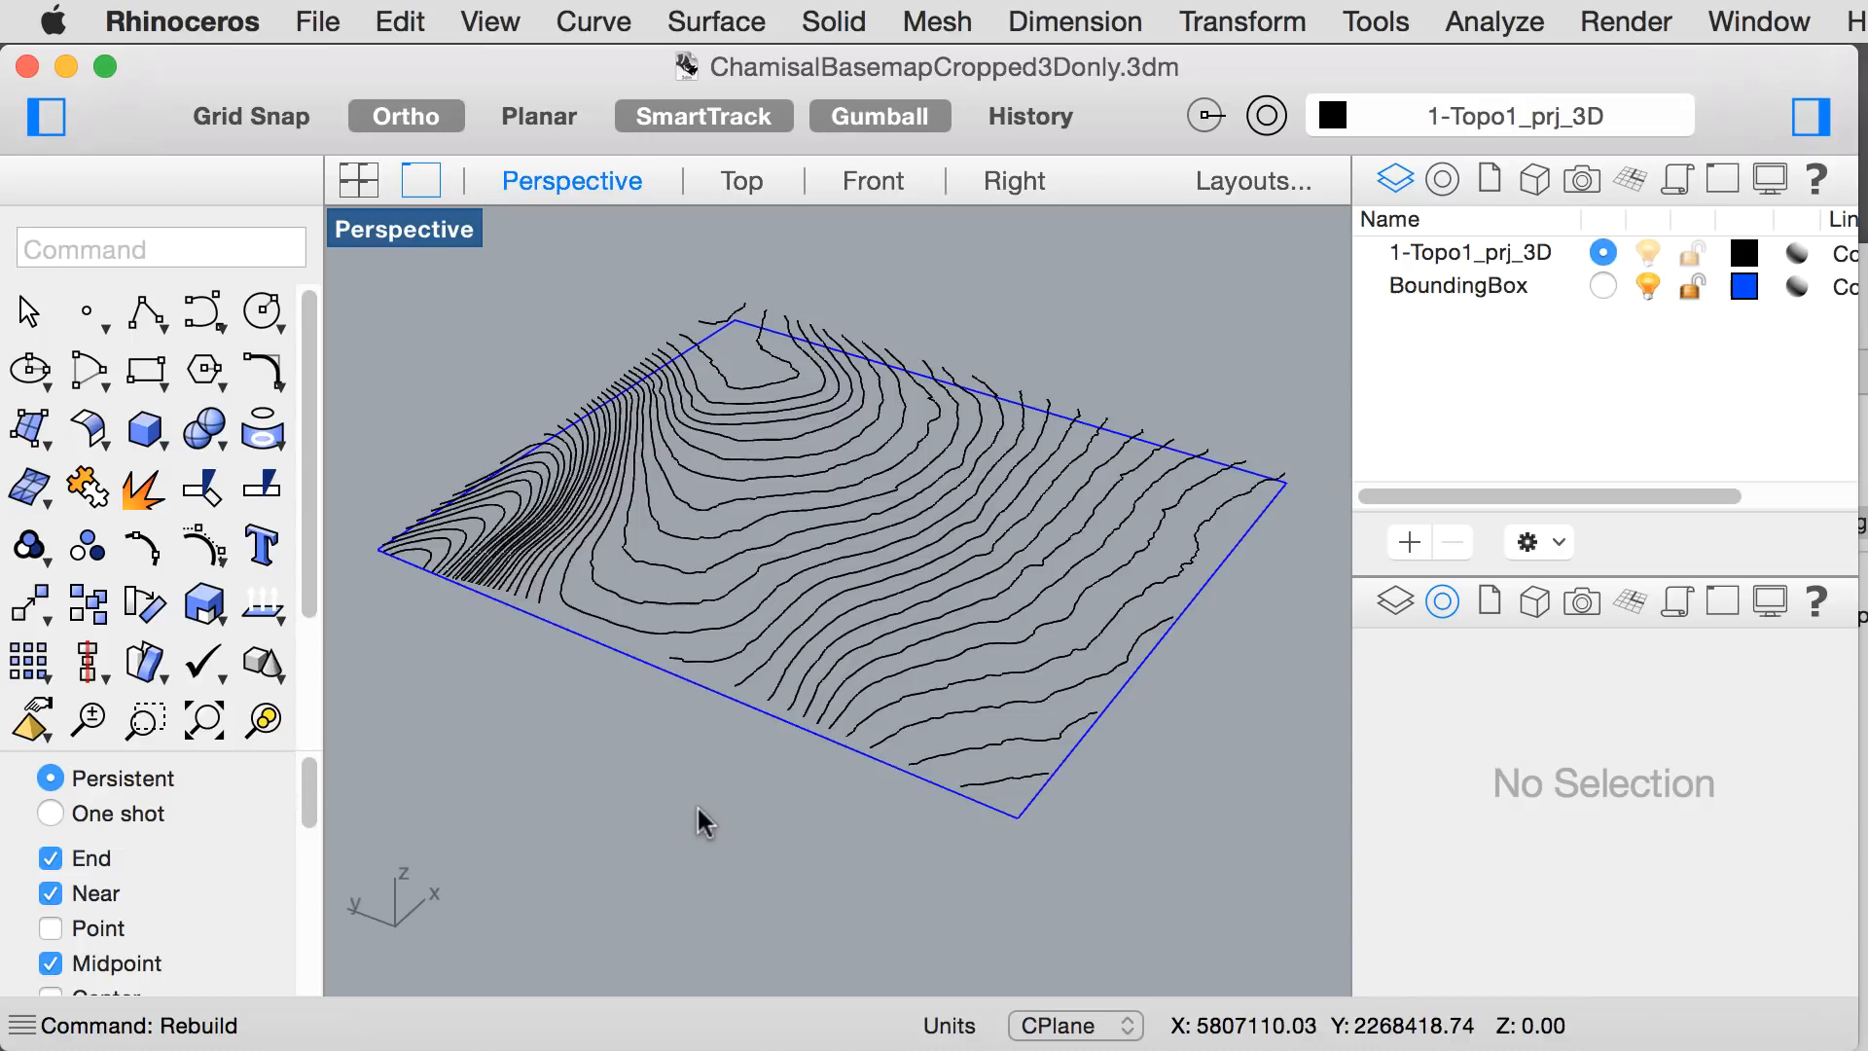
- Examine the 3D contour lines and their height relative to the bounding box from low side-on and oblique angles
{"action": "right_click_drag", "start_coordinate": [706, 813], "coordinate": [790, 705]}
{"action": "scroll", "coordinate": [575, 509], "scroll_direction": "up", "scroll_amount": 5}
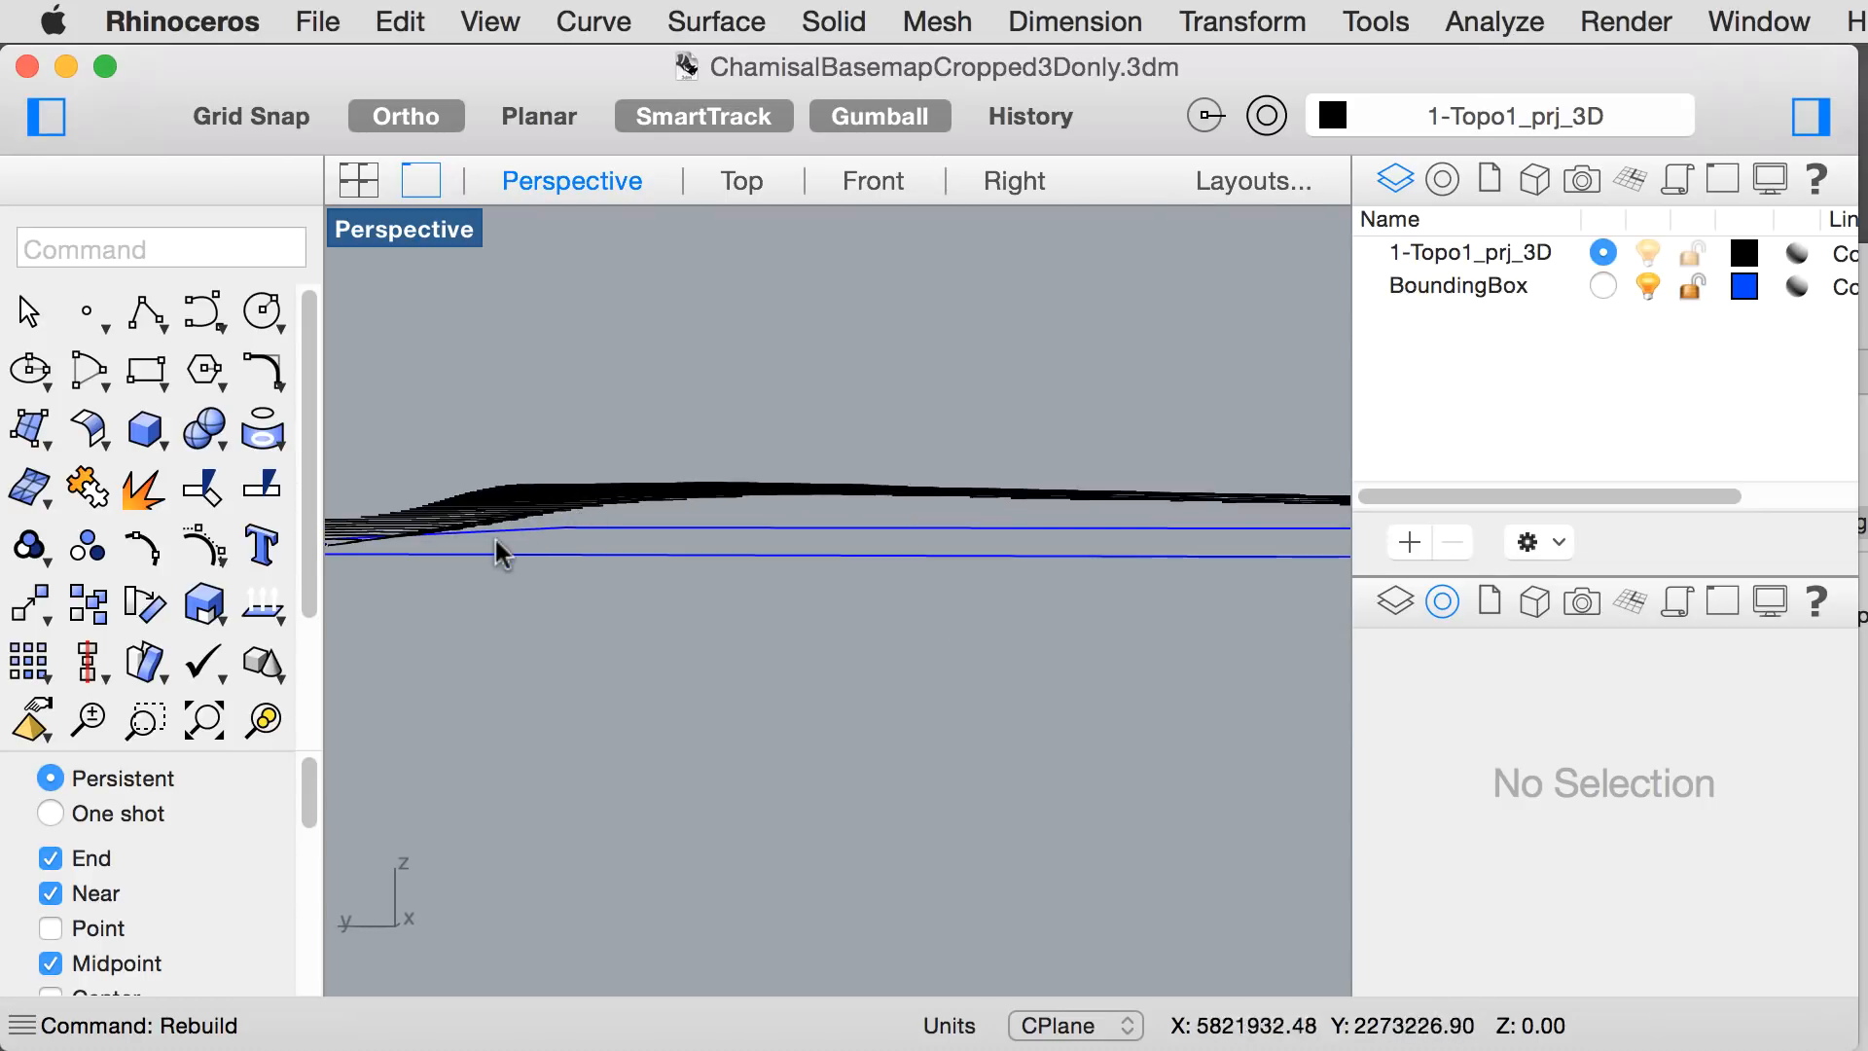
{"action": "scroll", "coordinate": [527, 493], "scroll_direction": "up", "scroll_amount": 5}
{"action": "scroll", "coordinate": [527, 493], "scroll_direction": "up", "scroll_amount": 3}
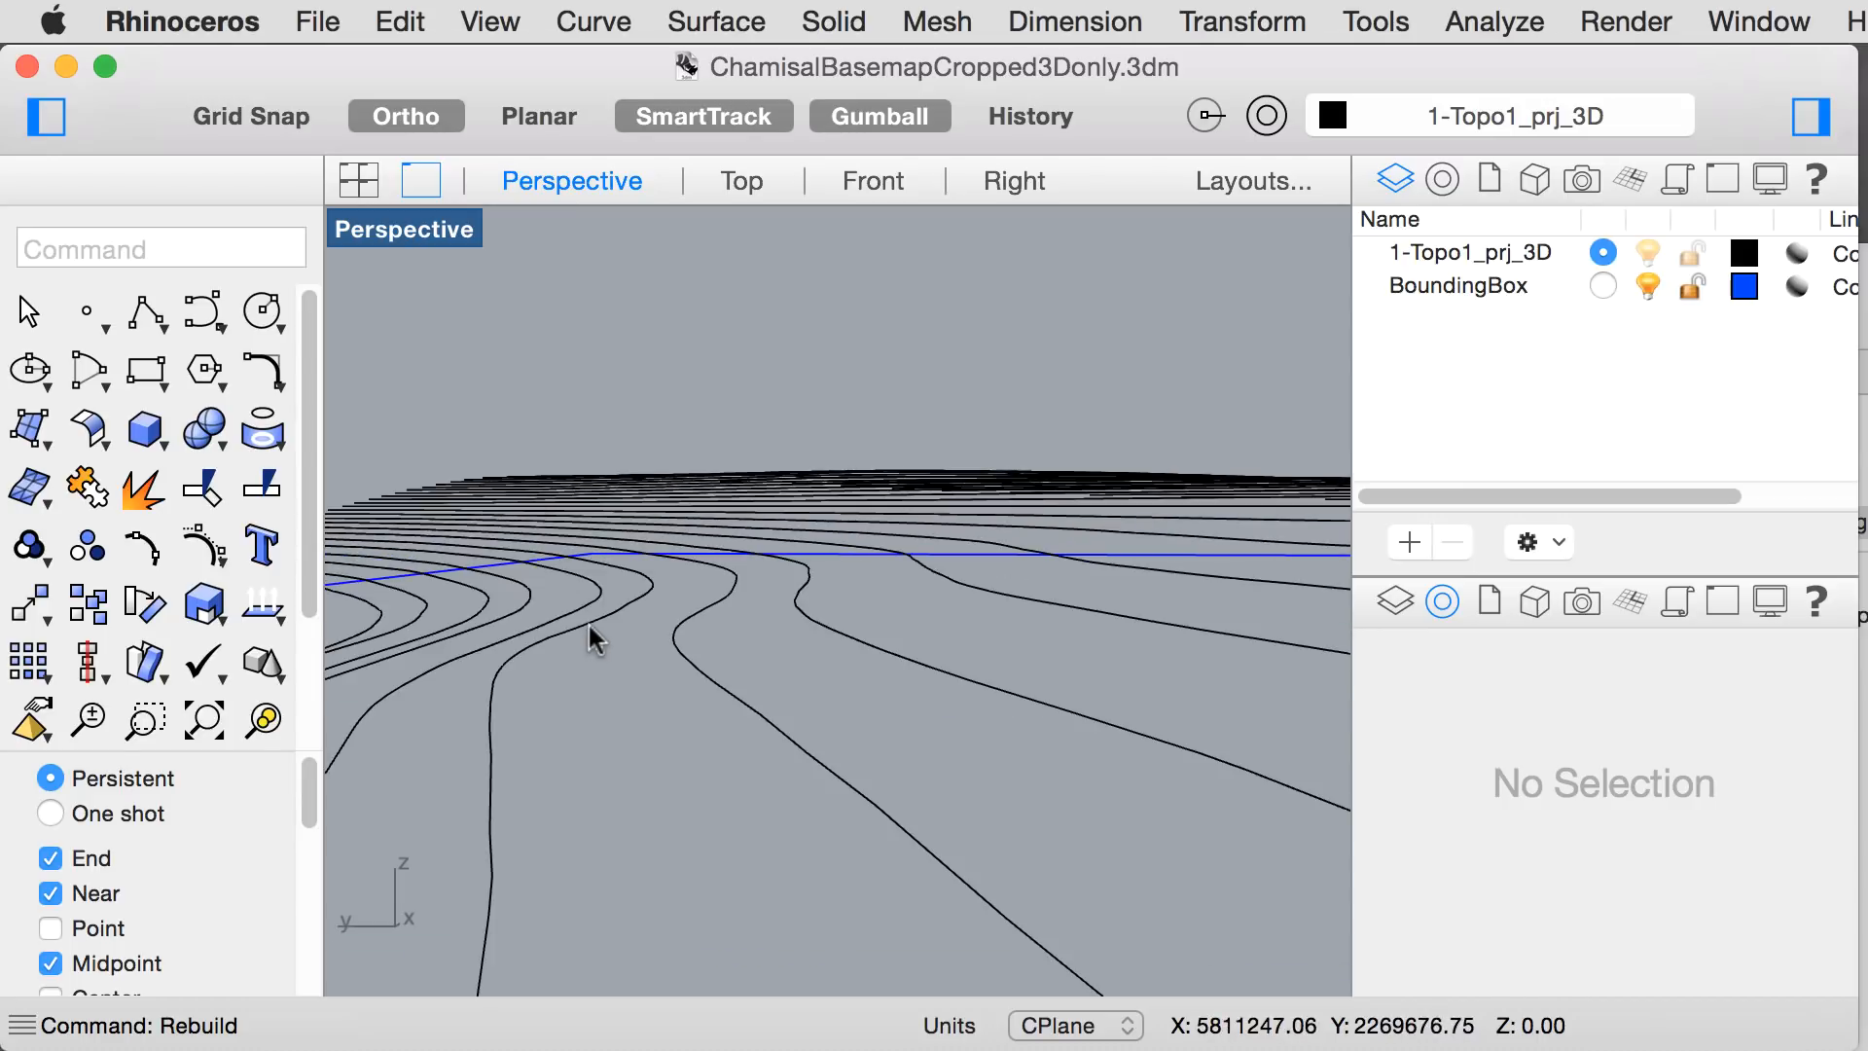
{"action": "left_click", "coordinate": [587, 622]}
{"action": "right_click_drag", "start_coordinate": [660, 769], "coordinate": [694, 716]}
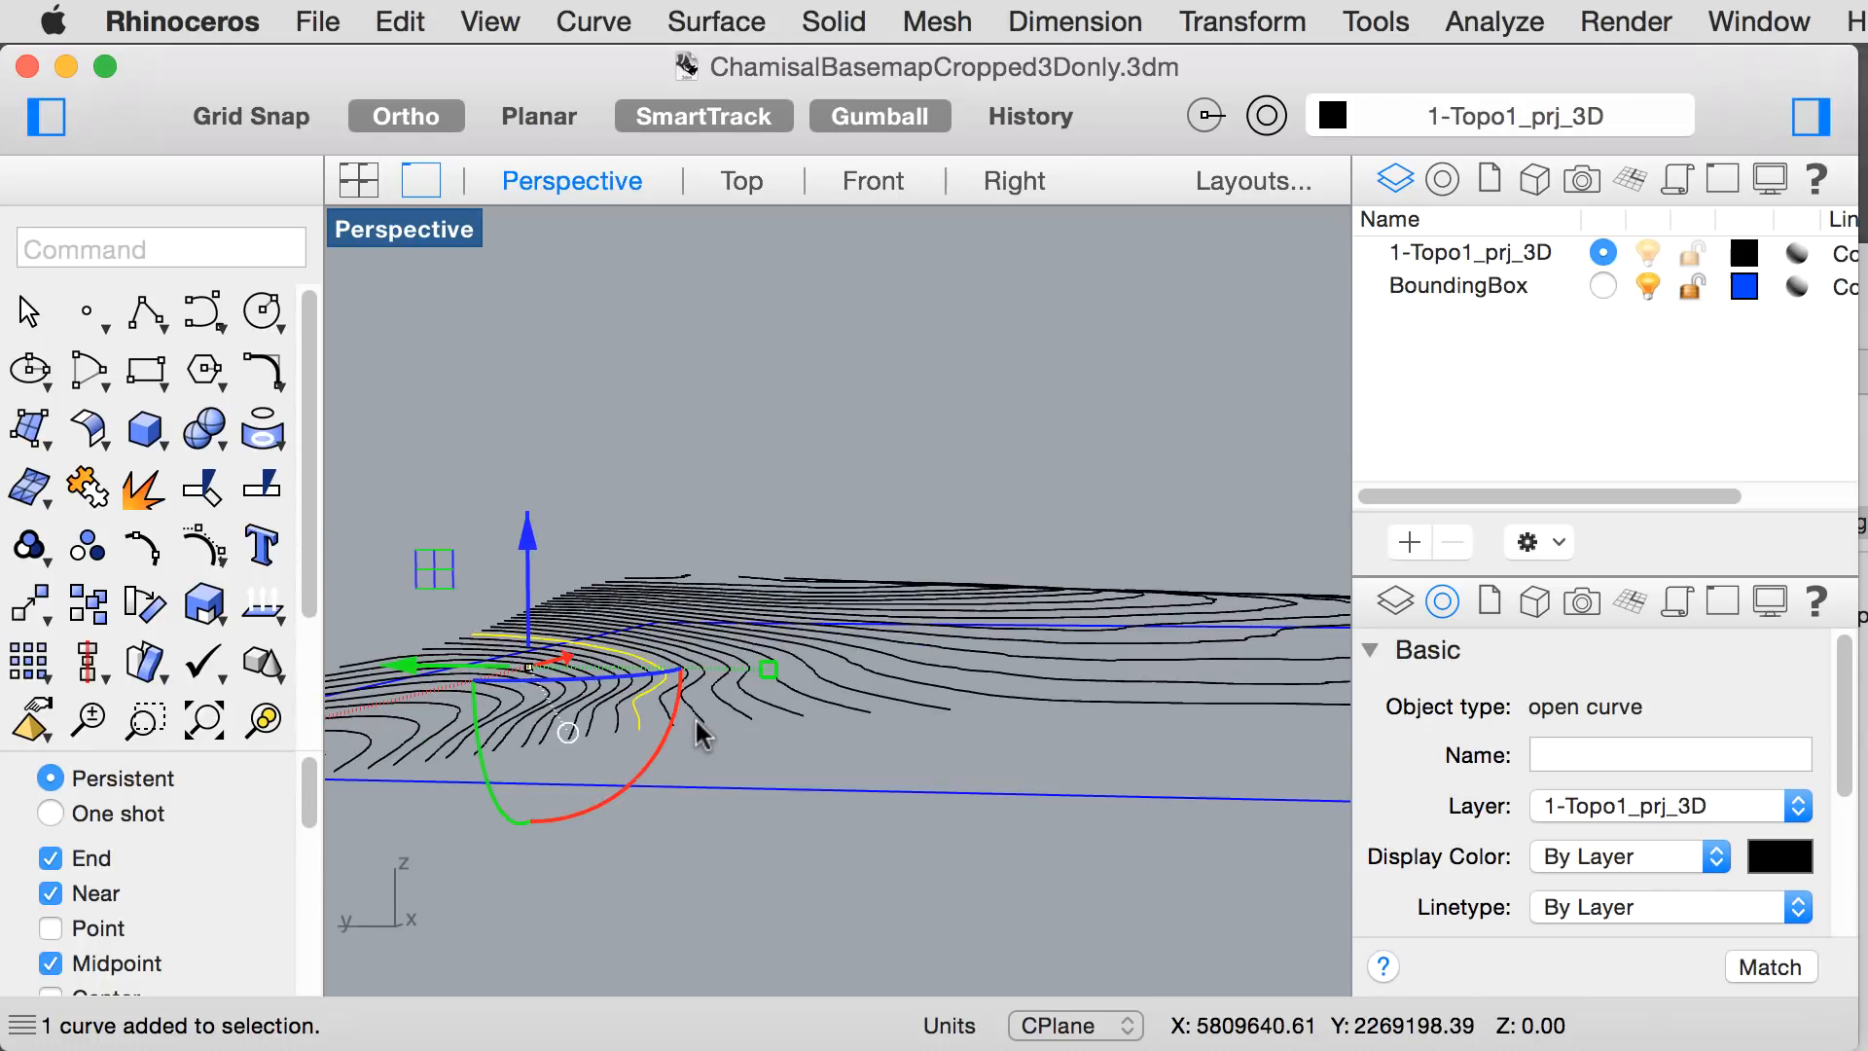
{"action": "left_click", "coordinate": [1054, 749]}
{"action": "right_click_drag", "start_coordinate": [1054, 749], "coordinate": [966, 774]}
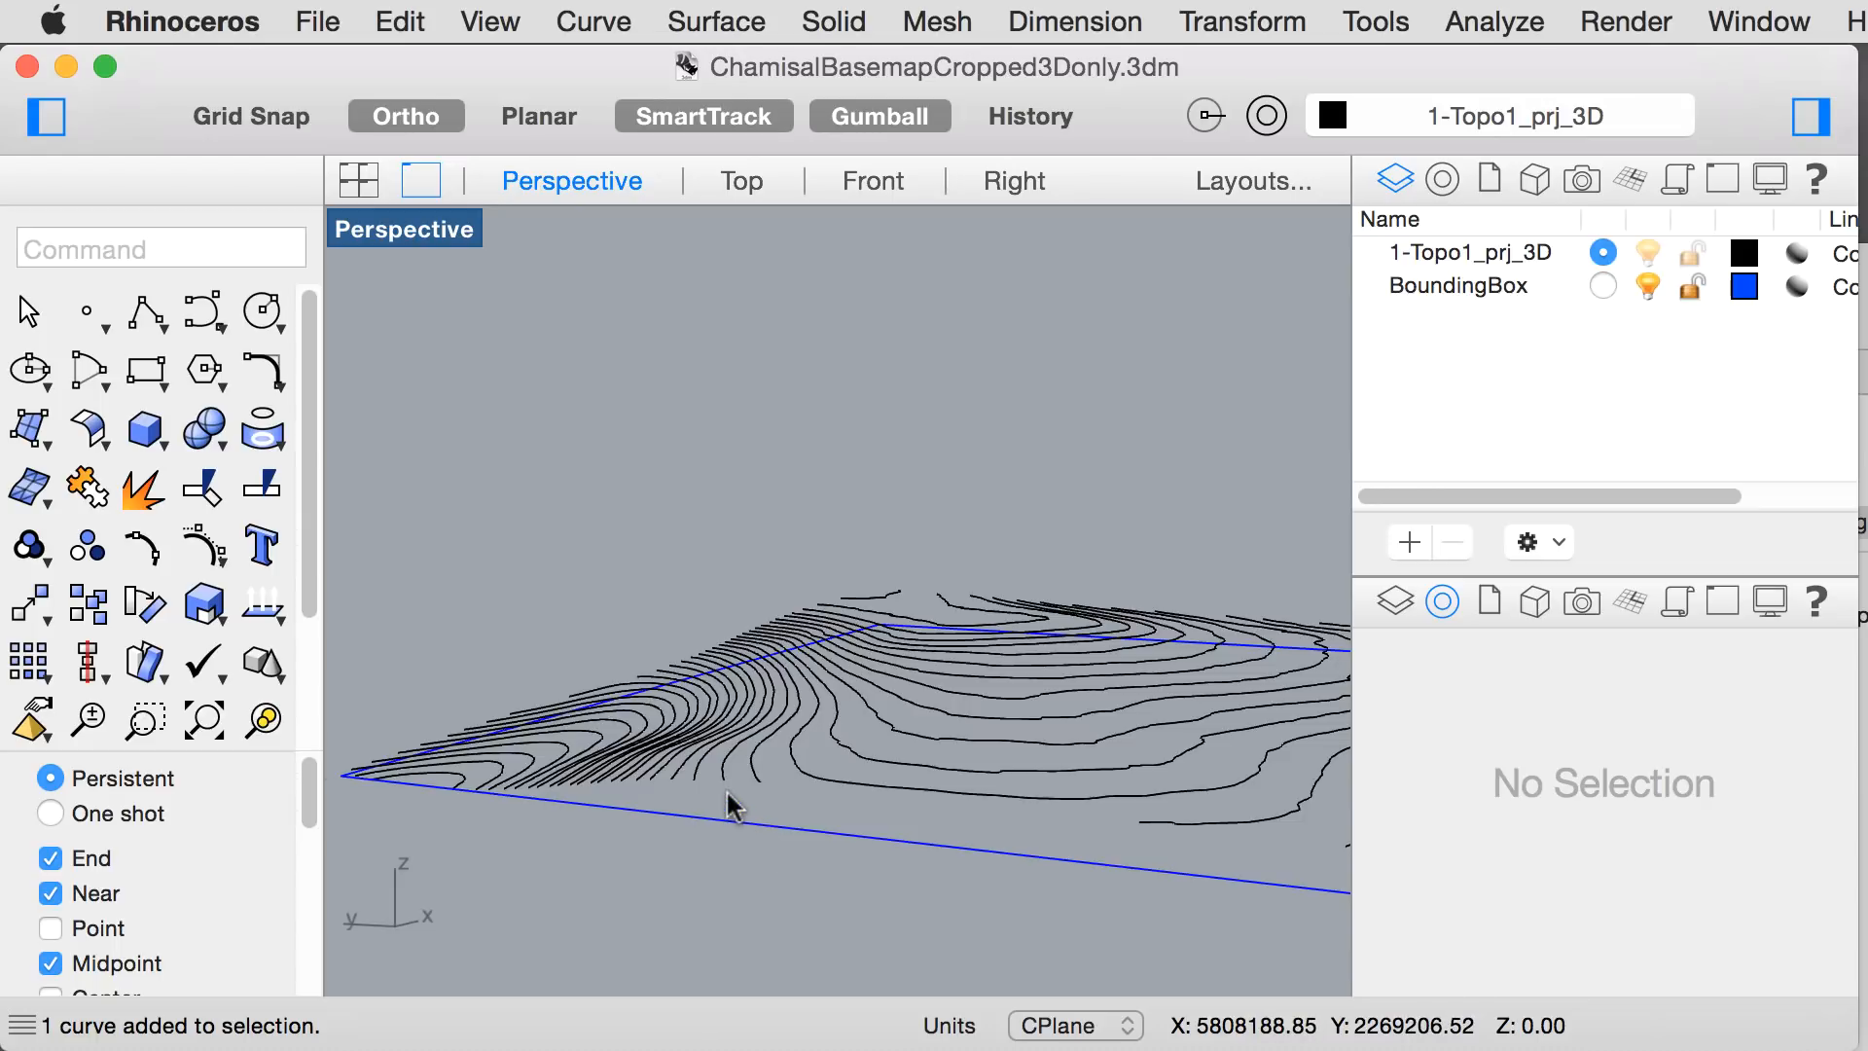
{"action": "scroll", "coordinate": [726, 792], "scroll_direction": "down", "scroll_amount": 7}
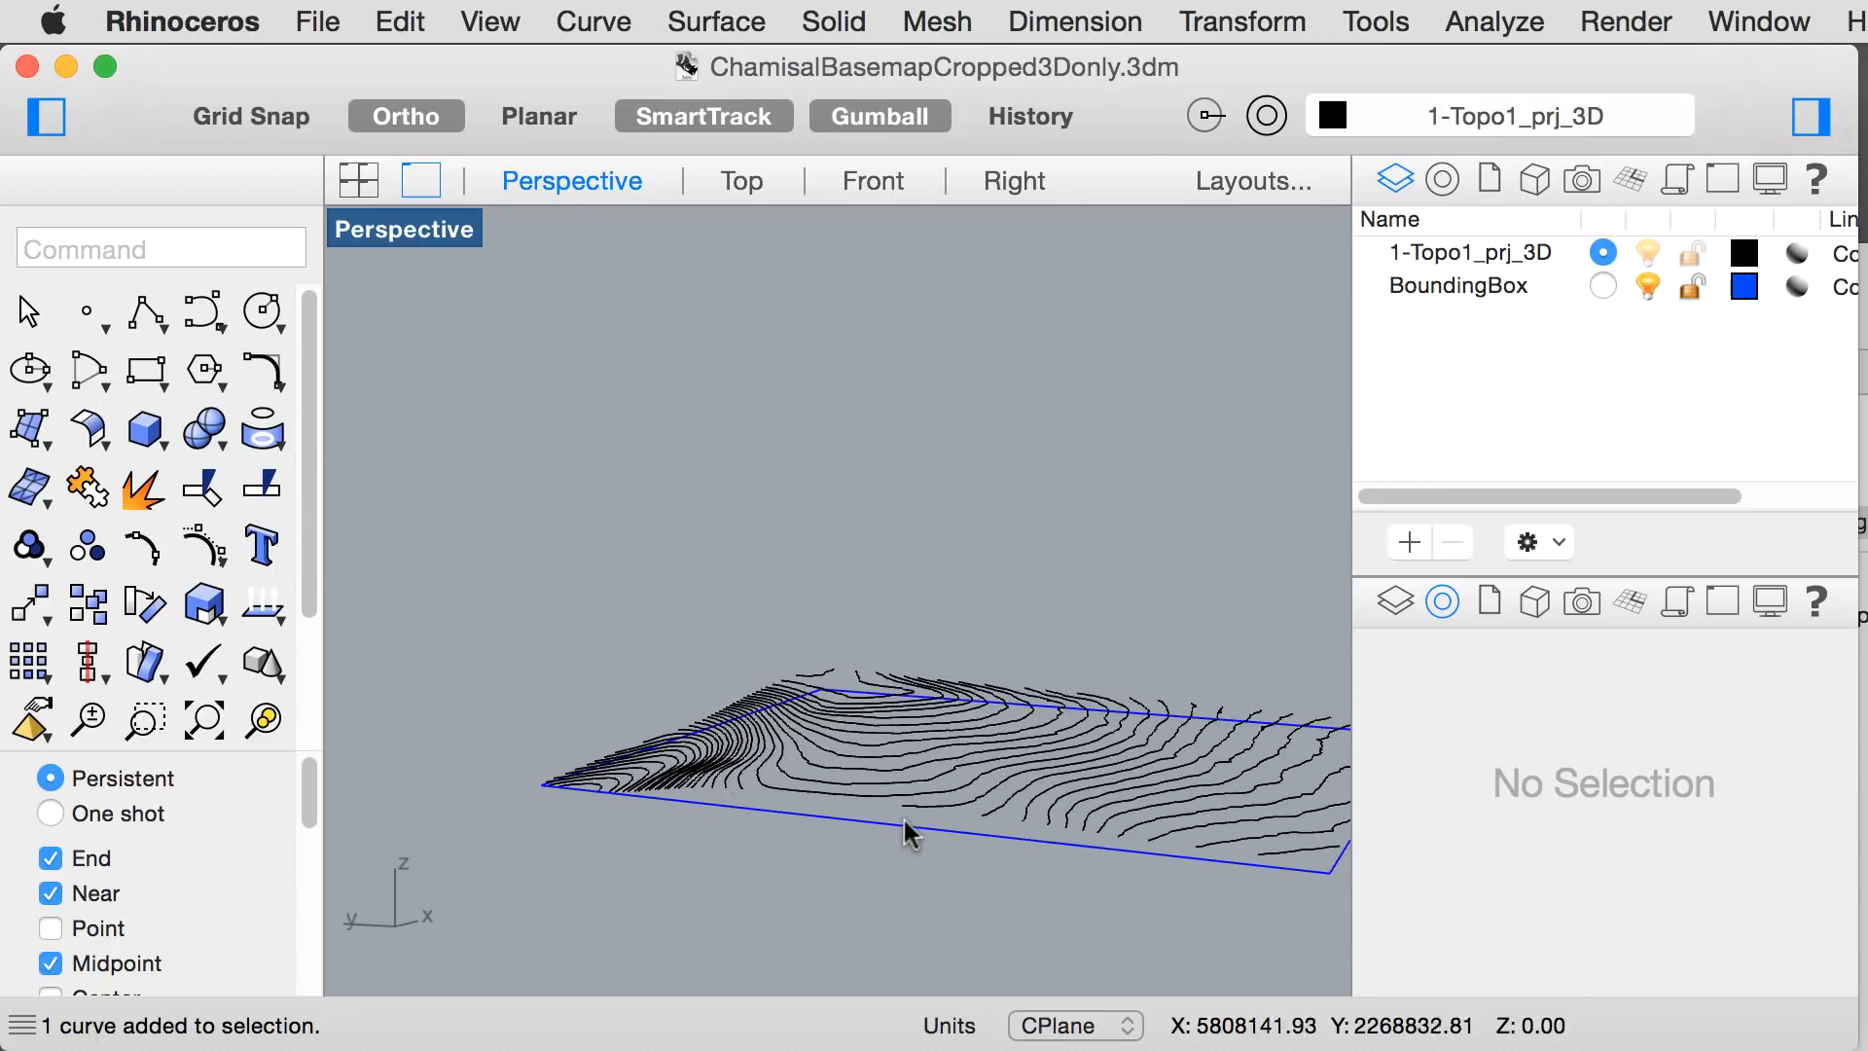
{"action": "mouse_move", "coordinate": [917, 811]}
{"action": "right_mouse_down", "text": "shift"}
{"action": "mouse_move", "coordinate": [790, 674]}
{"action": "mouse_move", "coordinate": [909, 750]}
{"action": "mouse_move", "coordinate": [894, 813]}
{"action": "right_mouse_up", "text": "shift"}
{"action": "key", "text": "Home"}
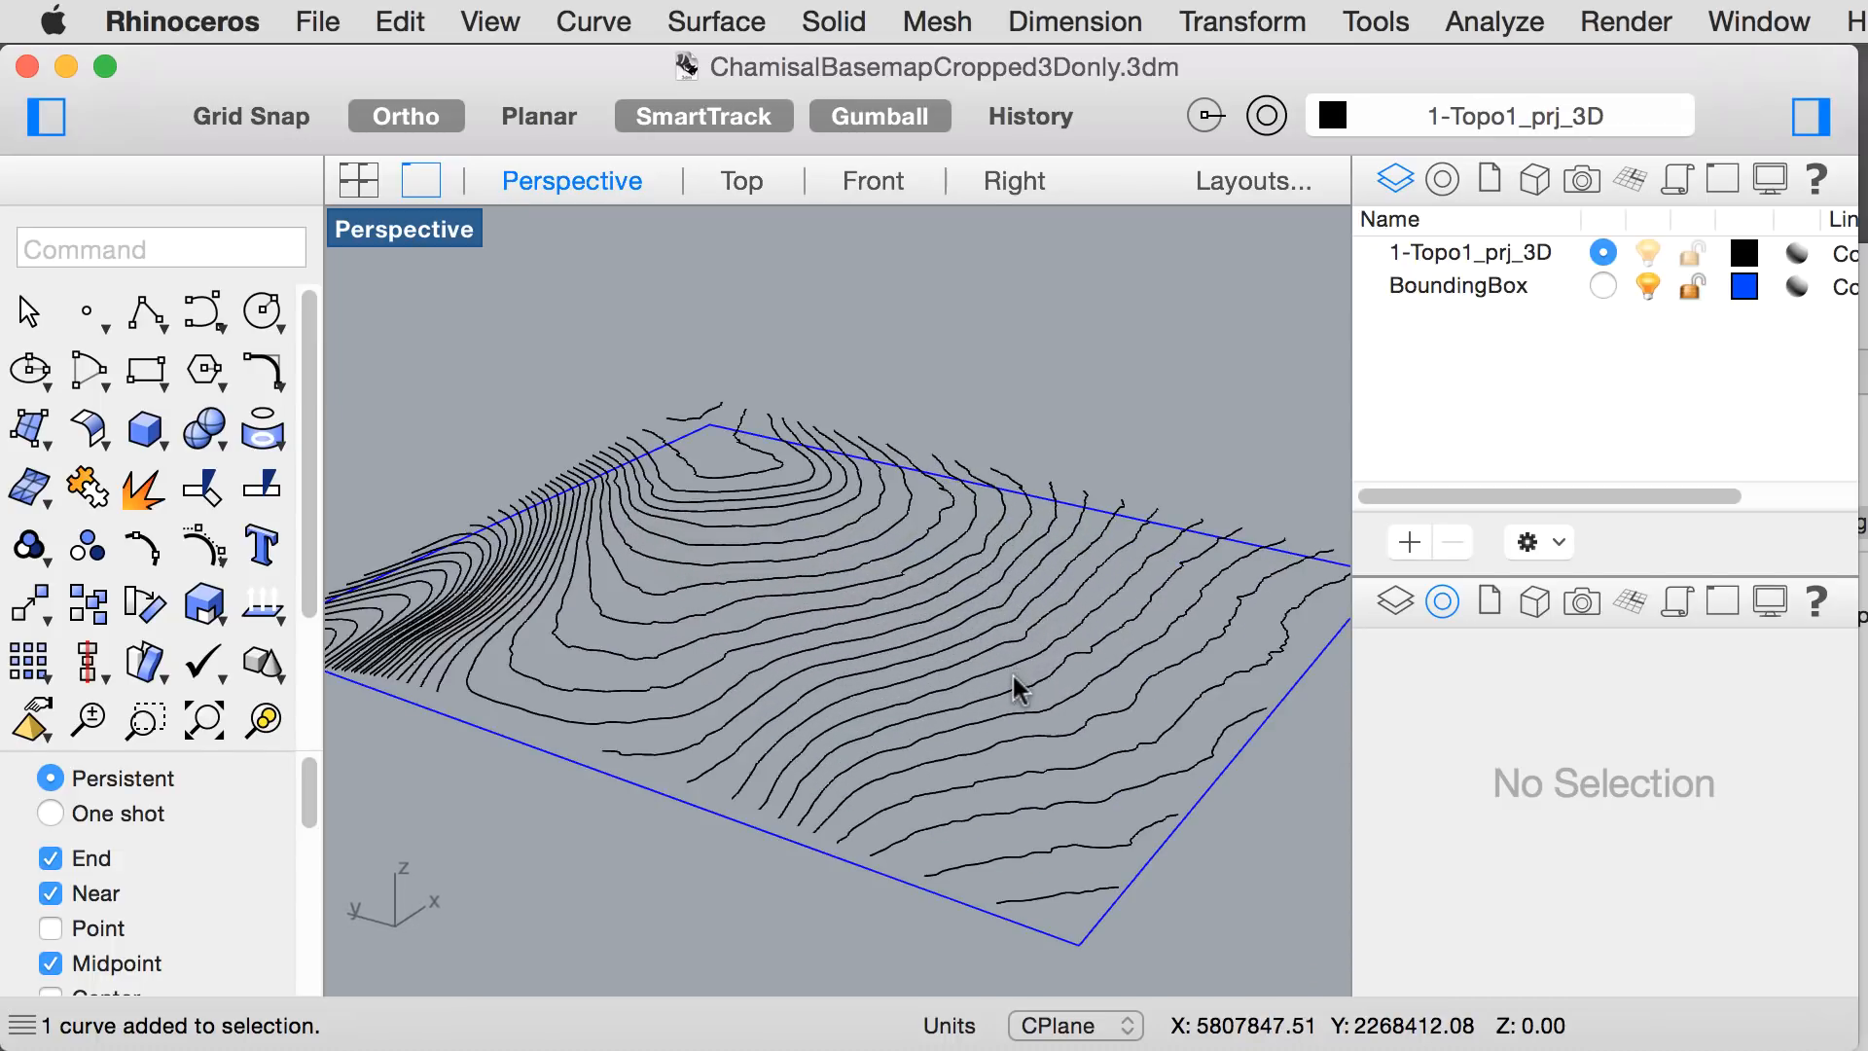
{"action": "key", "text": "End"}
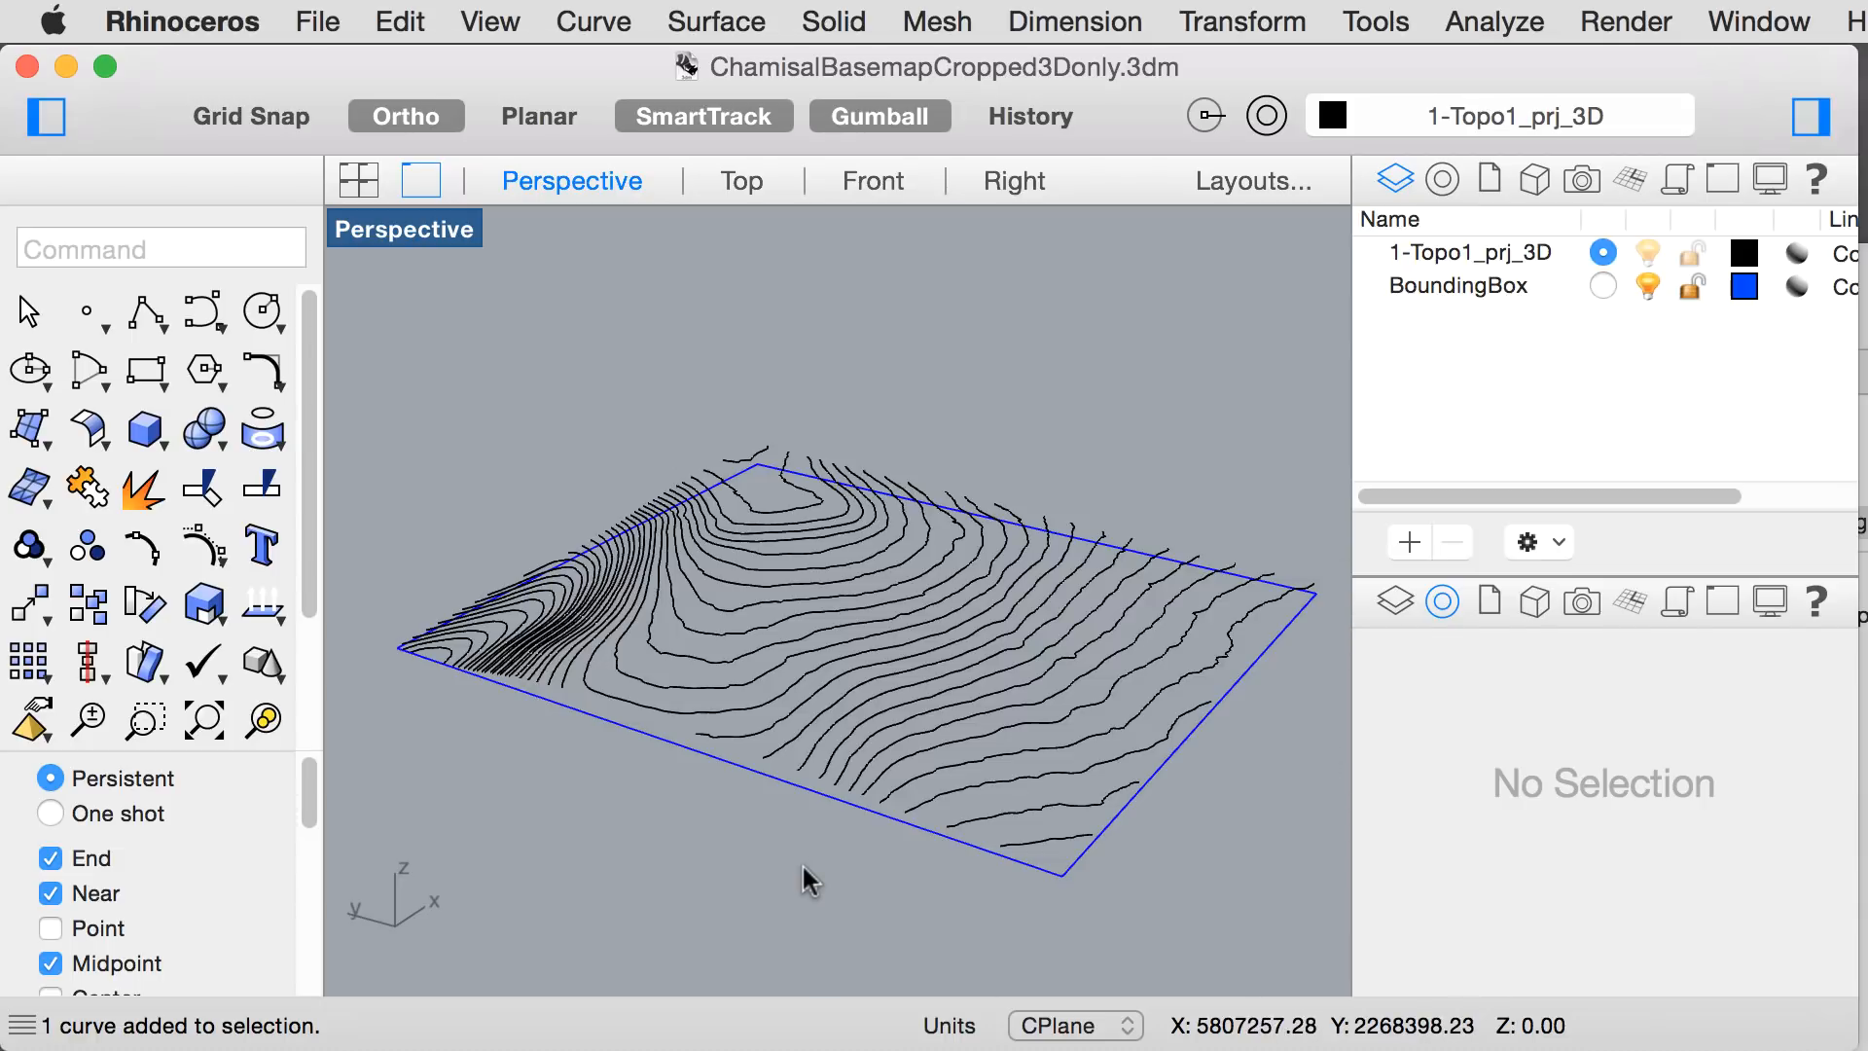
{"action": "right_click_drag", "start_coordinate": [899, 879], "coordinate": [885, 872]}
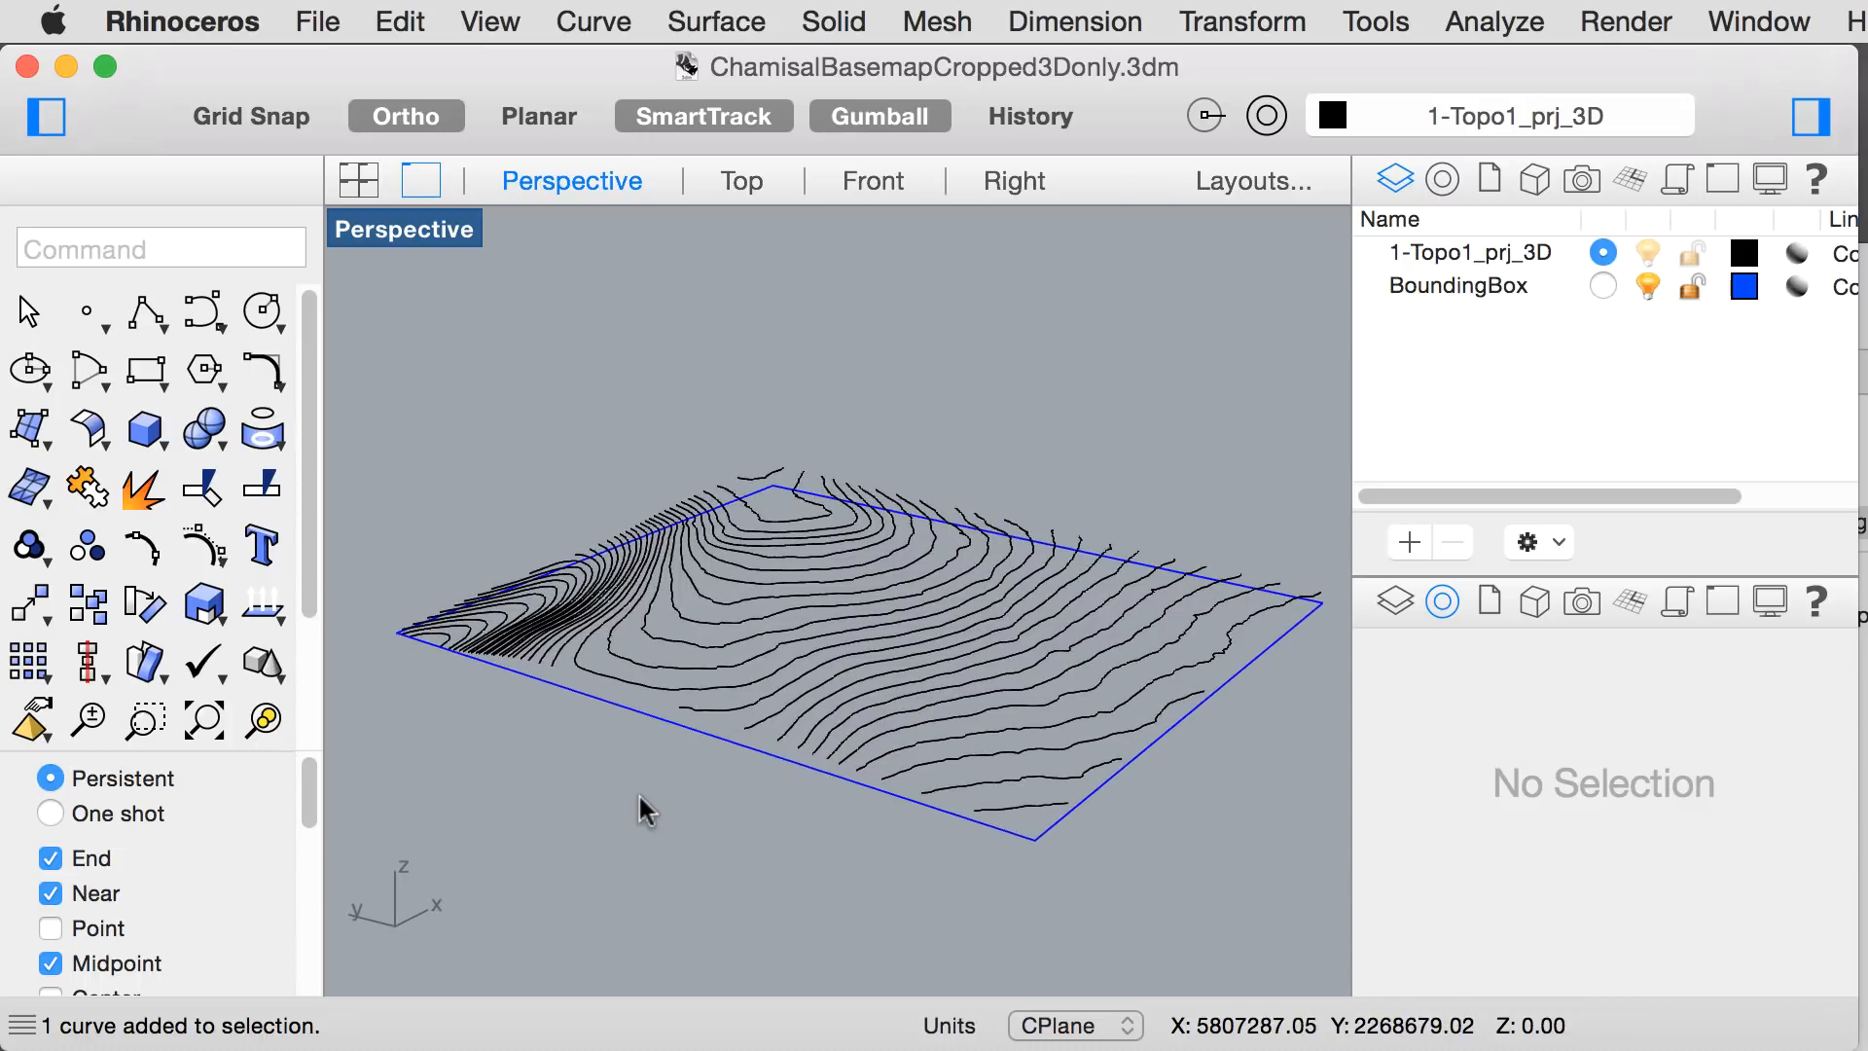
- Select a contour at the foot of the steep slope and expand its object details to read the polyline geometry
{"action": "scroll", "coordinate": [560, 655], "scroll_direction": "up", "scroll_amount": 5}
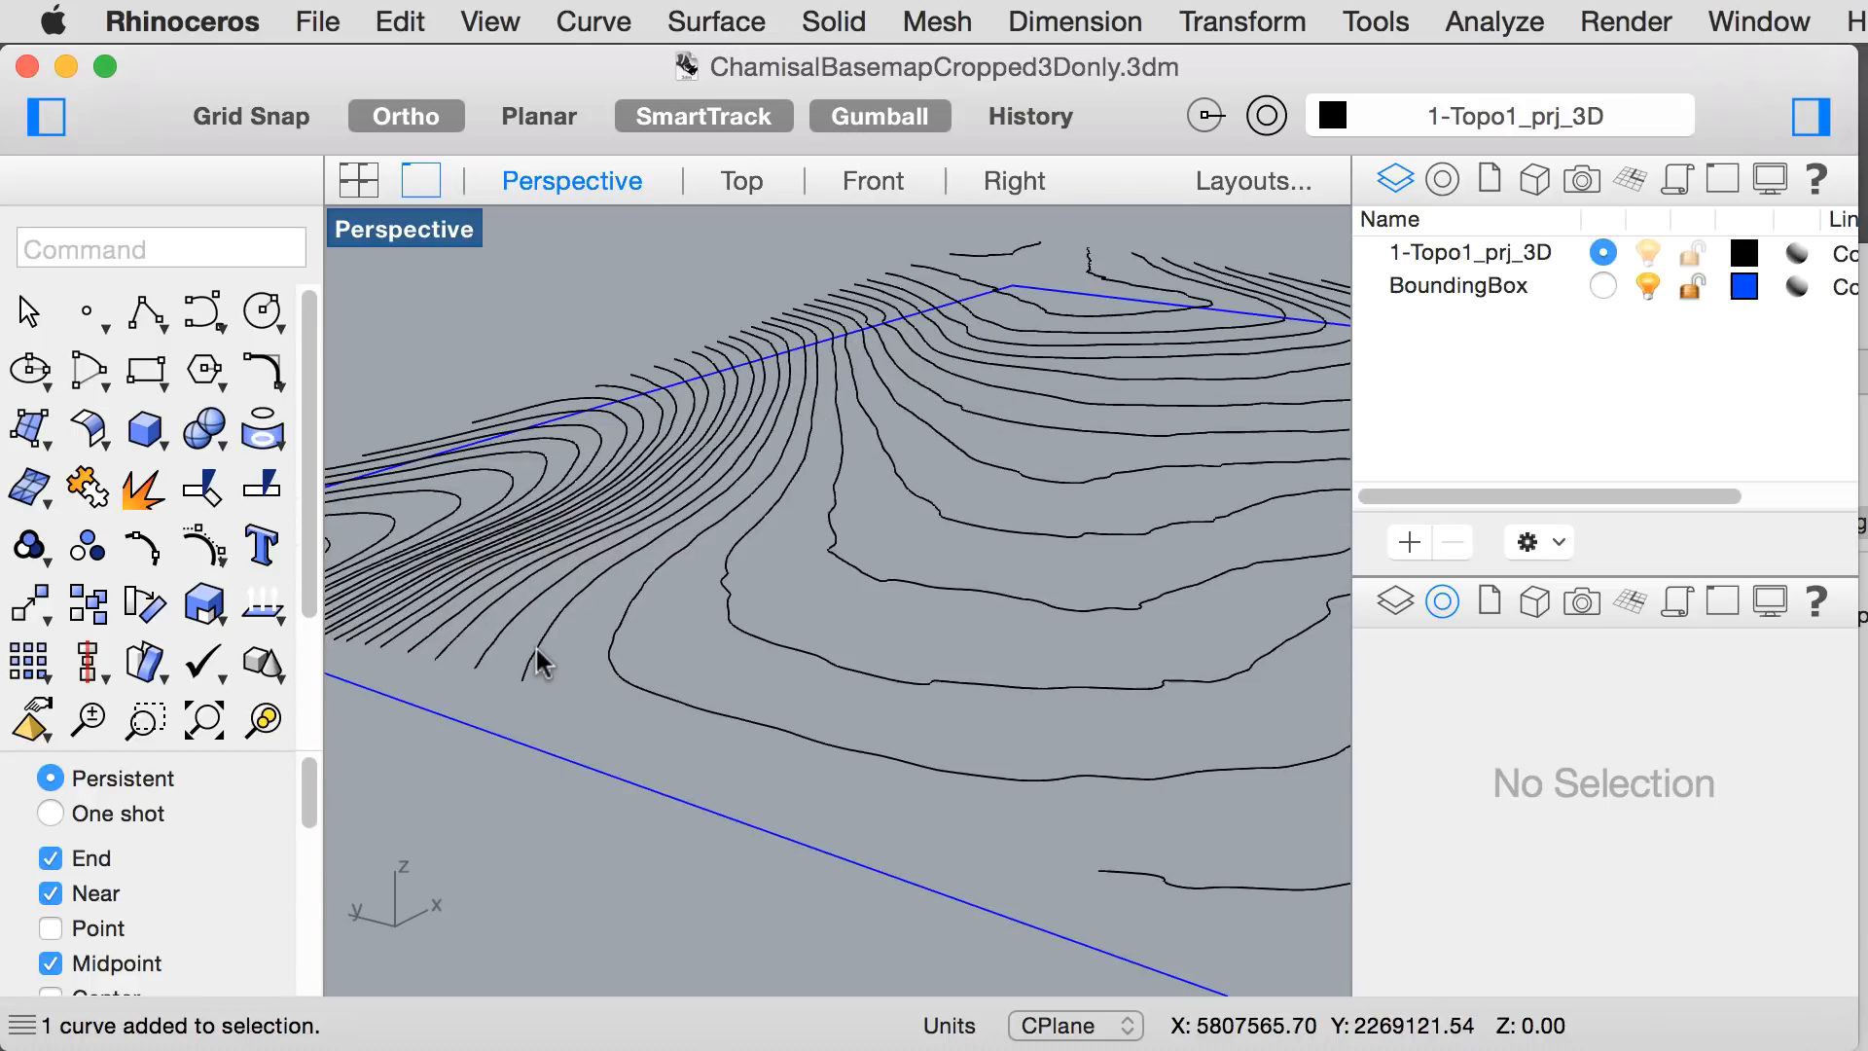
{"action": "left_click", "coordinate": [536, 650]}
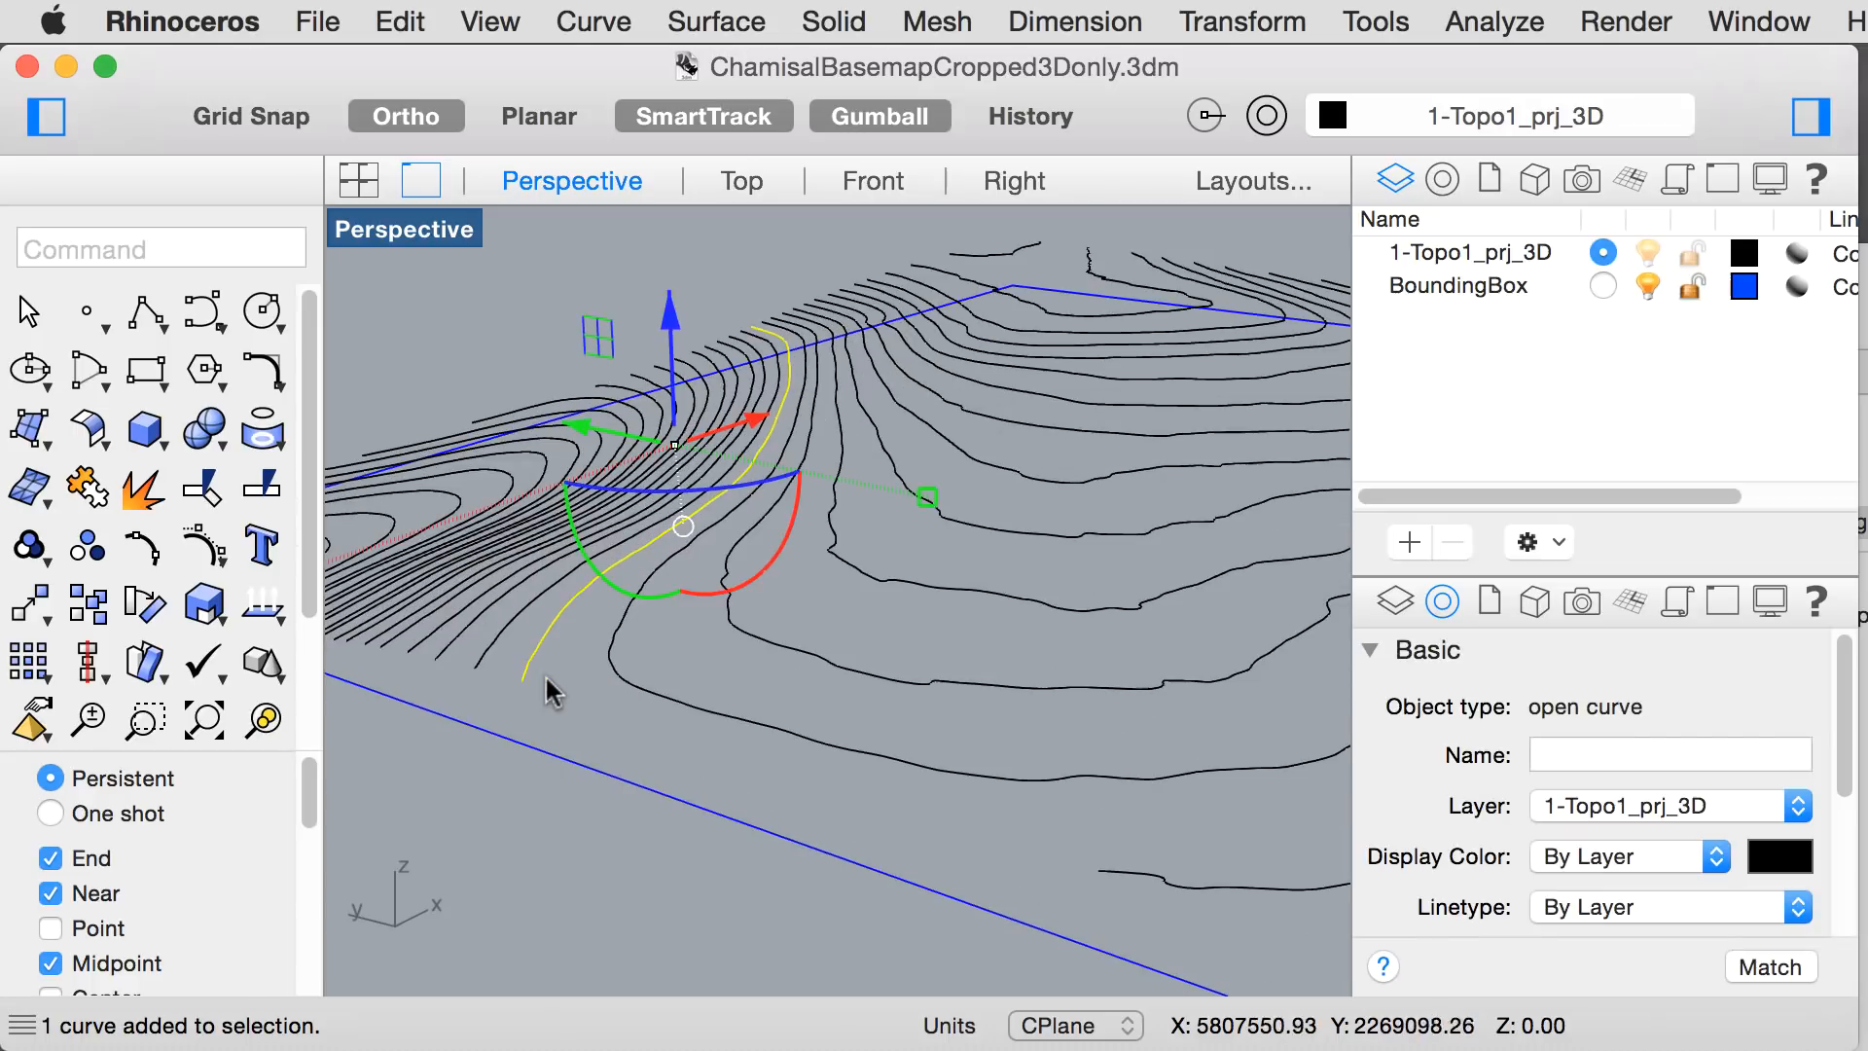
{"action": "left_click", "coordinate": [493, 649]}
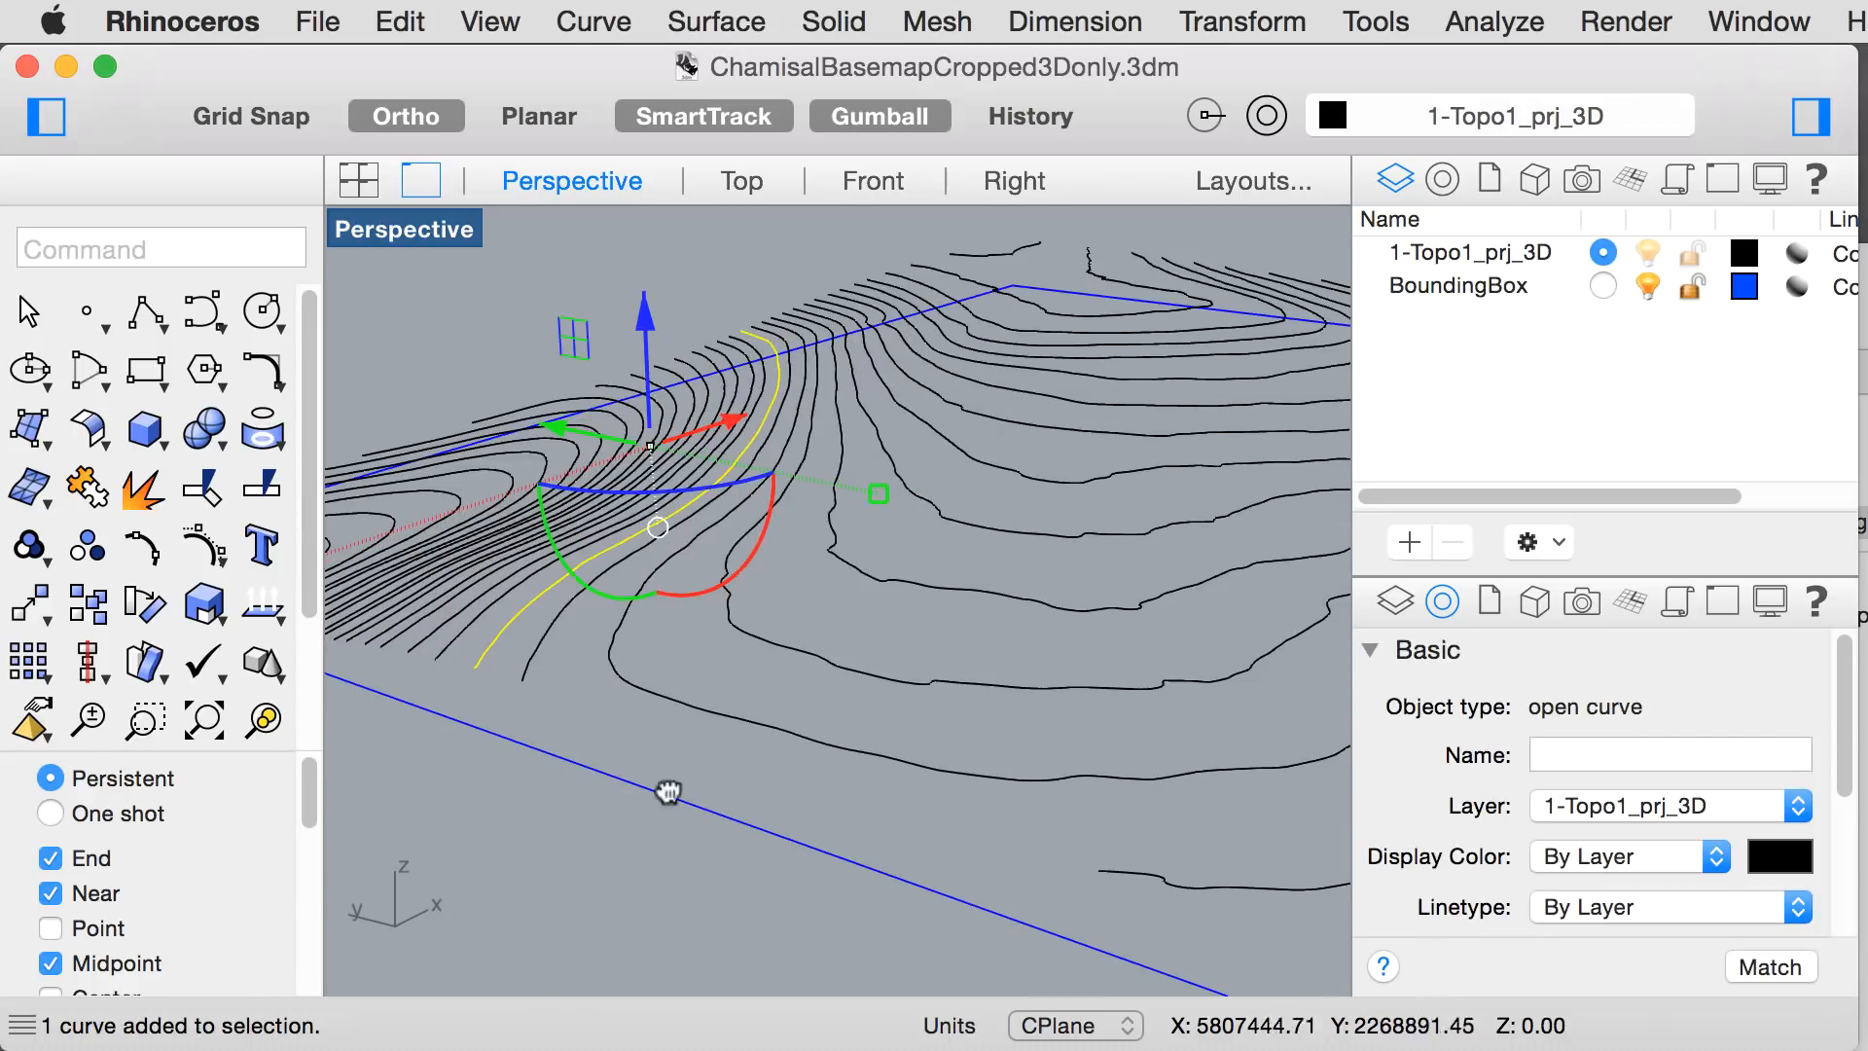
{"action": "right_click_drag", "start_coordinate": [667, 791], "coordinate": [804, 867]}
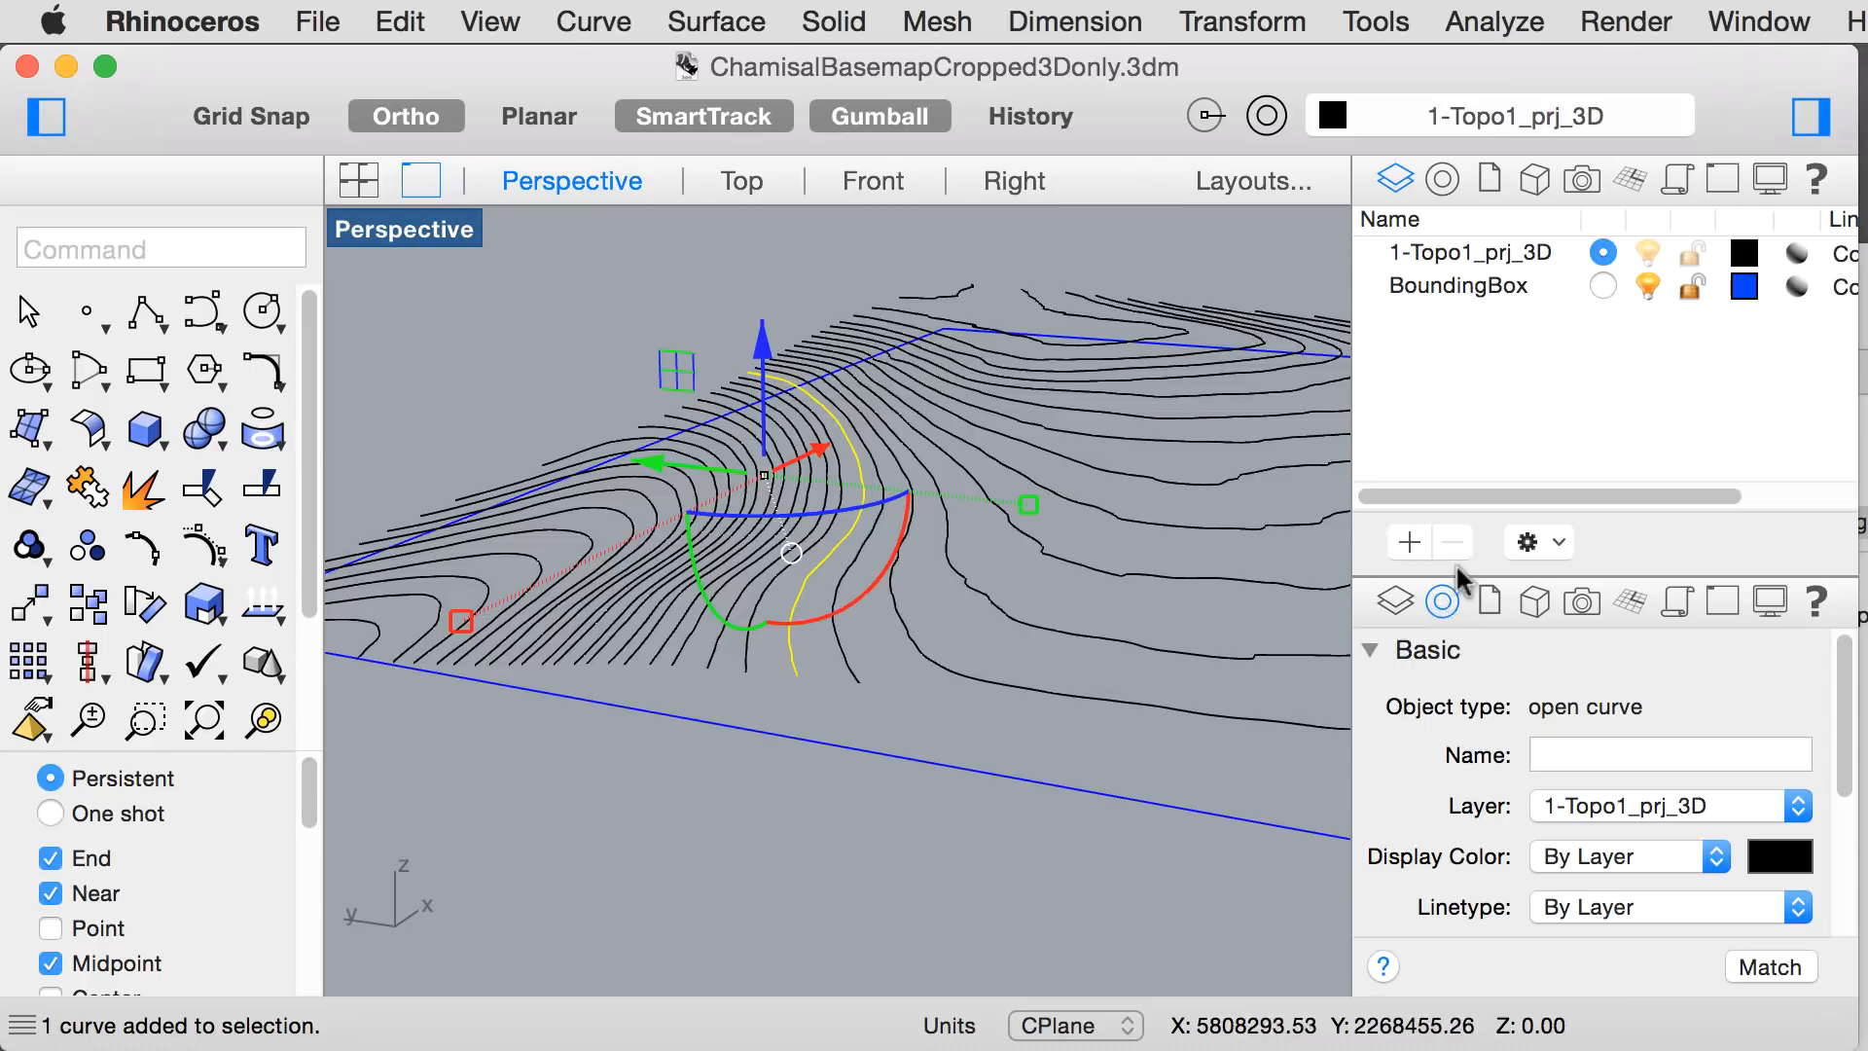
{"action": "scroll", "coordinate": [1481, 681], "scroll_direction": "down", "scroll_amount": 2}
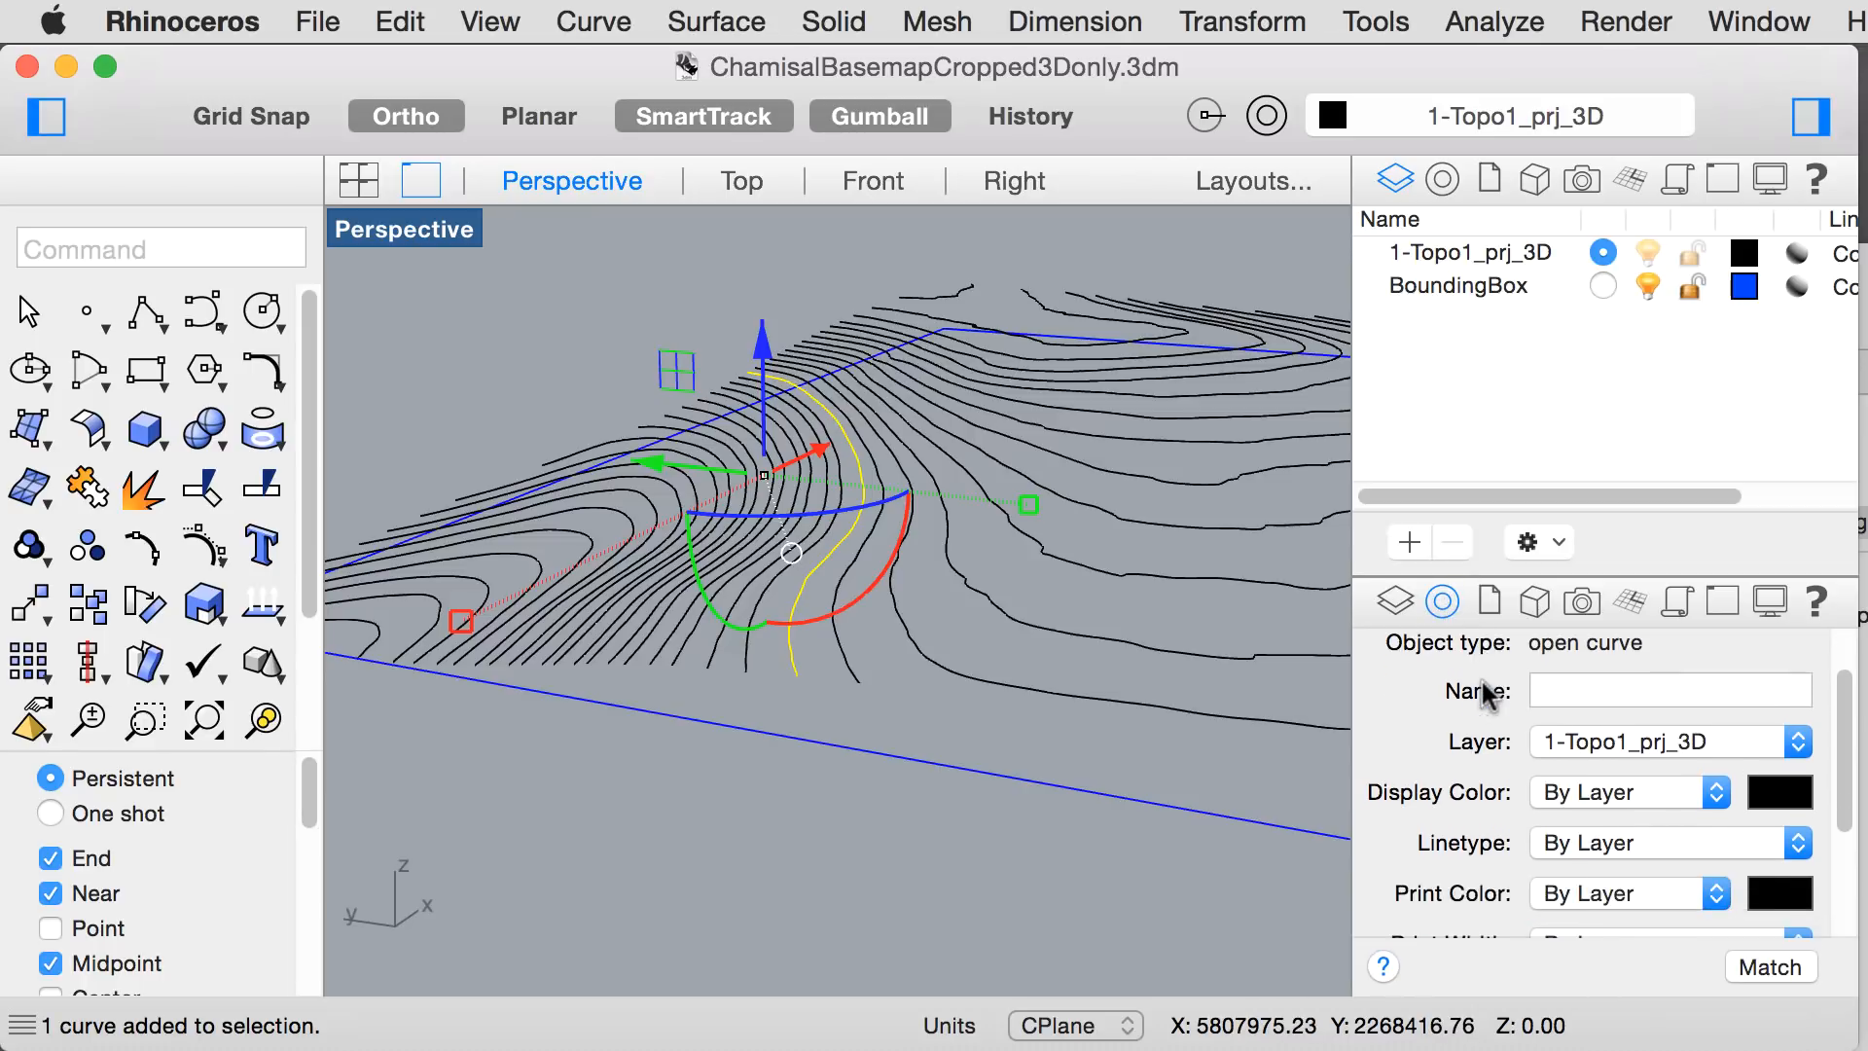
{"action": "scroll", "coordinate": [1481, 683], "scroll_direction": "down", "scroll_amount": 3}
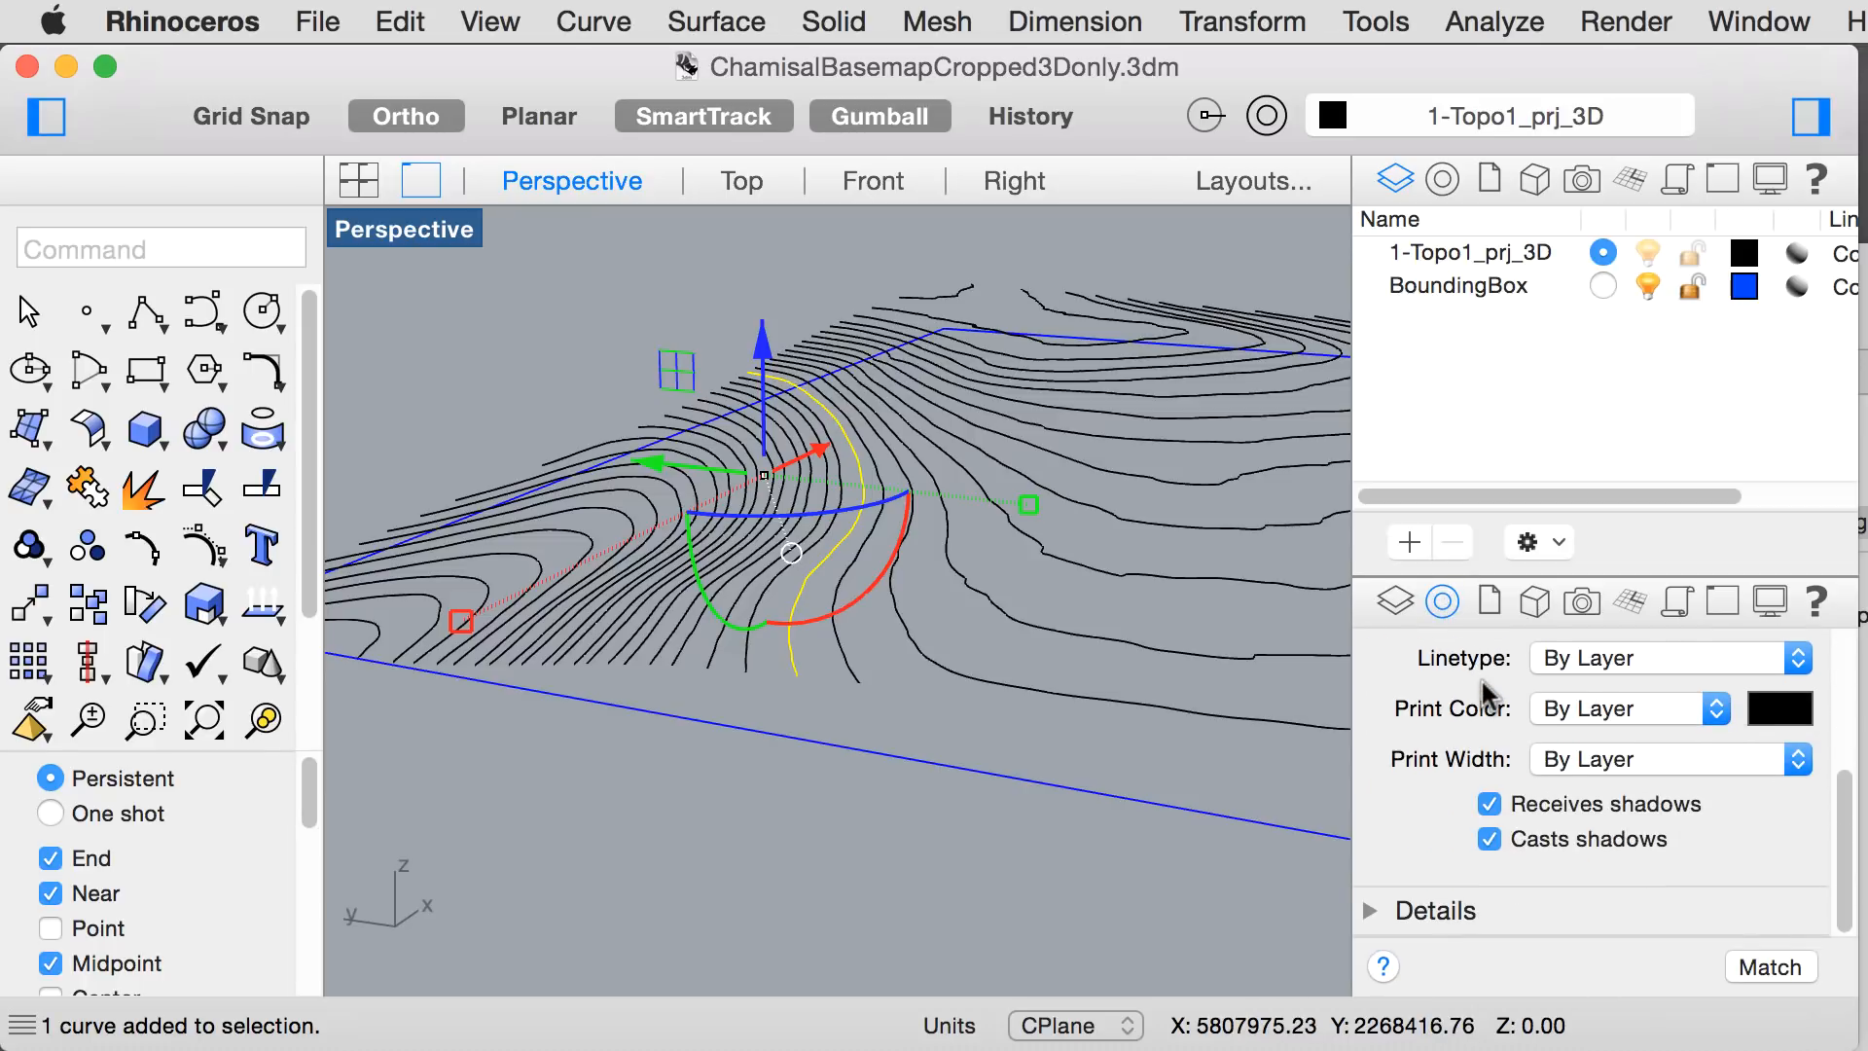
{"action": "left_click", "coordinate": [1369, 913]}
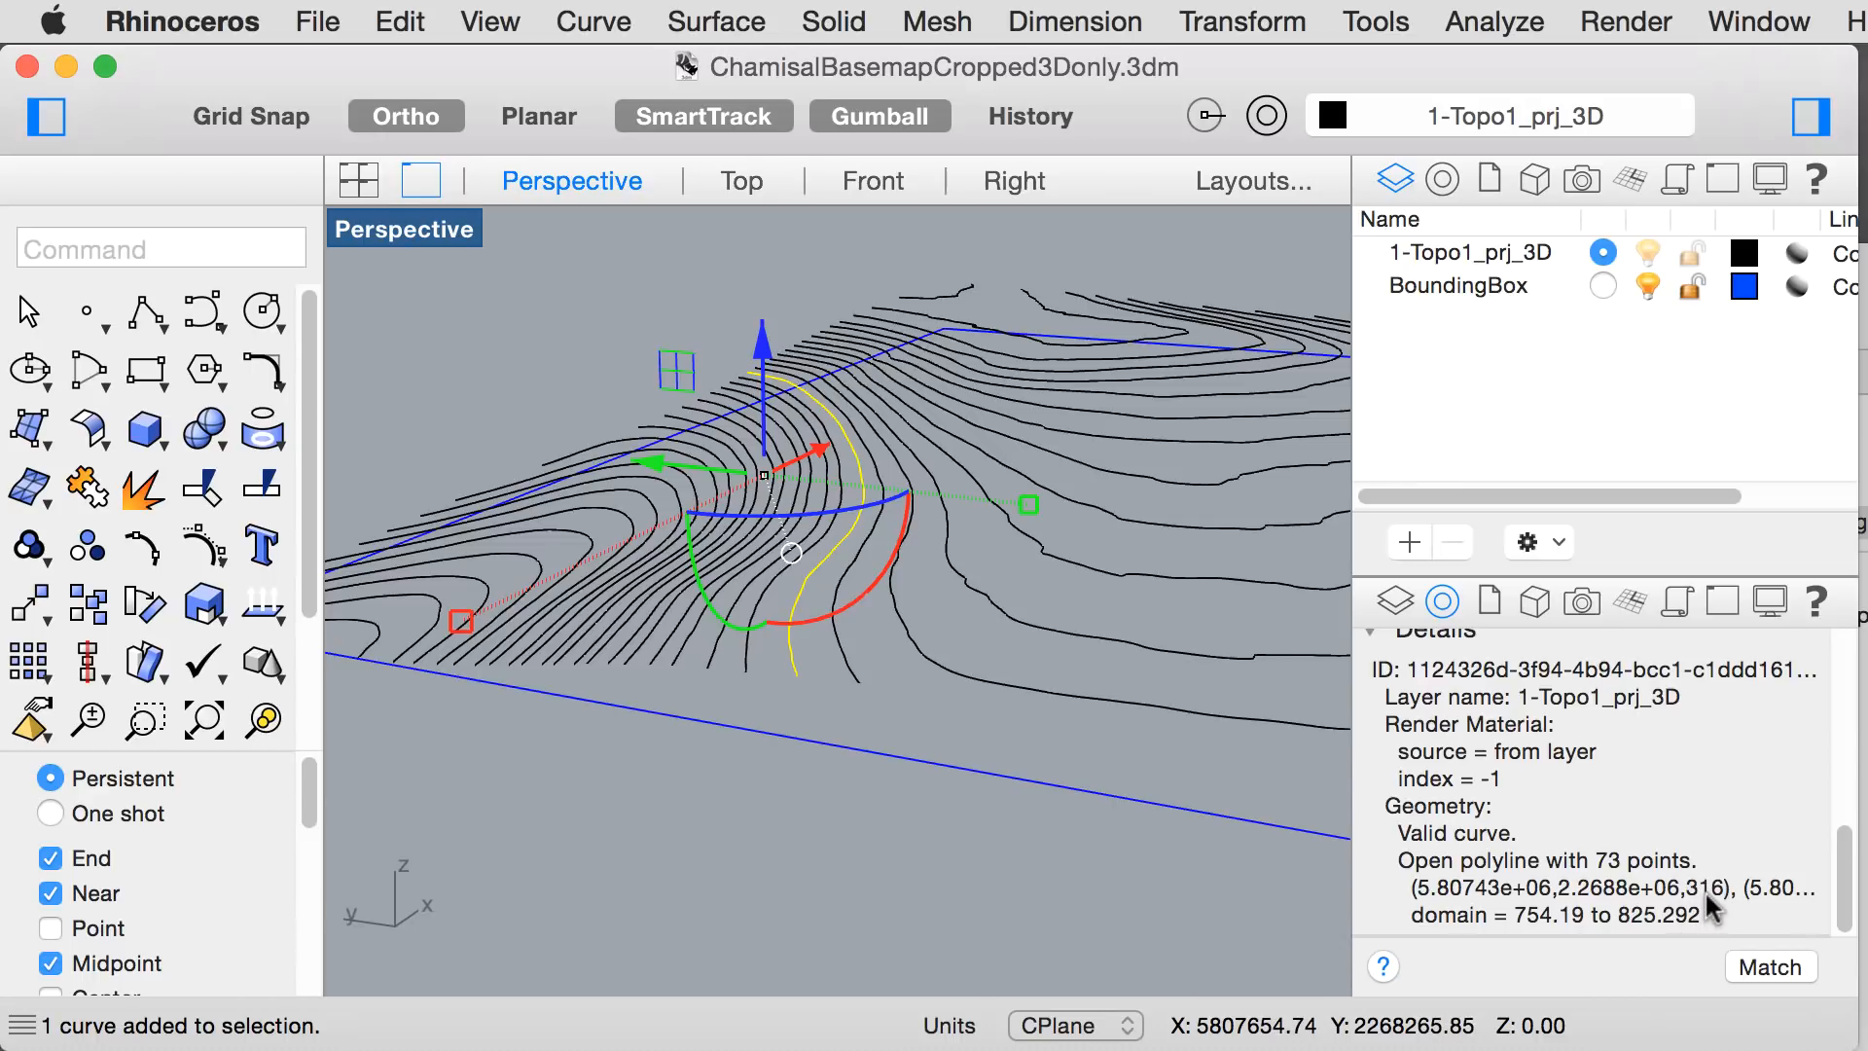
- Check the geometry details of the next contour down the slope for its point count and elevation
{"action": "left_click", "coordinate": [854, 678]}
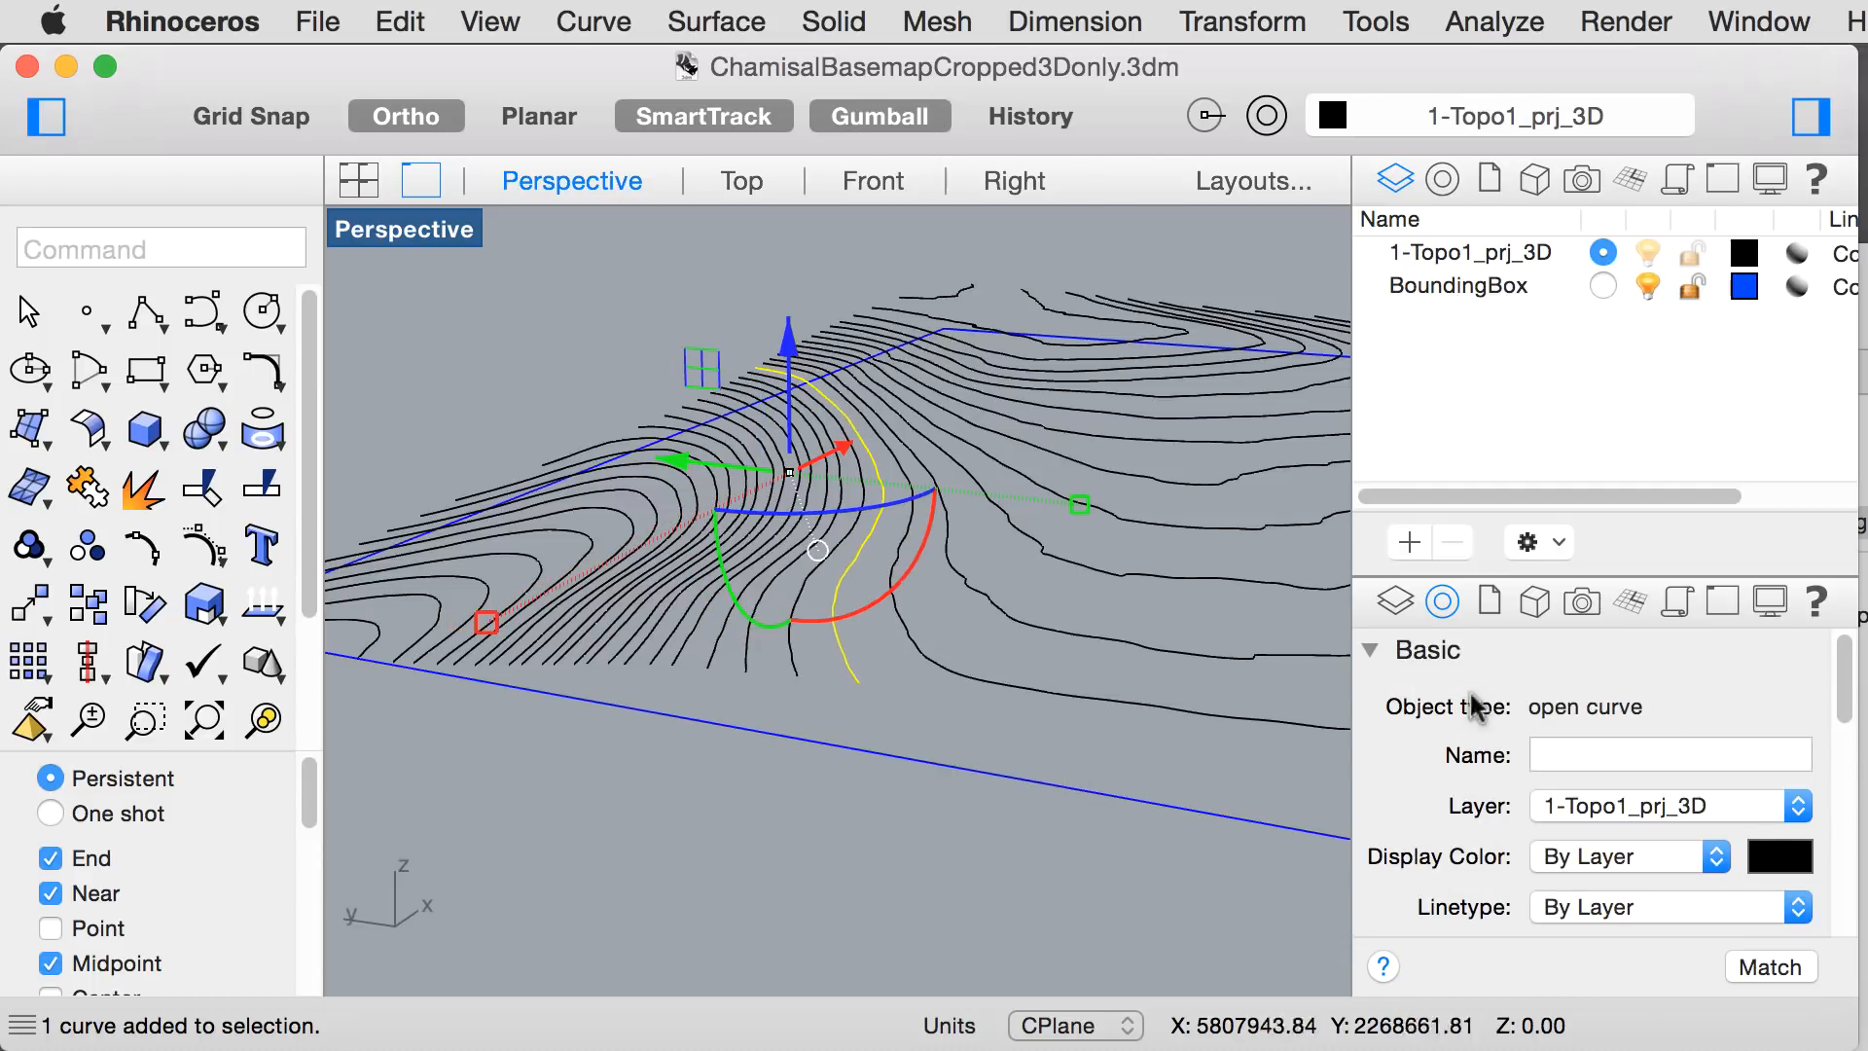
{"action": "scroll", "coordinate": [1488, 710], "scroll_direction": "down", "scroll_amount": 10}
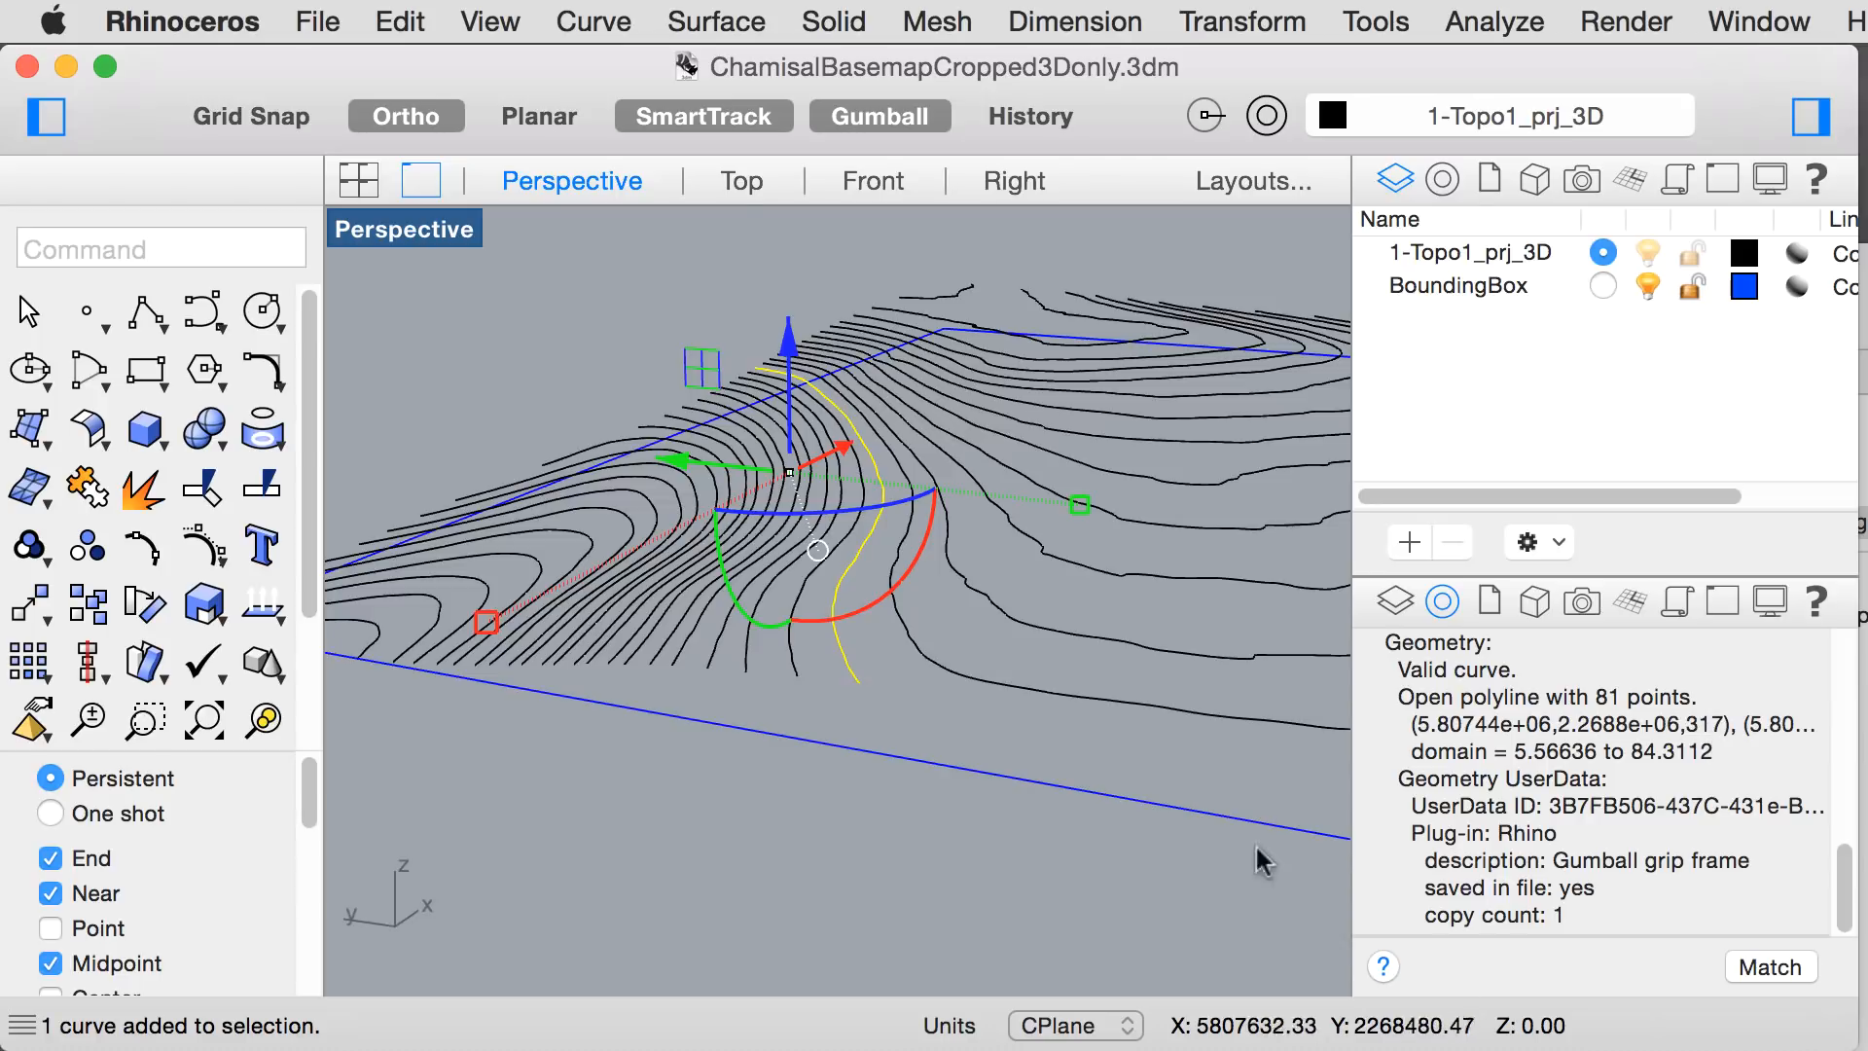
{"action": "left_click", "coordinate": [909, 662]}
{"action": "scroll", "coordinate": [1795, 861], "scroll_direction": "down", "scroll_amount": 10}
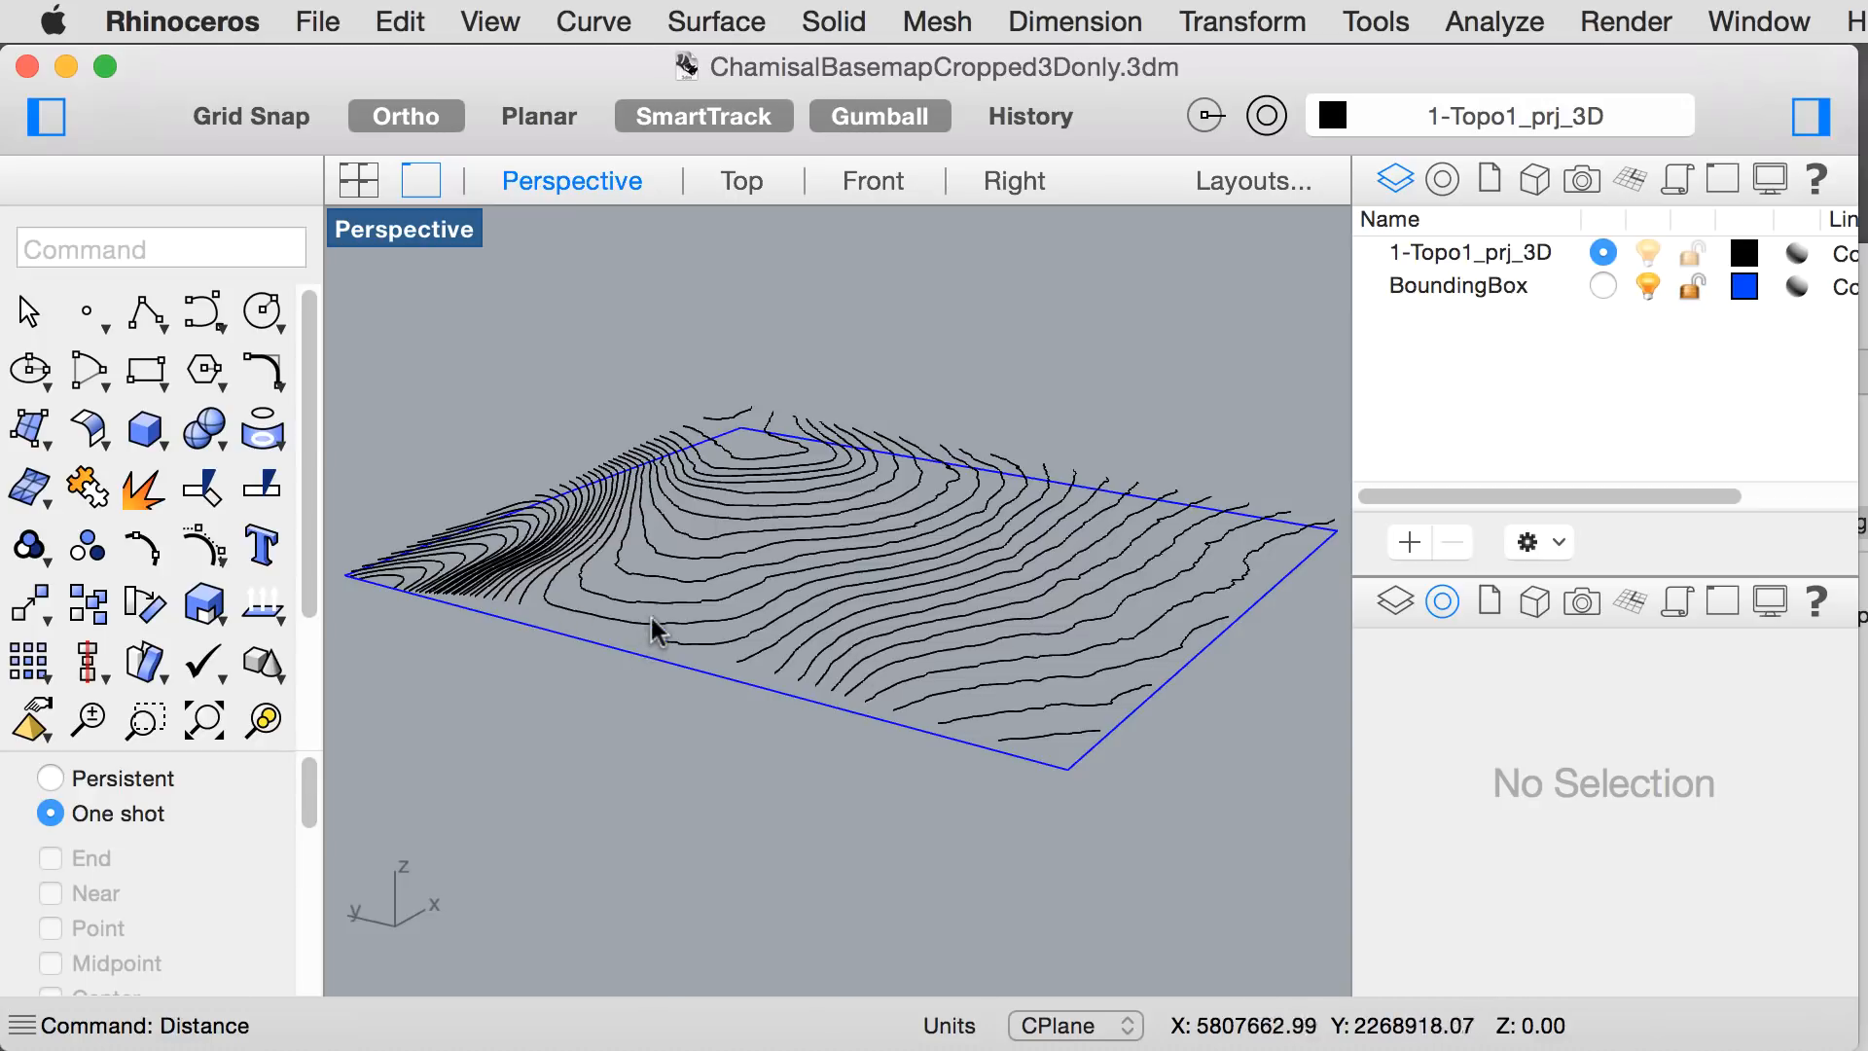
- Compare the polyline point counts of the long mid-slope contour and the short contour at the bounding box's near corner
{"action": "left_click", "coordinate": [667, 637]}
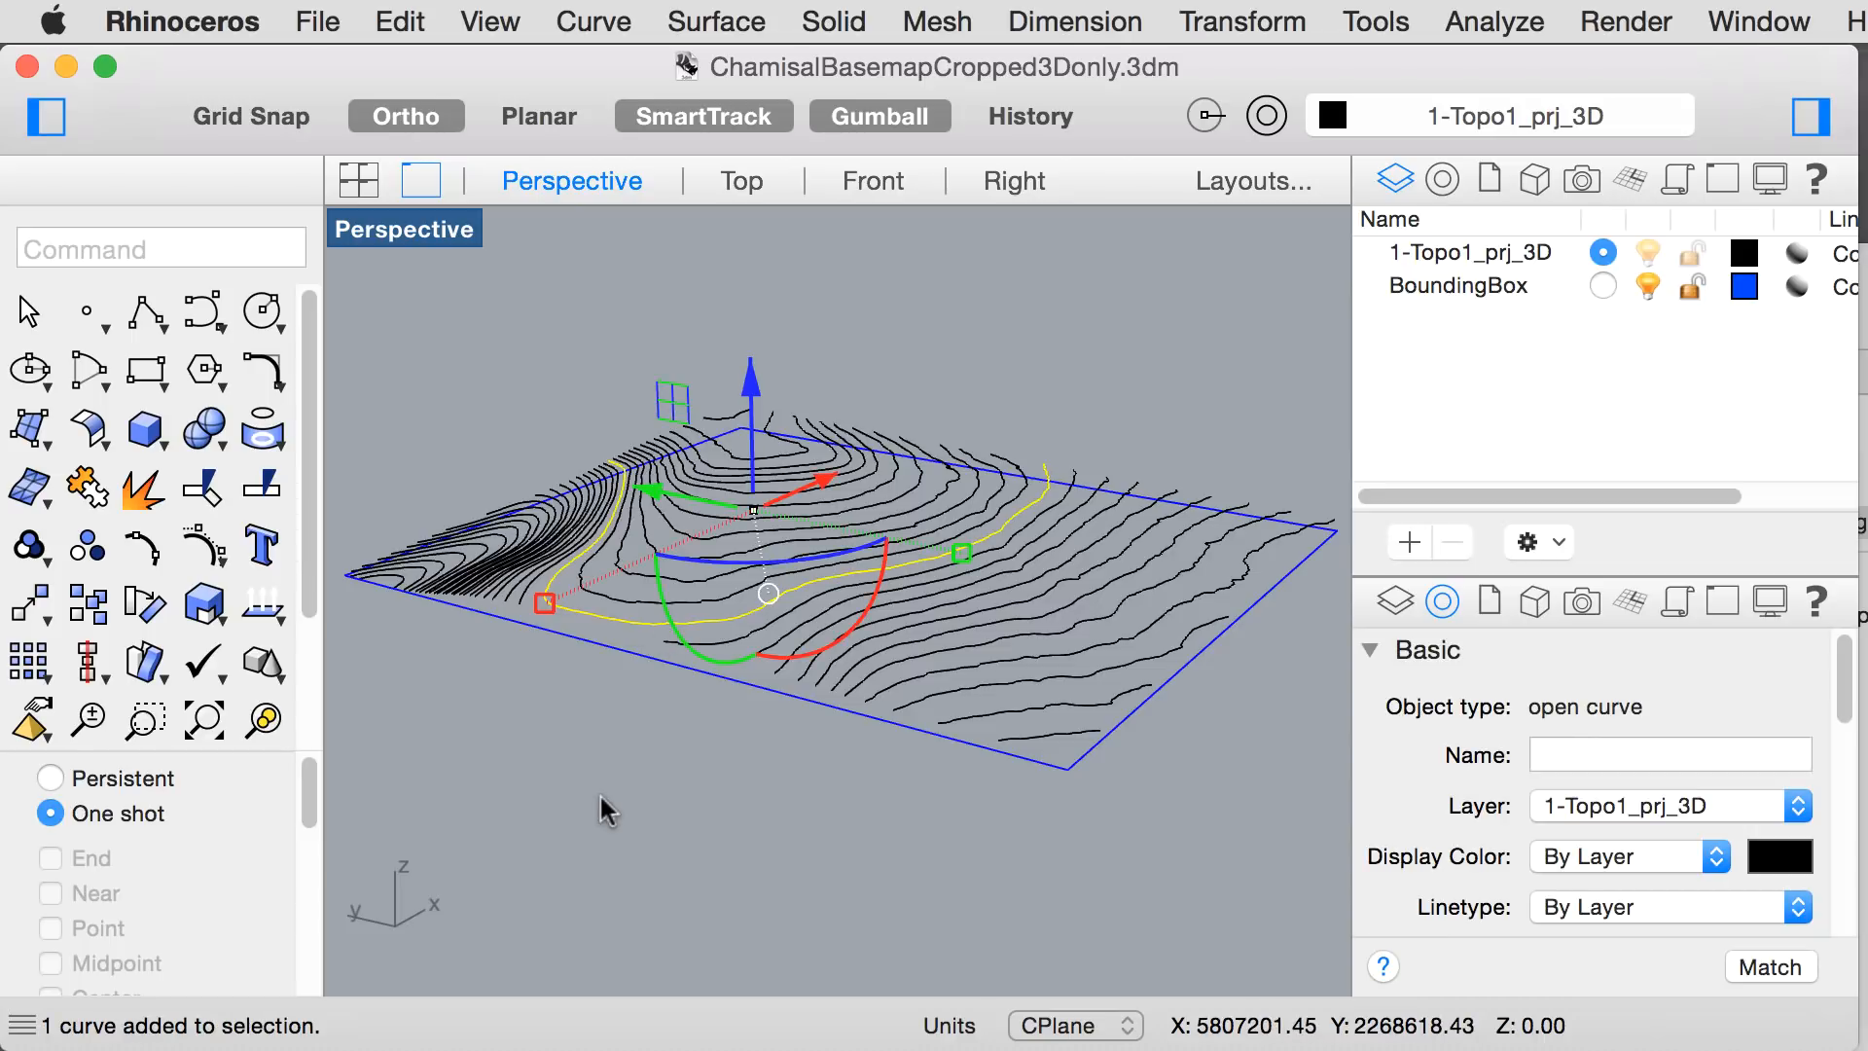
{"action": "left_click_drag", "start_coordinate": [1840, 669], "coordinate": [1858, 895]}
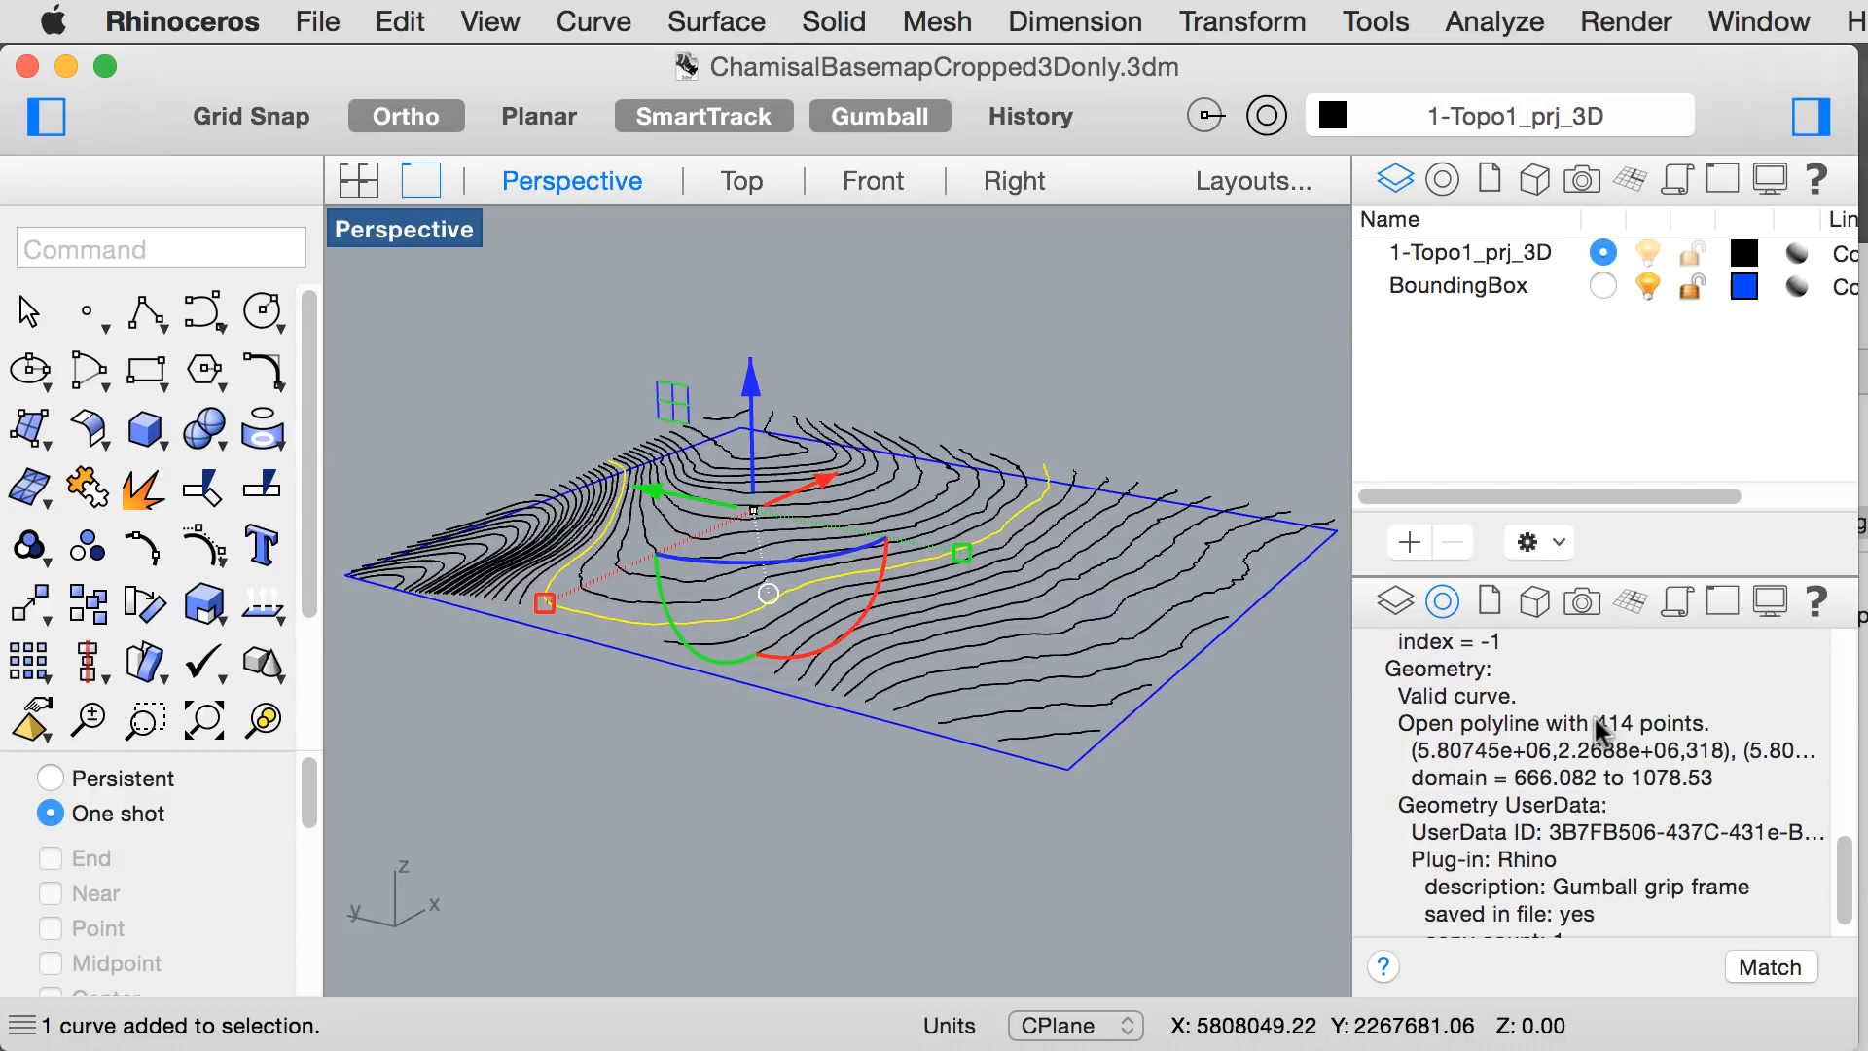
{"action": "left_click", "coordinate": [883, 893]}
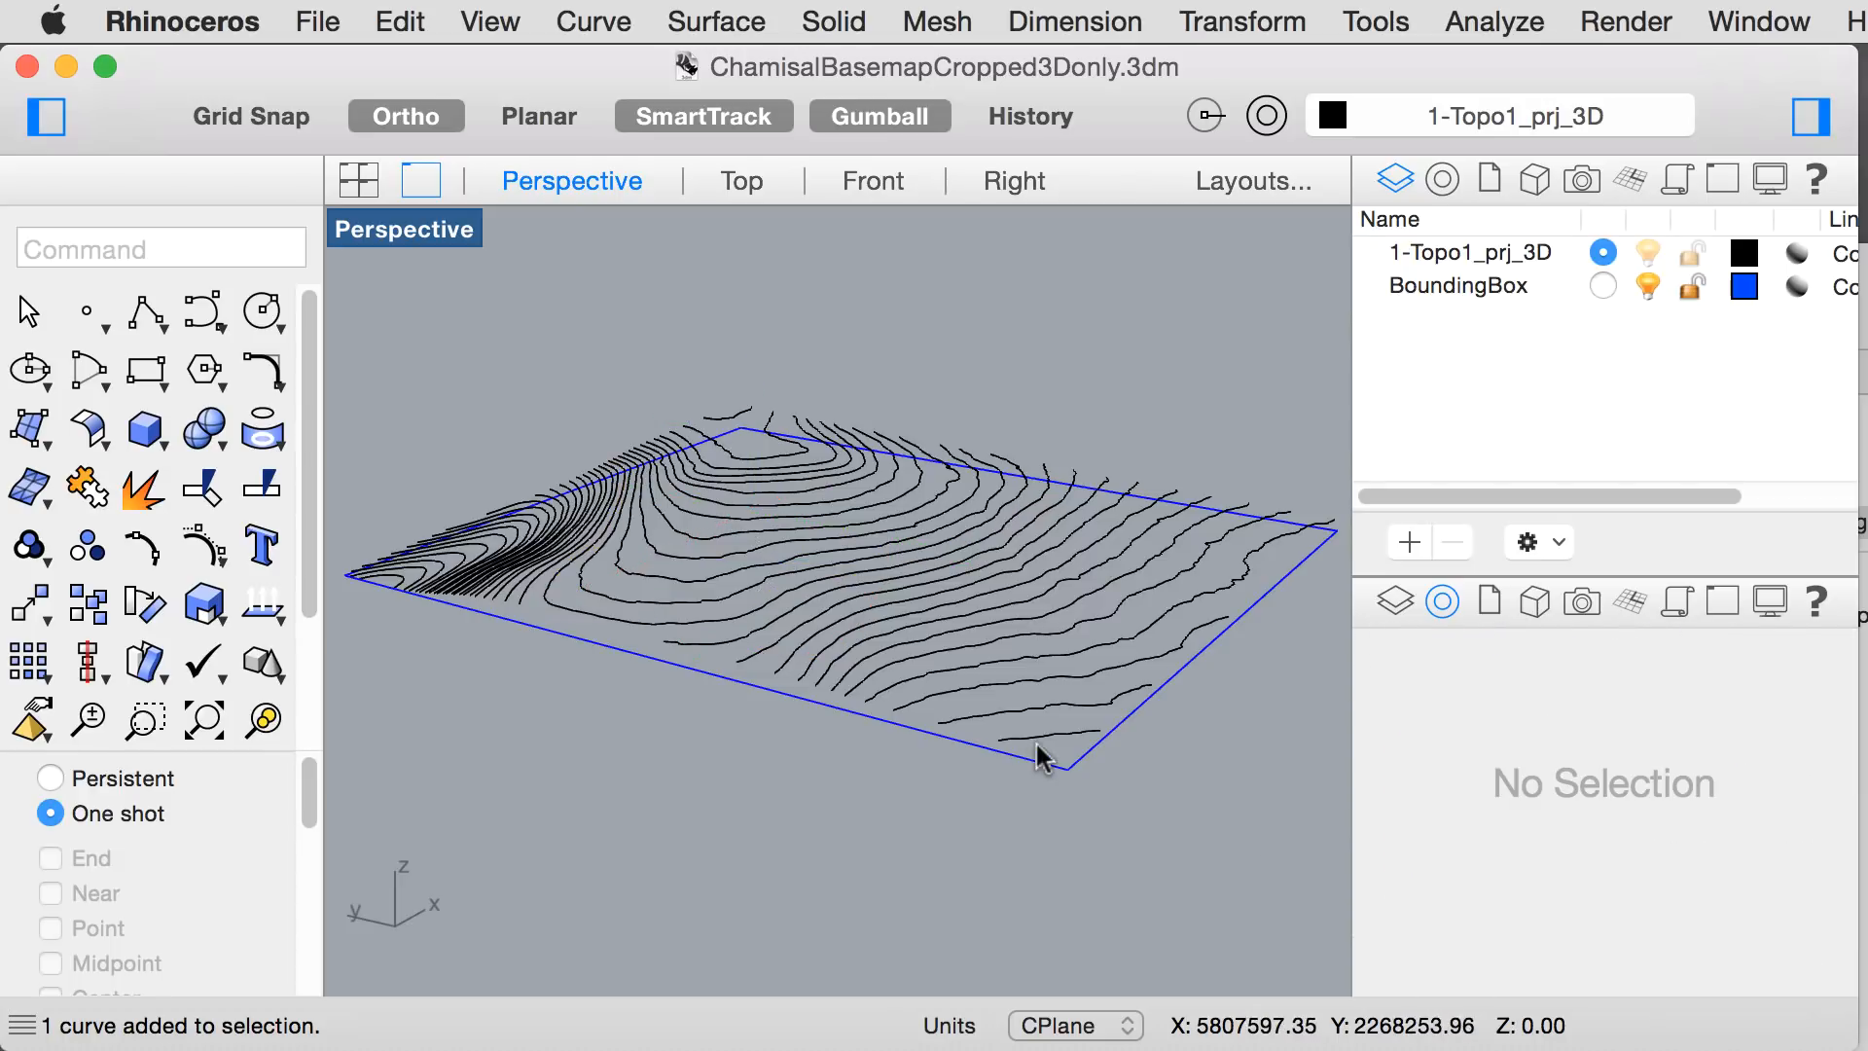
{"action": "left_click", "coordinate": [1035, 749]}
{"action": "left_click_drag", "start_coordinate": [1833, 695], "coordinate": [1843, 880]}
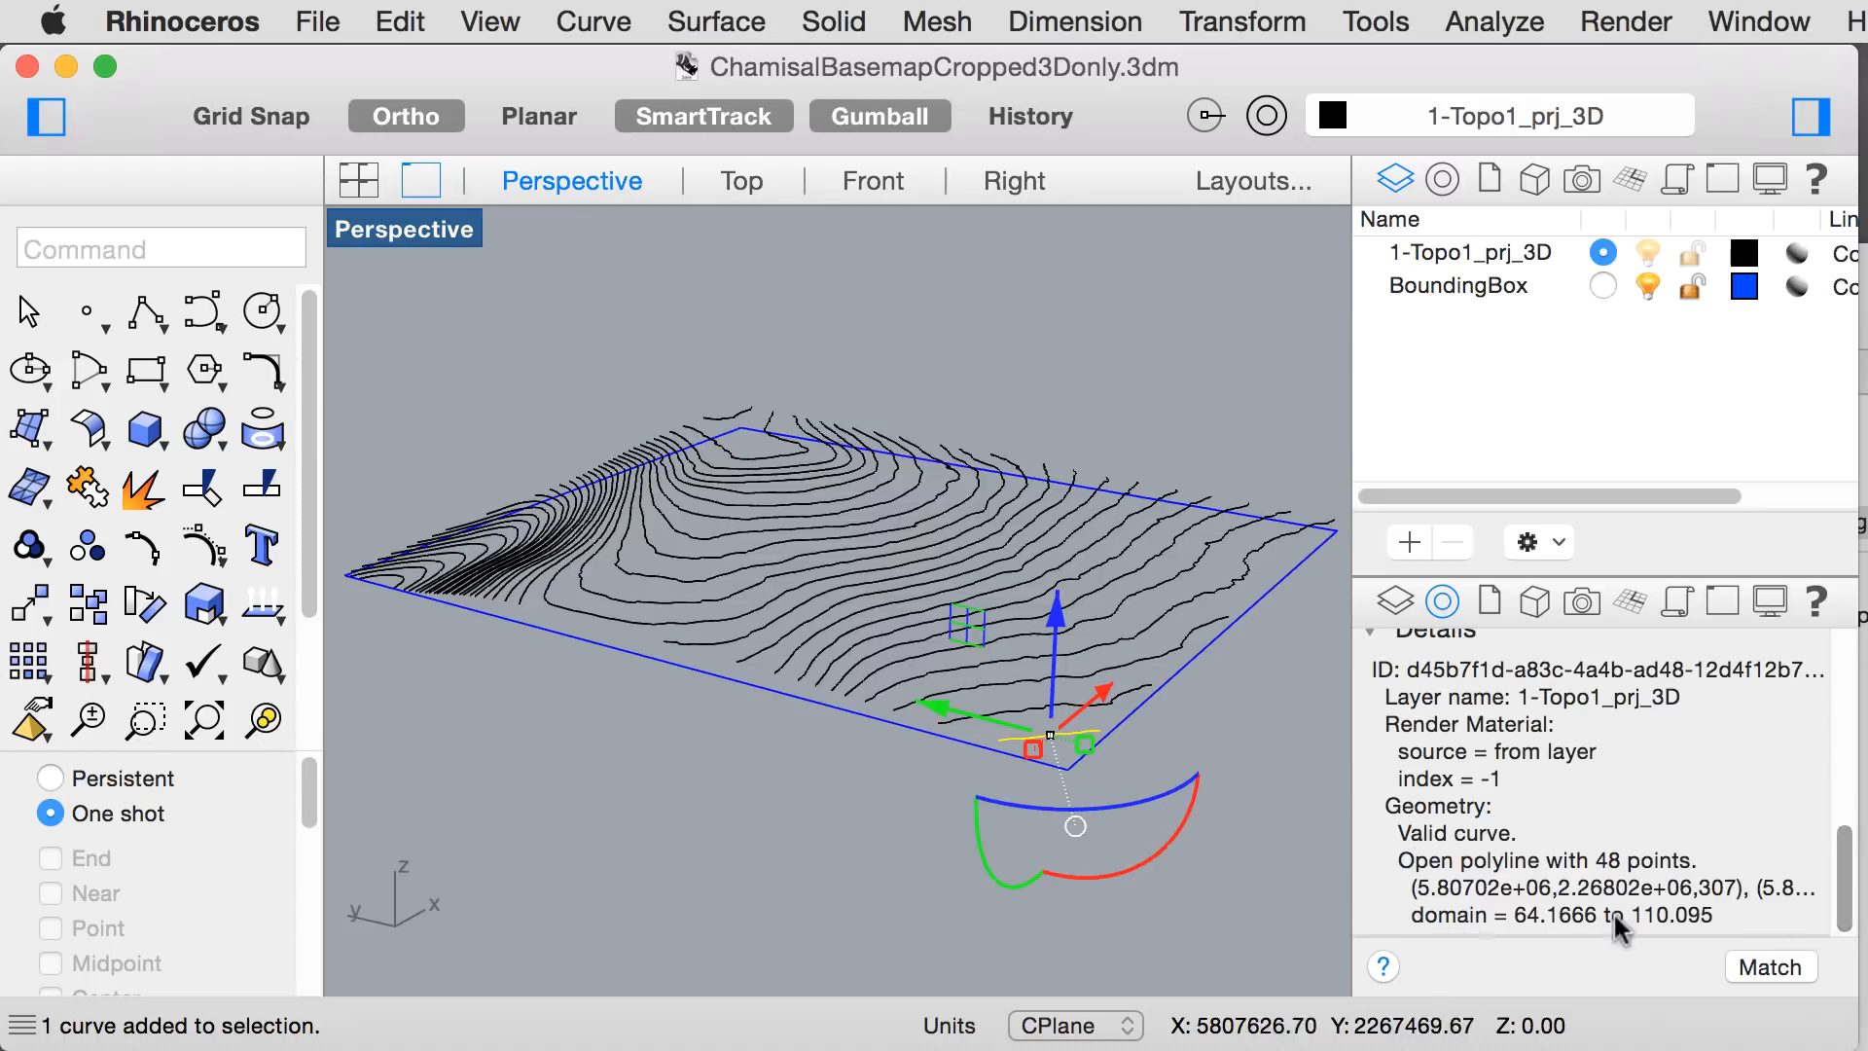
{"action": "left_click", "coordinate": [720, 817]}
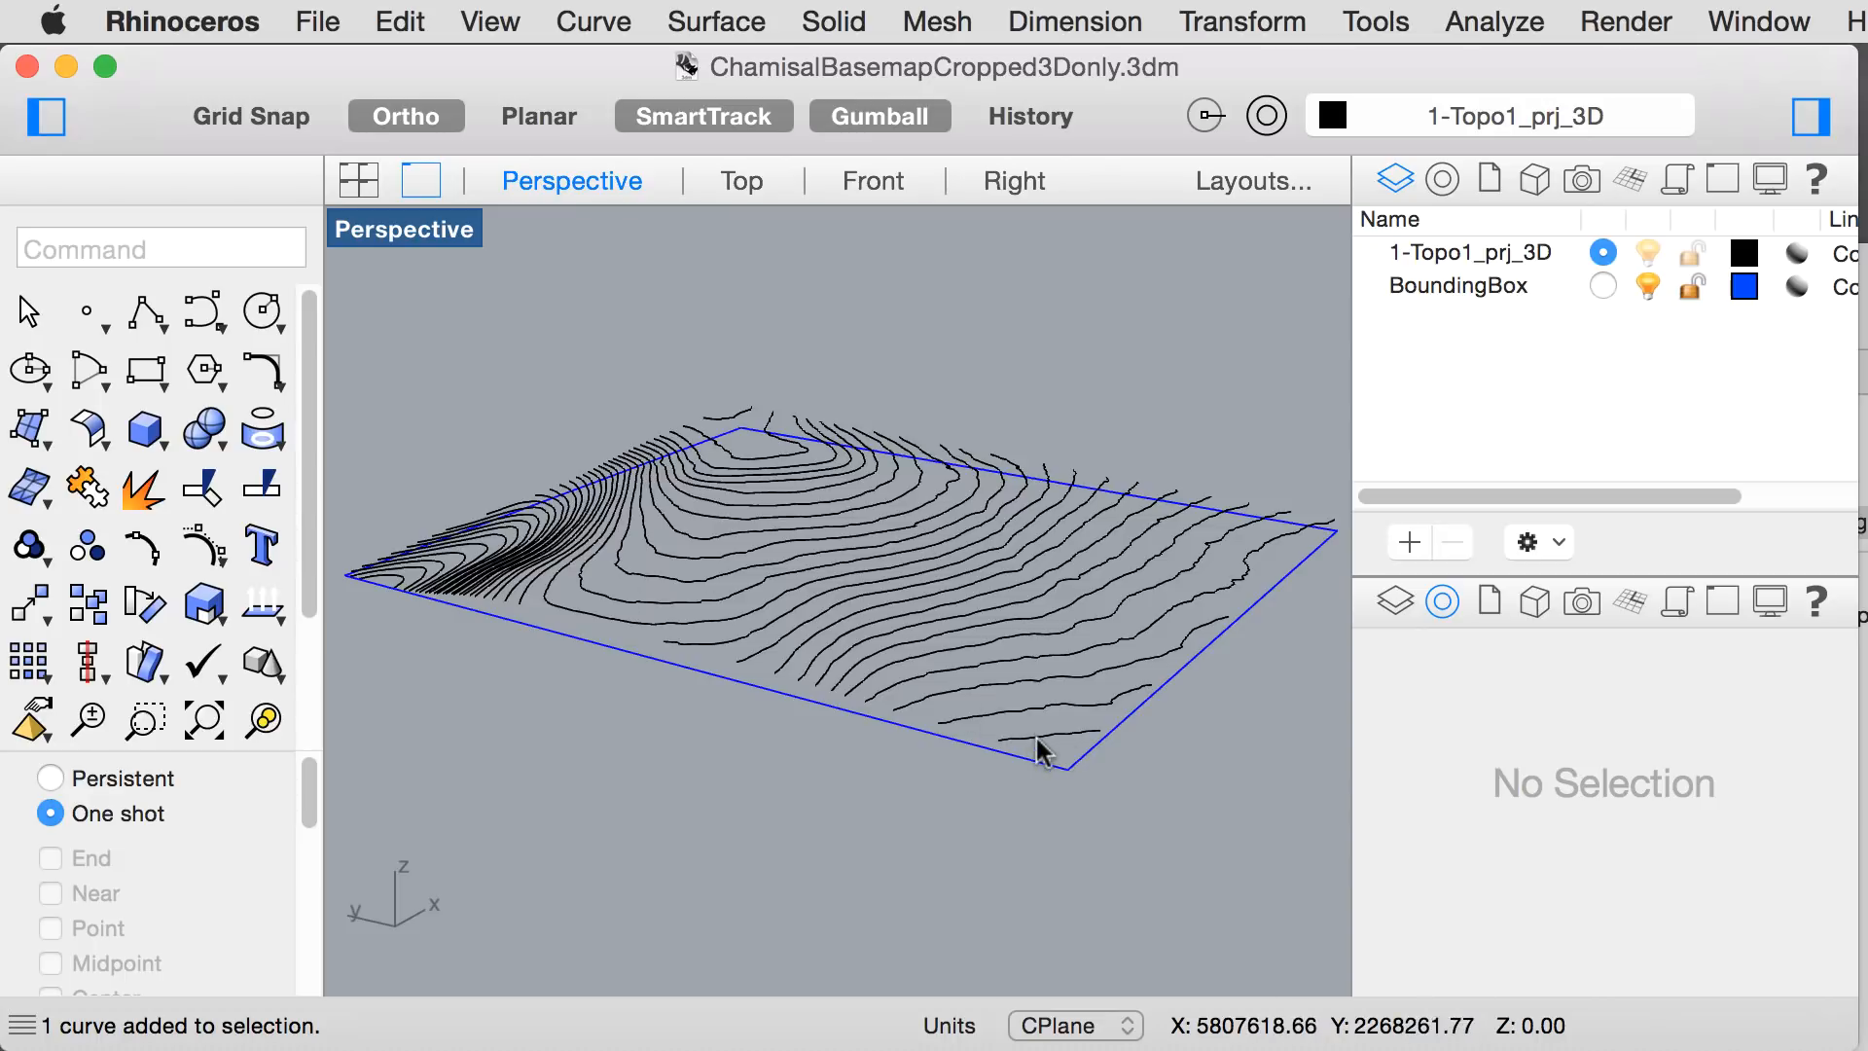
- Examine the jagged bends of the mid-slope contours up close and the contour spacing across the whole site
{"action": "scroll", "coordinate": [662, 574], "scroll_direction": "up", "scroll_amount": 6}
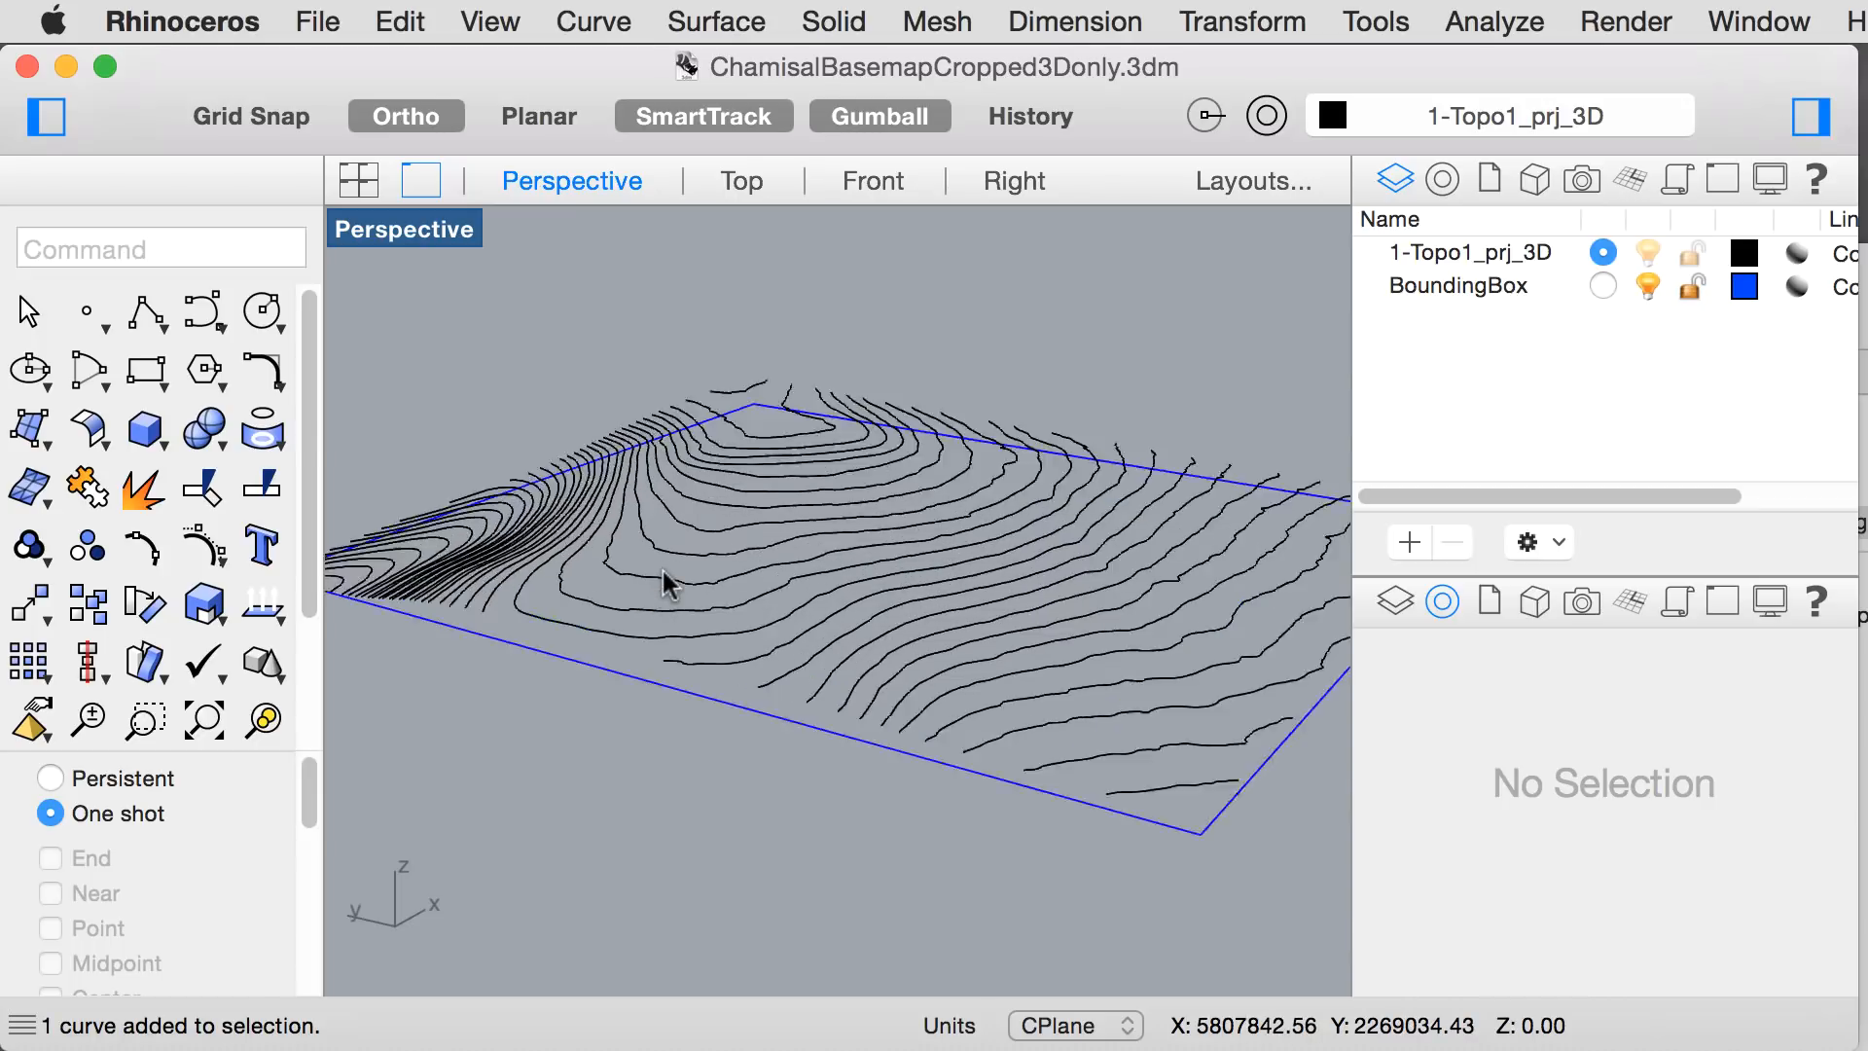
{"action": "scroll", "coordinate": [715, 642], "scroll_direction": "up", "scroll_amount": 1}
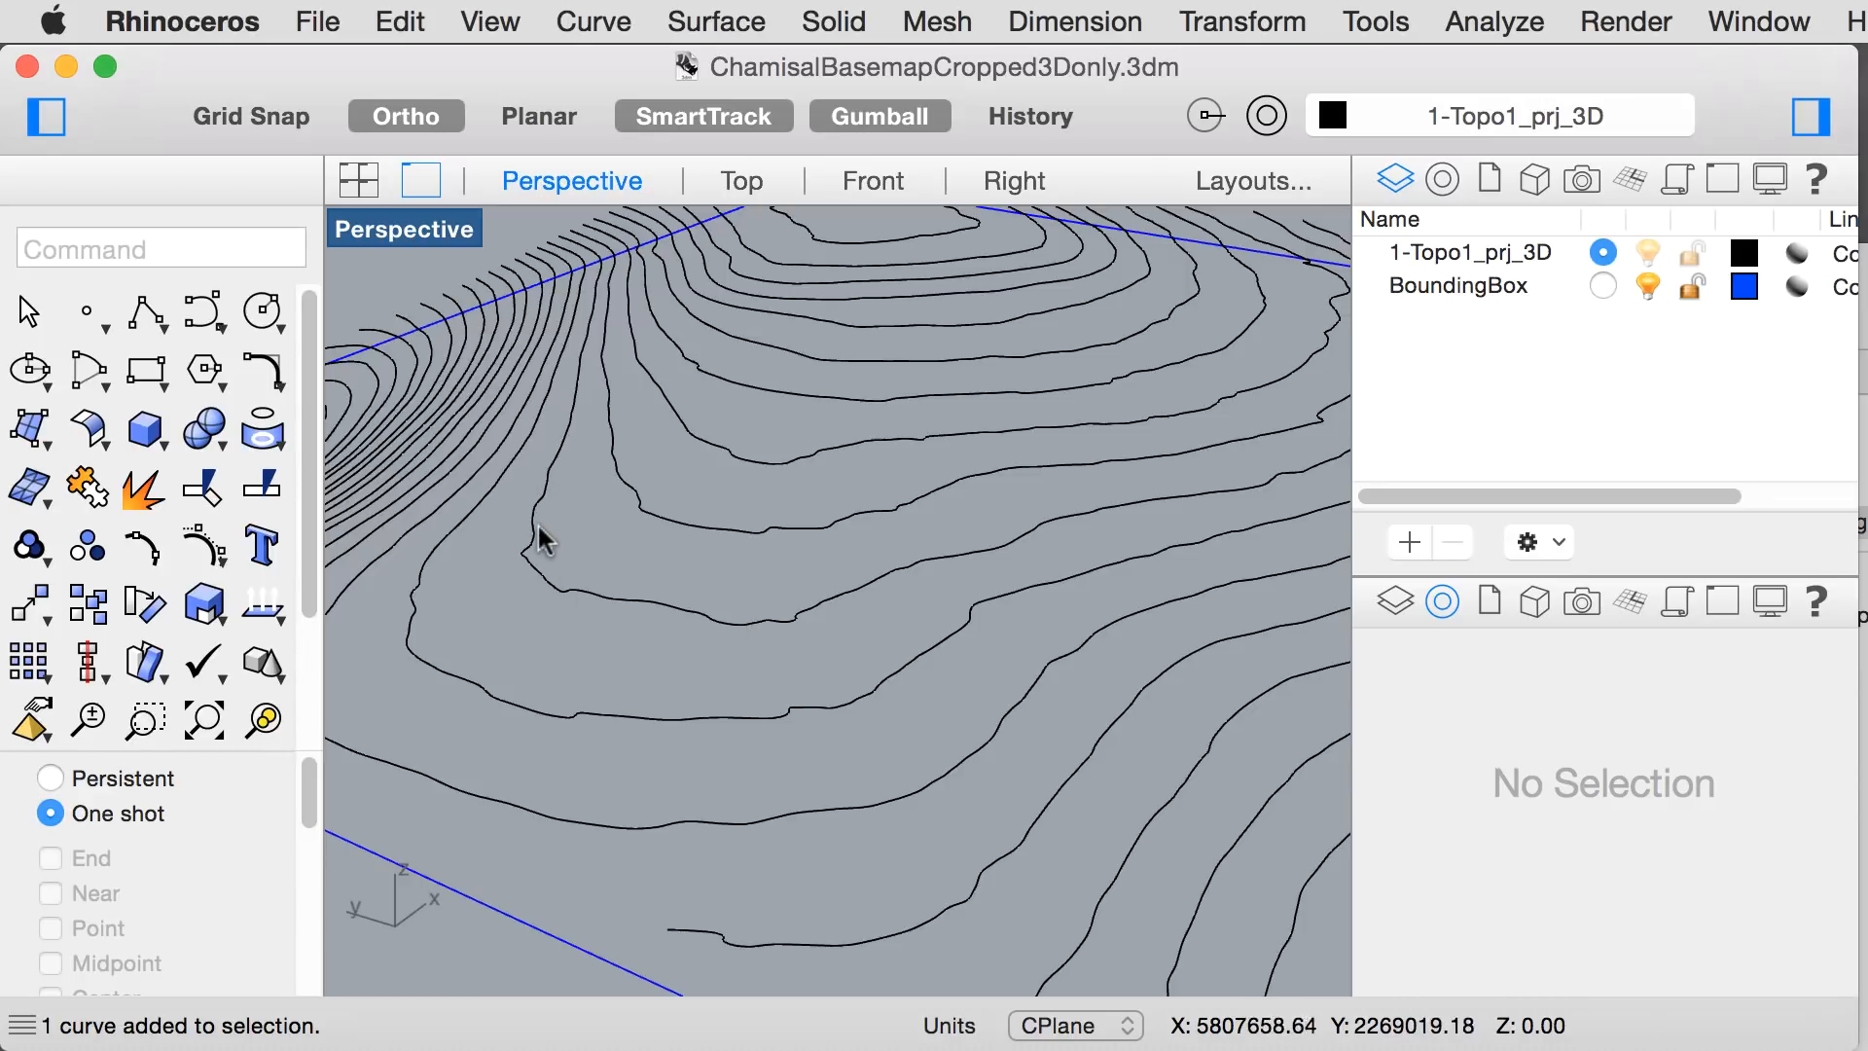
{"action": "scroll", "coordinate": [755, 630], "scroll_direction": "down", "scroll_amount": 10}
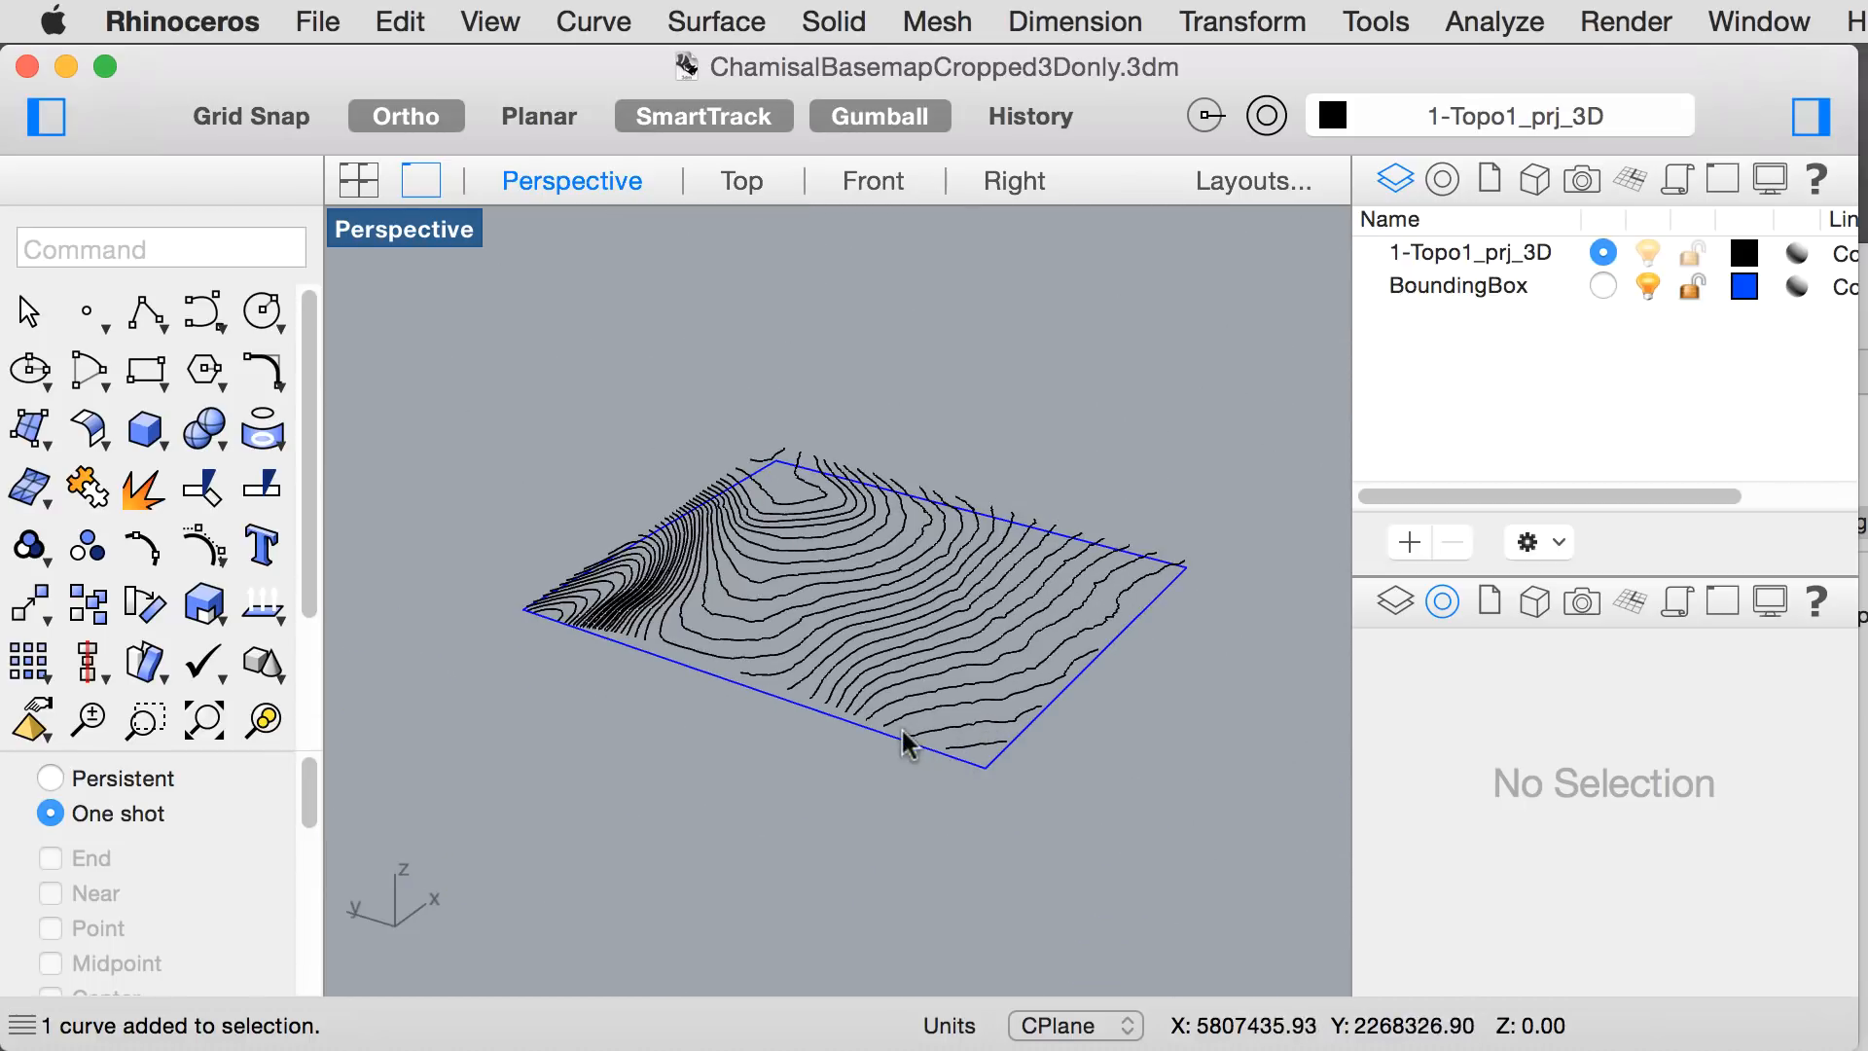
{"action": "scroll", "coordinate": [938, 727], "scroll_direction": "up", "scroll_amount": 2}
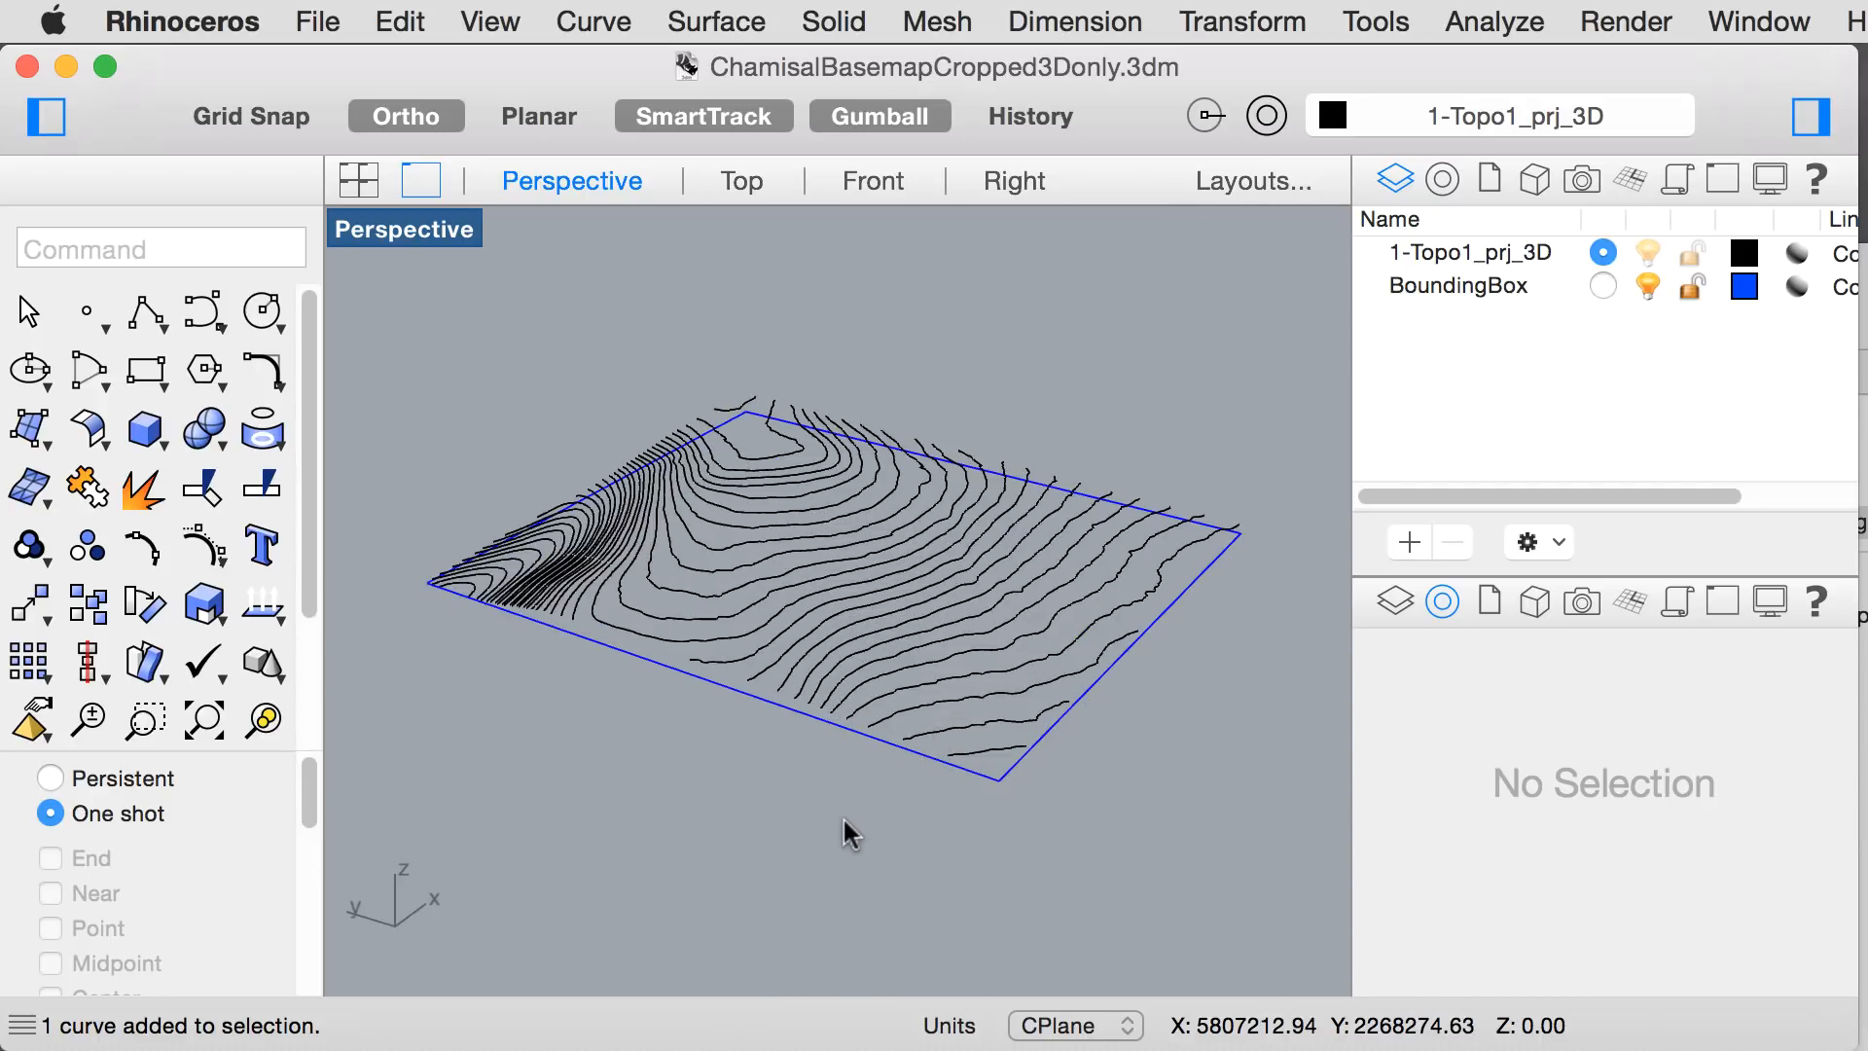
{"action": "right_click_drag", "start_coordinate": [844, 820], "coordinate": [843, 812]}
{"action": "scroll", "coordinate": [746, 659], "scroll_direction": "up", "scroll_amount": 4}
{"action": "scroll", "coordinate": [745, 660], "scroll_direction": "down", "scroll_amount": 2}
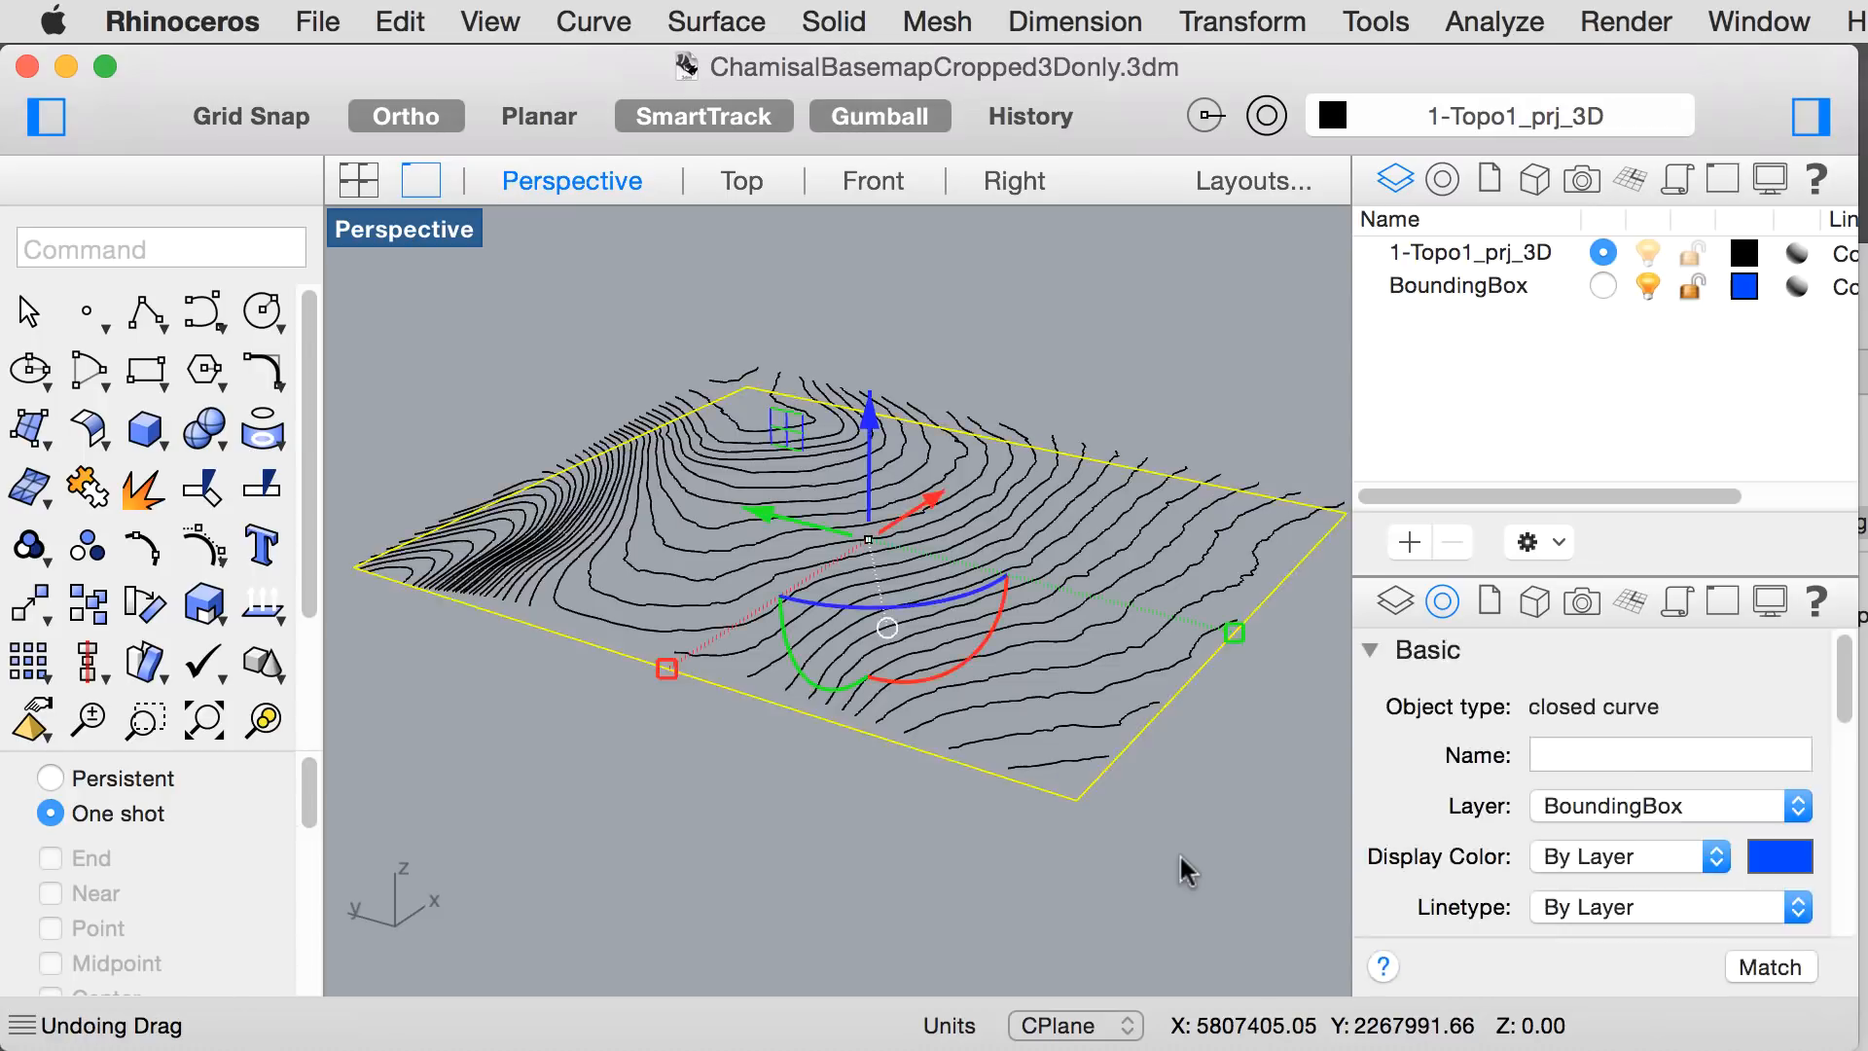
{"action": "left_click", "coordinate": [1178, 856]}
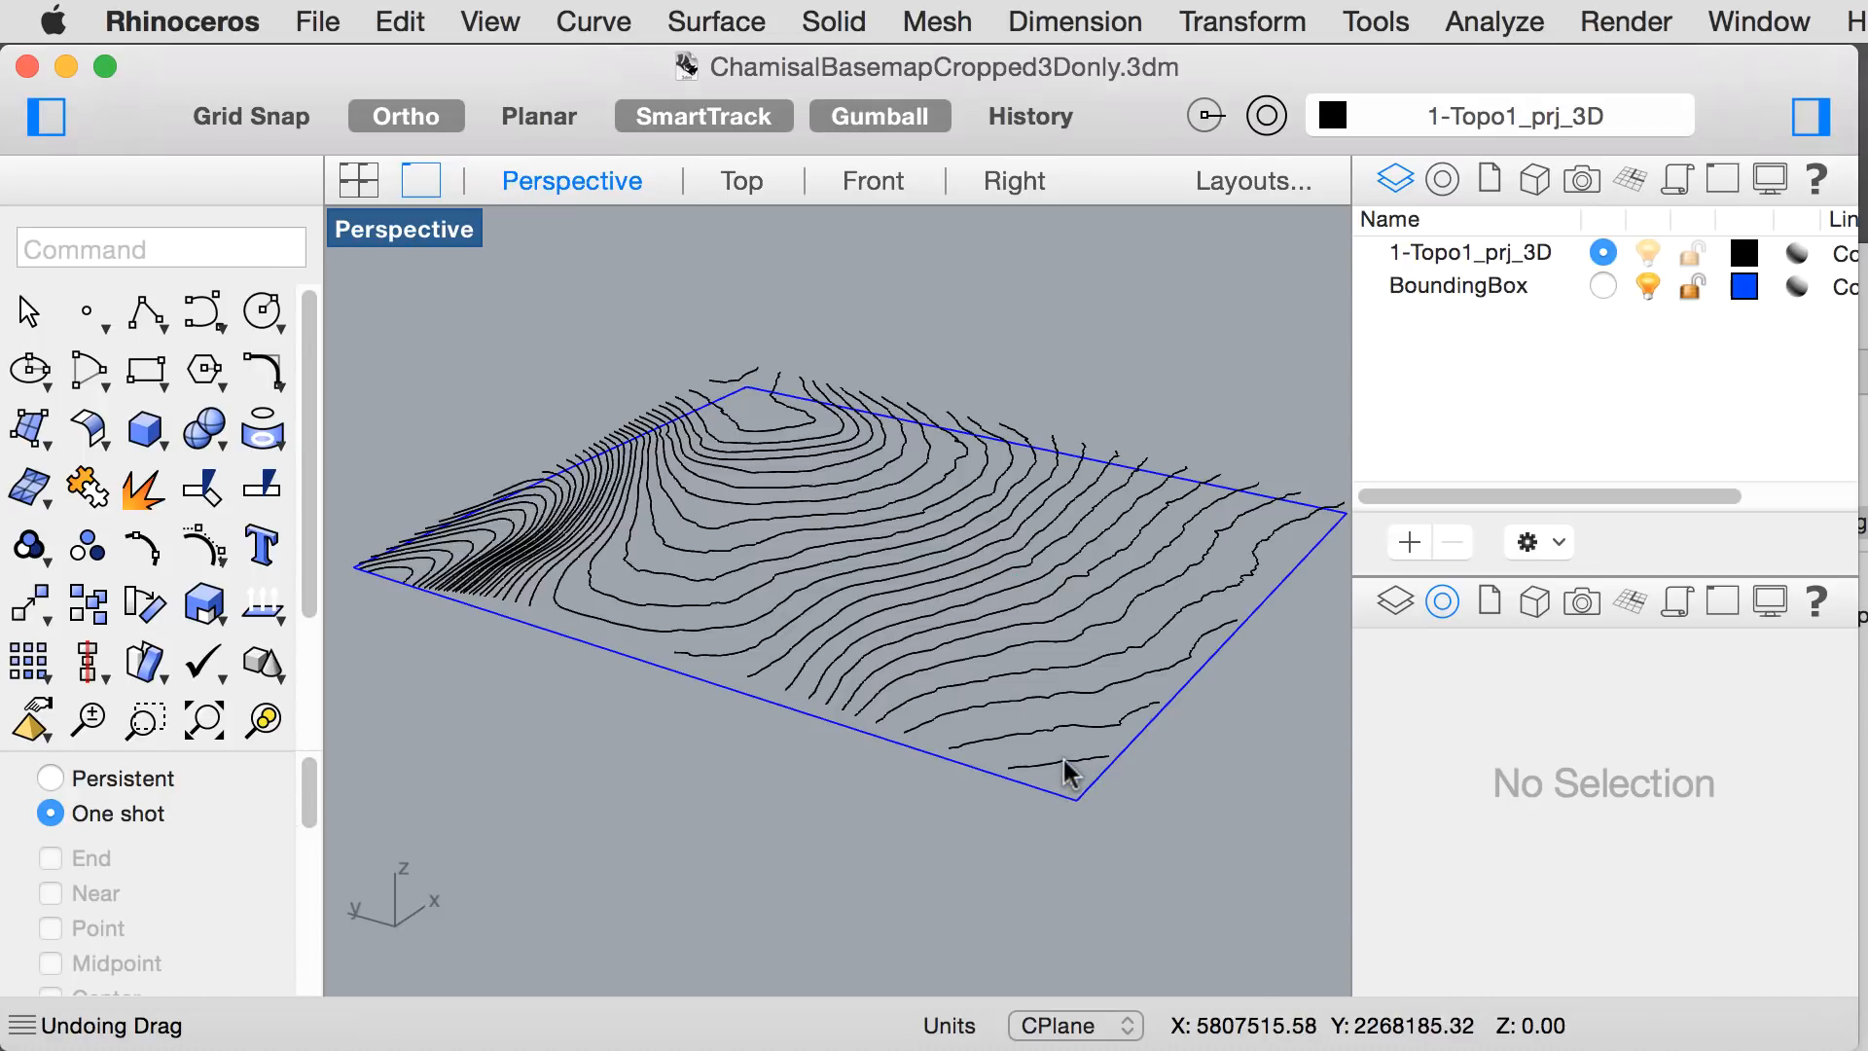
- Select the contours on the gentle slope near the bounding box's front corner one by one
{"action": "left_click", "coordinate": [1067, 762]}
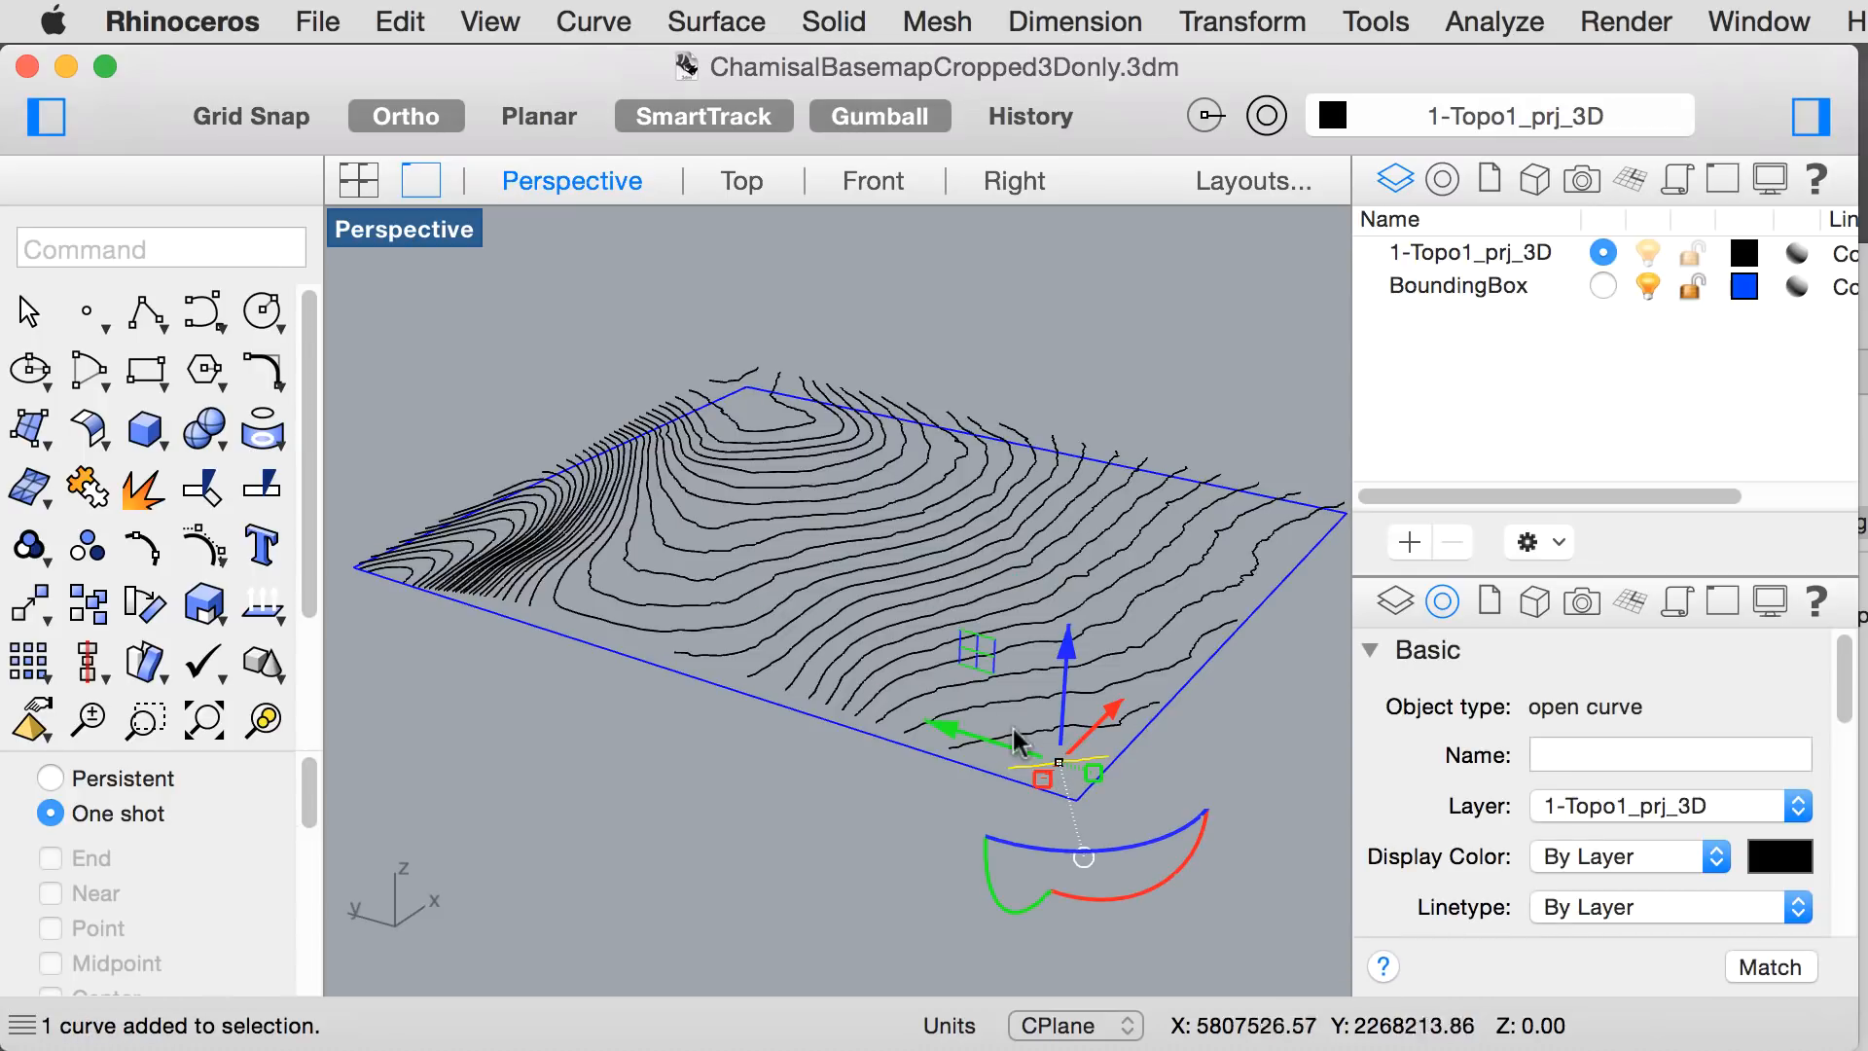
{"action": "left_click", "coordinate": [1102, 595], "text": "shift"}
{"action": "left_click", "coordinate": [1001, 661], "text": "shift"}
{"action": "left_click", "coordinate": [966, 701], "text": "shift"}
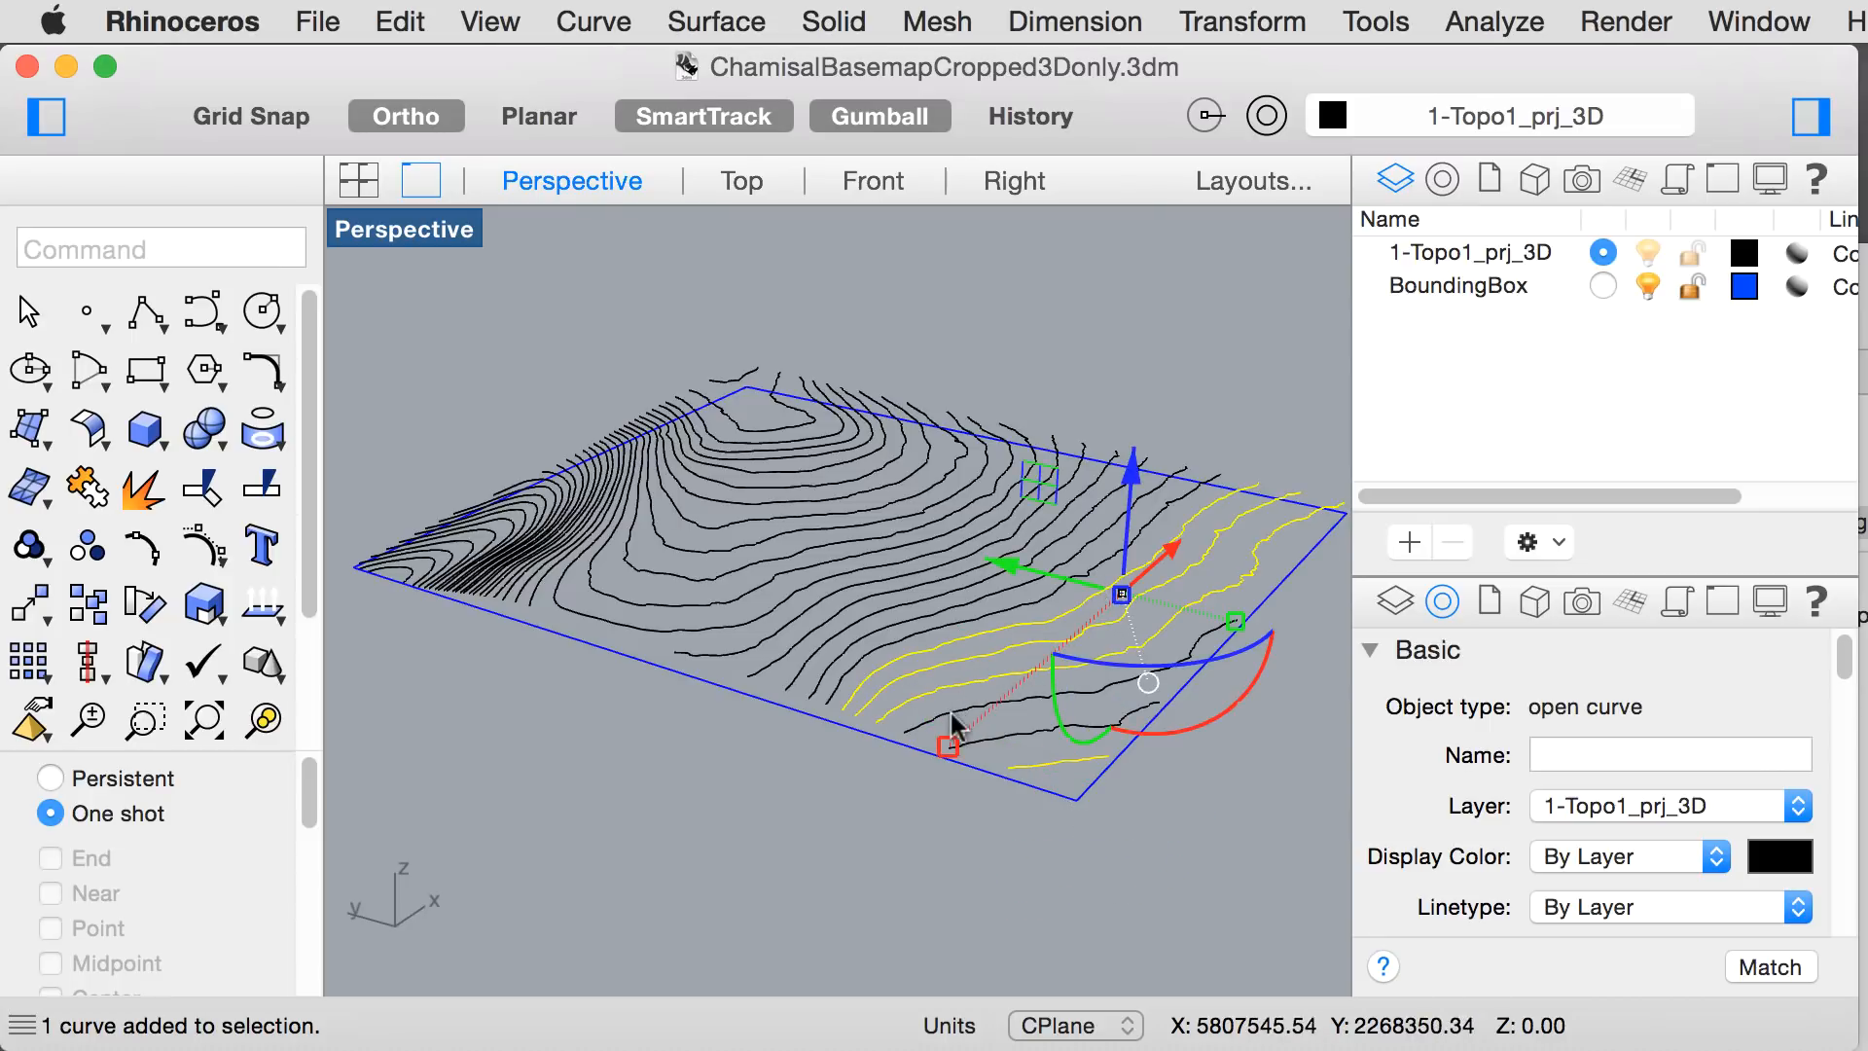
{"action": "left_click", "coordinate": [952, 716], "text": "shift"}
{"action": "left_click", "coordinate": [987, 737], "text": "shift"}
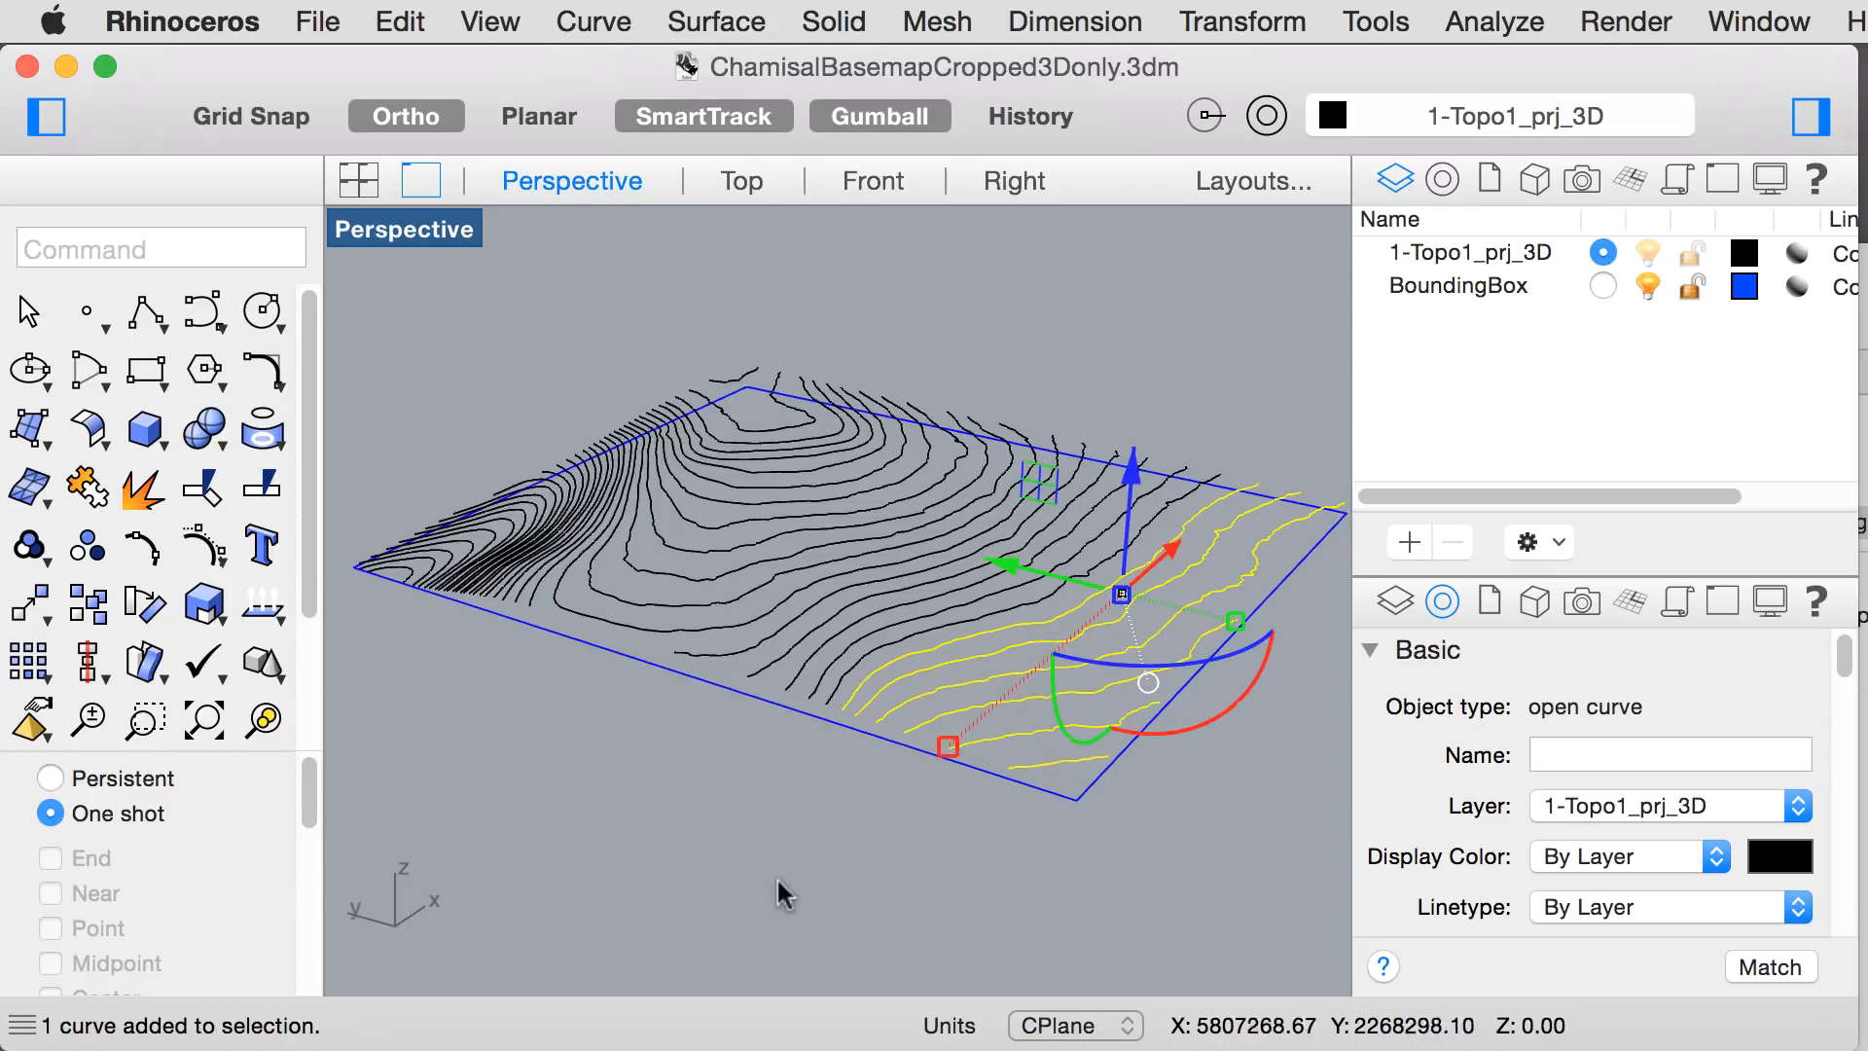
- Add the nested contours at the steep slope's outer corner to the selection individually, and clear the whole selection
{"action": "left_click", "coordinate": [406, 581], "text": "shift"}
{"action": "left_click", "coordinate": [437, 572], "text": "shift"}
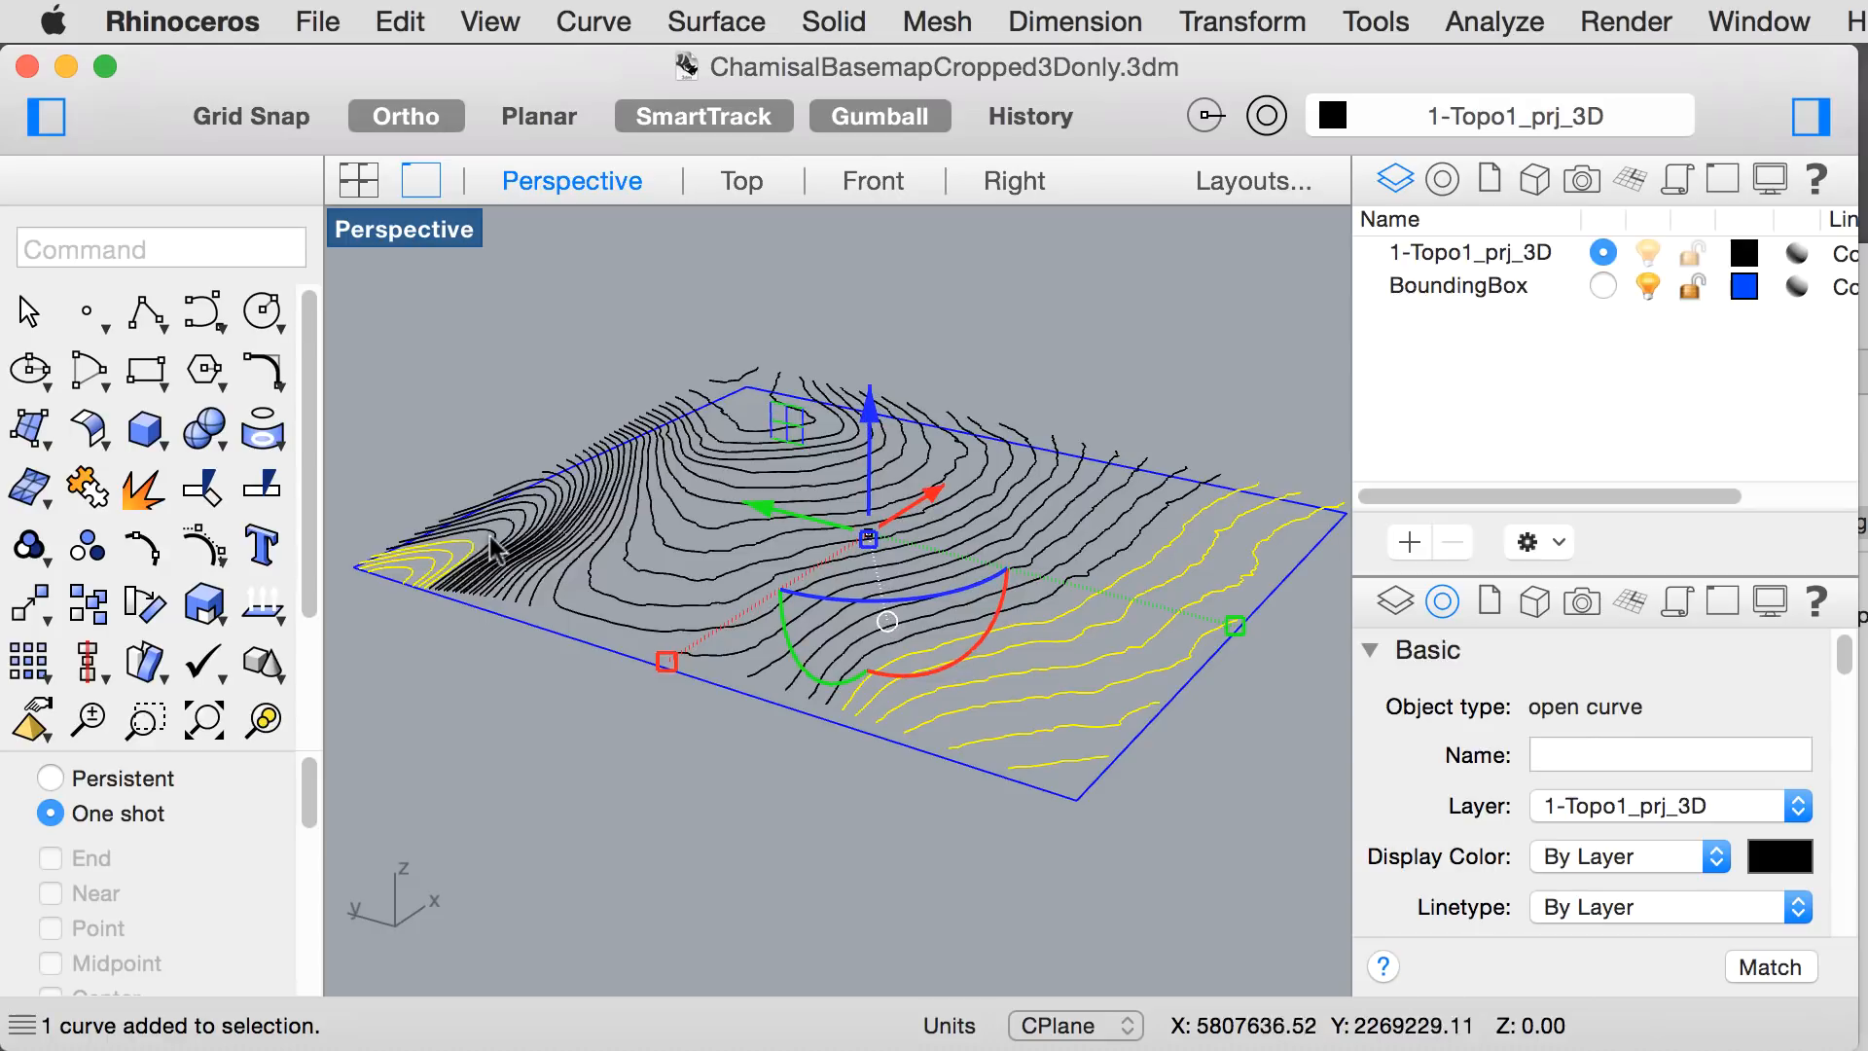
{"action": "left_click", "coordinate": [496, 551], "text": "shift"}
{"action": "left_click", "coordinate": [505, 545], "text": "shift"}
{"action": "left_click", "coordinate": [515, 535], "text": "shift"}
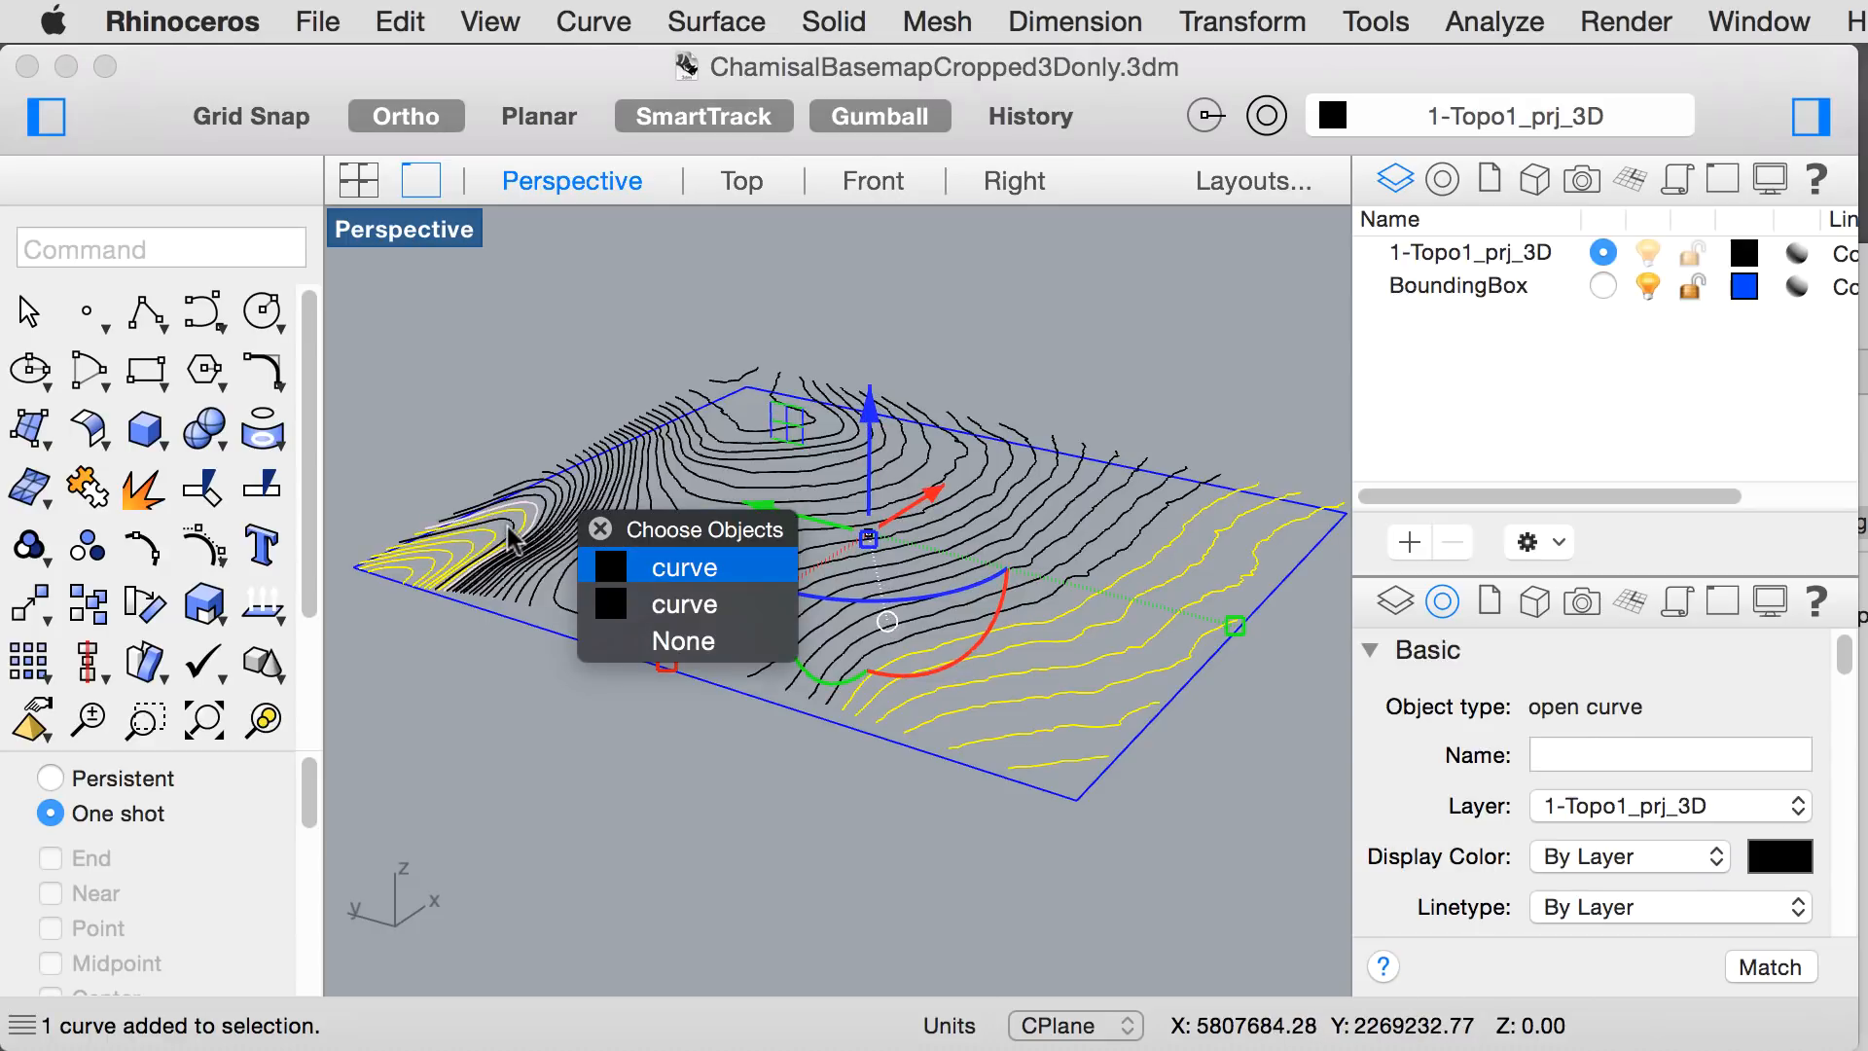
{"action": "key", "text": "Return"}
{"action": "left_click", "coordinate": [630, 844]}
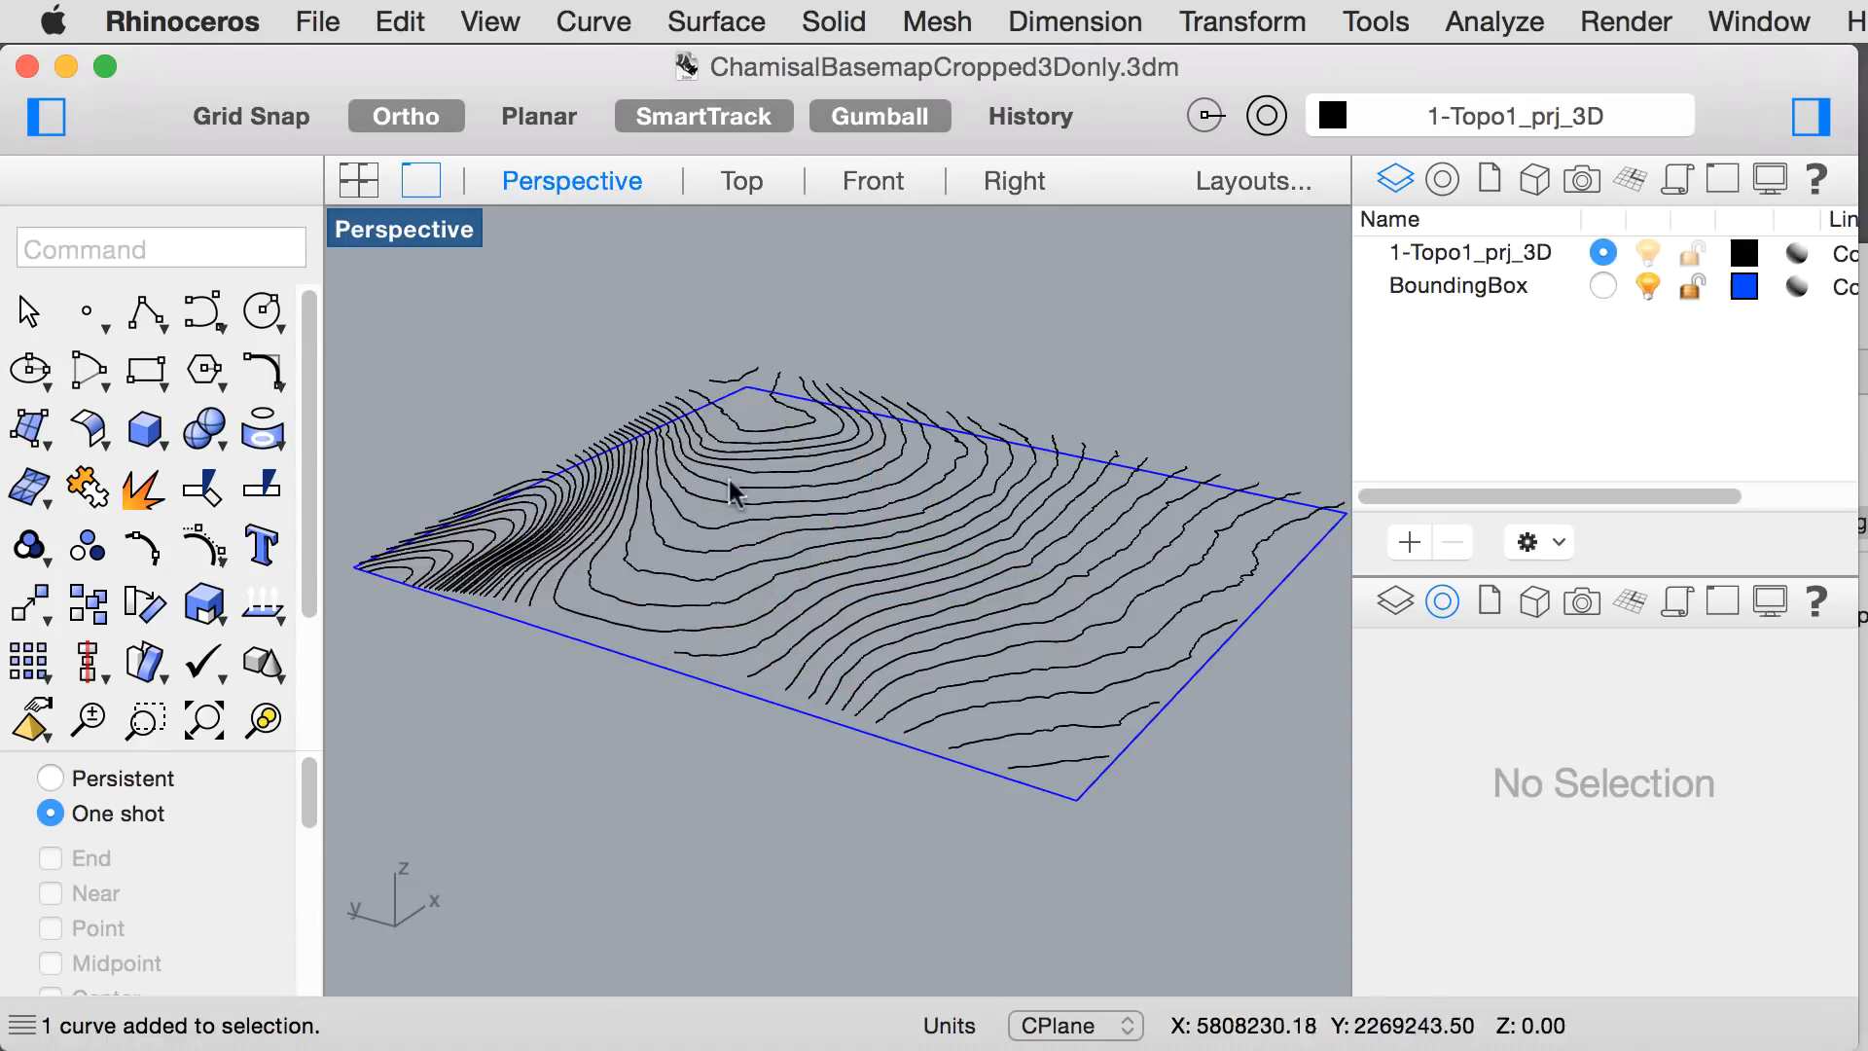
- Select the long contours across the middle of the slope one by one, and clear the selection
{"action": "left_click", "coordinate": [683, 629]}
{"action": "left_click", "coordinate": [650, 593], "text": "shift"}
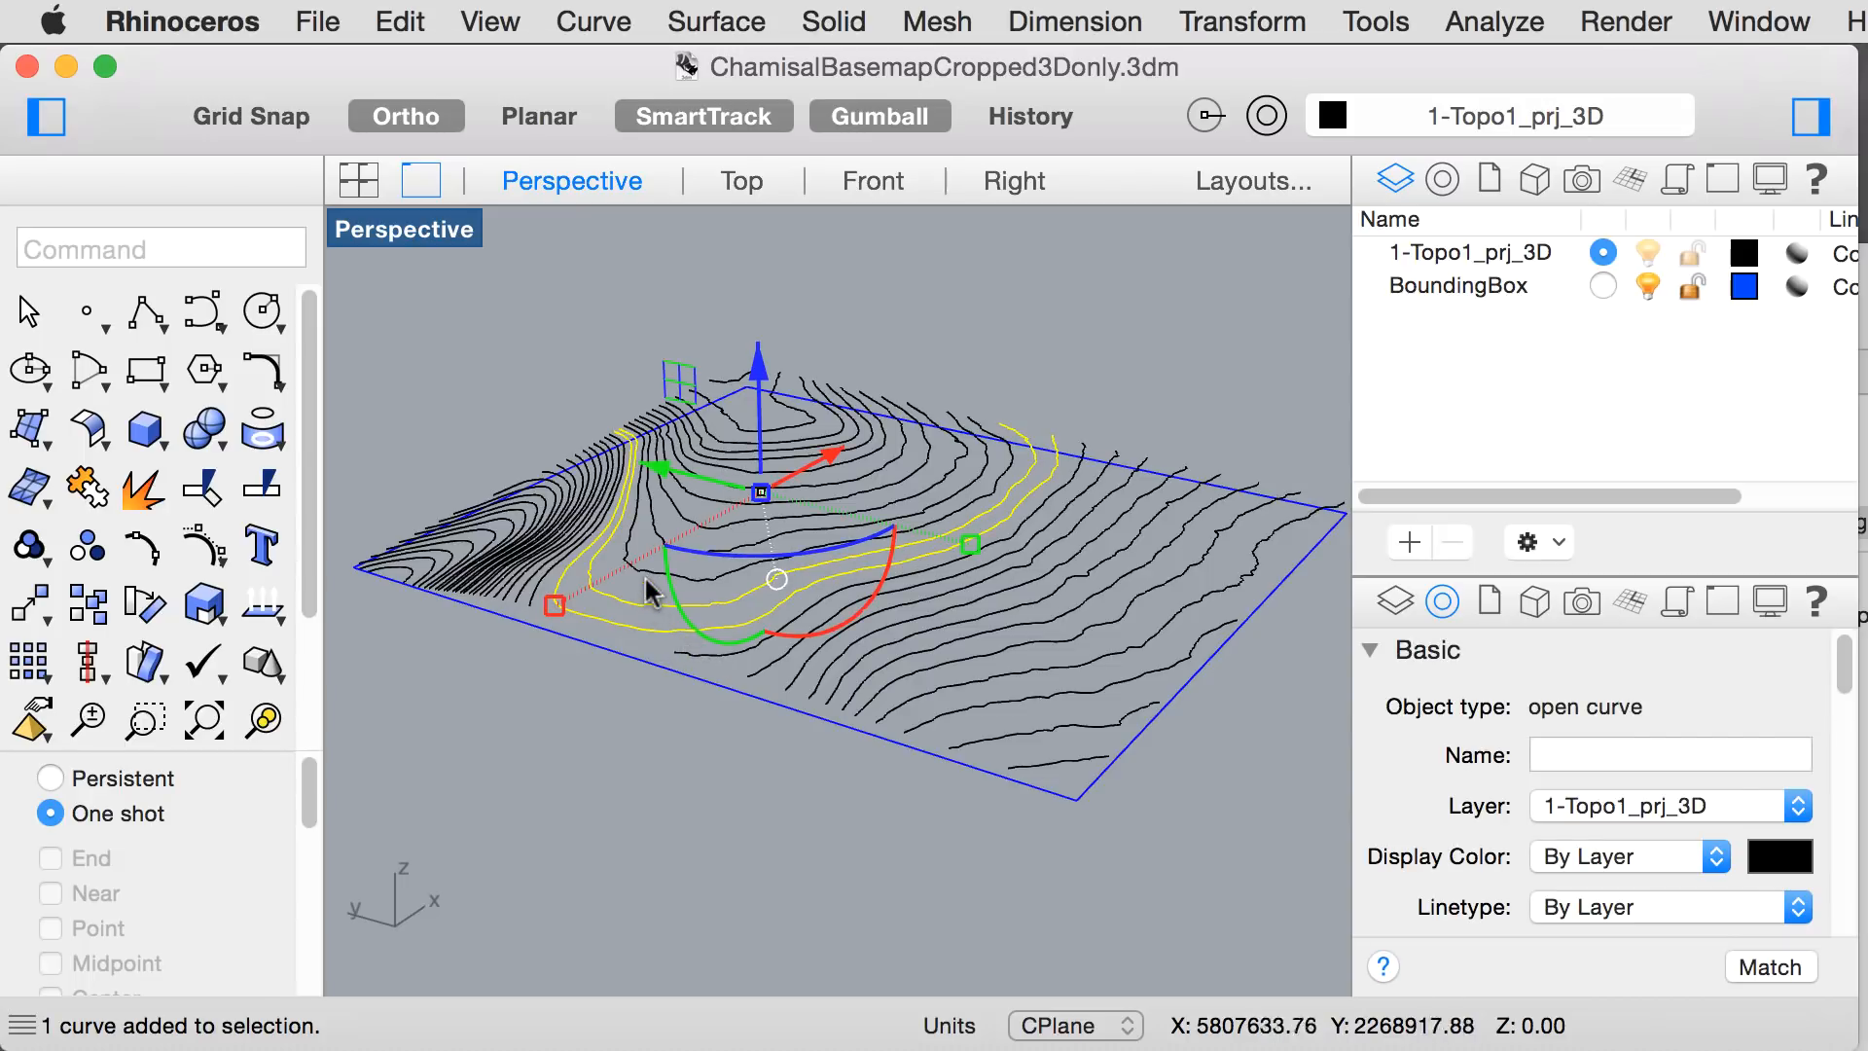
{"action": "left_click", "coordinate": [650, 583], "text": "shift"}
{"action": "left_click", "coordinate": [664, 530], "text": "shift"}
{"action": "left_click", "coordinate": [683, 521], "text": "shift"}
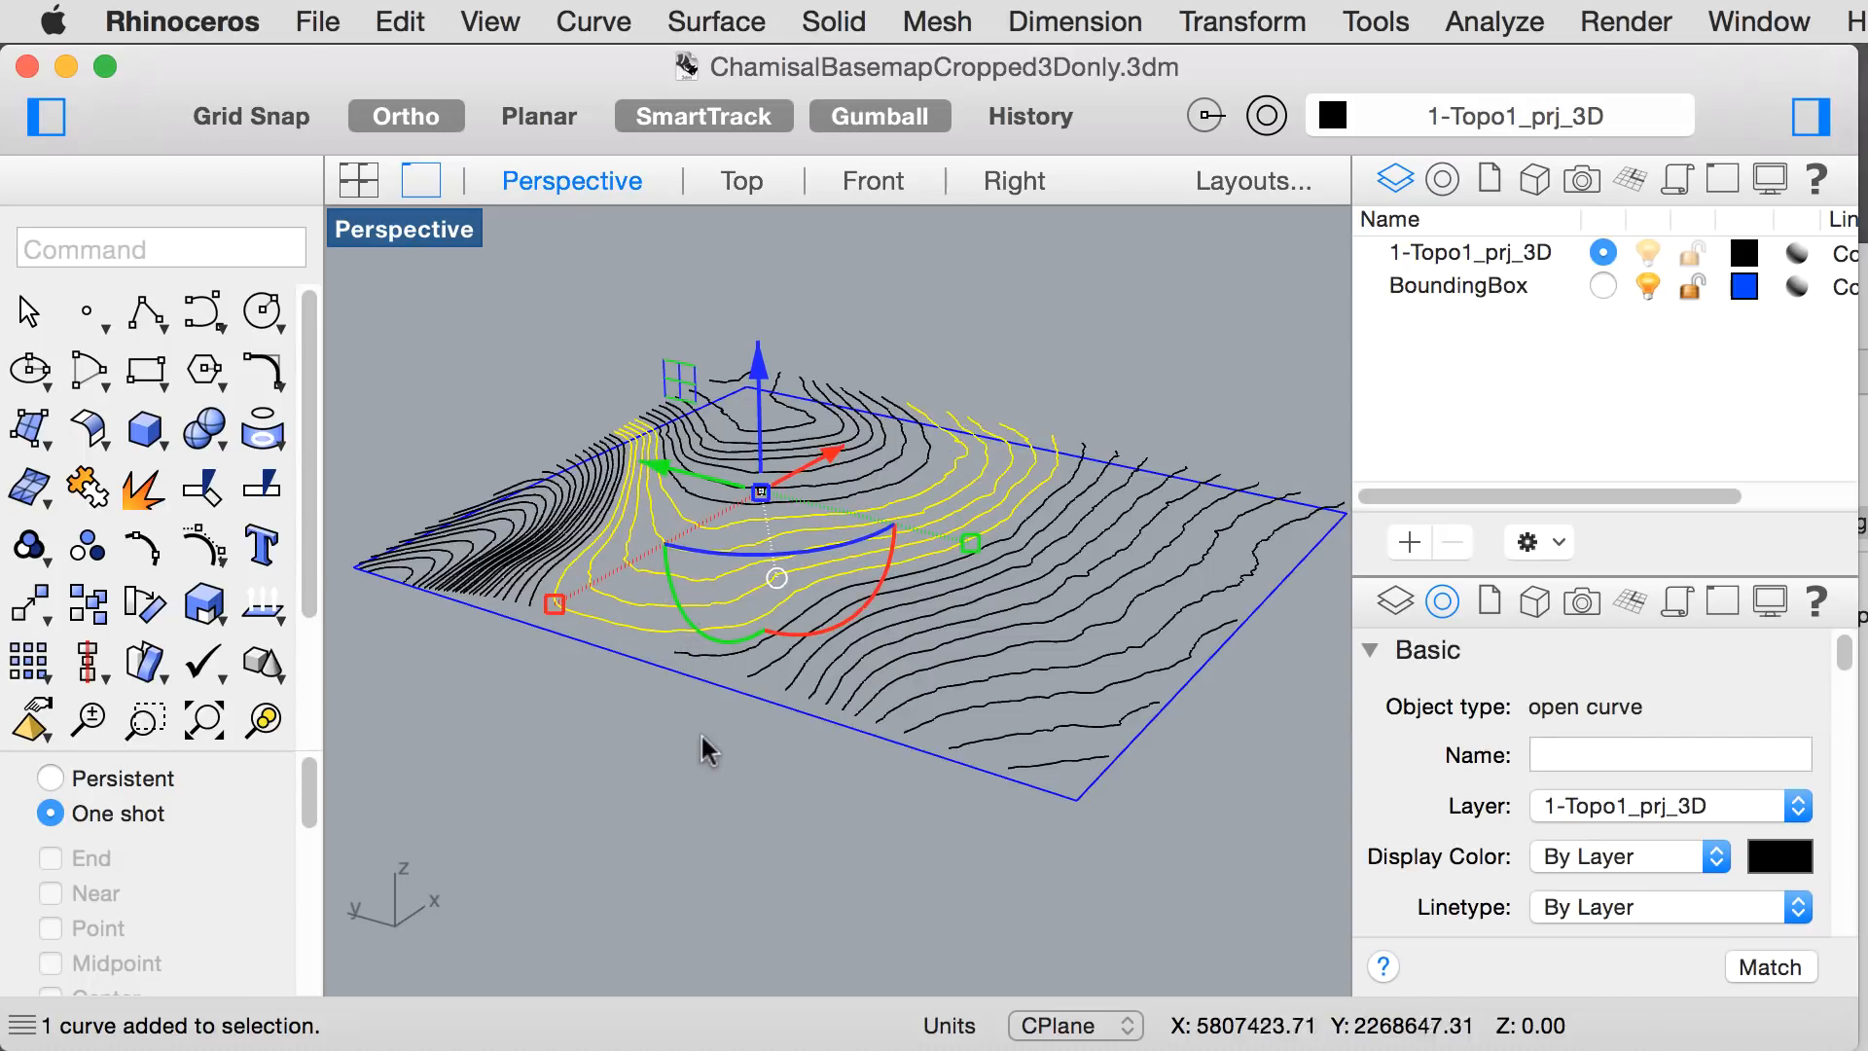
{"action": "left_click", "coordinate": [717, 792]}
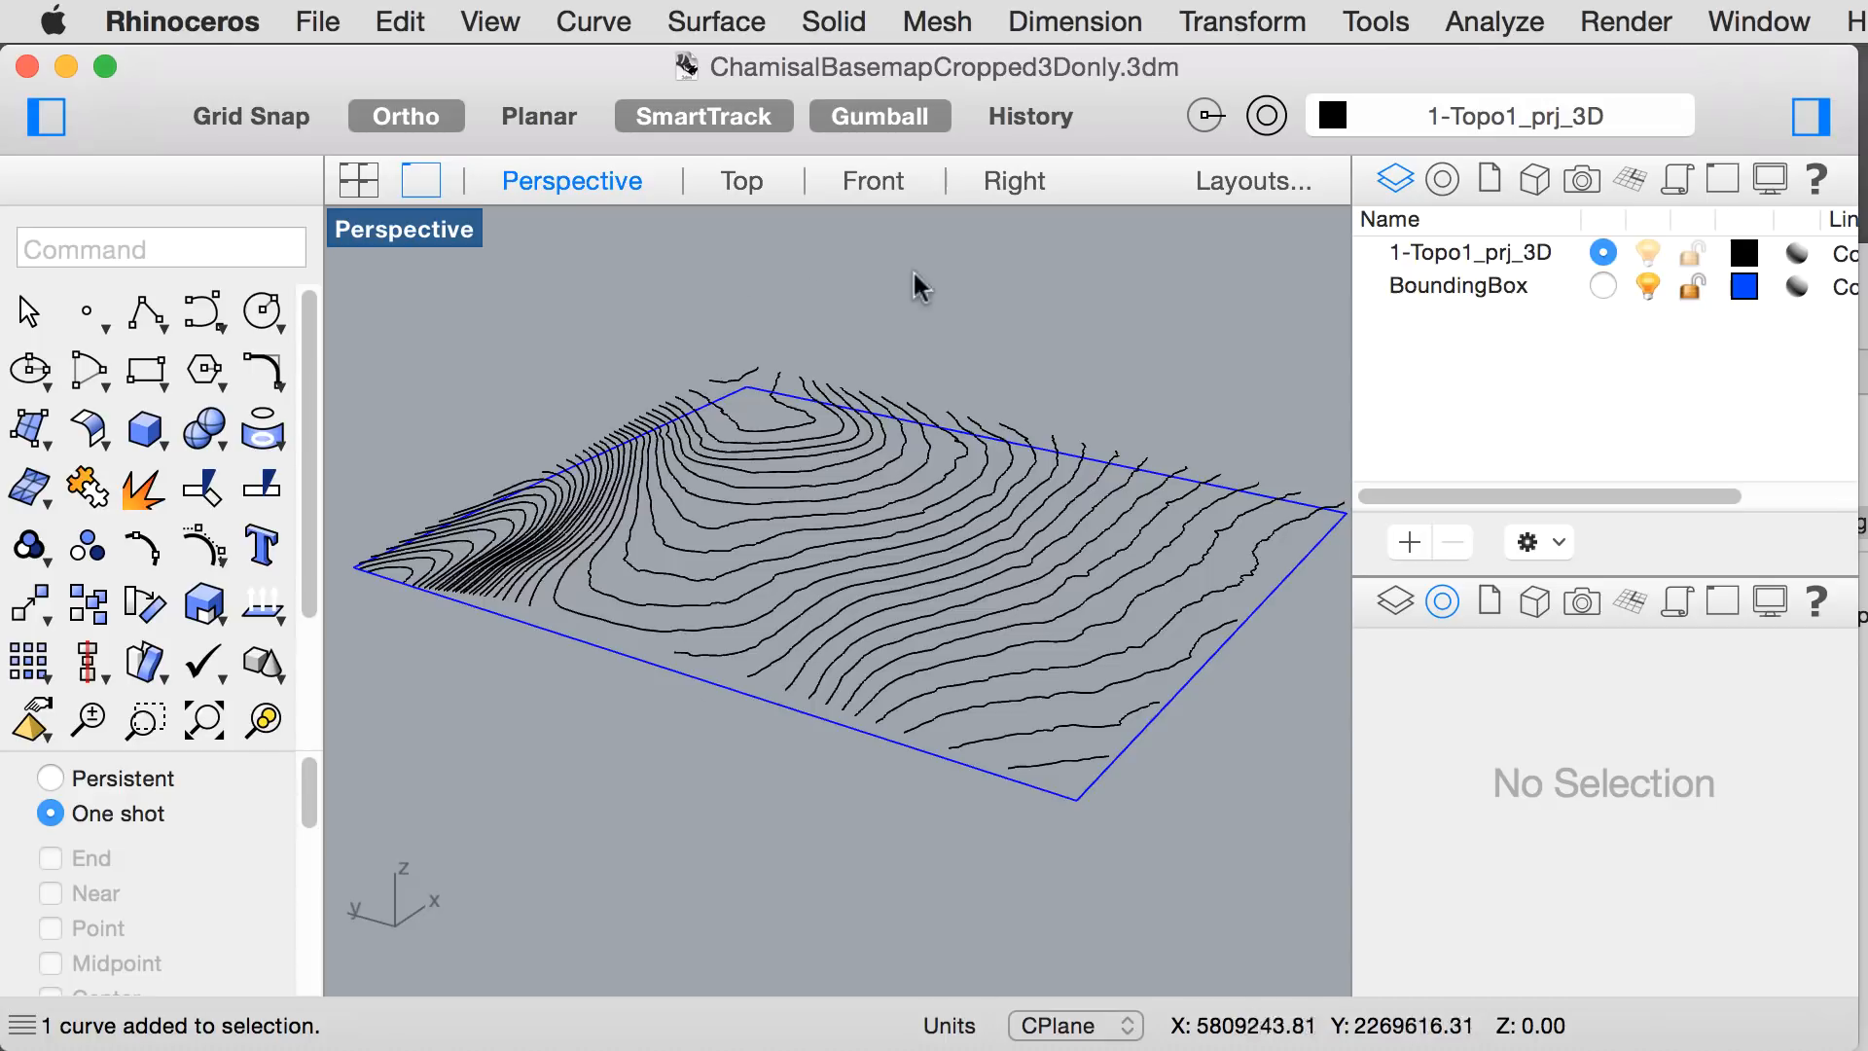
- Select all contours from the Right view, exclude the bounding box from the selection, and return to the Perspective view
{"action": "left_click", "coordinate": [1007, 180]}
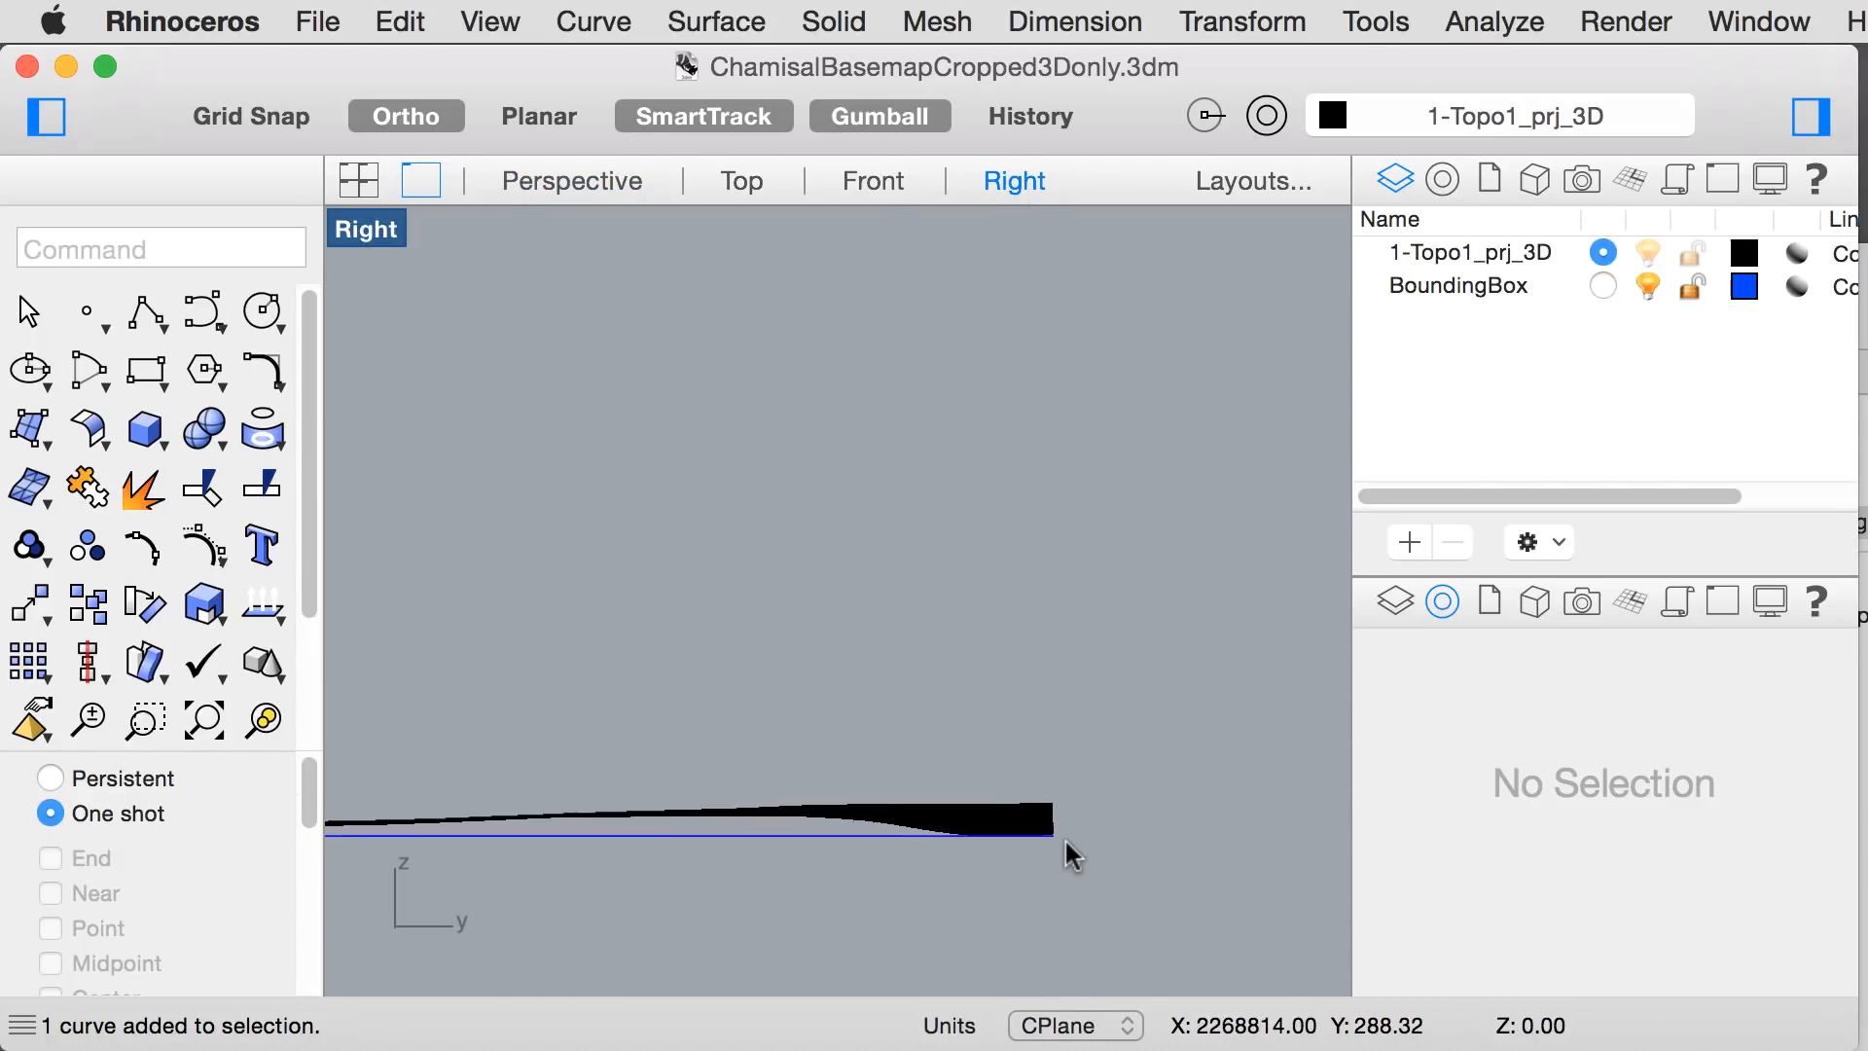
{"action": "scroll", "coordinate": [1064, 836], "scroll_direction": "down", "scroll_amount": 4}
{"action": "left_click_drag", "start_coordinate": [727, 766], "coordinate": [1049, 847]}
{"action": "scroll", "coordinate": [938, 846], "scroll_direction": "up", "scroll_amount": 3}
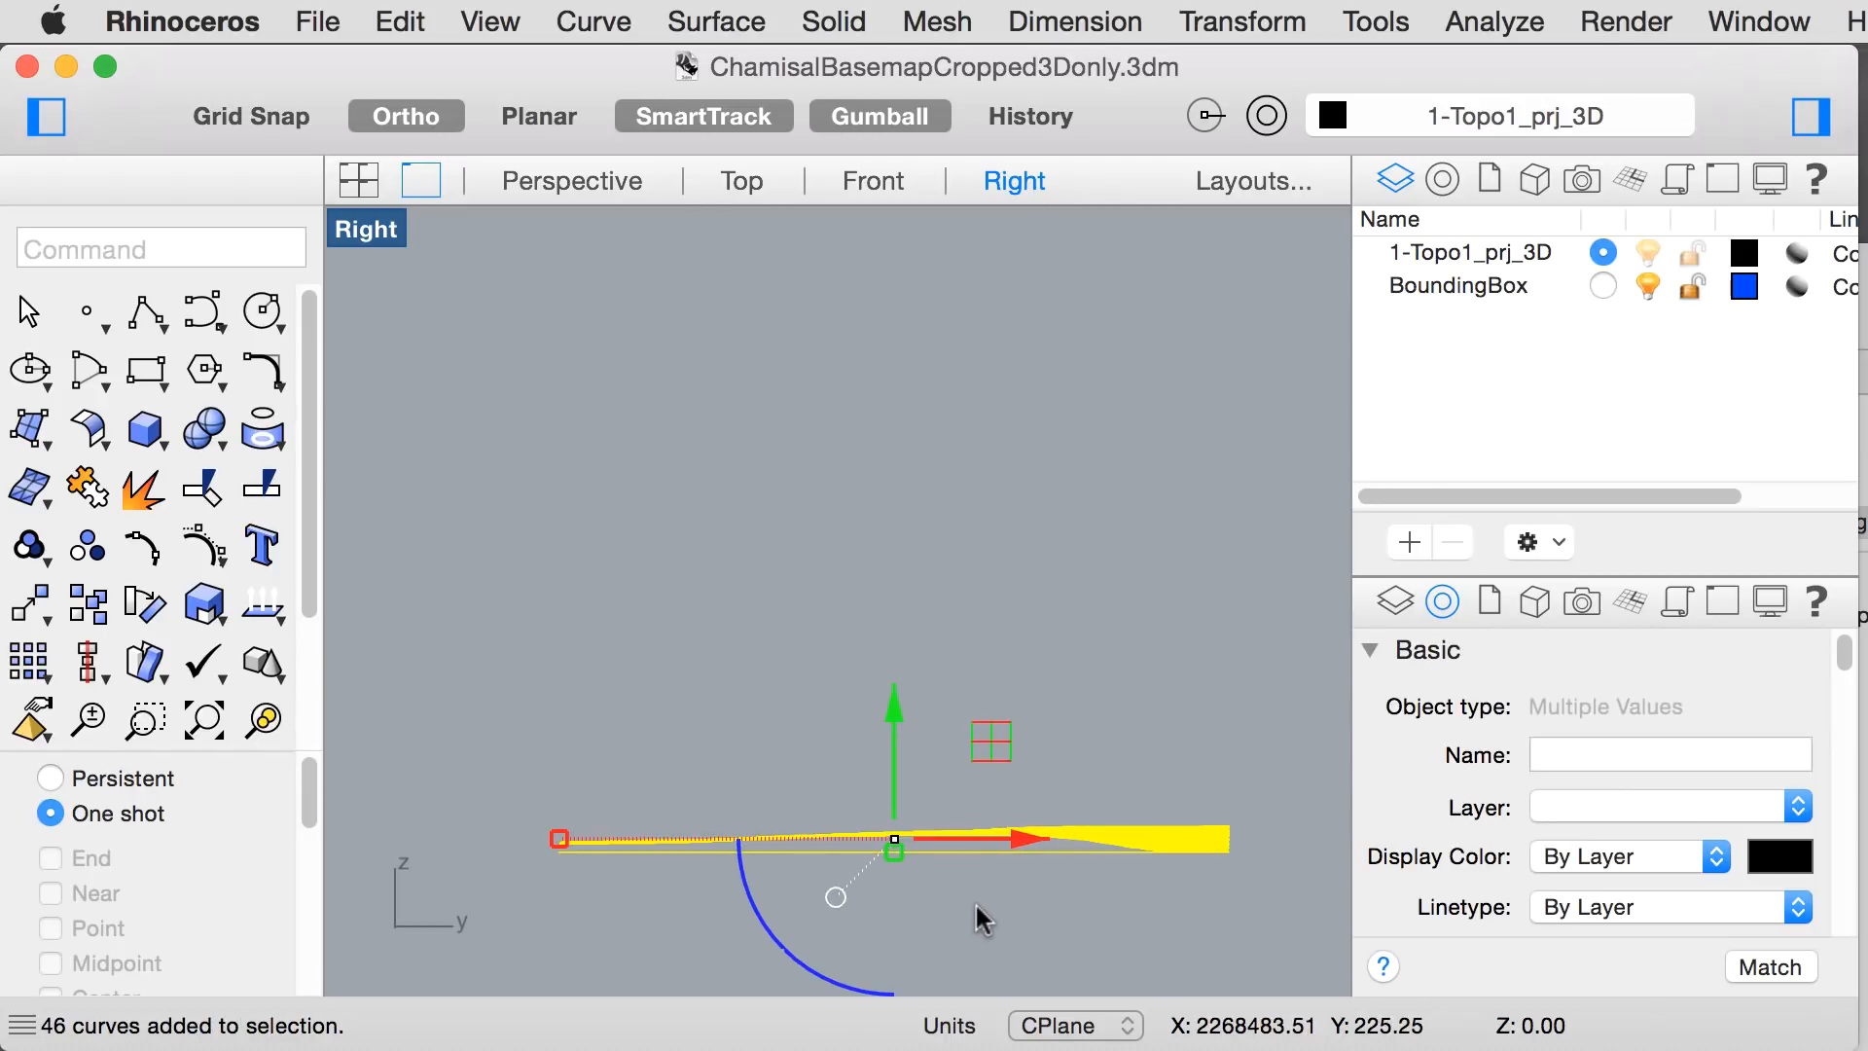
{"action": "left_click", "coordinate": [1006, 852], "text": "super"}
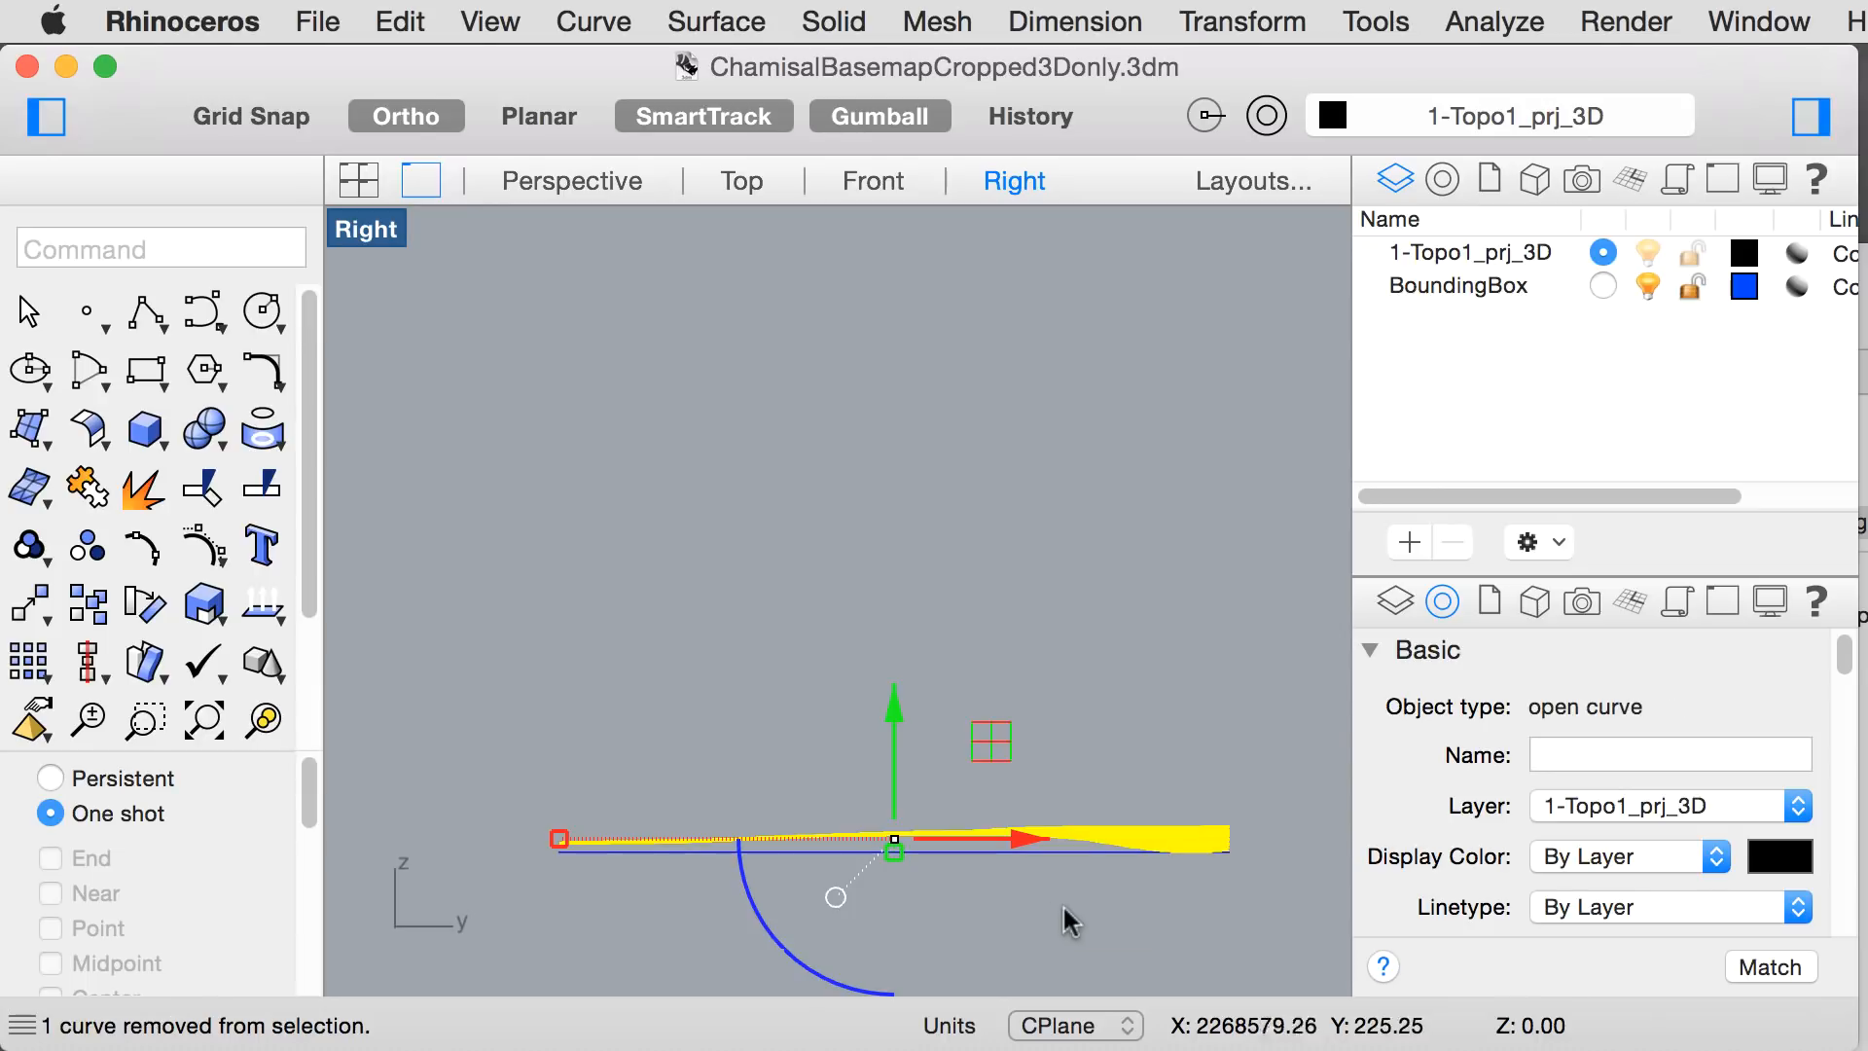
{"action": "left_click", "coordinate": [593, 185]}
{"action": "right_click", "coordinate": [891, 781]}
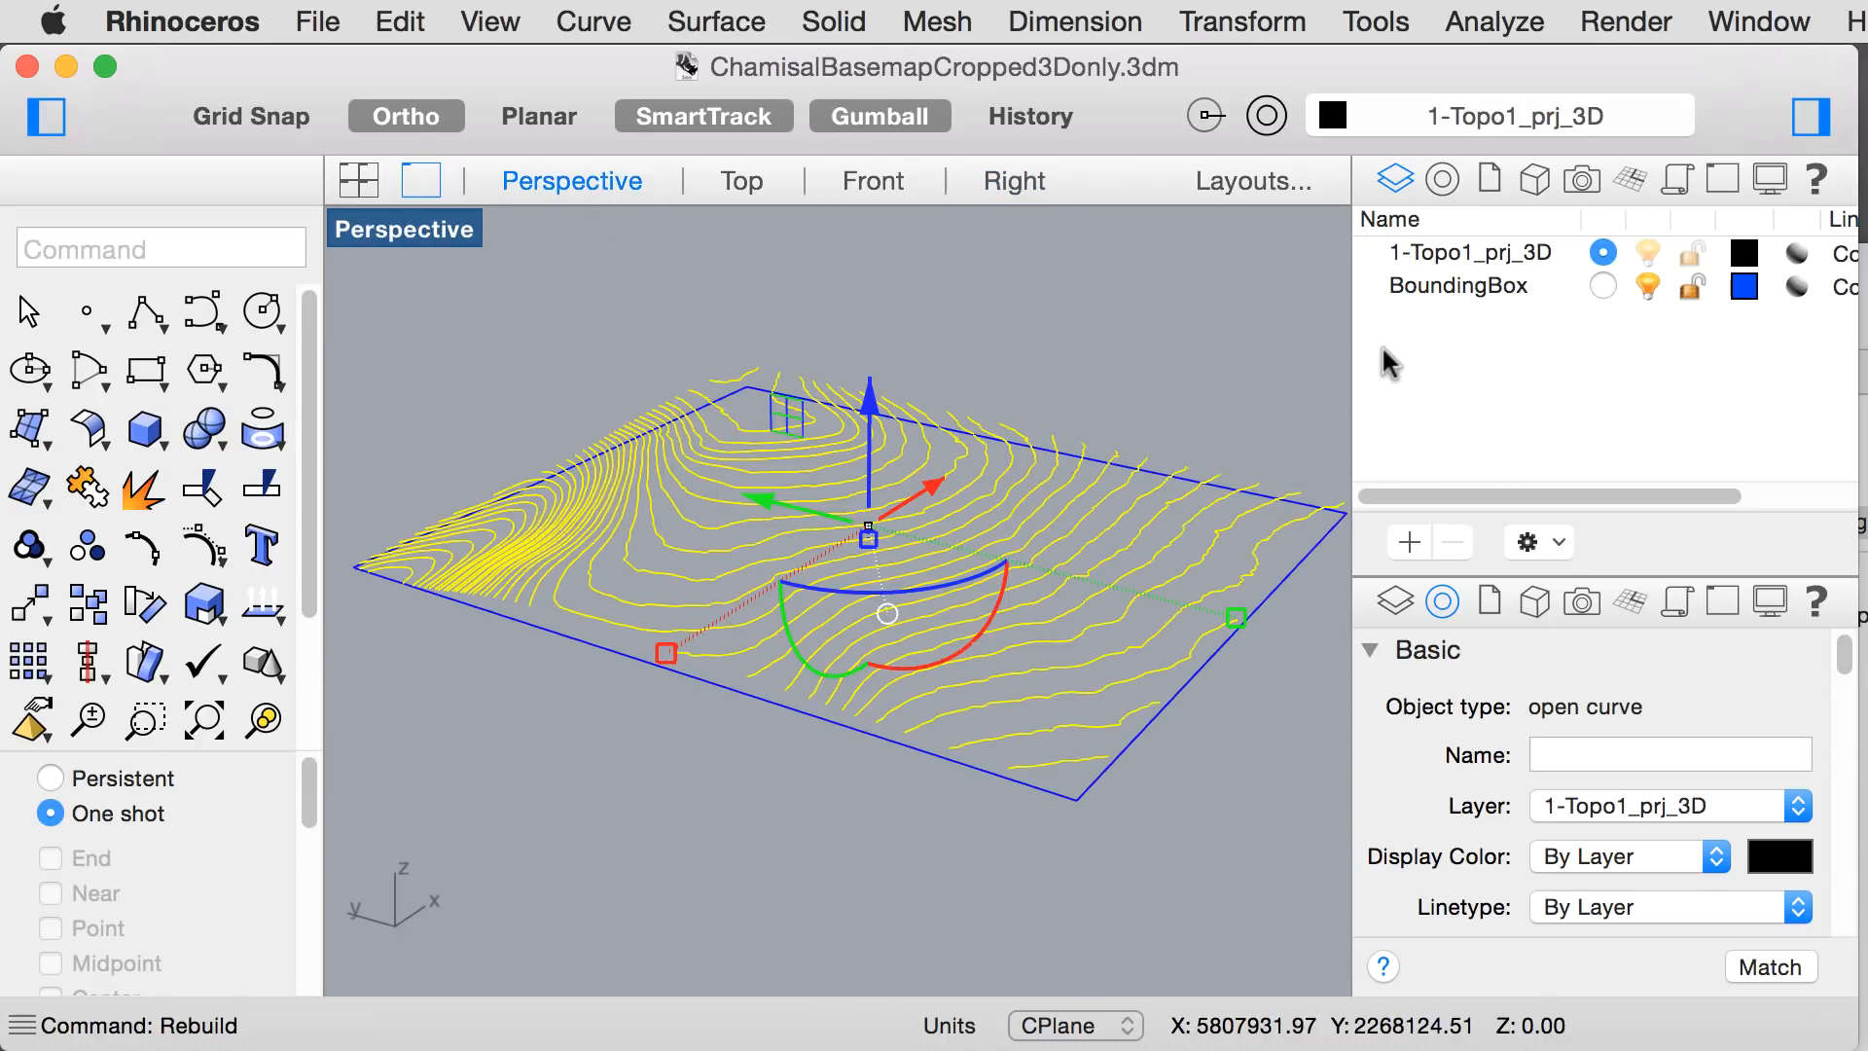
- Create a red layer named 1-TopoRebuilt and make it the current layer
{"action": "left_click", "coordinate": [1410, 542]}
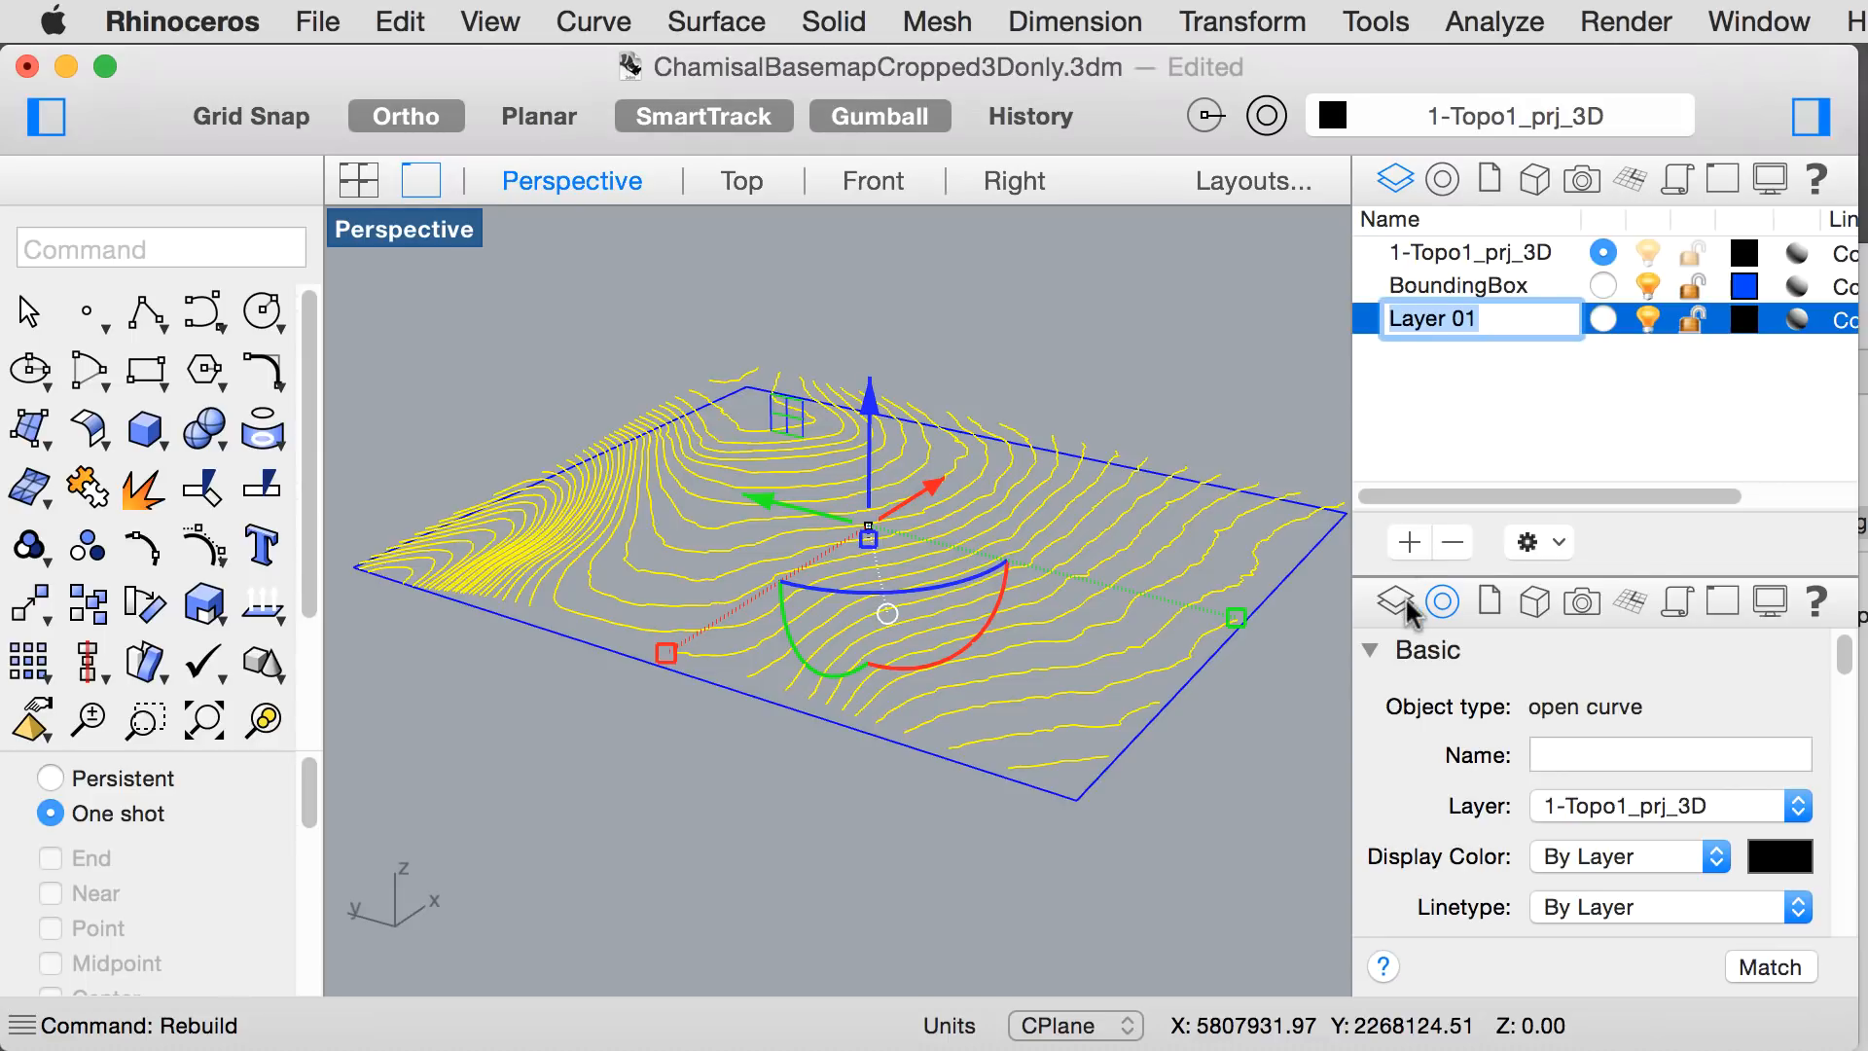
{"action": "type", "text": "1-TopoRebuilt"}
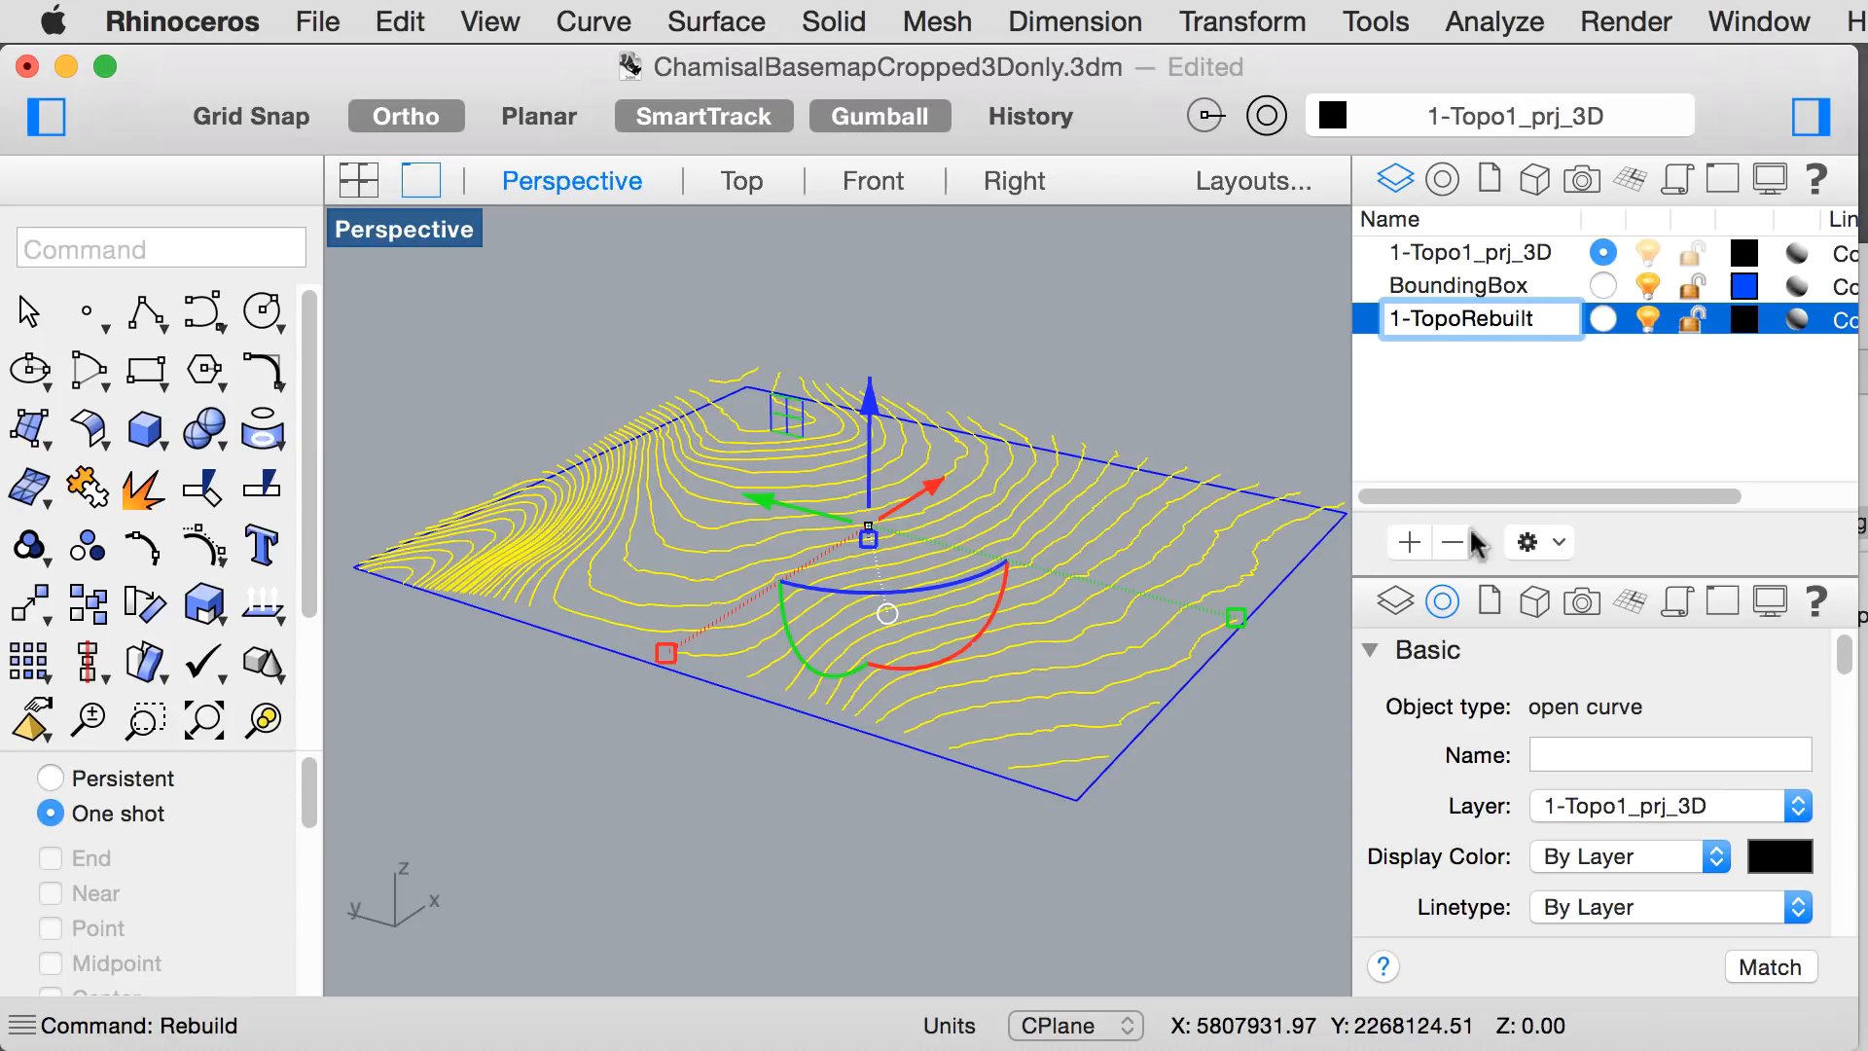
{"action": "left_click", "coordinate": [1745, 321]}
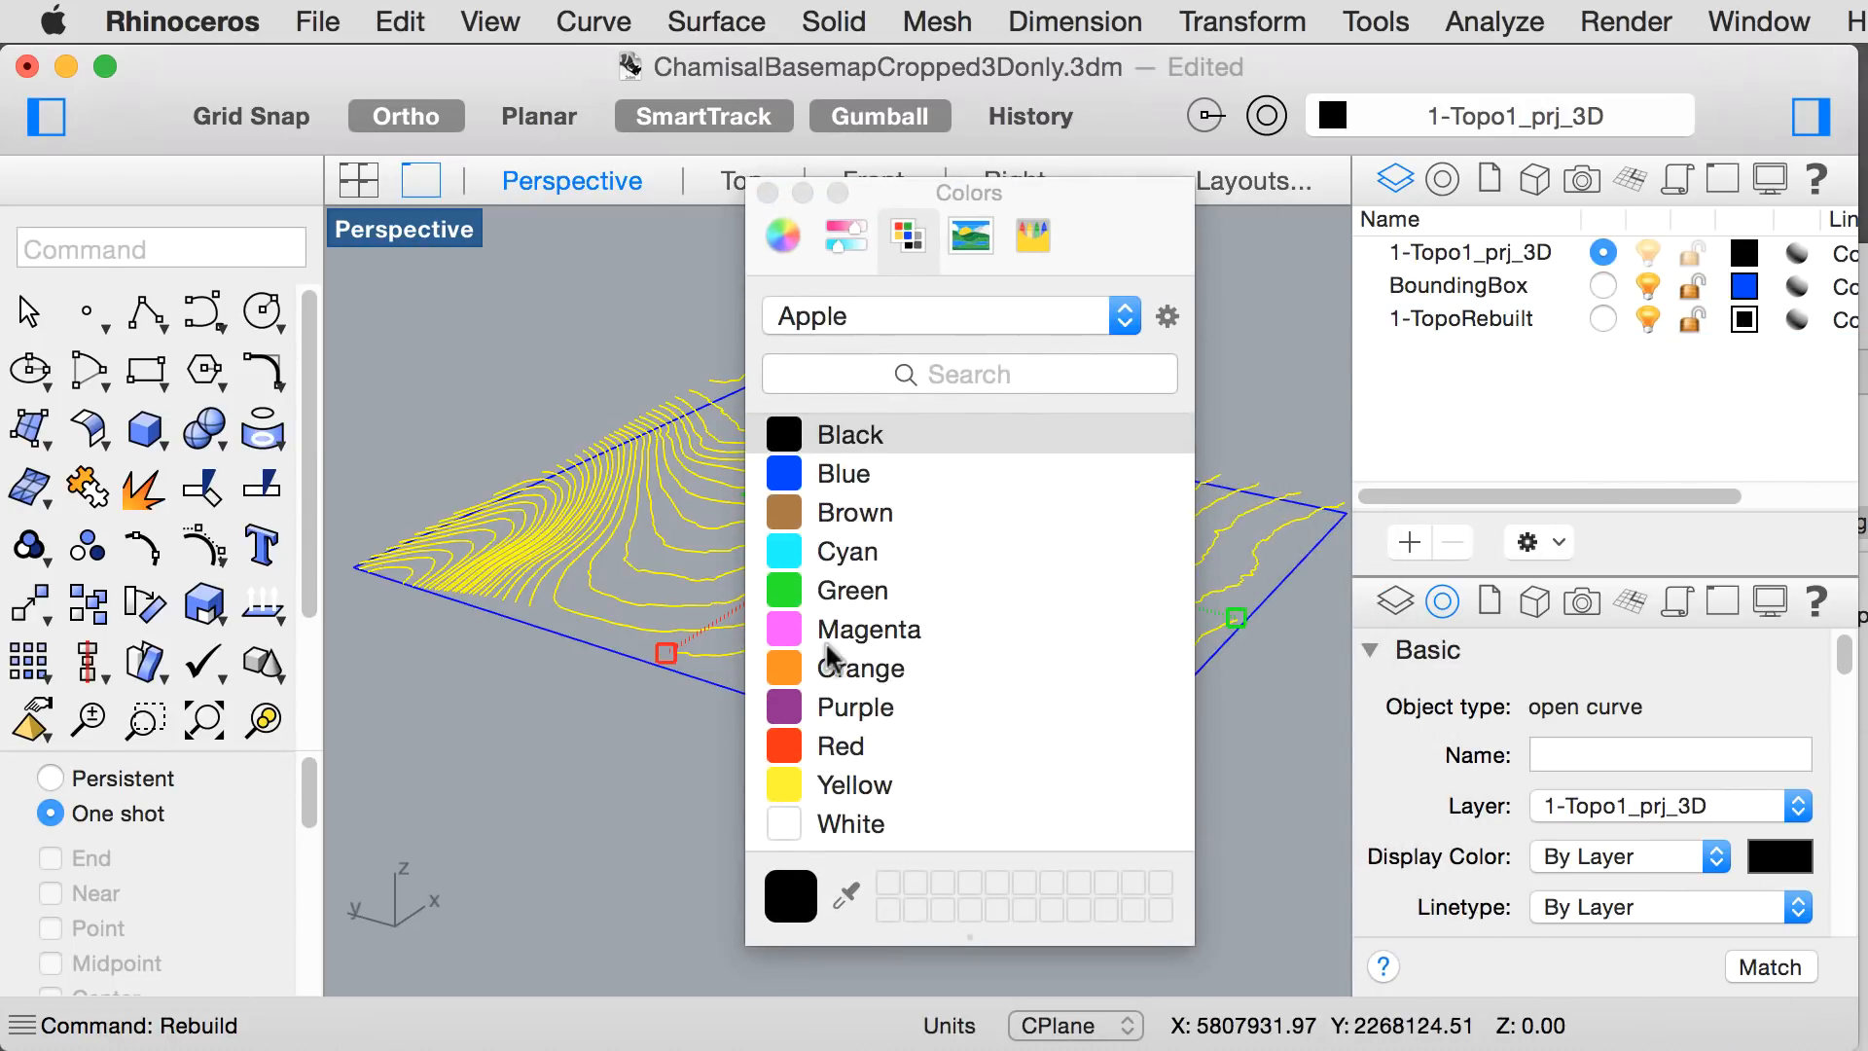
{"action": "left_click", "coordinate": [786, 751]}
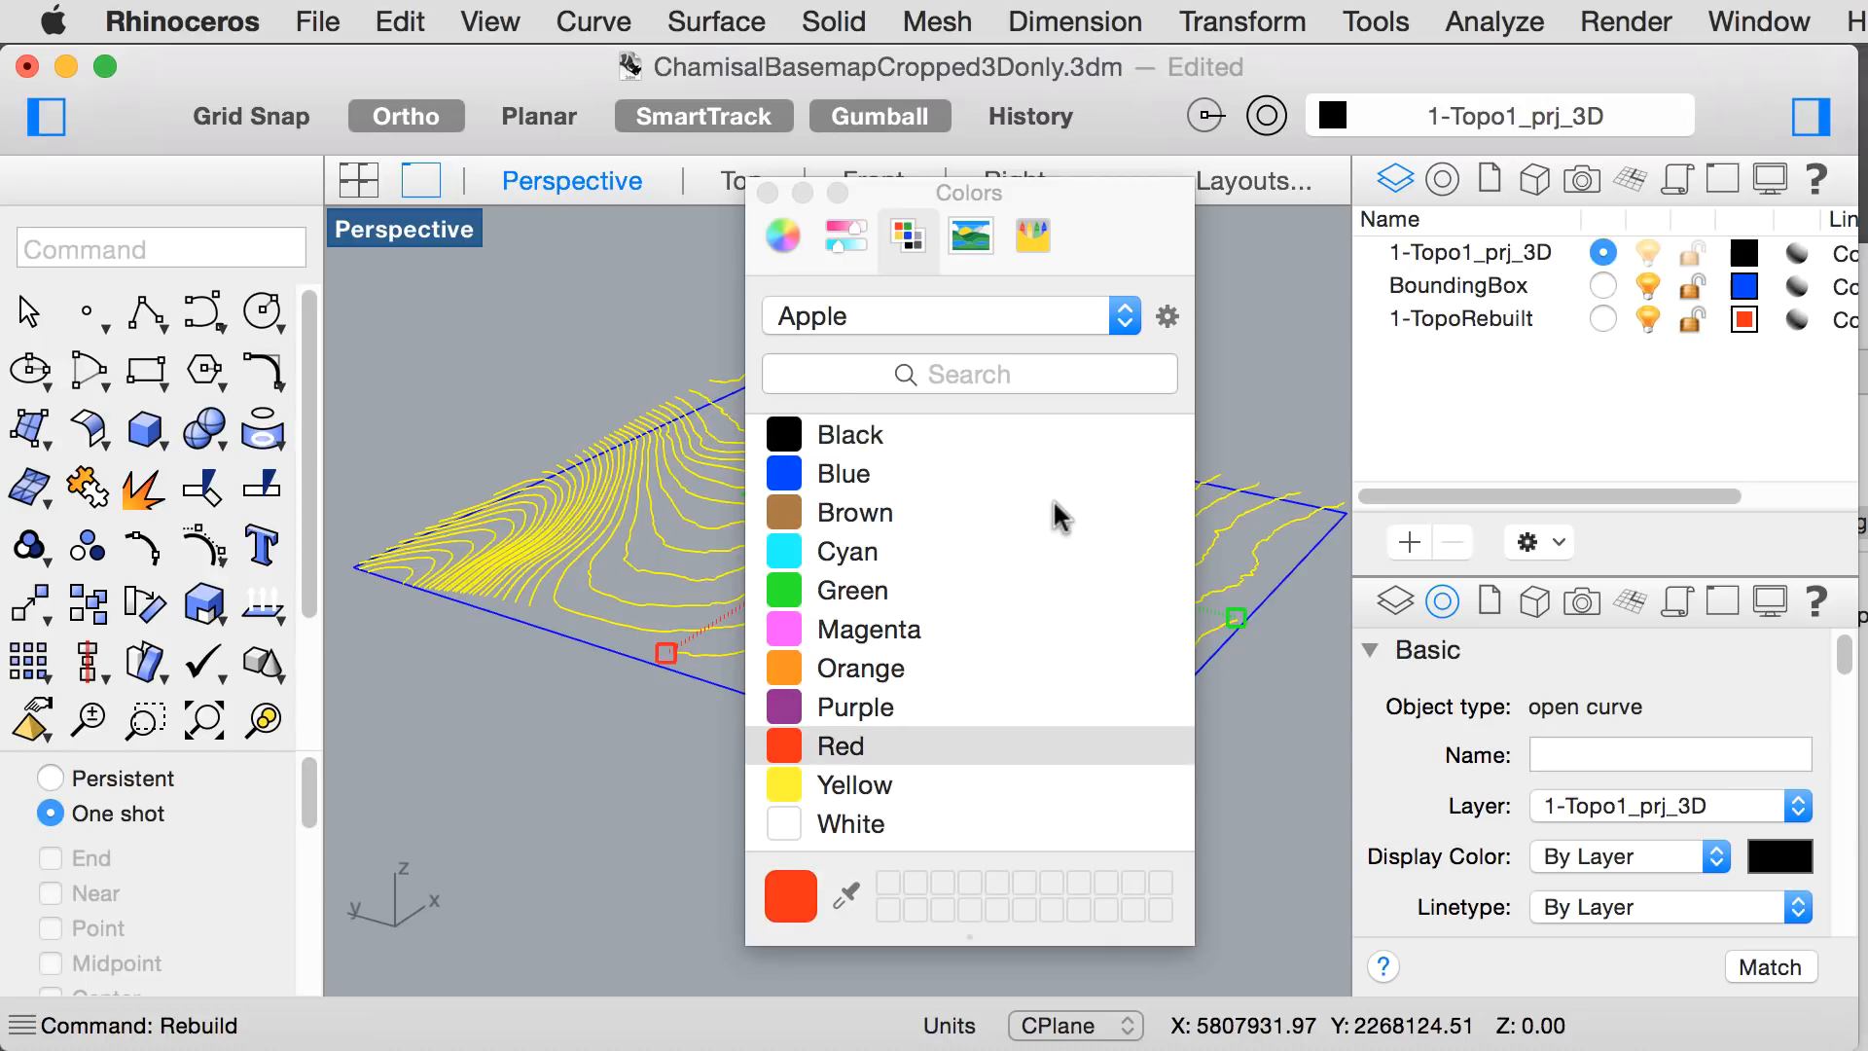
{"action": "left_click", "coordinate": [768, 192]}
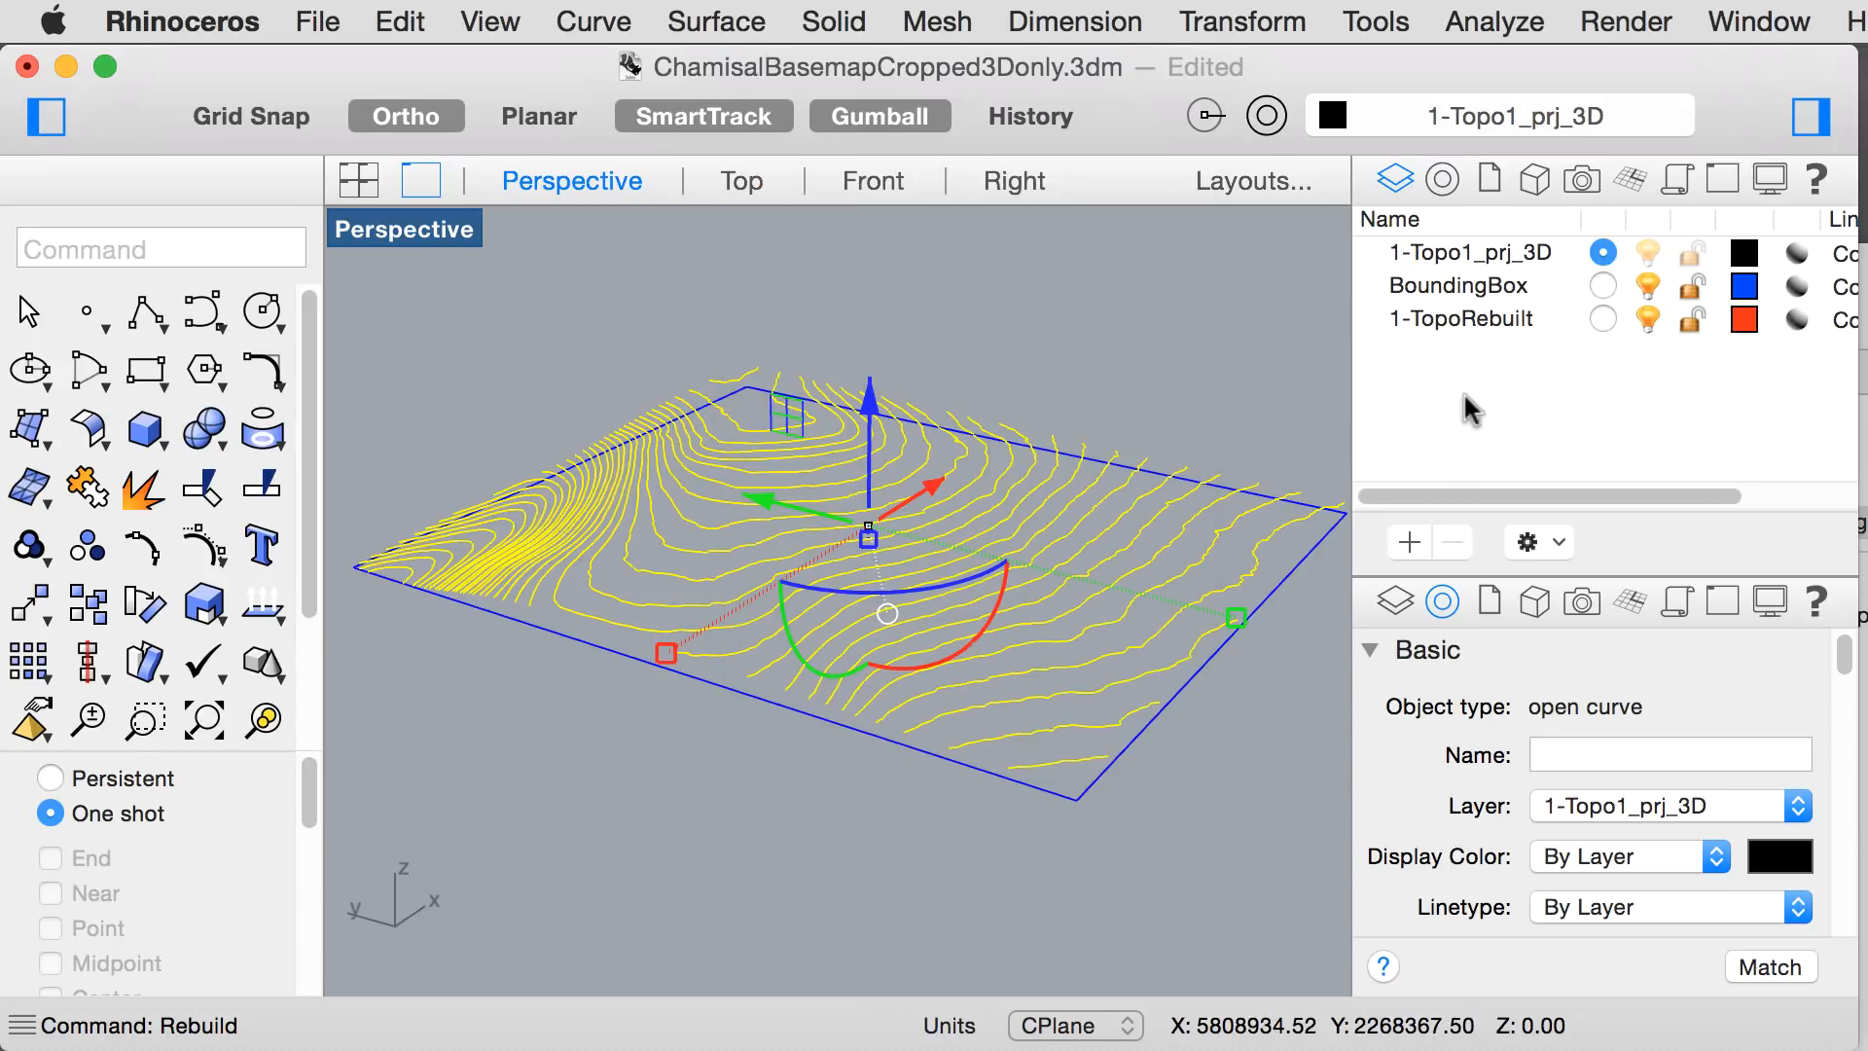
{"action": "left_click", "coordinate": [1602, 318]}
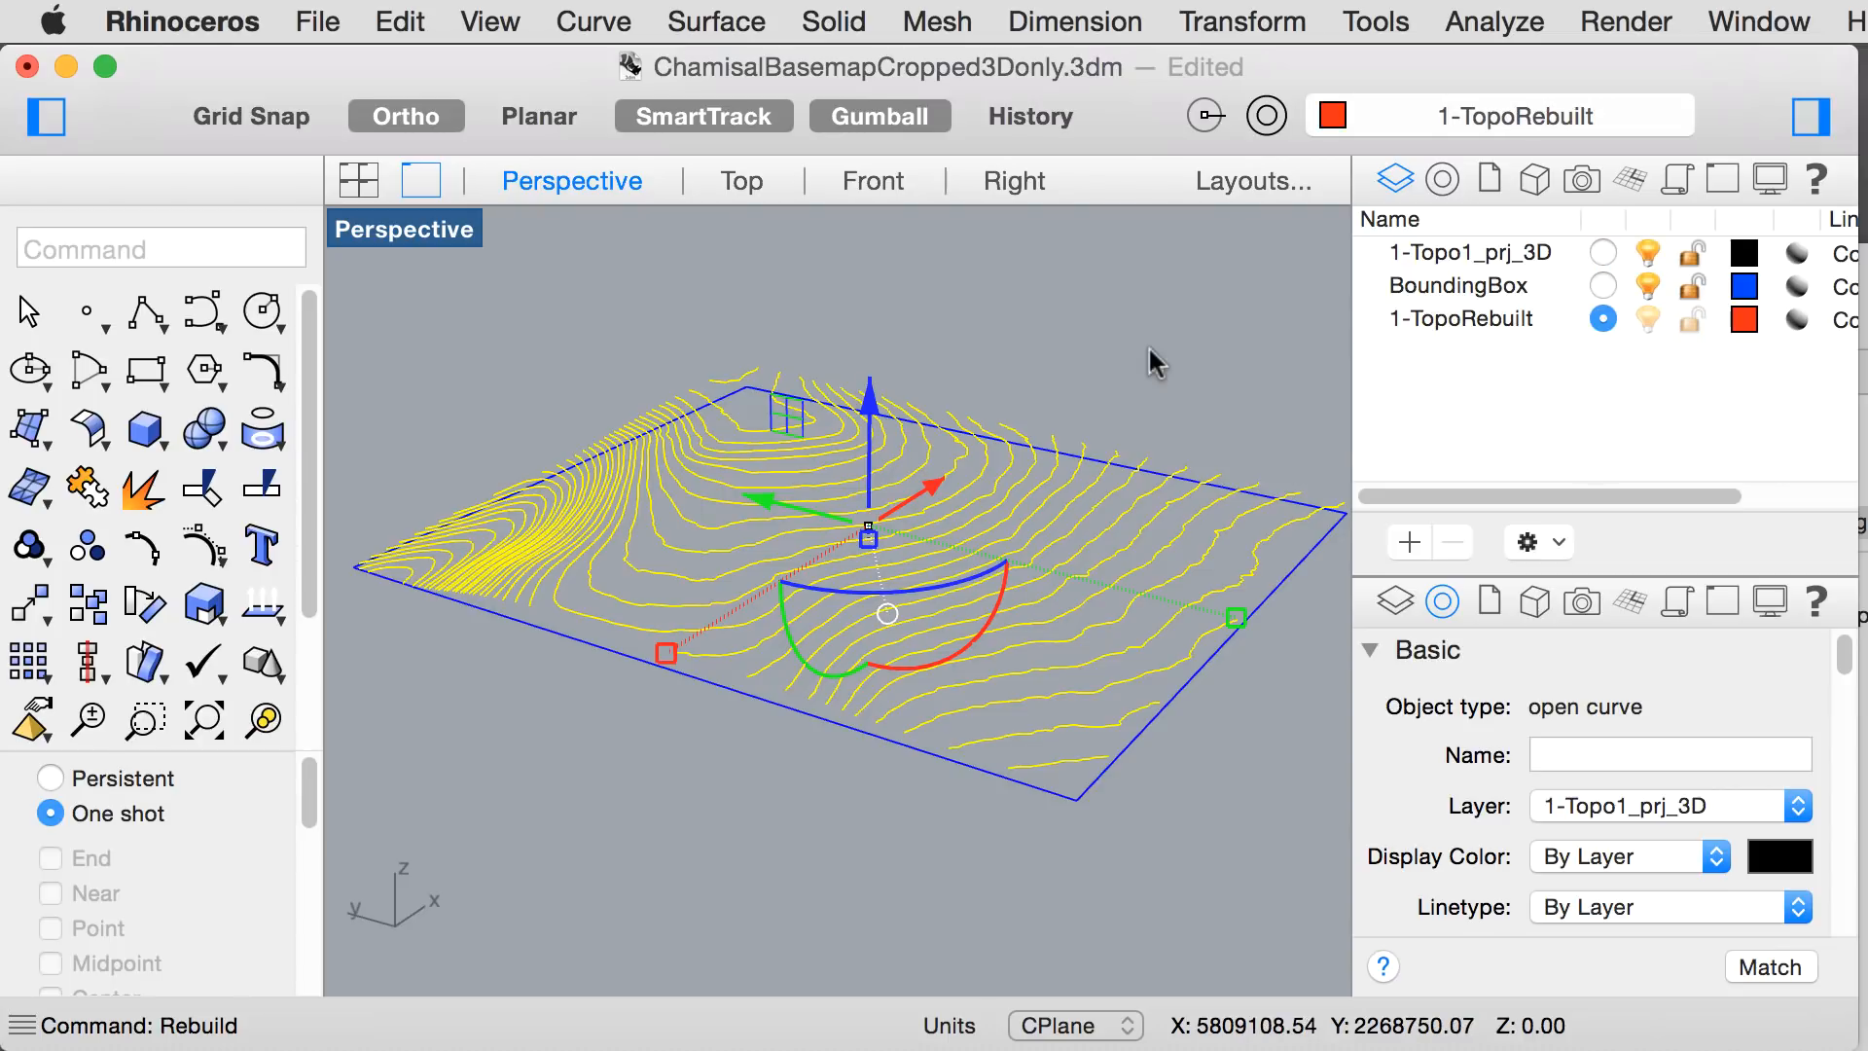
- Rebuild the selected contours with 60 points and degree 3 as new objects on the current layer, without deleting the input
{"action": "type", "text": "Rebuild"}
{"action": "key", "text": "Return"}
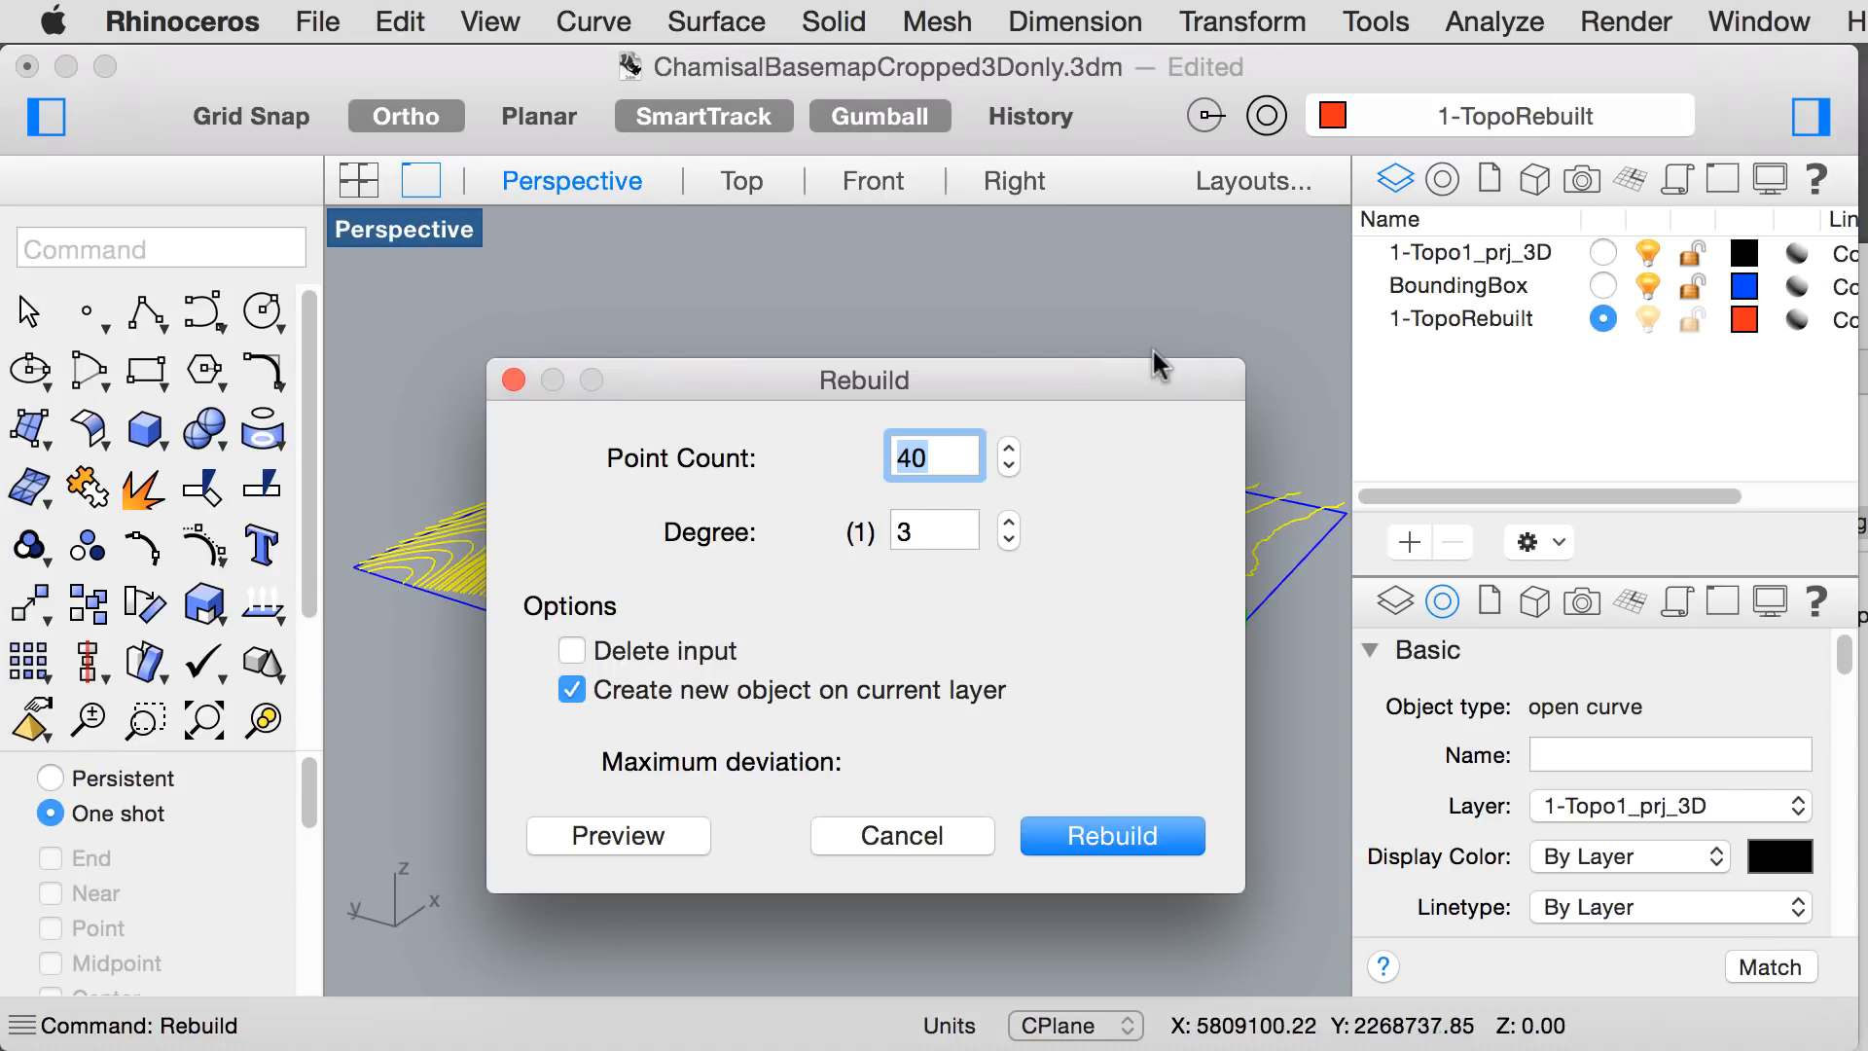
{"action": "type", "text": "60"}
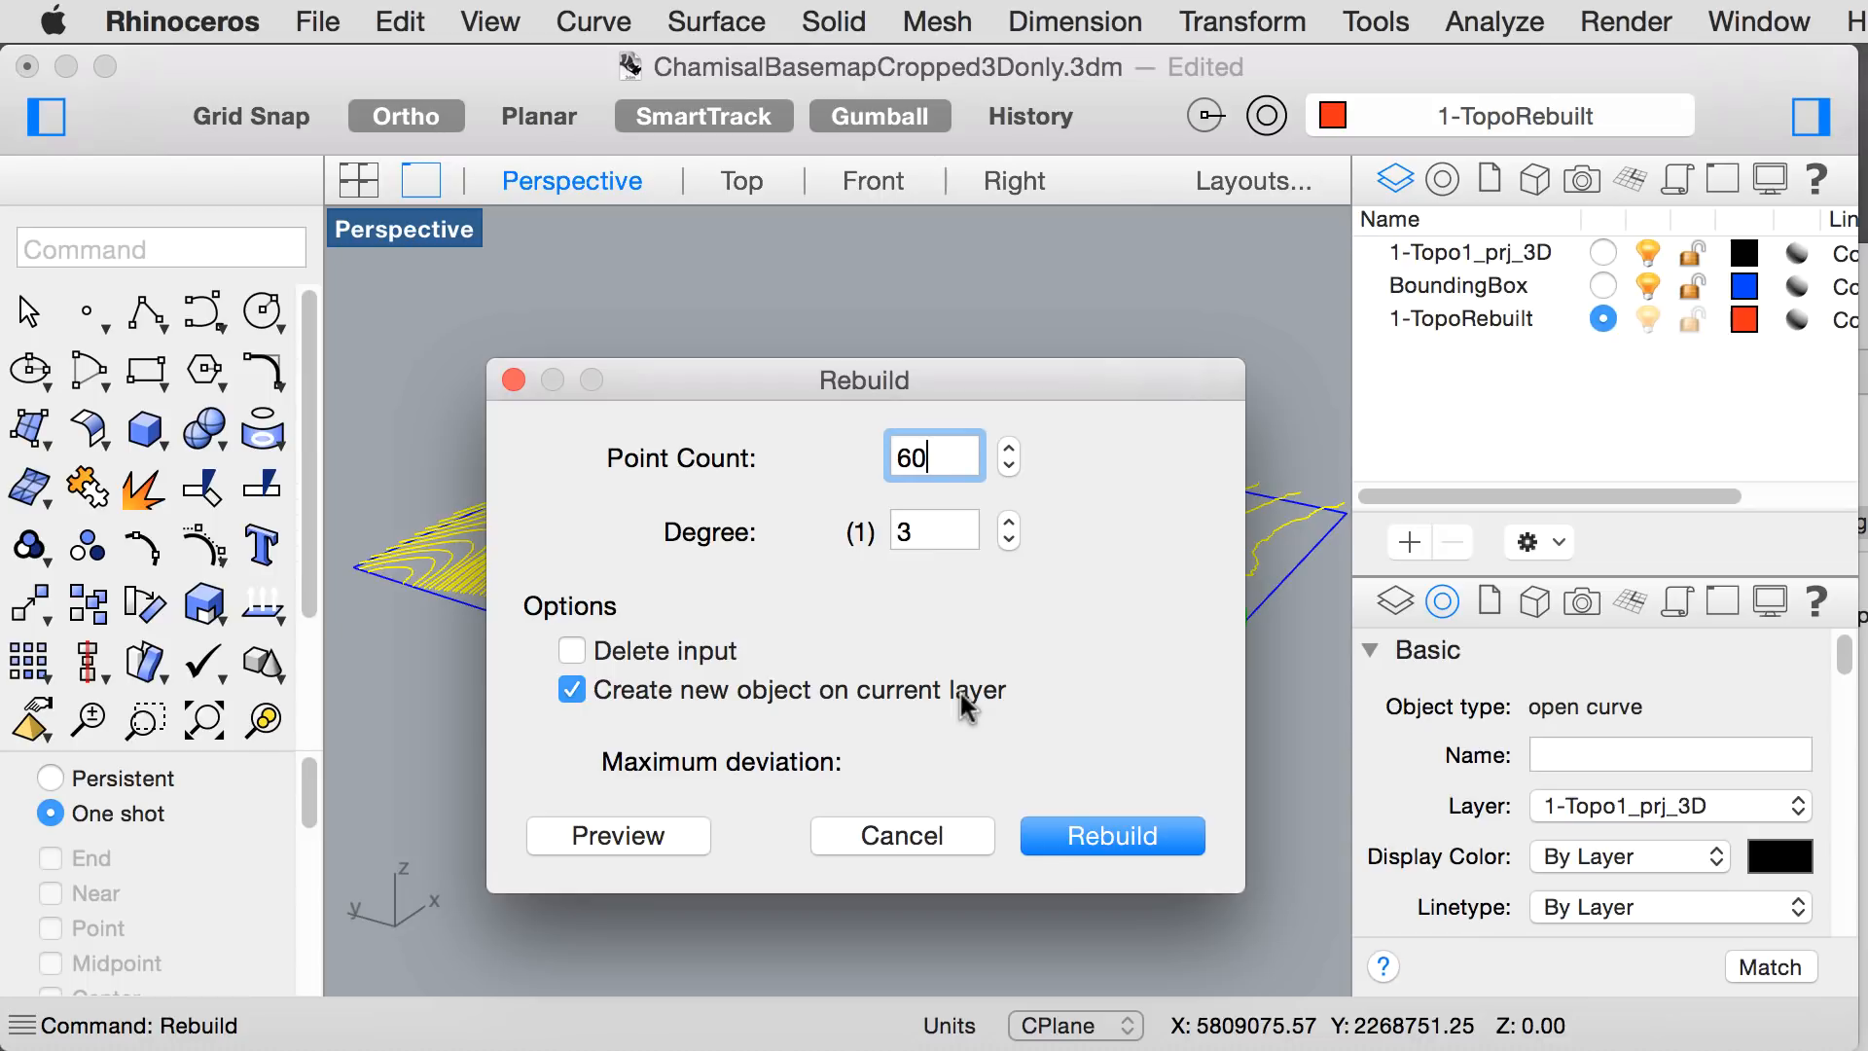
{"action": "left_click", "coordinate": [1090, 836]}
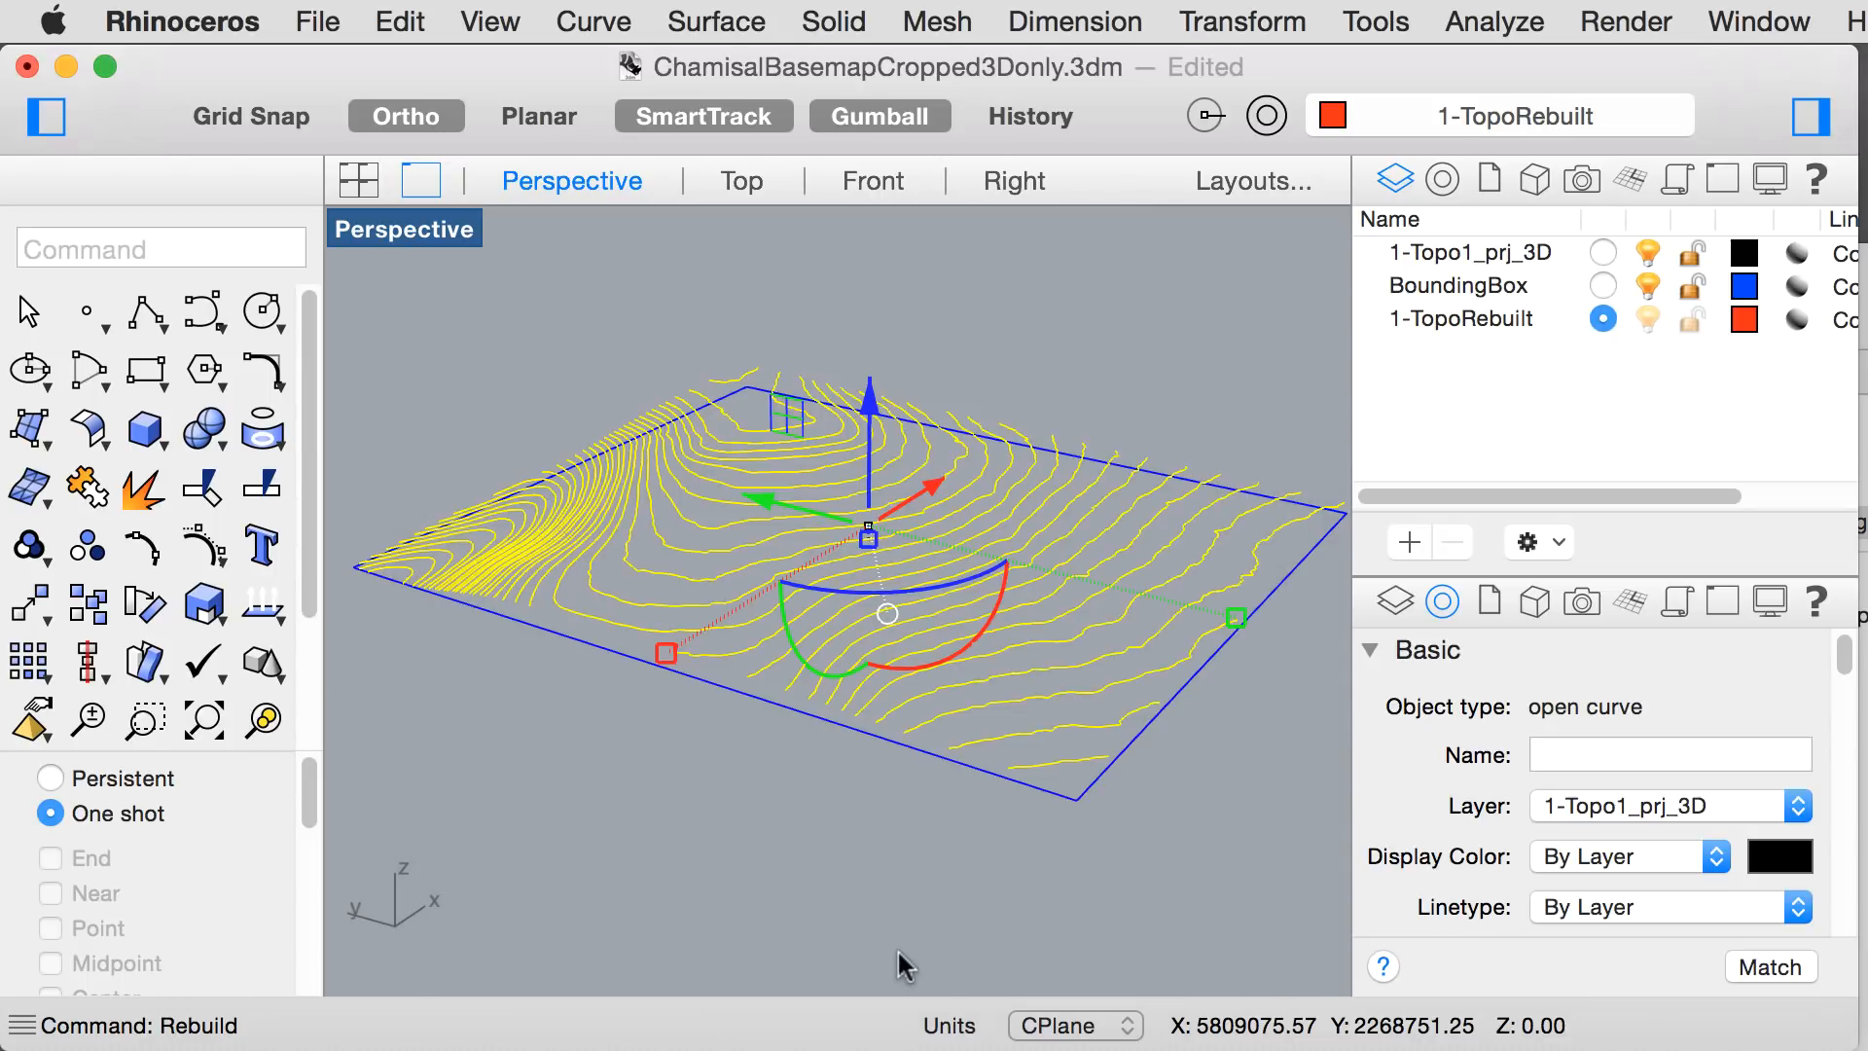
- Compare the rebuilt contours with the originals up close on the mid-slope, the steep slope and the far corner
{"action": "scroll", "coordinate": [675, 598], "scroll_direction": "up", "scroll_amount": 5}
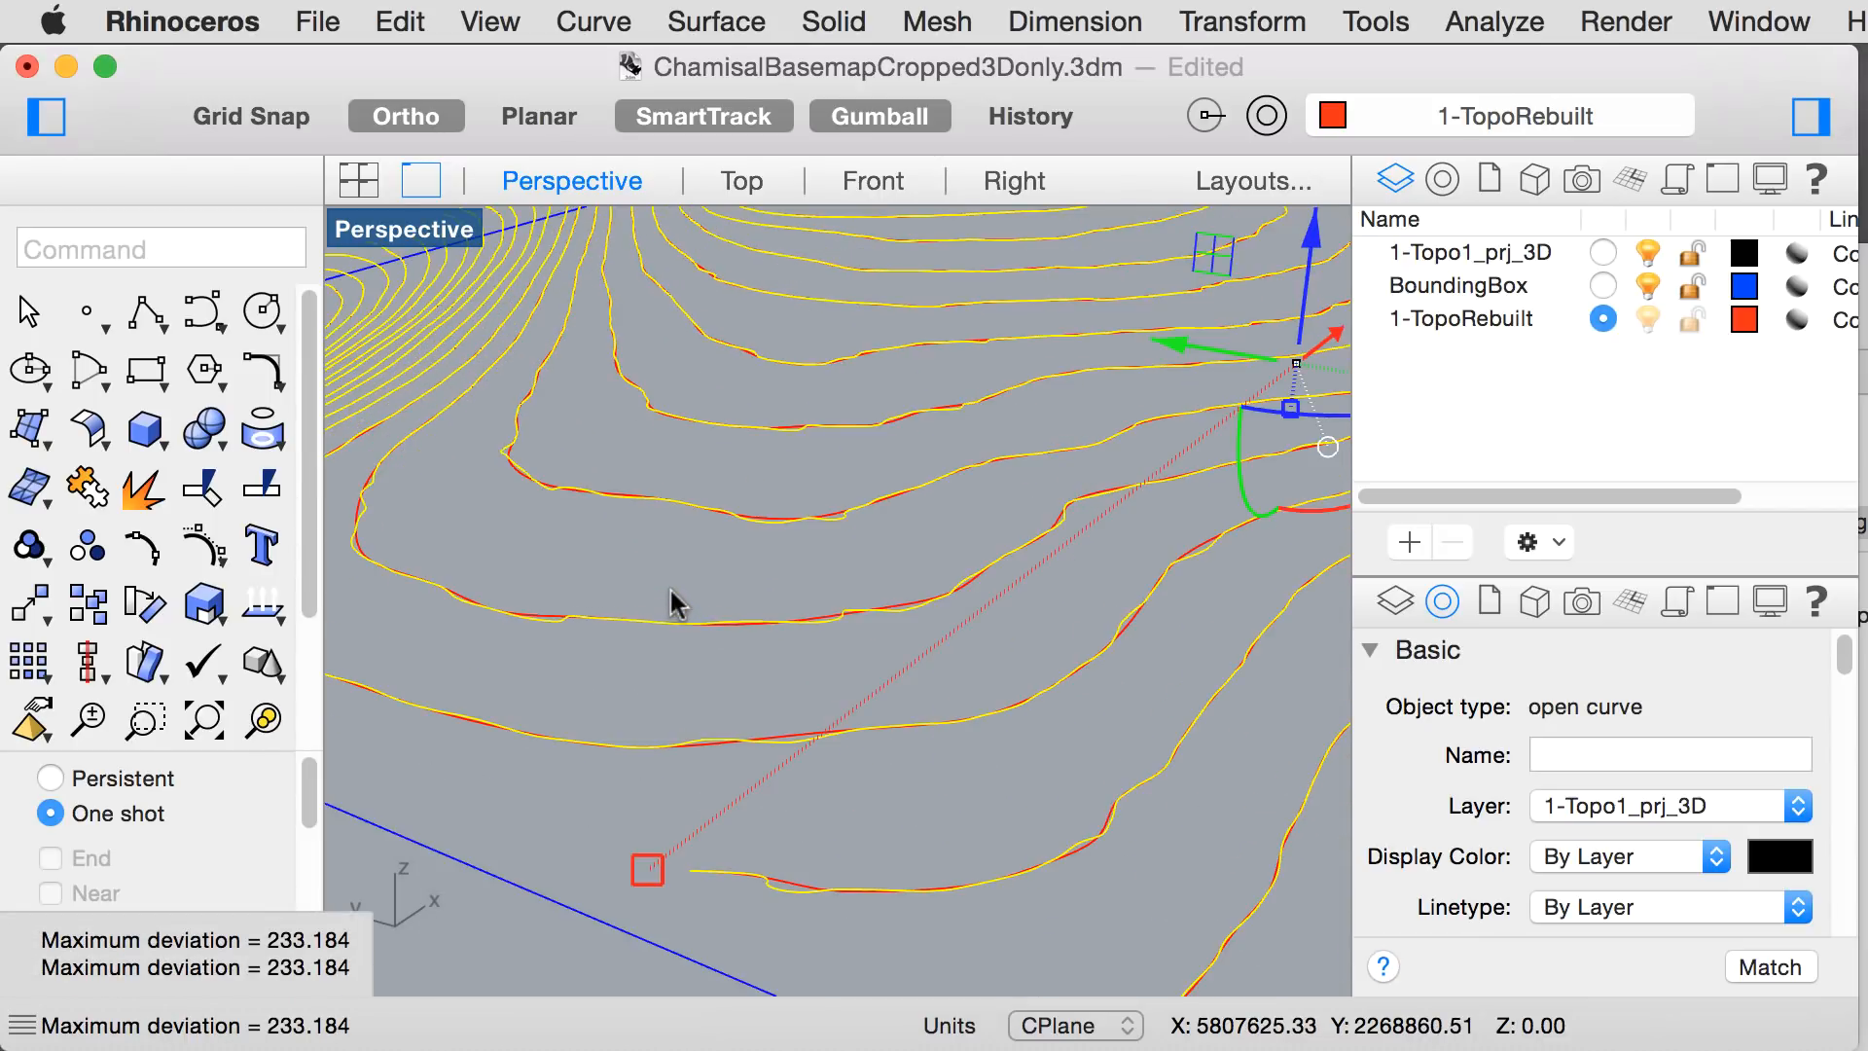
{"action": "scroll", "coordinate": [841, 679], "scroll_direction": "up", "scroll_amount": 3}
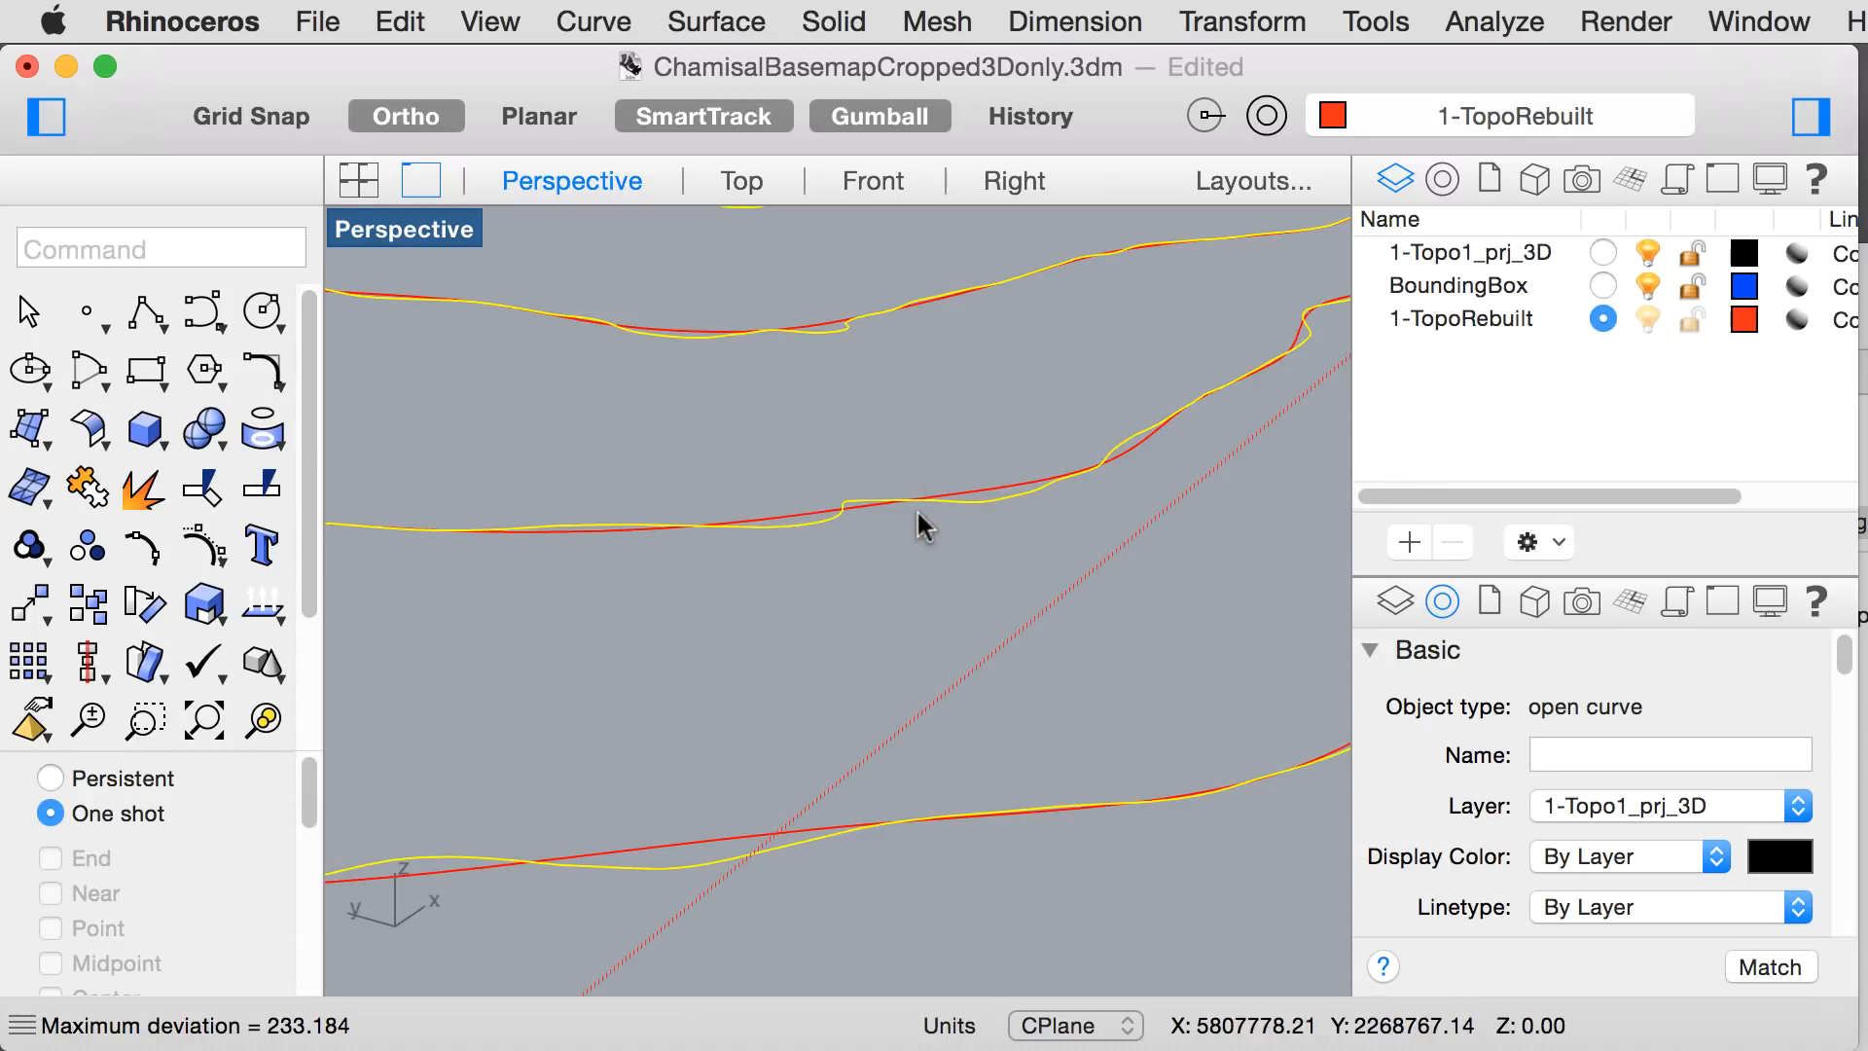
{"action": "scroll", "coordinate": [826, 533], "scroll_direction": "down", "scroll_amount": 3}
{"action": "scroll", "coordinate": [355, 526], "scroll_direction": "up", "scroll_amount": 3}
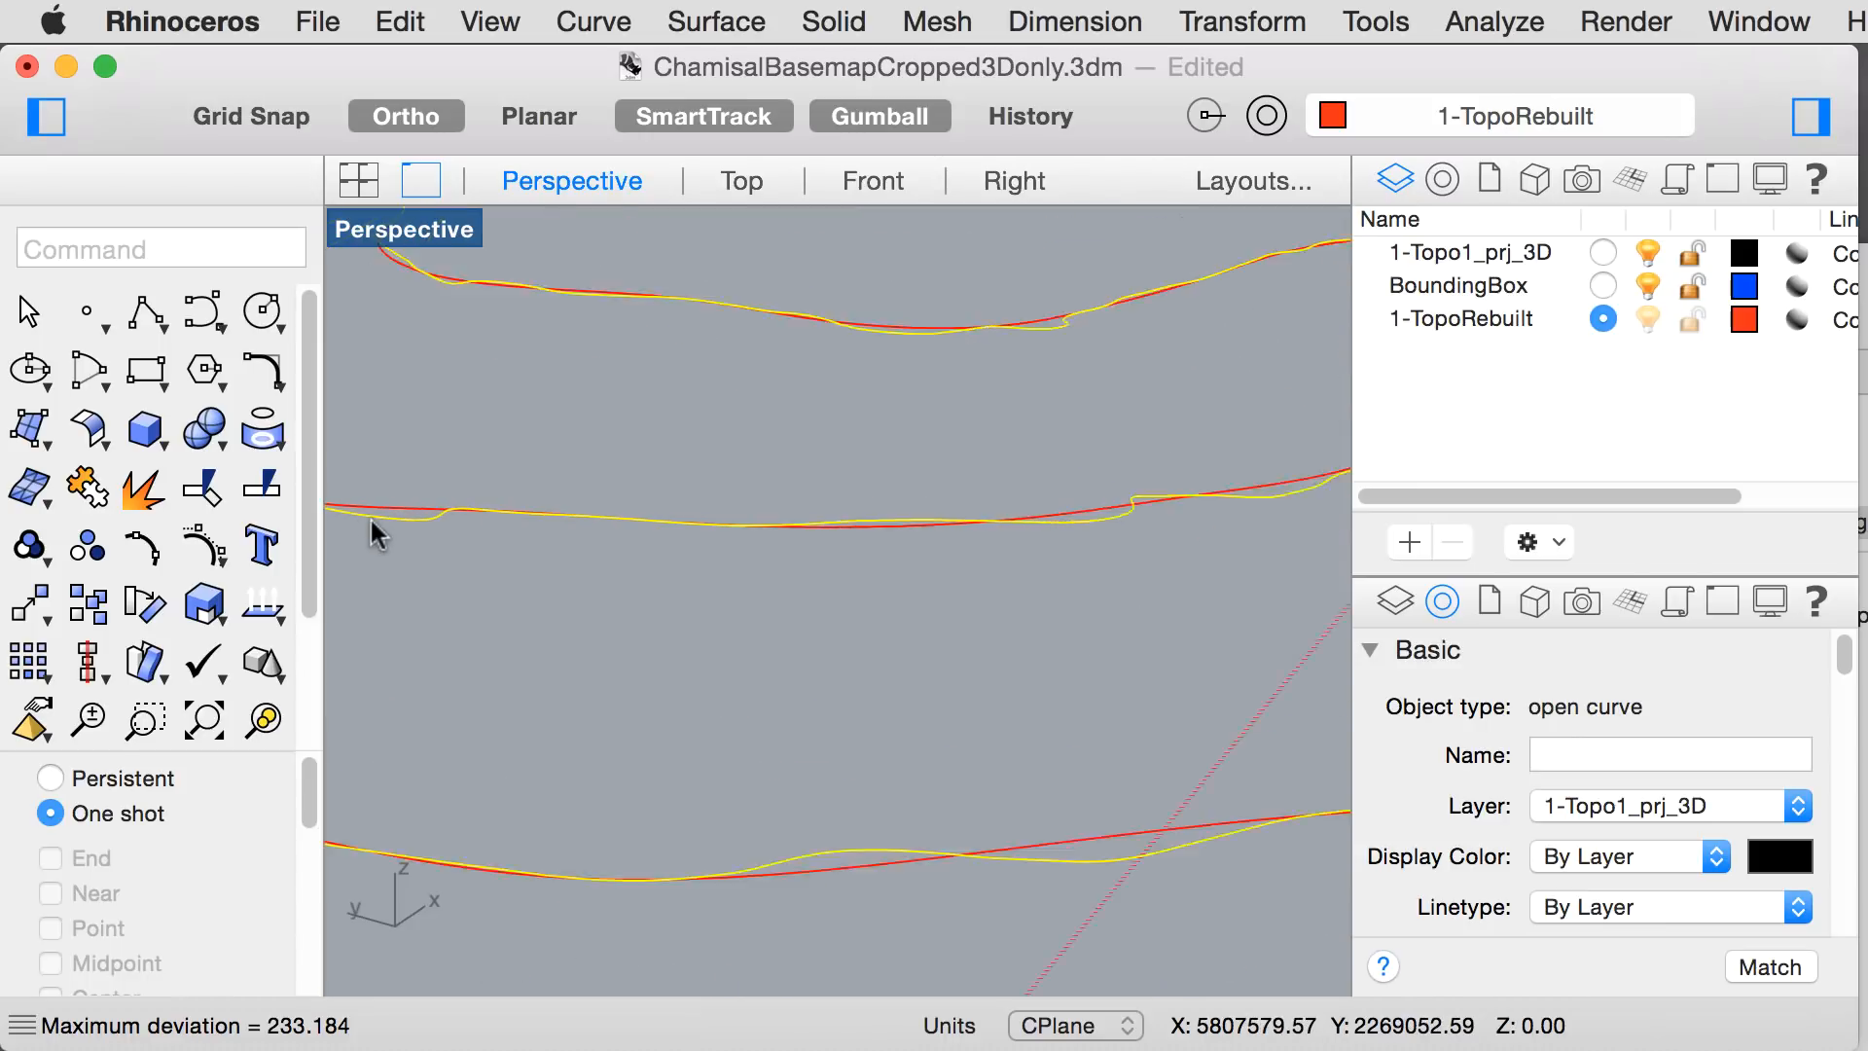
{"action": "scroll", "coordinate": [967, 558], "scroll_direction": "down", "scroll_amount": 8}
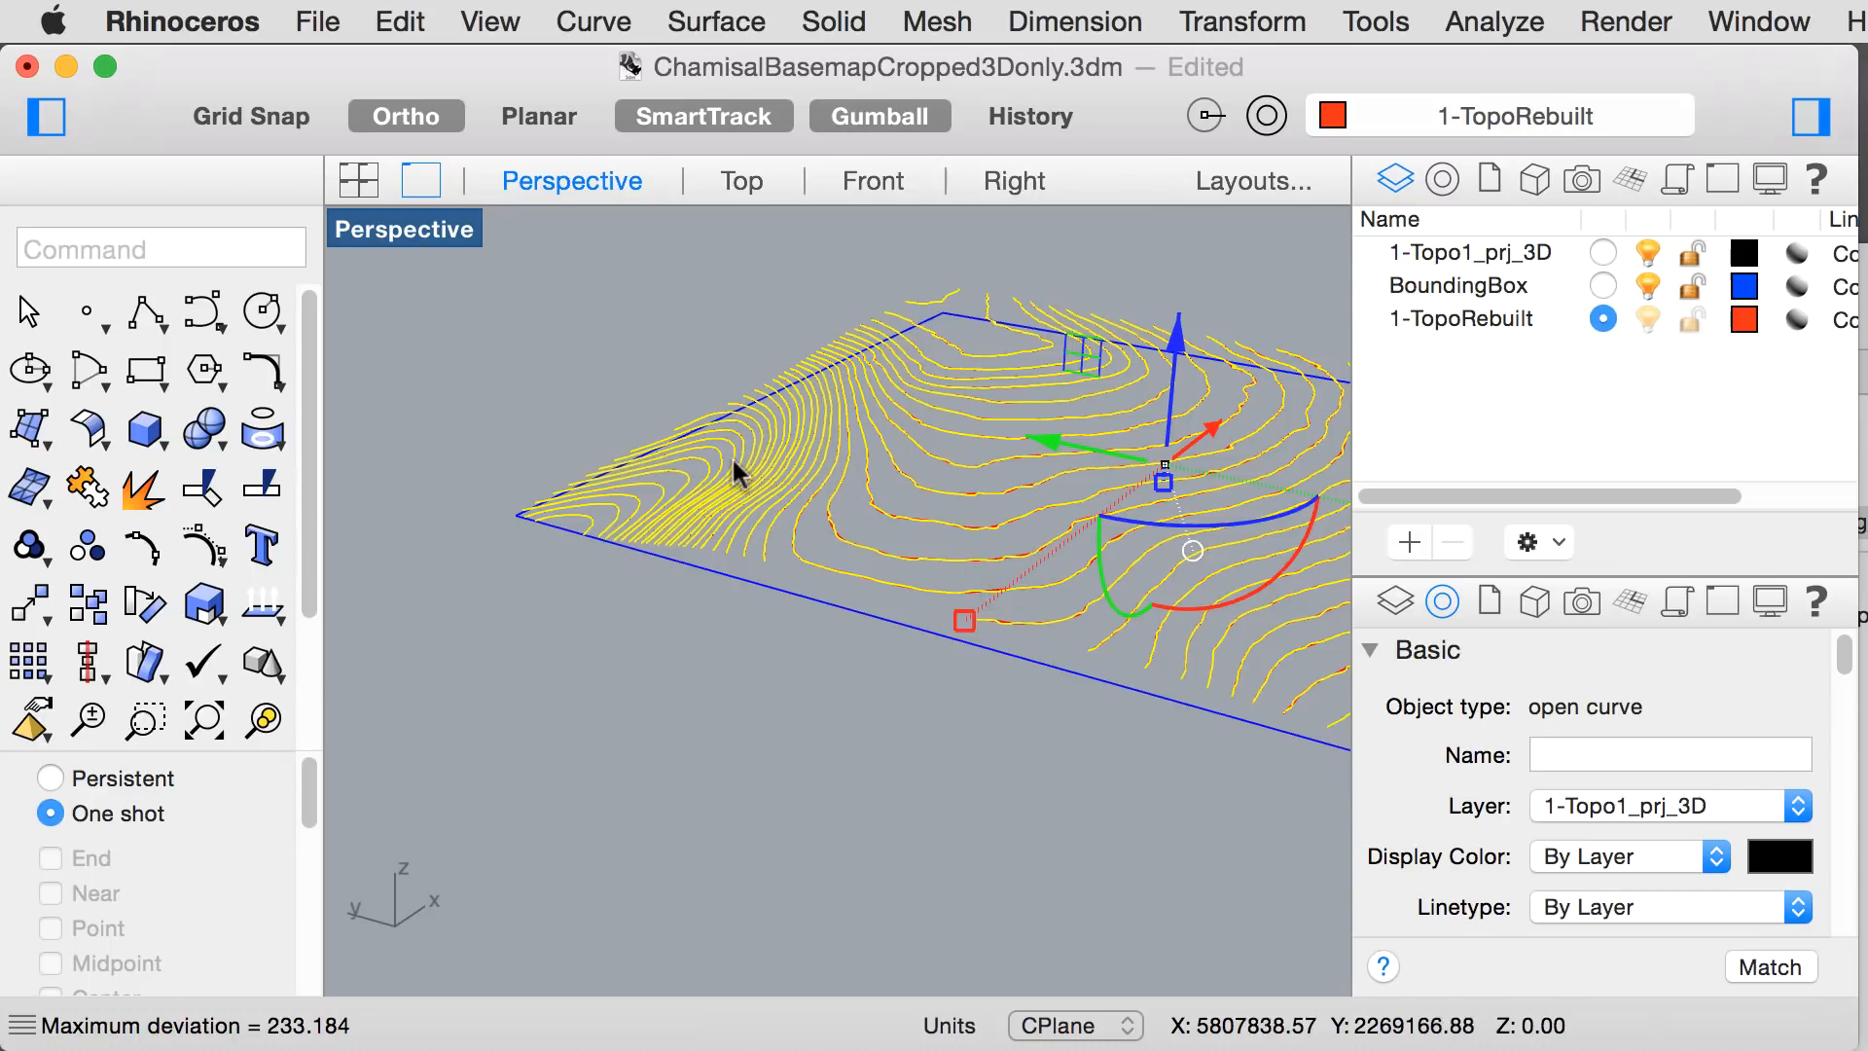
{"action": "scroll", "coordinate": [679, 488], "scroll_direction": "up", "scroll_amount": 8}
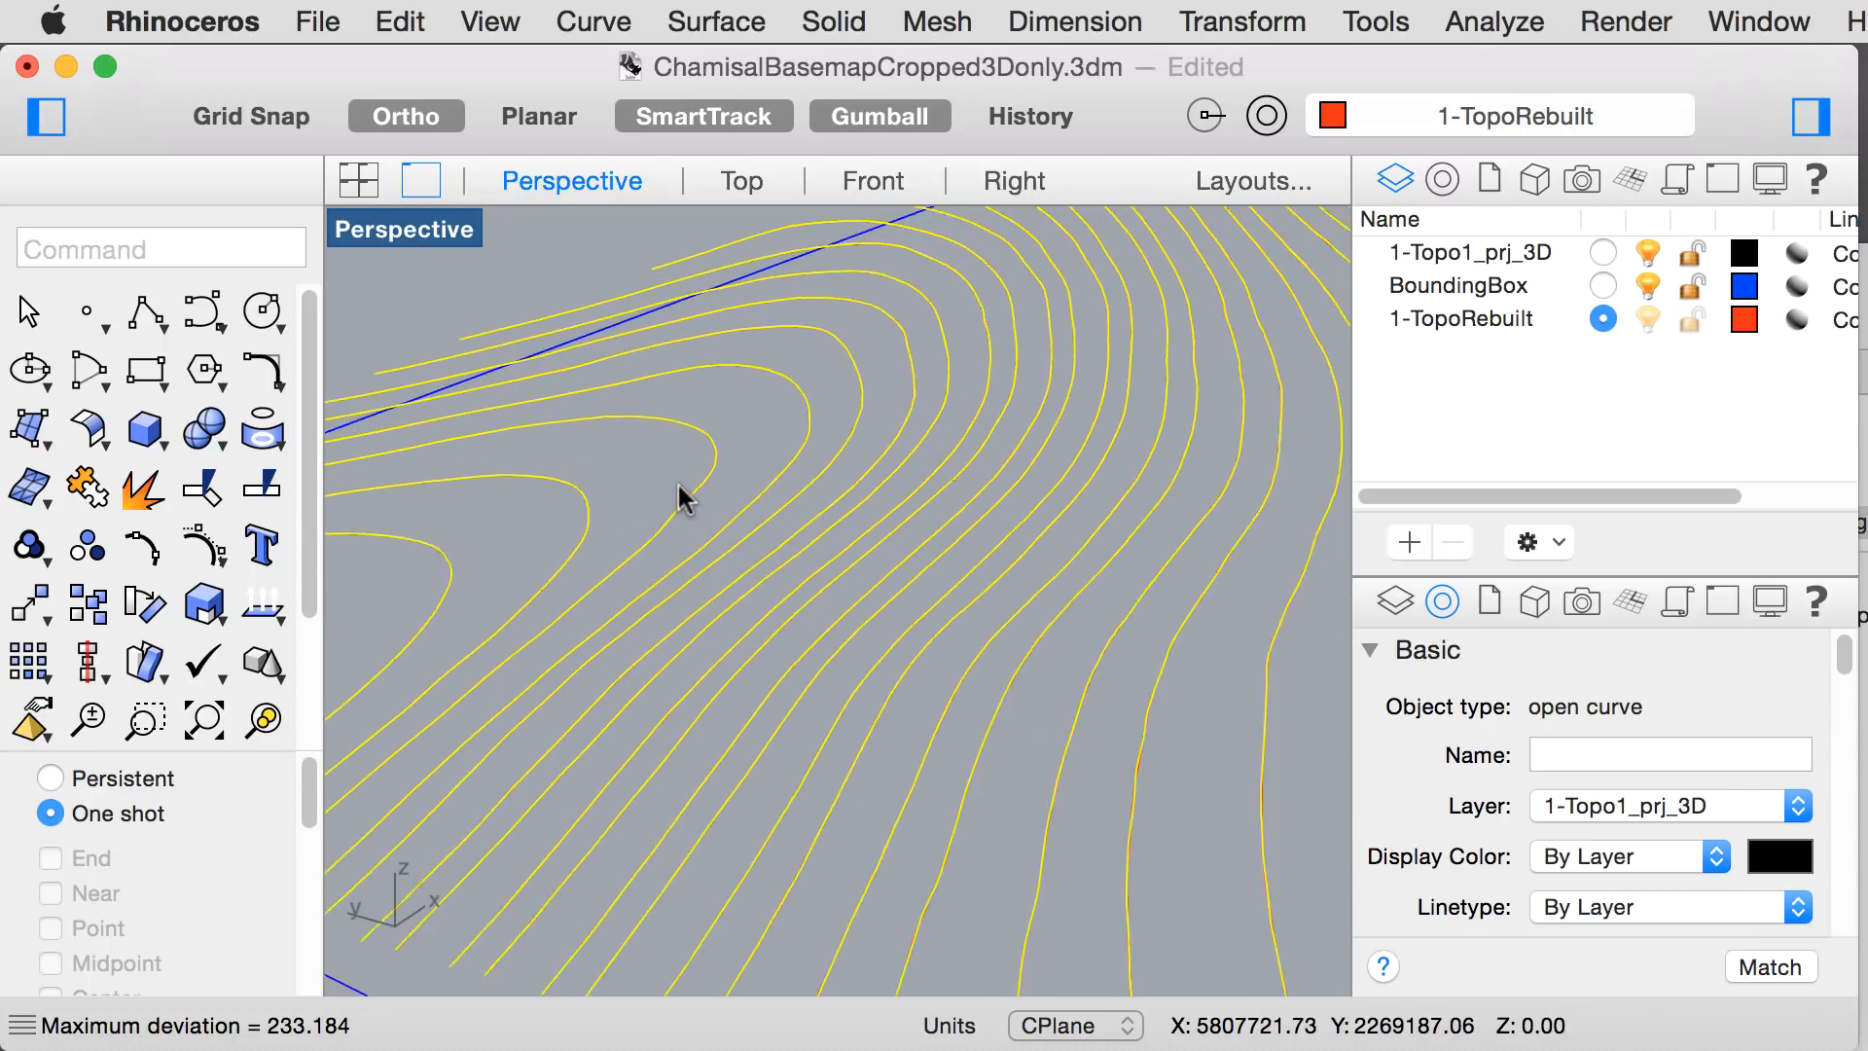
{"action": "scroll", "coordinate": [710, 504], "scroll_direction": "up", "scroll_amount": 2}
{"action": "scroll", "coordinate": [685, 592], "scroll_direction": "down", "scroll_amount": 10}
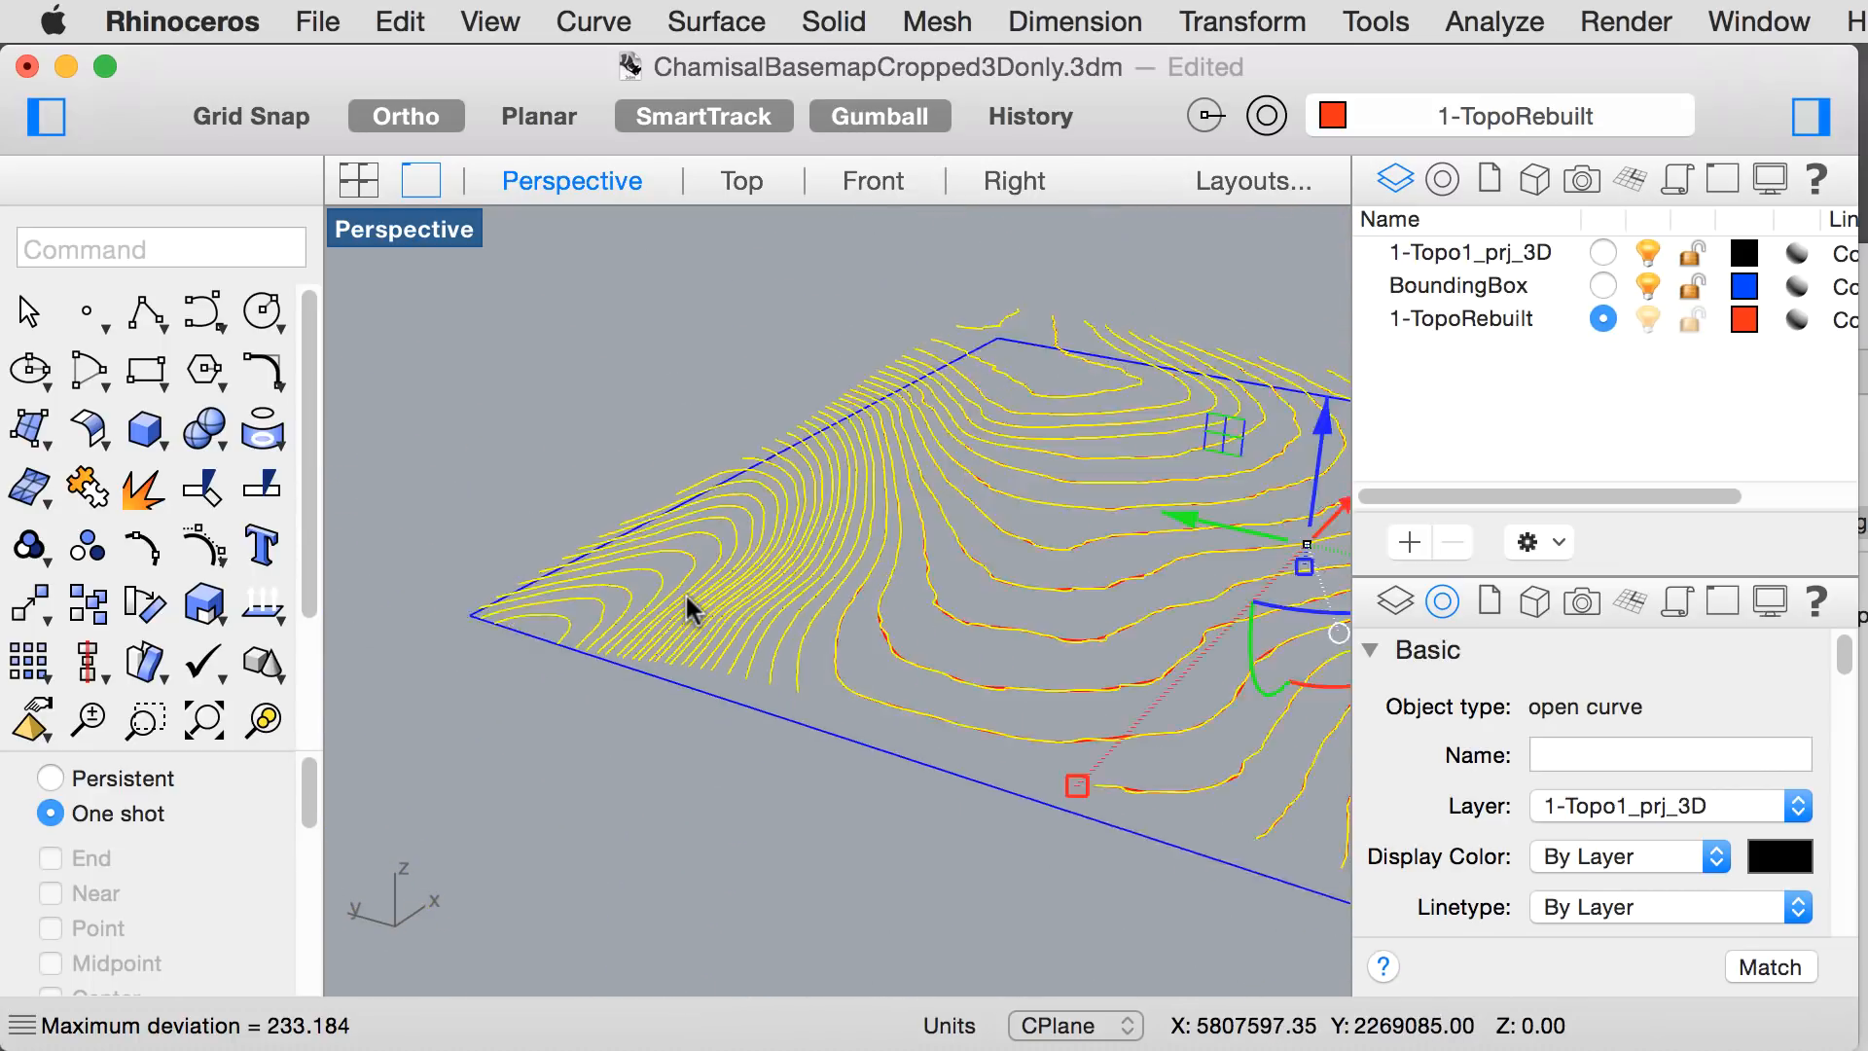
{"action": "scroll", "coordinate": [975, 451], "scroll_direction": "up", "scroll_amount": 10}
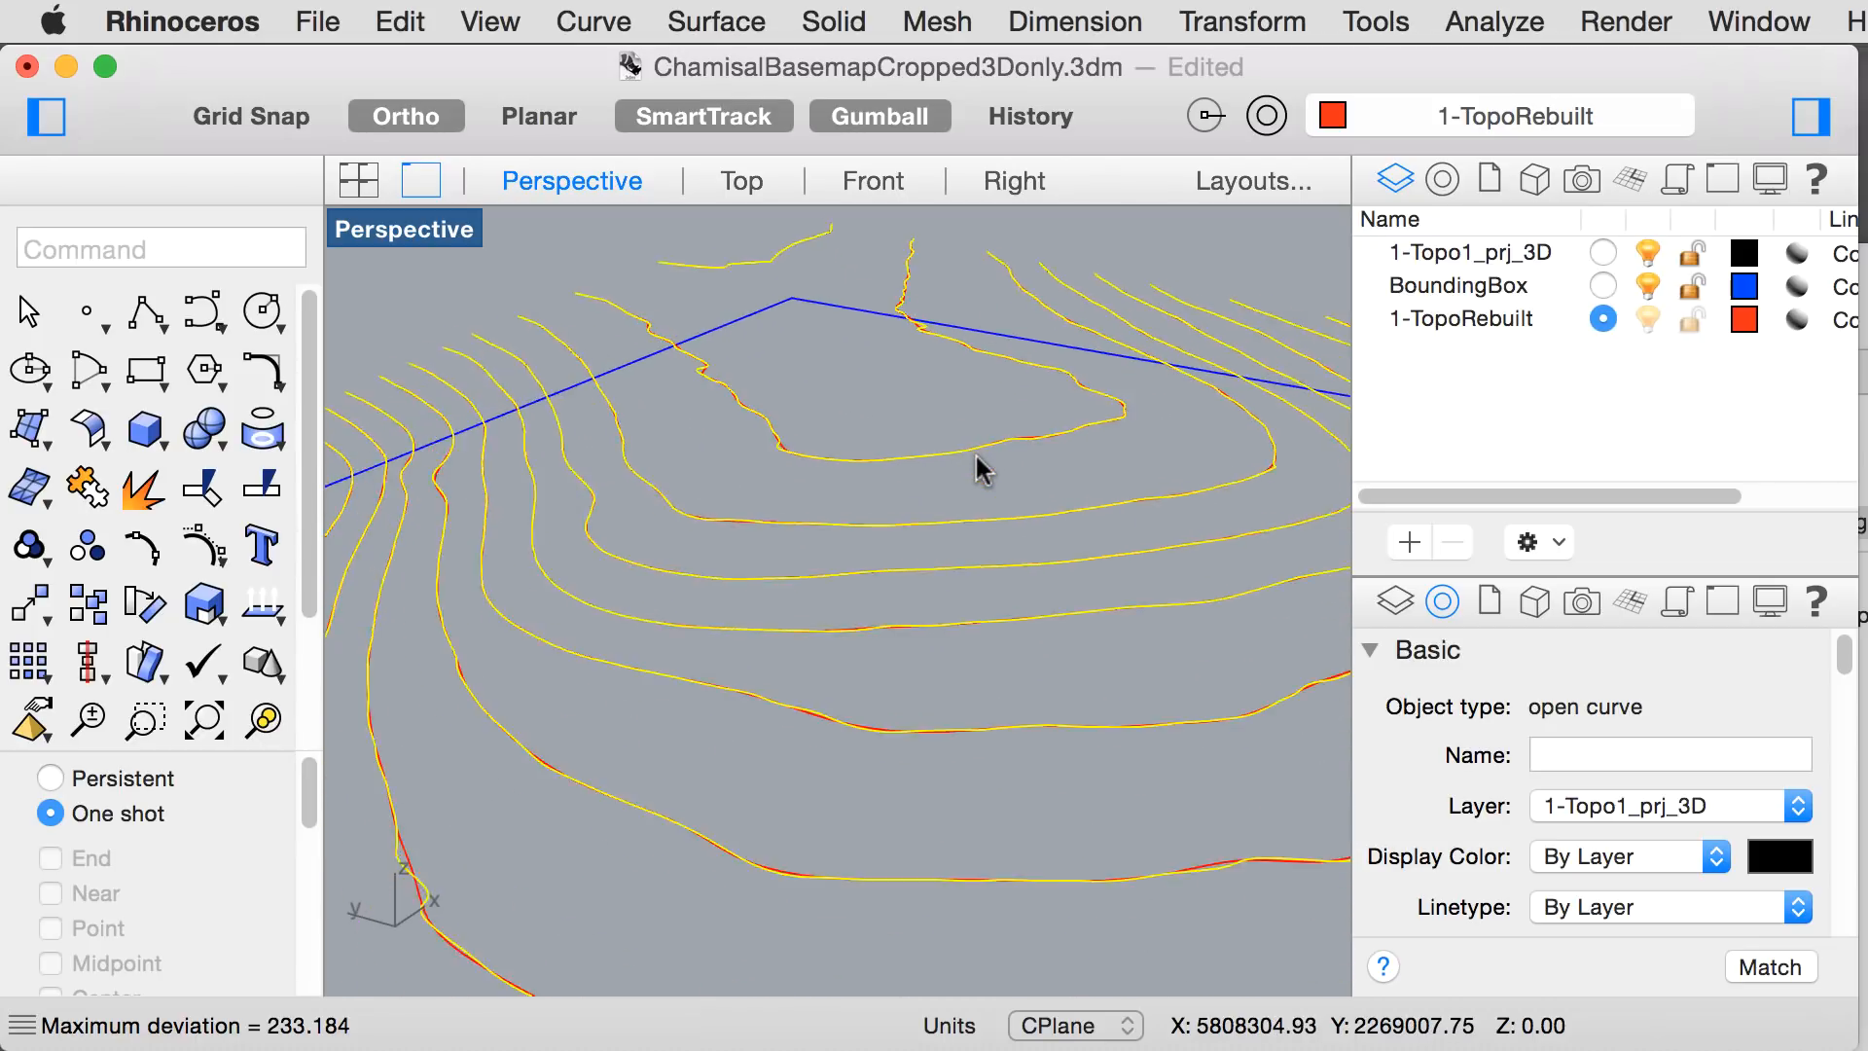
{"action": "scroll", "coordinate": [974, 451], "scroll_direction": "down", "scroll_amount": 10}
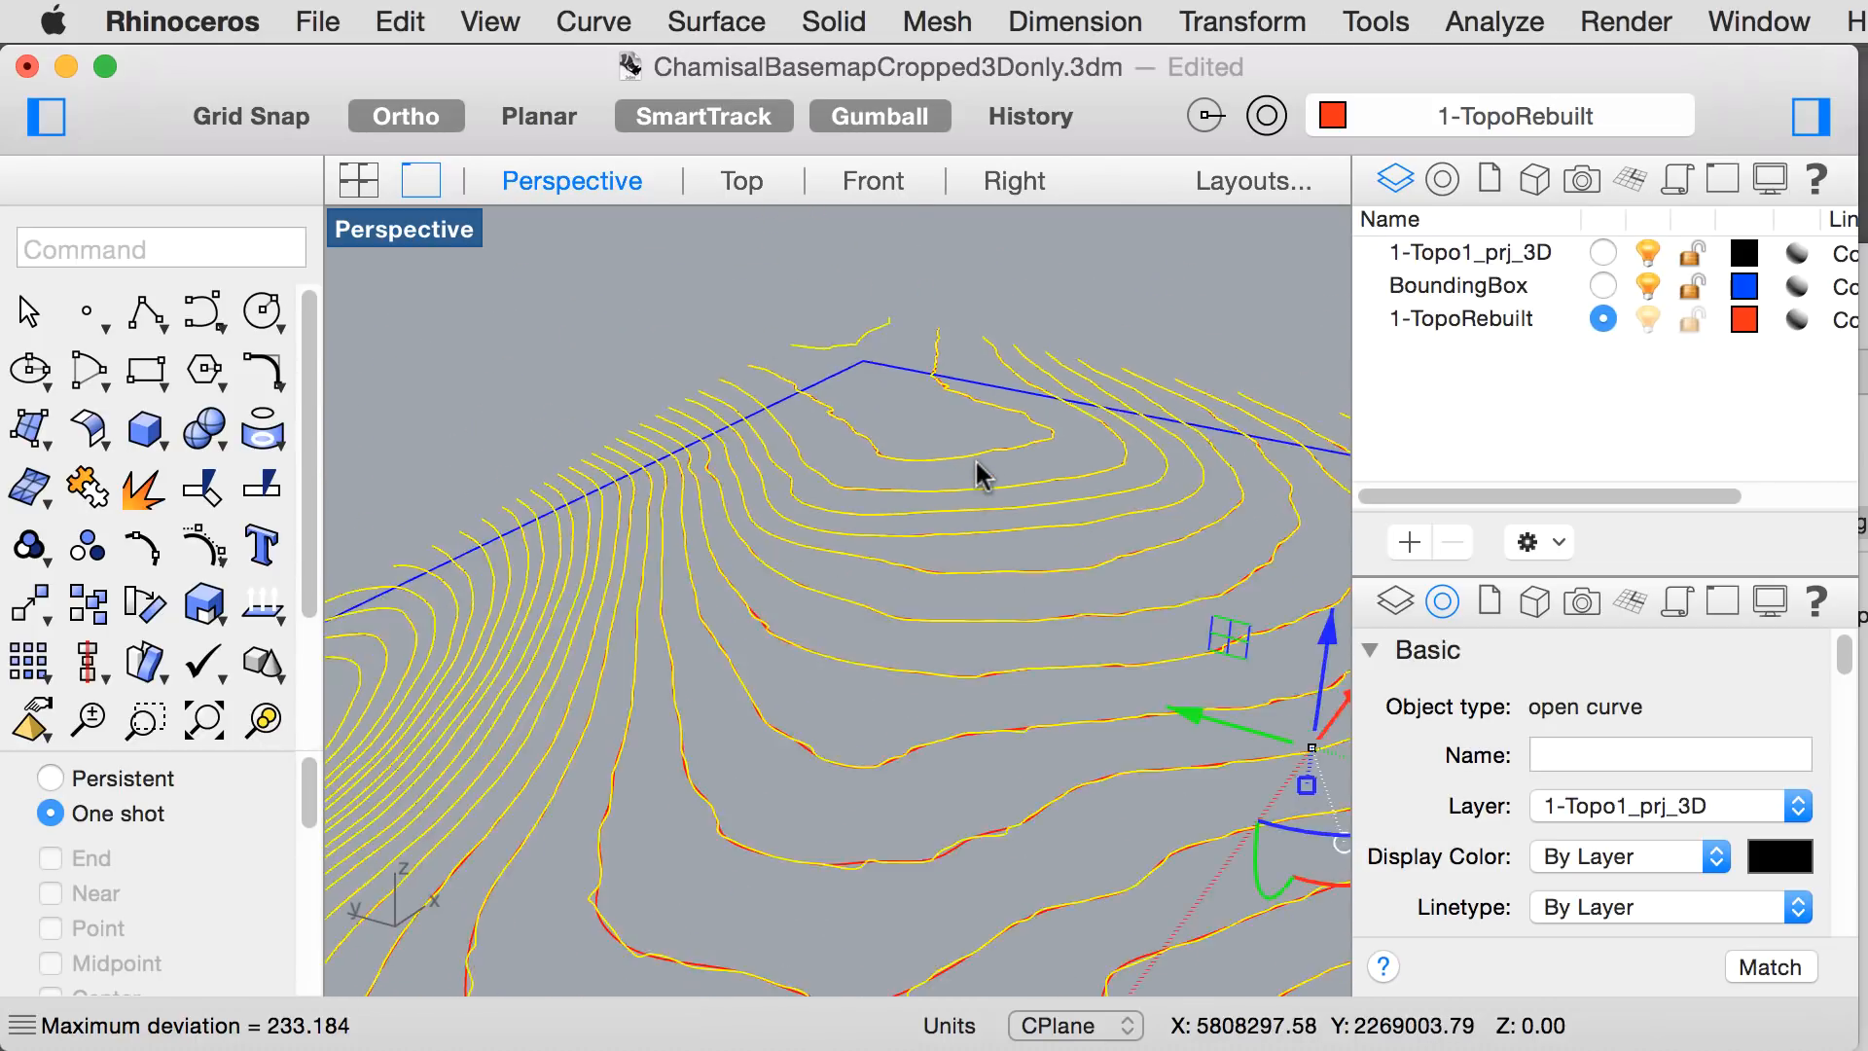
- Clear the selection and hide the 1-Topo1_prj_3D layer so that only the rebuilt contours and bounding box are displayed
{"action": "left_click", "coordinate": [1092, 302]}
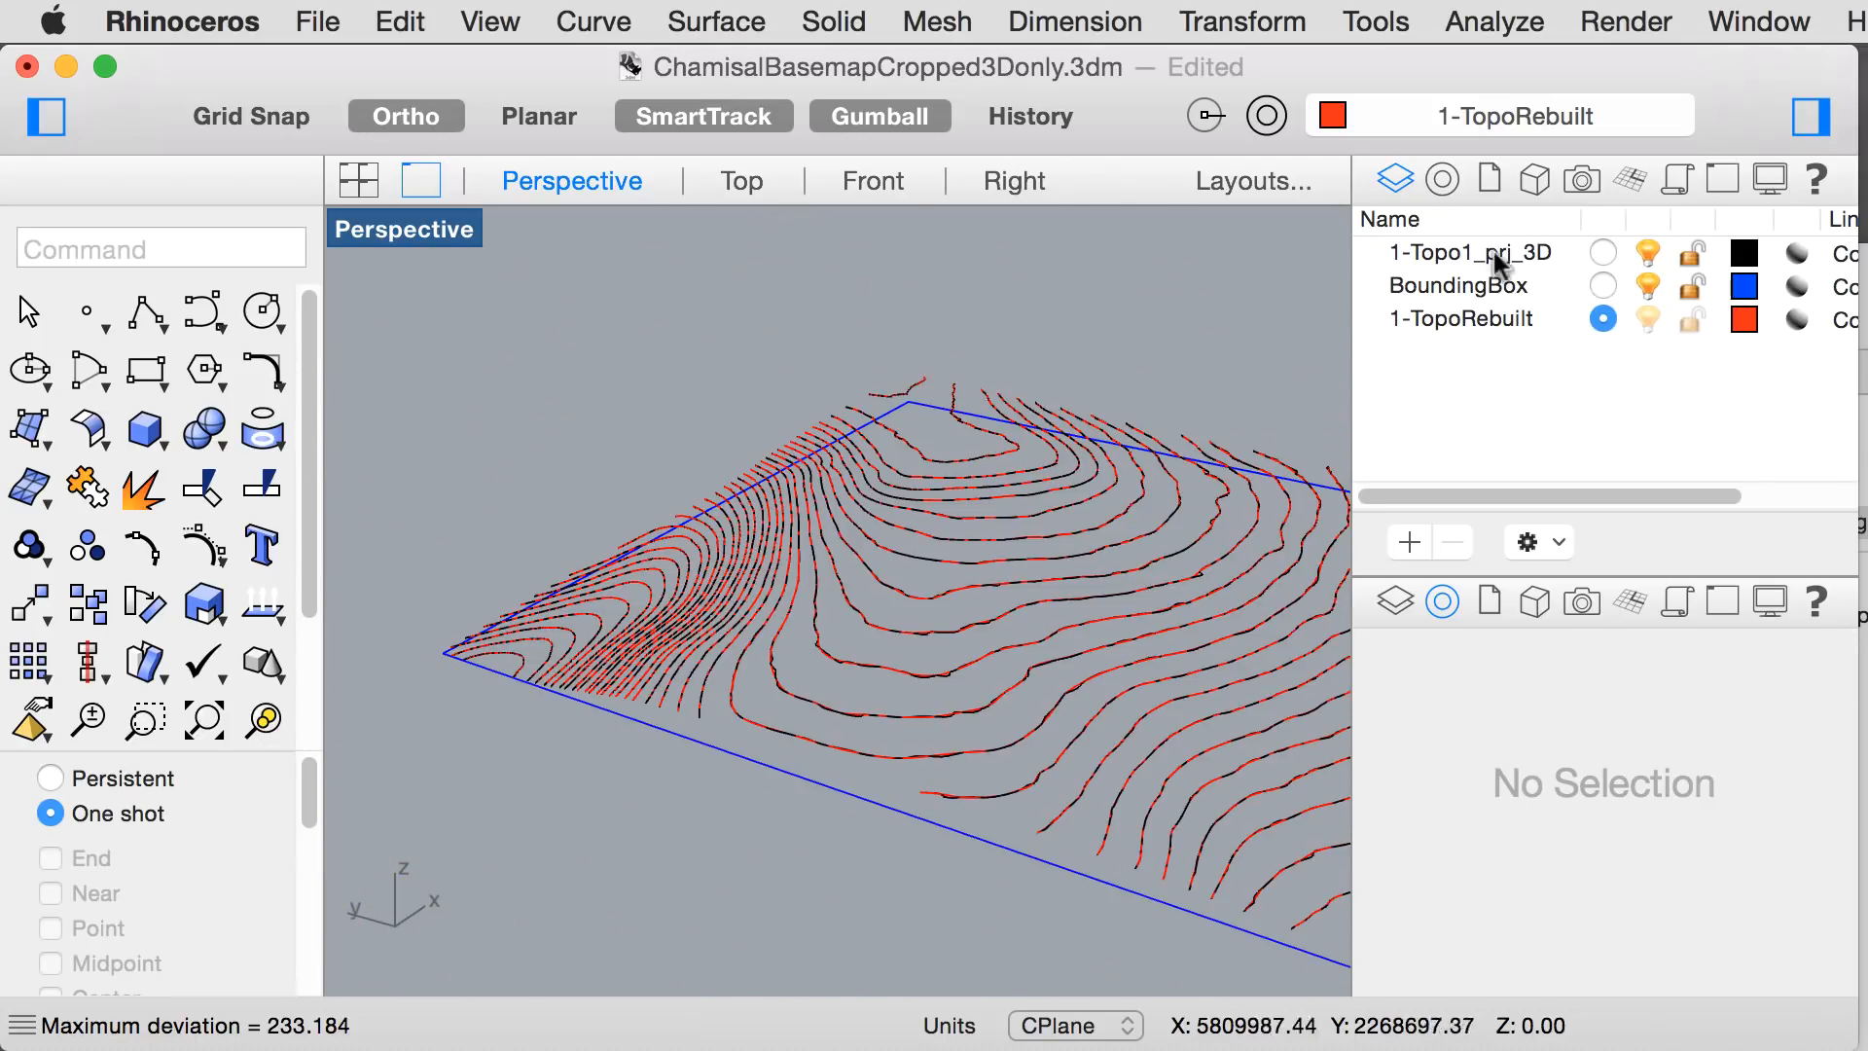
{"action": "left_click", "coordinate": [1646, 255]}
{"action": "scroll", "coordinate": [1082, 406], "scroll_direction": "down", "scroll_amount": 5}
{"action": "scroll", "coordinate": [914, 481], "scroll_direction": "up", "scroll_amount": 8}
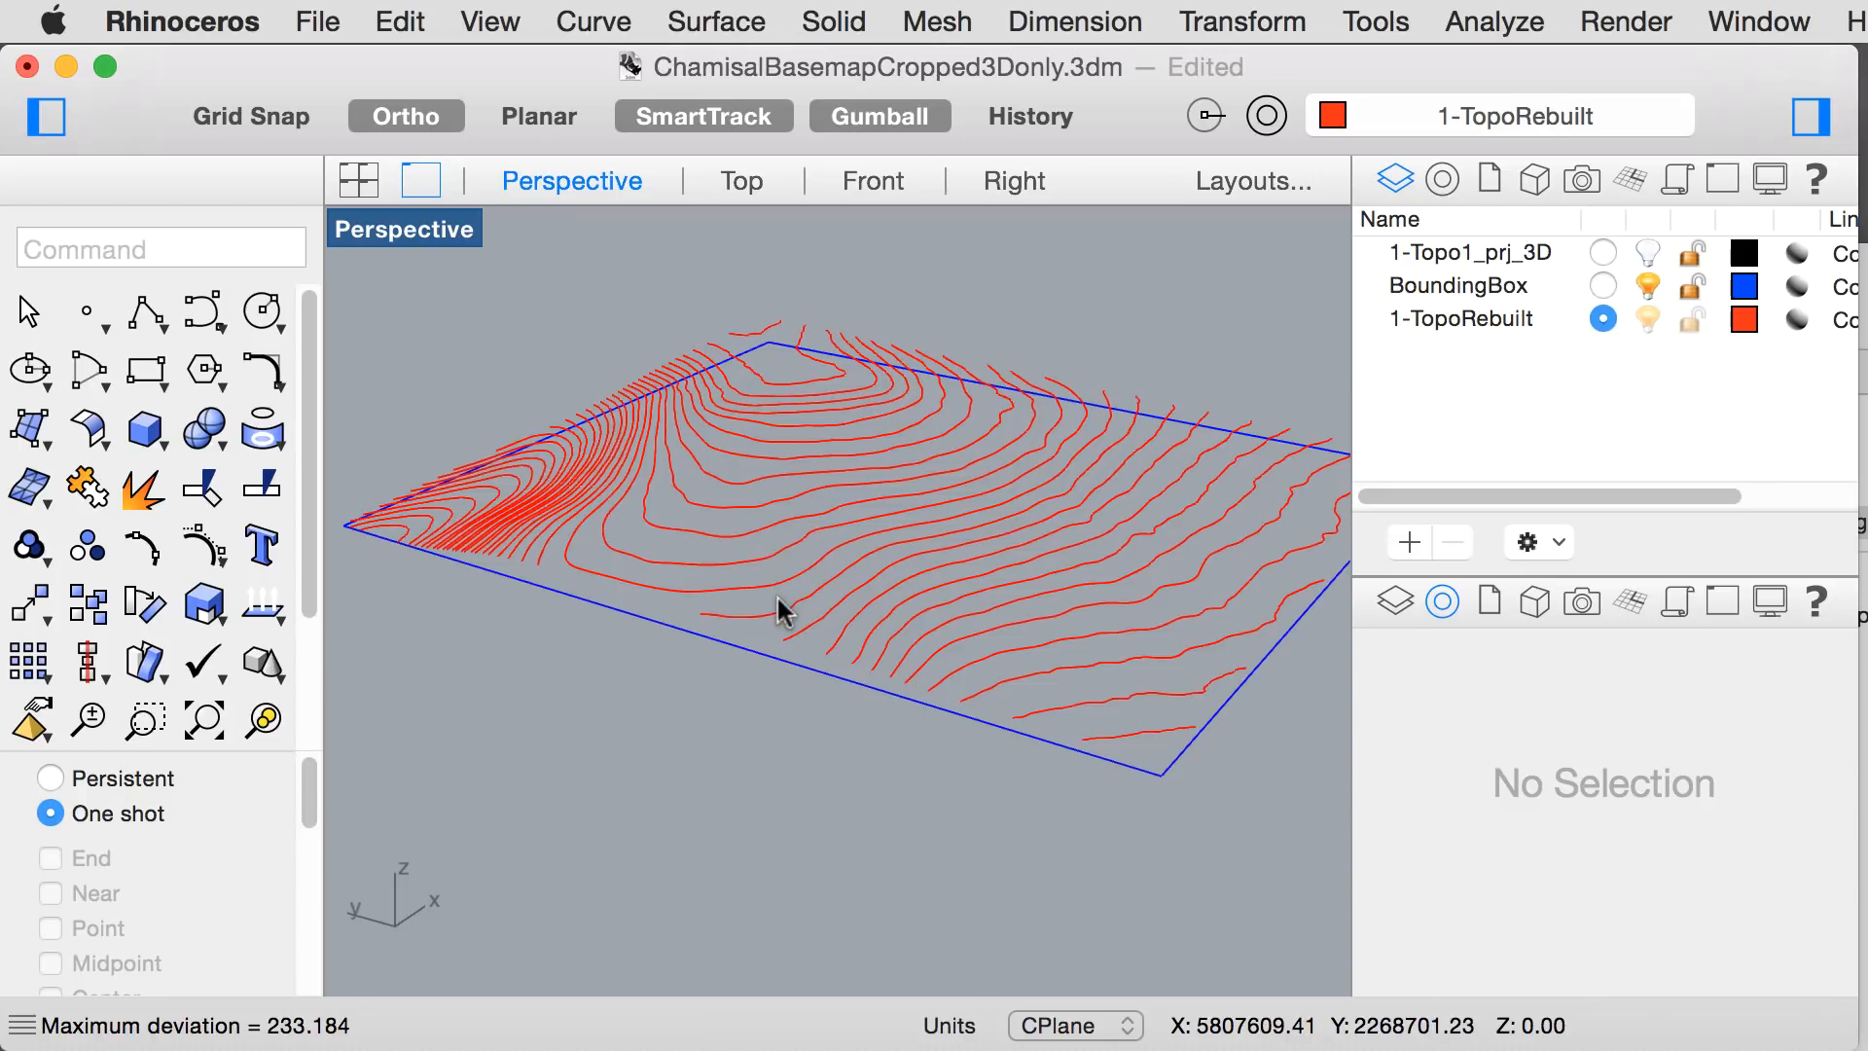
{"action": "scroll", "coordinate": [889, 634], "scroll_direction": "down", "scroll_amount": 2}
{"action": "right_click_drag", "start_coordinate": [1170, 728], "coordinate": [1138, 728], "text": "shift"}
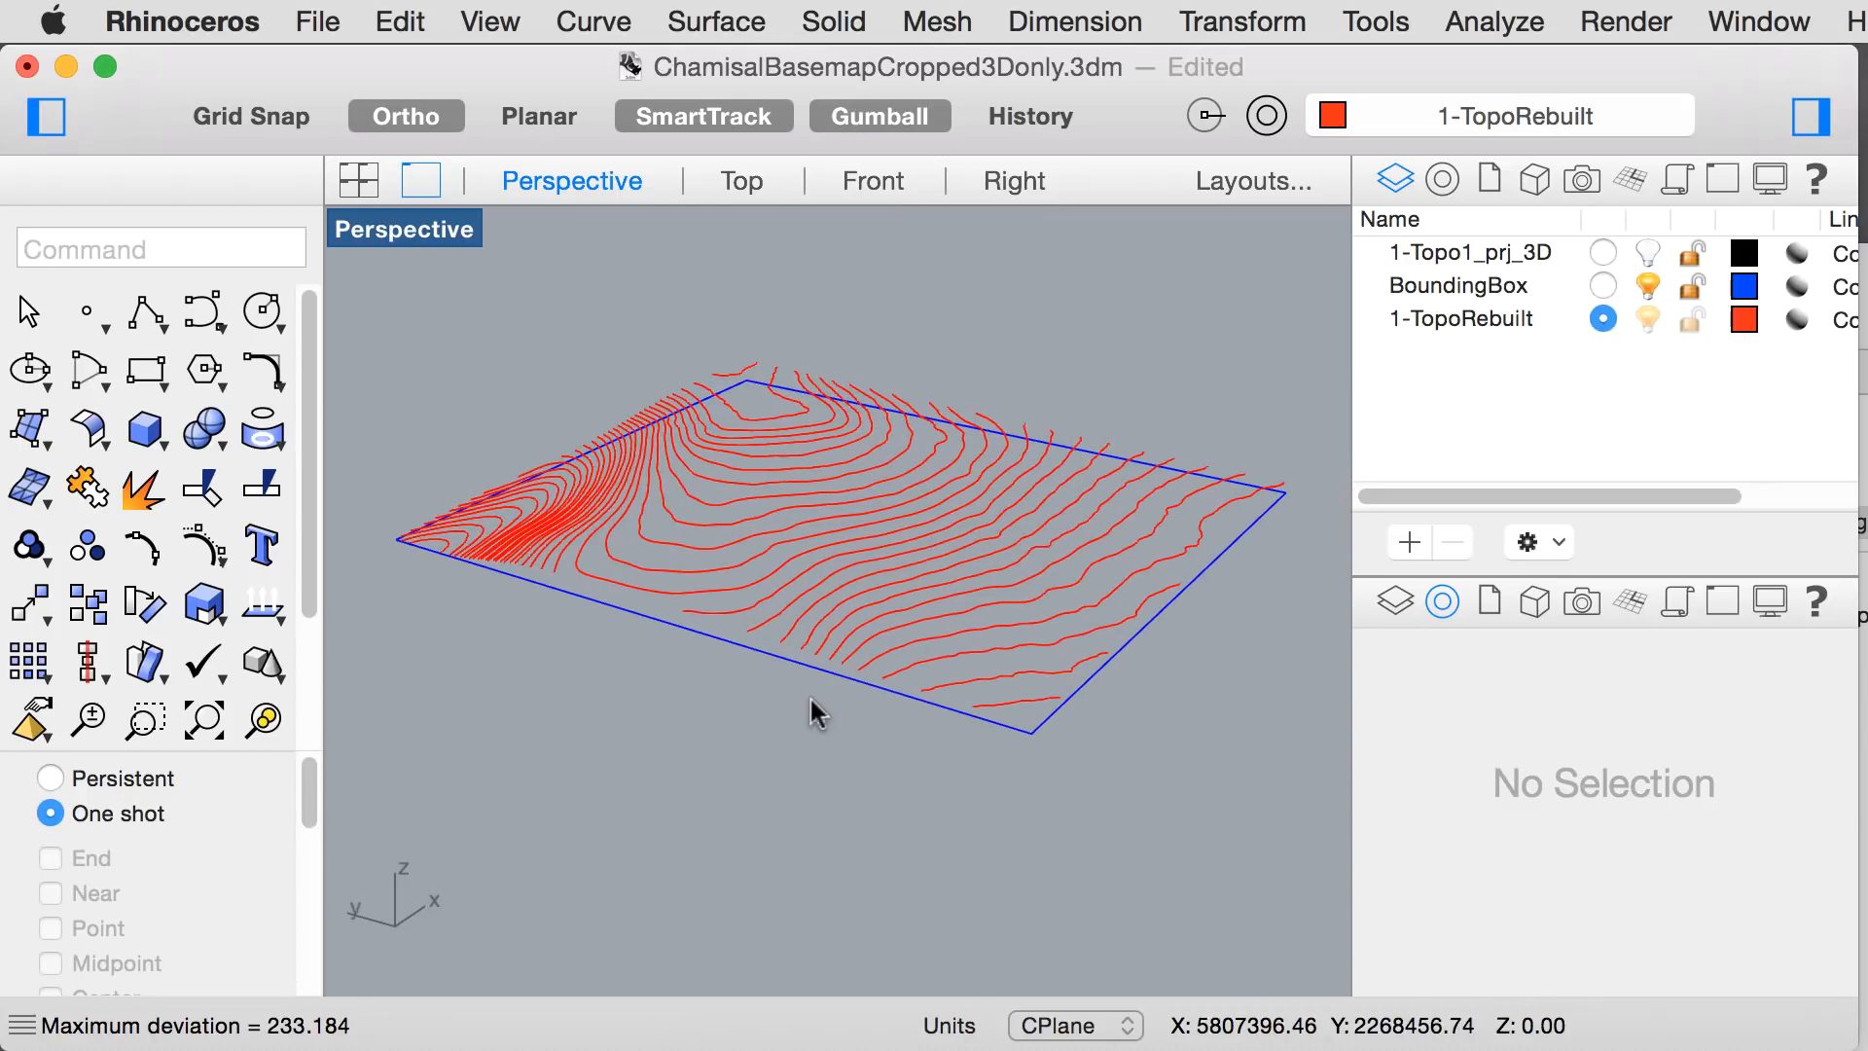
- Single out the shortest rebuilt contour at the steep slope's outer corner, and clear the selection
{"action": "left_click", "coordinate": [556, 592]}
{"action": "scroll", "coordinate": [389, 543], "scroll_direction": "up", "scroll_amount": 5}
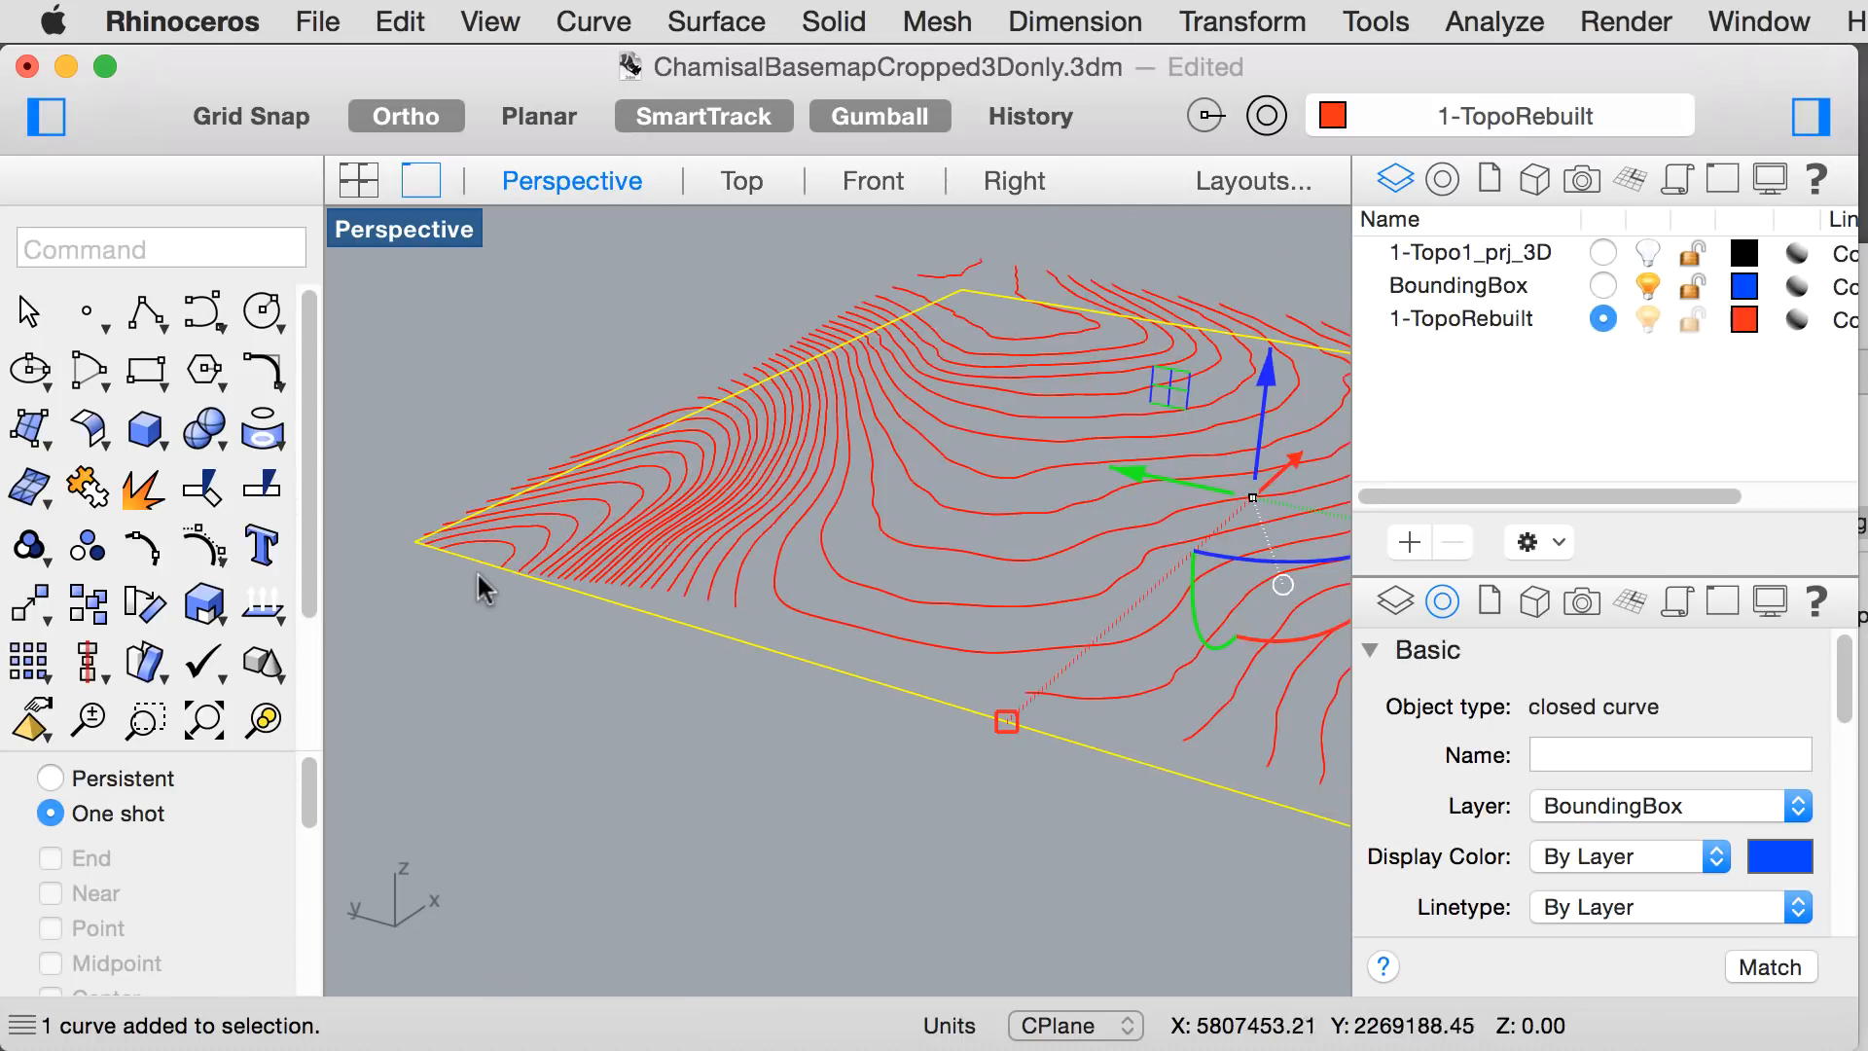
{"action": "scroll", "coordinate": [478, 574], "scroll_direction": "up", "scroll_amount": 3}
{"action": "left_click", "coordinate": [564, 545]}
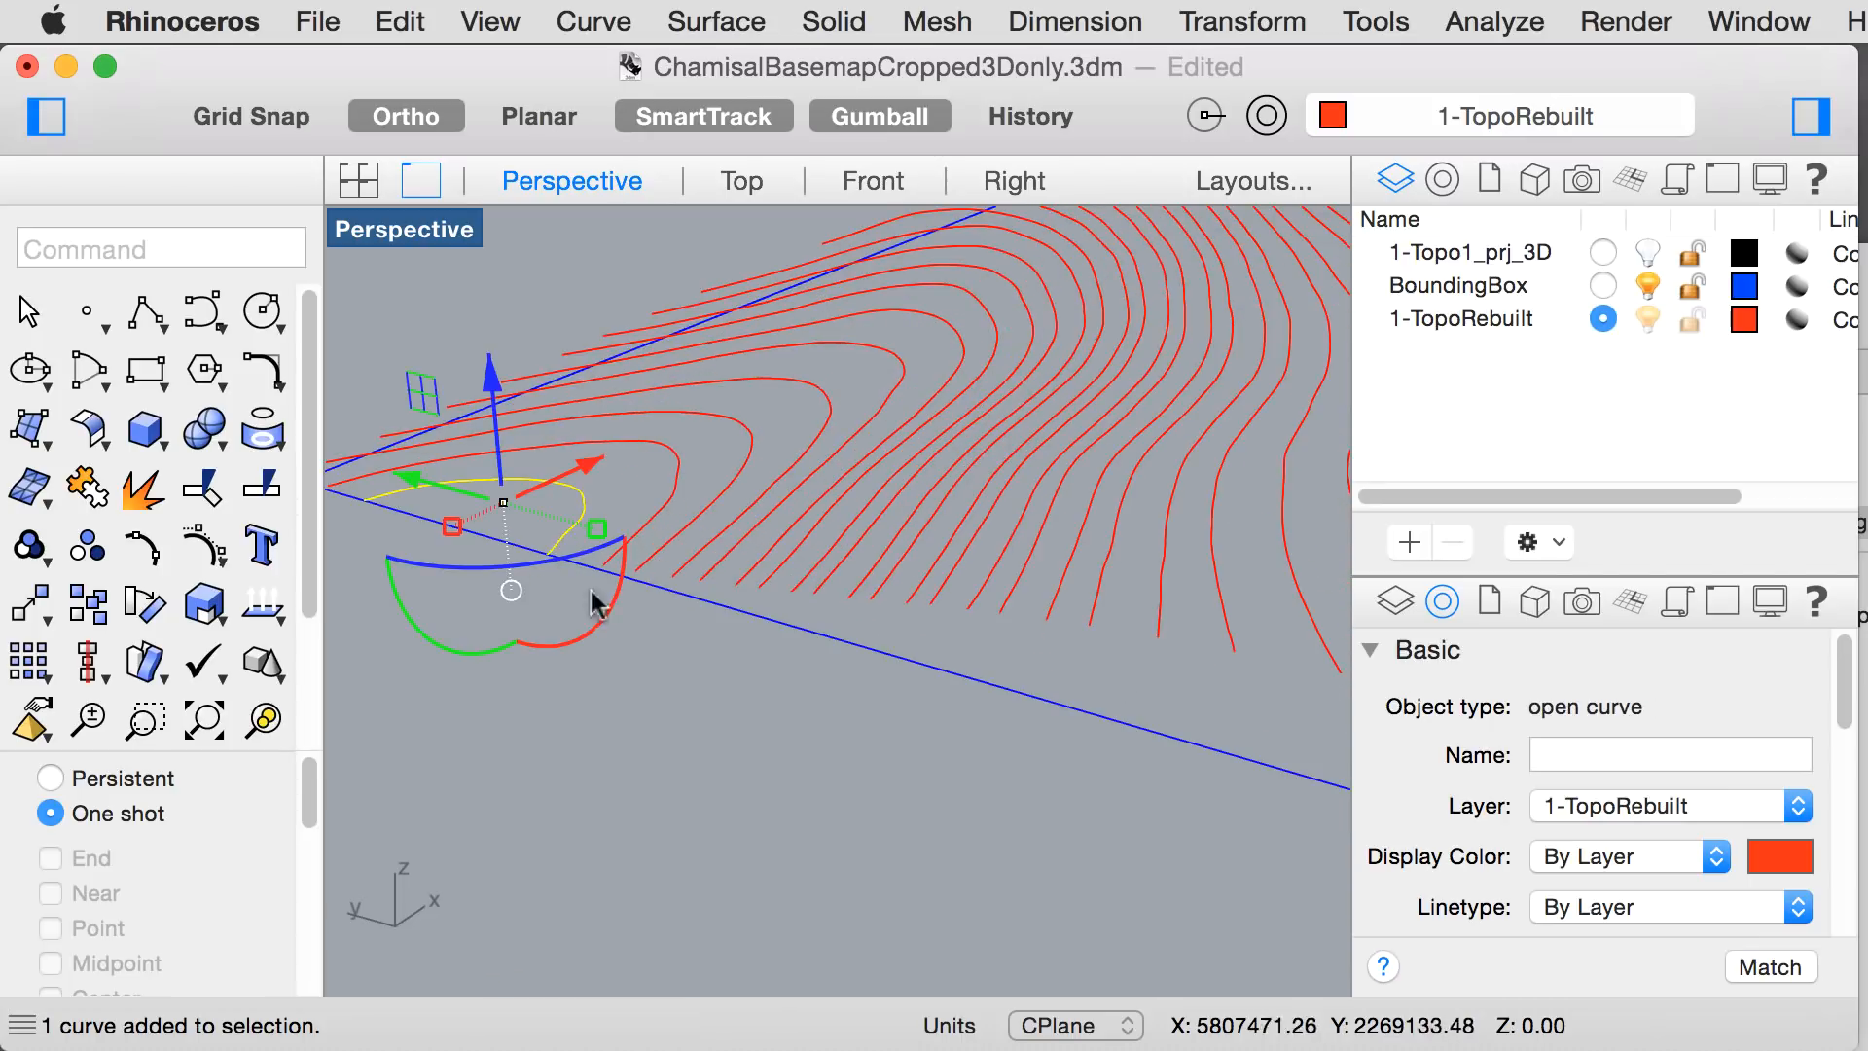
{"action": "left_click", "coordinate": [689, 645]}
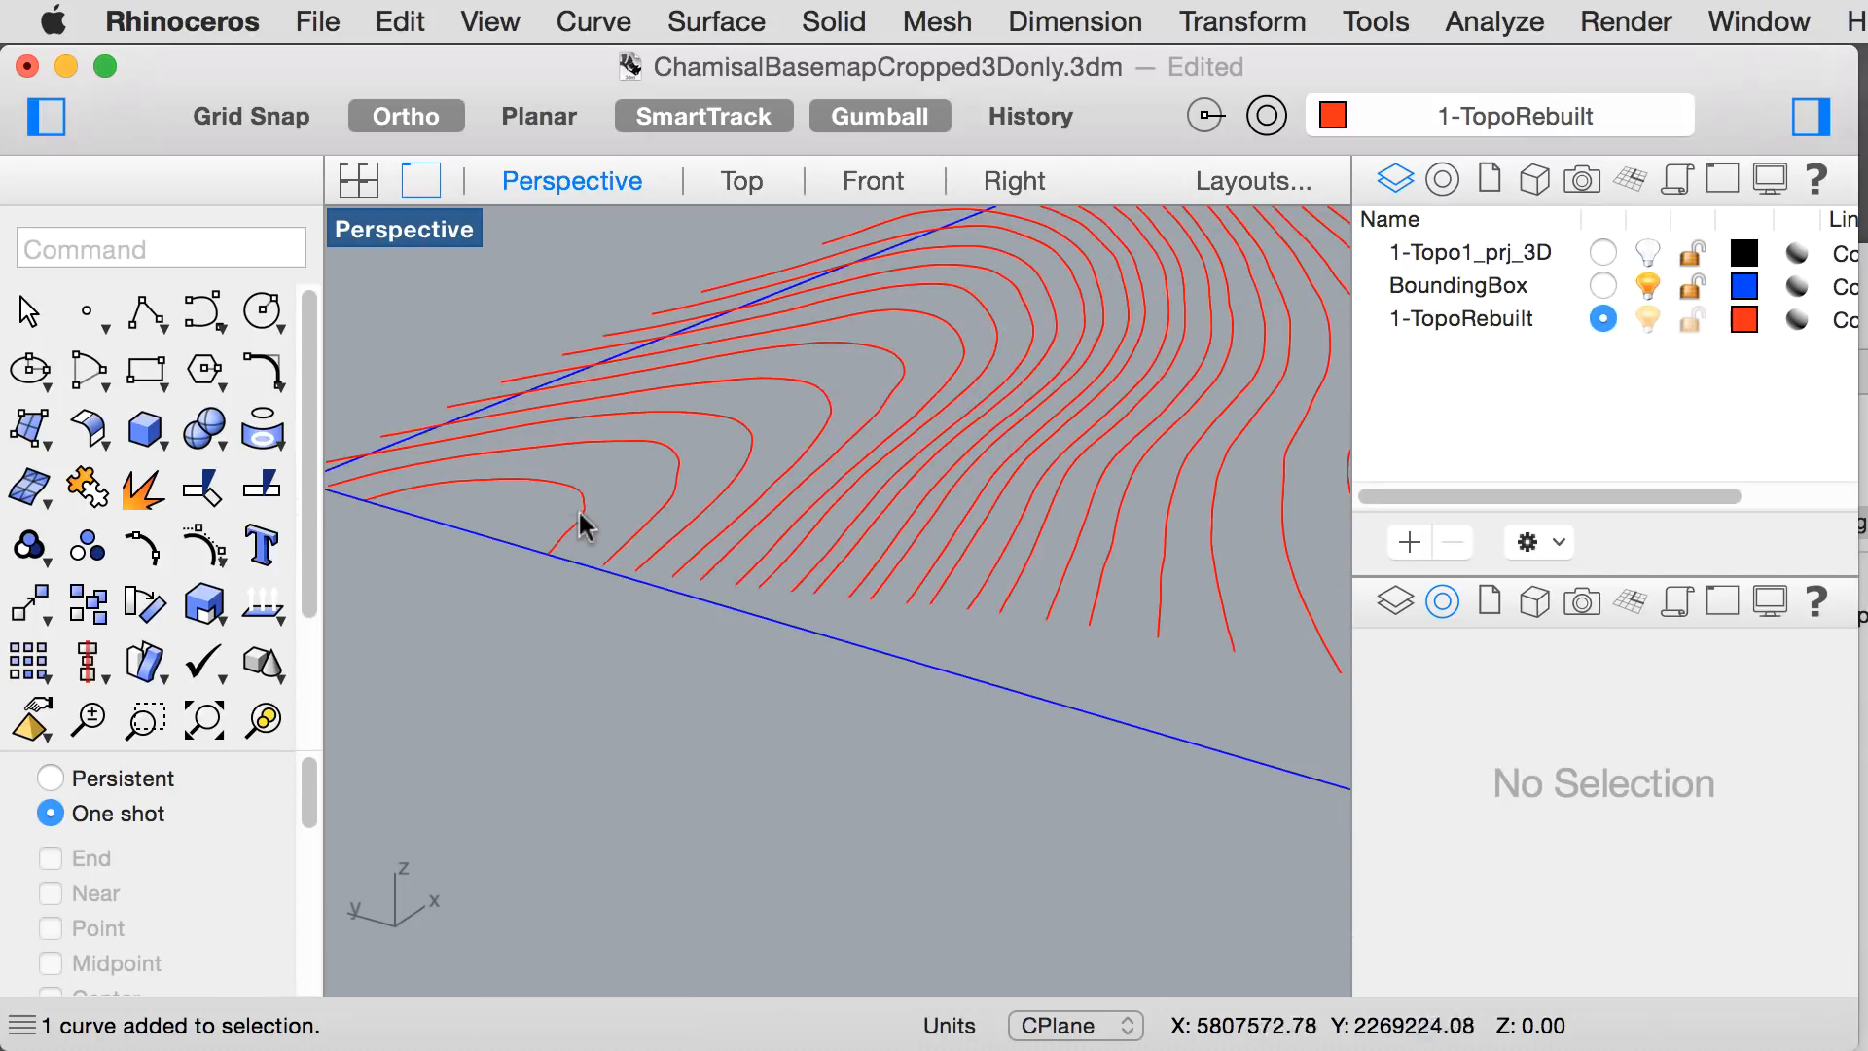
- Check the degree and control point count of the shortest rebuilt contour at the steep slope's outer corner in its object details
{"action": "scroll", "coordinate": [539, 629], "scroll_direction": "down", "scroll_amount": 10}
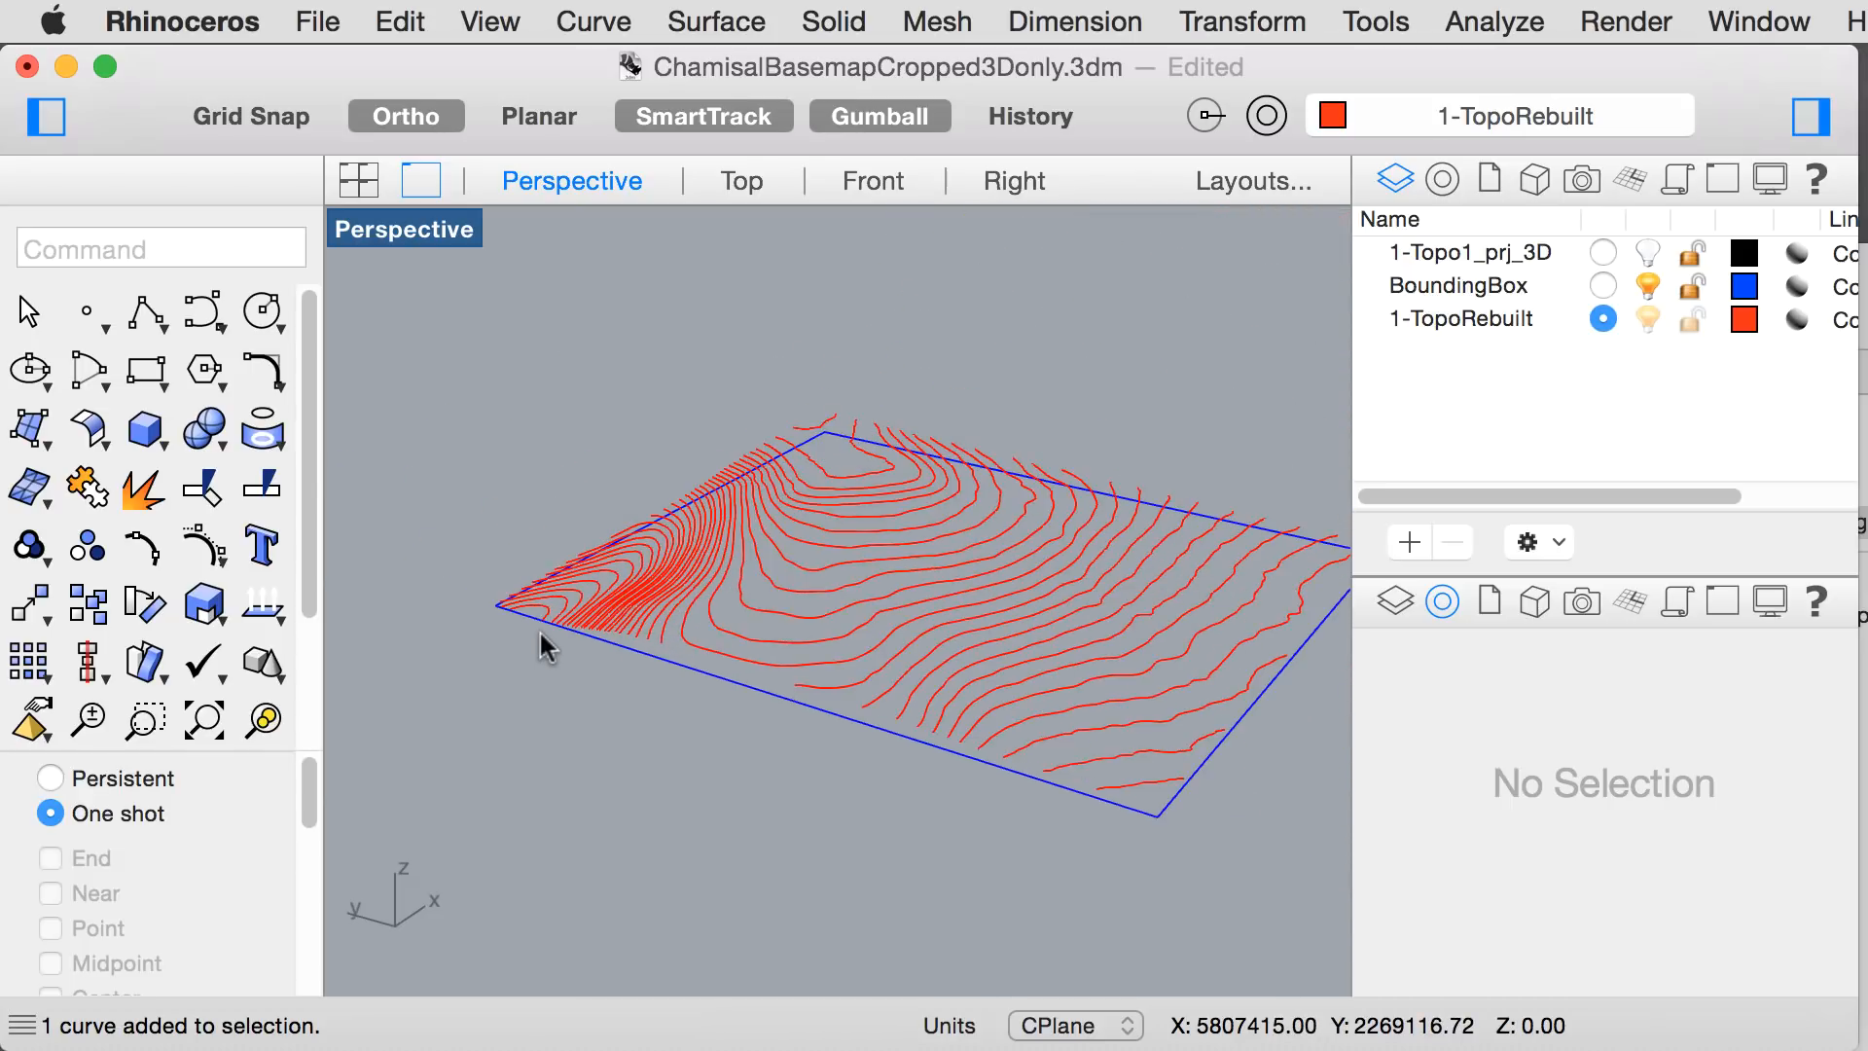
{"action": "scroll", "coordinate": [605, 667], "scroll_direction": "up", "scroll_amount": 5}
{"action": "right_click_drag", "start_coordinate": [608, 671], "coordinate": [576, 710], "text": "shift"}
{"action": "scroll", "coordinate": [576, 708], "scroll_direction": "down", "scroll_amount": 4}
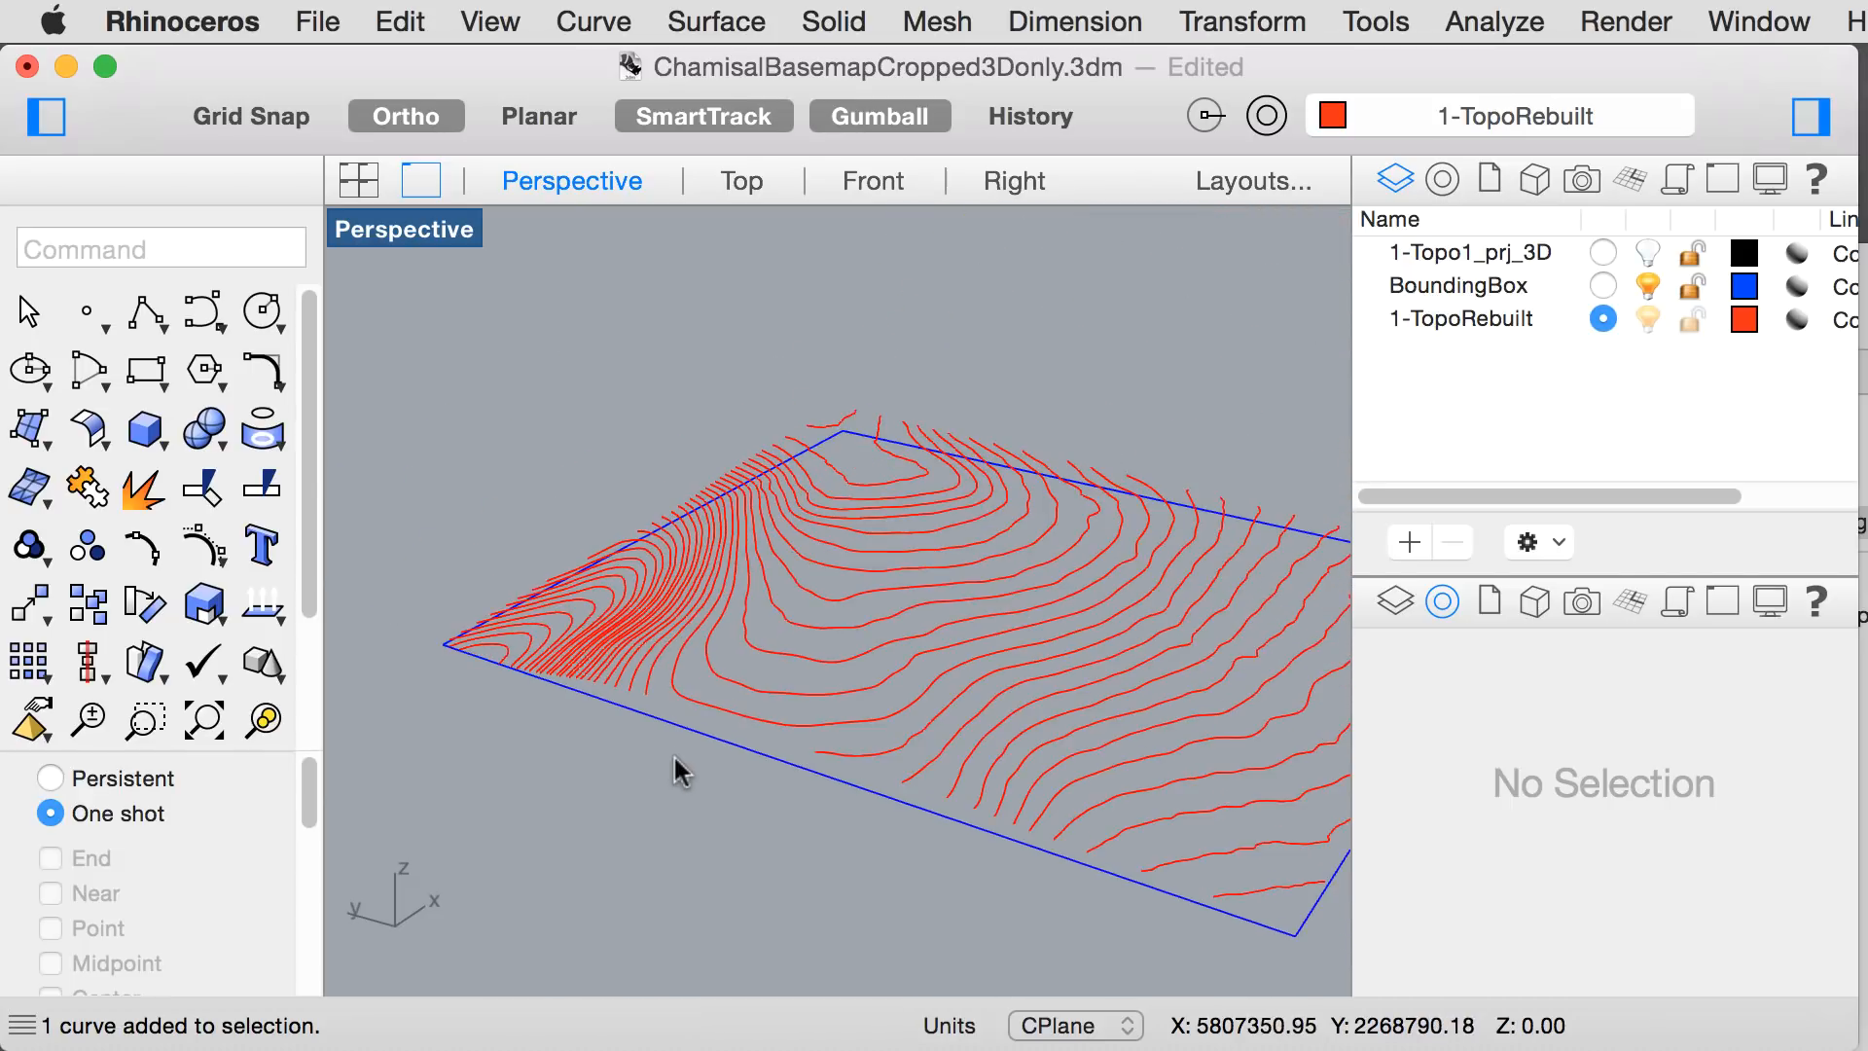
{"action": "right_click_drag", "start_coordinate": [674, 754], "coordinate": [585, 723], "text": "shift"}
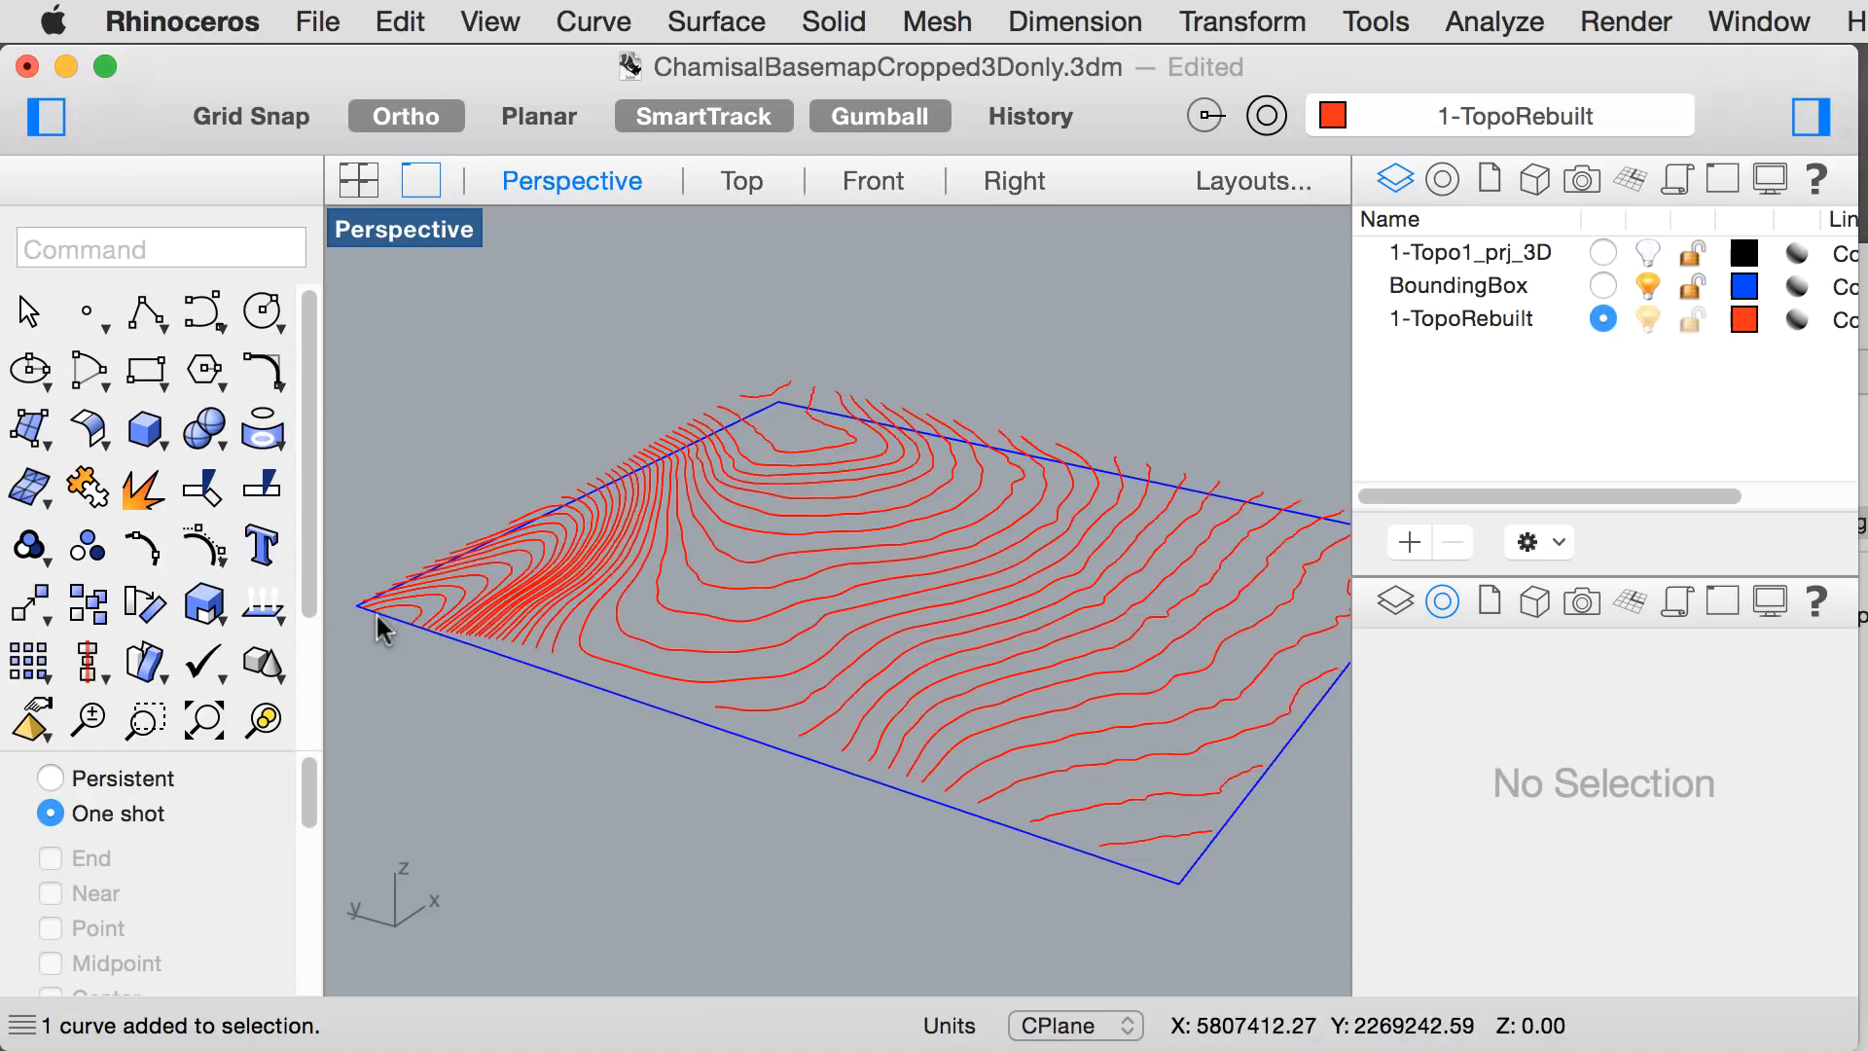
{"action": "scroll", "coordinate": [375, 611], "scroll_direction": "up", "scroll_amount": 3}
{"action": "left_click", "coordinate": [438, 613]}
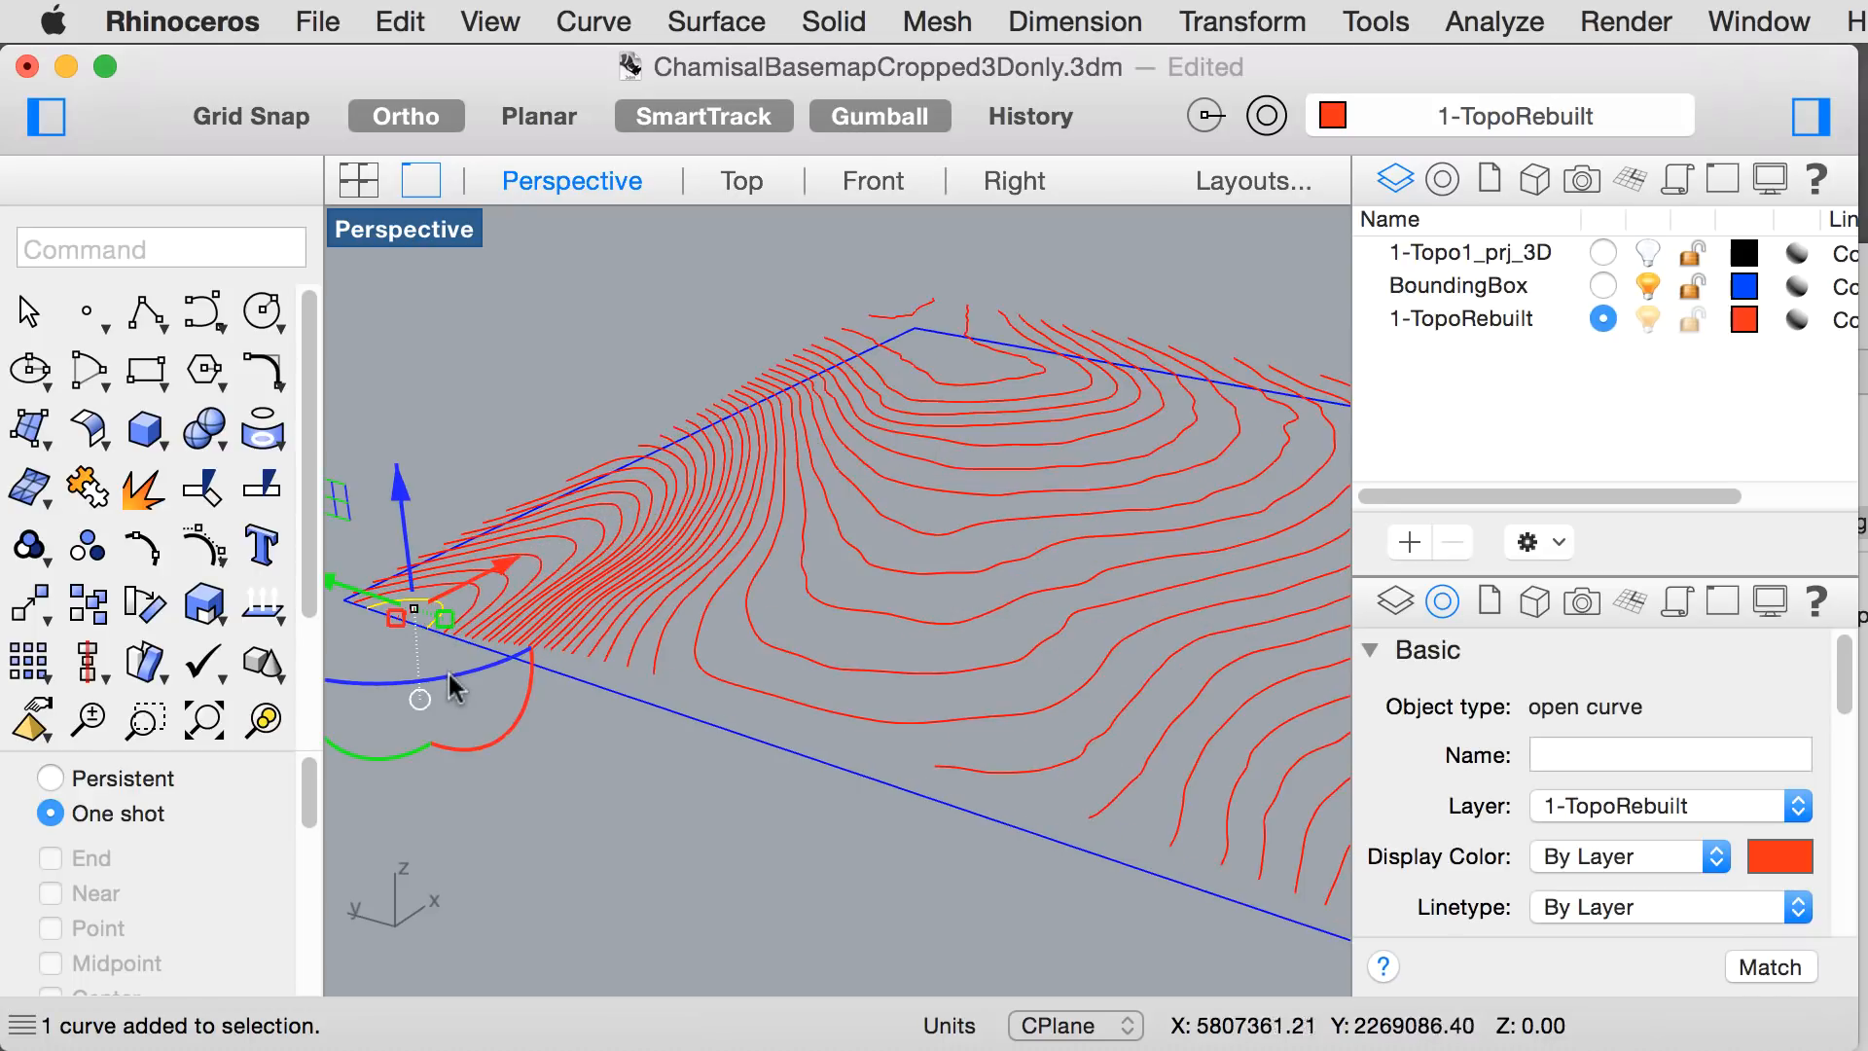
{"action": "left_click_drag", "start_coordinate": [1846, 693], "coordinate": [1849, 892]}
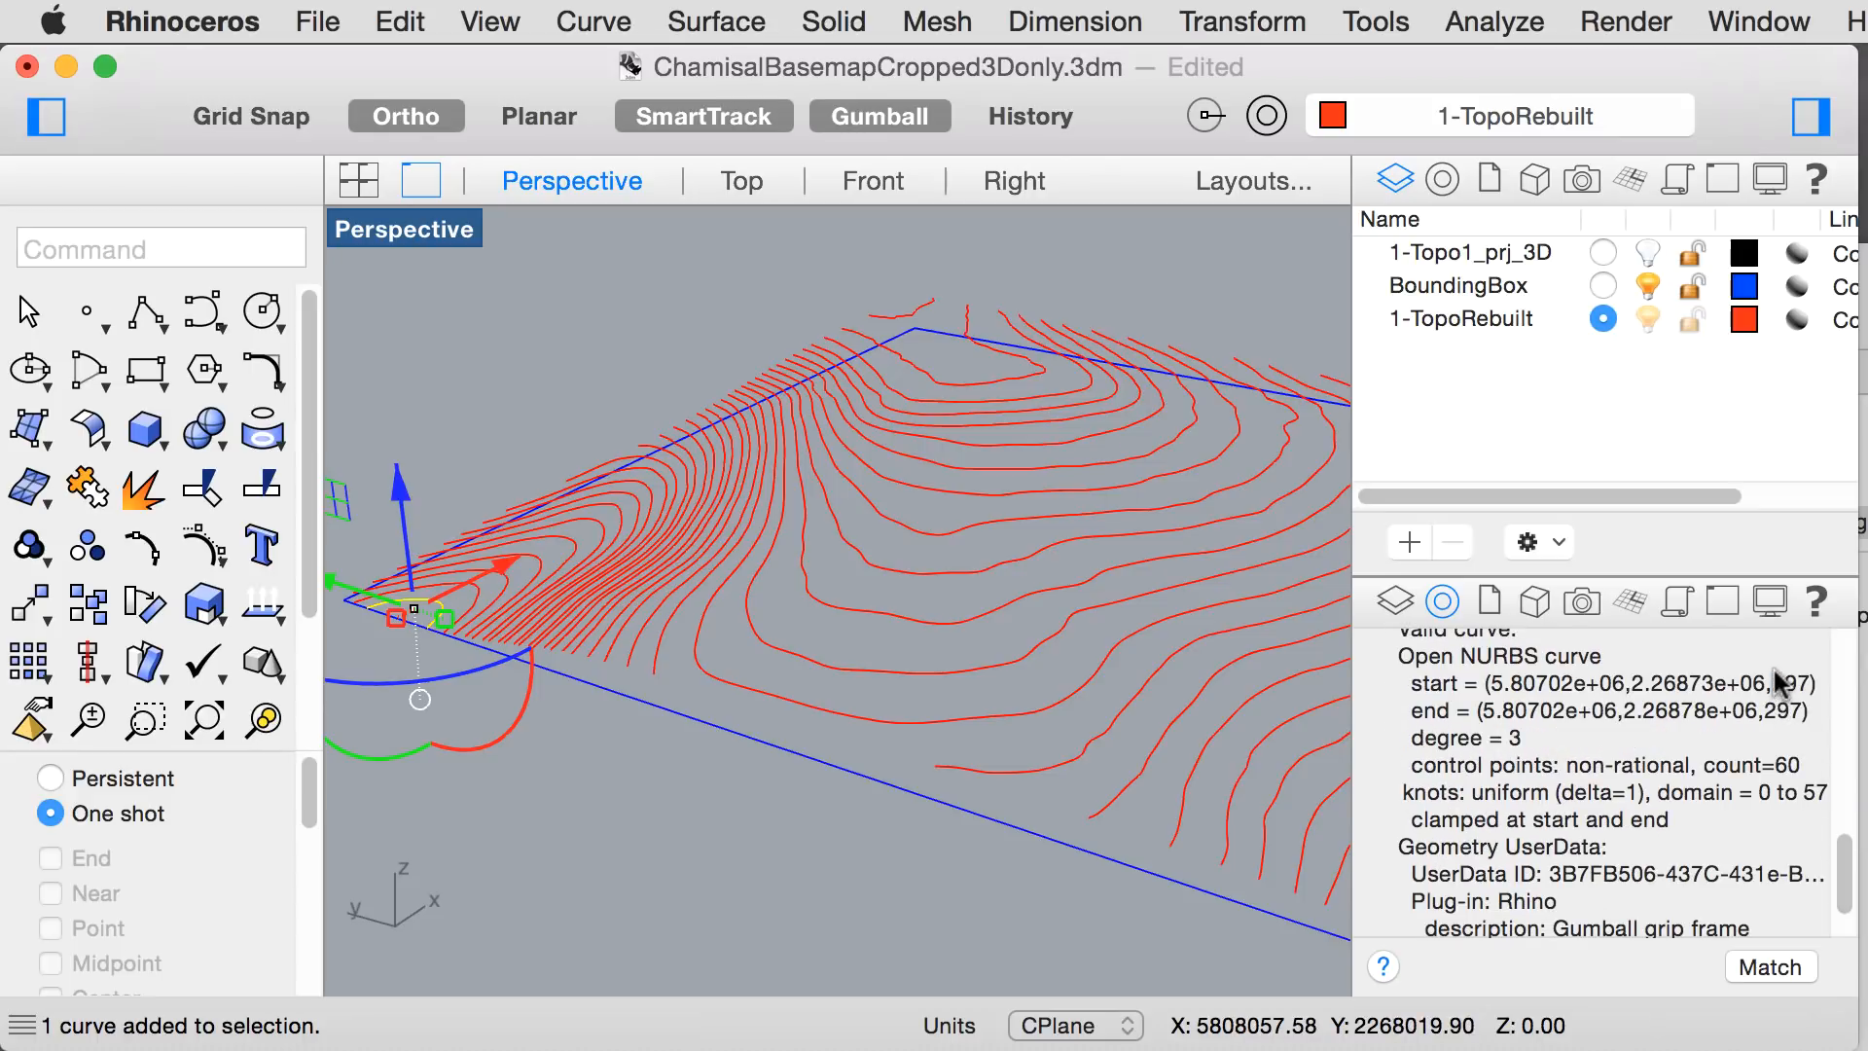
- Check the degree and control point count of the short rebuilt contour at the far corner, and clear the selection
{"action": "left_click", "coordinate": [925, 311]}
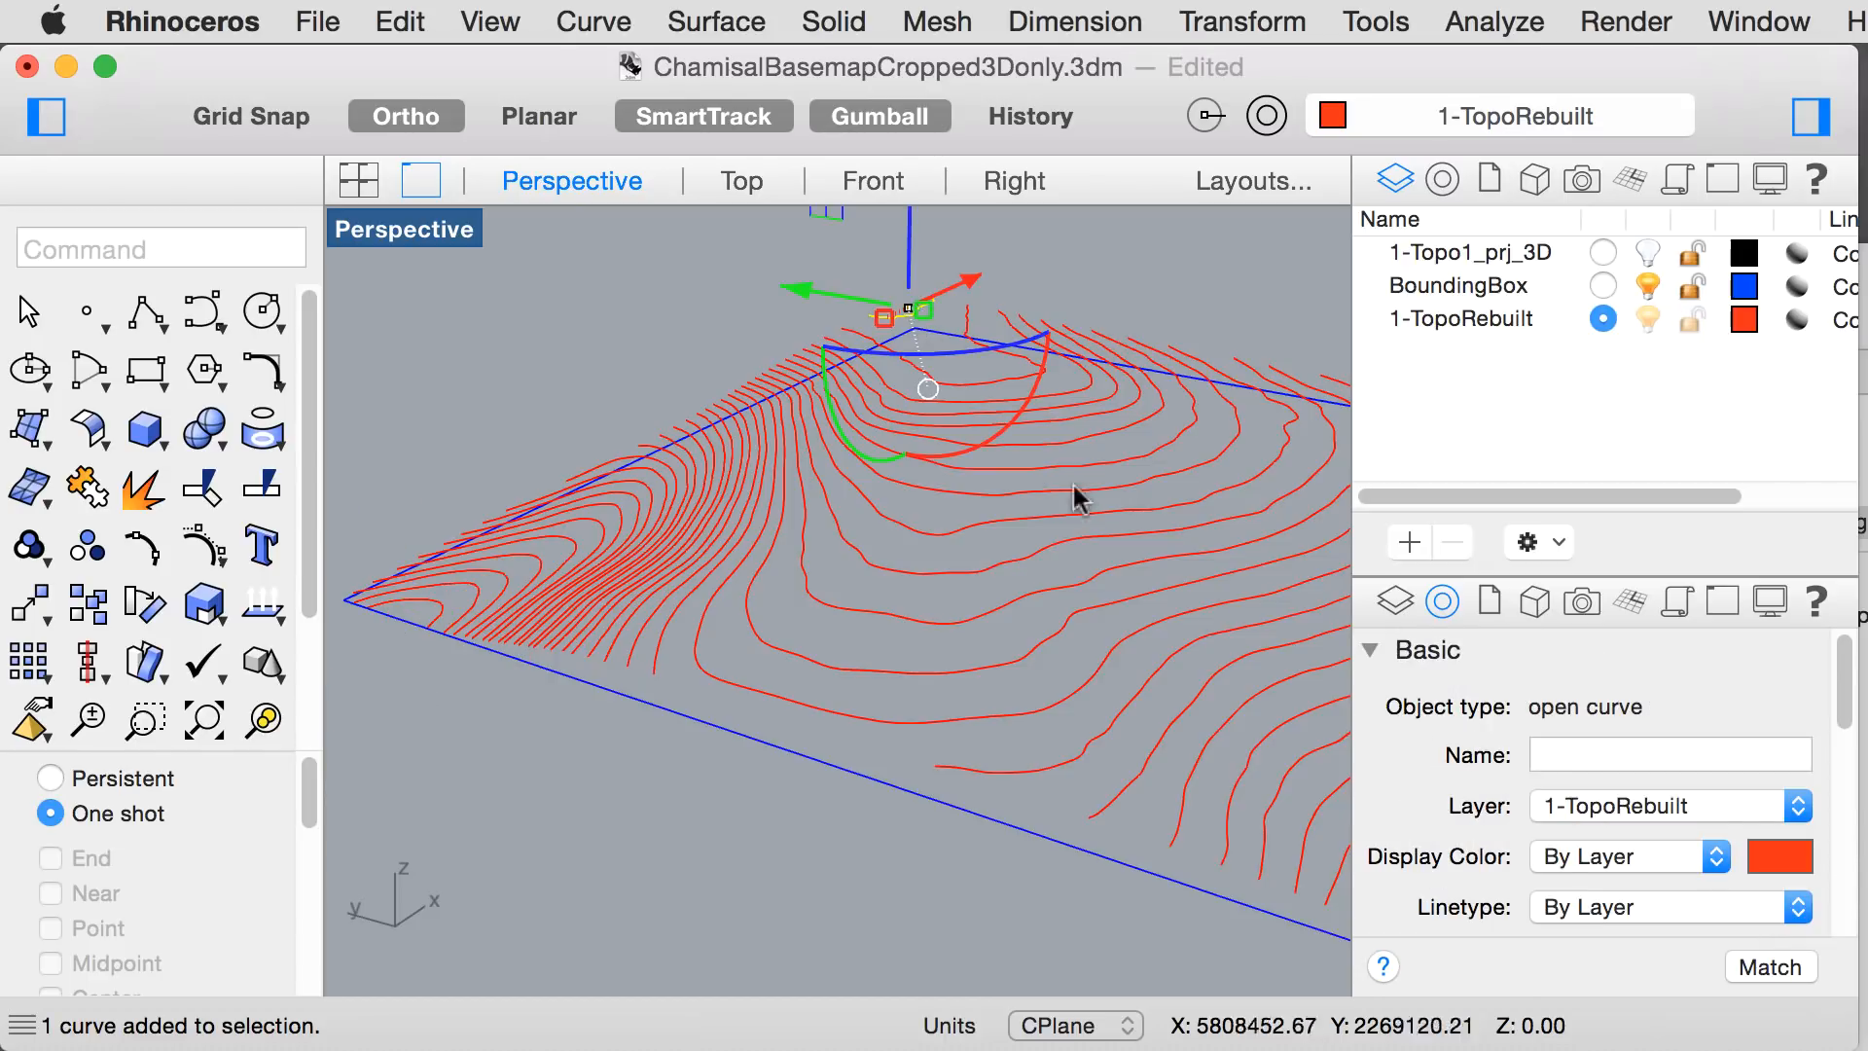
{"action": "scroll", "coordinate": [1654, 847], "scroll_direction": "down", "scroll_amount": 10}
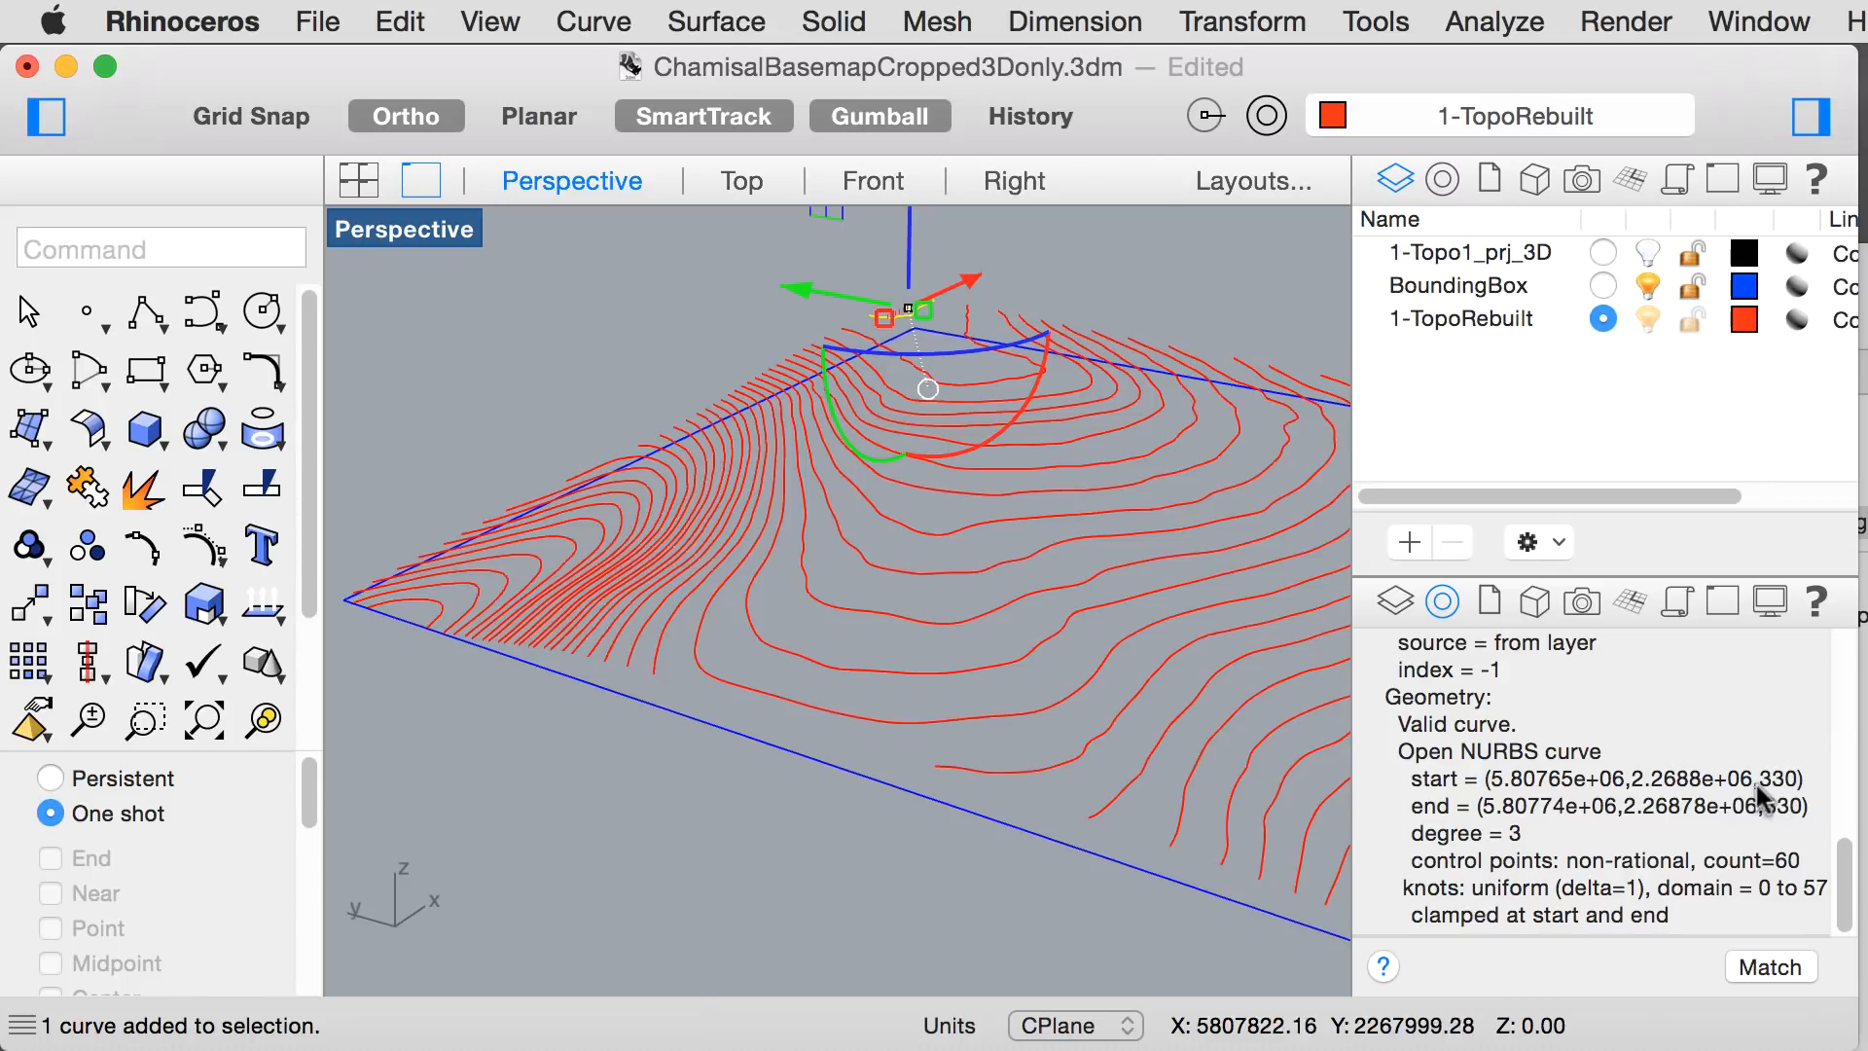
{"action": "left_click", "coordinate": [731, 856]}
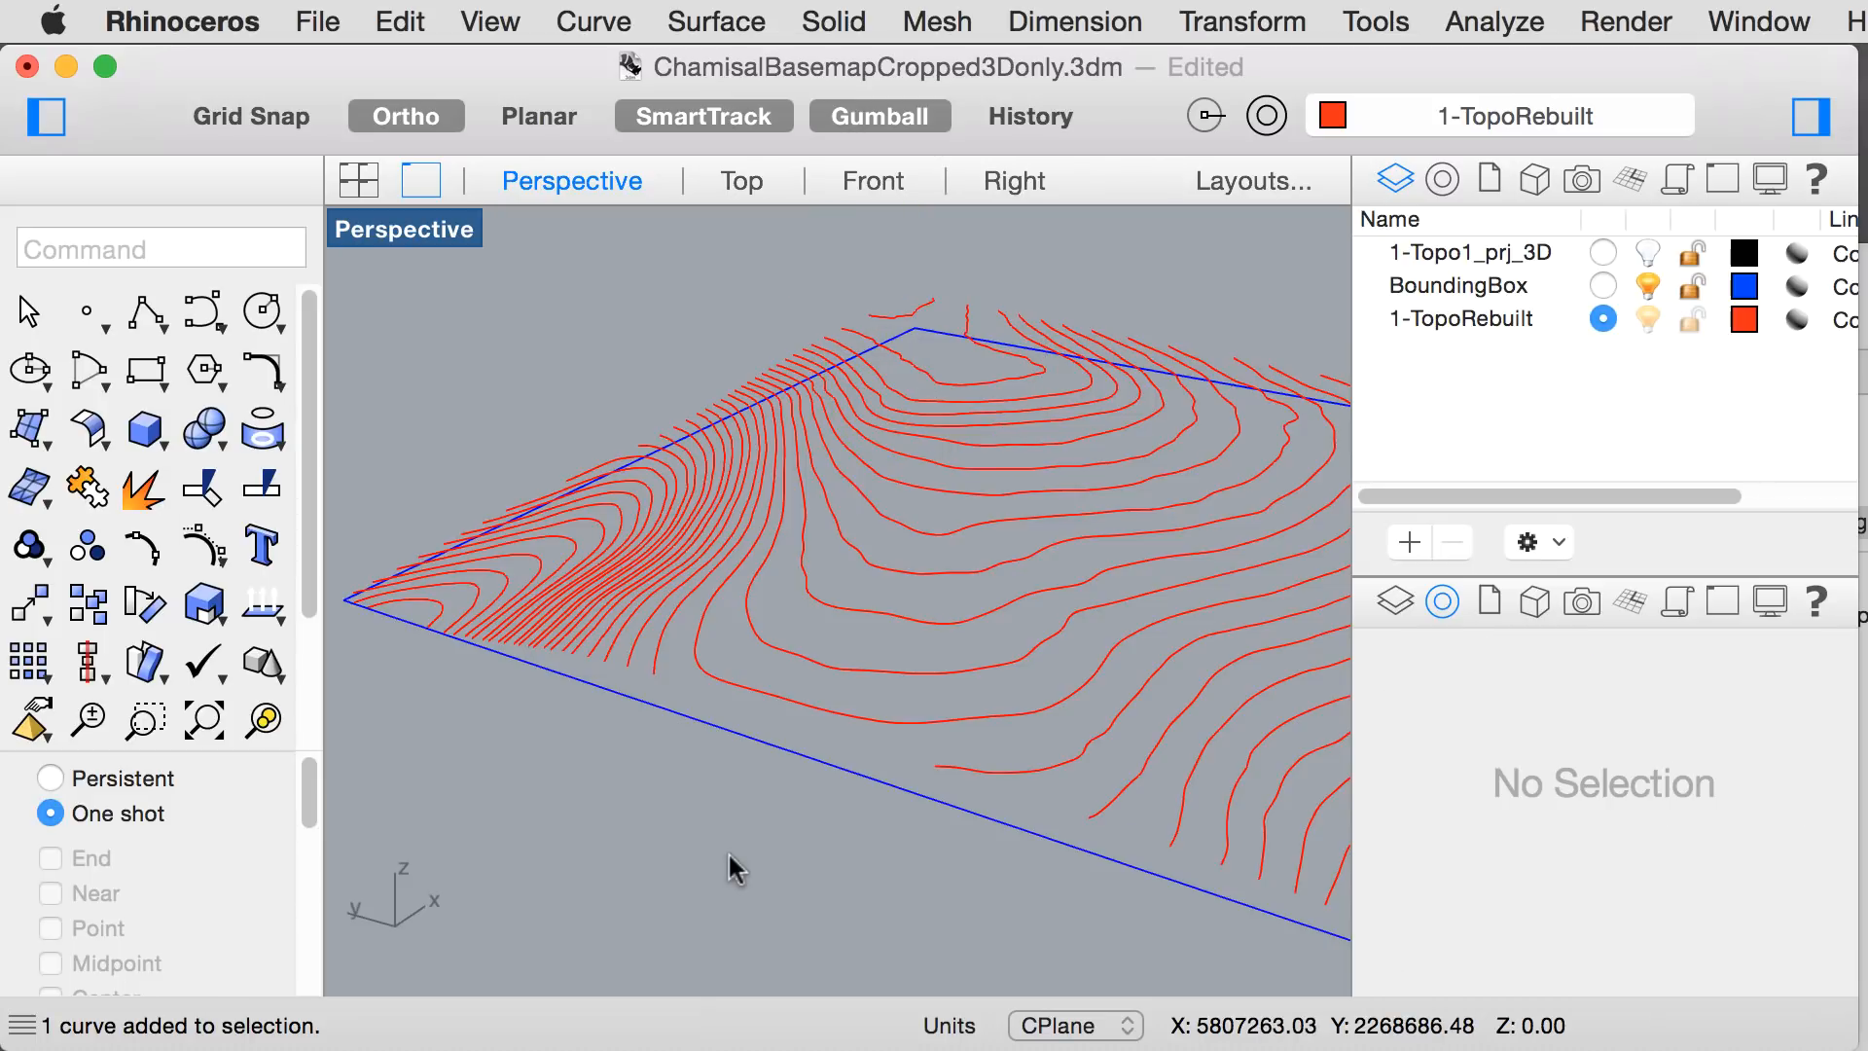
- Extrude the bounding box rectangle 33 upward with ExtrudeCrv to form walls around the contours
{"action": "type", "text": "extr"}
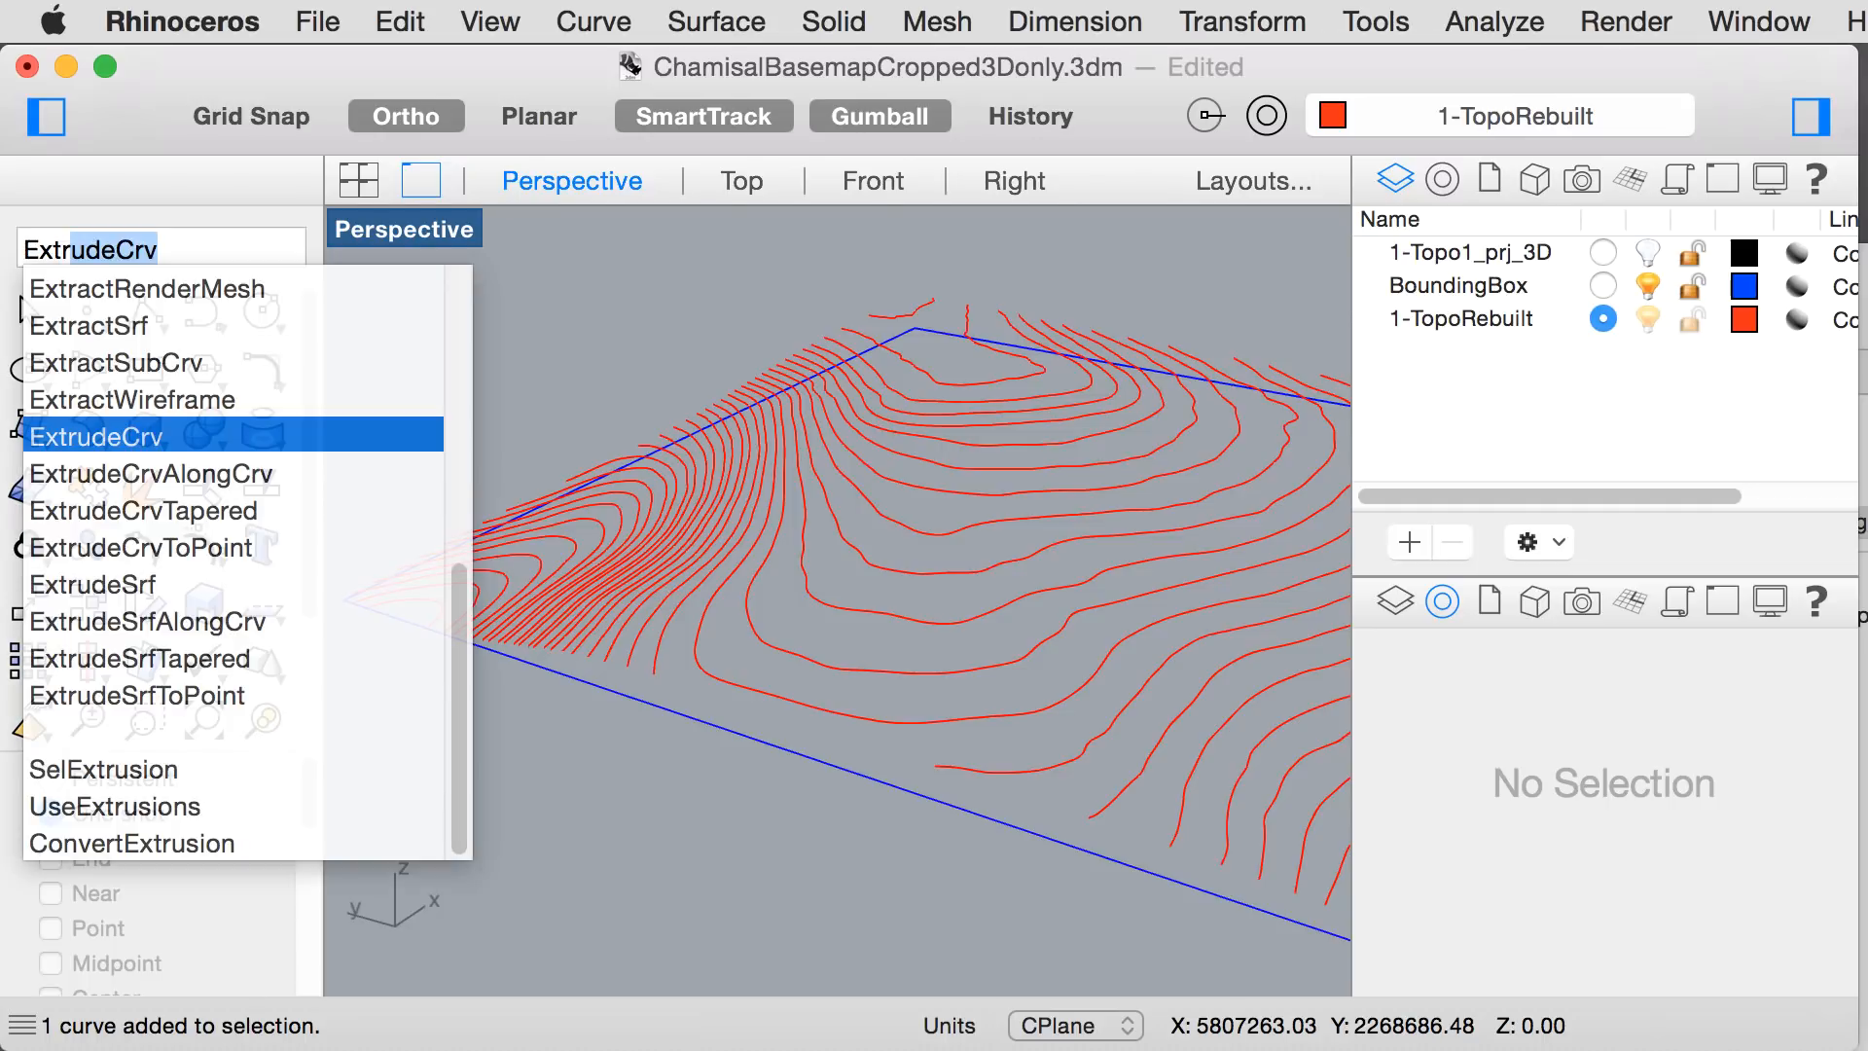
{"action": "key", "text": "Return"}
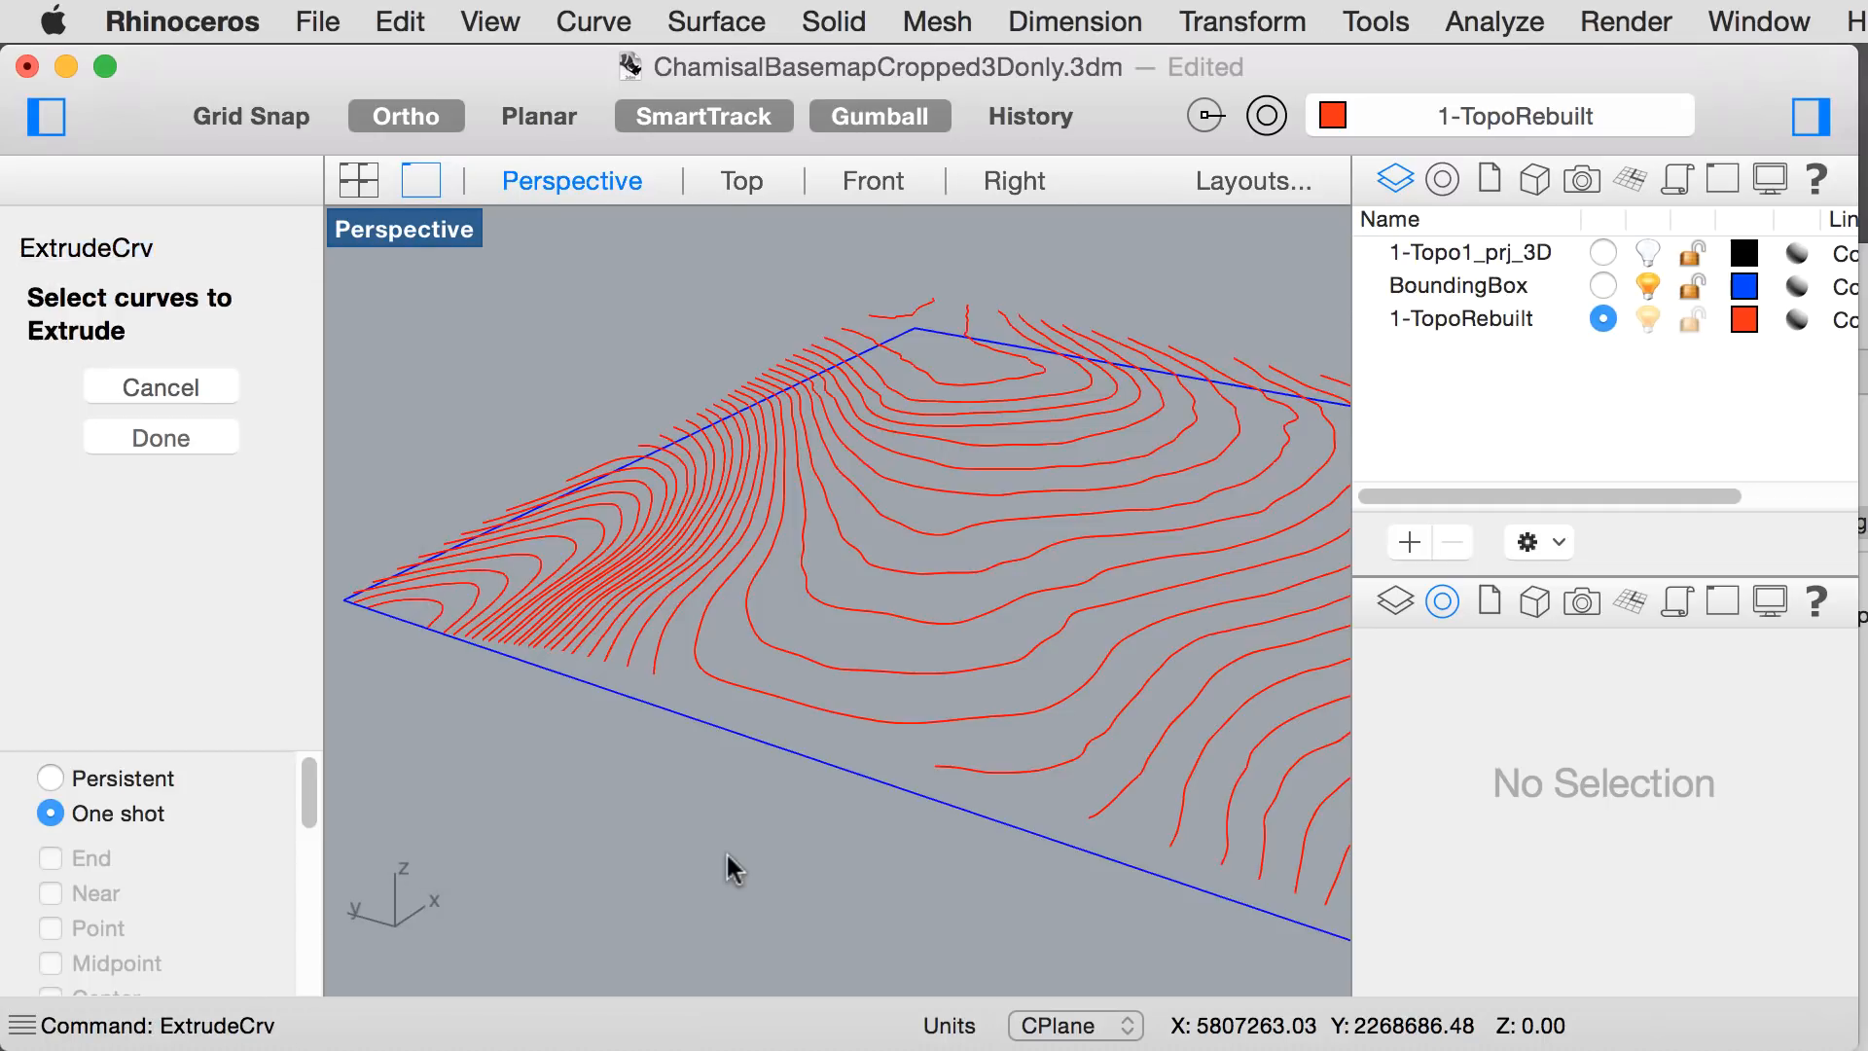
{"action": "left_click", "coordinate": [712, 725]}
{"action": "key", "text": "Return"}
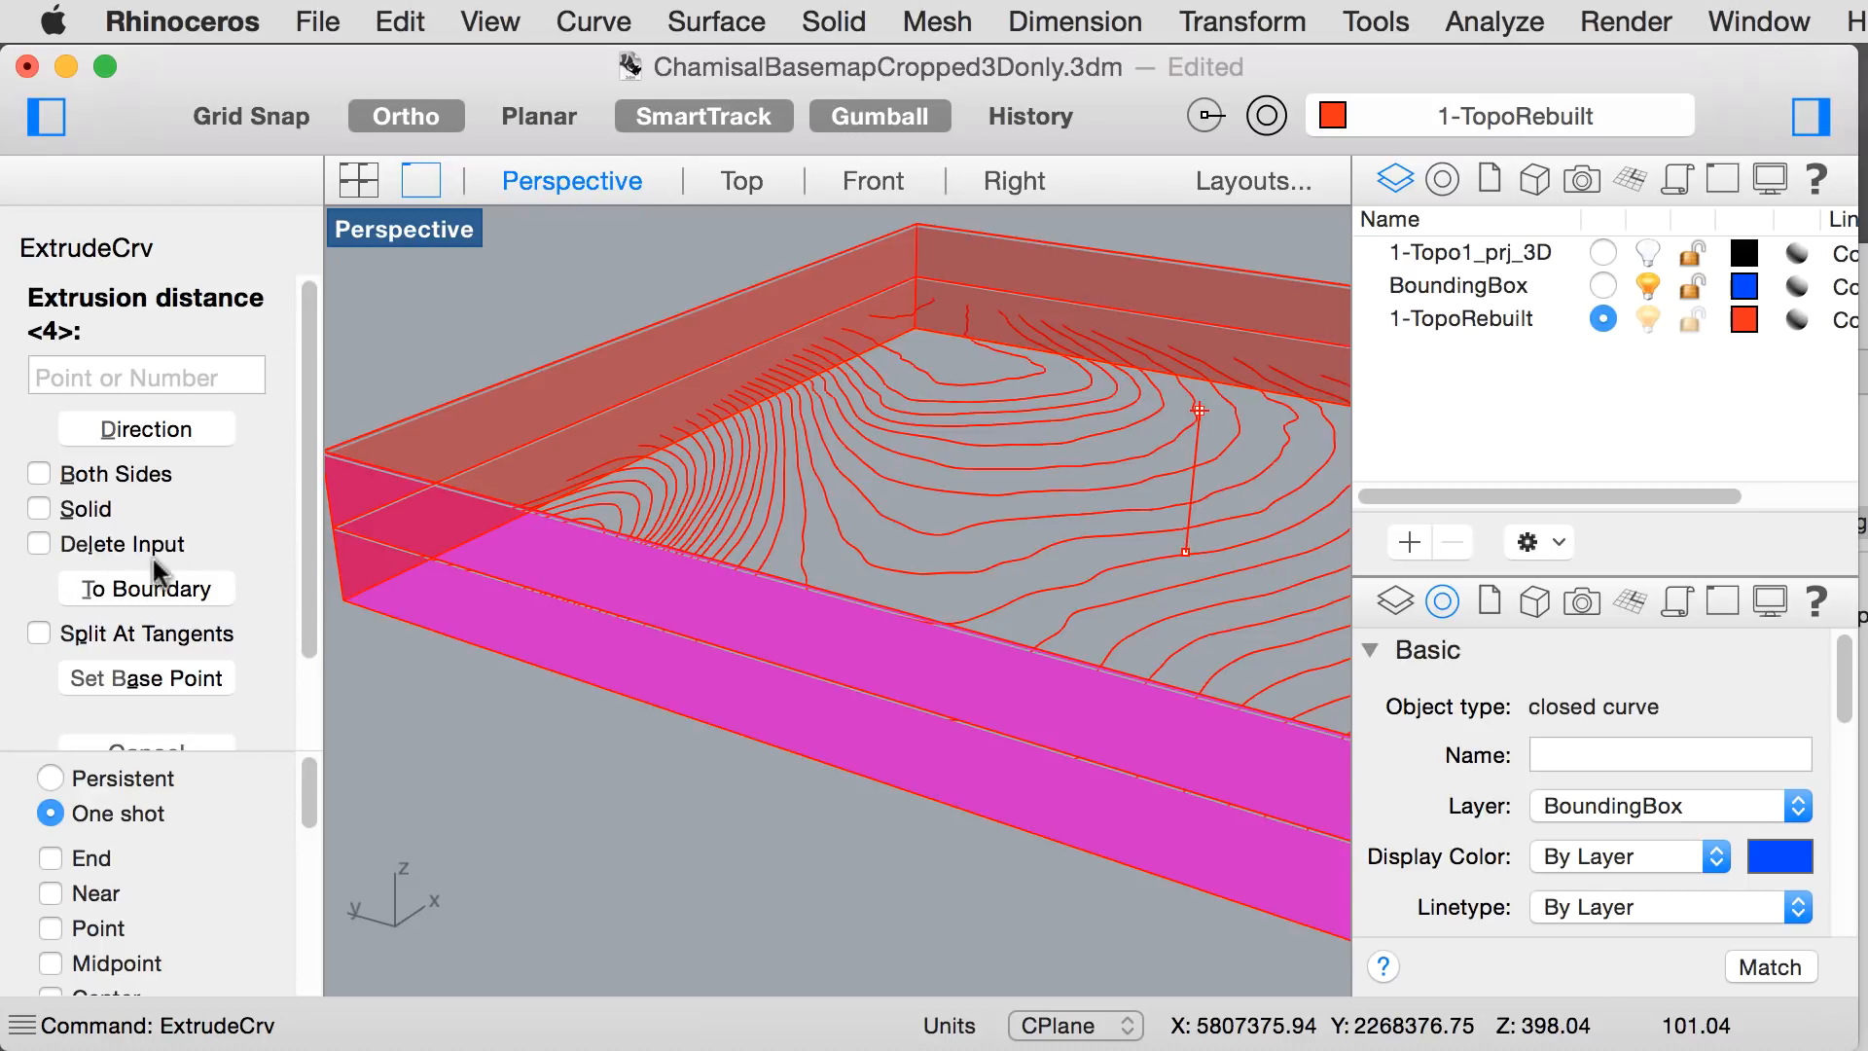
{"action": "left_click", "coordinate": [180, 378]}
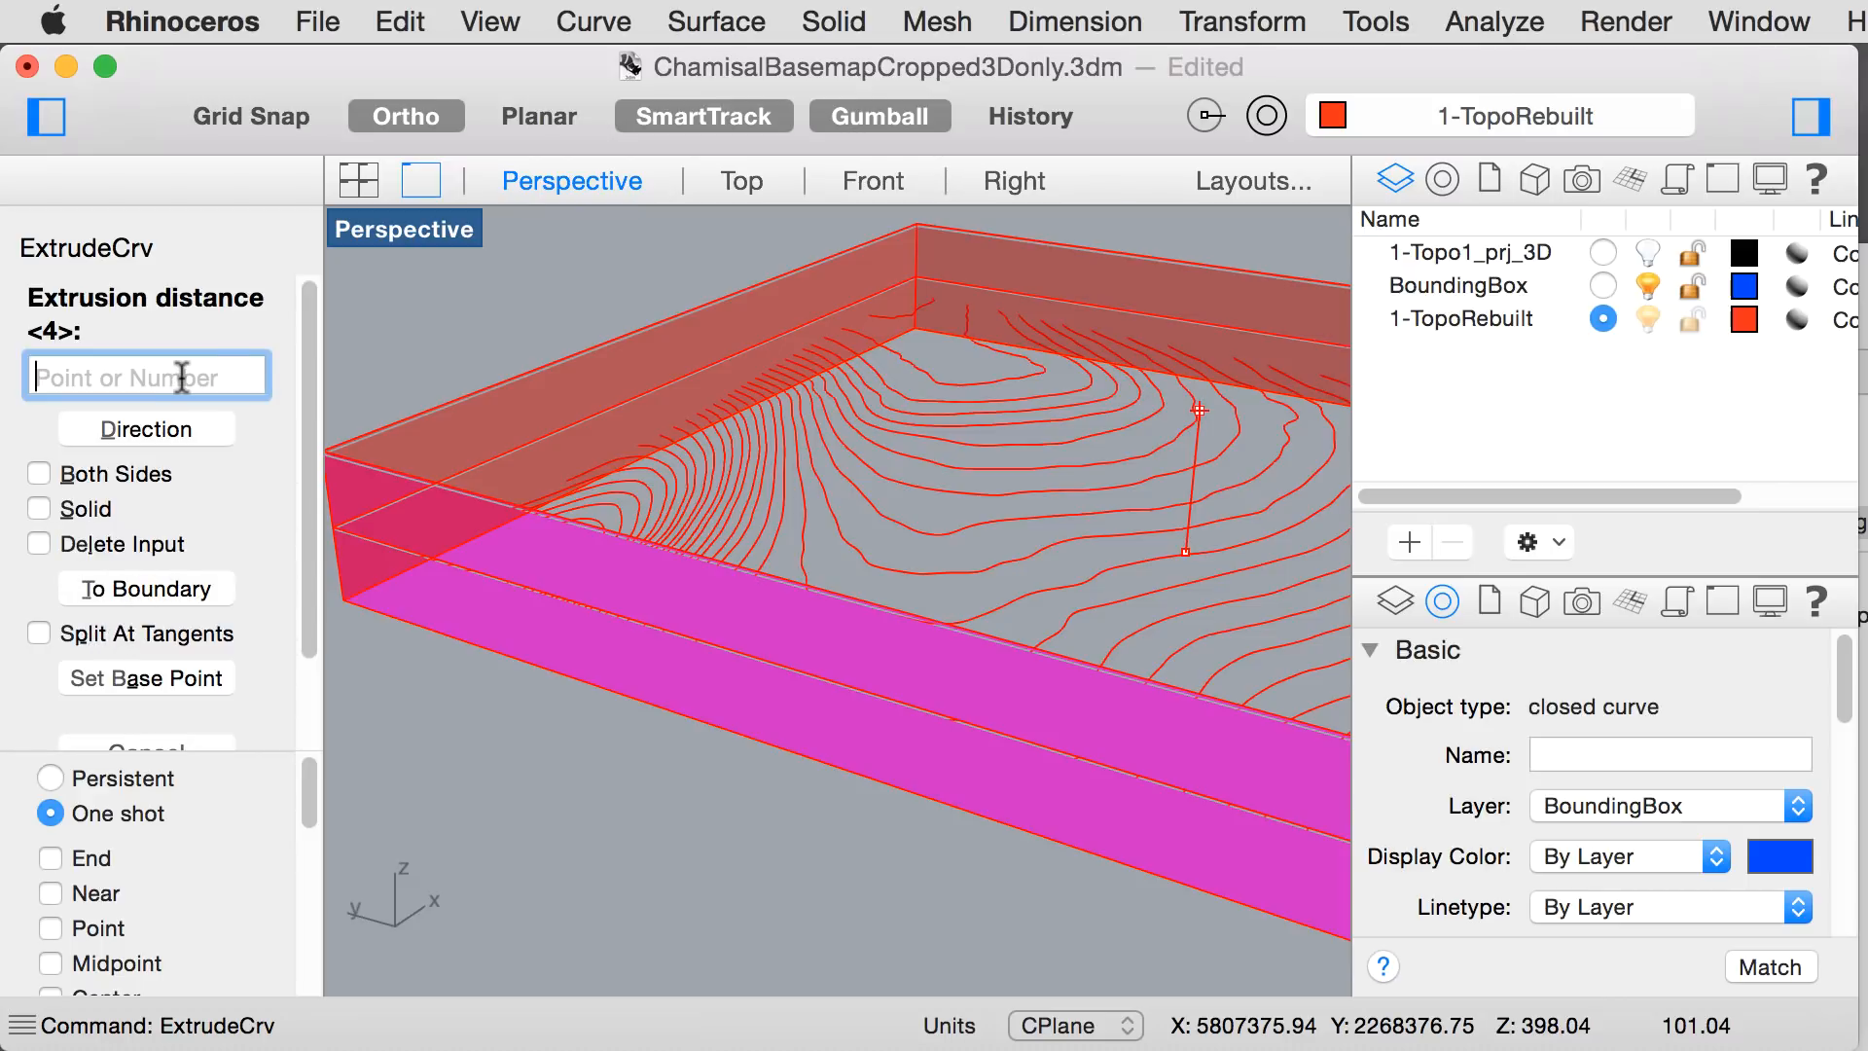
{"action": "type", "text": "33"}
{"action": "key", "text": "Return"}
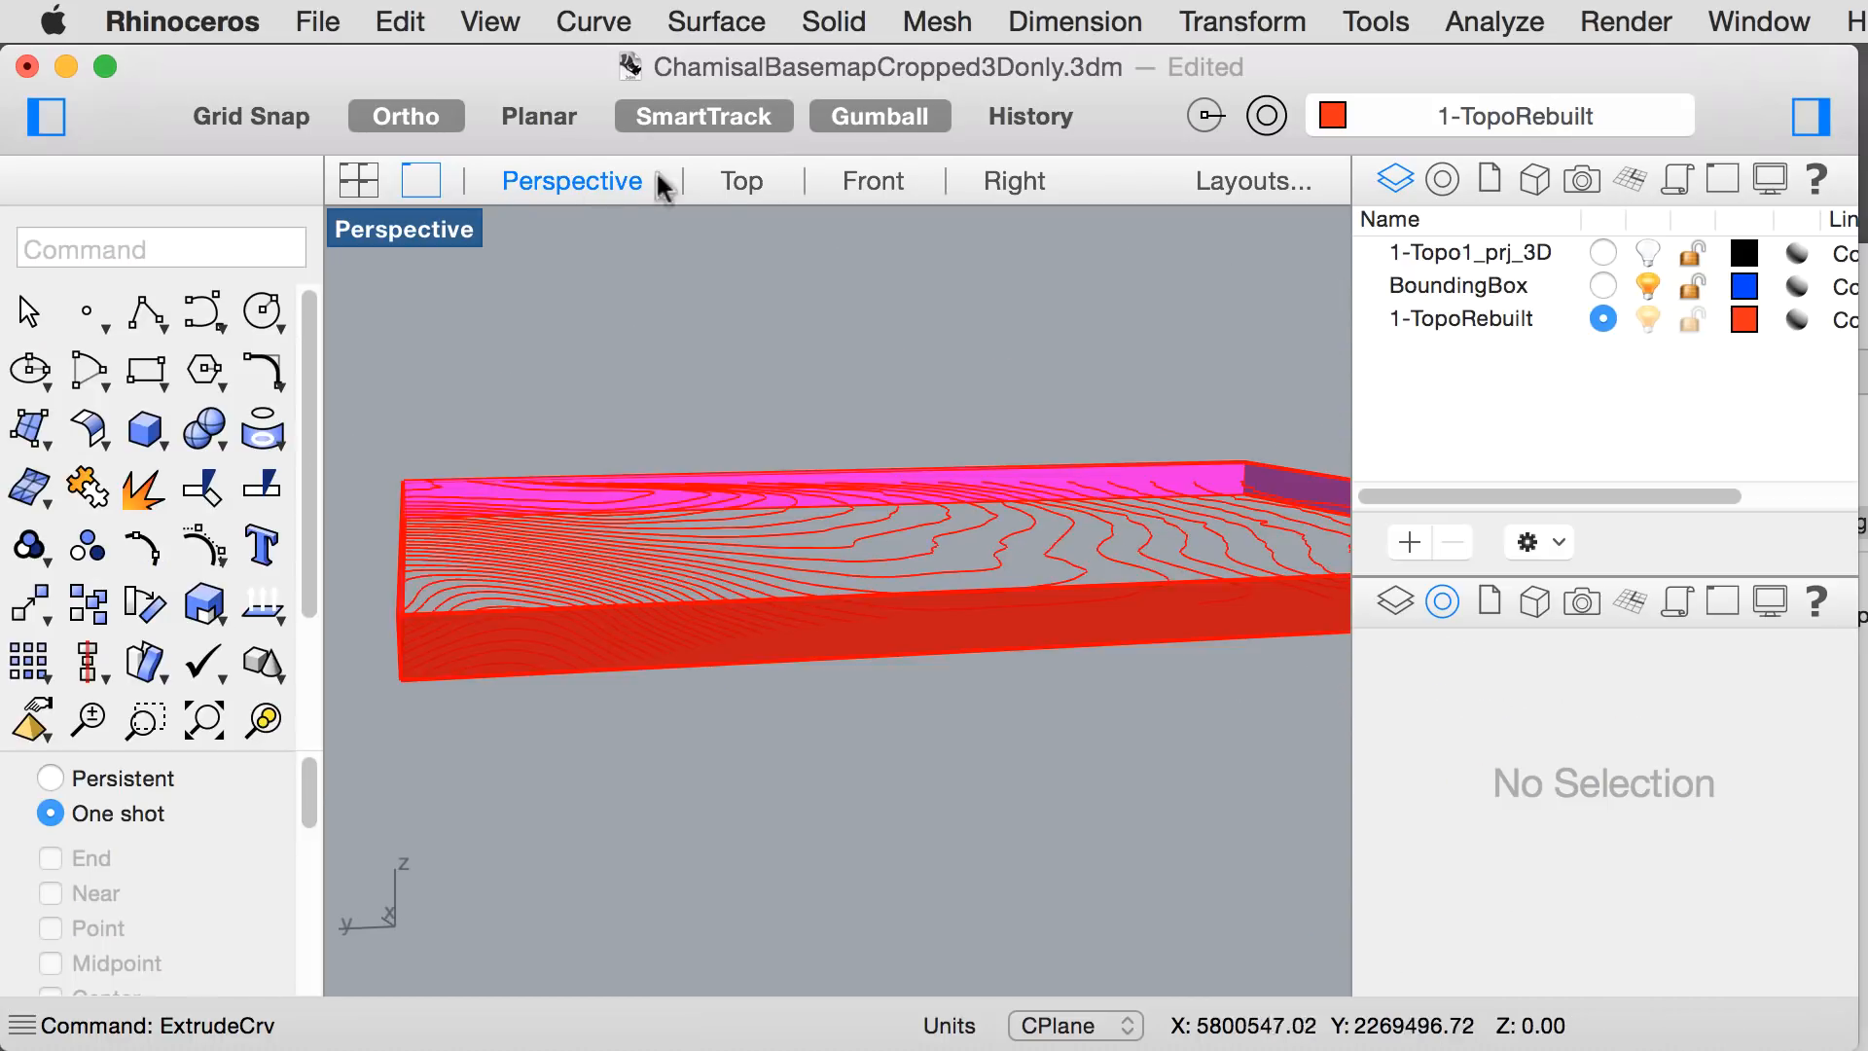
- Check from the Right view that the extruded walls enclose the contours at both ends, and return to the Perspective view
{"action": "left_click", "coordinate": [1033, 175]}
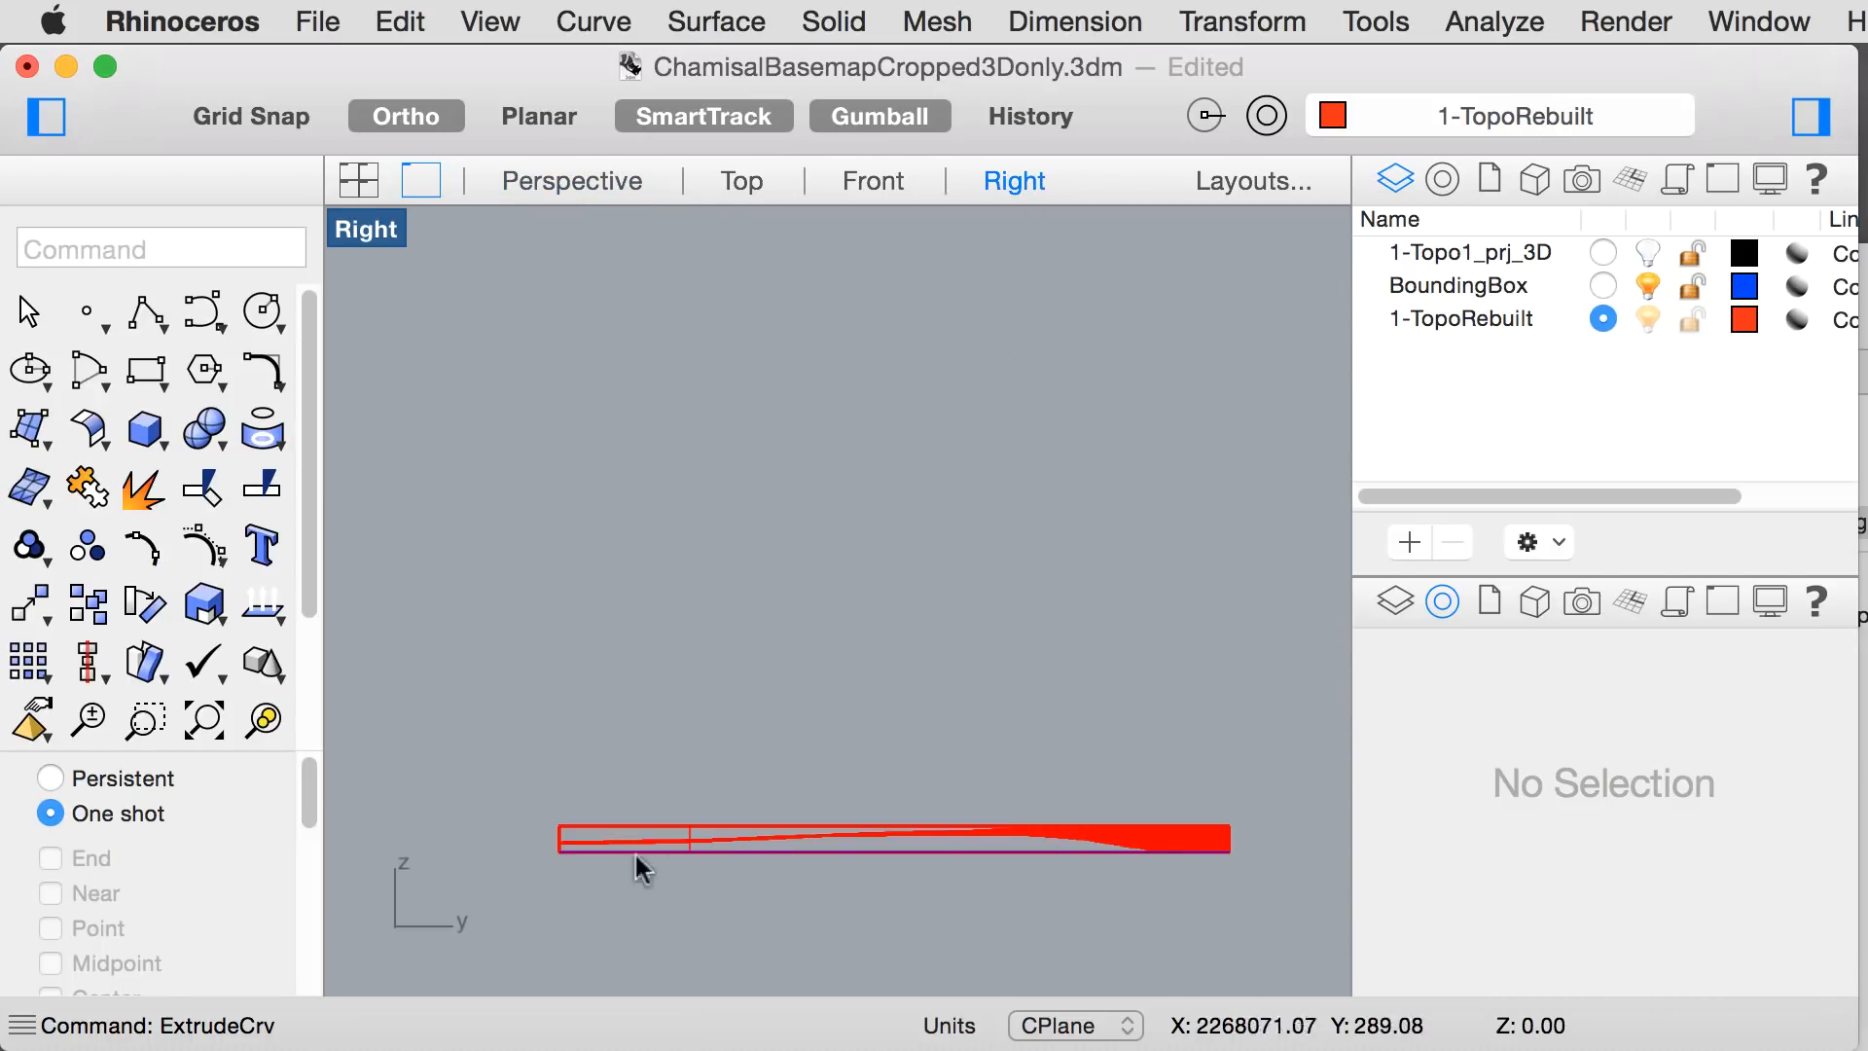
{"action": "scroll", "coordinate": [539, 858], "scroll_direction": "up", "scroll_amount": 5}
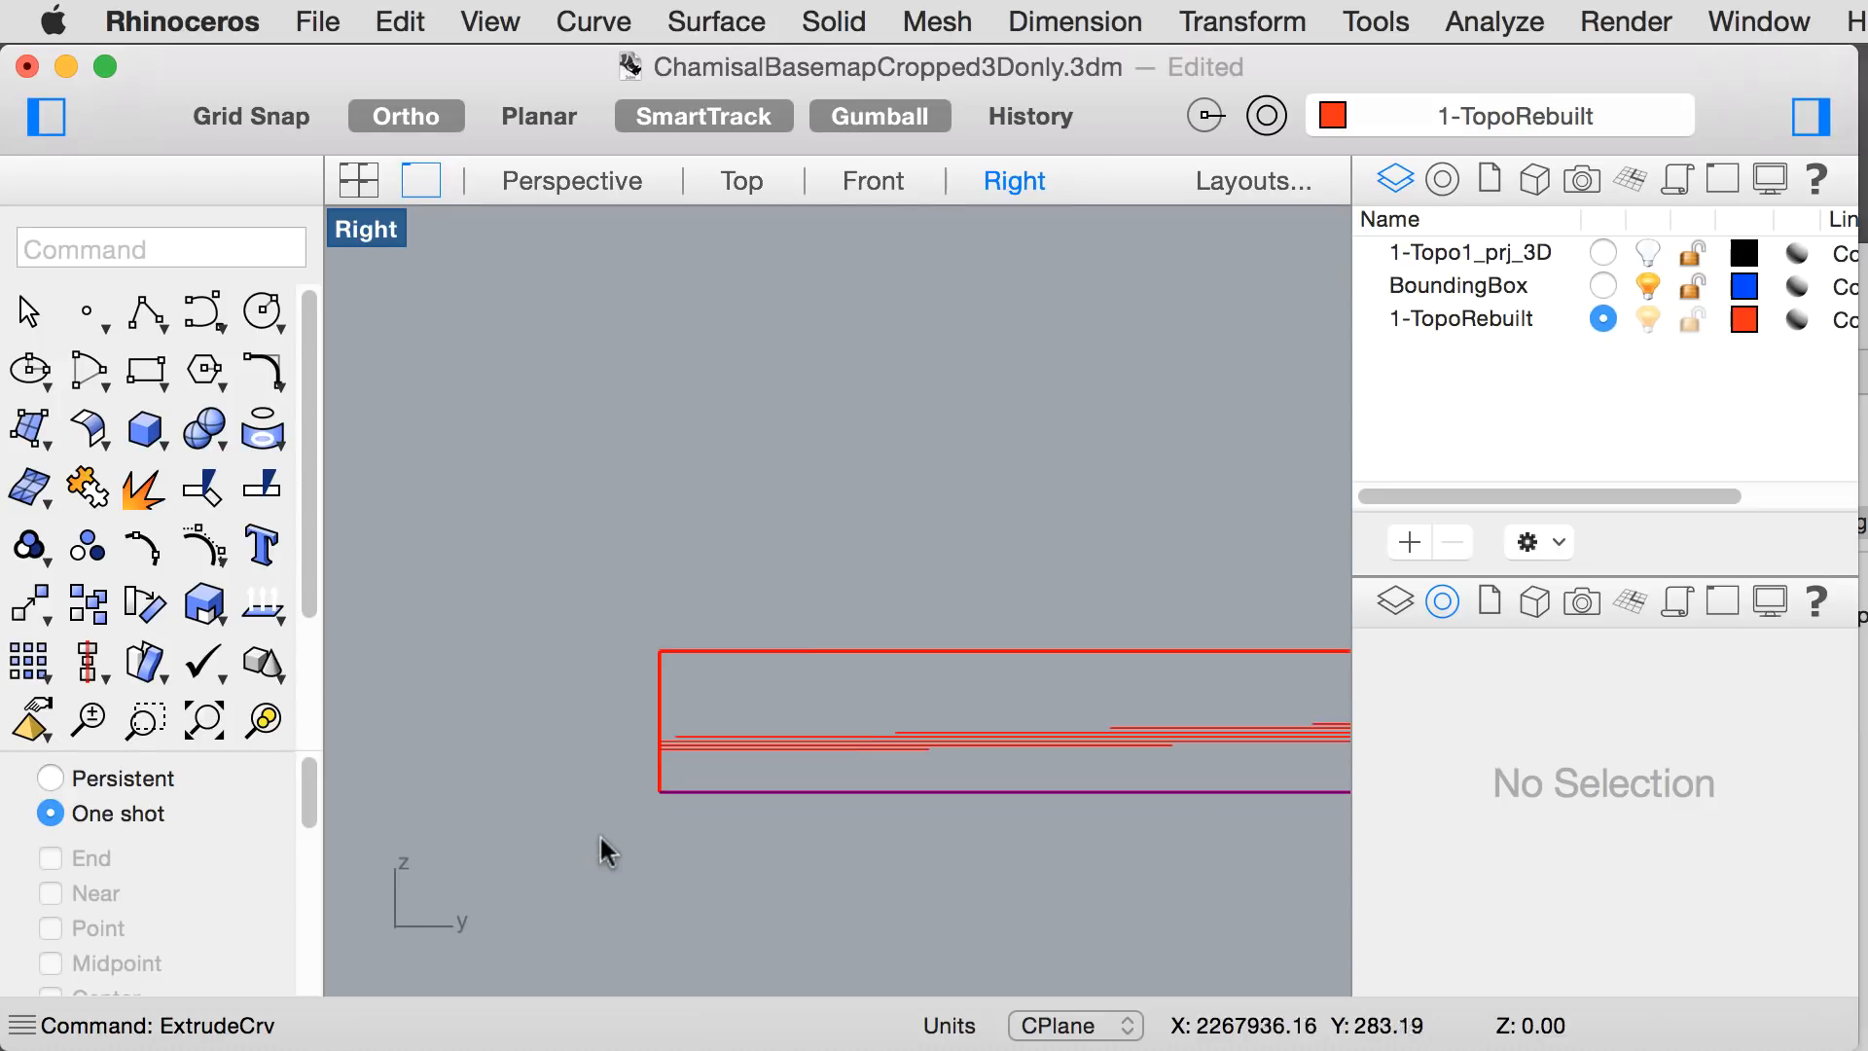
{"action": "left_click", "coordinate": [657, 768]}
{"action": "scroll", "coordinate": [658, 802], "scroll_direction": "down", "scroll_amount": 8}
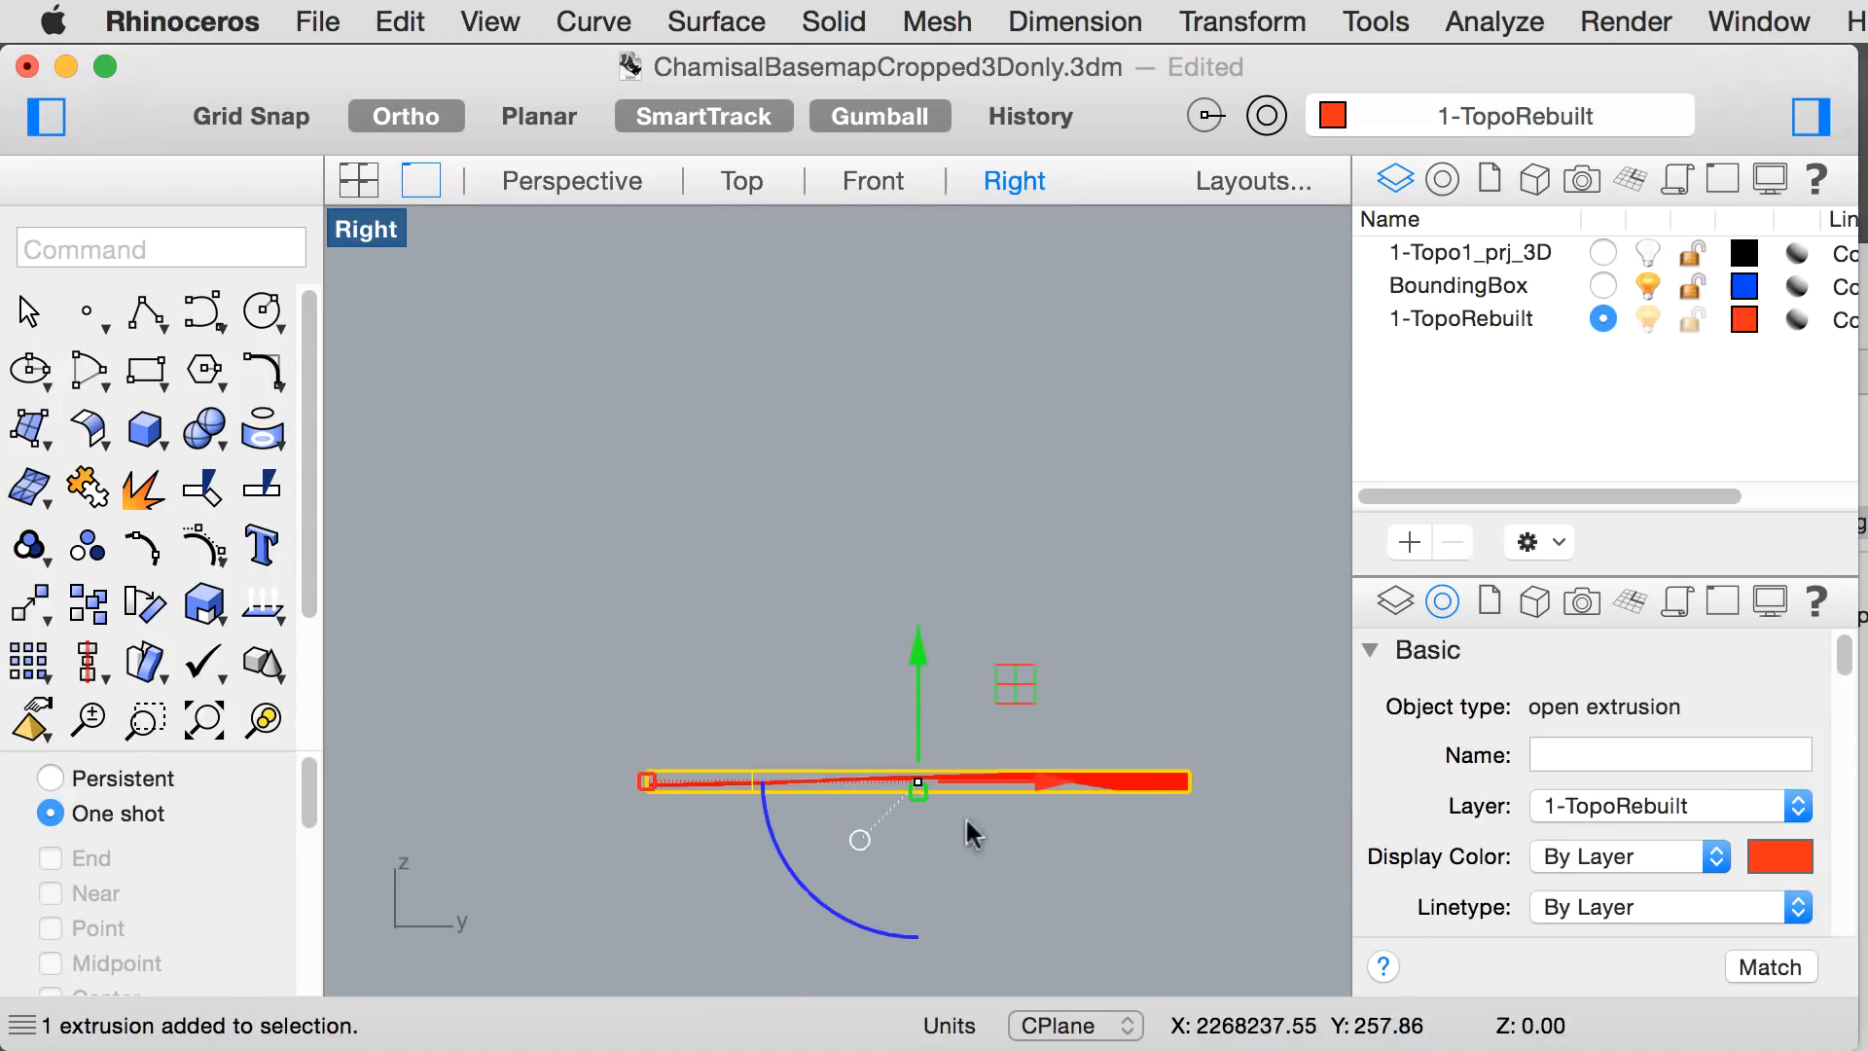
{"action": "scroll", "coordinate": [1189, 786], "scroll_direction": "up", "scroll_amount": 5}
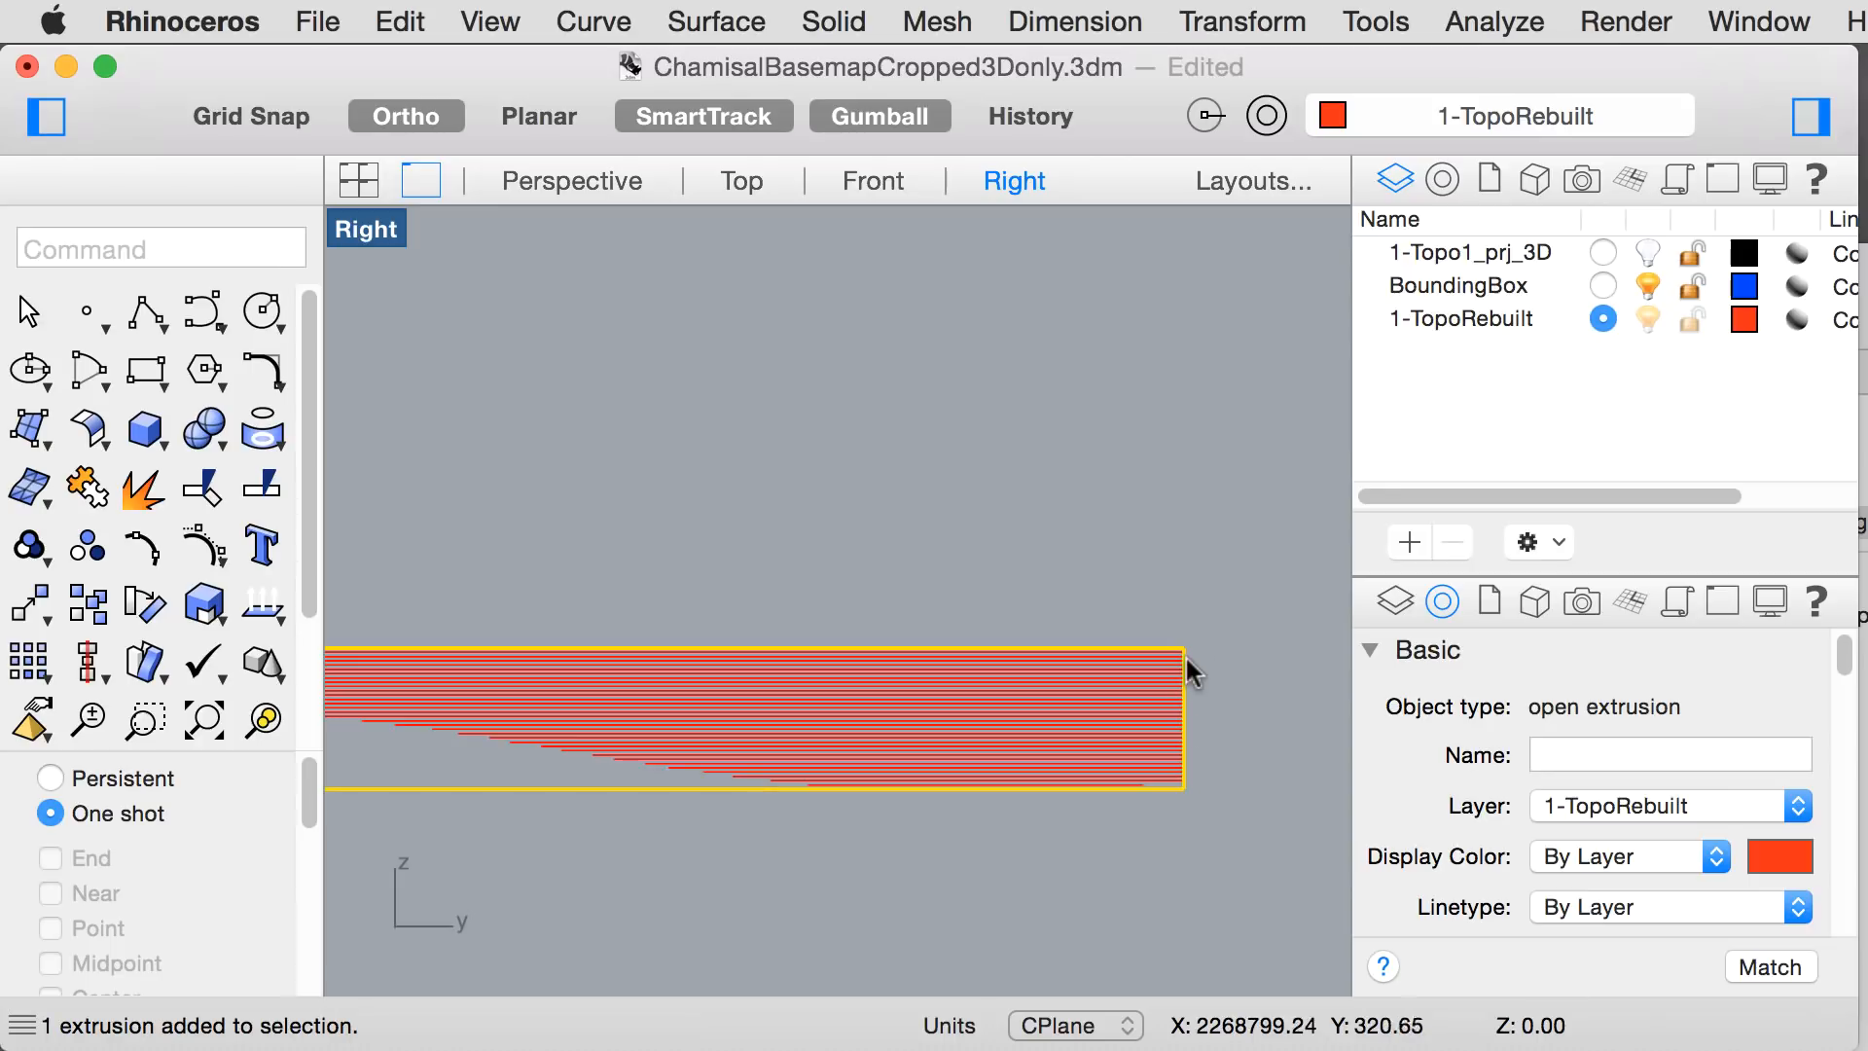
{"action": "scroll", "coordinate": [1184, 655], "scroll_direction": "up", "scroll_amount": 5}
{"action": "scroll", "coordinate": [1198, 688], "scroll_direction": "down", "scroll_amount": 5}
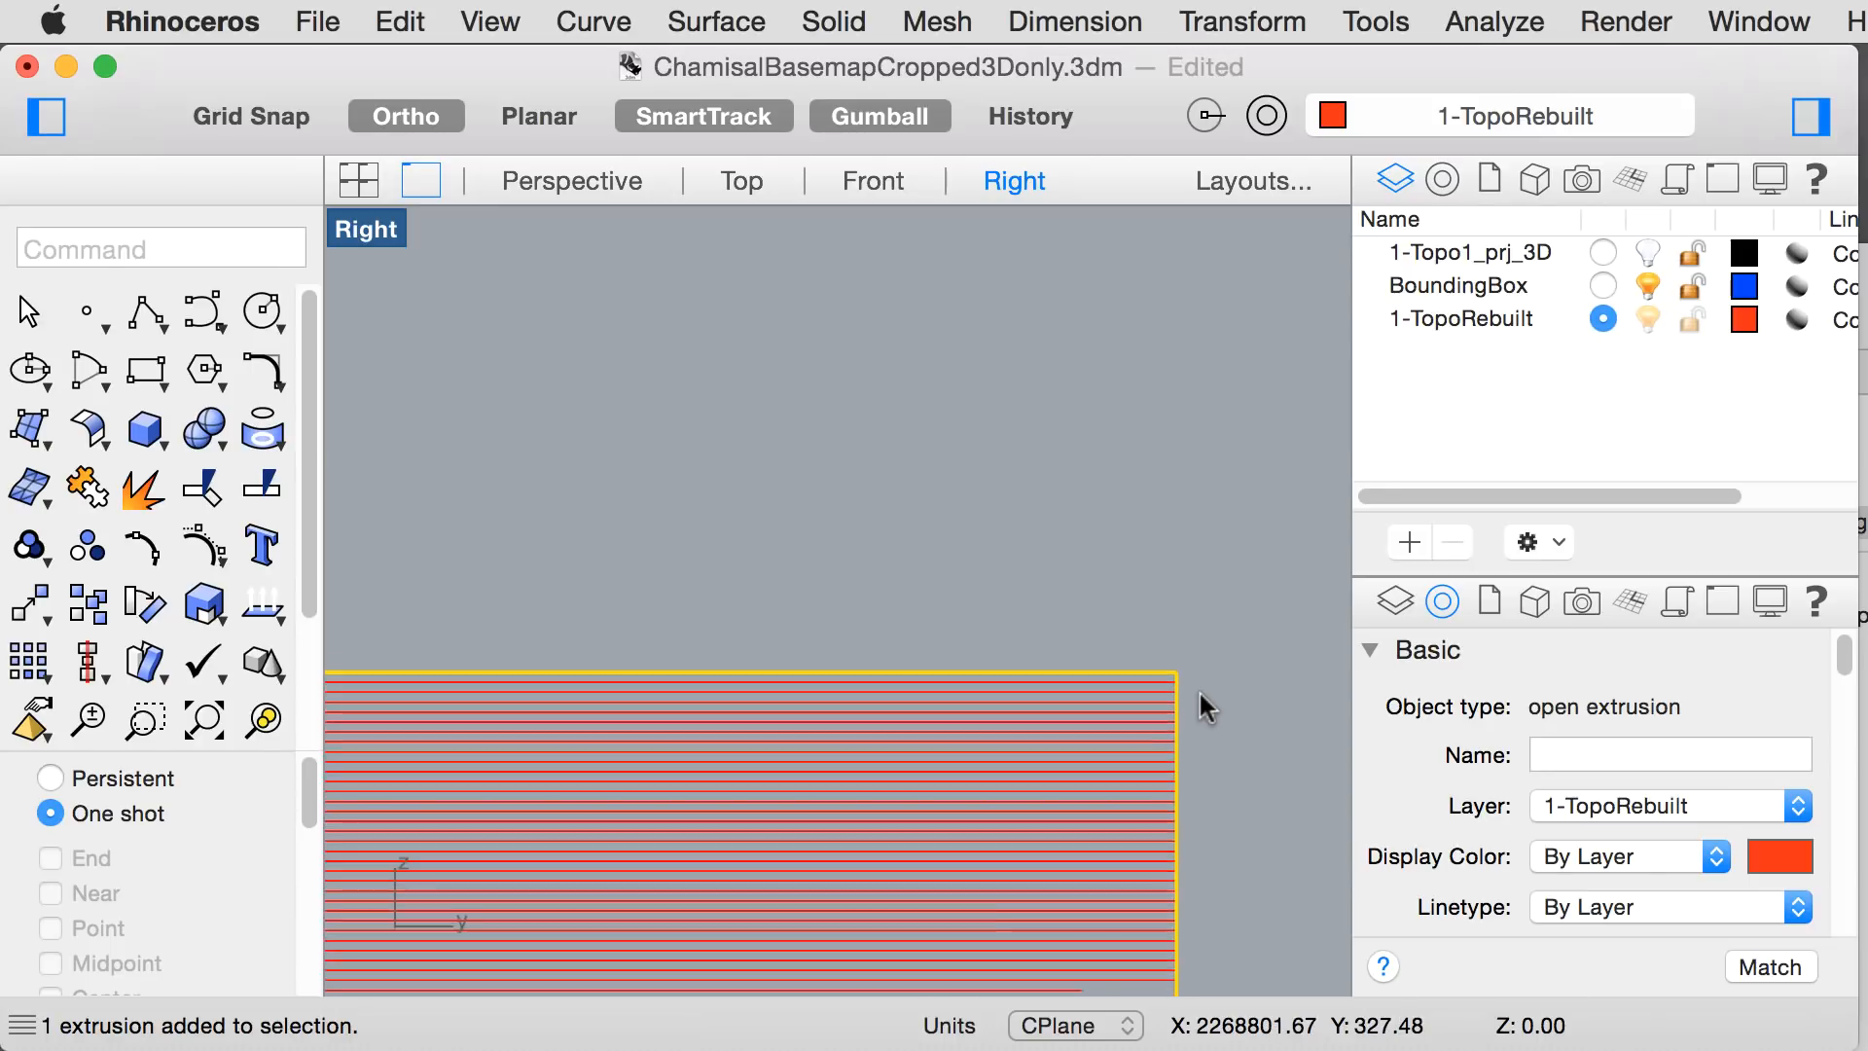
{"action": "double_click", "coordinate": [368, 231]}
{"action": "double_click", "coordinate": [936, 233]}
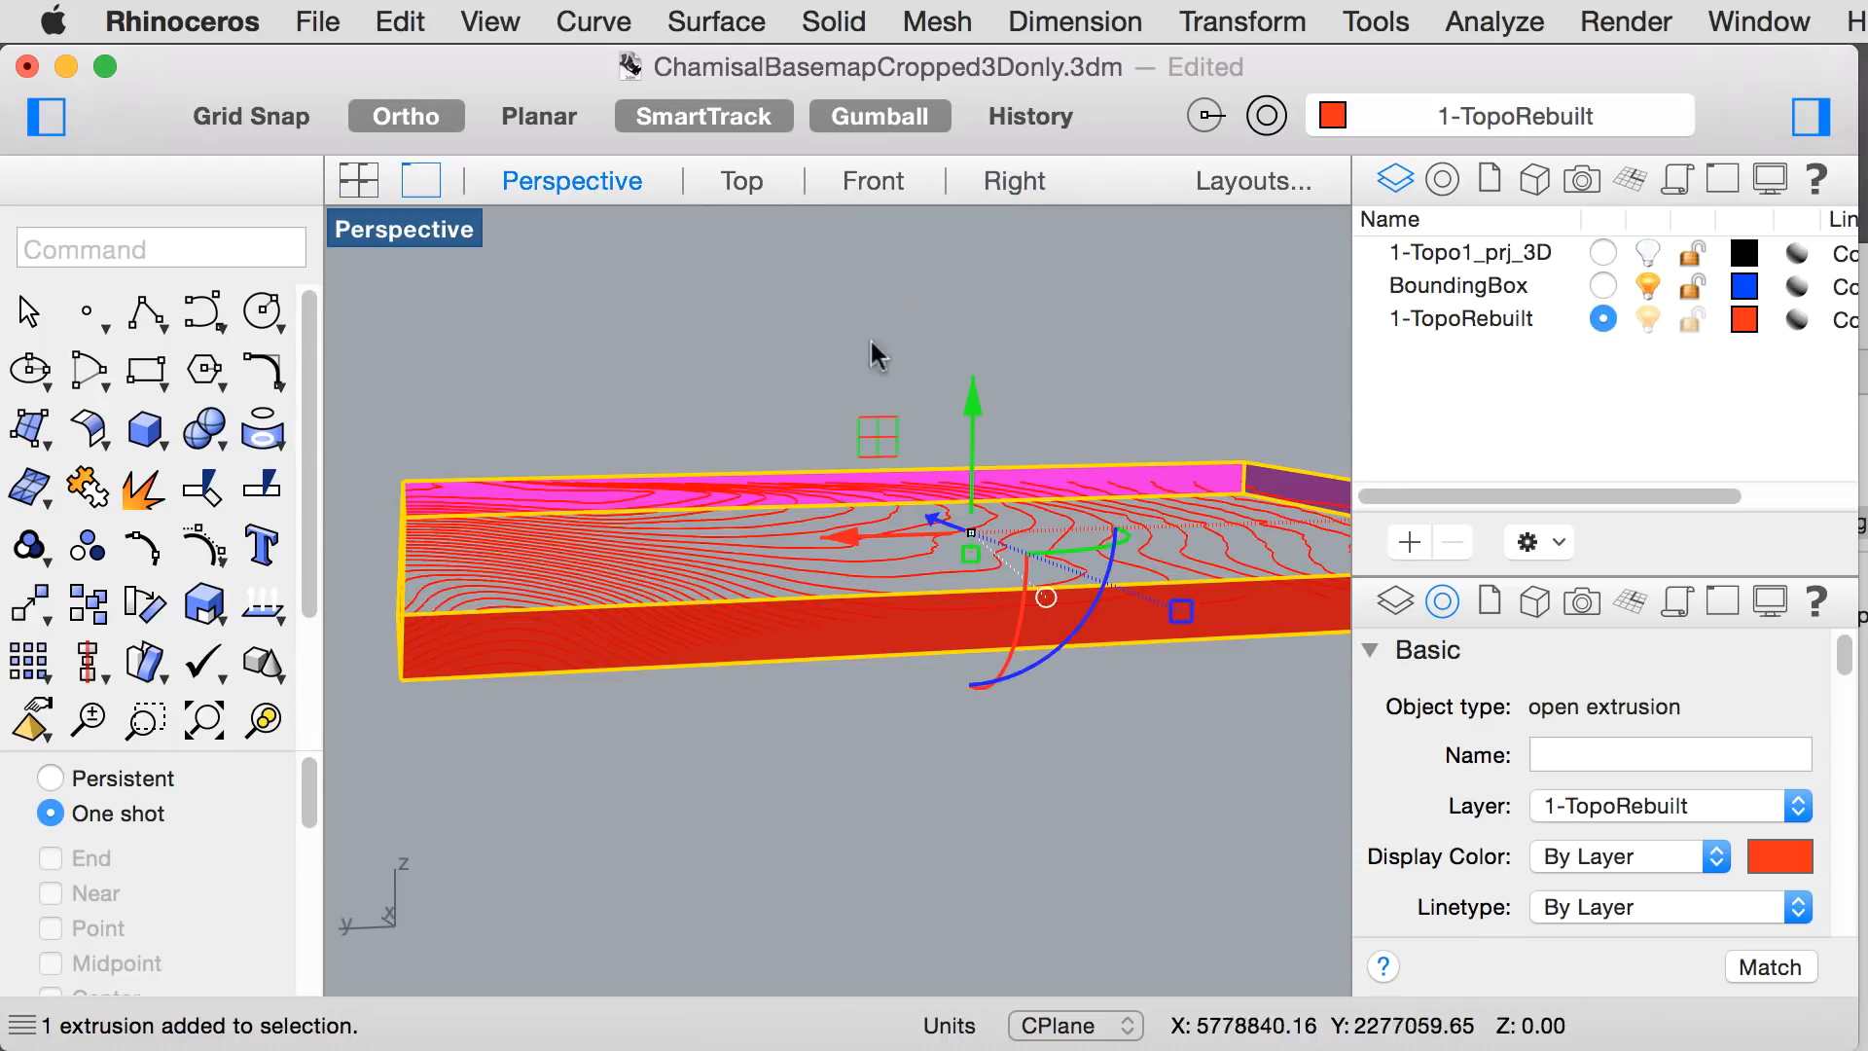
- Move the extruded walls to the BoundingBox layer
{"action": "left_click", "coordinate": [662, 751]}
{"action": "right_click_drag", "start_coordinate": [604, 776], "coordinate": [463, 525]}
{"action": "left_click", "coordinate": [463, 525]}
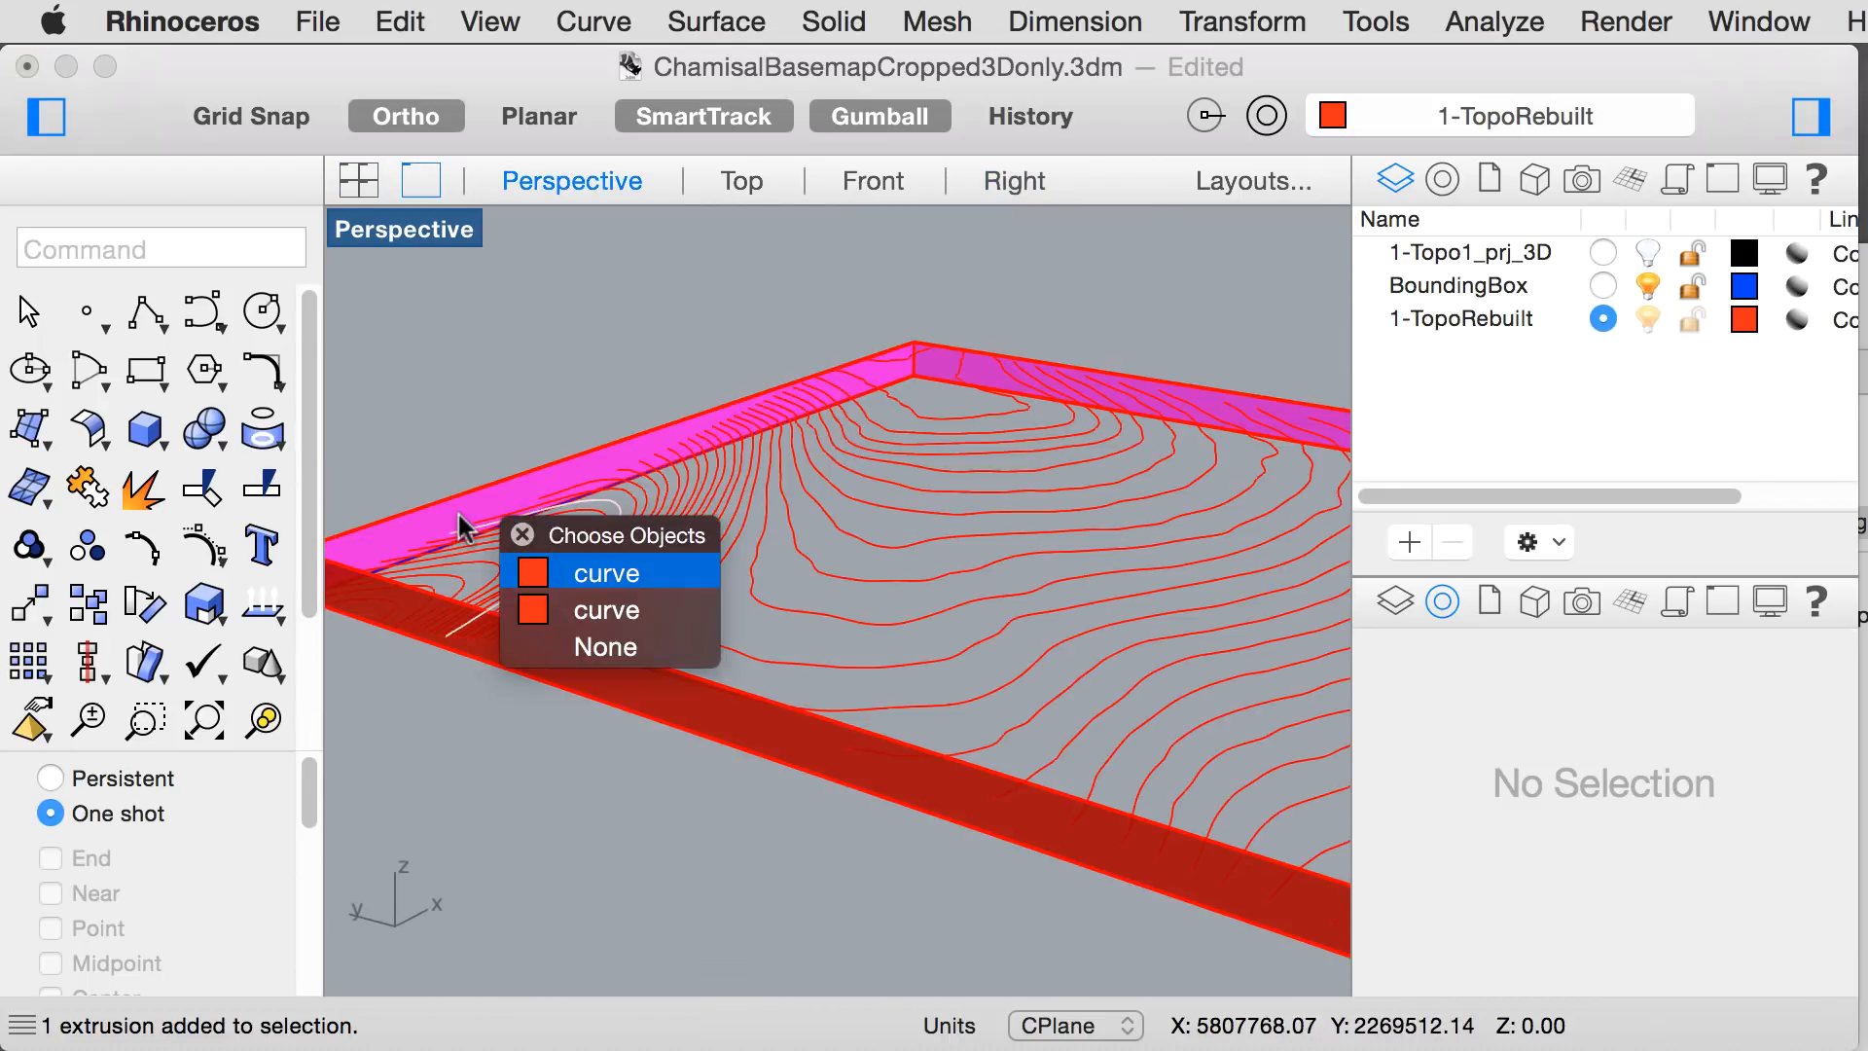
{"action": "left_click", "coordinate": [413, 683]}
{"action": "left_click", "coordinate": [370, 528]}
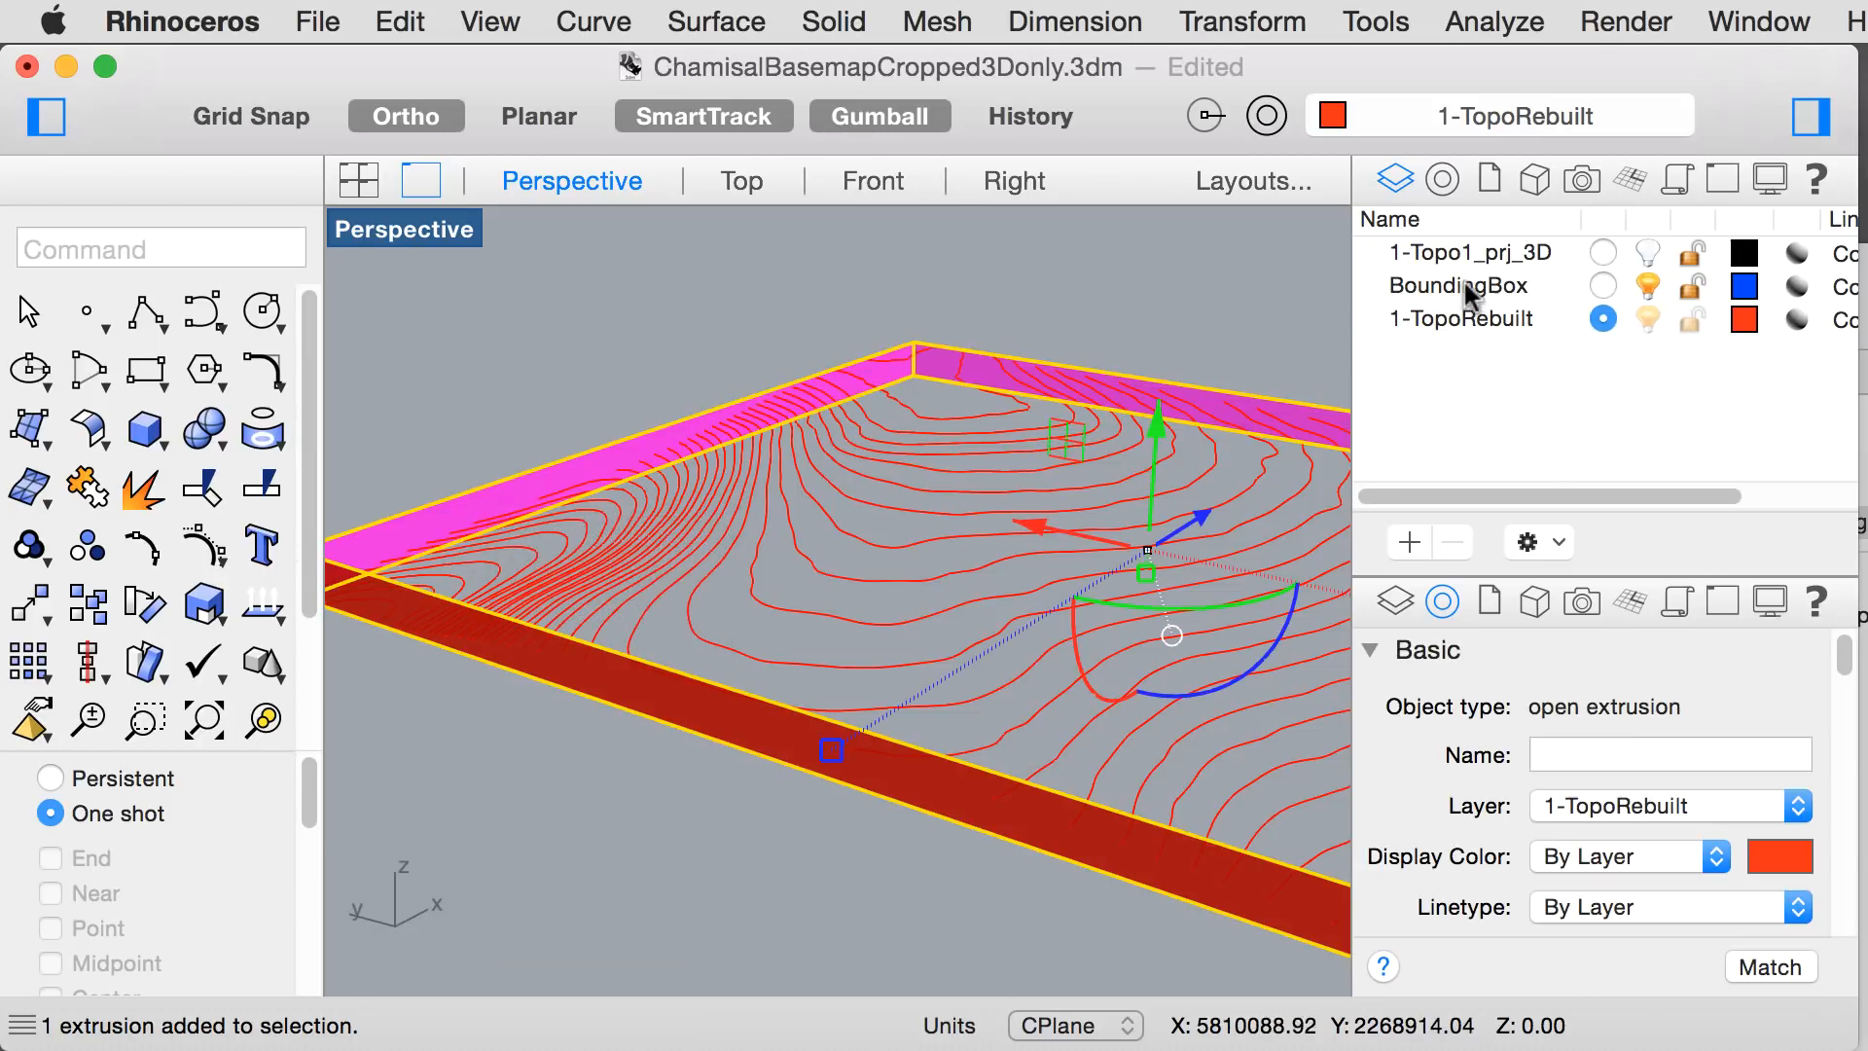
{"action": "right_click", "coordinate": [1469, 291]}
{"action": "left_click", "coordinate": [1654, 717]}
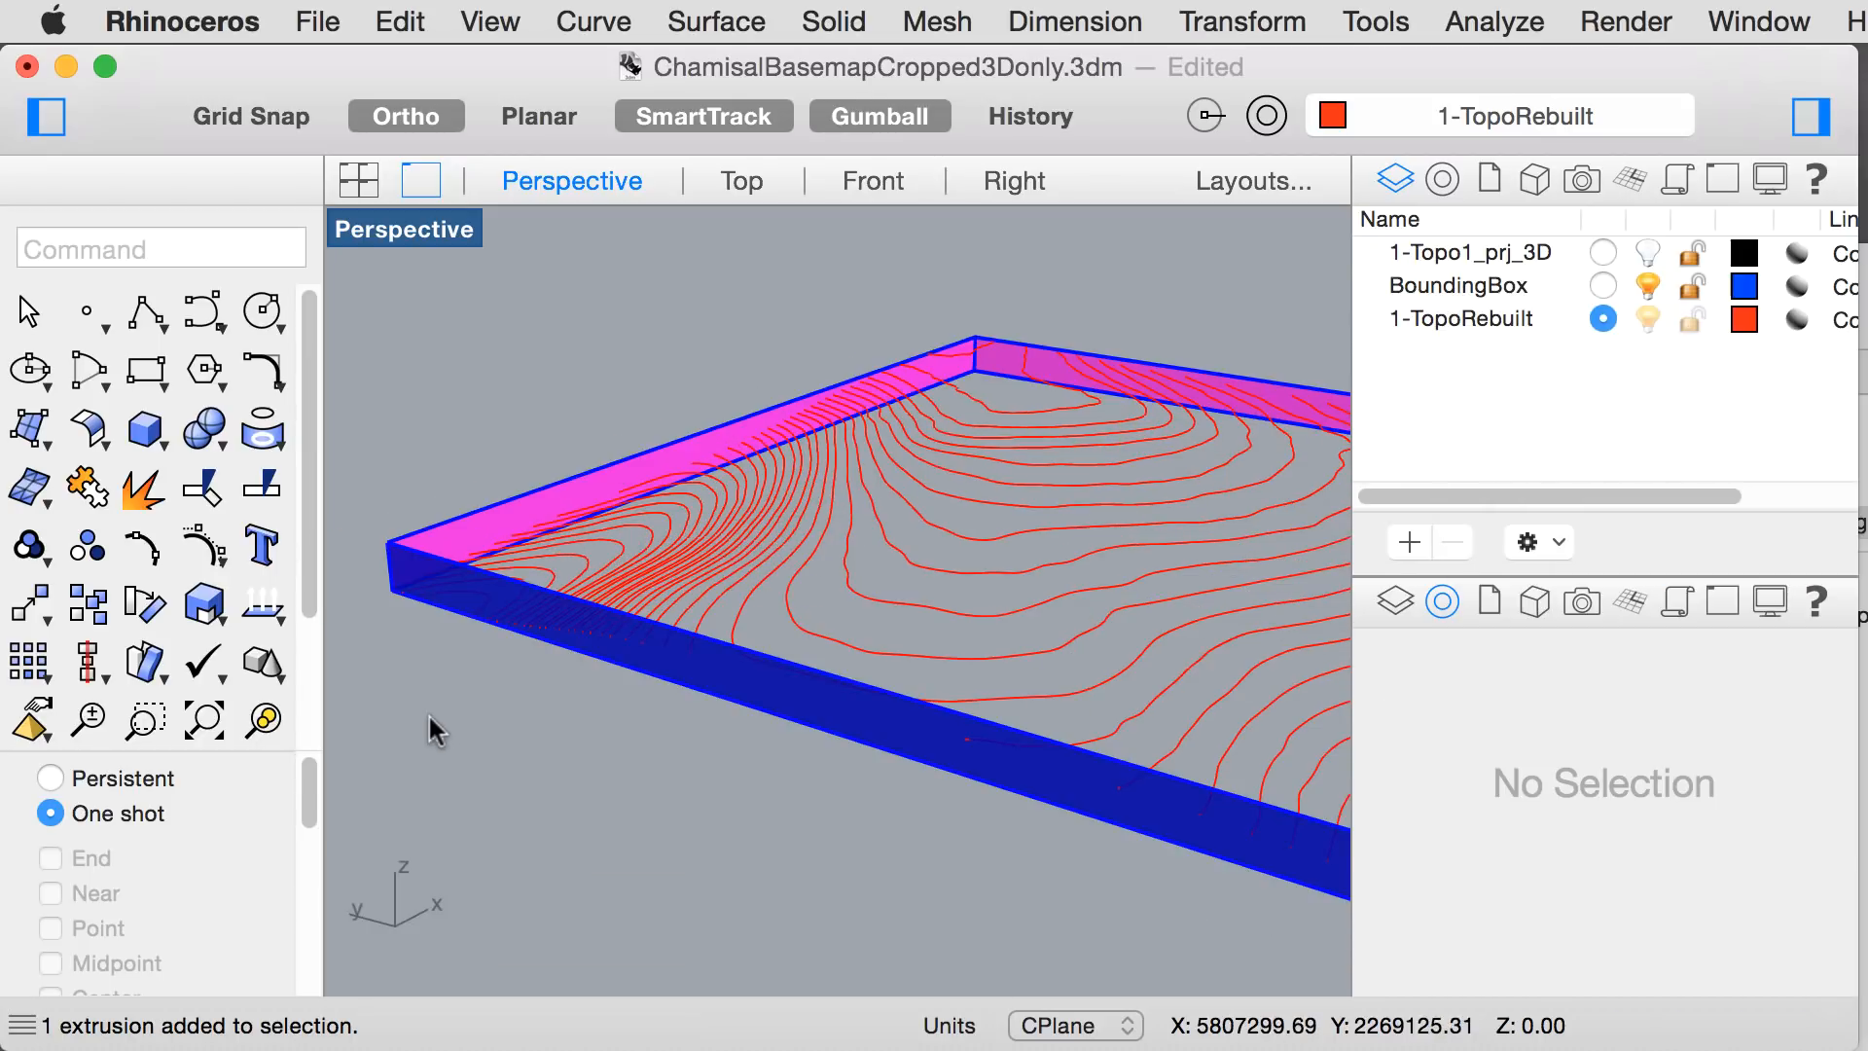
- Inspect how the contours meet the extruded walls at the near corner, and make BoundingBox the current layer
{"action": "scroll", "coordinate": [363, 599], "scroll_direction": "up", "scroll_amount": 6}
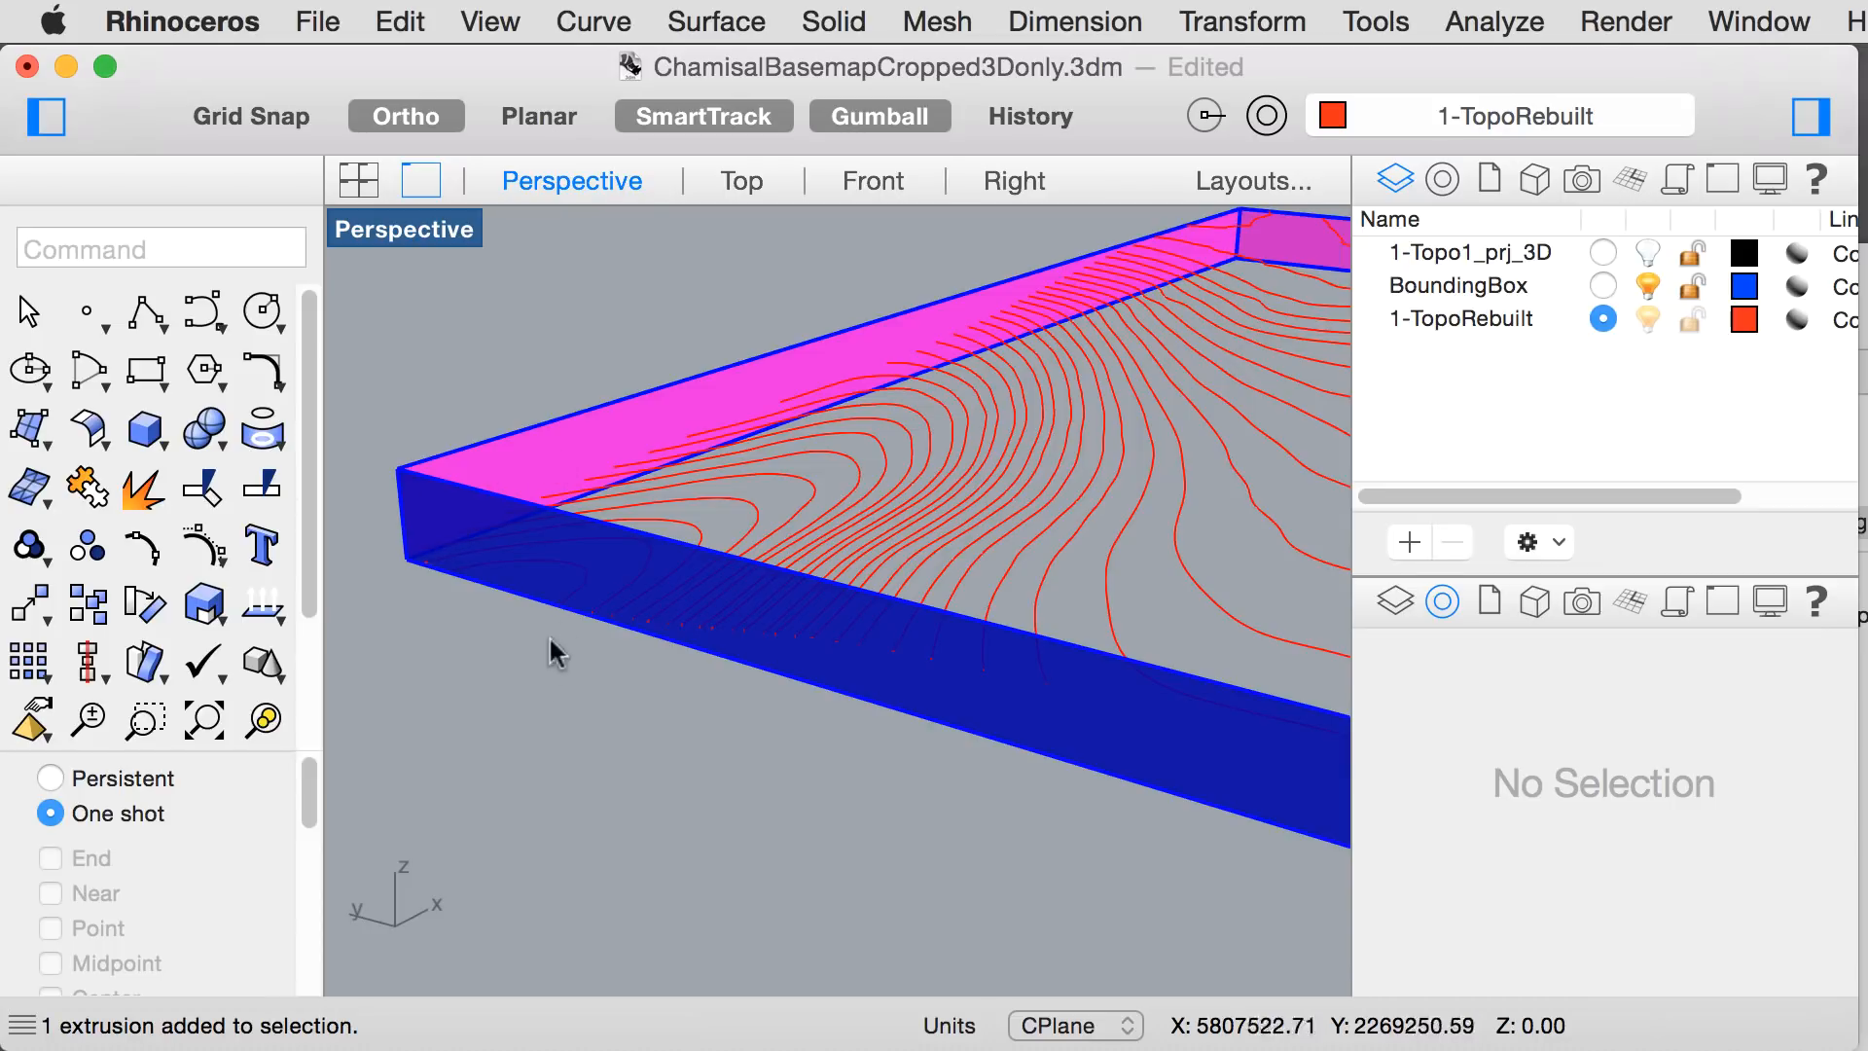
{"action": "right_click_drag", "start_coordinate": [527, 728], "coordinate": [510, 779]}
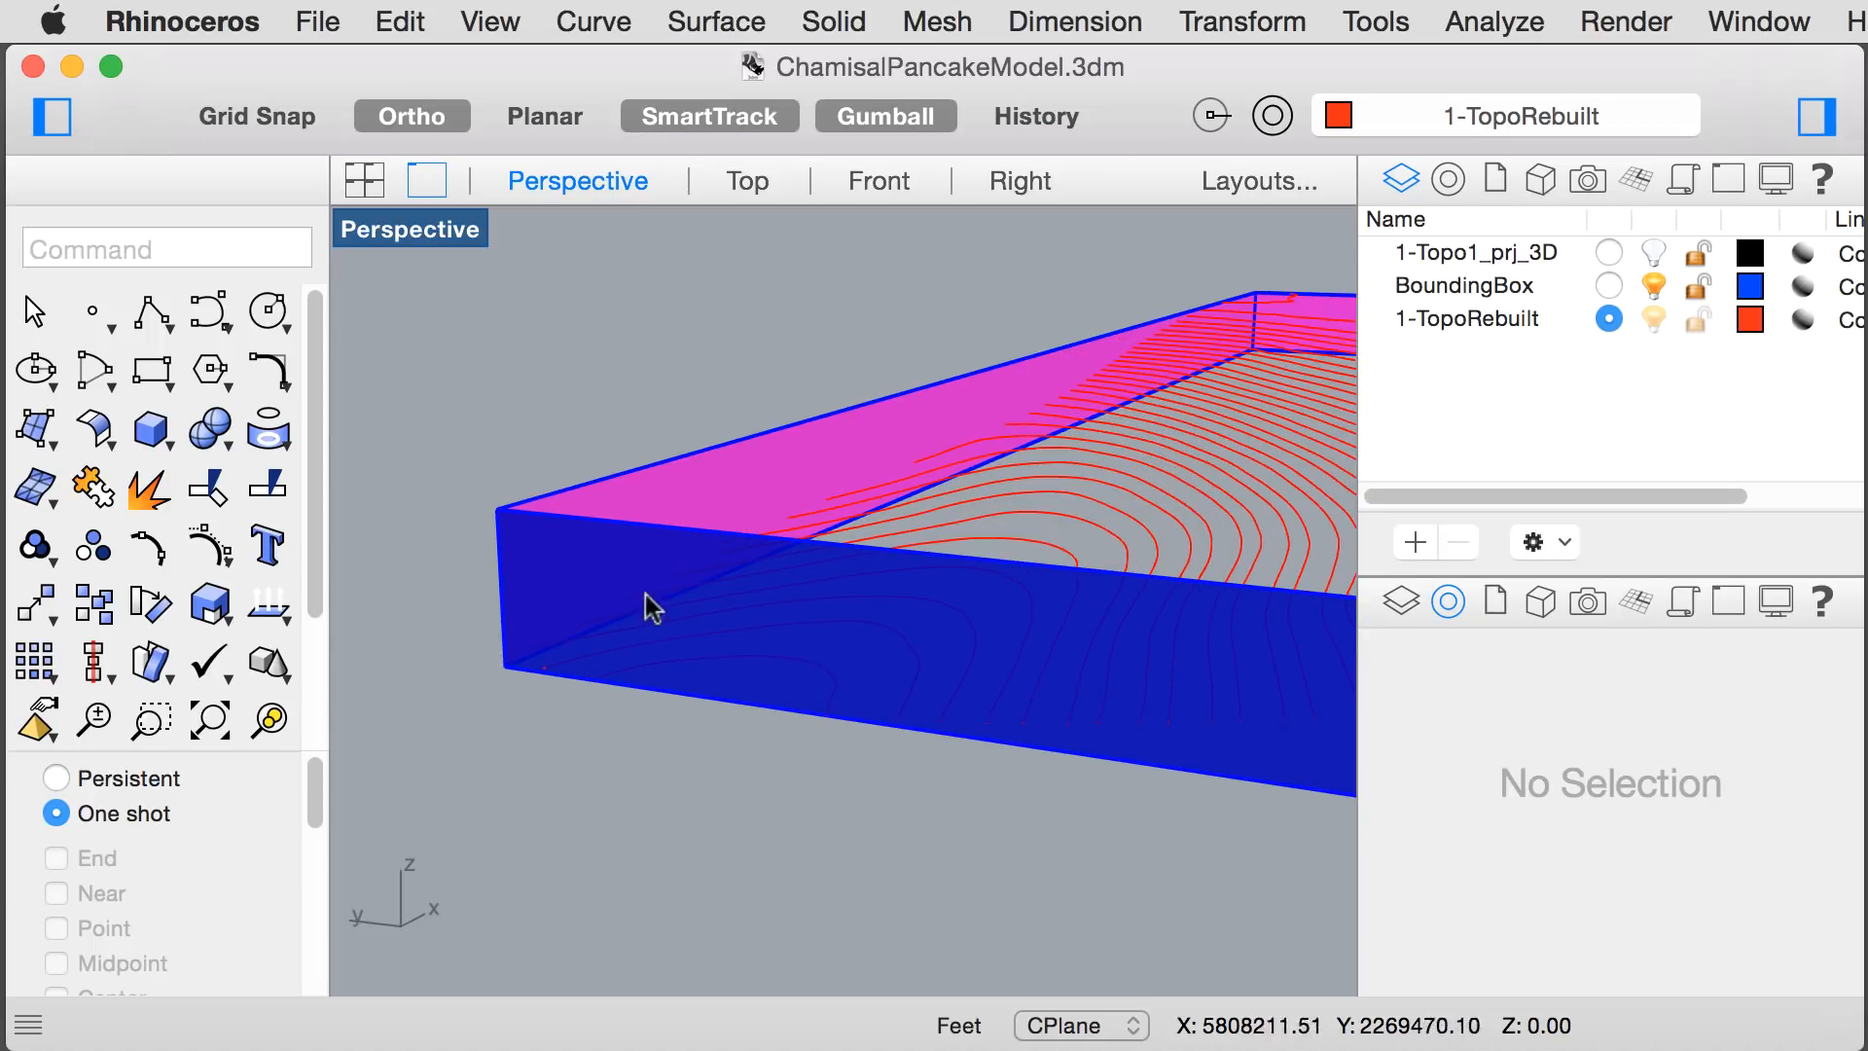
{"action": "scroll", "coordinate": [905, 474], "scroll_direction": "up", "scroll_amount": 5}
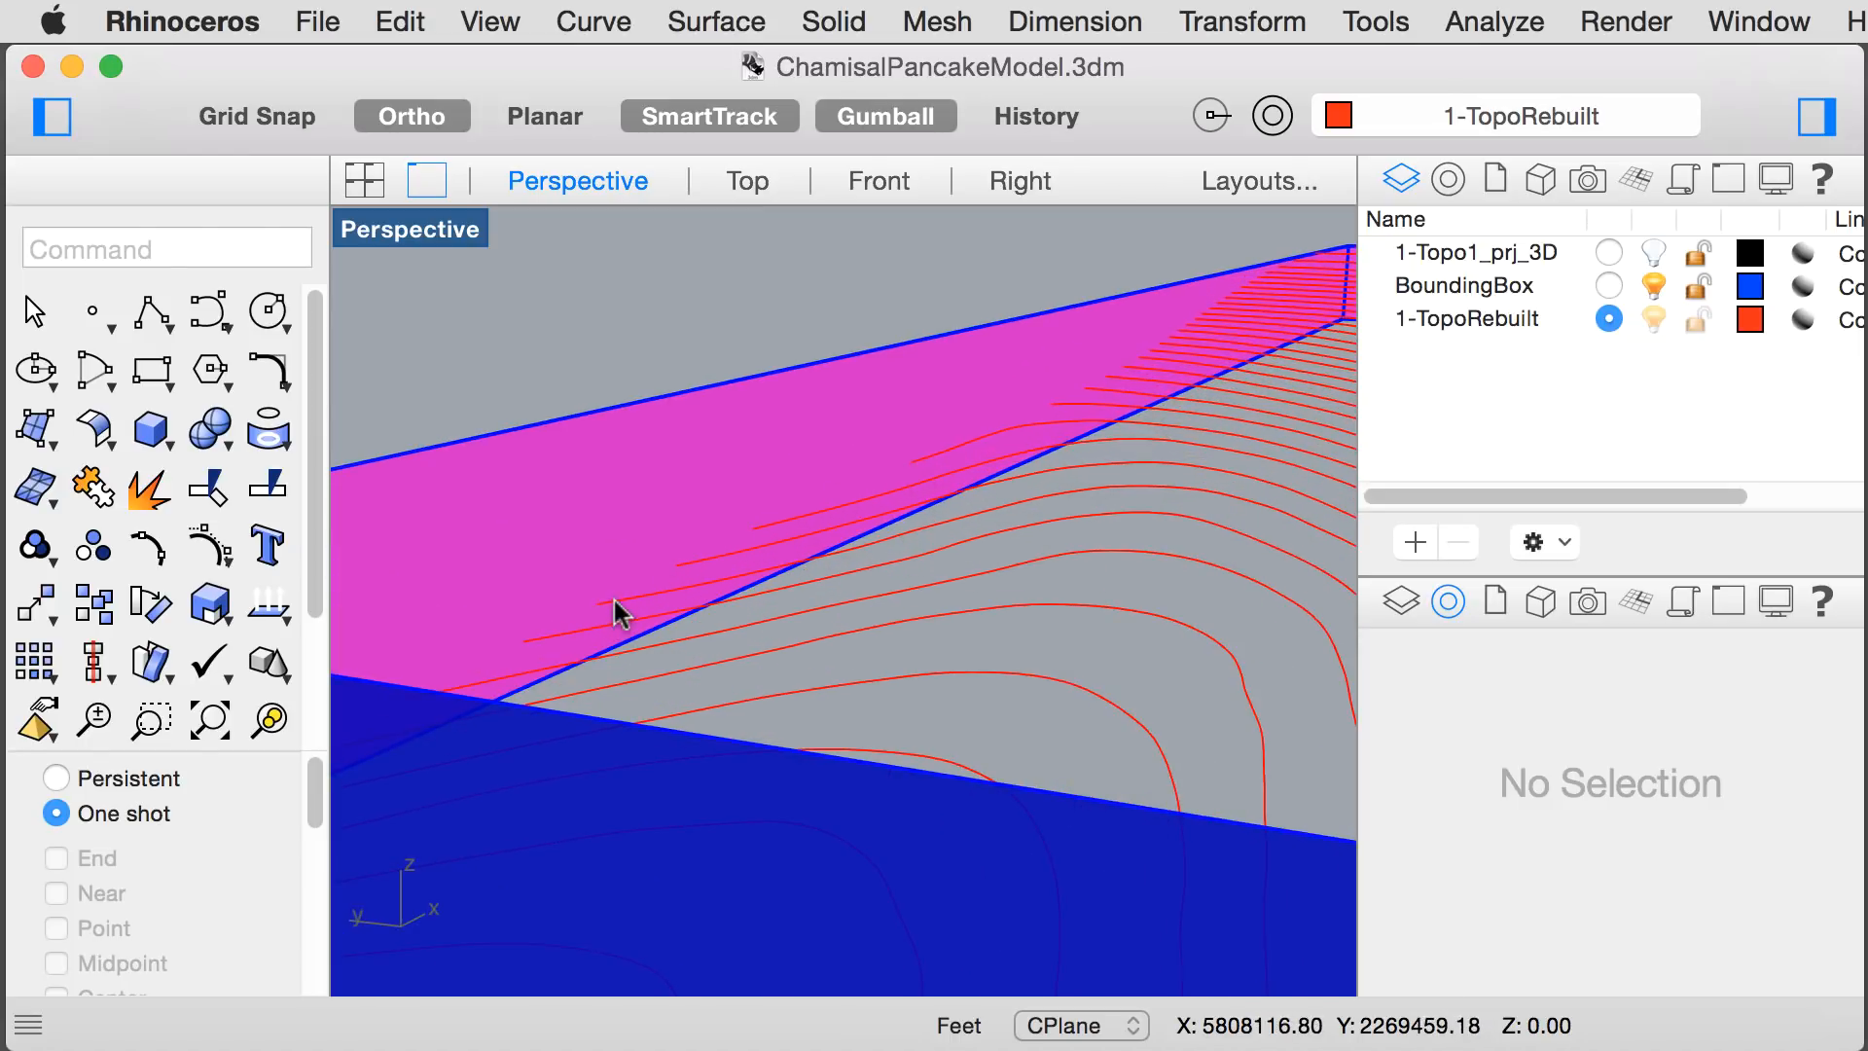
{"action": "scroll", "coordinate": [973, 595], "scroll_direction": "down", "scroll_amount": 3}
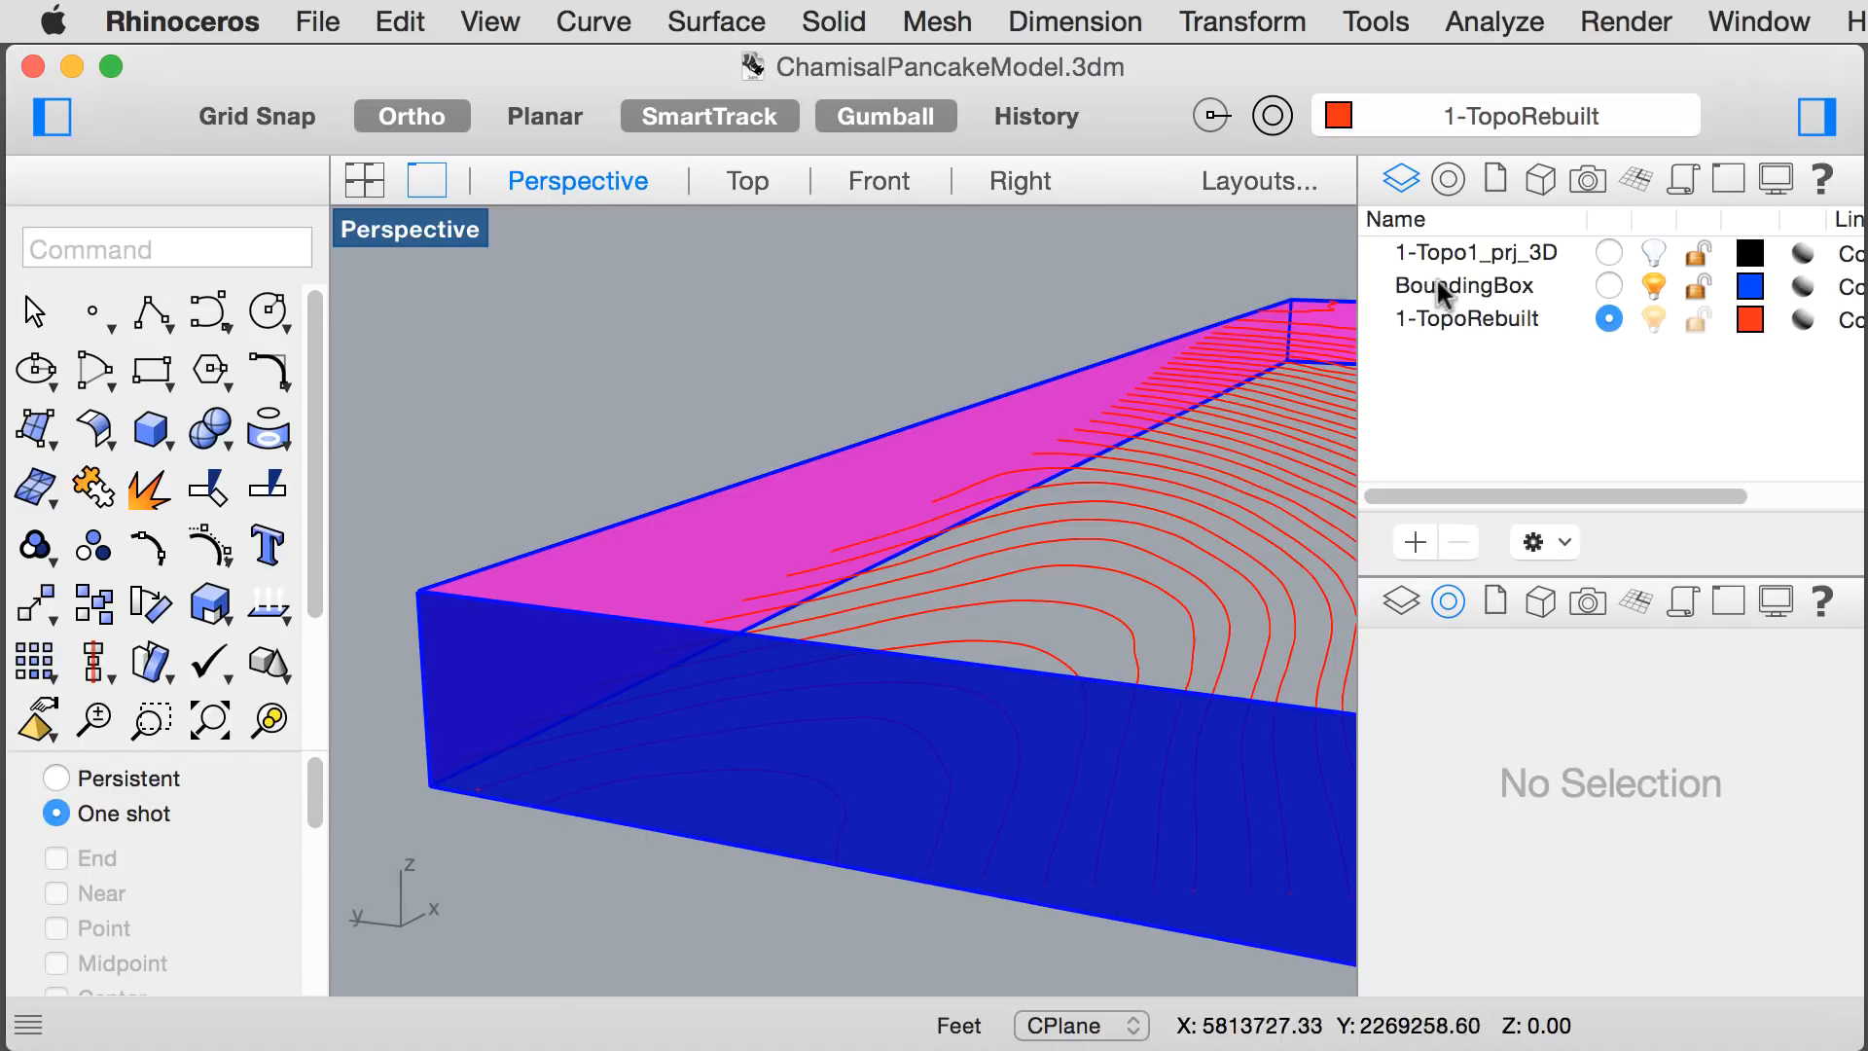
{"action": "left_click", "coordinate": [1608, 285]}
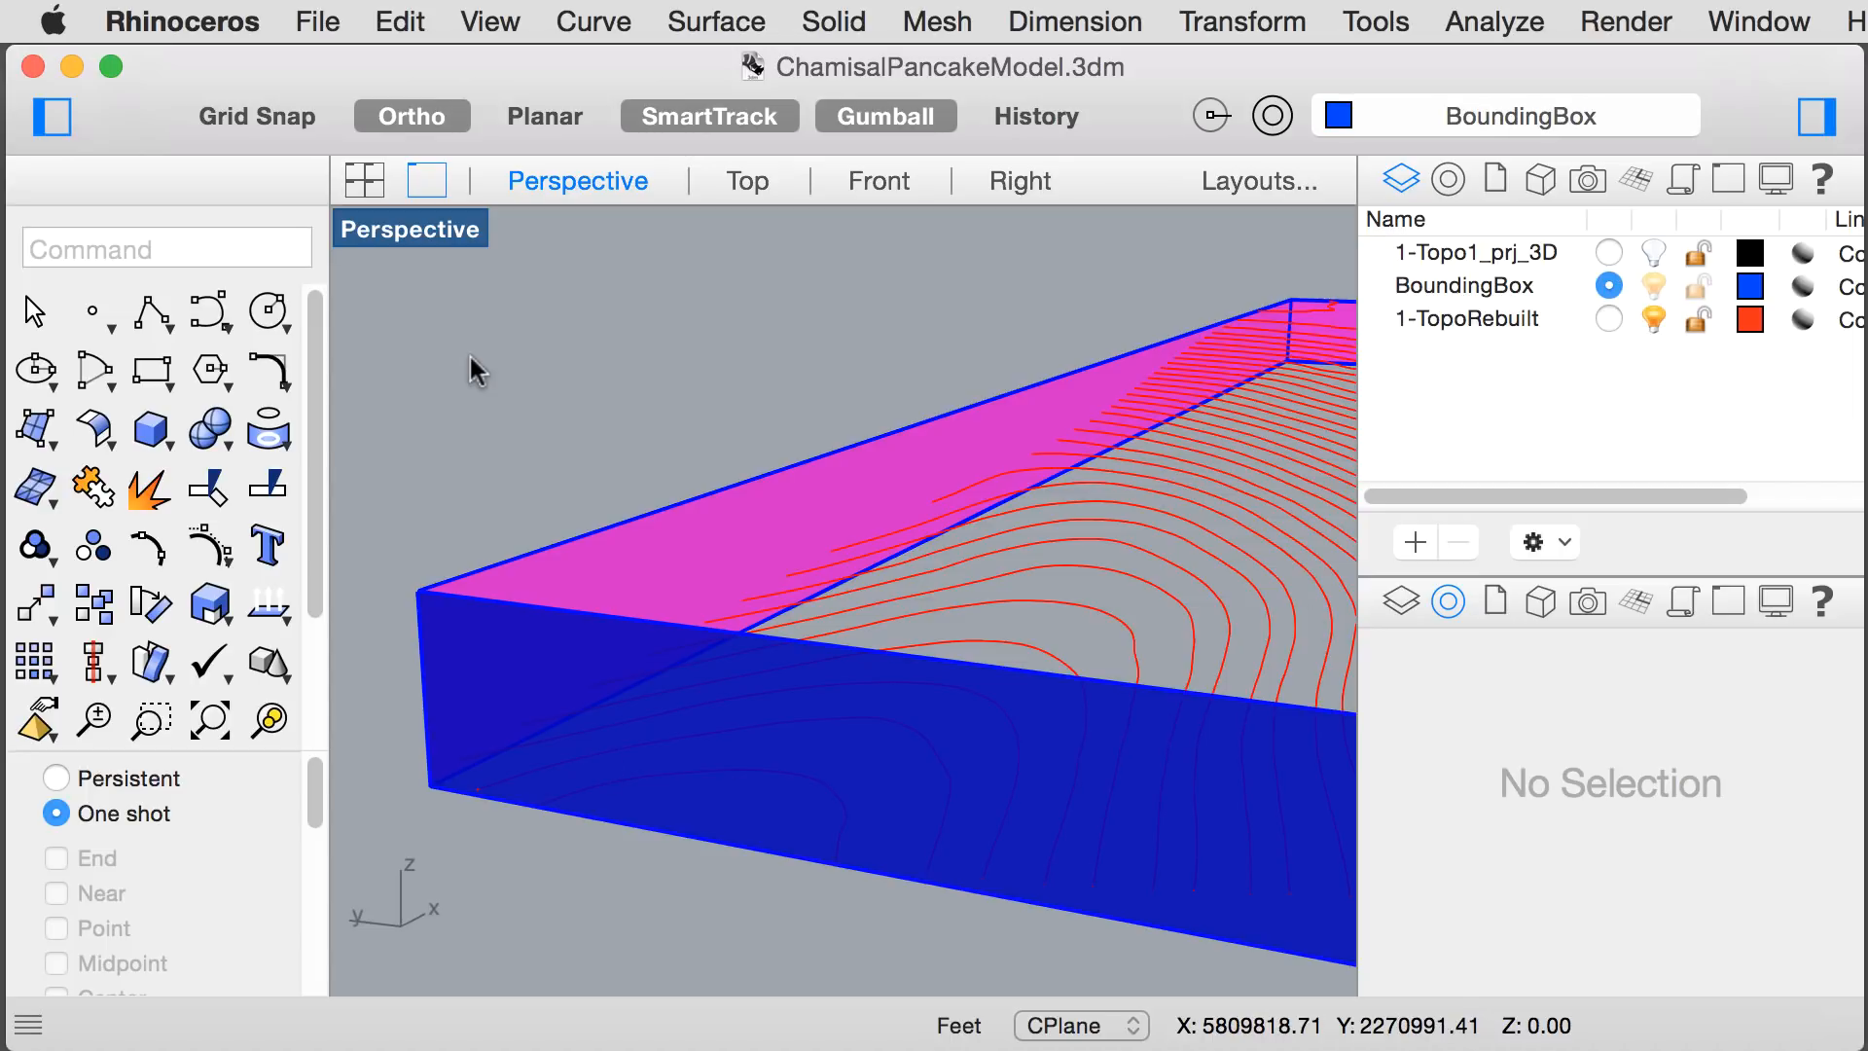
- Contour the extruded walls vertically from the near corner's base to its top at a spacing of 1.00
{"action": "type", "text": "coun"}
{"action": "type", "text": "ntour"}
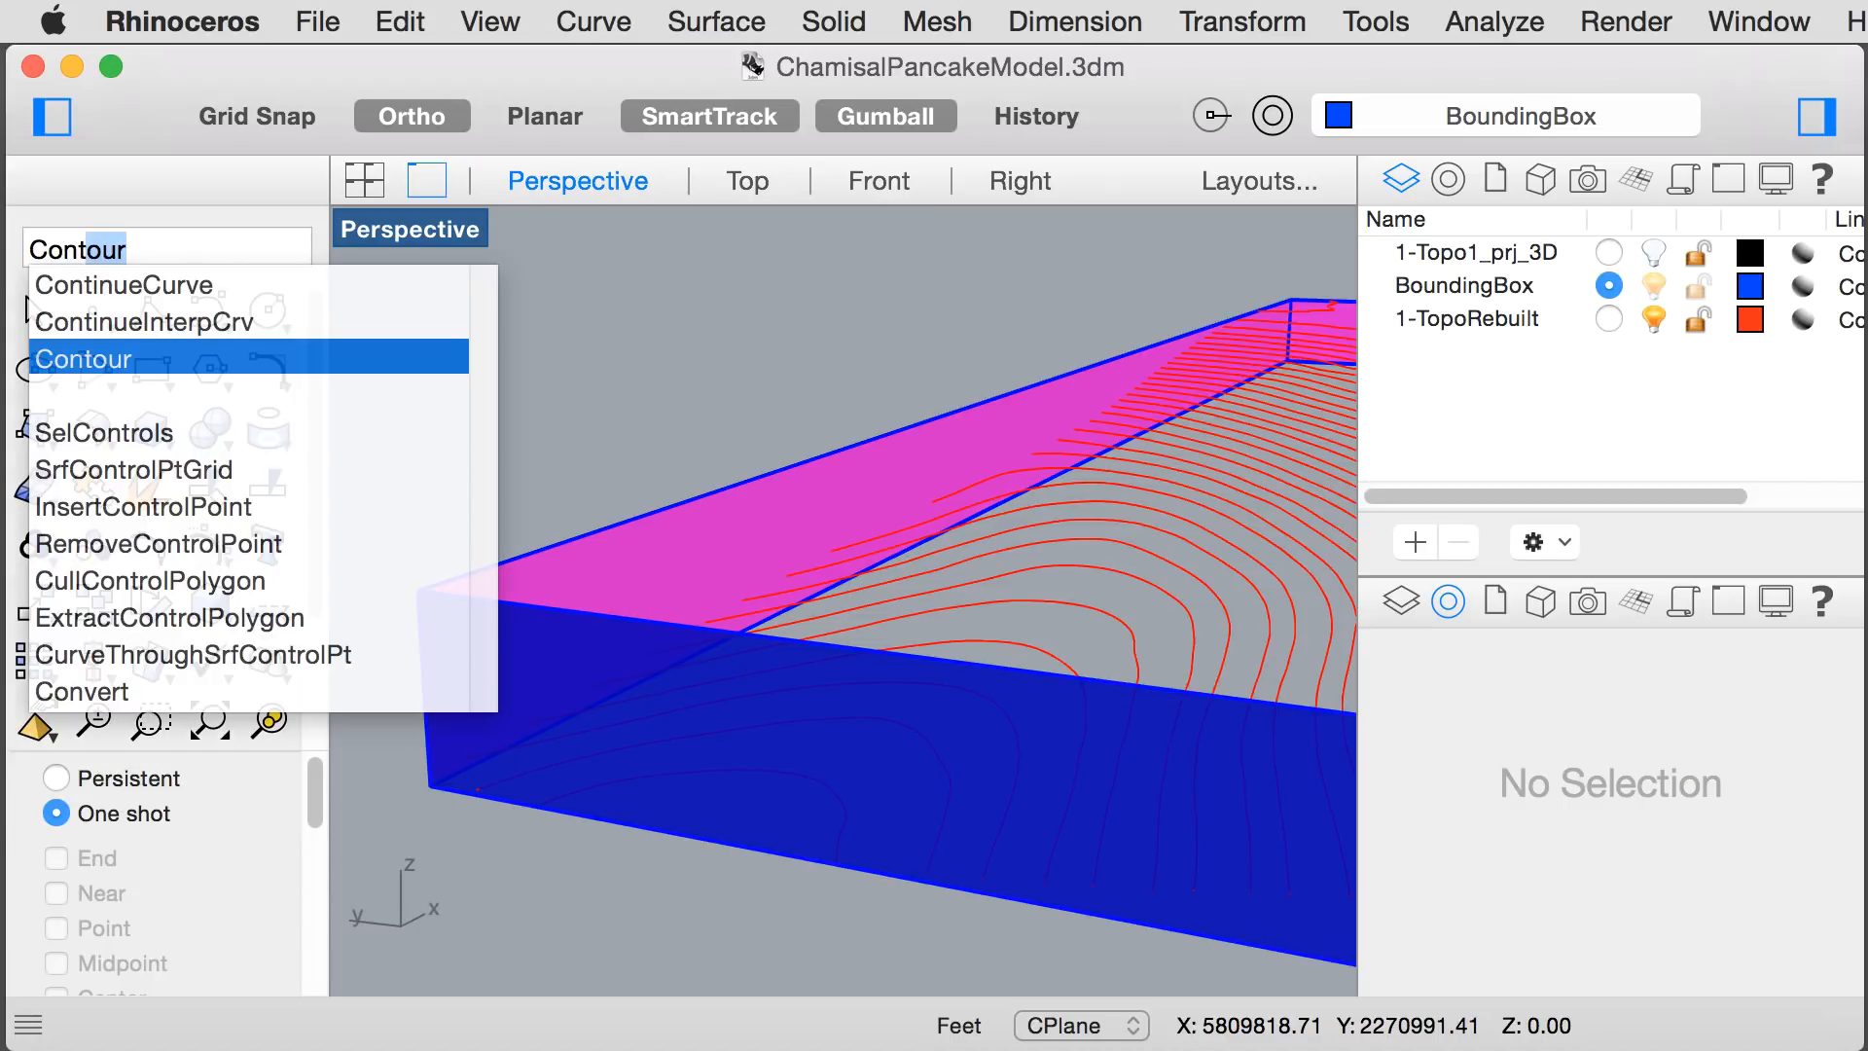
{"action": "key", "text": "Return"}
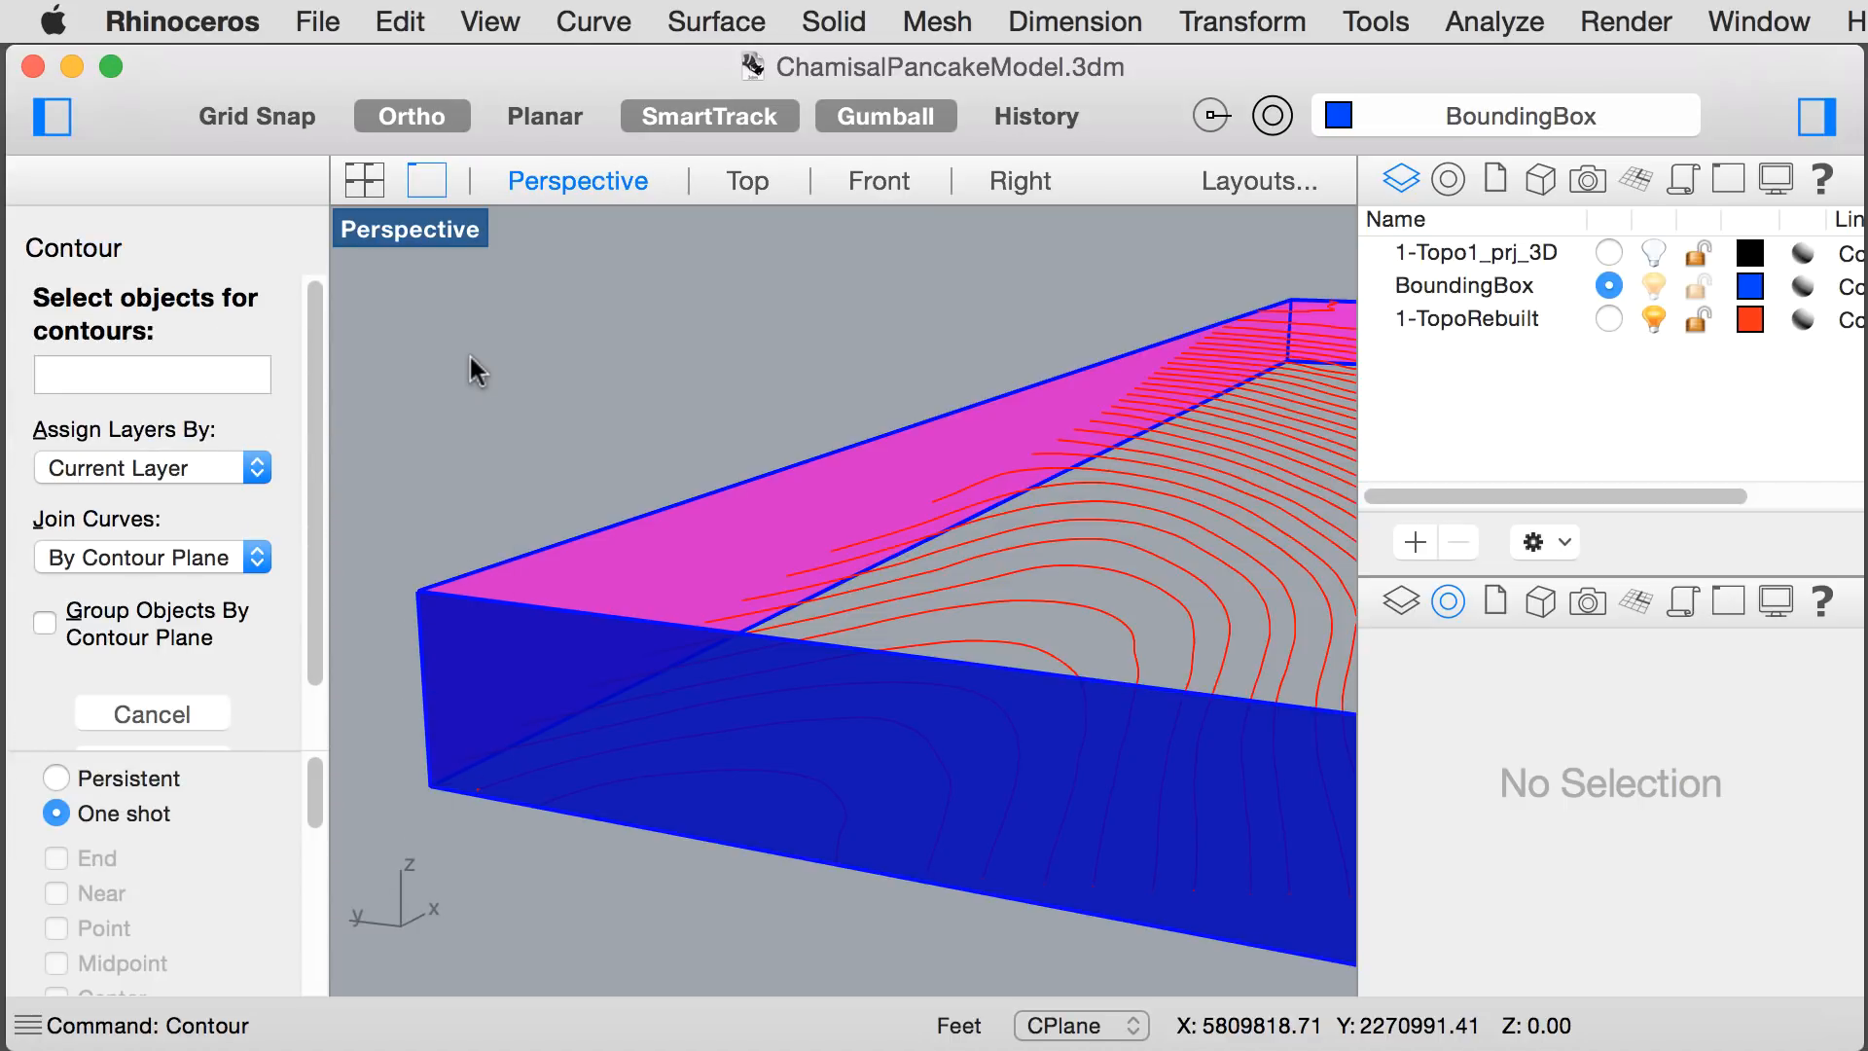
{"action": "left_click", "coordinate": [597, 563]}
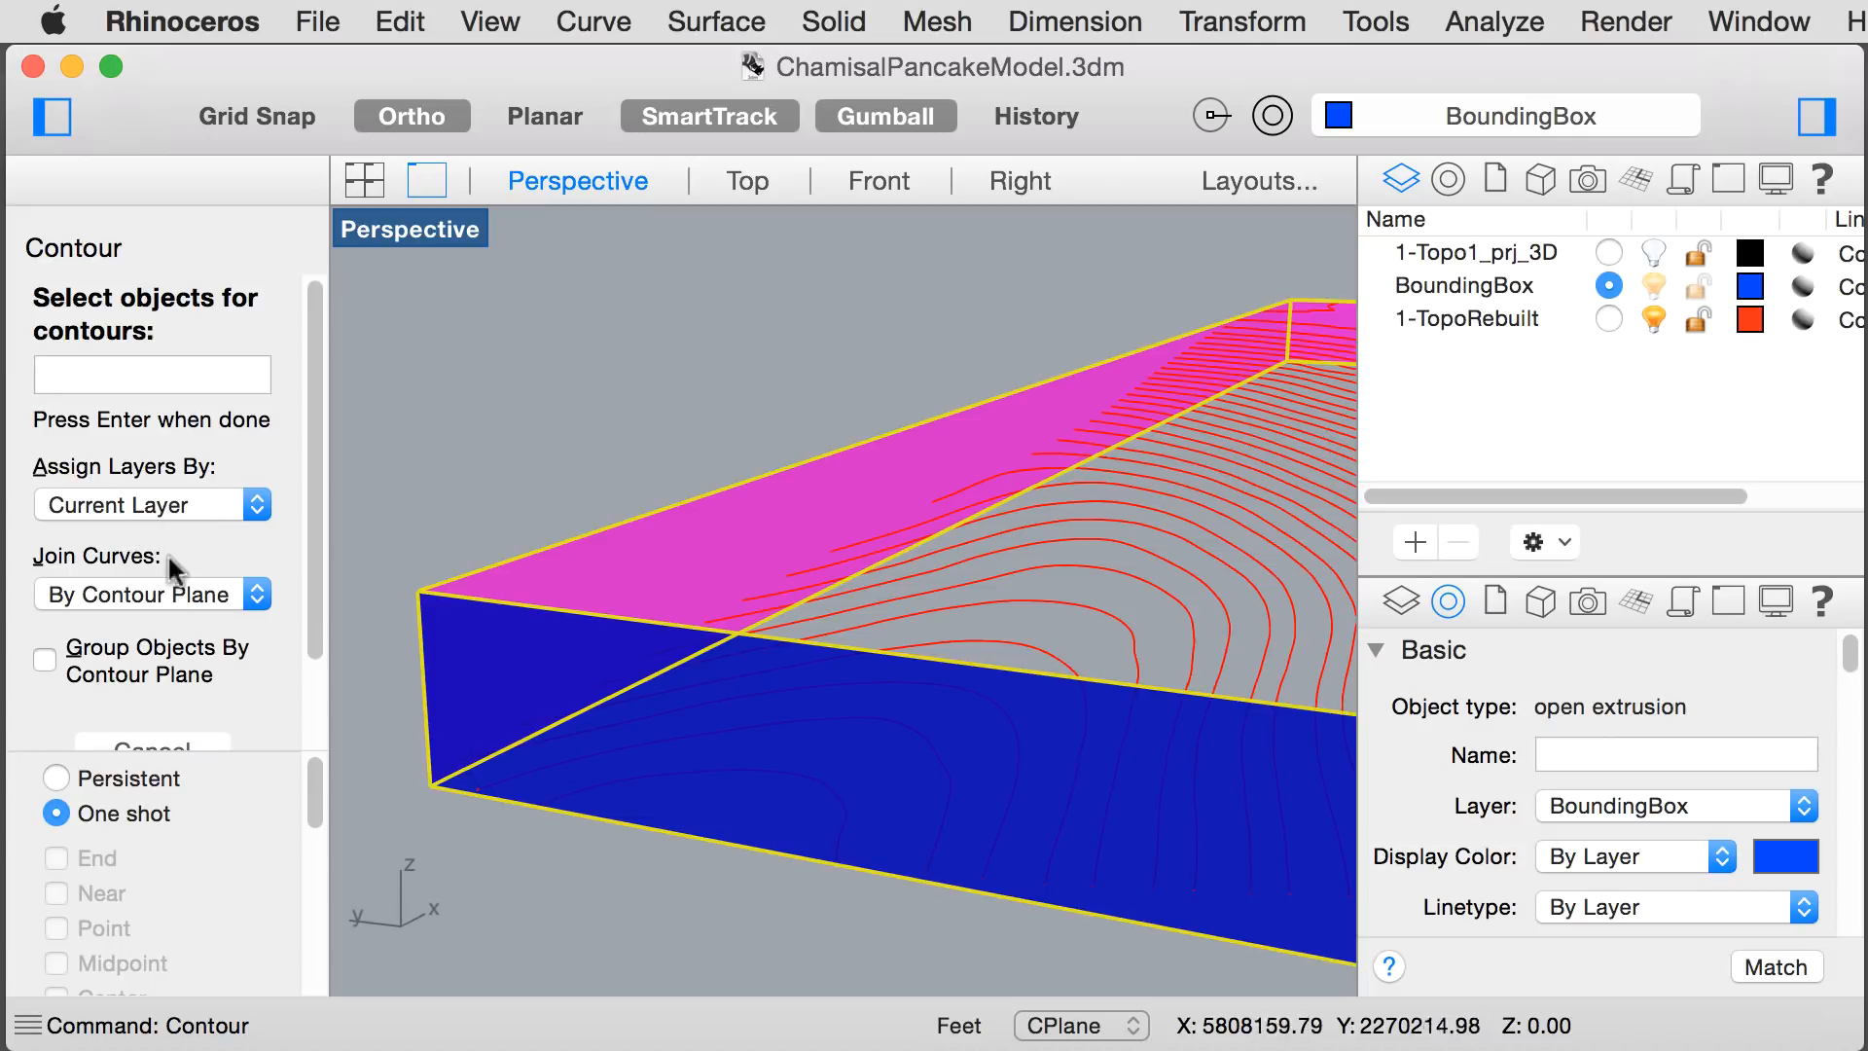
{"action": "left_click_drag", "start_coordinate": [312, 523], "coordinate": [320, 601]}
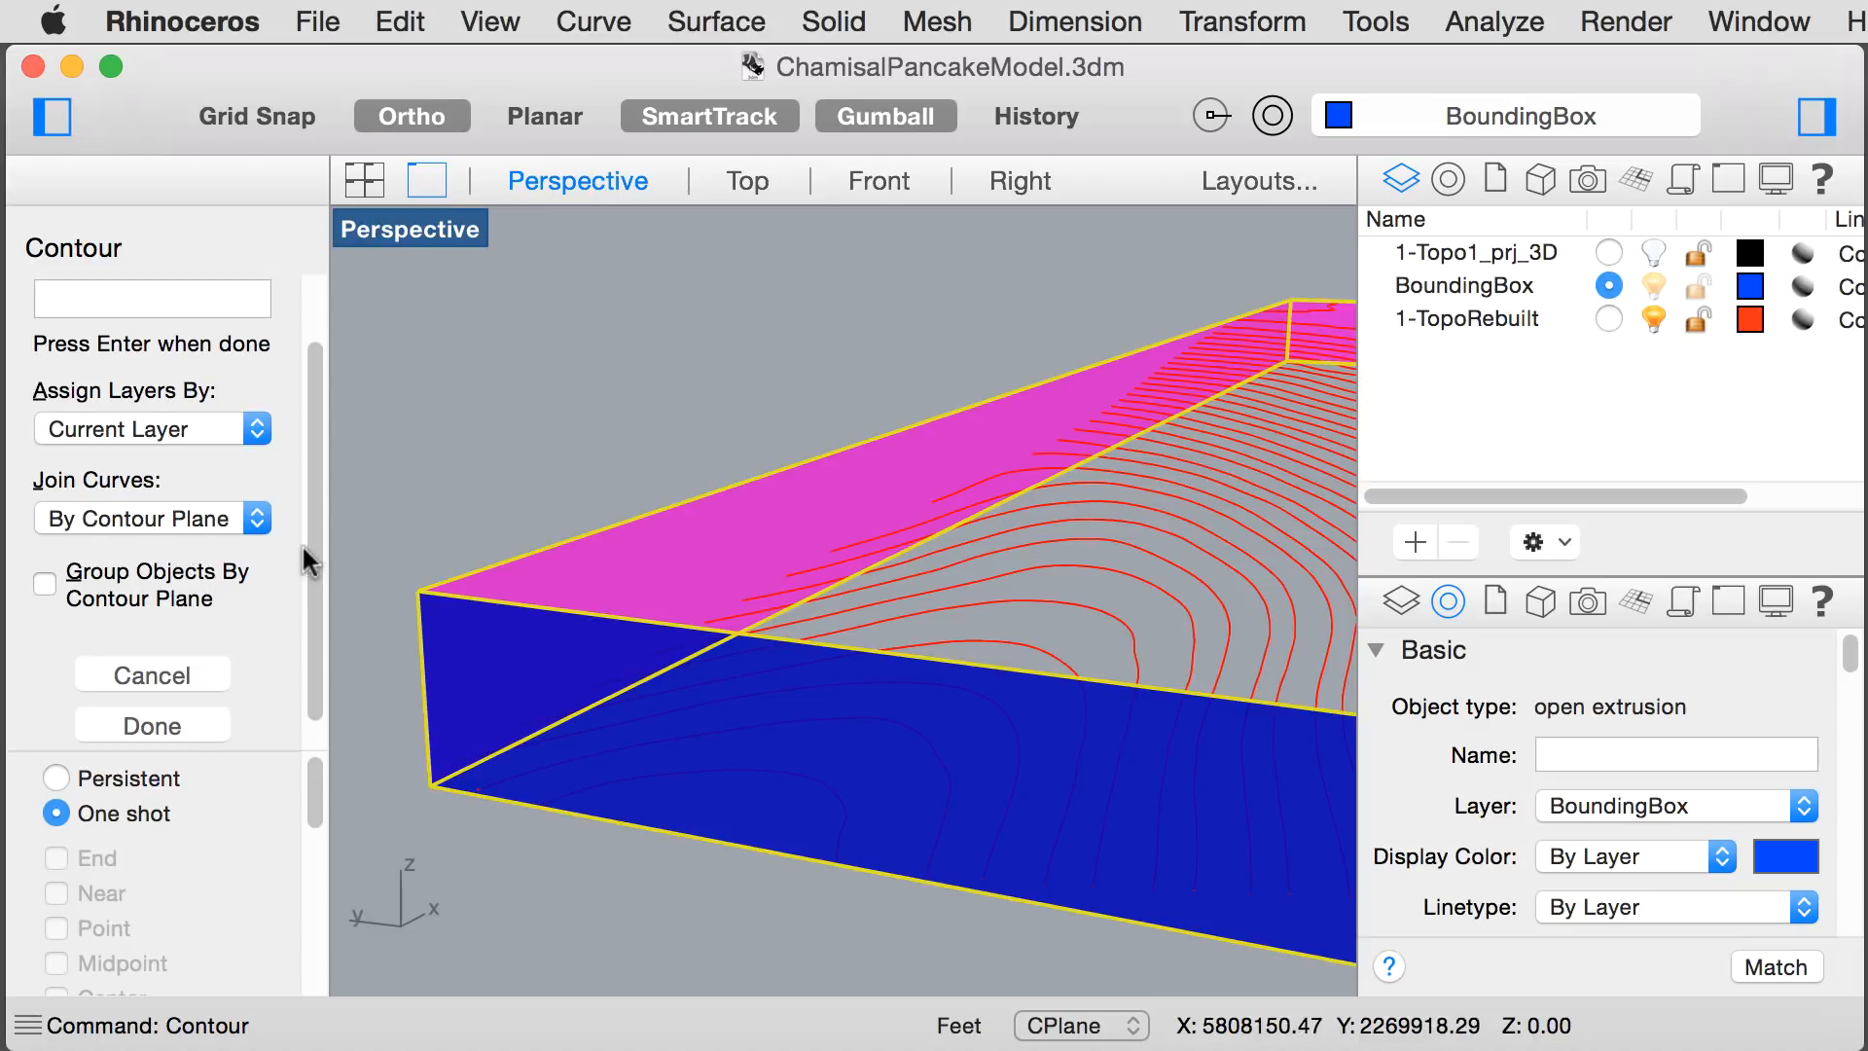
{"action": "left_click_drag", "start_coordinate": [314, 595], "coordinate": [319, 457]}
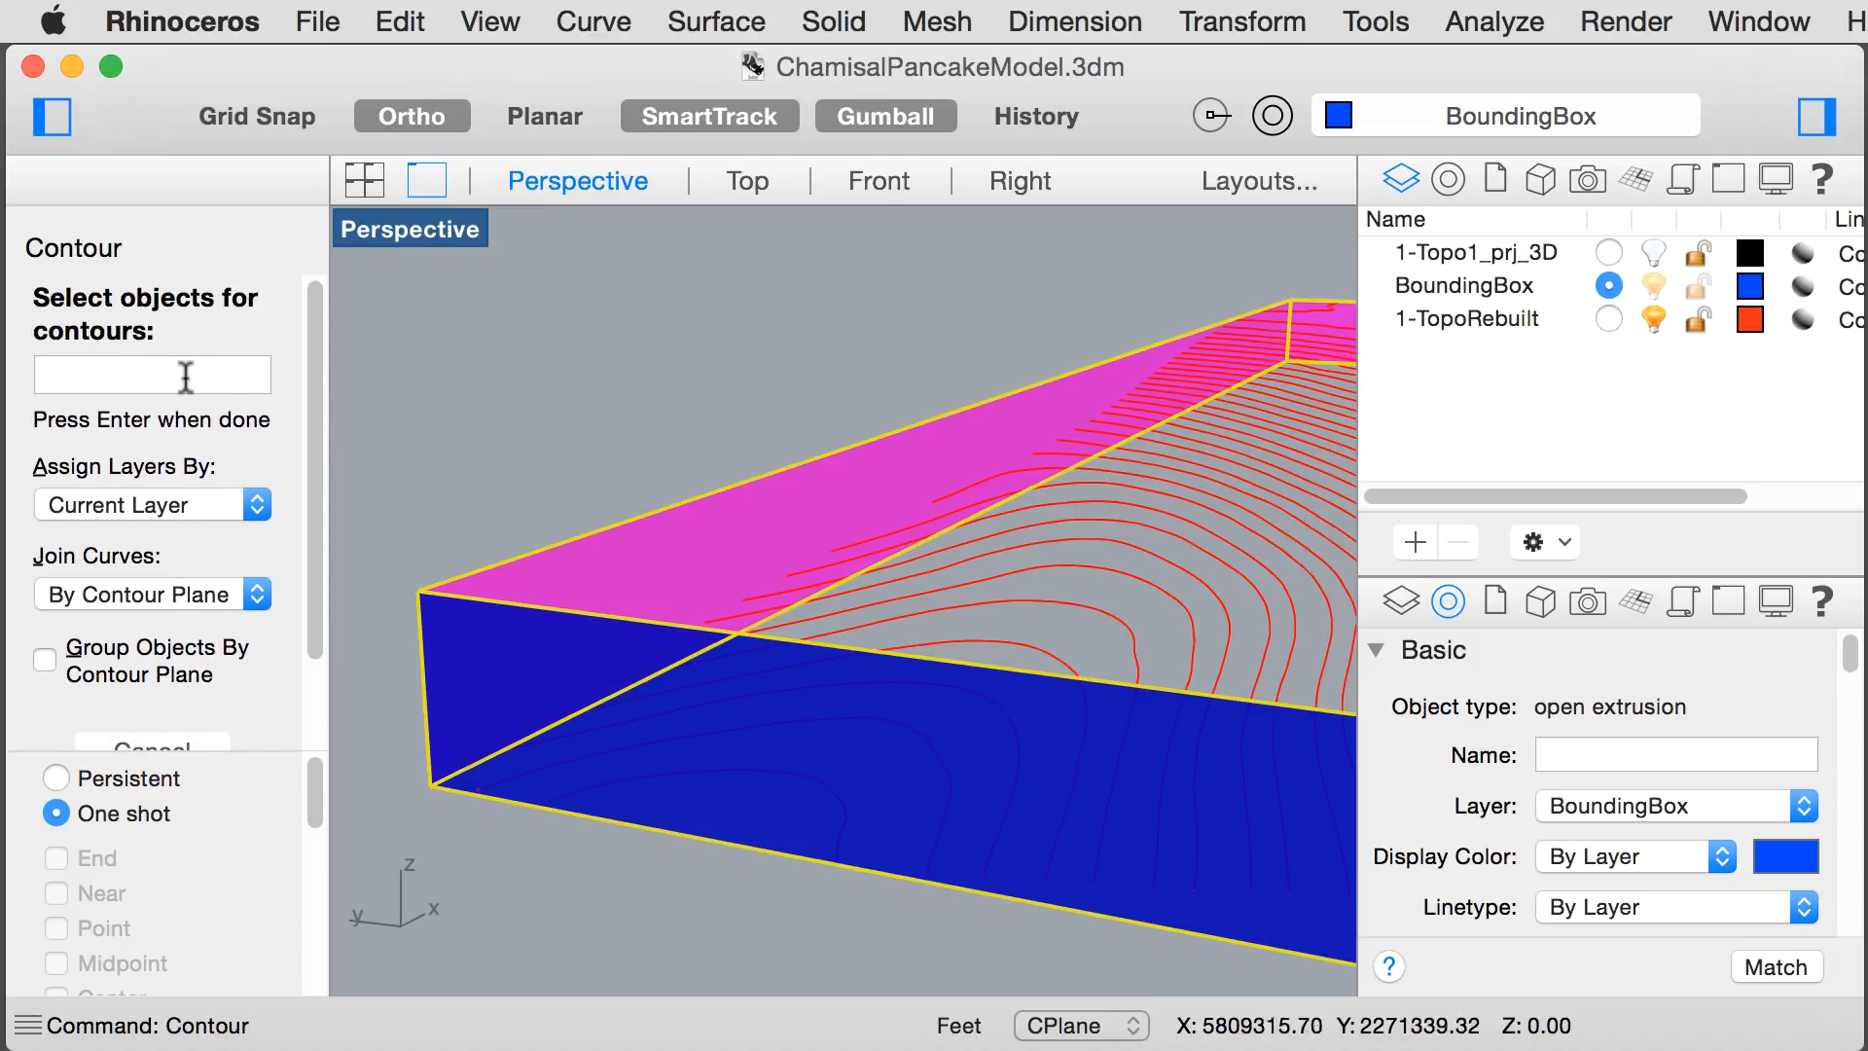
{"action": "key", "text": "Return"}
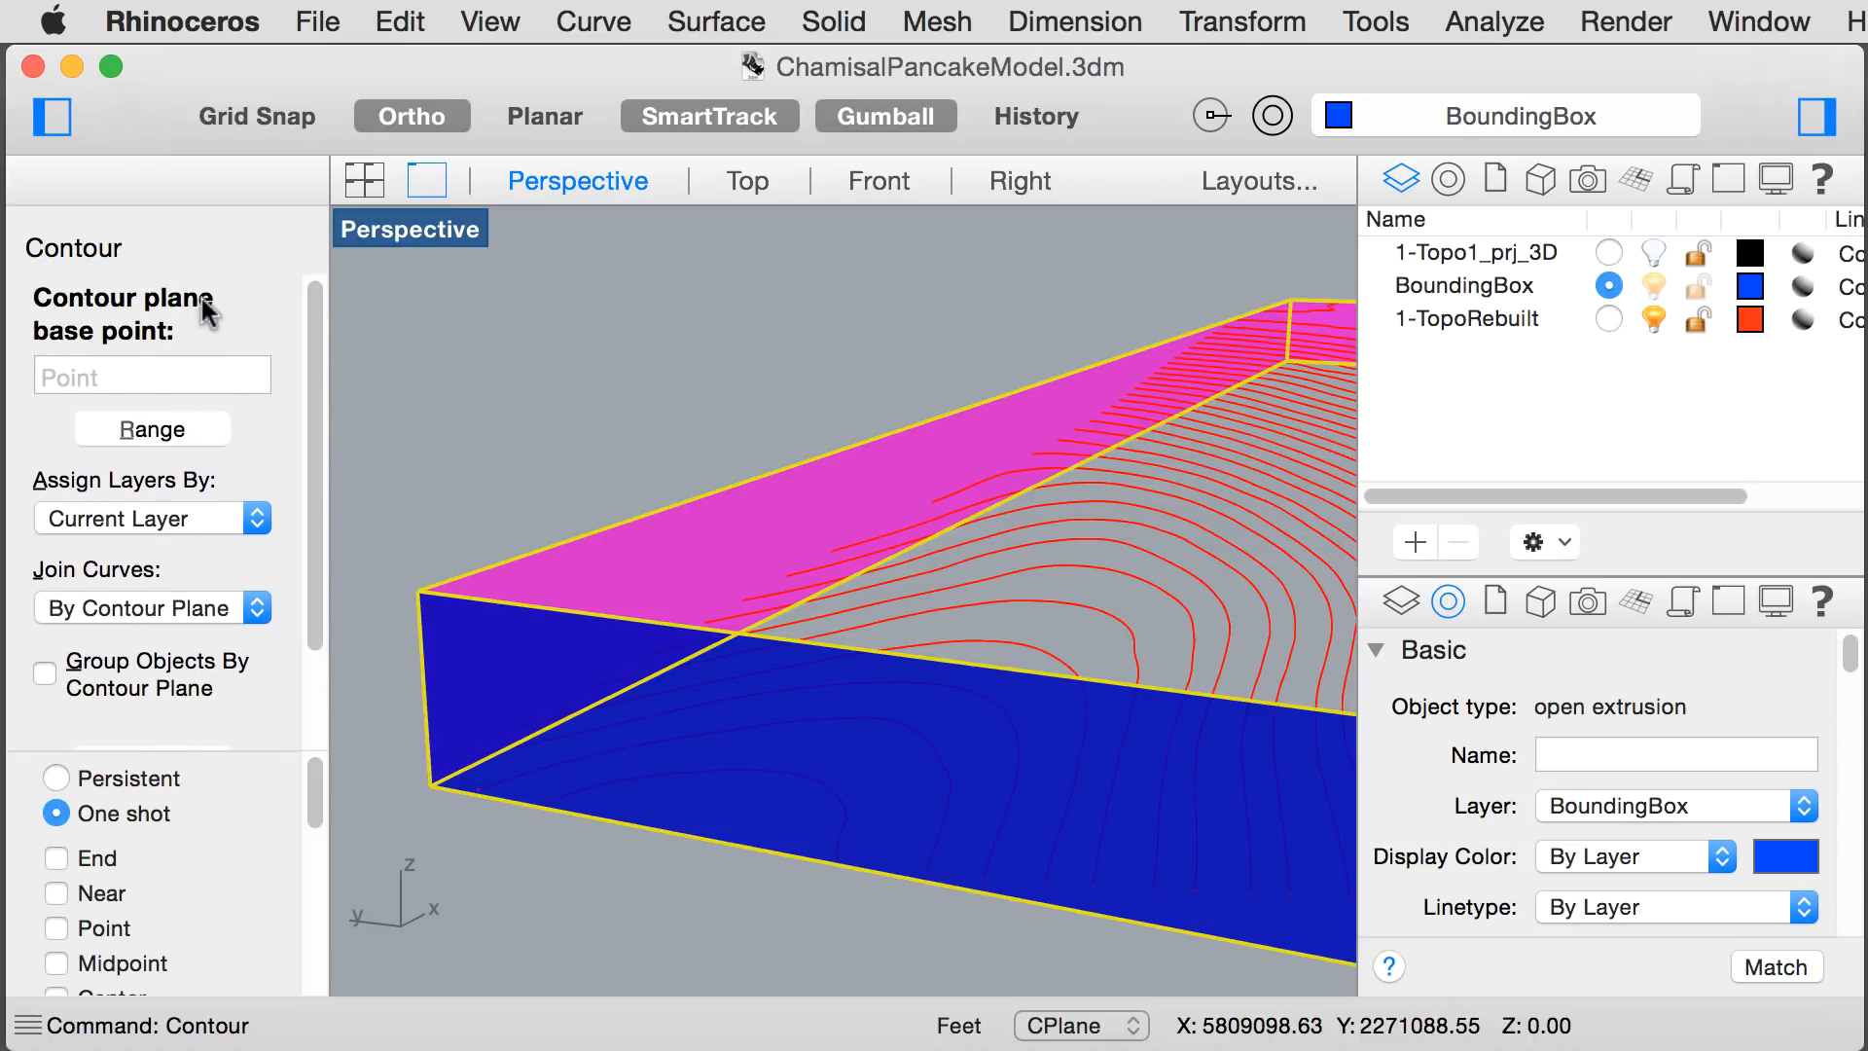
{"action": "left_click", "coordinate": [430, 784]}
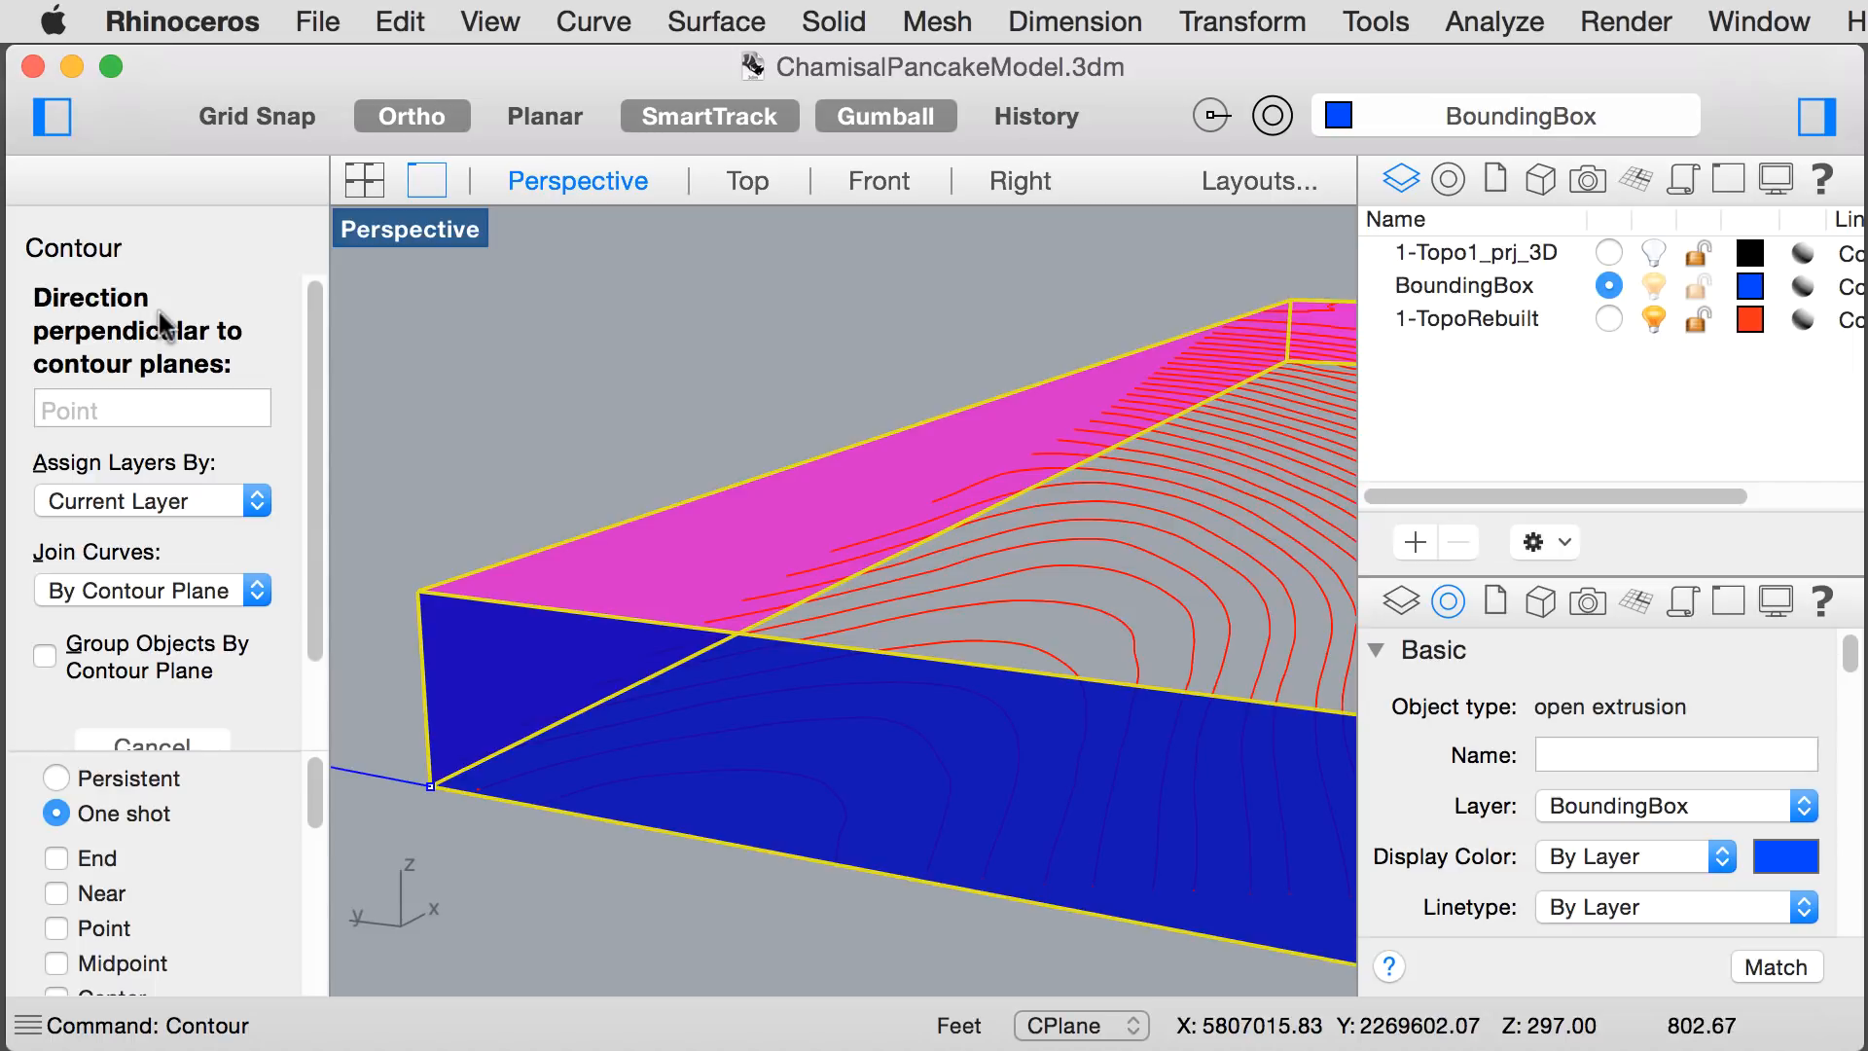
{"action": "left_click", "coordinate": [417, 591]}
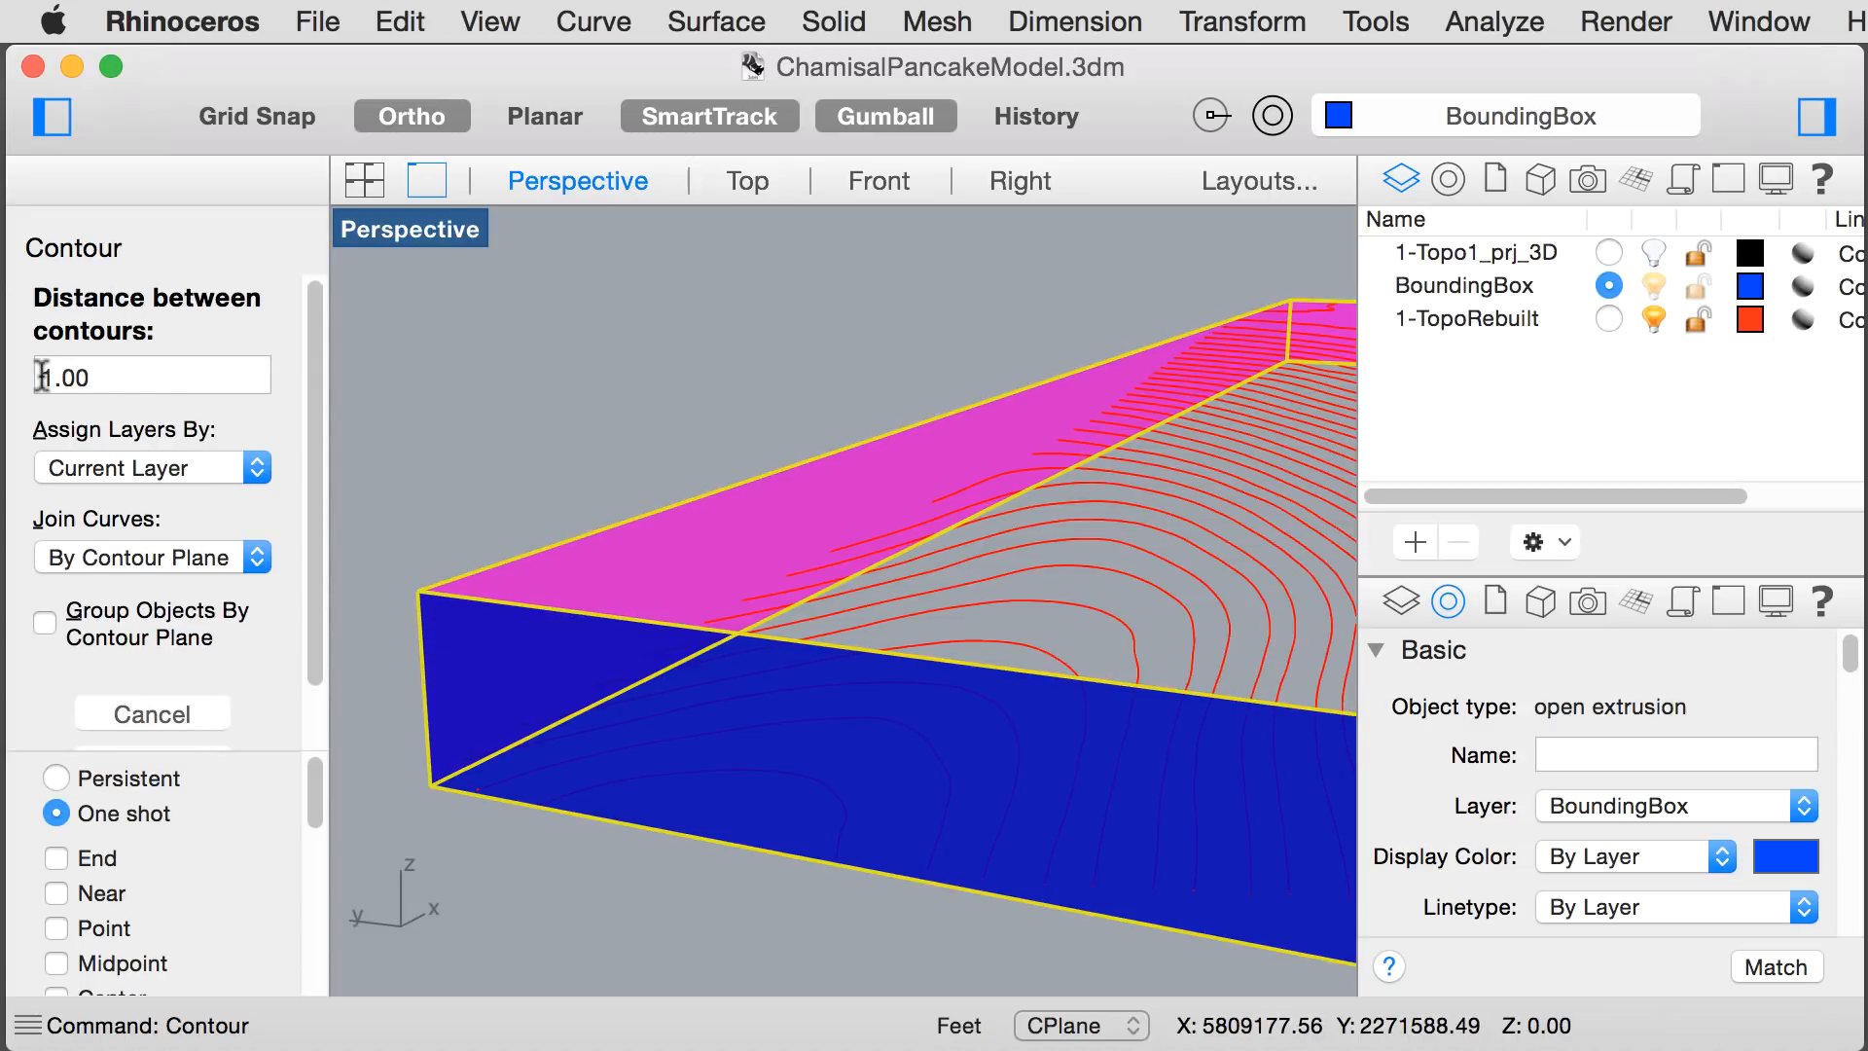
{"action": "left_click_drag", "start_coordinate": [42, 377], "coordinate": [92, 378]}
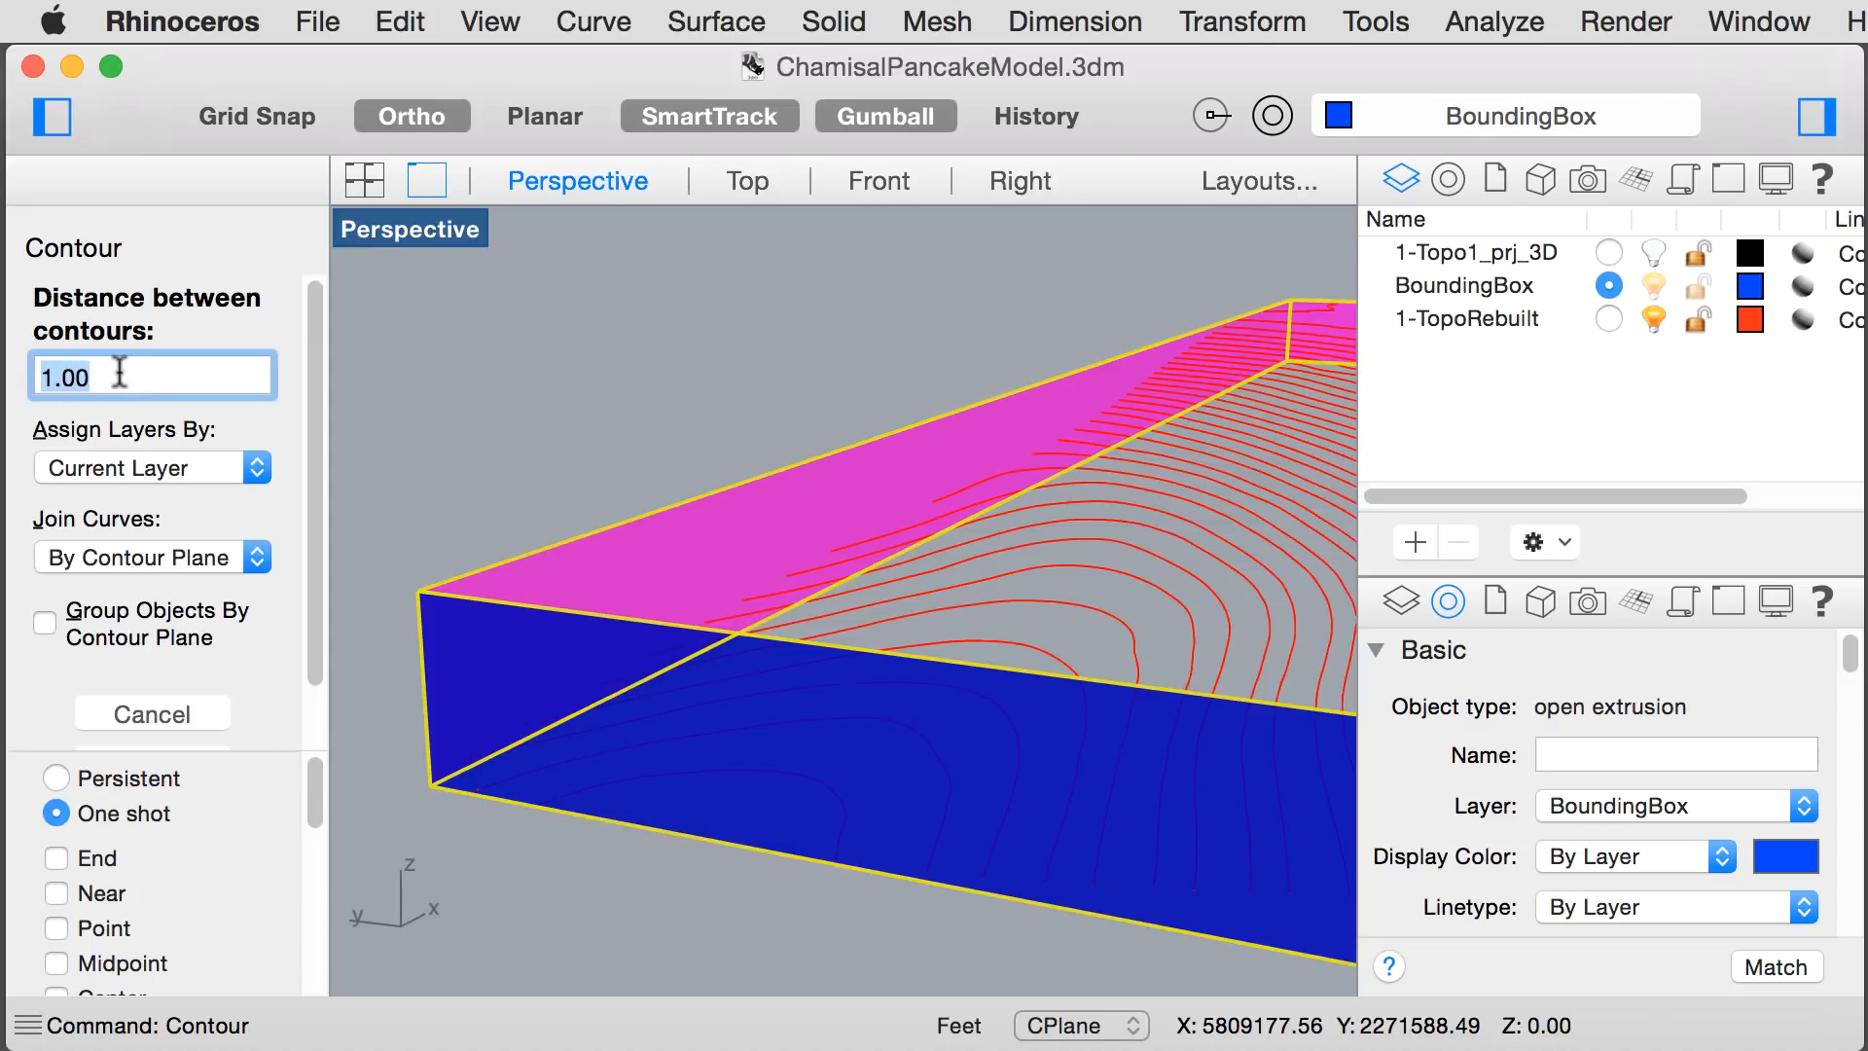
{"action": "left_click", "coordinate": [128, 374]}
{"action": "key", "text": "Return"}
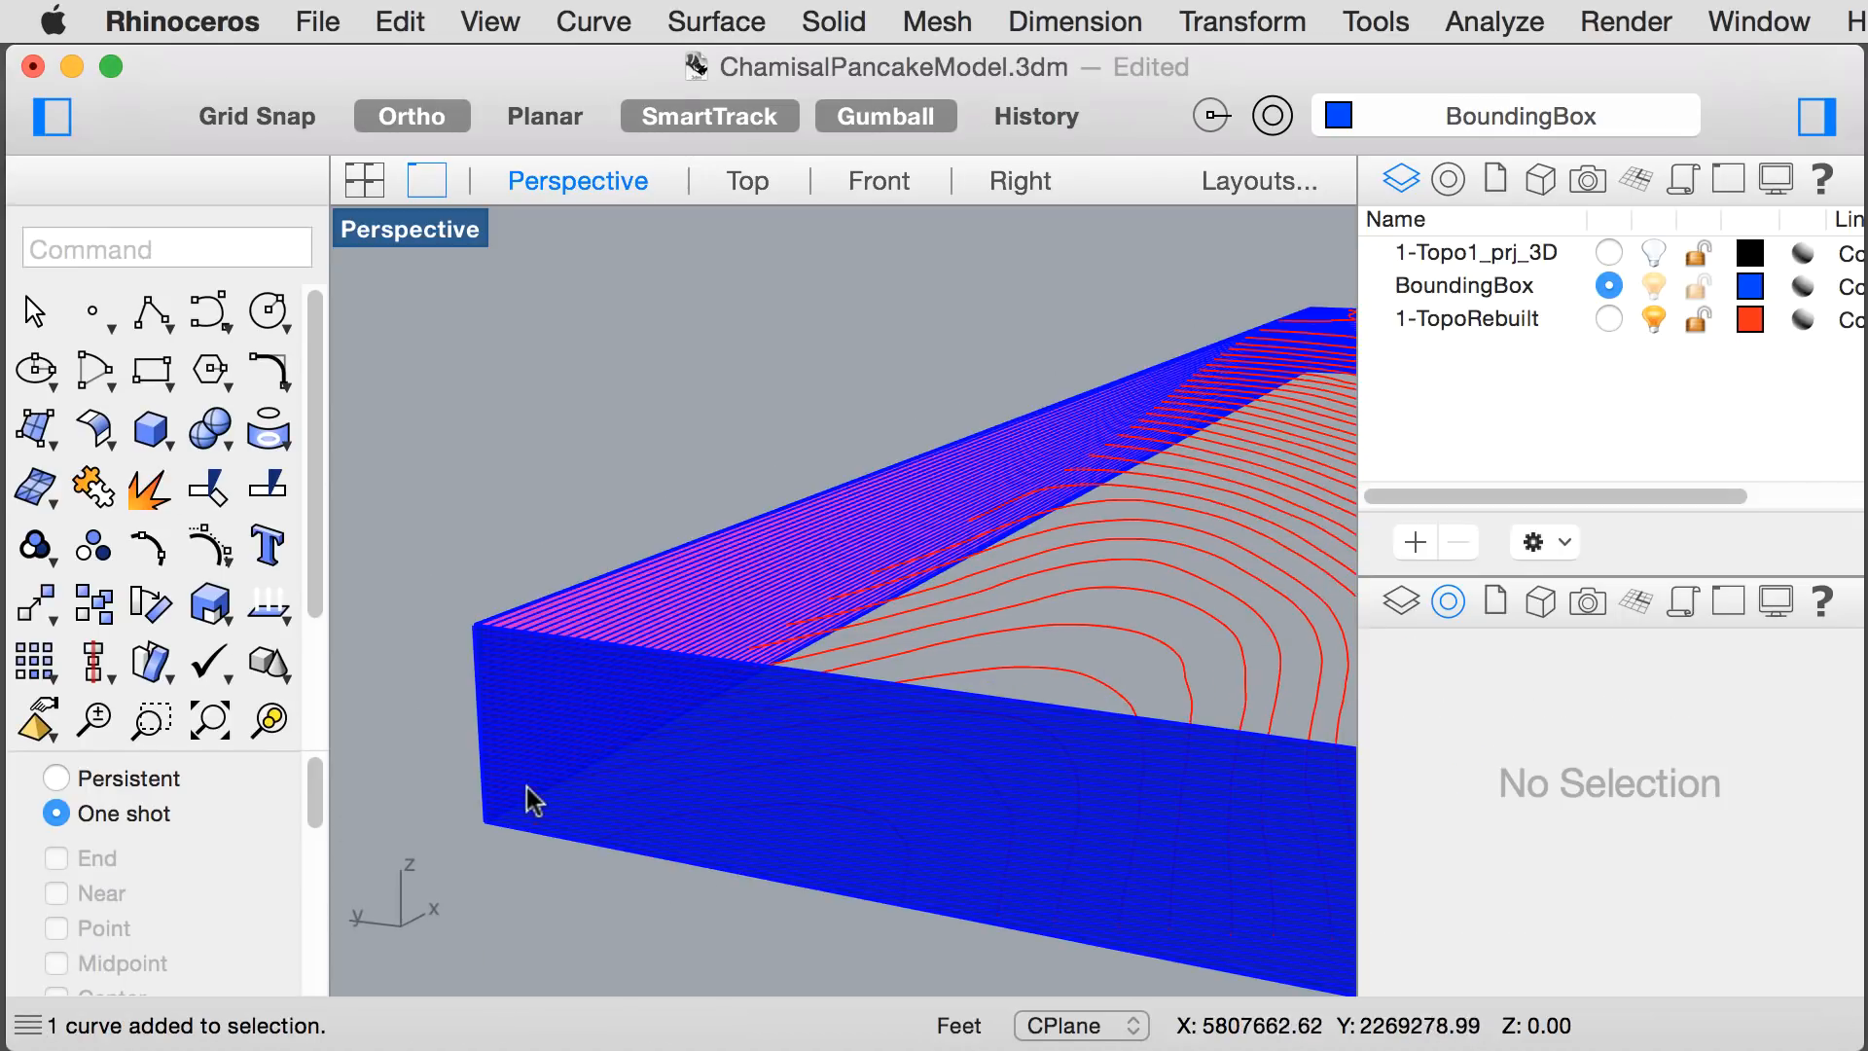
- Compare the new wall contour lines with the rebuilt topographic contours up close, and single out one line on the wall
{"action": "scroll", "coordinate": [527, 786], "scroll_direction": "up", "scroll_amount": 3}
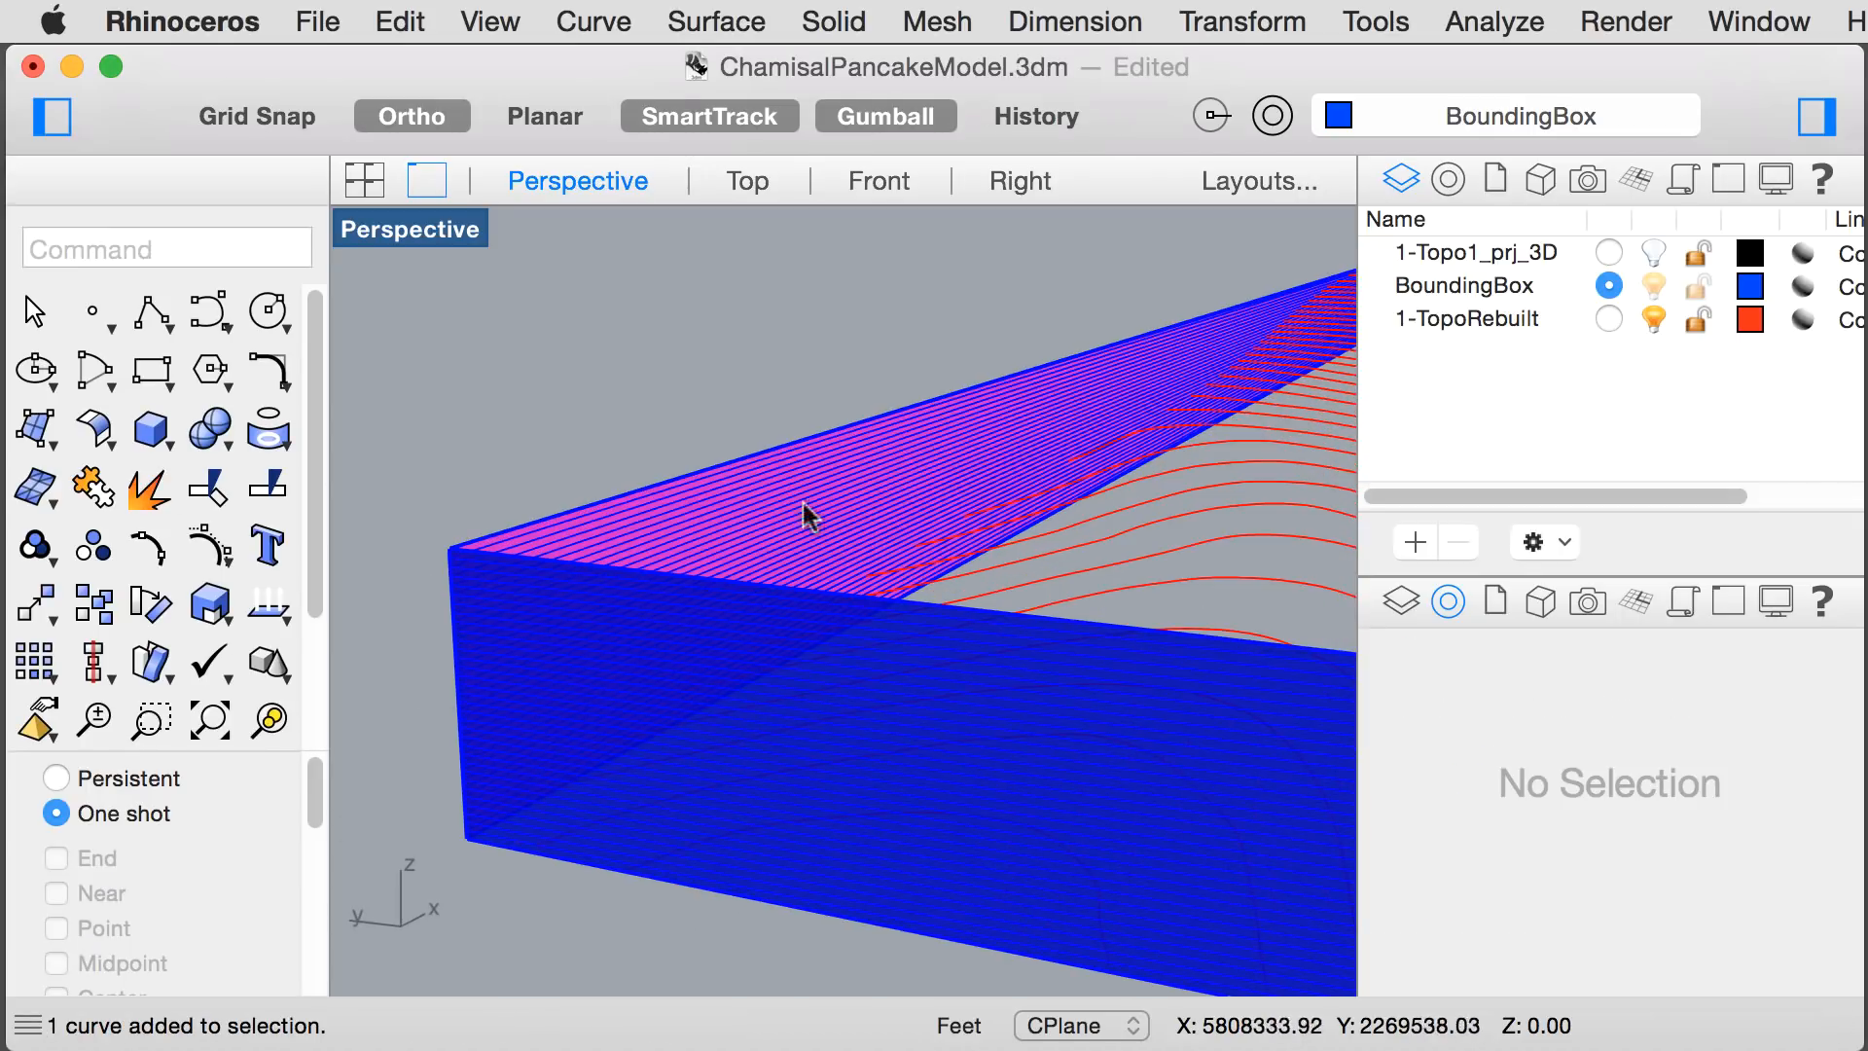
{"action": "scroll", "coordinate": [1017, 463], "scroll_direction": "up", "scroll_amount": 5}
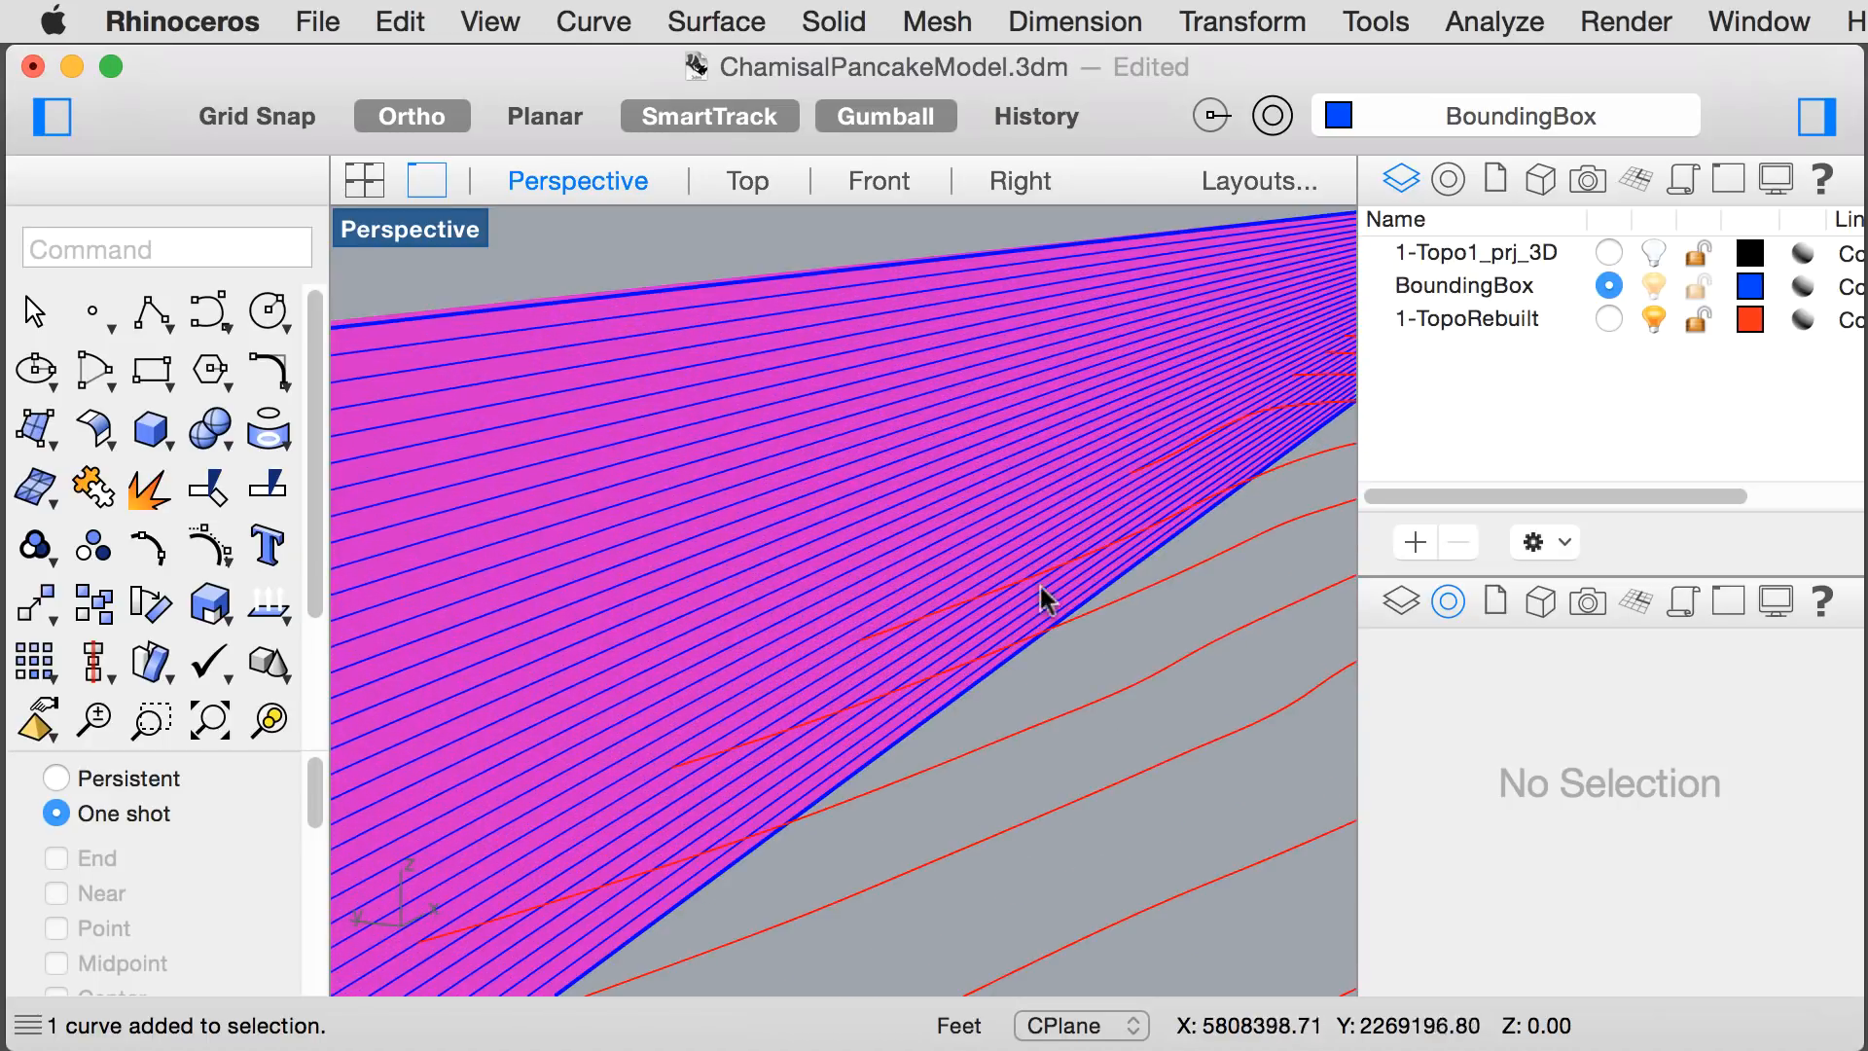
{"action": "left_click", "coordinate": [921, 605]}
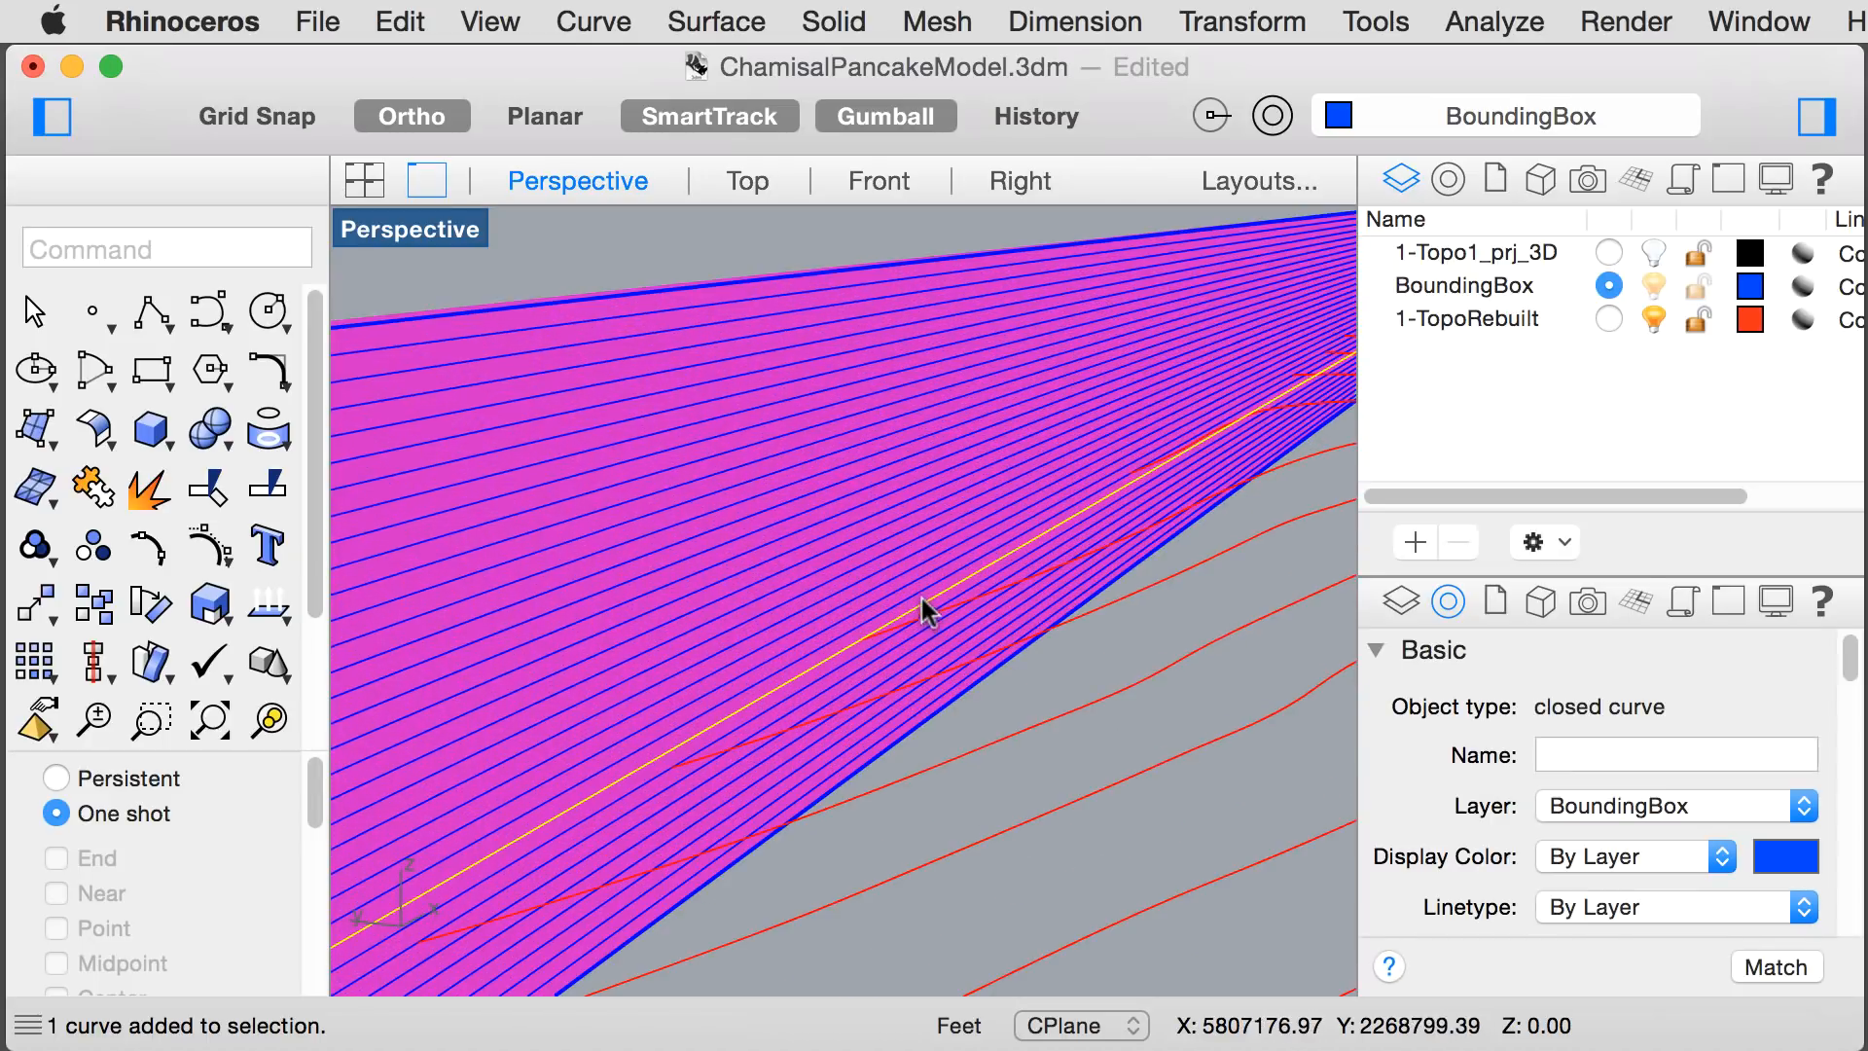
- Compare individual topographic contours with the wall contour lines they meet by selecting each matching pair, and clear the selection
{"action": "left_click_drag", "start_coordinate": [919, 592], "coordinate": [915, 559]}
{"action": "key", "text": "Escape"}
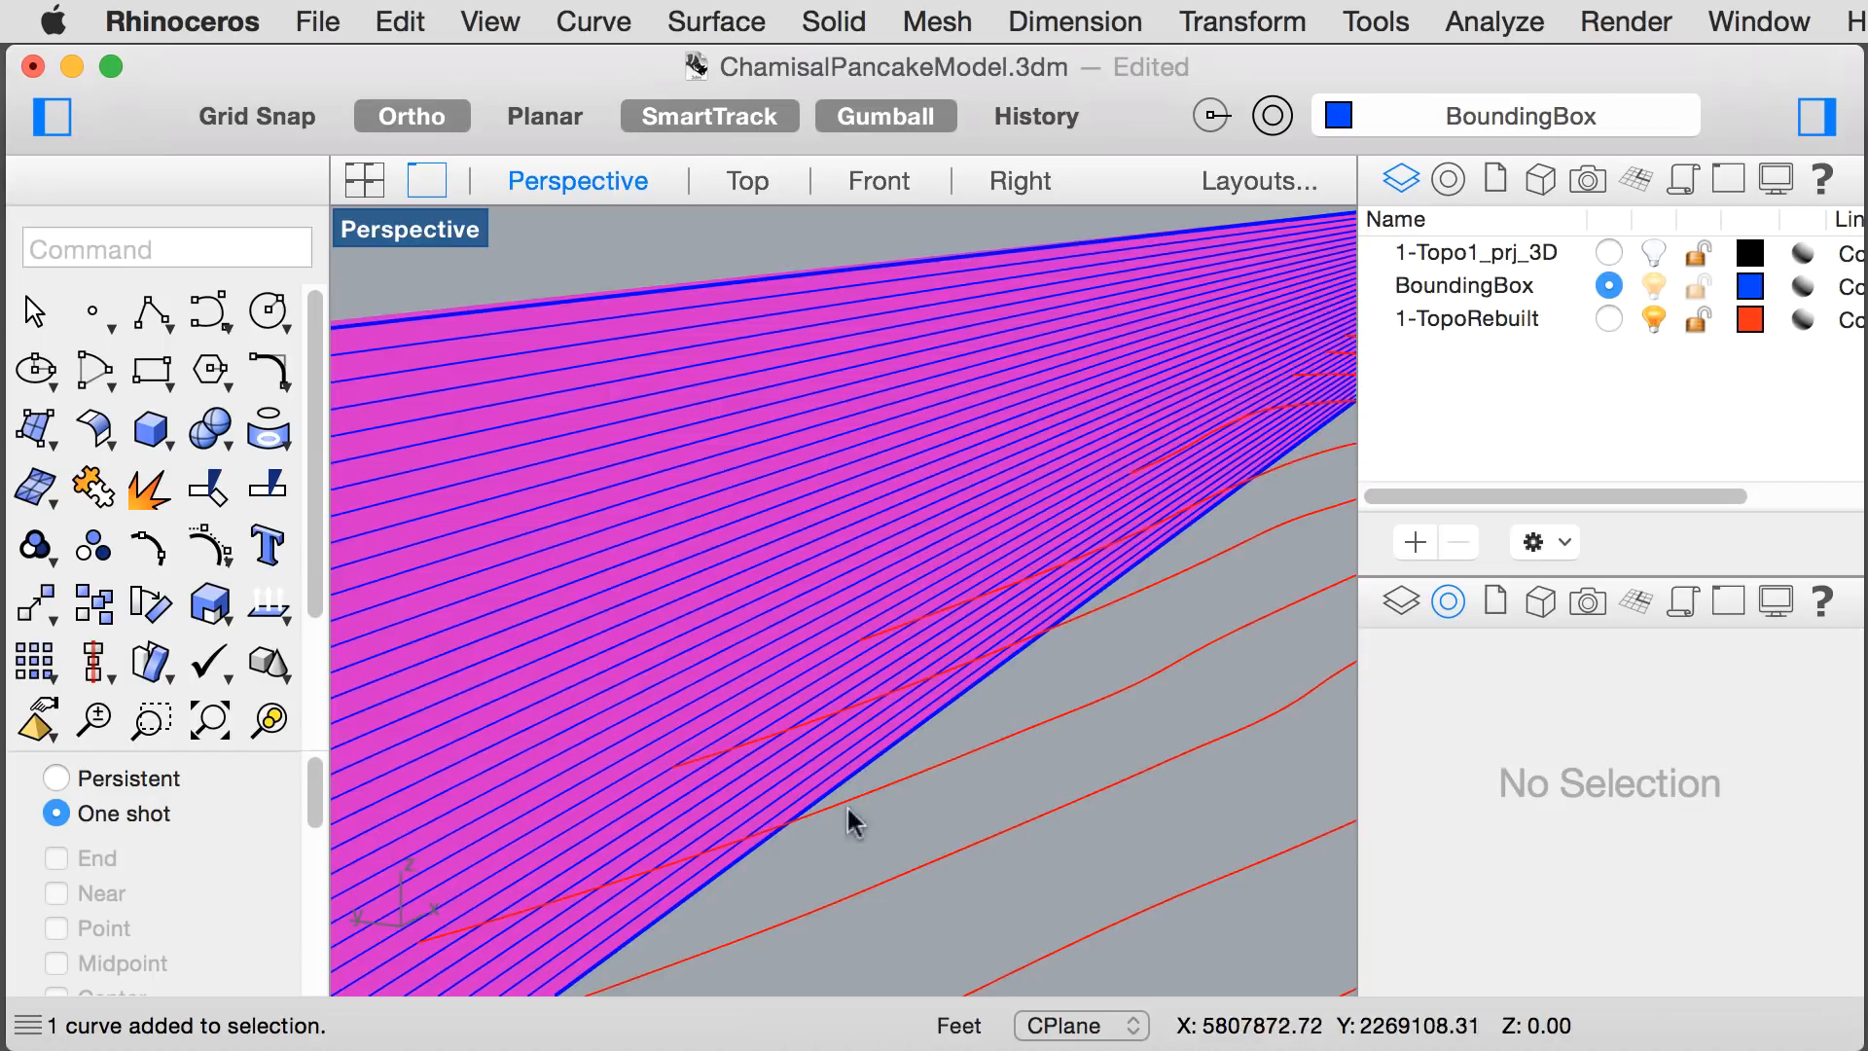
{"action": "left_click", "coordinate": [650, 784]}
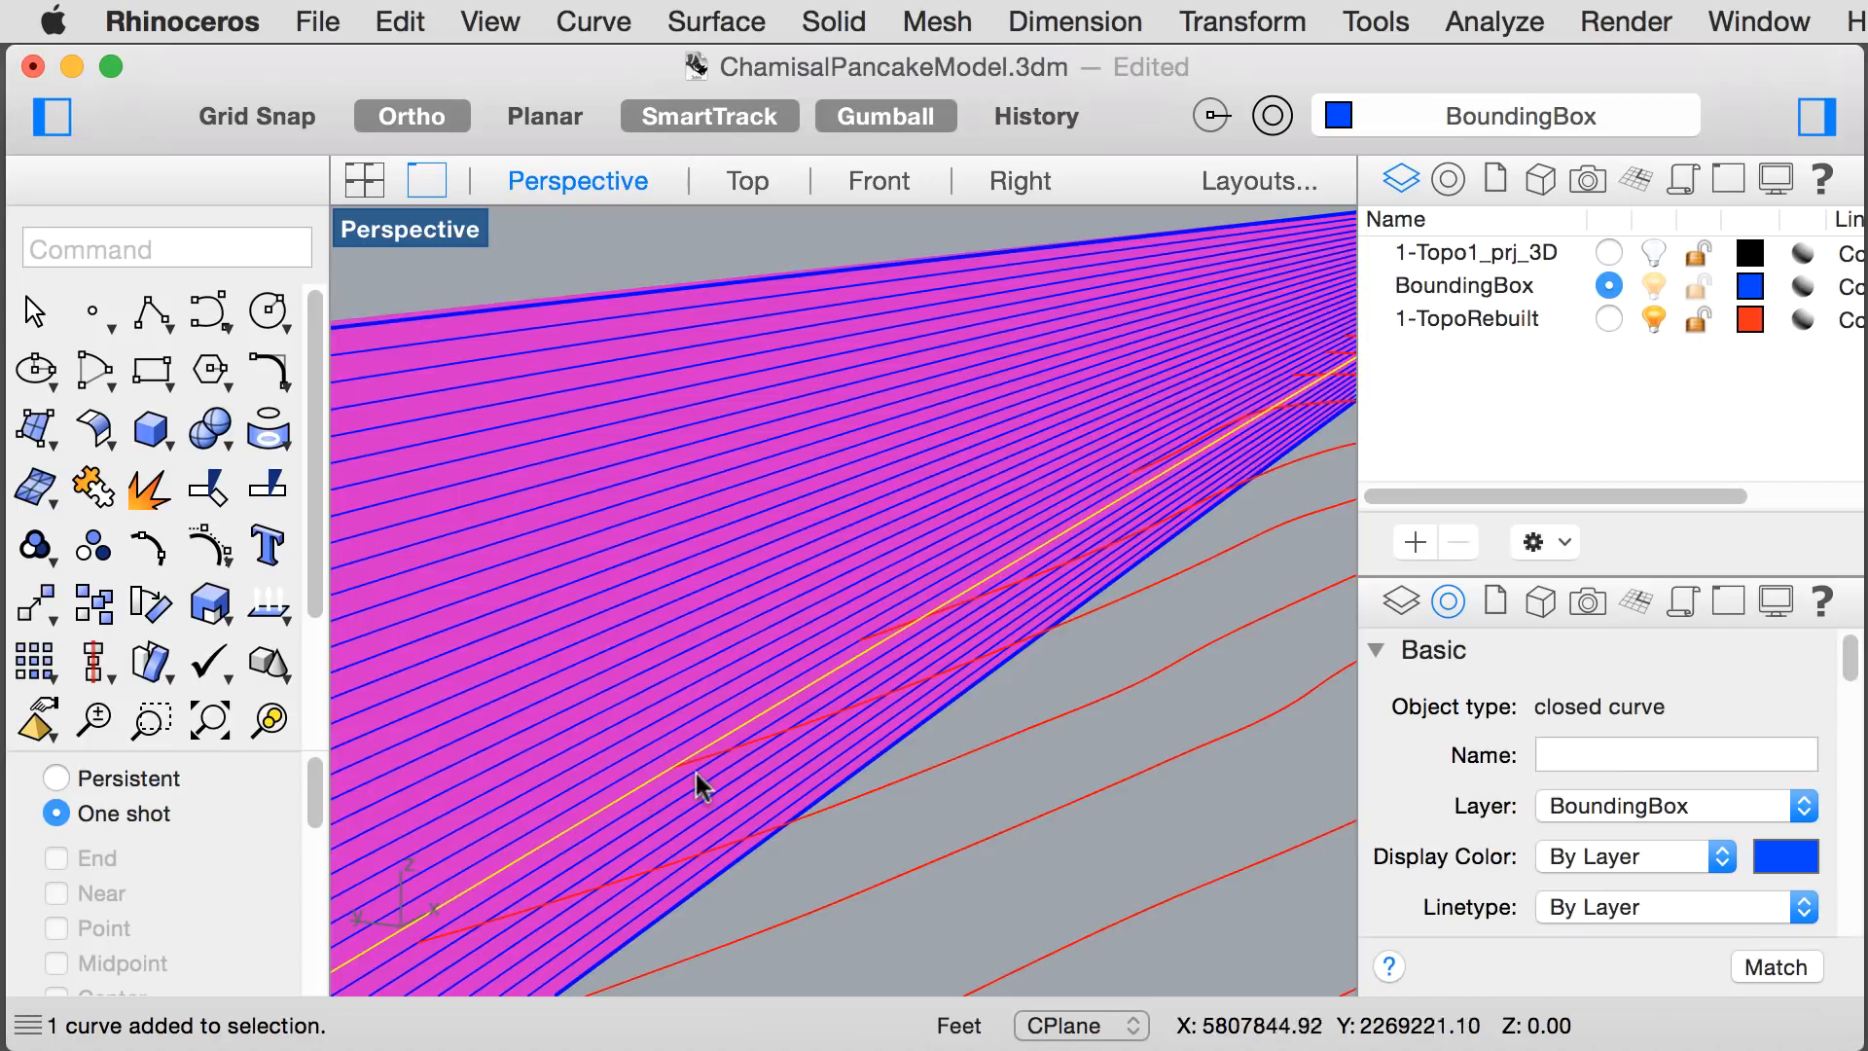
{"action": "scroll", "coordinate": [685, 770], "scroll_direction": "up", "scroll_amount": 3}
{"action": "left_click", "coordinate": [691, 737], "text": "shift"}
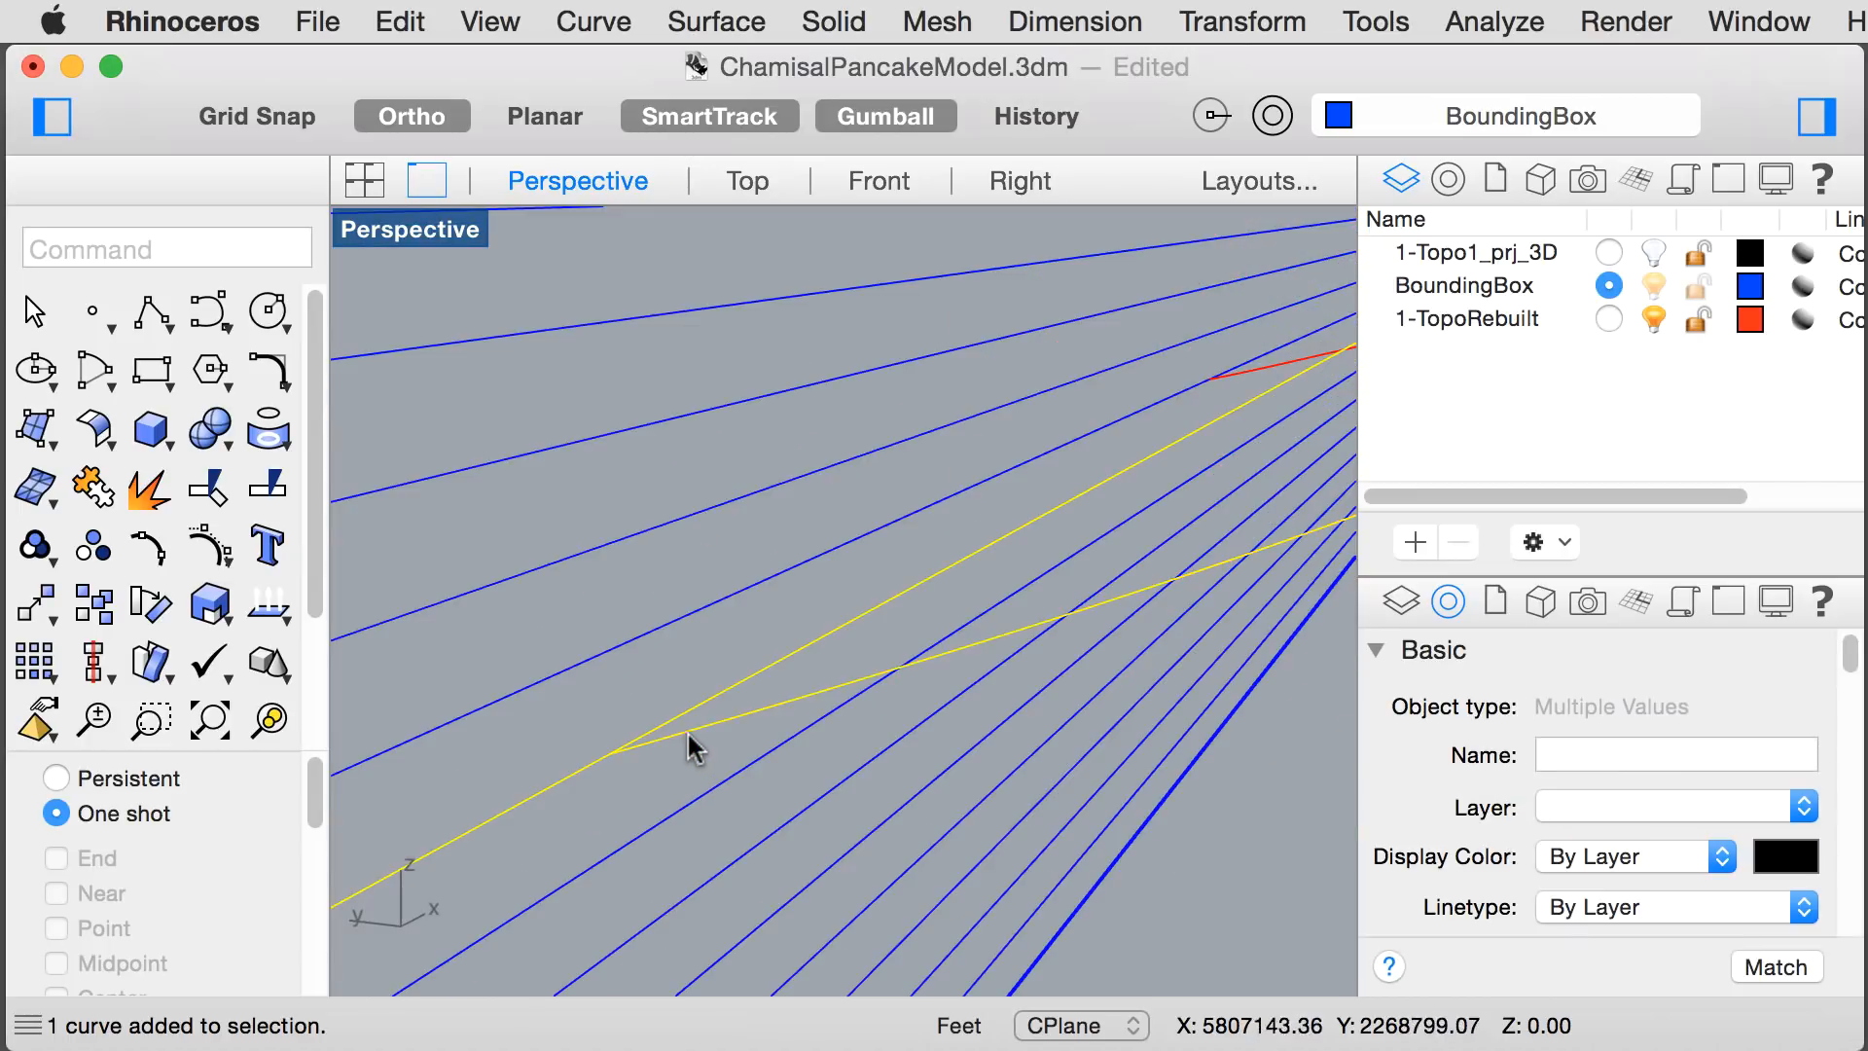
{"action": "scroll", "coordinate": [590, 809], "scroll_direction": "down", "scroll_amount": 3}
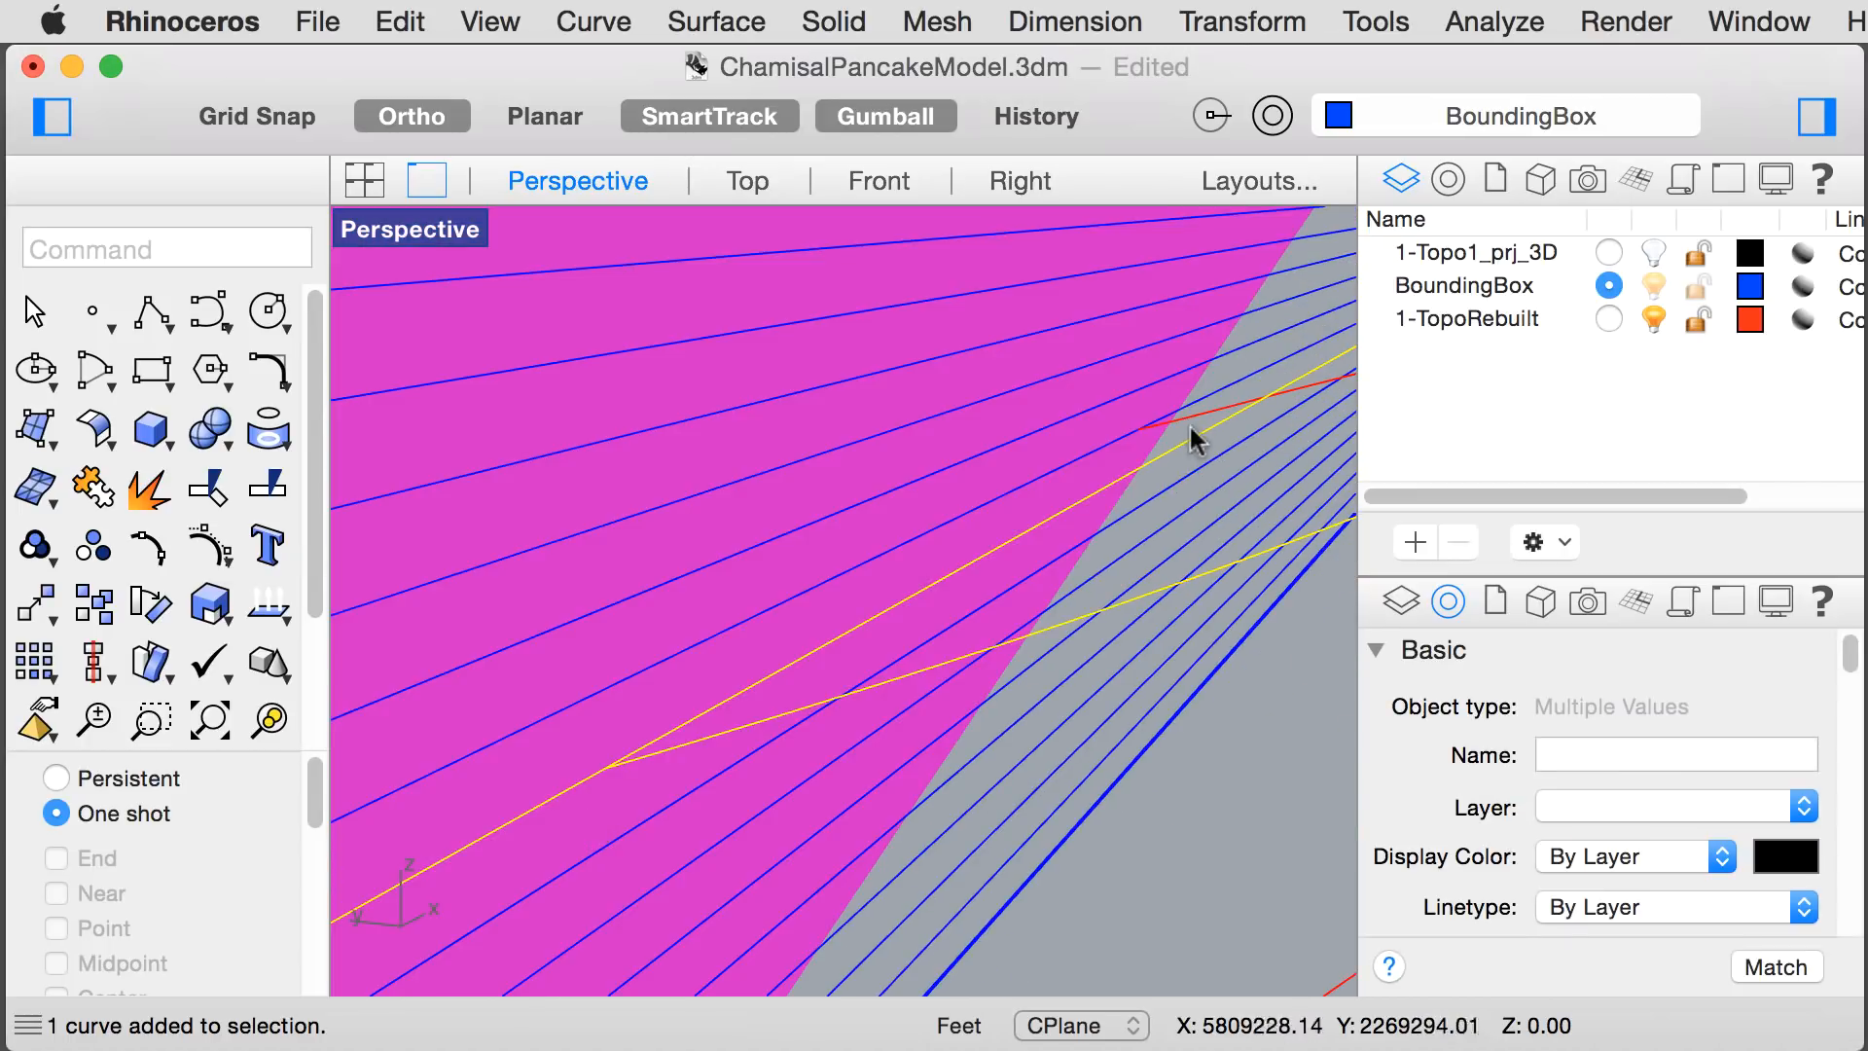
{"action": "left_click", "coordinate": [1105, 448]}
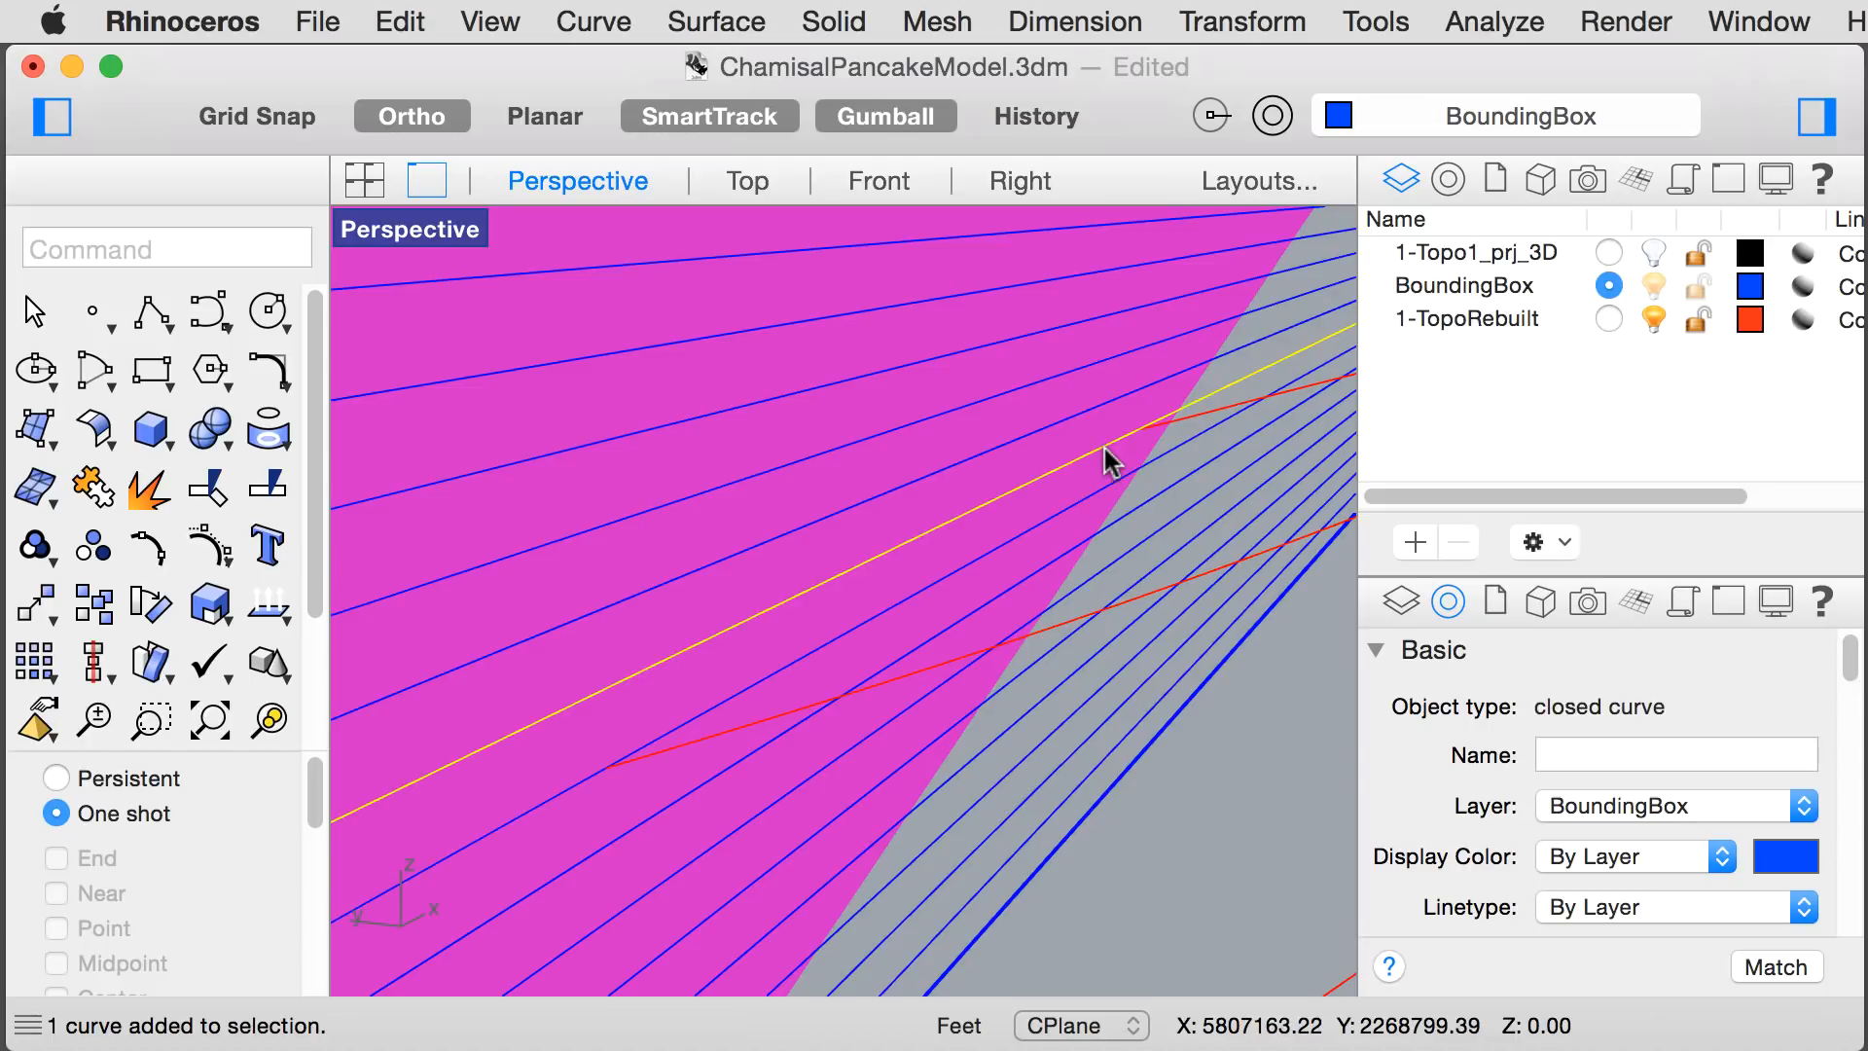
{"action": "left_click", "coordinate": [1197, 414], "text": "shift"}
{"action": "scroll", "coordinate": [1129, 522], "scroll_direction": "down", "scroll_amount": 3}
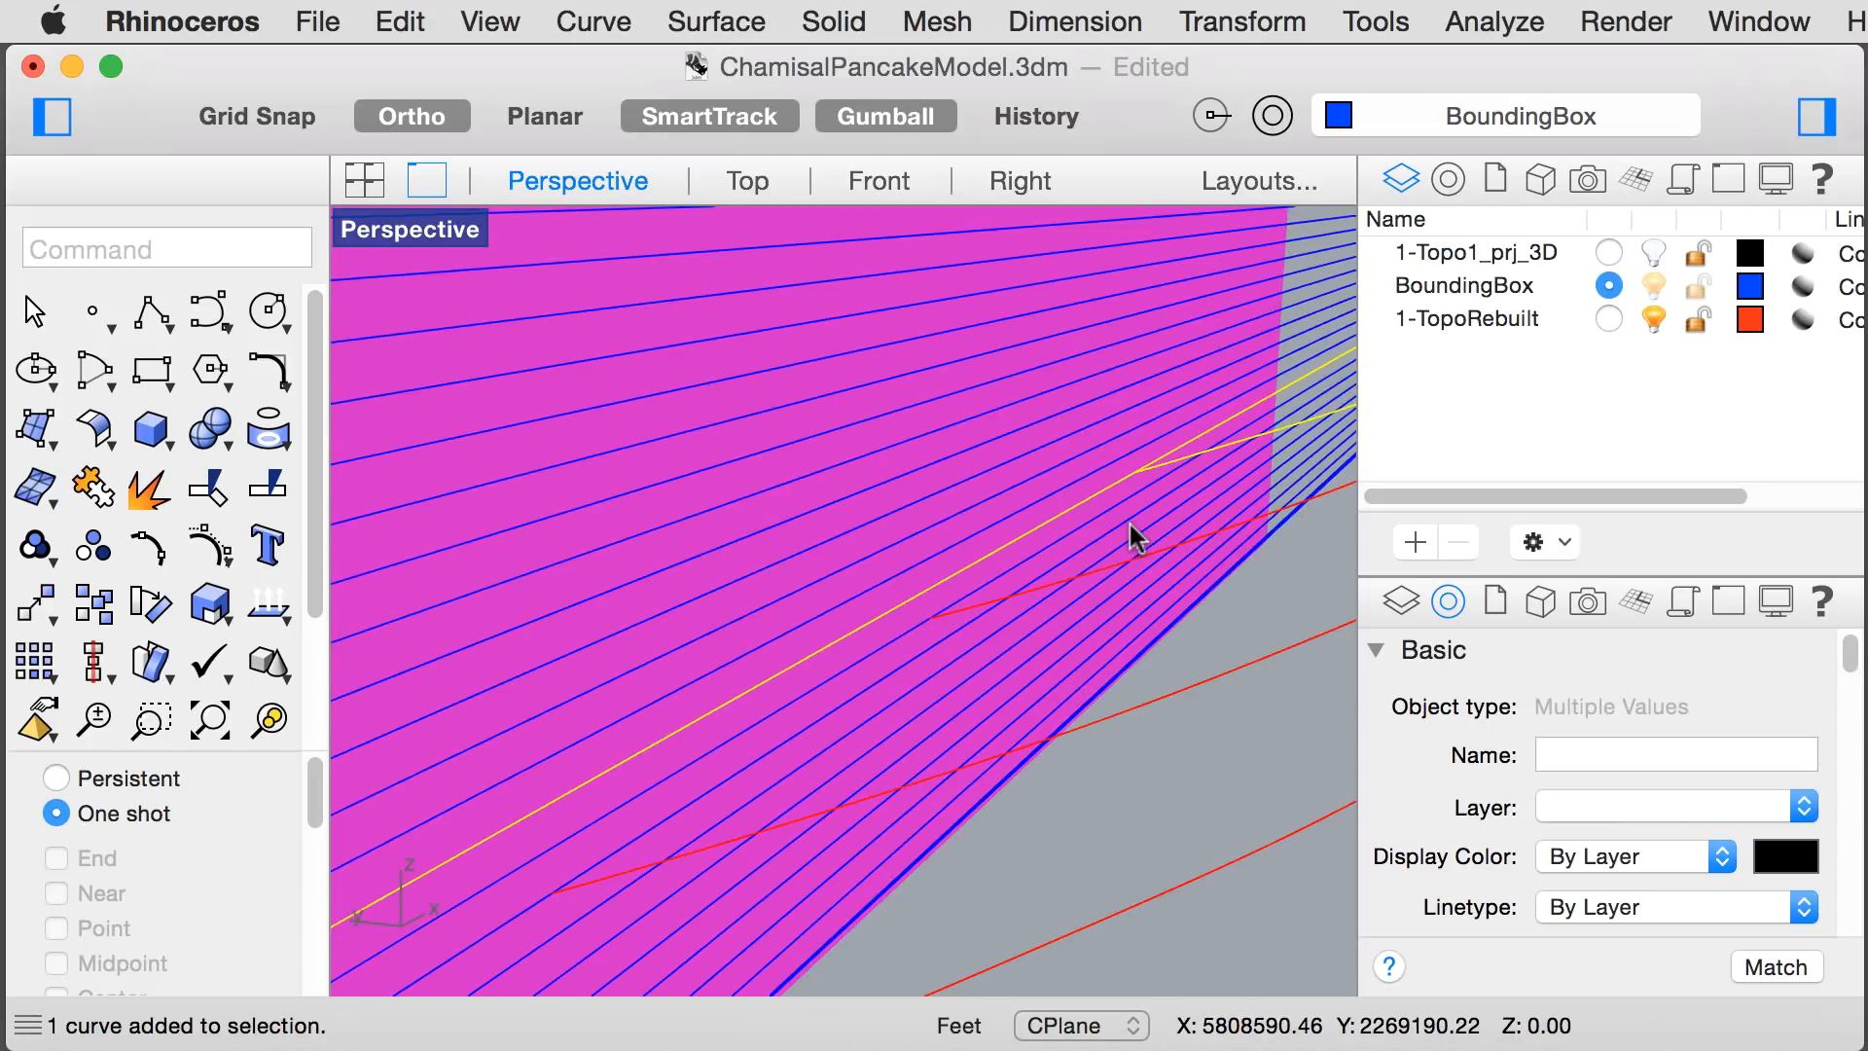
{"action": "scroll", "coordinate": [850, 740], "scroll_direction": "down", "scroll_amount": 5}
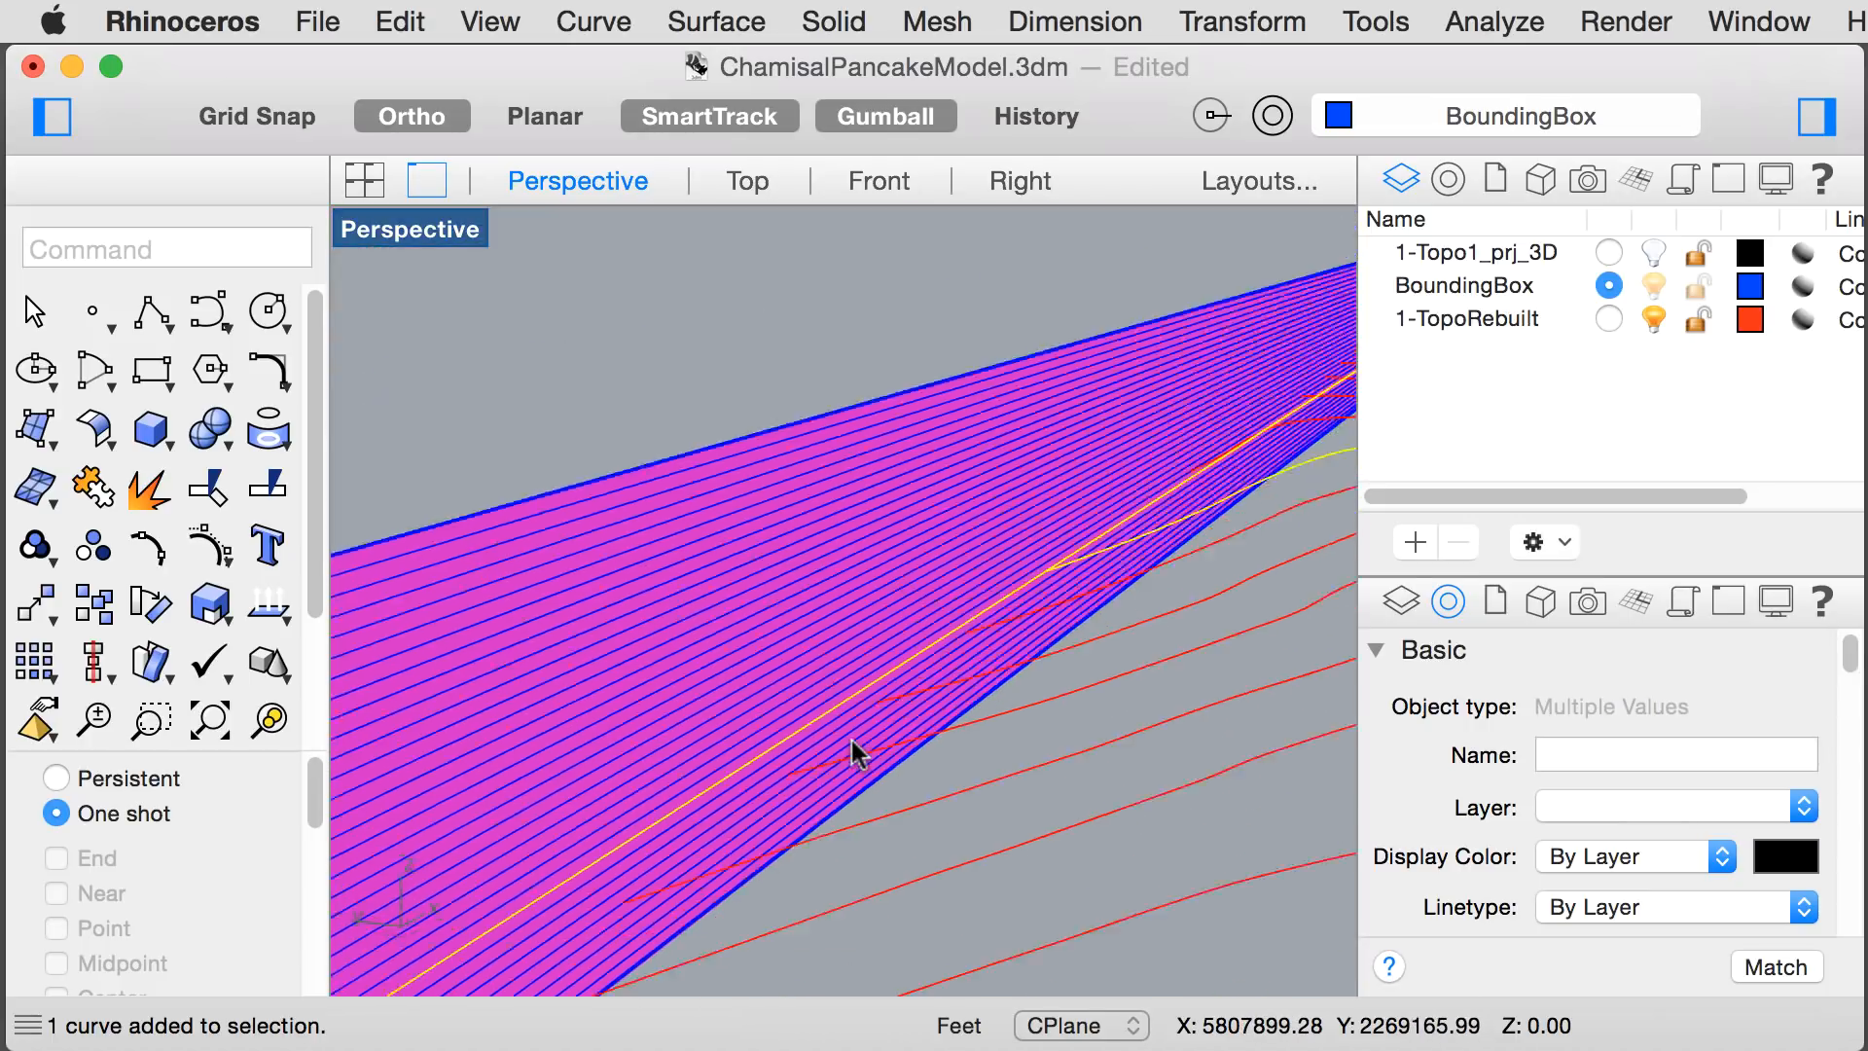
{"action": "left_click", "coordinate": [751, 557]}
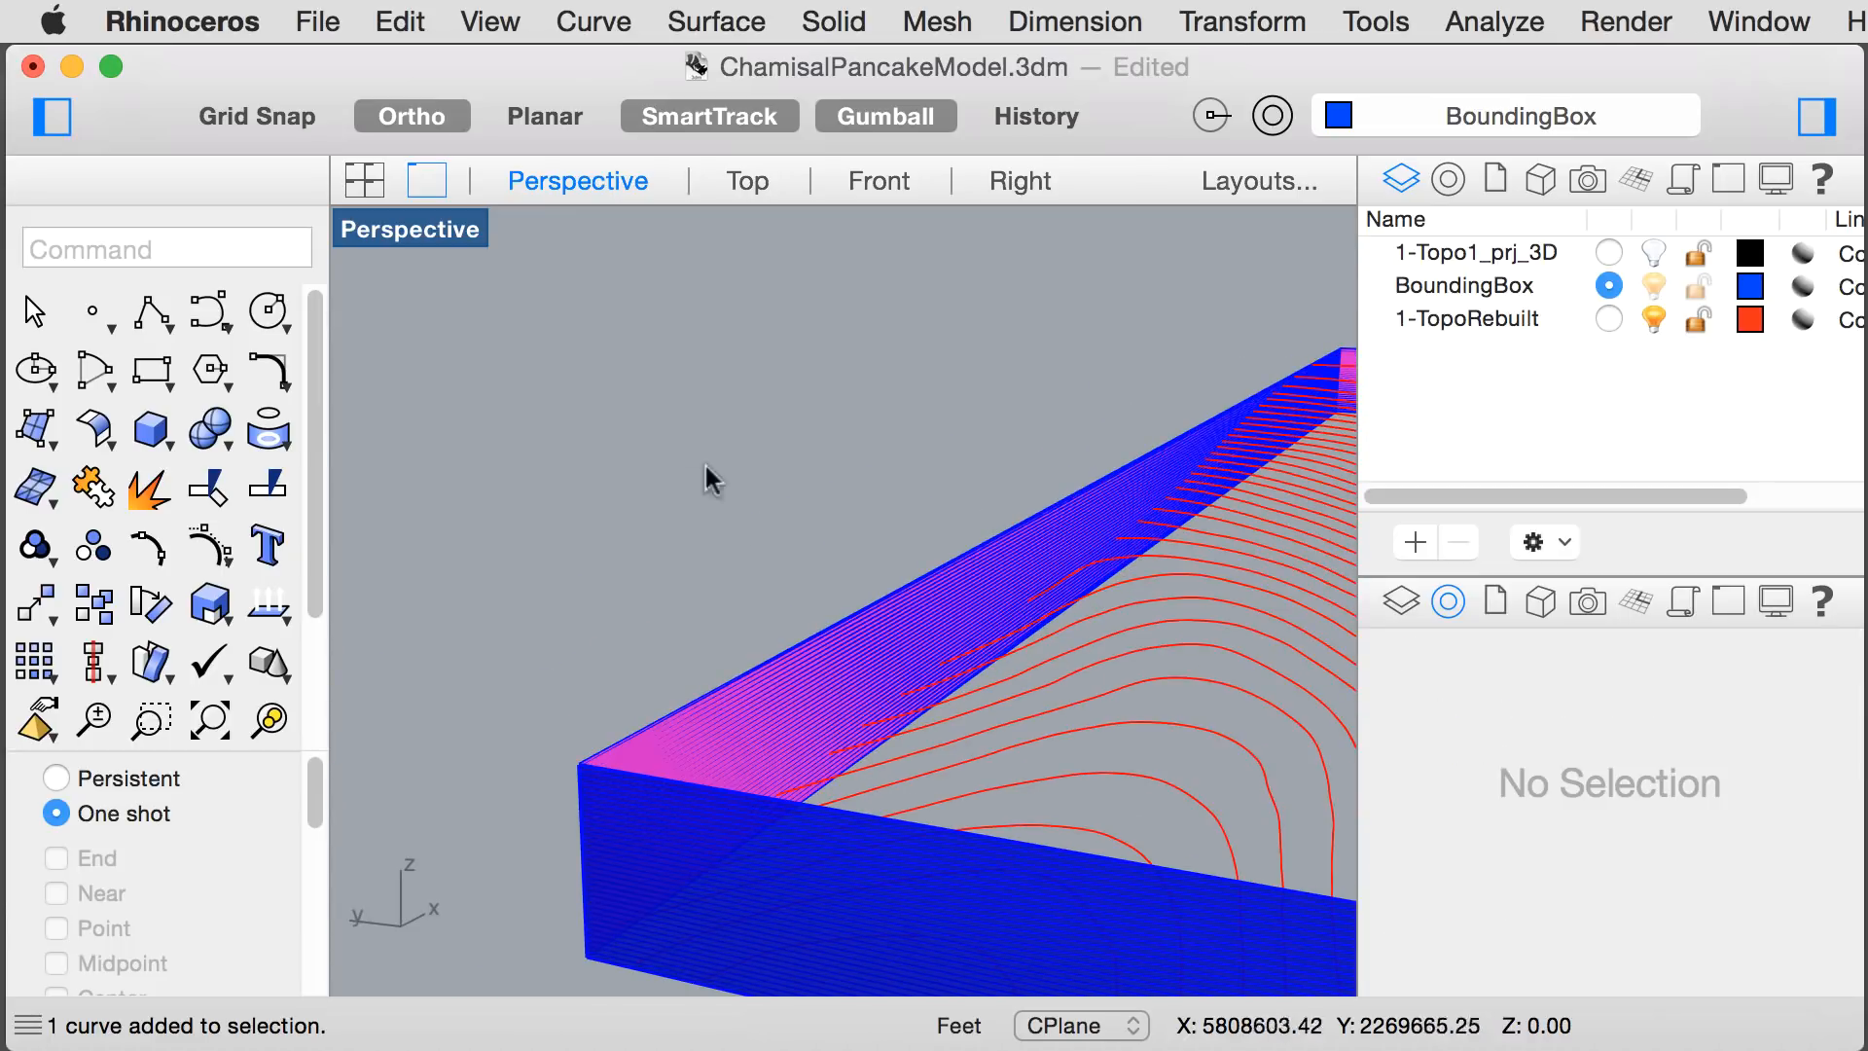
- Inspect the vertical spacing of the wall contour lines at the lower corner in the Right view, and return to Perspective
{"action": "left_click", "coordinate": [1019, 180]}
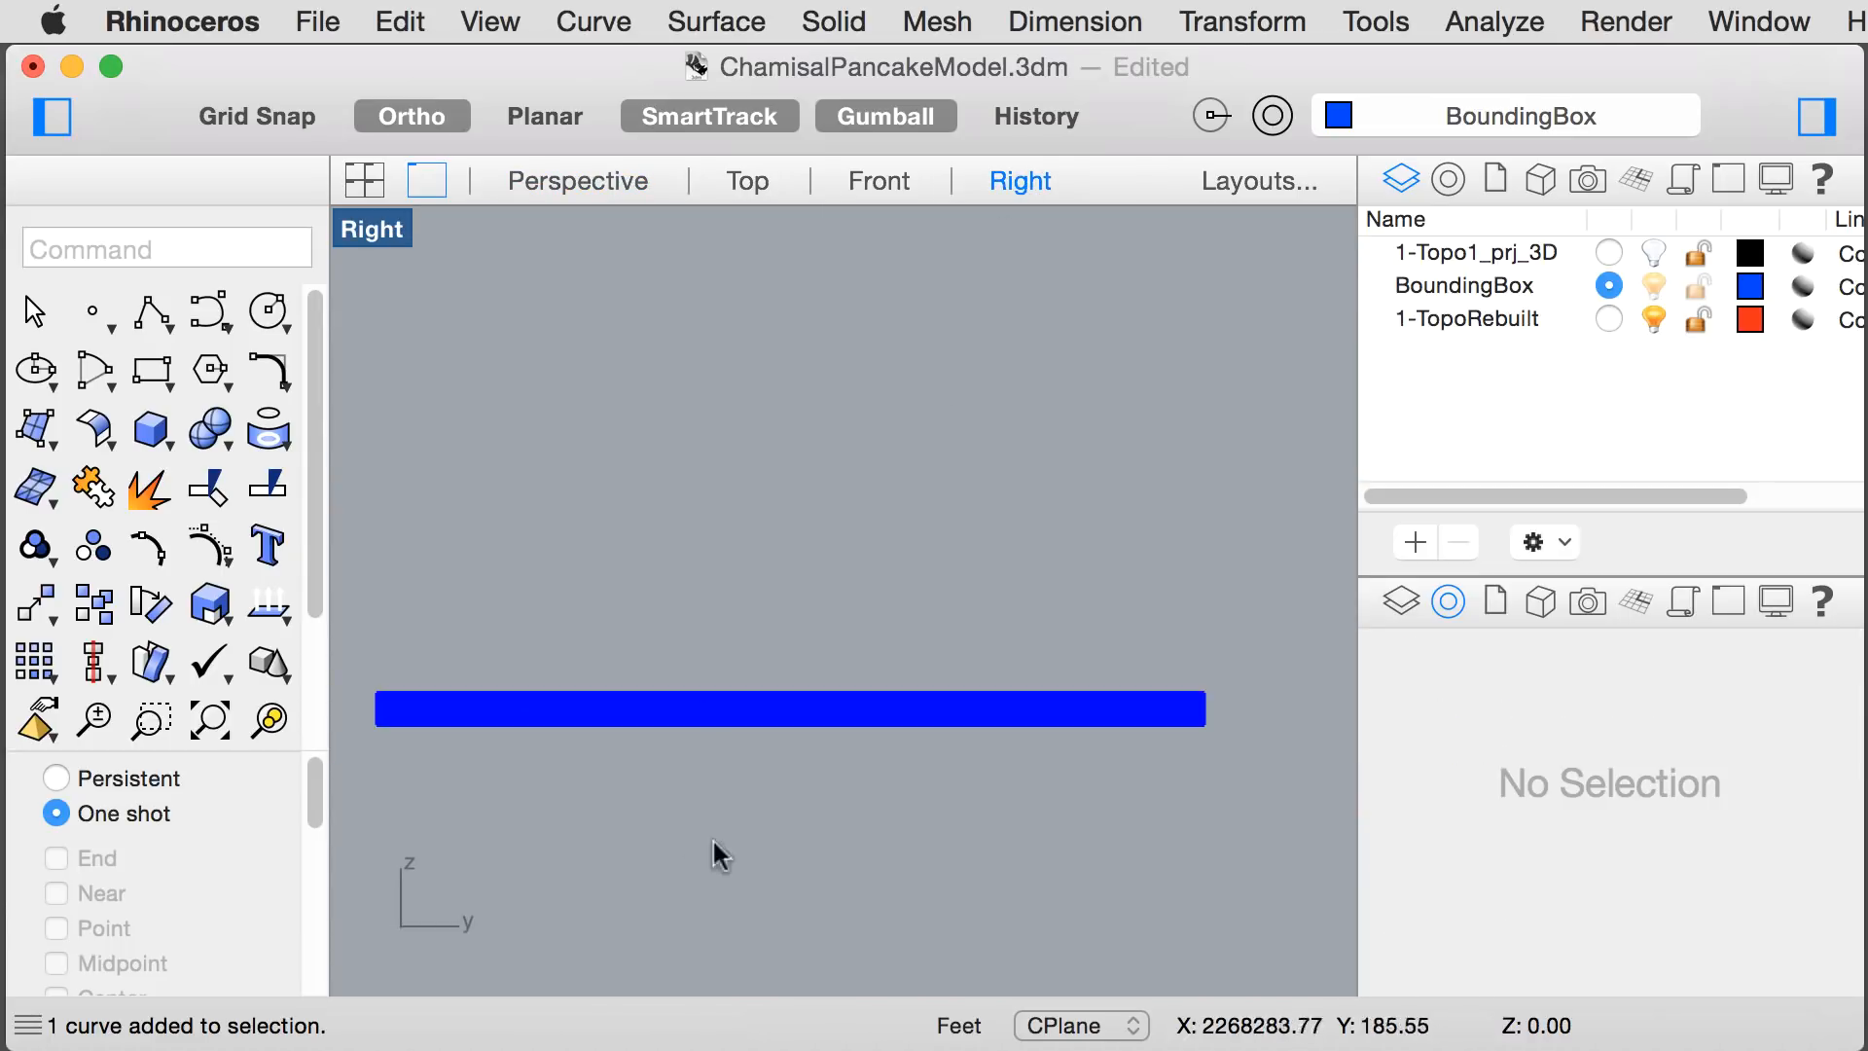
{"action": "scroll", "coordinate": [1206, 718], "scroll_direction": "up", "scroll_amount": 10}
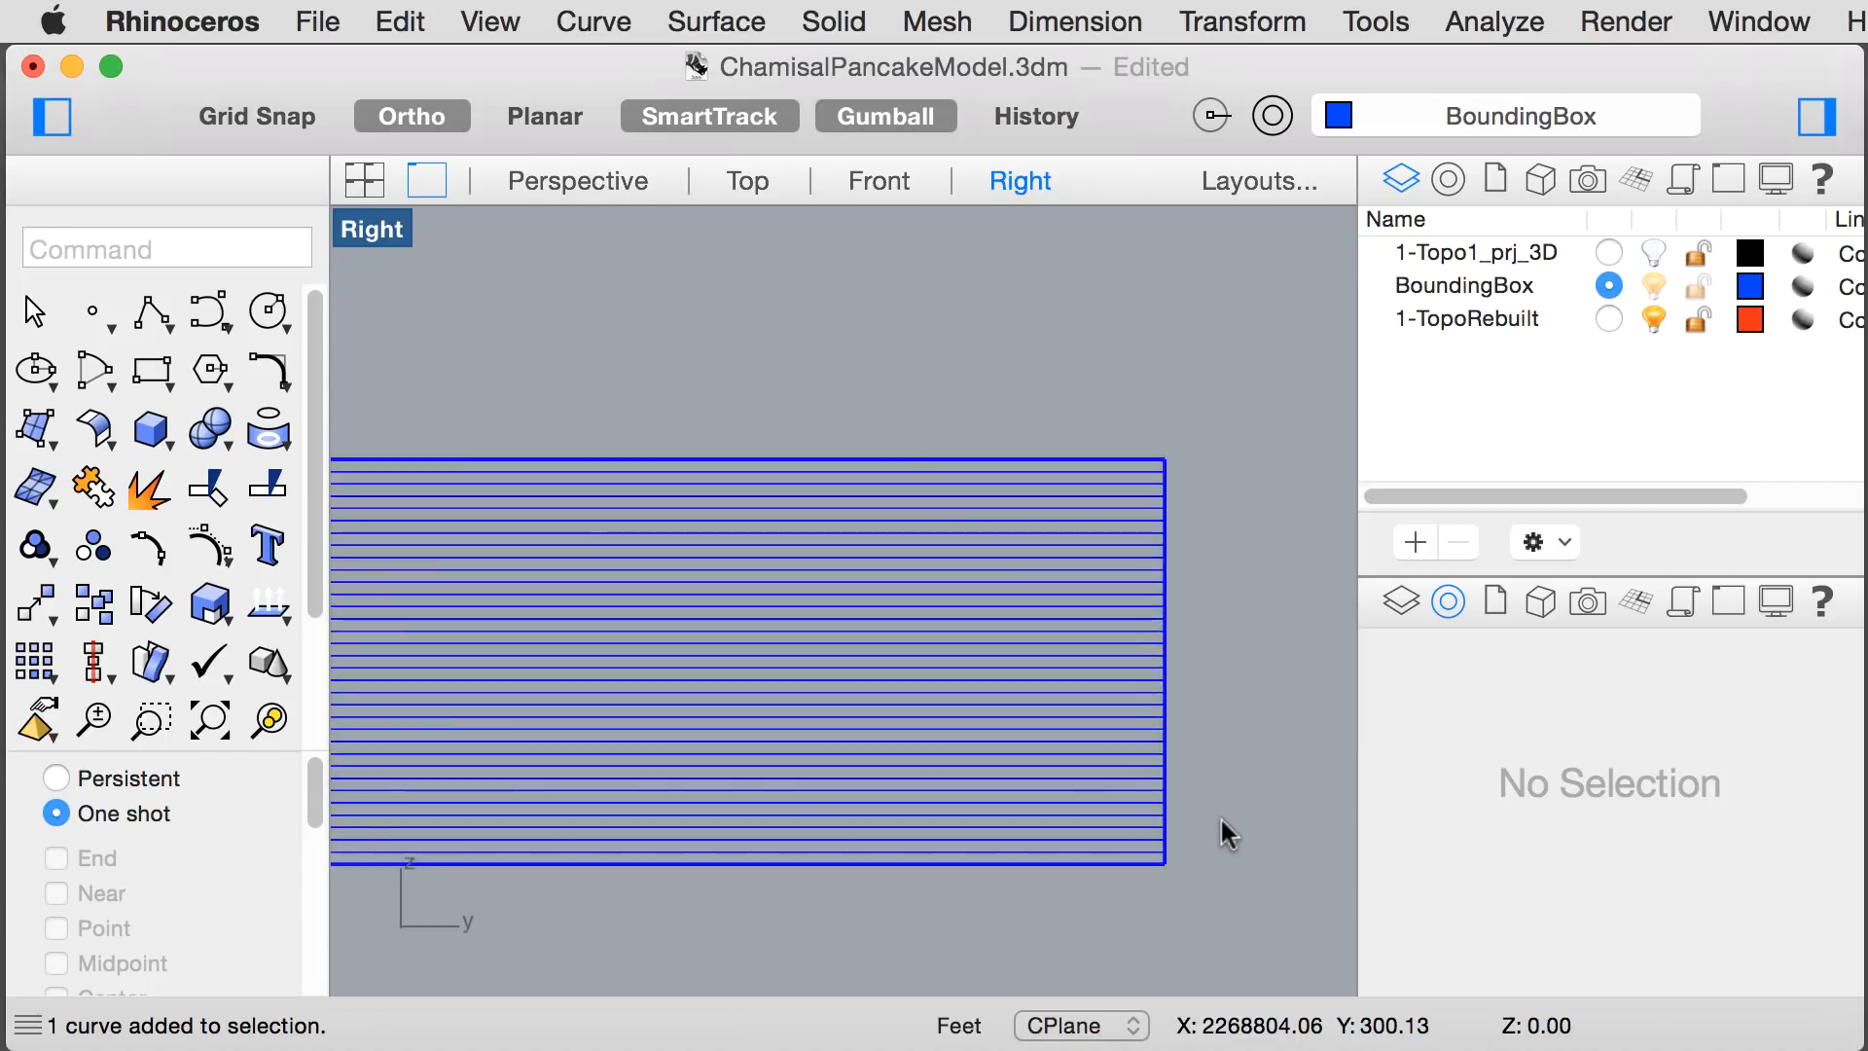
{"action": "scroll", "coordinate": [1150, 878], "scroll_direction": "up", "scroll_amount": 3}
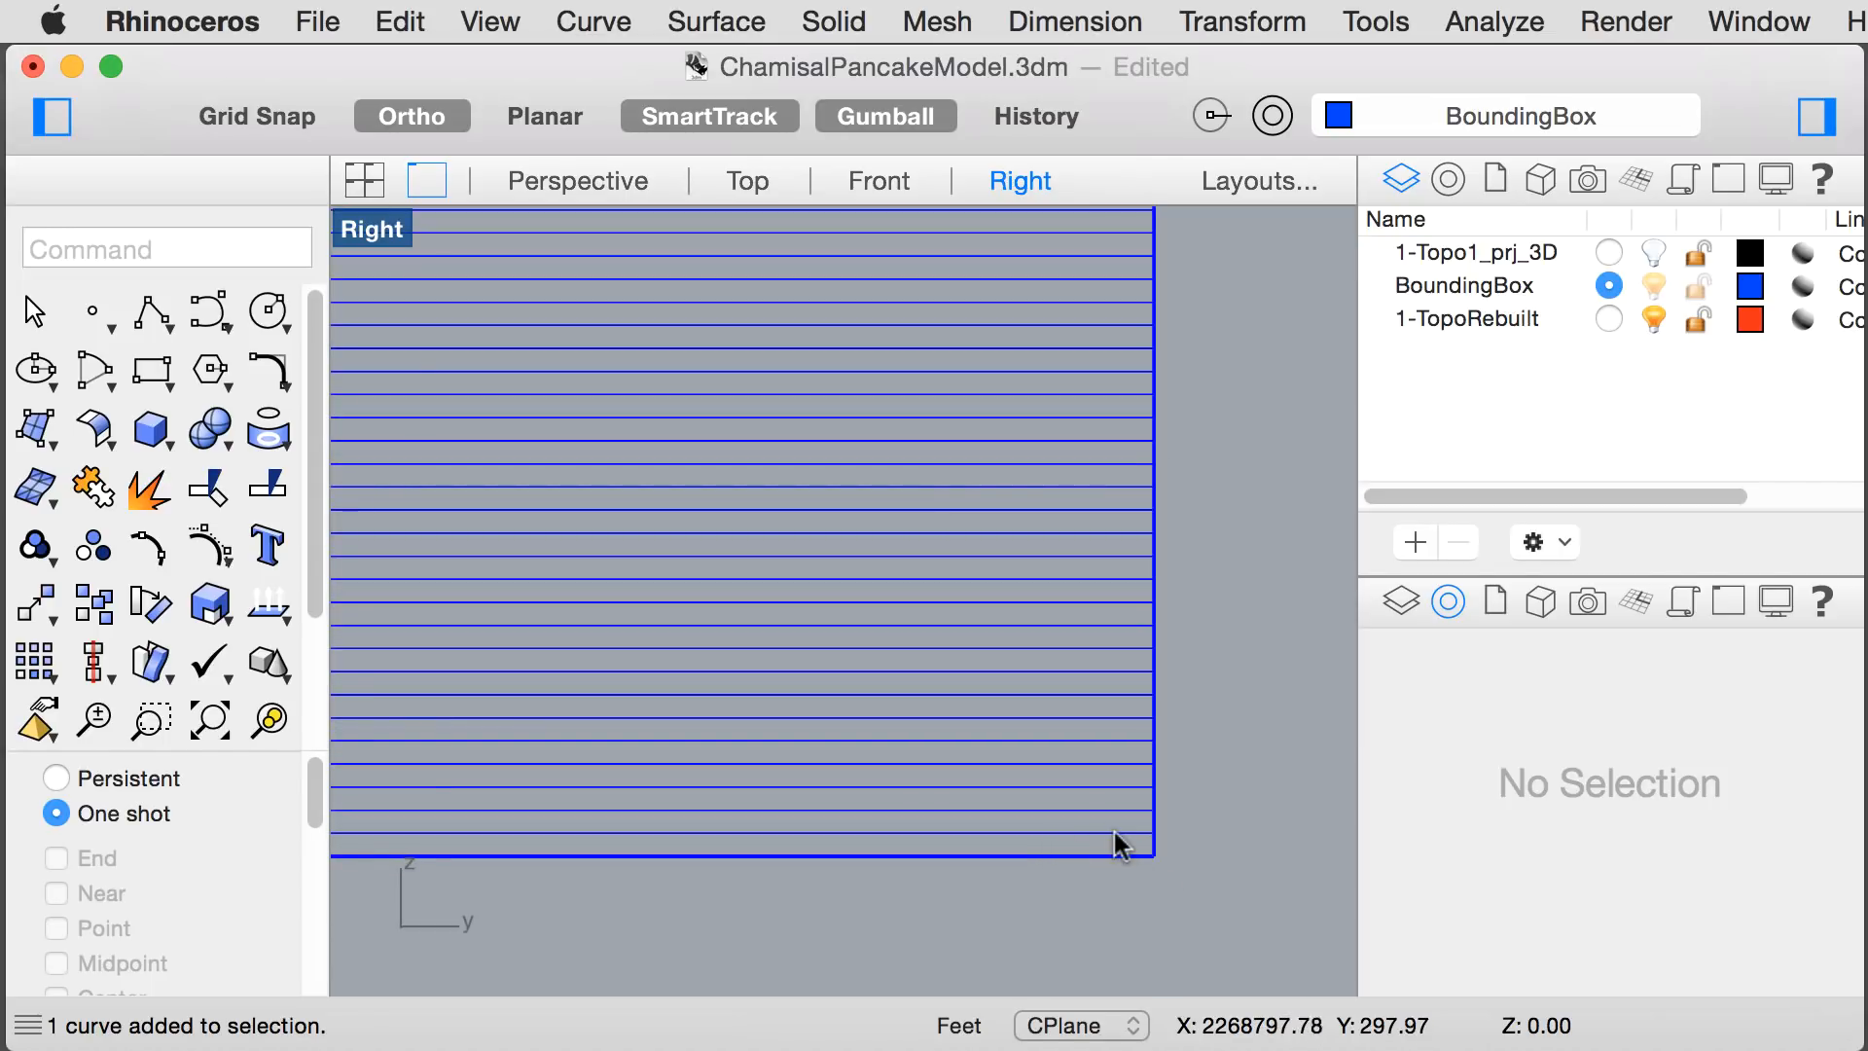
{"action": "scroll", "coordinate": [1112, 831], "scroll_direction": "up", "scroll_amount": 3}
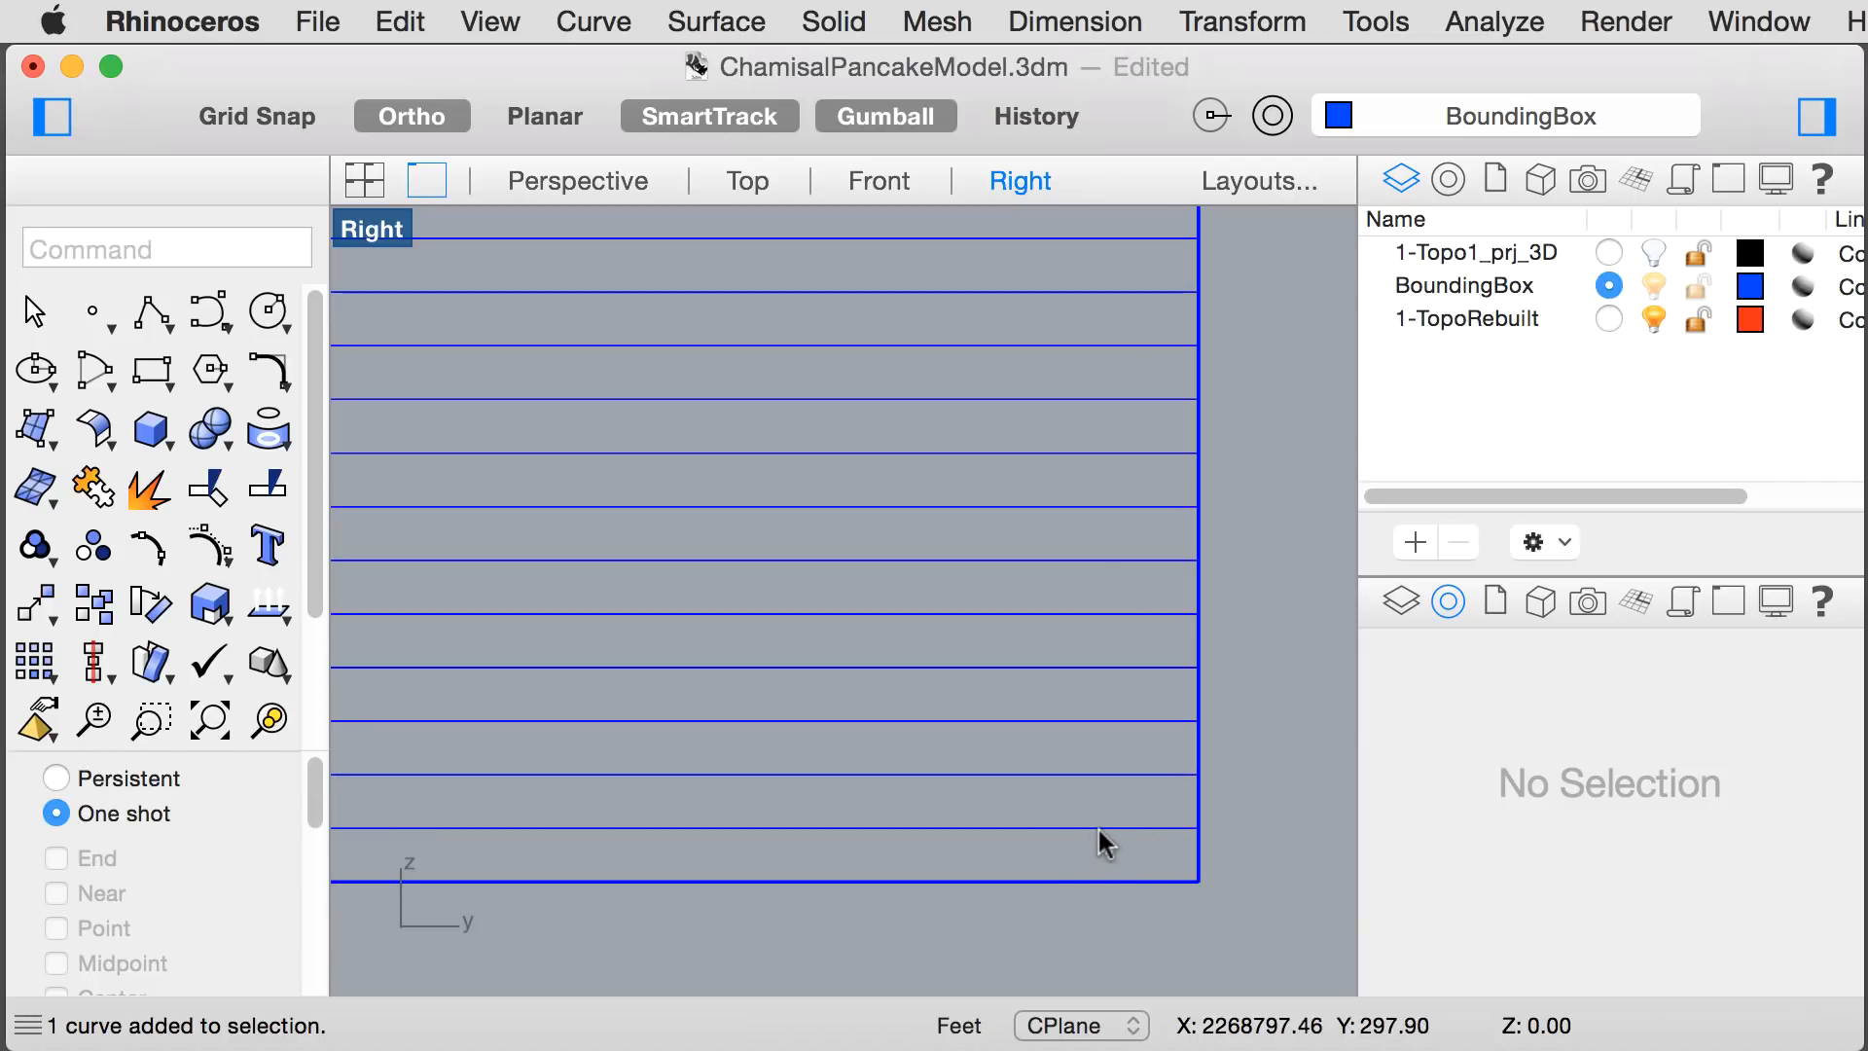
{"action": "scroll", "coordinate": [1100, 828], "scroll_direction": "up", "scroll_amount": 3}
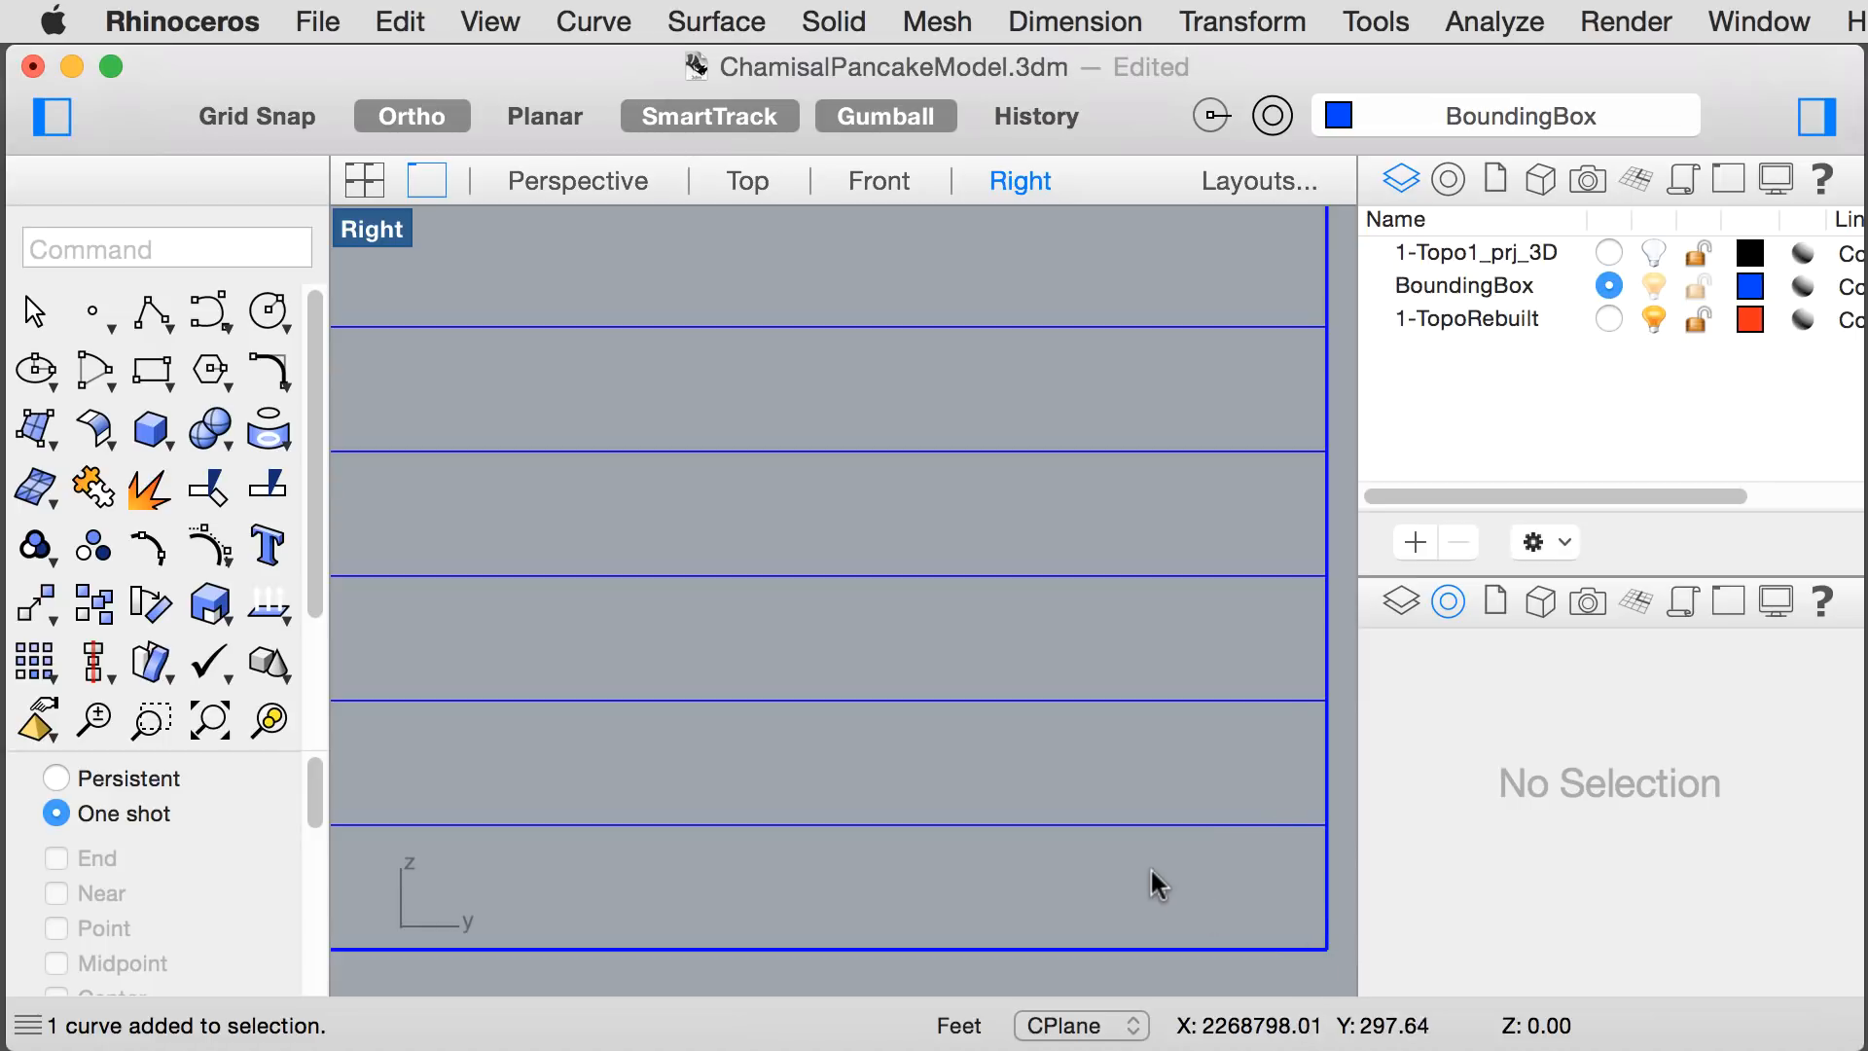
{"action": "scroll", "coordinate": [1154, 872], "scroll_direction": "down", "scroll_amount": 5}
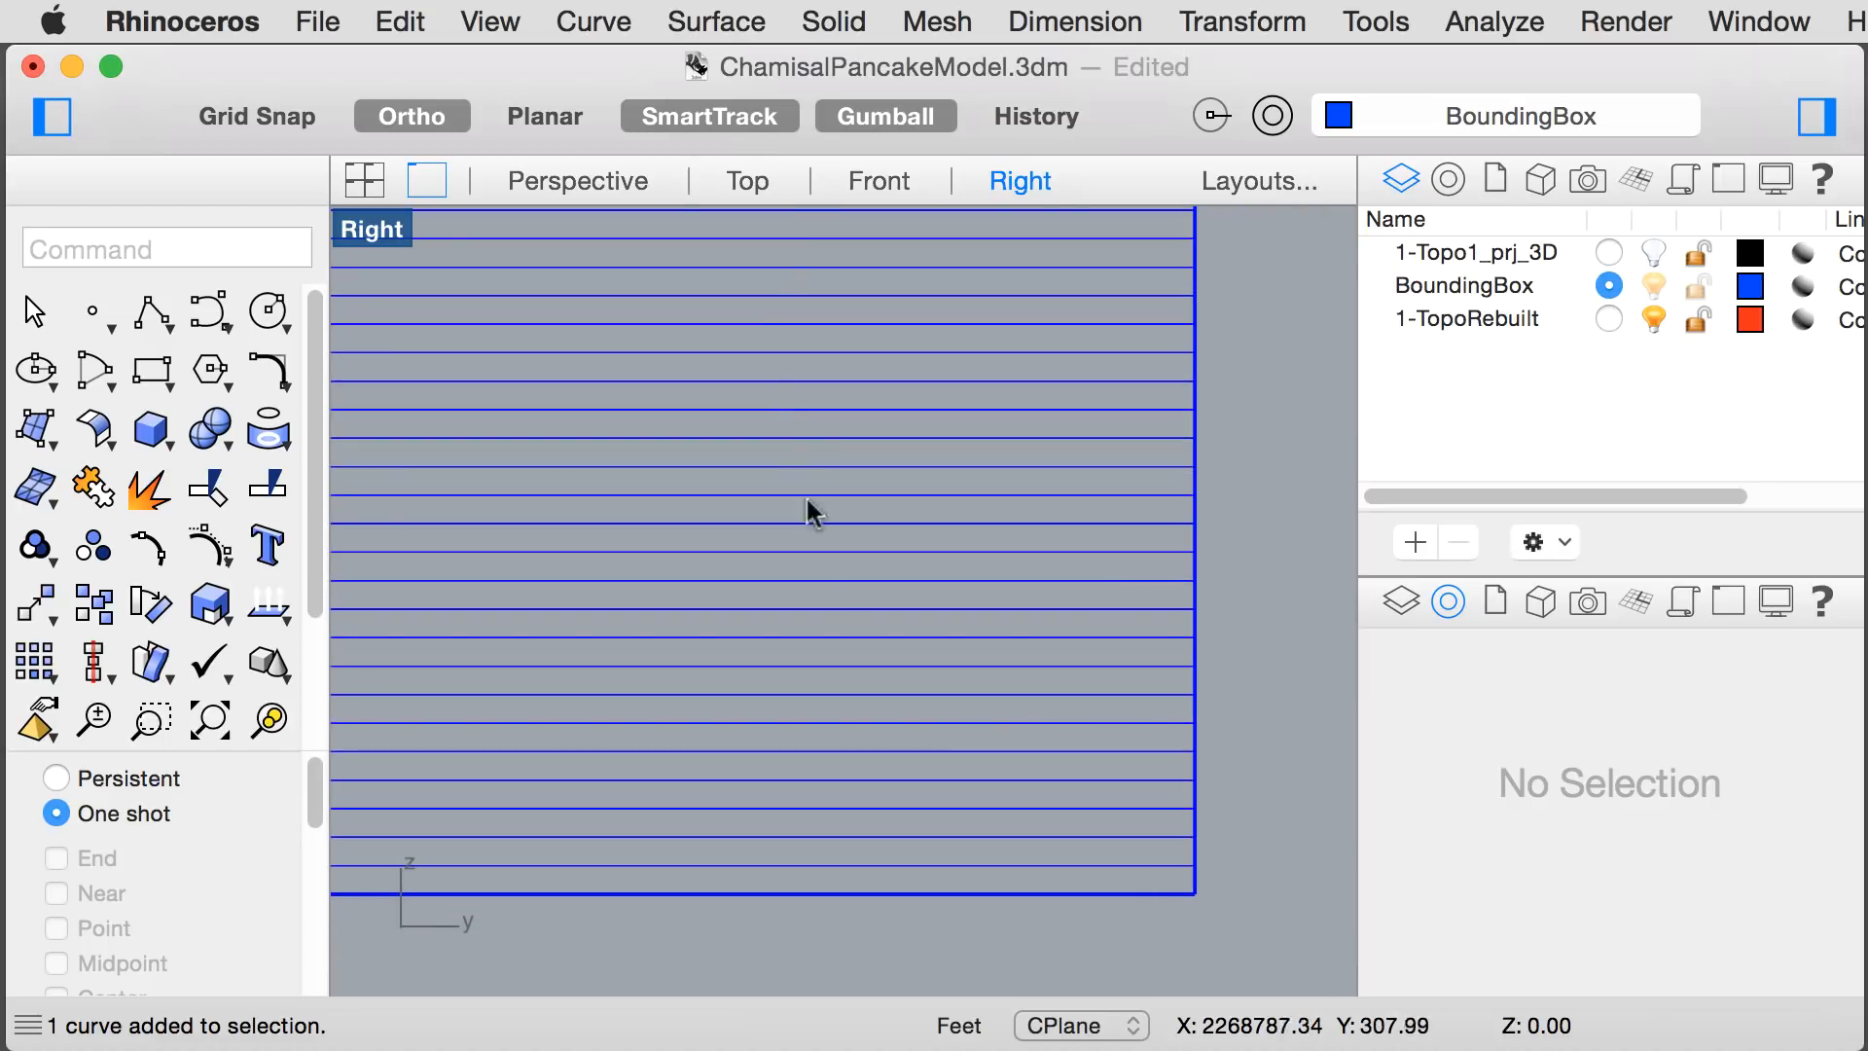
{"action": "left_click", "coordinate": [576, 184]}
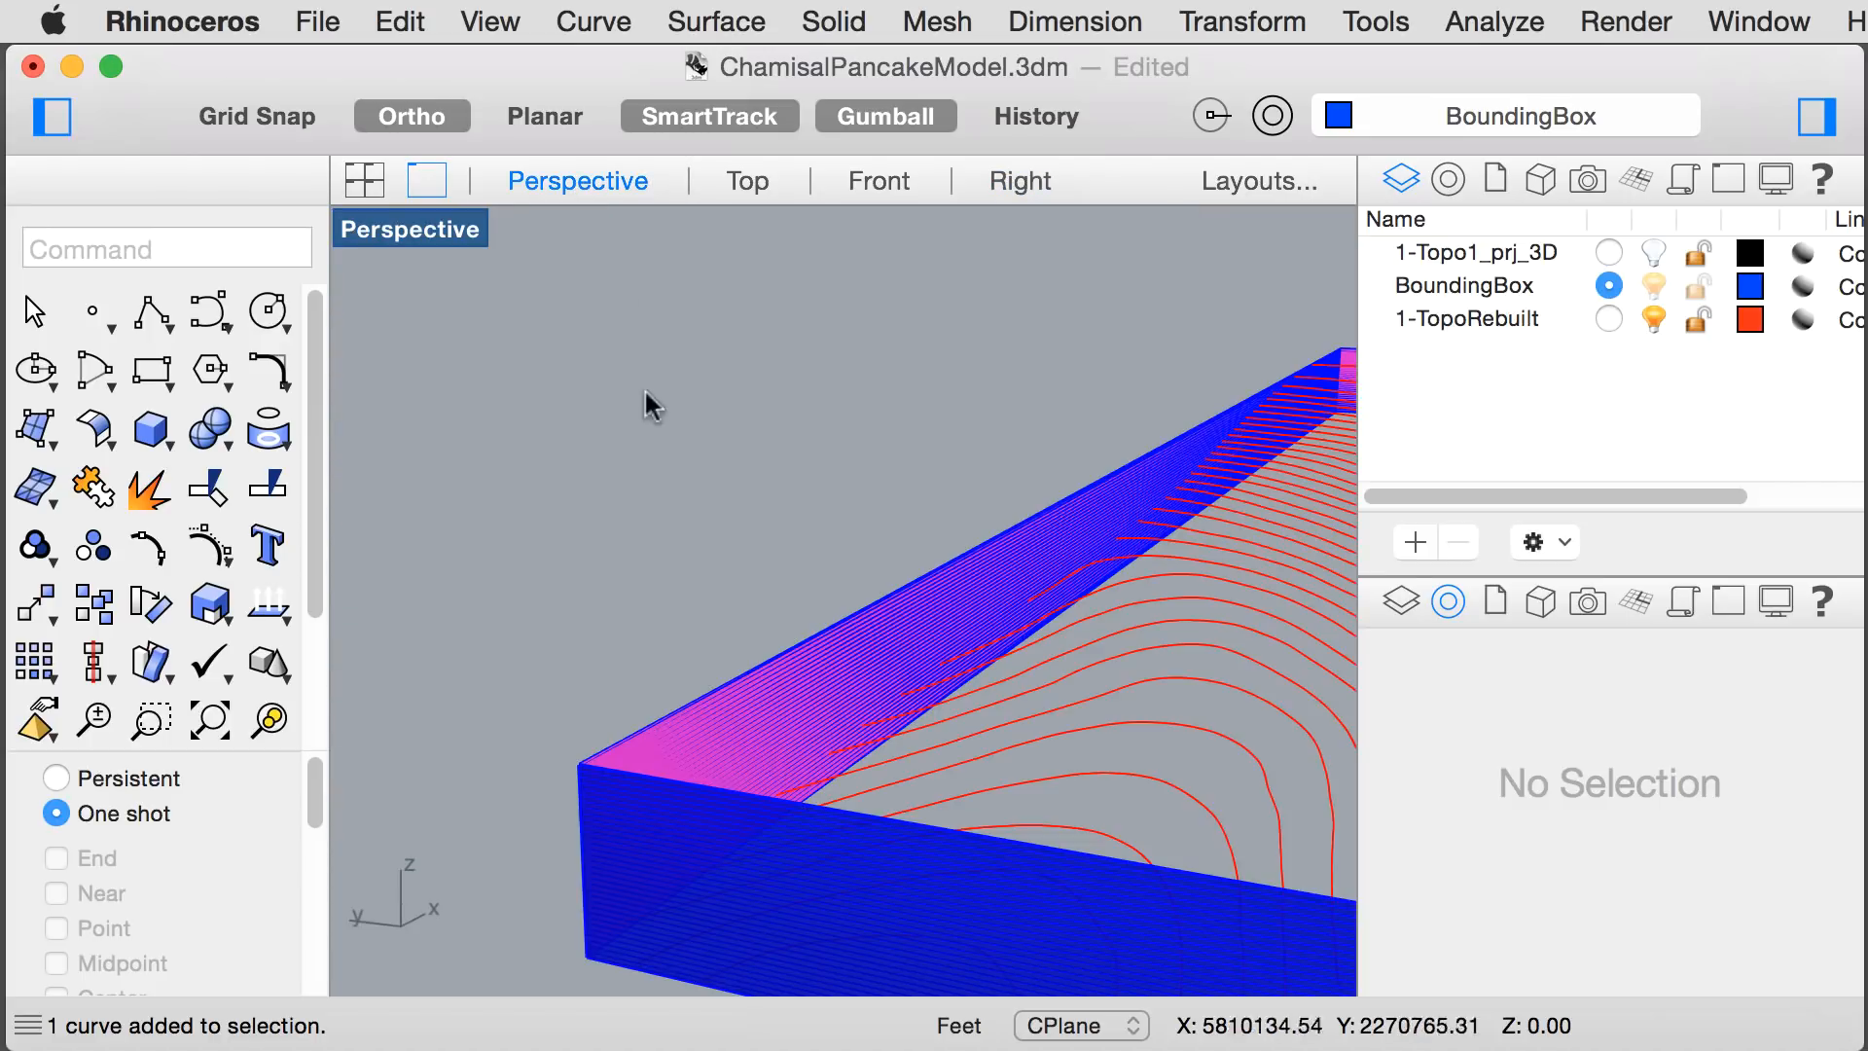
- Hide the extruded wall surface on the BoundingBox layer, leaving its contour lines shown
{"action": "scroll", "coordinate": [667, 451], "scroll_direction": "down", "scroll_amount": 3}
{"action": "scroll", "coordinate": [715, 681], "scroll_direction": "up", "scroll_amount": 2}
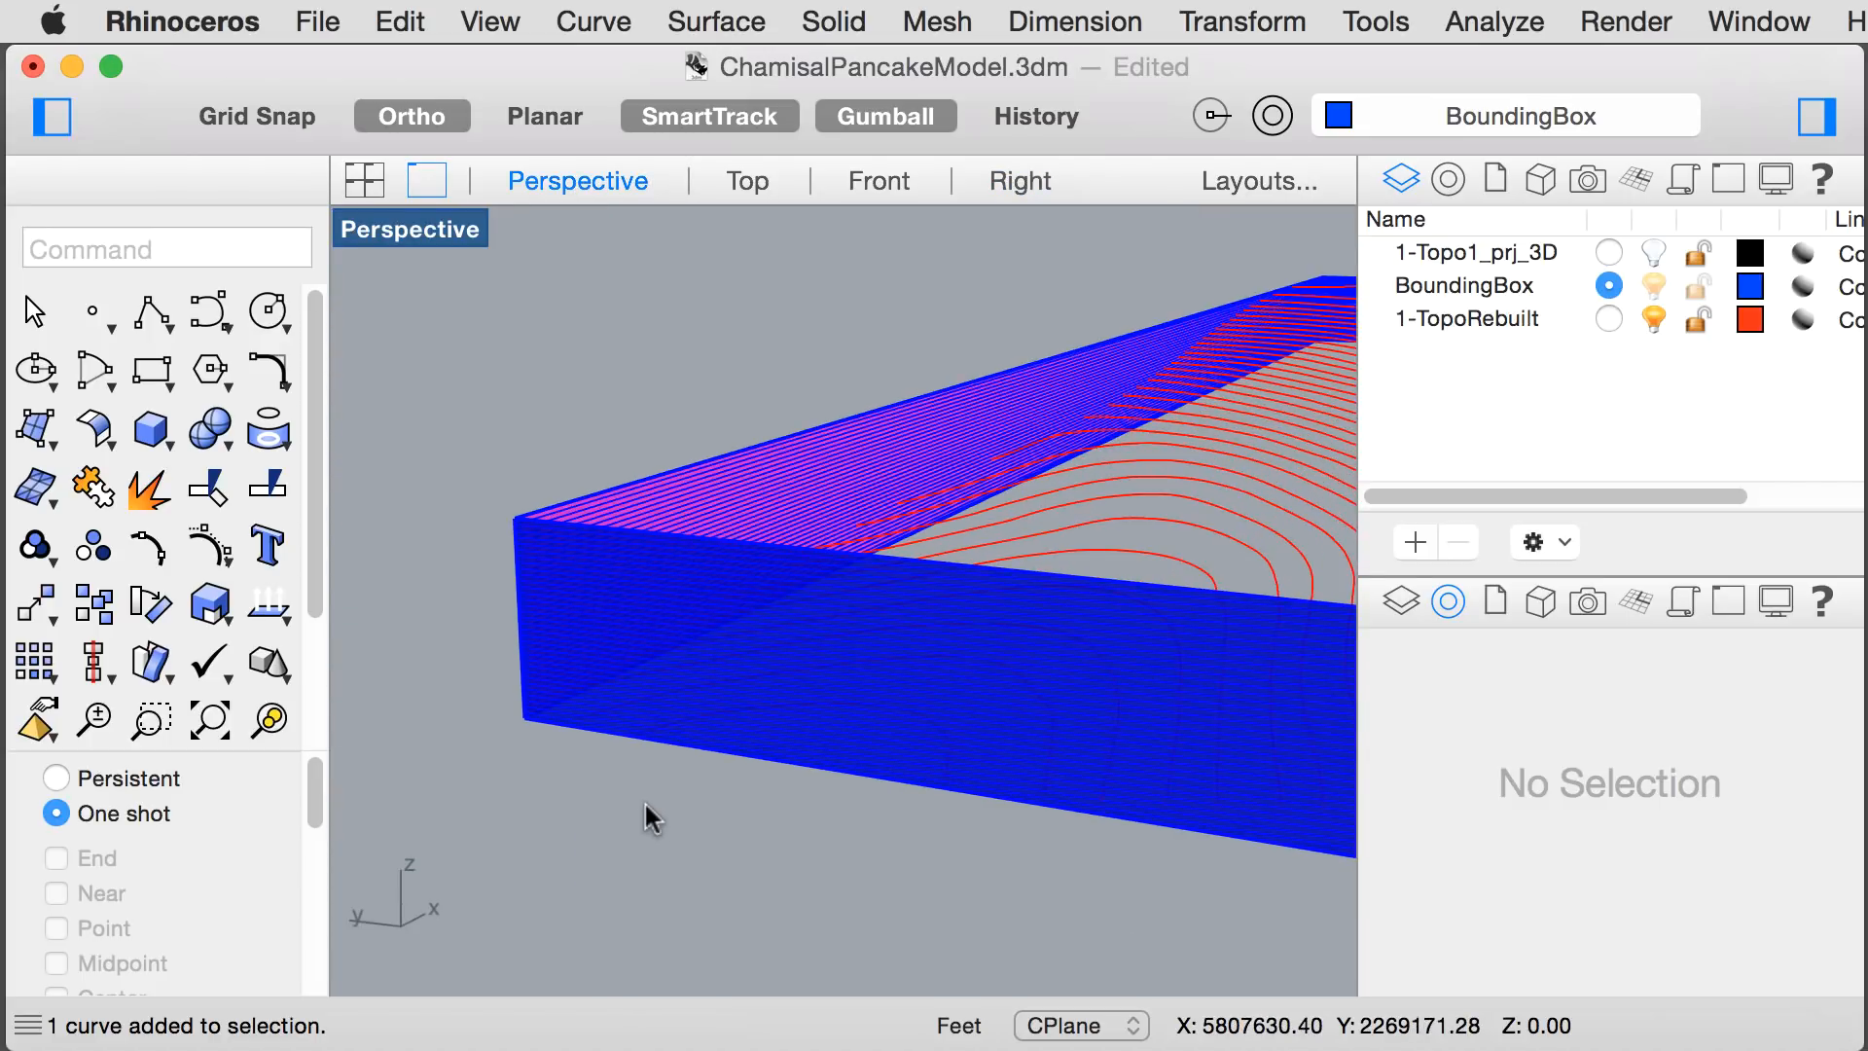
{"action": "scroll", "coordinate": [527, 584], "scroll_direction": "up", "scroll_amount": 4}
{"action": "scroll", "coordinate": [522, 429], "scroll_direction": "up", "scroll_amount": 4}
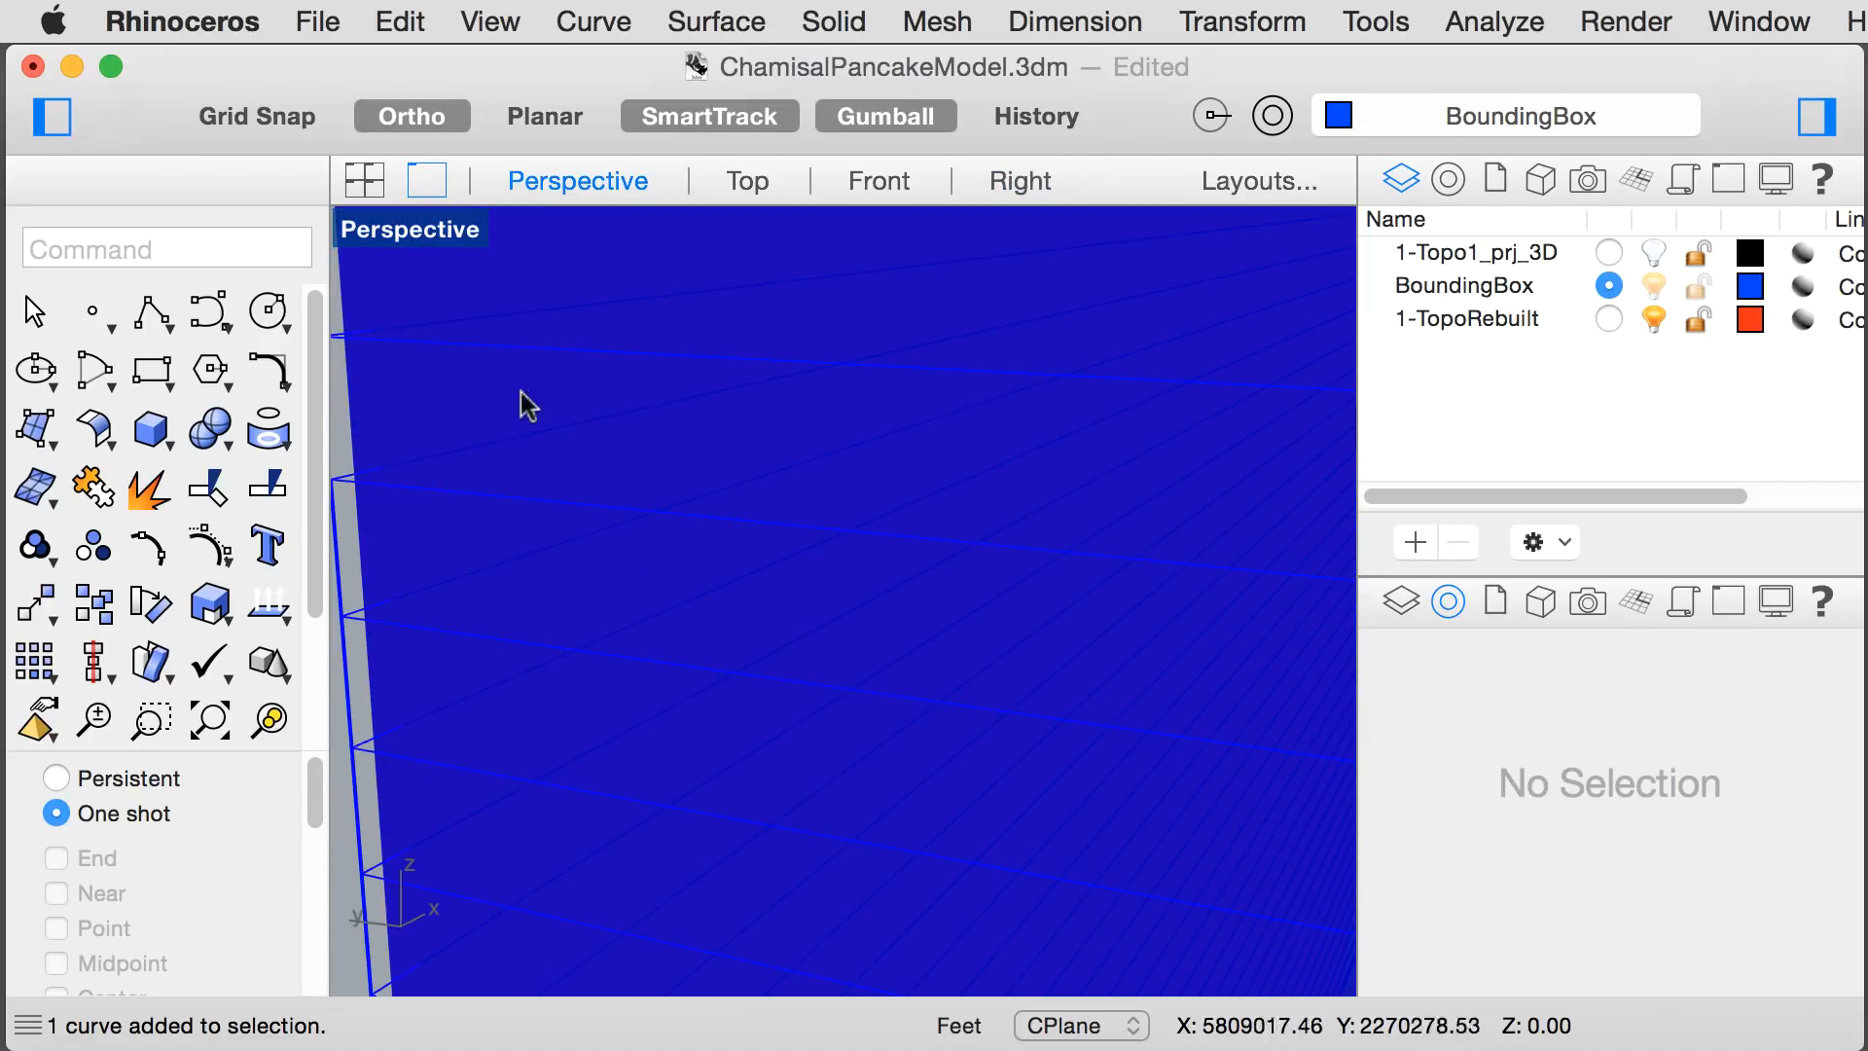
{"action": "left_click", "coordinate": [615, 497]}
{"action": "left_click", "coordinate": [746, 504]}
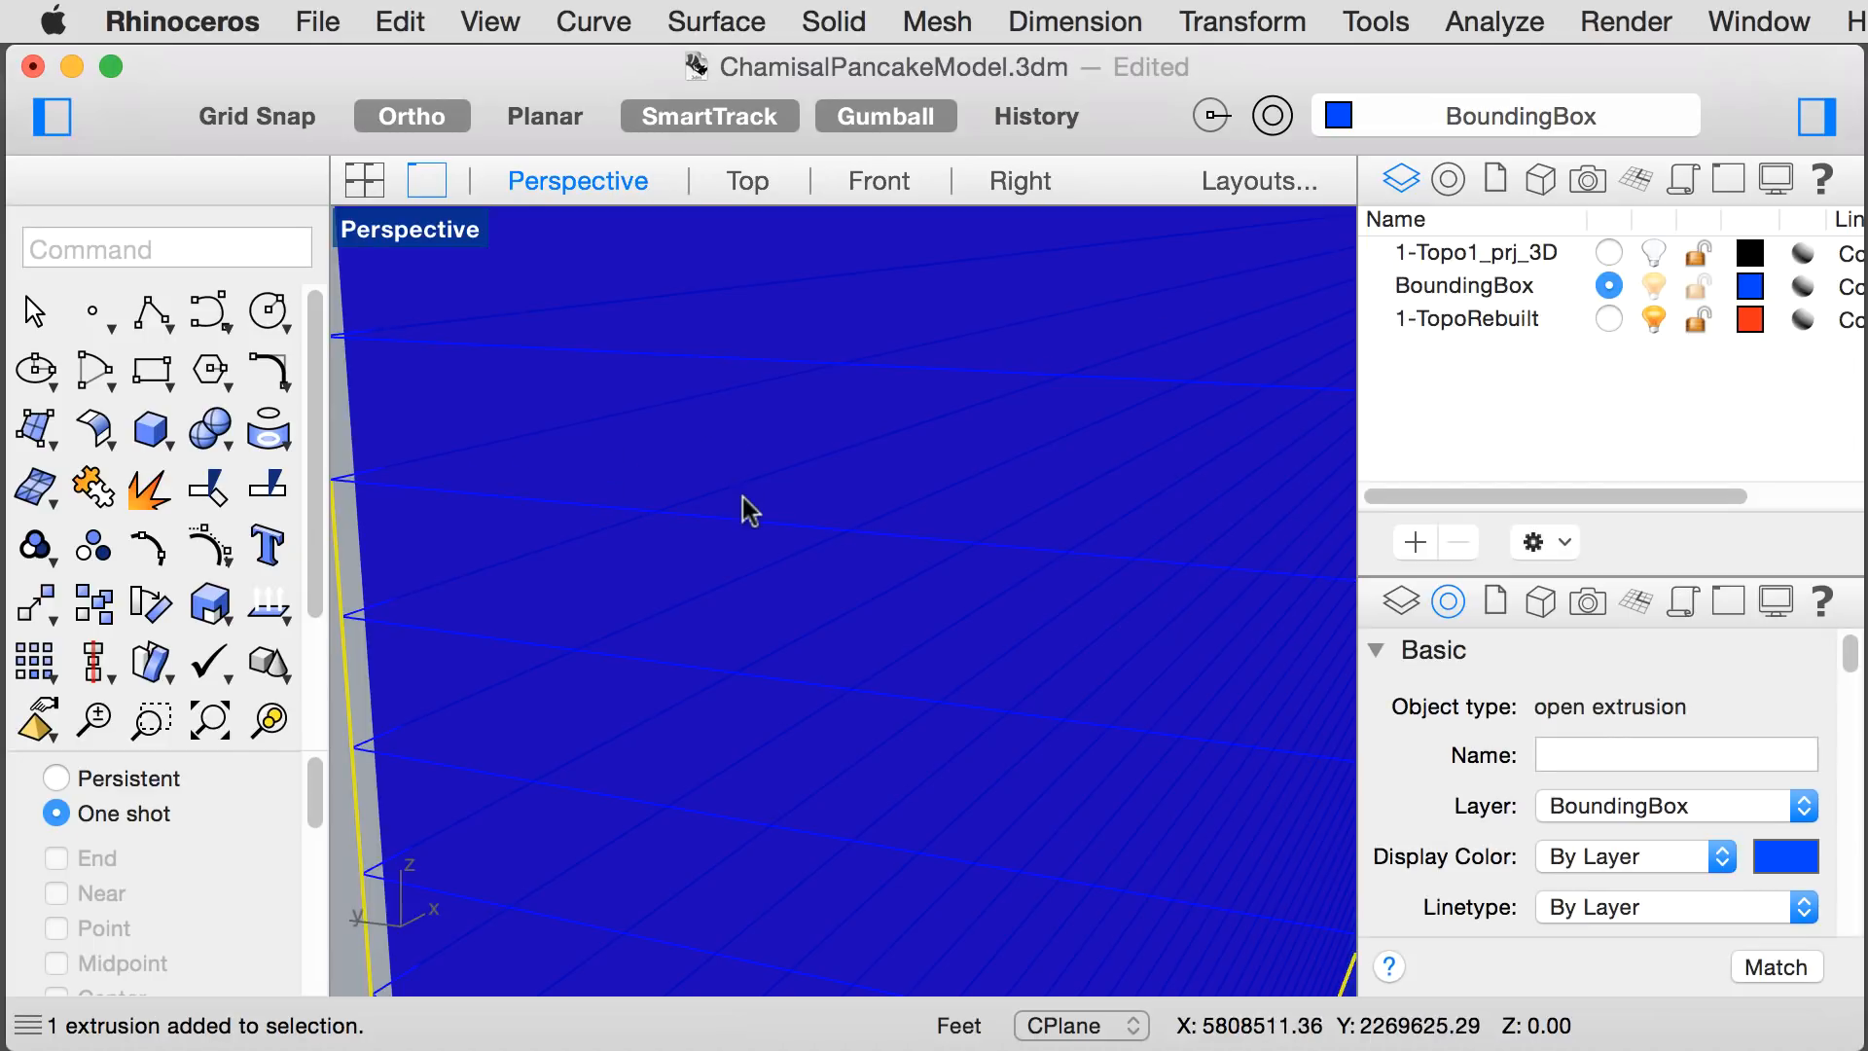
{"action": "scroll", "coordinate": [749, 506], "scroll_direction": "down", "scroll_amount": 4}
{"action": "type", "text": "Hide"}
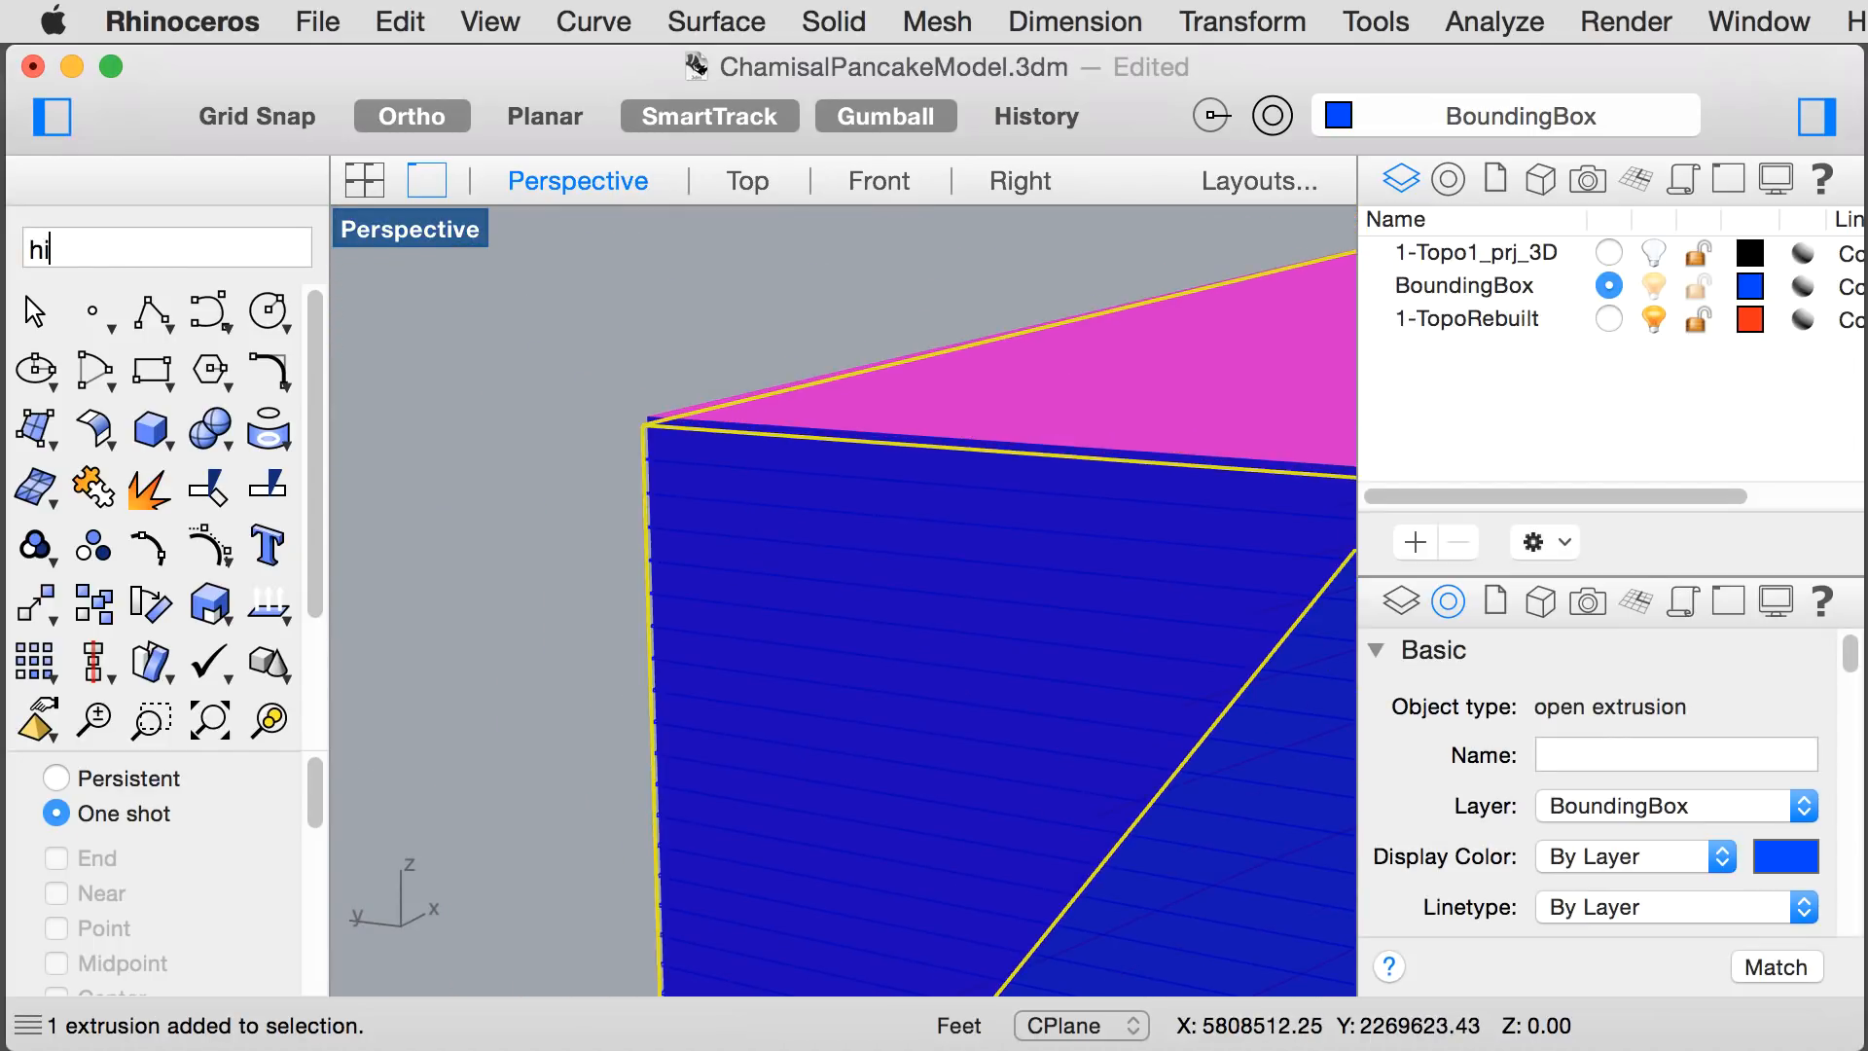
{"action": "key", "text": "Return"}
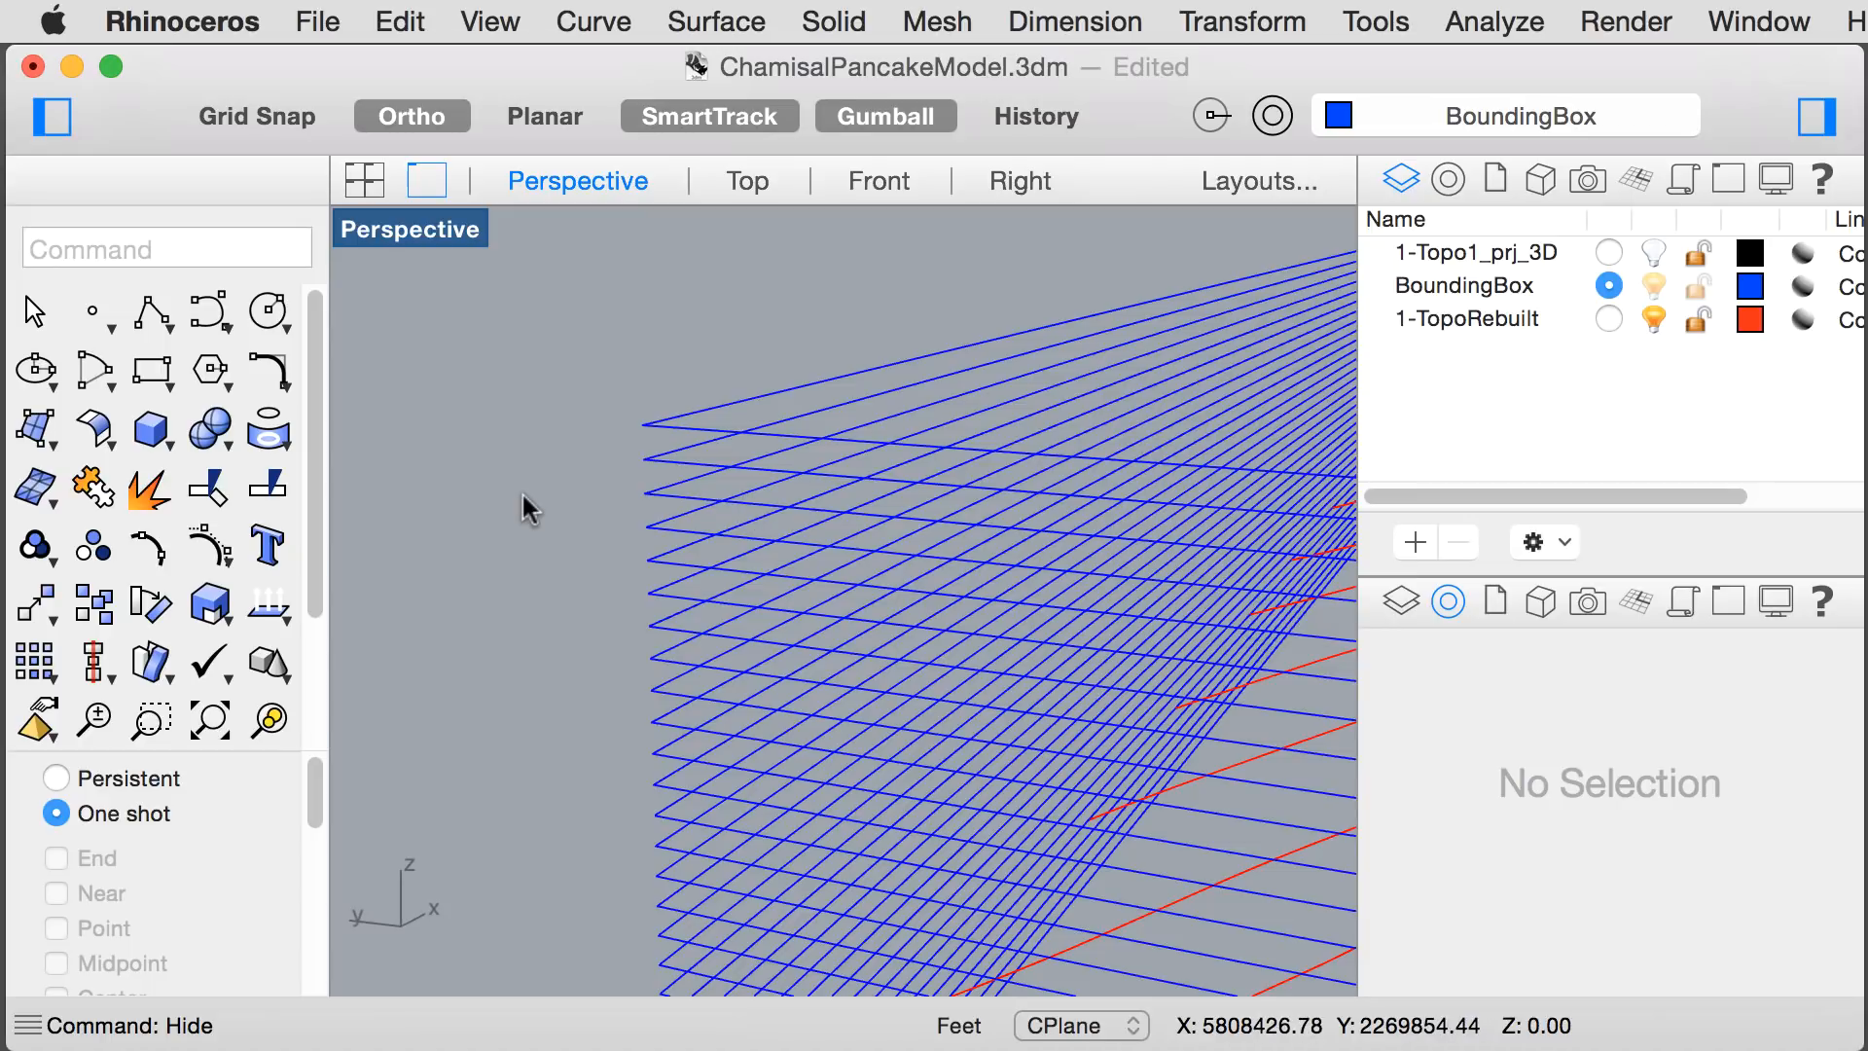
- Examine the full stack of bounding-box contour lines together with the topographic contours across the whole site
{"action": "scroll", "coordinate": [522, 490], "scroll_direction": "down", "scroll_amount": 5}
{"action": "scroll", "coordinate": [522, 494], "scroll_direction": "down", "scroll_amount": 4}
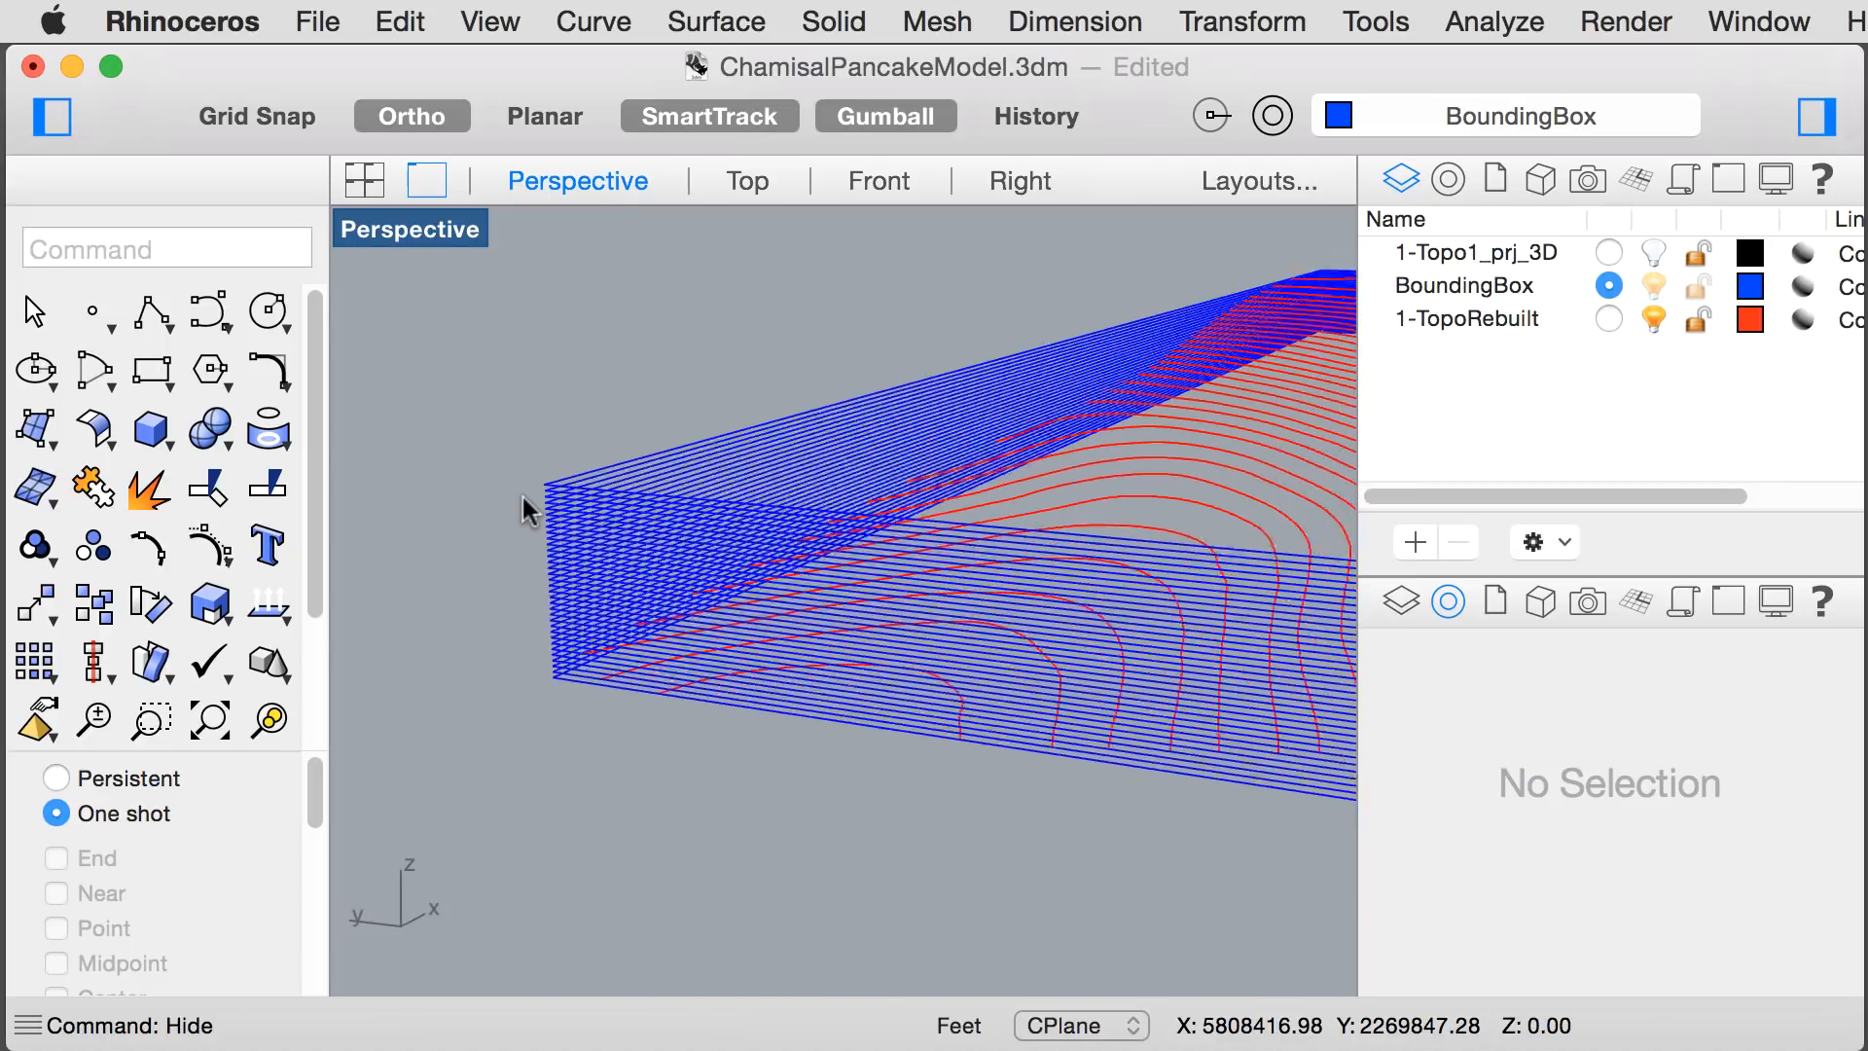
{"action": "right_click_drag", "start_coordinate": [648, 632], "coordinate": [443, 922]}
{"action": "key", "text": "super+shift+e"}
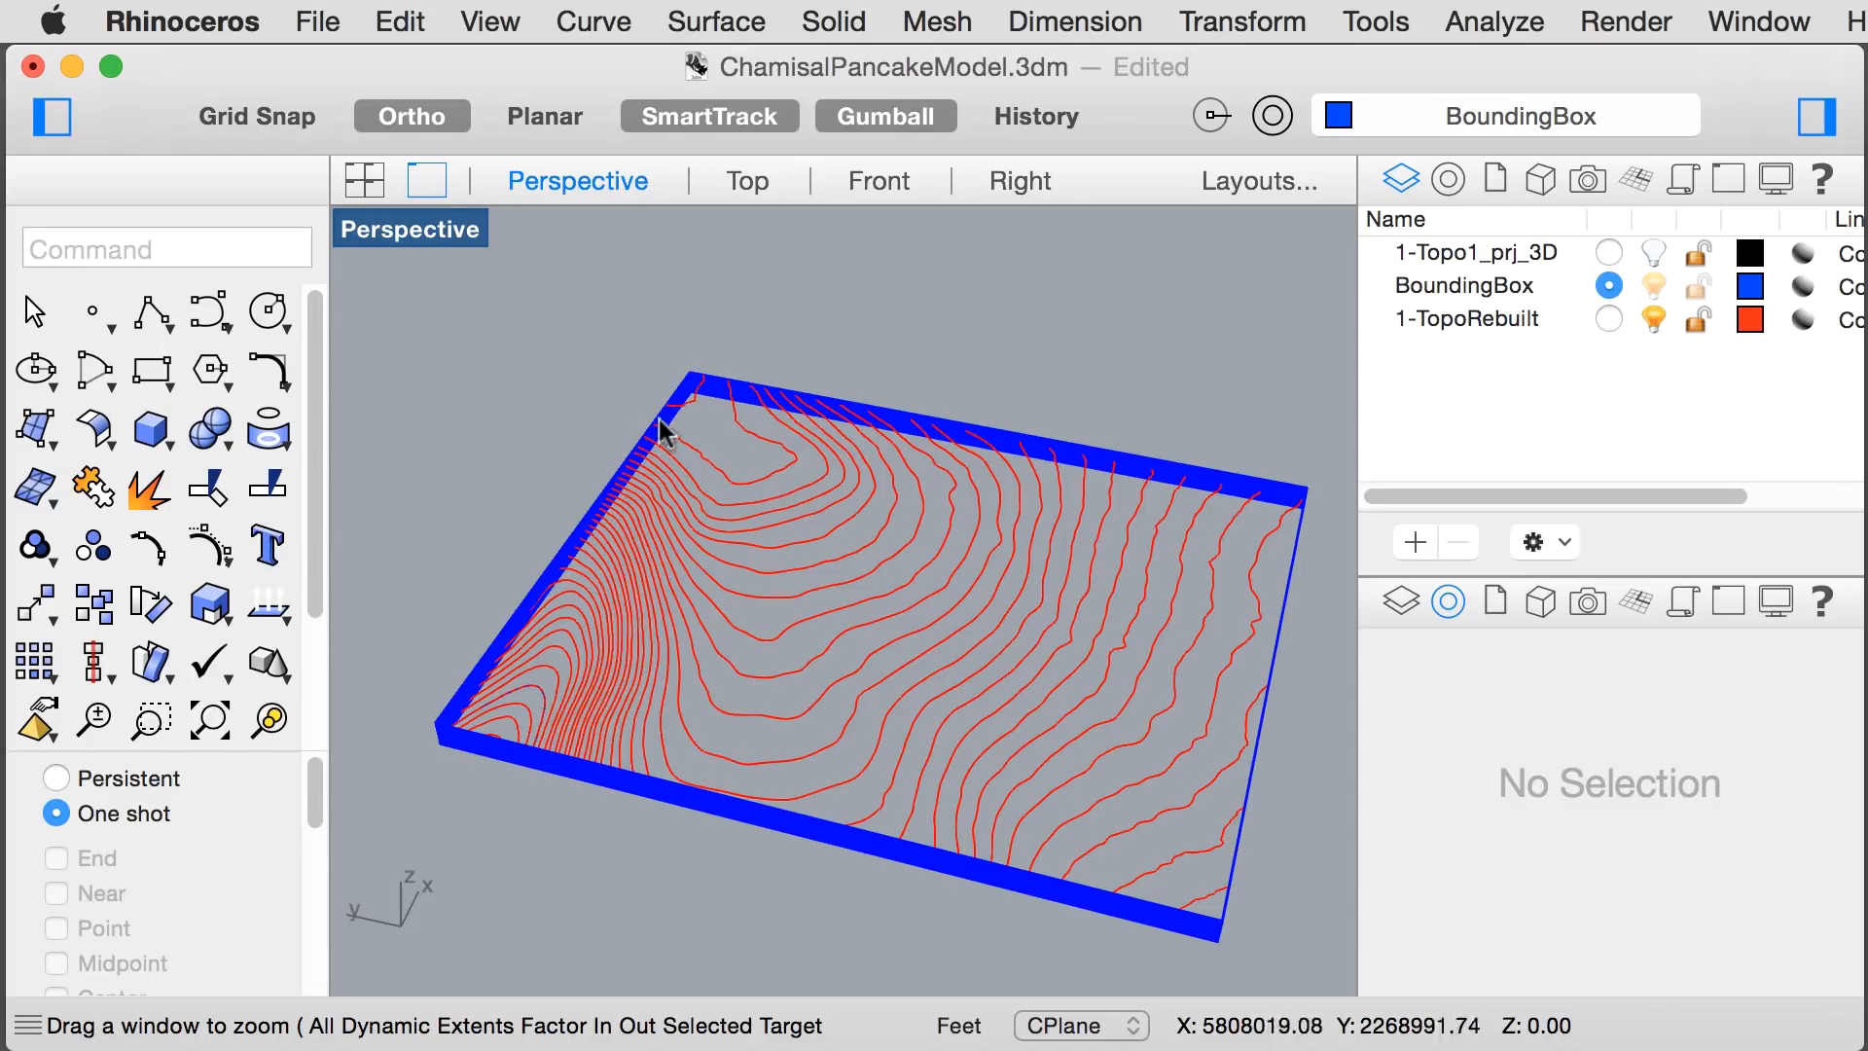
- Check the second topographic contour from the far corner against the bounding-box line at its height by selecting both, and clear the selection
{"action": "scroll", "coordinate": [644, 402], "scroll_direction": "up", "scroll_amount": 10}
{"action": "scroll", "coordinate": [715, 445], "scroll_direction": "up", "scroll_amount": 3}
{"action": "scroll", "coordinate": [720, 467], "scroll_direction": "up", "scroll_amount": 2}
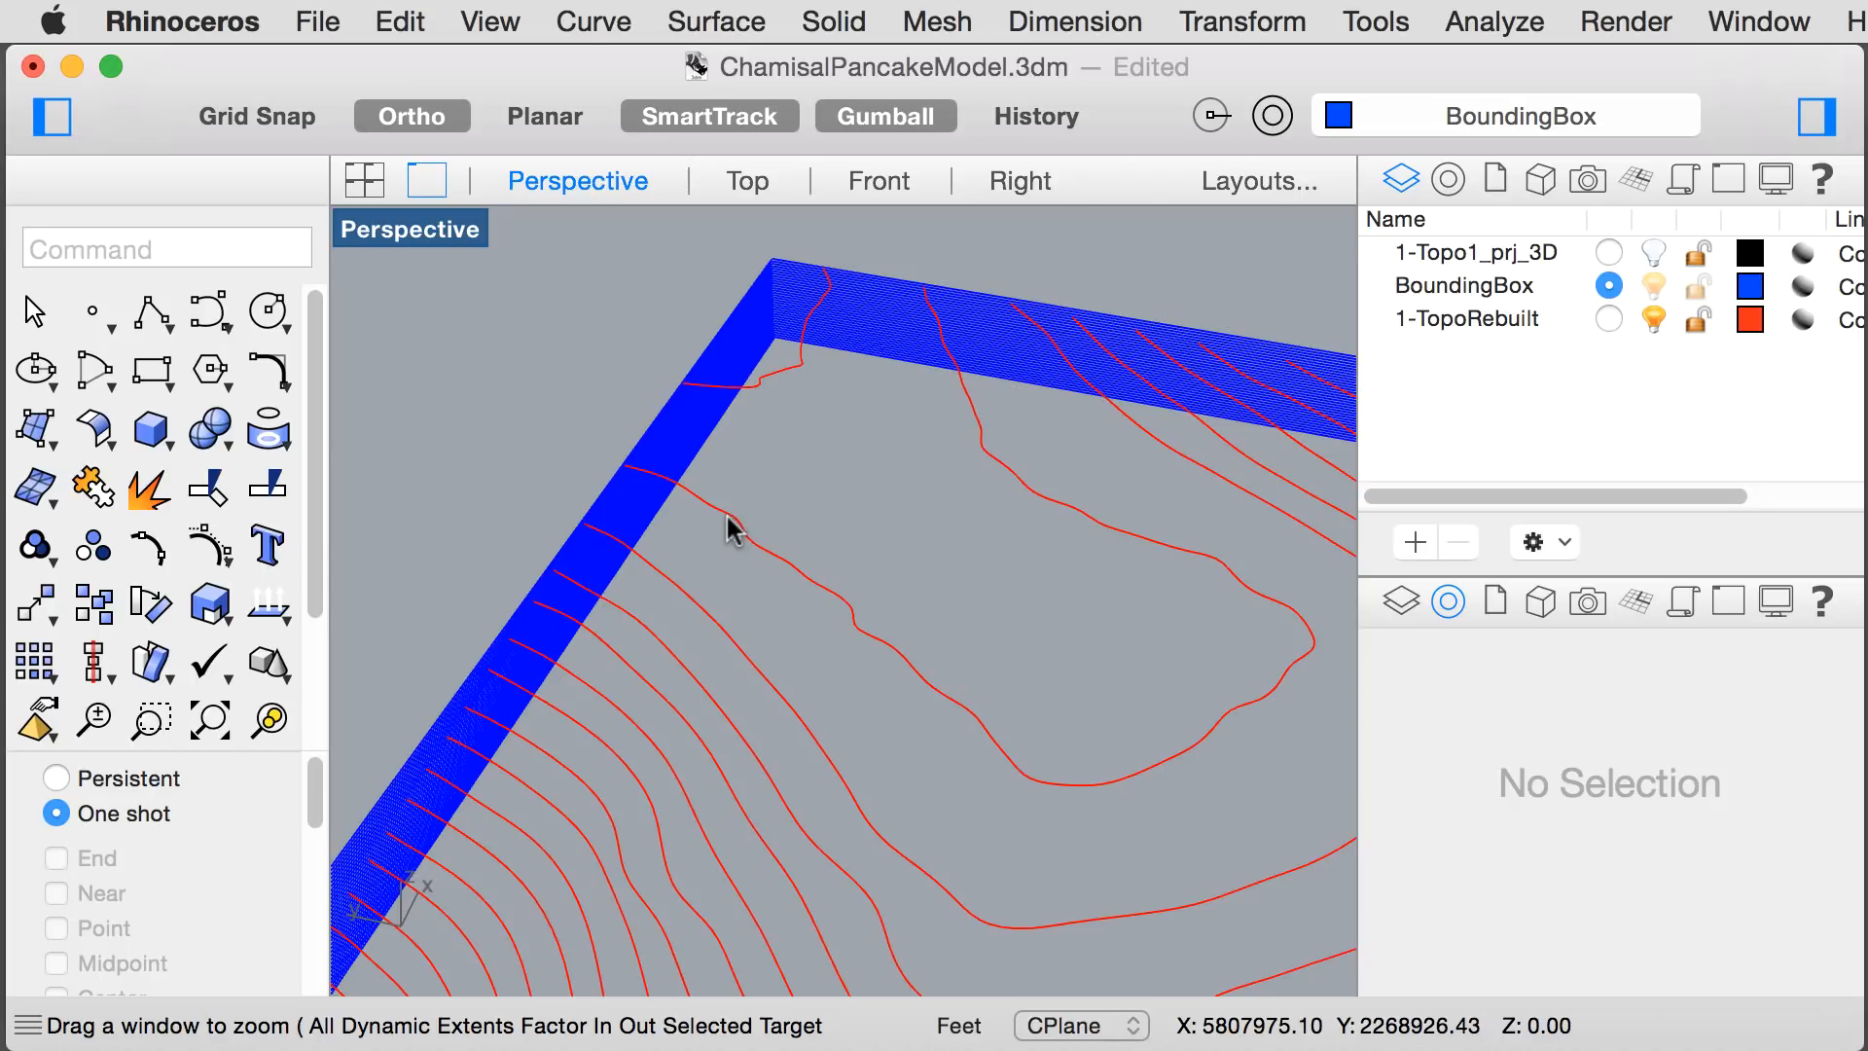
{"action": "left_click", "coordinate": [731, 528]}
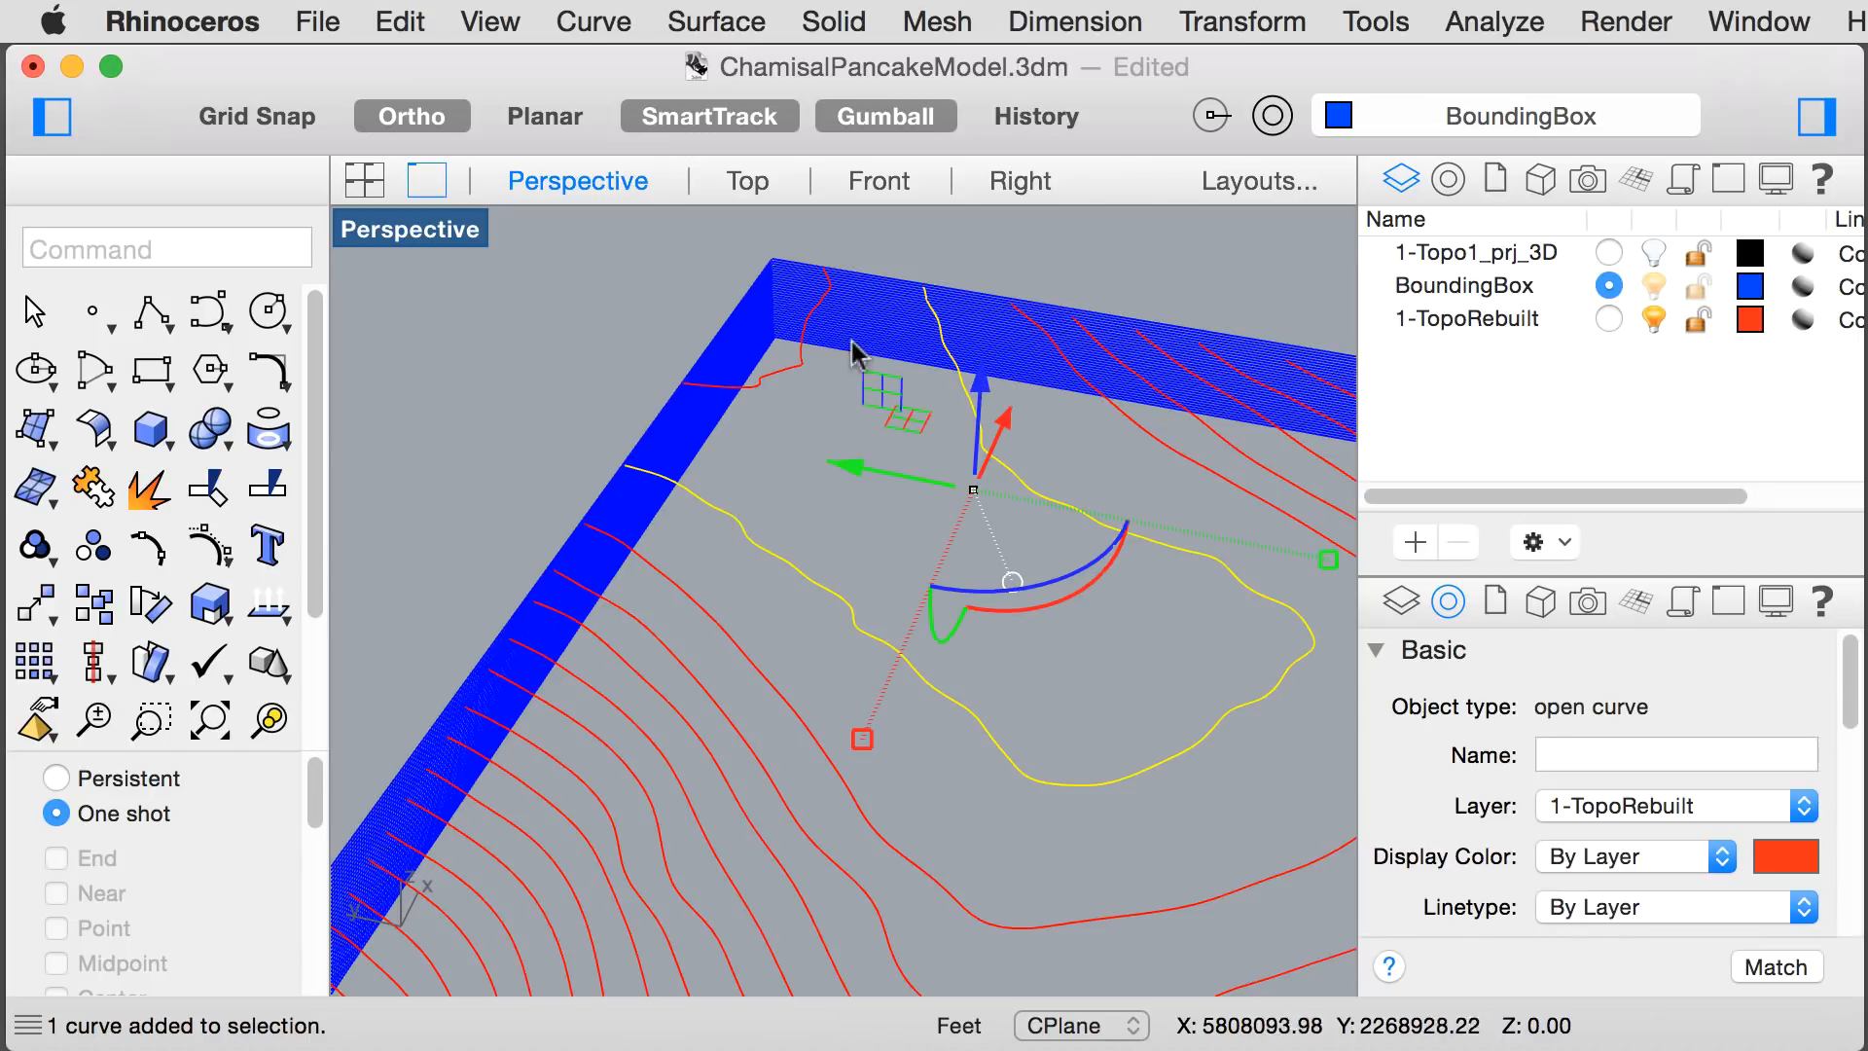
{"action": "scroll", "coordinate": [919, 303], "scroll_direction": "up", "scroll_amount": 5}
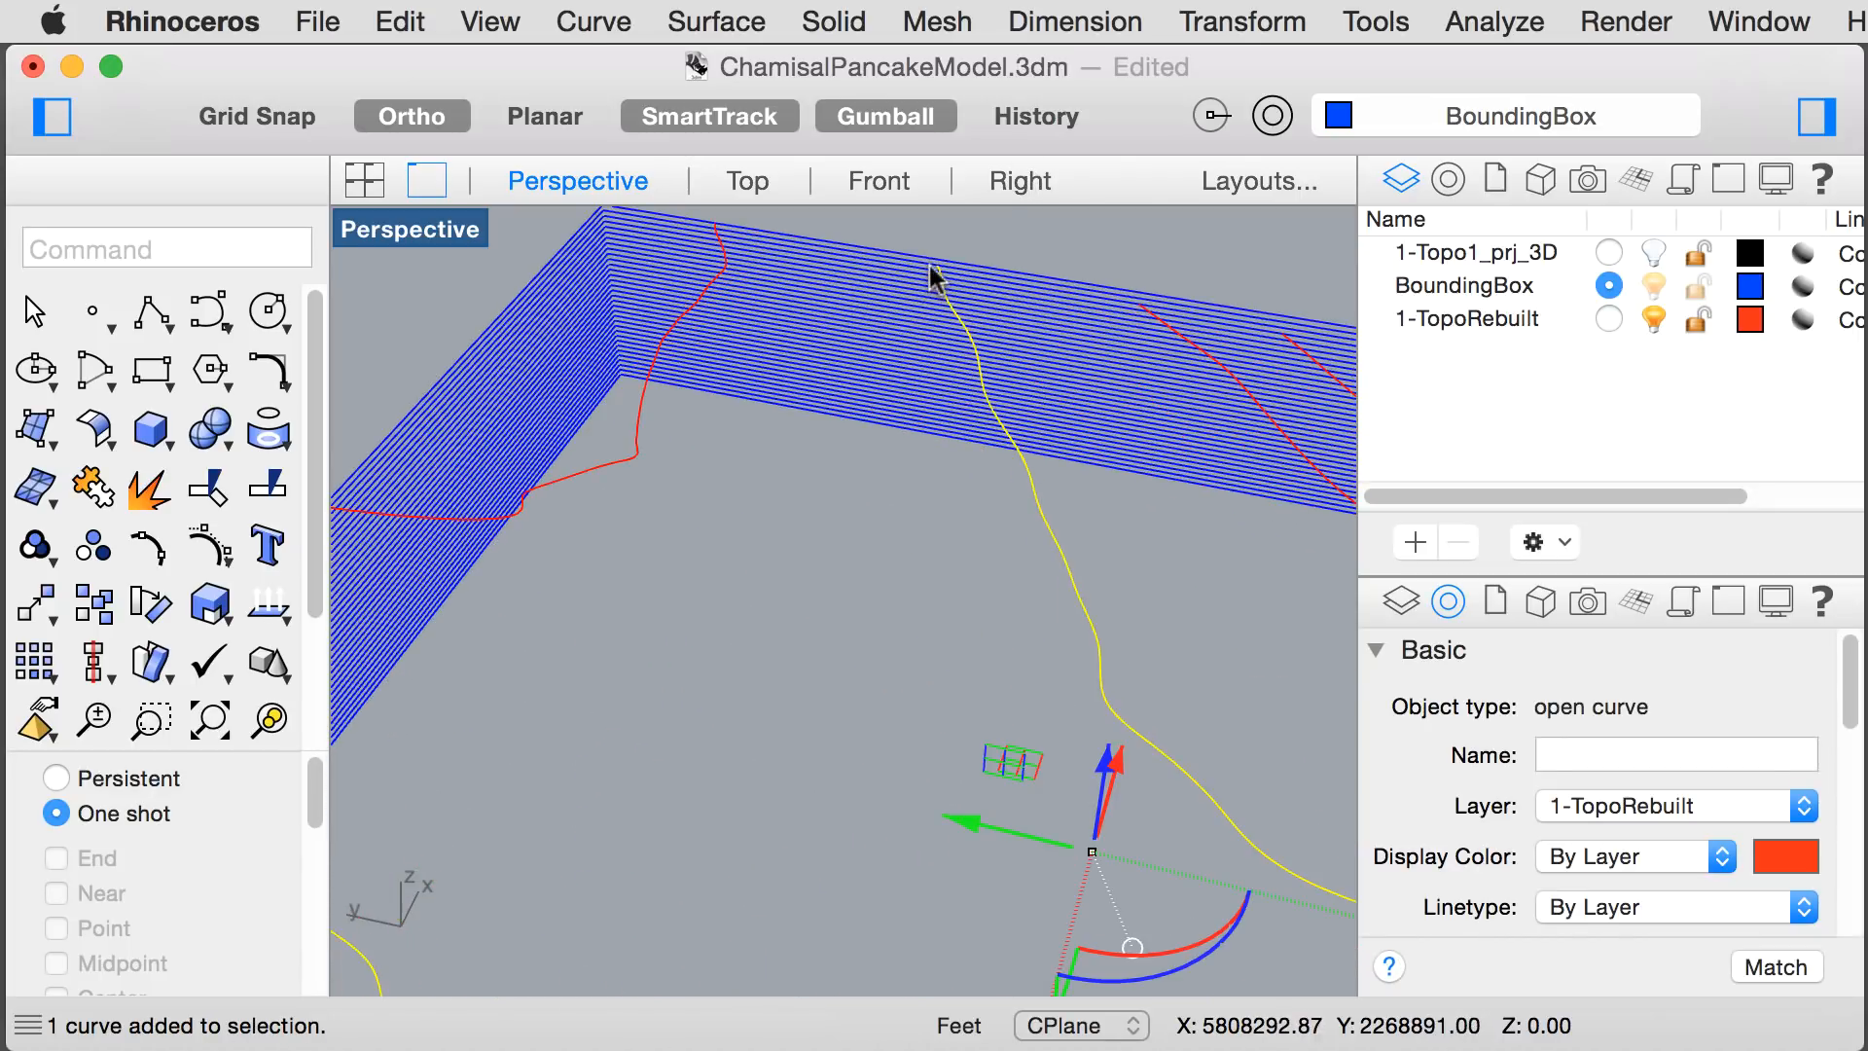
{"action": "left_click", "coordinate": [926, 265]}
{"action": "left_click", "coordinate": [1056, 325]}
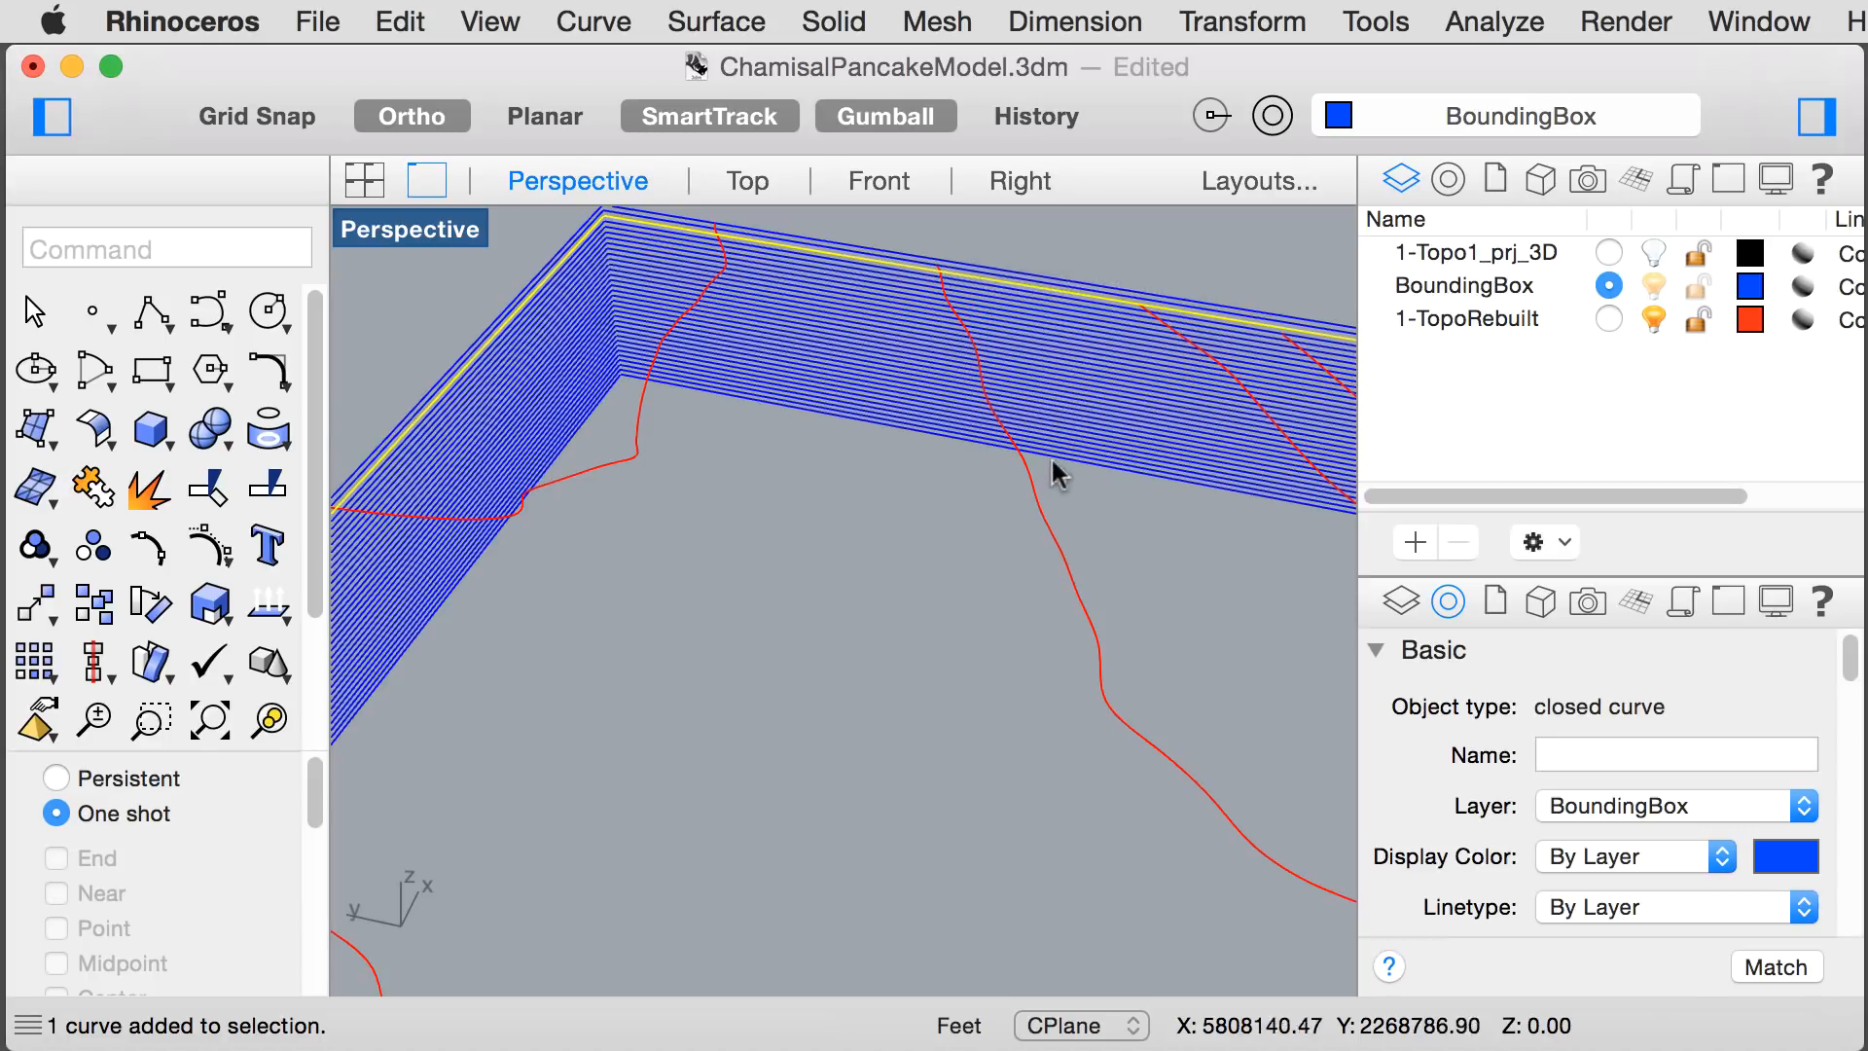
{"action": "left_click", "coordinate": [1031, 492], "text": "shift"}
{"action": "scroll", "coordinate": [809, 515], "scroll_direction": "down", "scroll_amount": 2}
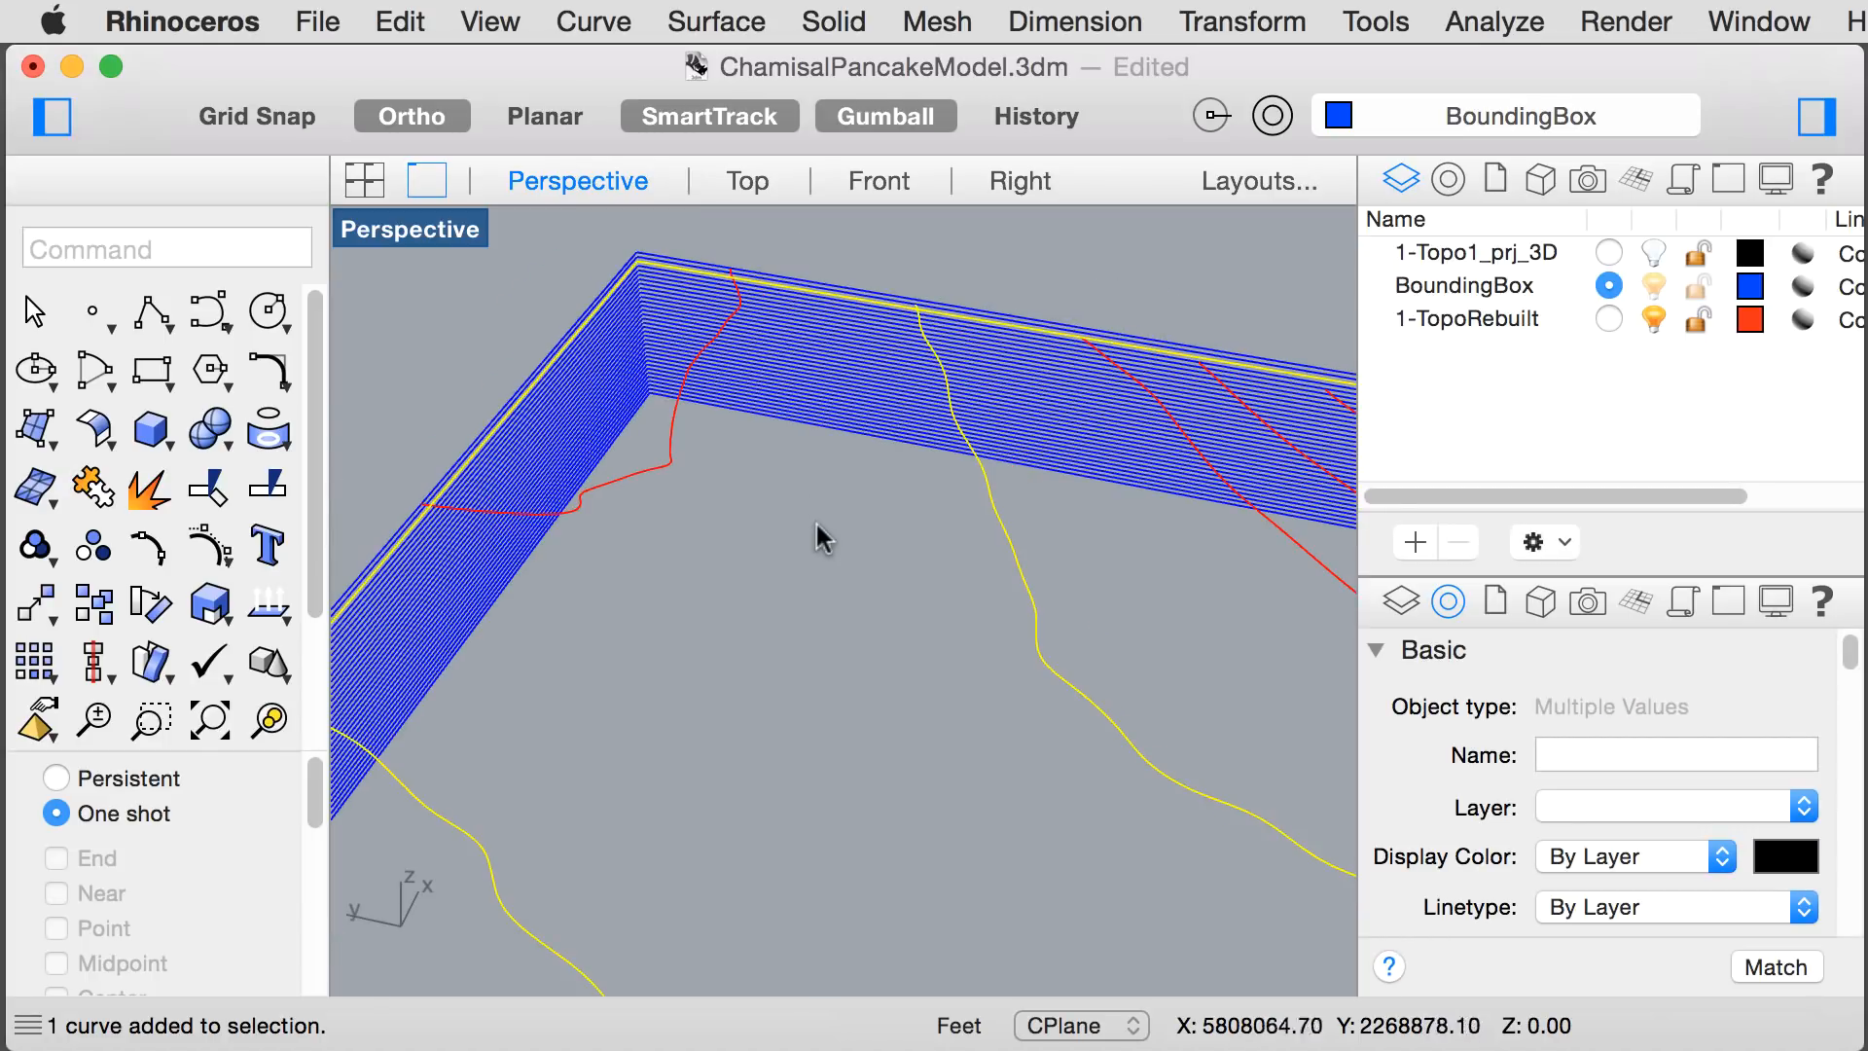
{"action": "scroll", "coordinate": [822, 532], "scroll_direction": "down", "scroll_amount": 5}
{"action": "left_click", "coordinate": [848, 587]}
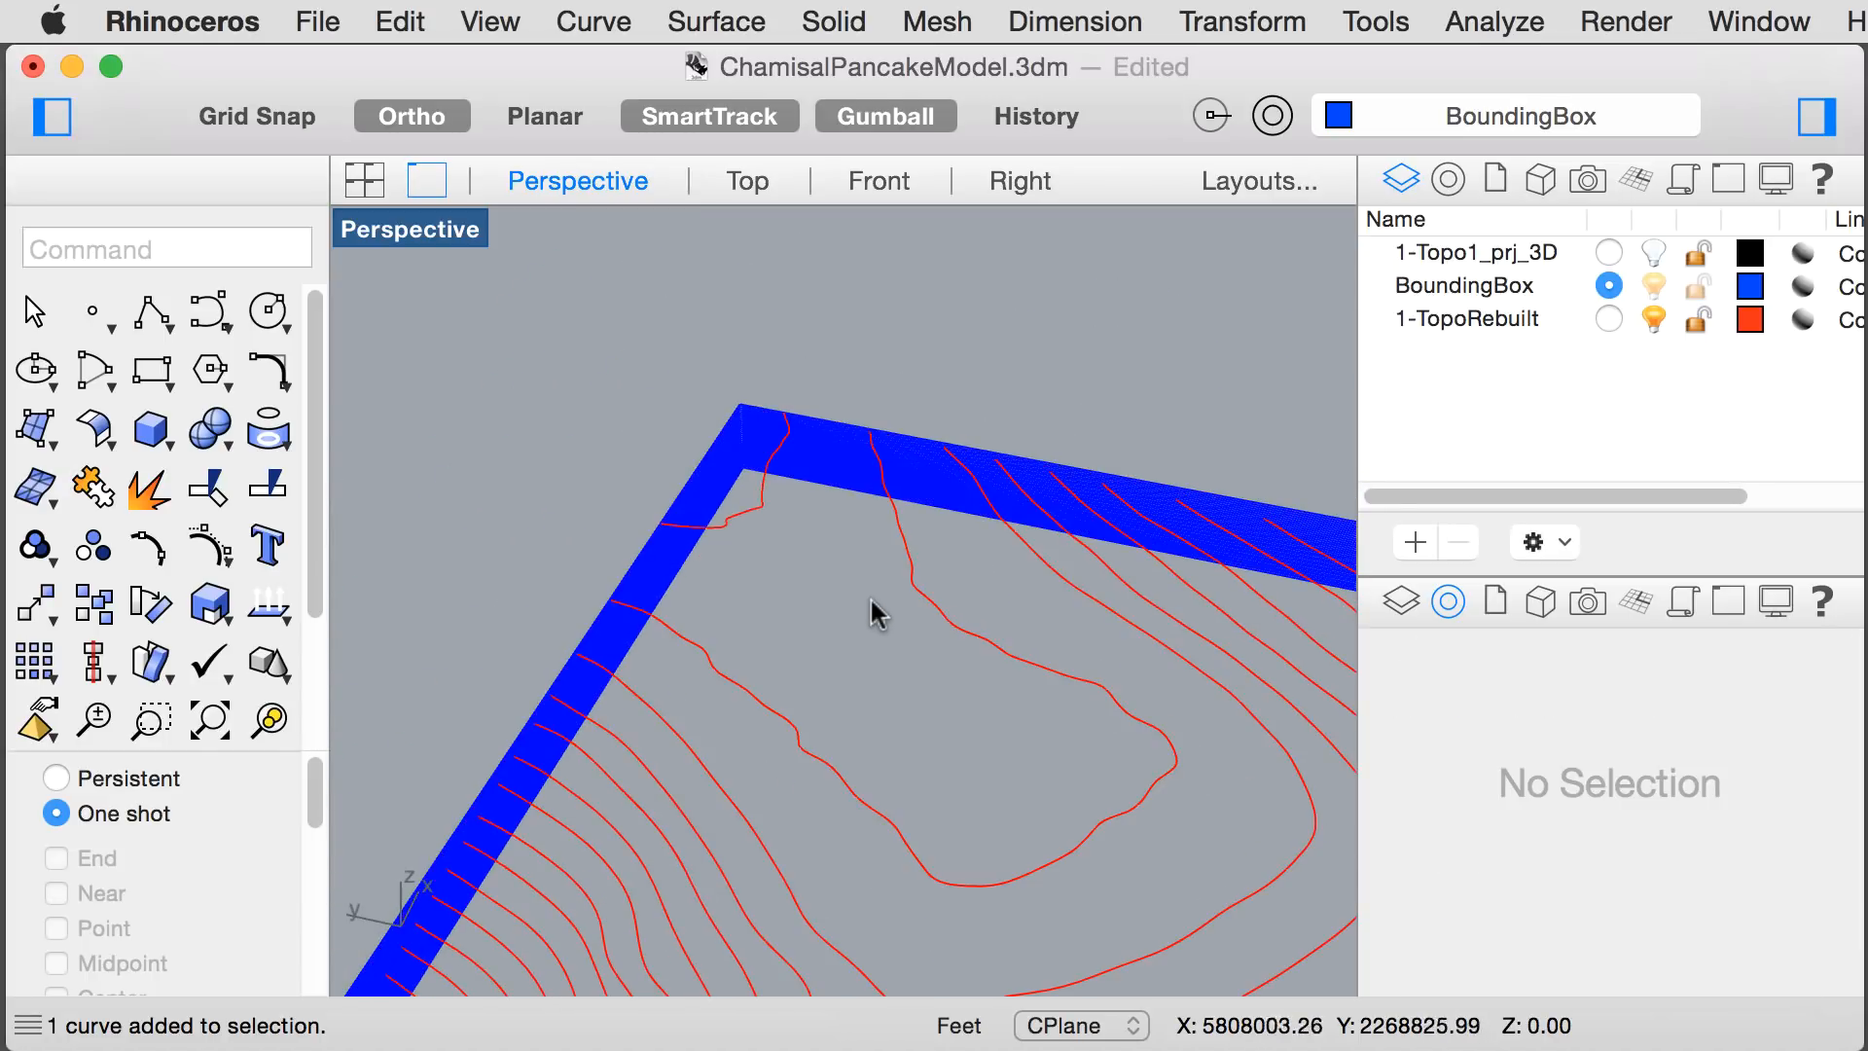
{"action": "right_click_drag", "start_coordinate": [895, 642], "coordinate": [850, 572], "text": "shift"}
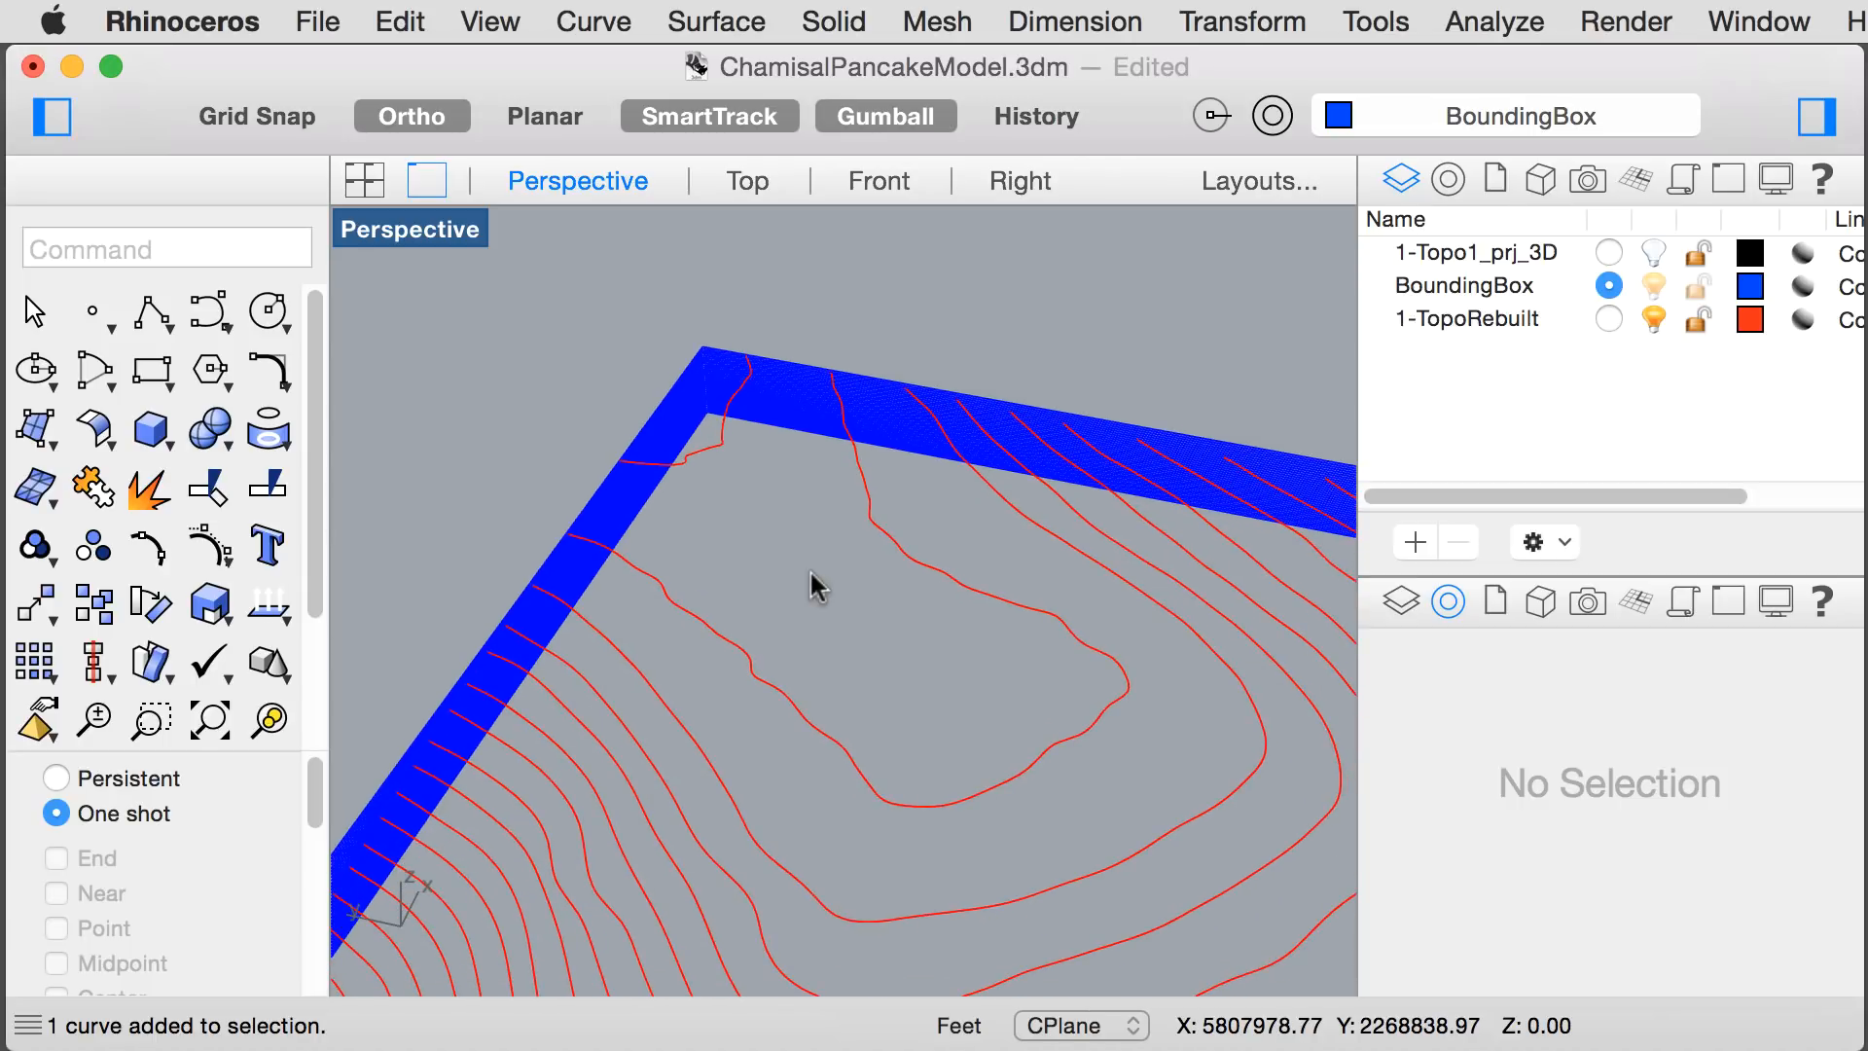
- Create a layer named 2-PancakeCurves and set its color to Cyan
{"action": "left_click", "coordinate": [1416, 545]}
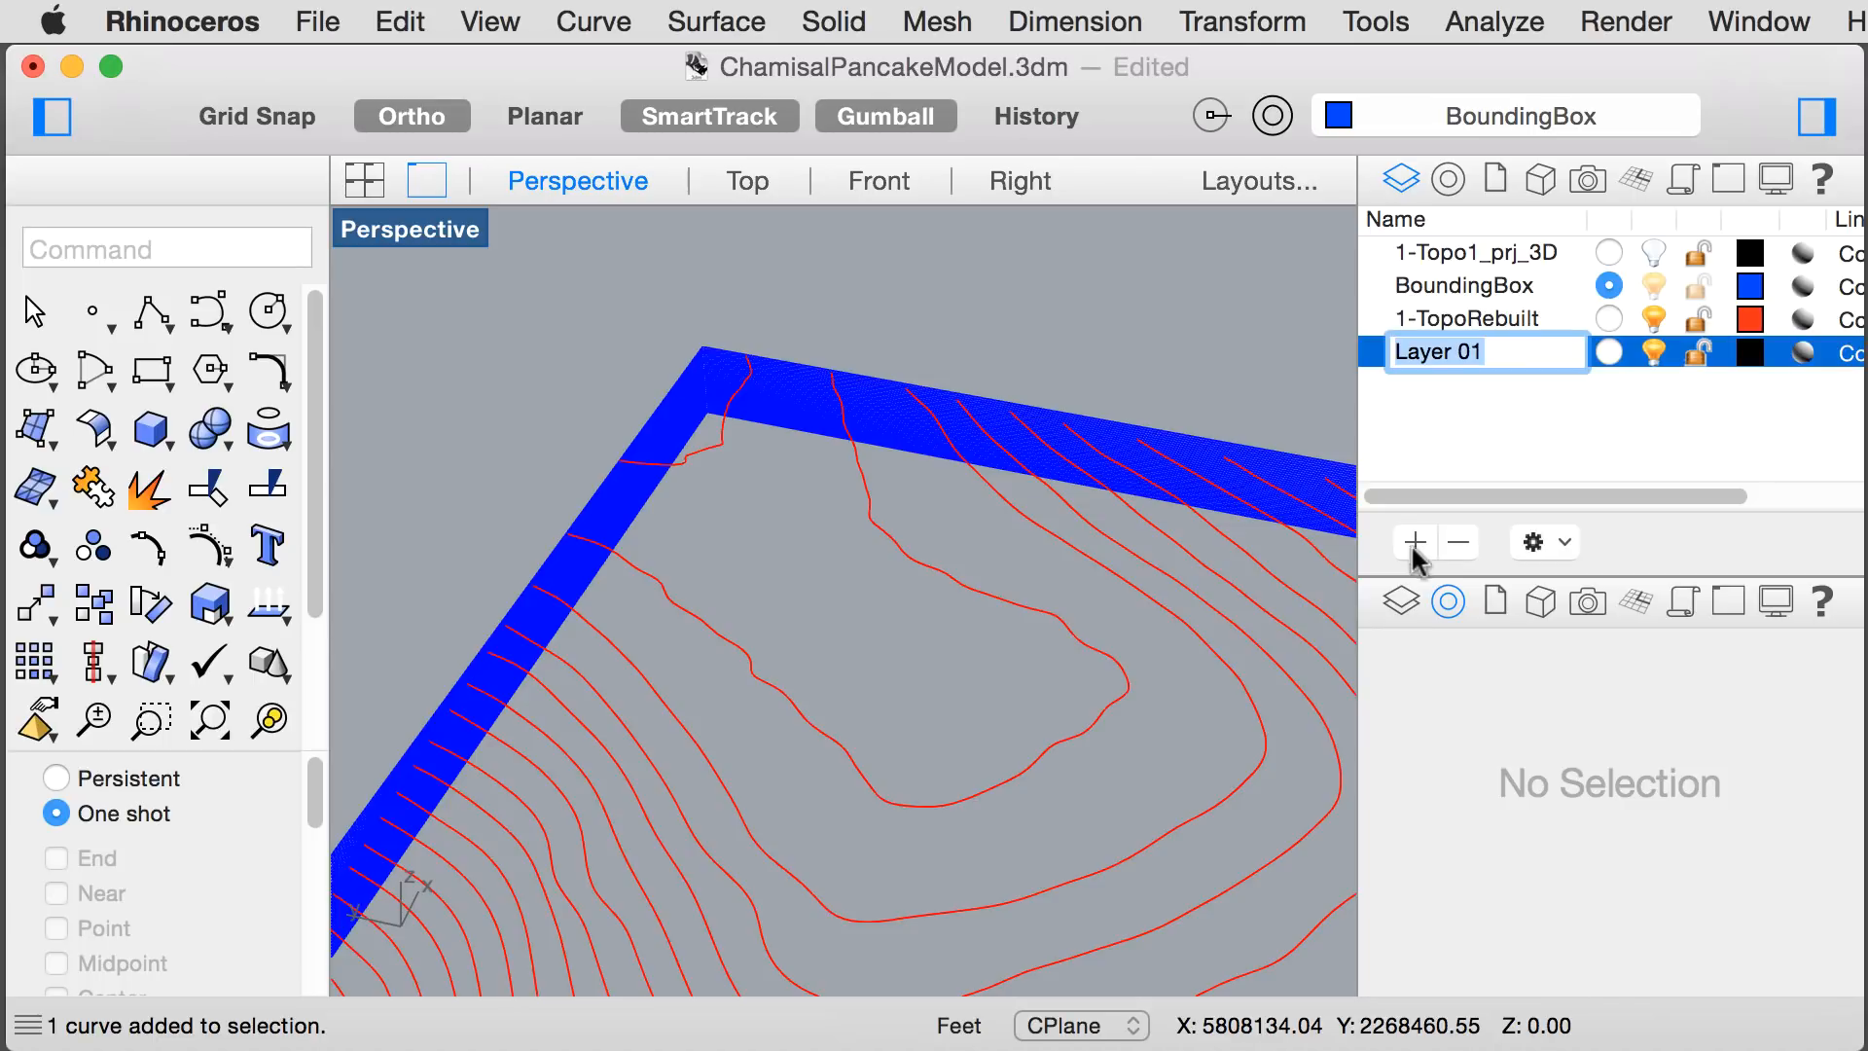
{"action": "type", "text": "2-PancakeCurves"}
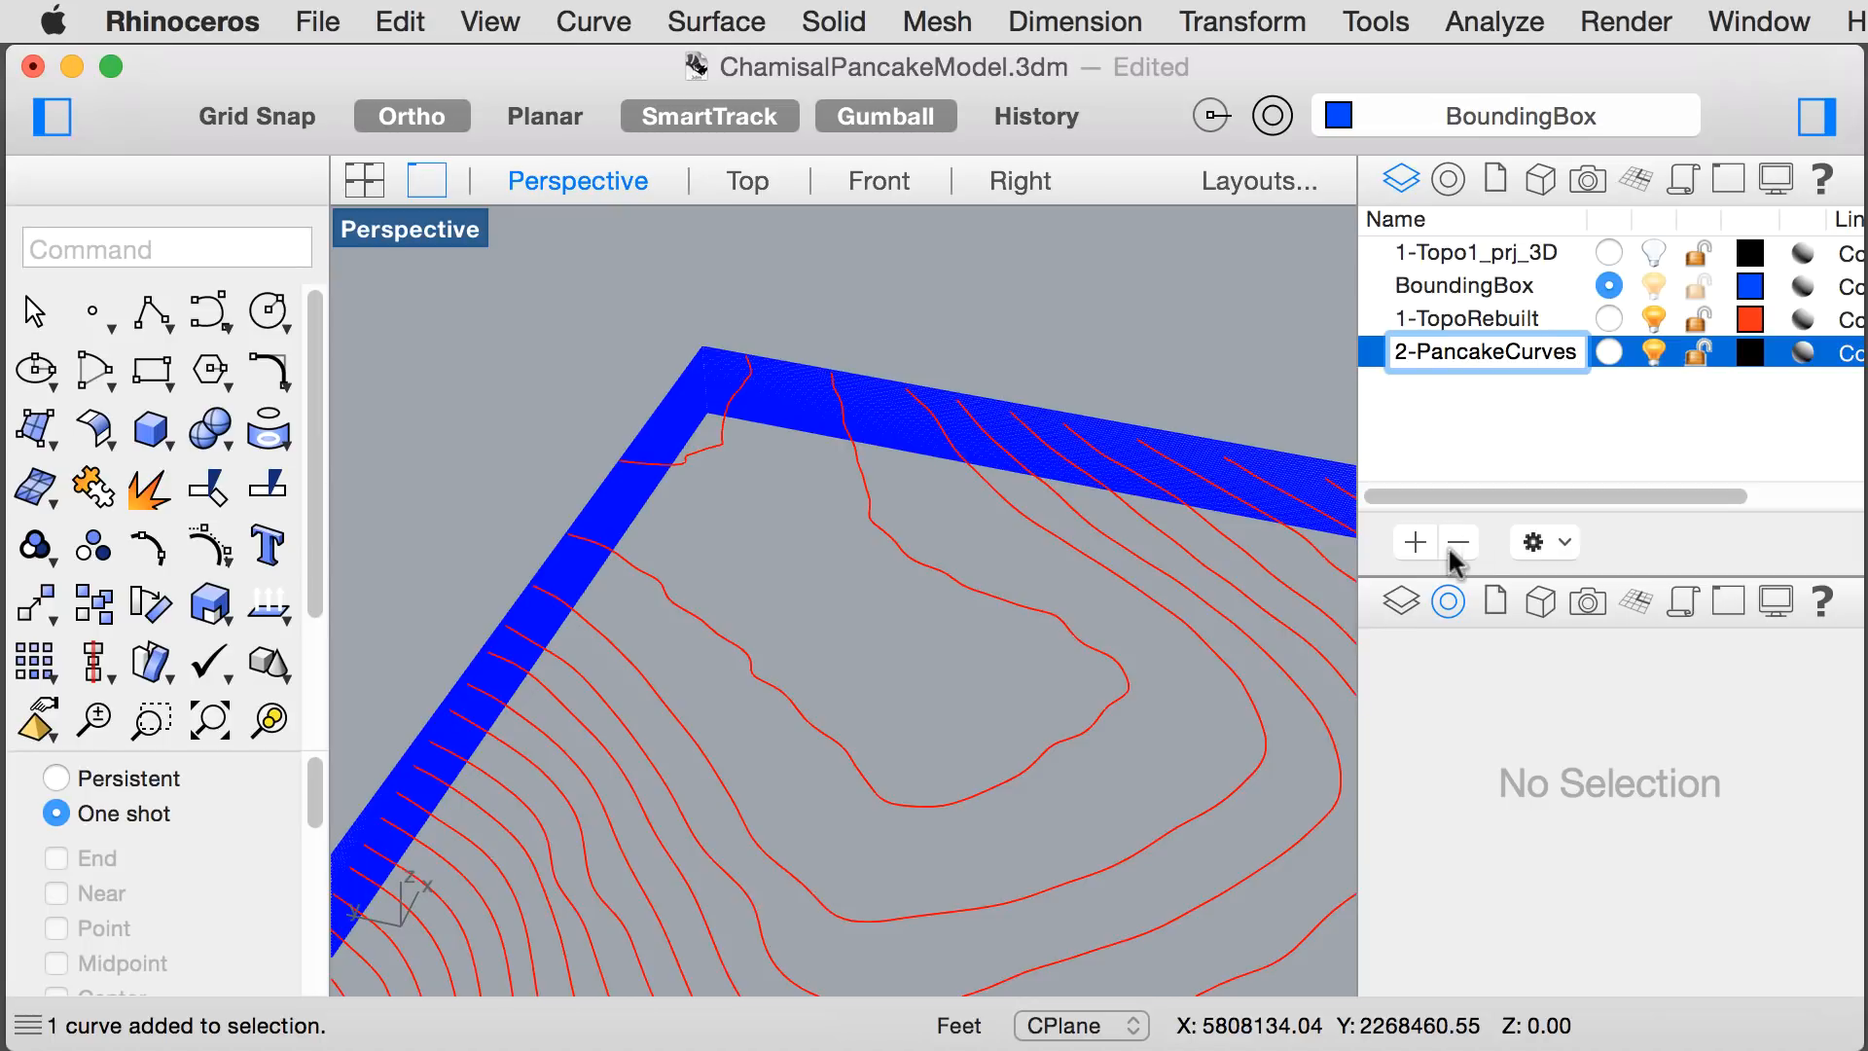
{"action": "left_click", "coordinate": [1750, 352]}
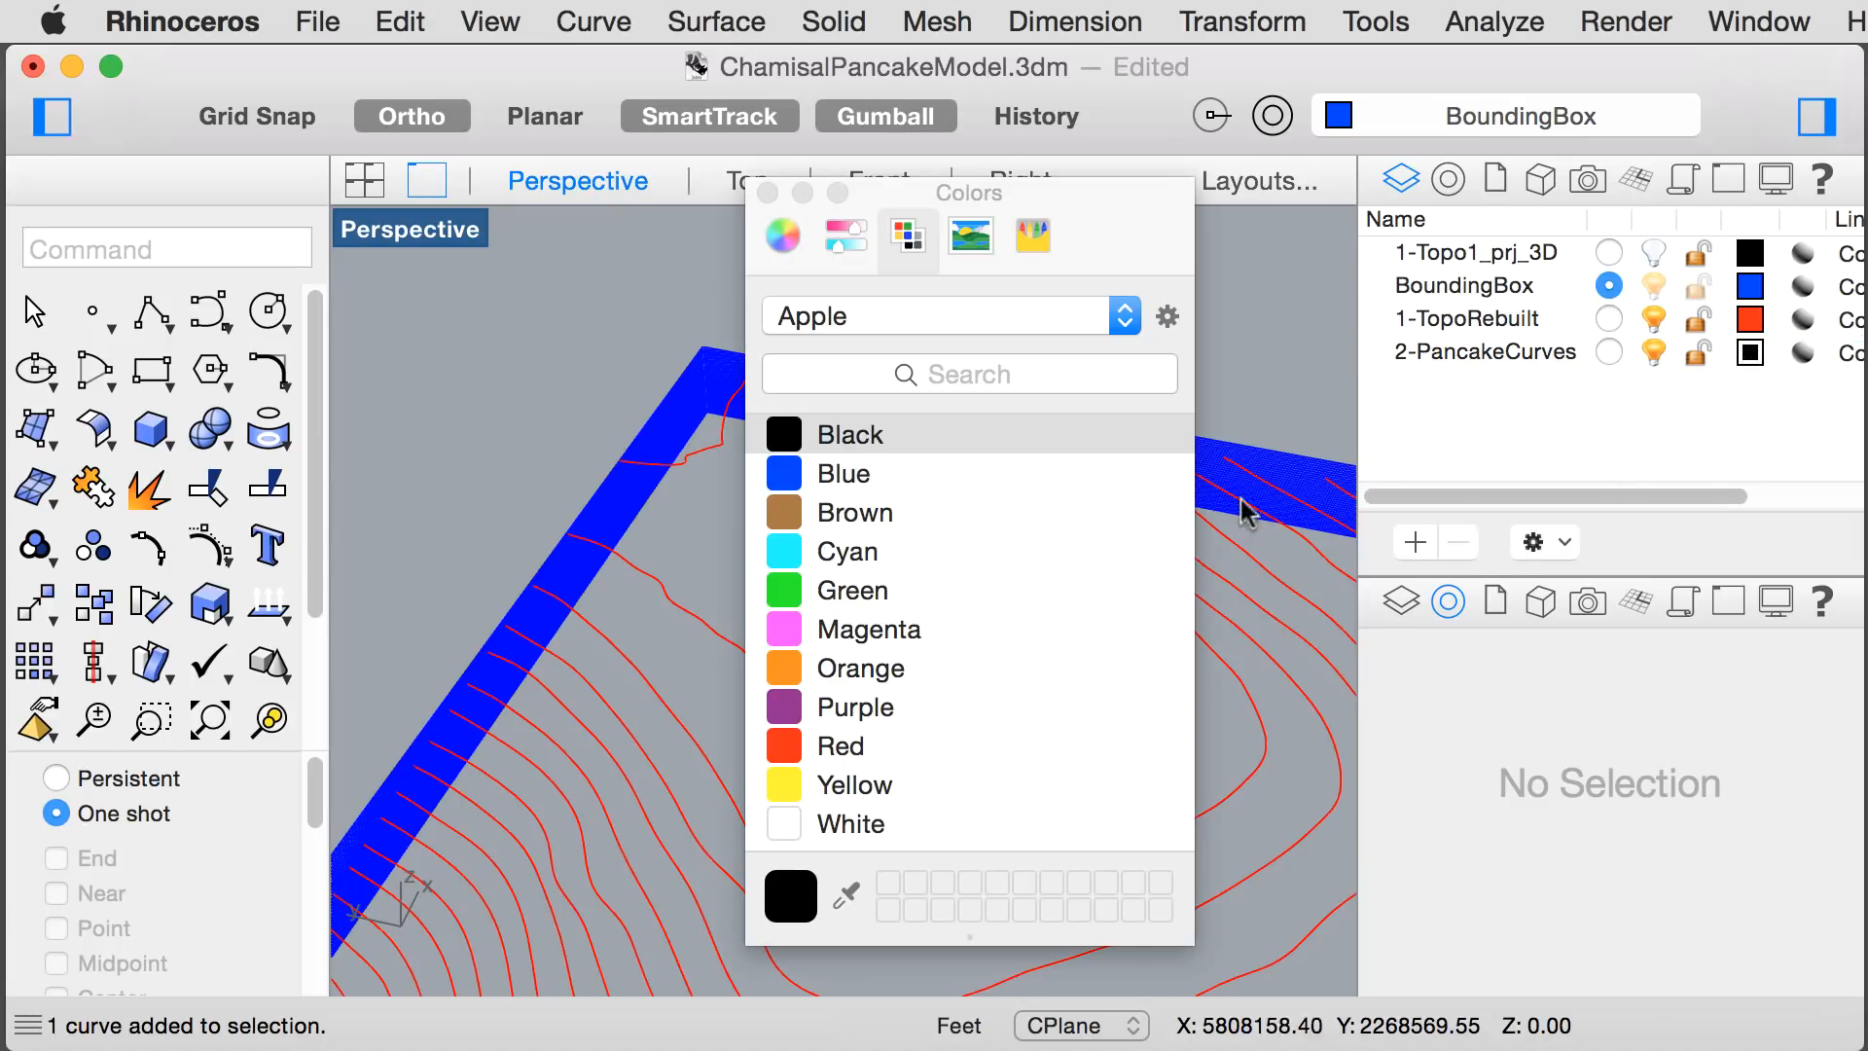
{"action": "left_click", "coordinate": [790, 557]}
{"action": "left_click", "coordinate": [768, 192]}
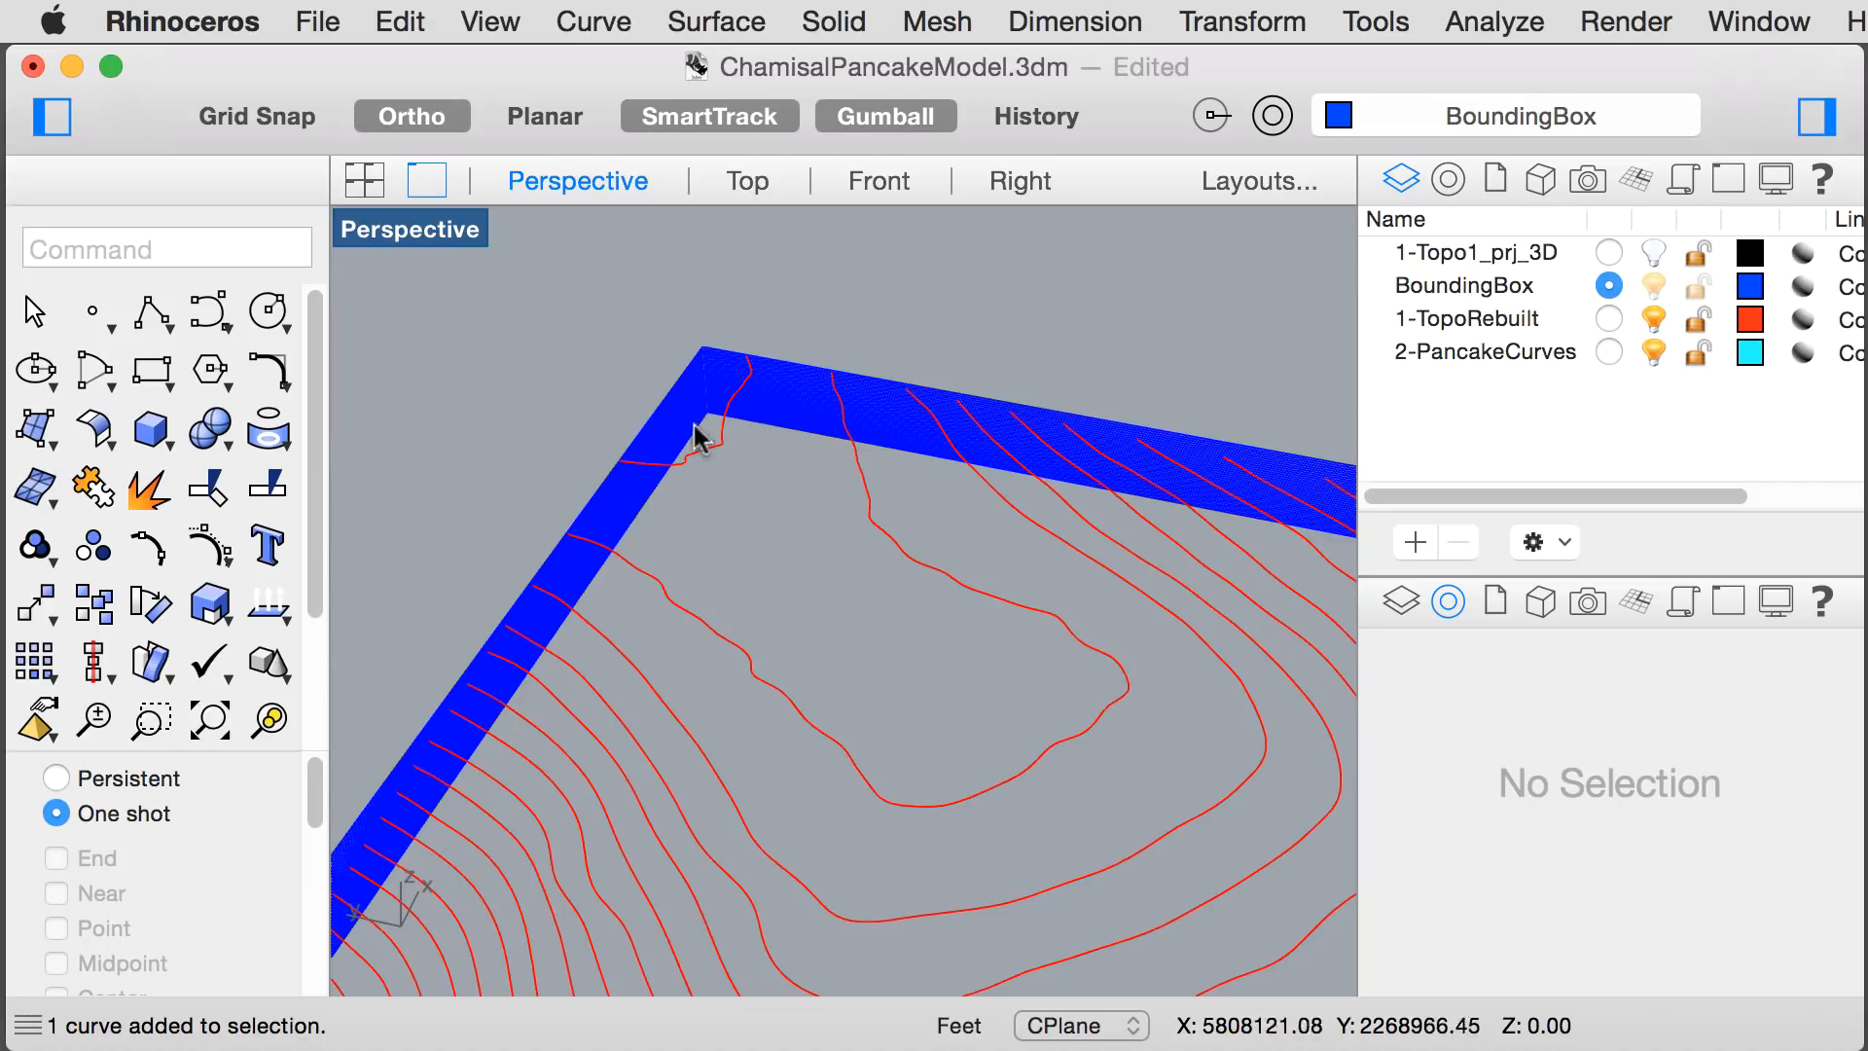
- Start CurveBoolean on the topographic contour nearest the far corner and the topmost bounding-box line, dropping the mistakenly picked line below it
{"action": "scroll", "coordinate": [700, 414], "scroll_direction": "up", "scroll_amount": 6}
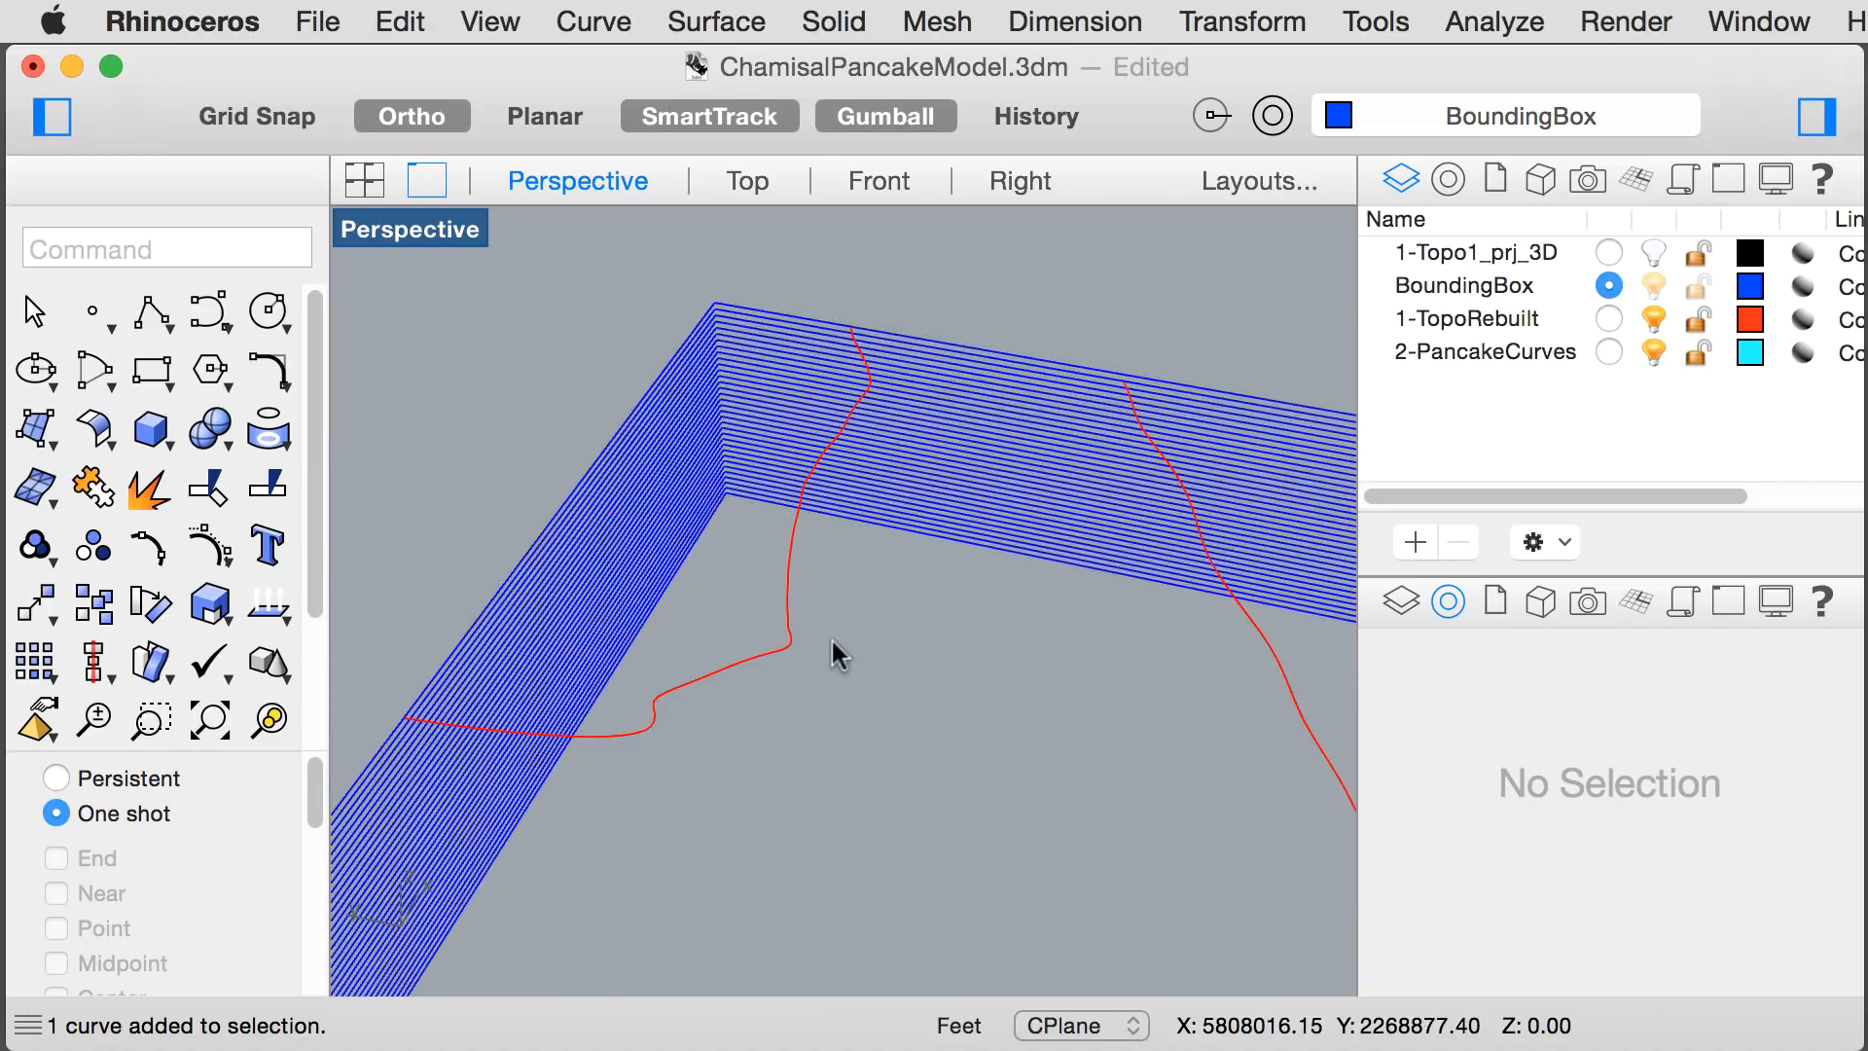
{"action": "type", "text": "CurveBoolean"}
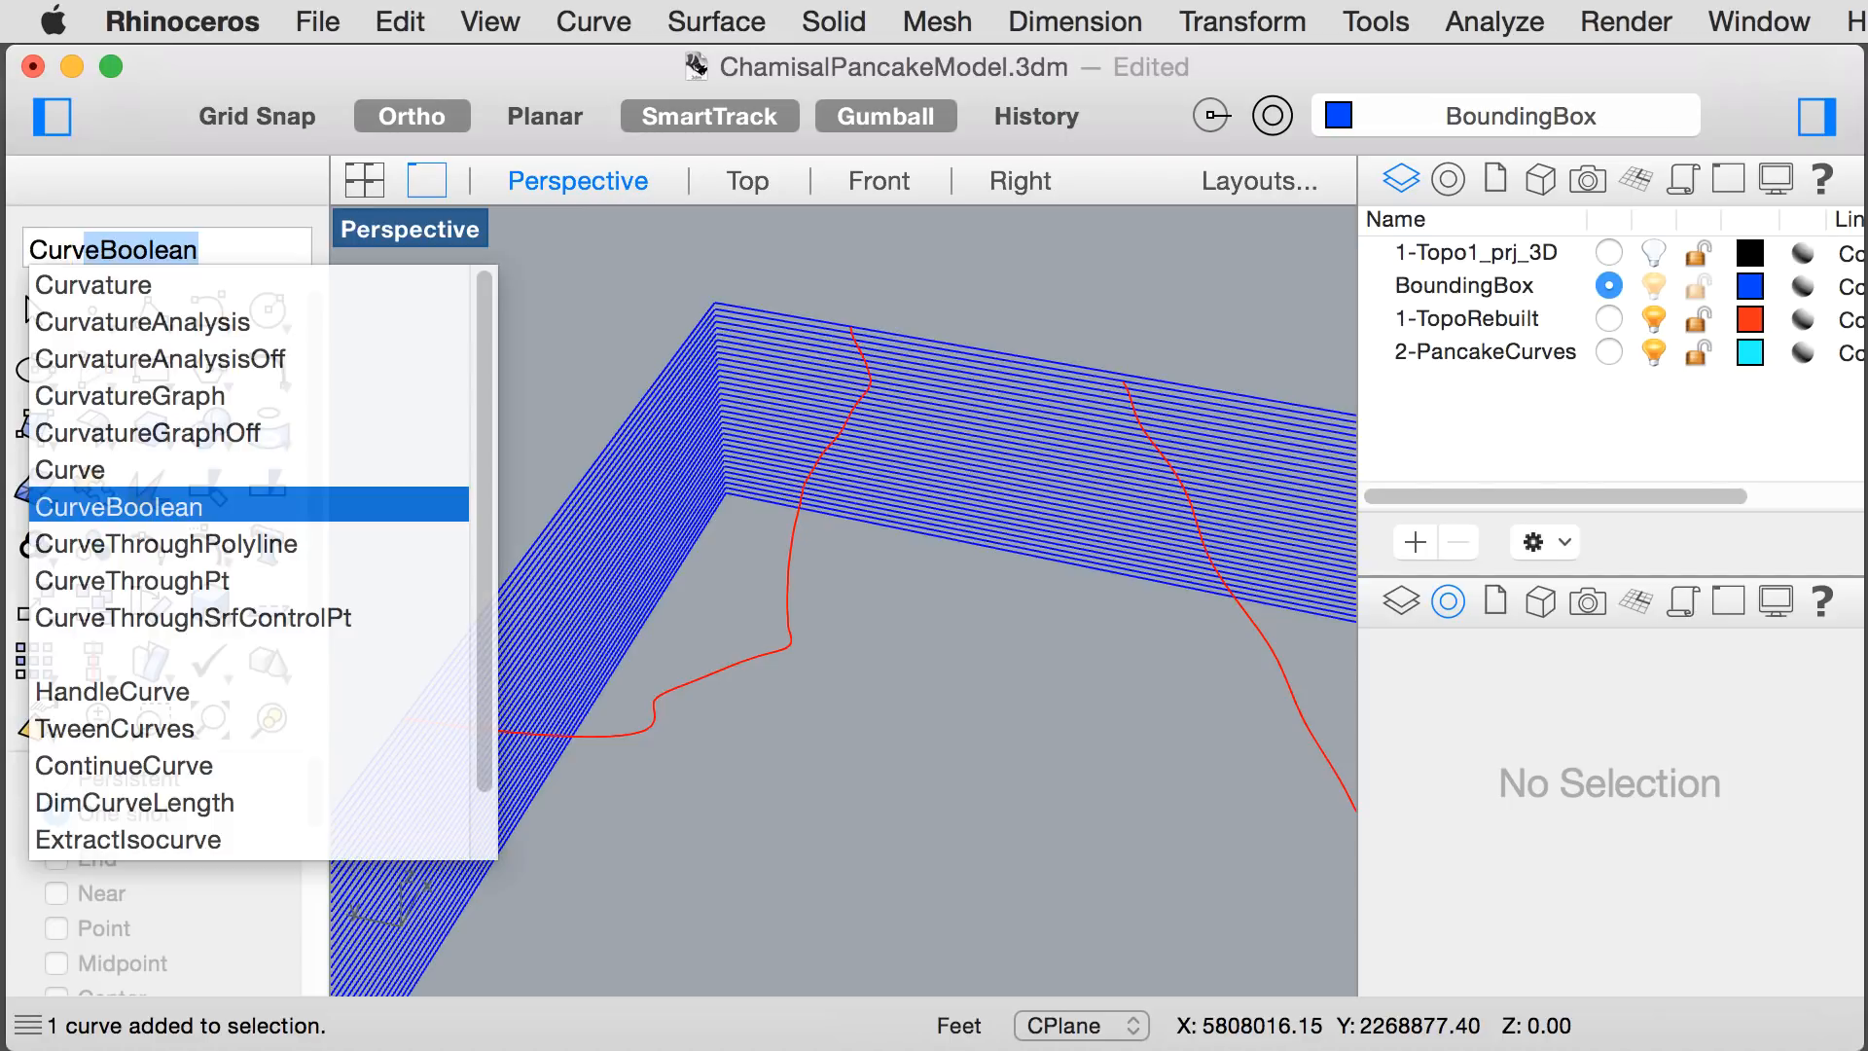
{"action": "key", "text": "Return"}
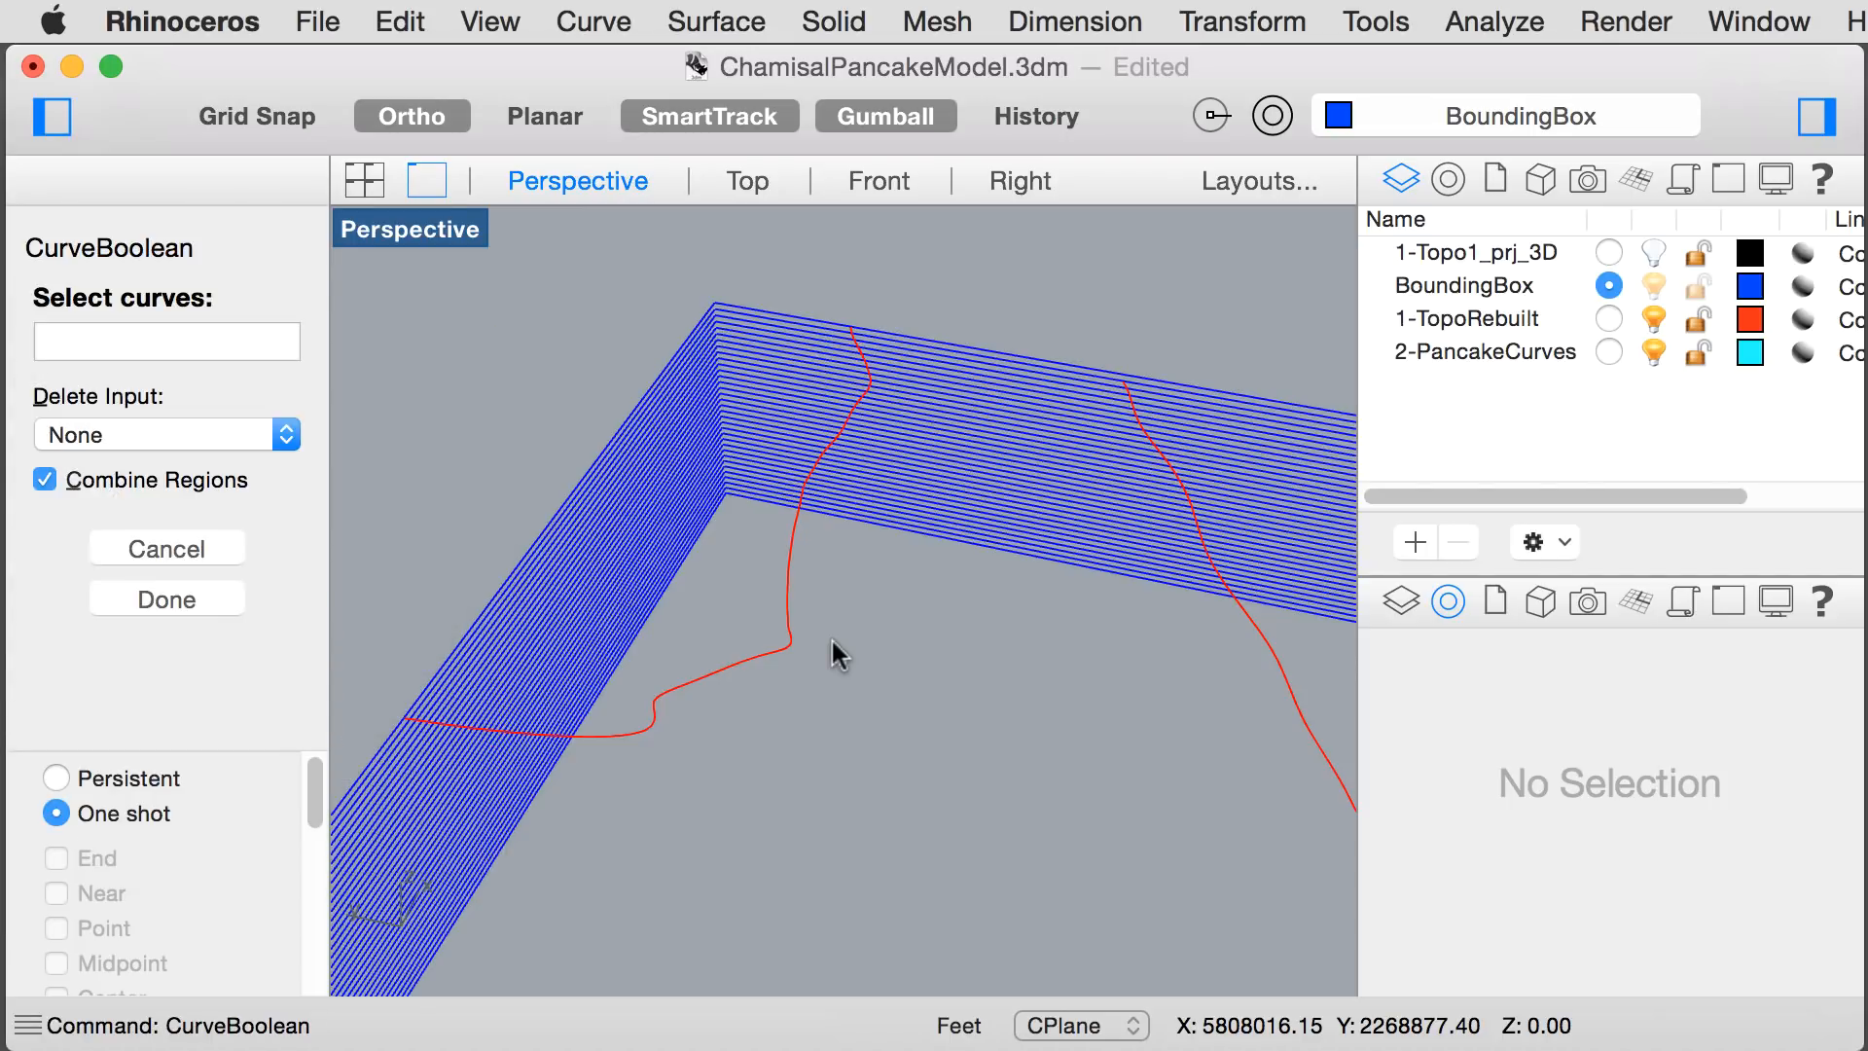
{"action": "left_click", "coordinate": [751, 312]}
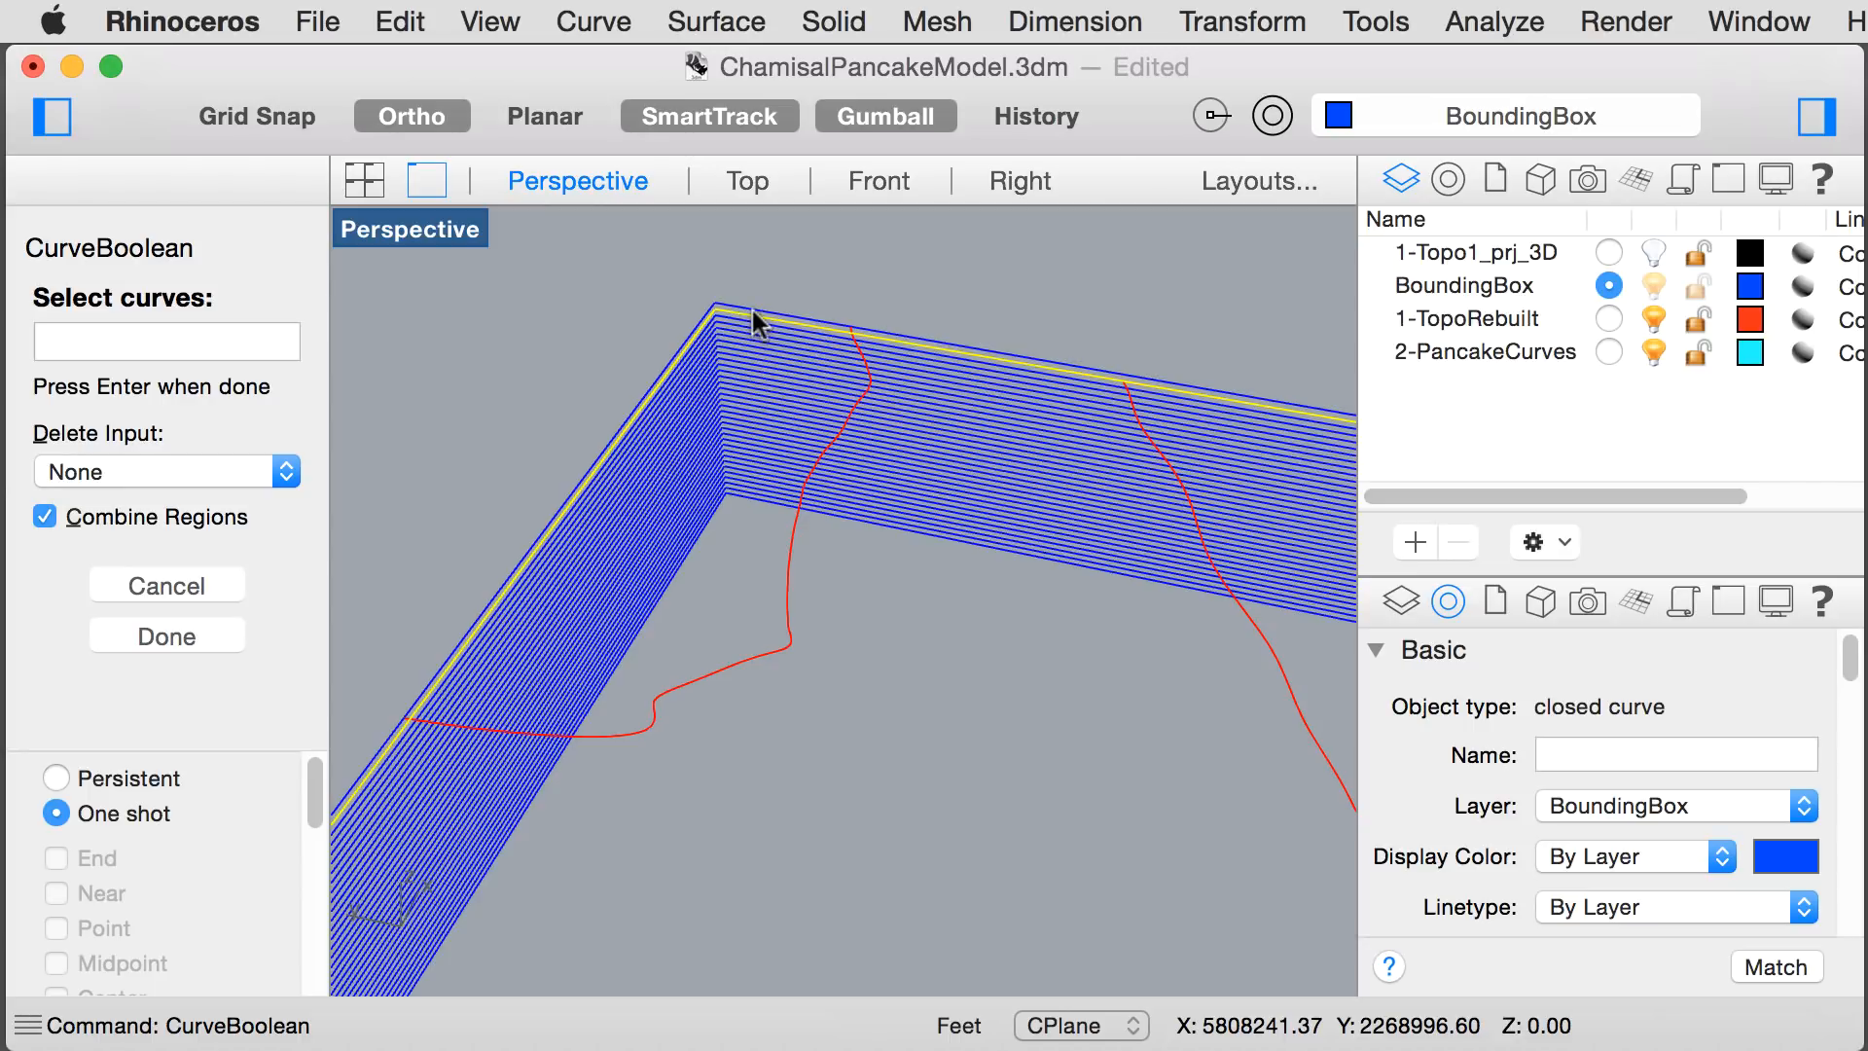
{"action": "left_click", "coordinate": [755, 307]}
{"action": "scroll", "coordinate": [858, 341], "scroll_direction": "up", "scroll_amount": 3}
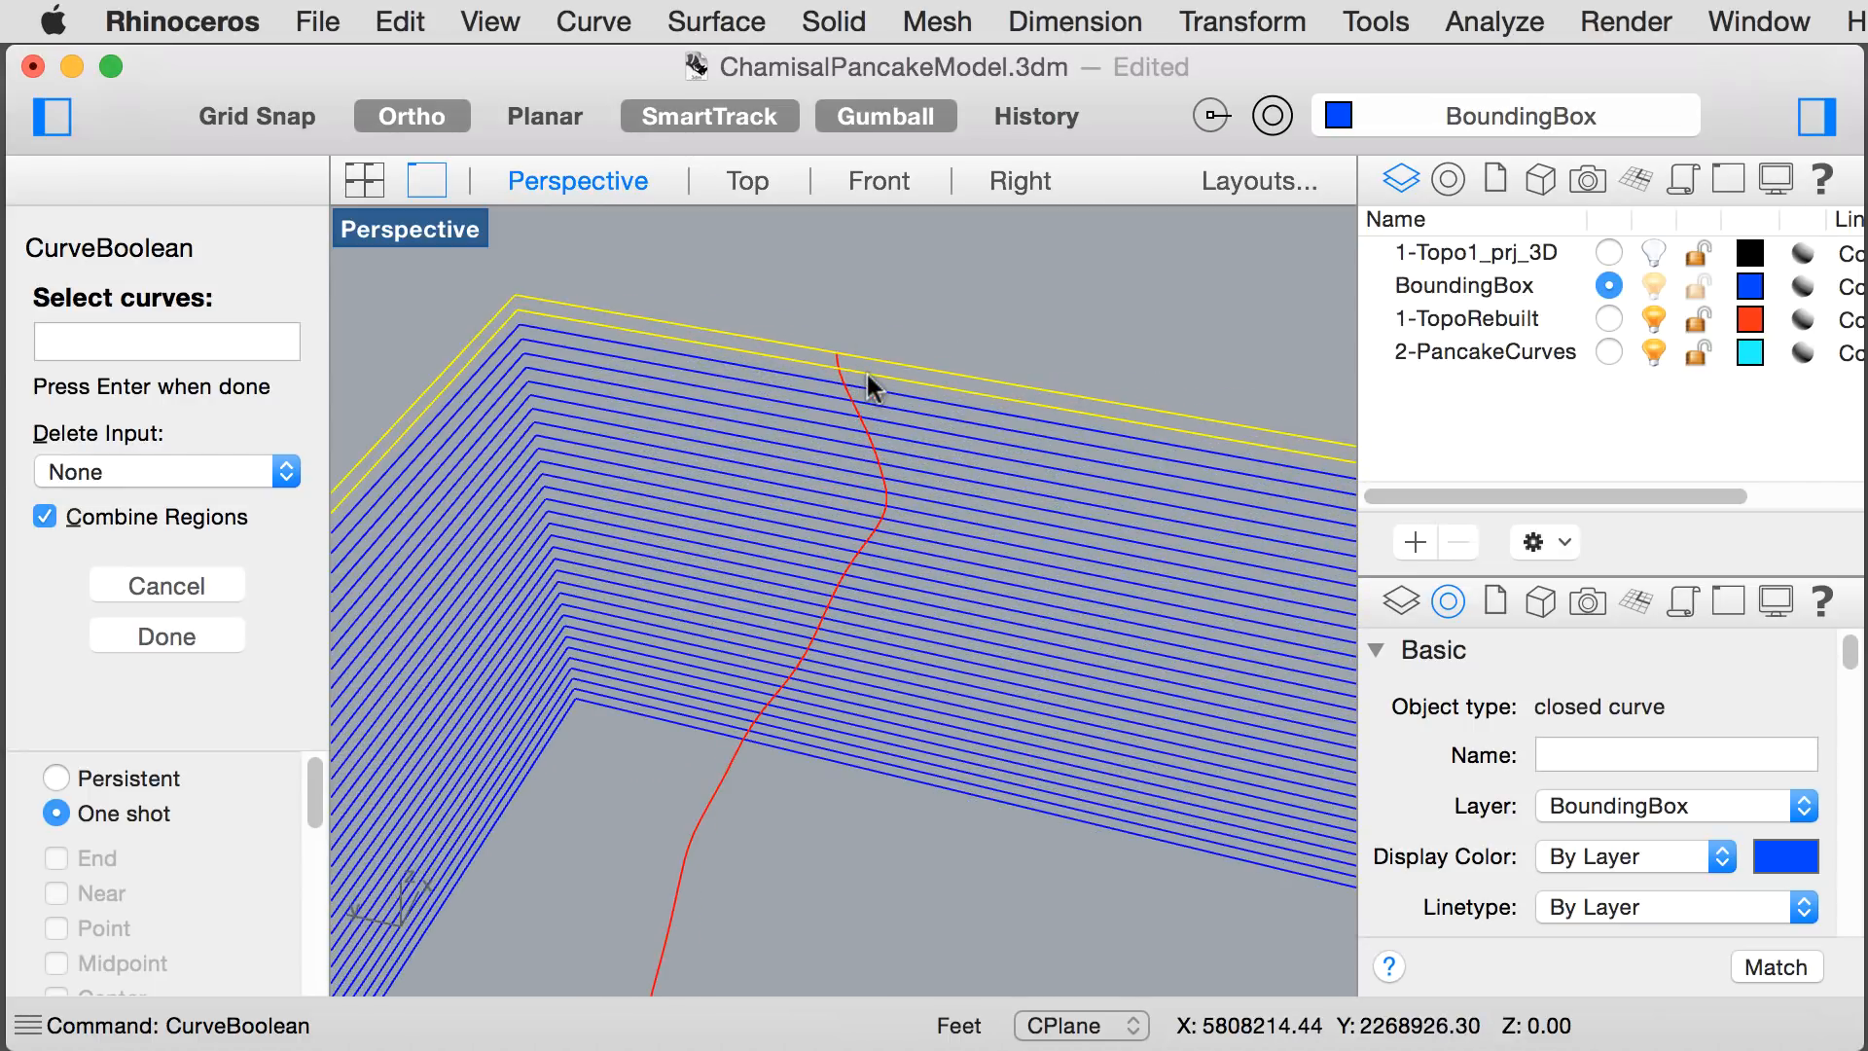
{"action": "left_click", "coordinate": [867, 376]}
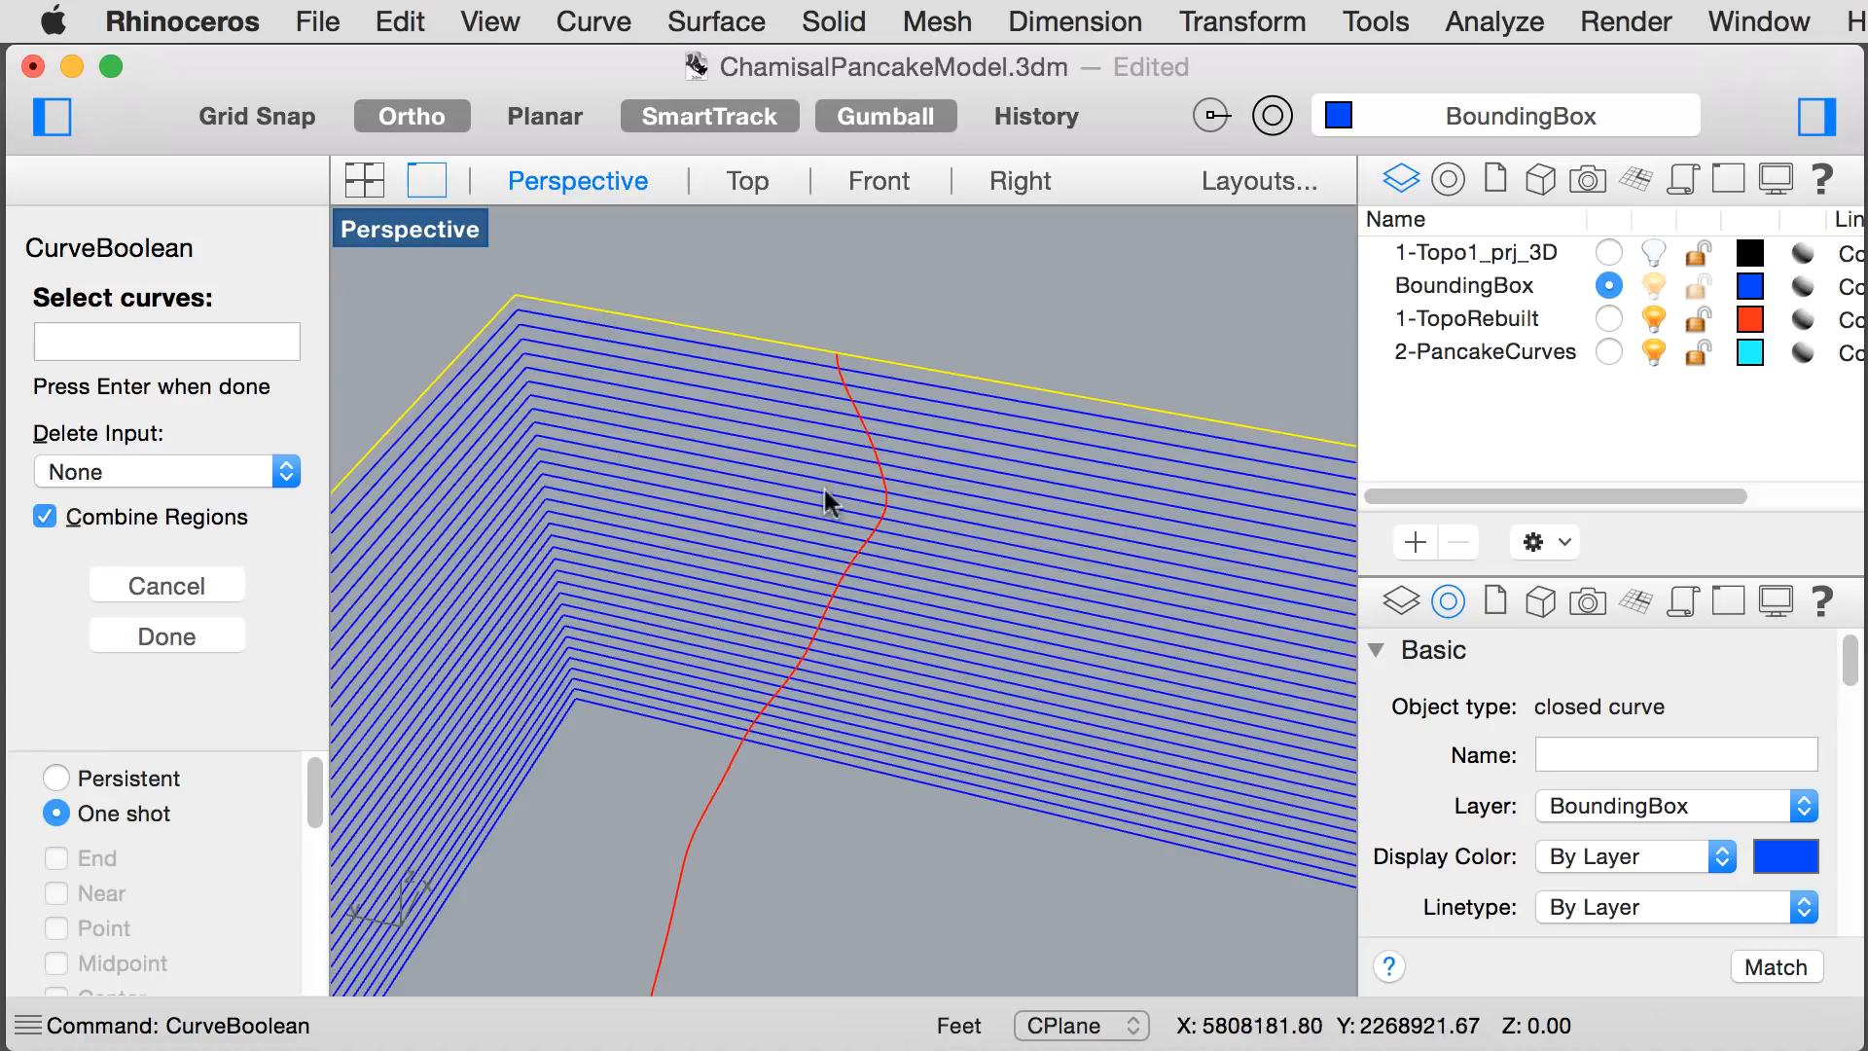
{"action": "left_click", "coordinate": [719, 786]}
{"action": "scroll", "coordinate": [855, 820], "scroll_direction": "down", "scroll_amount": 5}
{"action": "scroll", "coordinate": [846, 551], "scroll_direction": "up", "scroll_amount": 4}
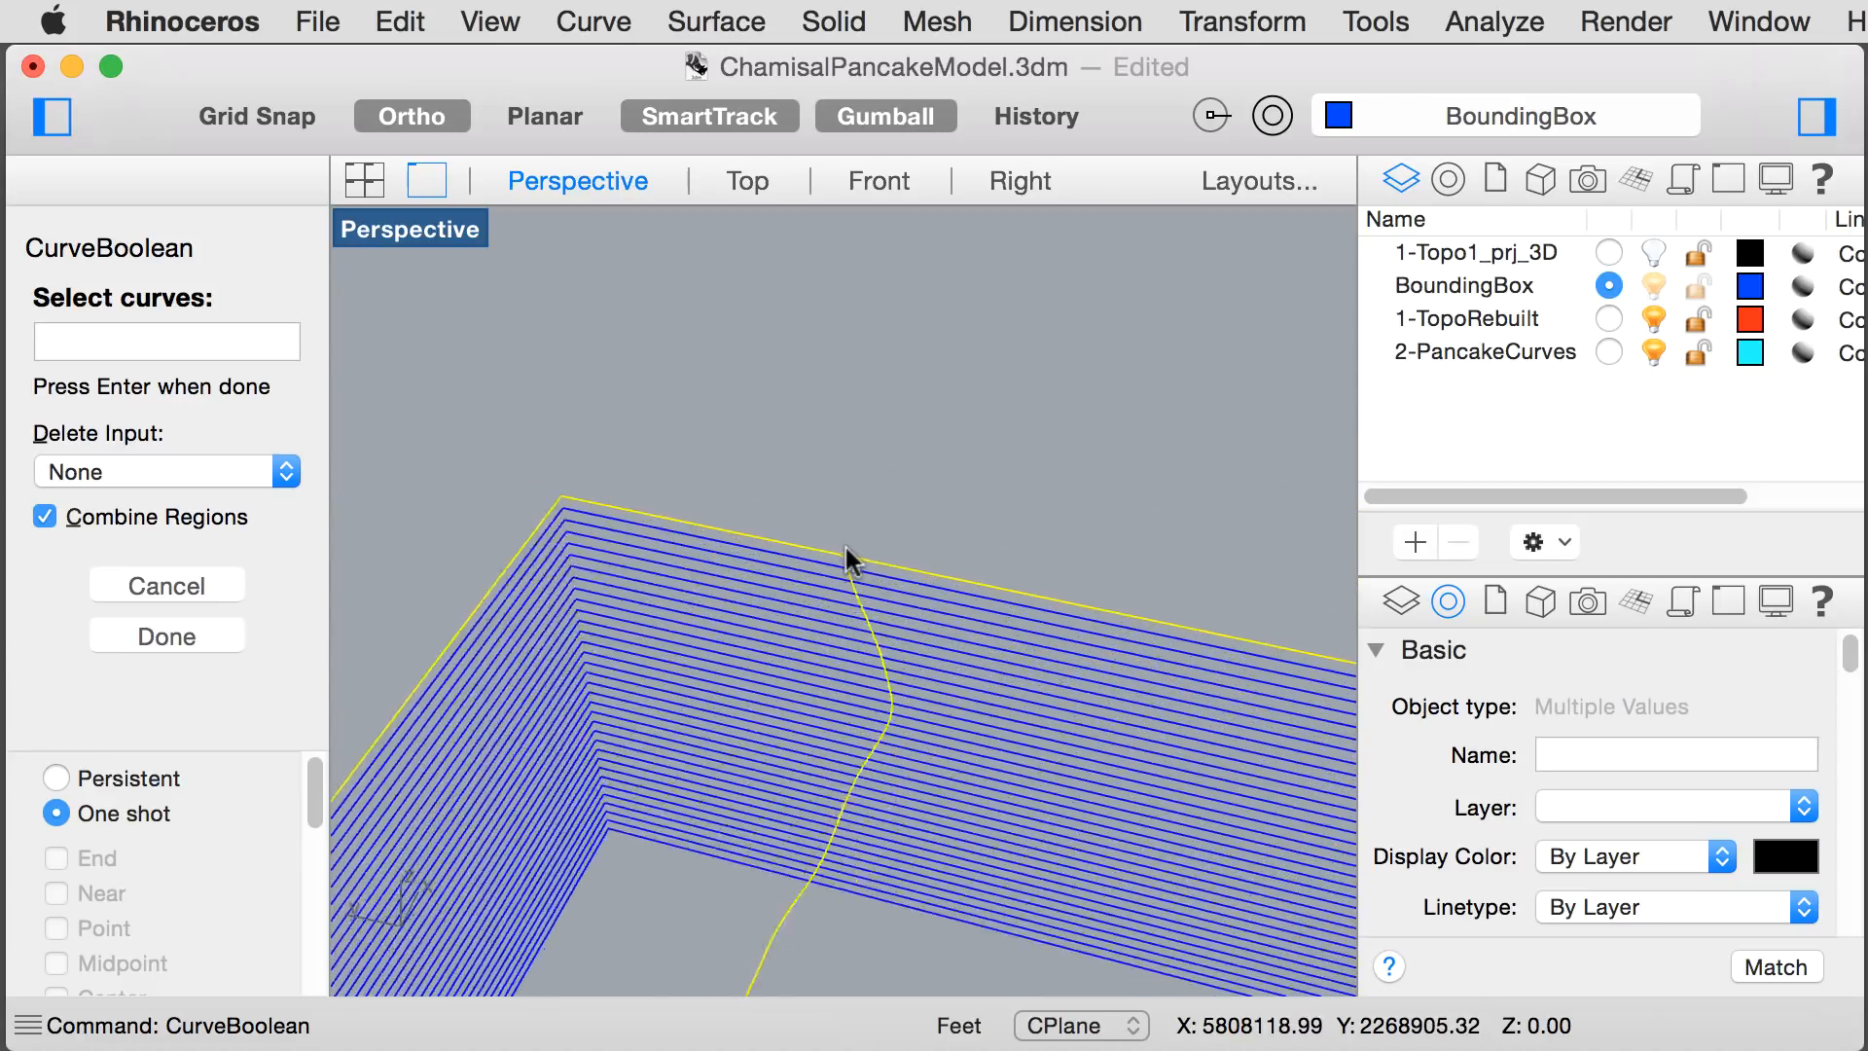
- Keep the corner region enclosed by the first contour and the top bounding-box line as a closed curve, with Delete Input set to None
{"action": "scroll", "coordinate": [856, 568], "scroll_direction": "up", "scroll_amount": 2}
{"action": "scroll", "coordinate": [878, 582], "scroll_direction": "down", "scroll_amount": 5}
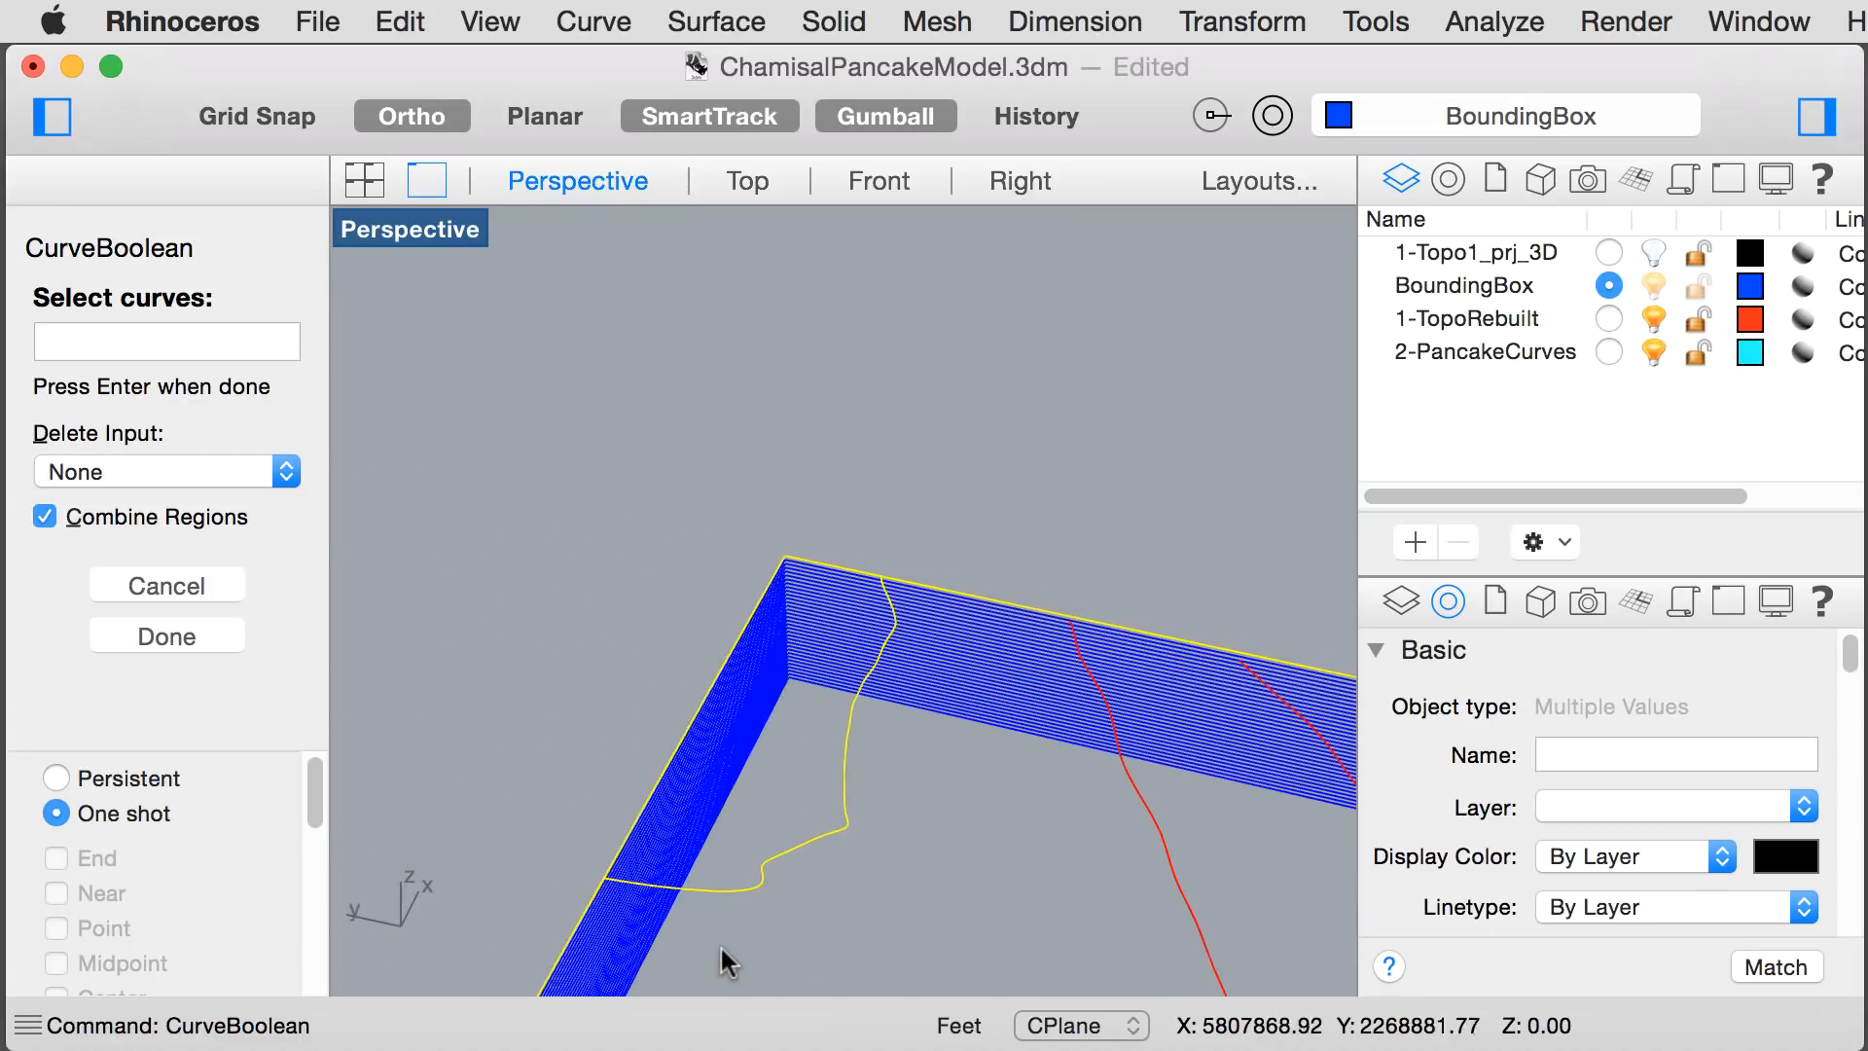
{"action": "key", "text": "Return"}
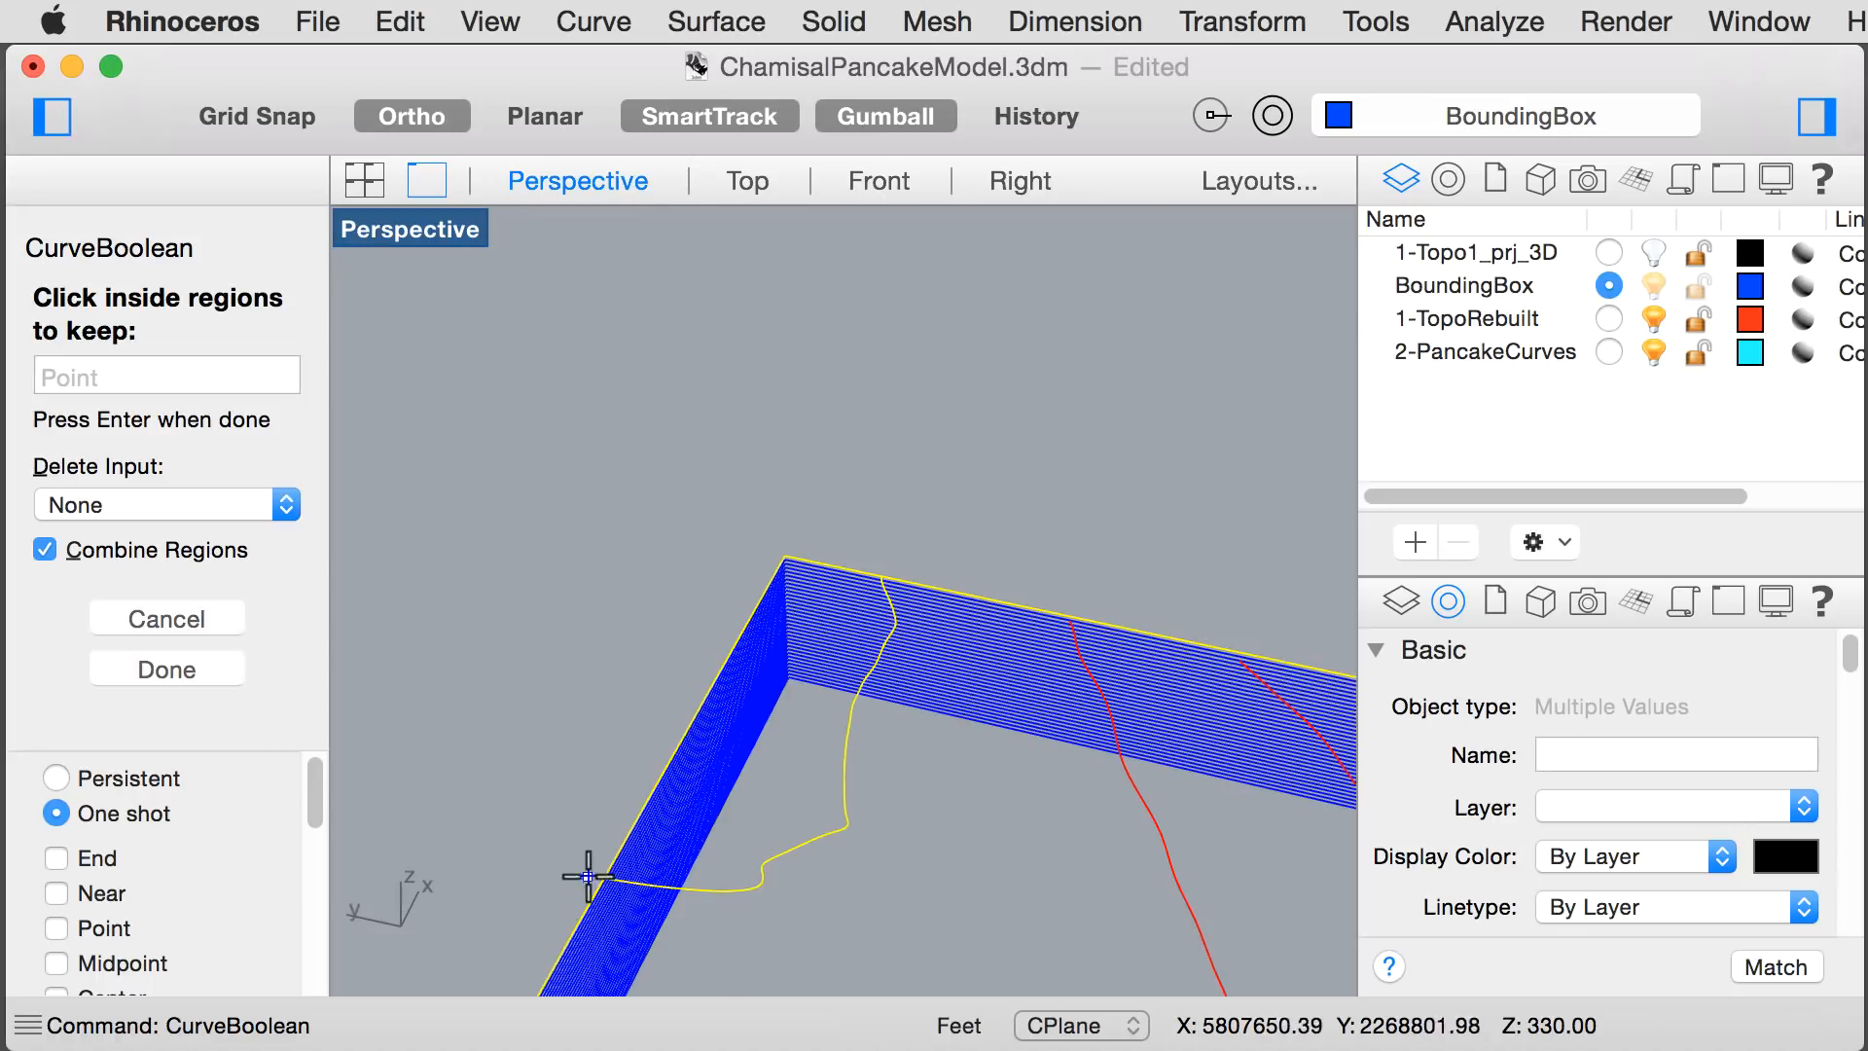
{"action": "left_click", "coordinate": [795, 781]}
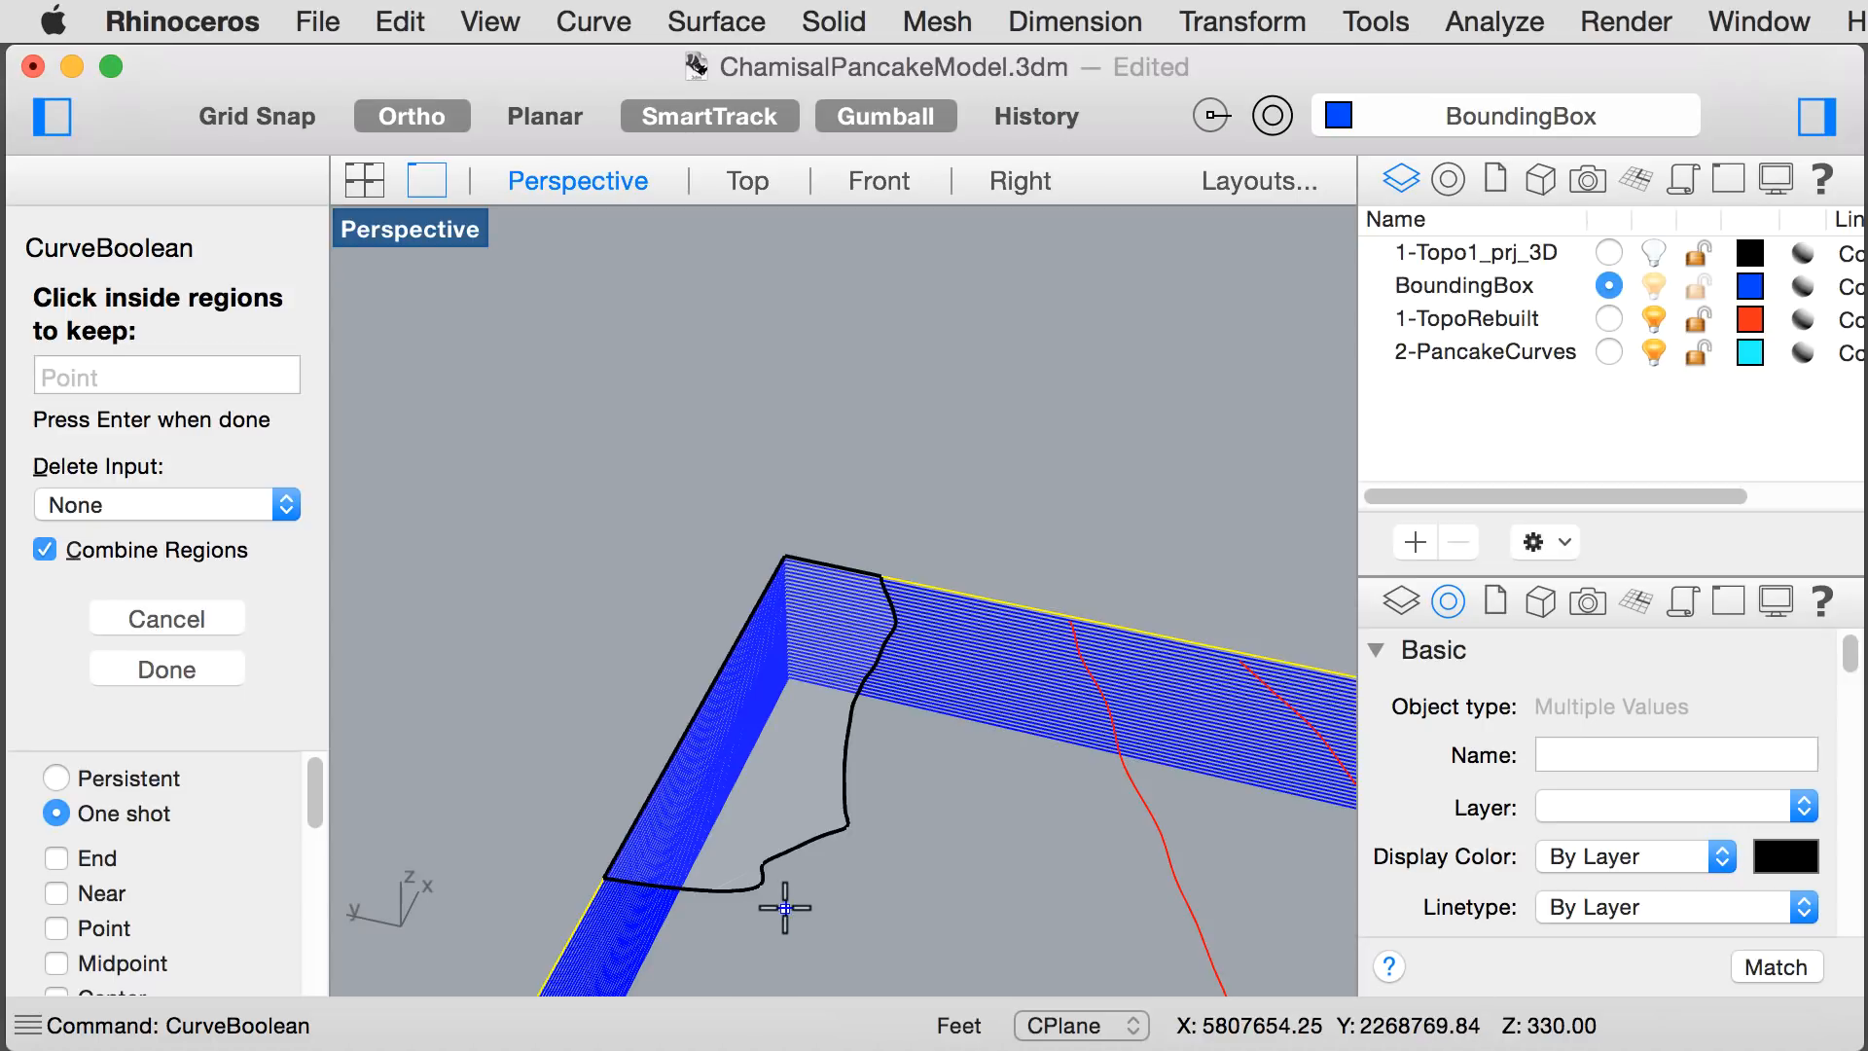
{"action": "key", "text": "Return"}
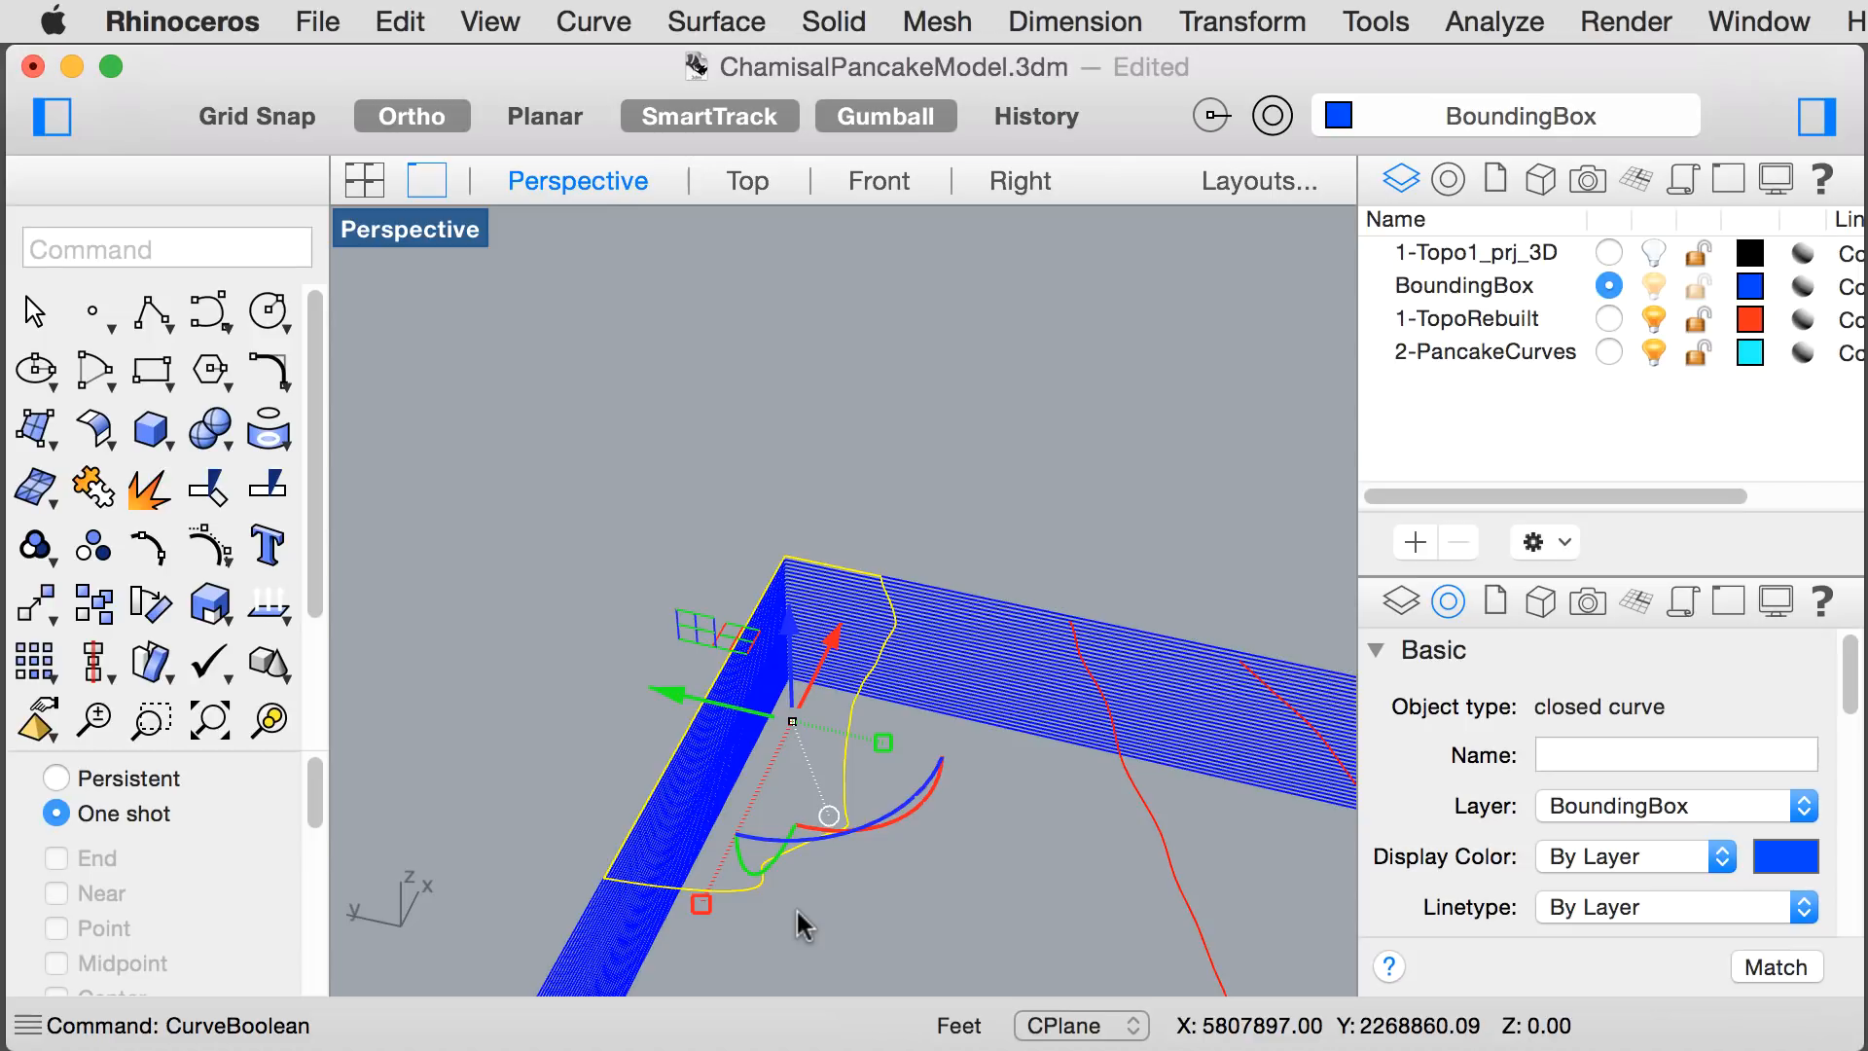
{"action": "left_click", "coordinate": [796, 909]}
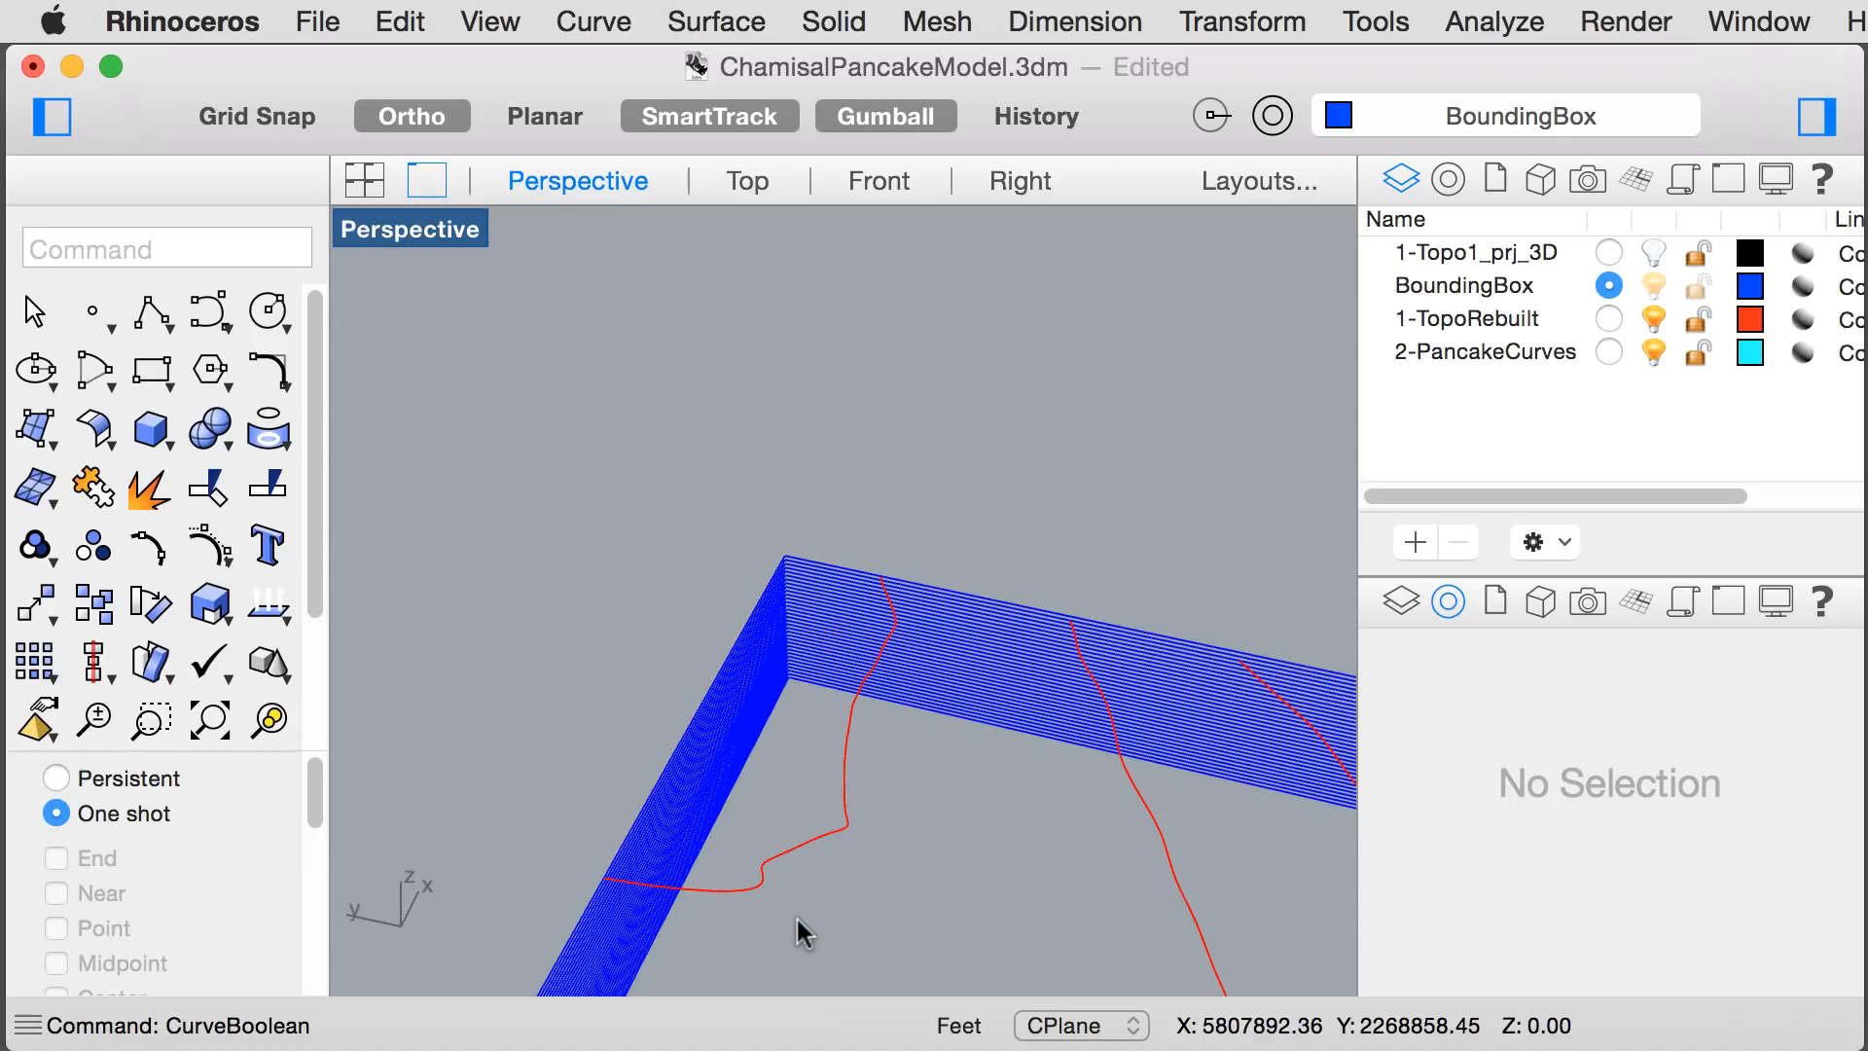
- Move the closed corner curve to the 2-PancakeCurves layer and make that layer current
{"action": "left_click", "coordinate": [786, 862]}
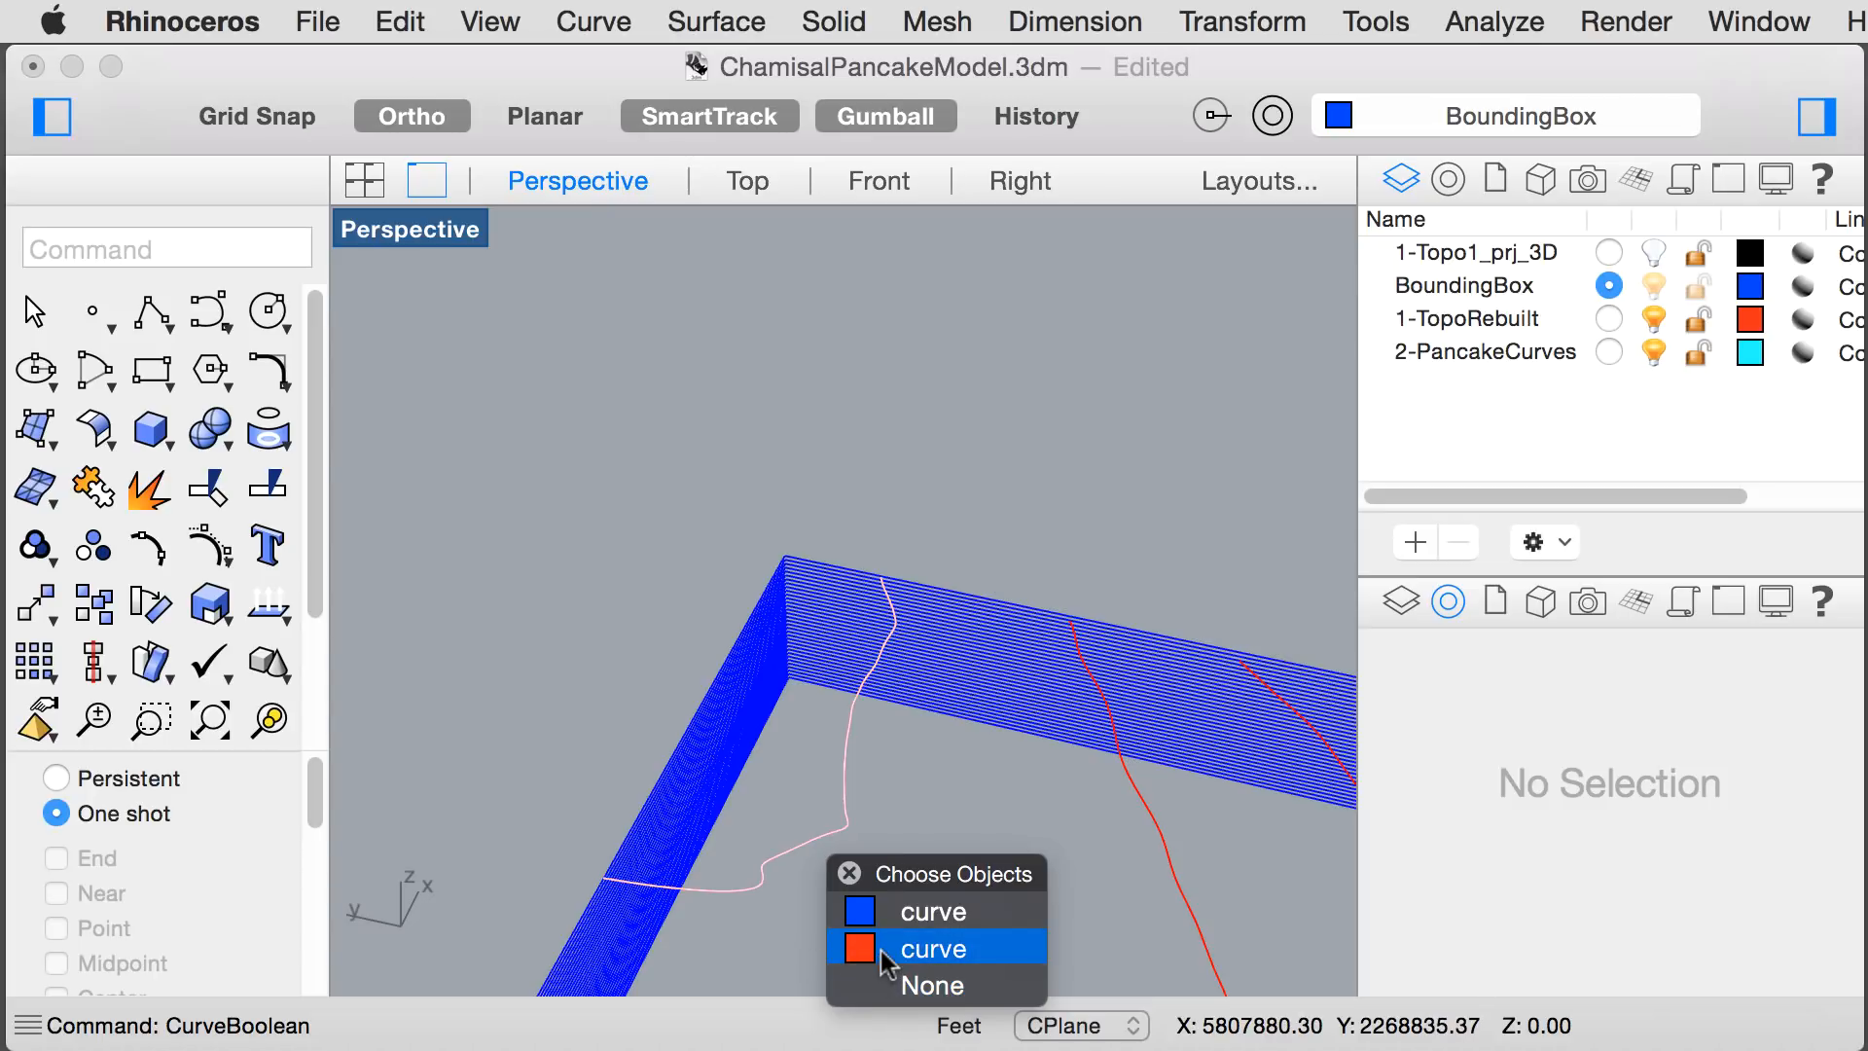
{"action": "left_click", "coordinate": [909, 914]}
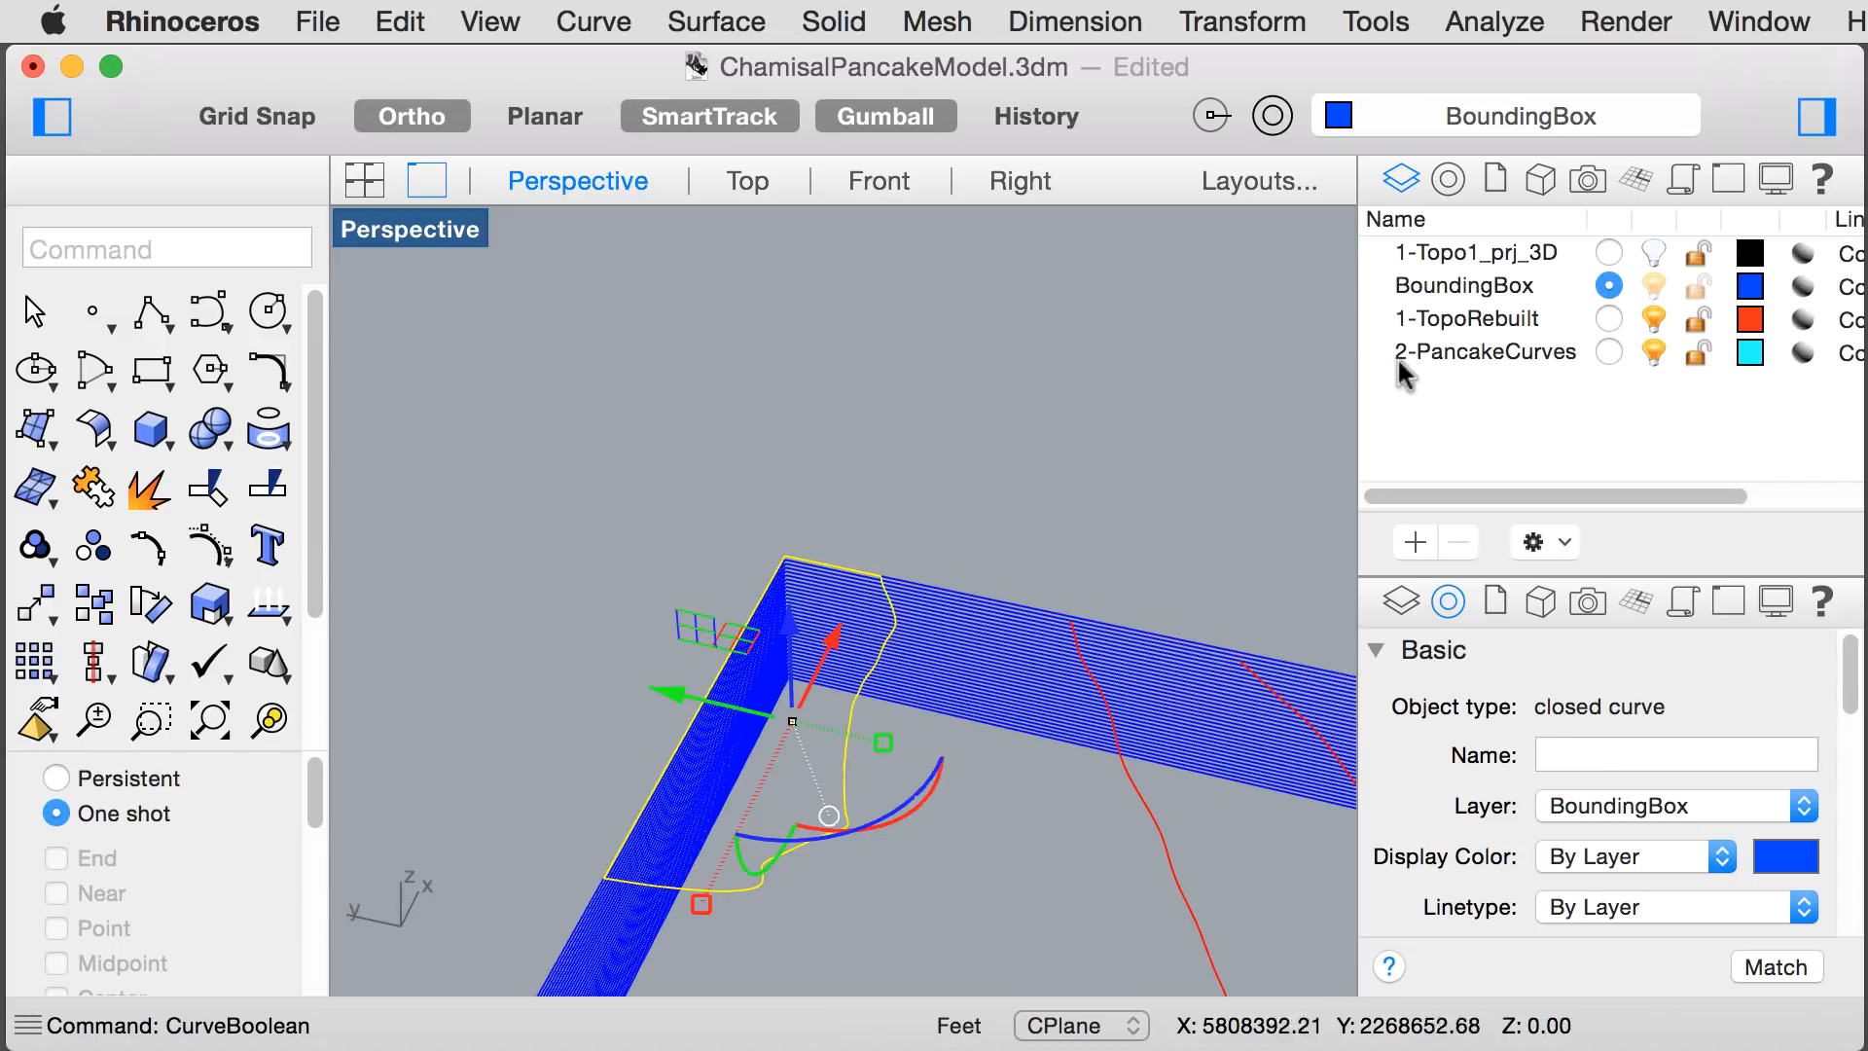
{"action": "right_click", "coordinate": [1471, 354]}
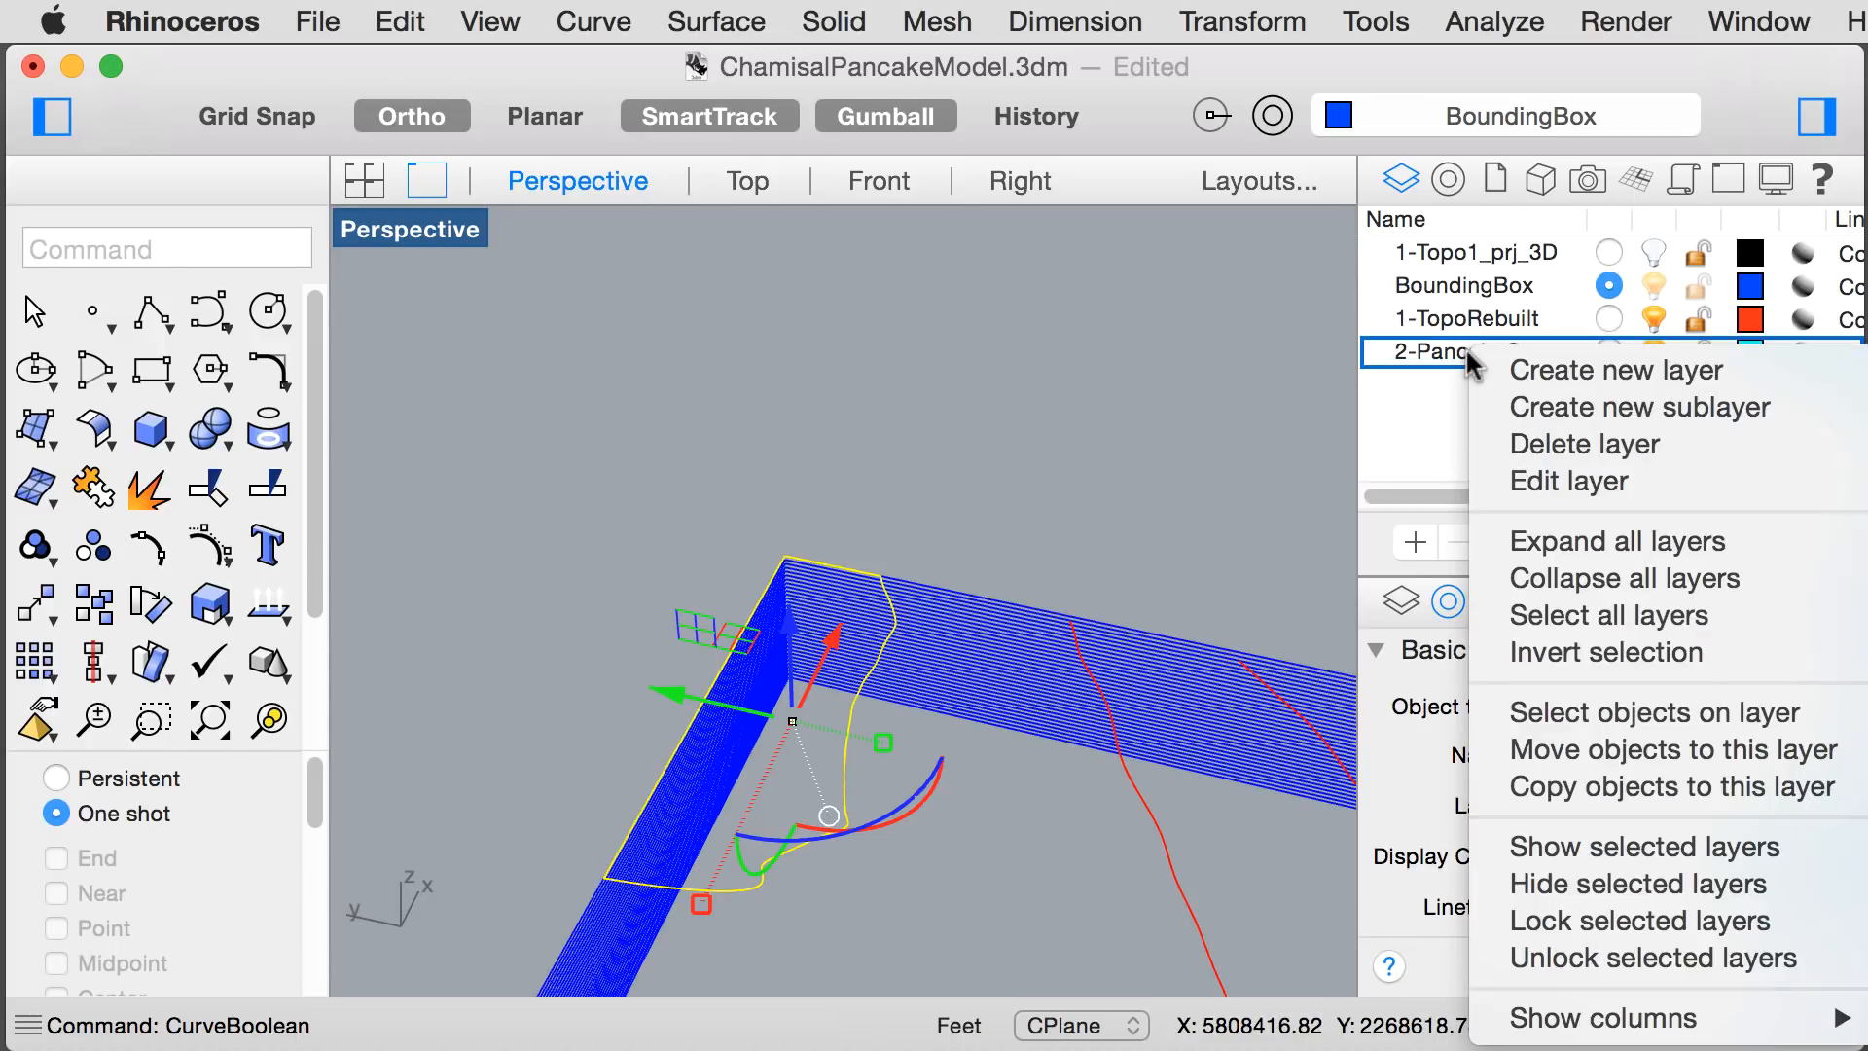
{"action": "left_click", "coordinate": [1538, 750]}
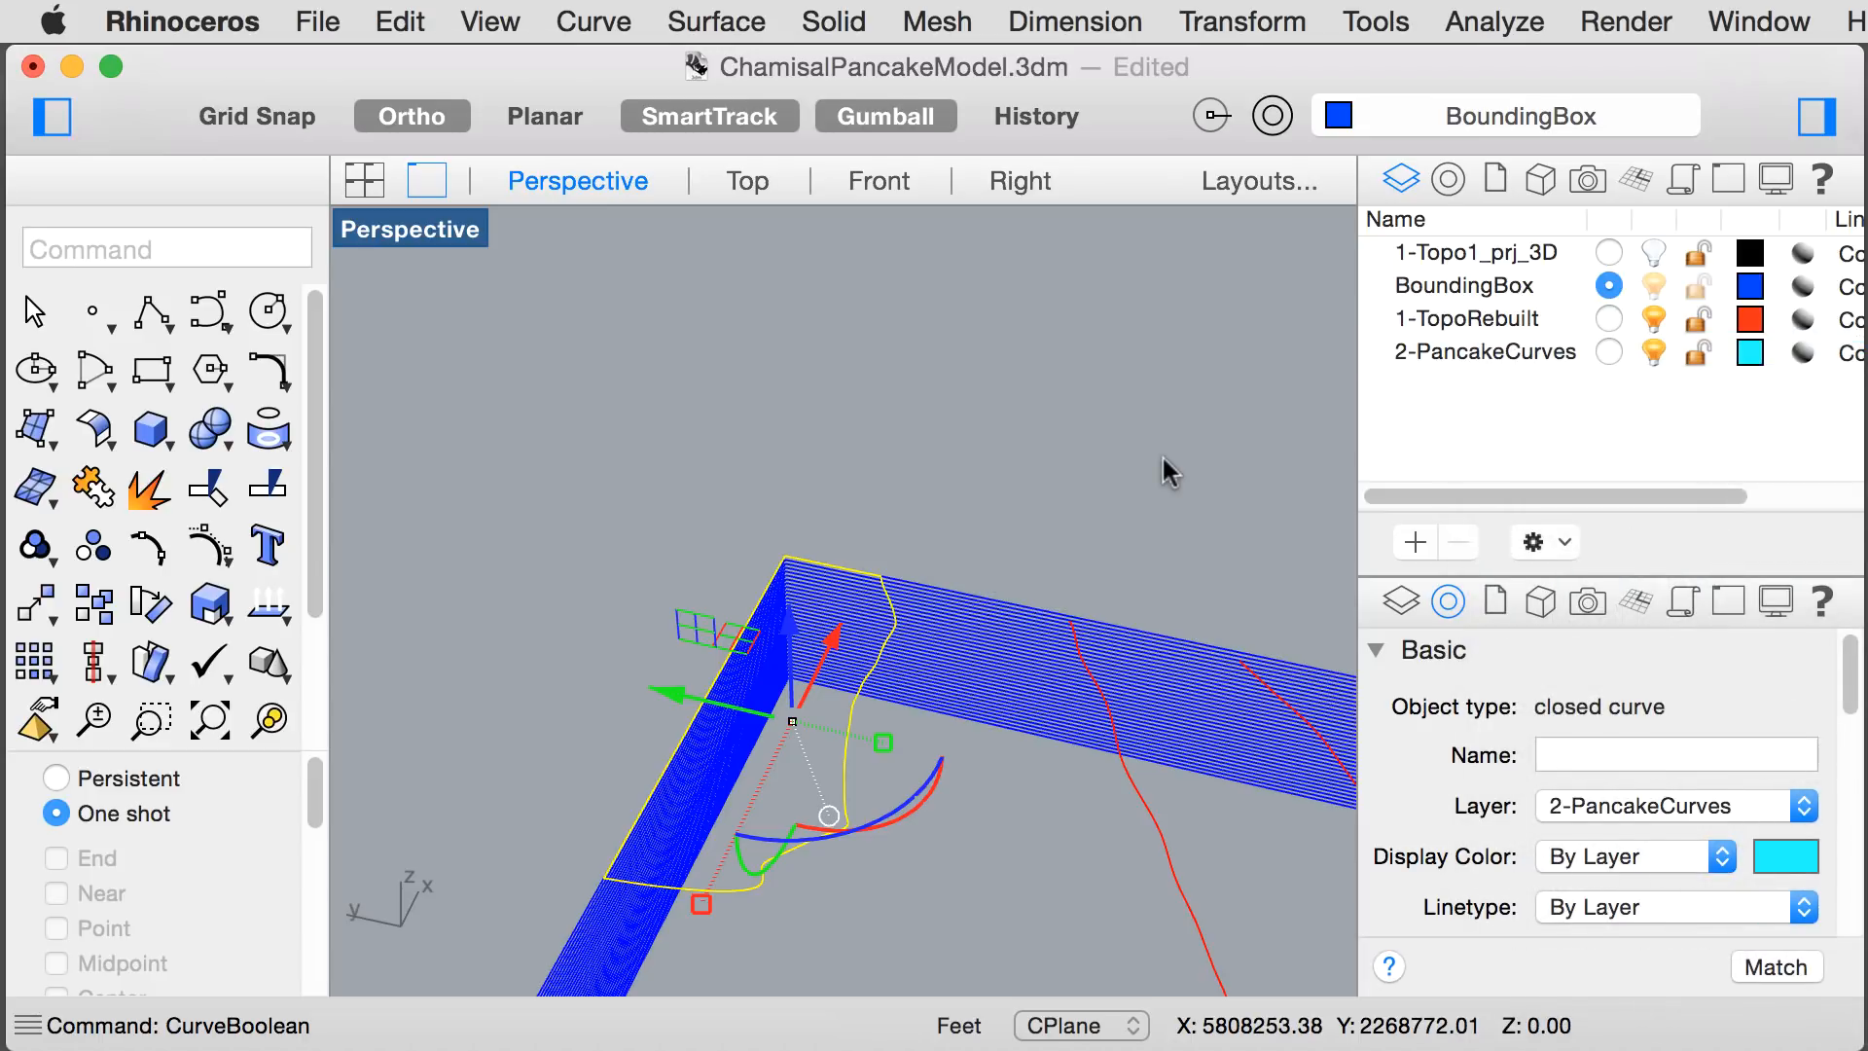
{"action": "key", "text": "Delete"}
{"action": "left_click", "coordinate": [1609, 352]}
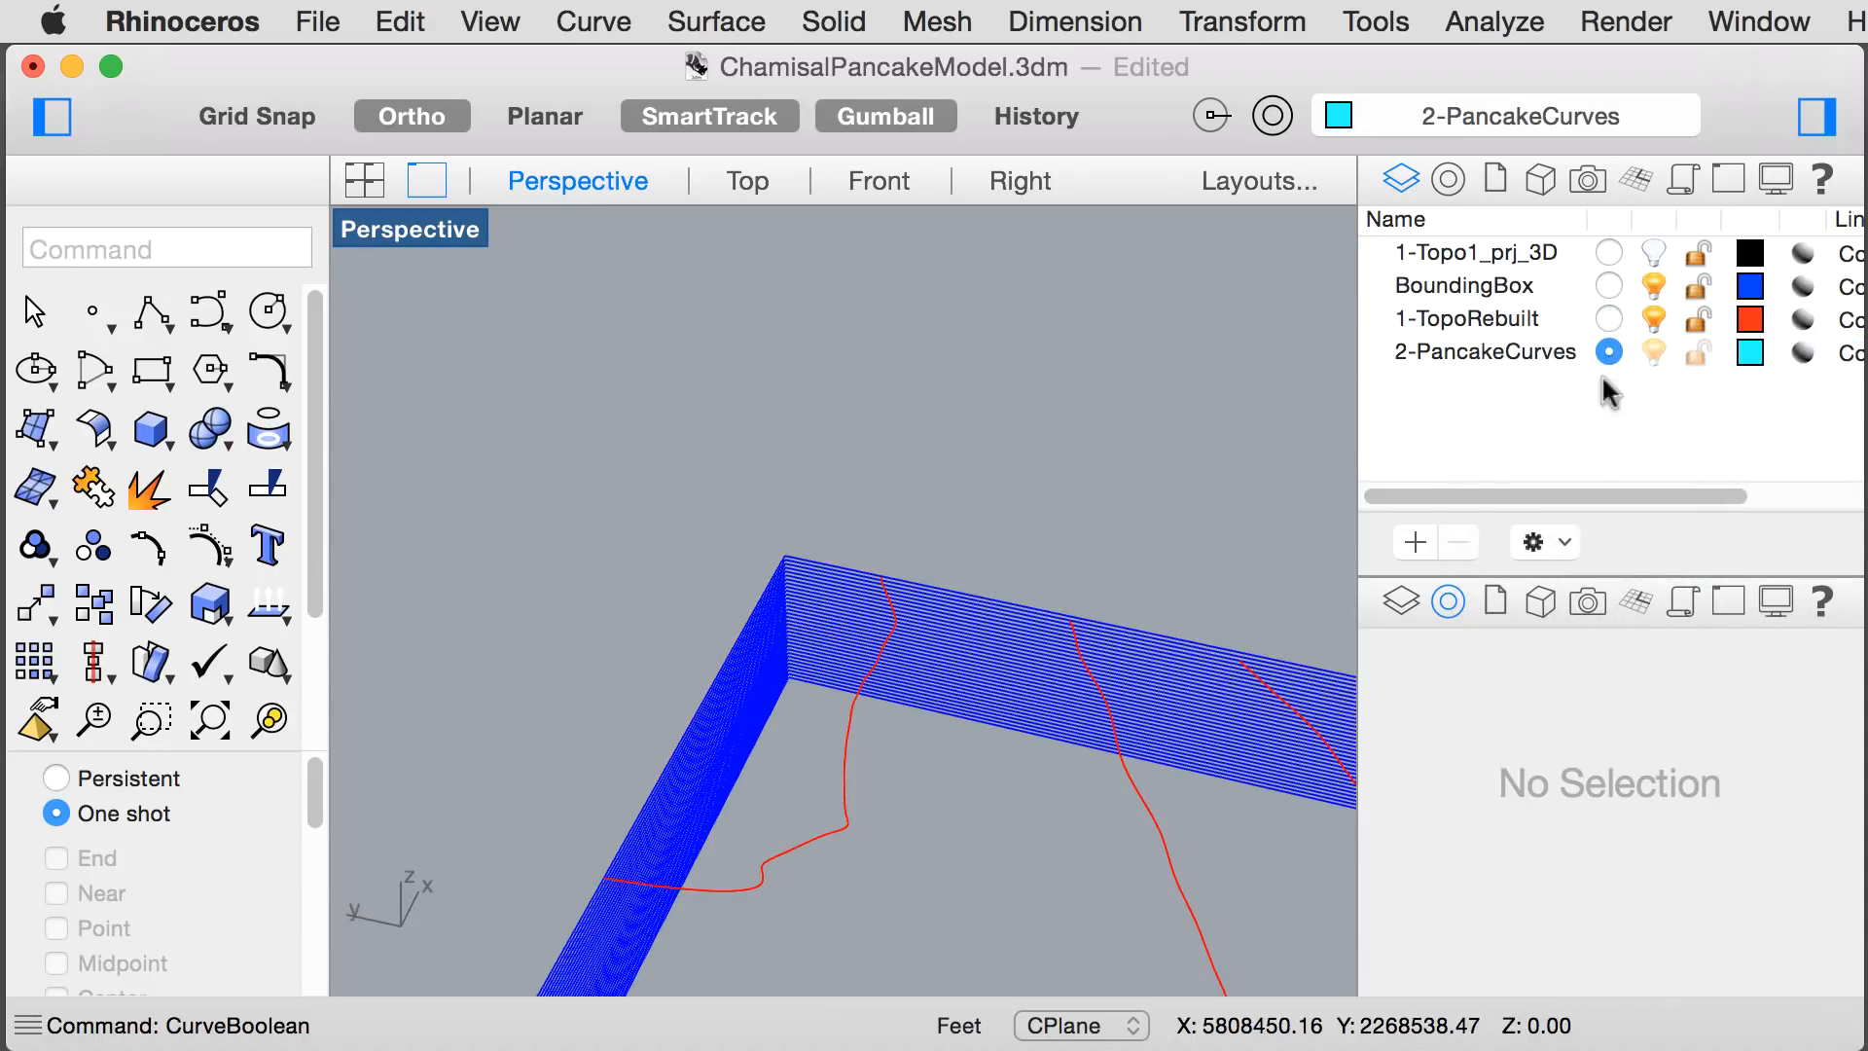
- Start CurveBoolean on the second topographic contour from the far corner and the bounding-box line at its height
{"action": "left_click", "coordinate": [802, 842]}
{"action": "left_click", "coordinate": [936, 791]}
{"action": "right_click_drag", "start_coordinate": [951, 874], "coordinate": [878, 690], "text": "shift"}
{"action": "scroll", "coordinate": [881, 683], "scroll_direction": "down", "scroll_amount": 5}
{"action": "right_click_drag", "start_coordinate": [982, 849], "coordinate": [837, 626], "text": "shift"}
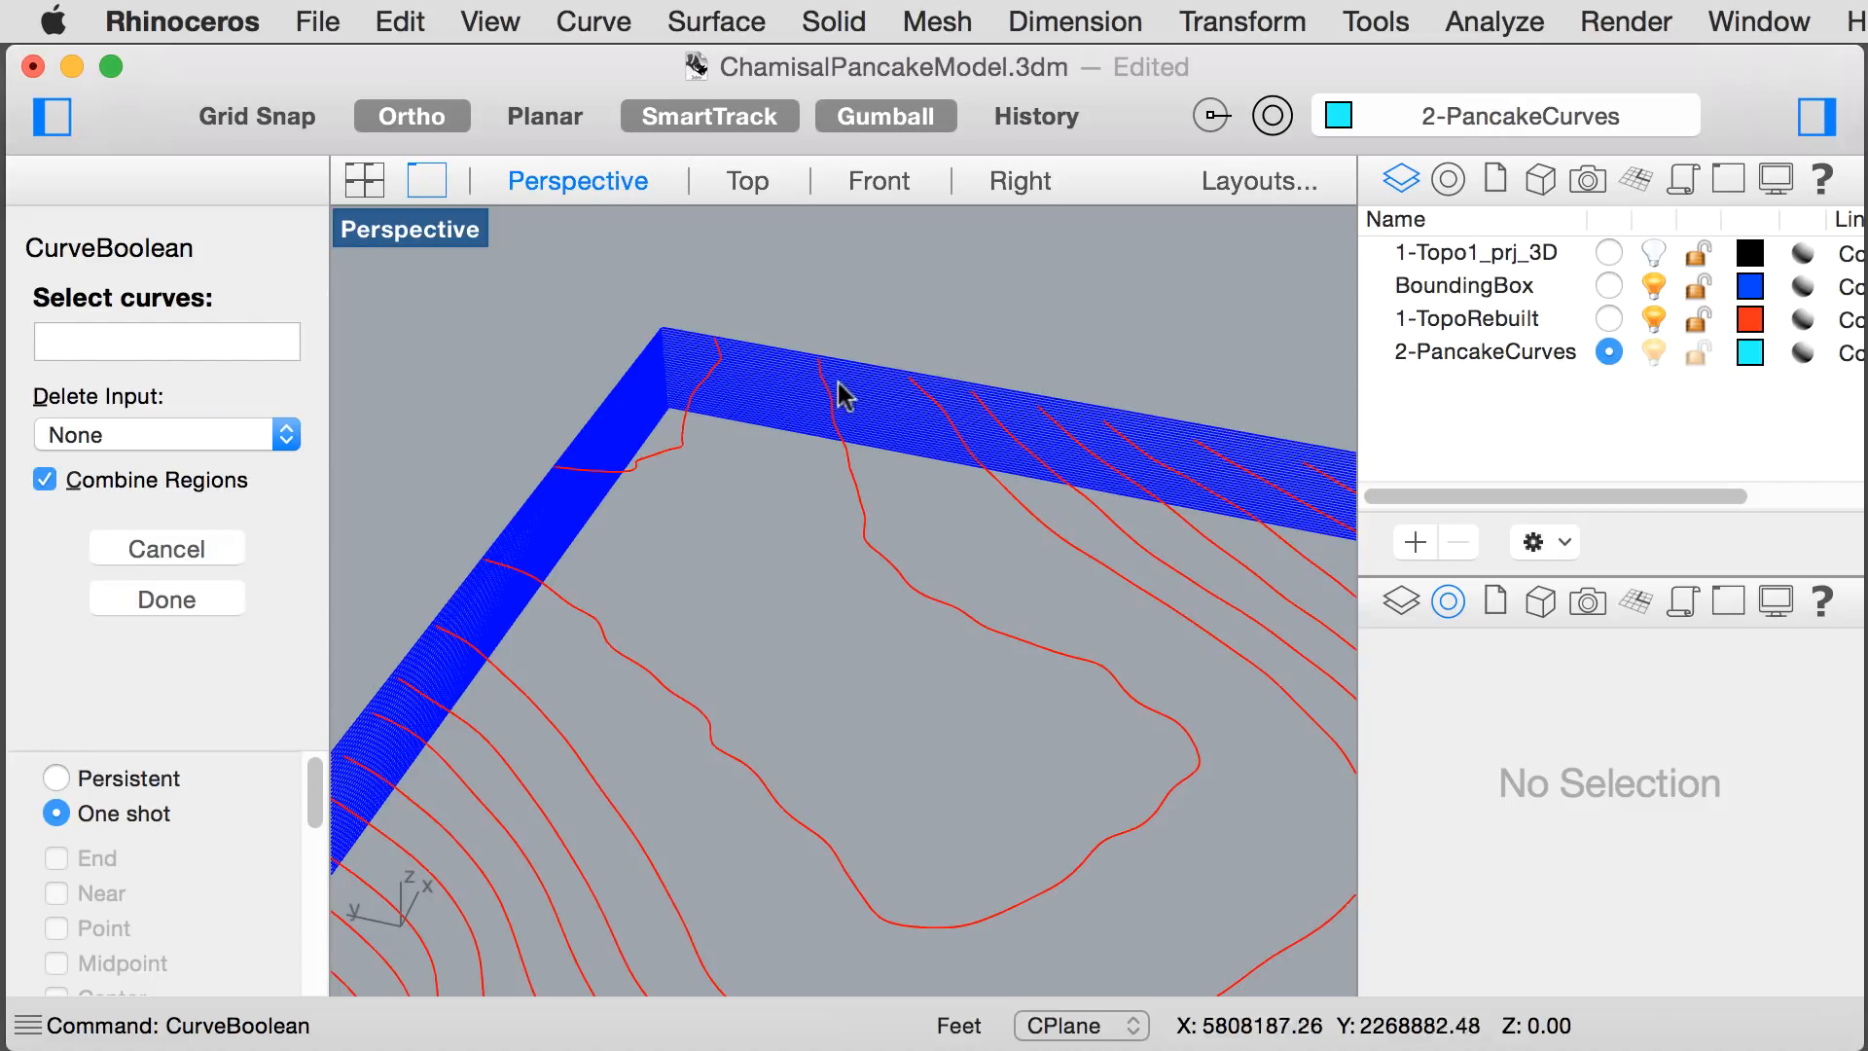
{"action": "scroll", "coordinate": [838, 389], "scroll_direction": "up", "scroll_amount": 6}
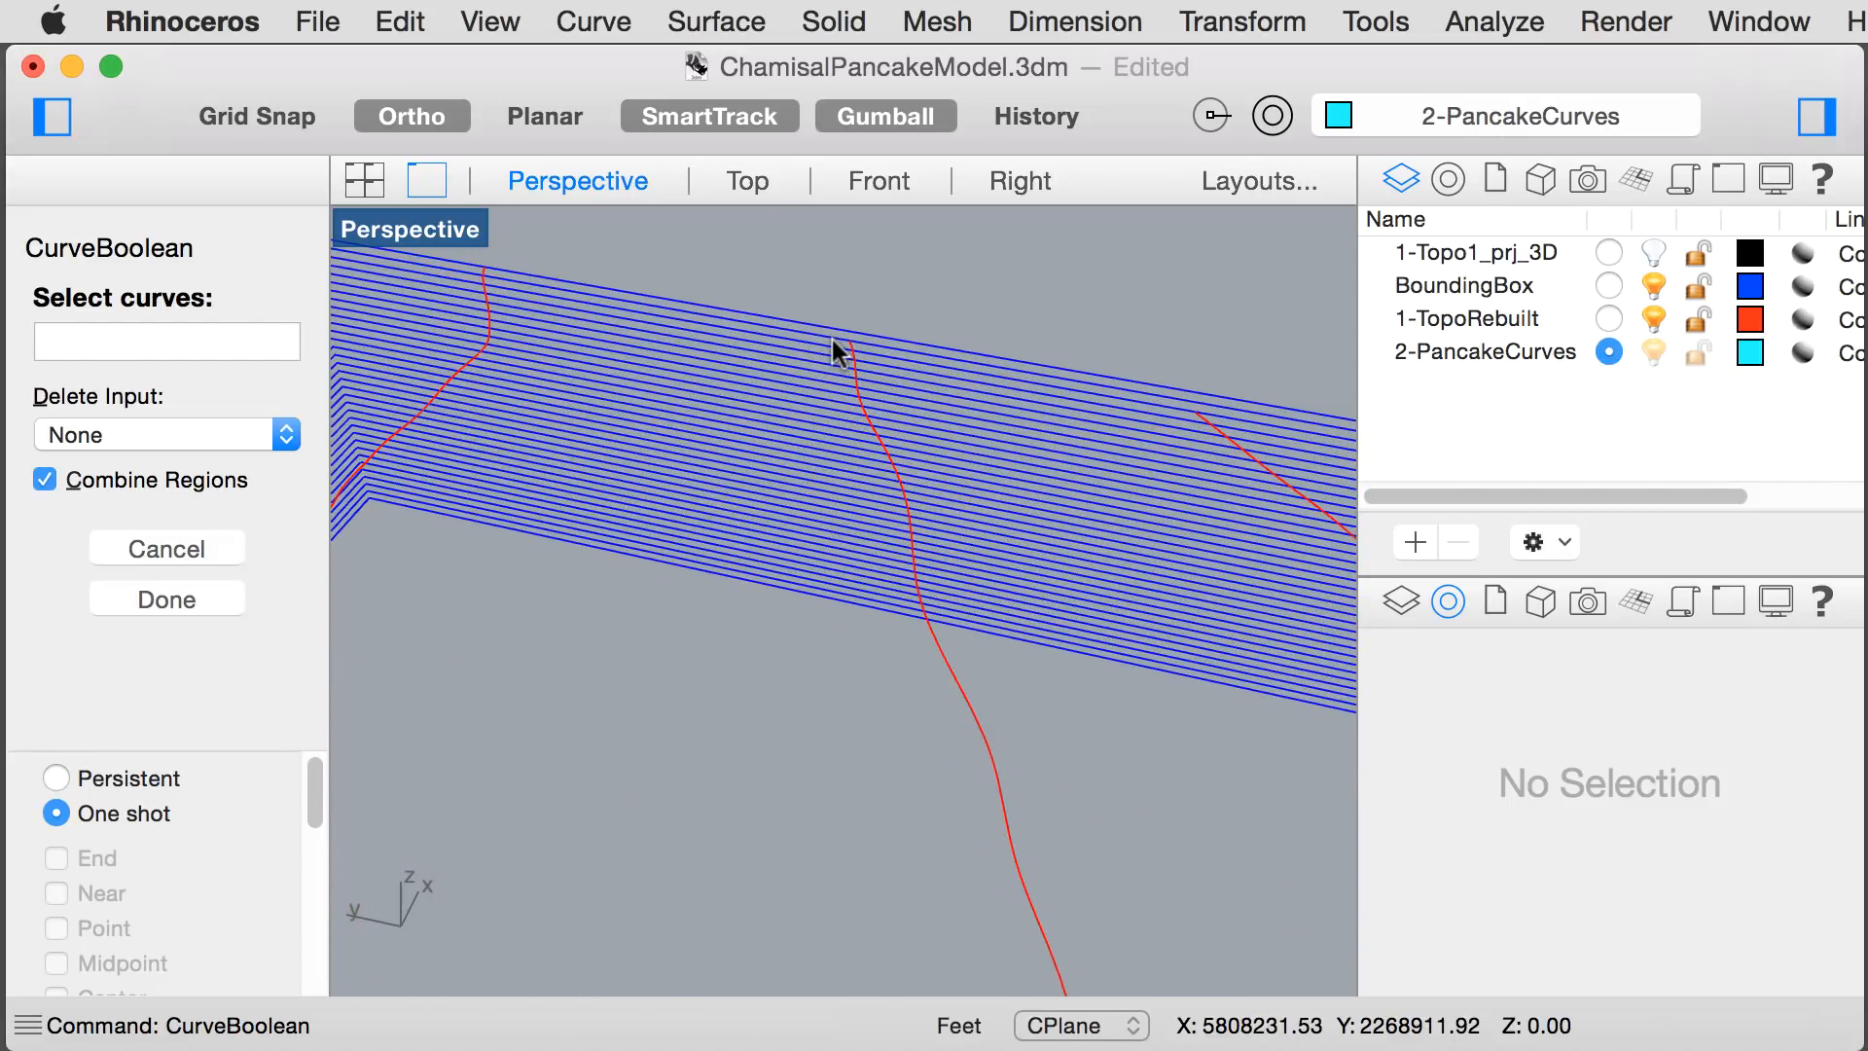
{"action": "left_click", "coordinate": [833, 340]}
{"action": "left_click", "coordinate": [976, 399]}
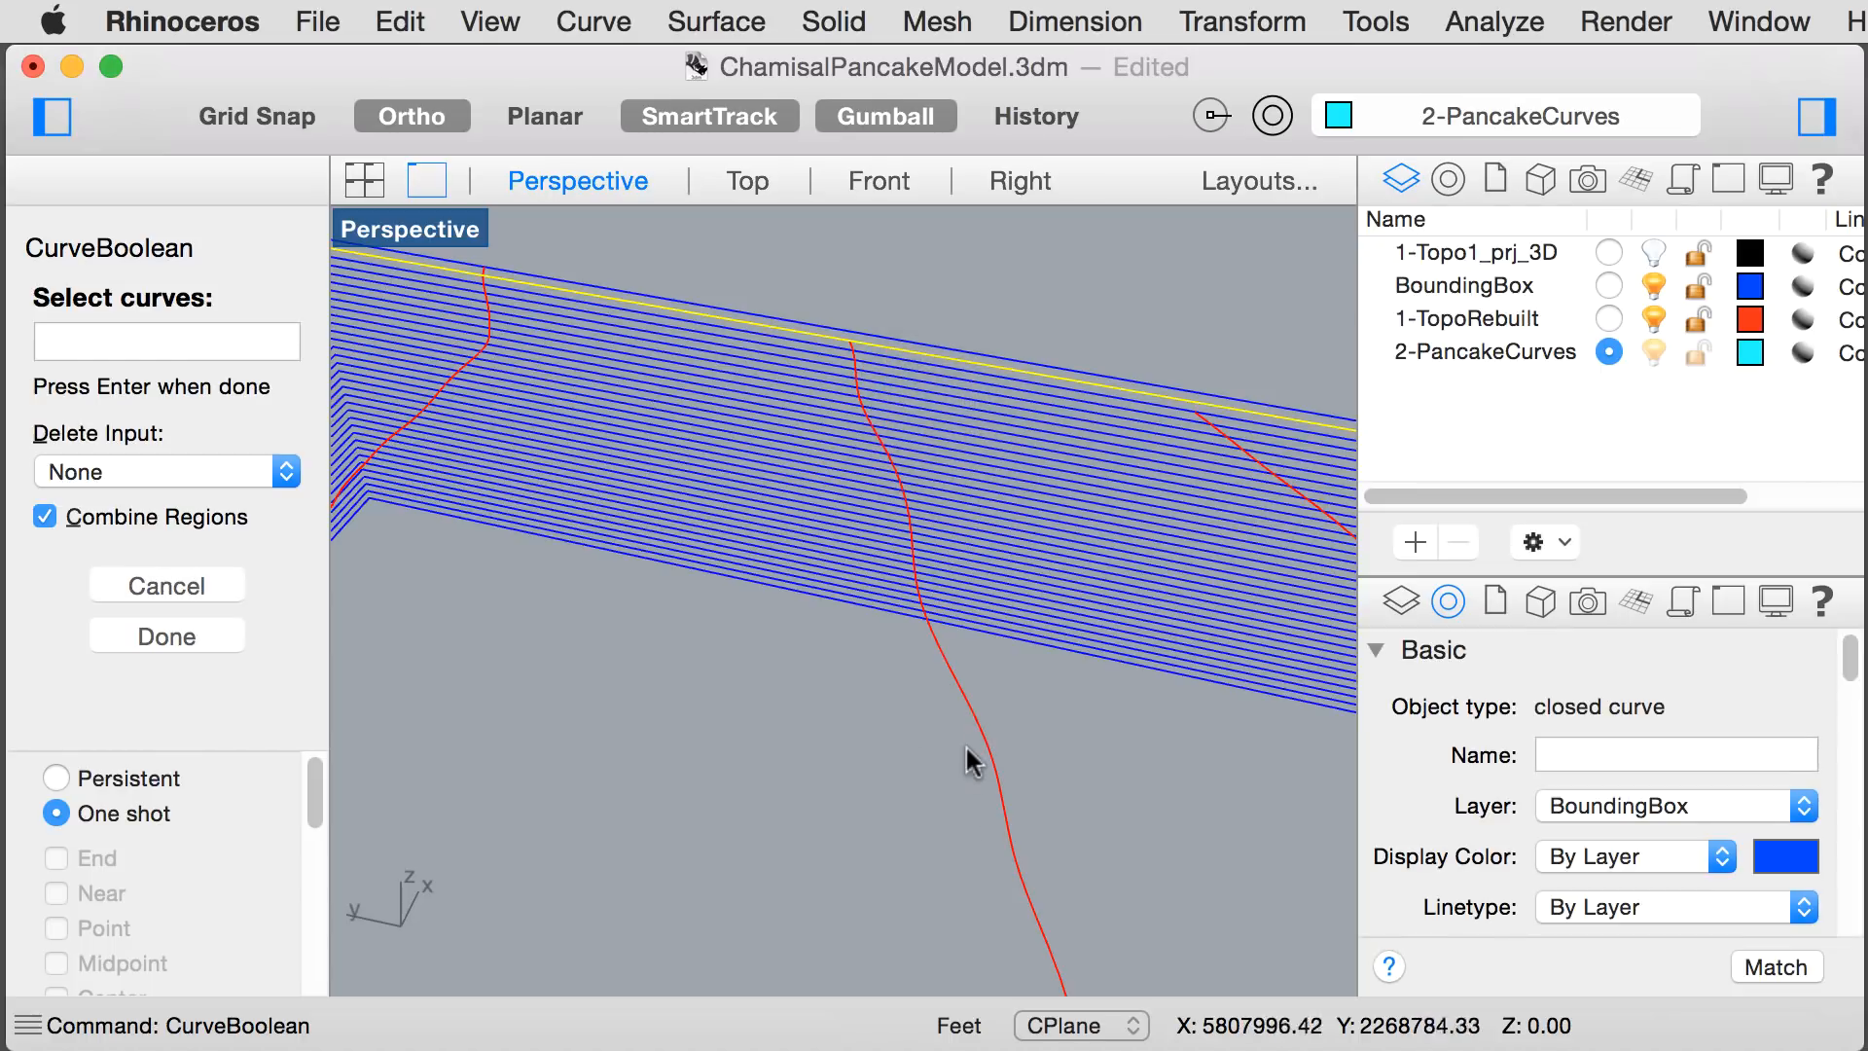
{"action": "left_click", "coordinate": [994, 771]}
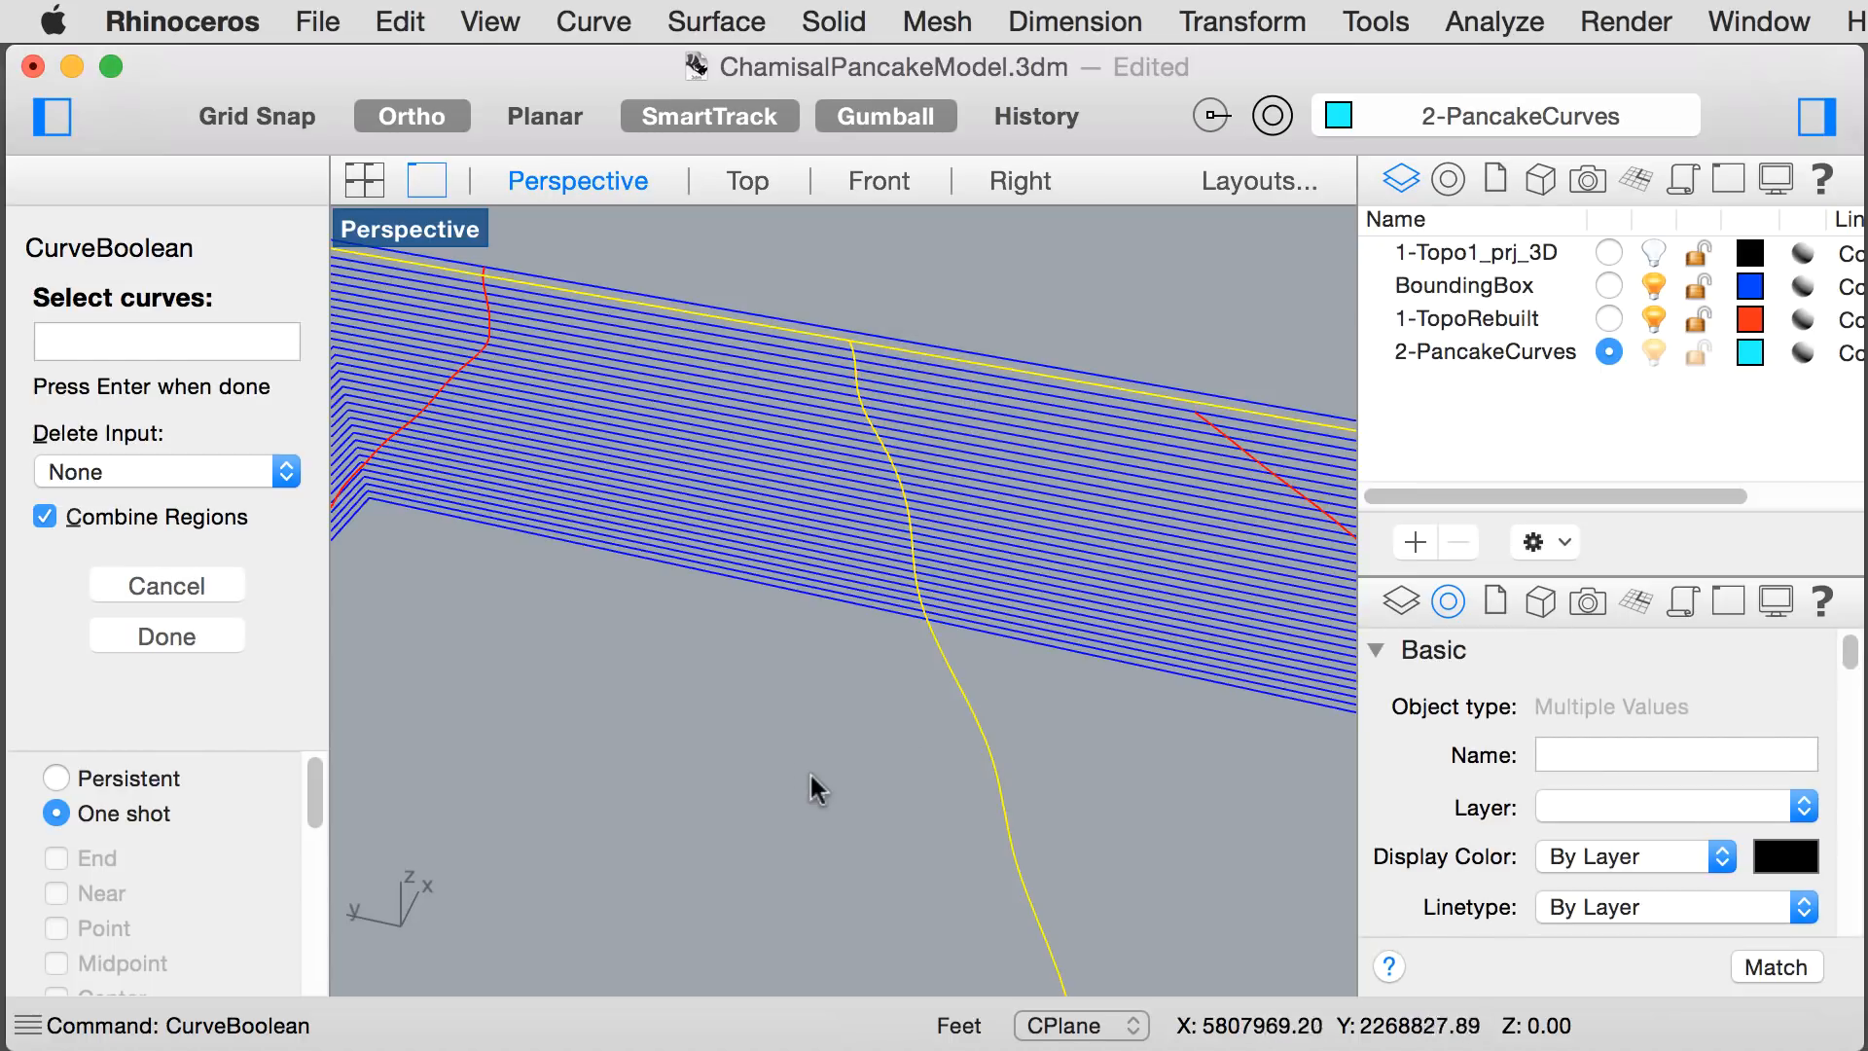
{"action": "scroll", "coordinate": [805, 754], "scroll_direction": "down", "scroll_amount": 5}
{"action": "scroll", "coordinate": [788, 827], "scroll_direction": "up", "scroll_amount": 5}
{"action": "scroll", "coordinate": [792, 917], "scroll_direction": "up", "scroll_amount": 3}
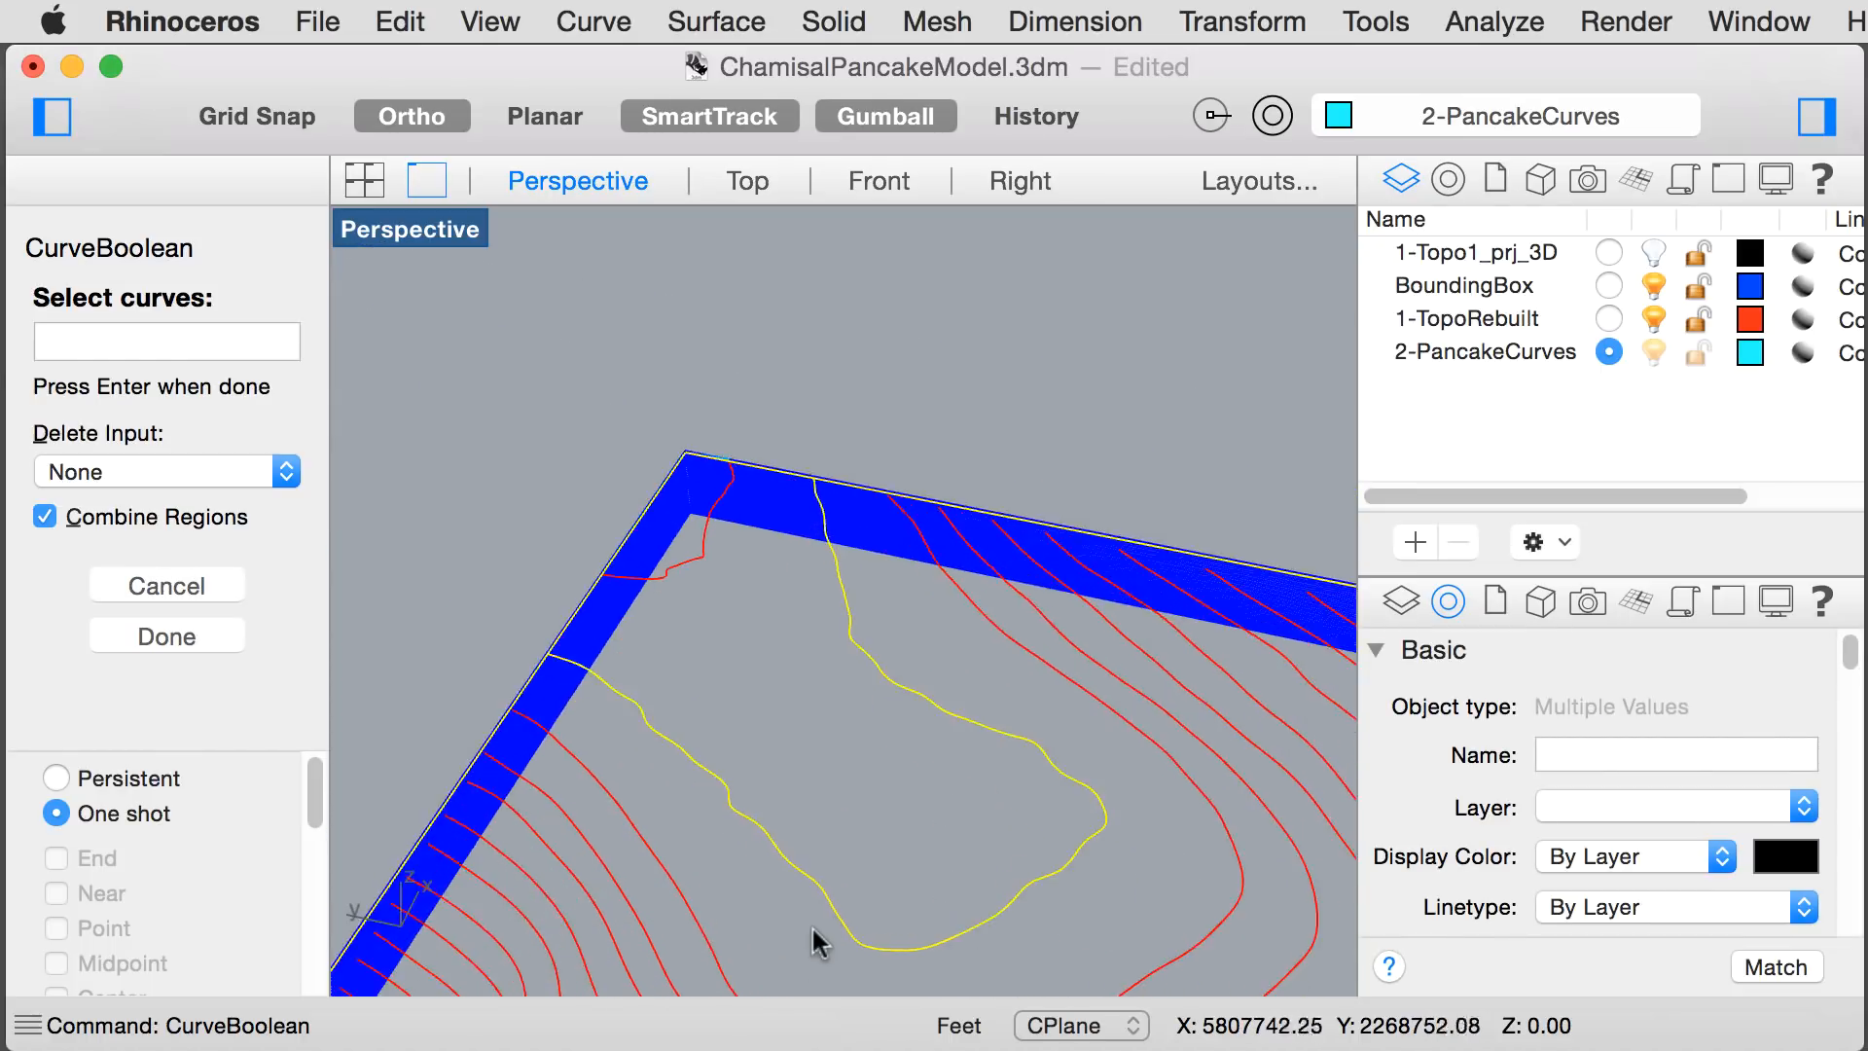
- Keep the corner-side region enclosed by the second contour as a closed curve on the current layer
{"action": "key", "text": "Return"}
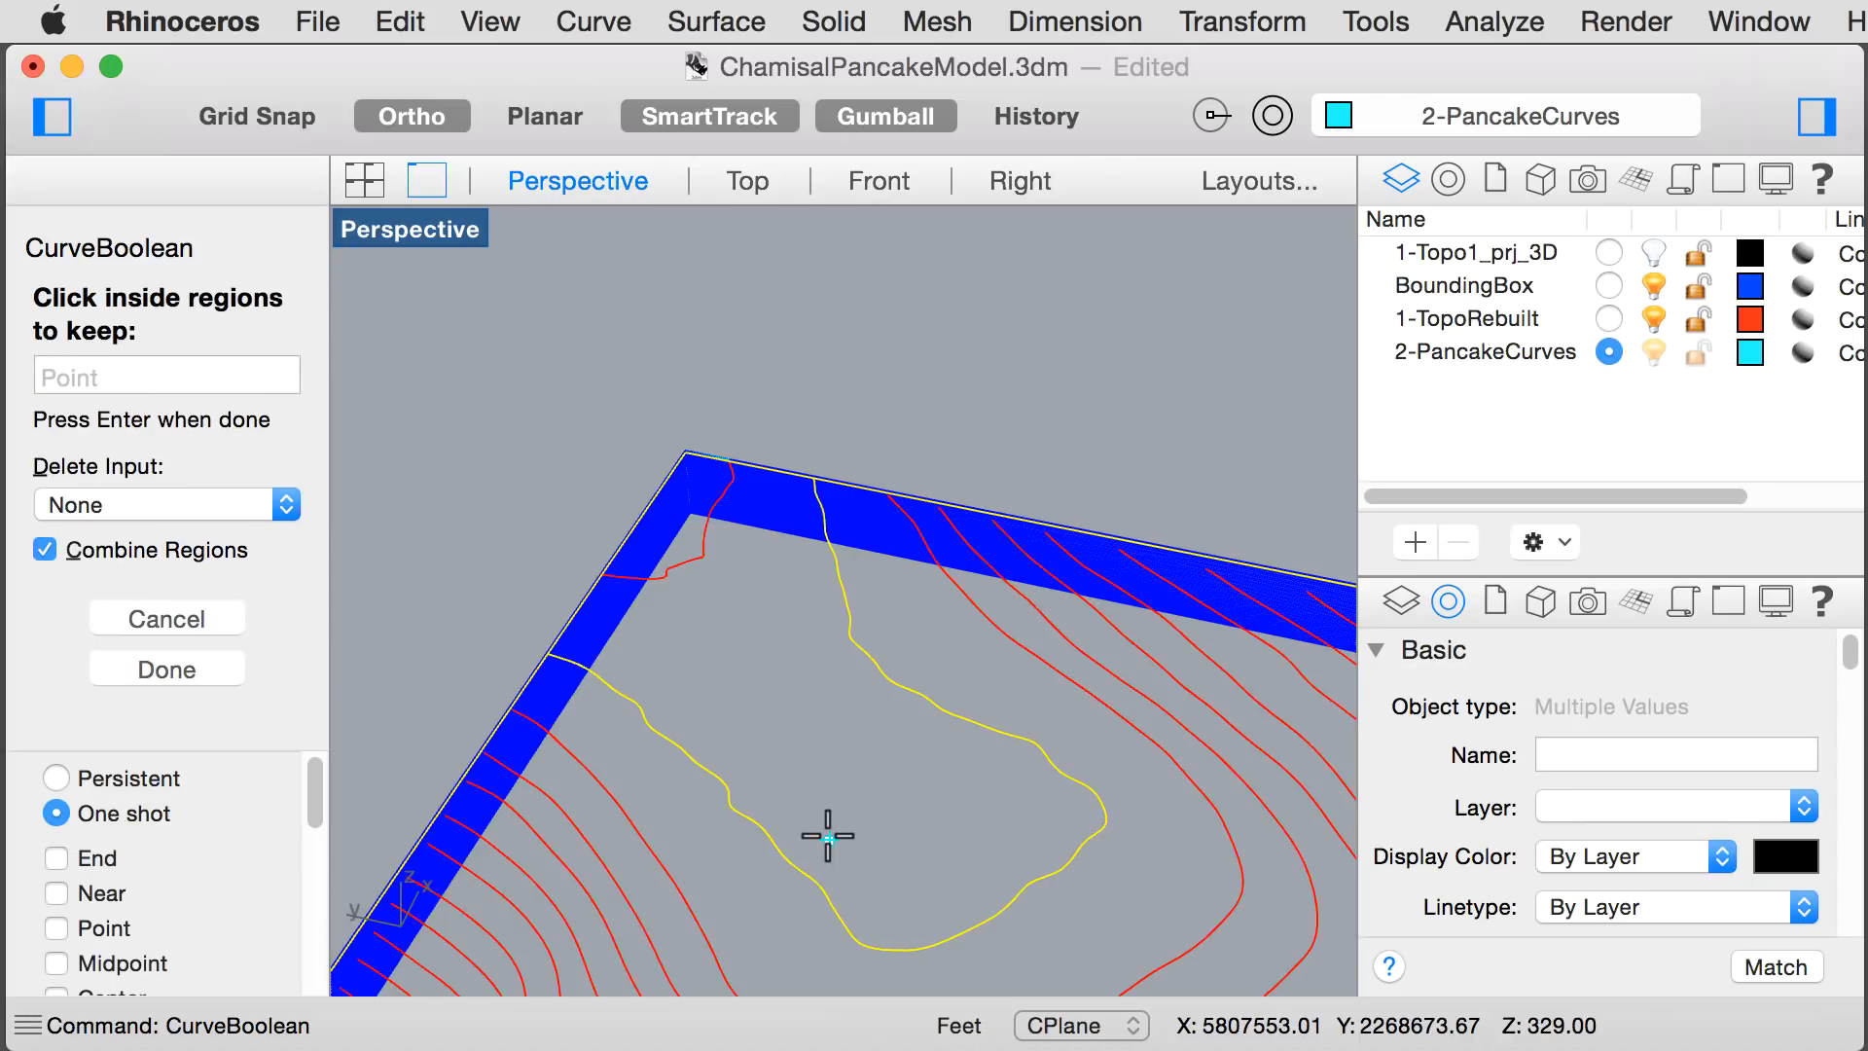
{"action": "left_click", "coordinate": [810, 759]}
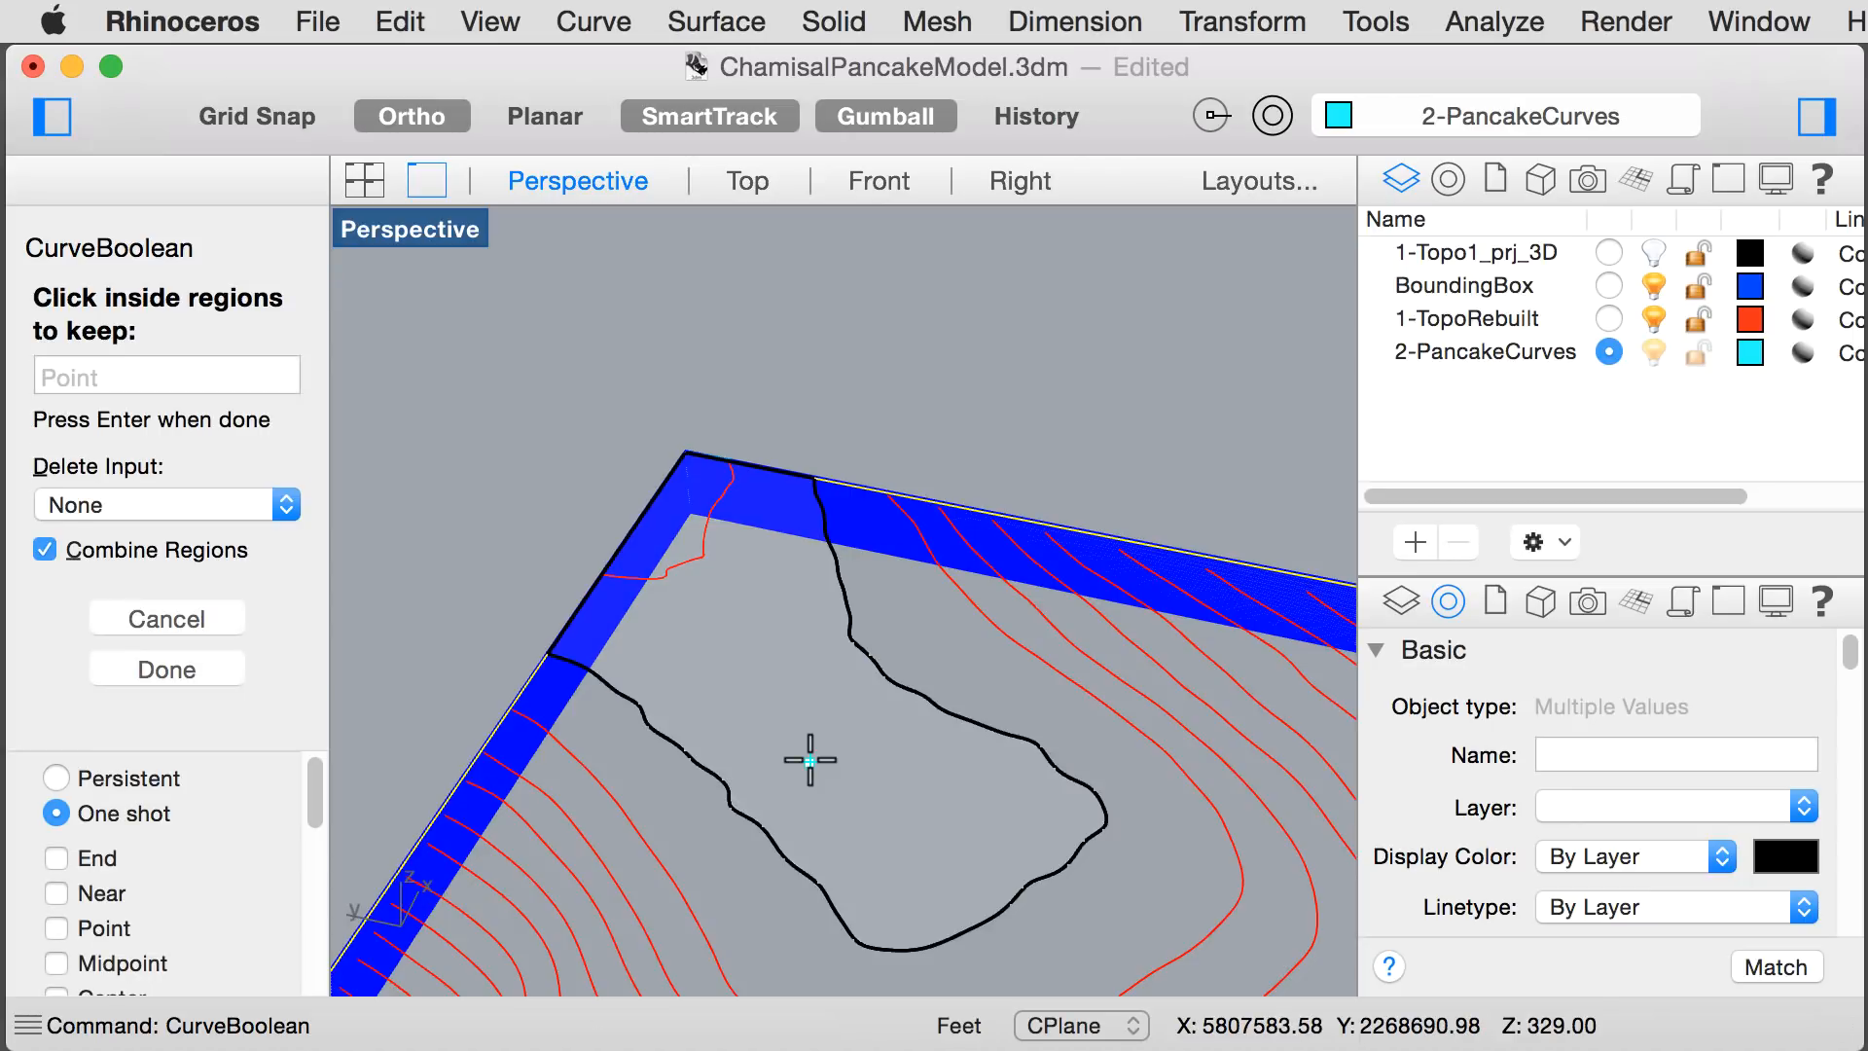
{"action": "key", "text": "Return"}
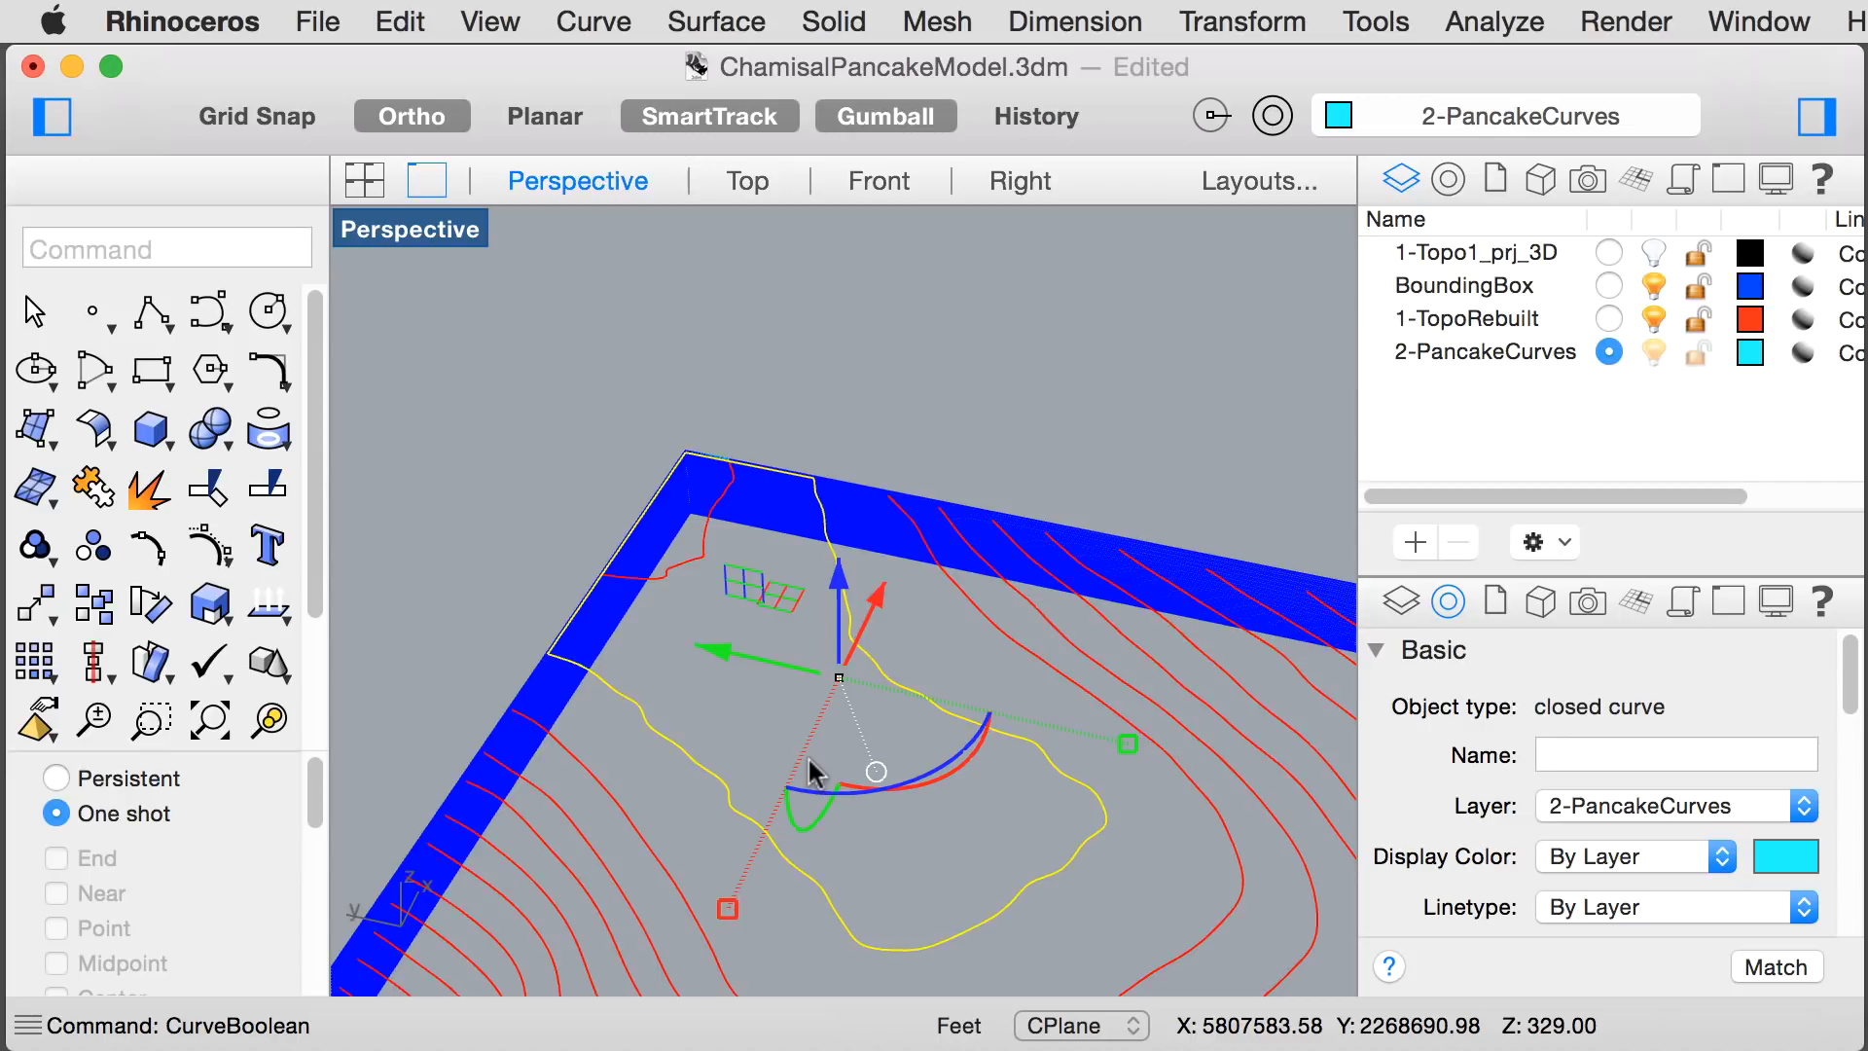
{"action": "left_click", "coordinate": [1026, 440]}
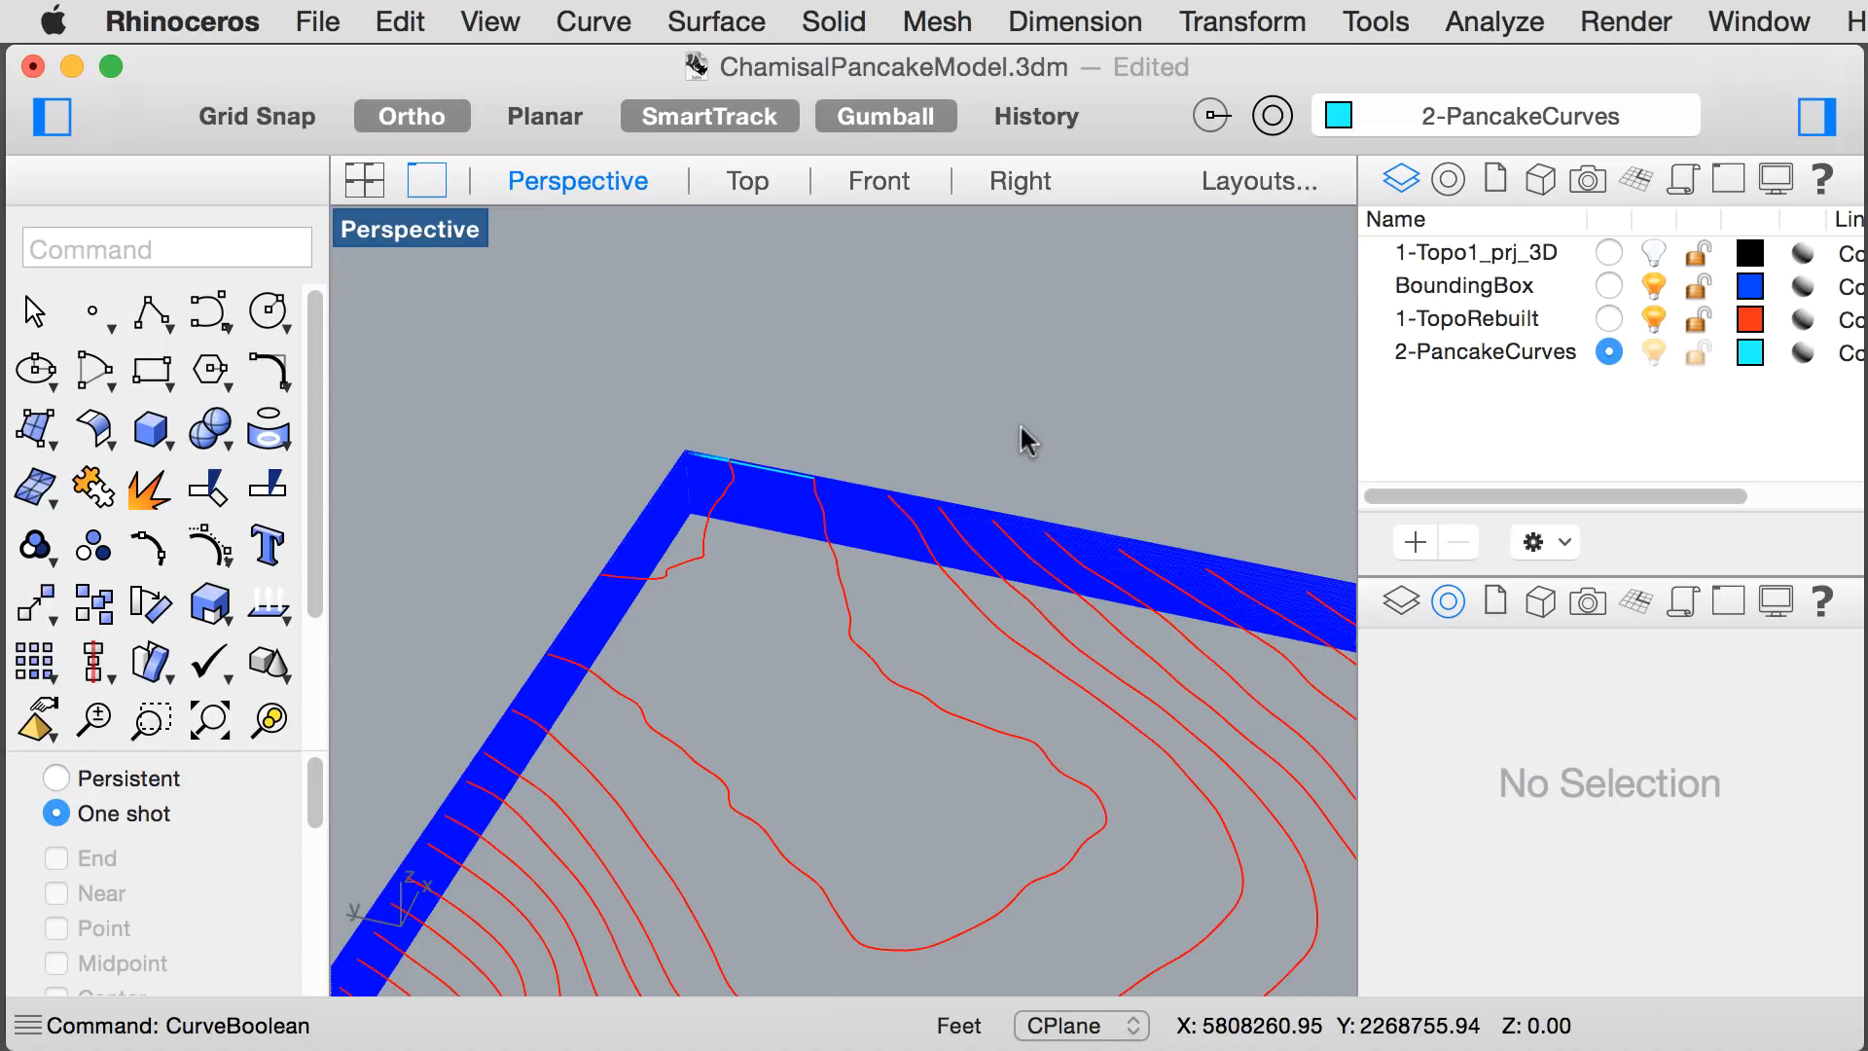
- Combine the third contour with the bounding-box line at its height using CurveBoolean, keeping the corner-side region as a closed curve
{"action": "key", "text": "Return"}
{"action": "scroll", "coordinate": [896, 505], "scroll_direction": "up", "scroll_amount": 5}
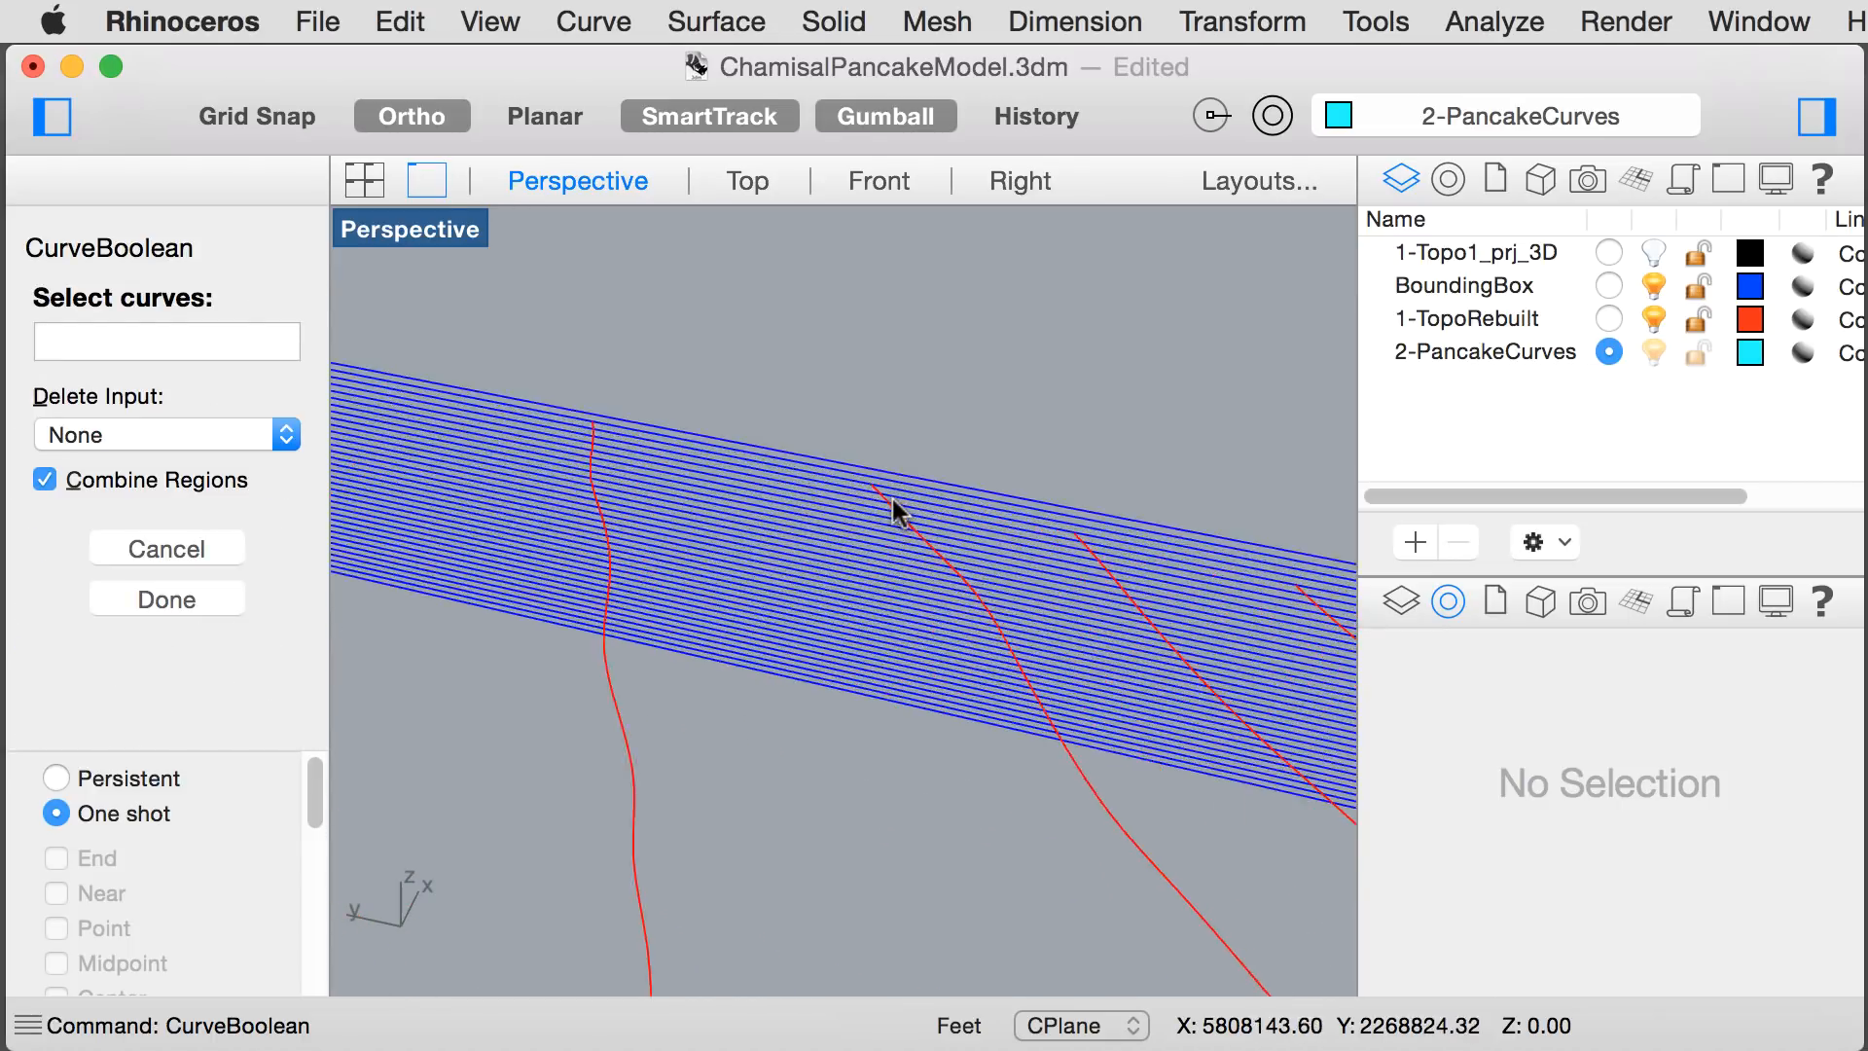
{"action": "scroll", "coordinate": [881, 493], "scroll_direction": "up", "scroll_amount": 2}
{"action": "left_click", "coordinate": [850, 475]}
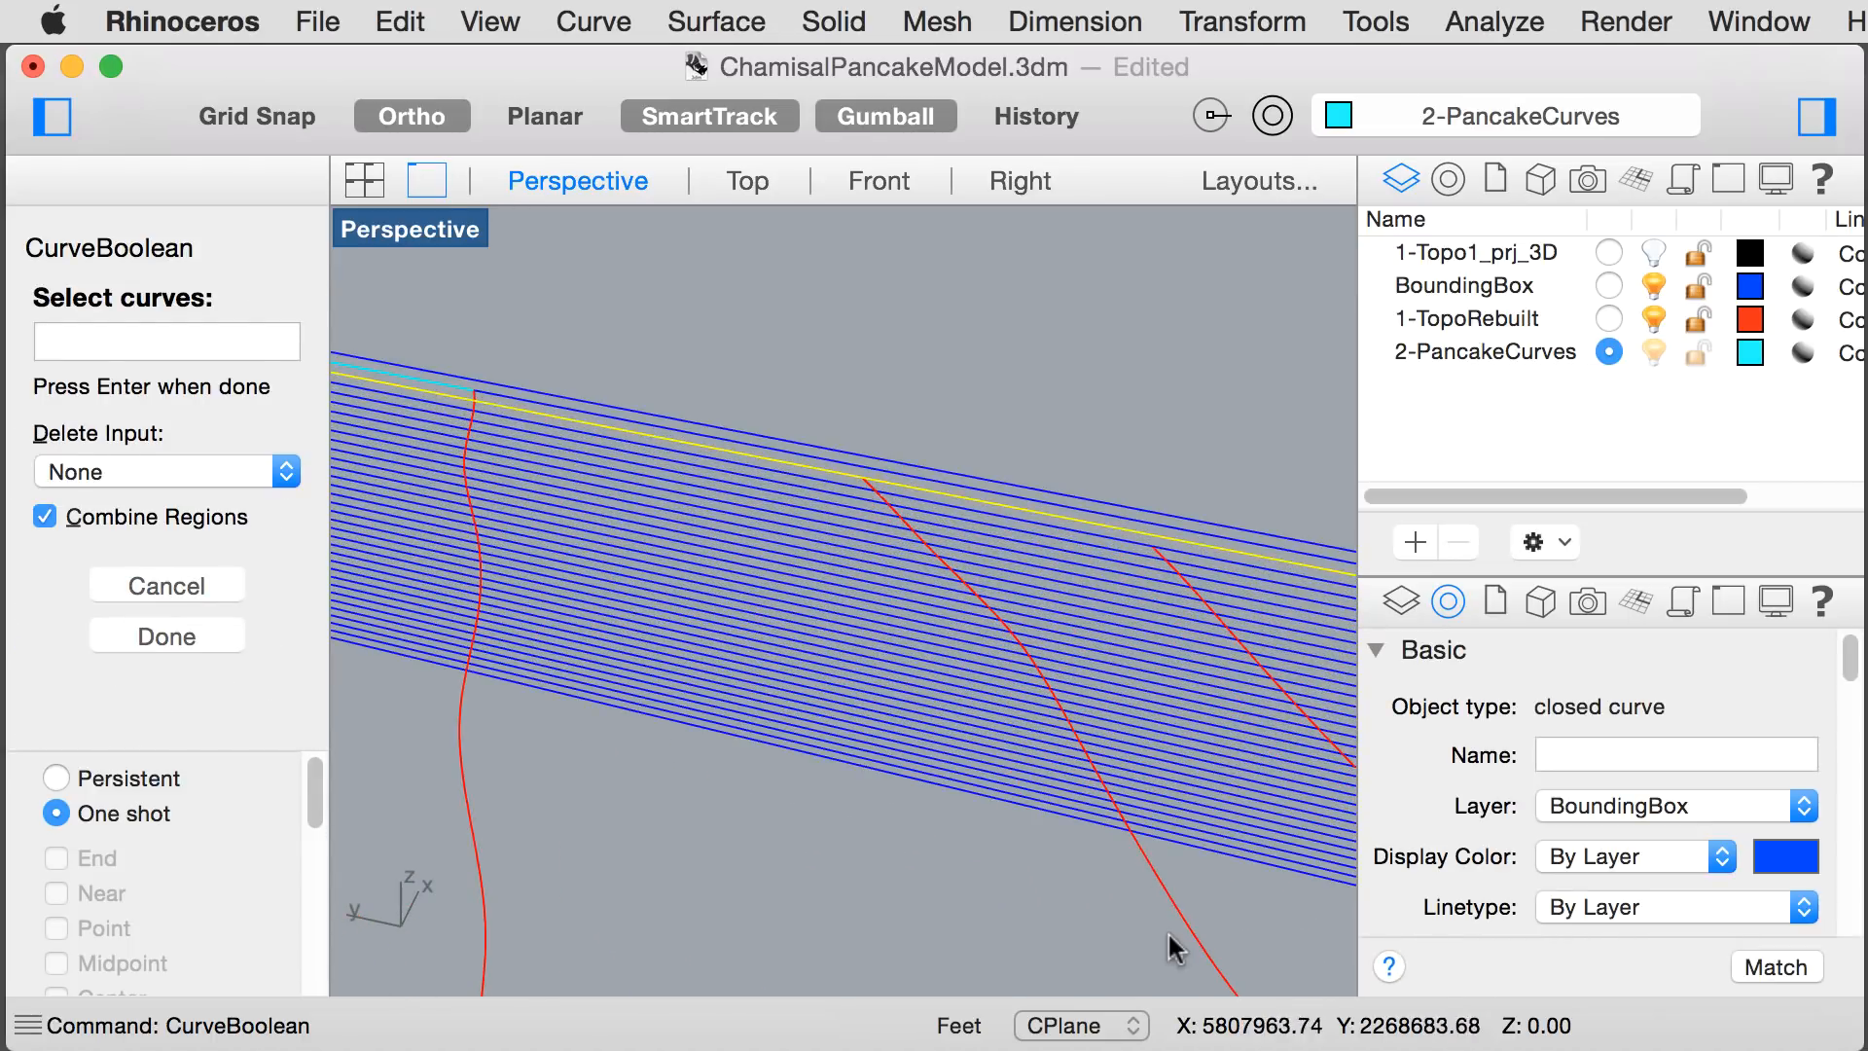
{"action": "left_click", "coordinate": [1165, 904]}
{"action": "scroll", "coordinate": [895, 778], "scroll_direction": "down", "scroll_amount": 6}
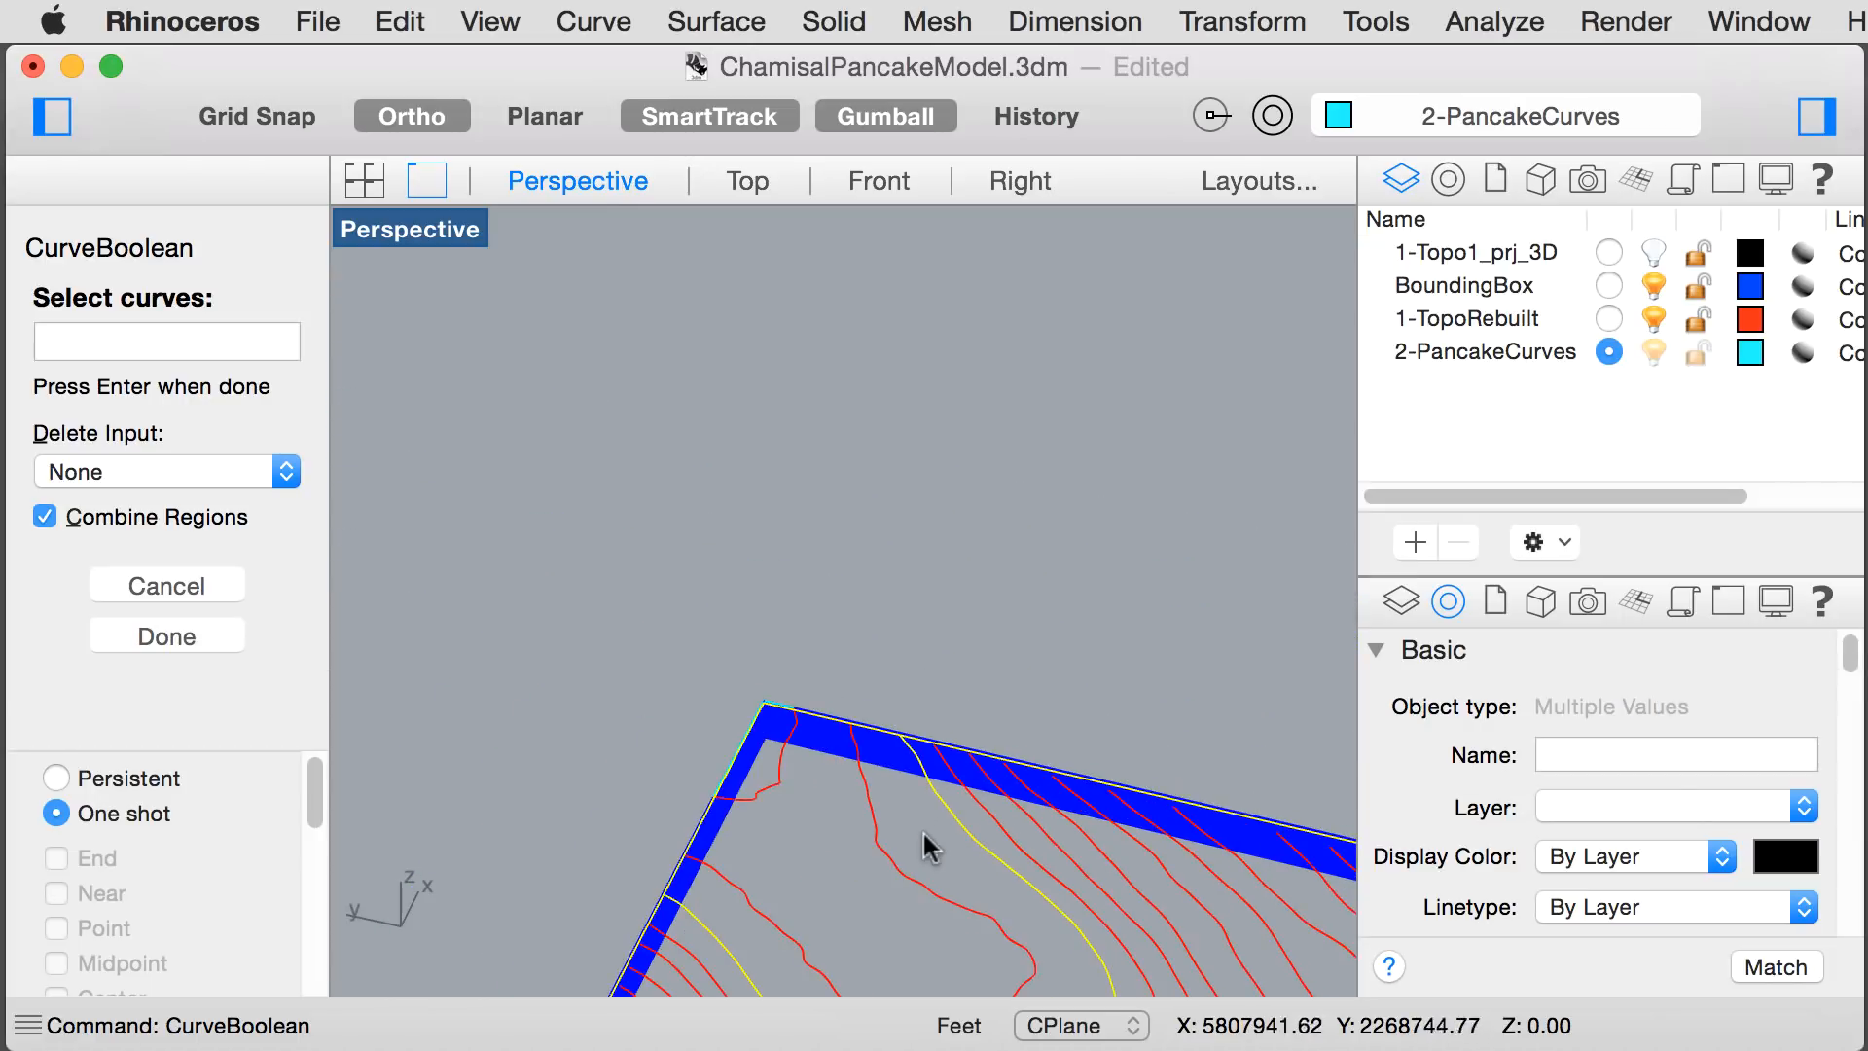
{"action": "key", "text": "Return"}
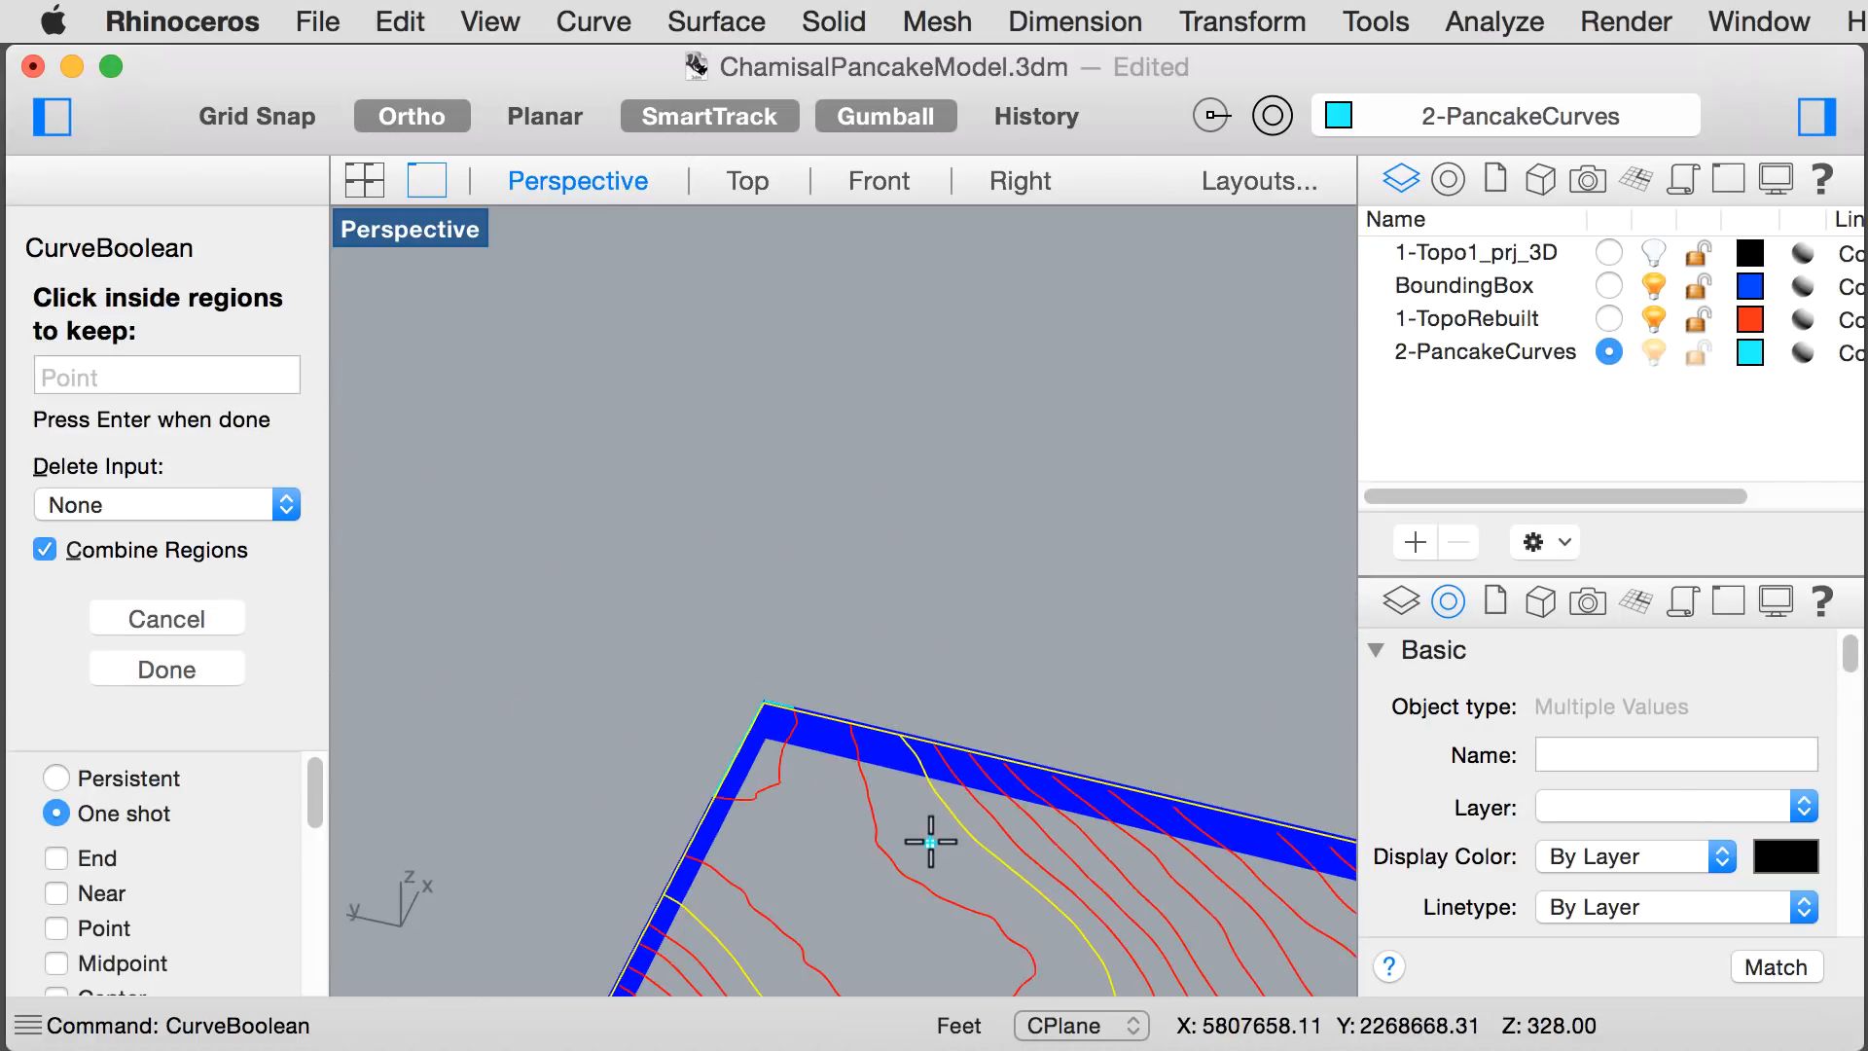
{"action": "left_click", "coordinate": [930, 841]}
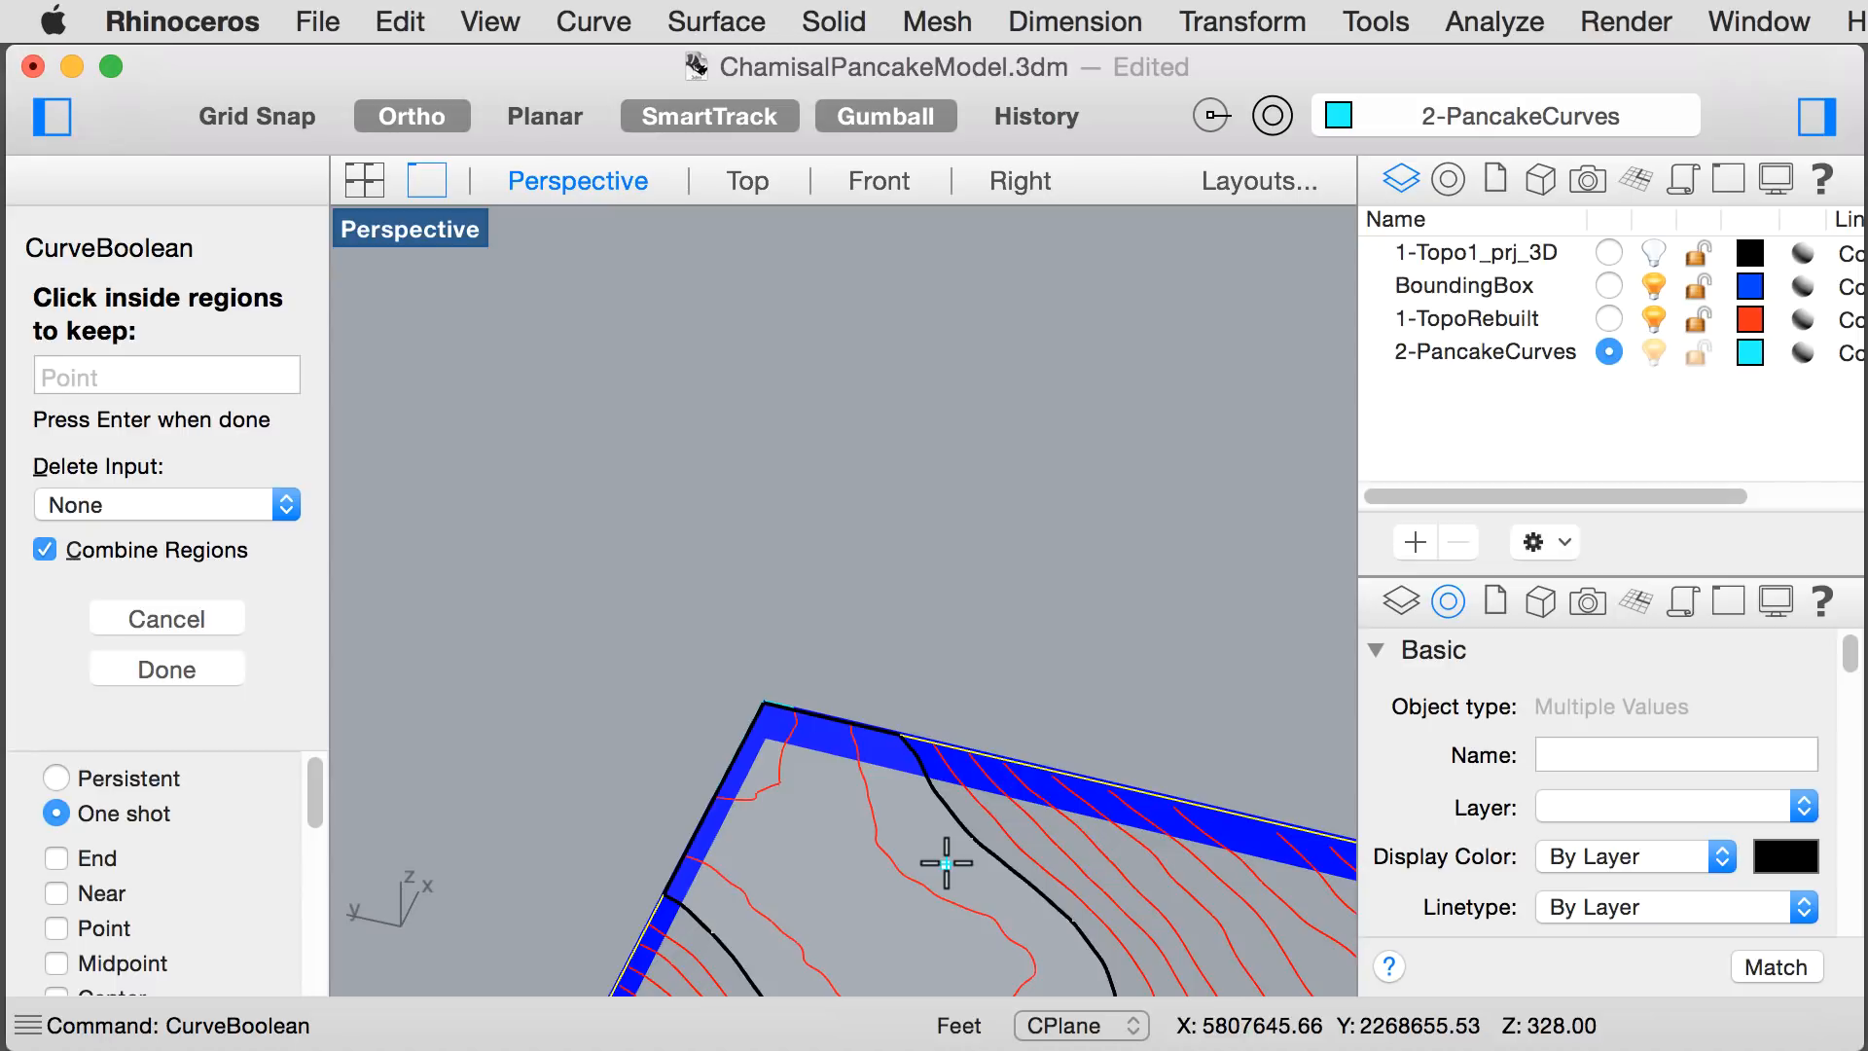
{"action": "key", "text": "Return"}
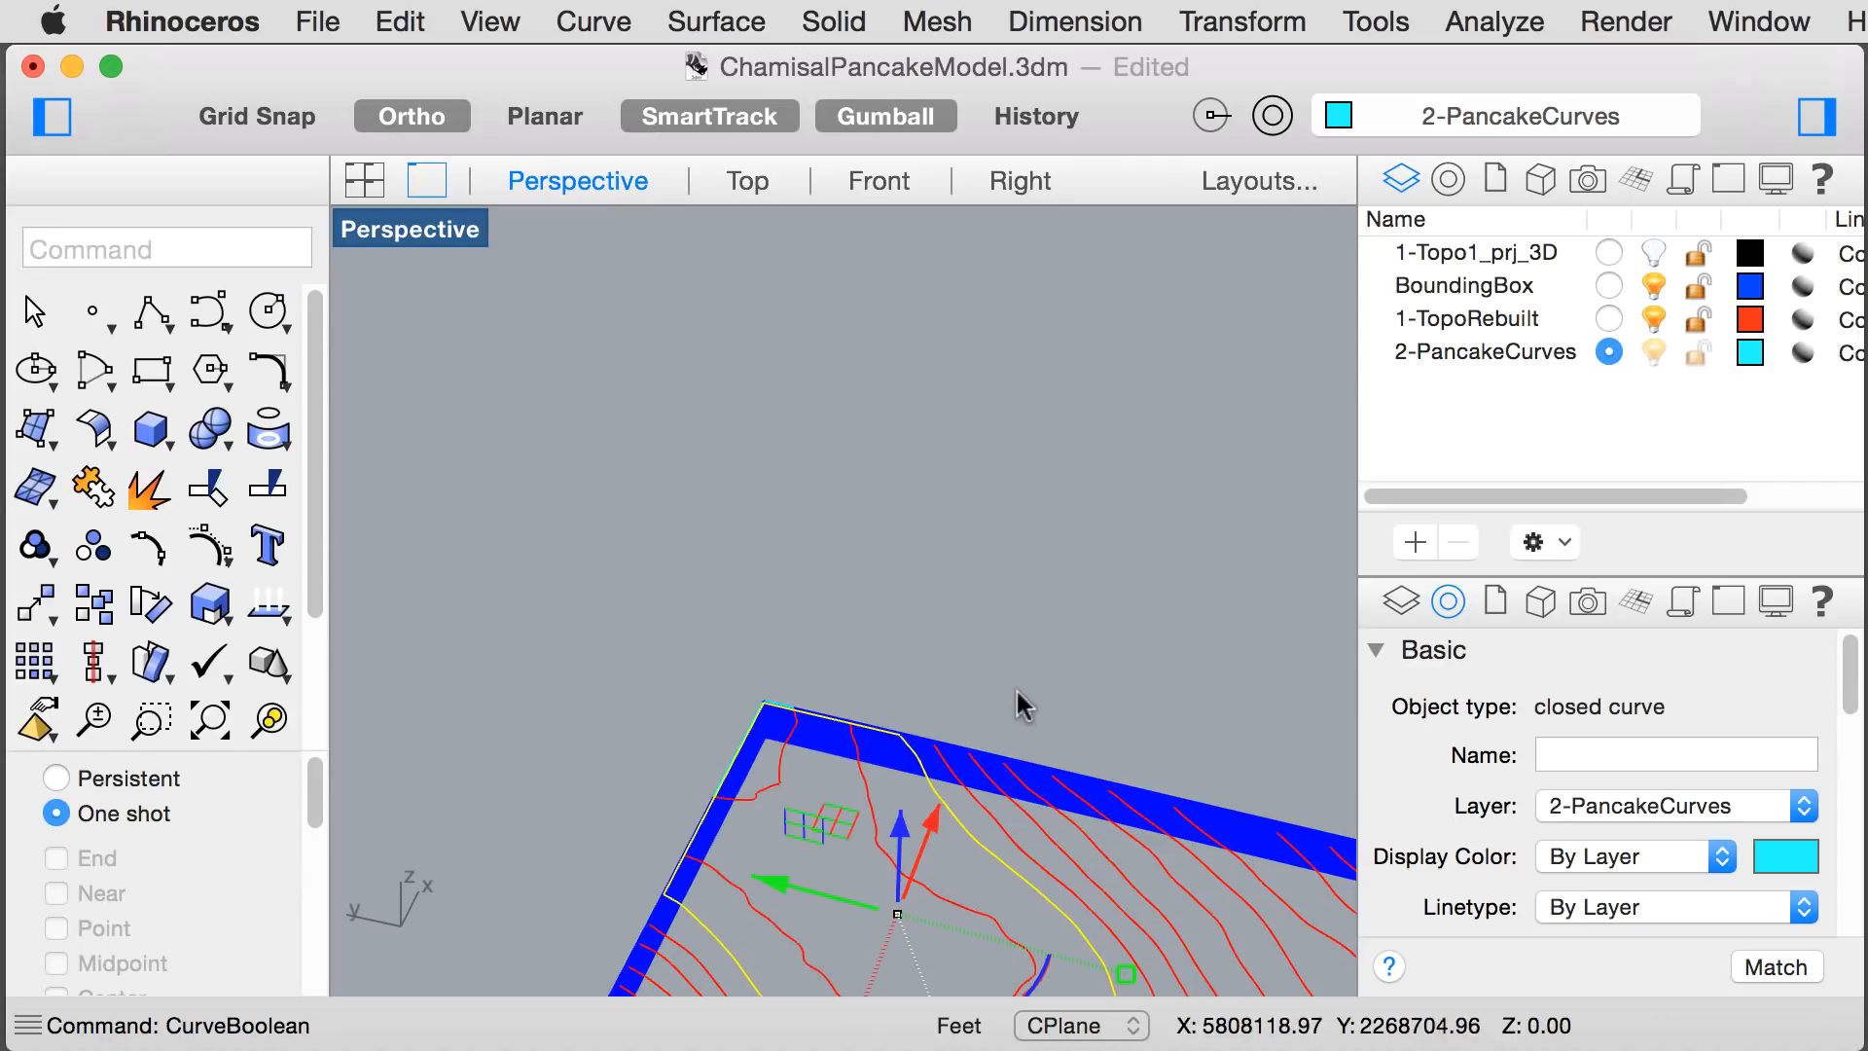
{"action": "left_click", "coordinate": [1015, 677]}
{"action": "key", "text": "Return"}
{"action": "left_click", "coordinate": [1080, 834]}
{"action": "key", "text": "Escape"}
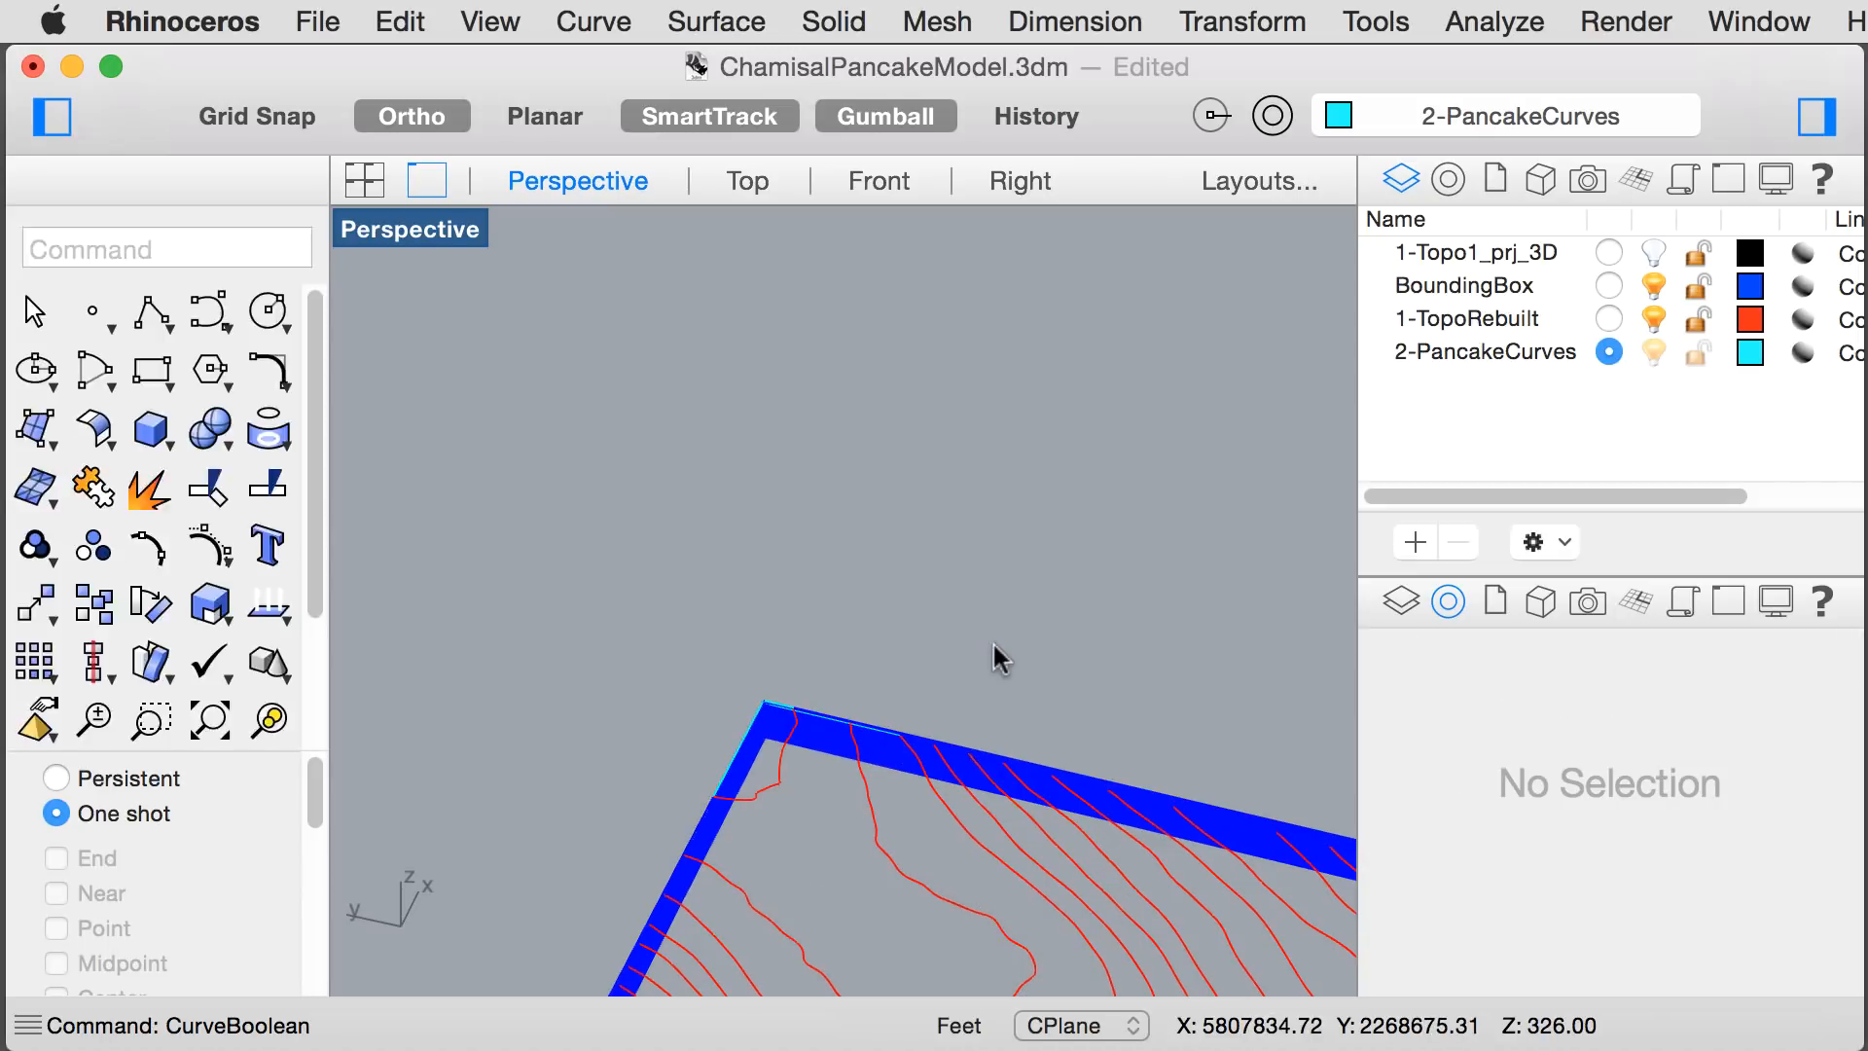
{"action": "key", "text": "Return"}
{"action": "key", "text": "Escape"}
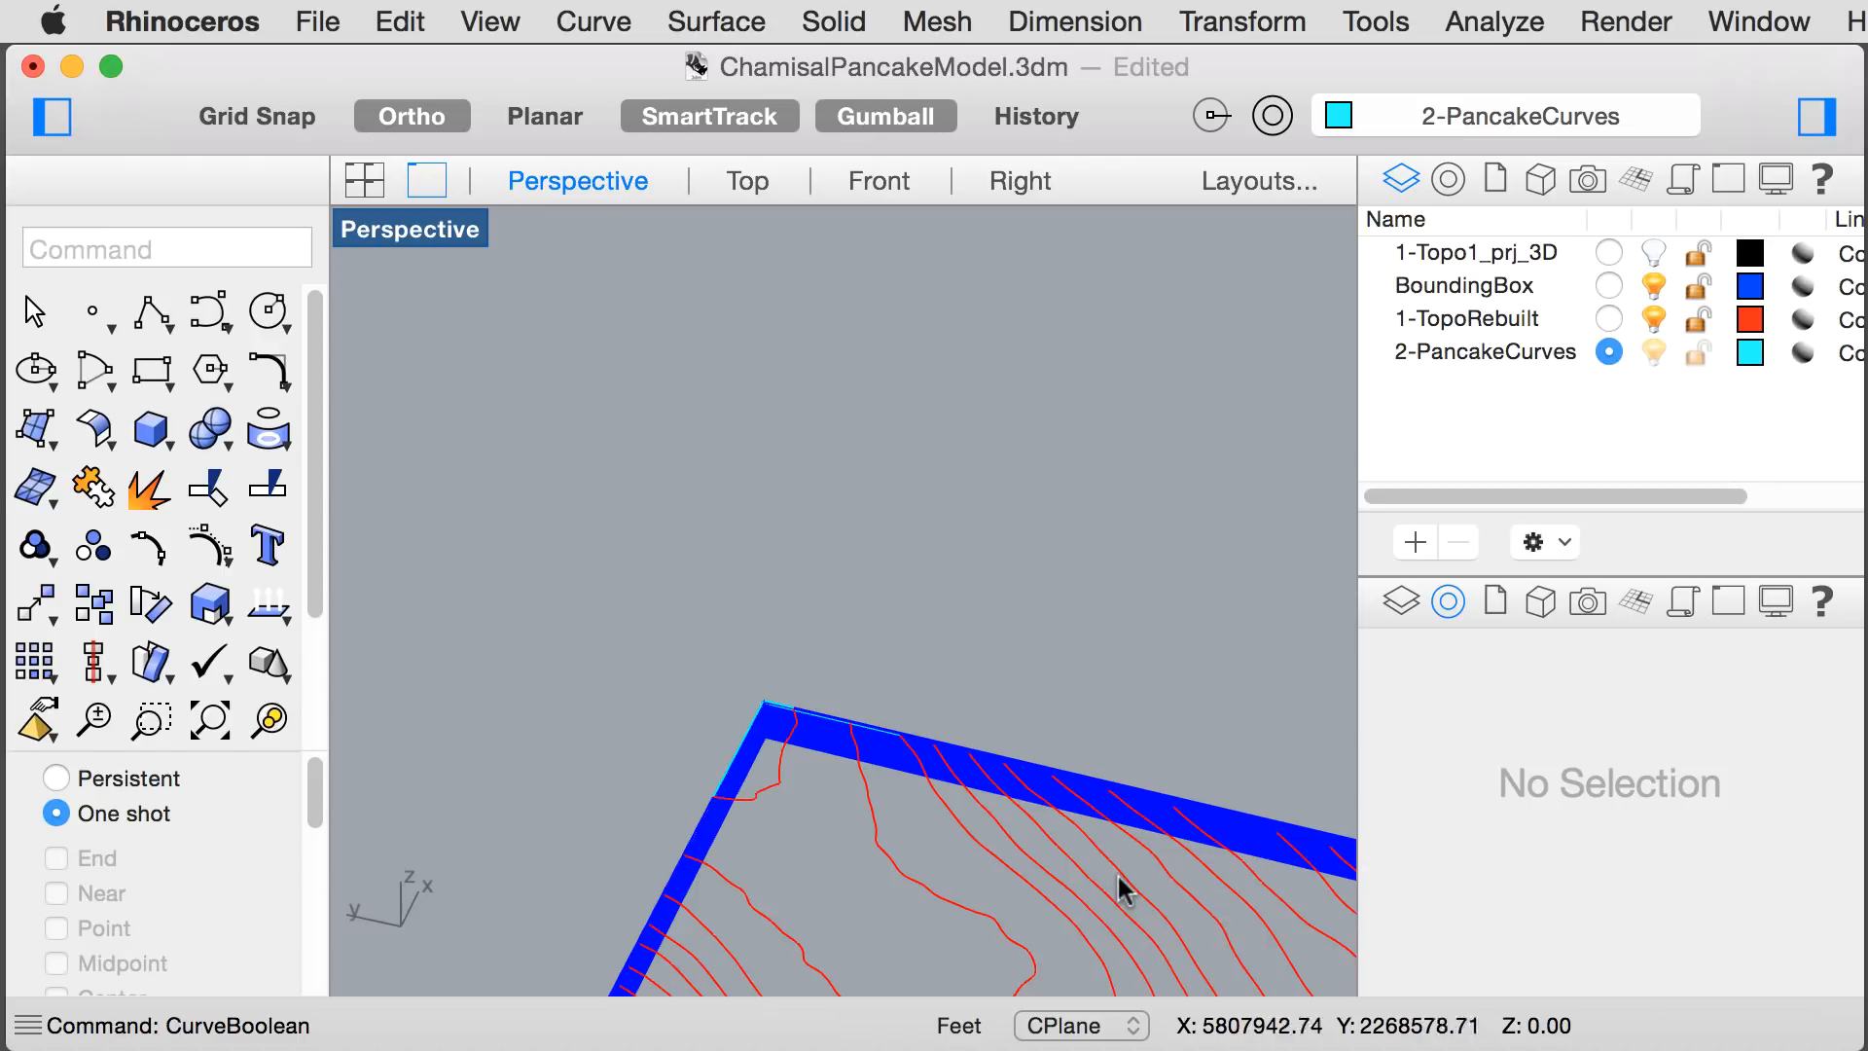
{"action": "scroll", "coordinate": [957, 569], "scroll_direction": "down", "scroll_amount": 5}
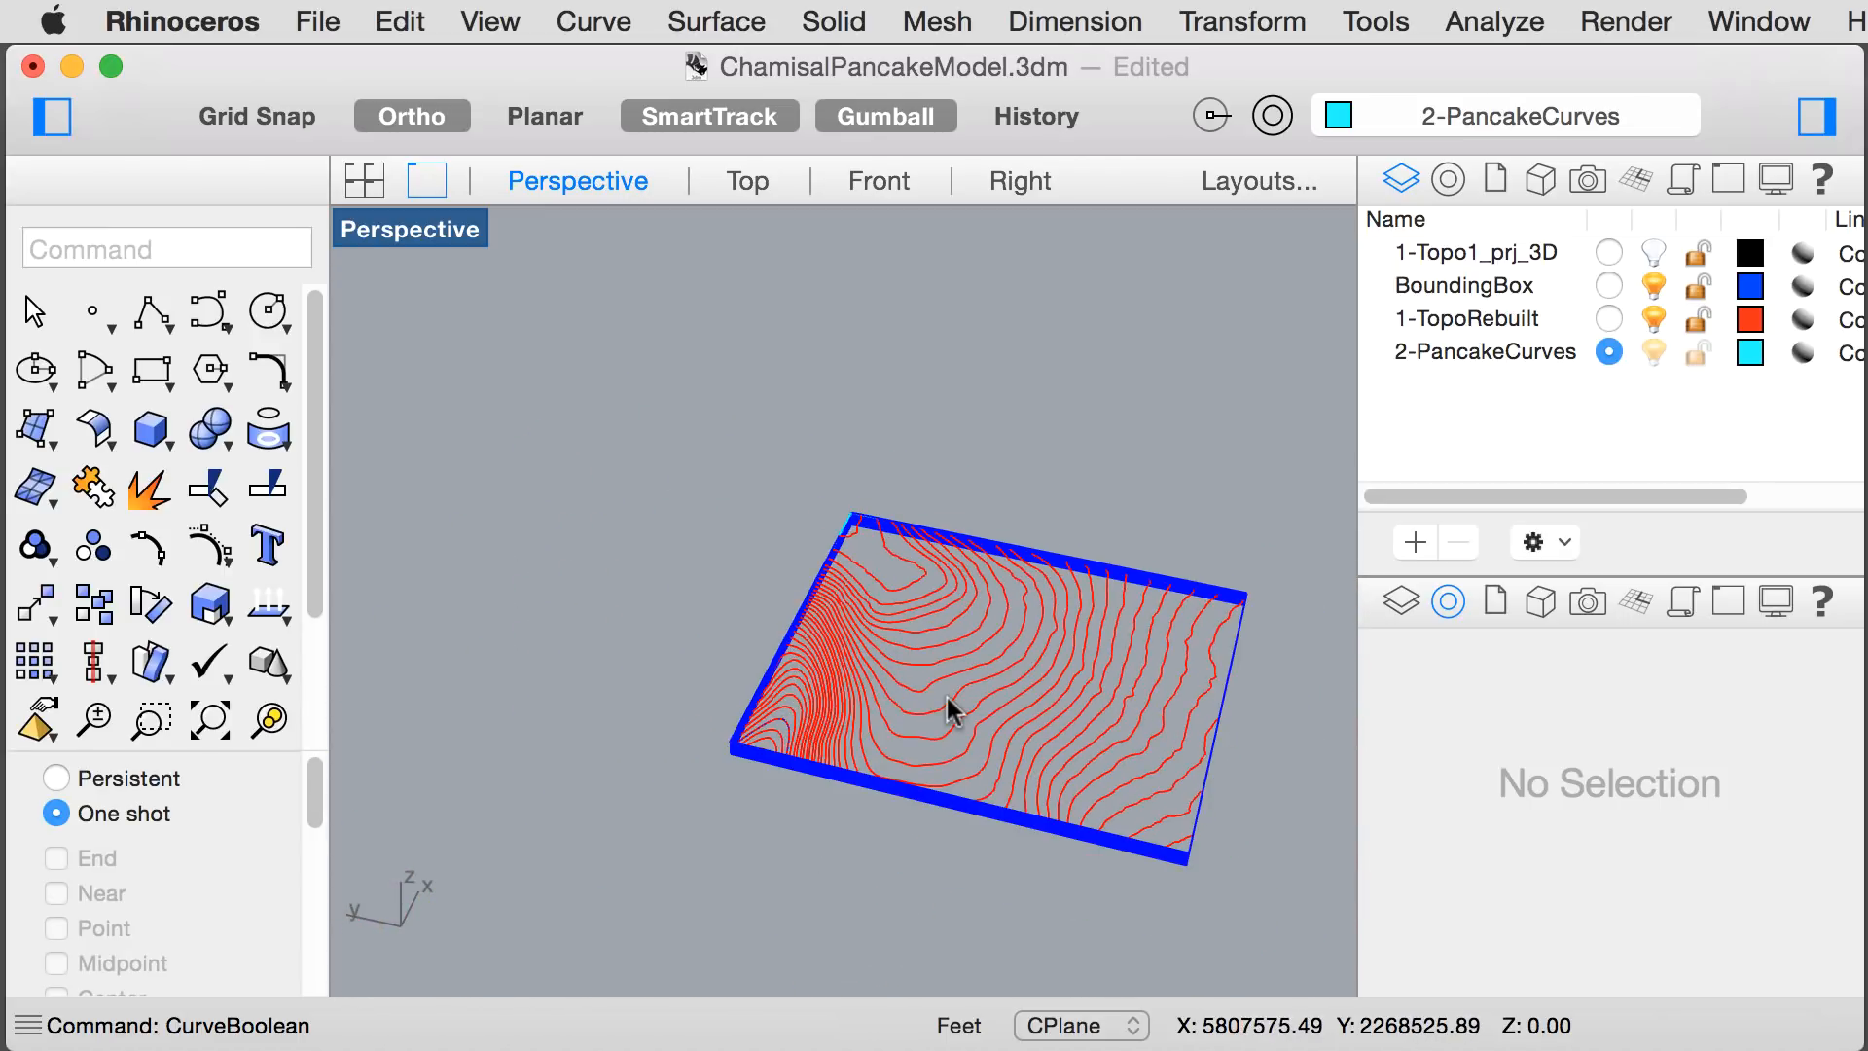
- Examine the contours around the far corner and where the long U-shaped contour meets the bounding box
{"action": "scroll", "coordinate": [934, 580], "scroll_direction": "up", "scroll_amount": 5}
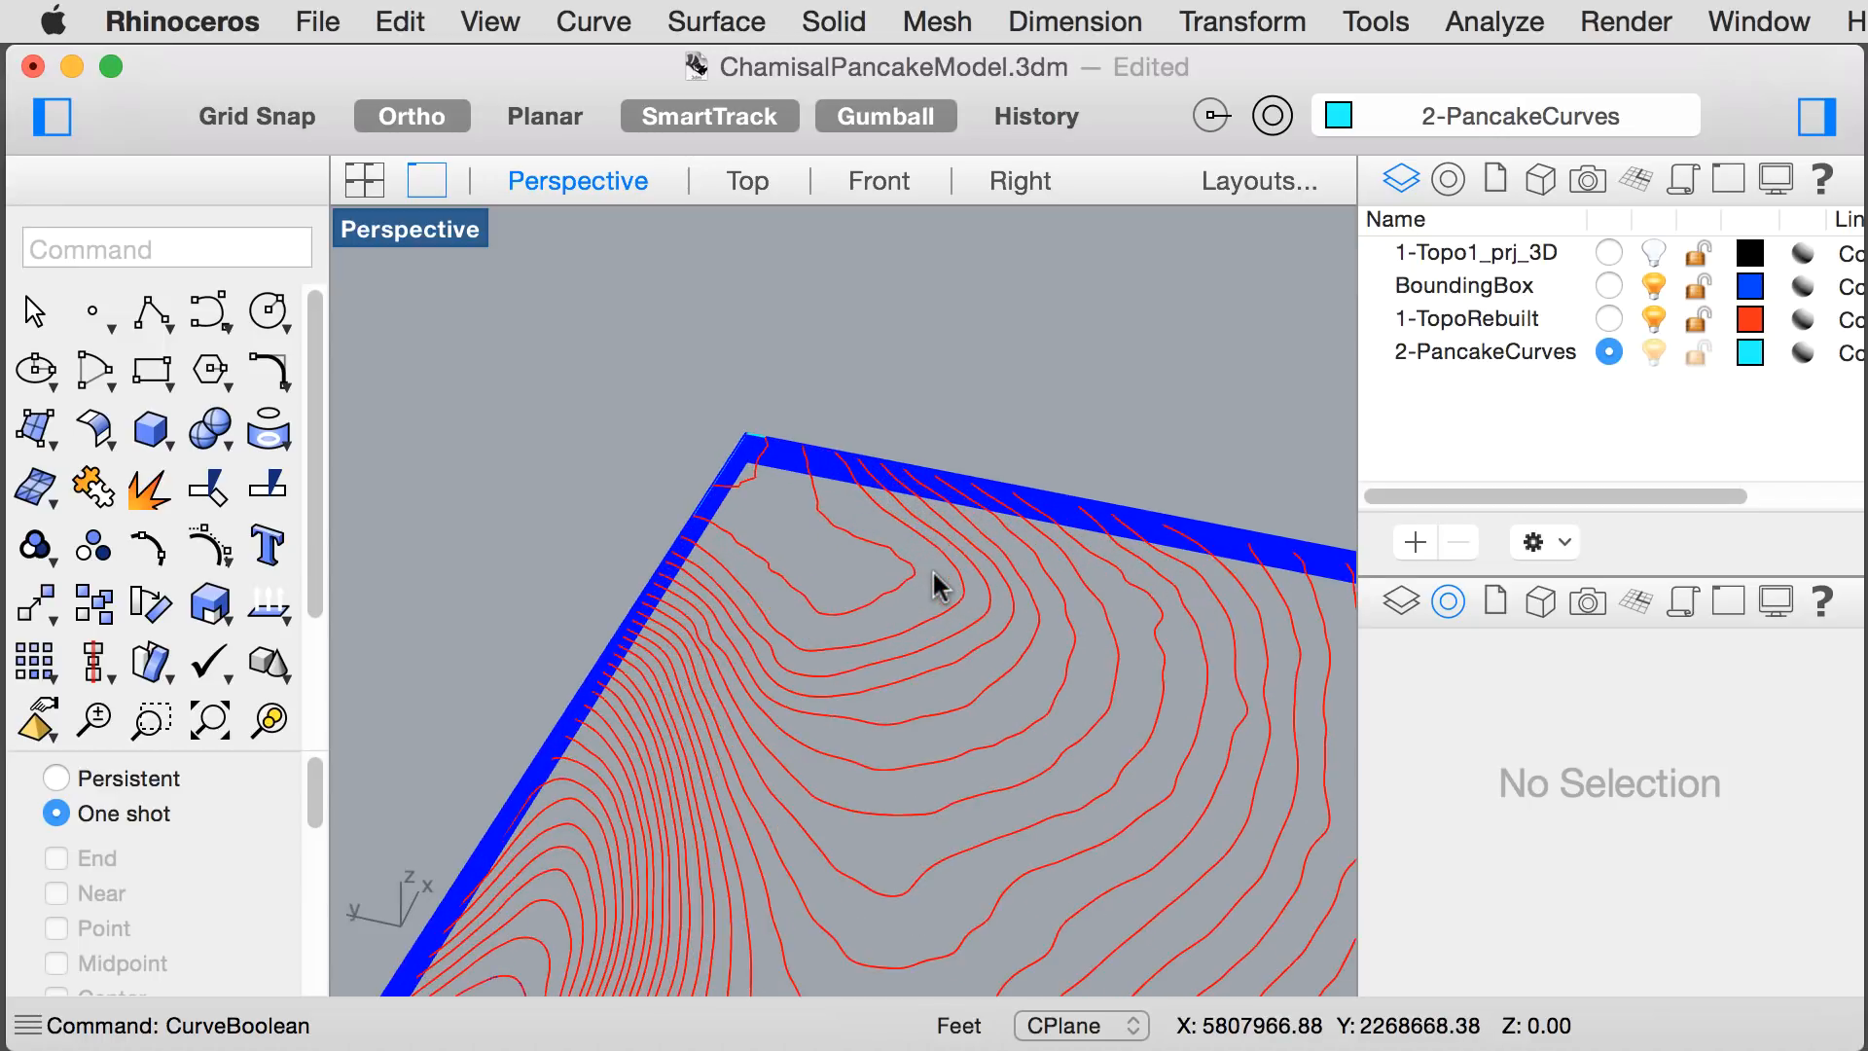
{"action": "scroll", "coordinate": [935, 579], "scroll_direction": "down", "scroll_amount": 2}
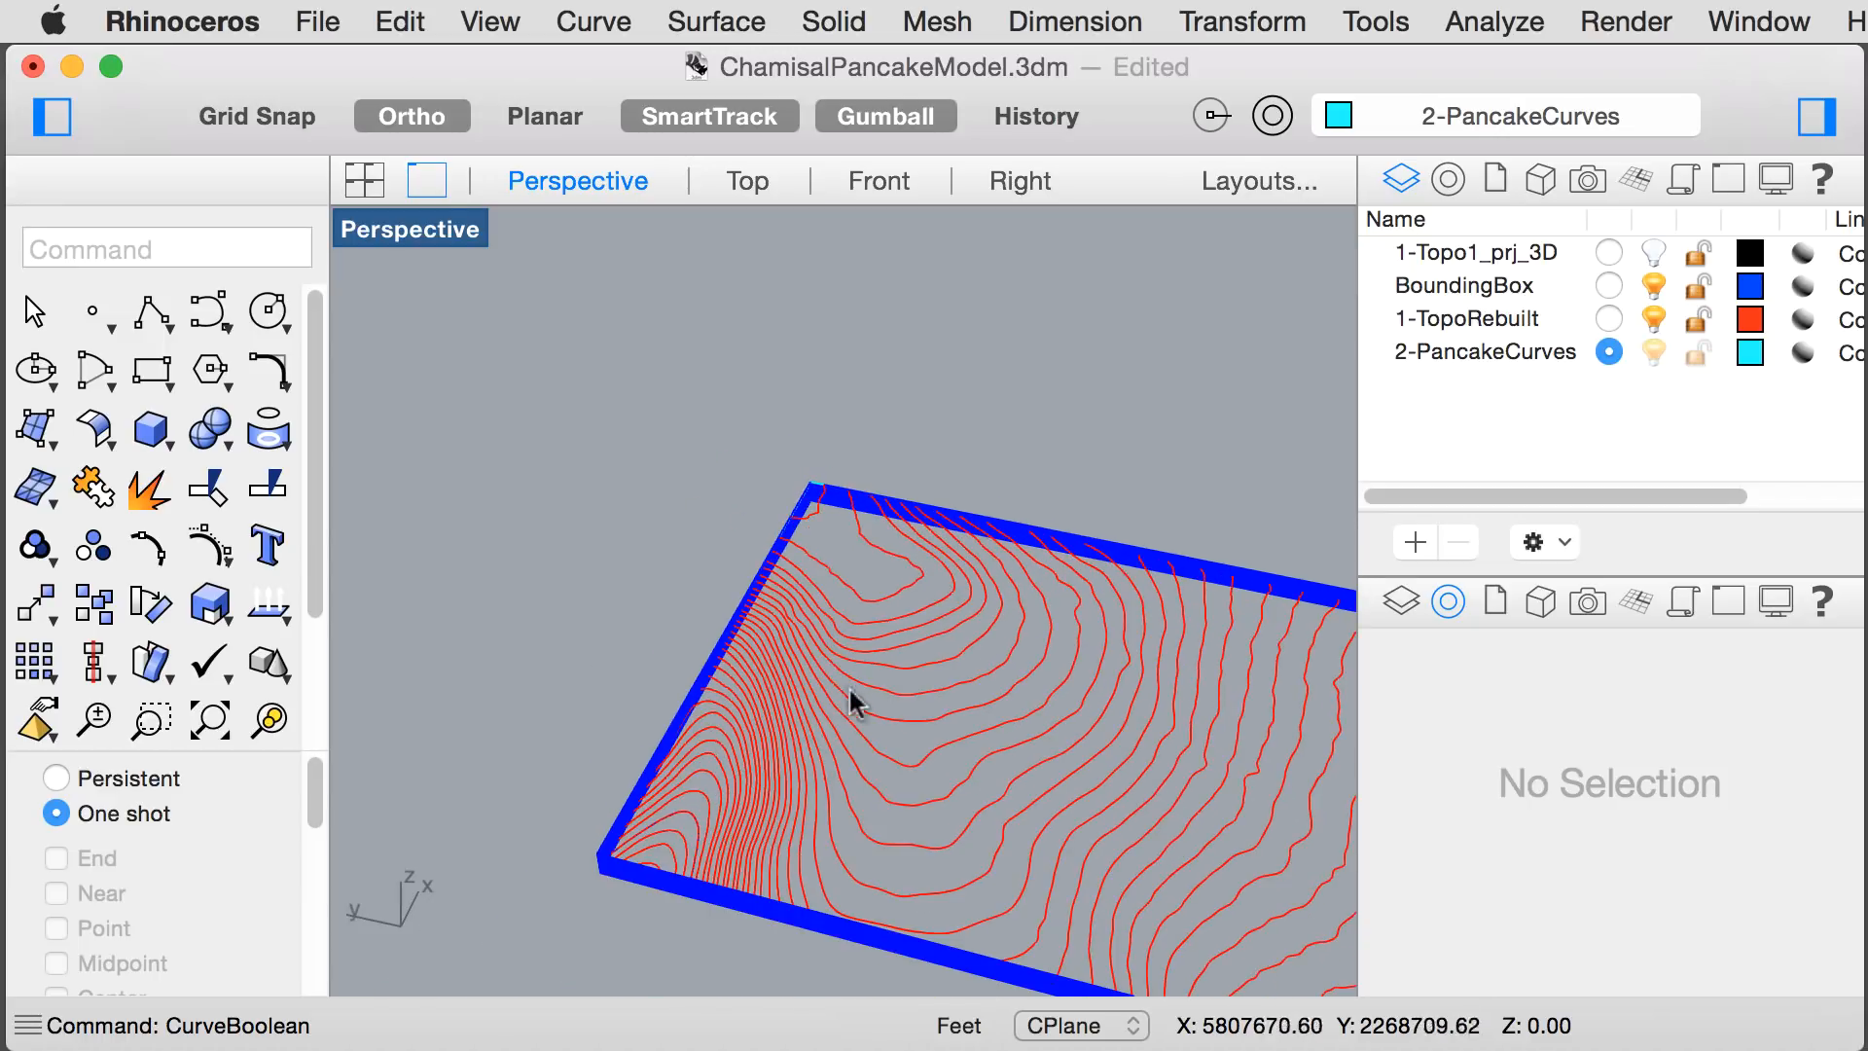
{"action": "left_click", "coordinate": [998, 912]}
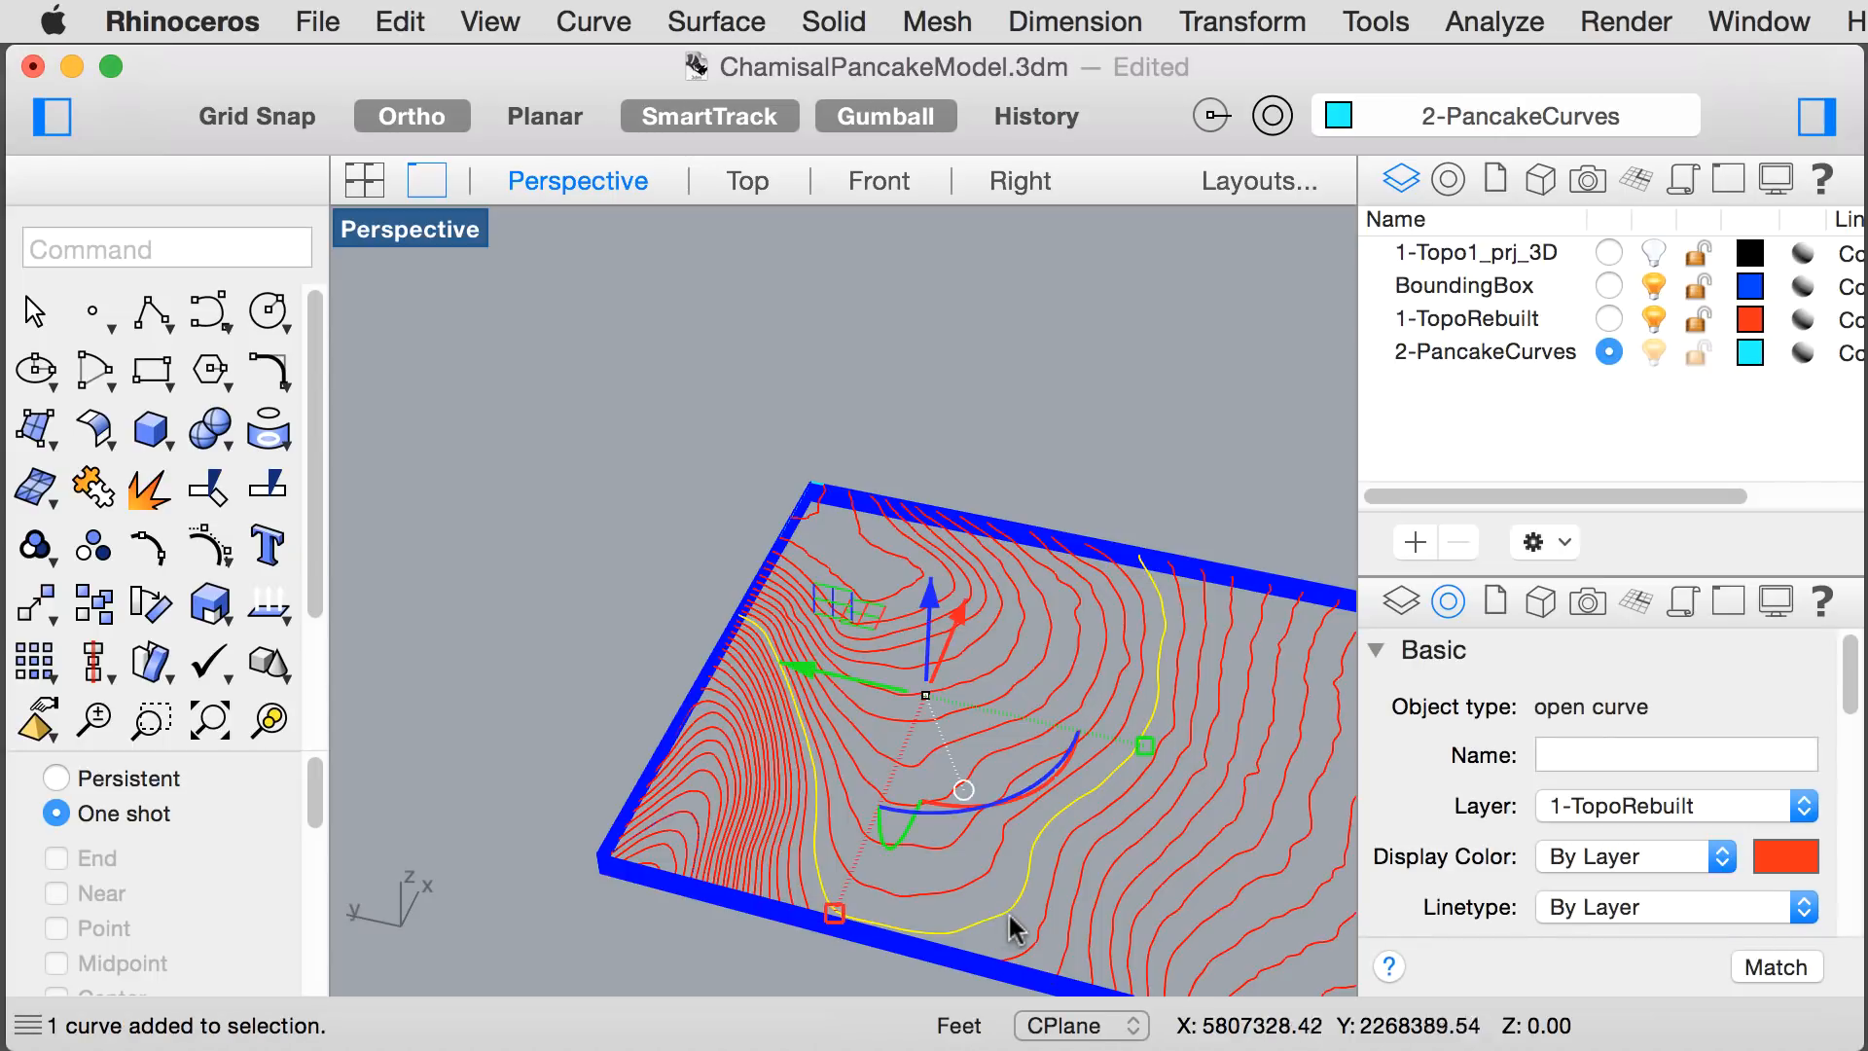
{"action": "right_click_drag", "start_coordinate": [1047, 893], "coordinate": [1041, 905]}
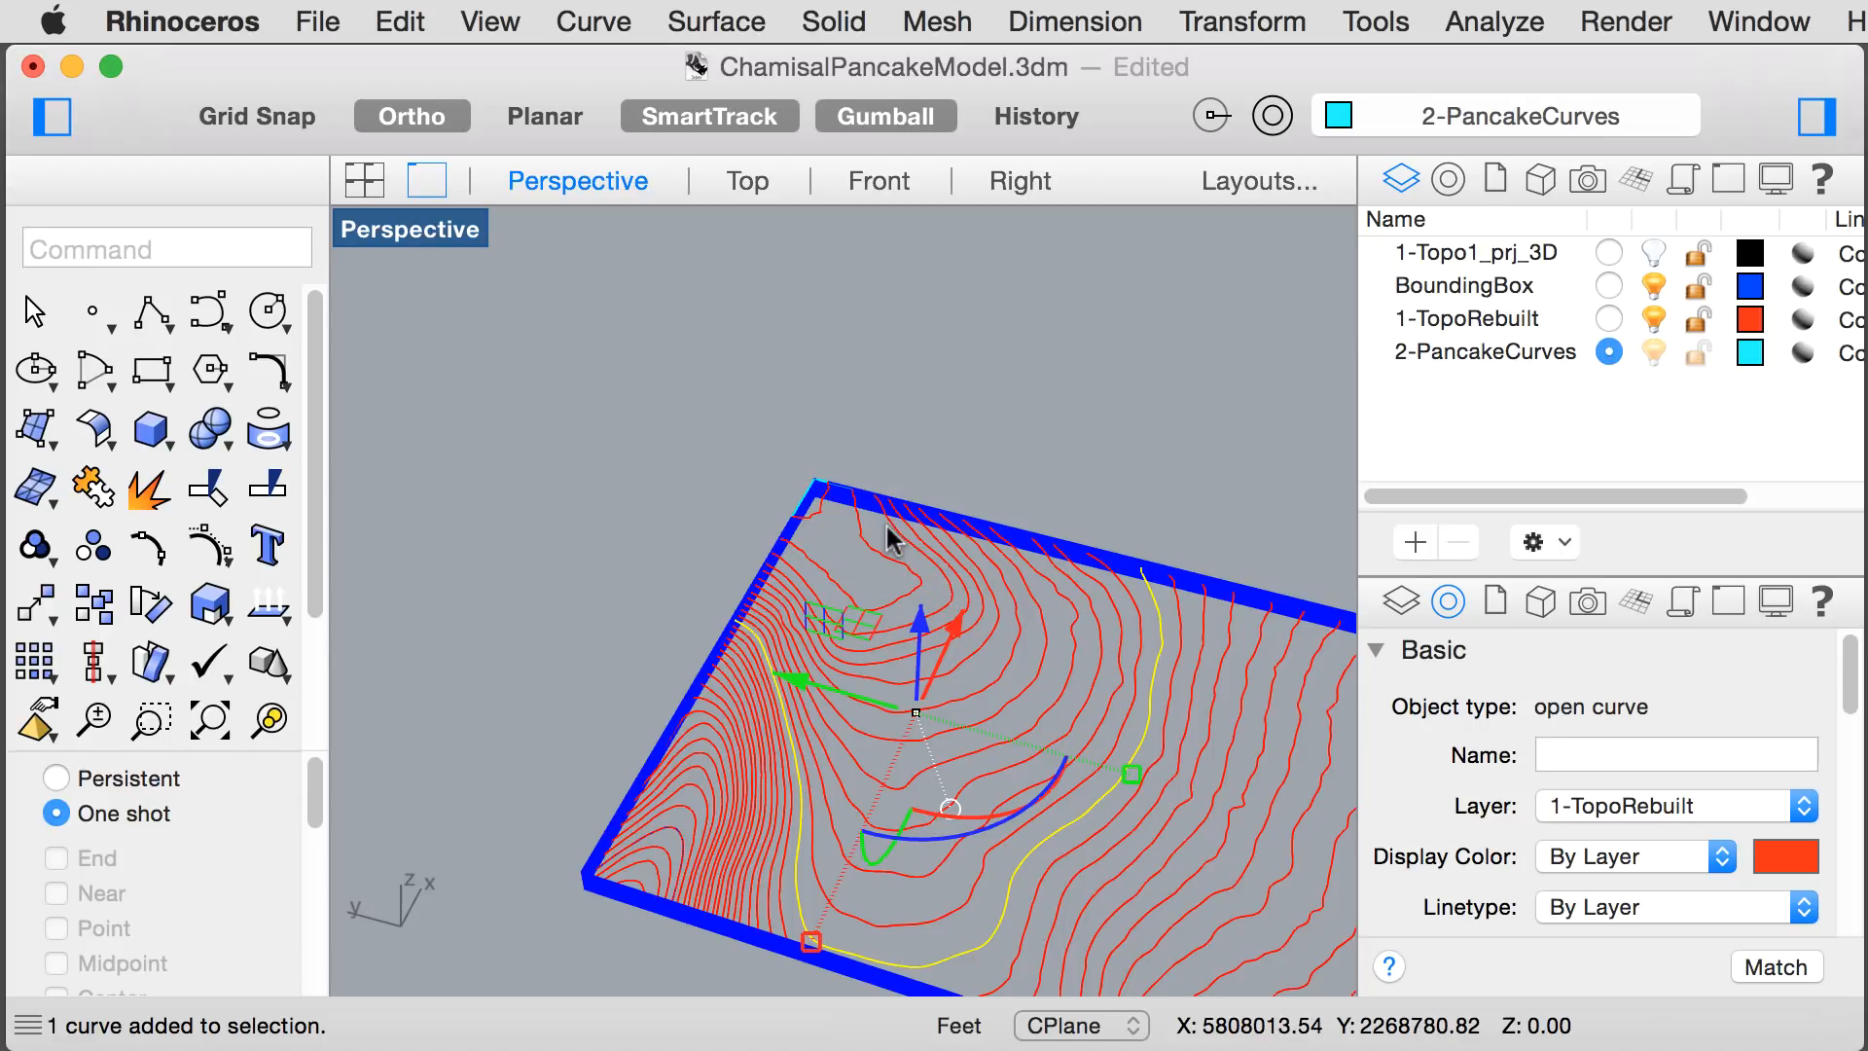
{"action": "scroll", "coordinate": [749, 554], "scroll_direction": "up", "scroll_amount": 3}
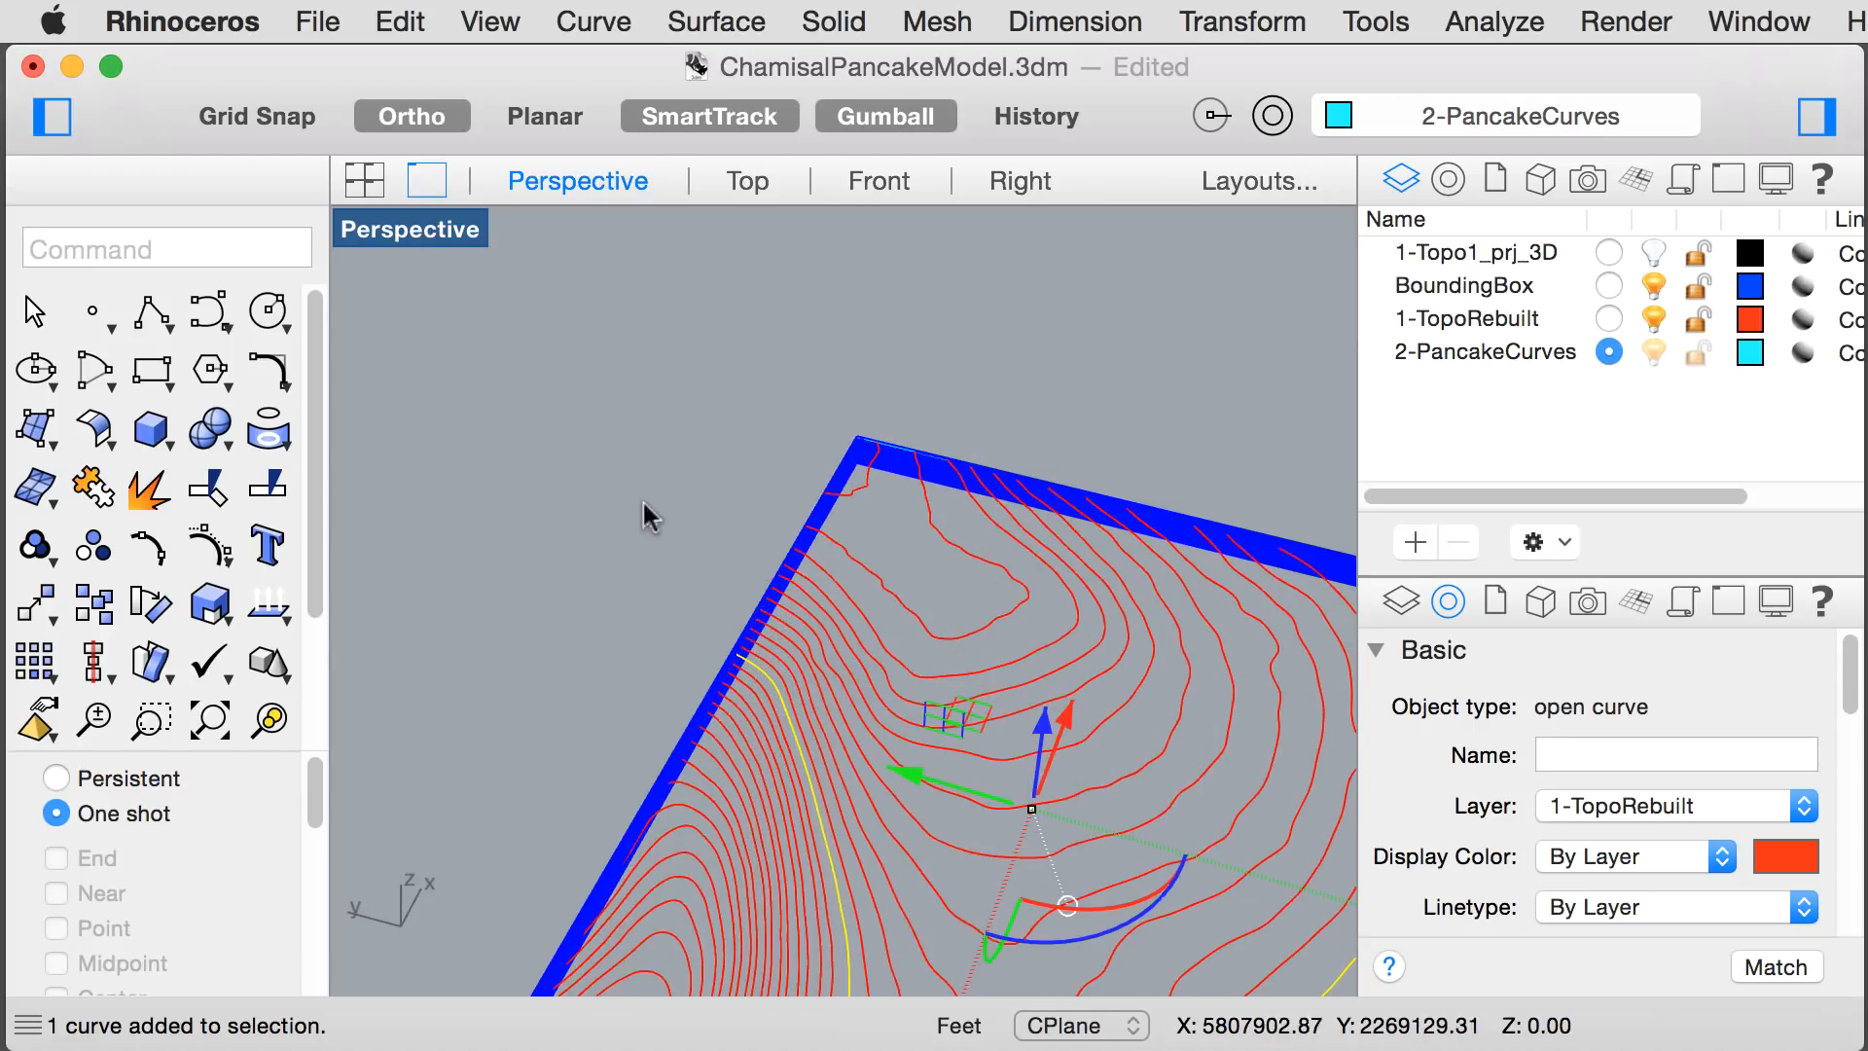
{"action": "scroll", "coordinate": [961, 650], "scroll_direction": "up", "scroll_amount": 3}
{"action": "left_click", "coordinate": [980, 725]}
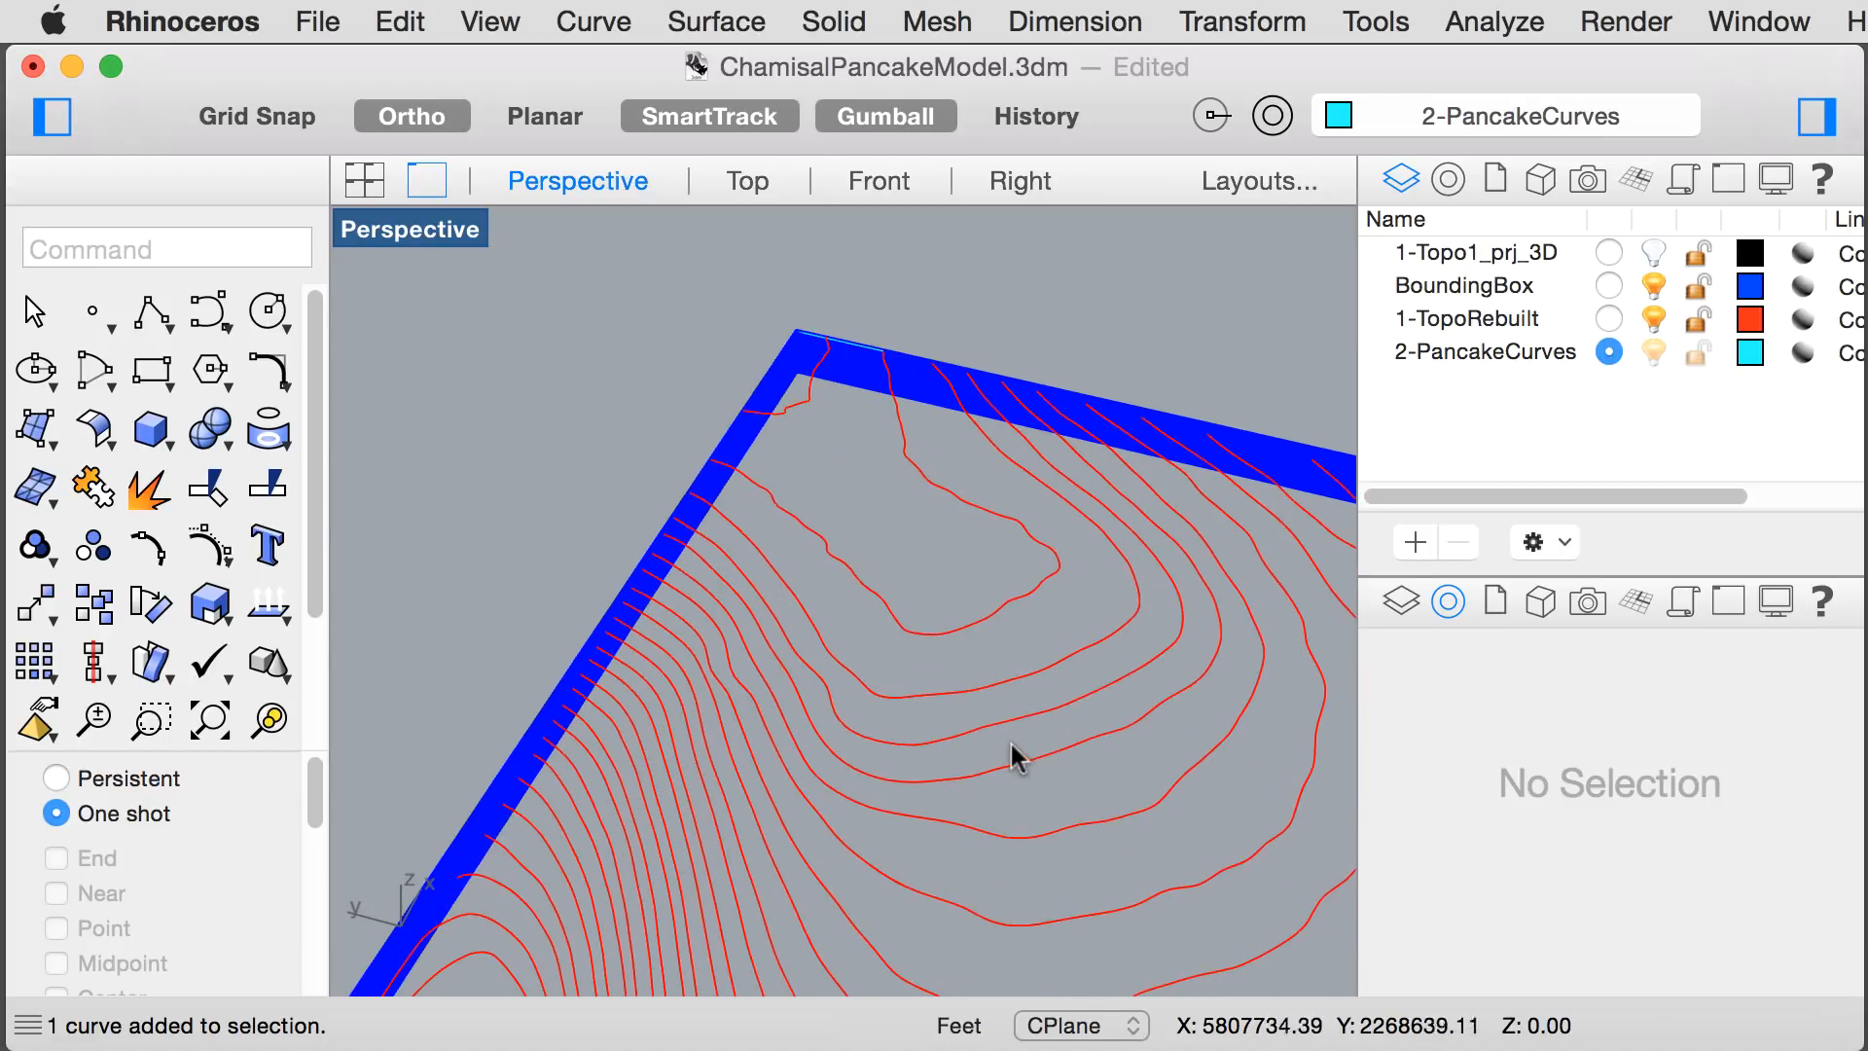
{"action": "left_click", "coordinate": [989, 725]}
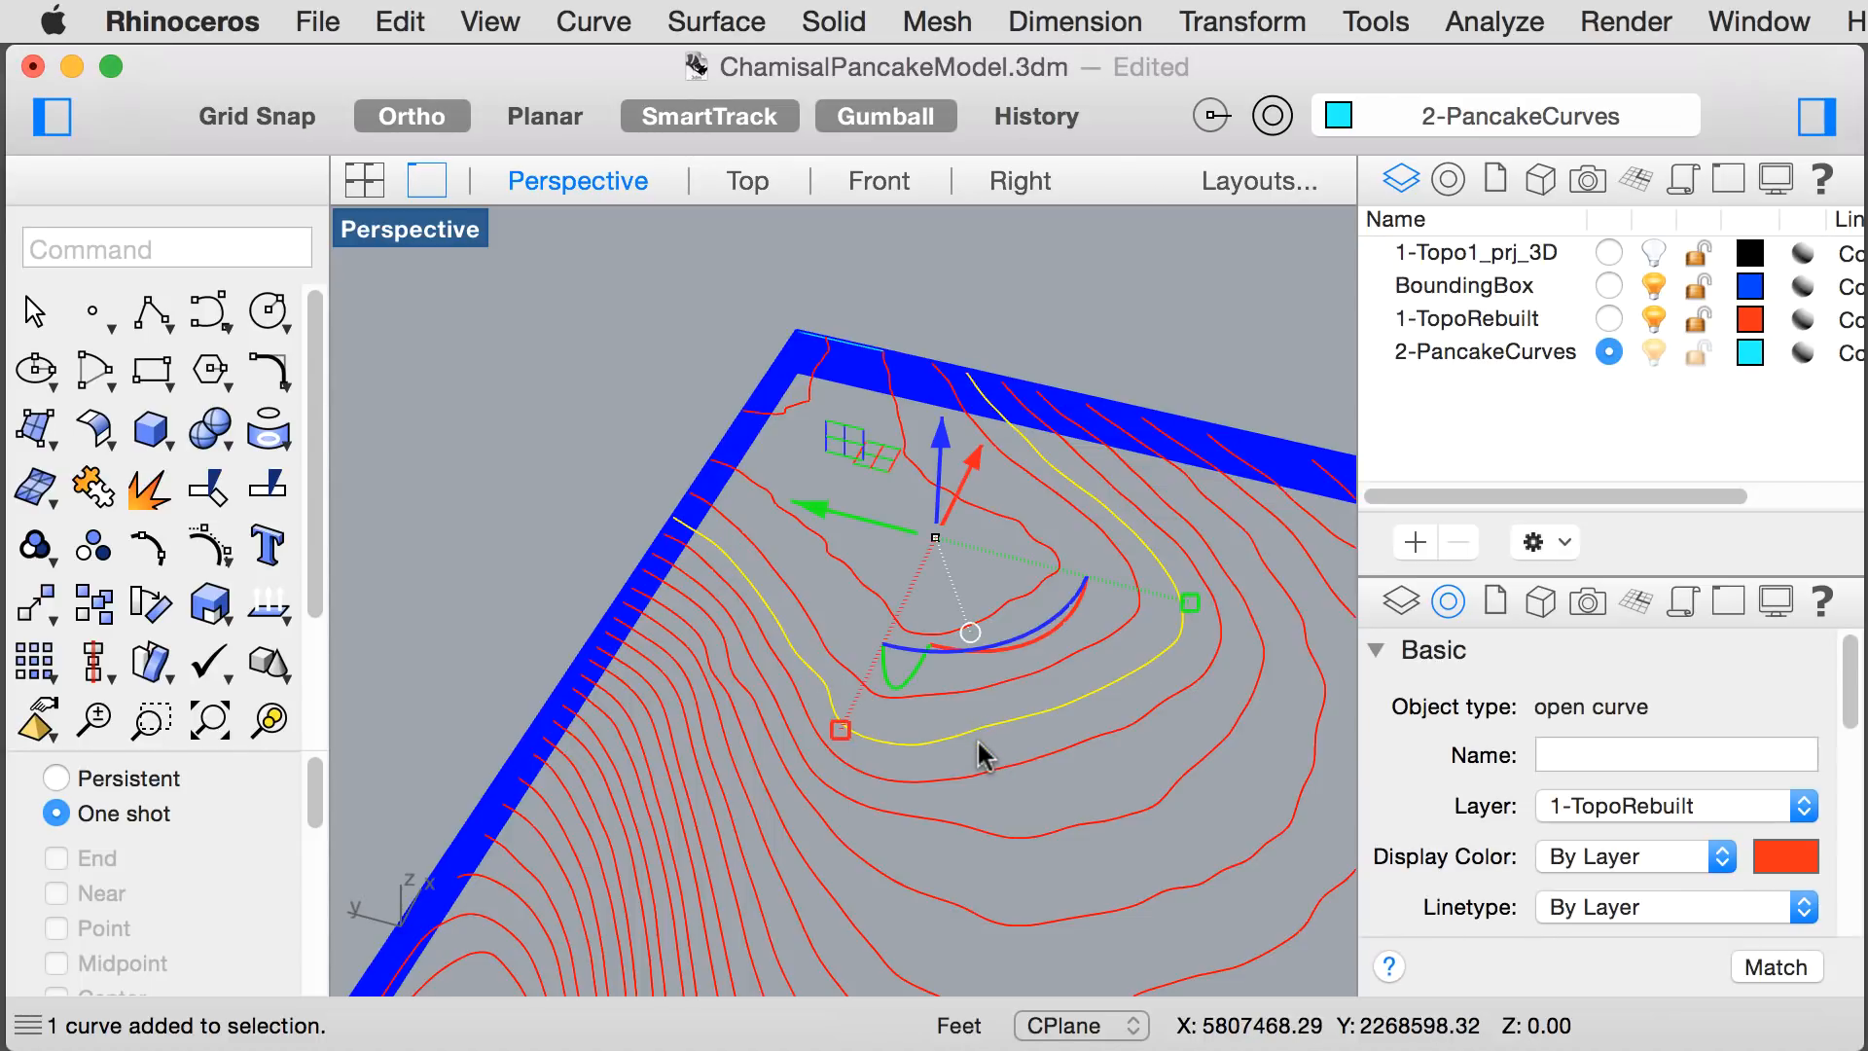
{"action": "left_click", "coordinate": [1113, 315]}
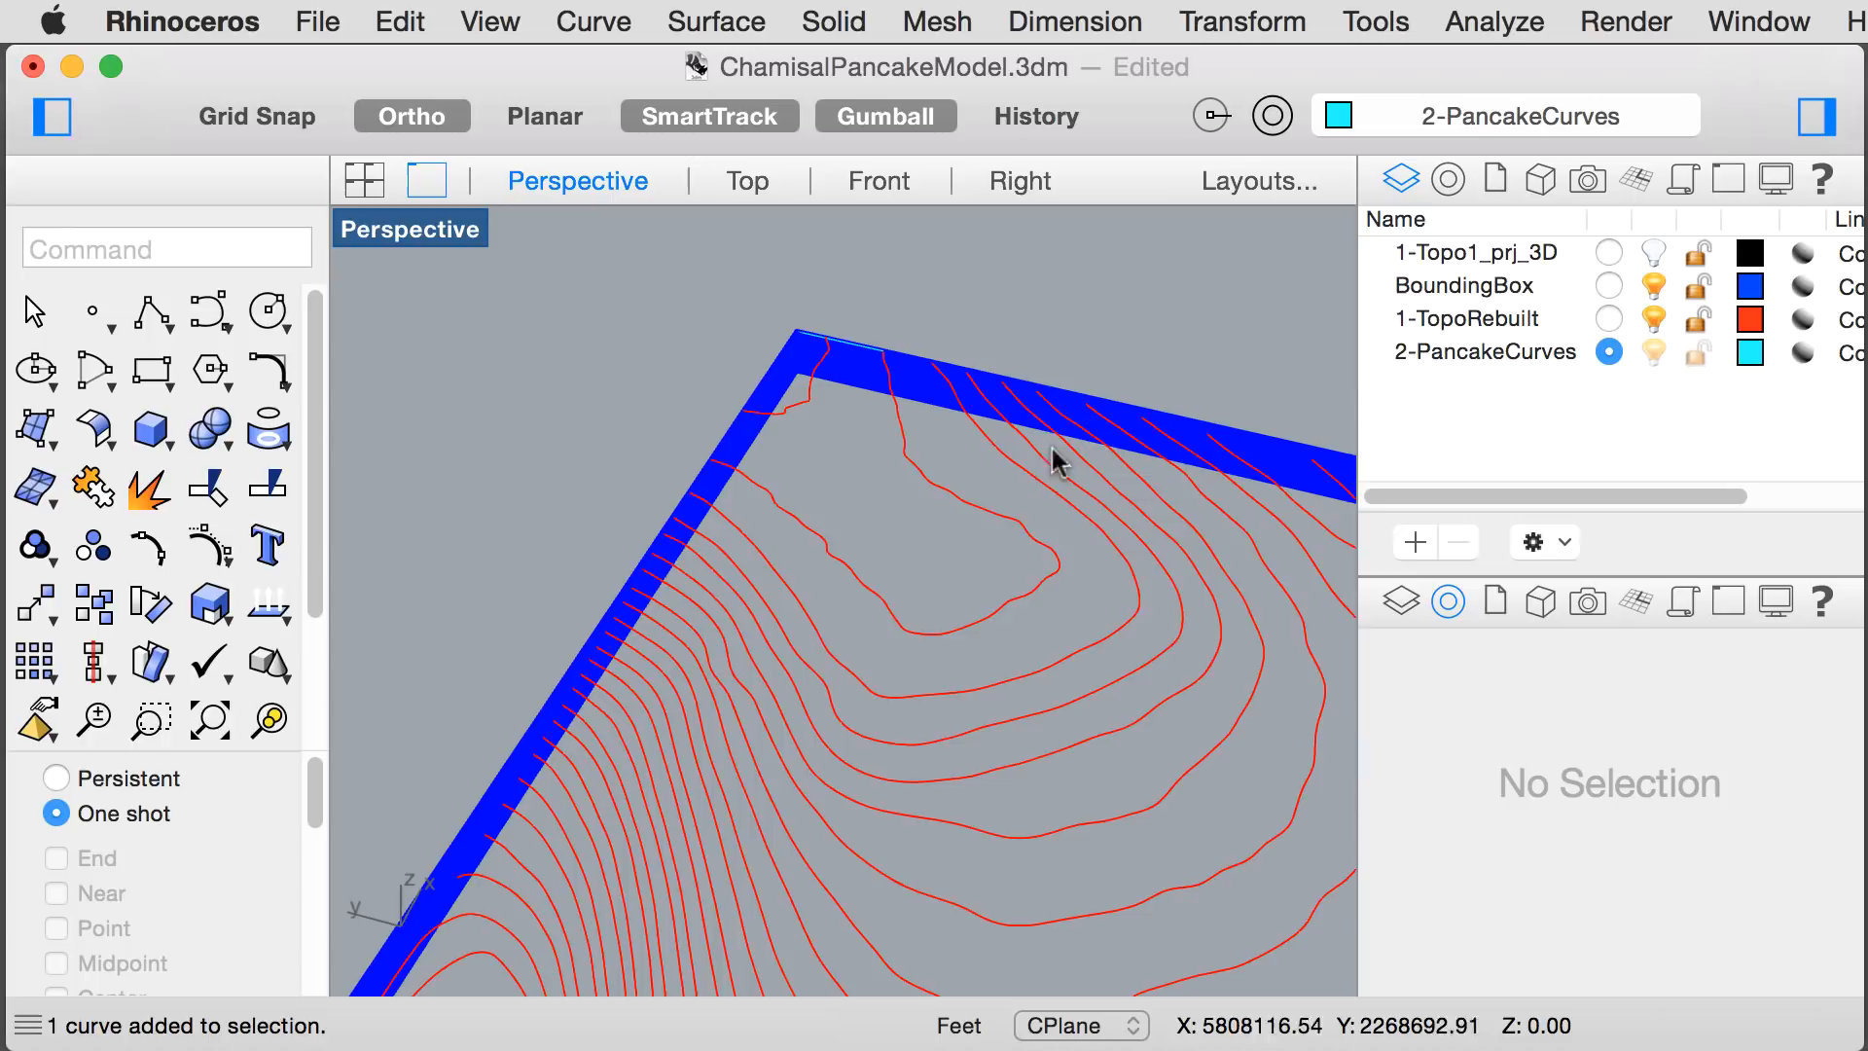
- Hide the already processed contours at the far corner together with their closed pancake curves
{"action": "left_click", "coordinate": [786, 416]}
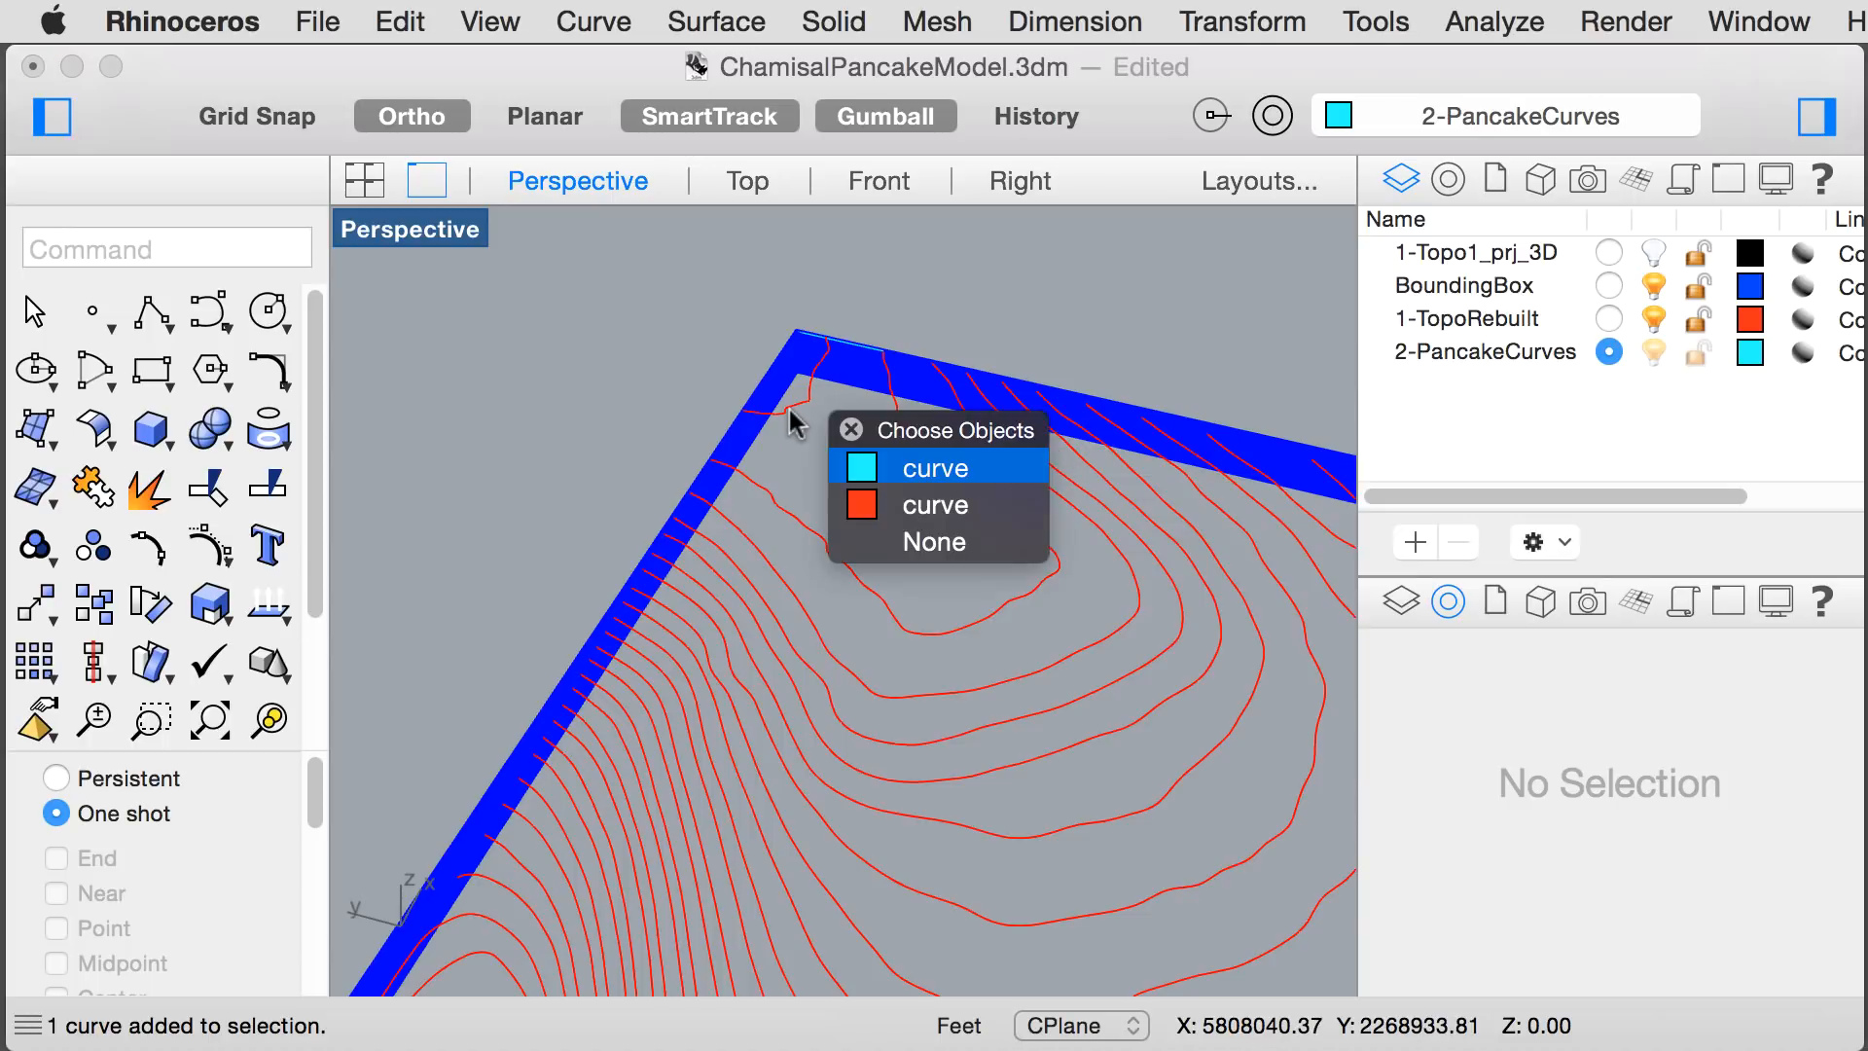
{"action": "left_click", "coordinate": [949, 296]}
{"action": "left_click_drag", "start_coordinate": [937, 712], "coordinate": [896, 622]}
{"action": "left_click", "coordinate": [804, 471]}
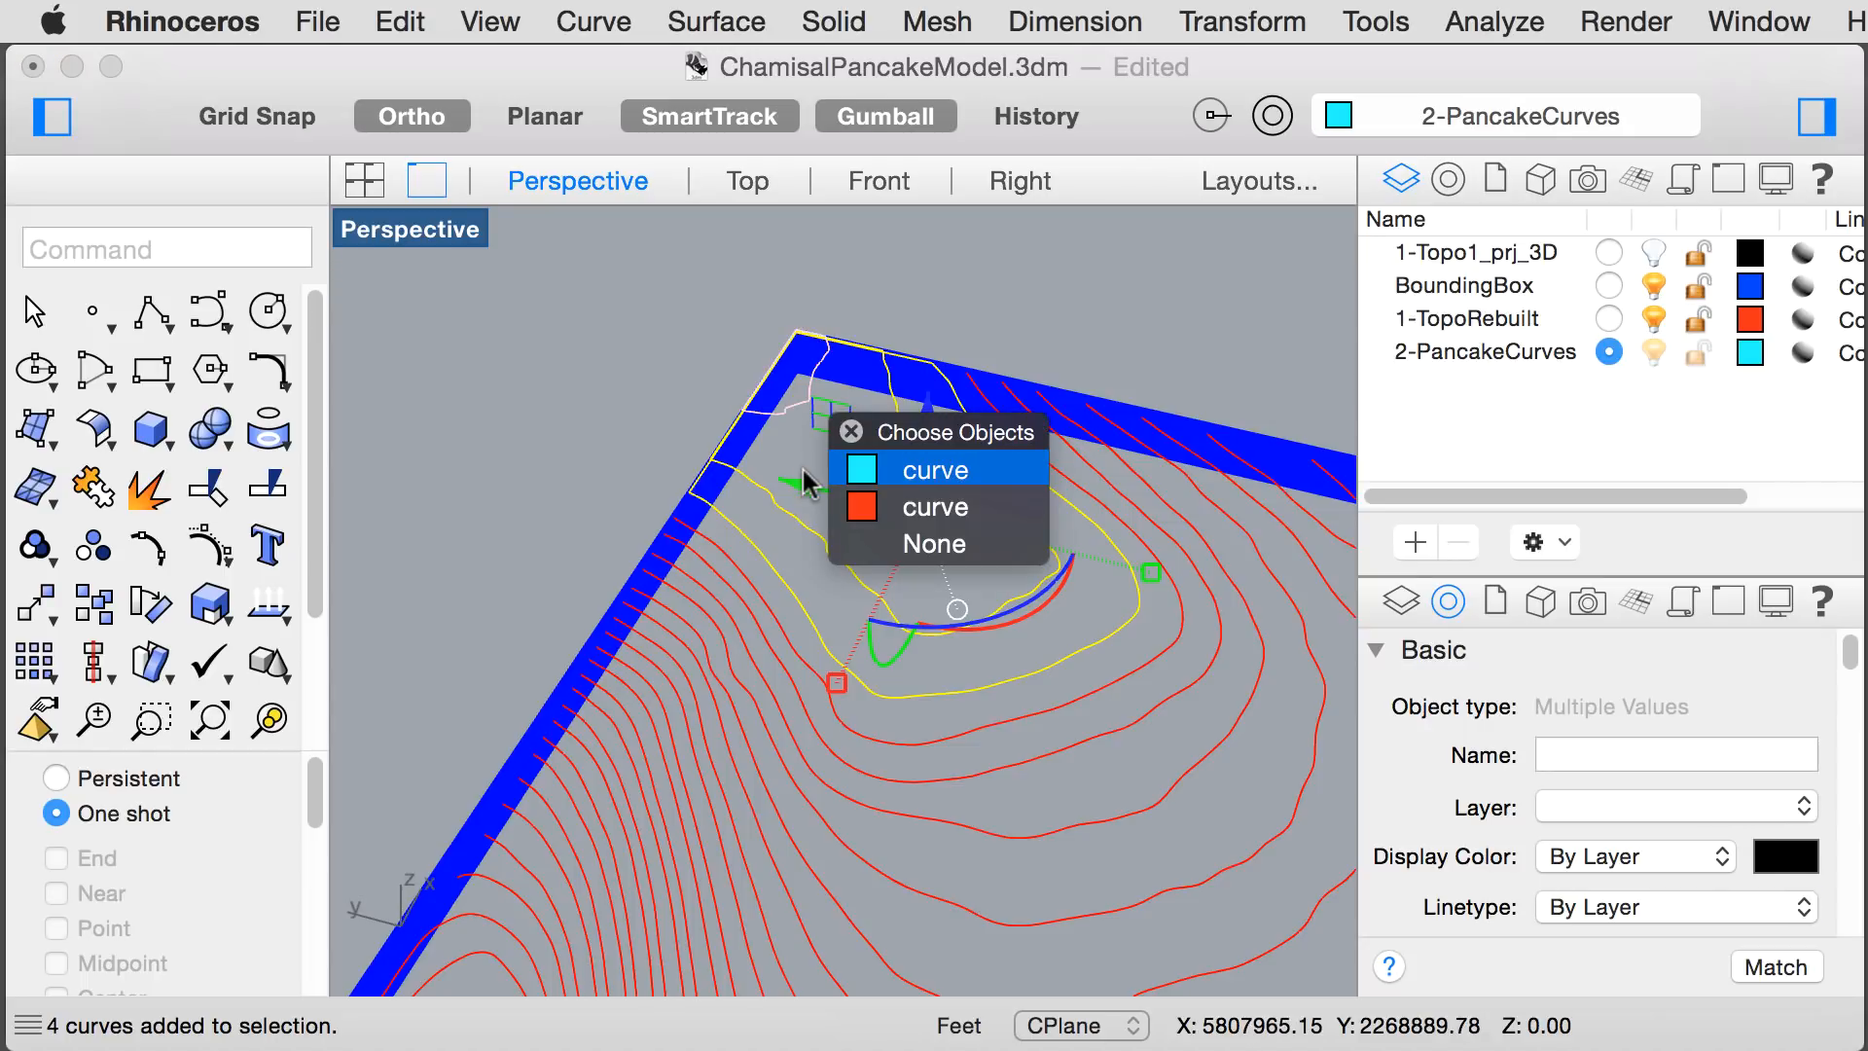
{"action": "left_click", "coordinate": [931, 506]}
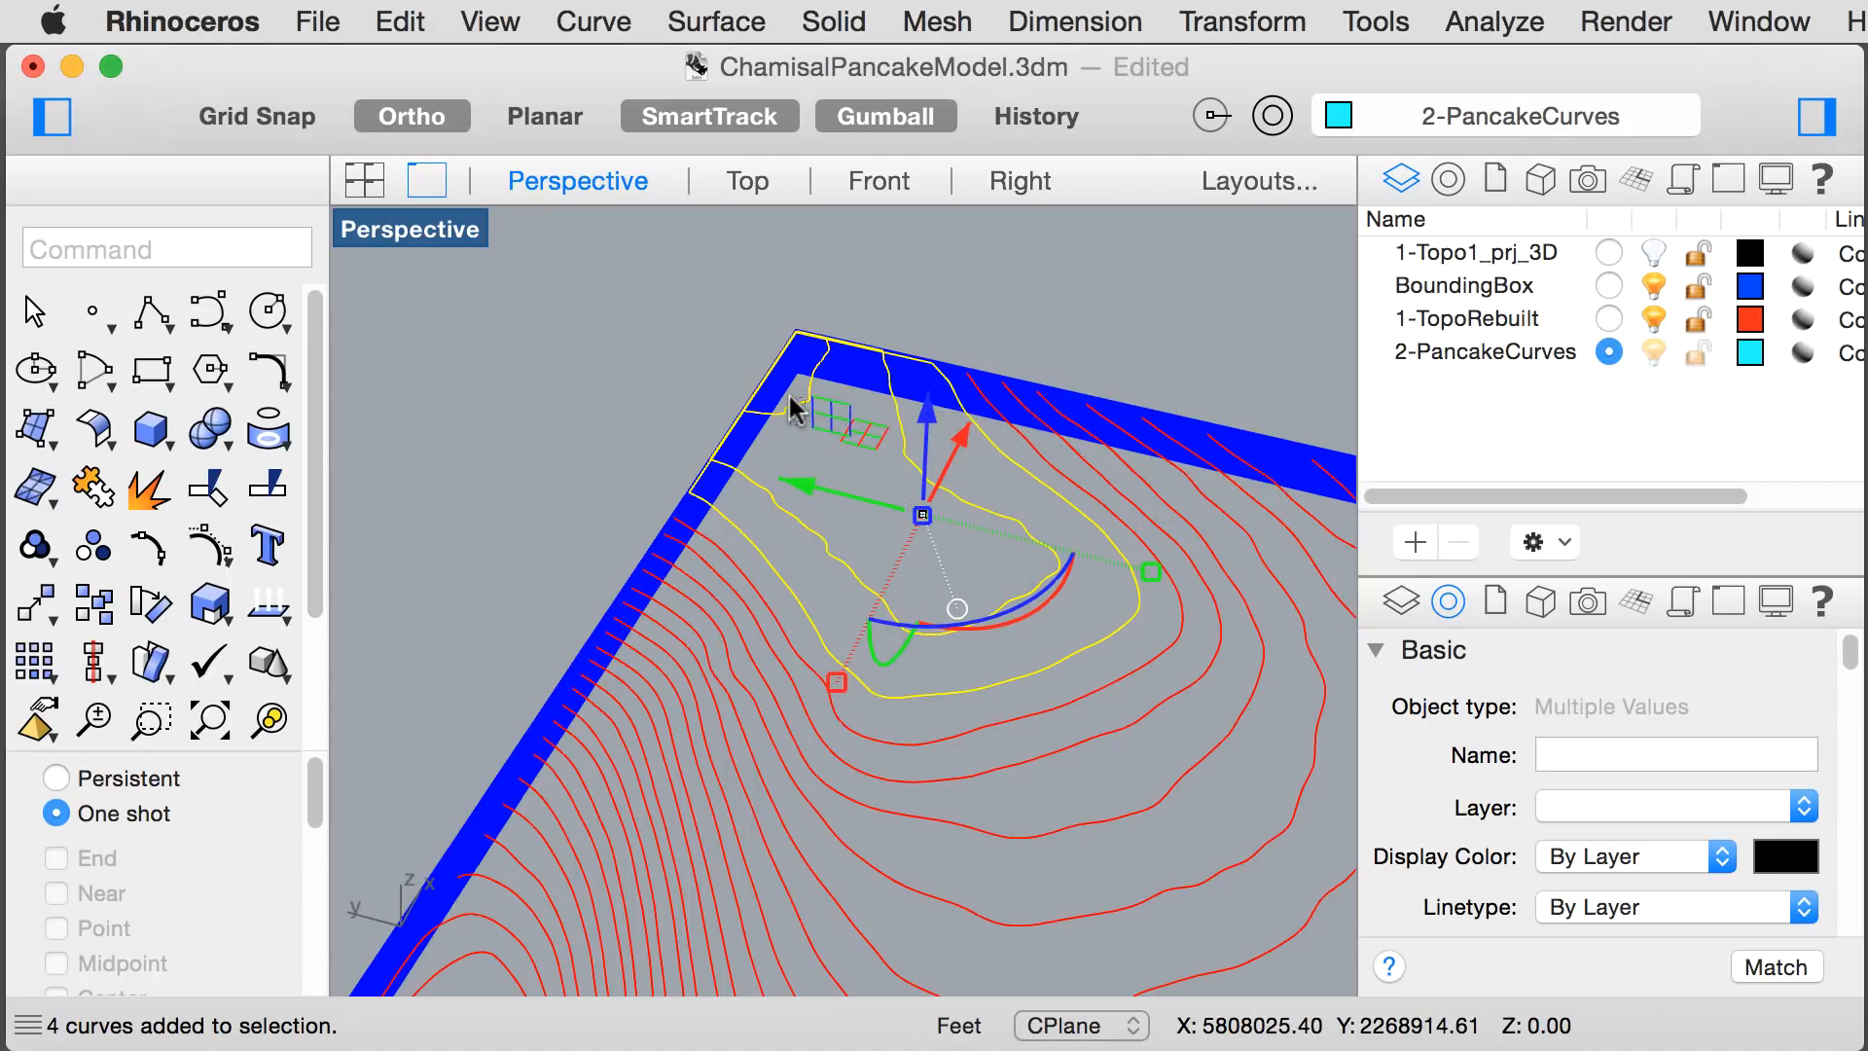
{"action": "type", "text": "hide"}
{"action": "key", "text": "Return"}
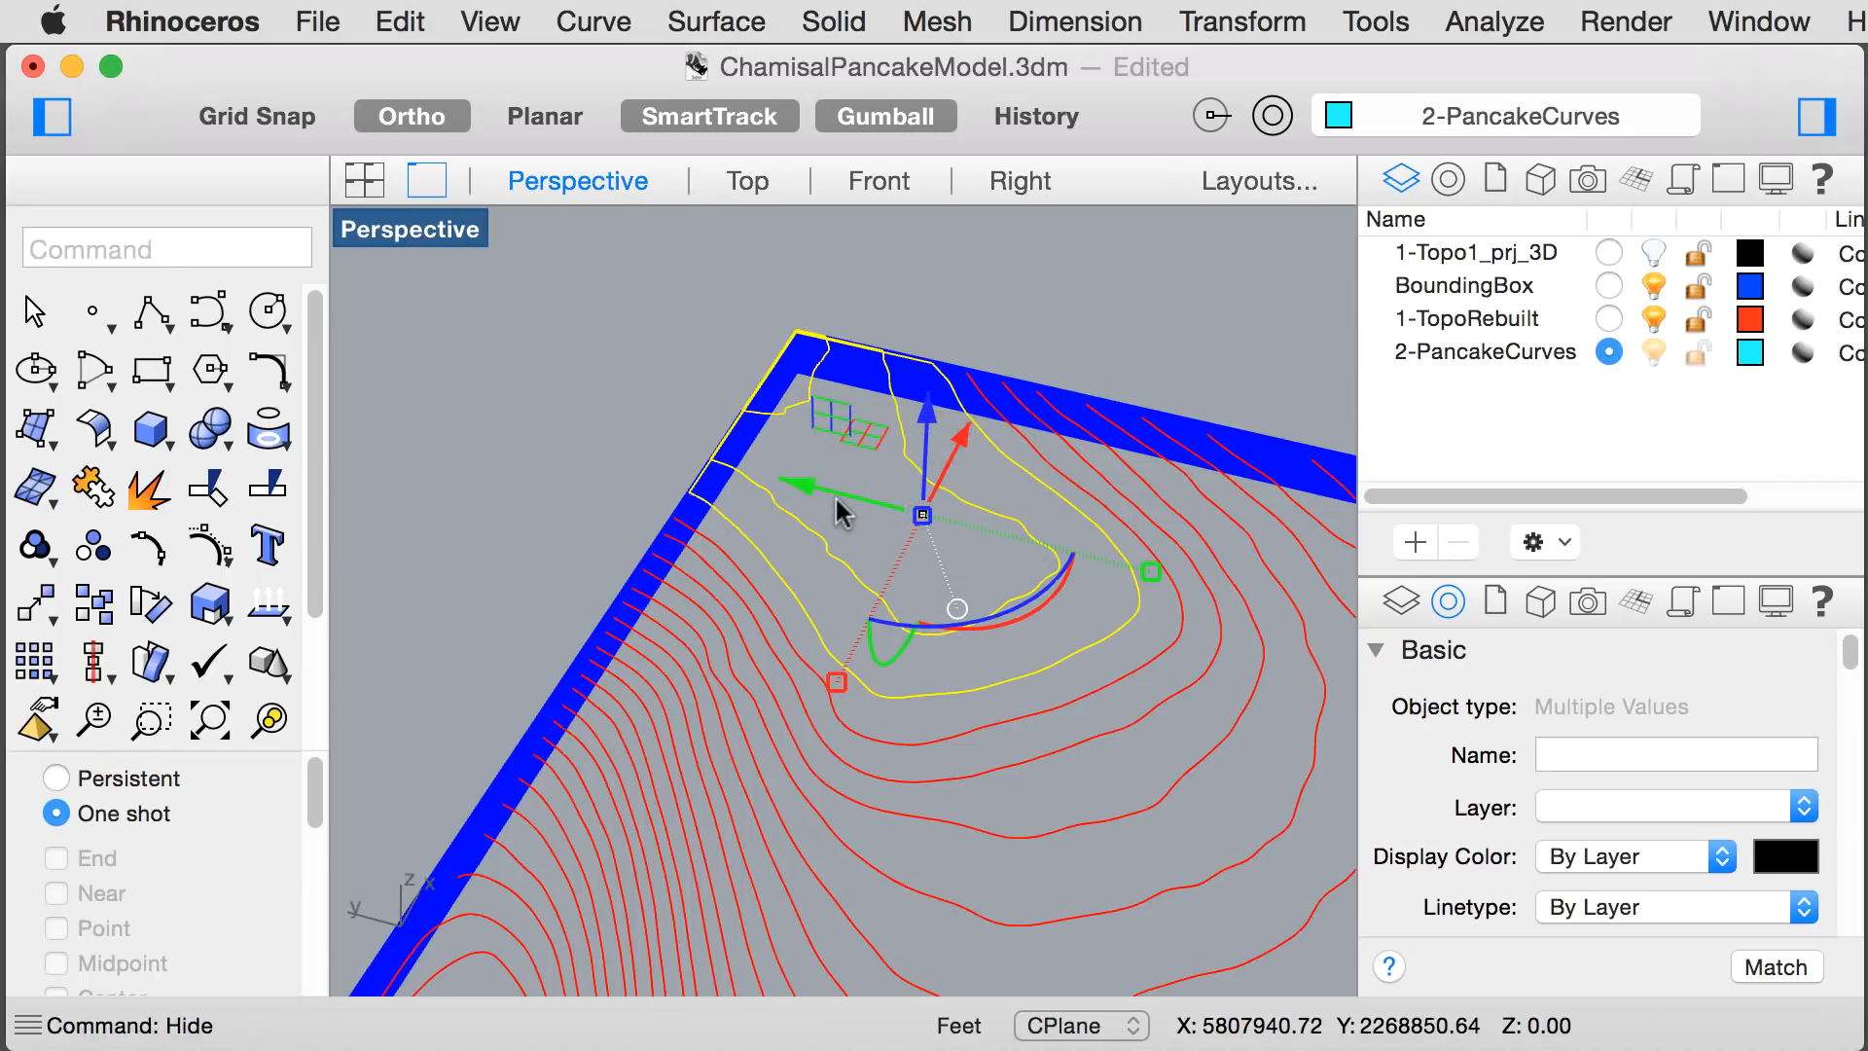
- Start CurveBoolean for the next contour out from the far corner and the bounding-box line at its height
{"action": "scroll", "coordinate": [979, 405], "scroll_direction": "up", "scroll_amount": 10}
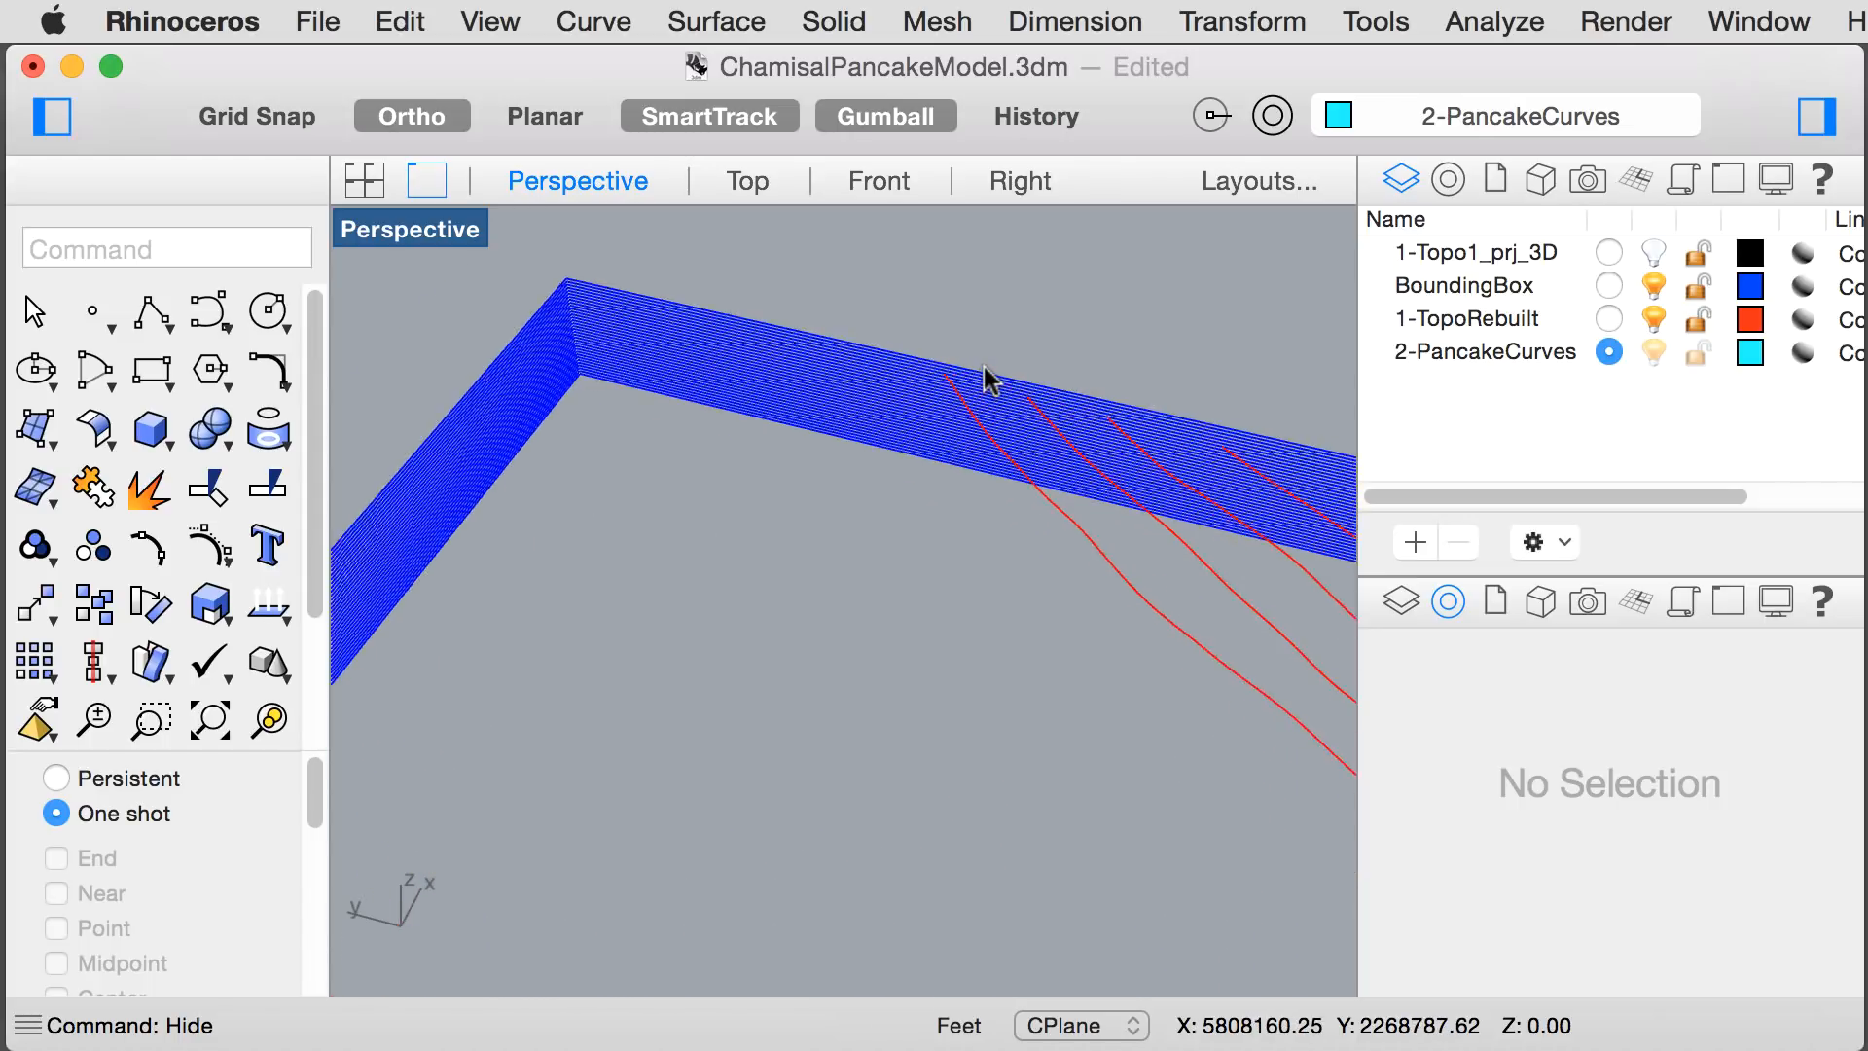
{"action": "type", "text": "curve"}
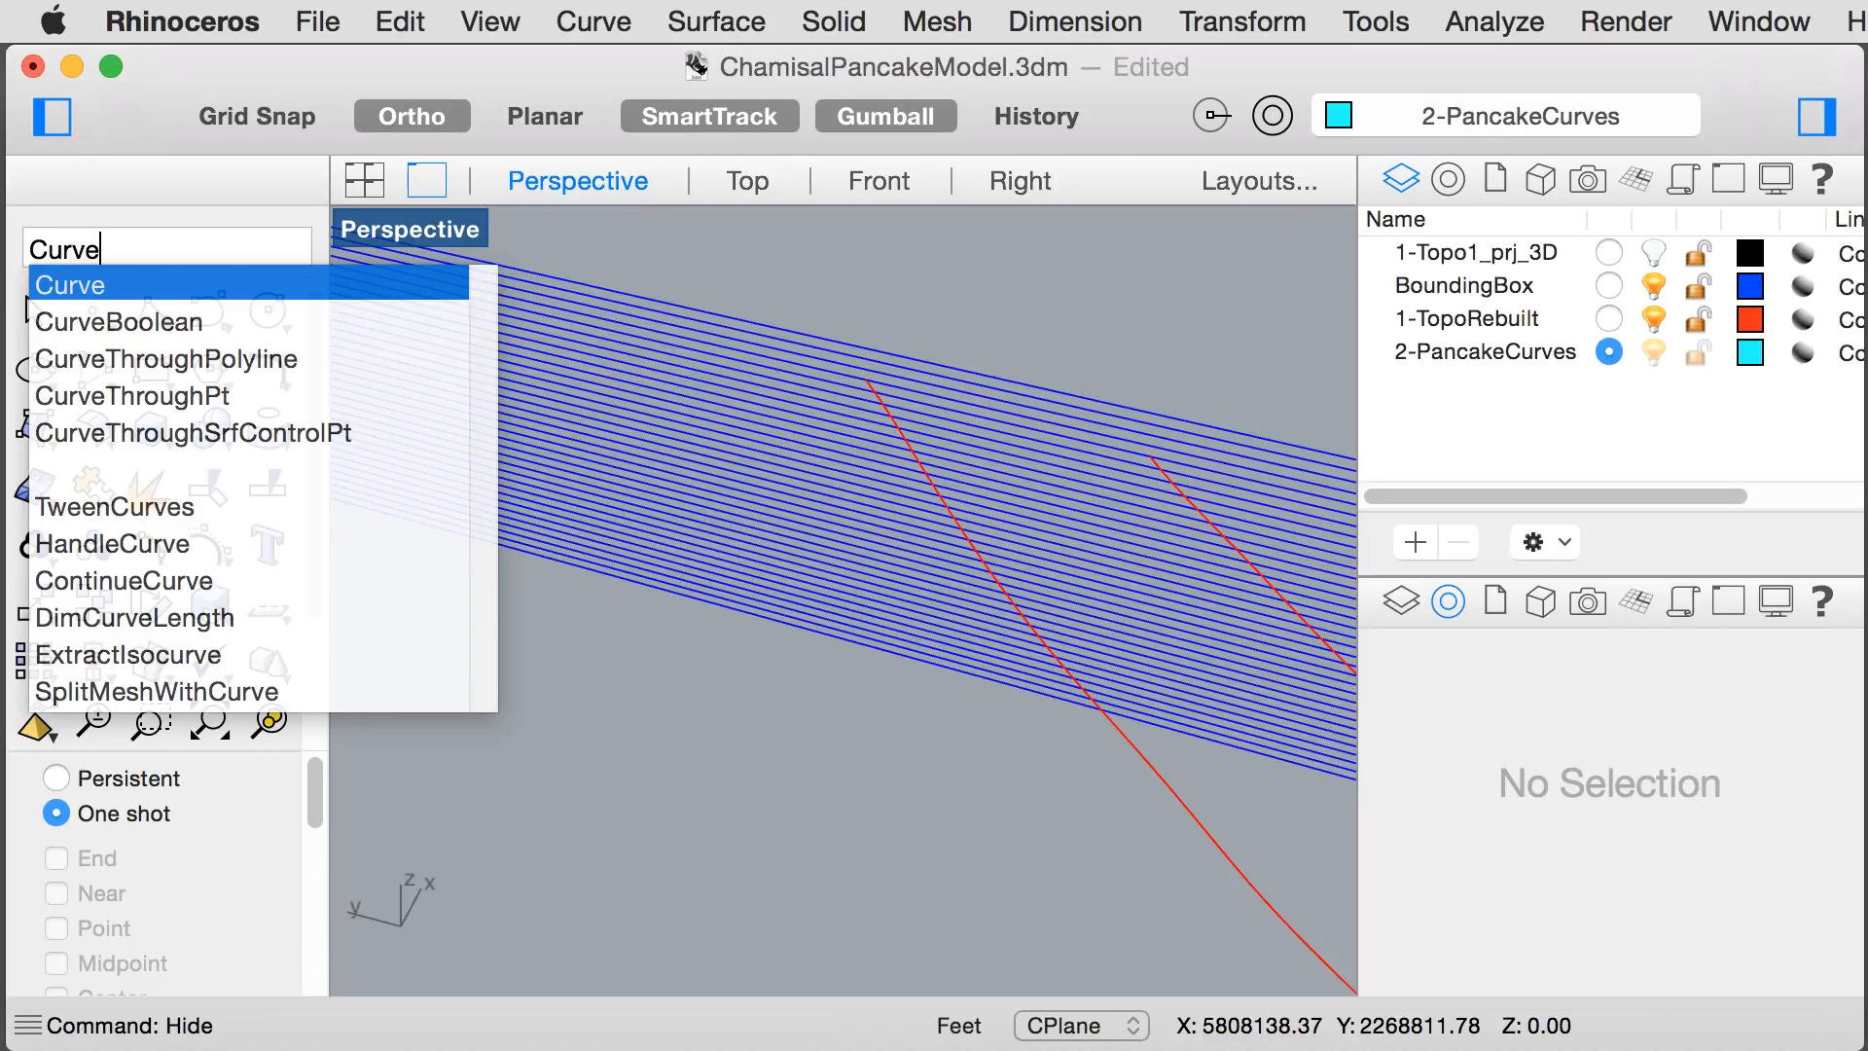
{"action": "key", "text": "Down"}
{"action": "key", "text": "Return"}
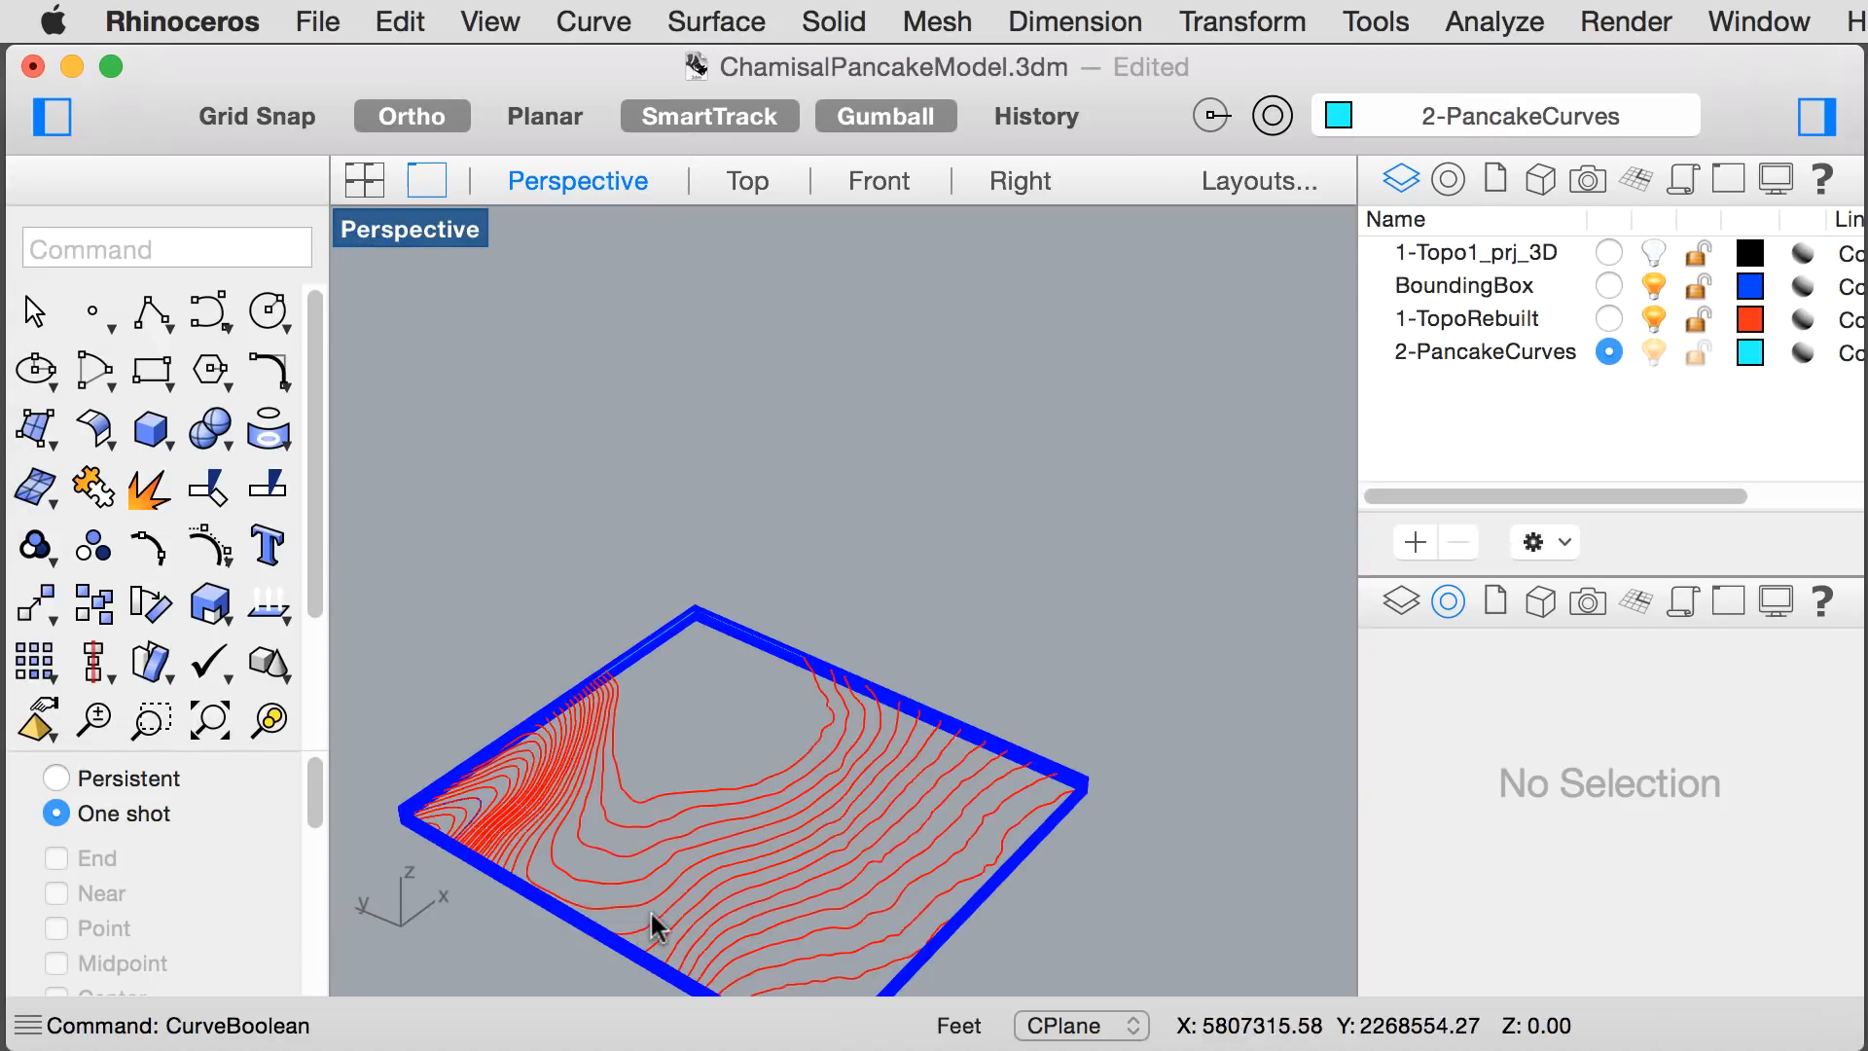
- Hide the next group of processed contours and their closed curves around the emptied middle of the terrain
{"action": "scroll", "coordinate": [667, 896], "scroll_direction": "up", "scroll_amount": 2}
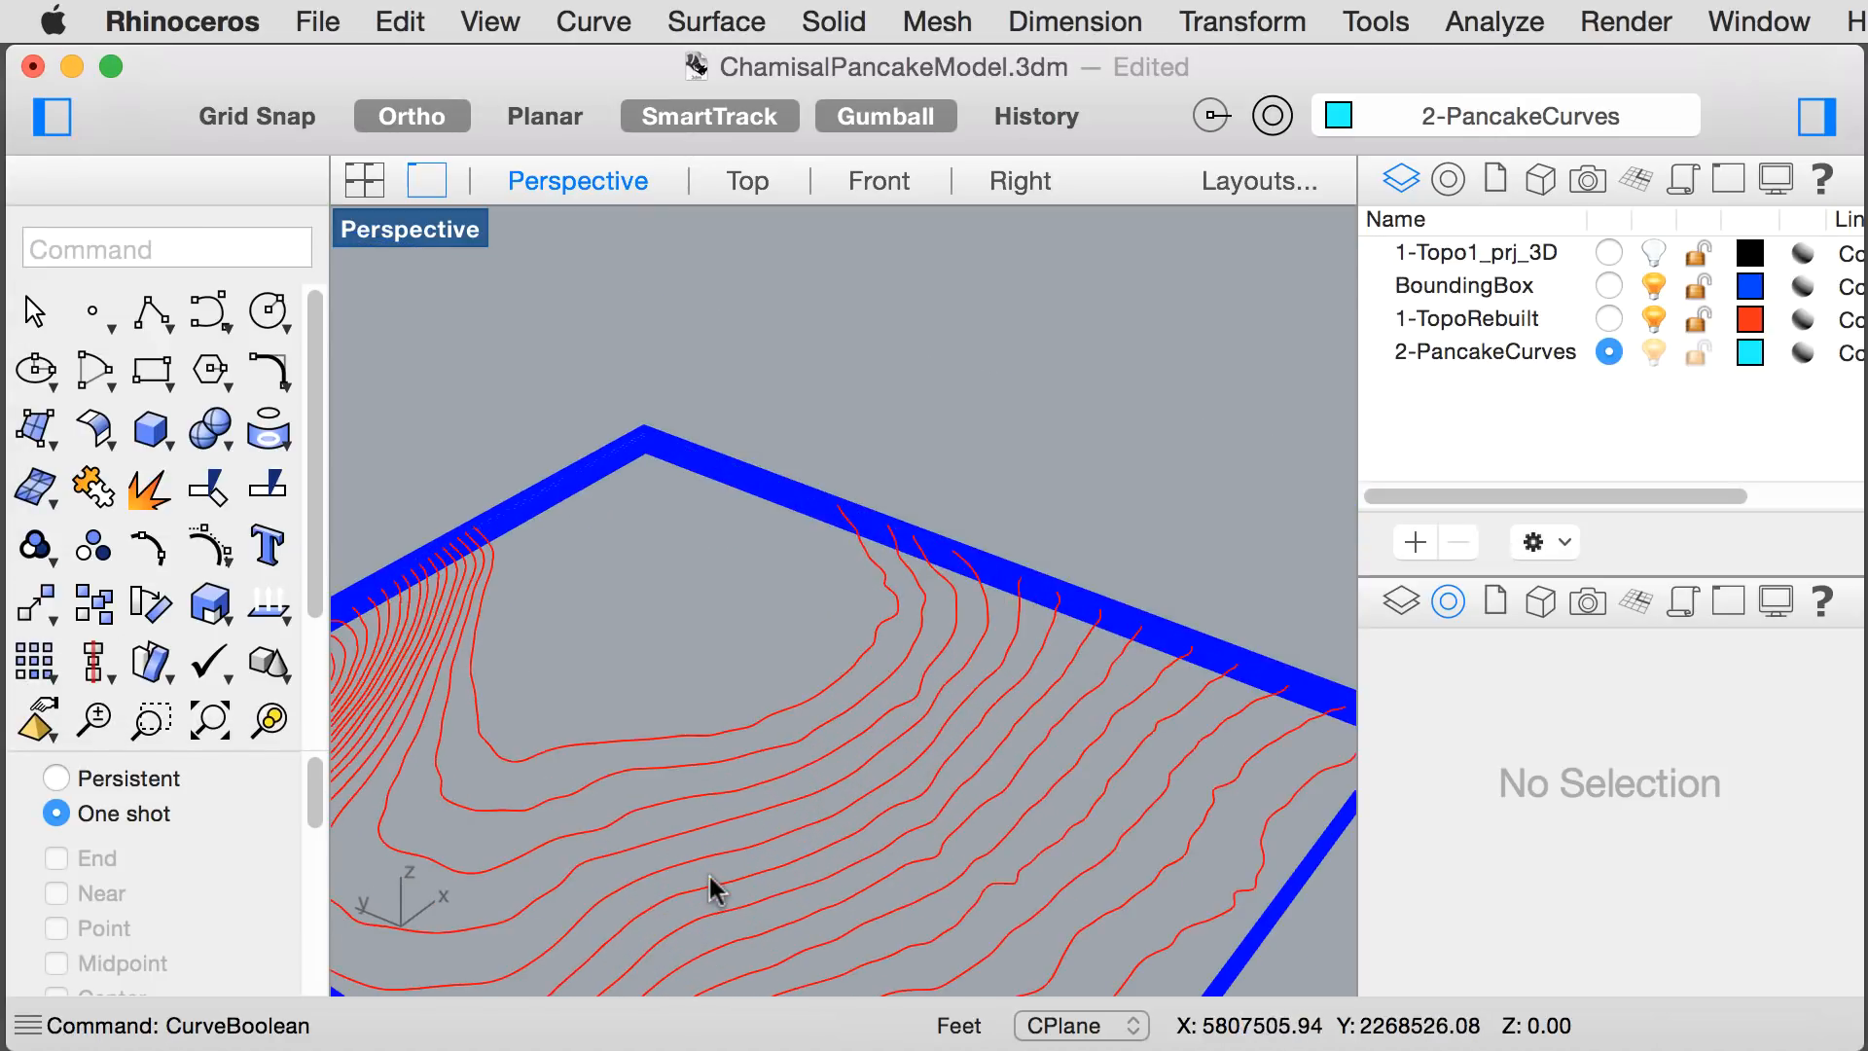
{"action": "scroll", "coordinate": [749, 854], "scroll_direction": "up", "scroll_amount": 5}
{"action": "left_click", "coordinate": [790, 854]}
{"action": "left_click", "coordinate": [805, 597]}
{"action": "scroll", "coordinate": [976, 720], "scroll_direction": "up", "scroll_amount": 4}
{"action": "left_click_drag", "start_coordinate": [753, 605], "coordinate": [736, 599]}
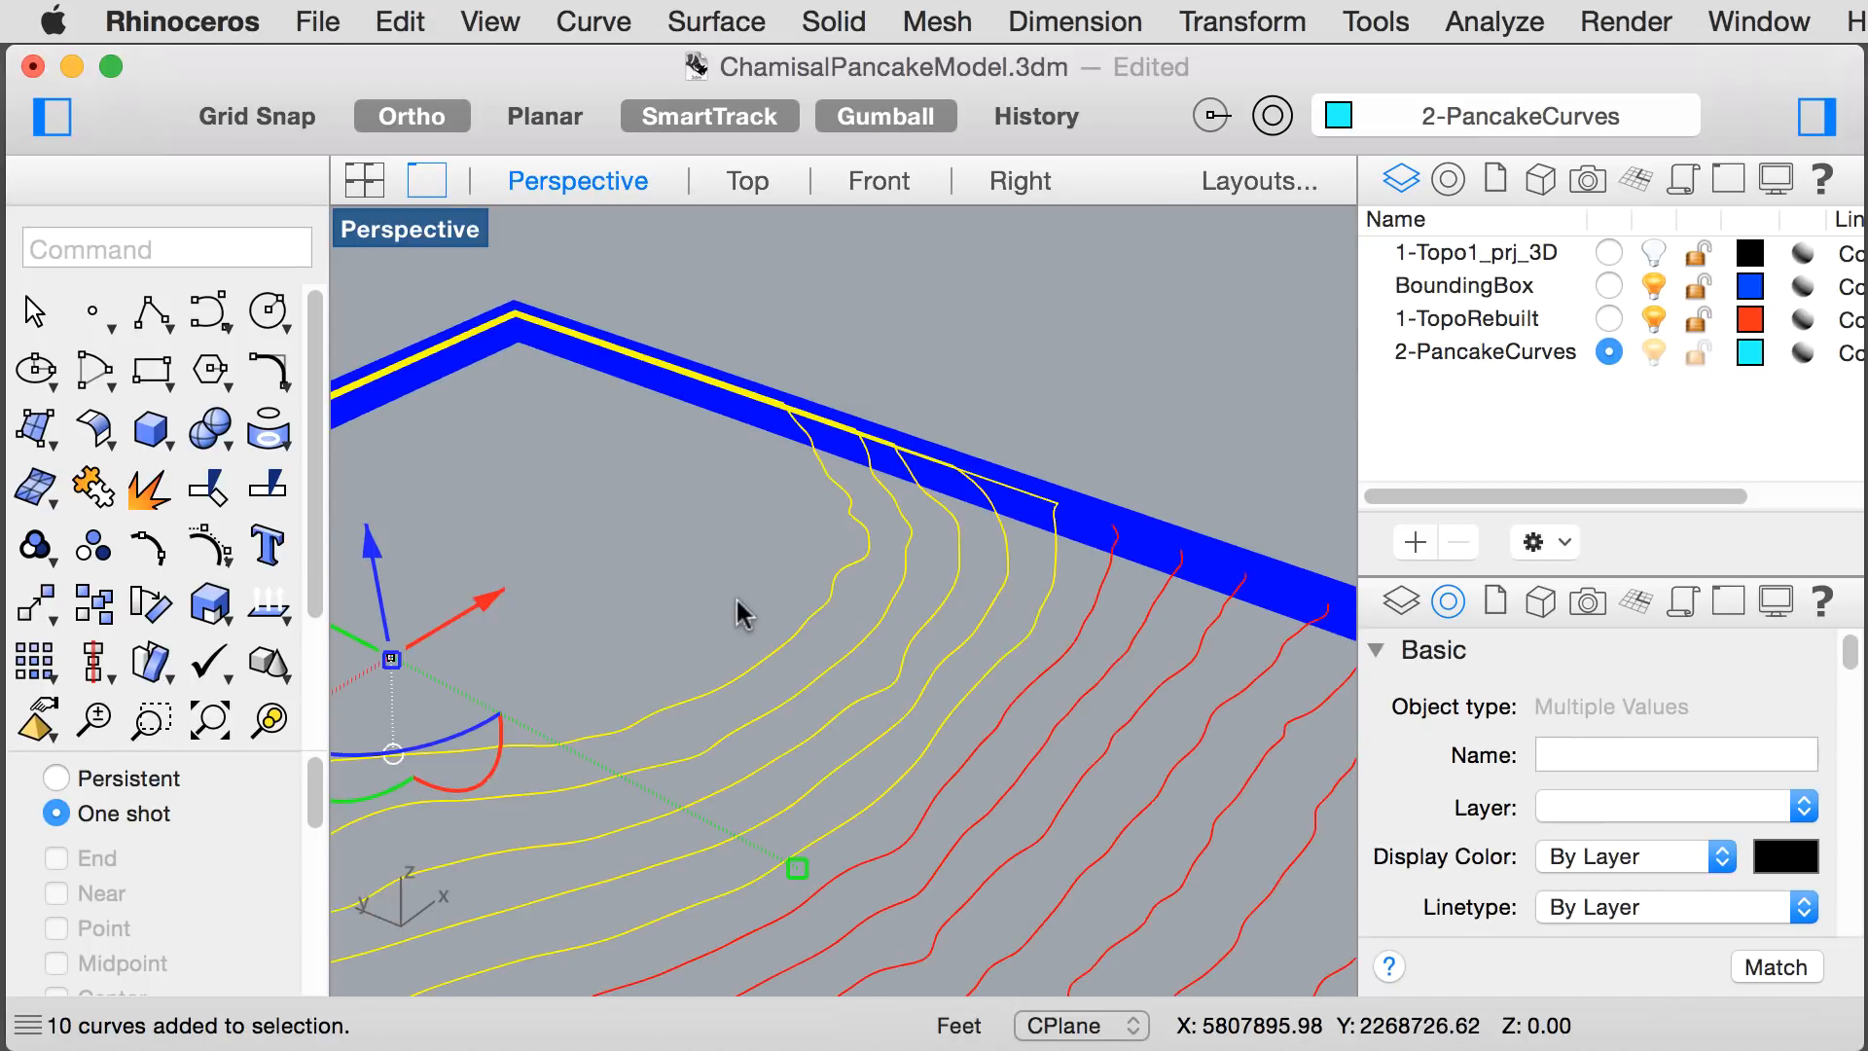
{"action": "type", "text": "hide"}
{"action": "key", "text": "Return"}
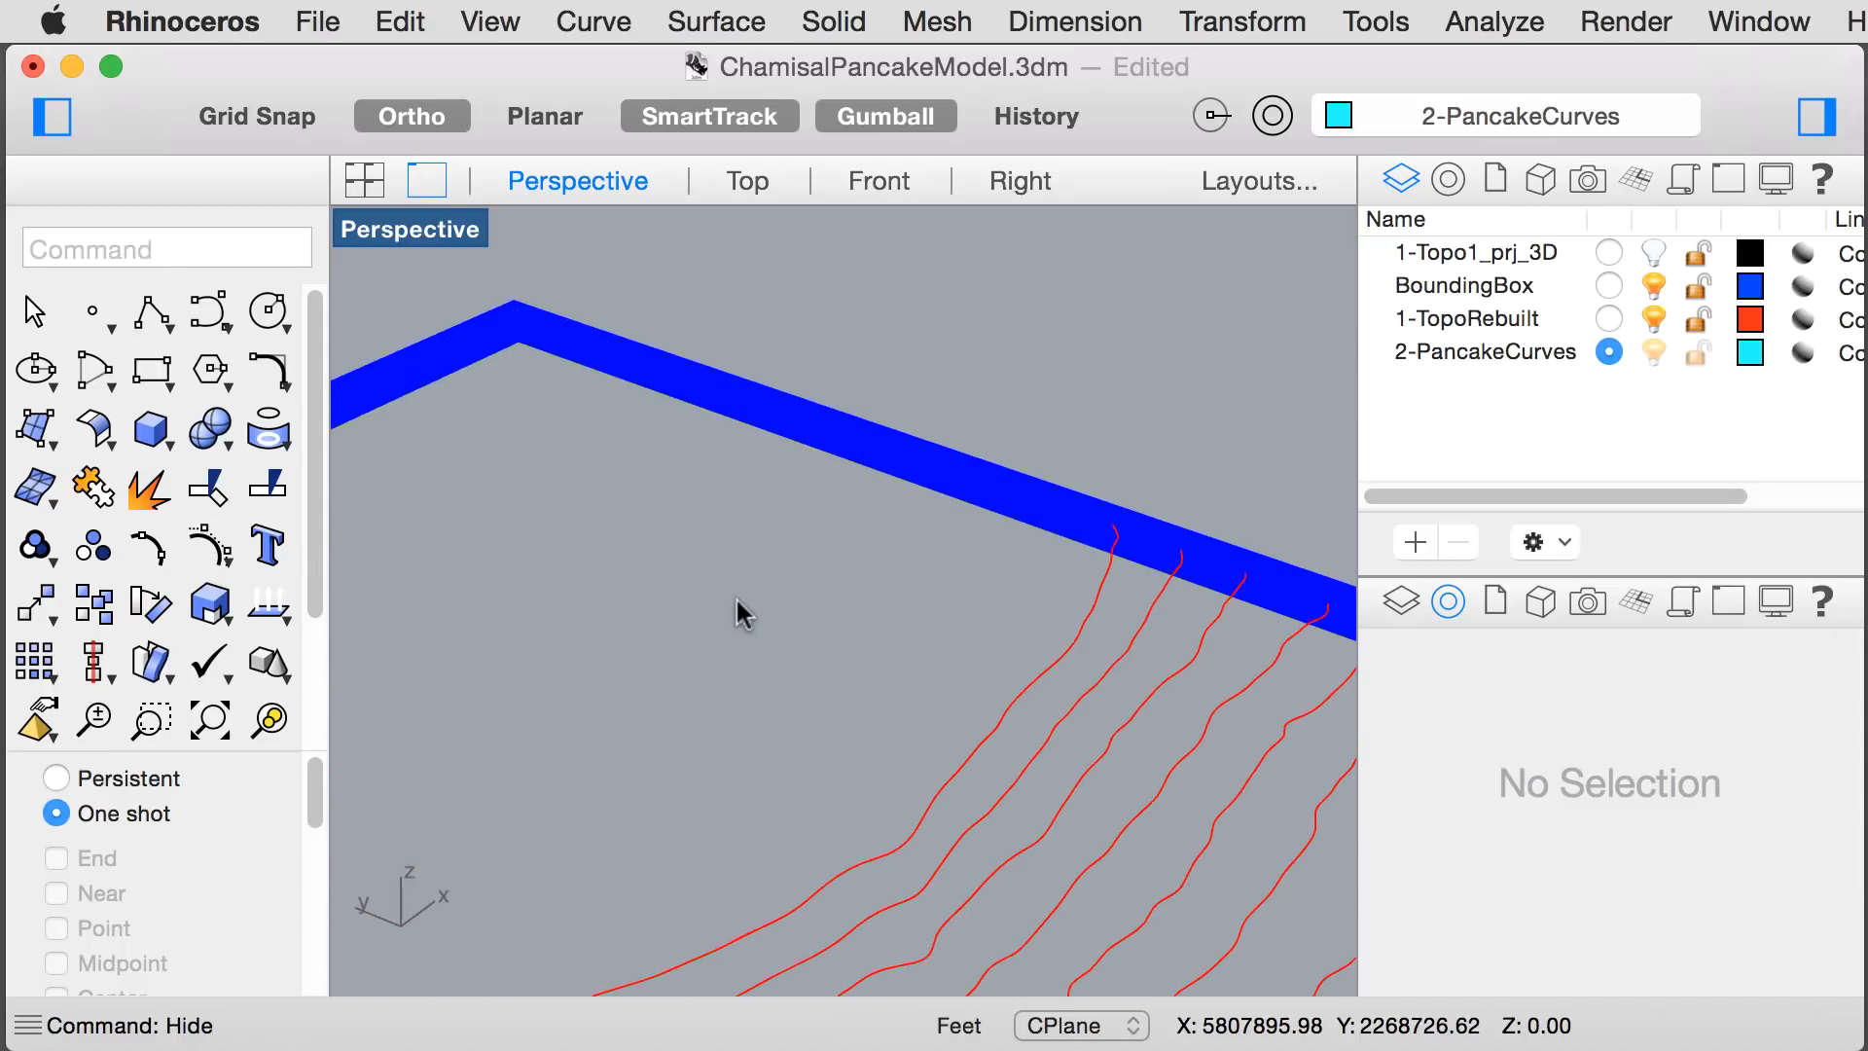
- Examine the two open contours facing each other across the empty middle area and where each meets the bounding box
{"action": "left_click", "coordinate": [973, 739]}
{"action": "scroll", "coordinate": [973, 686], "scroll_direction": "down", "scroll_amount": 5}
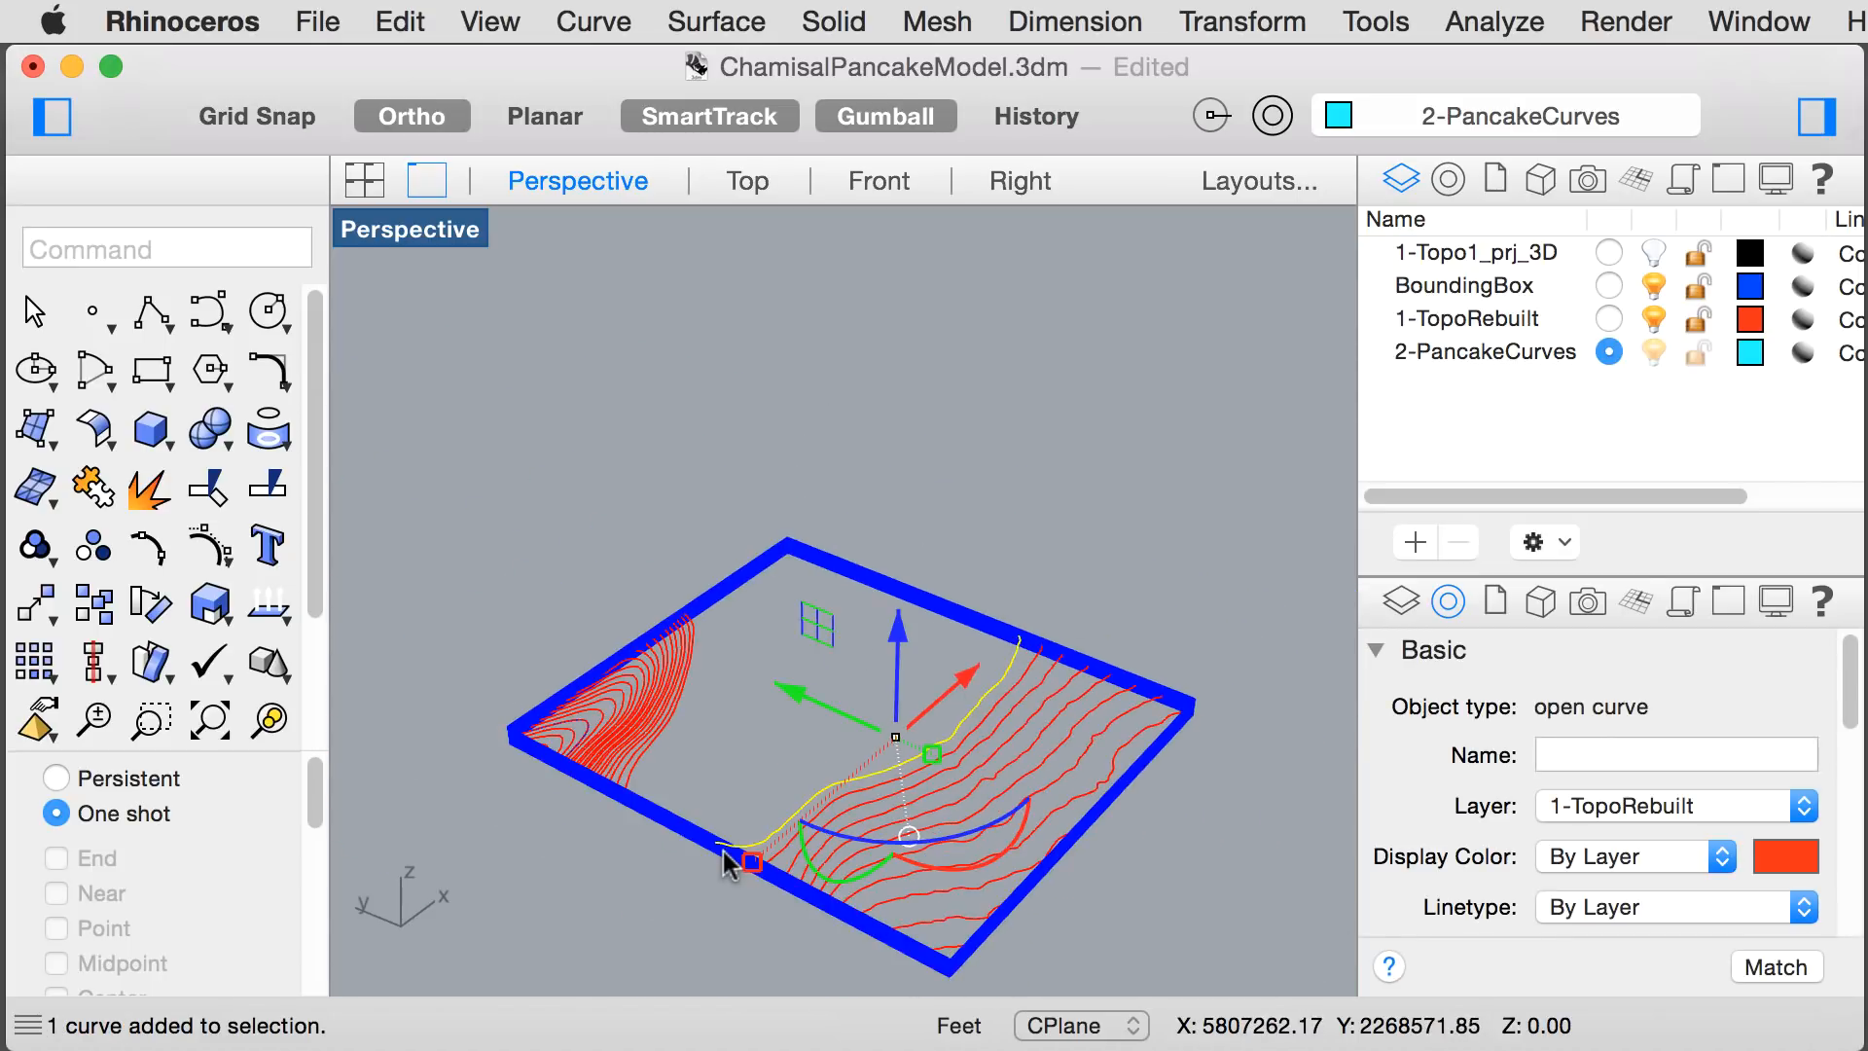
{"action": "scroll", "coordinate": [722, 855], "scroll_direction": "up", "scroll_amount": 5}
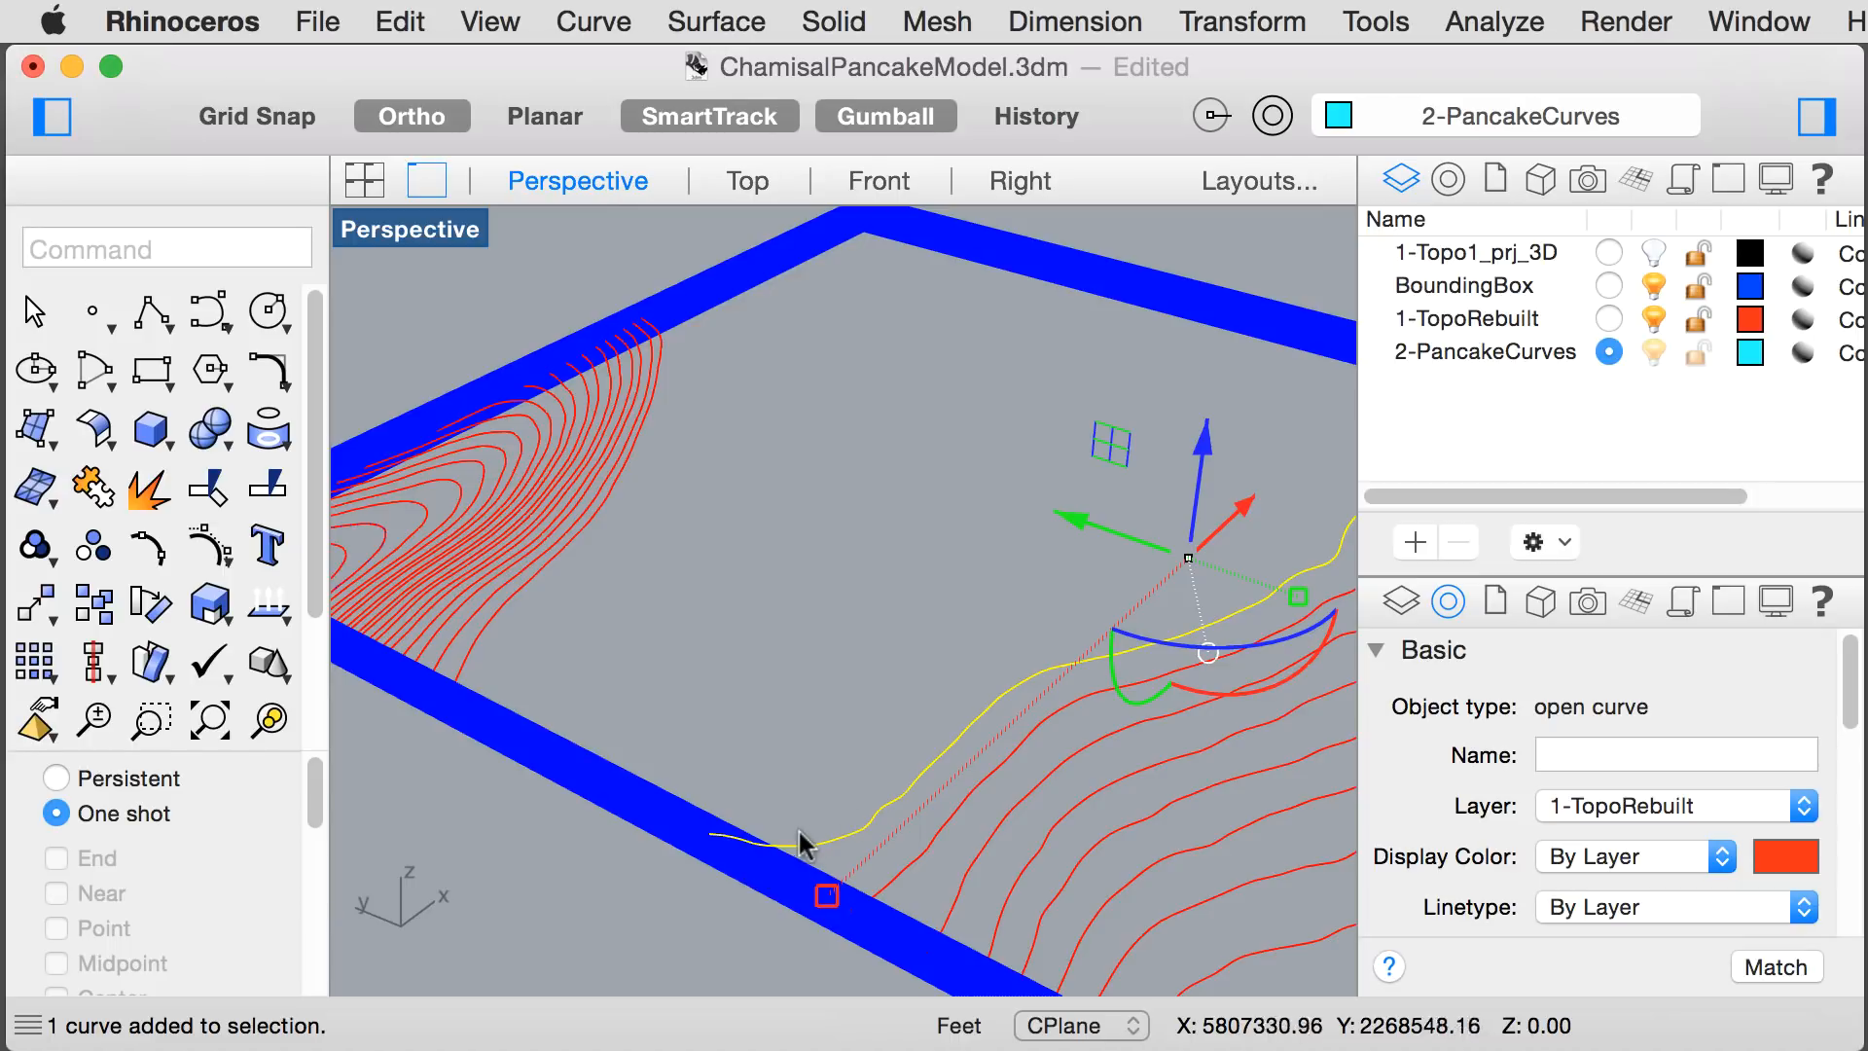
{"action": "scroll", "coordinate": [801, 856], "scroll_direction": "down", "scroll_amount": 5}
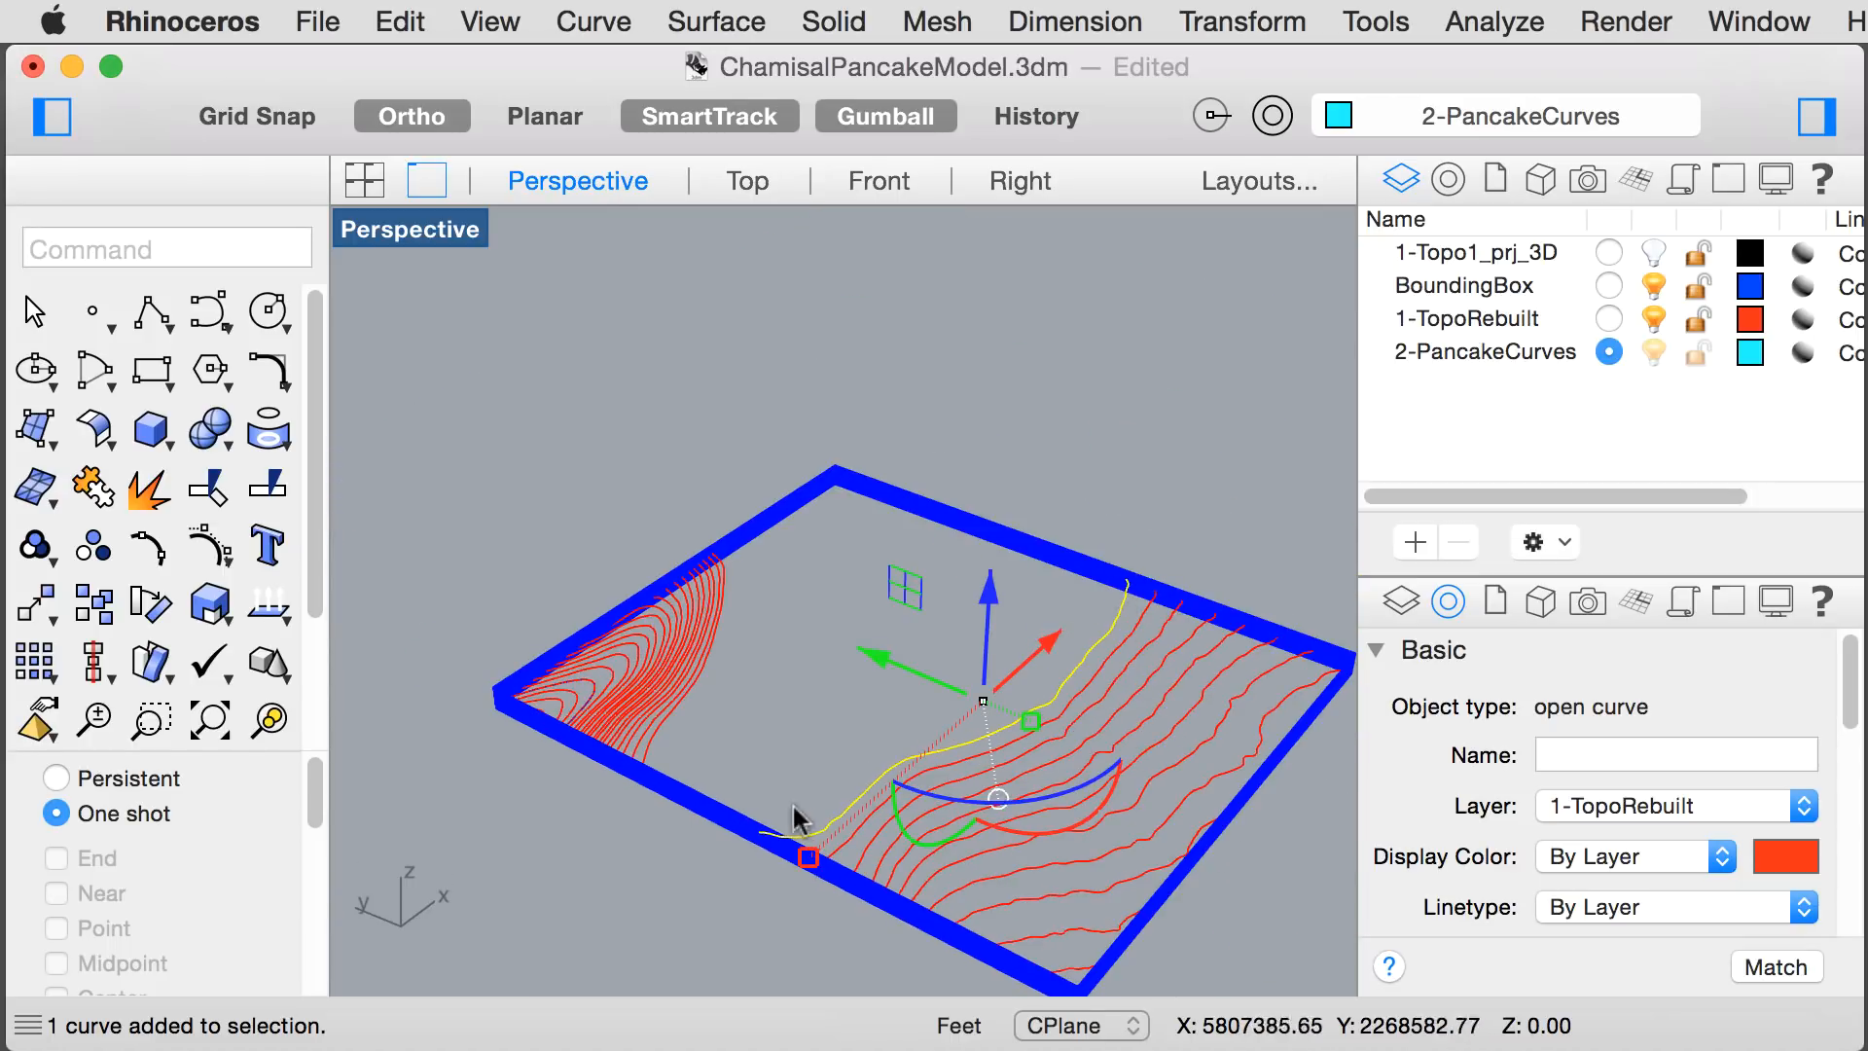
{"action": "scroll", "coordinate": [686, 789], "scroll_direction": "up", "scroll_amount": 3}
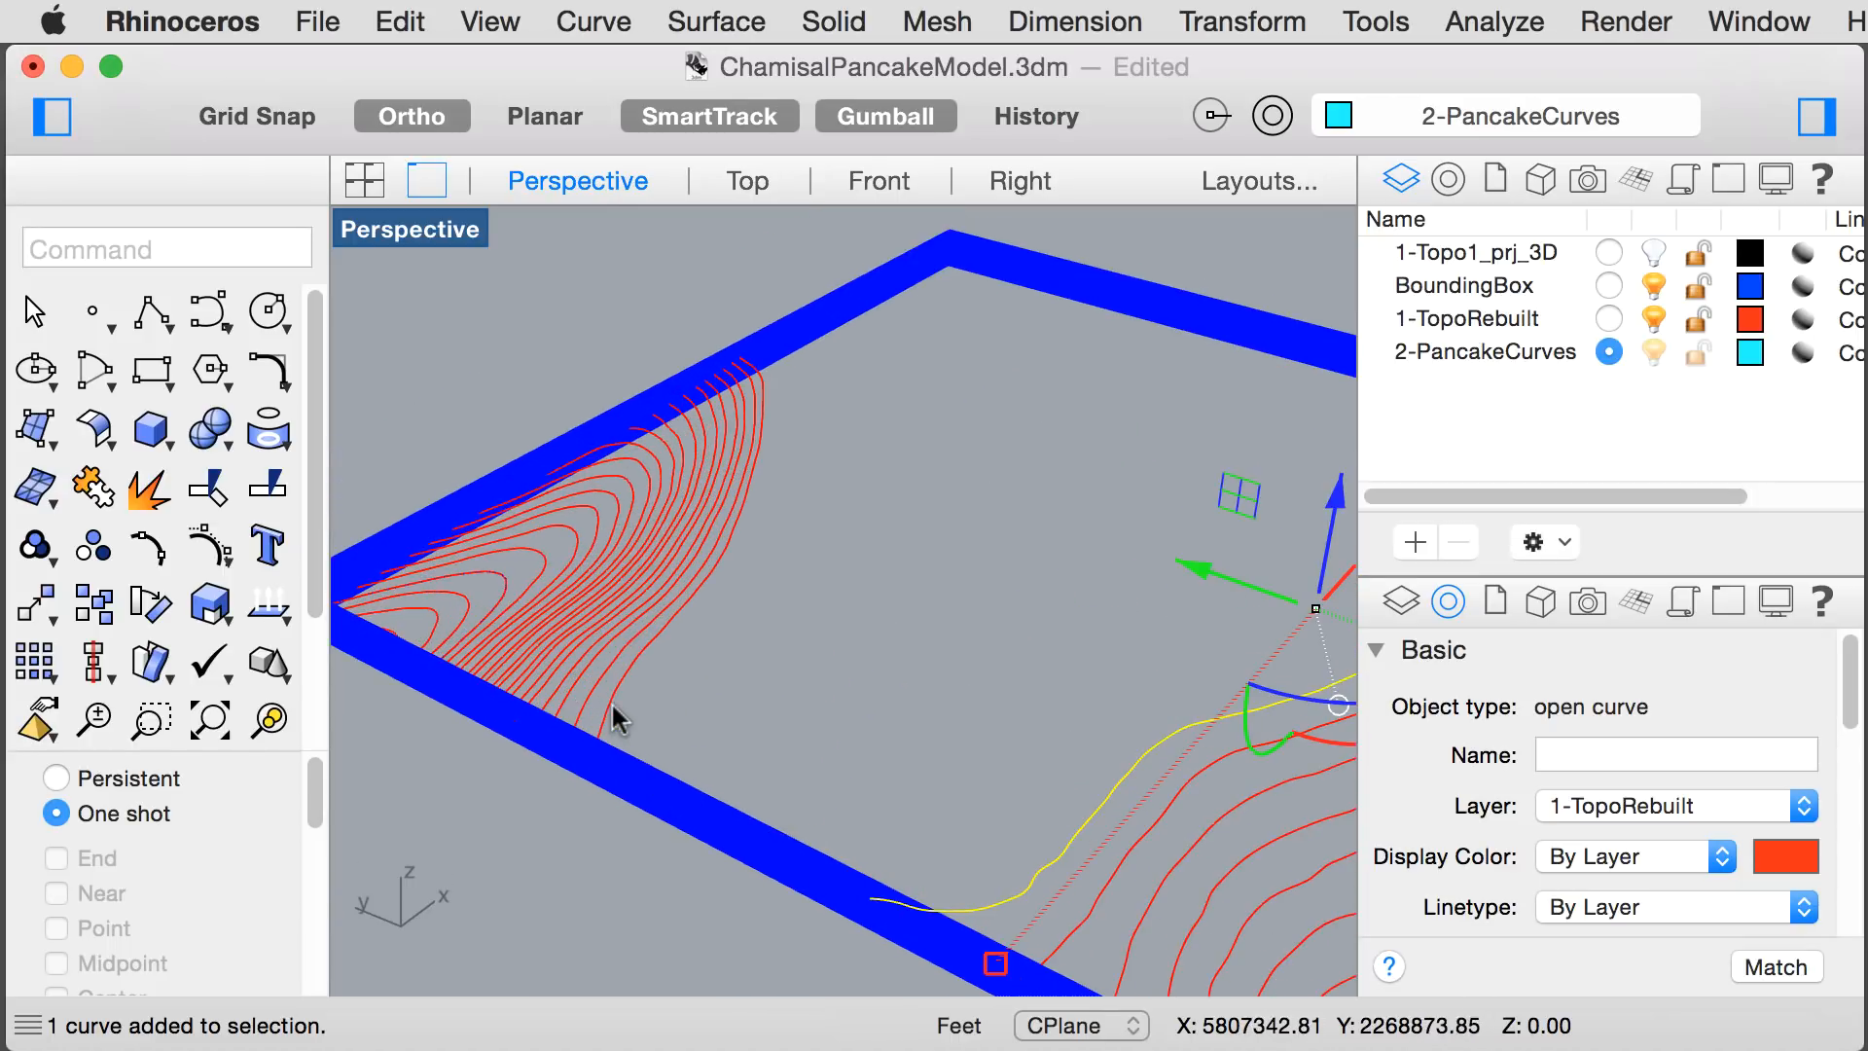
{"action": "left_click", "coordinate": [612, 722], "text": "shift"}
{"action": "scroll", "coordinate": [695, 704], "scroll_direction": "down", "scroll_amount": 5}
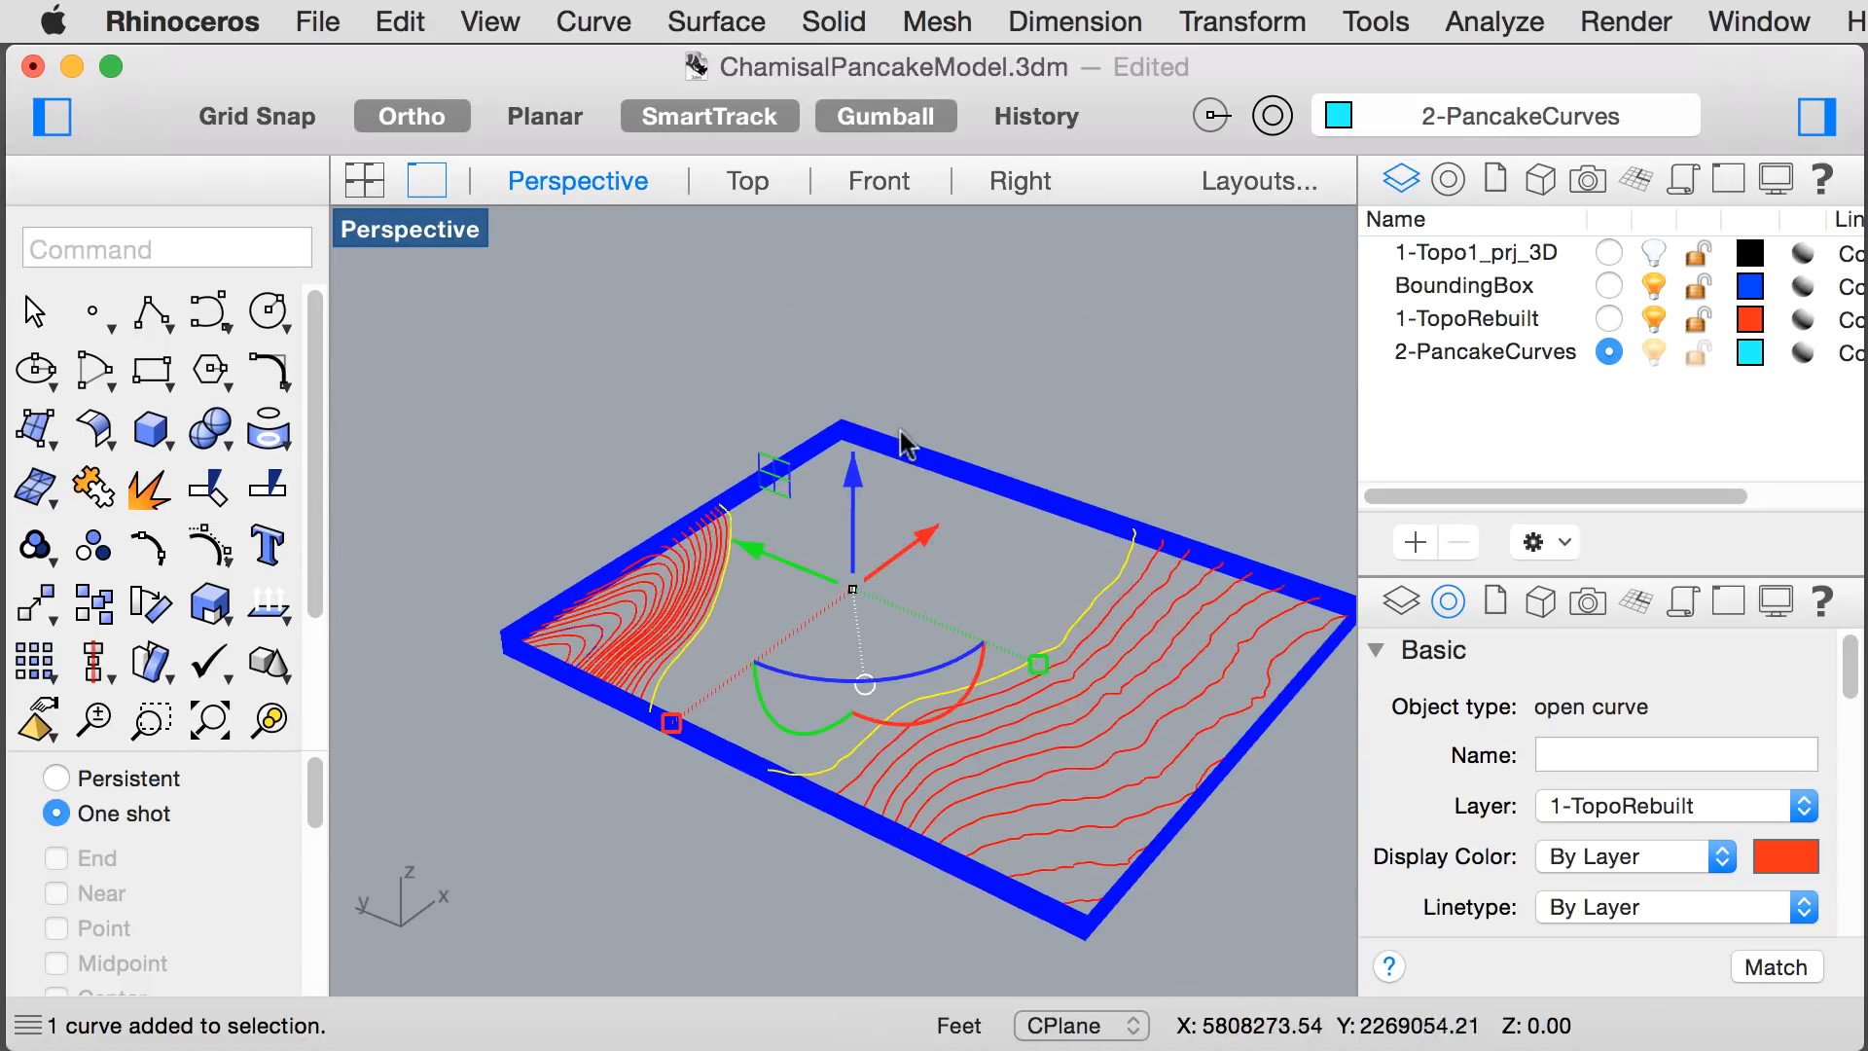
{"action": "left_click", "coordinate": [1054, 568]}
{"action": "scroll", "coordinate": [955, 615], "scroll_direction": "up", "scroll_amount": 5}
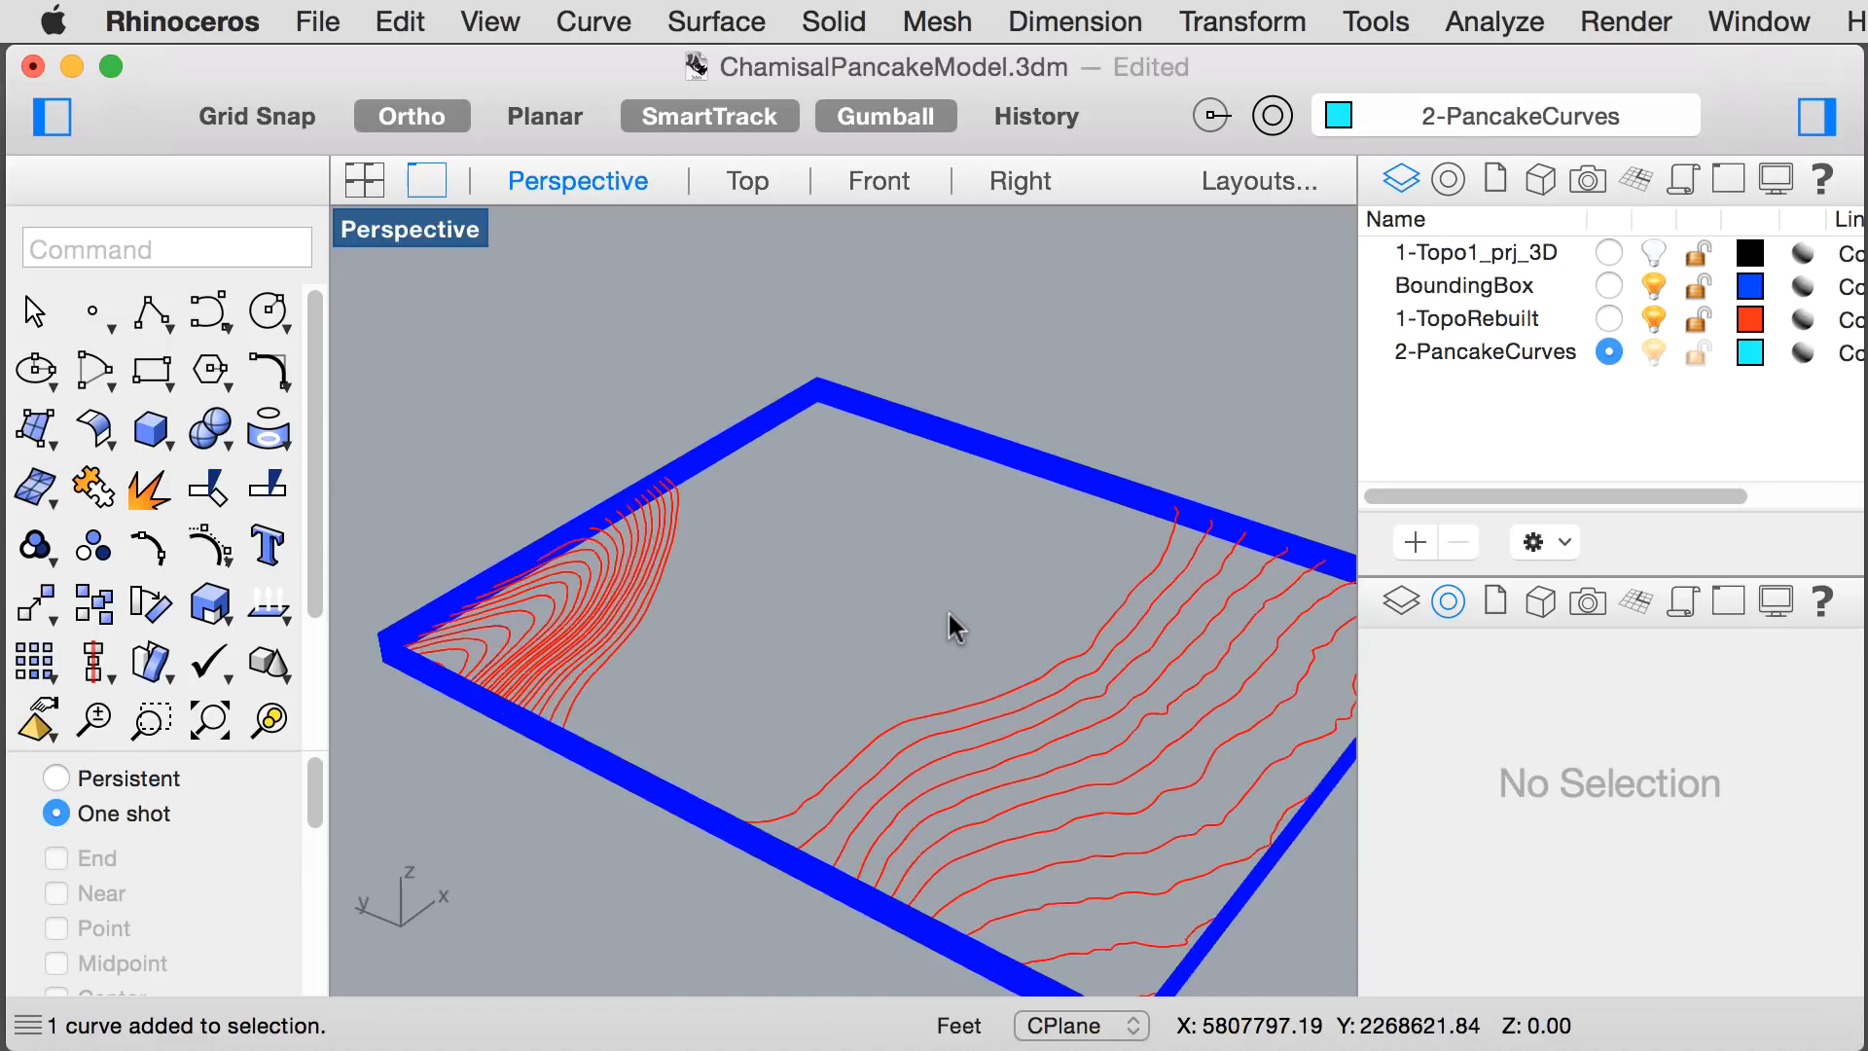
- Start CurveBoolean on the long contour bordering the empty middle area and the bounding-box line at its height
{"action": "type", "text": "cur"}
{"action": "key", "text": "Return"}
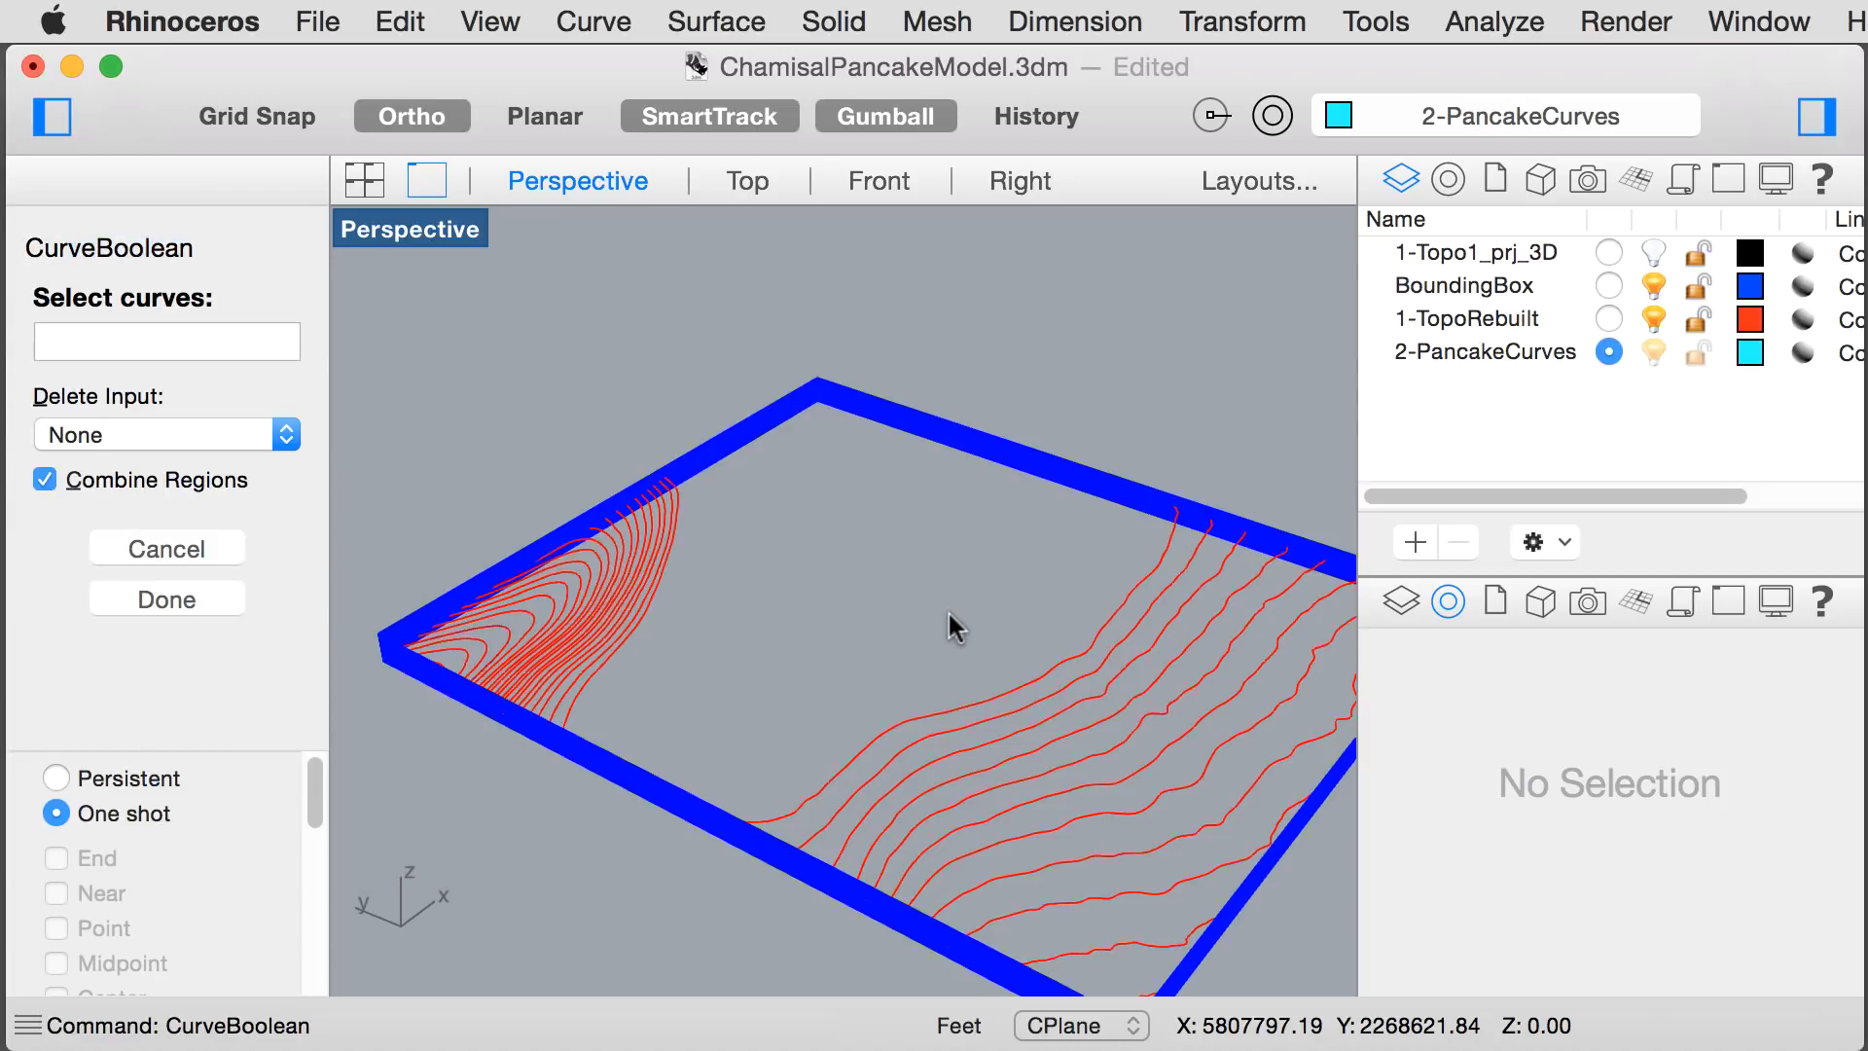
{"action": "left_click", "coordinate": [782, 825]}
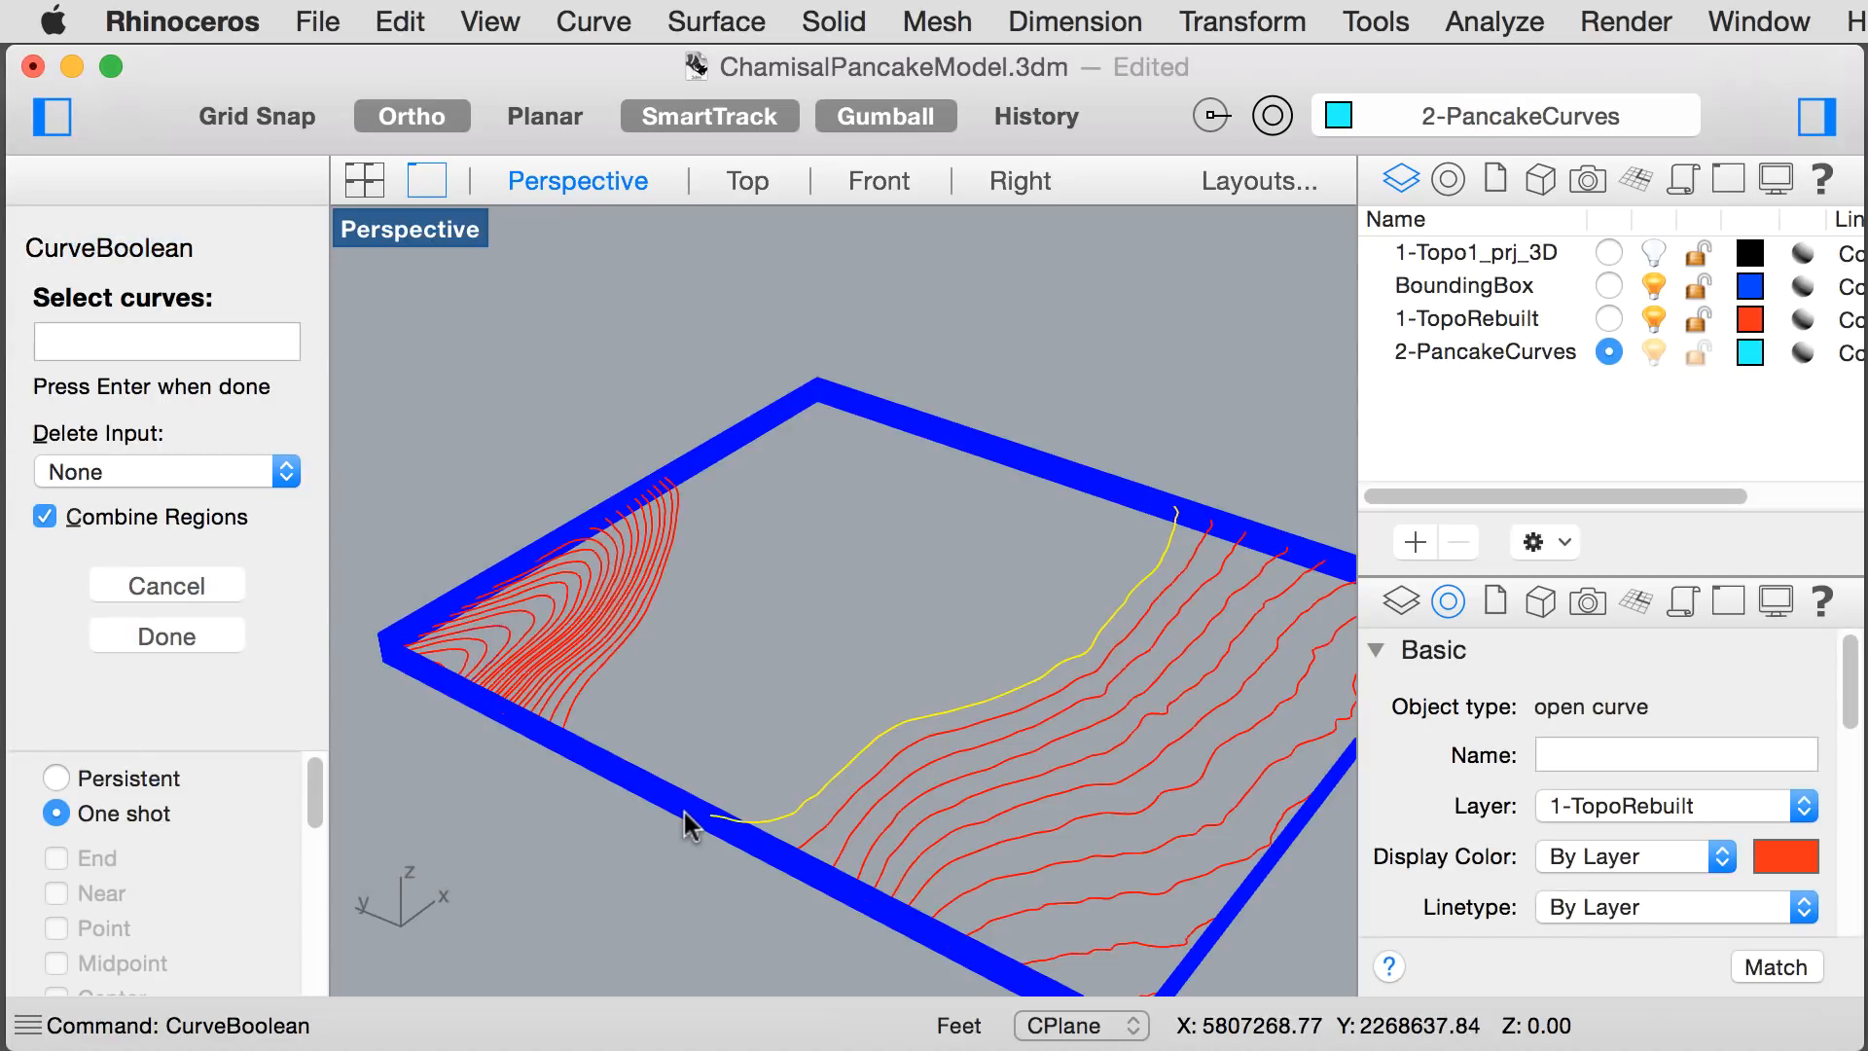
{"action": "scroll", "coordinate": [685, 814], "scroll_direction": "up", "scroll_amount": 10}
{"action": "scroll", "coordinate": [755, 819], "scroll_direction": "down", "scroll_amount": 4}
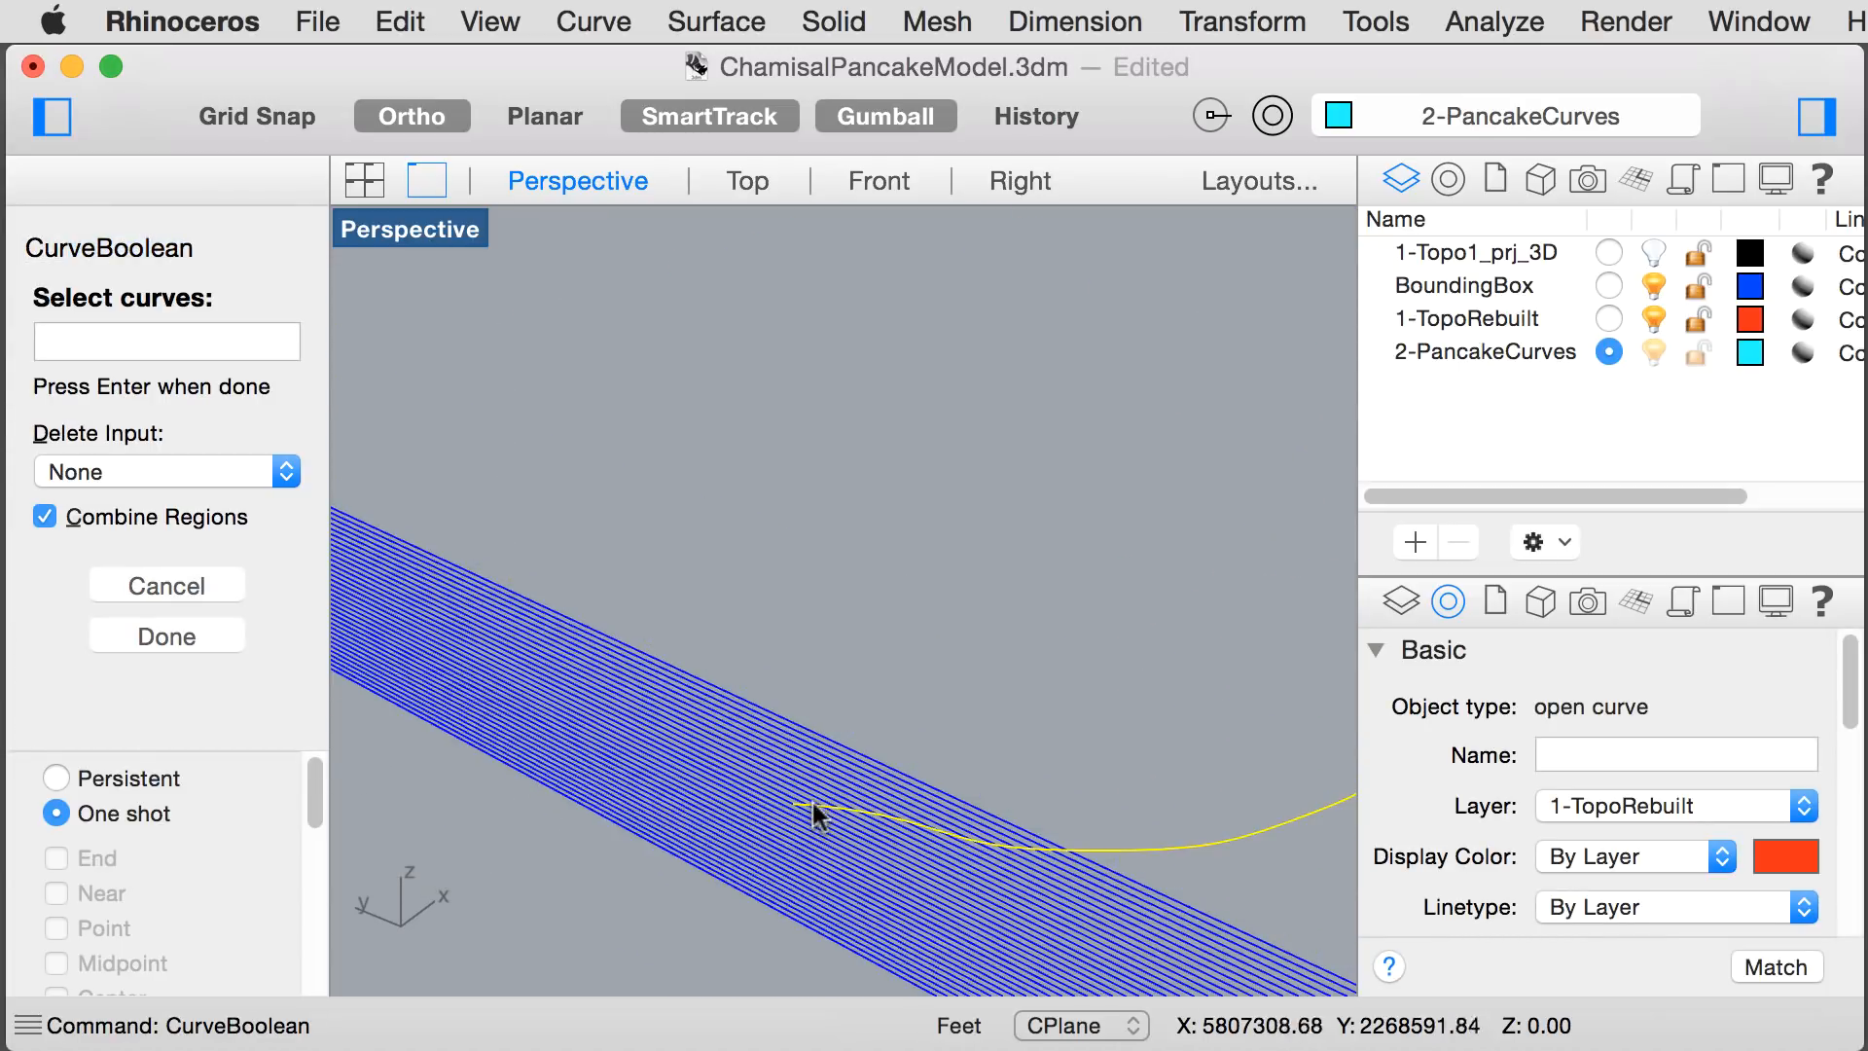
{"action": "scroll", "coordinate": [796, 798], "scroll_direction": "up", "scroll_amount": 5}
{"action": "scroll", "coordinate": [778, 809], "scroll_direction": "down", "scroll_amount": 3}
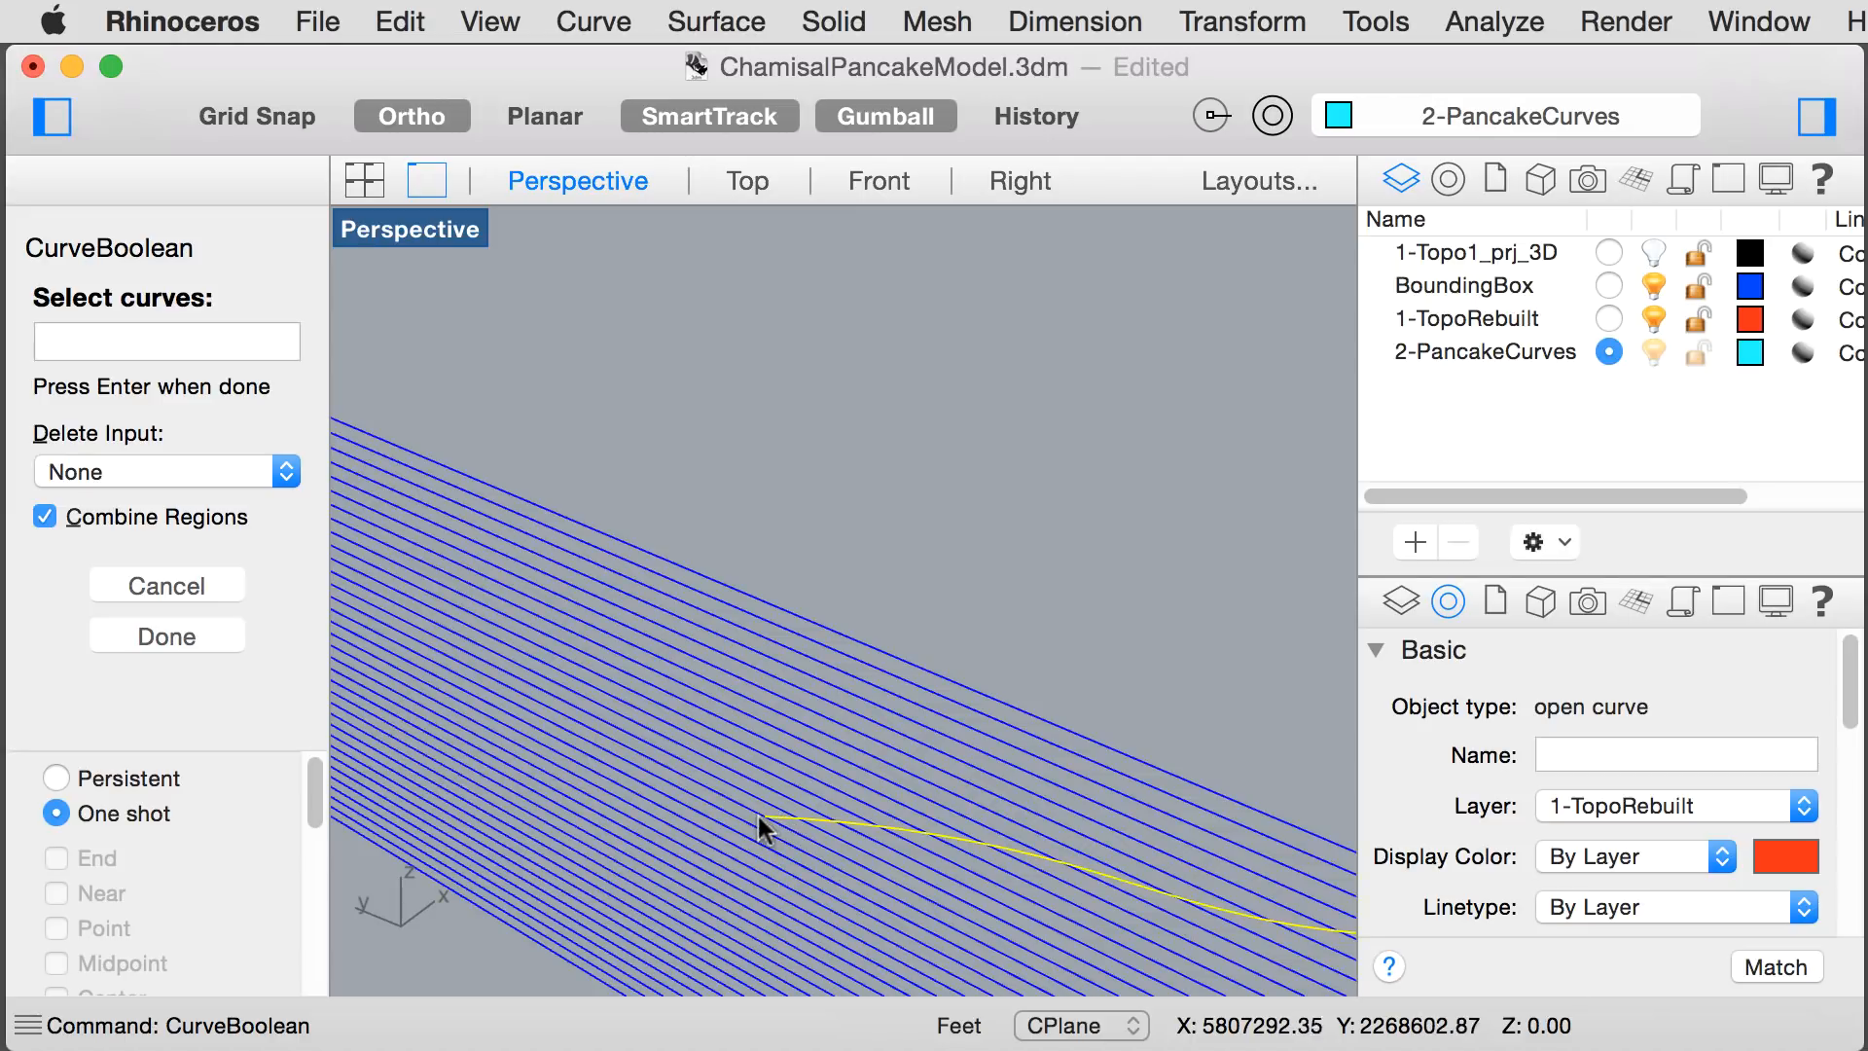
{"action": "left_click", "coordinate": [757, 815]}
- Add the outermost contour of the steep, tightly spaced group to the CurveBoolean selection
{"action": "scroll", "coordinate": [803, 837], "scroll_direction": "down", "scroll_amount": 5}
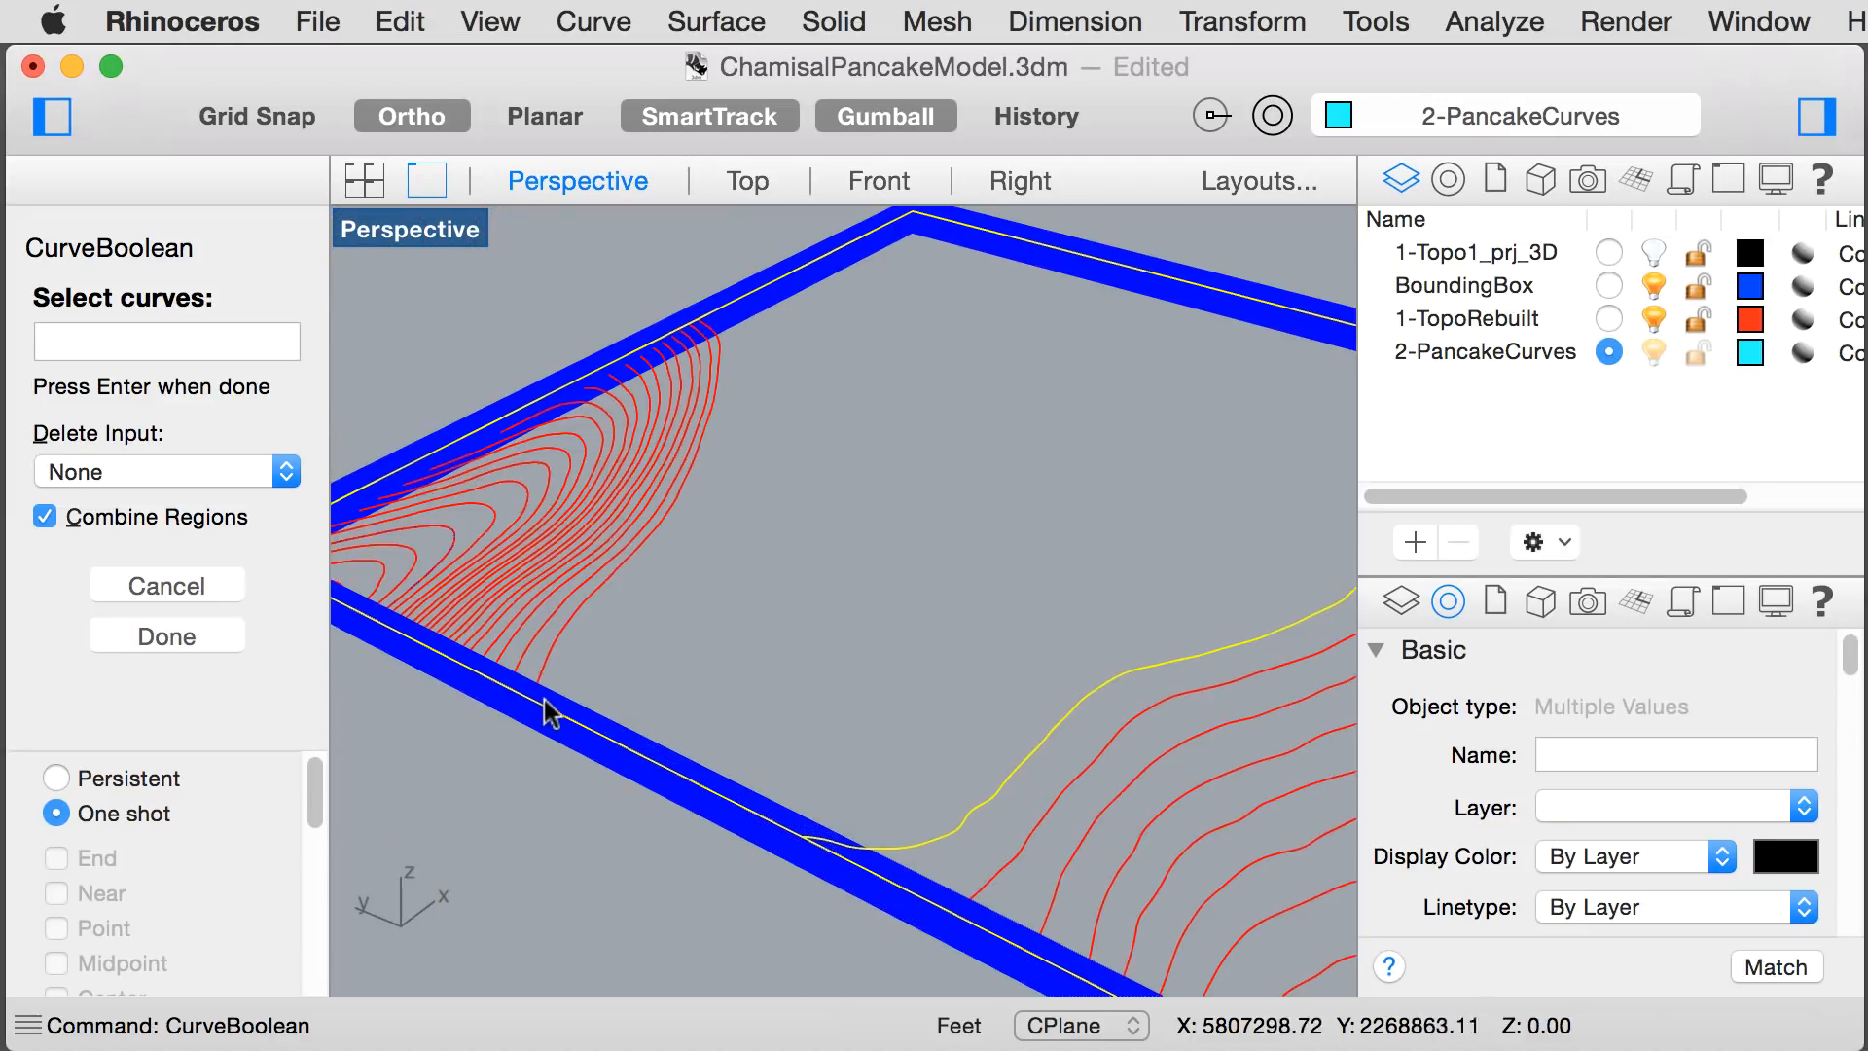
{"action": "scroll", "coordinate": [544, 710], "scroll_direction": "up", "scroll_amount": 5}
{"action": "scroll", "coordinate": [564, 693], "scroll_direction": "up", "scroll_amount": 3}
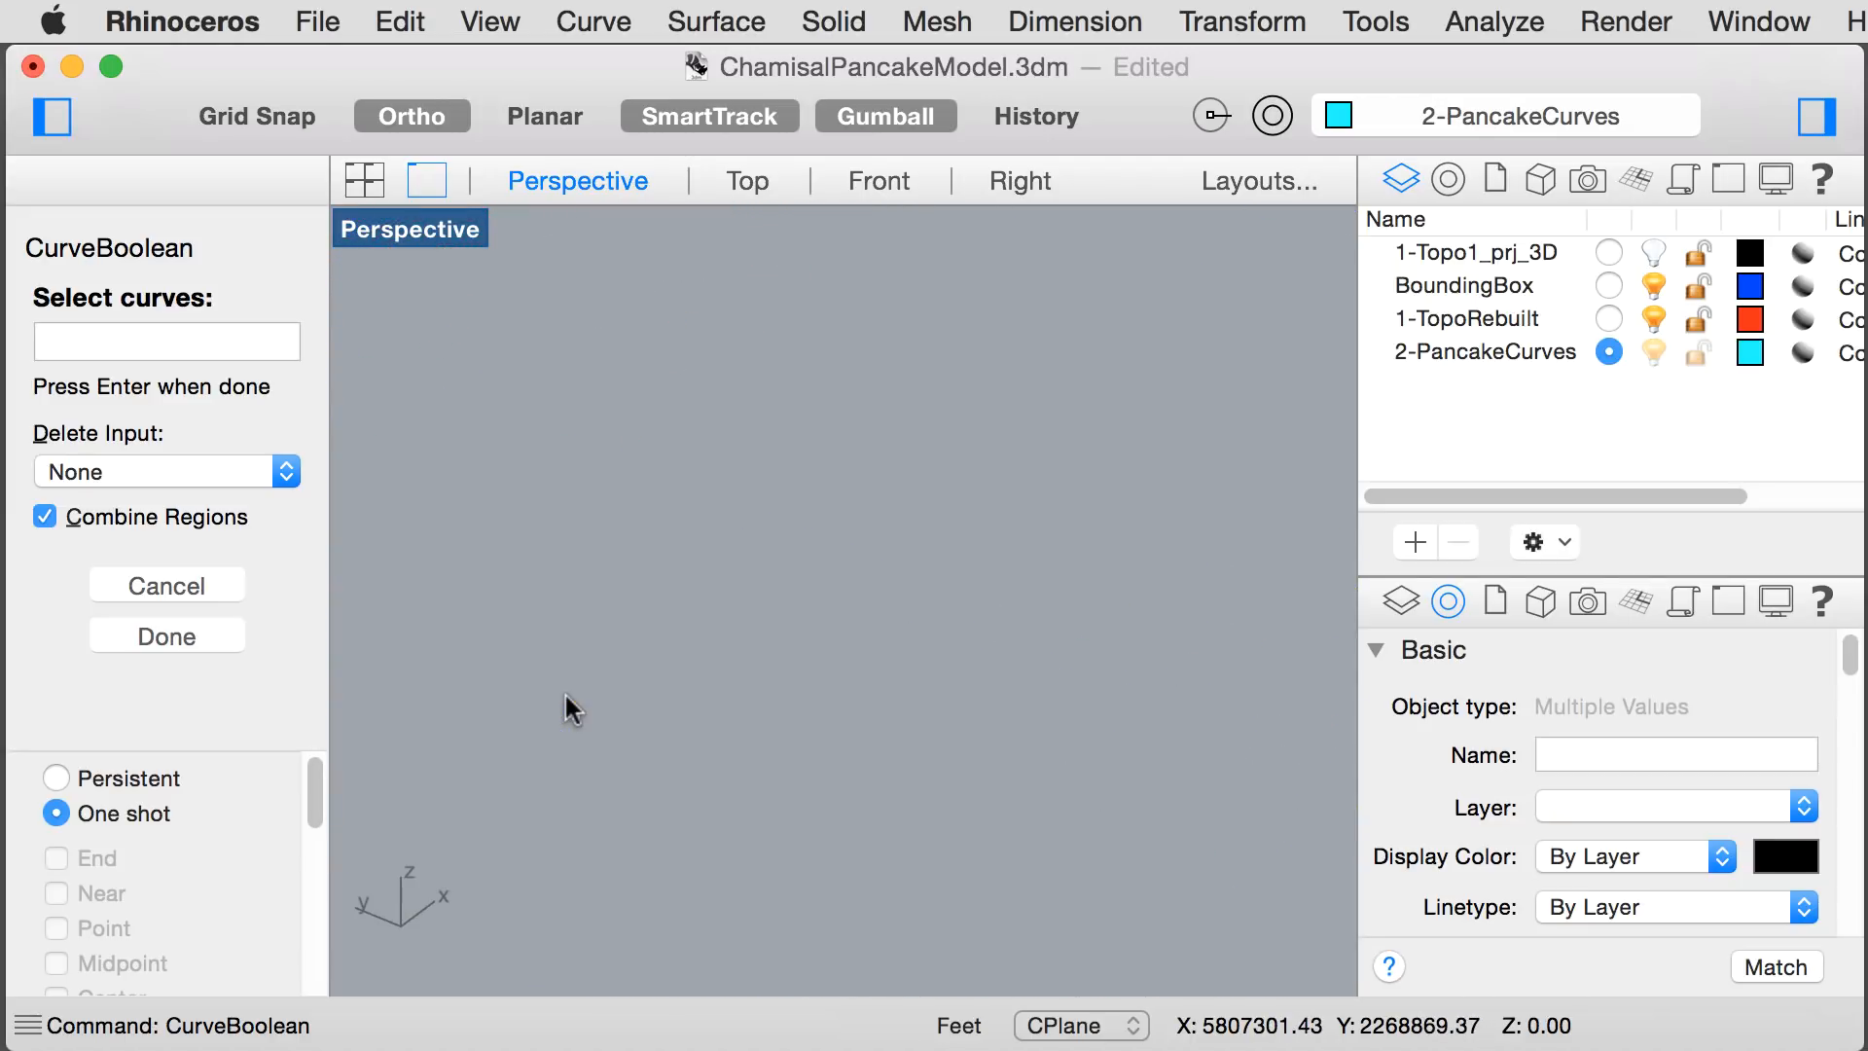
{"action": "scroll", "coordinate": [562, 709], "scroll_direction": "down", "scroll_amount": 2}
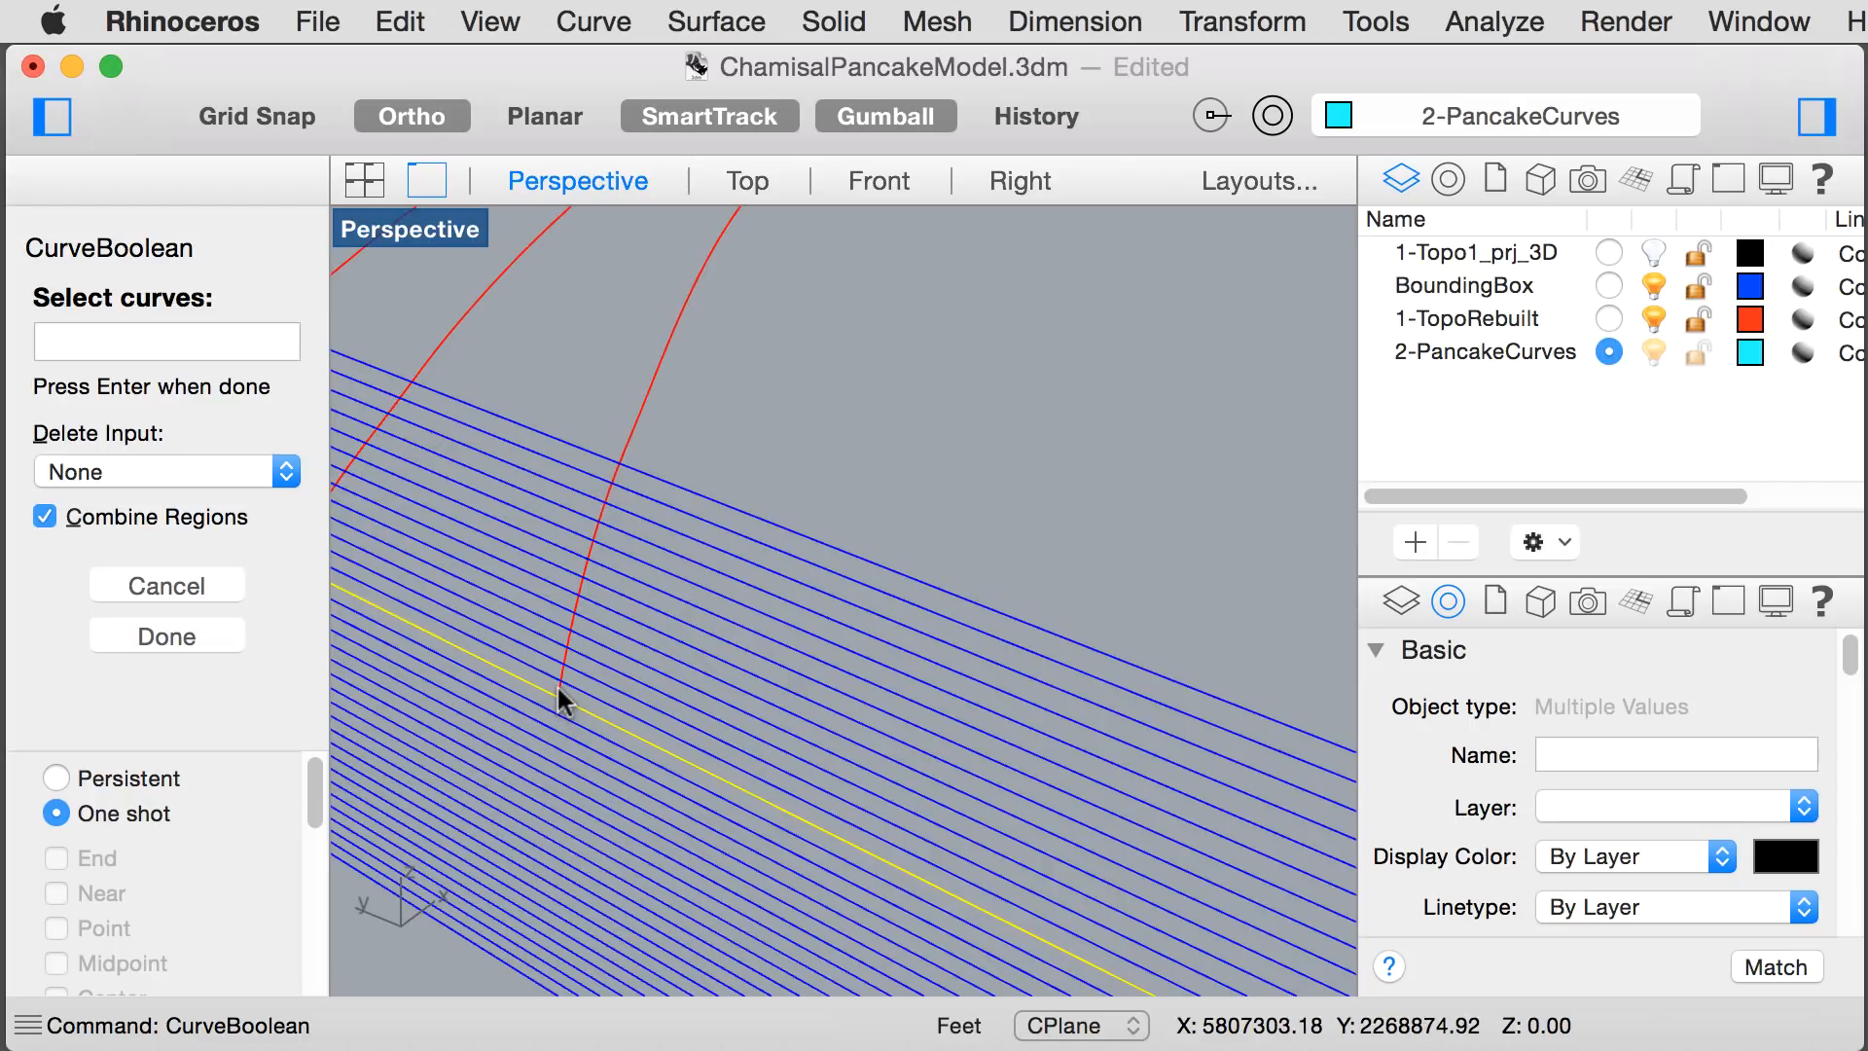
{"action": "left_click", "coordinate": [558, 683]}
{"action": "scroll", "coordinate": [557, 768], "scroll_direction": "down", "scroll_amount": 5}
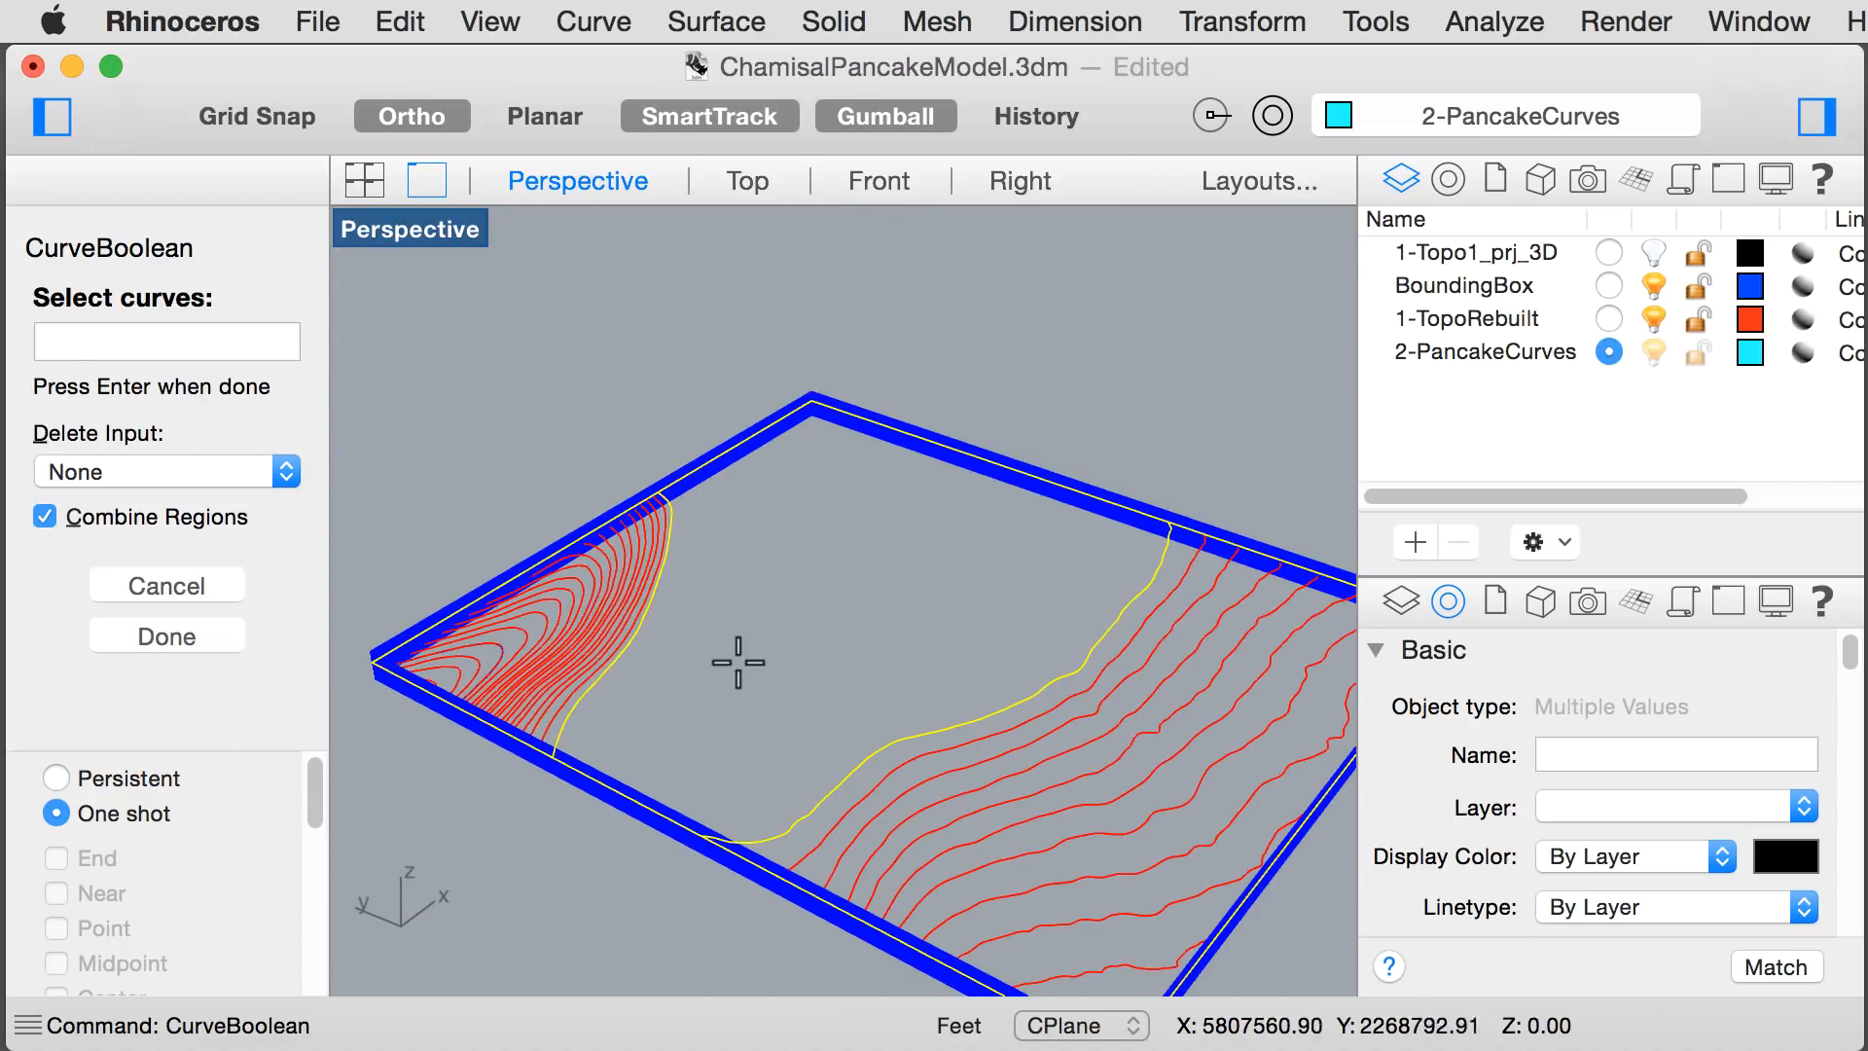
- Keep the region between the two selected contours as a closed curve on the 2-PancakeCurves layer
{"action": "key", "text": "Return"}
{"action": "left_click", "coordinate": [843, 601]}
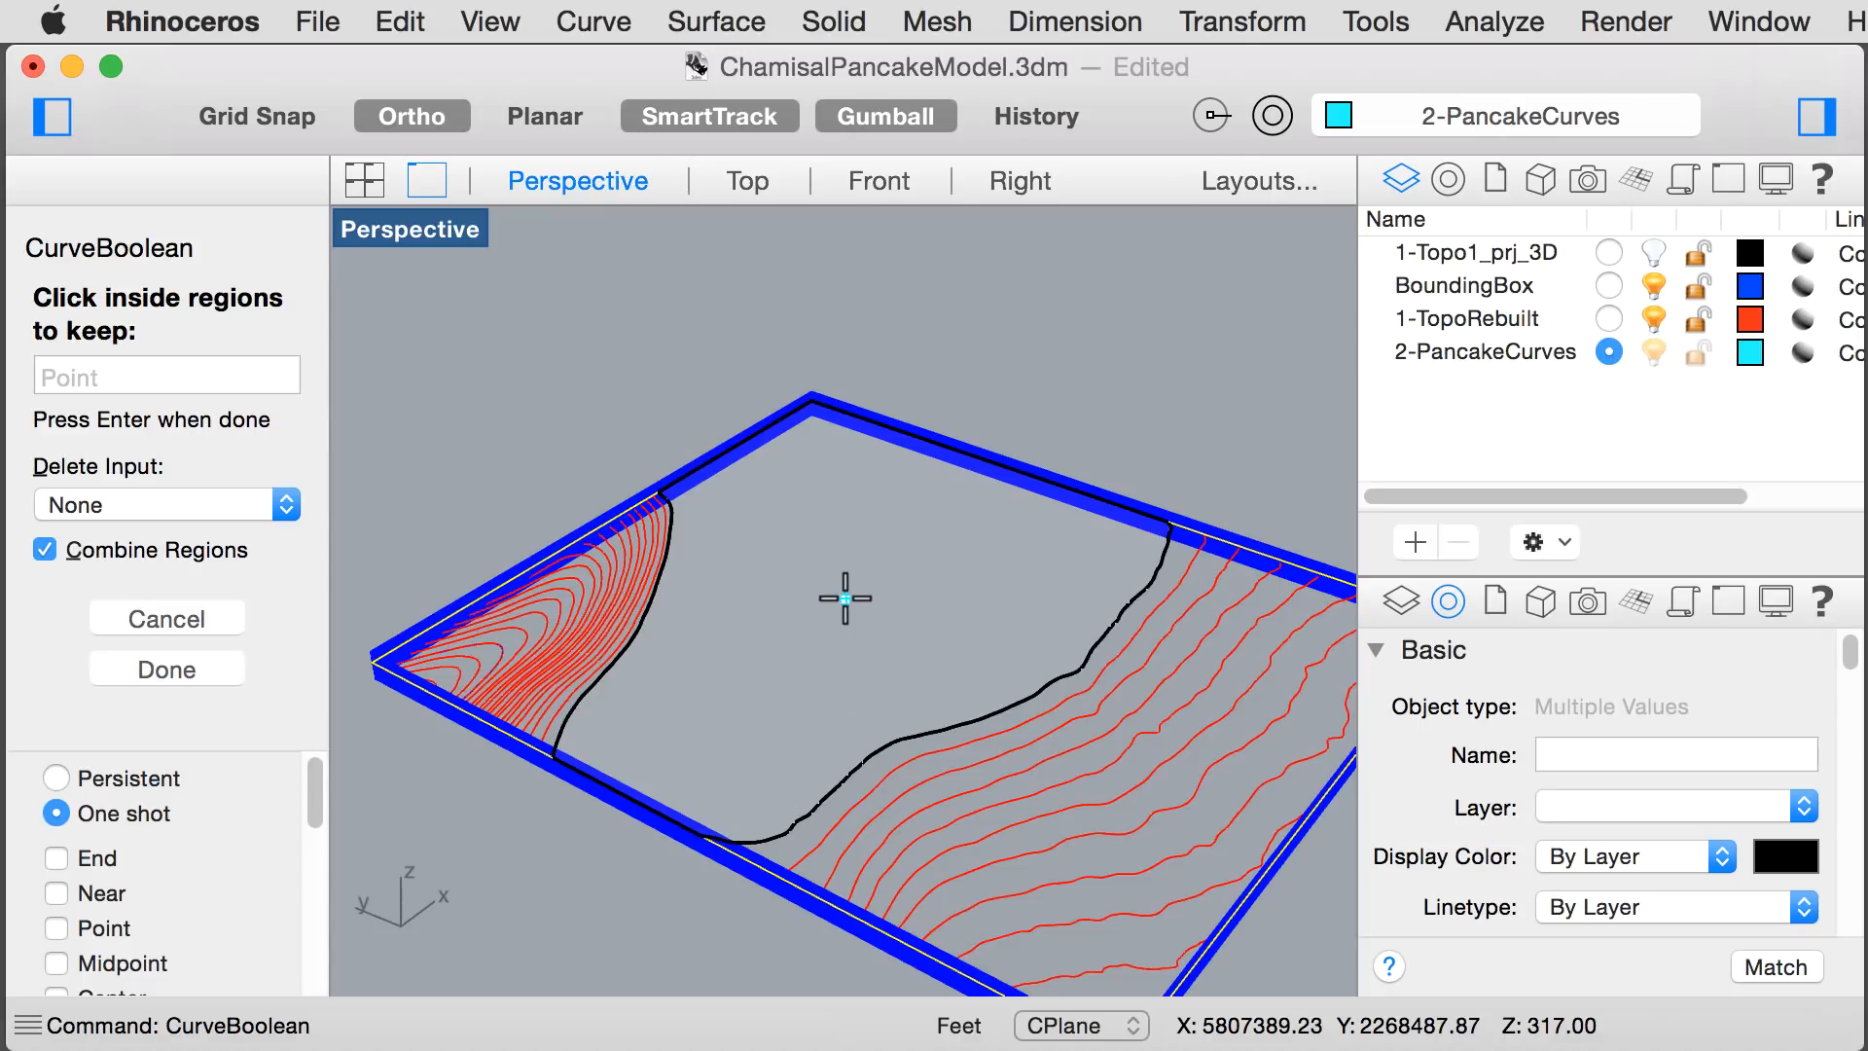
{"action": "key", "text": "Return"}
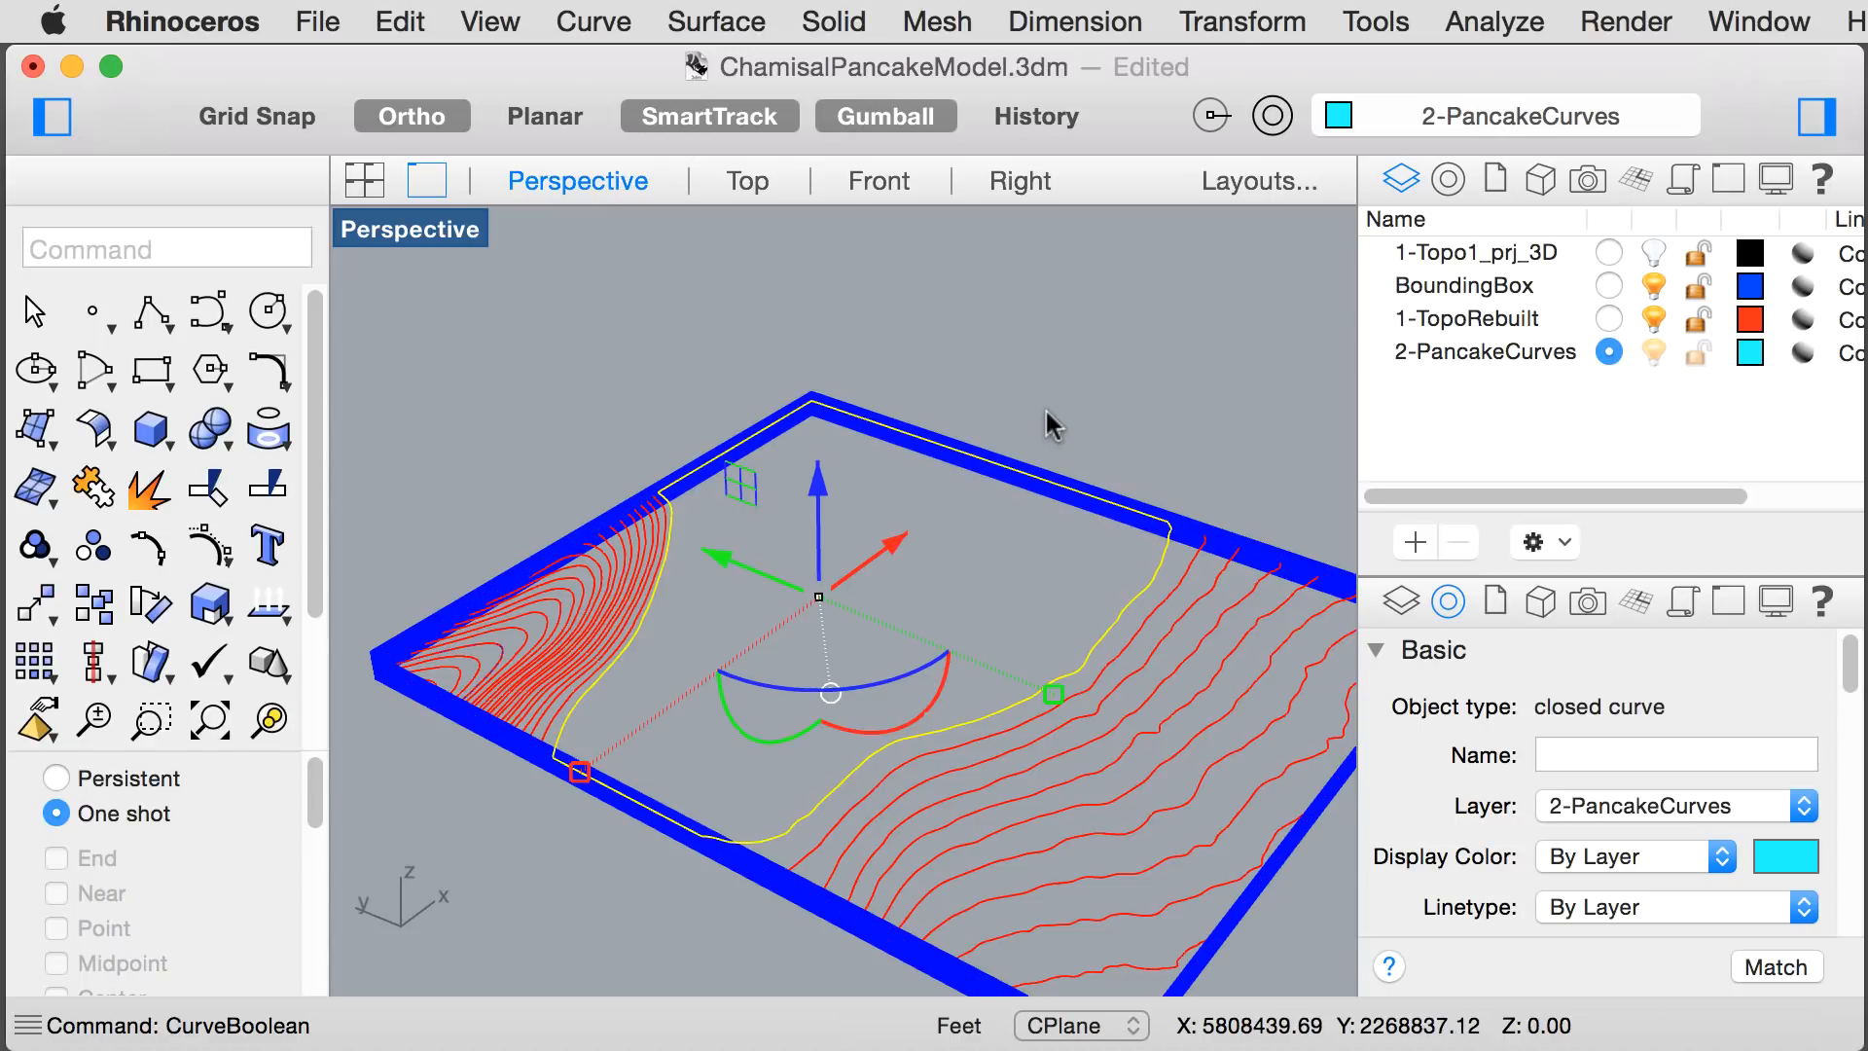
{"action": "key", "text": "Delete"}
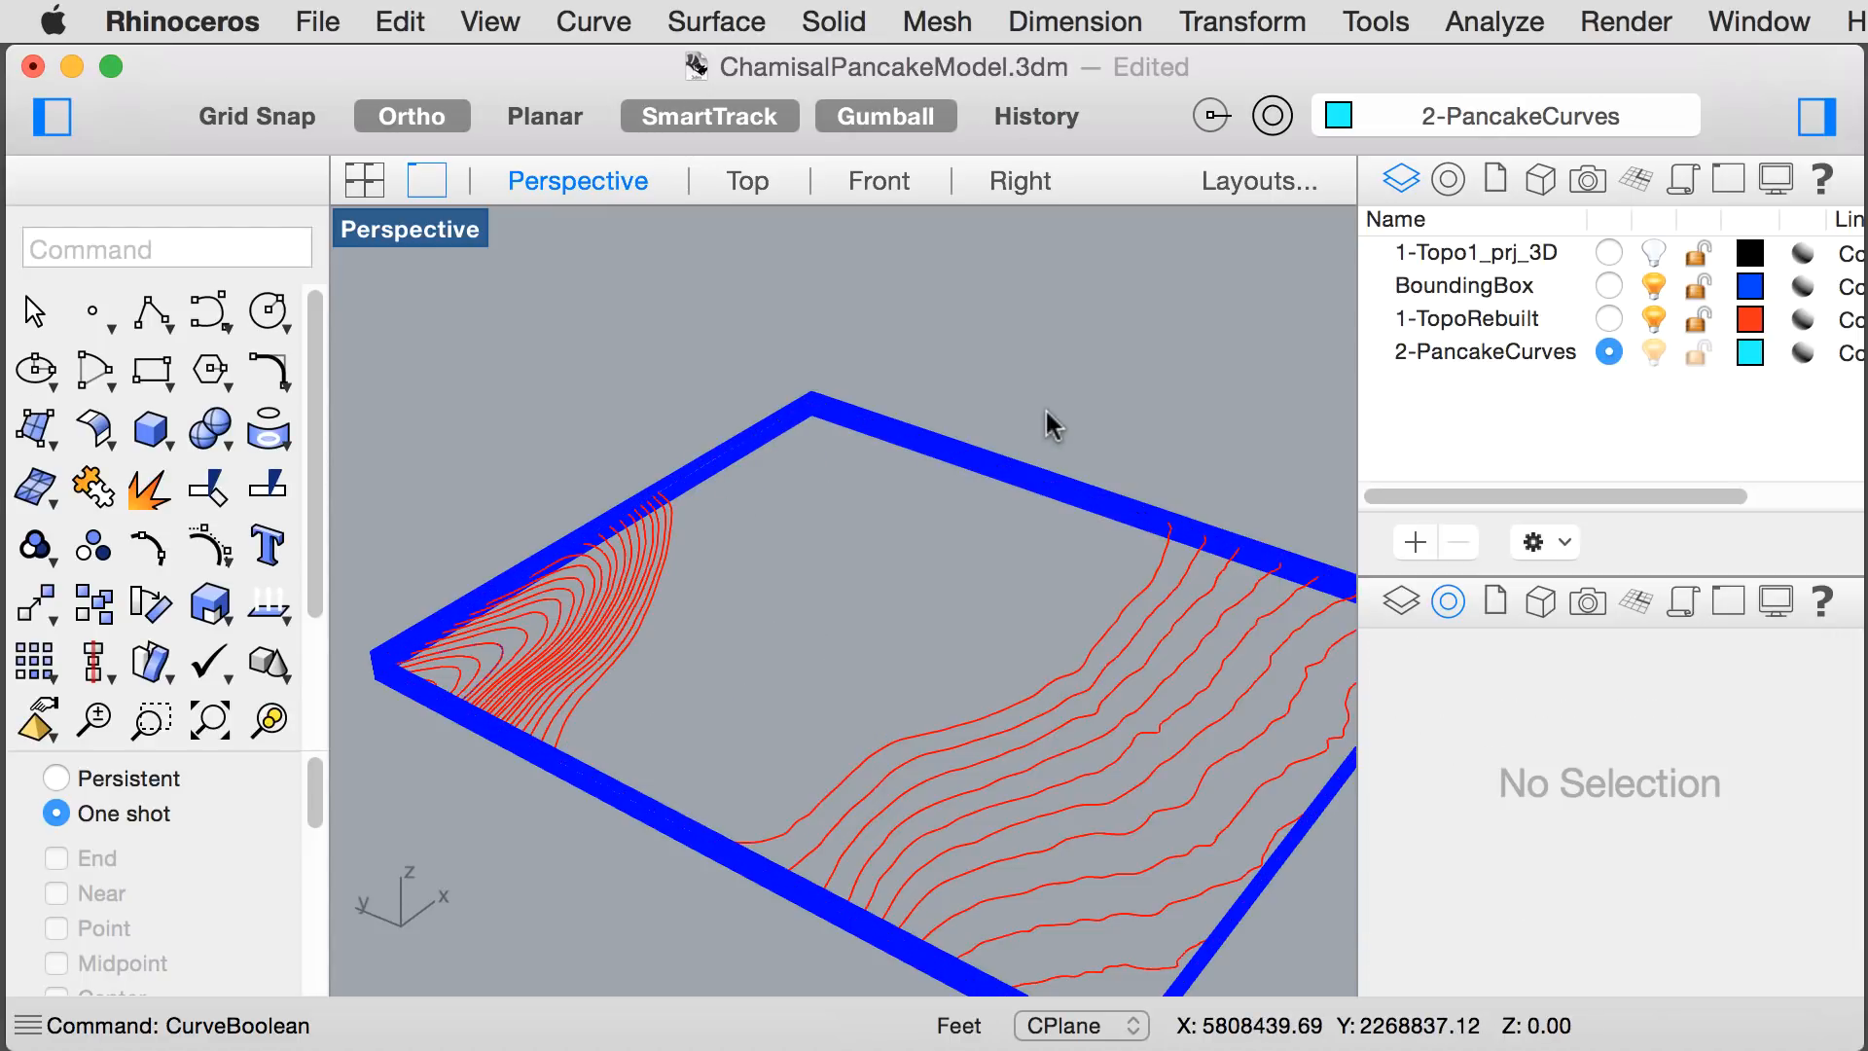
- Start CurveBoolean on the second contour of the widely spaced group, counted from the empty middle area, and the bounding-box line at its height
{"action": "key", "text": "Return"}
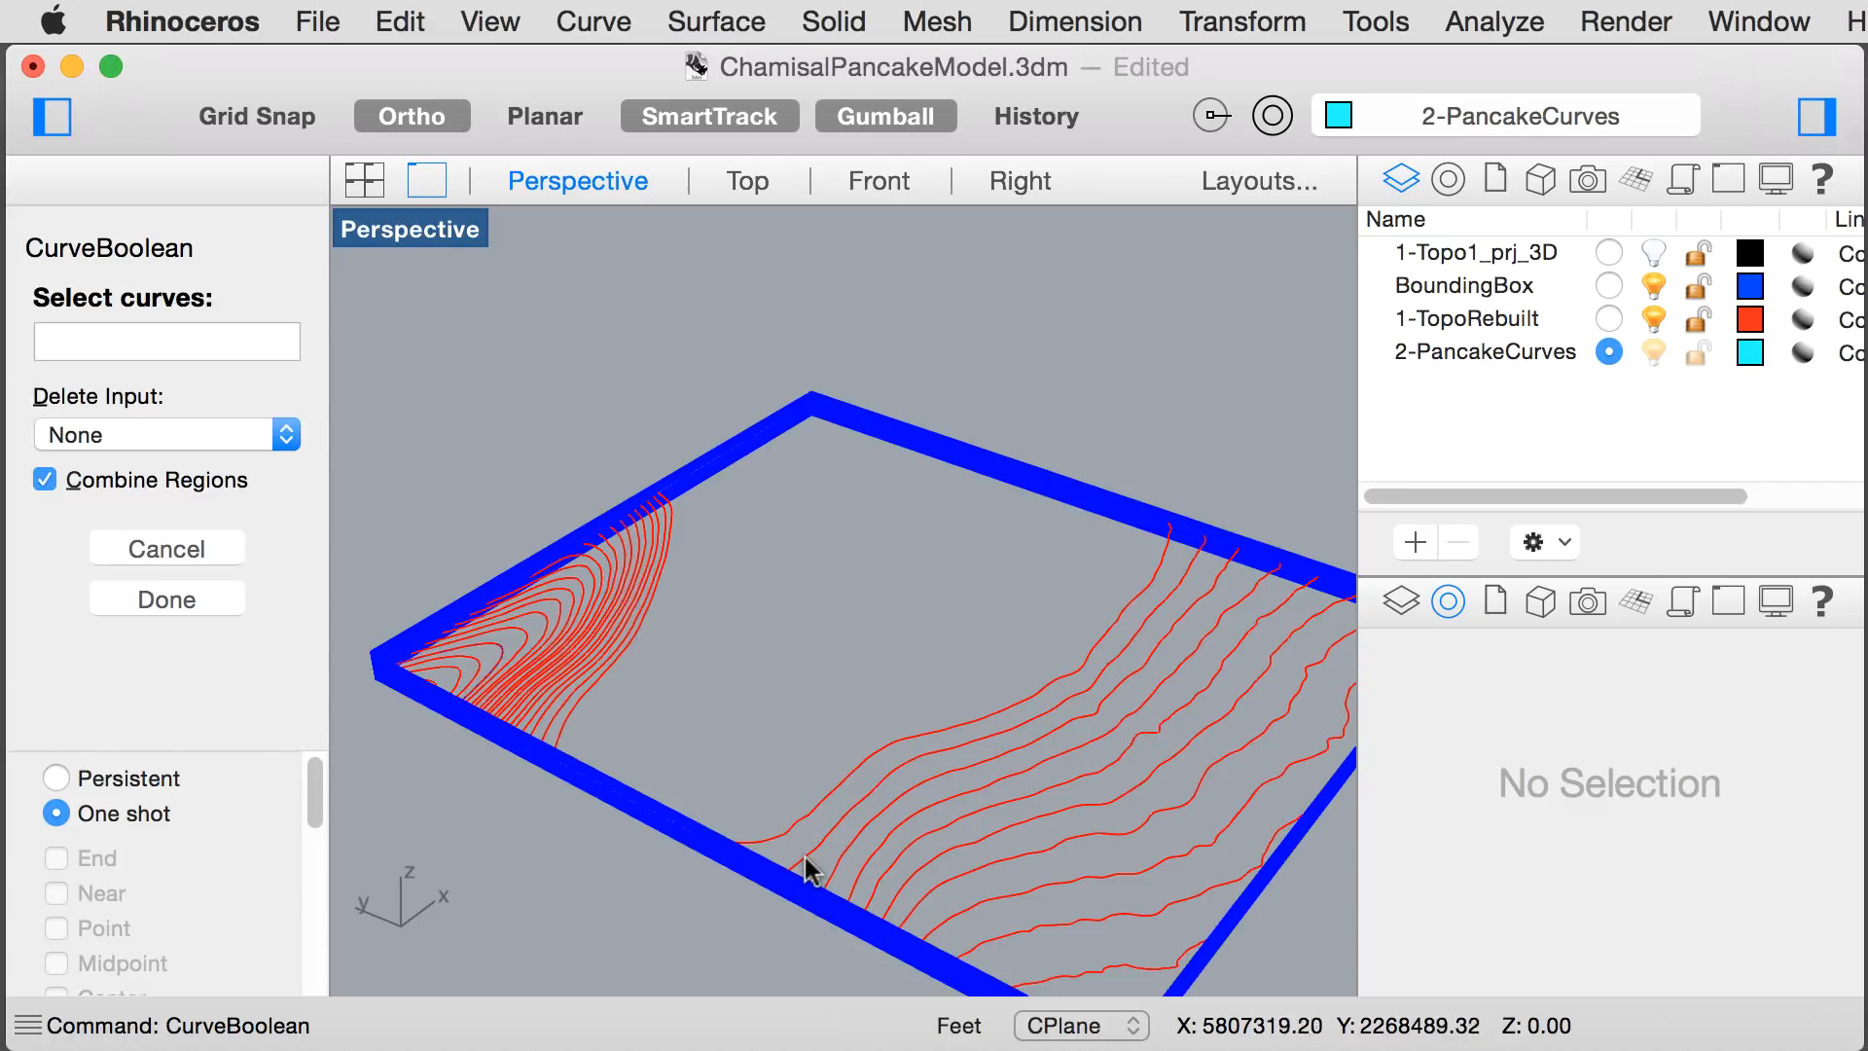
{"action": "left_click", "coordinate": [803, 856]}
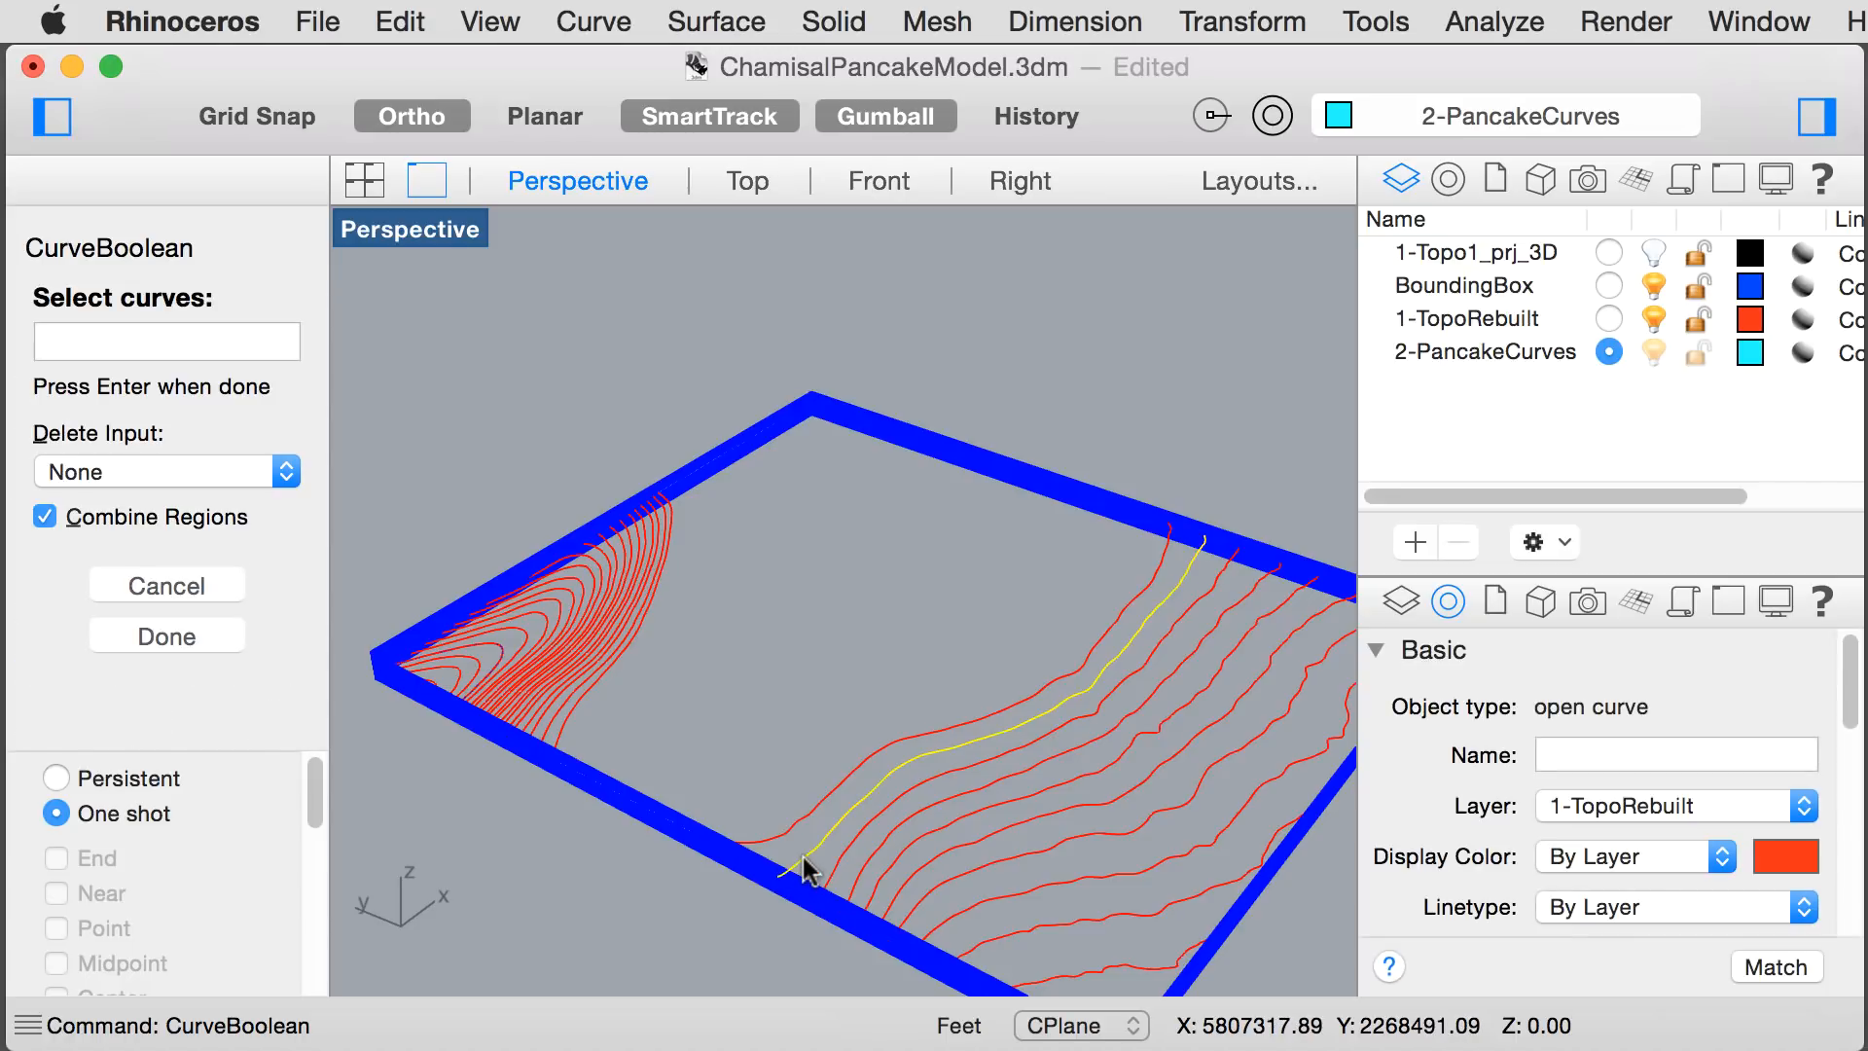
{"action": "scroll", "coordinate": [784, 871], "scroll_direction": "up", "scroll_amount": 6}
{"action": "scroll", "coordinate": [773, 856], "scroll_direction": "up", "scroll_amount": 6}
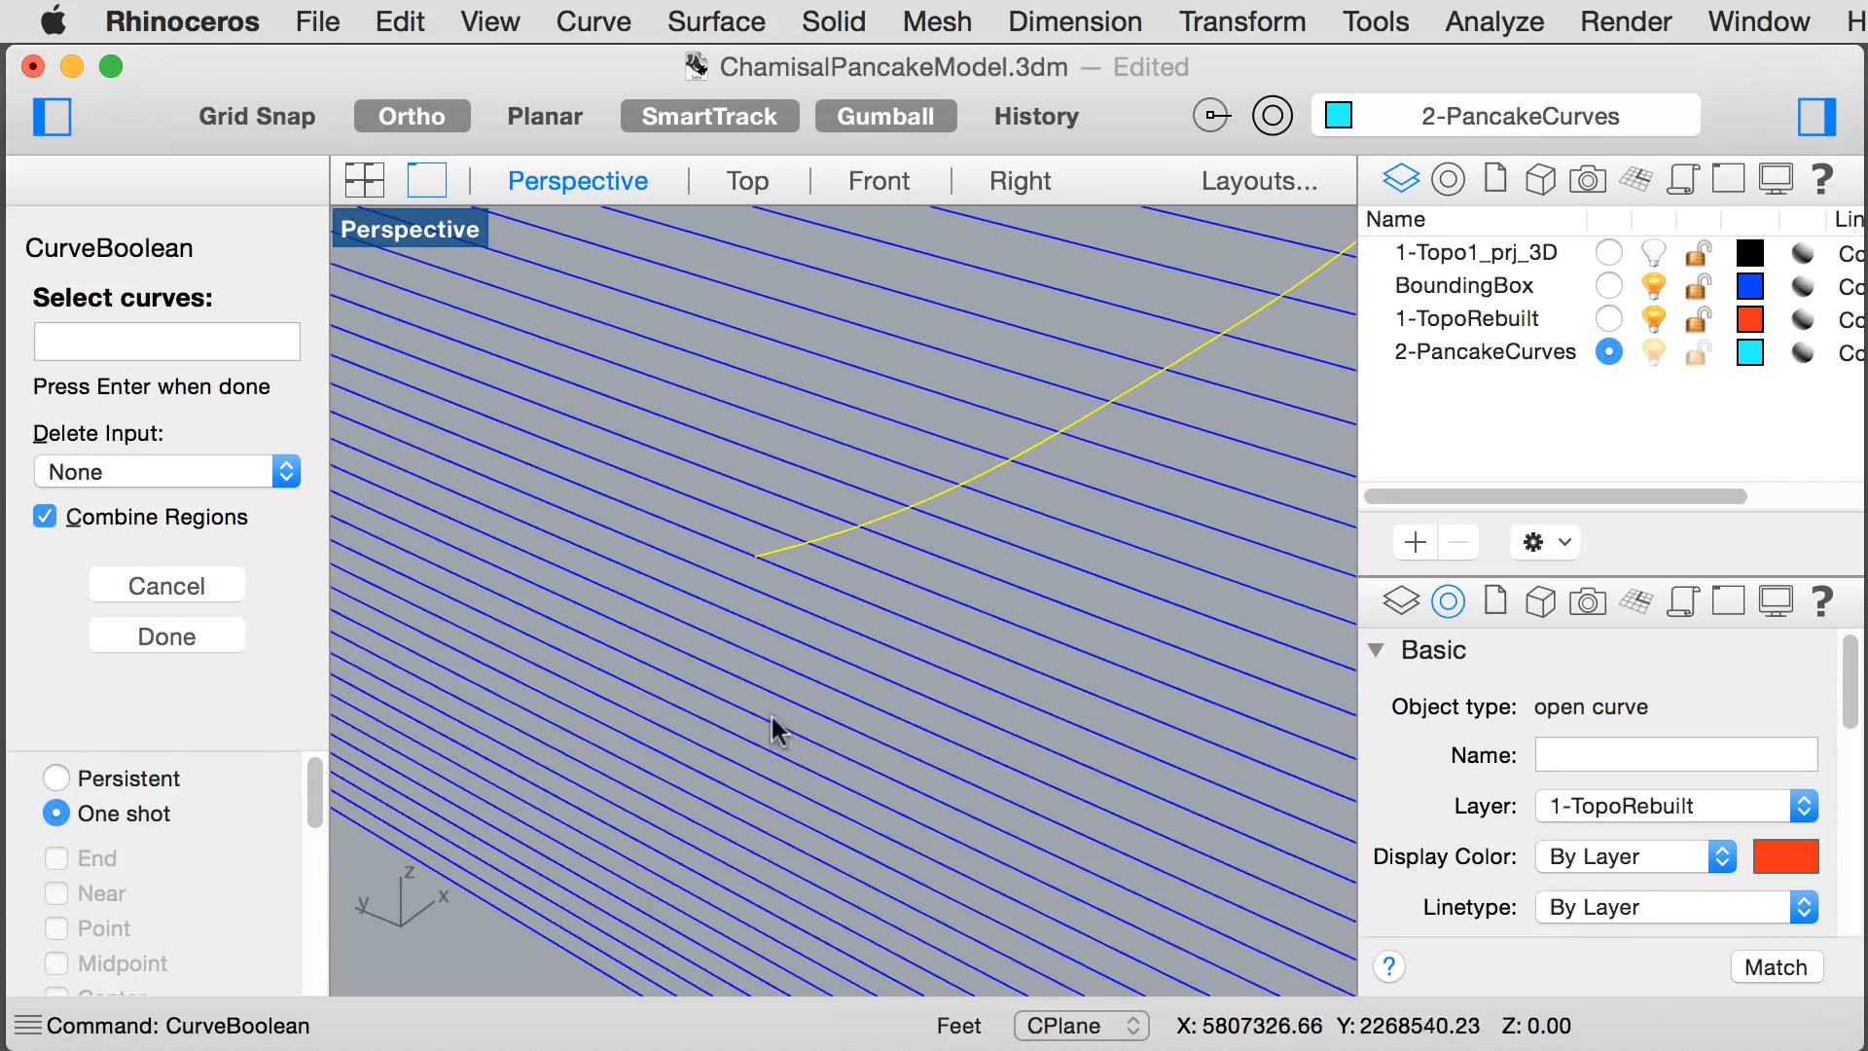
{"action": "left_click", "coordinate": [732, 551]}
{"action": "scroll", "coordinate": [740, 642], "scroll_direction": "down", "scroll_amount": 6}
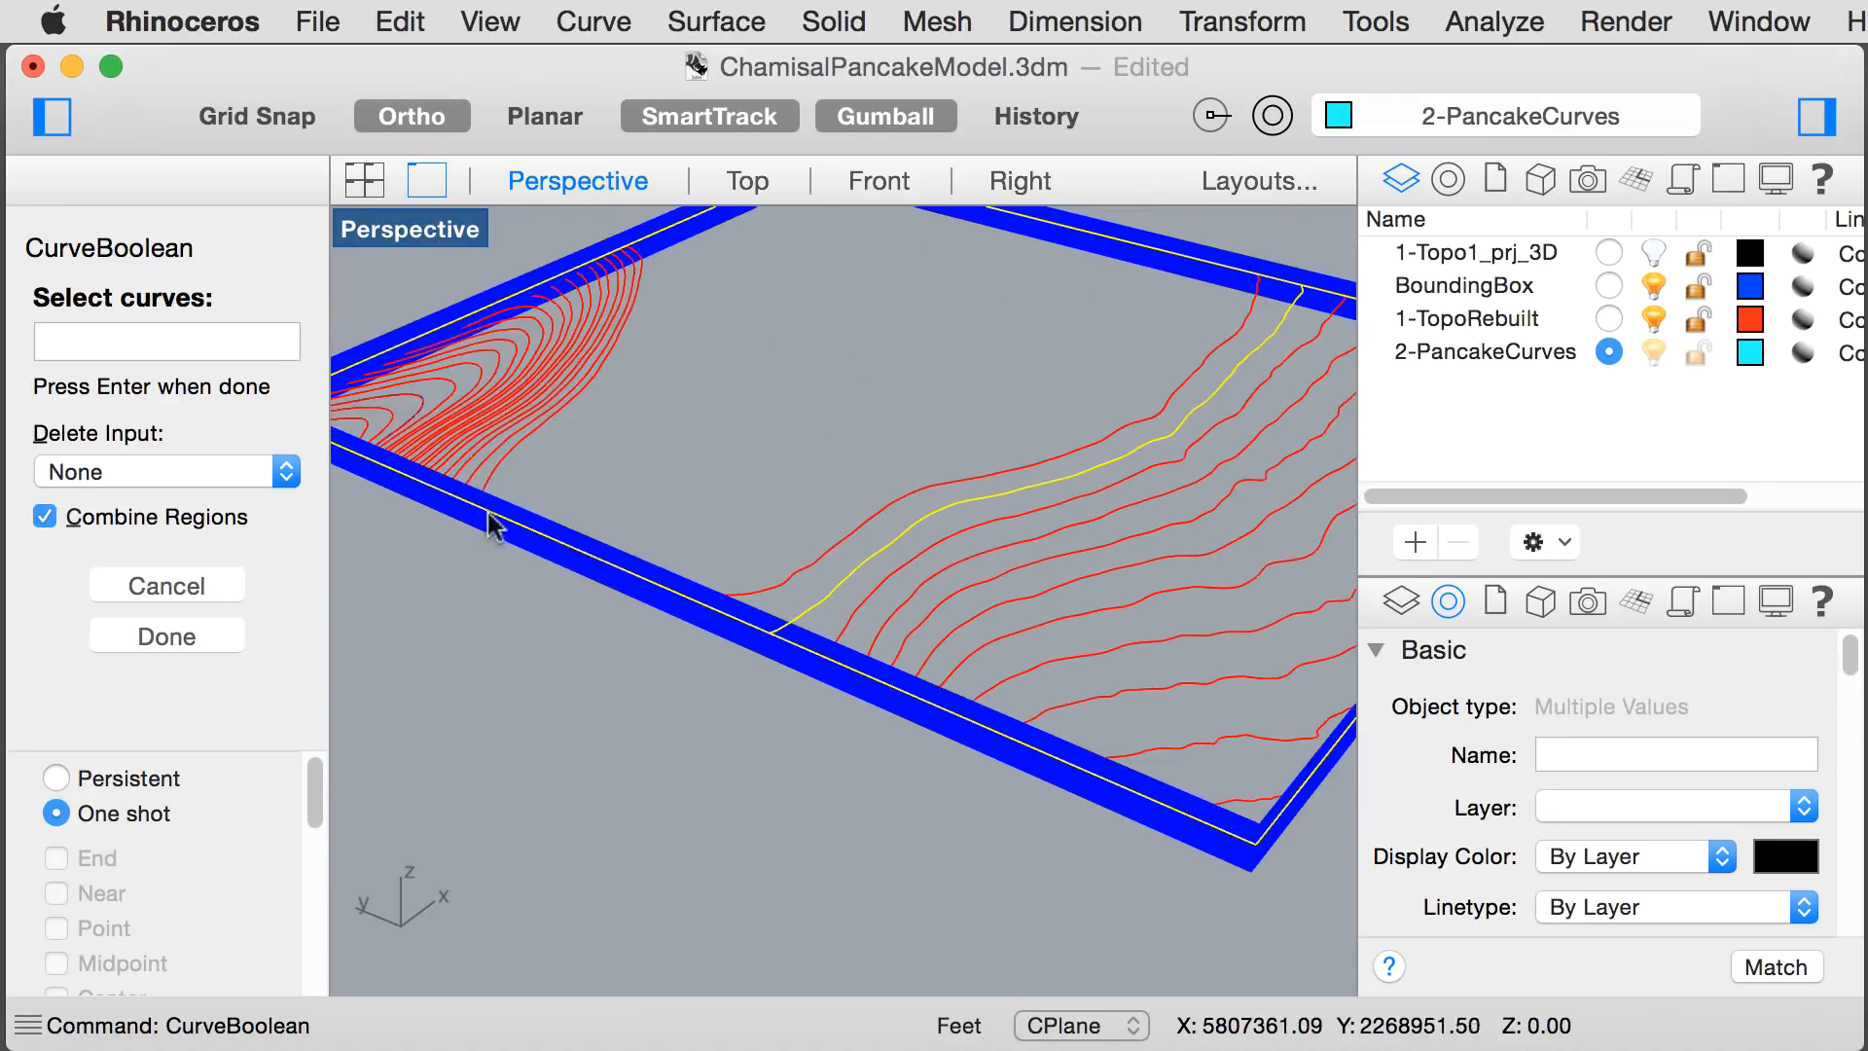
- Add the second-outermost contour of the steep group, which meets the selected bounding-box line, to the CurveBoolean selection
{"action": "scroll", "coordinate": [458, 517], "scroll_direction": "up", "scroll_amount": 6}
{"action": "scroll", "coordinate": [481, 491], "scroll_direction": "up", "scroll_amount": 3}
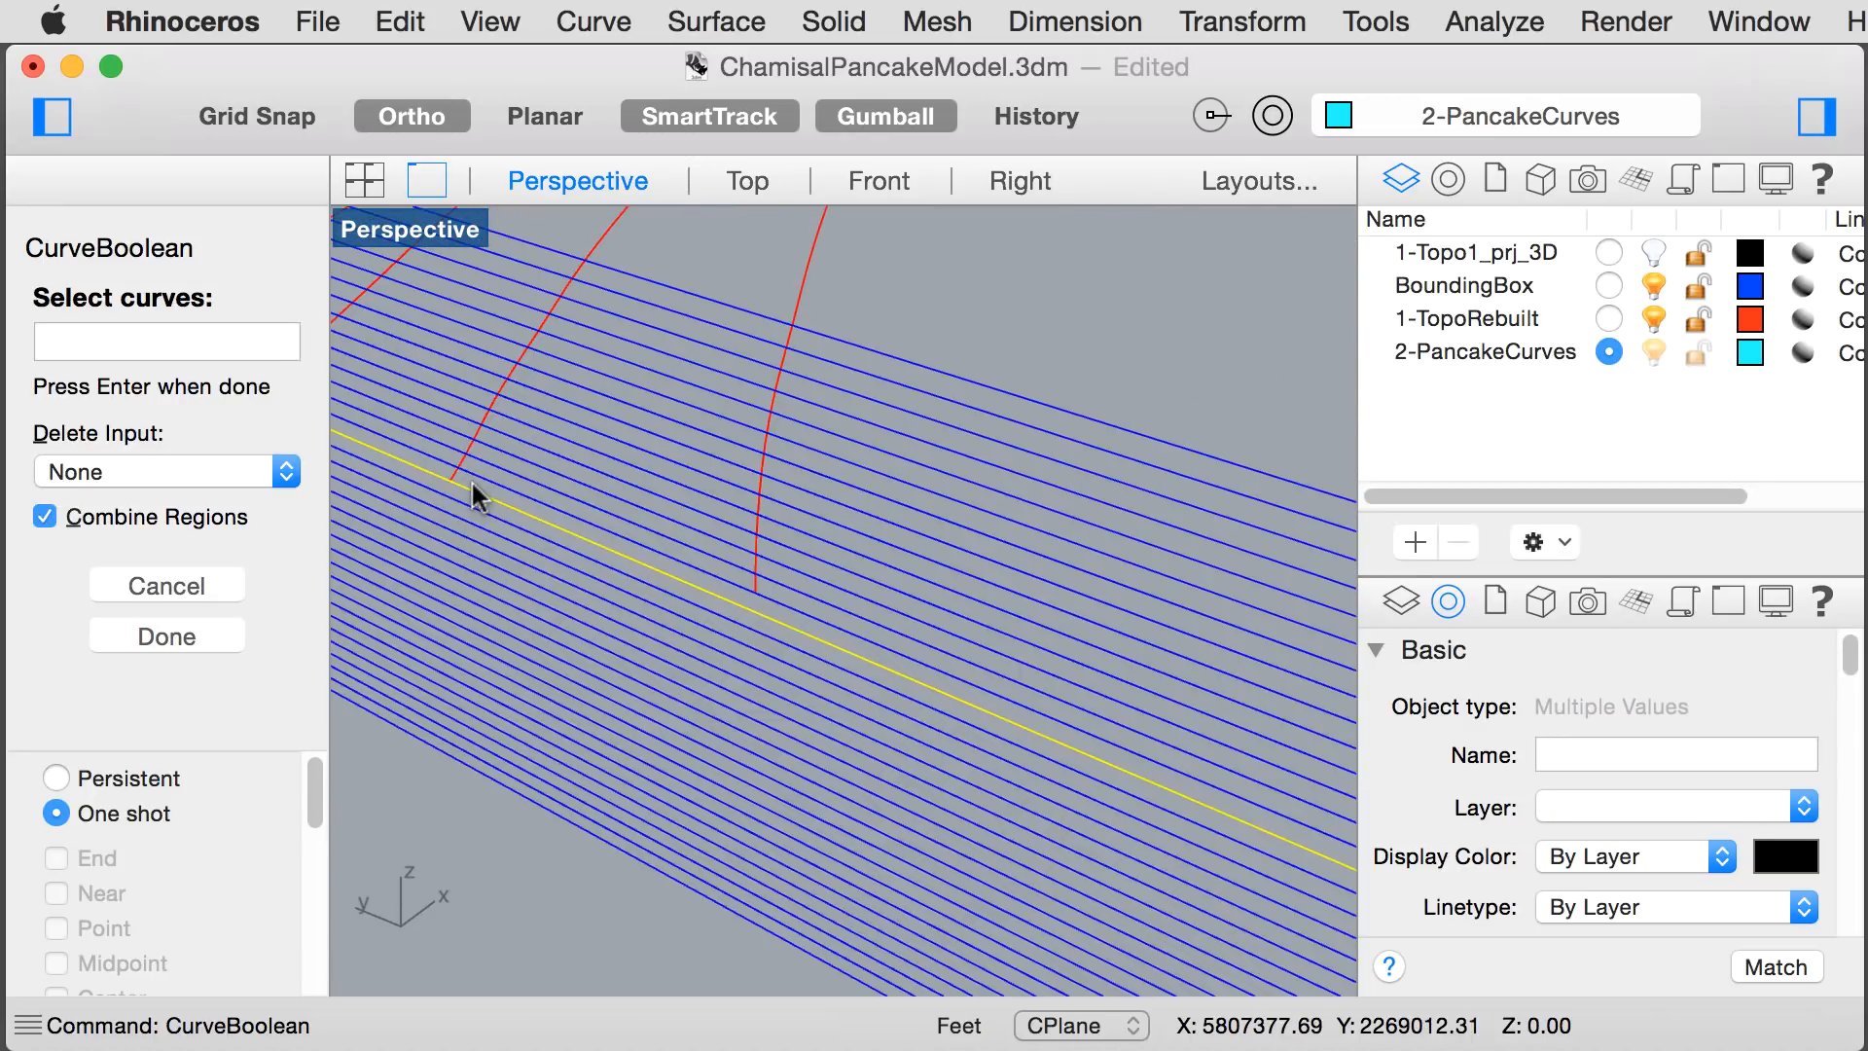
{"action": "left_click", "coordinate": [452, 471]}
{"action": "scroll", "coordinate": [458, 563], "scroll_direction": "down", "scroll_amount": 8}
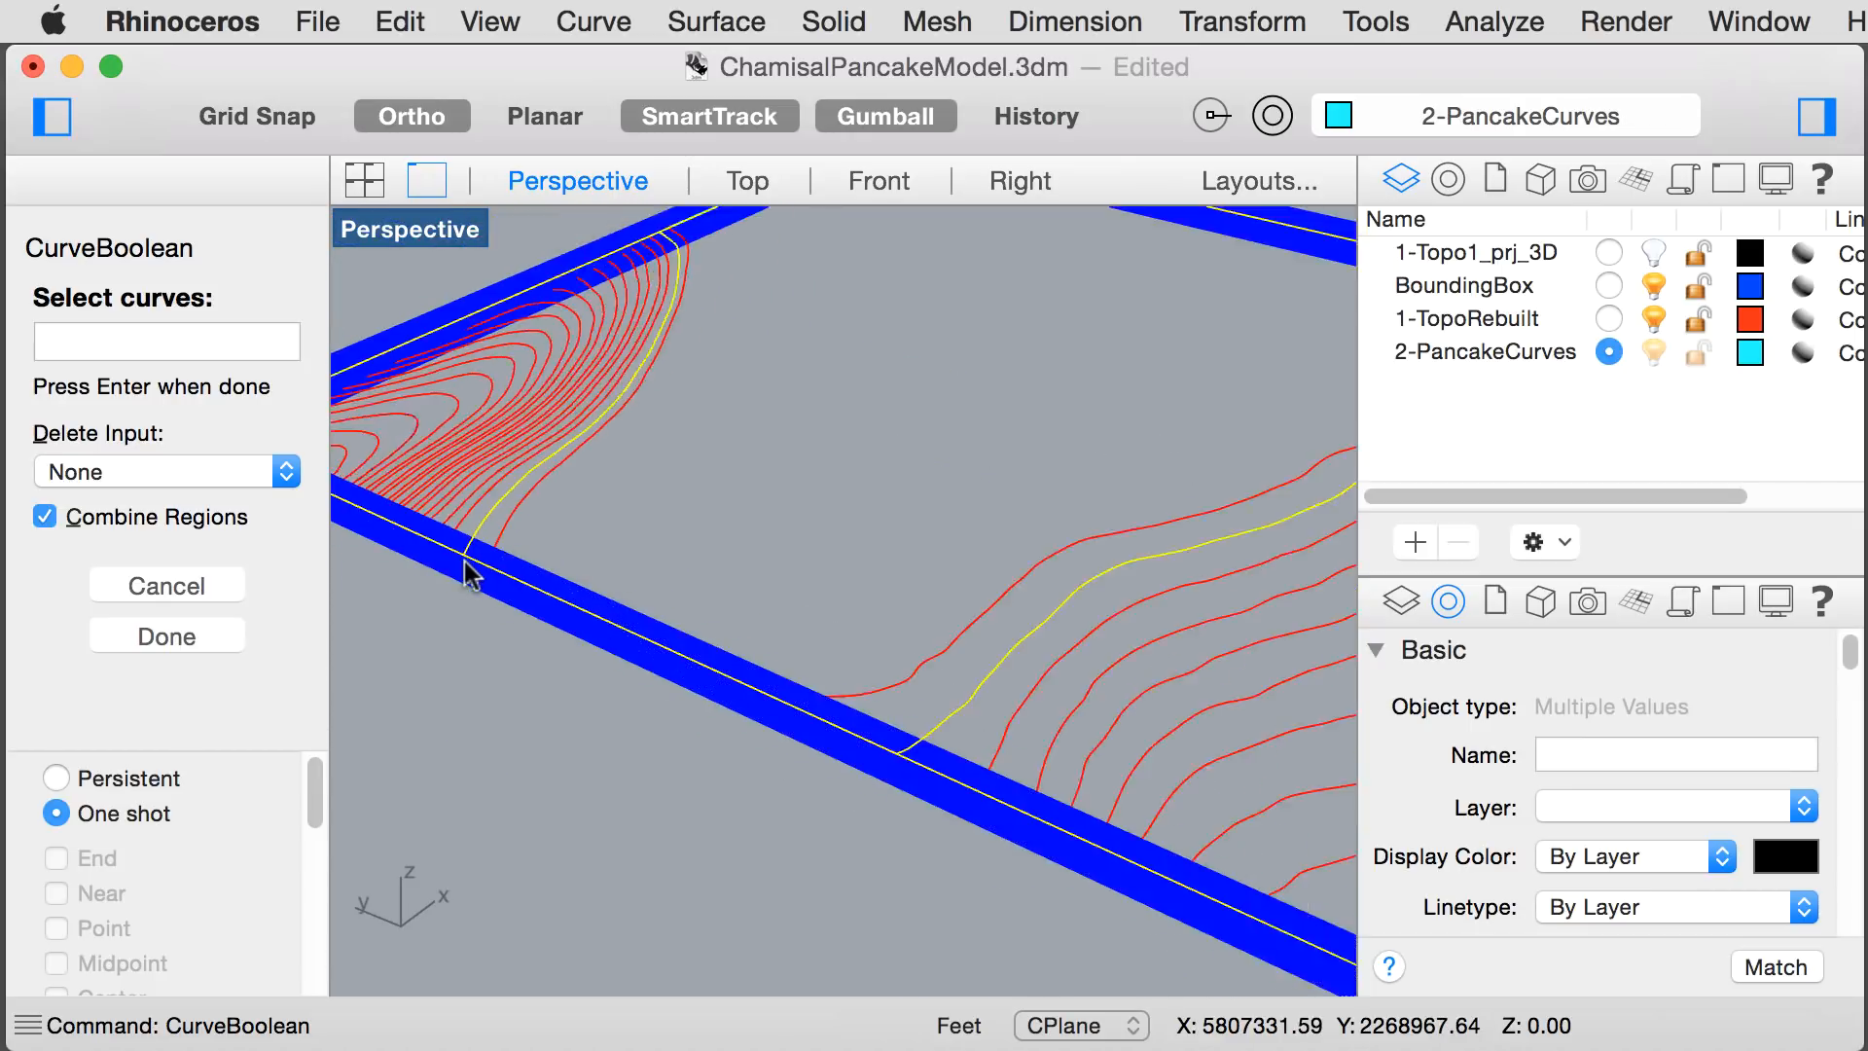
- Keep the region between the two second contours as a closed curve and clear the selection
{"action": "key", "text": "Return"}
{"action": "left_click", "coordinate": [798, 458]}
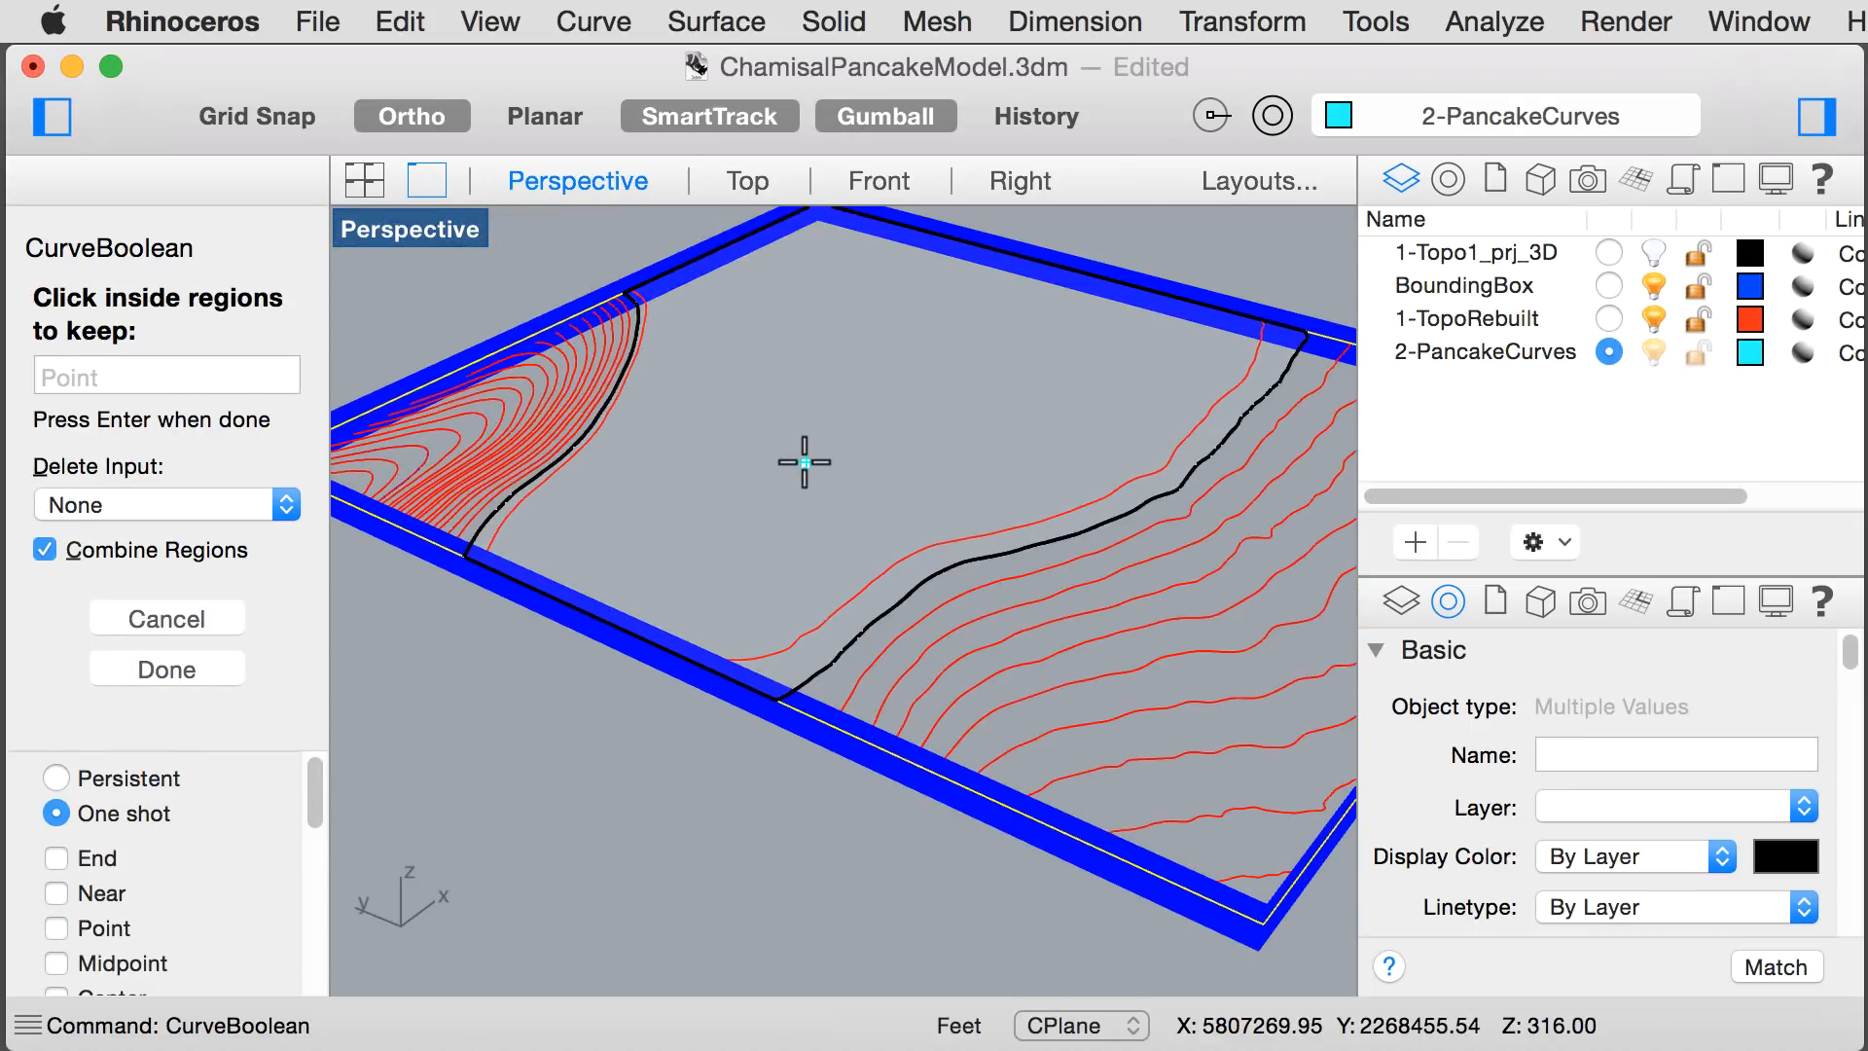
{"action": "key", "text": "Return"}
{"action": "key", "text": "Delete"}
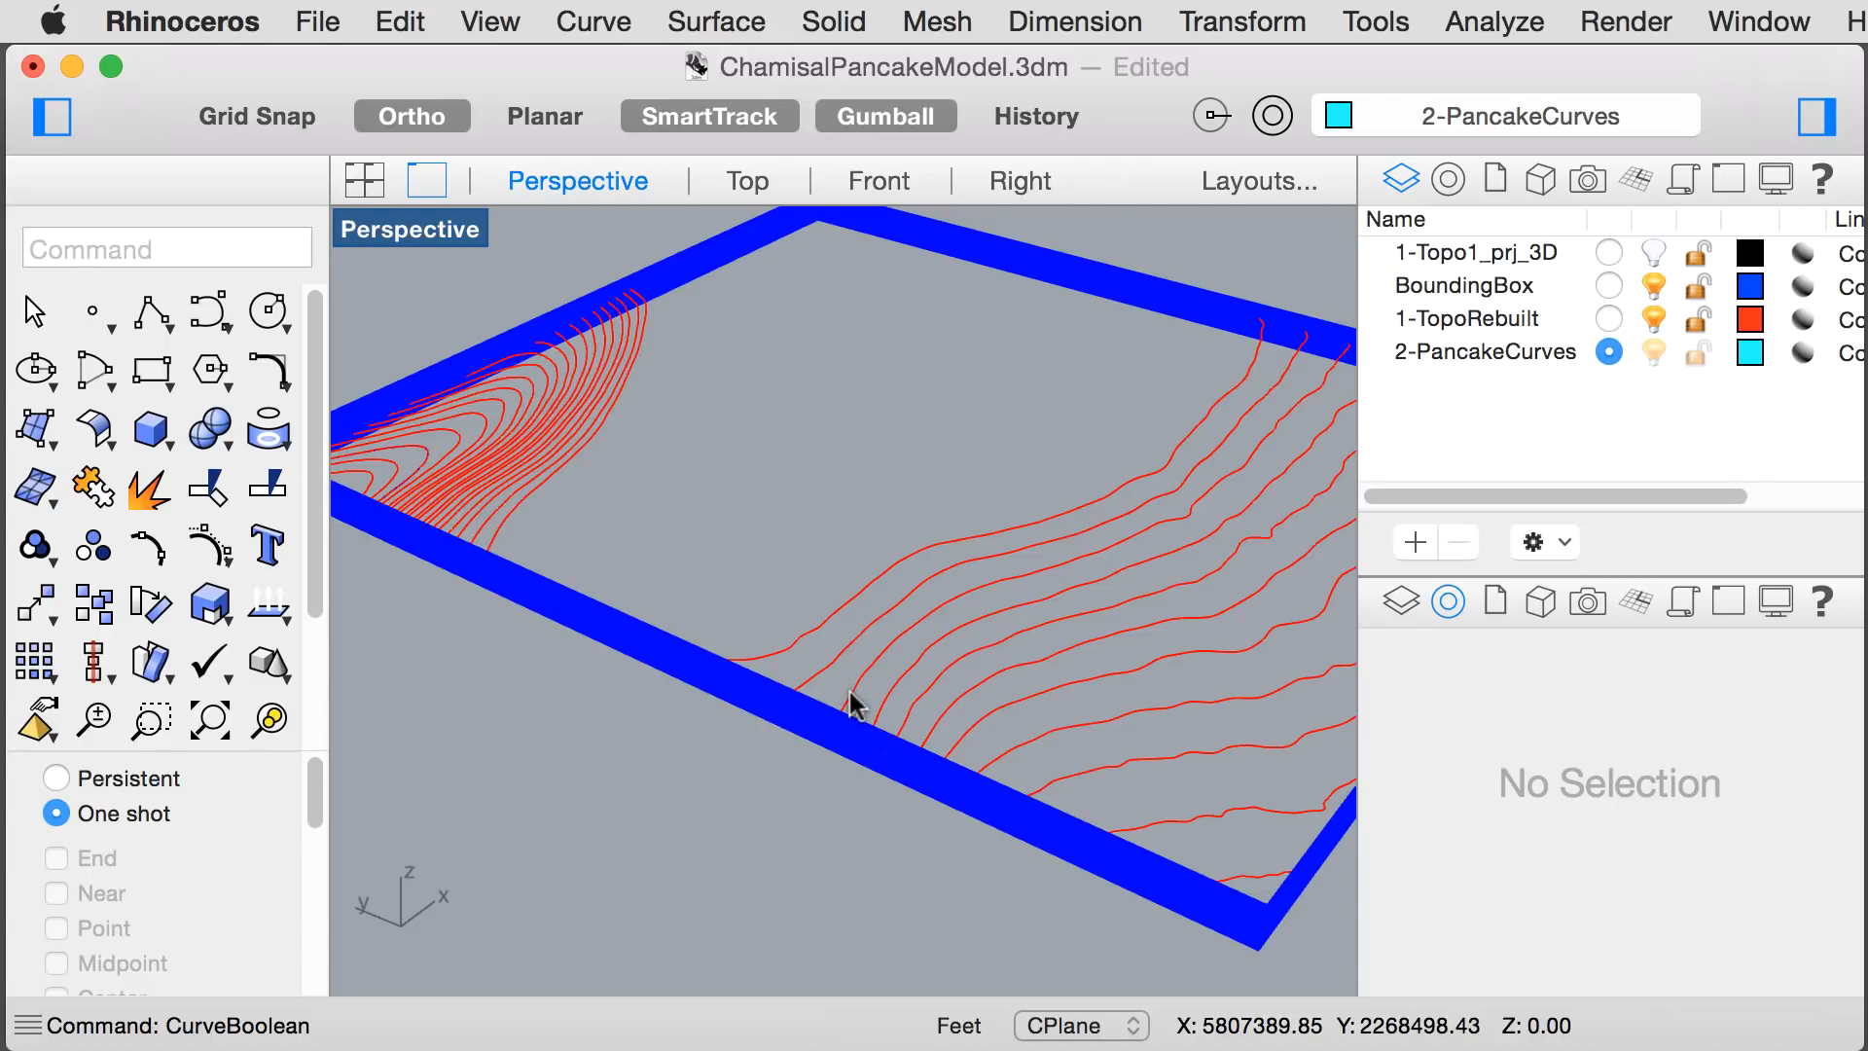
- Examine the outer contour of the steep group and where its ends meet the bounding-box lines
{"action": "scroll", "coordinate": [706, 556], "scroll_direction": "up", "scroll_amount": 5}
{"action": "left_click", "coordinate": [706, 558]}
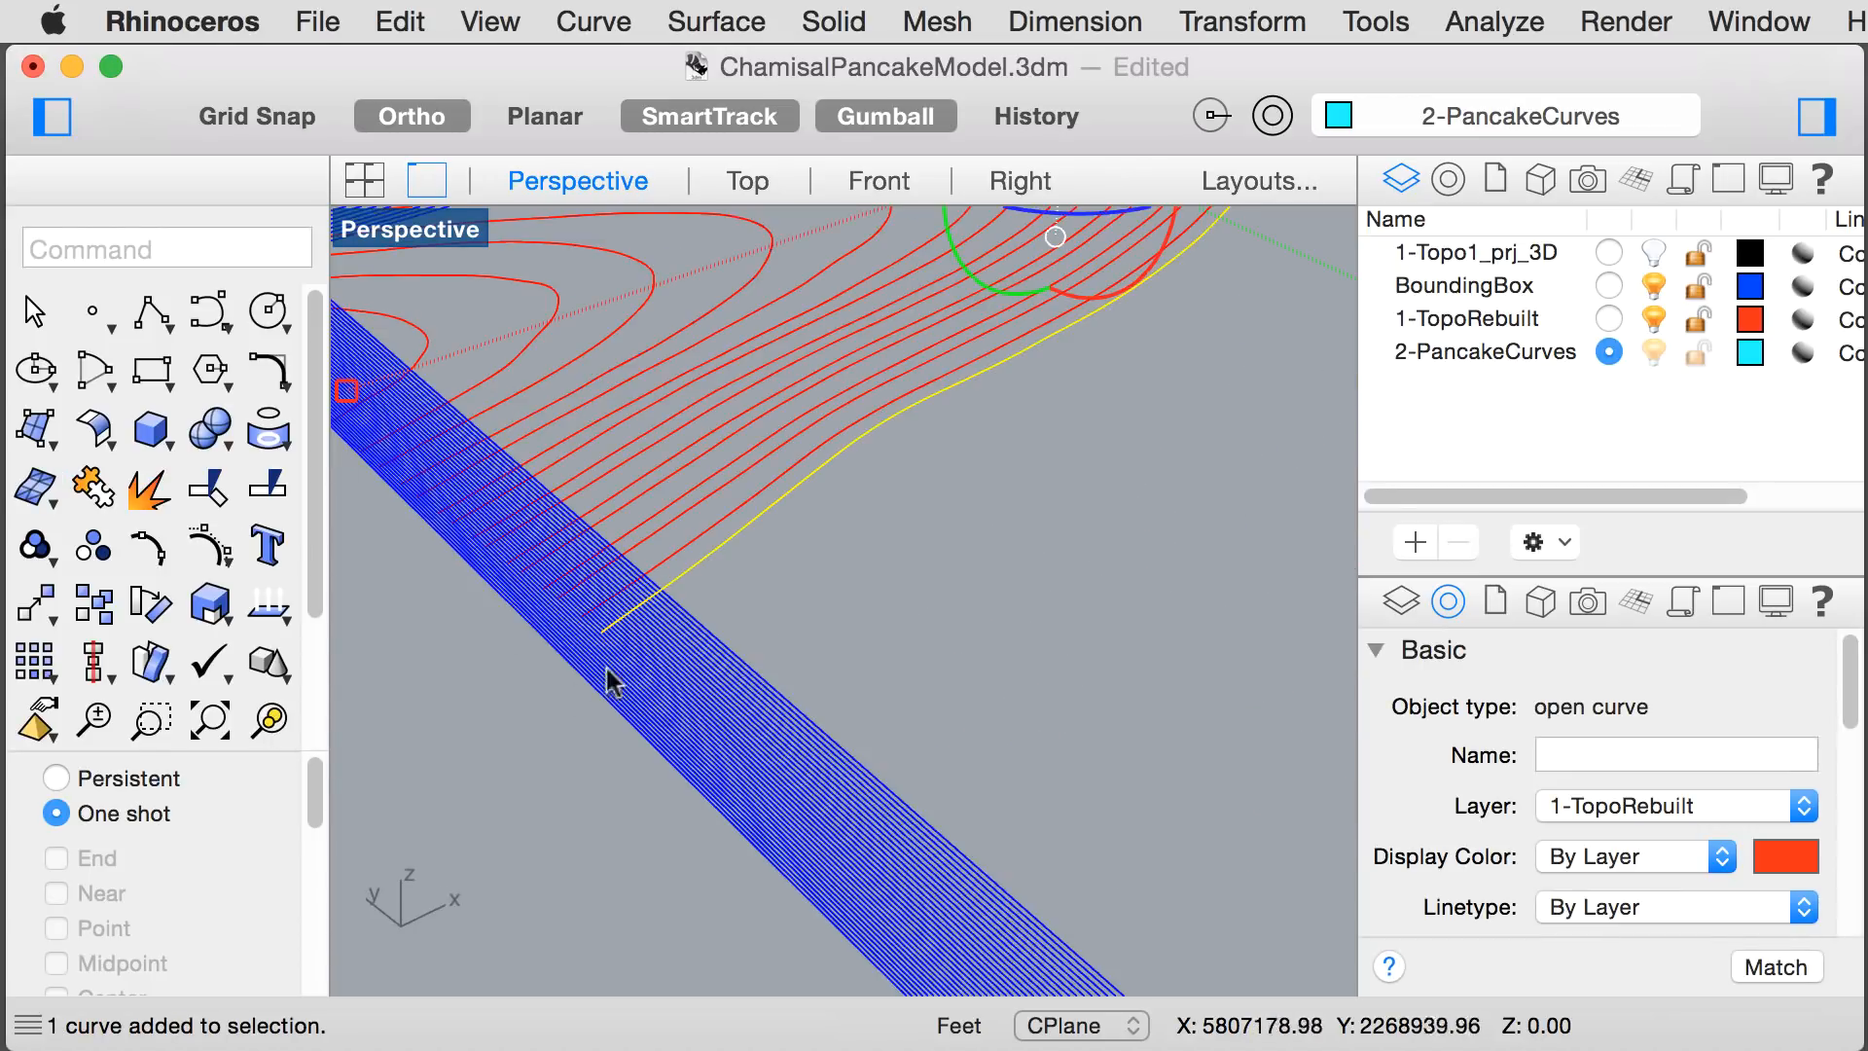
{"action": "scroll", "coordinate": [588, 738], "scroll_direction": "down", "scroll_amount": 6}
{"action": "right_click_drag", "start_coordinate": [680, 750], "coordinate": [892, 633]}
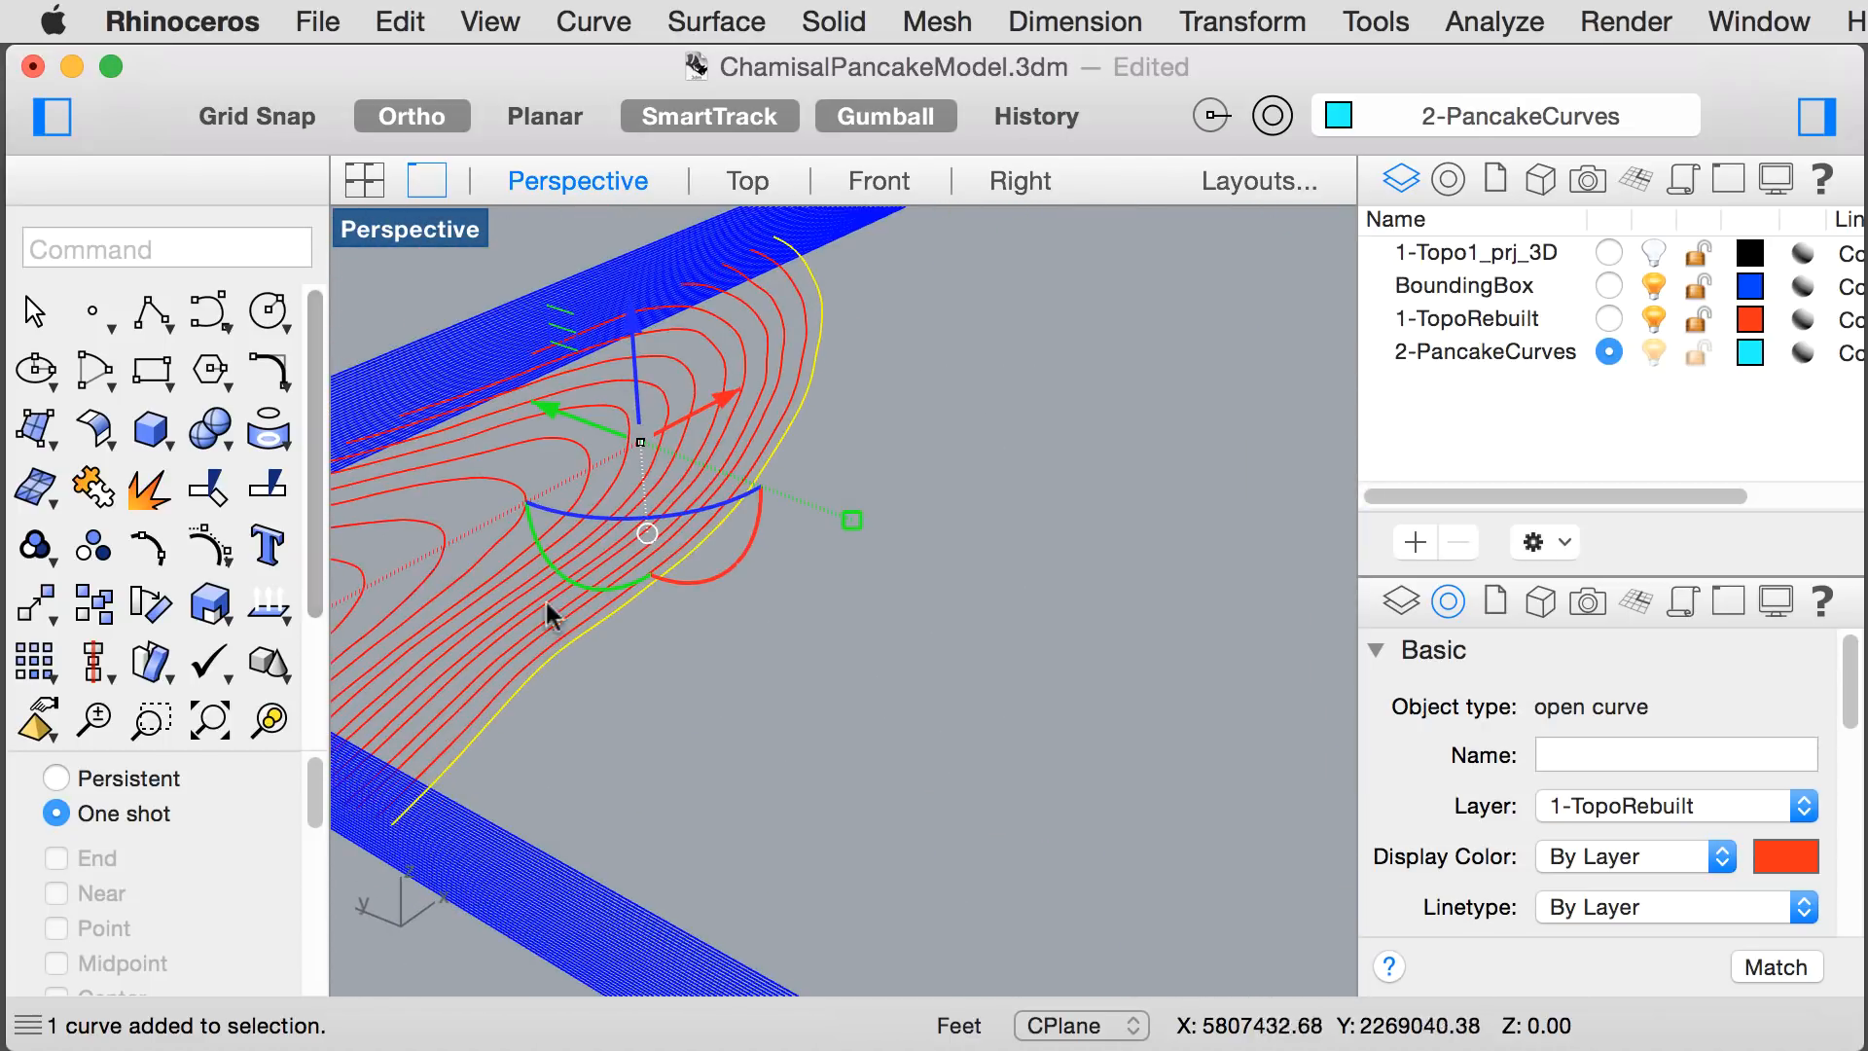
{"action": "left_click", "coordinate": [270, 728]}
{"action": "scroll", "coordinate": [756, 702], "scroll_direction": "down", "scroll_amount": 10}
{"action": "right_click_drag", "start_coordinate": [1080, 772], "coordinate": [1070, 723]}
{"action": "scroll", "coordinate": [751, 738], "scroll_direction": "up", "scroll_amount": 5}
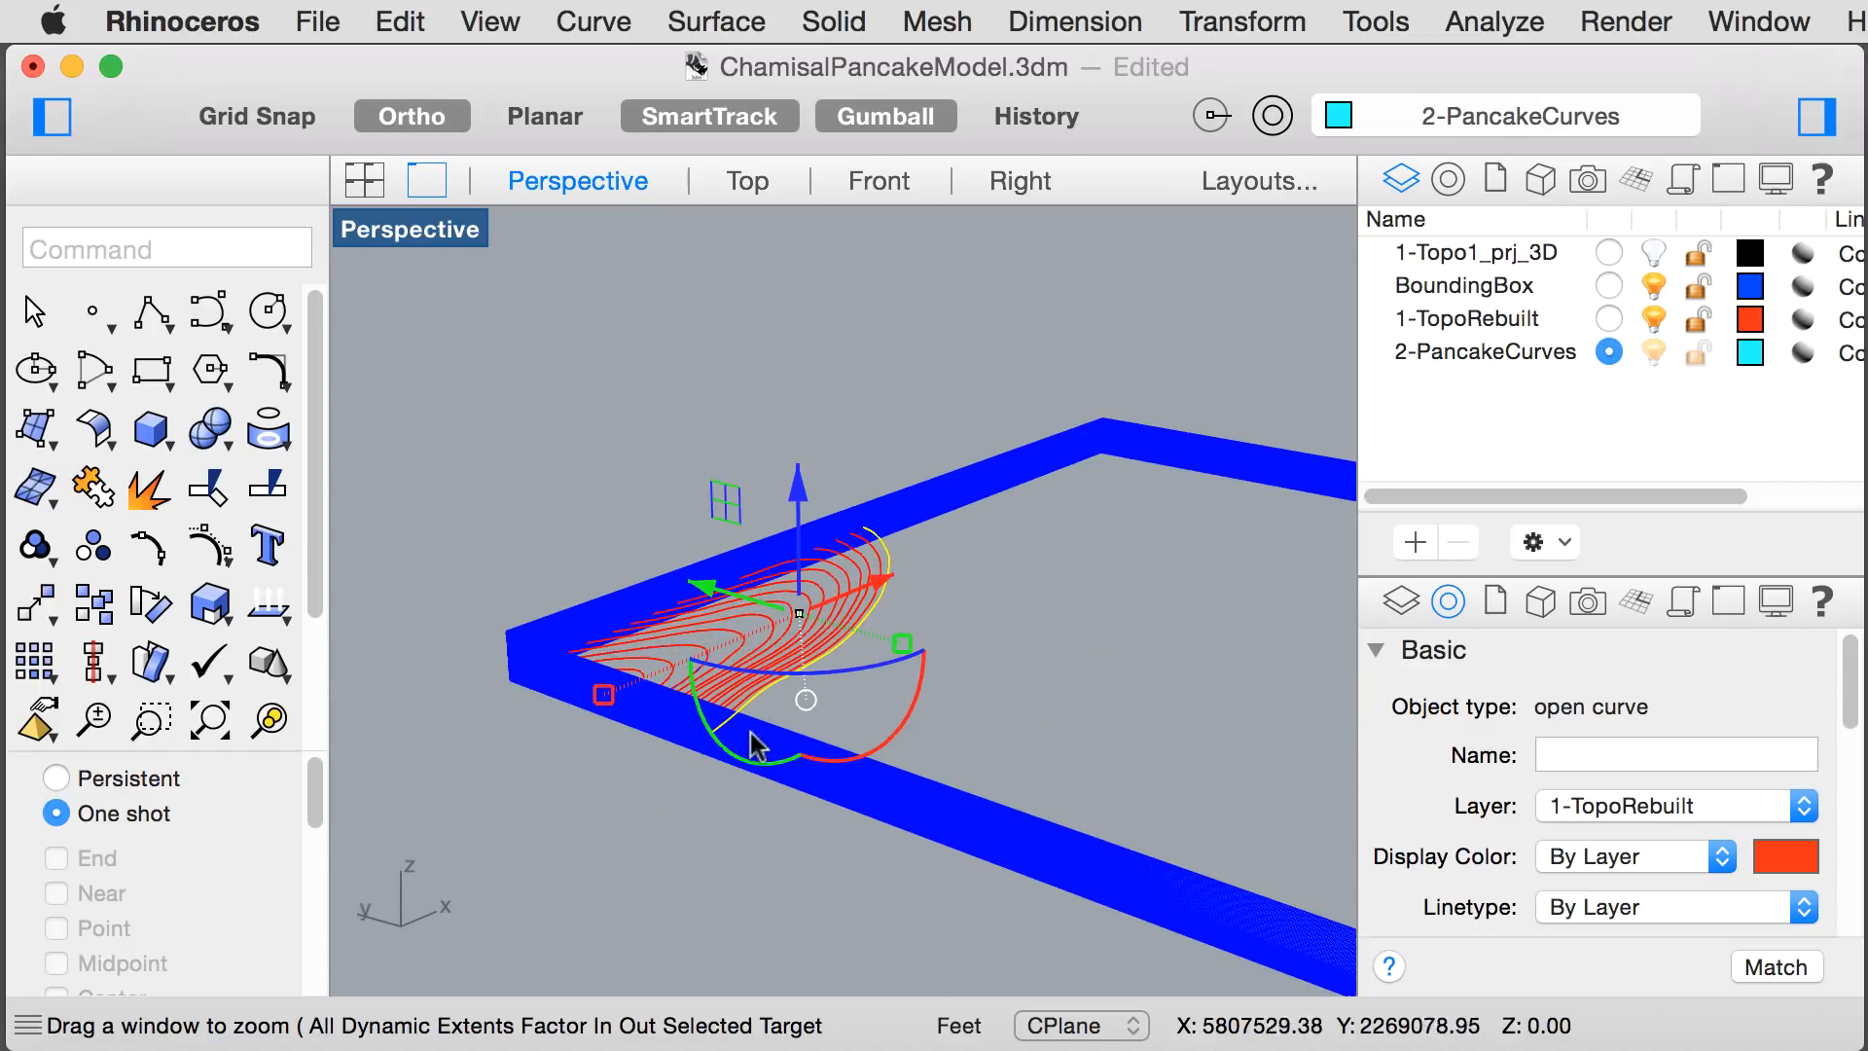
- Select the short contour across the near bounding-box corner for CurveBoolean, together with the bounding-box line and steep-group contour at its height
{"action": "left_click", "coordinate": [1026, 689]}
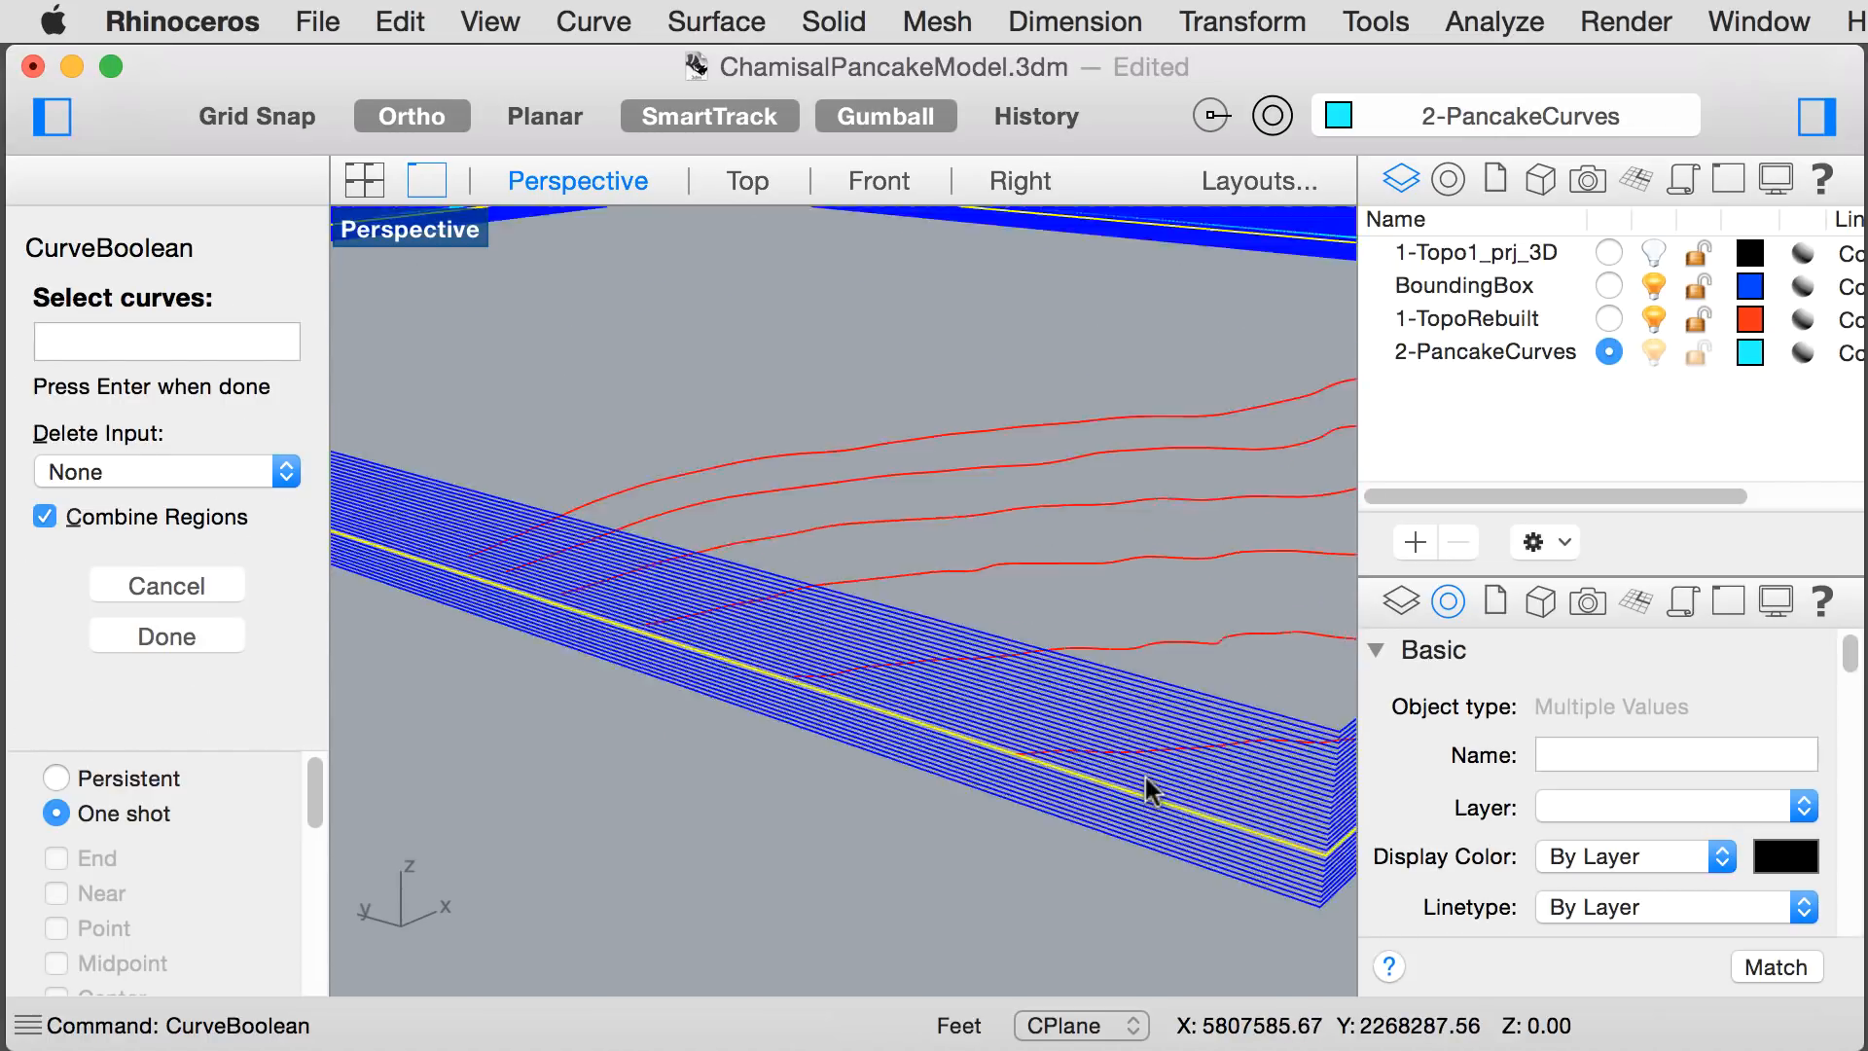
{"action": "scroll", "coordinate": [1000, 755], "scroll_direction": "up", "scroll_amount": 5}
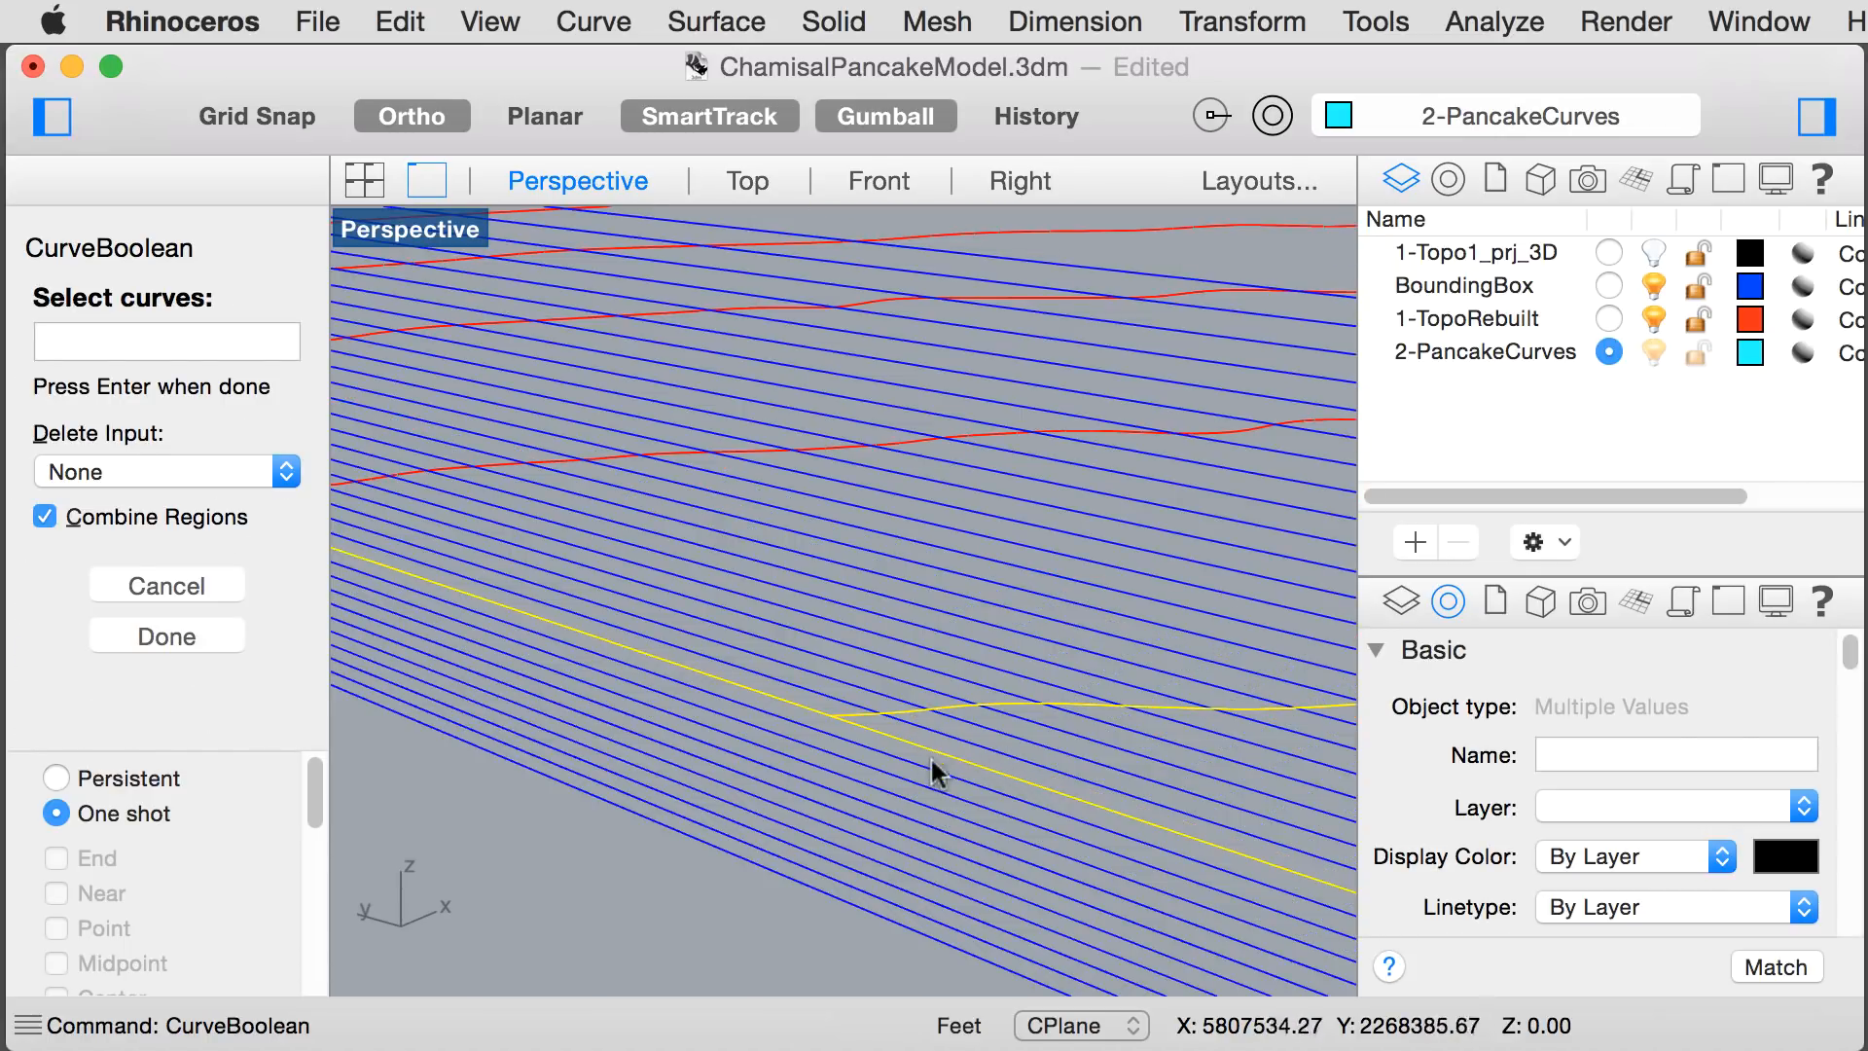
{"action": "scroll", "coordinate": [930, 755], "scroll_direction": "down", "scroll_amount": 10}
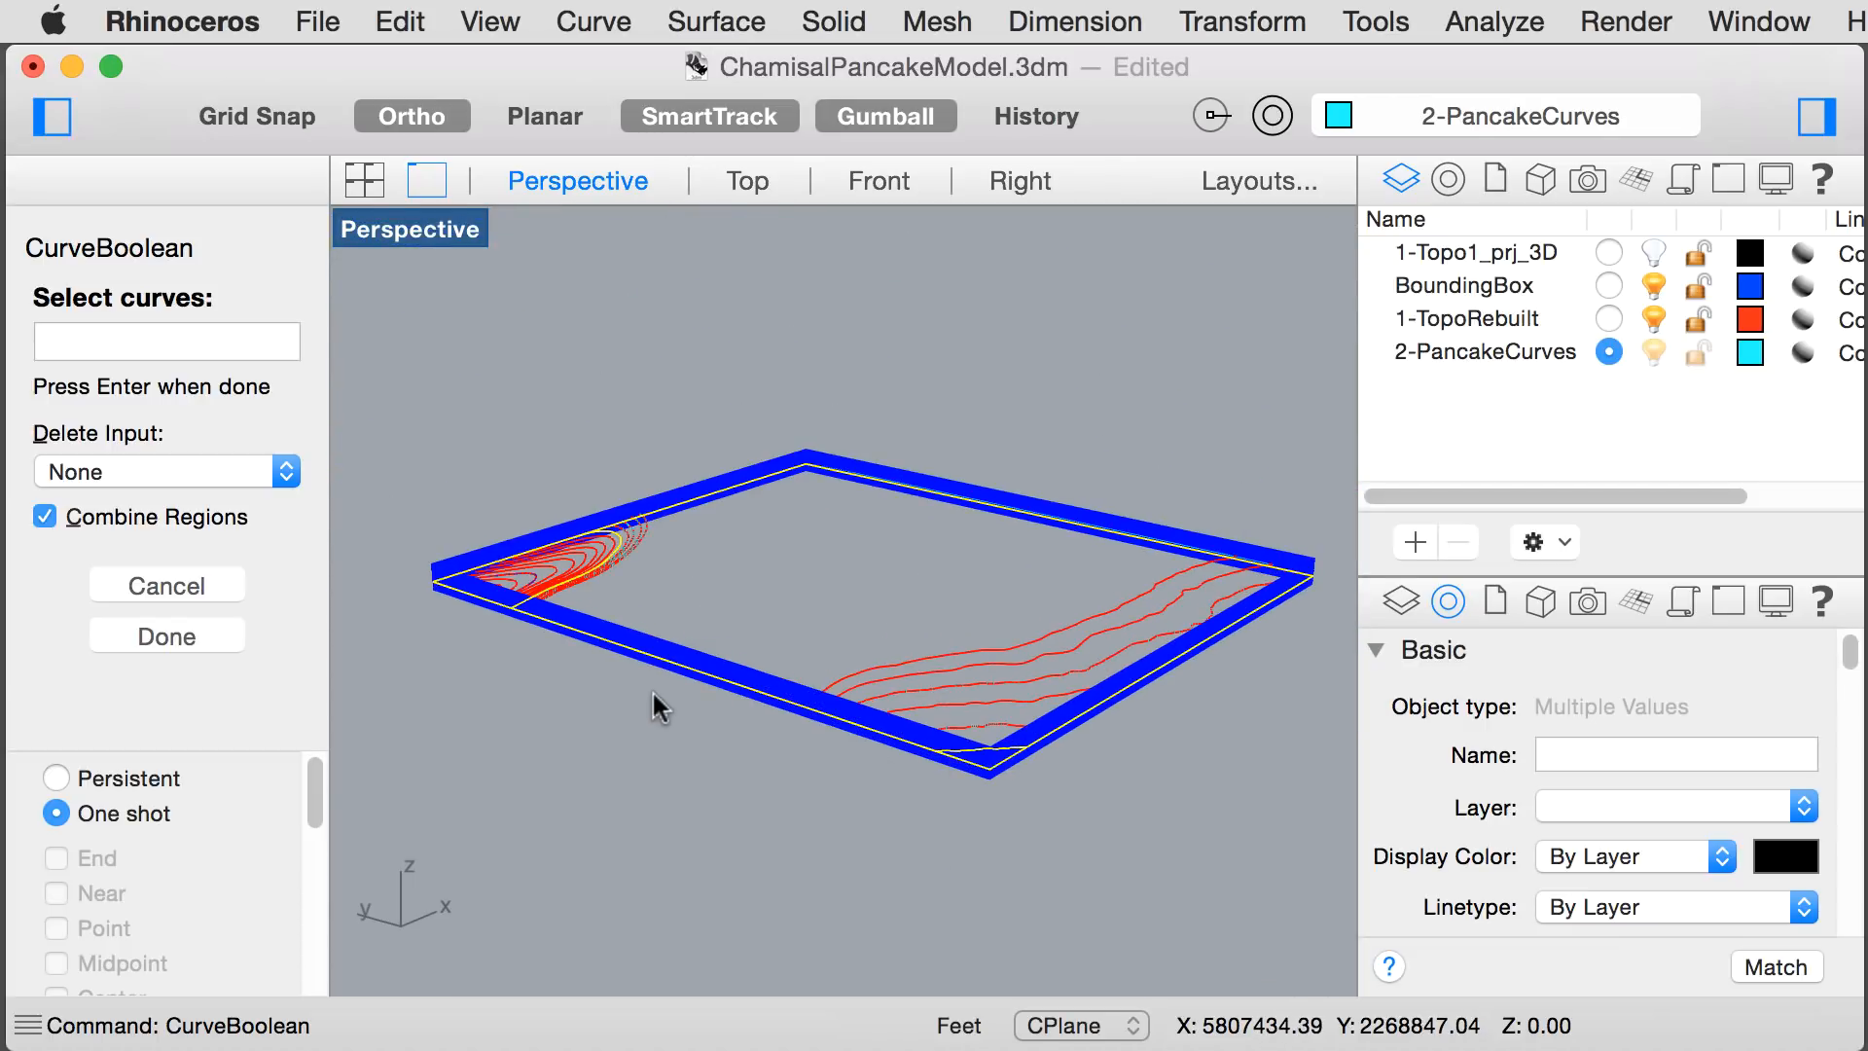
- Keep the region between the steep-group contour and the near-corner contour as a closed curve on 2-PancakeCurves, then deselect it
{"action": "key", "text": "Return"}
{"action": "left_click", "coordinate": [763, 557]}
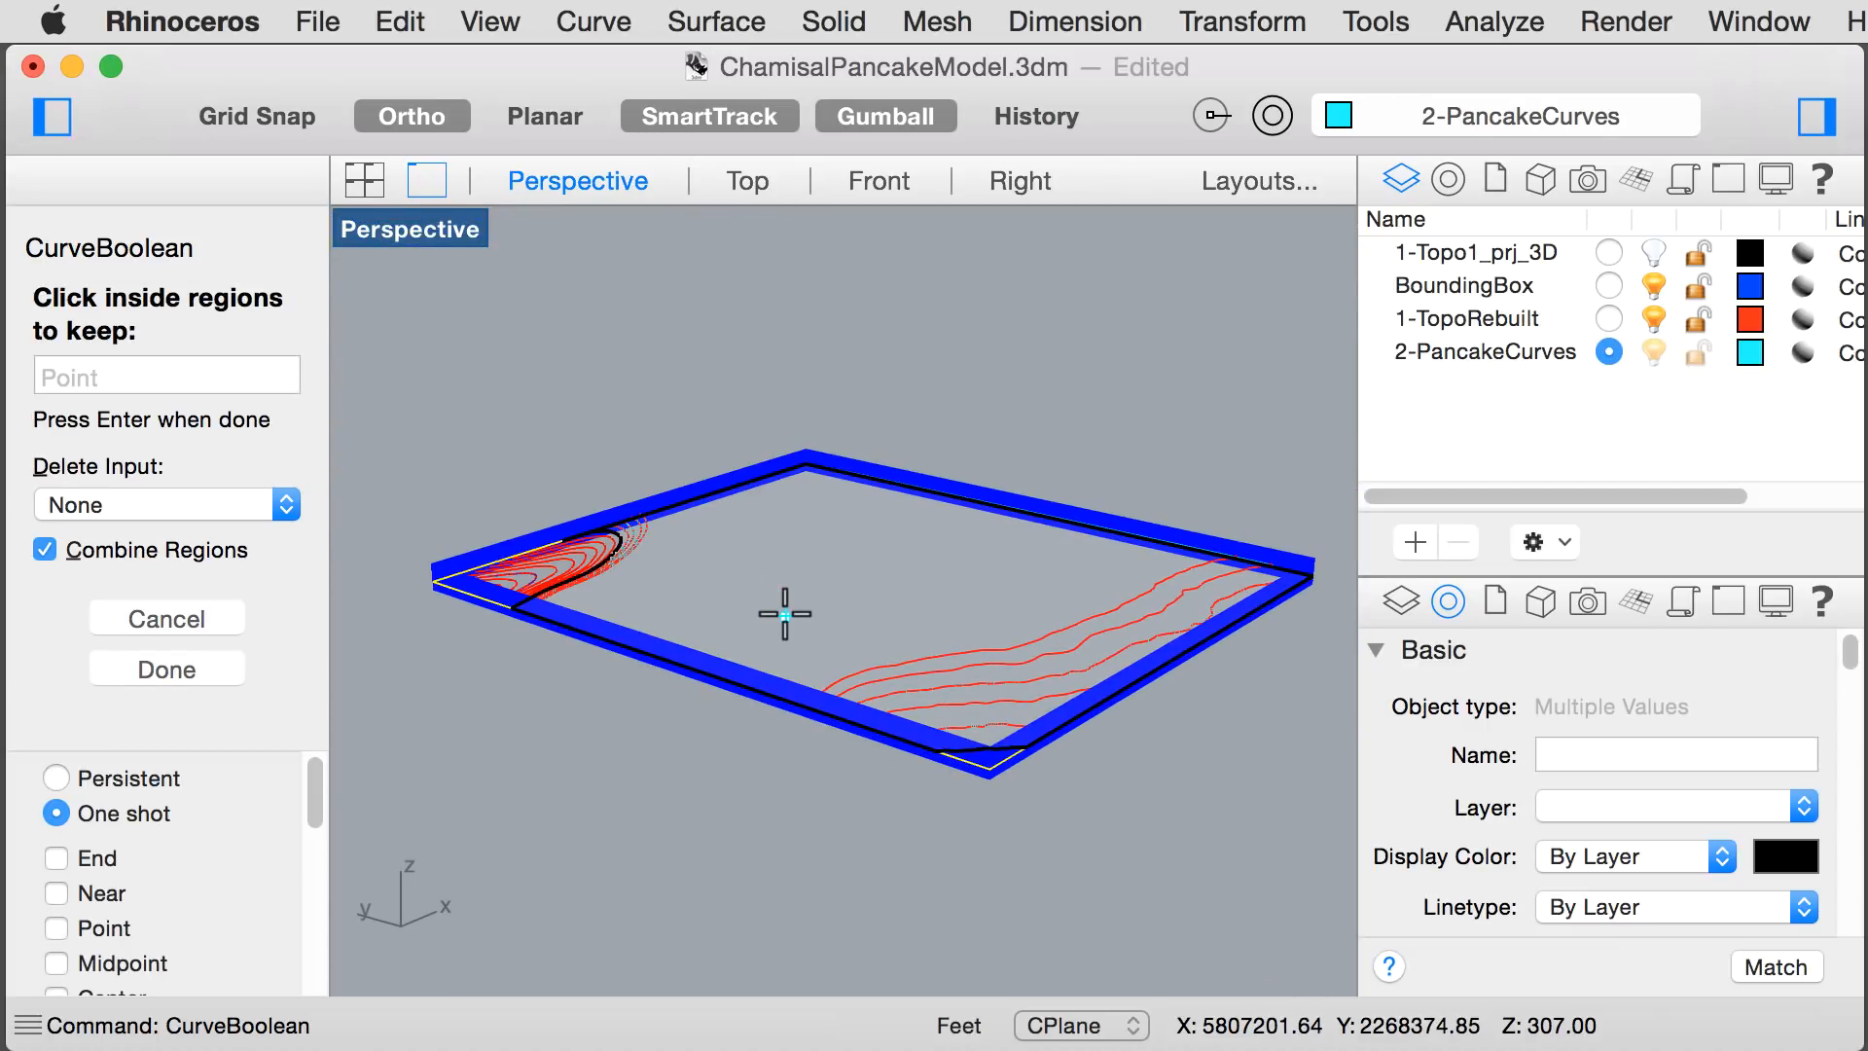
{"action": "key", "text": "Return"}
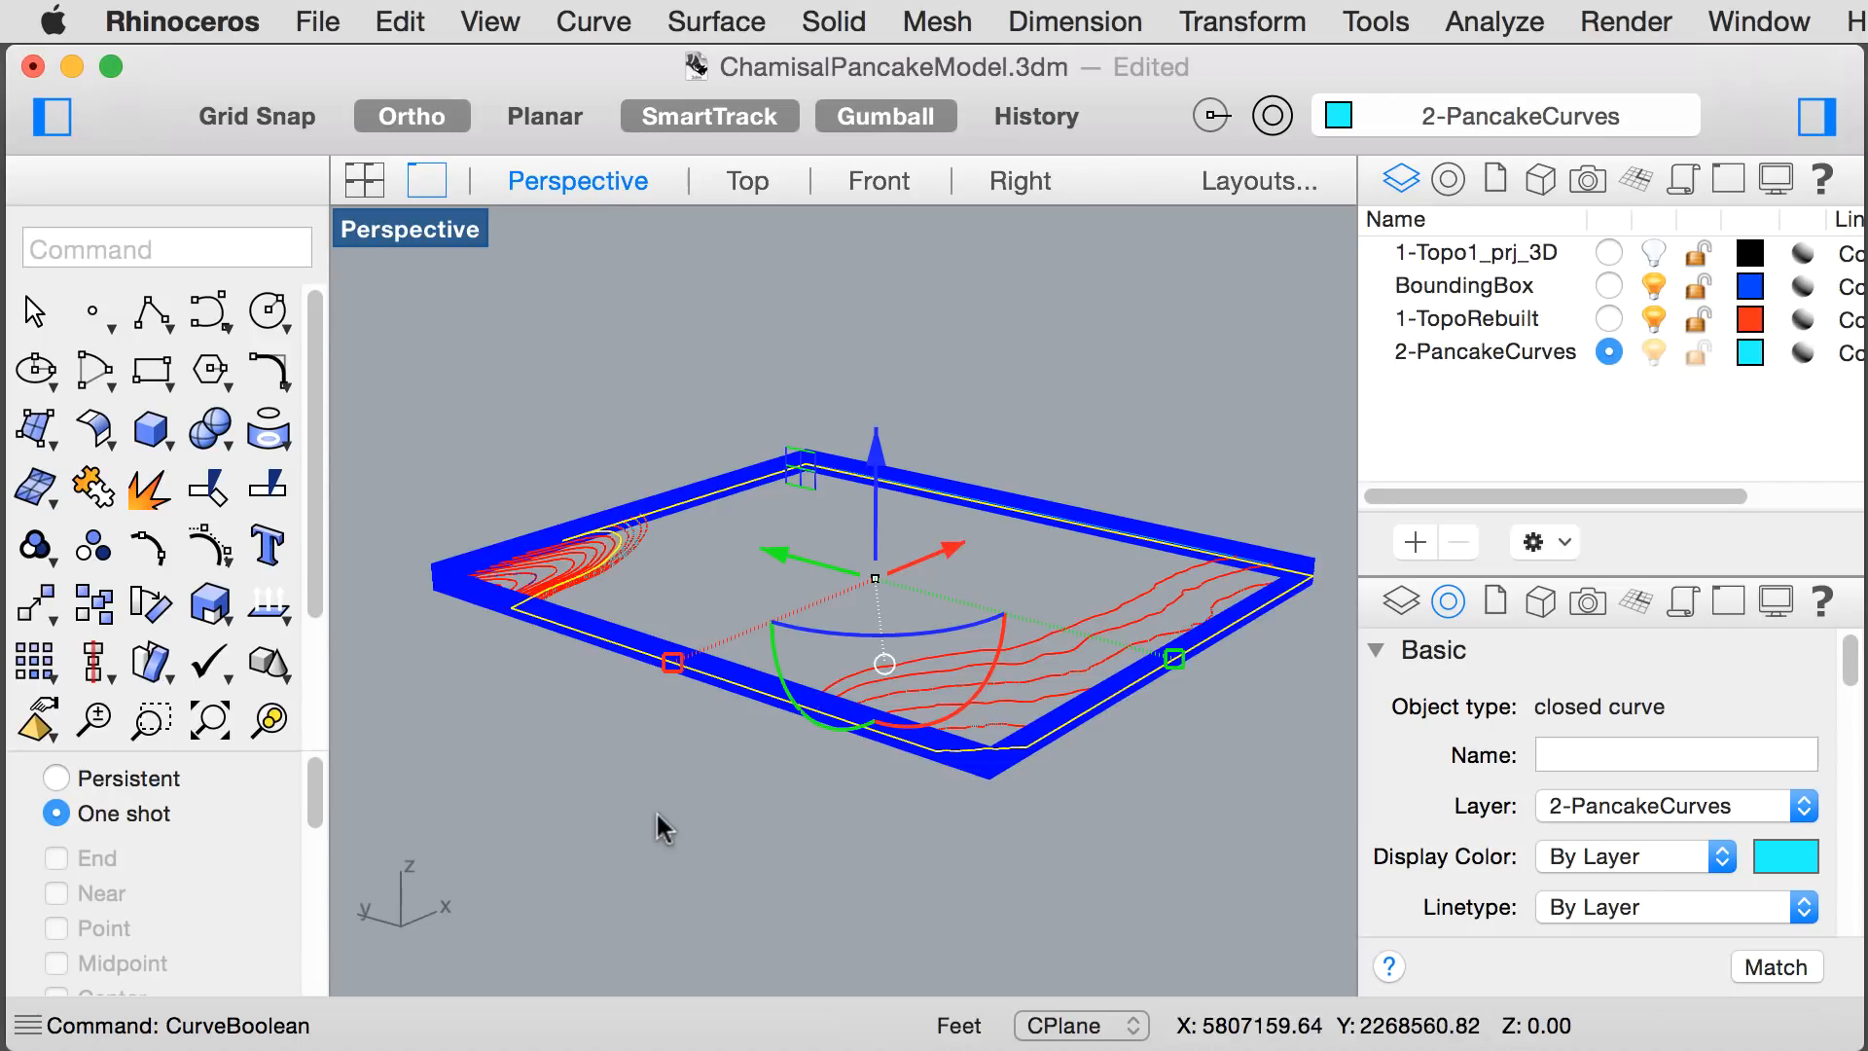
{"action": "left_click", "coordinate": [628, 747]}
- Hide the widely spaced contours, the outer steep-group contours already processed, and the closed curves made from them
{"action": "scroll", "coordinate": [754, 706], "scroll_direction": "up", "scroll_amount": 3}
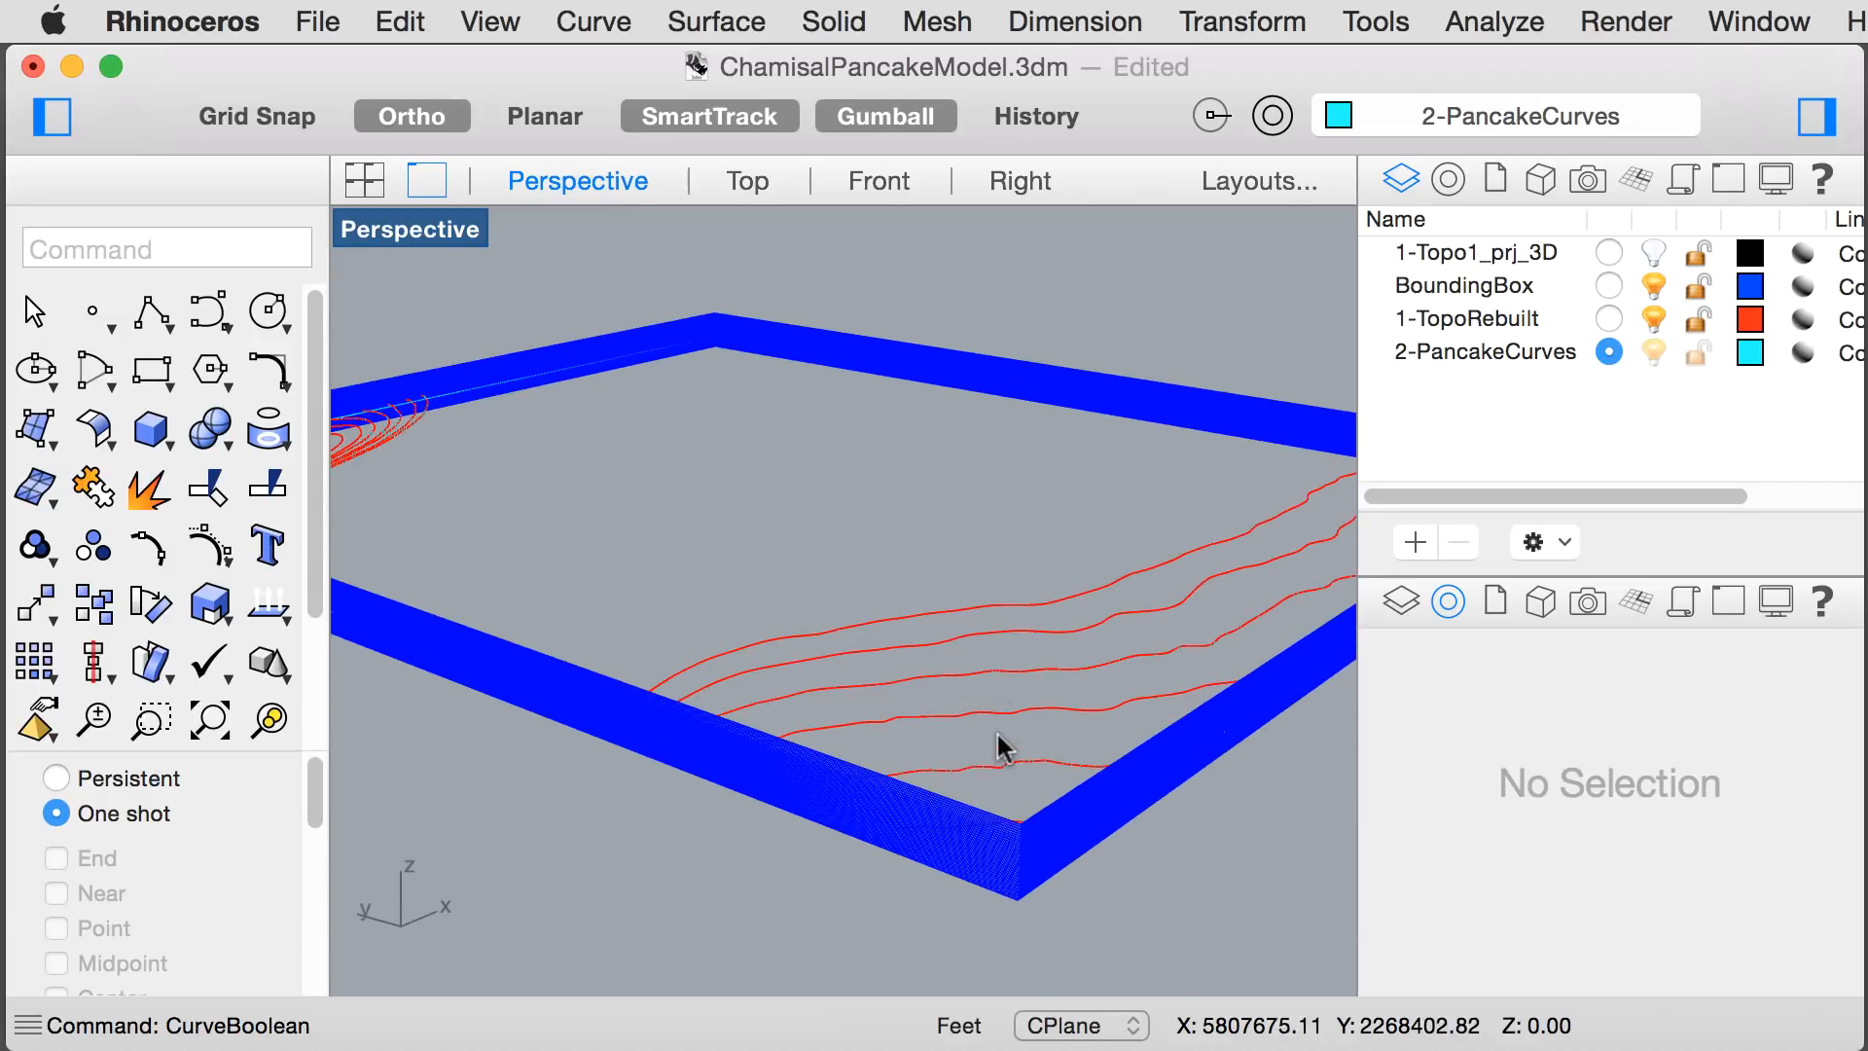
{"action": "right_click_drag", "start_coordinate": [1001, 782], "coordinate": [1005, 838]}
{"action": "right_click_drag", "start_coordinate": [1059, 904], "coordinate": [1029, 623], "text": "shift"}
{"action": "left_click_drag", "start_coordinate": [971, 763], "coordinate": [934, 372]}
{"action": "scroll", "coordinate": [961, 465], "scroll_direction": "down", "scroll_amount": 5}
{"action": "scroll", "coordinate": [701, 329], "scroll_direction": "up", "scroll_amount": 8}
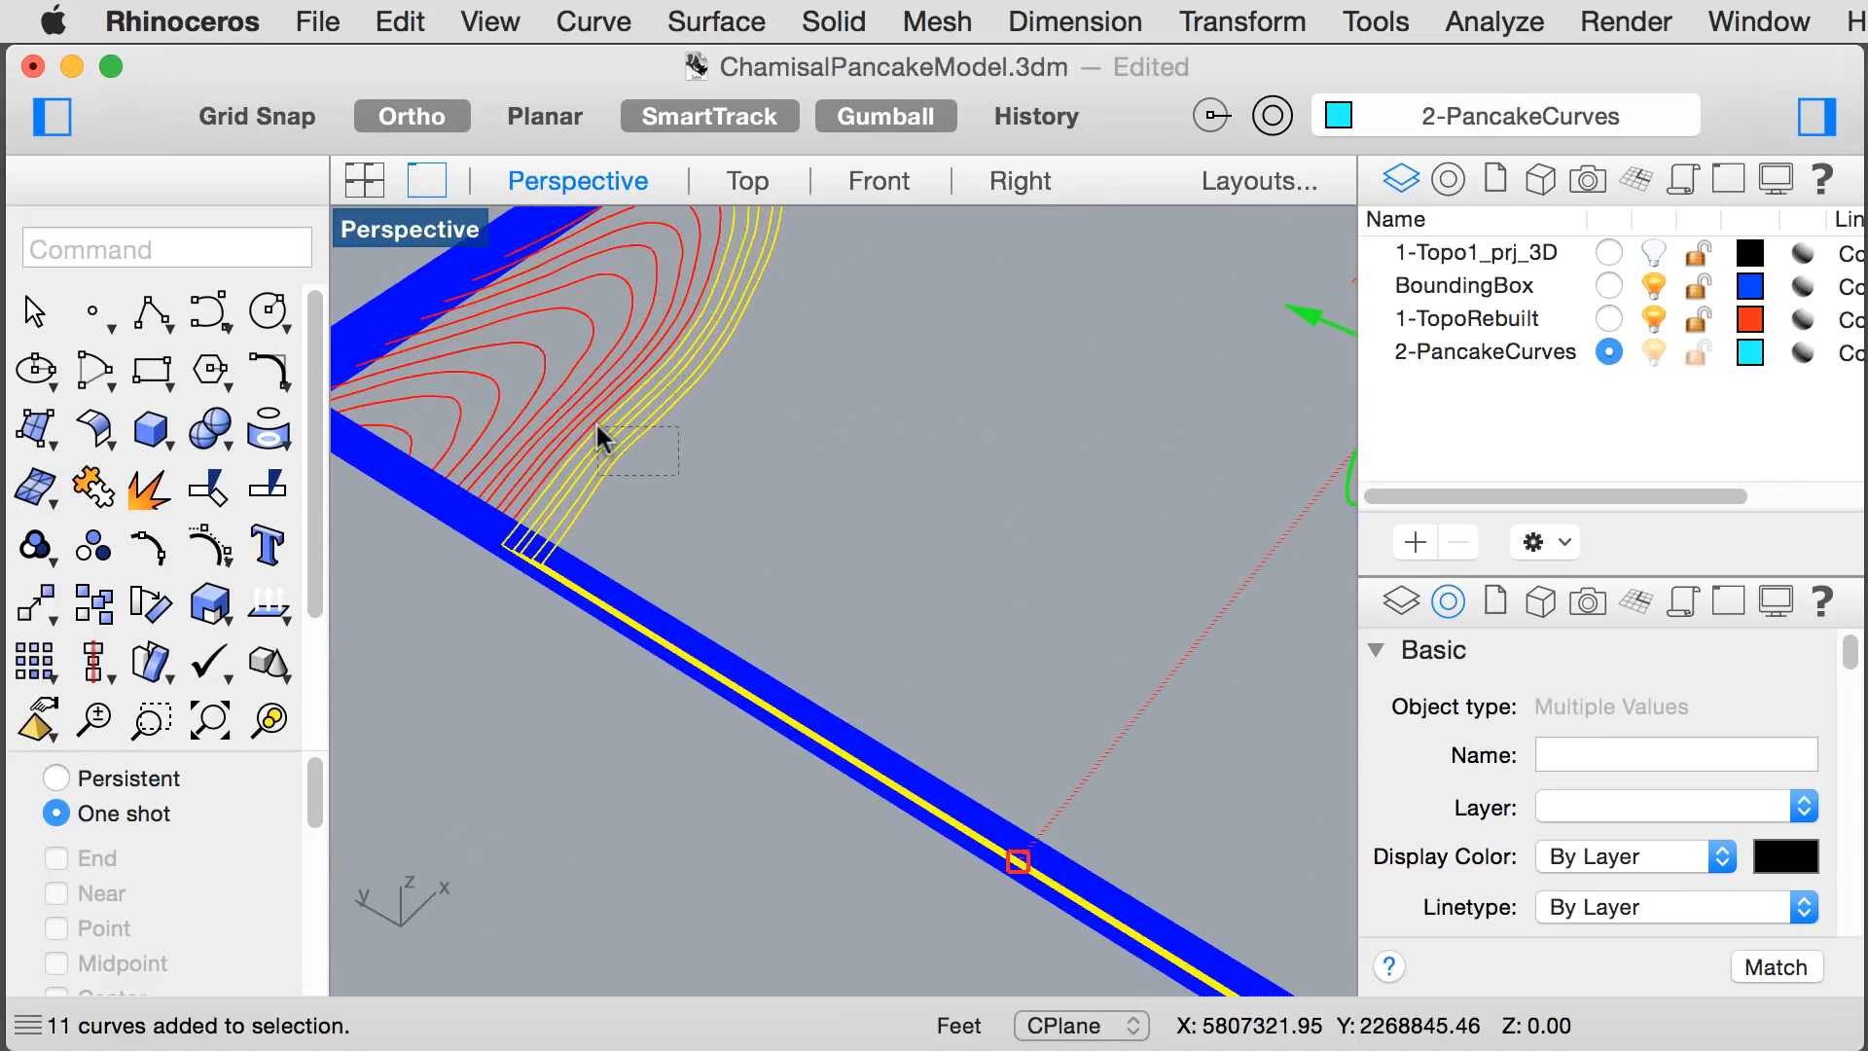
{"action": "left_click_drag", "start_coordinate": [598, 428], "coordinate": [598, 428]}
{"action": "scroll", "coordinate": [629, 483], "scroll_direction": "down", "scroll_amount": 6}
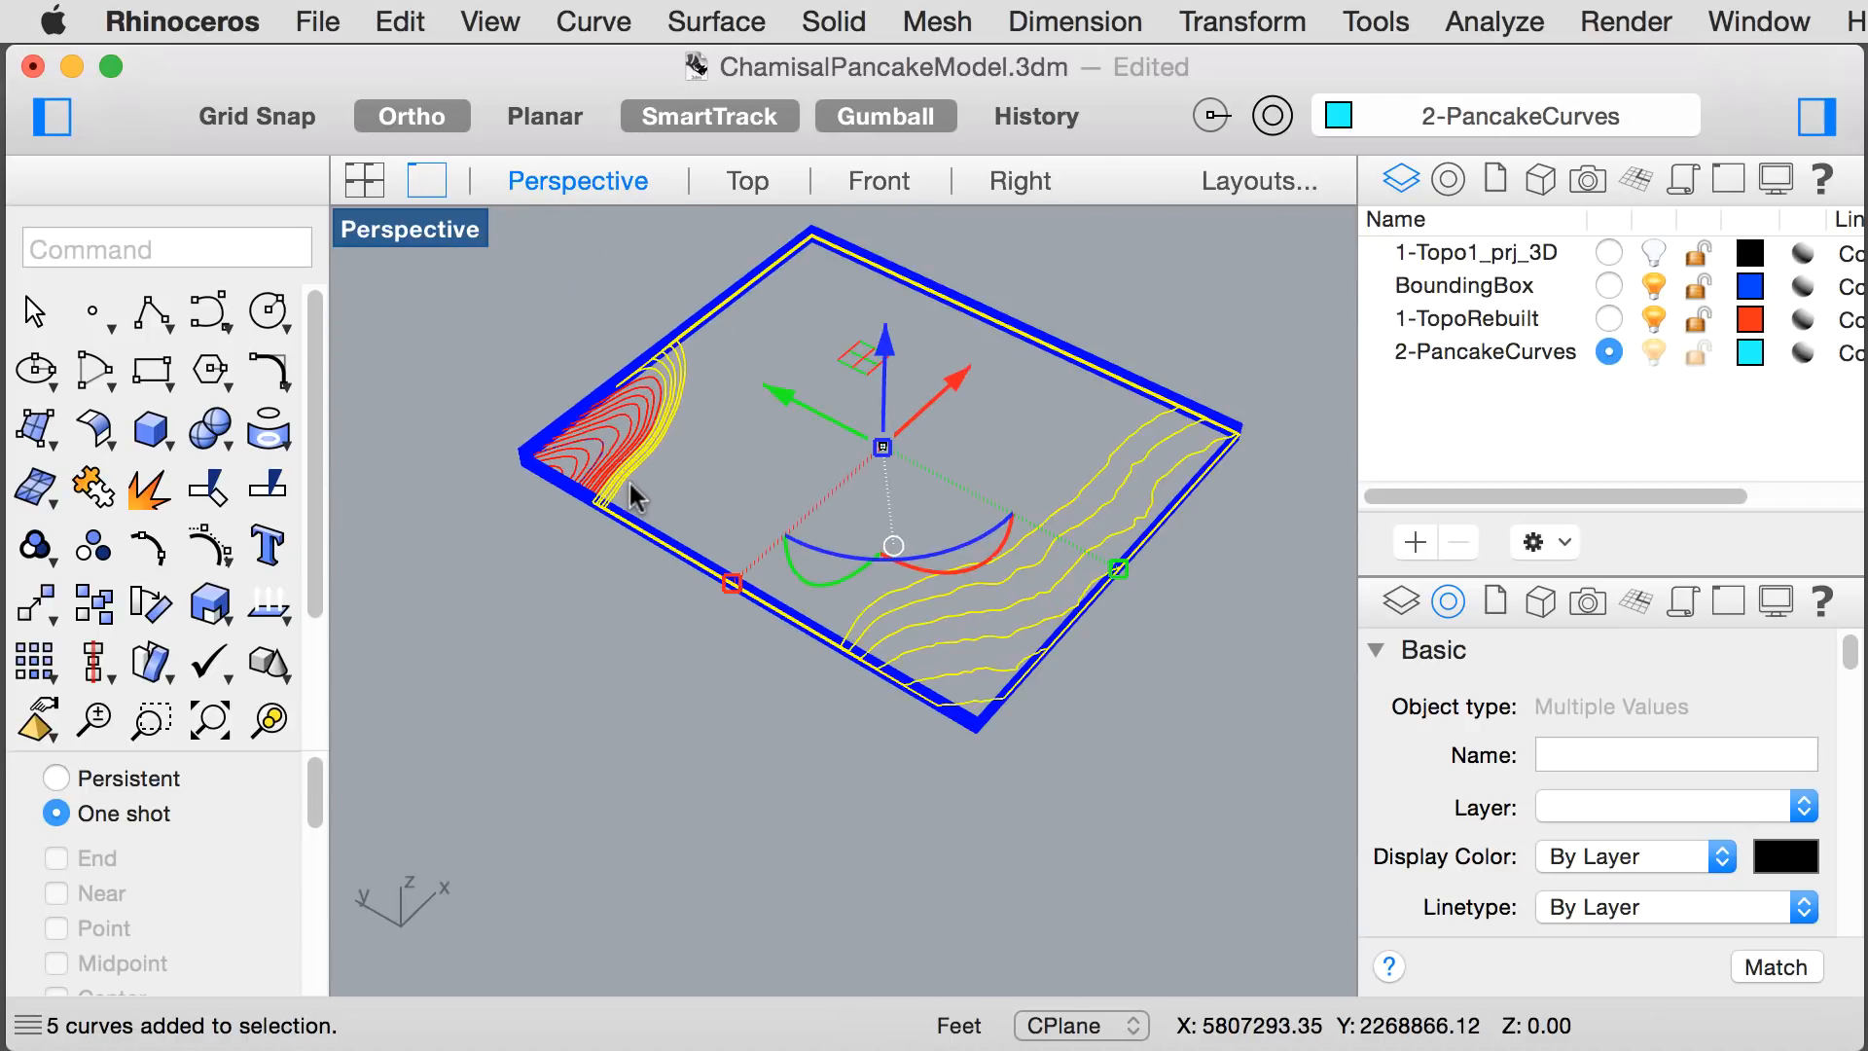
{"action": "type", "text": "hide"}
{"action": "key", "text": "Return"}
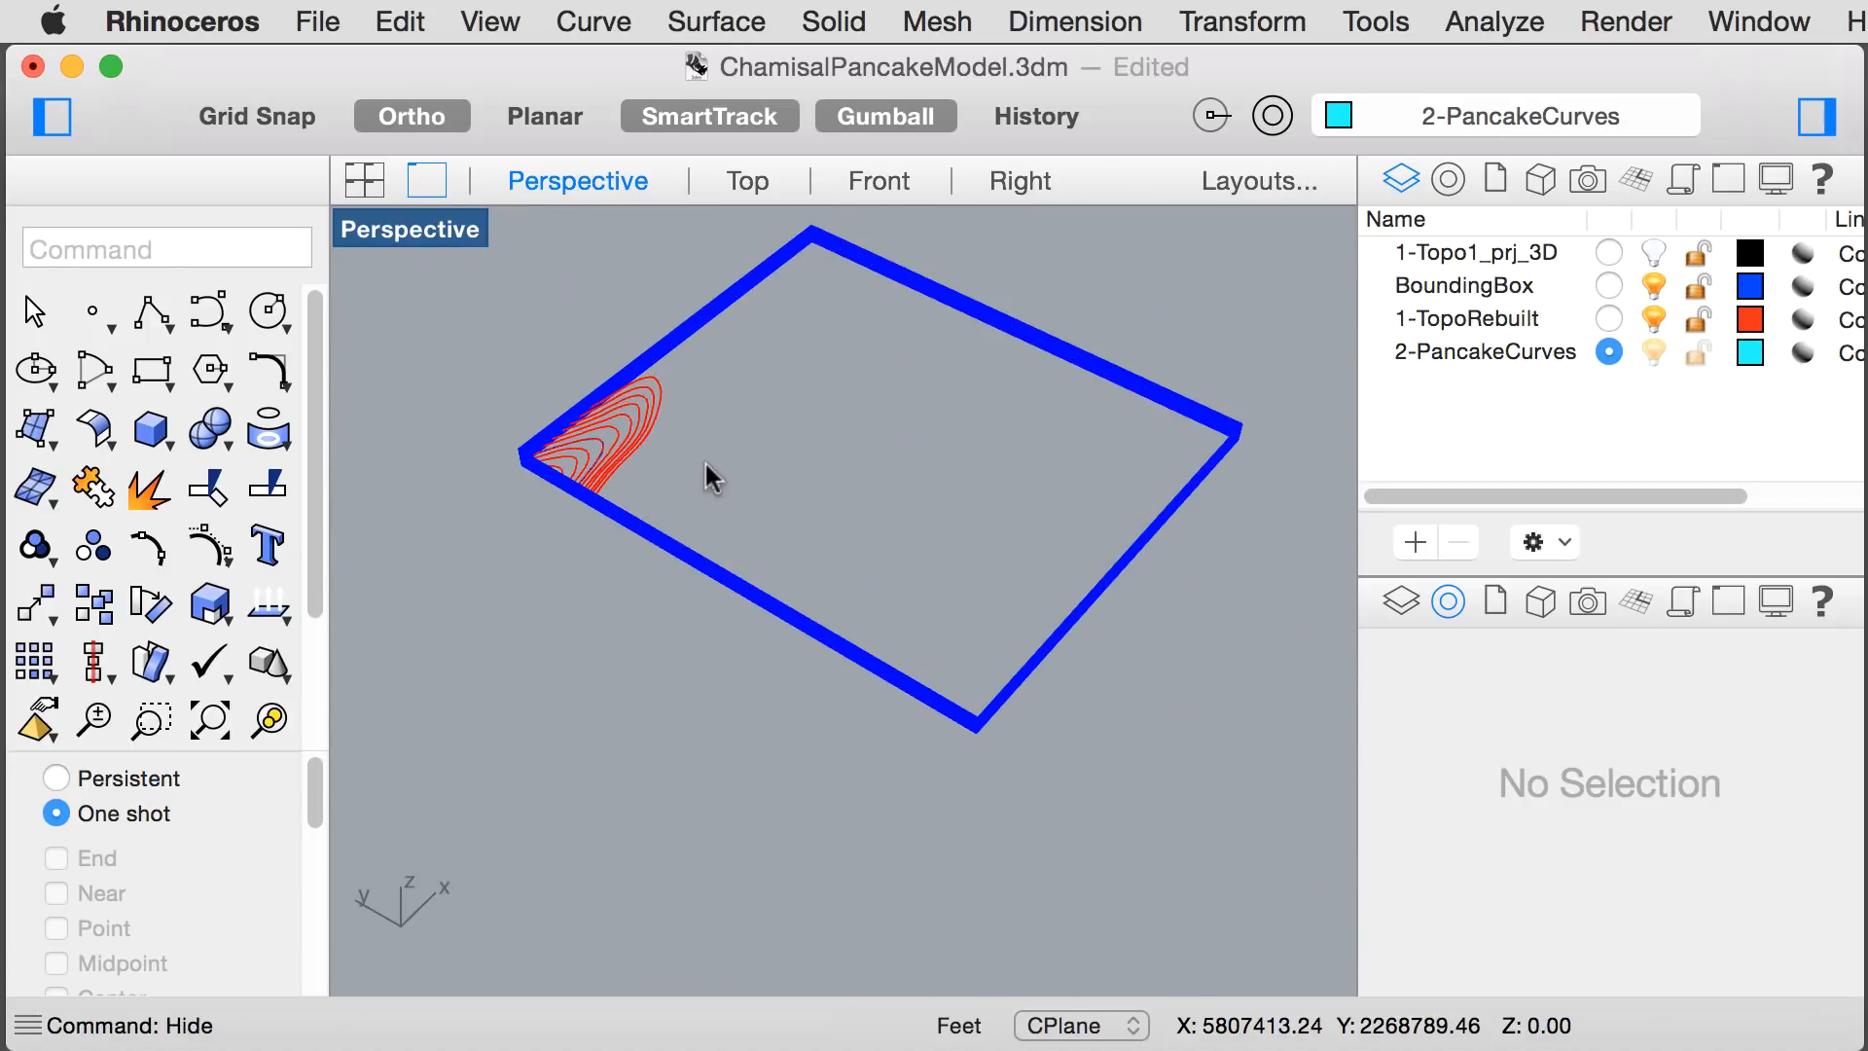
- Start CurveBoolean on the outermost remaining contour of the steep group and the bounding-box line at its height
{"action": "scroll", "coordinate": [561, 359], "scroll_direction": "up", "scroll_amount": 3}
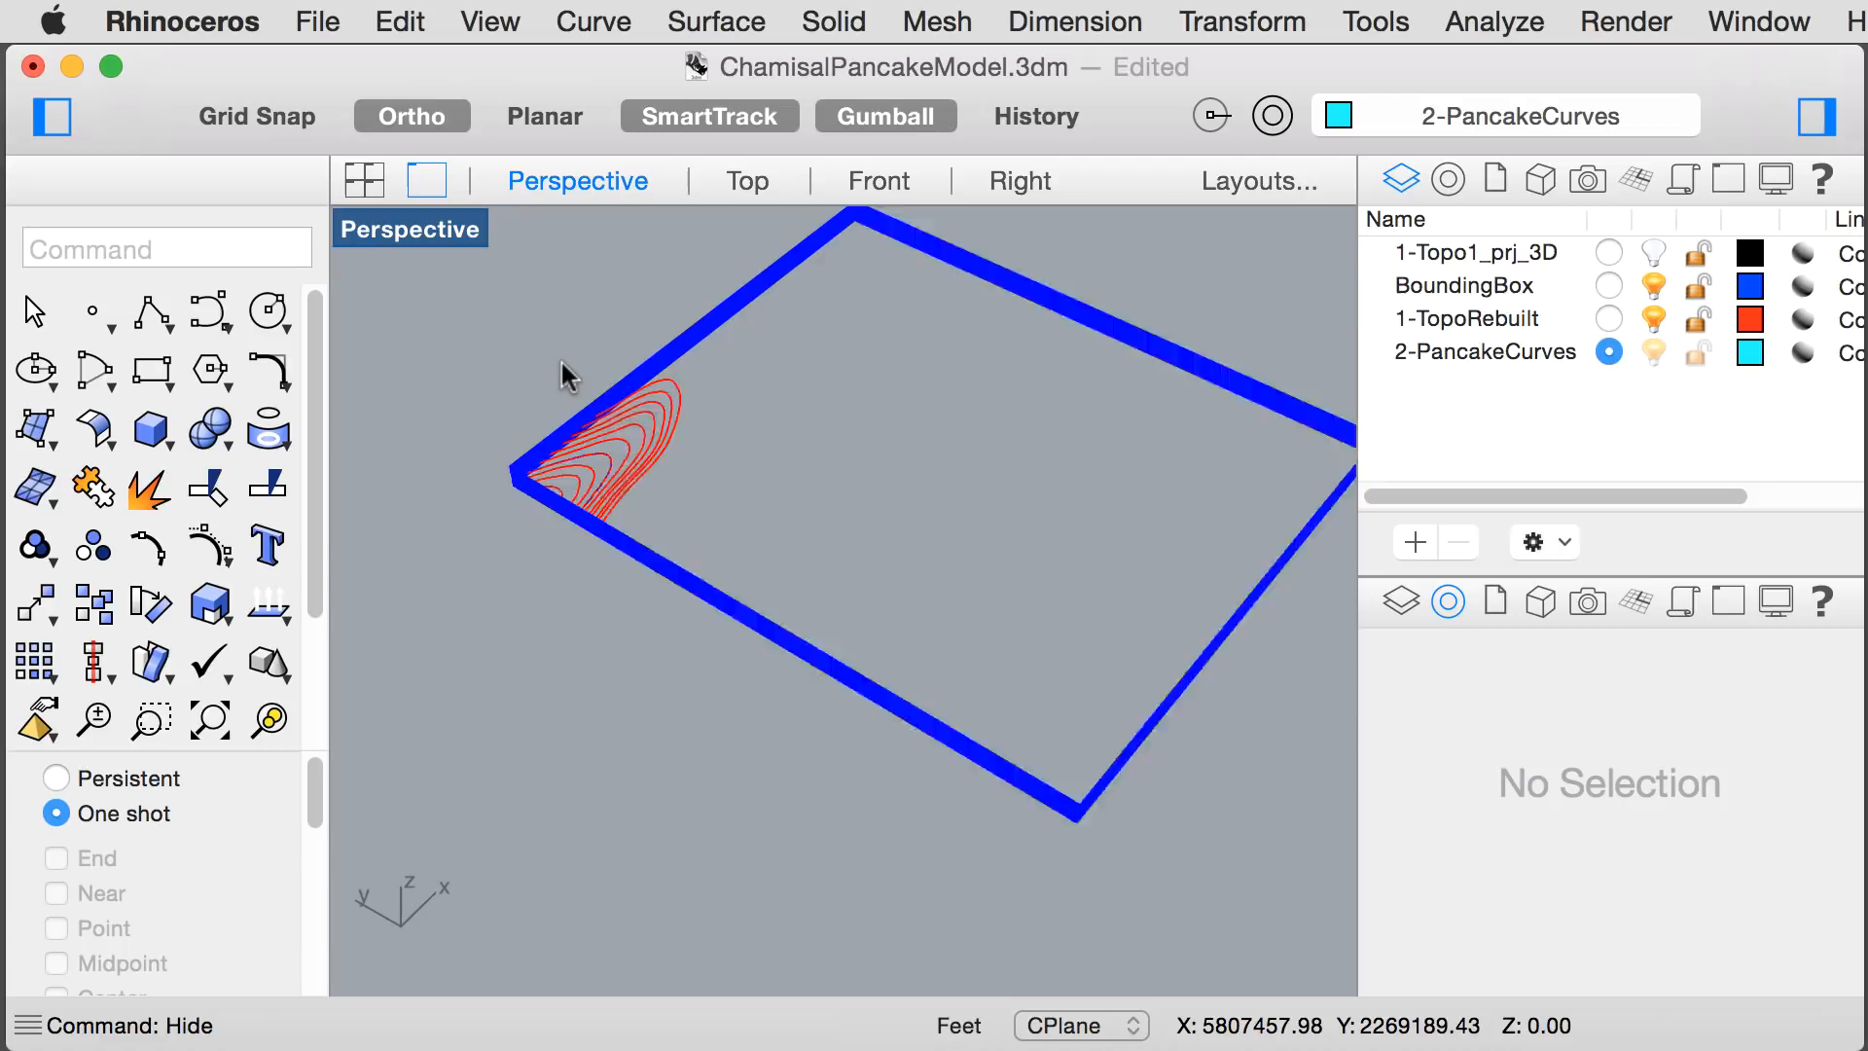
{"action": "left_click", "coordinate": [720, 389]}
{"action": "scroll", "coordinate": [745, 453], "scroll_direction": "down", "scroll_amount": 3}
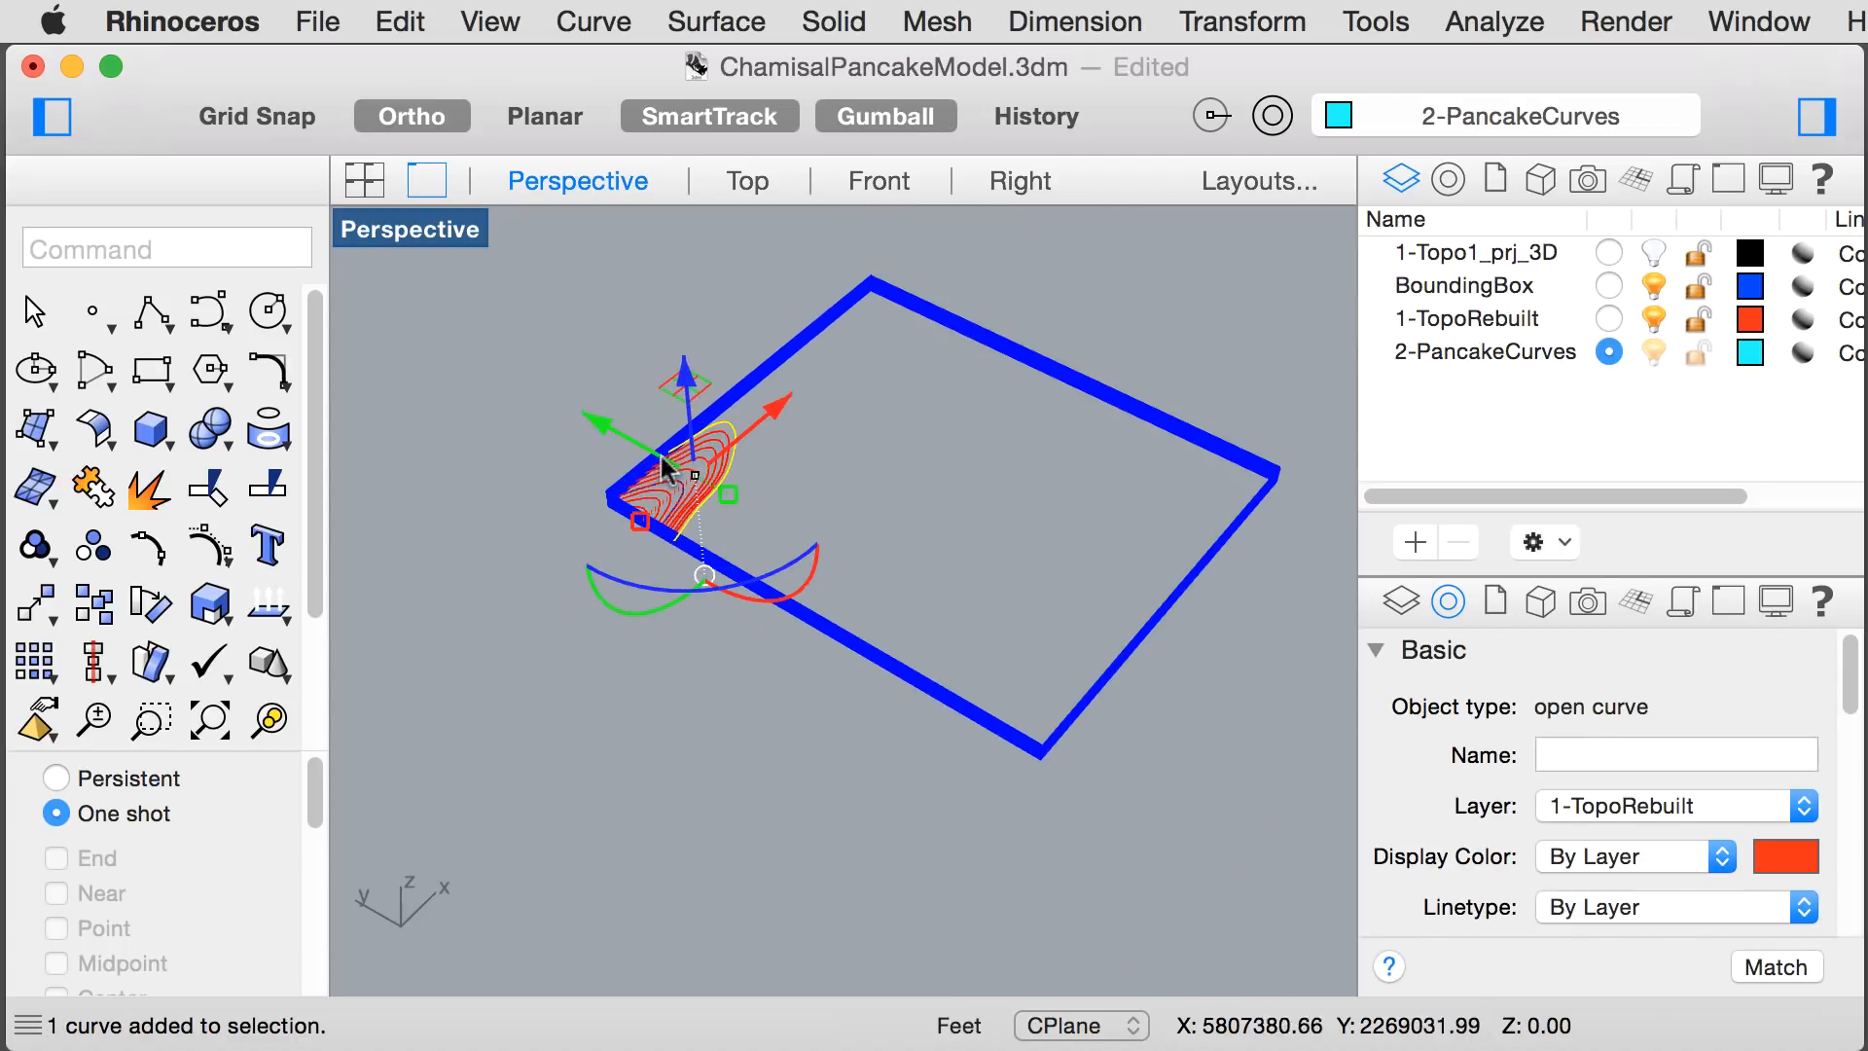
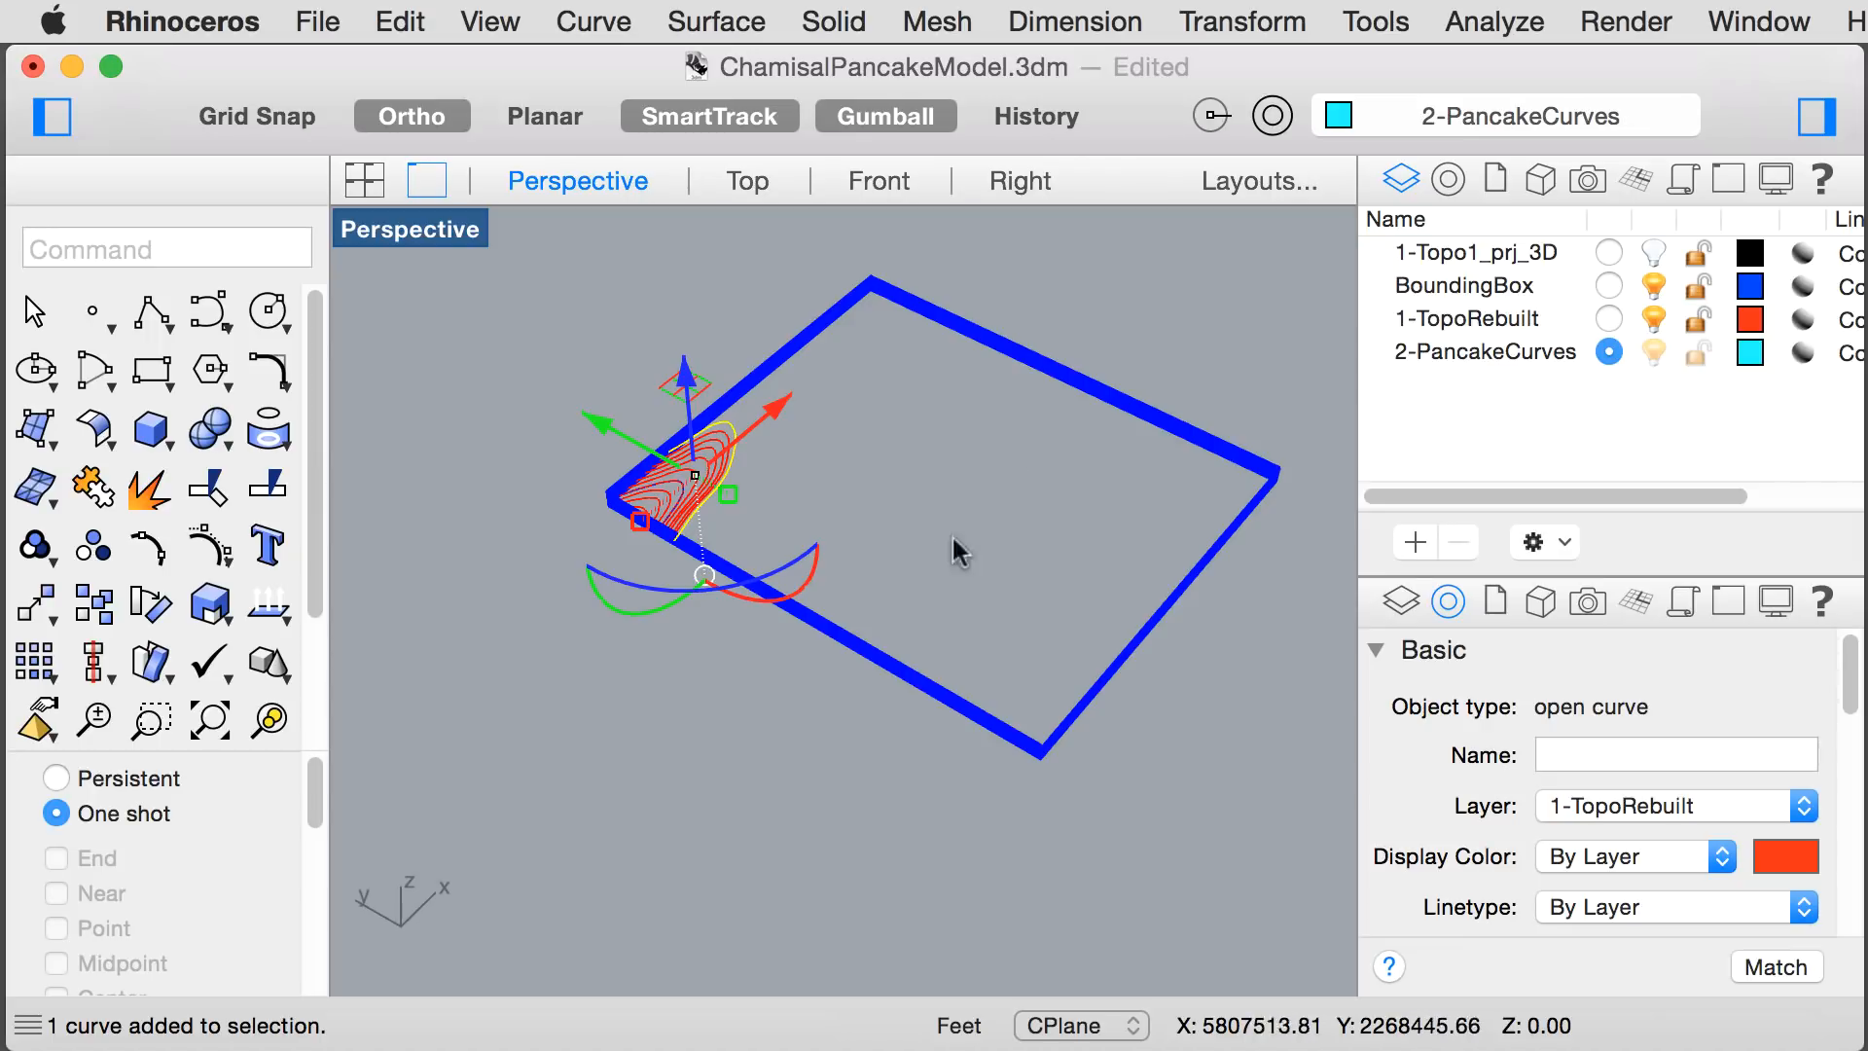
{"action": "right_click_drag", "start_coordinate": [1054, 477], "coordinate": [935, 599], "text": "shift"}
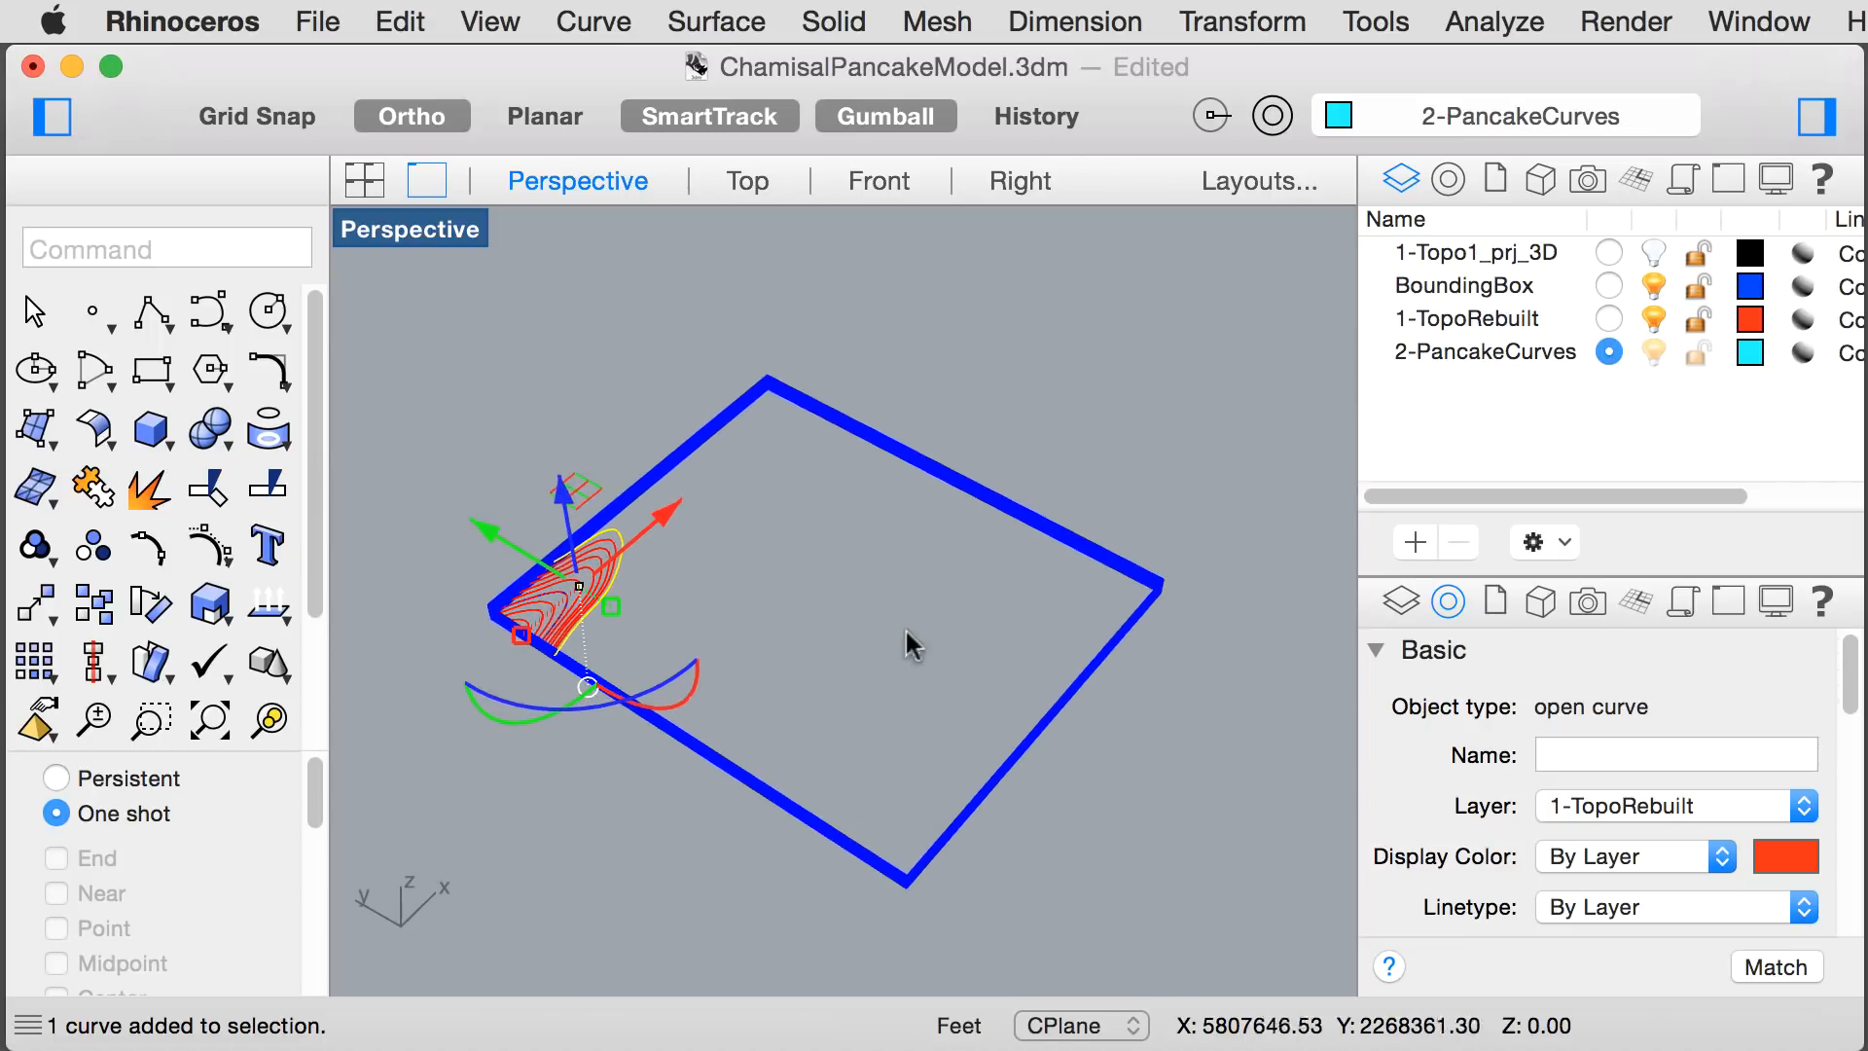
{"action": "left_click", "coordinate": [716, 566]}
{"action": "type", "text": "CurveBoolean"}
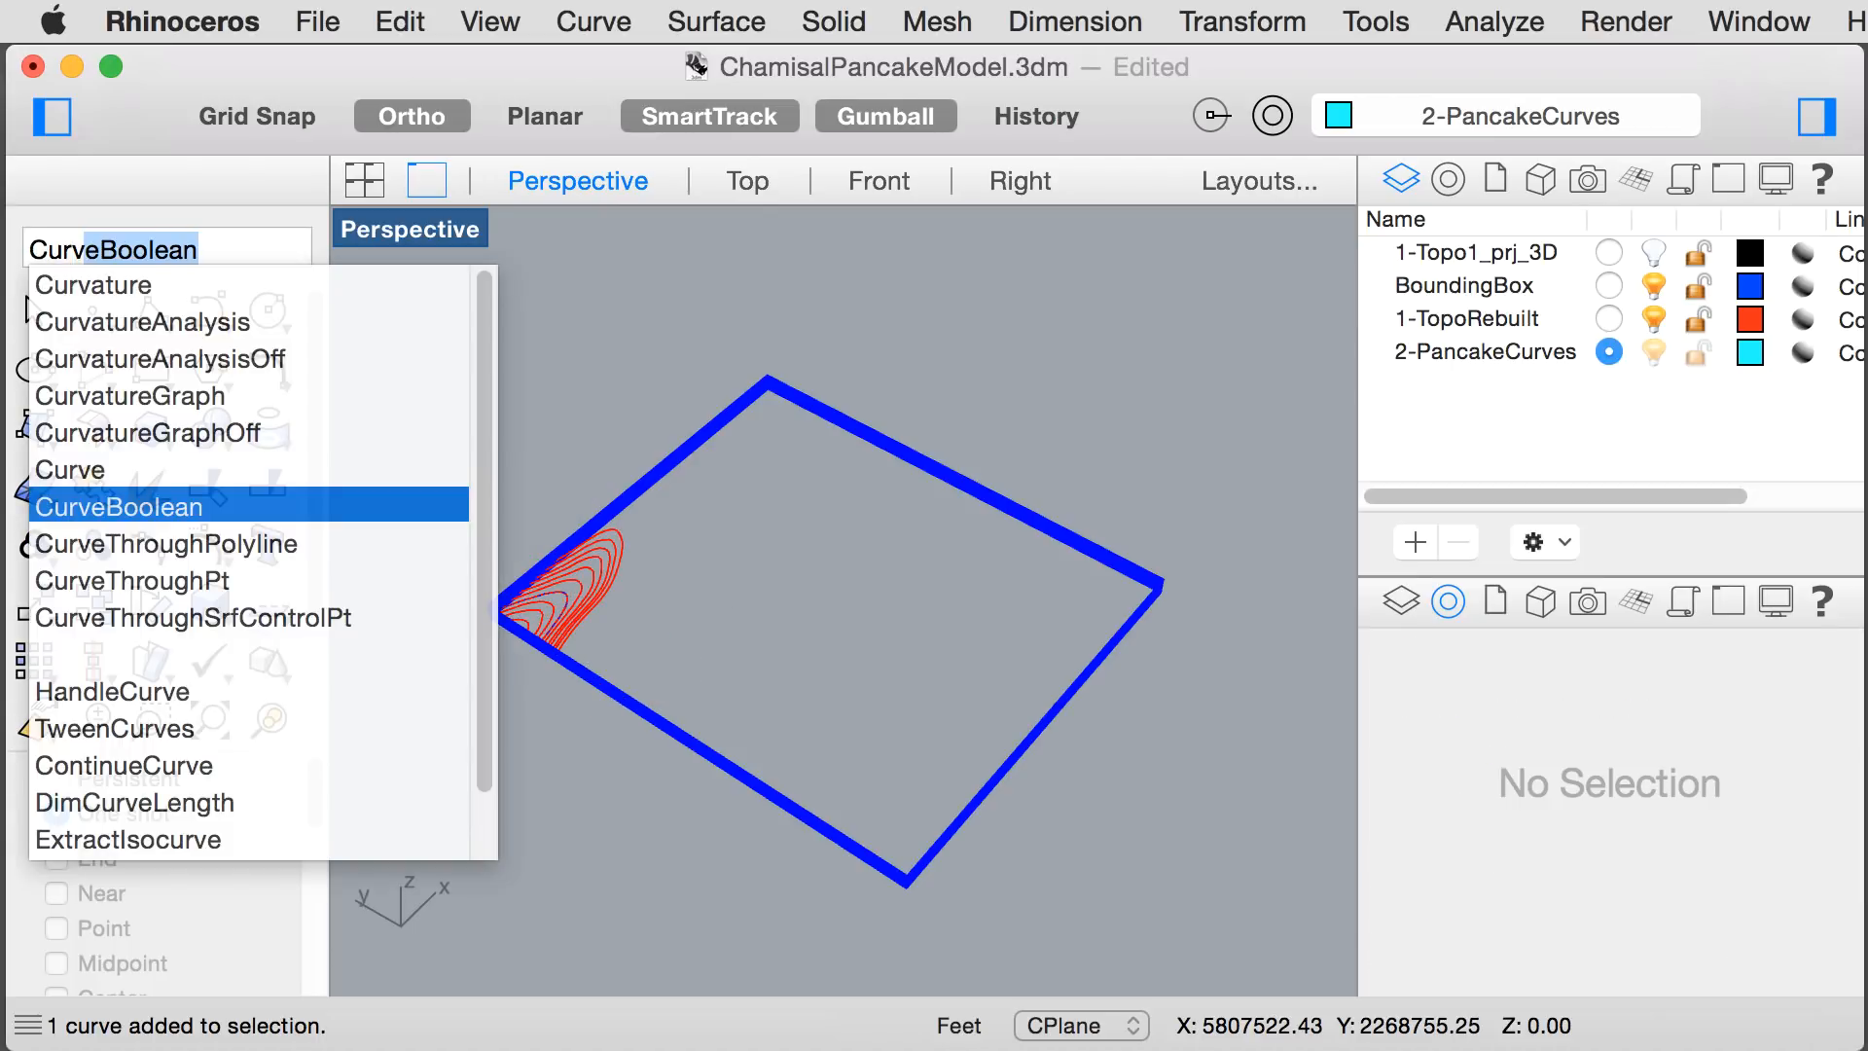
{"action": "key", "text": "Return"}
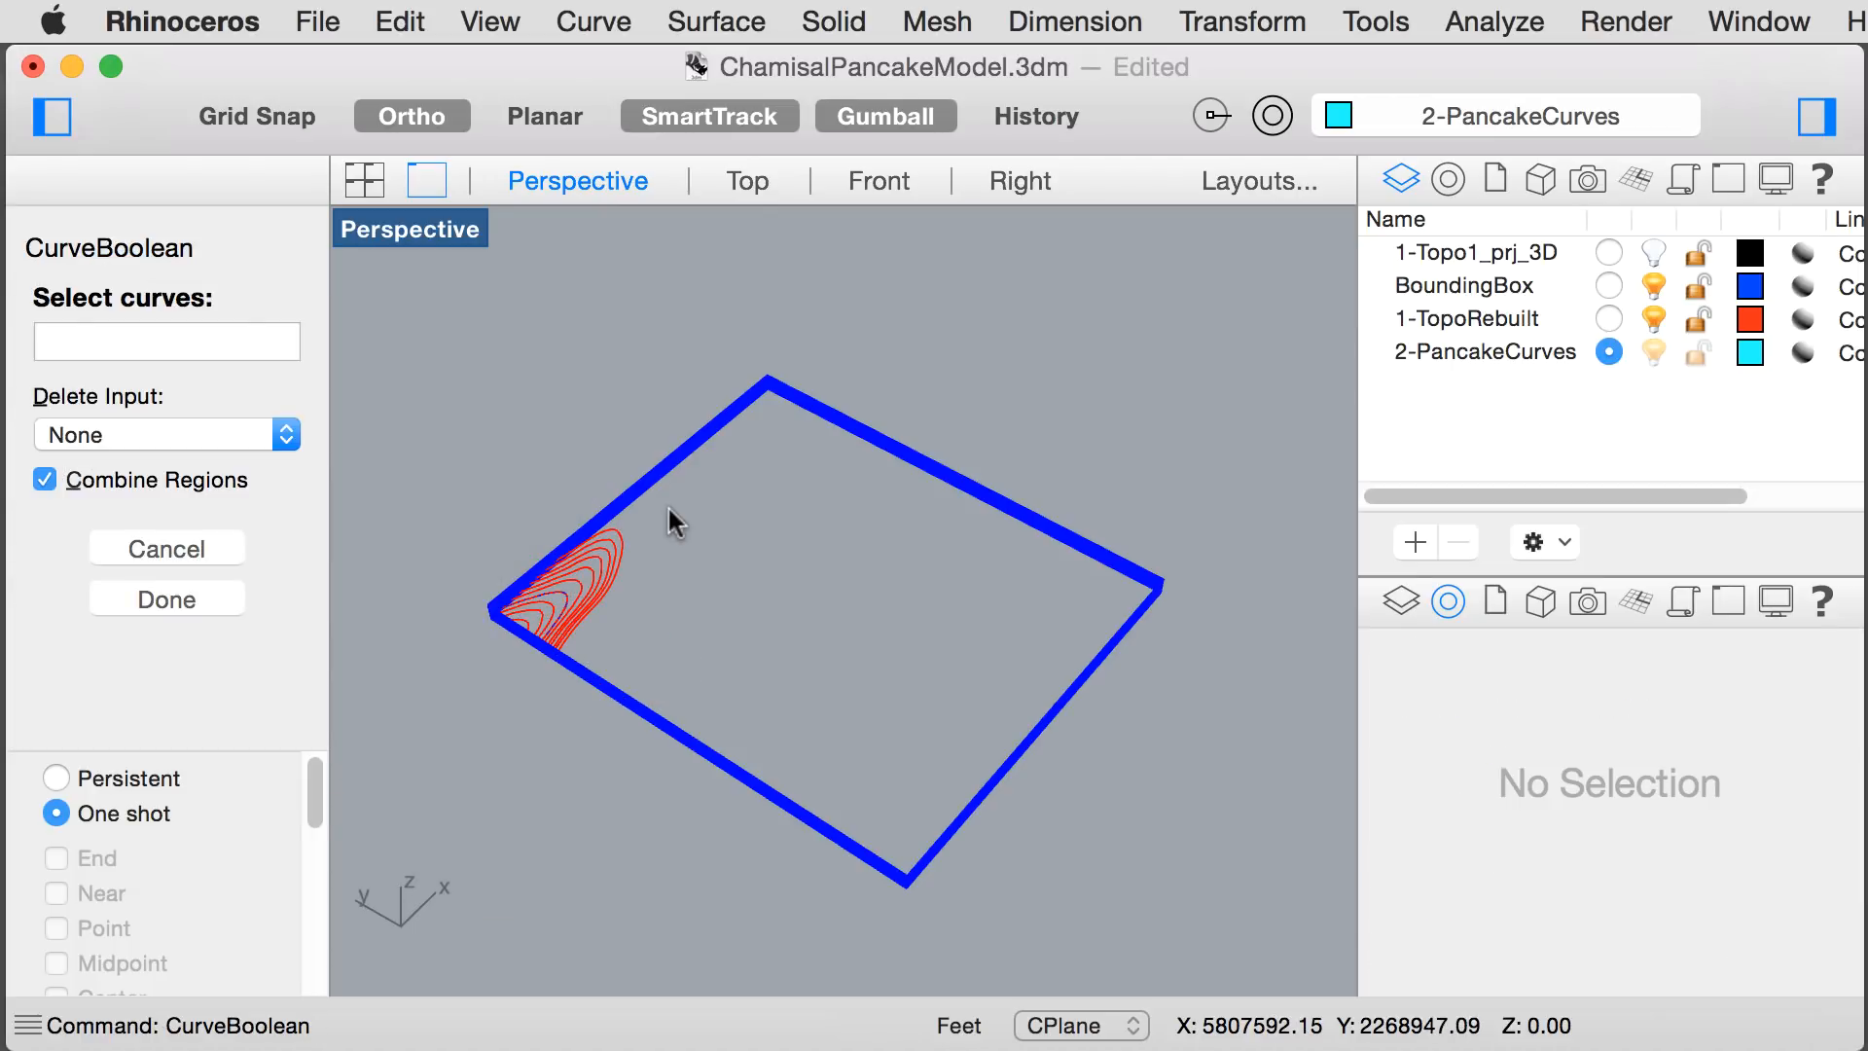
{"action": "scroll", "coordinate": [623, 525], "scroll_direction": "up", "scroll_amount": 5}
{"action": "left_click", "coordinate": [605, 567]}
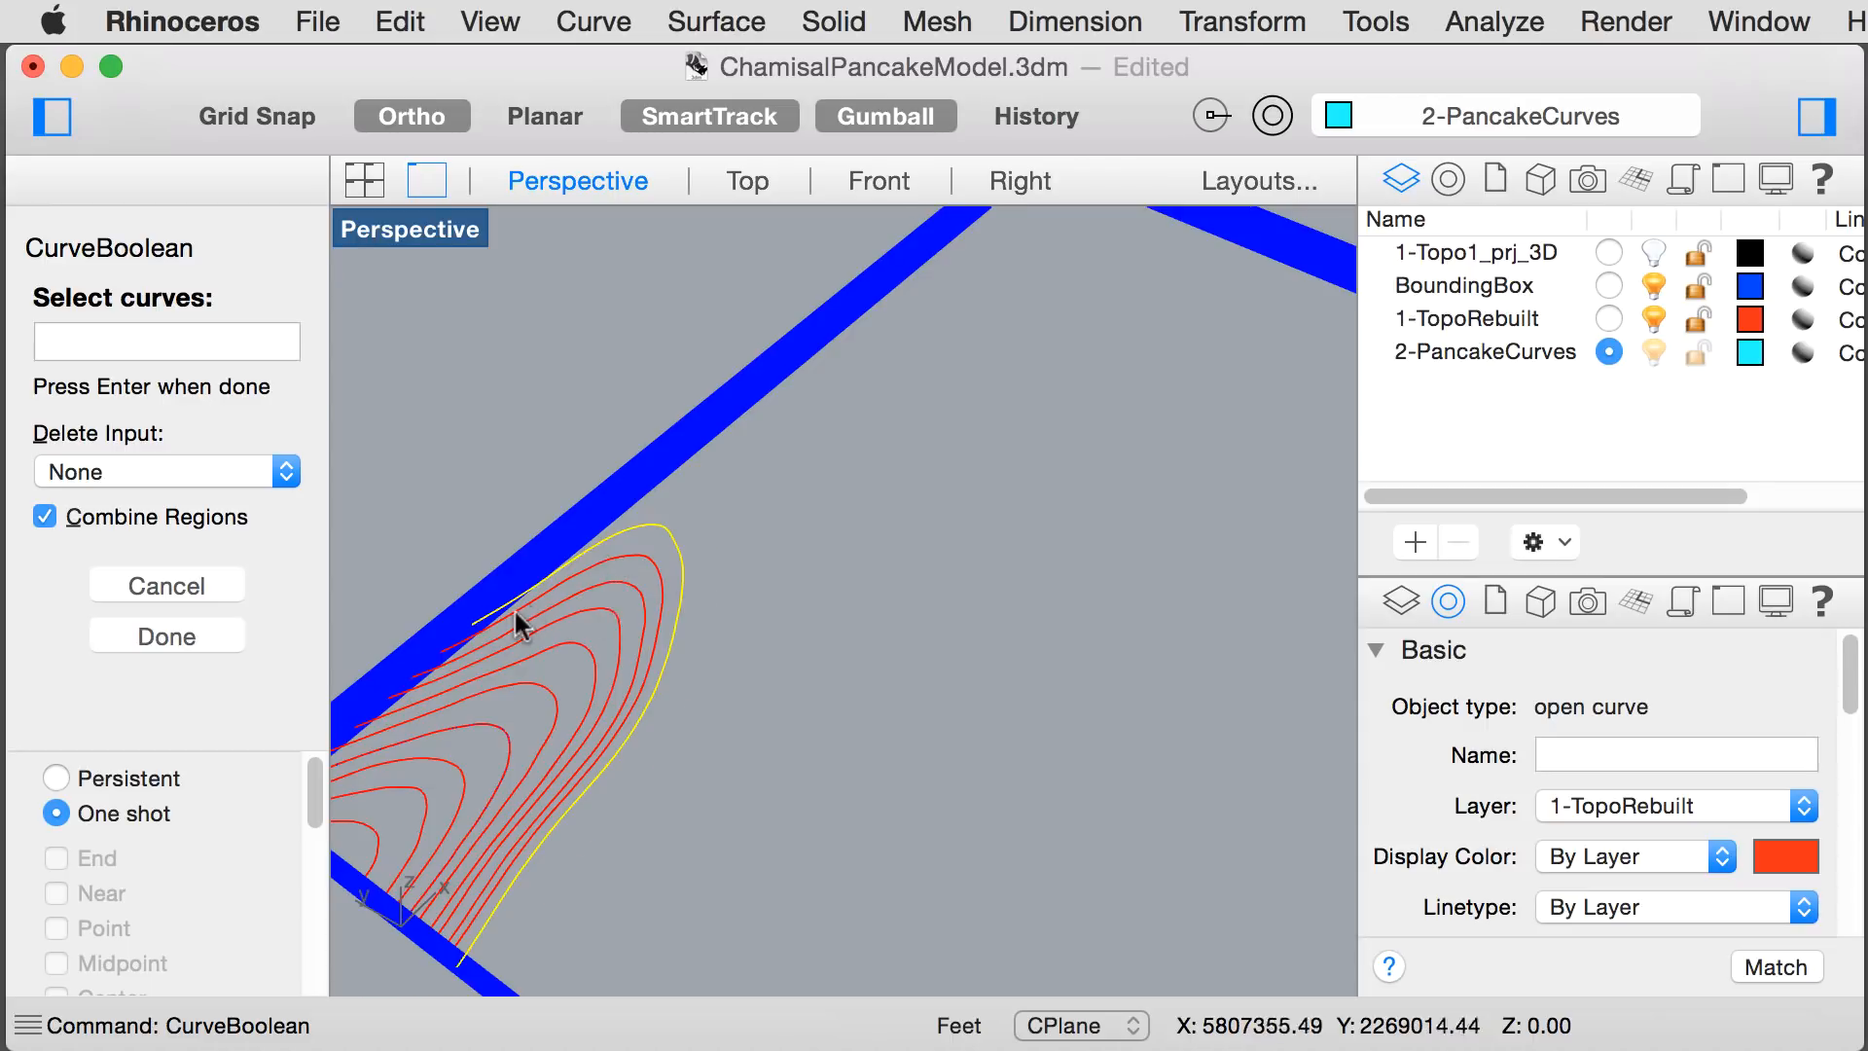
{"action": "scroll", "coordinate": [463, 615], "scroll_direction": "up", "scroll_amount": 10}
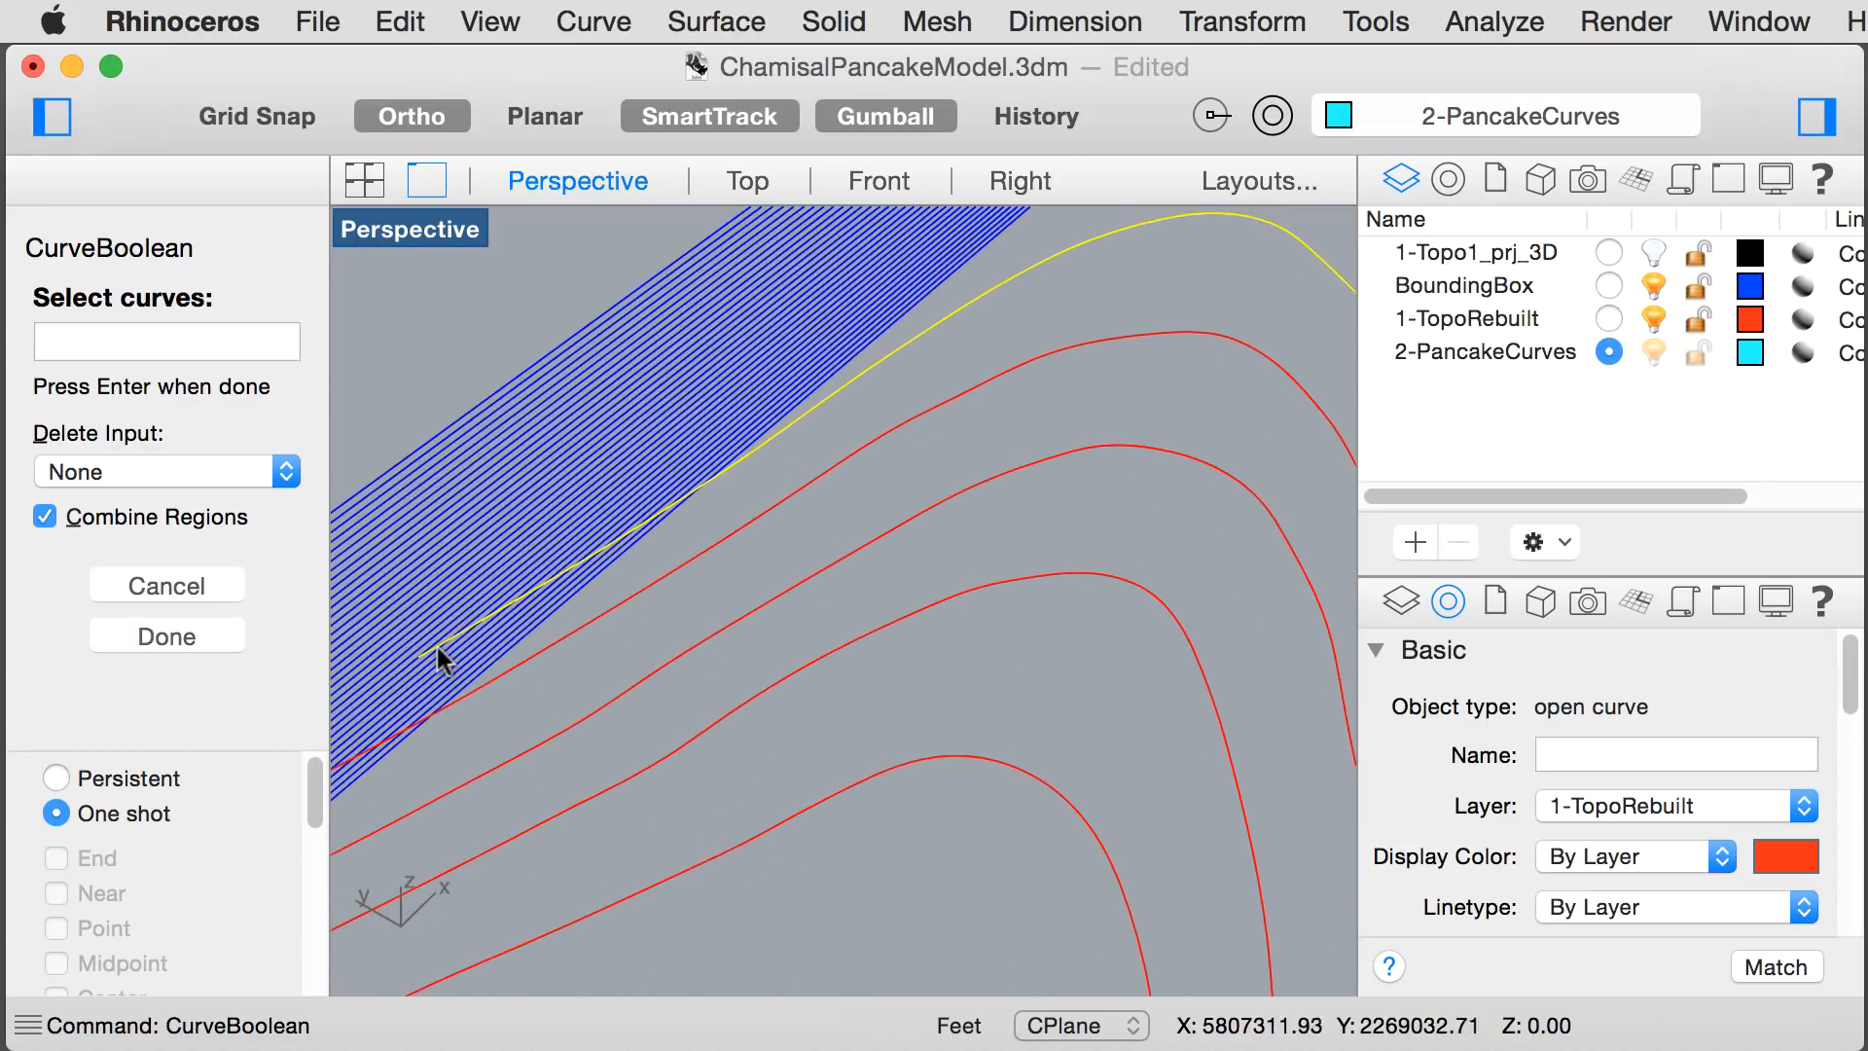
{"action": "left_click", "coordinate": [406, 667]}
{"action": "scroll", "coordinate": [420, 716], "scroll_direction": "down", "scroll_amount": 10}
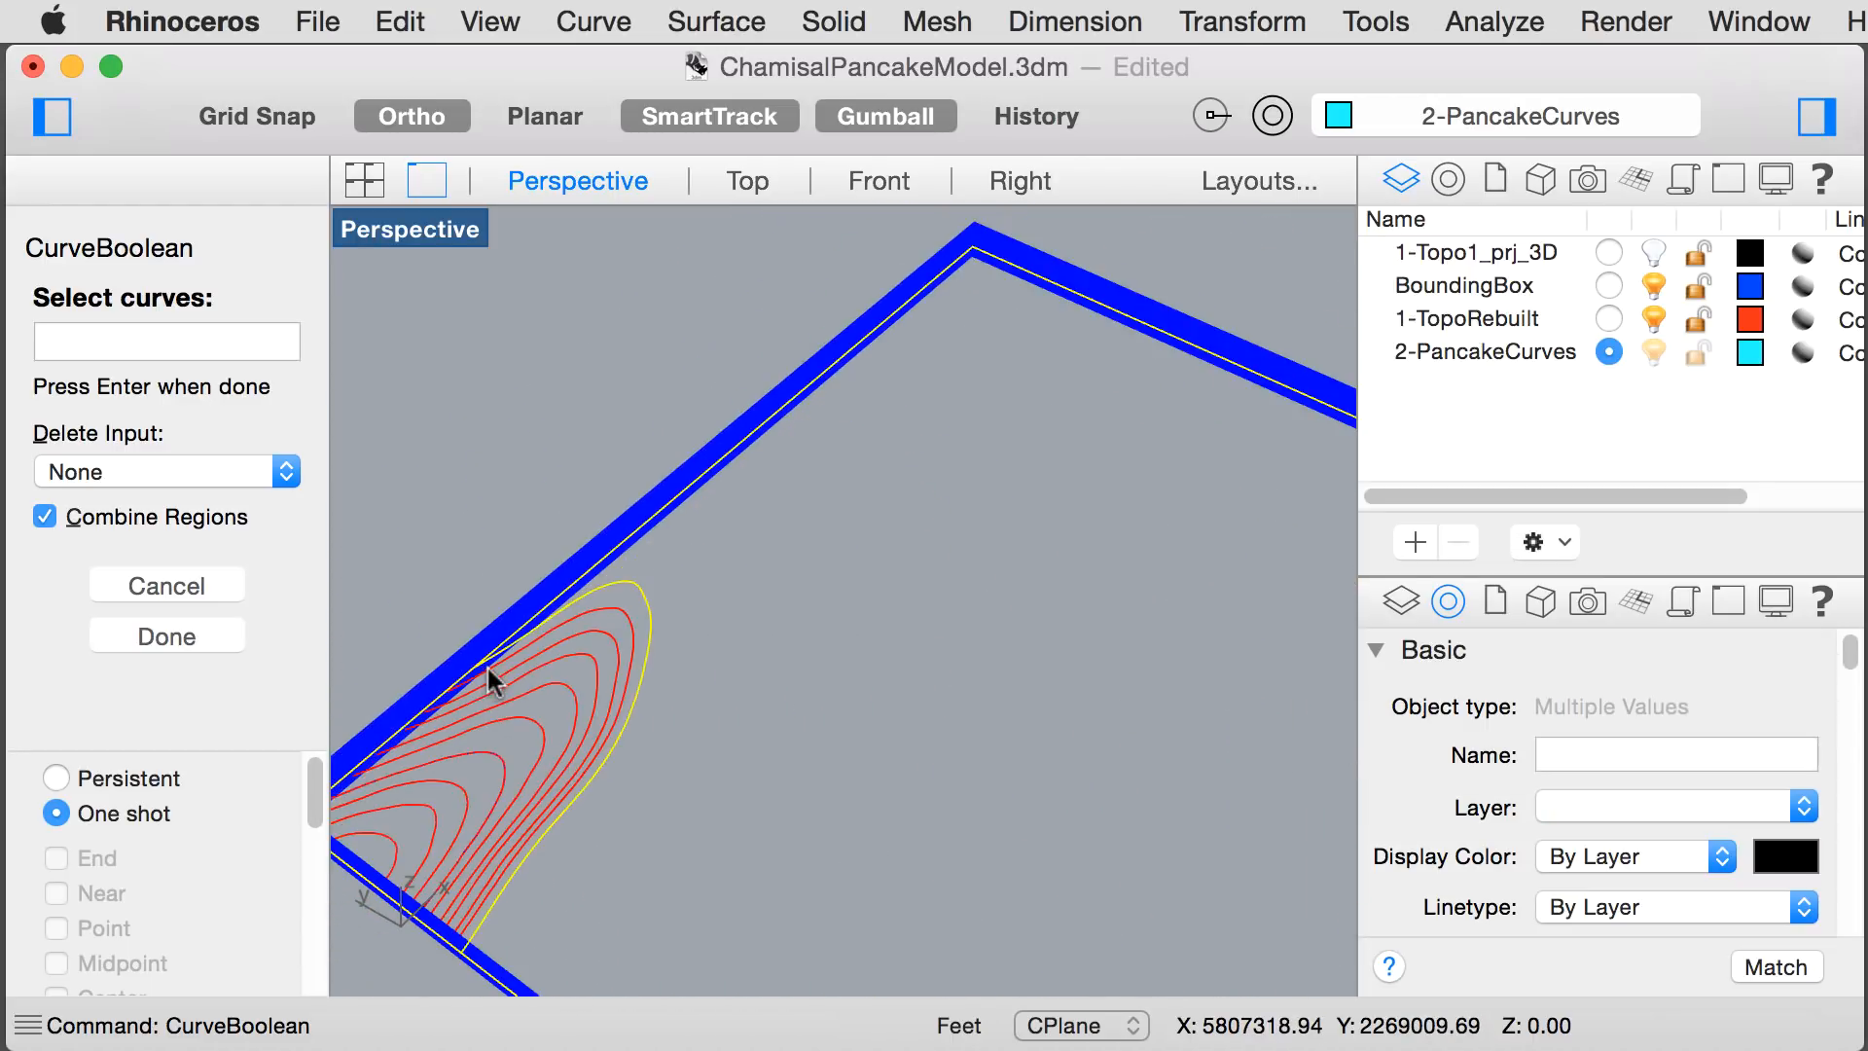
- Keep the large region outside the selected contour as a closed curve on 2-PancakeCurves and deselect it
{"action": "key", "text": "Return"}
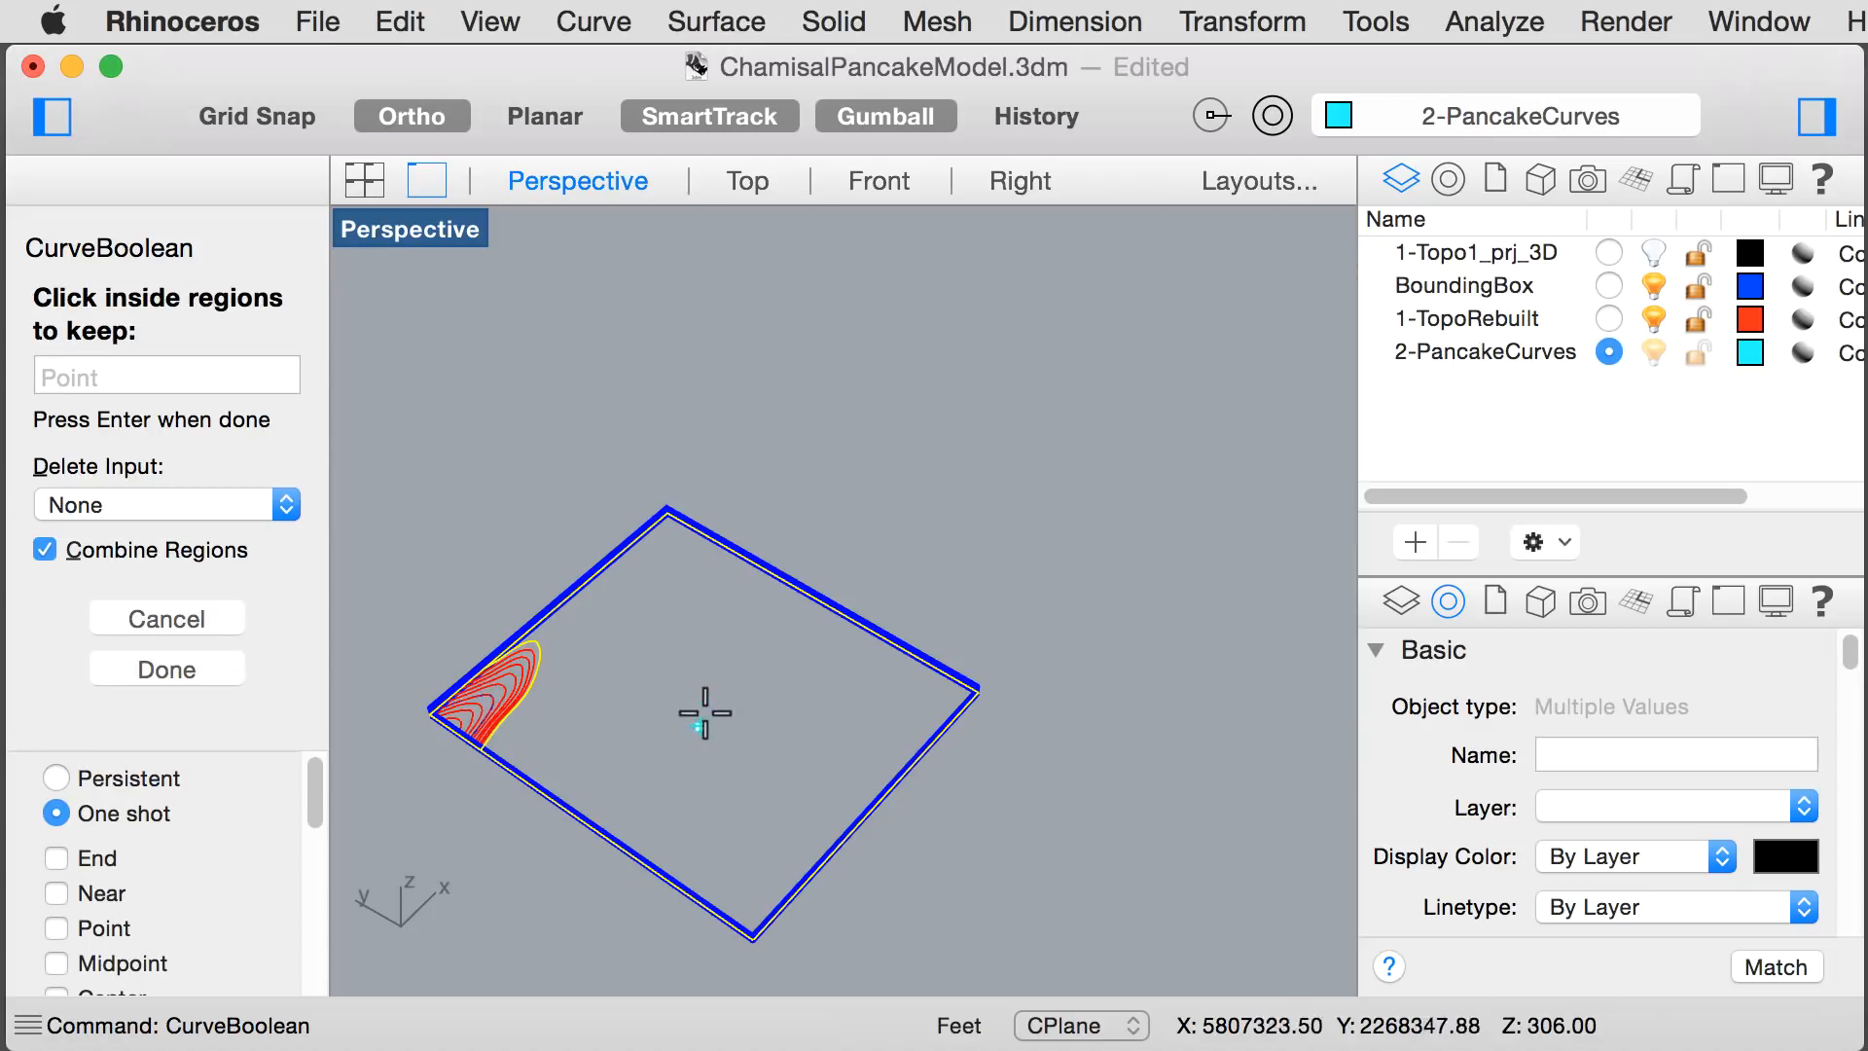
{"action": "scroll", "coordinate": [927, 722], "scroll_direction": "up", "scroll_amount": 3}
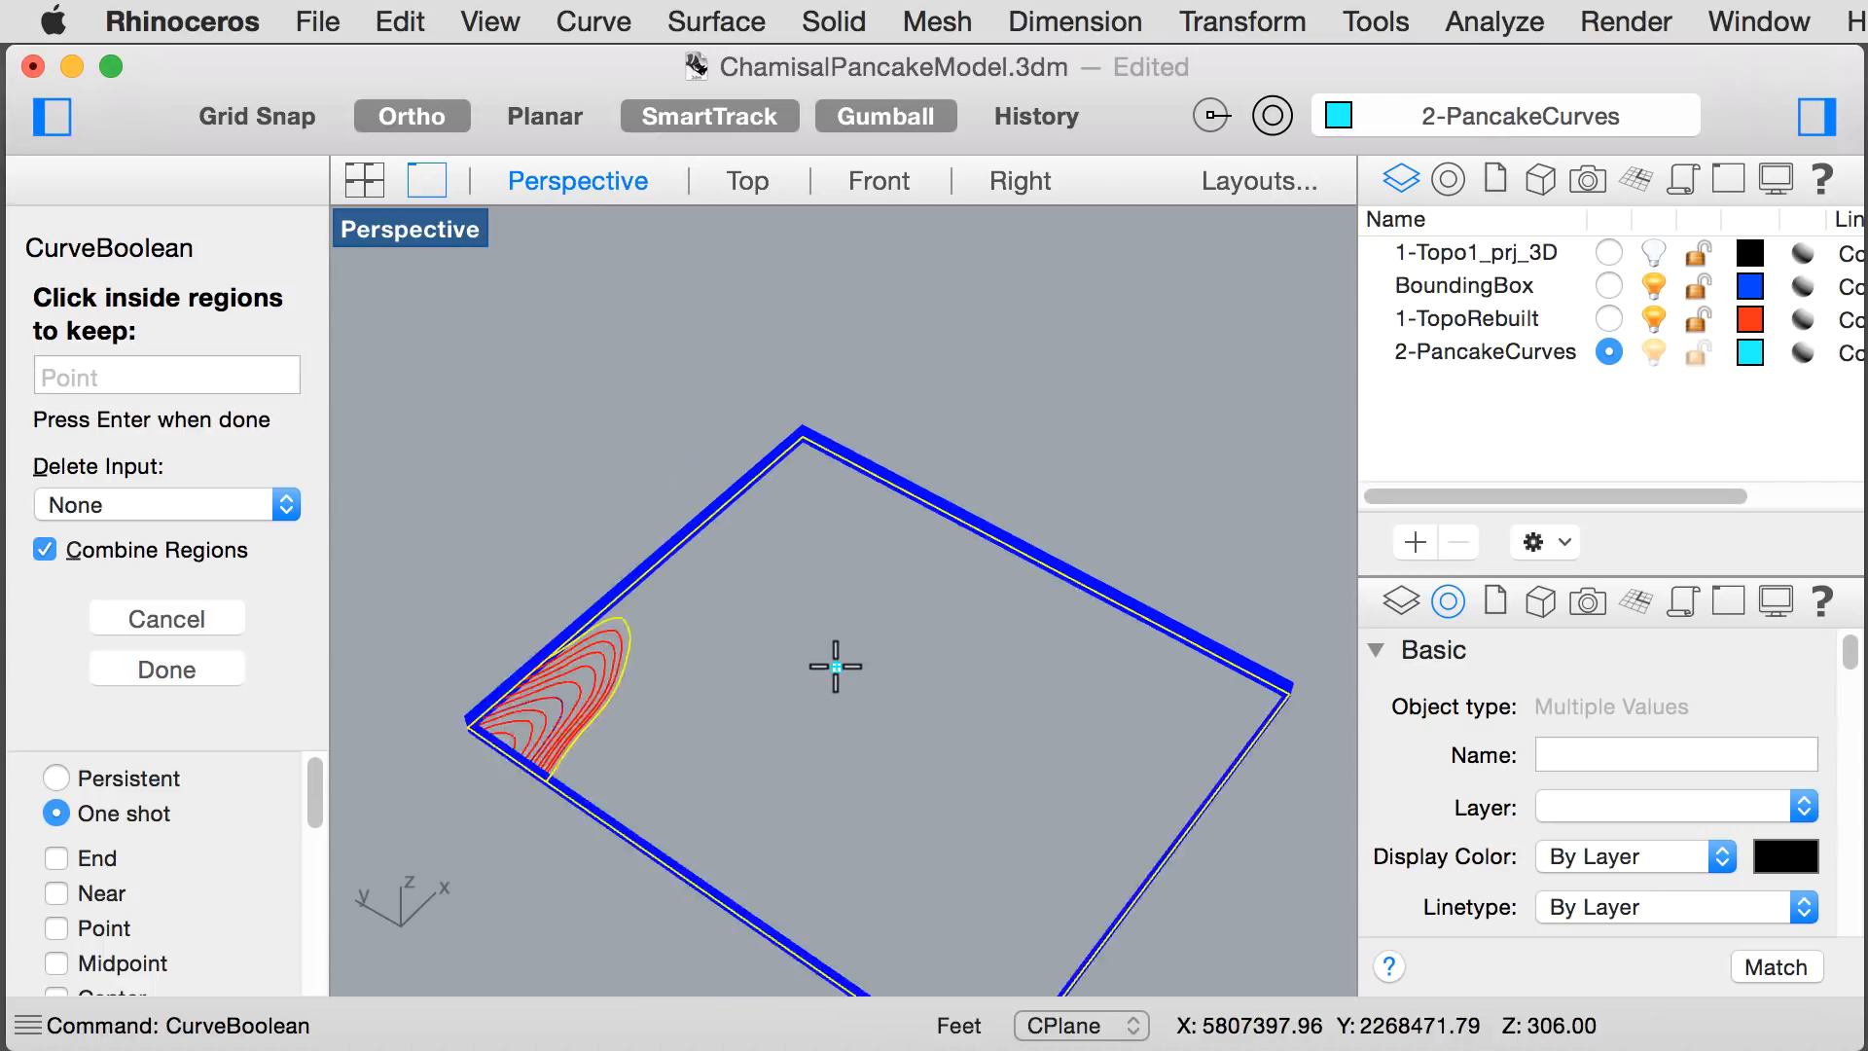
{"action": "scroll", "coordinate": [847, 718], "scroll_direction": "down", "scroll_amount": 2}
{"action": "left_click", "coordinate": [846, 722]}
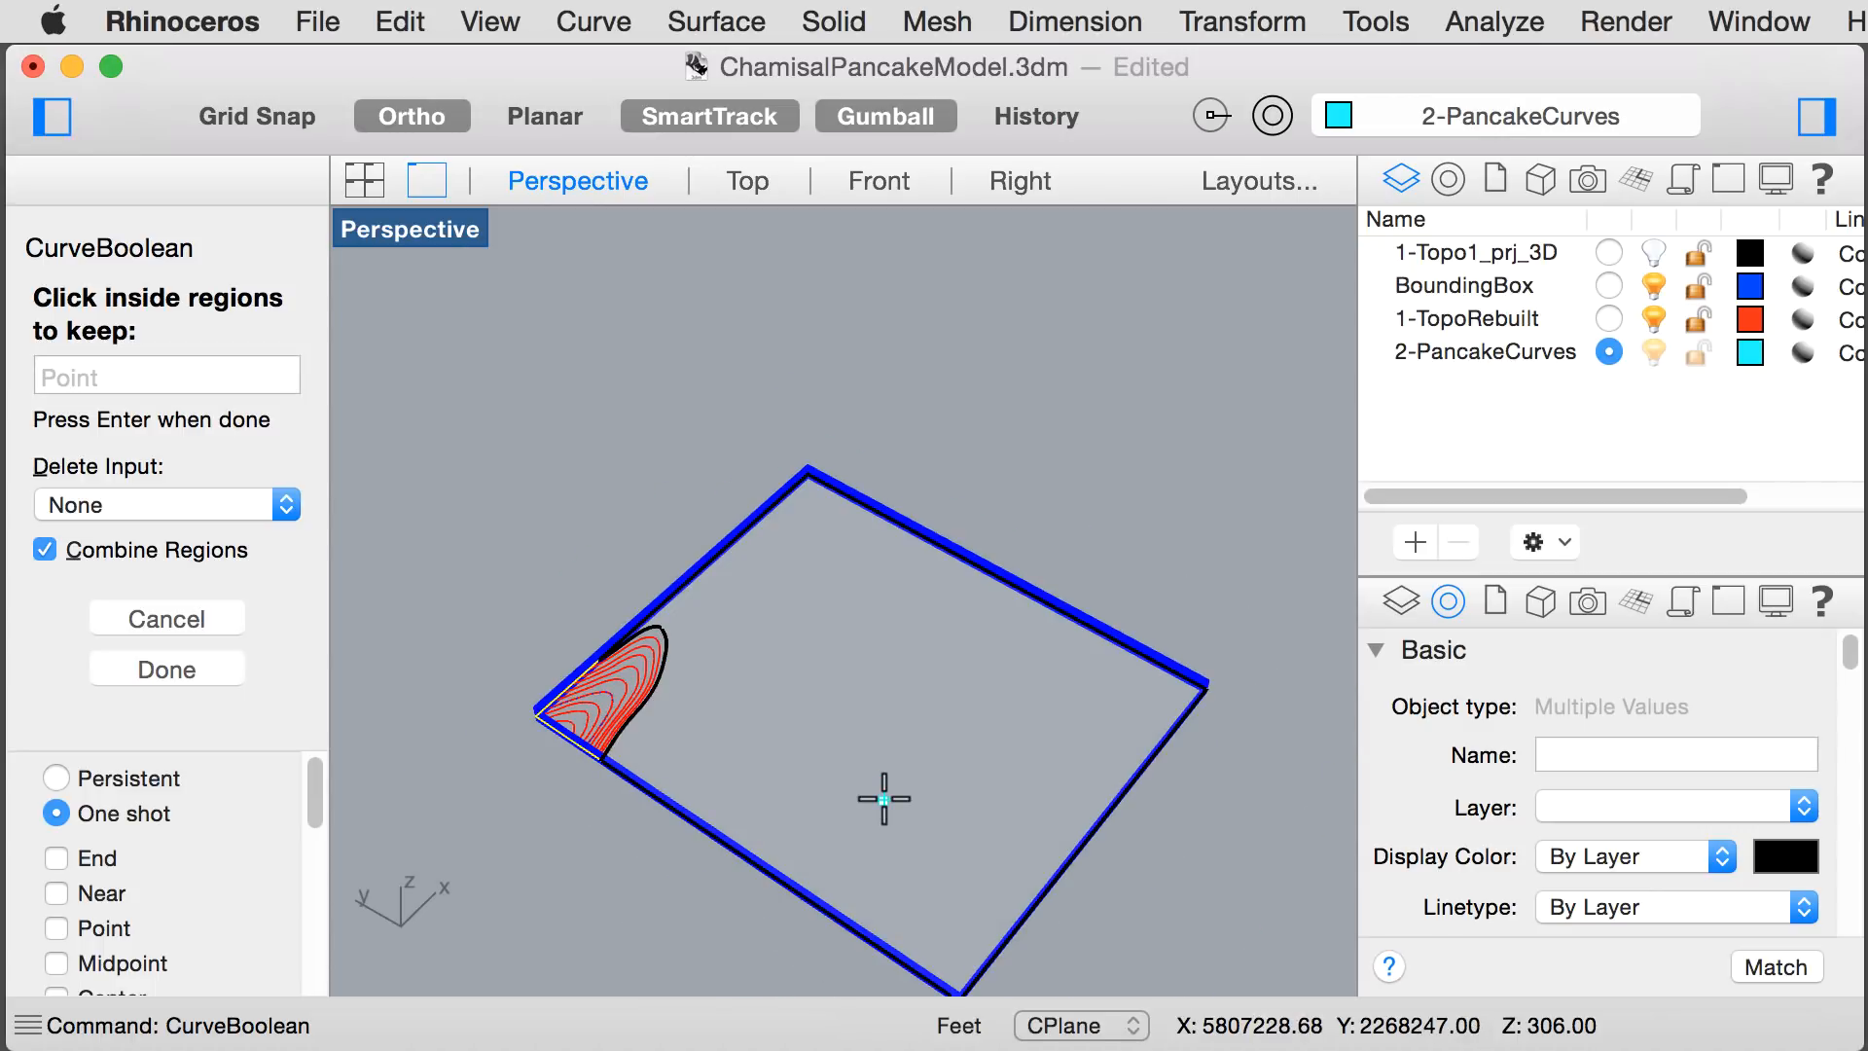
{"action": "key", "text": "Return"}
{"action": "left_click", "coordinate": [1160, 870]}
- Unhide all hidden objects and turn off the 1-TopoRebuilt and BoundingBox layers so only the pancake curves are shown
{"action": "scroll", "coordinate": [704, 714], "scroll_direction": "up", "scroll_amount": 6}
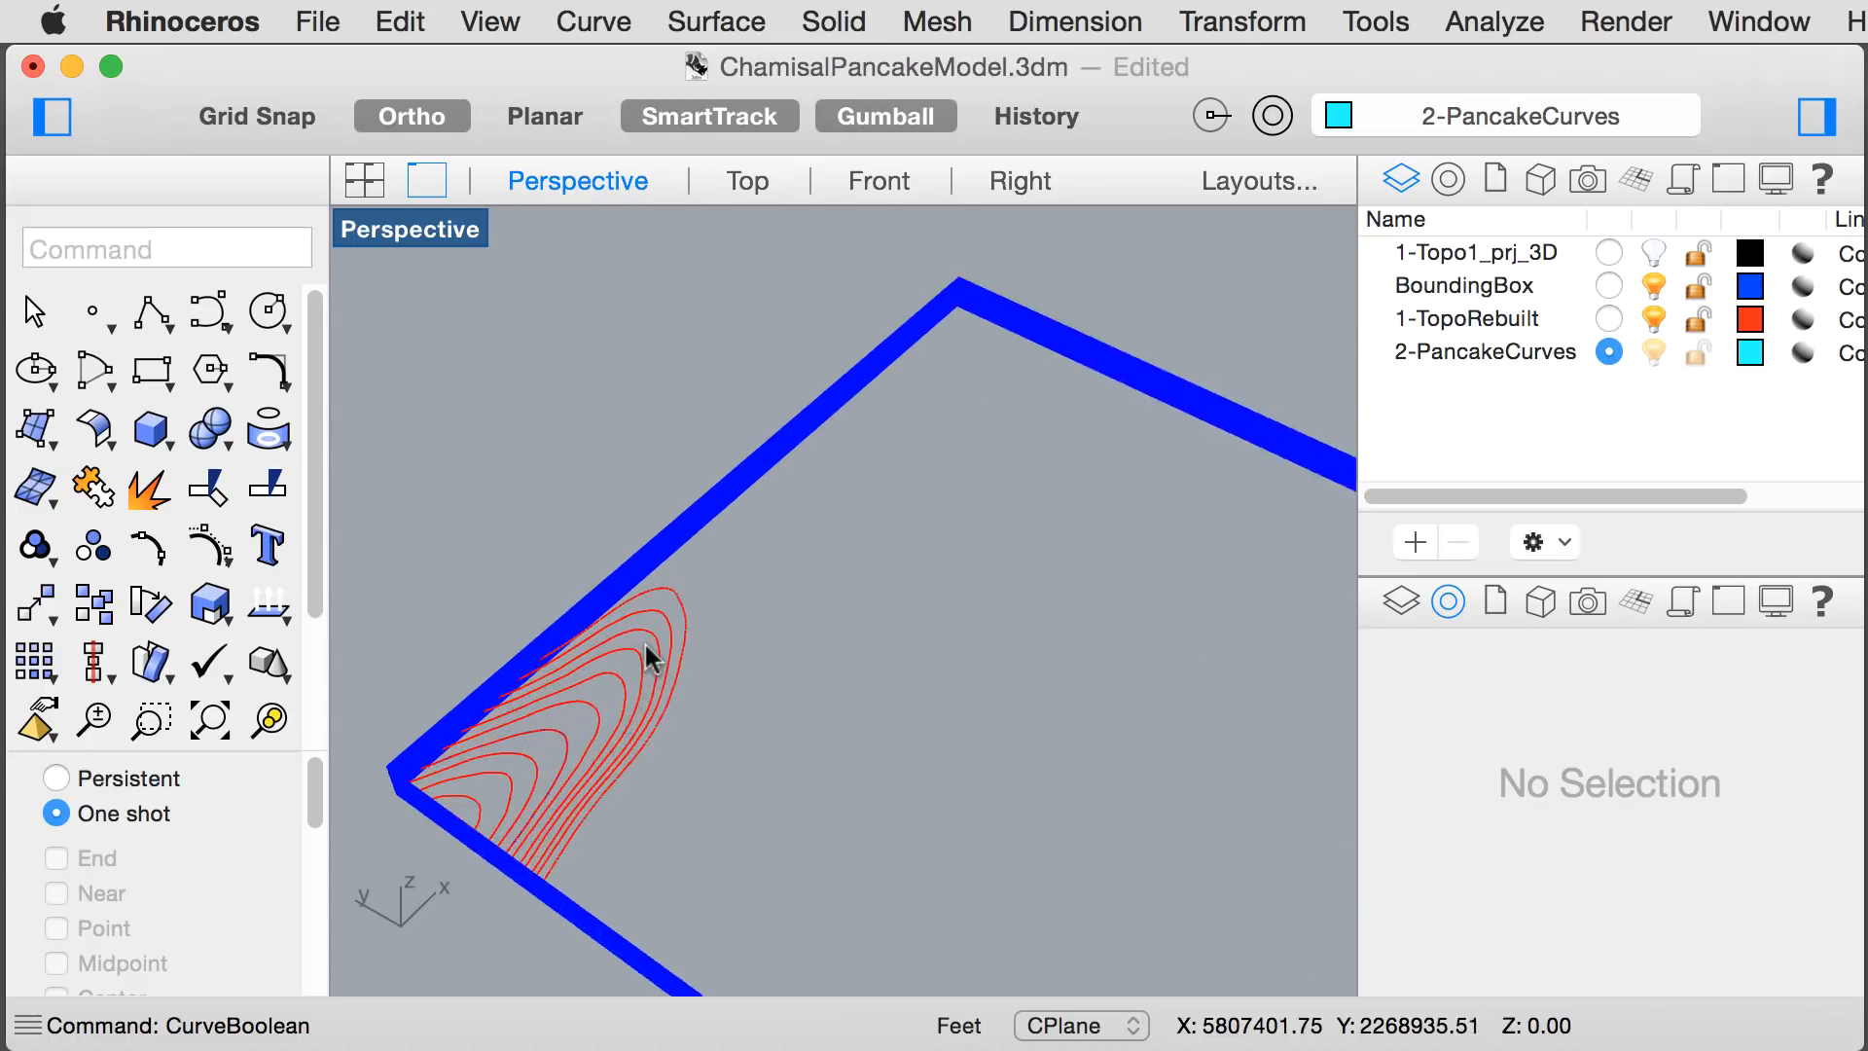
{"action": "right_click_drag", "start_coordinate": [642, 746], "coordinate": [865, 817]}
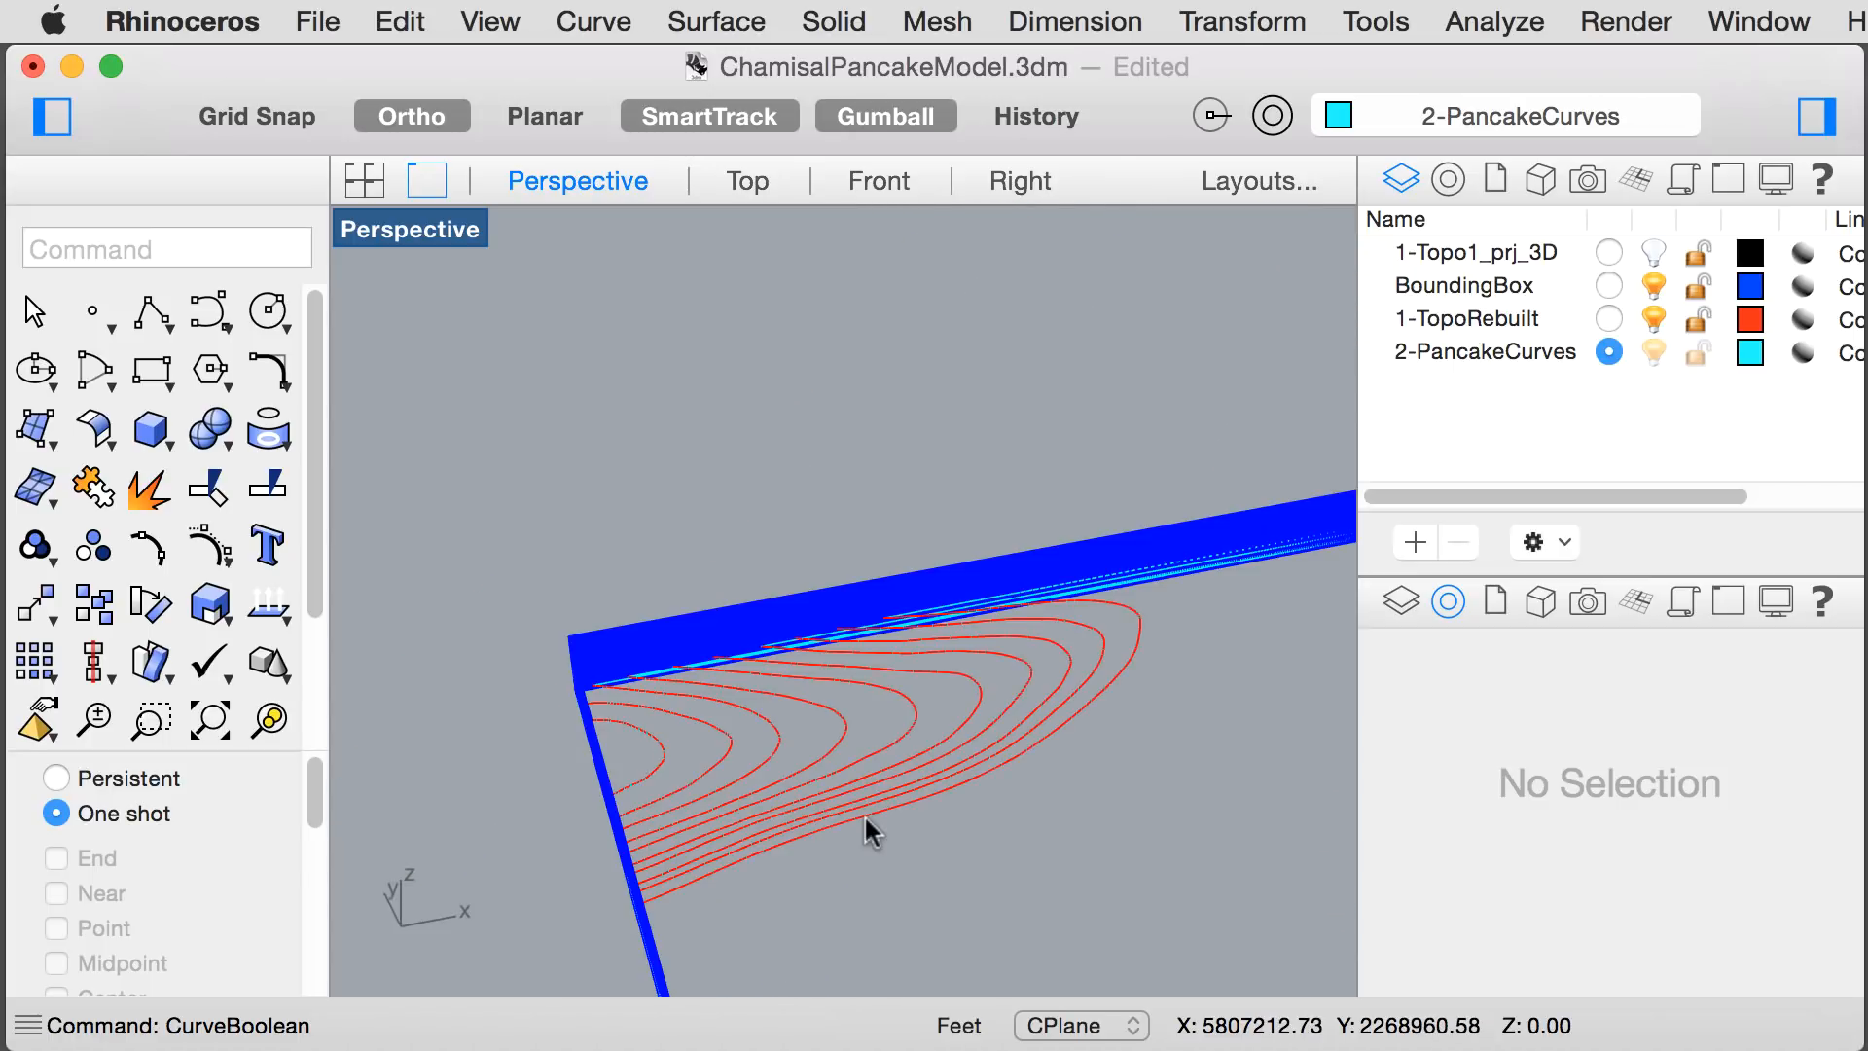
{"action": "scroll", "coordinate": [782, 798], "scroll_direction": "down", "scroll_amount": 5}
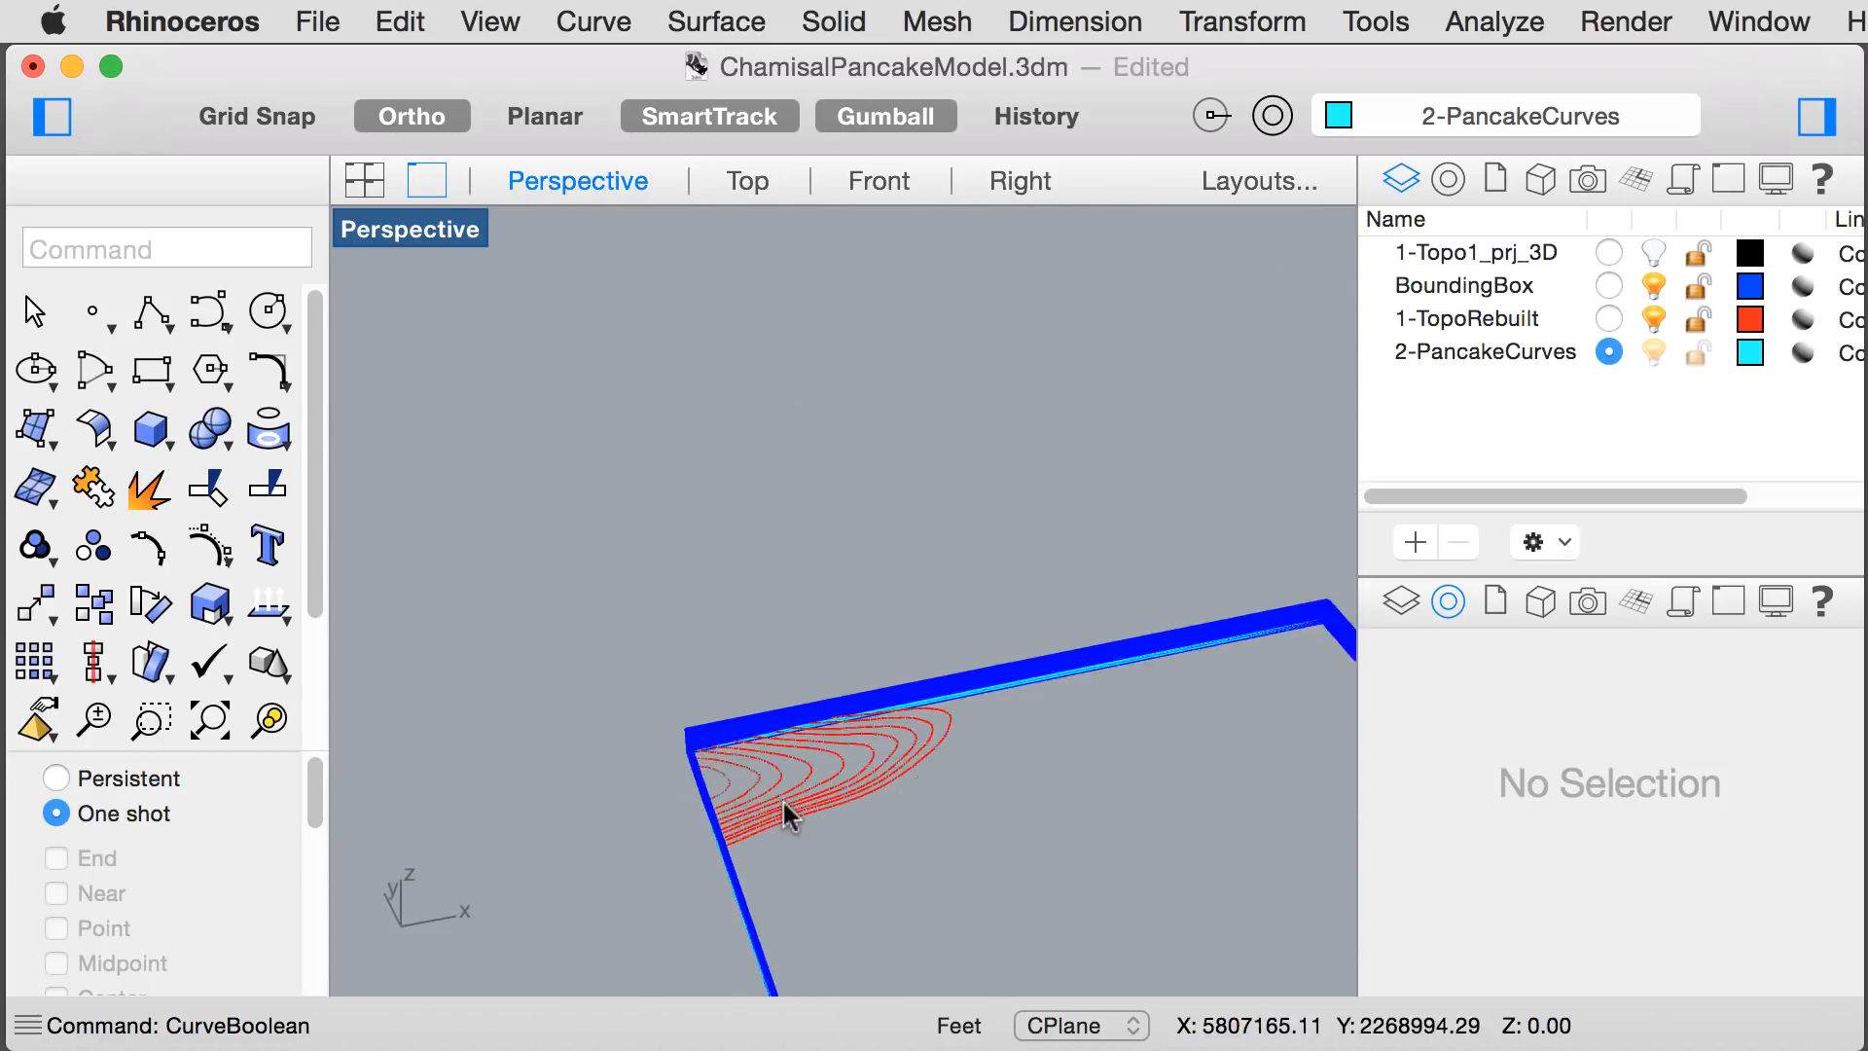
{"action": "type", "text": "show"}
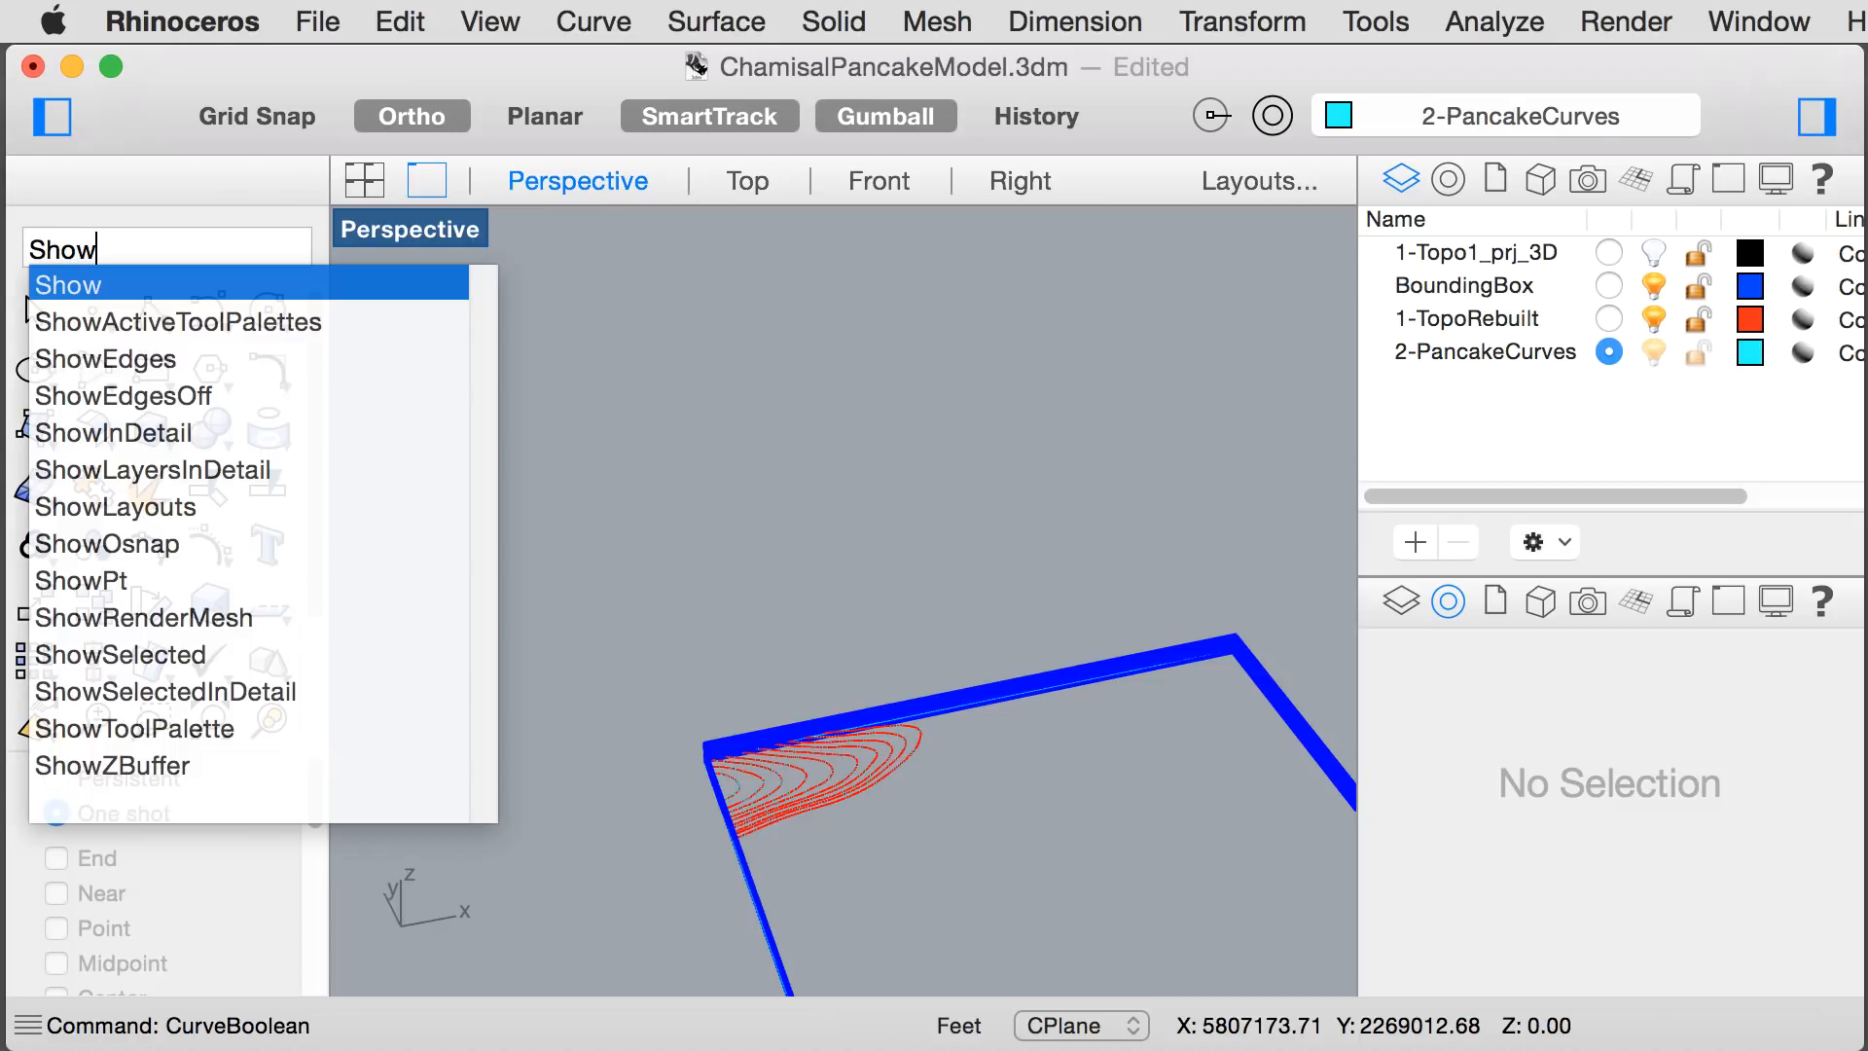
{"action": "key", "text": "Return"}
{"action": "right_click_drag", "start_coordinate": [693, 755], "coordinate": [736, 786]}
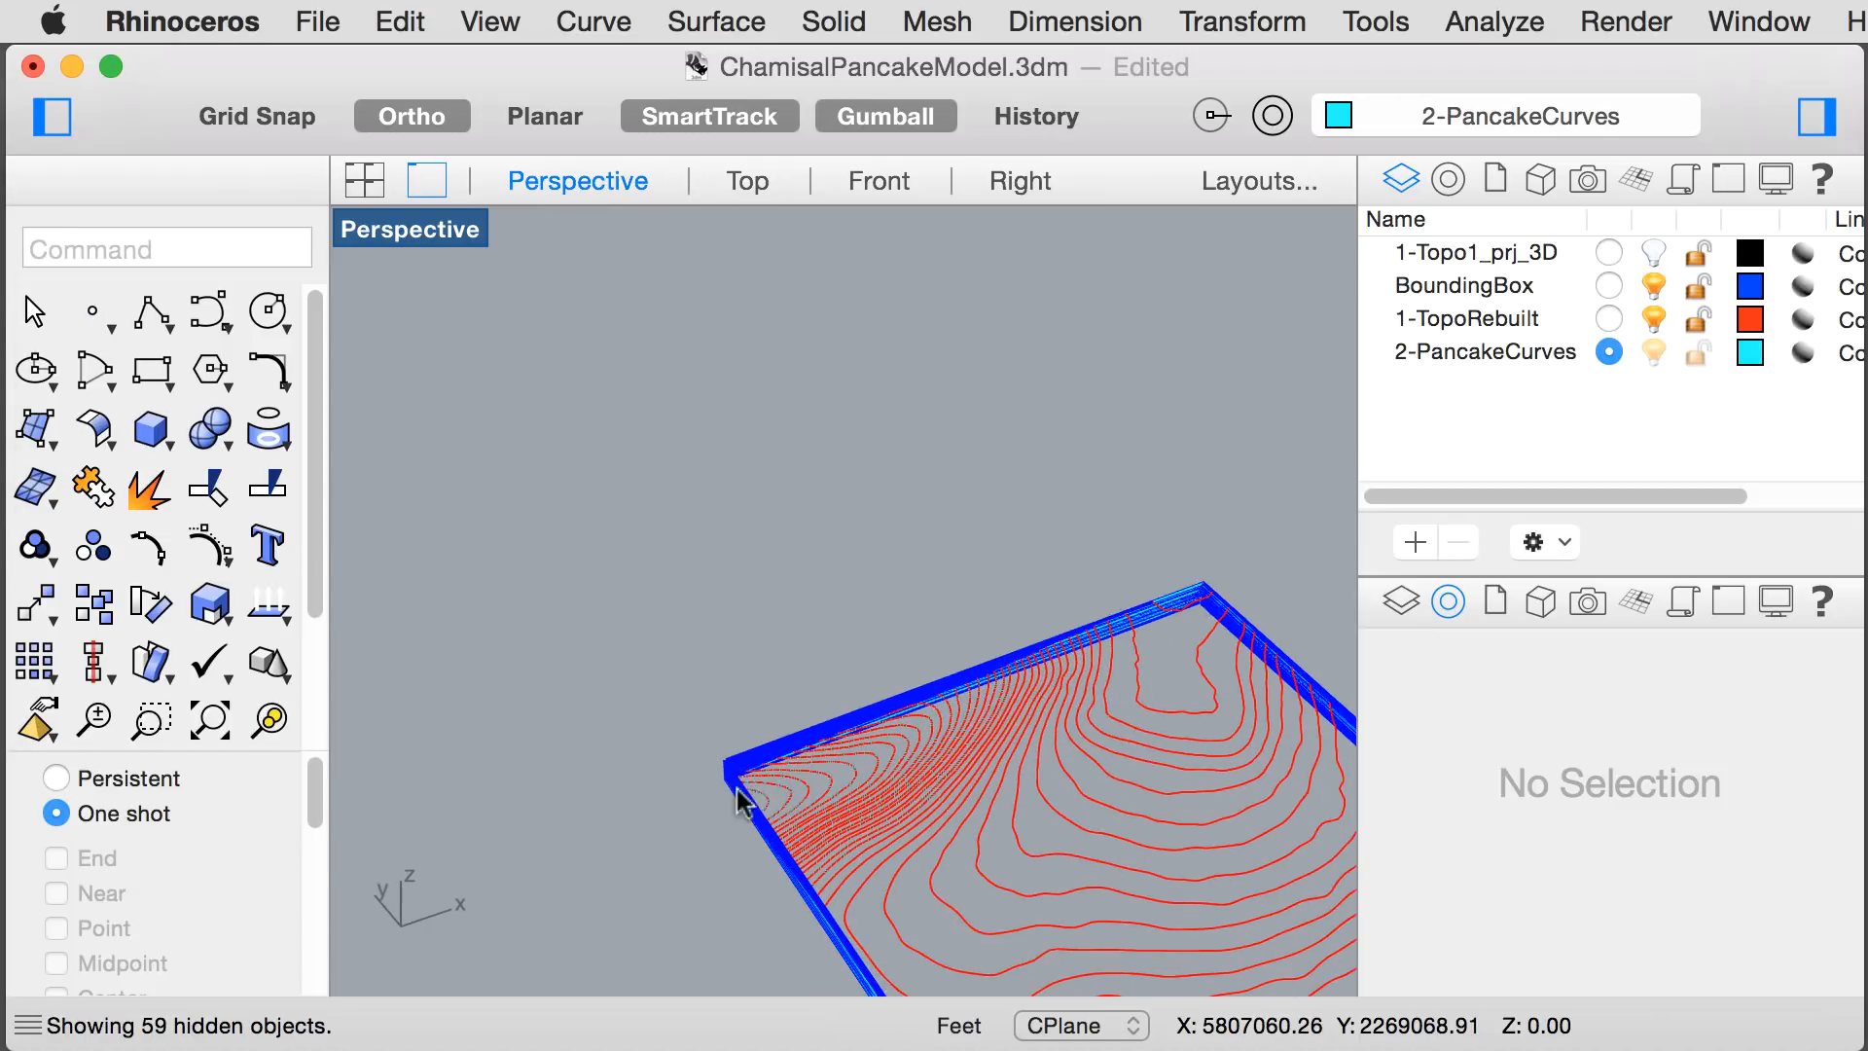
{"action": "left_click", "coordinate": [1654, 319]}
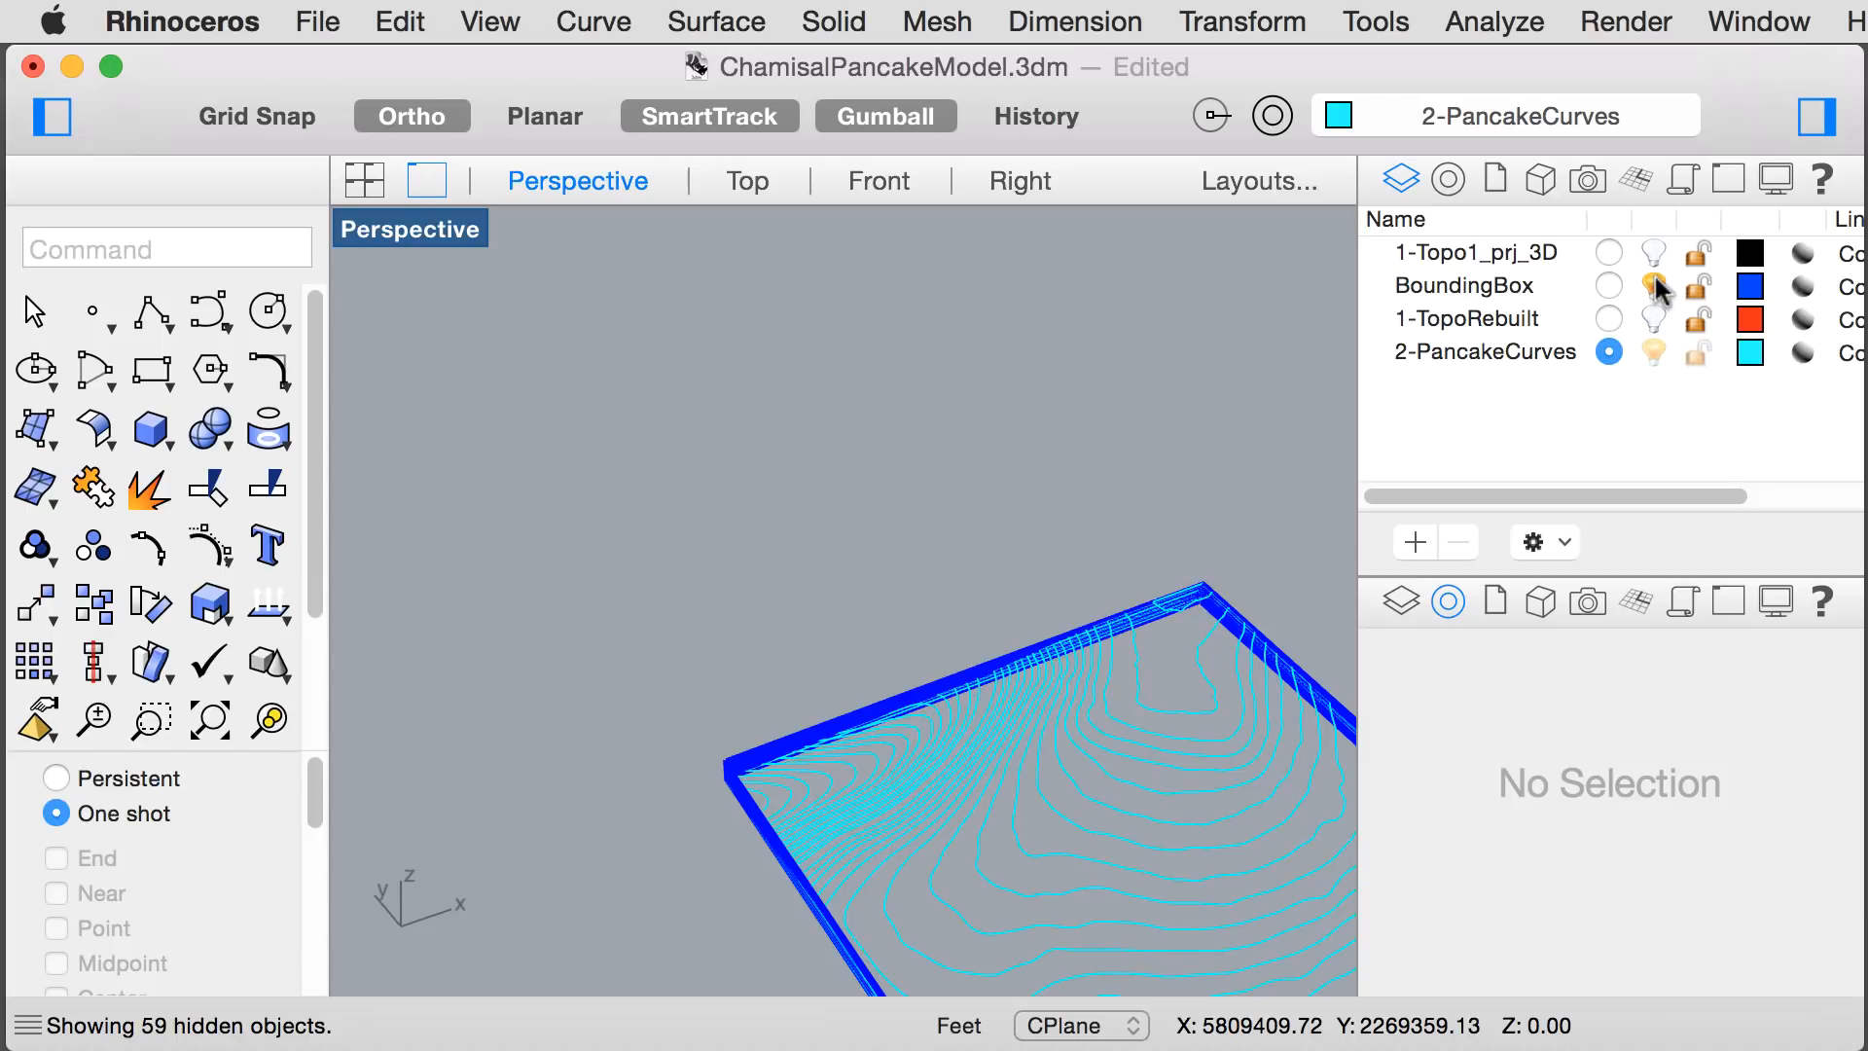
{"action": "left_click", "coordinate": [1655, 286]}
- Check the closed curves near the notched corner by selecting several of them one after another, then clear the selection
{"action": "right_click_drag", "start_coordinate": [701, 678], "coordinate": [885, 732]}
{"action": "right_click_drag", "start_coordinate": [1107, 731], "coordinate": [1014, 627]}
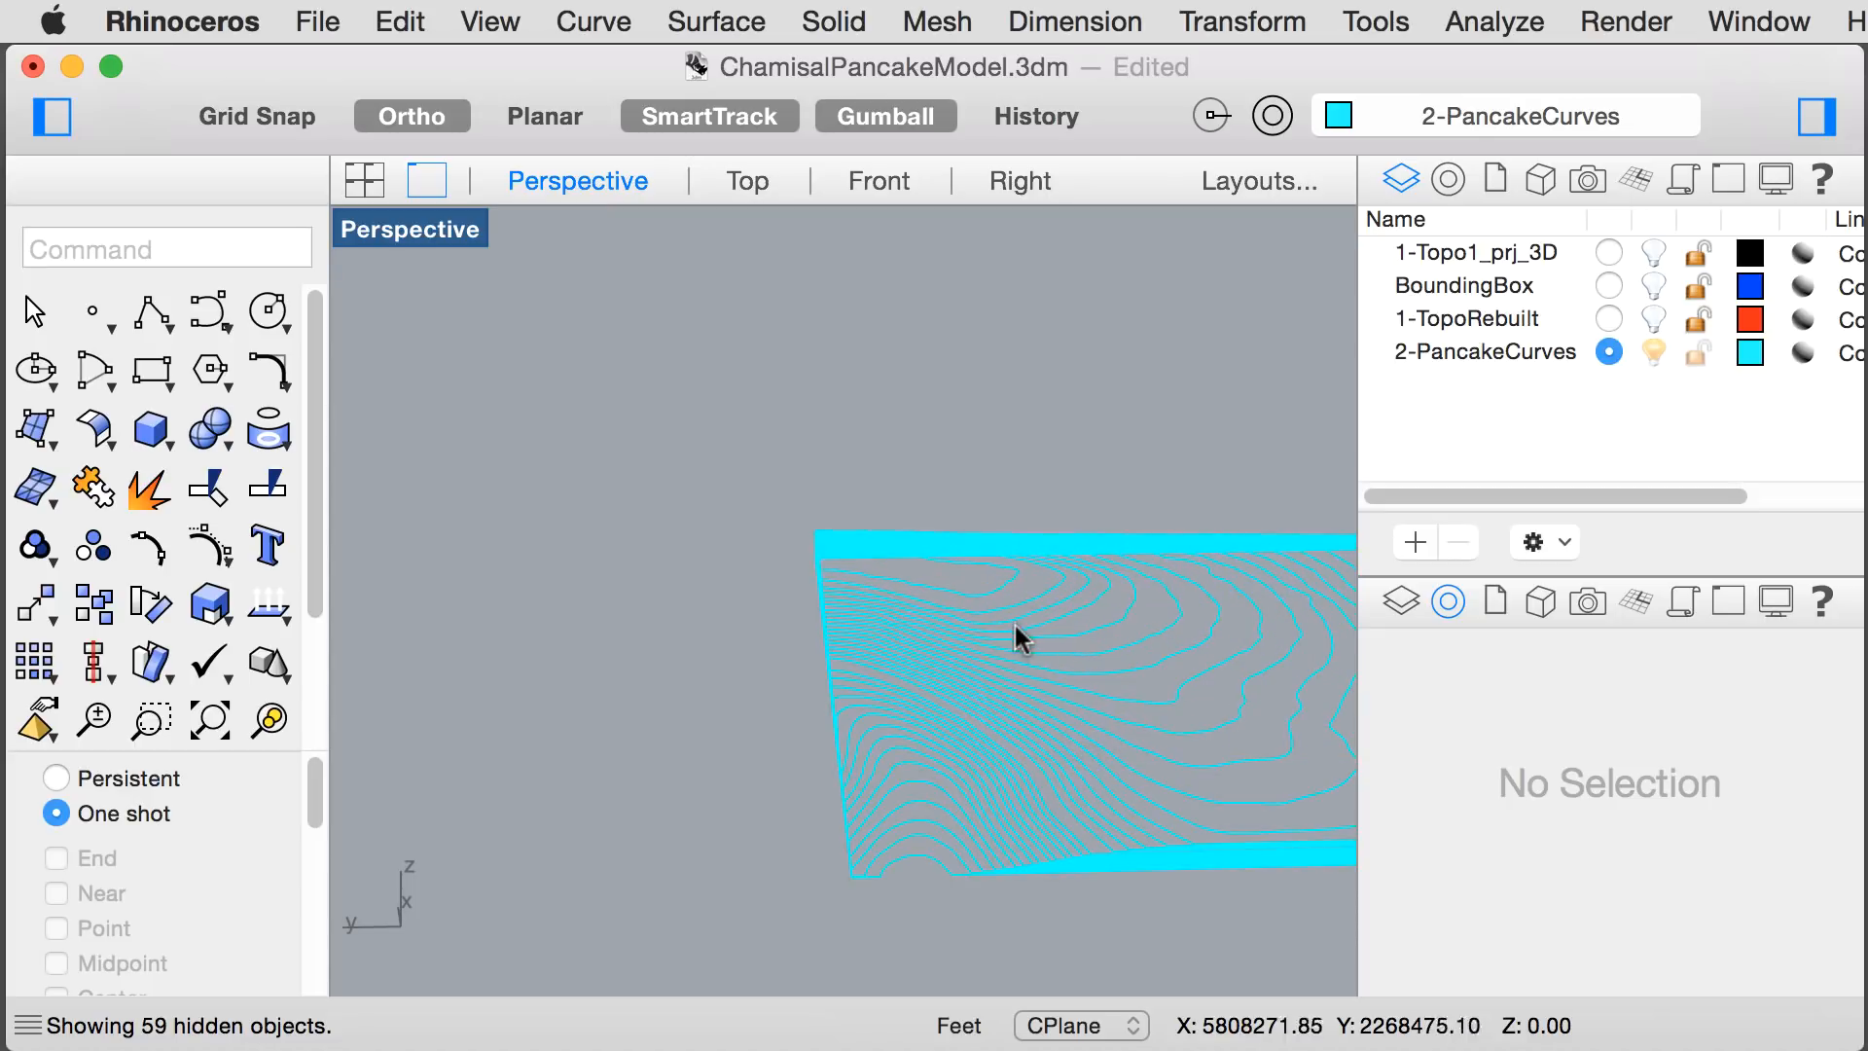
{"action": "right_click_drag", "start_coordinate": [901, 882], "coordinate": [736, 748]}
{"action": "left_click", "coordinate": [940, 851]}
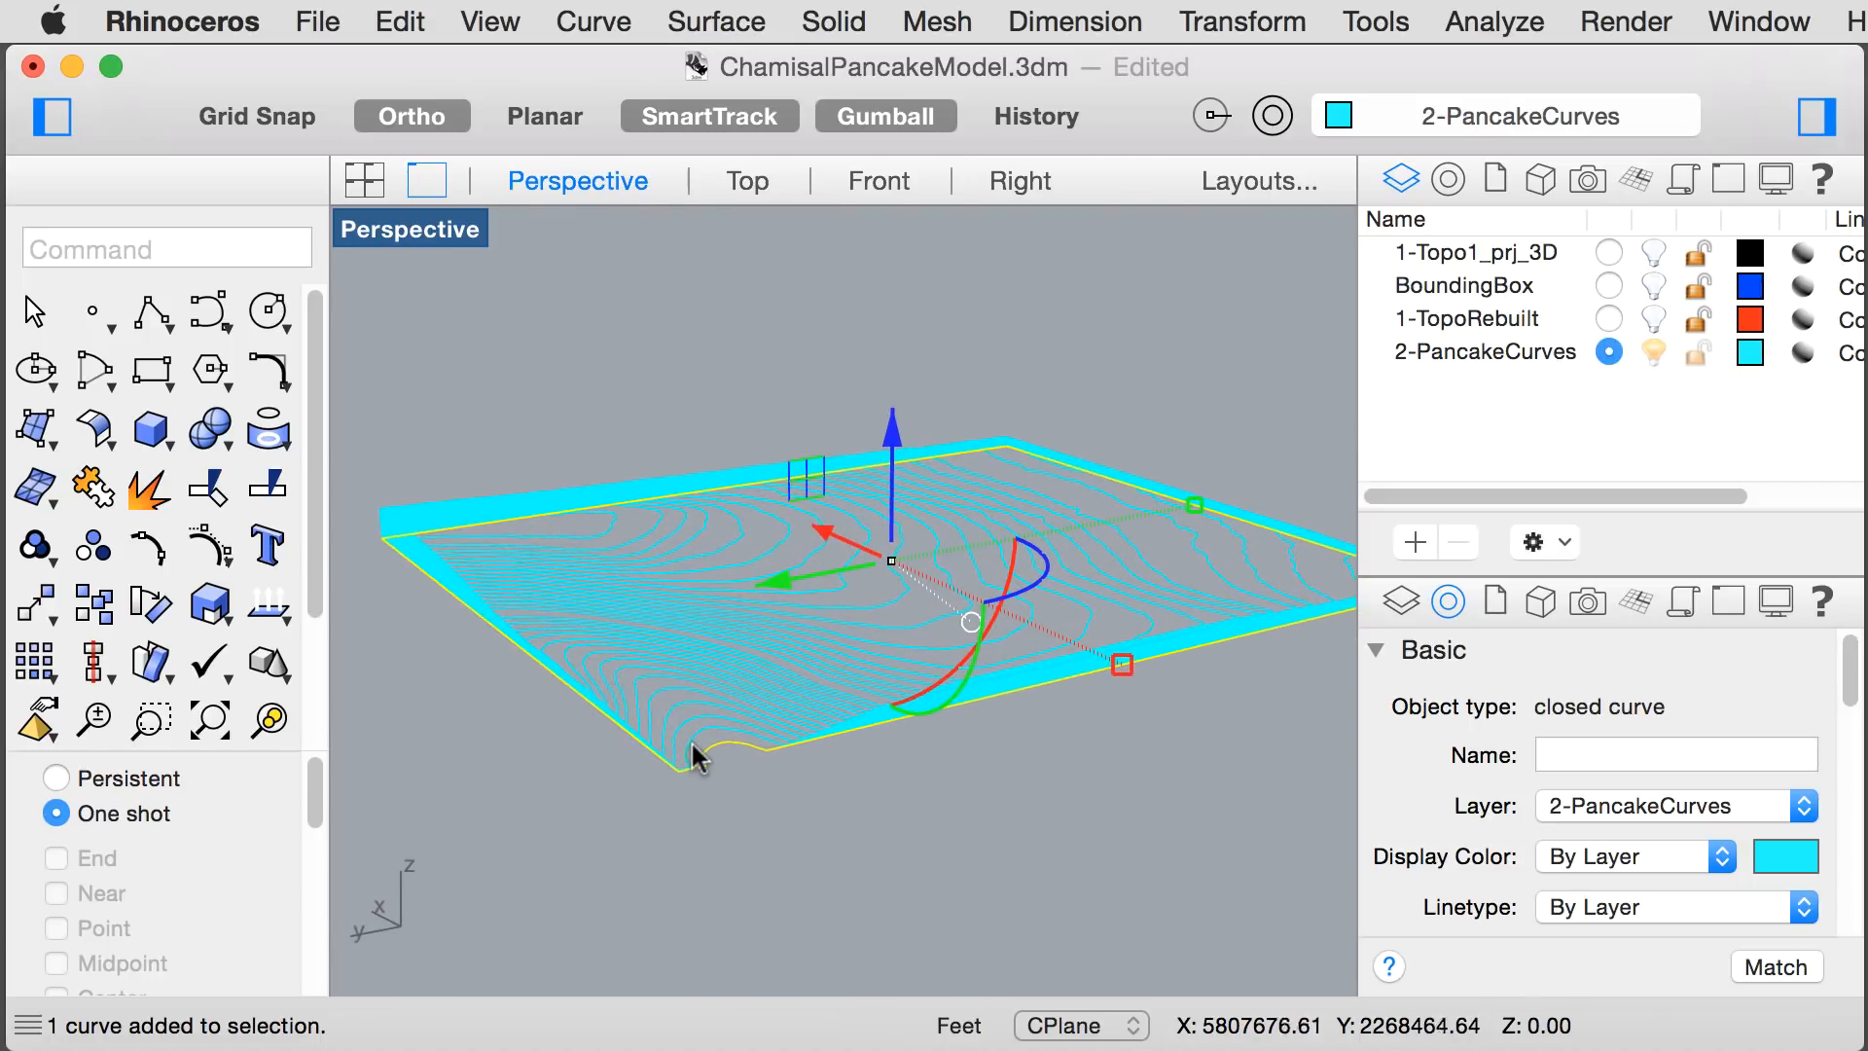
{"action": "left_click", "coordinate": [691, 743]}
{"action": "left_click", "coordinate": [687, 714]}
{"action": "left_click", "coordinate": [677, 699]}
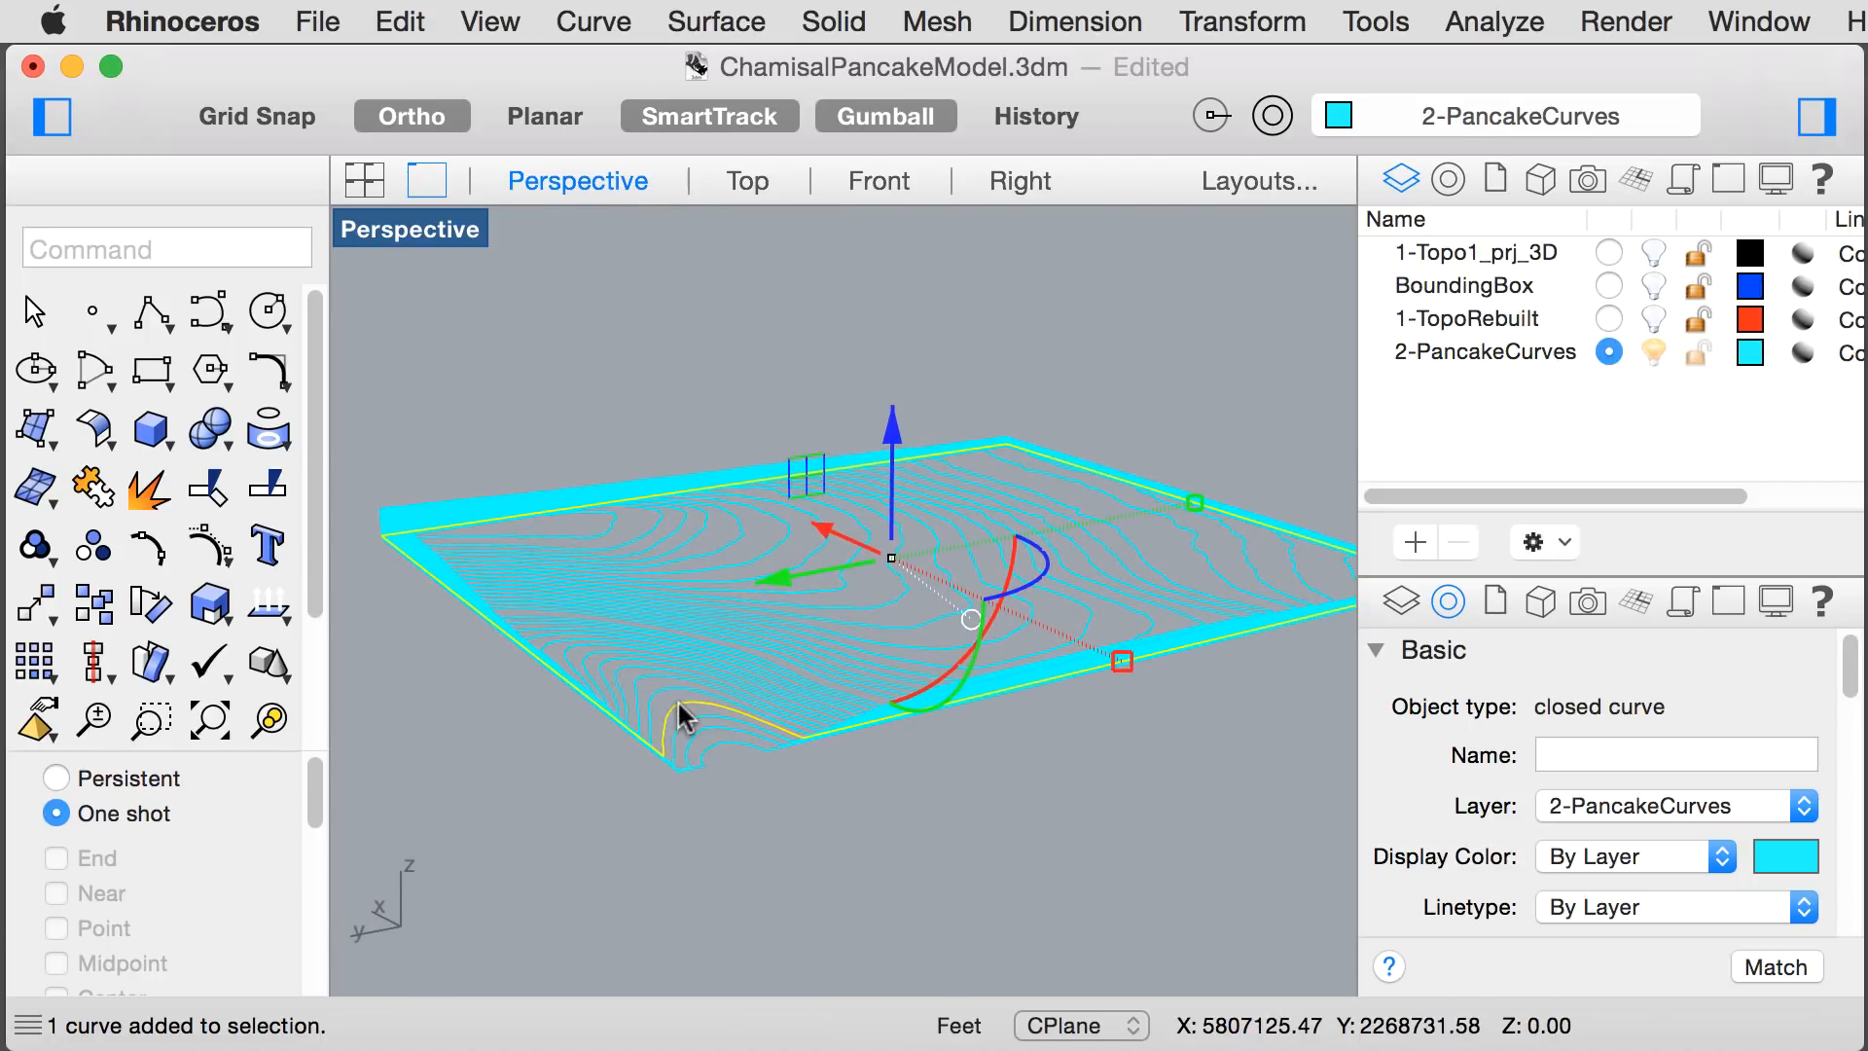
{"action": "left_click", "coordinate": [660, 686]}
{"action": "left_click", "coordinate": [792, 811]}
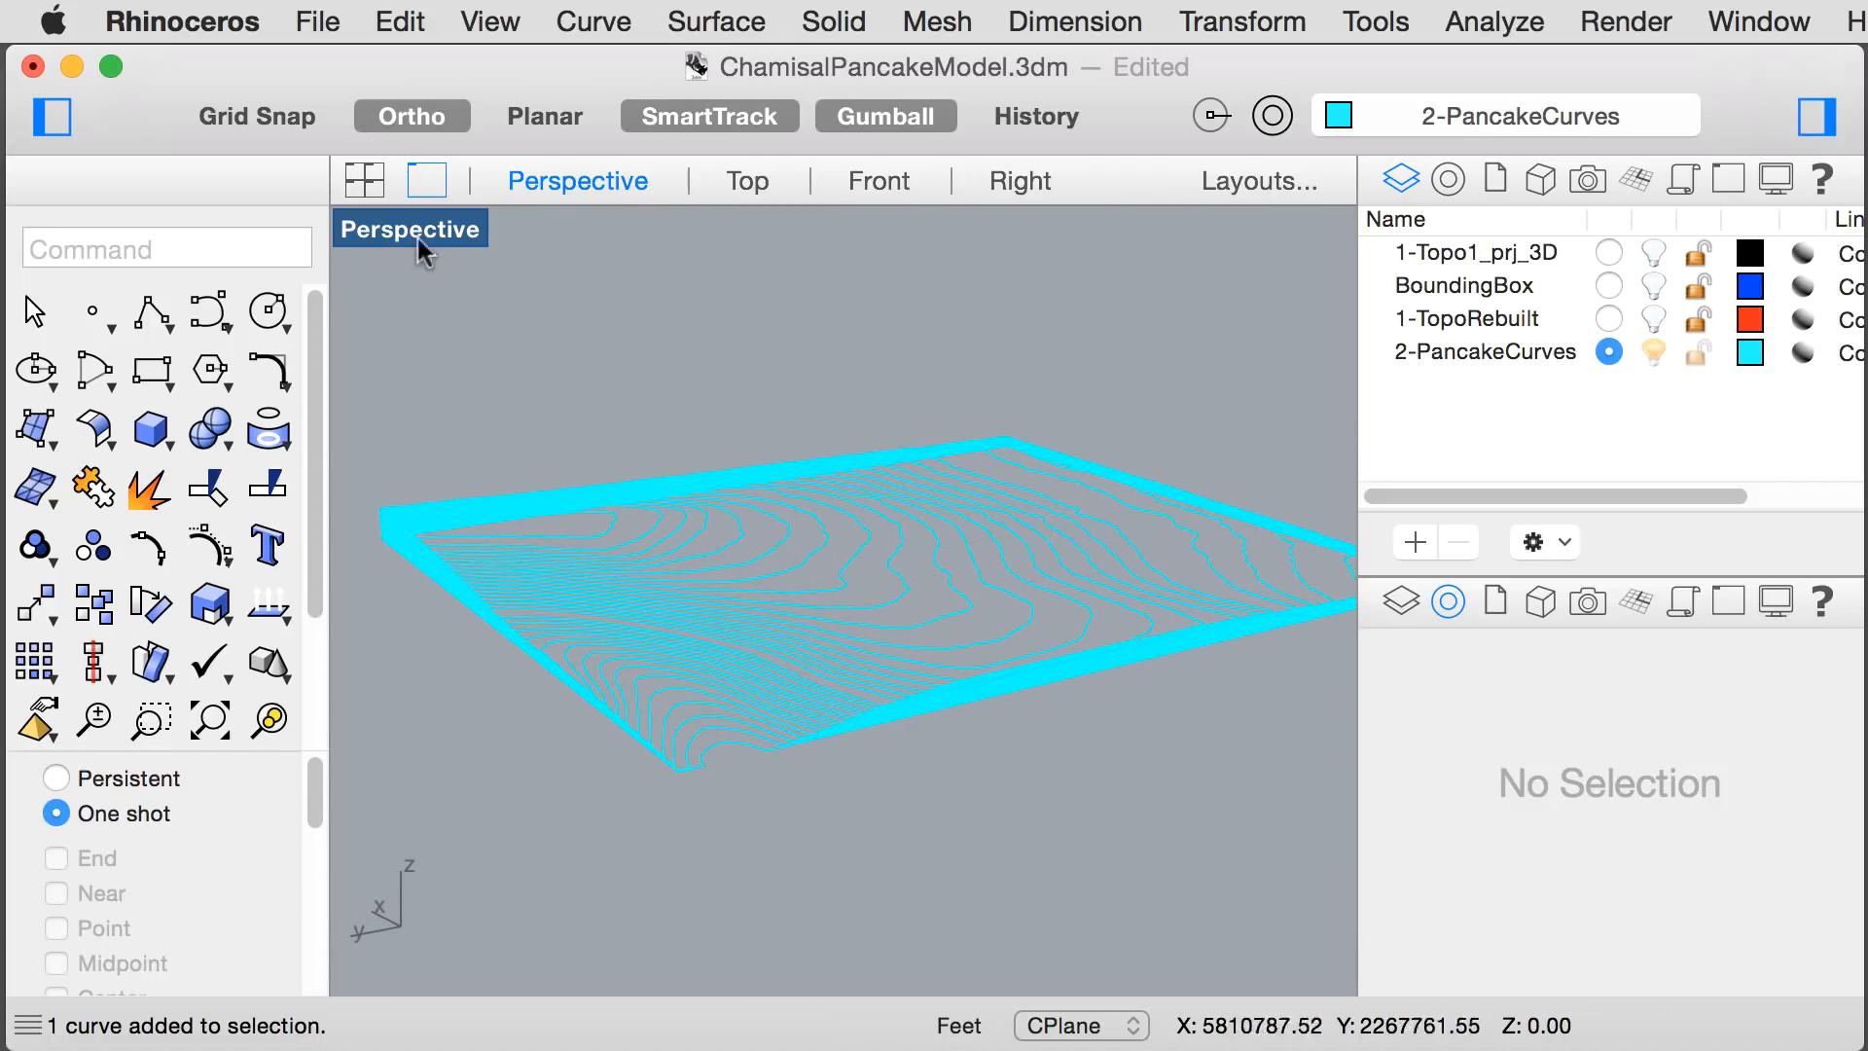
- Save the model and create a new layer named 3-PancakeSurfaces
{"action": "left_click", "coordinate": [321, 23]}
{"action": "left_click", "coordinate": [350, 276]}
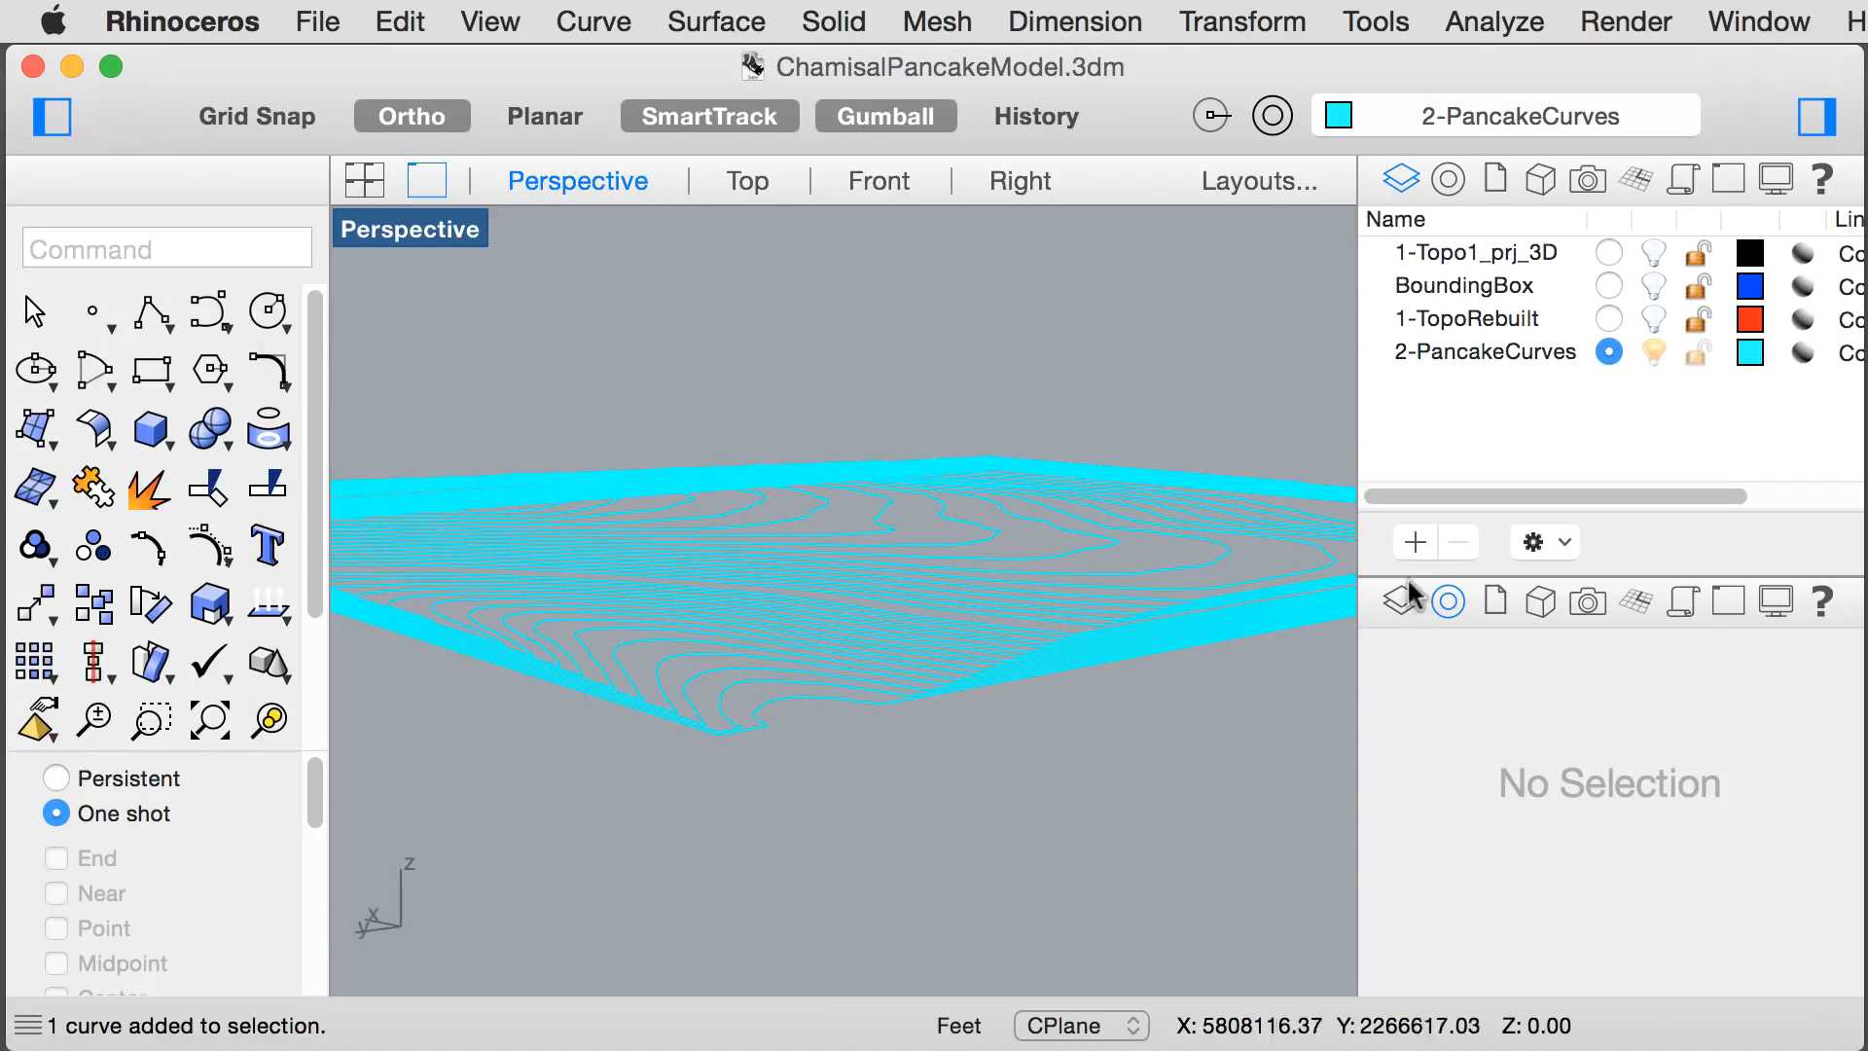
{"action": "left_click", "coordinate": [1416, 542]}
{"action": "type", "text": "3-Pancake"}
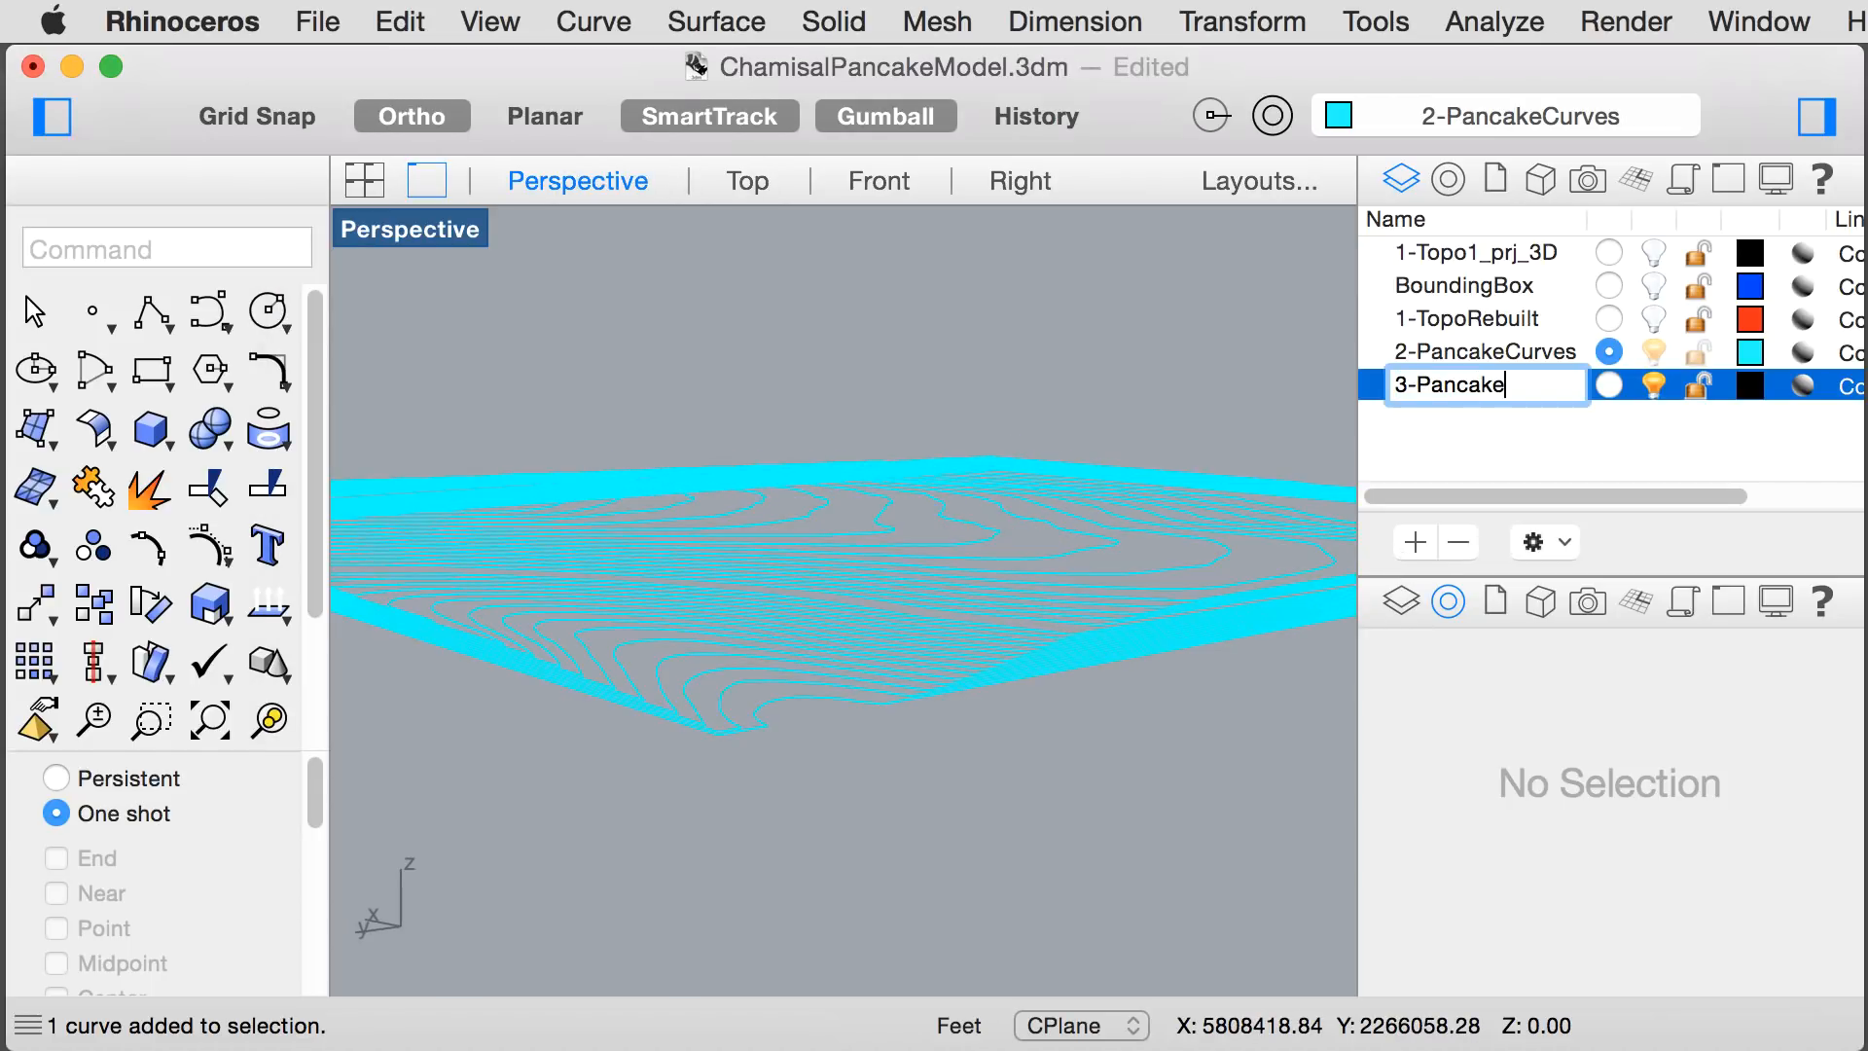
{"action": "type", "text": "Surfaces"}
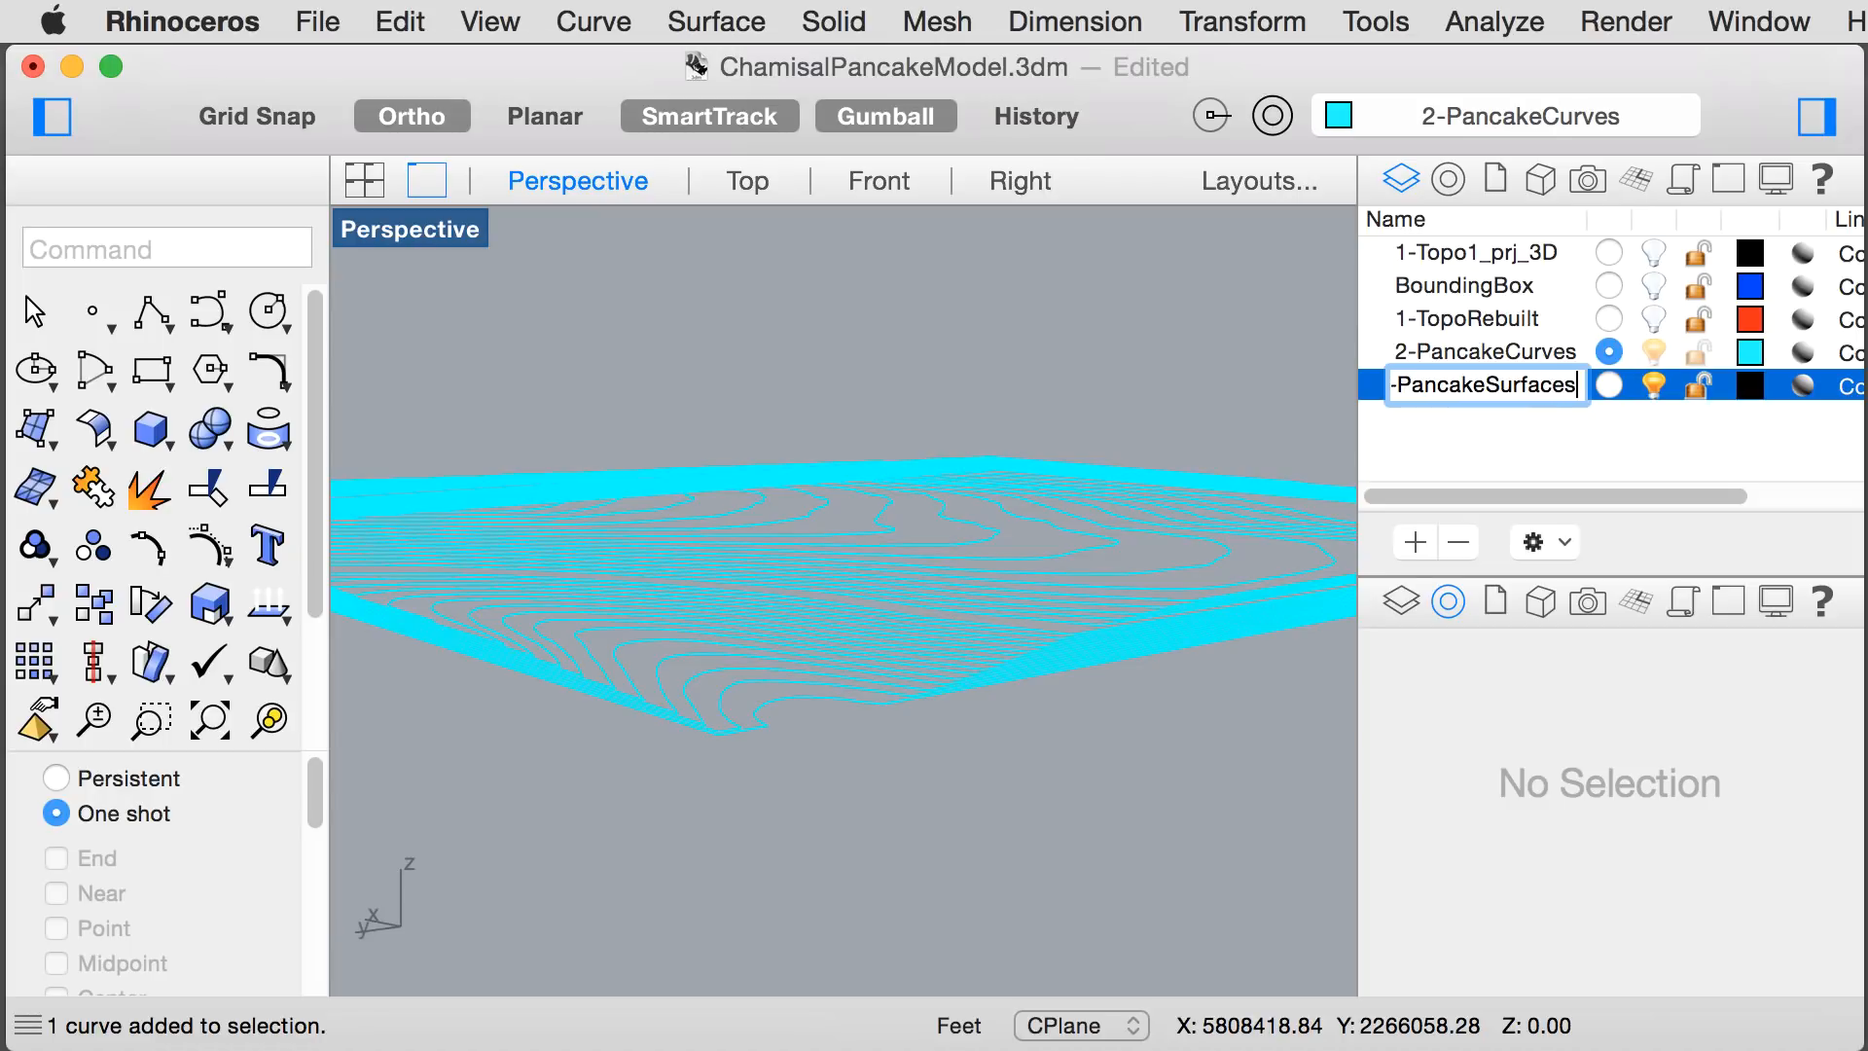
{"action": "key", "text": "Return"}
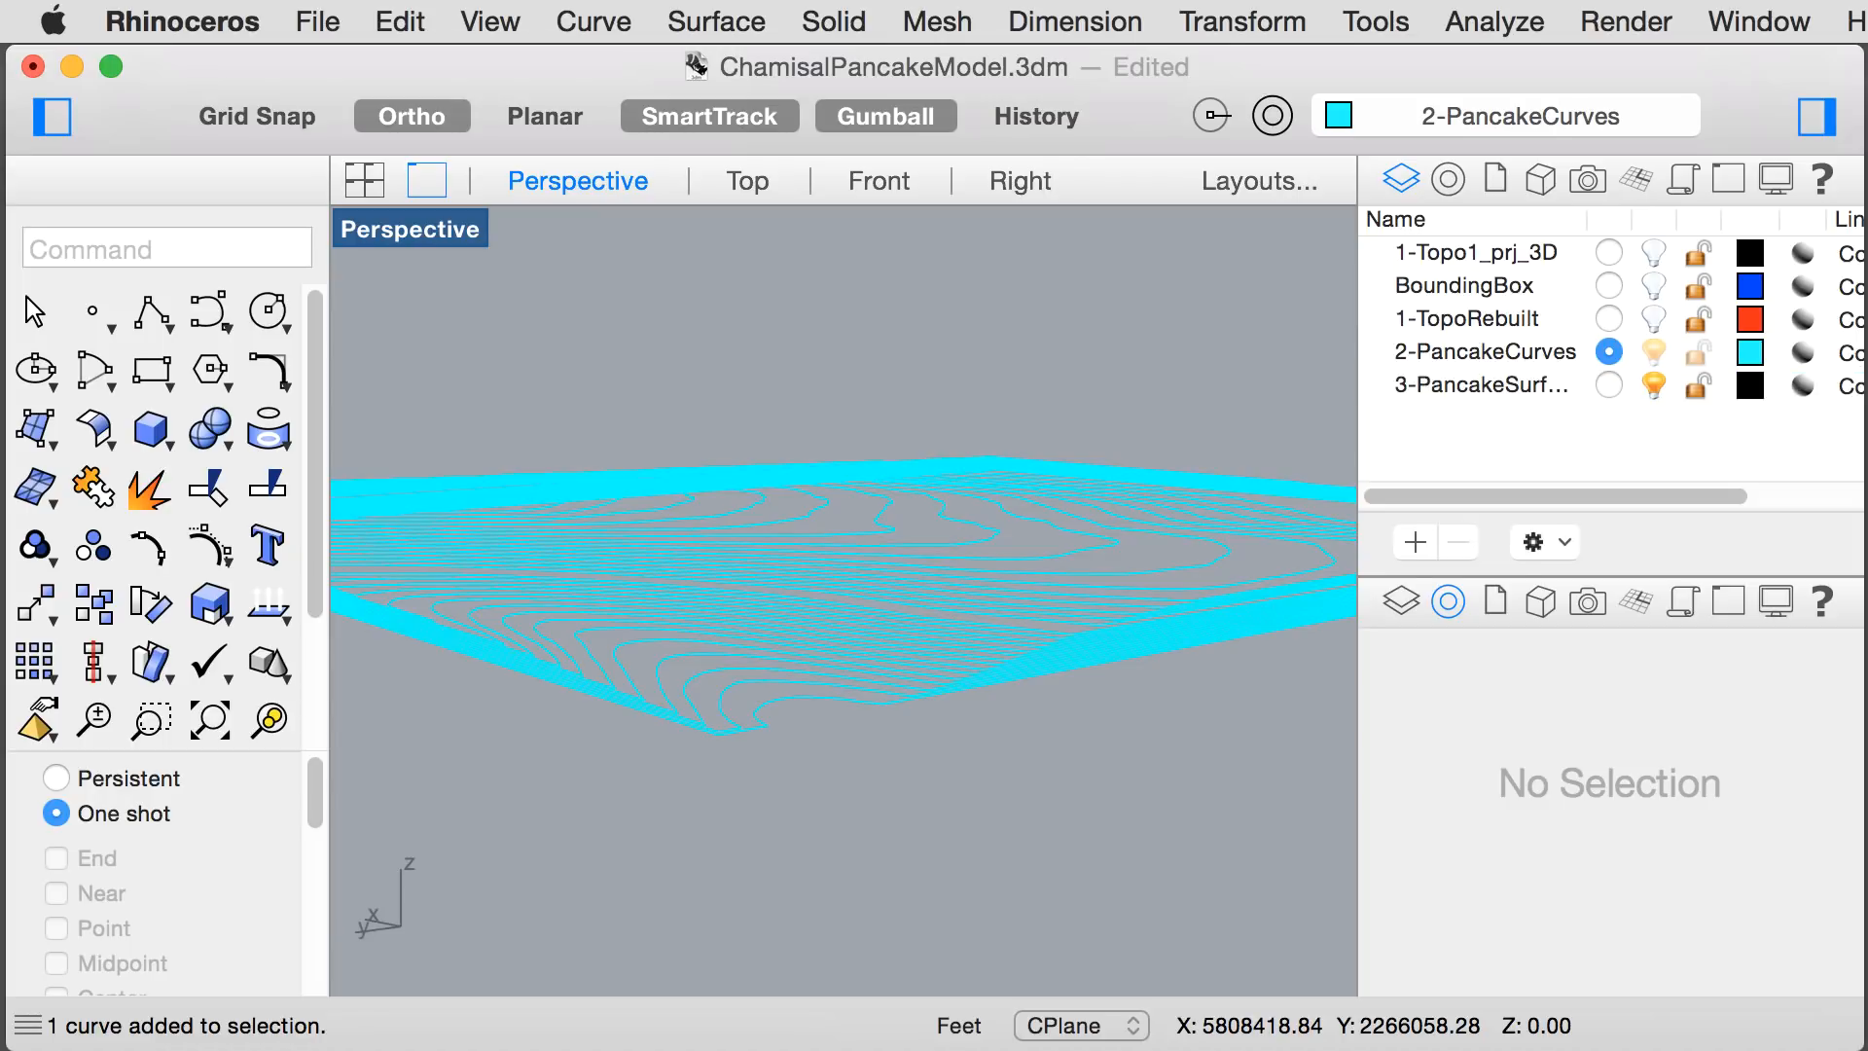
- Set the color of the 3-PancakeSurfaces layer to Green
{"action": "left_click", "coordinate": [1749, 388]}
{"action": "left_click", "coordinate": [784, 589]}
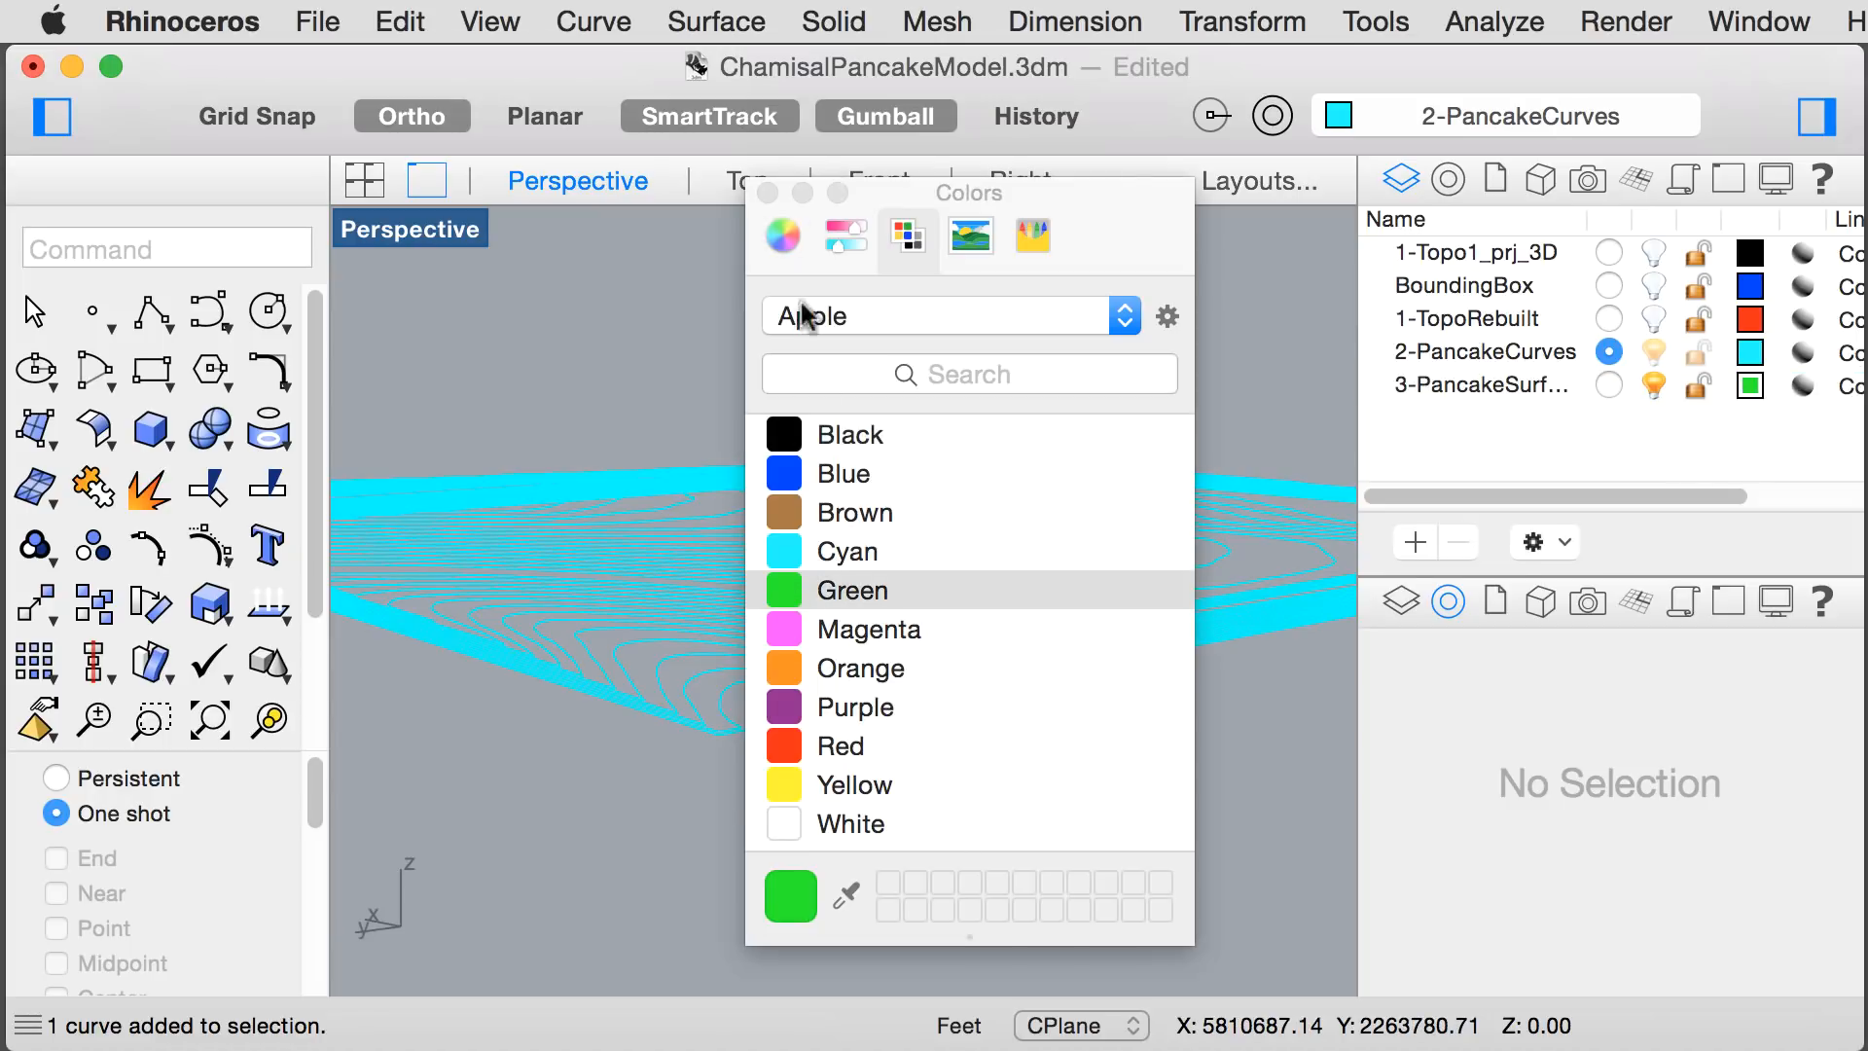
{"action": "left_click", "coordinate": [768, 193]}
- Make 3-PancakeSurfaces the current layer and build planar surfaces from all the closed pancake curves
{"action": "scroll", "coordinate": [1070, 732], "scroll_direction": "down", "scroll_amount": 3}
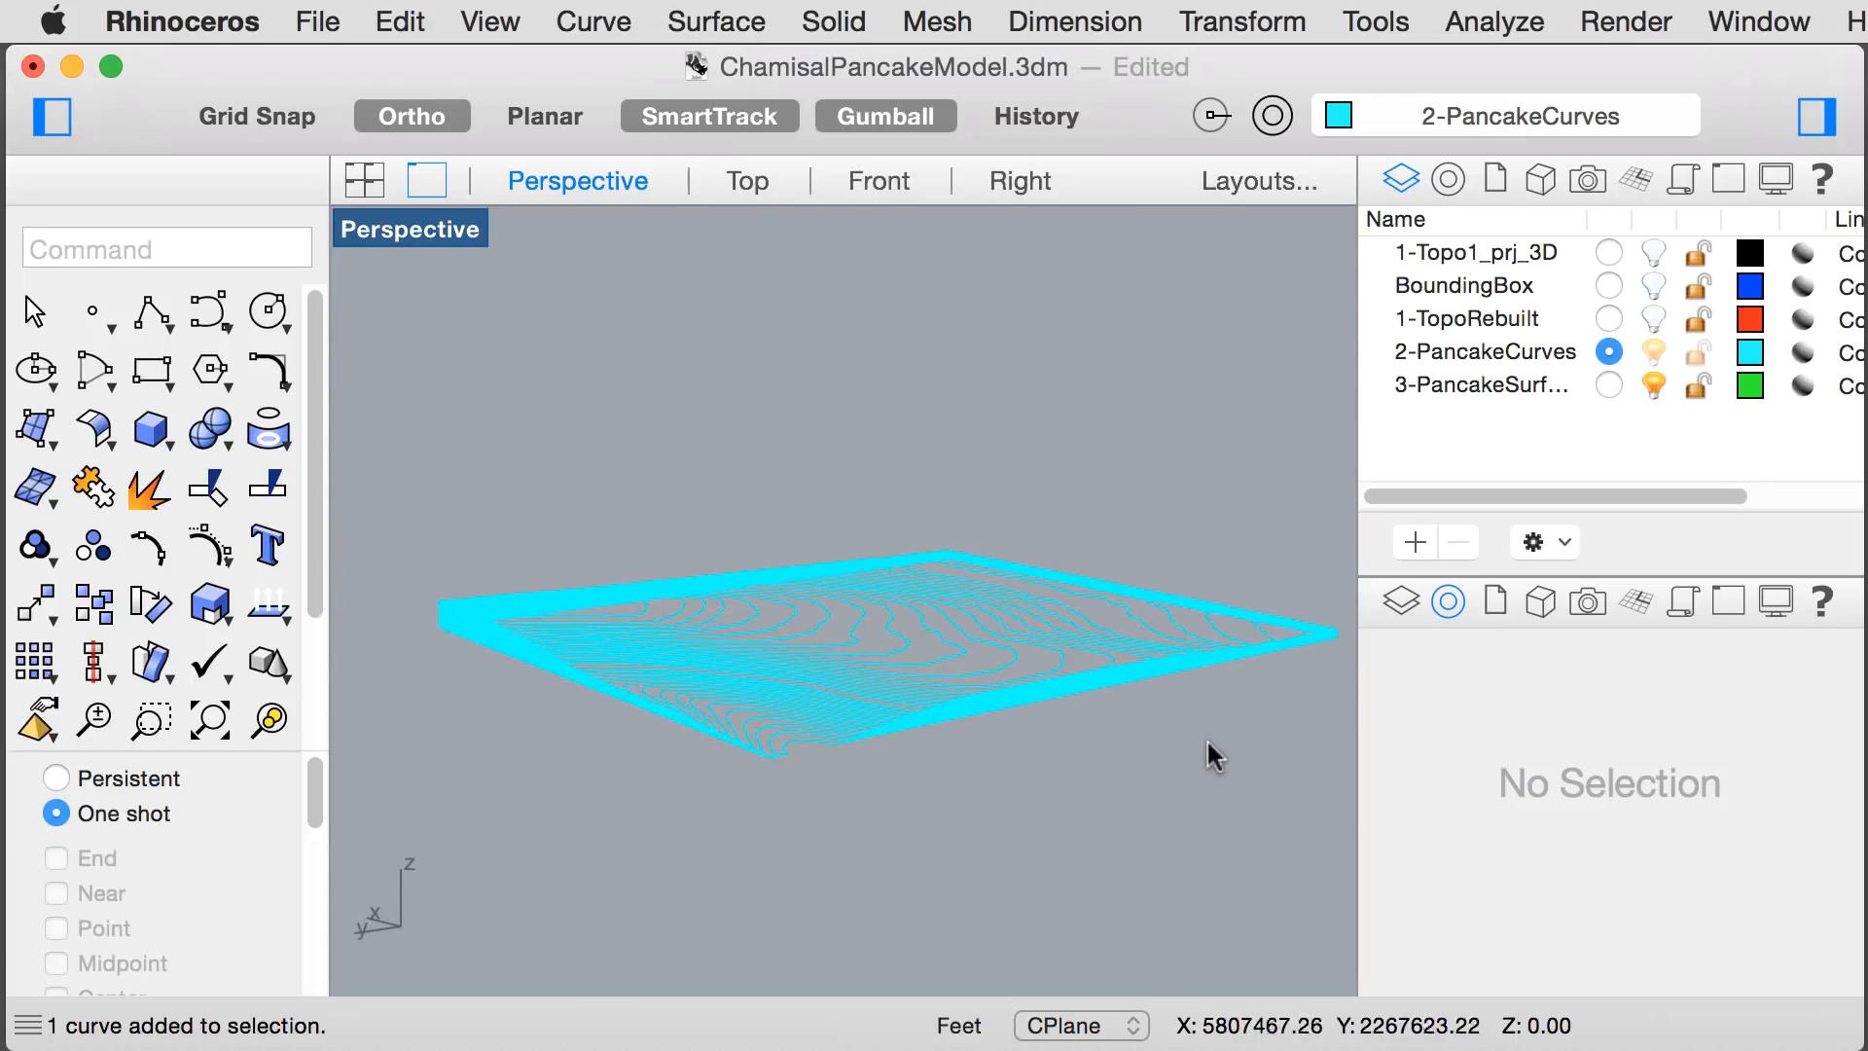
{"action": "scroll", "coordinate": [763, 746], "scroll_direction": "up", "scroll_amount": 3}
{"action": "scroll", "coordinate": [775, 747], "scroll_direction": "down", "scroll_amount": 3}
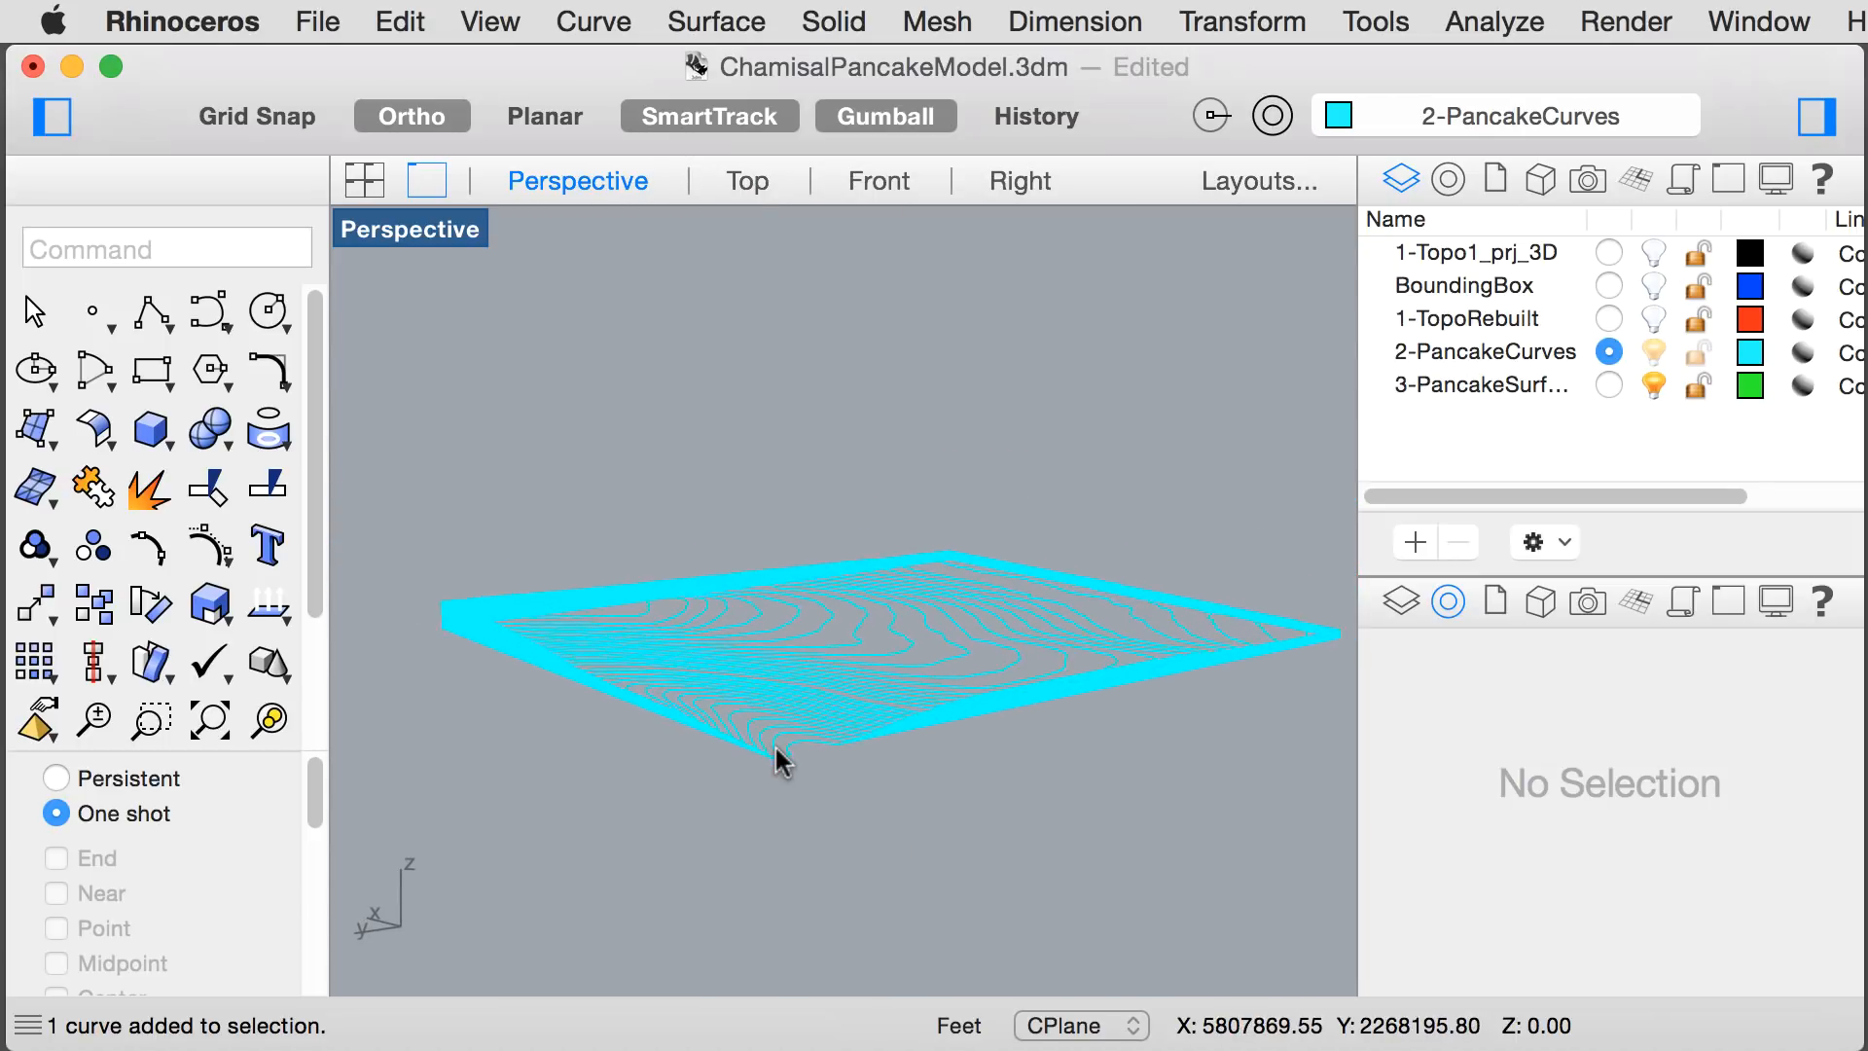
{"action": "left_click", "coordinate": [53, 440]}
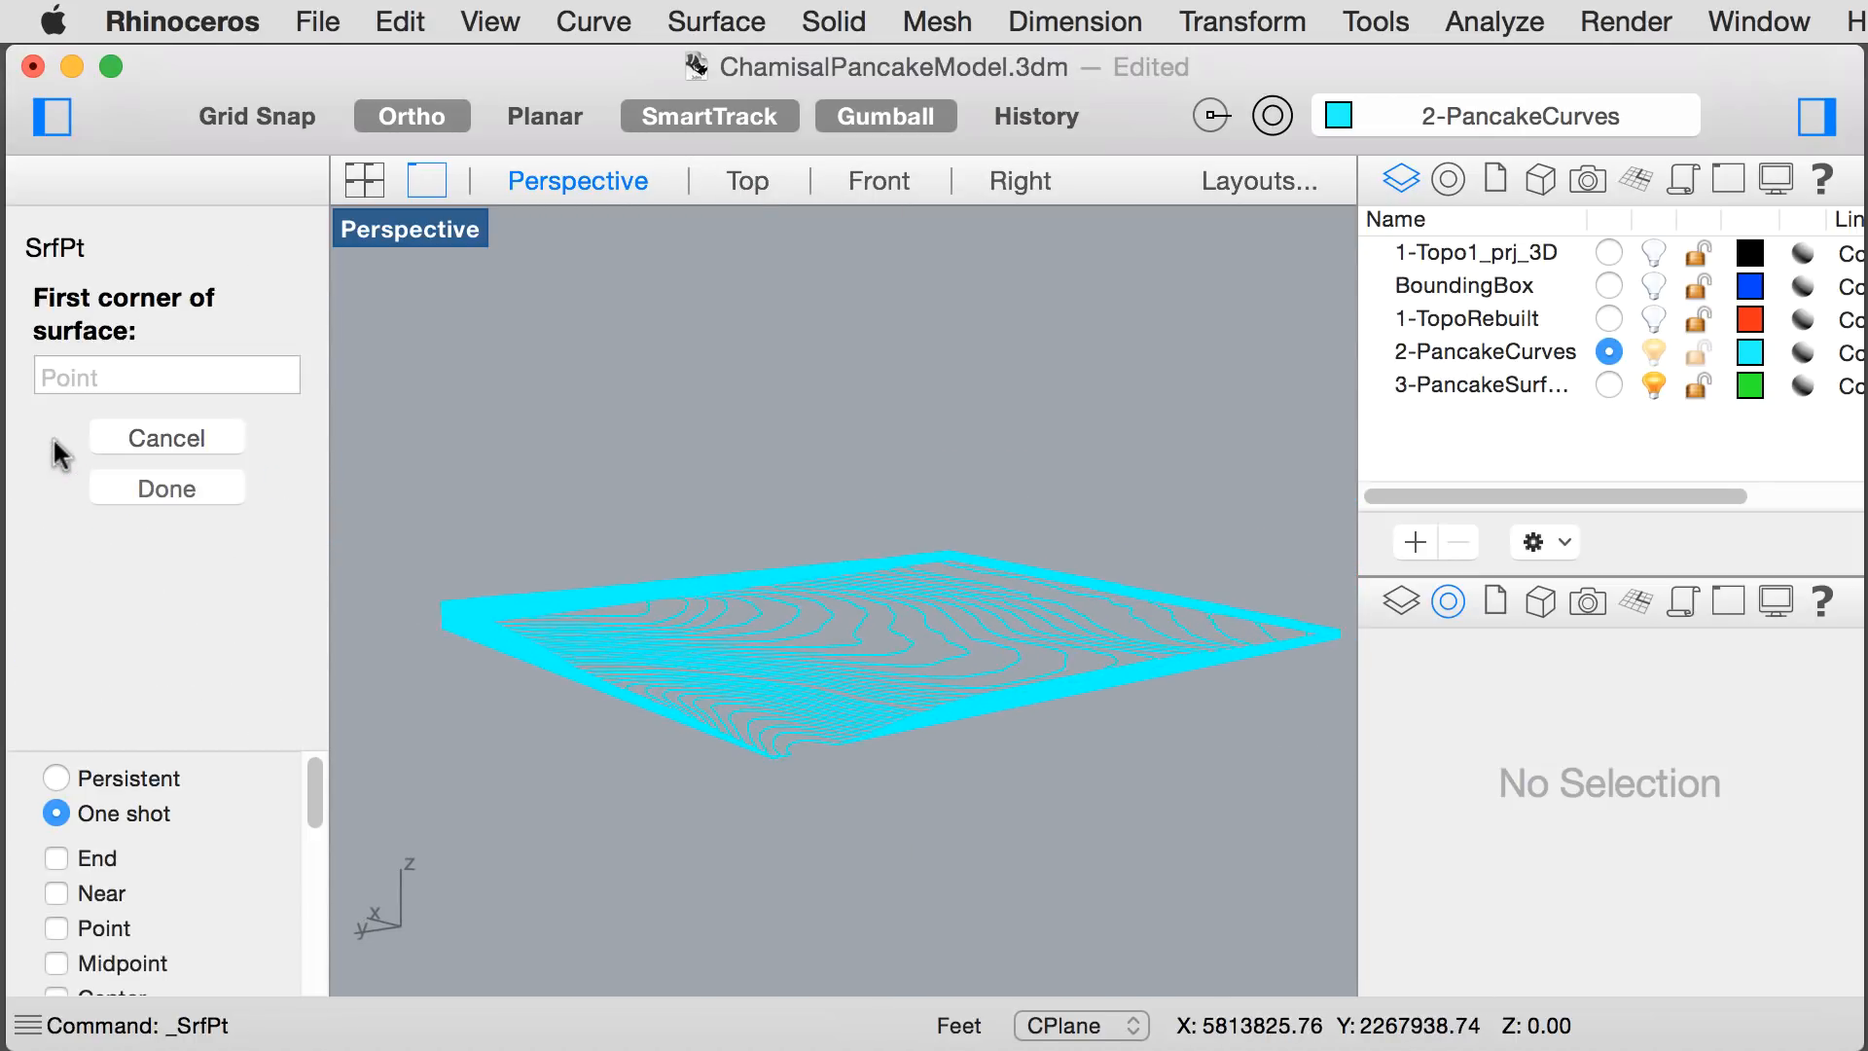
{"action": "key", "text": "Escape"}
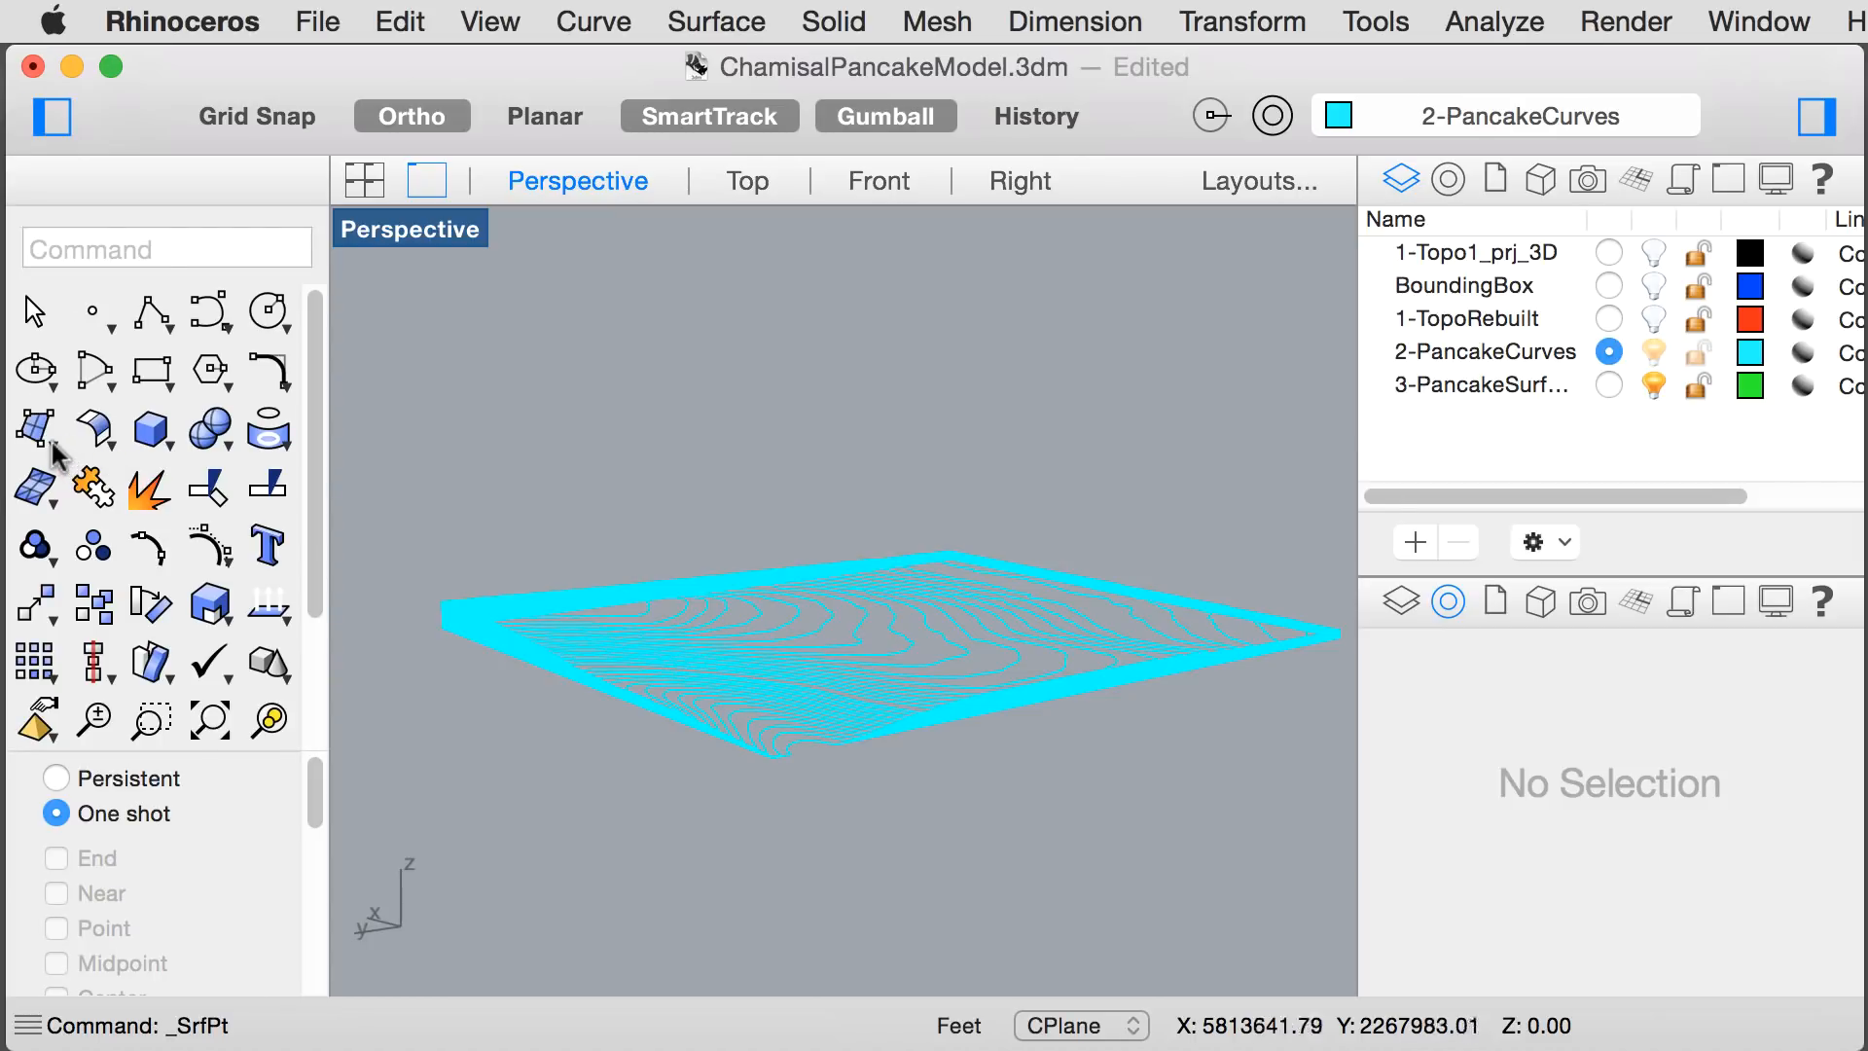
{"action": "left_click", "coordinate": [52, 441]}
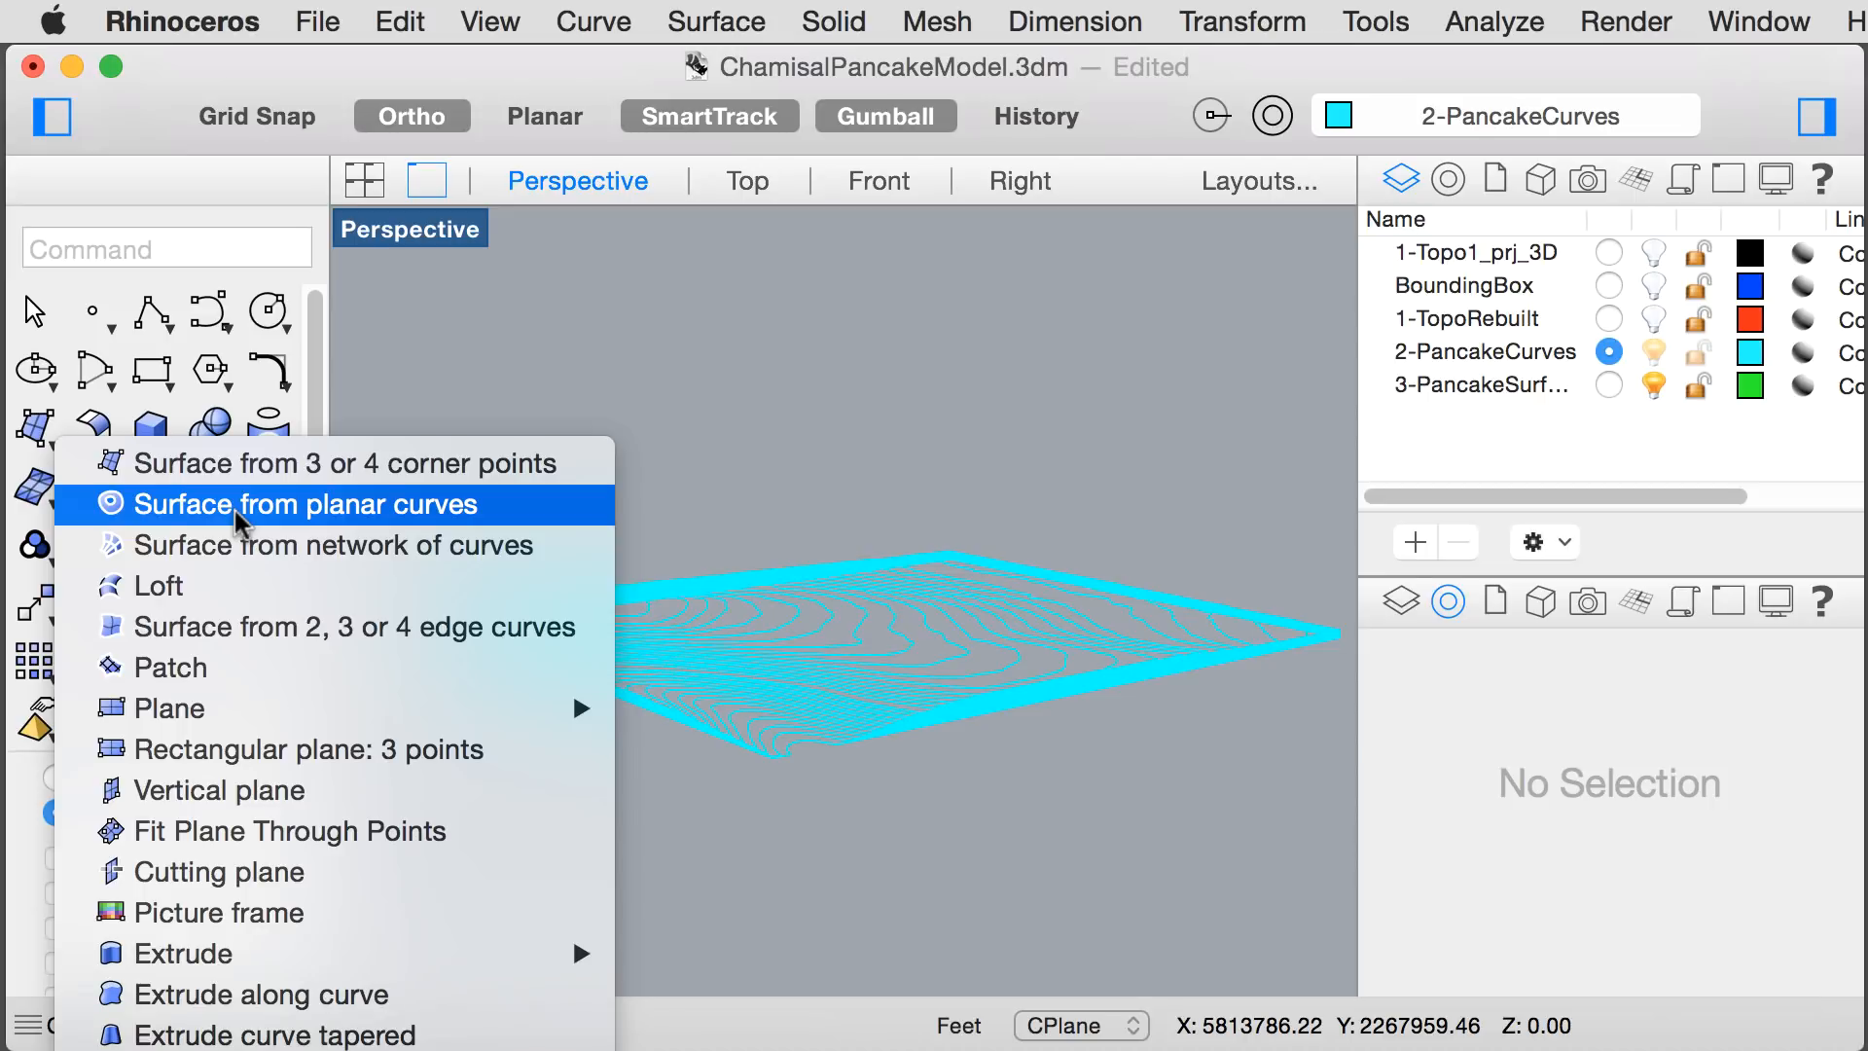
{"action": "left_click", "coordinate": [235, 511]}
{"action": "left_click_drag", "start_coordinate": [404, 506], "coordinate": [1351, 781]}
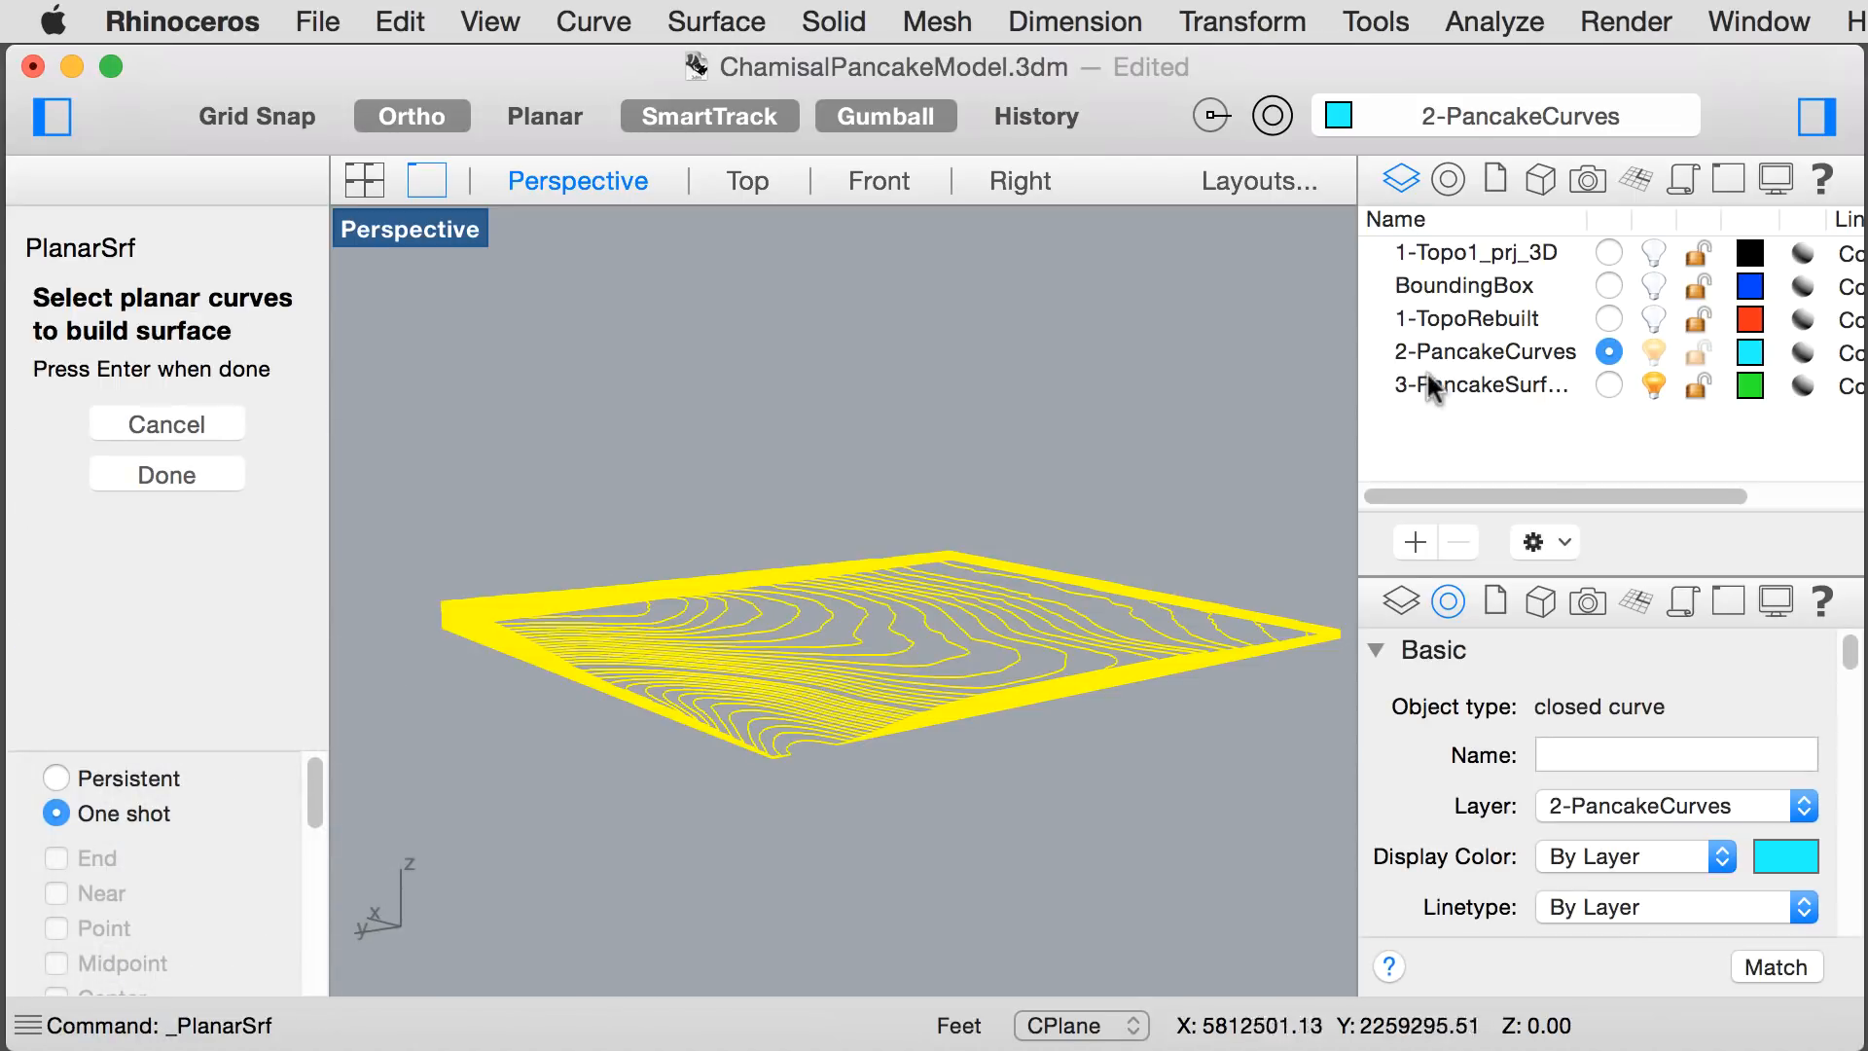
{"action": "left_click", "coordinate": [1607, 385]}
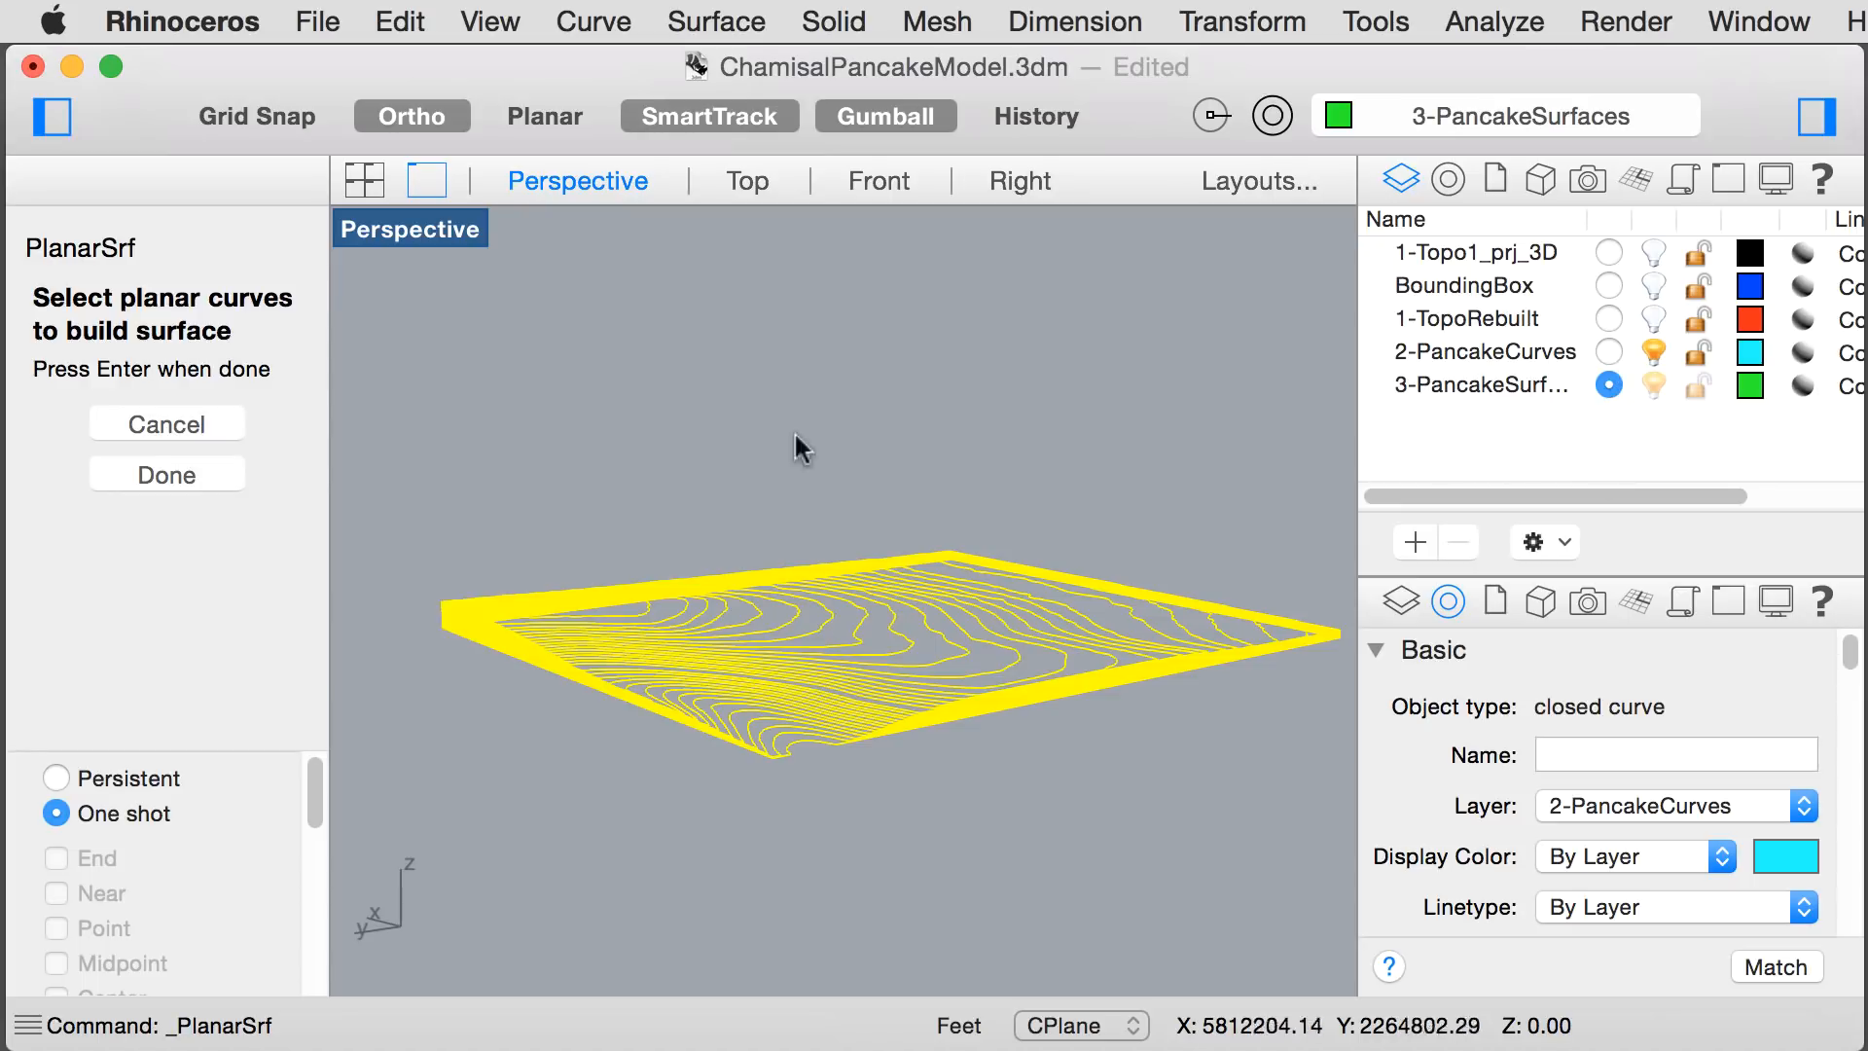
{"action": "key", "text": "Return"}
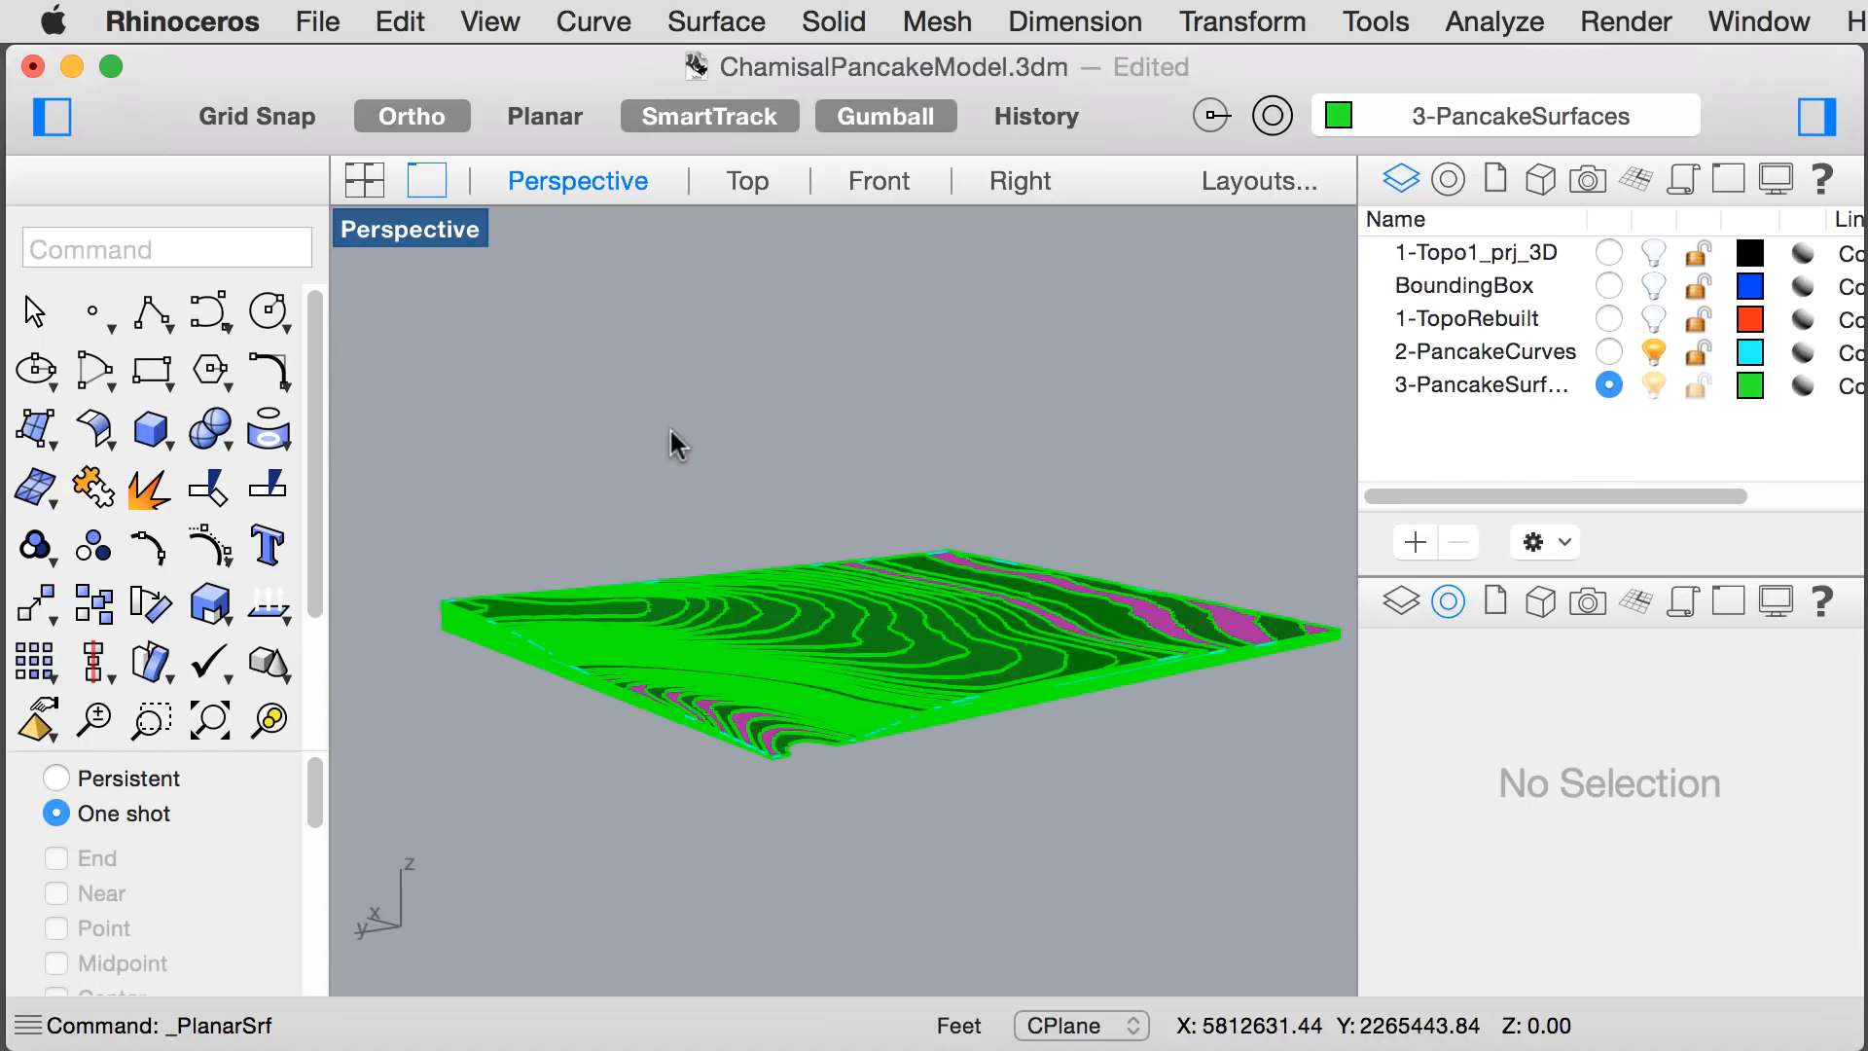
- Examine the new planar surfaces at the notched corner and the opposite side for faces pointing the wrong way
{"action": "right_click_drag", "start_coordinate": [753, 812], "coordinate": [703, 817]}
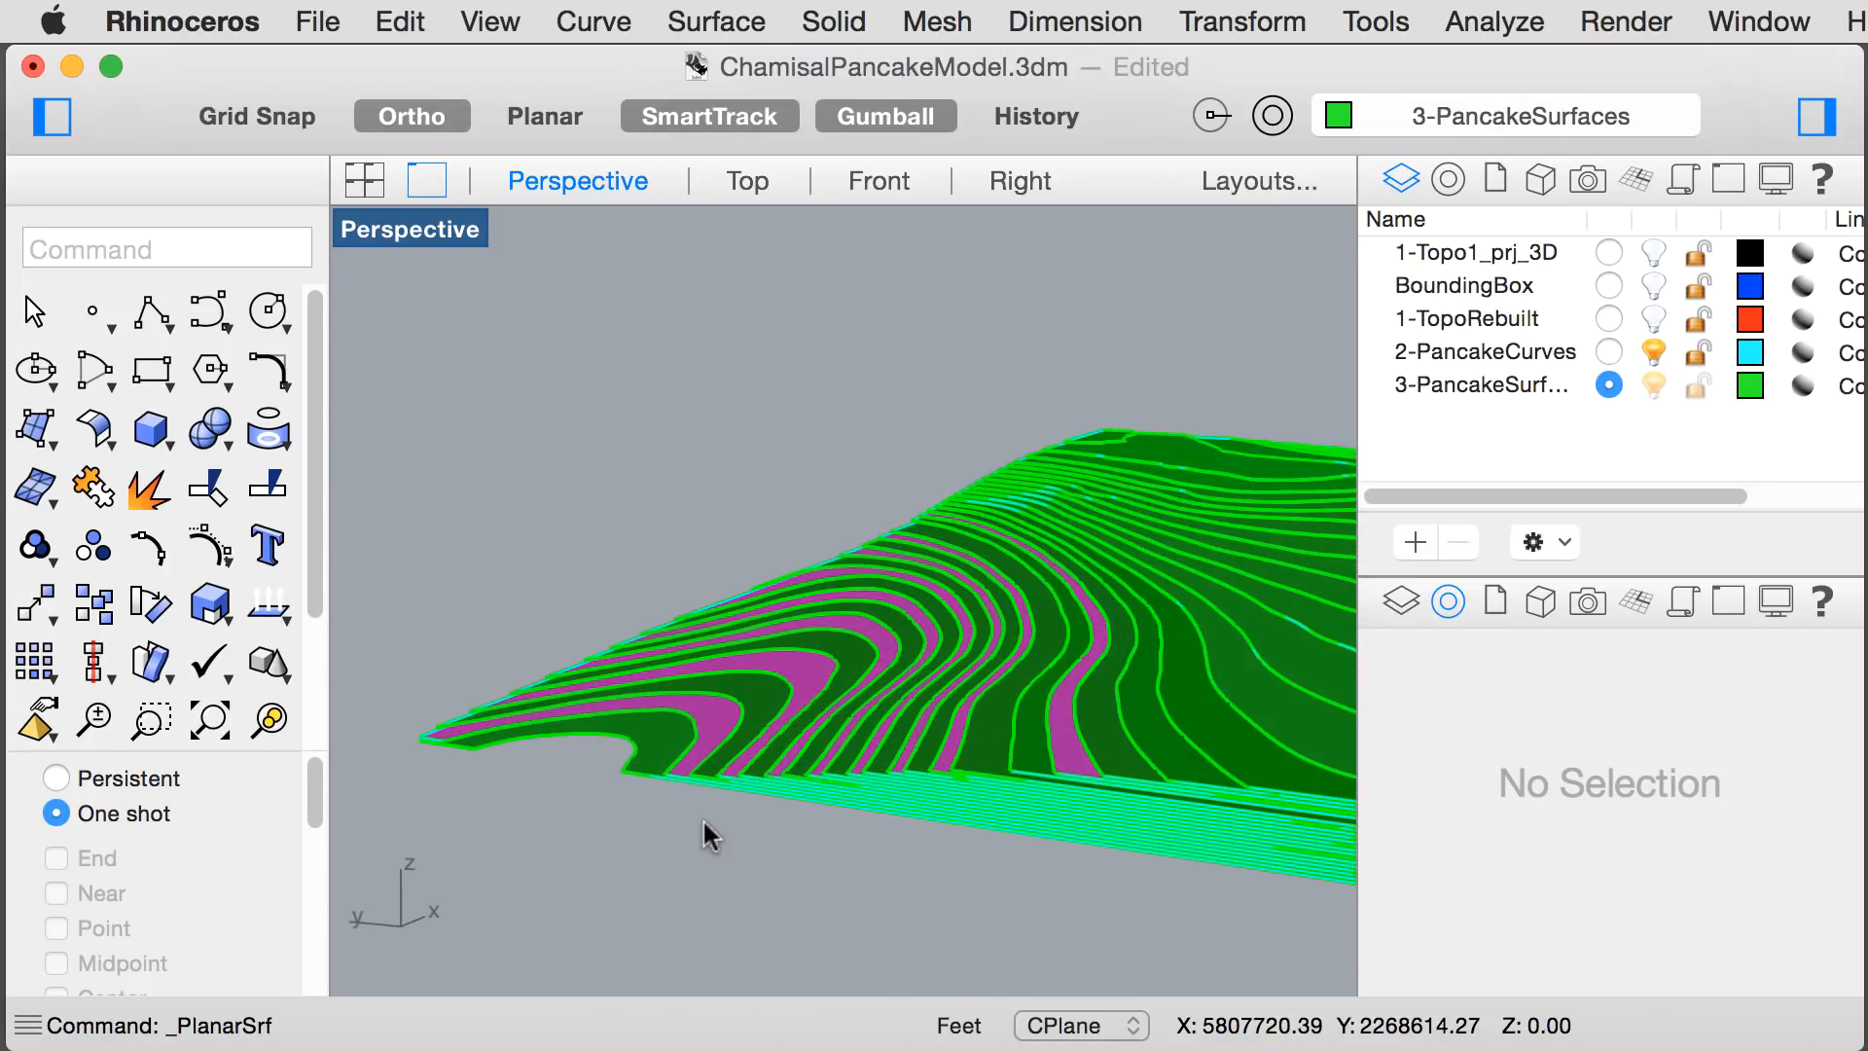
{"action": "left_click", "coordinate": [652, 730]}
{"action": "right_click_drag", "start_coordinate": [650, 755], "coordinate": [865, 845]}
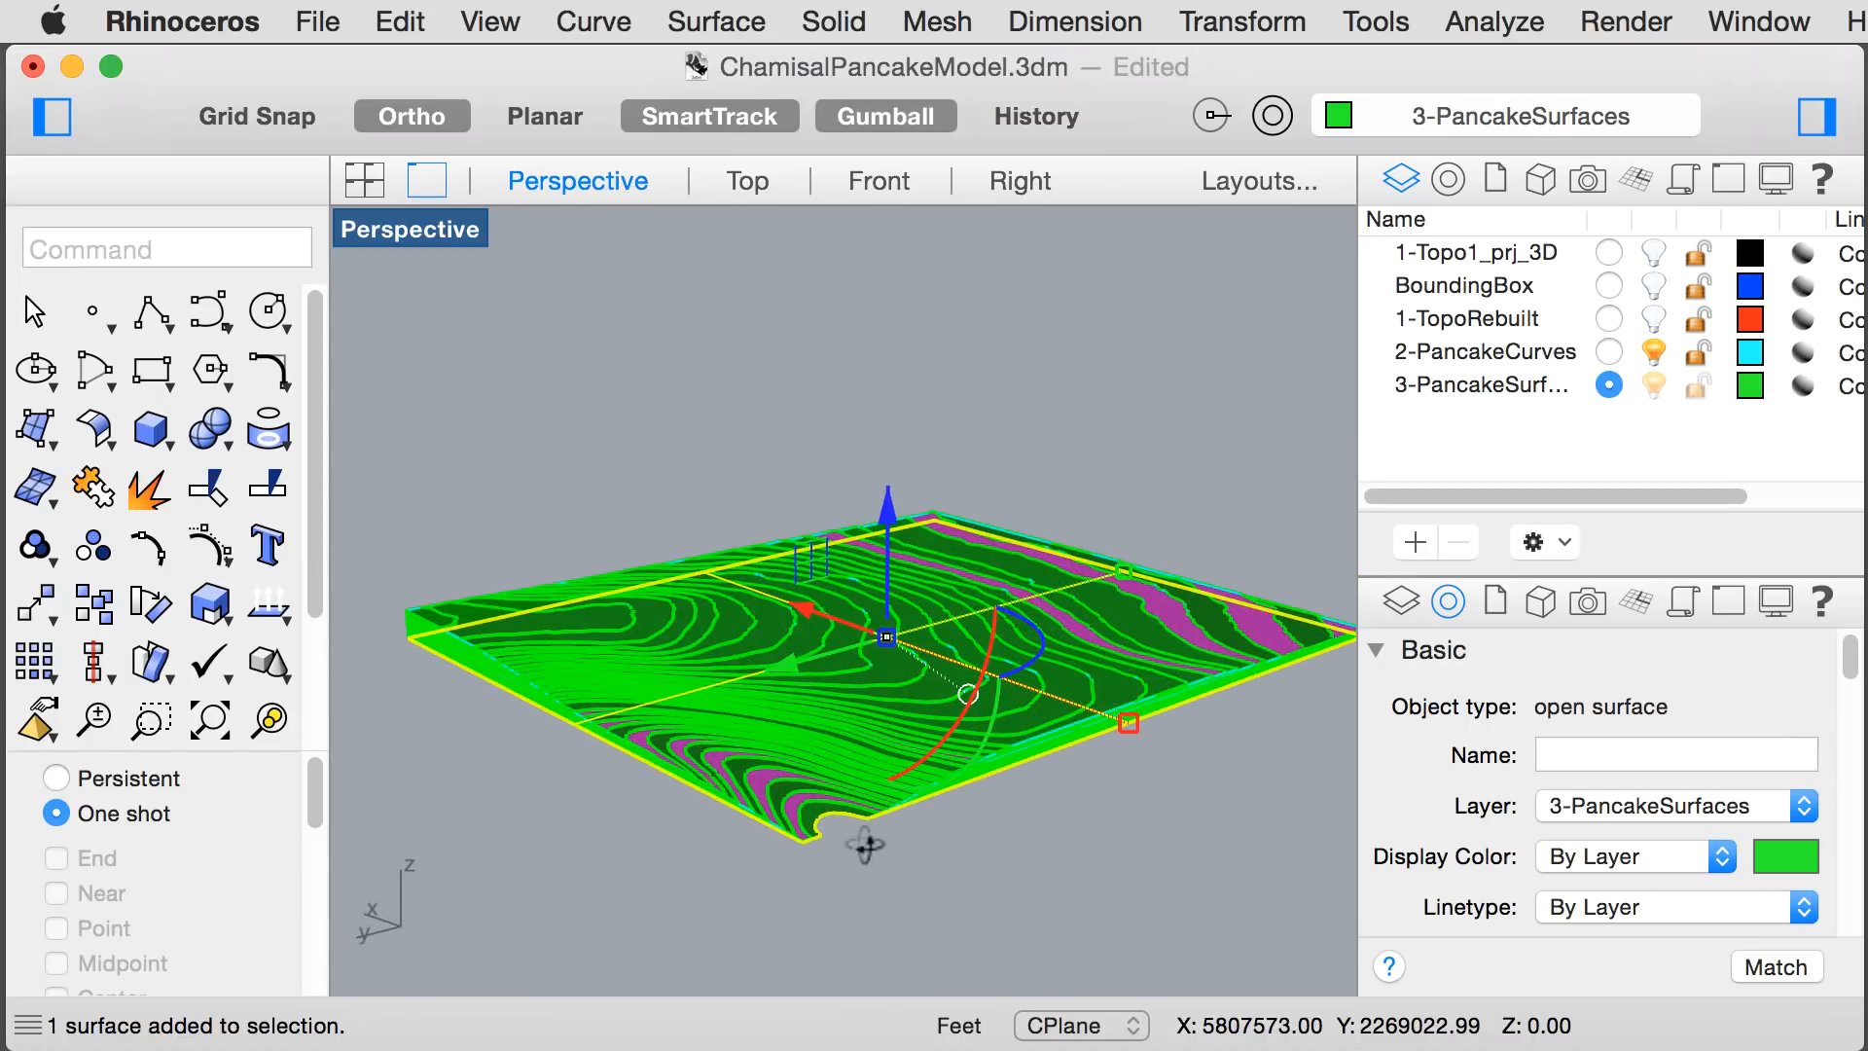
{"action": "left_click", "coordinate": [990, 838]}
{"action": "right_click_drag", "start_coordinate": [1148, 839], "coordinate": [835, 871]}
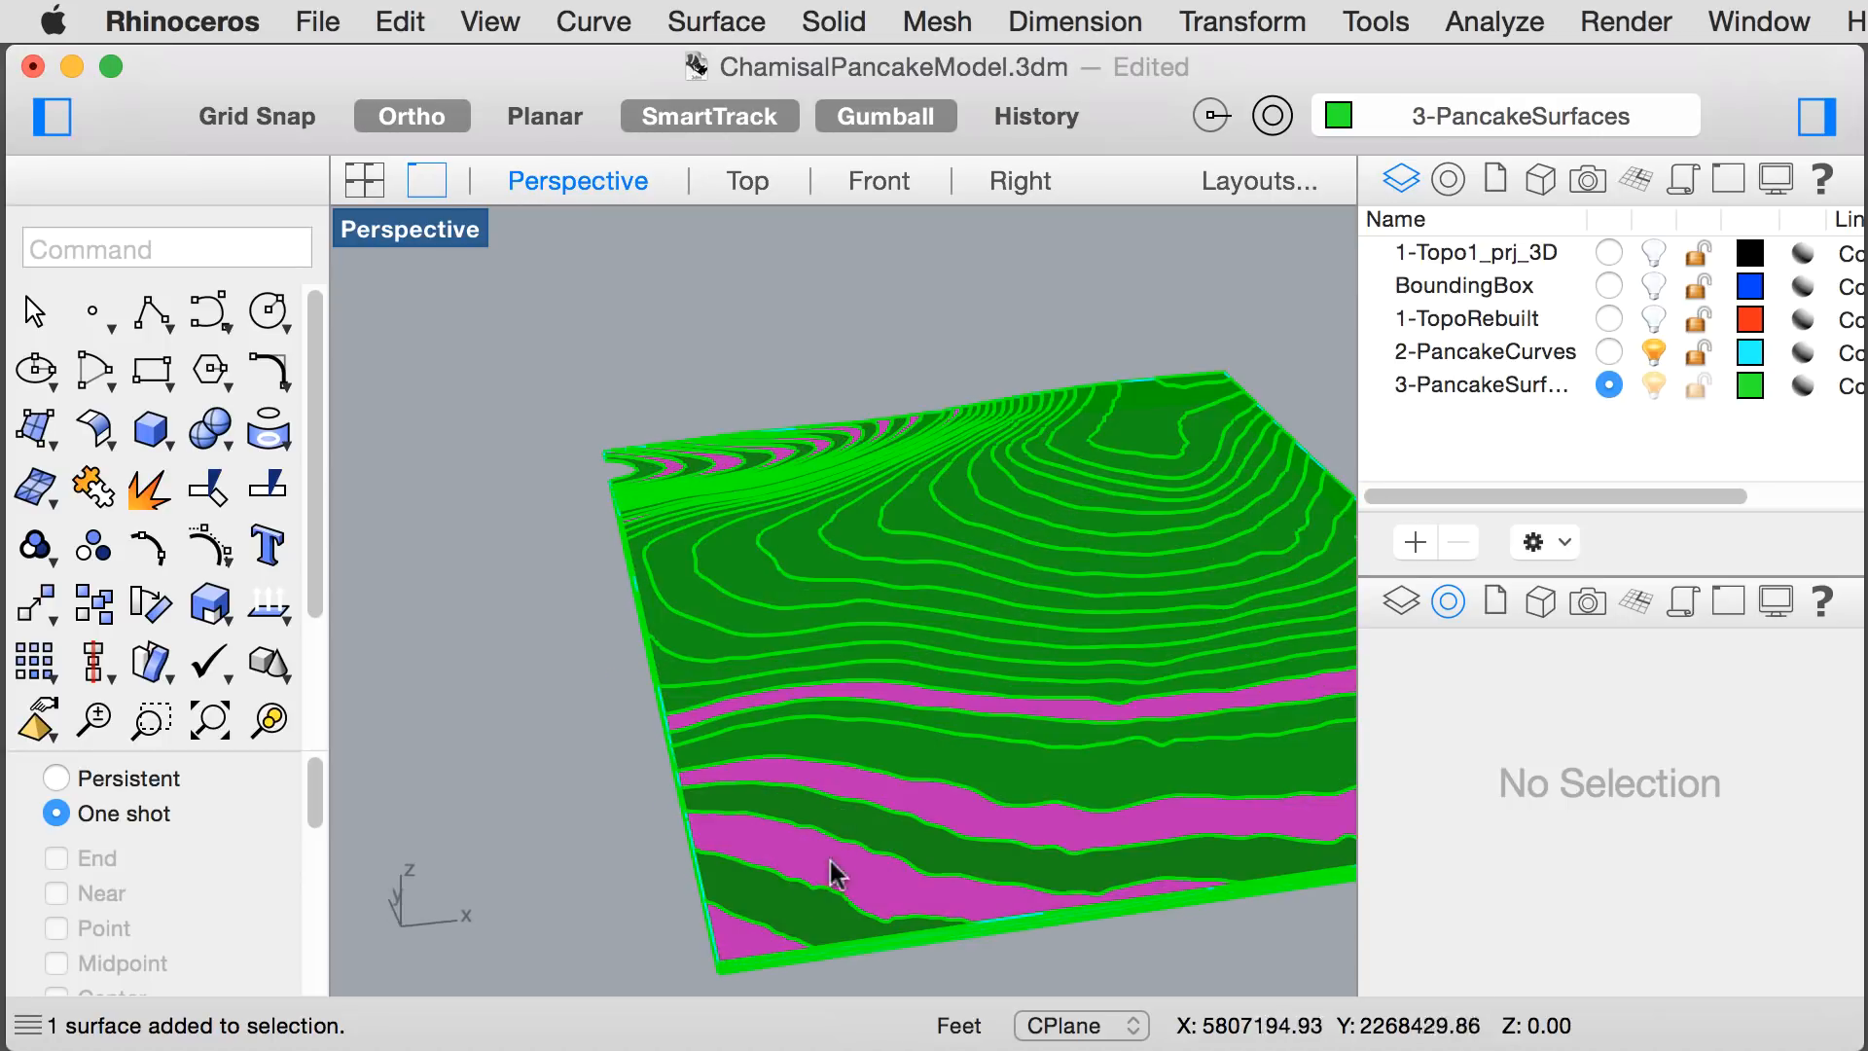
{"action": "scroll", "coordinate": [738, 934], "scroll_direction": "up", "scroll_amount": 3}
{"action": "left_click", "coordinate": [737, 930]}
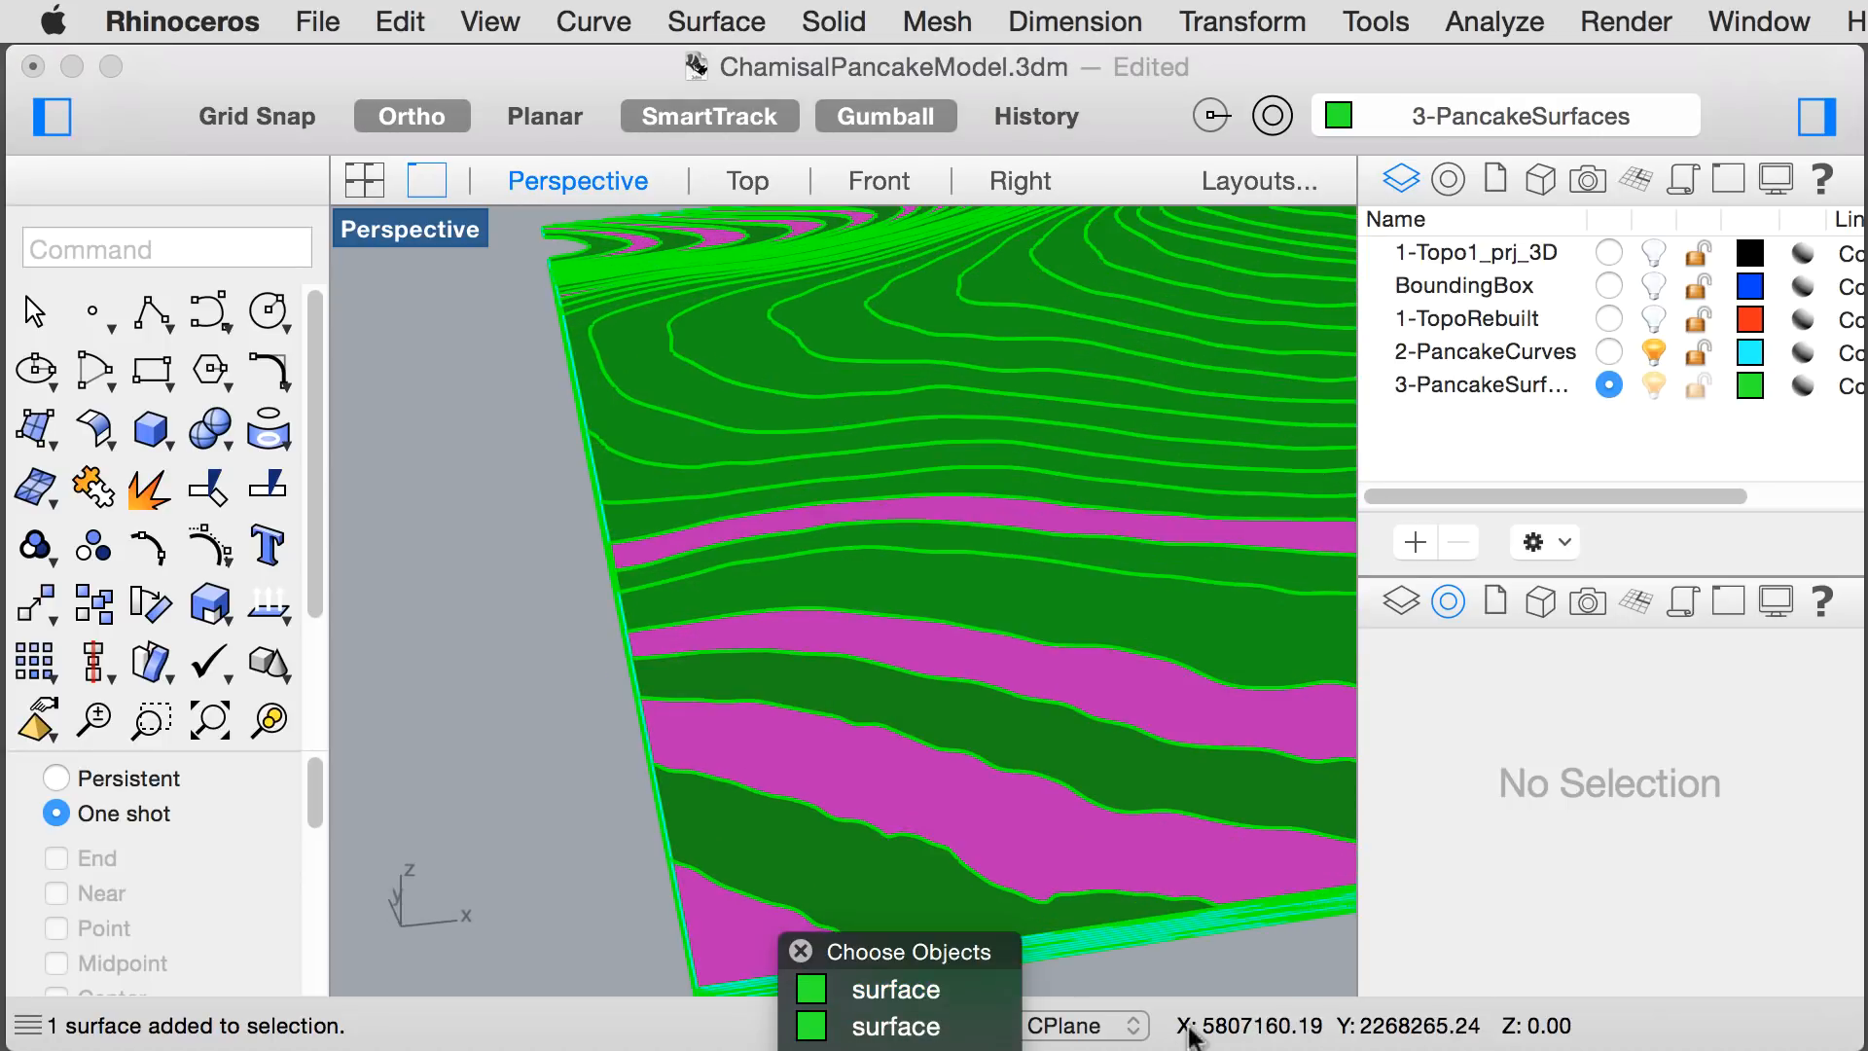
{"action": "left_click", "coordinate": [1190, 949]}
- Select the reversed magenta surfaces nearest the notched corner and flip their direction
{"action": "right_click_drag", "start_coordinate": [557, 673], "coordinate": [1048, 595]}
{"action": "scroll", "coordinate": [871, 767], "scroll_direction": "up", "scroll_amount": 3}
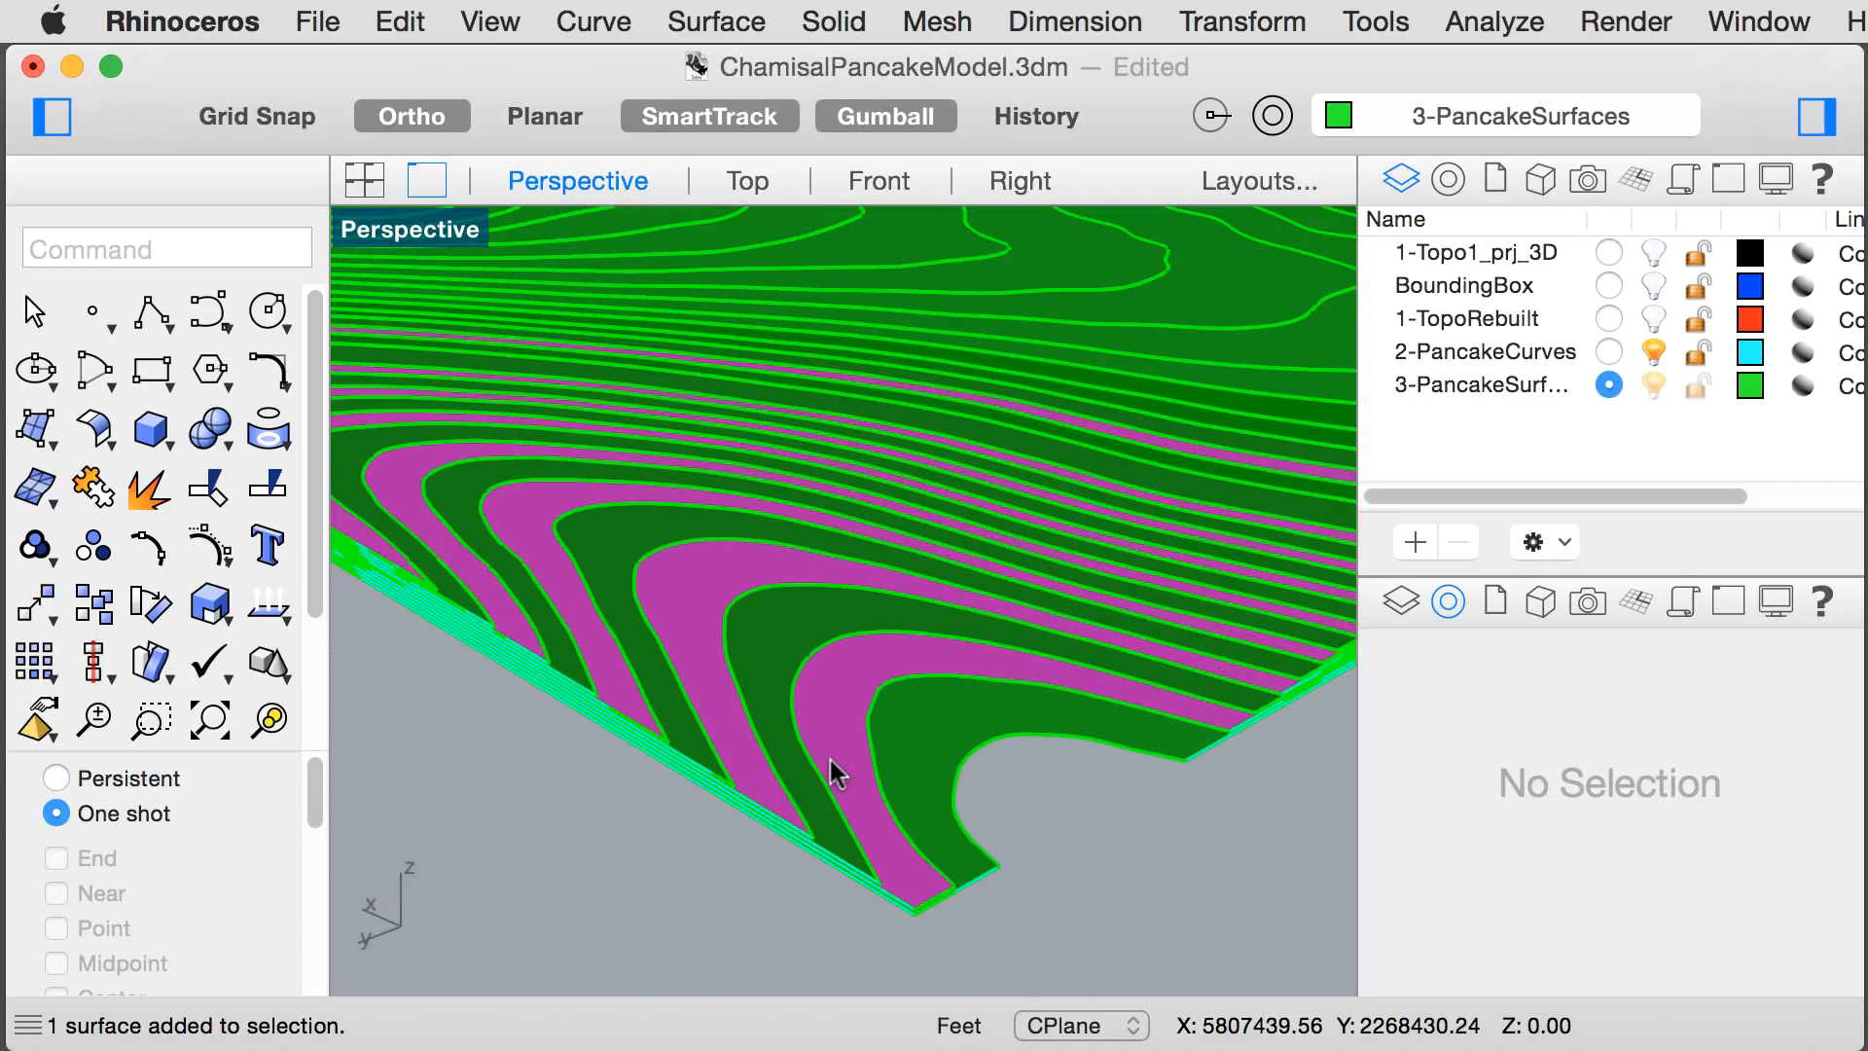
{"action": "left_click", "coordinate": [837, 739]}
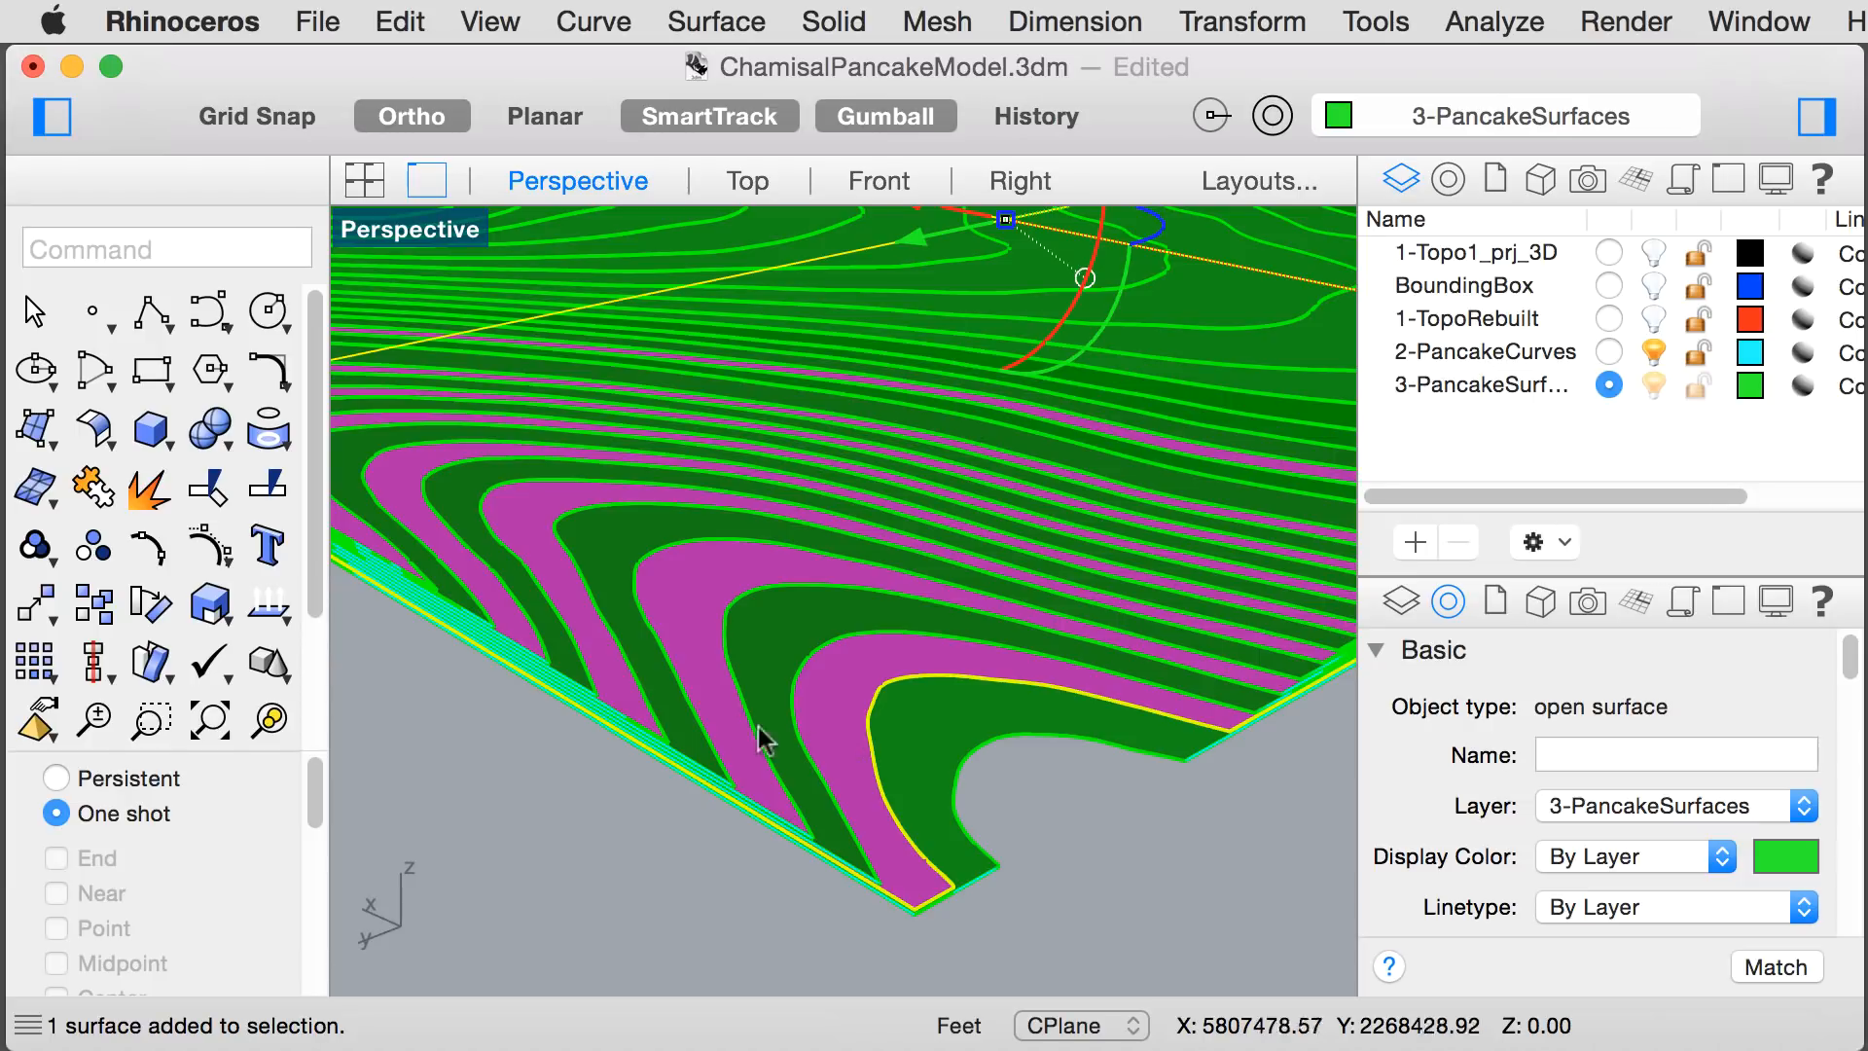
- Select the remaining reversed magenta surfaces farther back from the notched corner and flip their direction
{"action": "left_click", "coordinate": [574, 693]}
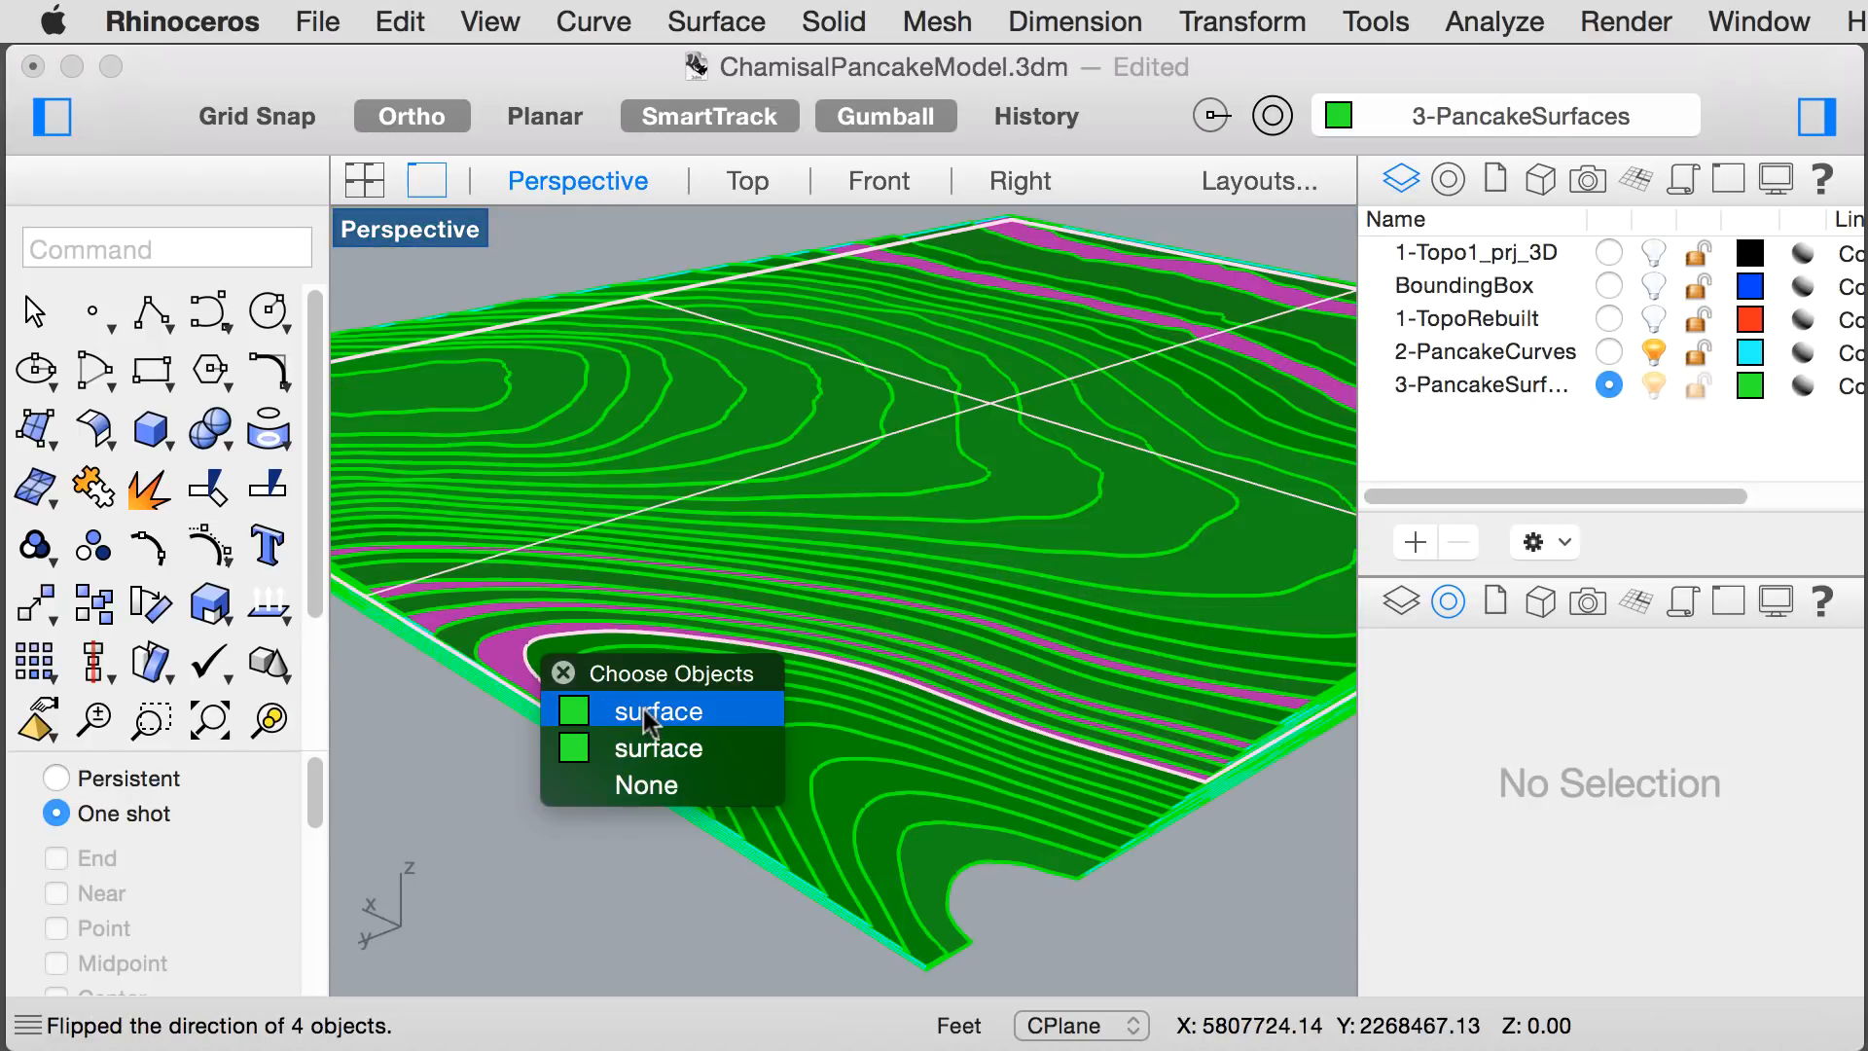
{"action": "left_click", "coordinate": [644, 709]}
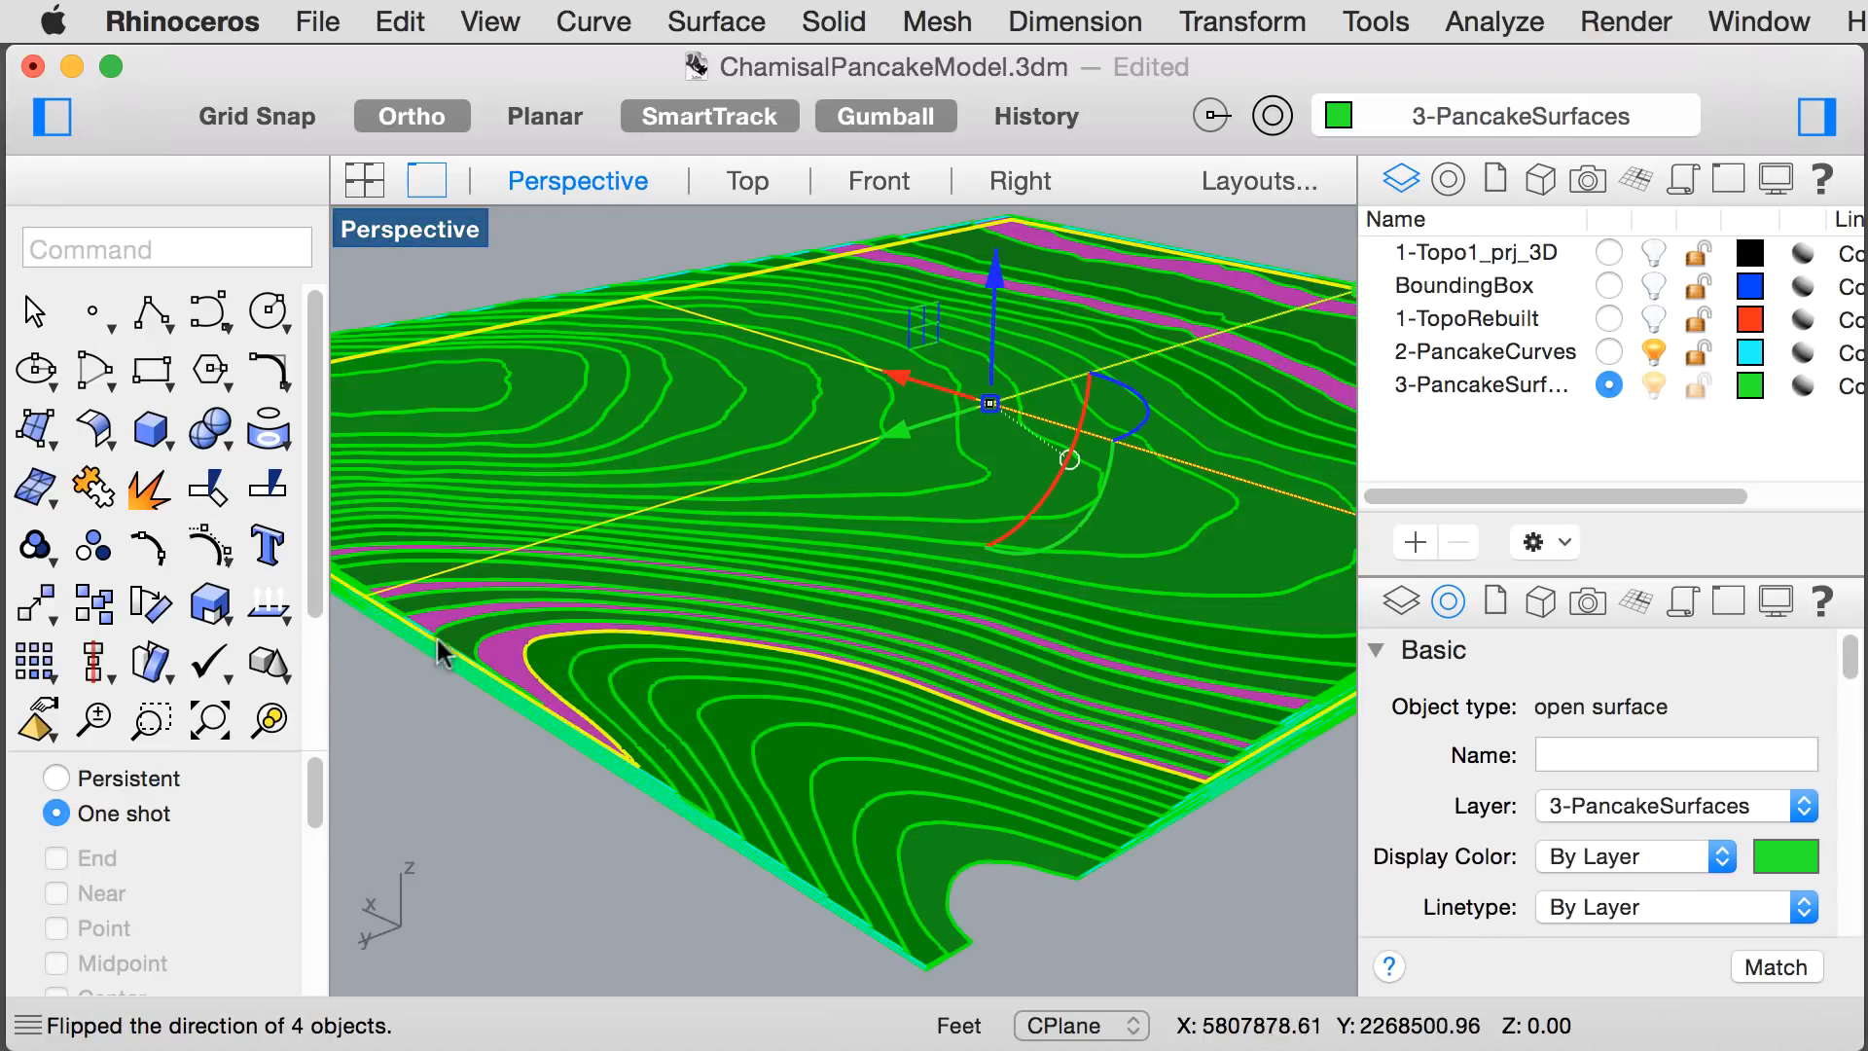
{"action": "scroll", "coordinate": [418, 622], "scroll_direction": "up", "scroll_amount": 5}
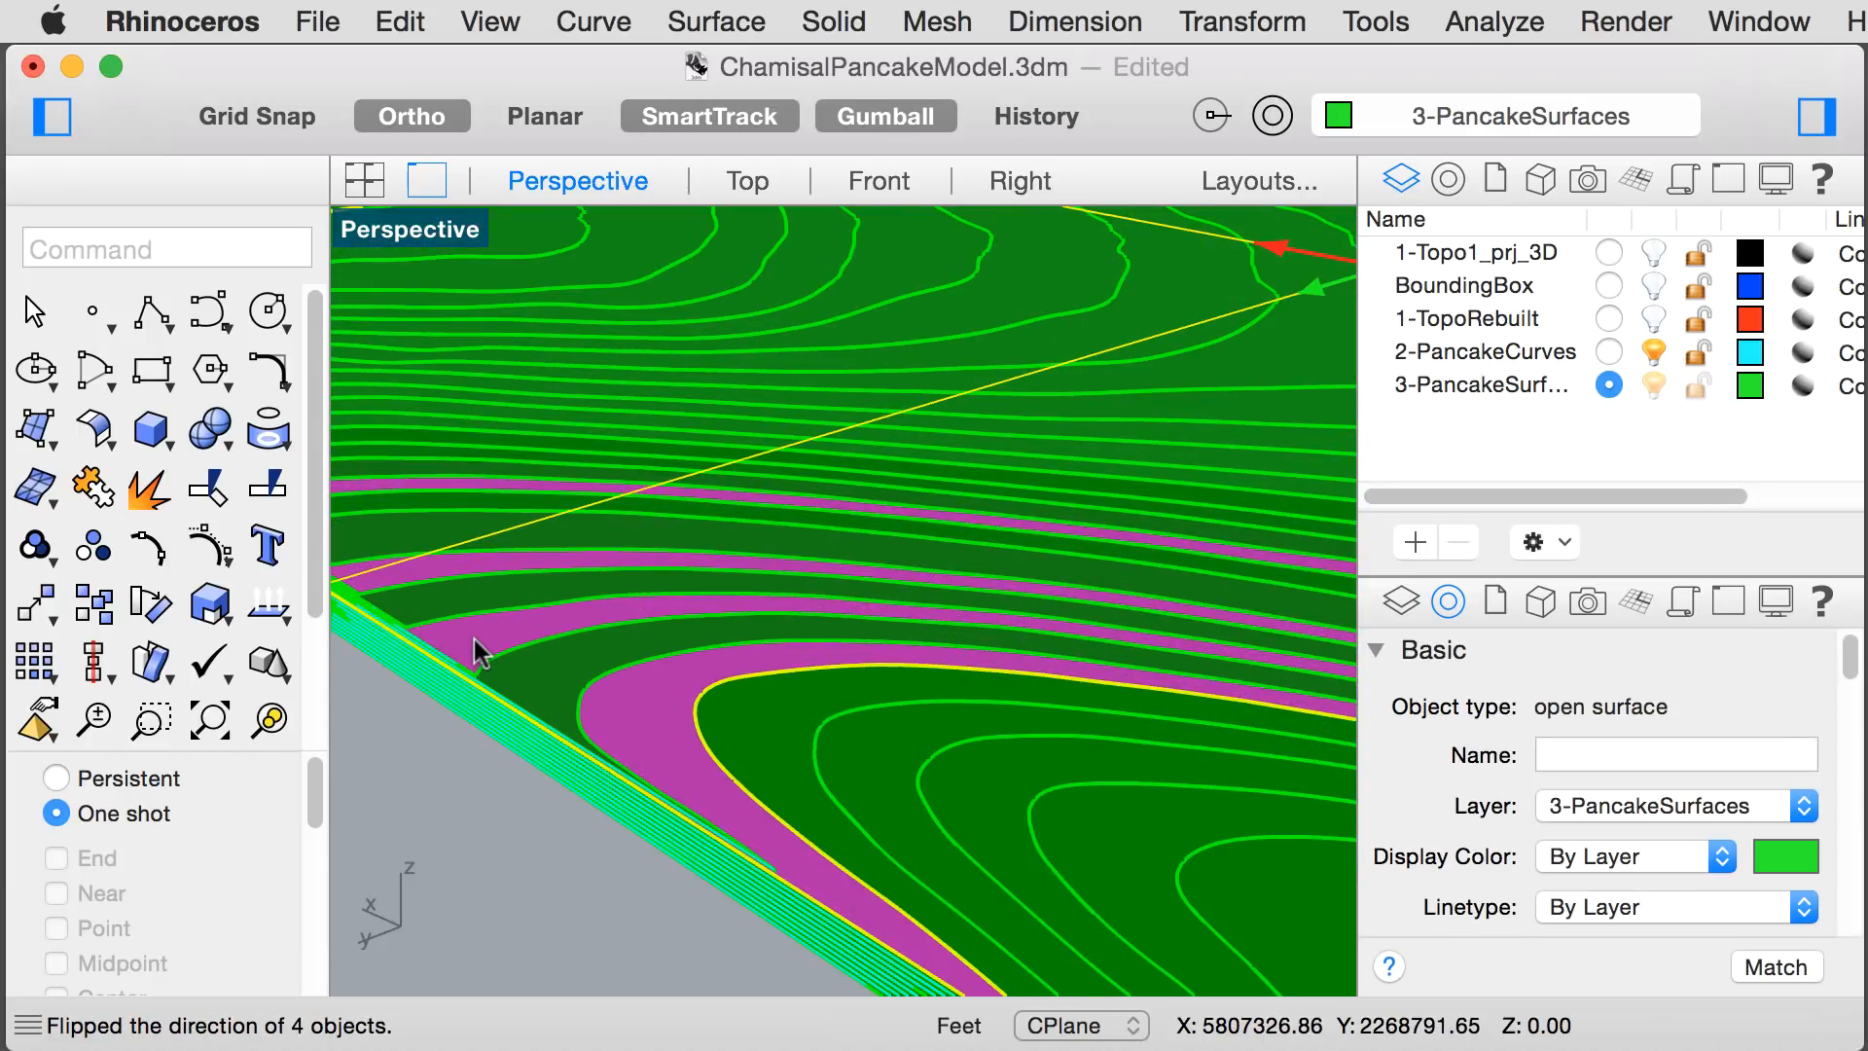
{"action": "left_click", "coordinate": [475, 640], "text": "shift"}
{"action": "left_click", "coordinate": [466, 576], "text": "shift"}
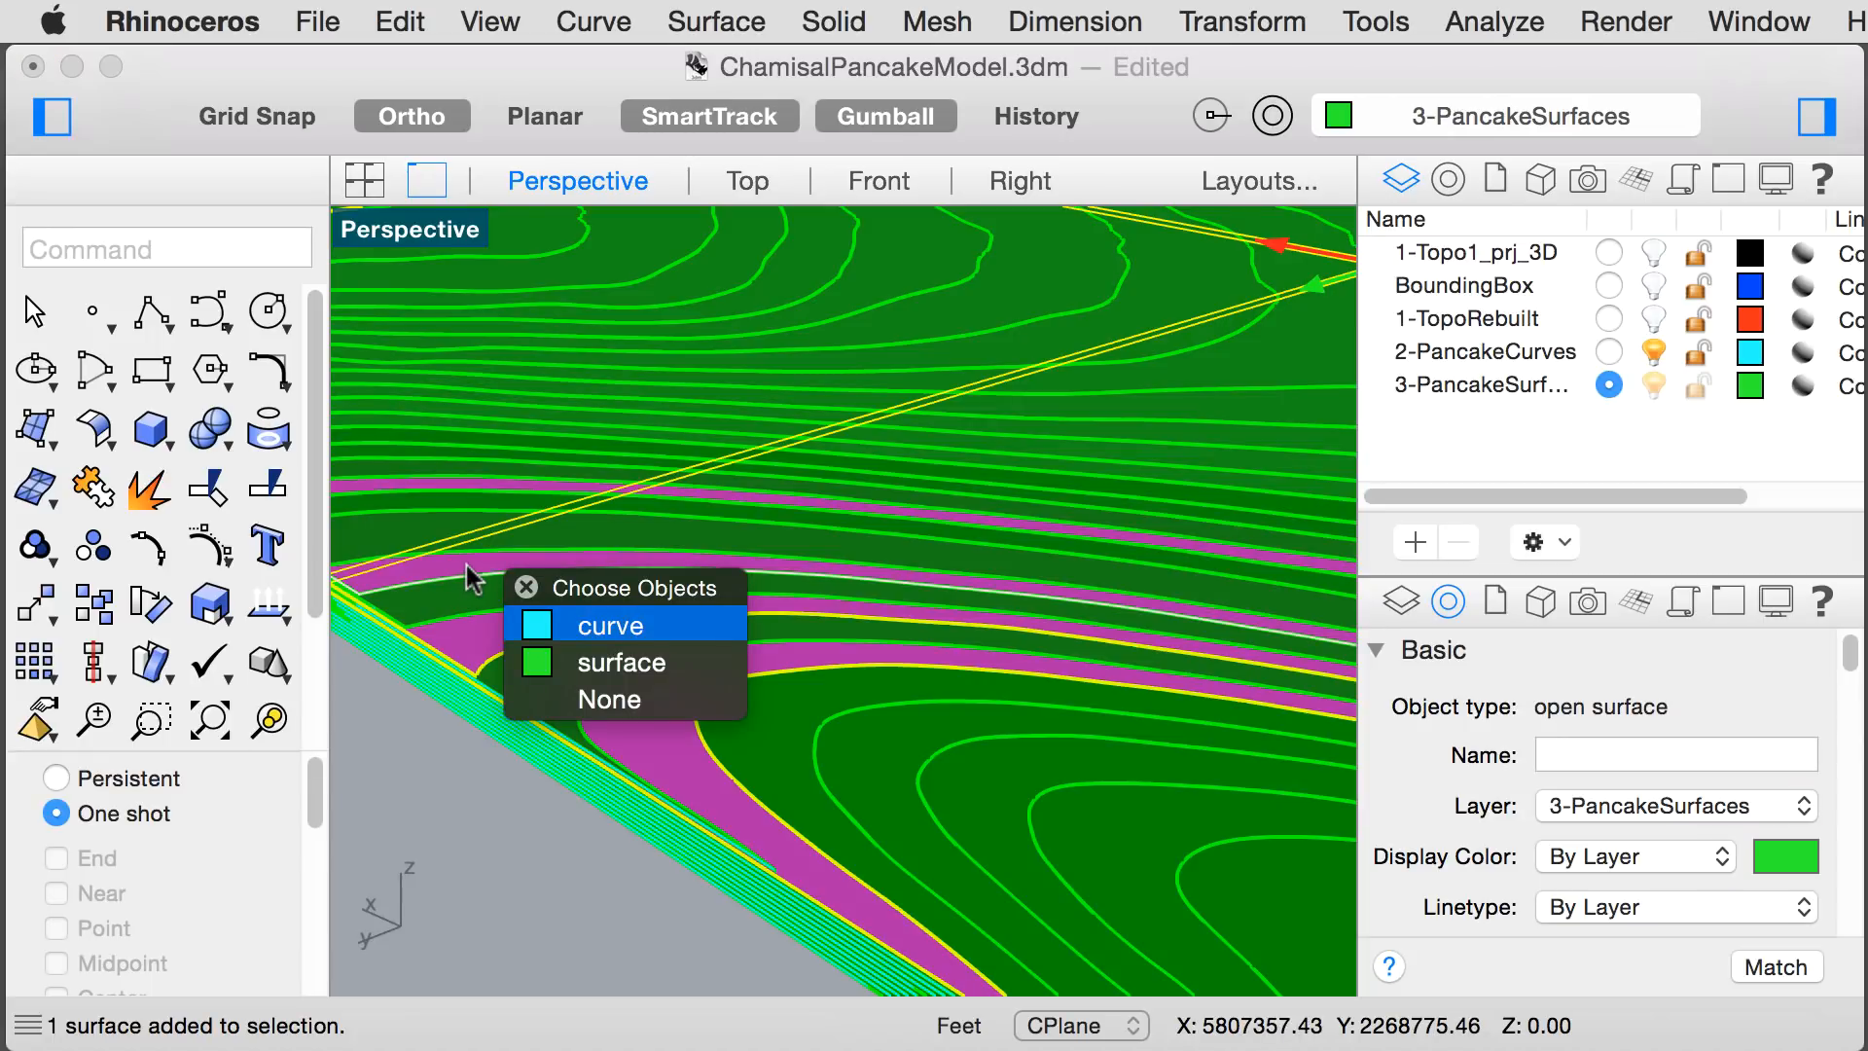
{"action": "left_click", "coordinate": [584, 659]}
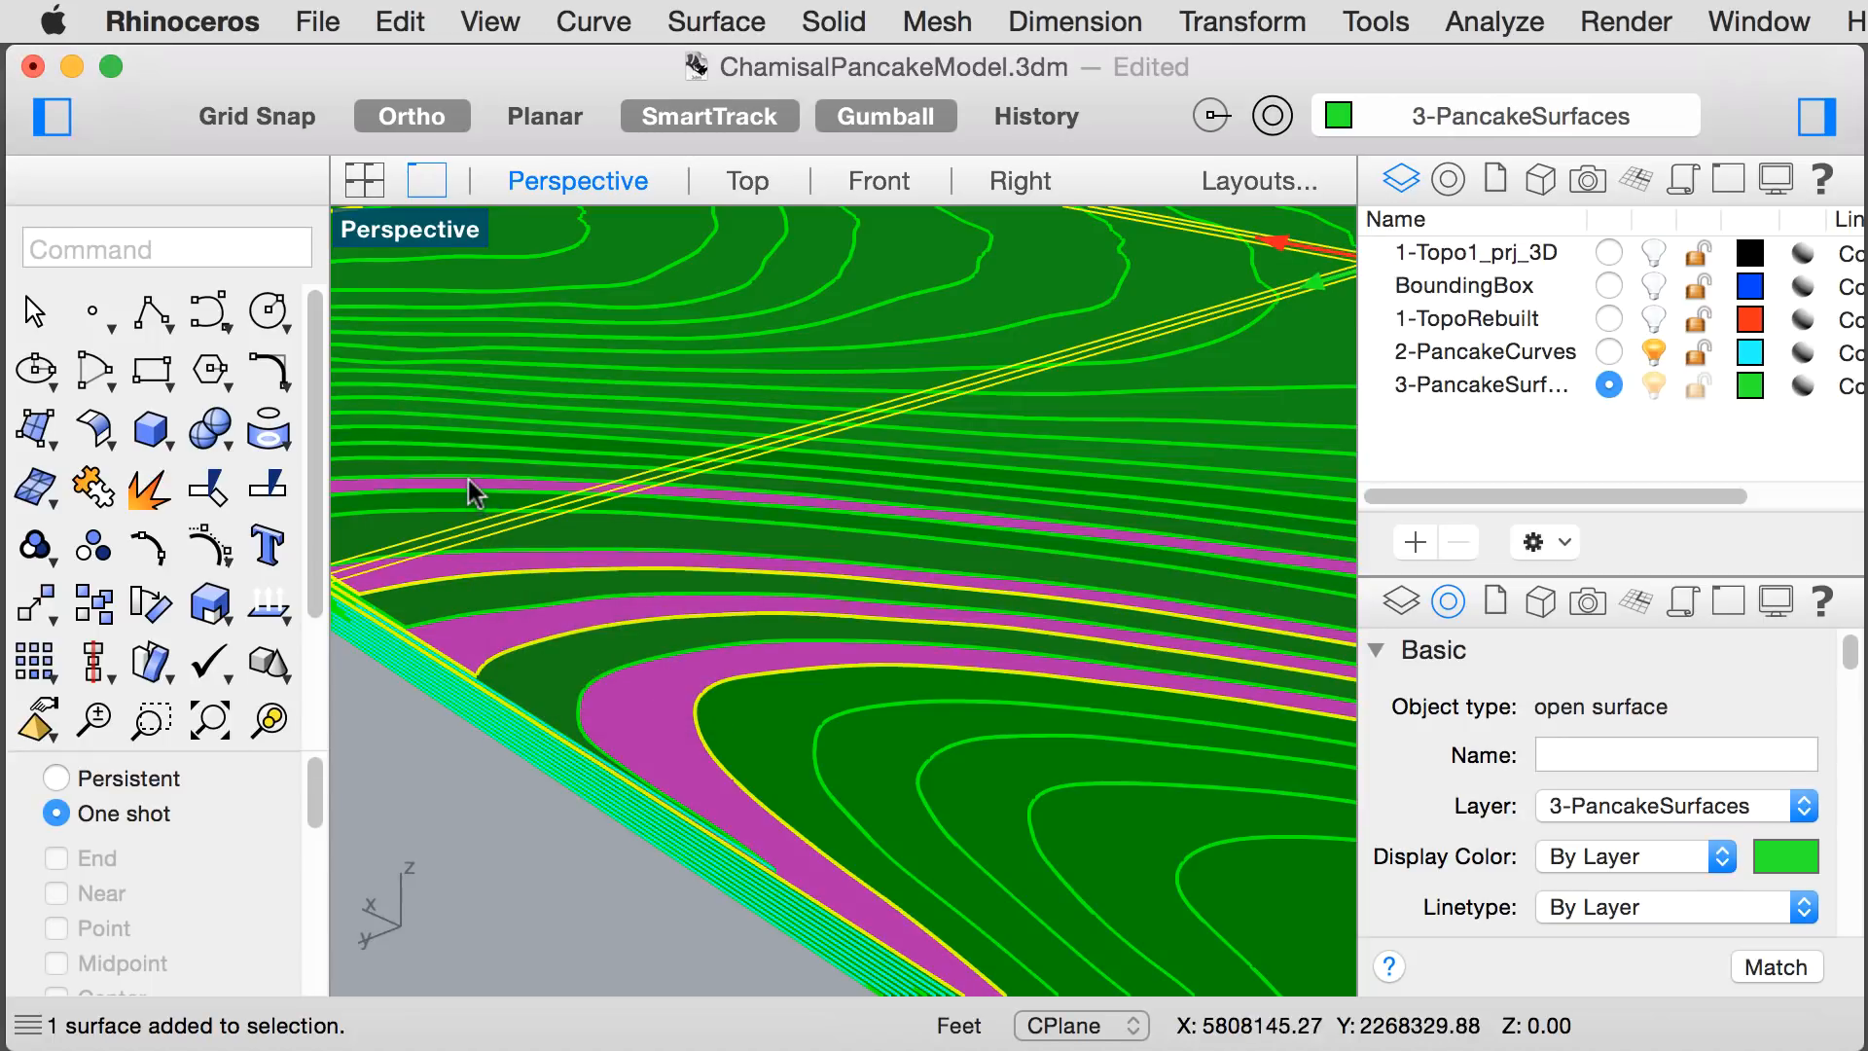
{"action": "left_click", "coordinate": [469, 486]}
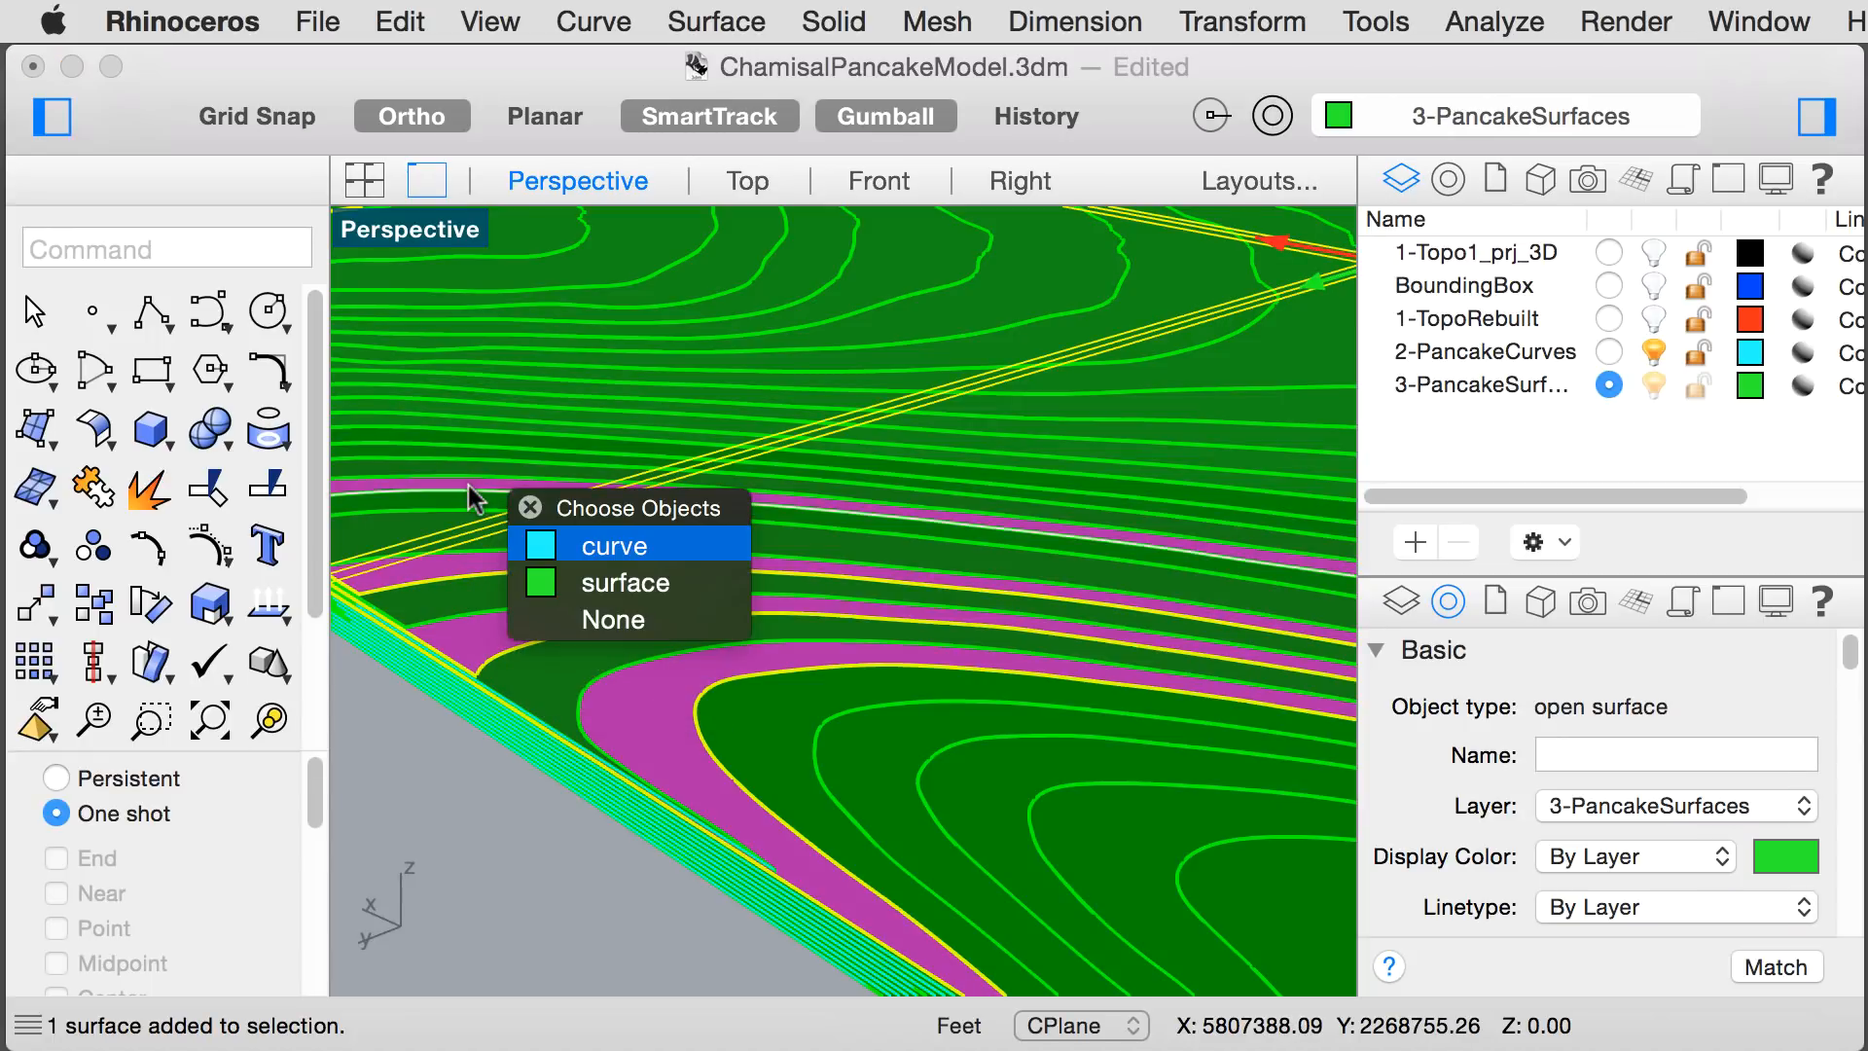
{"action": "left_click", "coordinate": [633, 584]}
{"action": "scroll", "coordinate": [597, 612], "scroll_direction": "down", "scroll_amount": 5}
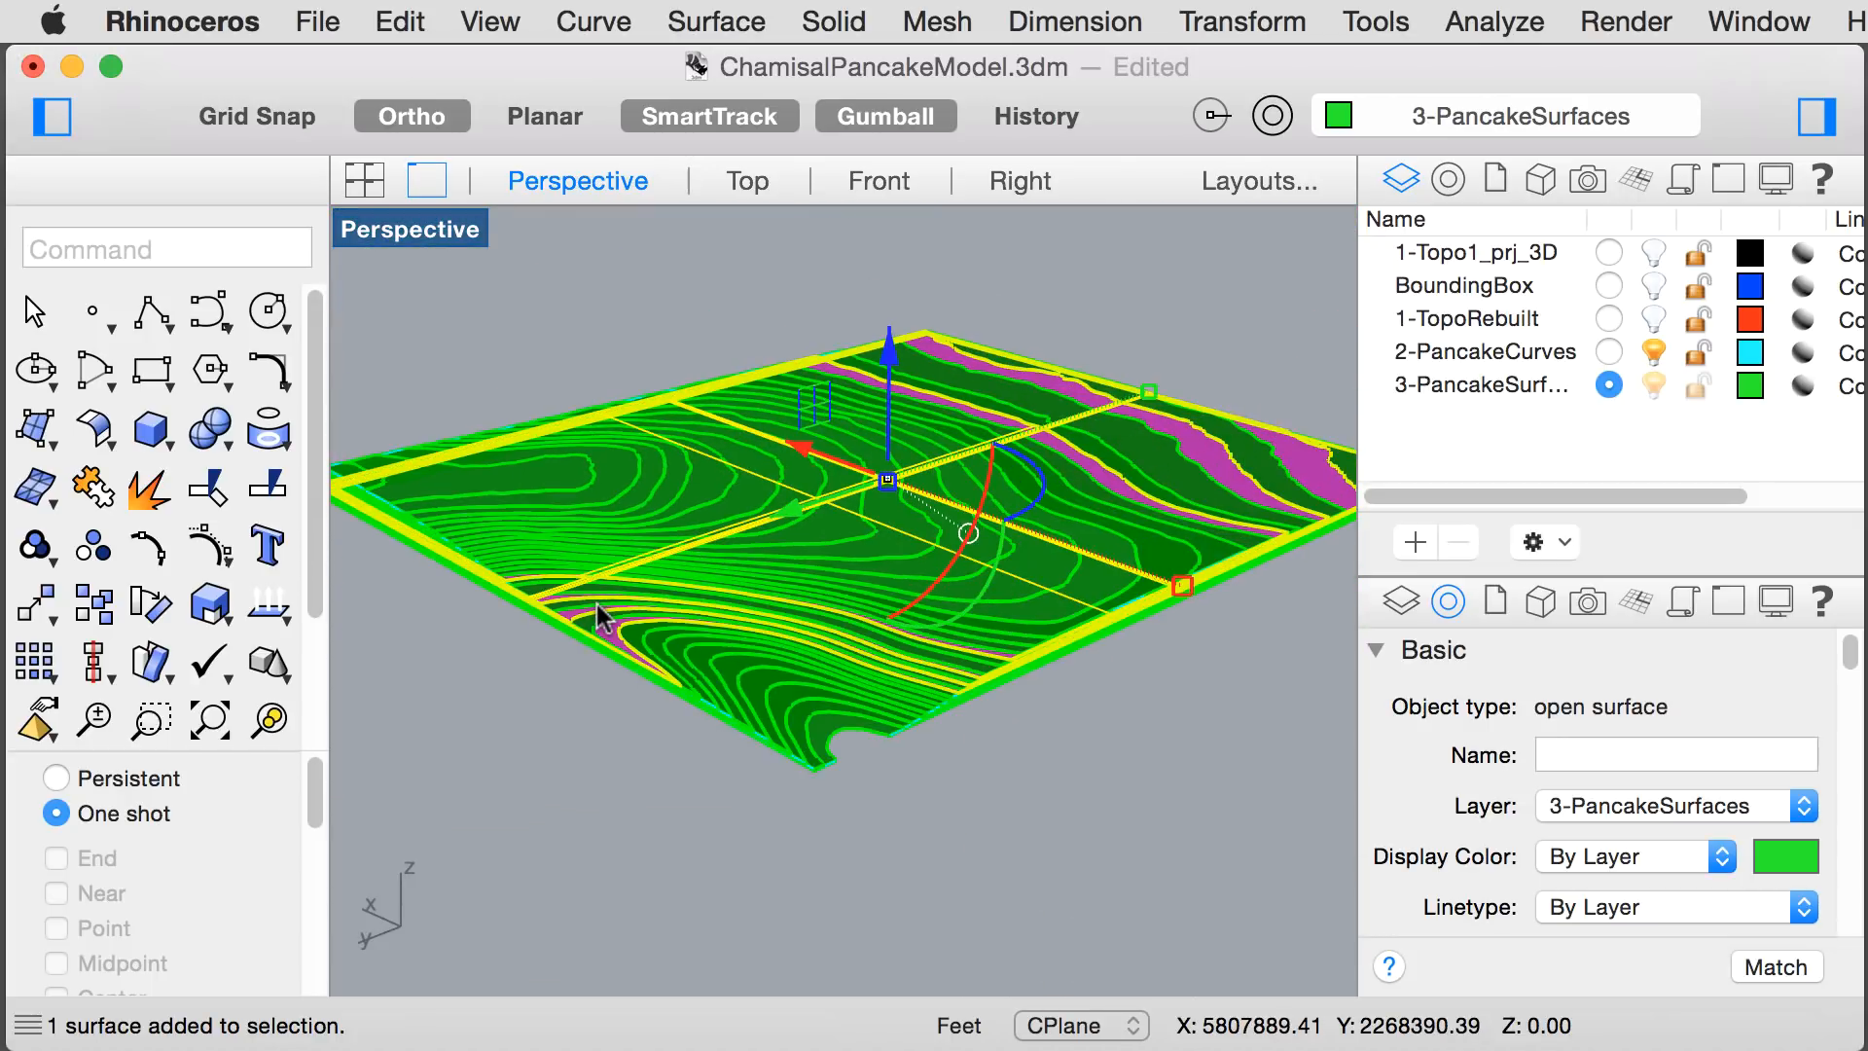
{"action": "type", "text": "Flip"}
{"action": "key", "text": "Return"}
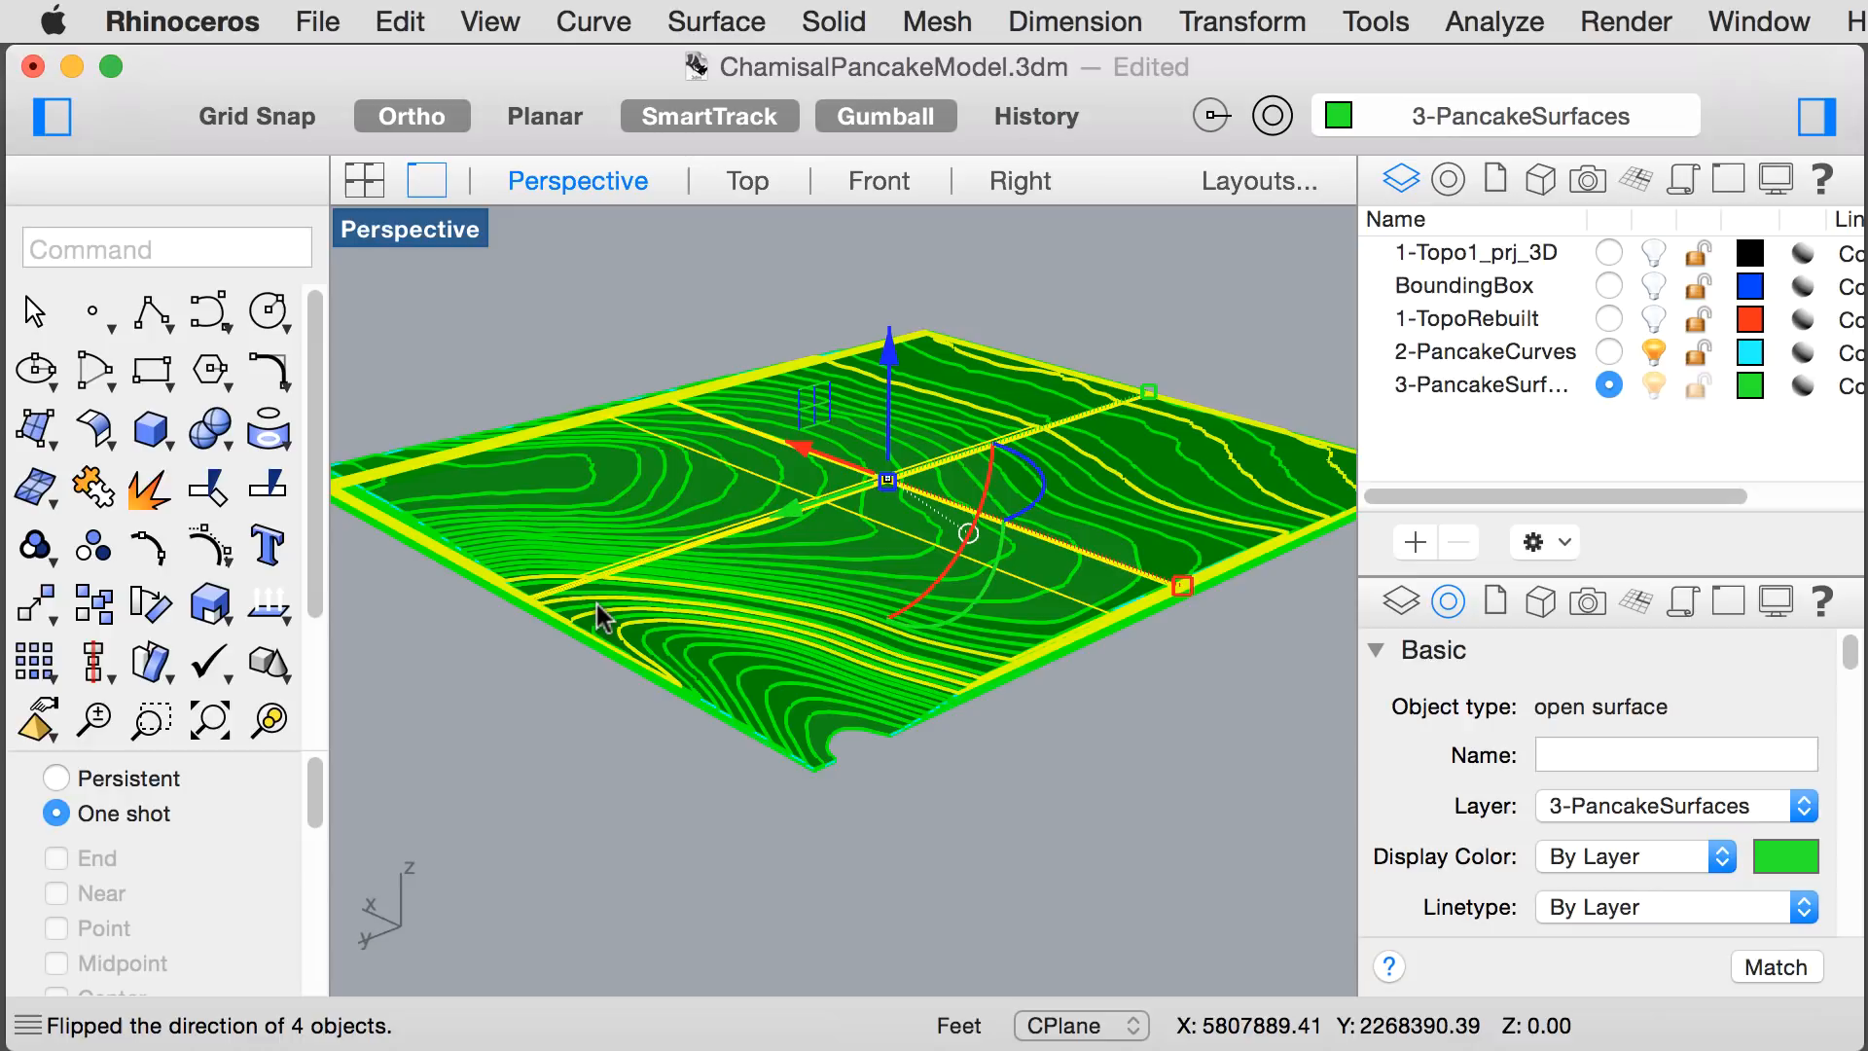
{"action": "left_click", "coordinate": [543, 692]}
- Examine the terrain surfaces from above, along the edges and from below to check their orientation and layering
{"action": "right_click_drag", "start_coordinate": [624, 807], "coordinate": [659, 825], "text": "shift"}
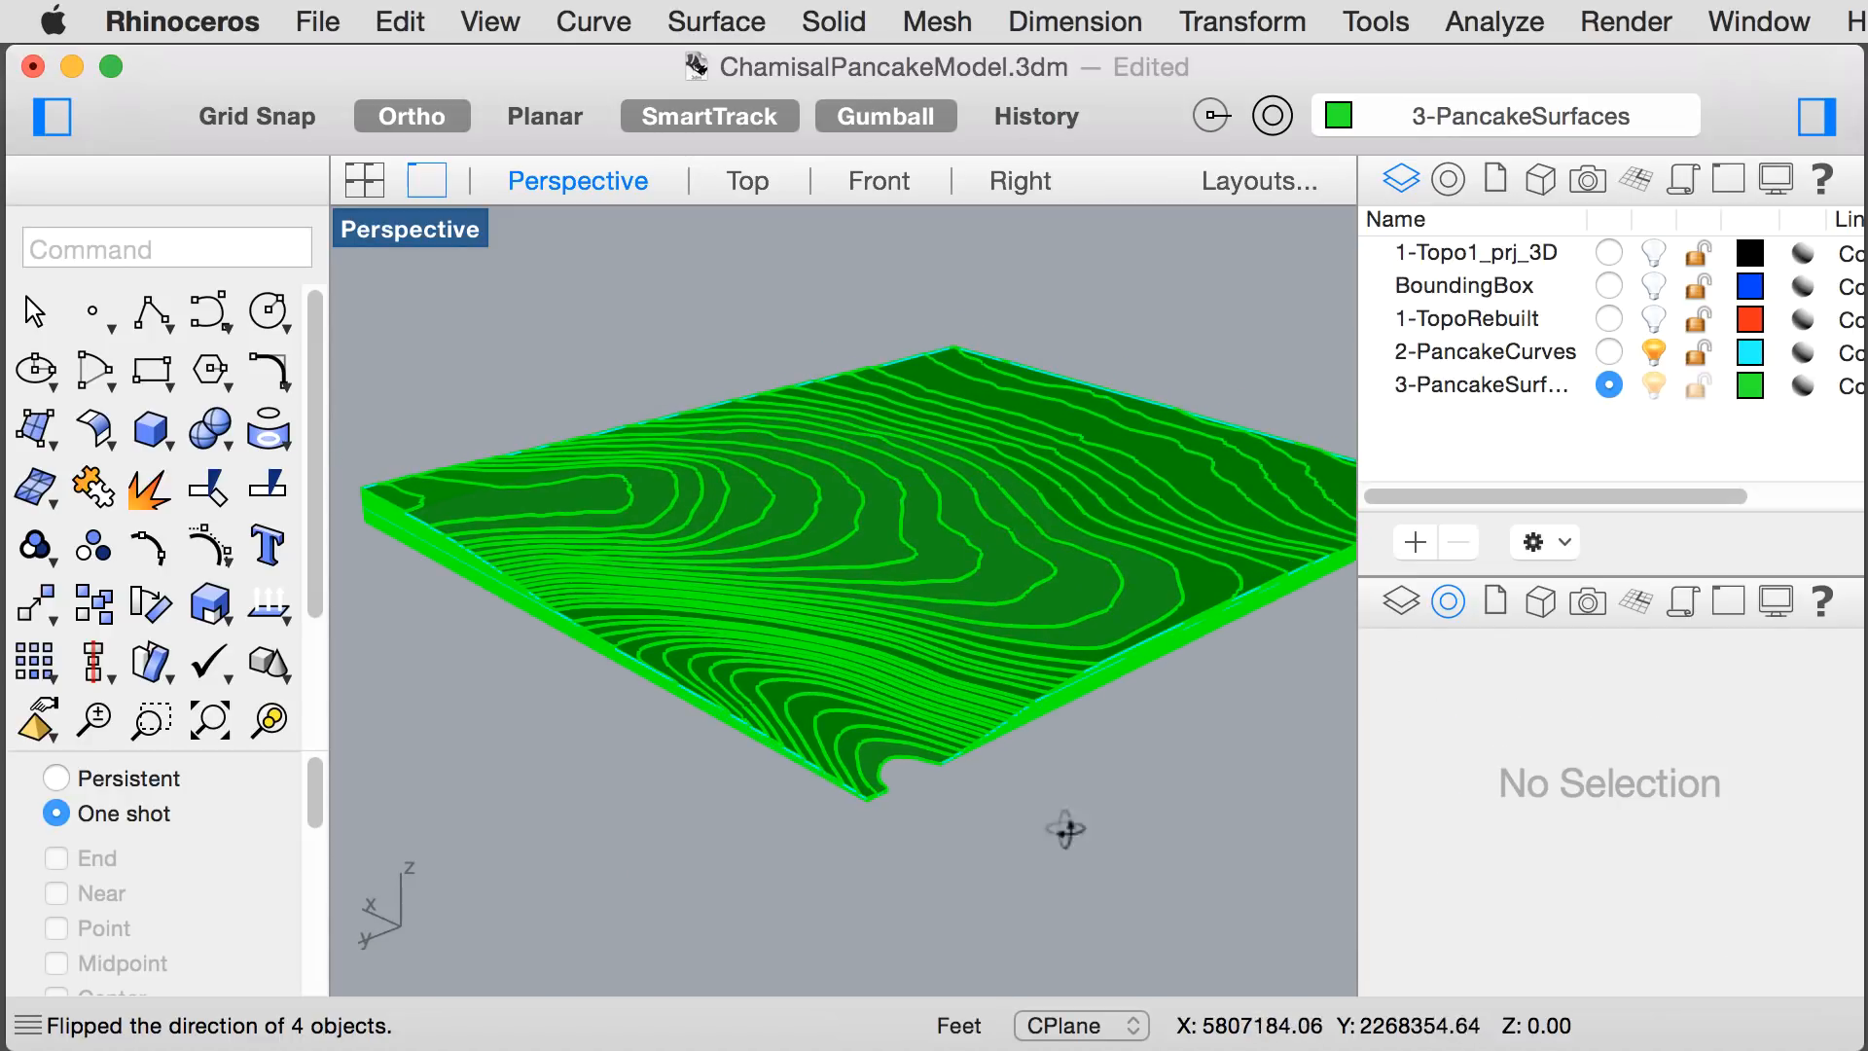
{"action": "mouse_move", "coordinate": [1068, 830]}
{"action": "right_mouse_down"}
{"action": "mouse_move", "coordinate": [859, 786]}
{"action": "mouse_move", "coordinate": [759, 813]}
{"action": "mouse_move", "coordinate": [758, 839]}
{"action": "mouse_move", "coordinate": [1092, 818]}
{"action": "mouse_move", "coordinate": [1065, 830]}
{"action": "right_mouse_up"}
{"action": "right_click_drag", "start_coordinate": [1131, 775], "coordinate": [1106, 784], "text": "shift"}
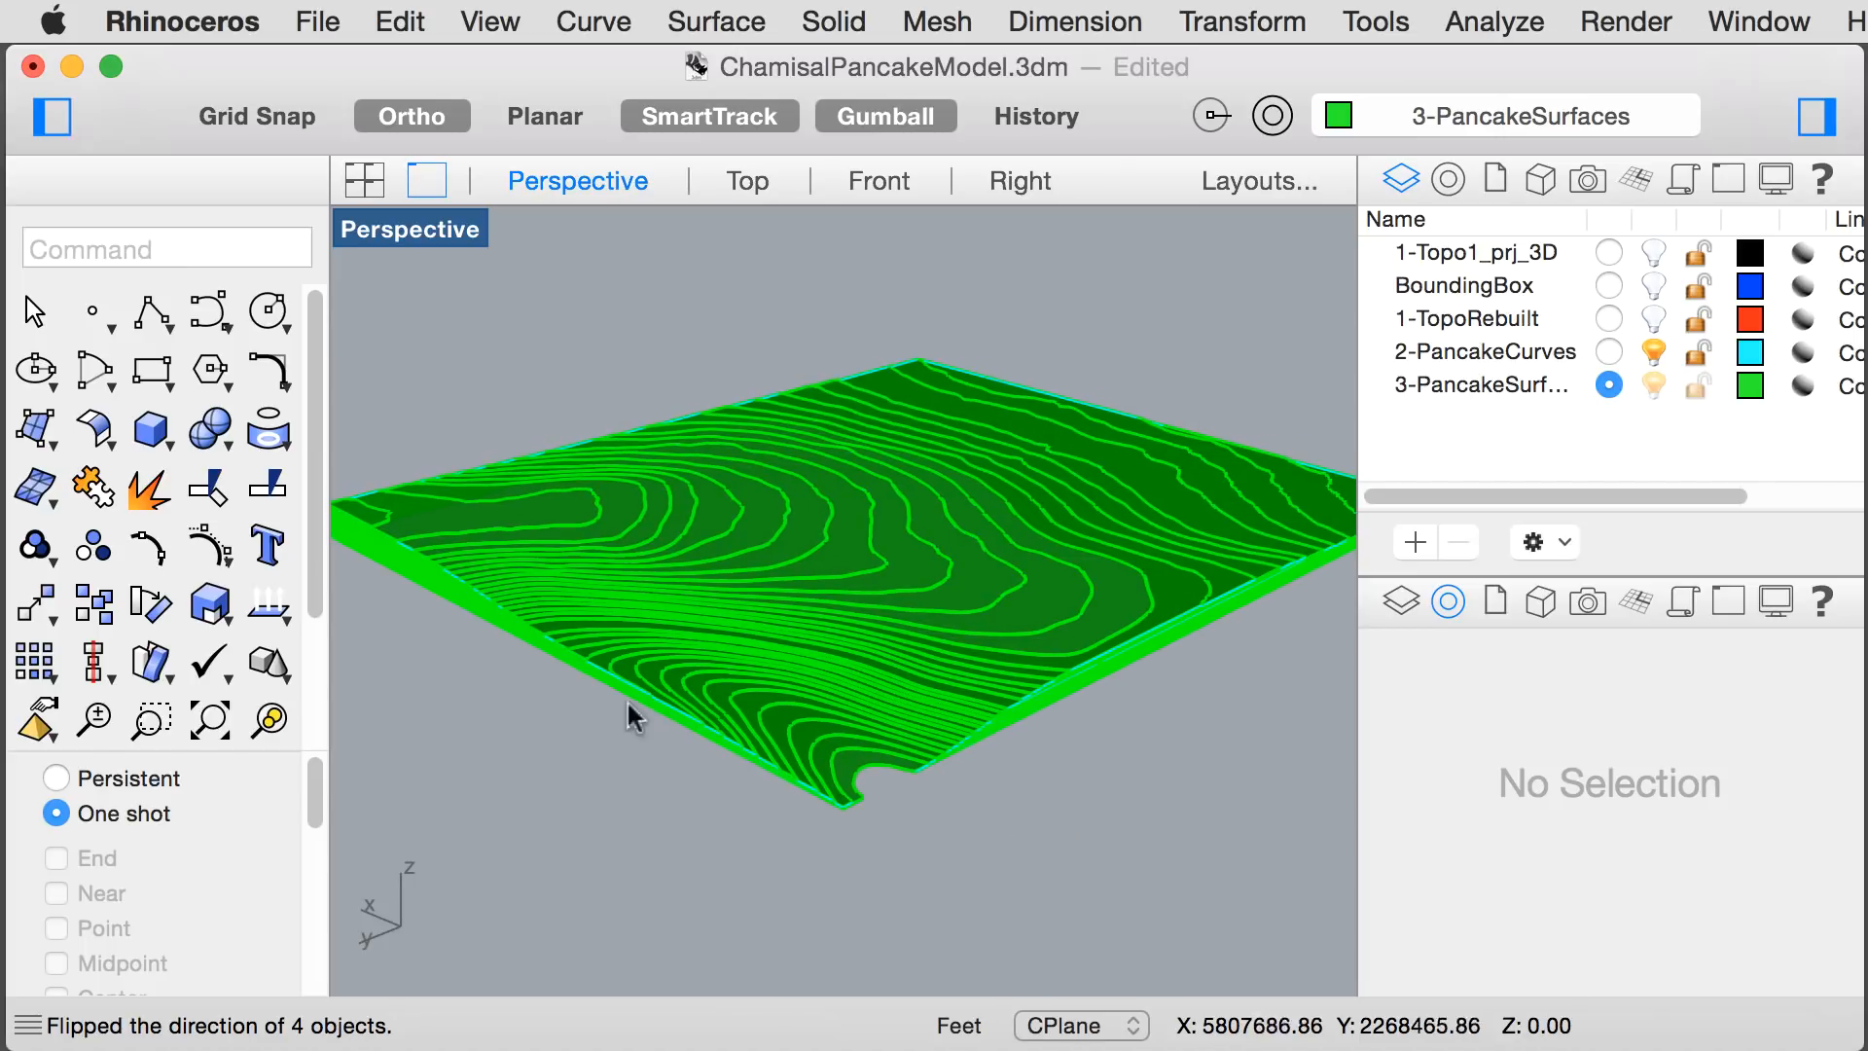
{"action": "scroll", "coordinate": [548, 613], "scroll_direction": "up", "scroll_amount": 10}
{"action": "right_click_drag", "start_coordinate": [591, 735], "coordinate": [919, 730]}
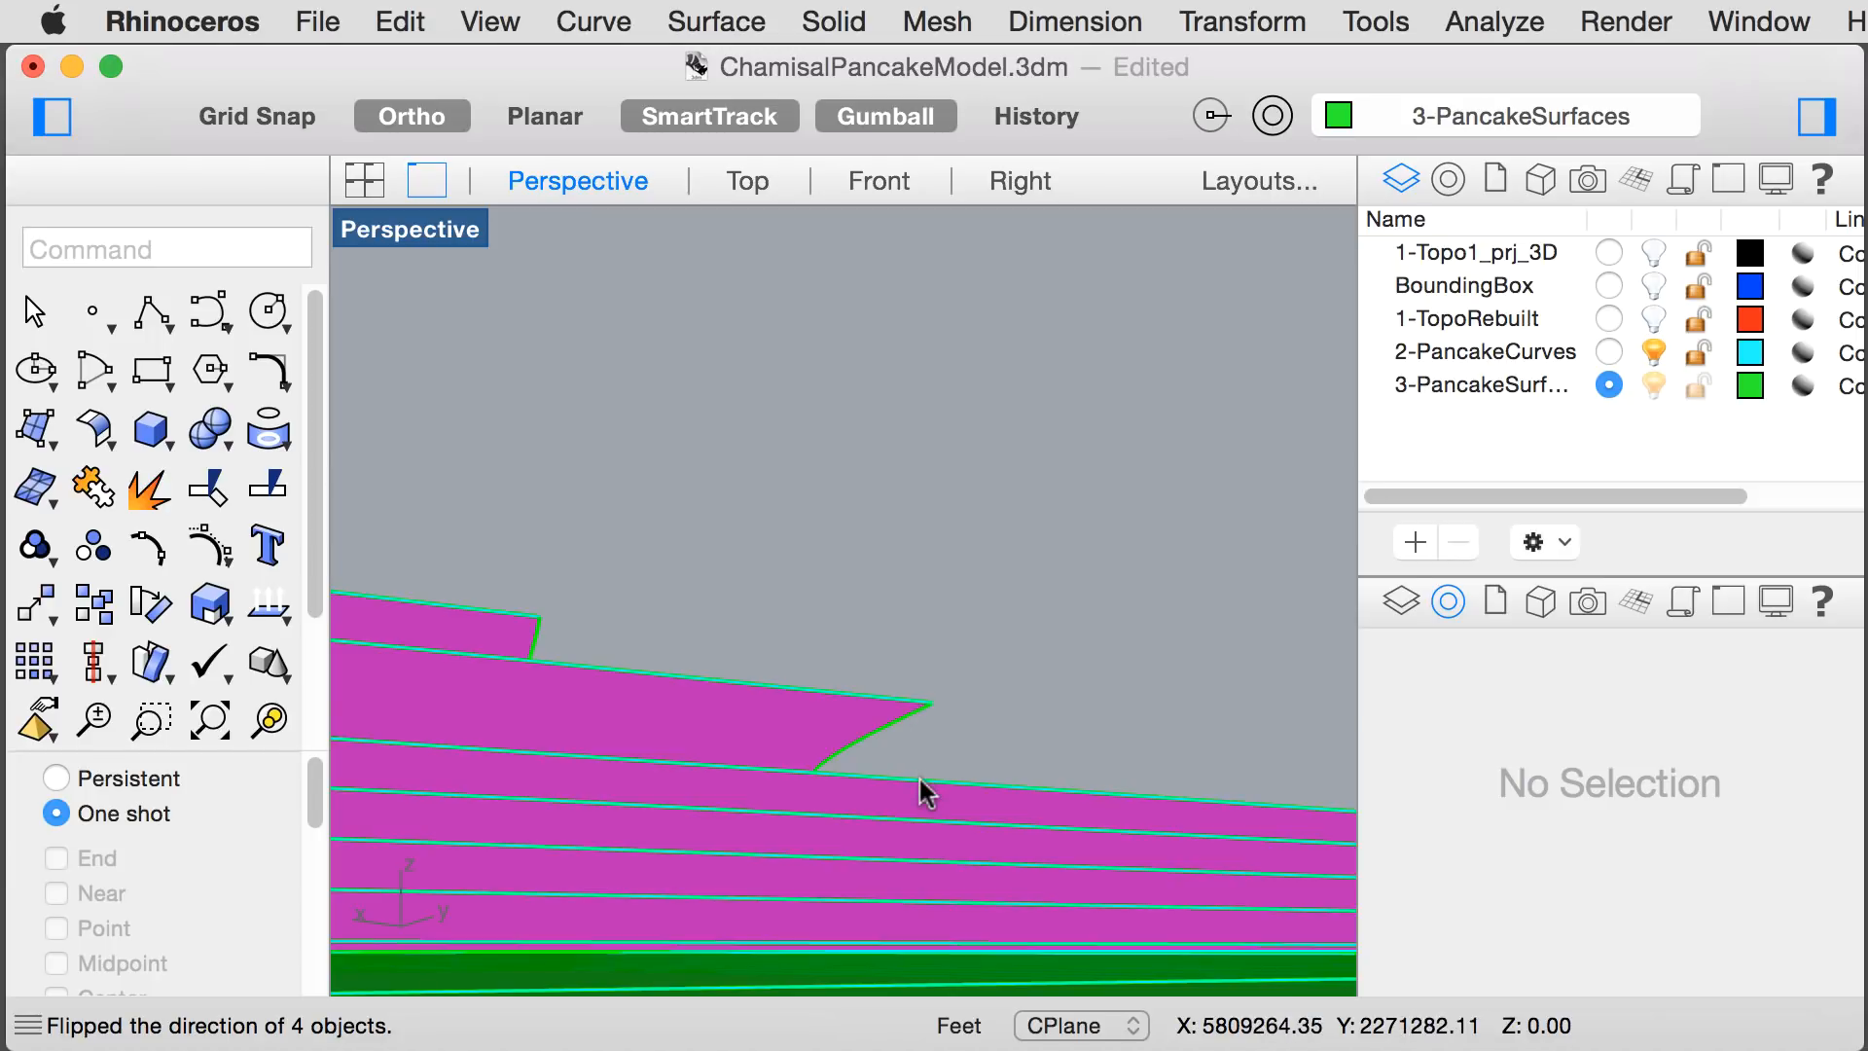
{"action": "right_click_drag", "start_coordinate": [1078, 714], "coordinate": [893, 798]}
{"action": "scroll", "coordinate": [897, 768], "scroll_direction": "down", "scroll_amount": 10}
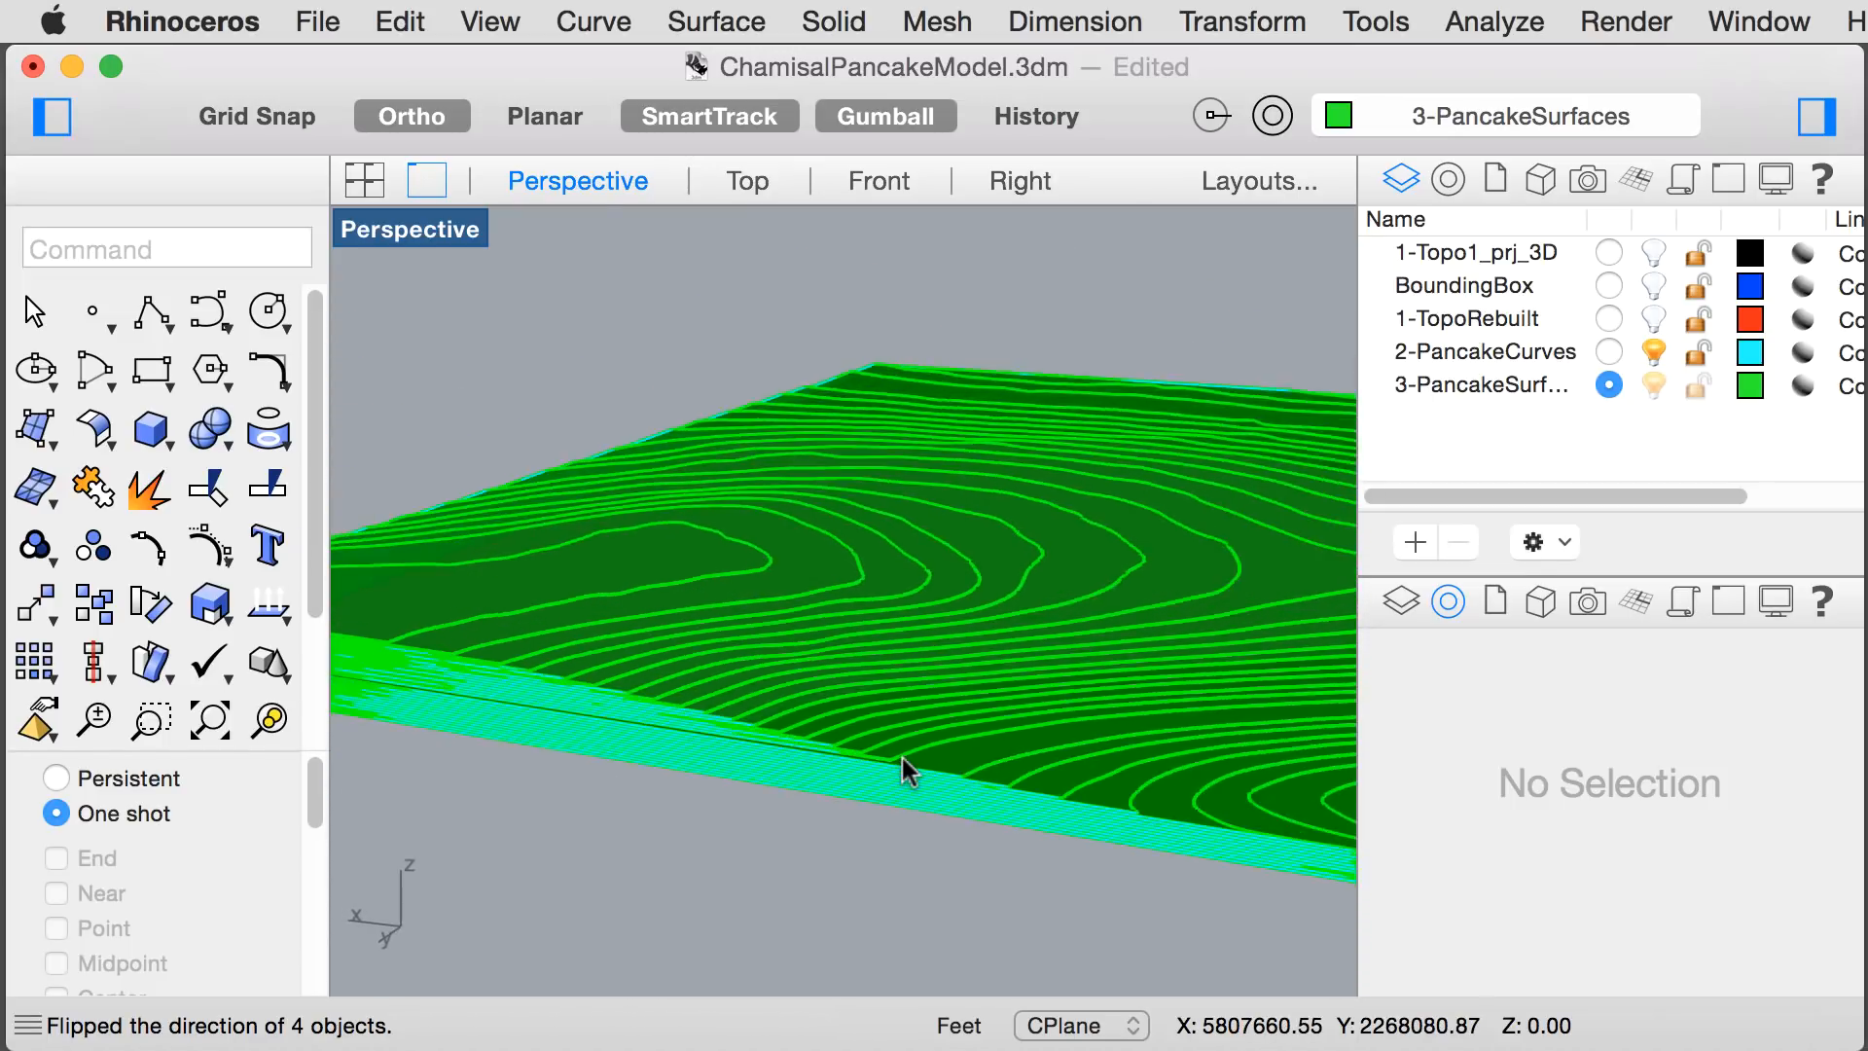
{"action": "right_click_drag", "start_coordinate": [1060, 732], "coordinate": [842, 672], "text": "shift"}
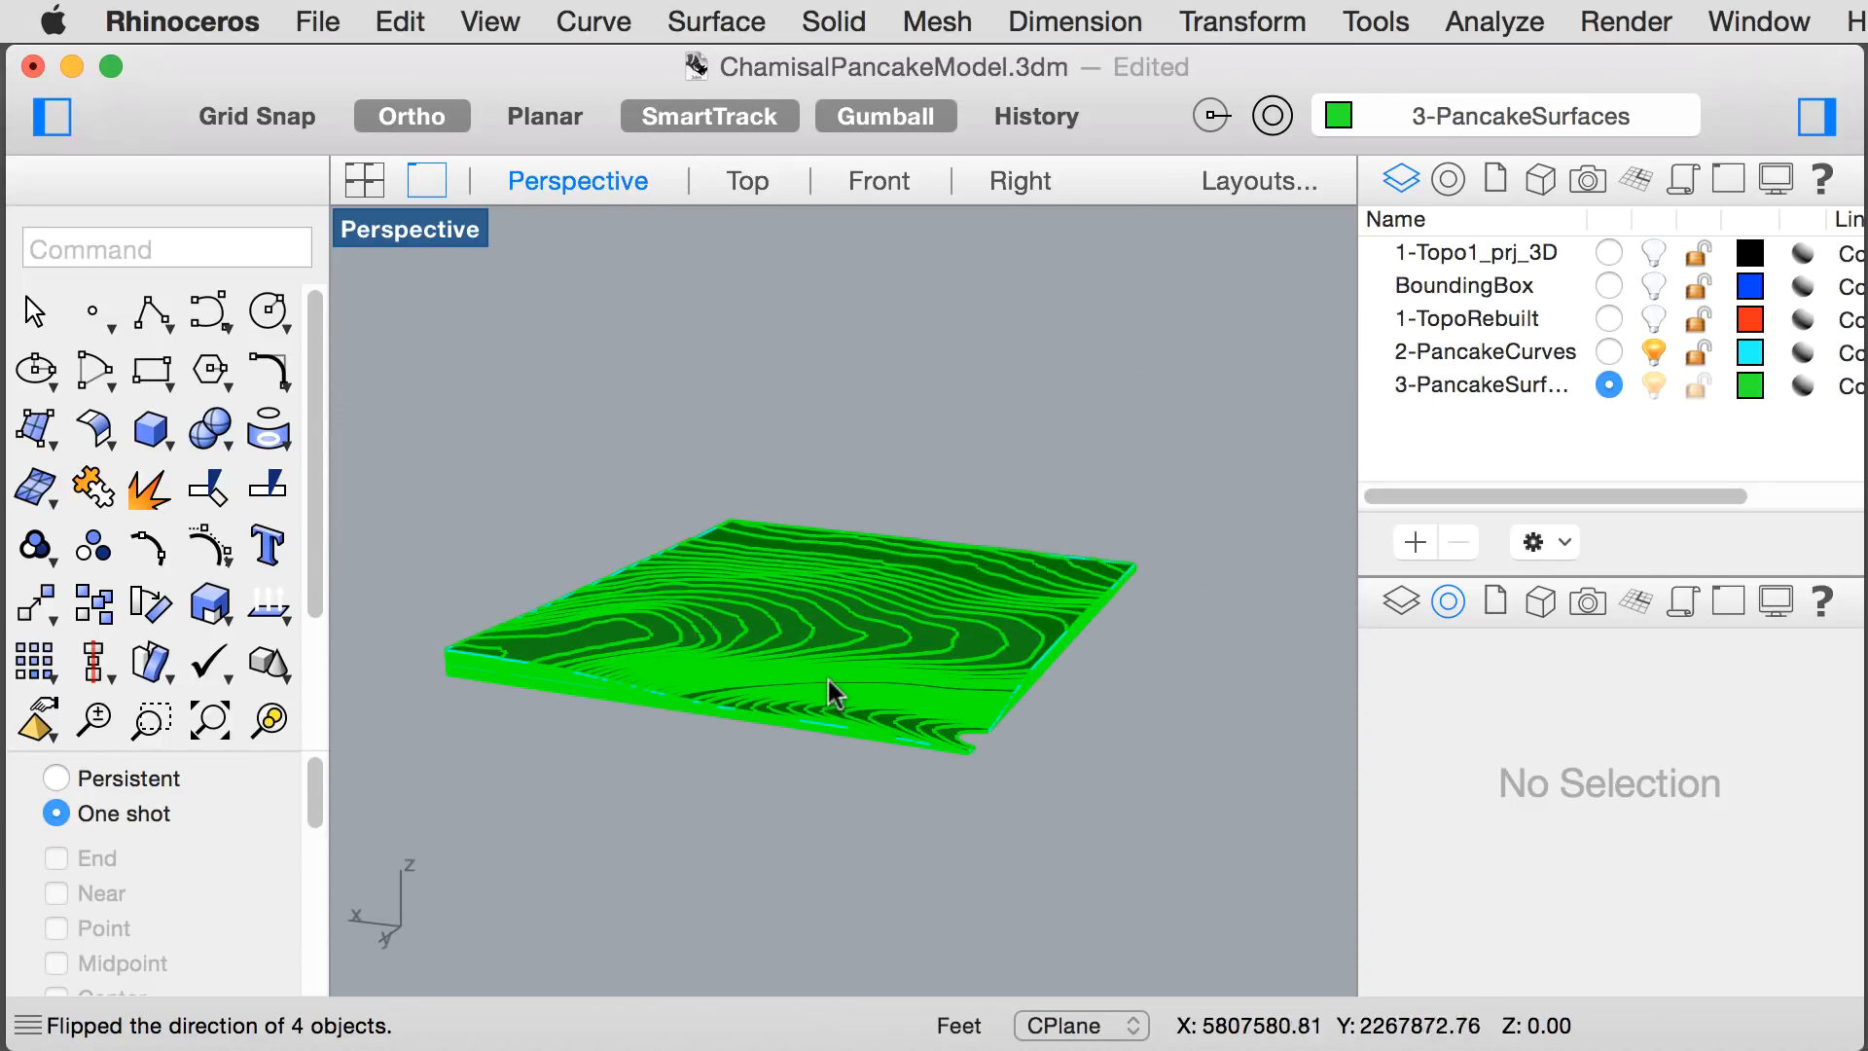
{"action": "scroll", "coordinate": [825, 684], "scroll_direction": "up", "scroll_amount": 4}
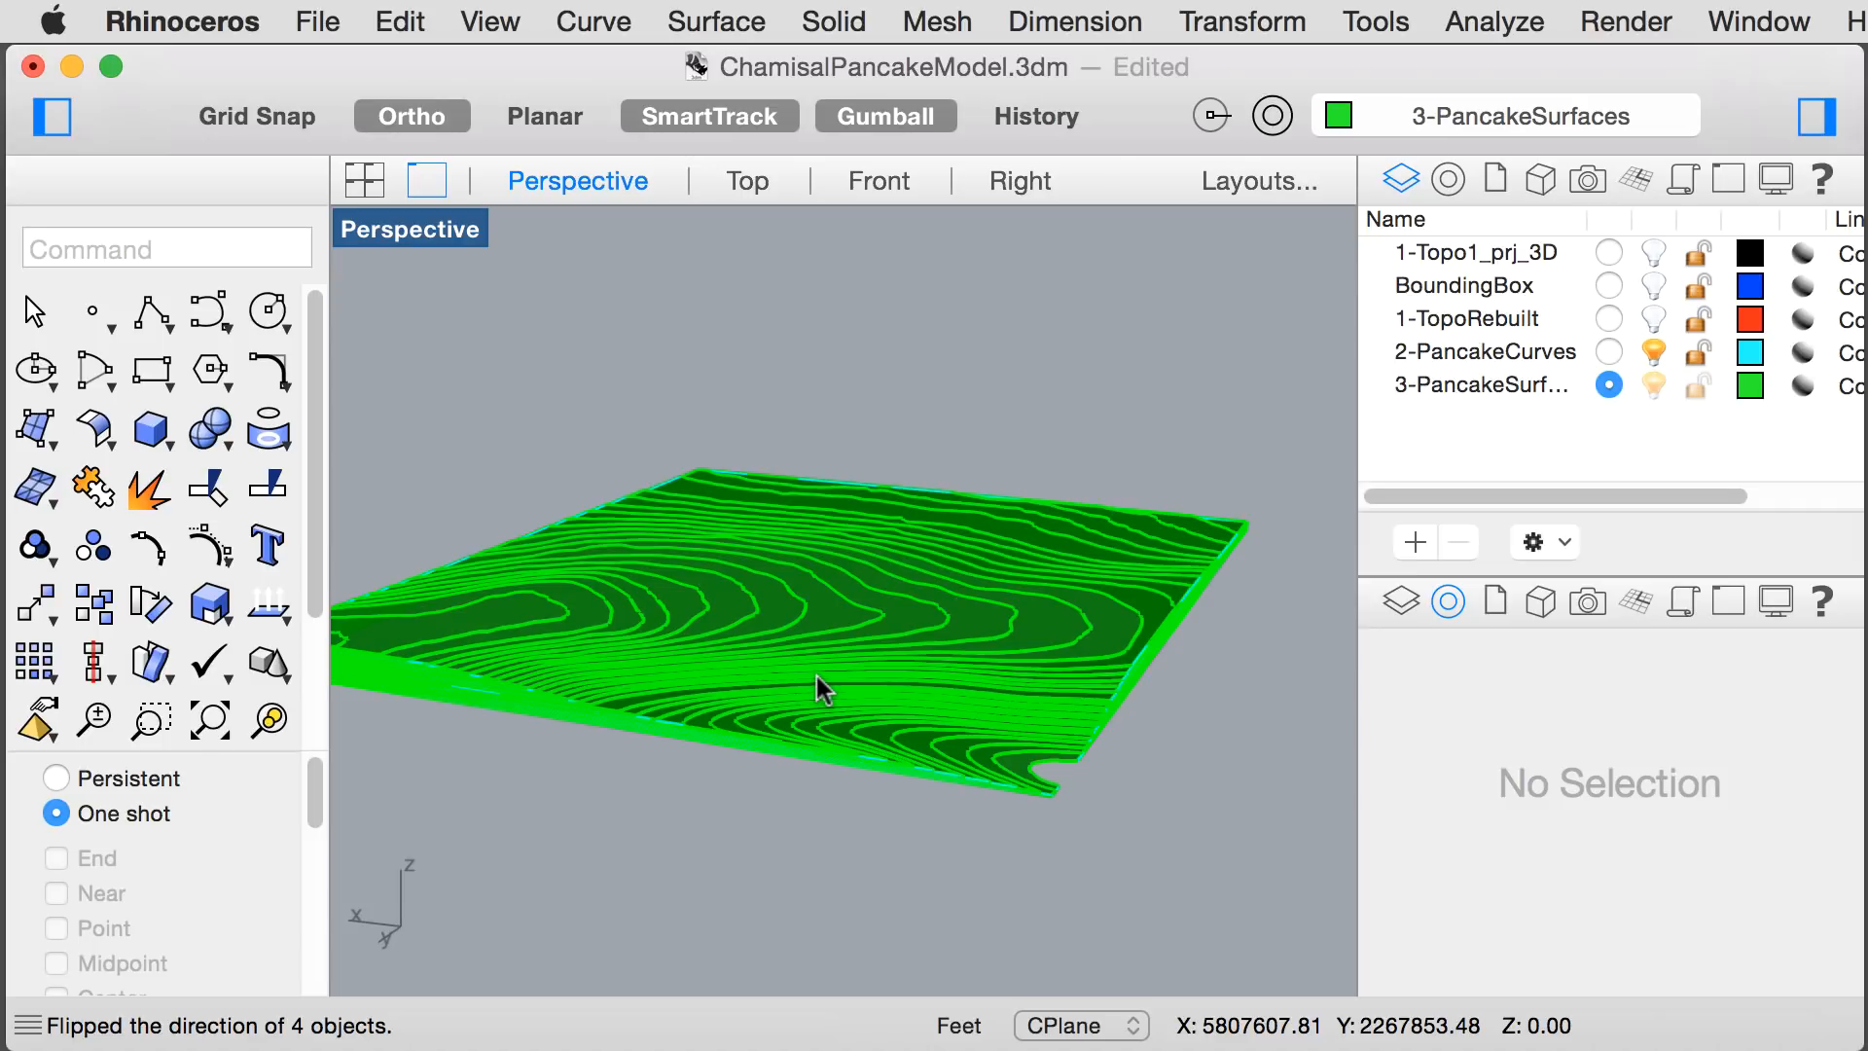
- Select all the pancake curves and extrude them a distance of -1 with the Solid option off
{"action": "type", "text": "SelCrv"}
{"action": "key", "text": "Return"}
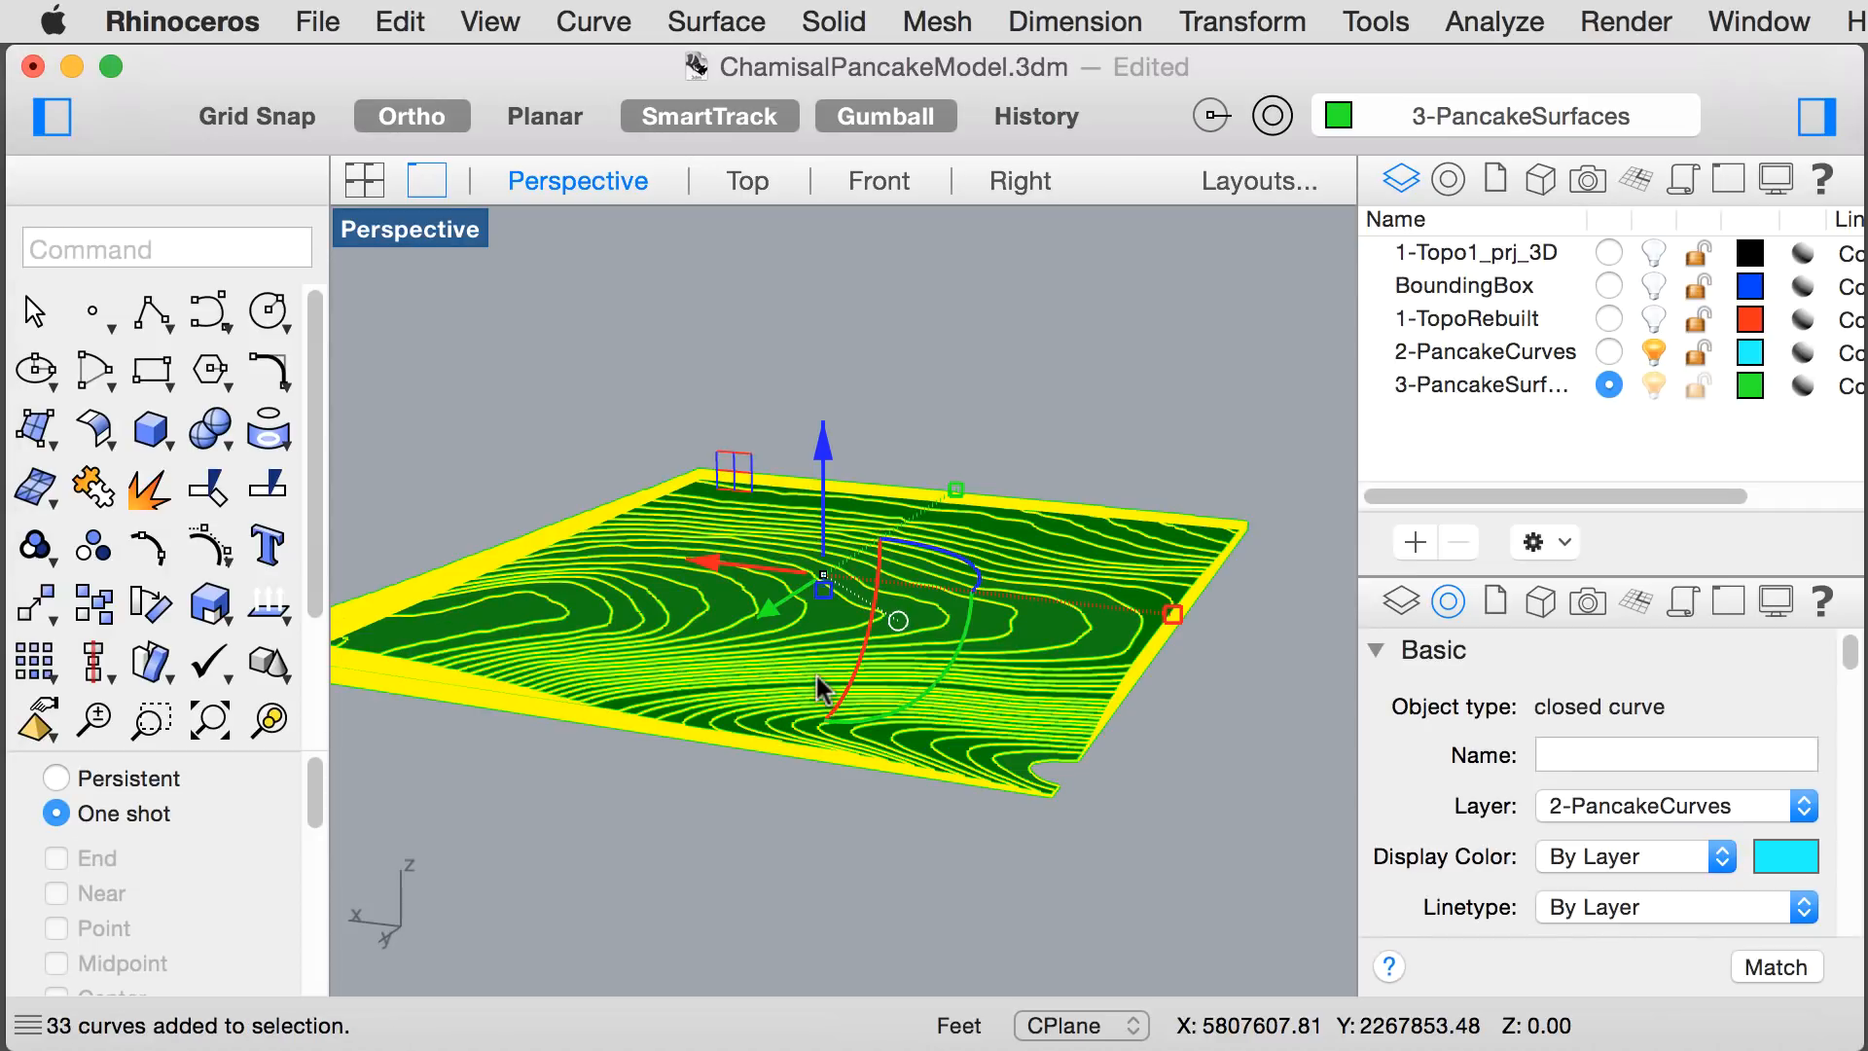
{"action": "right_click_drag", "start_coordinate": [575, 750], "coordinate": [671, 742], "text": "shift"}
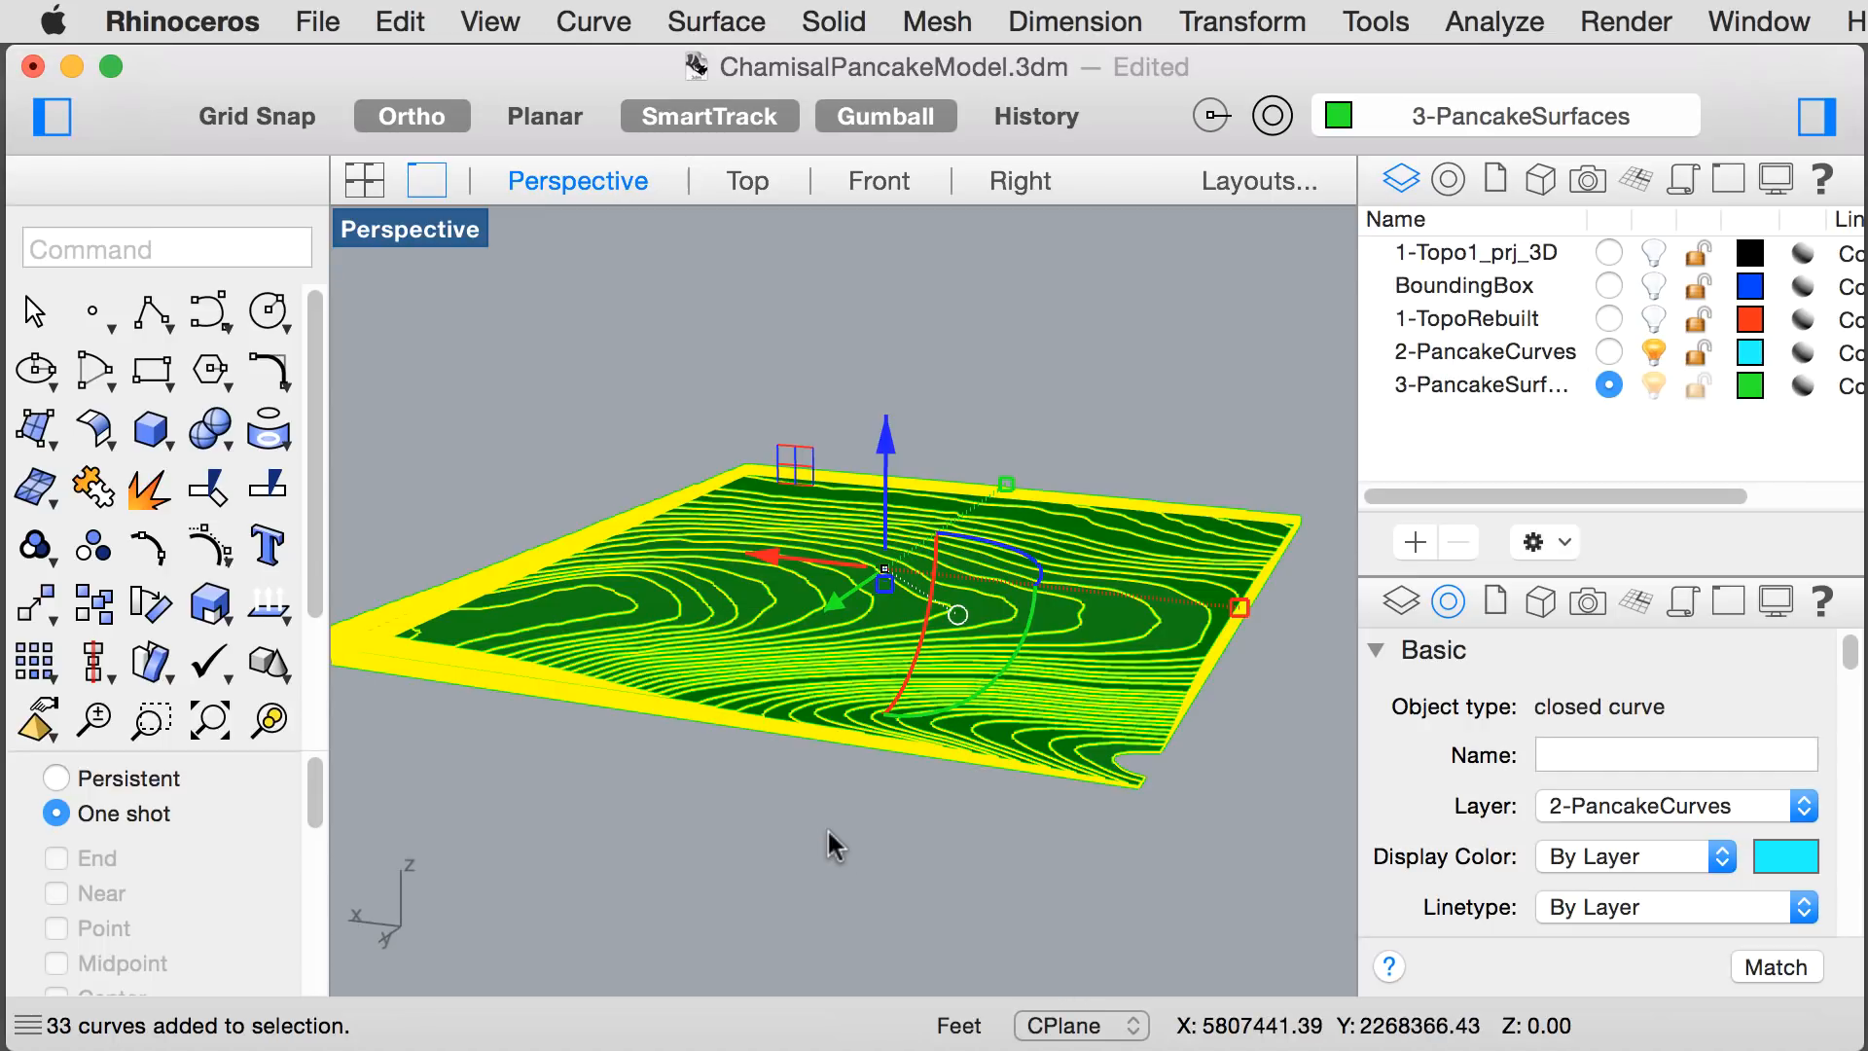
{"action": "type", "text": "ExtrudeCrv"}
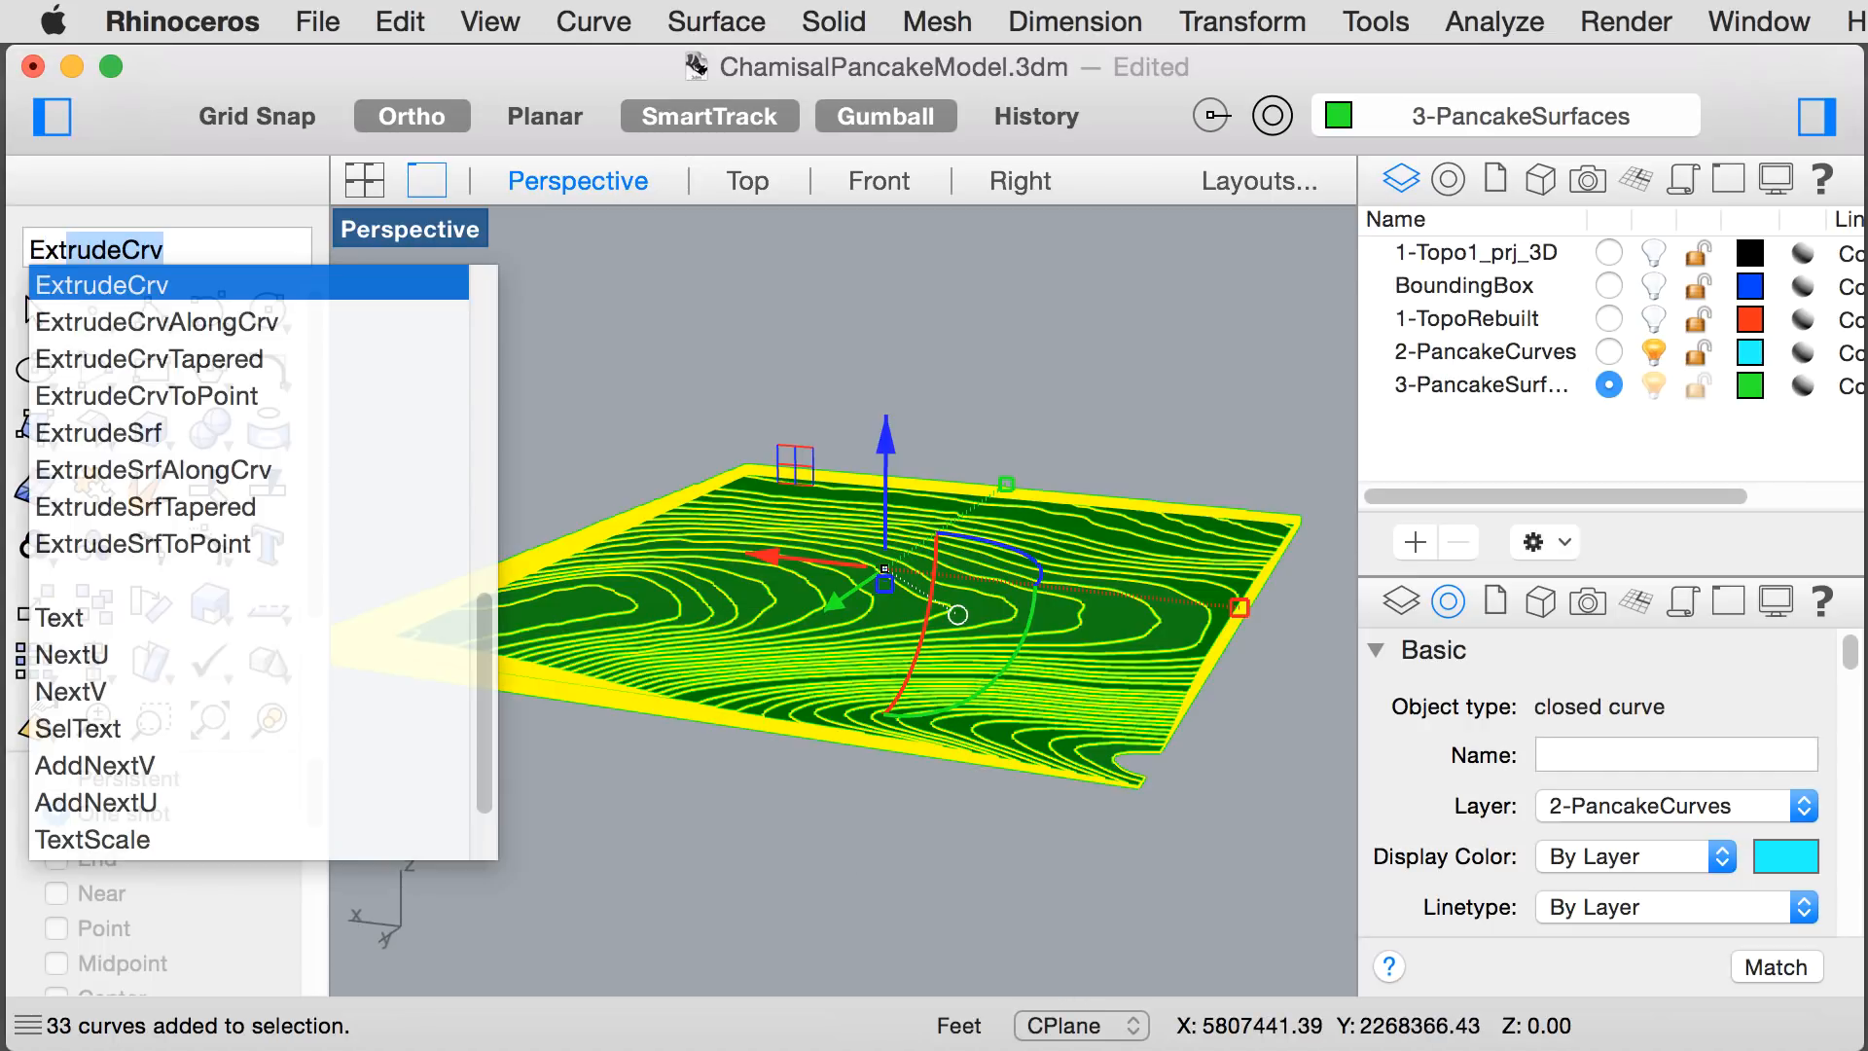
{"action": "key", "text": "Return"}
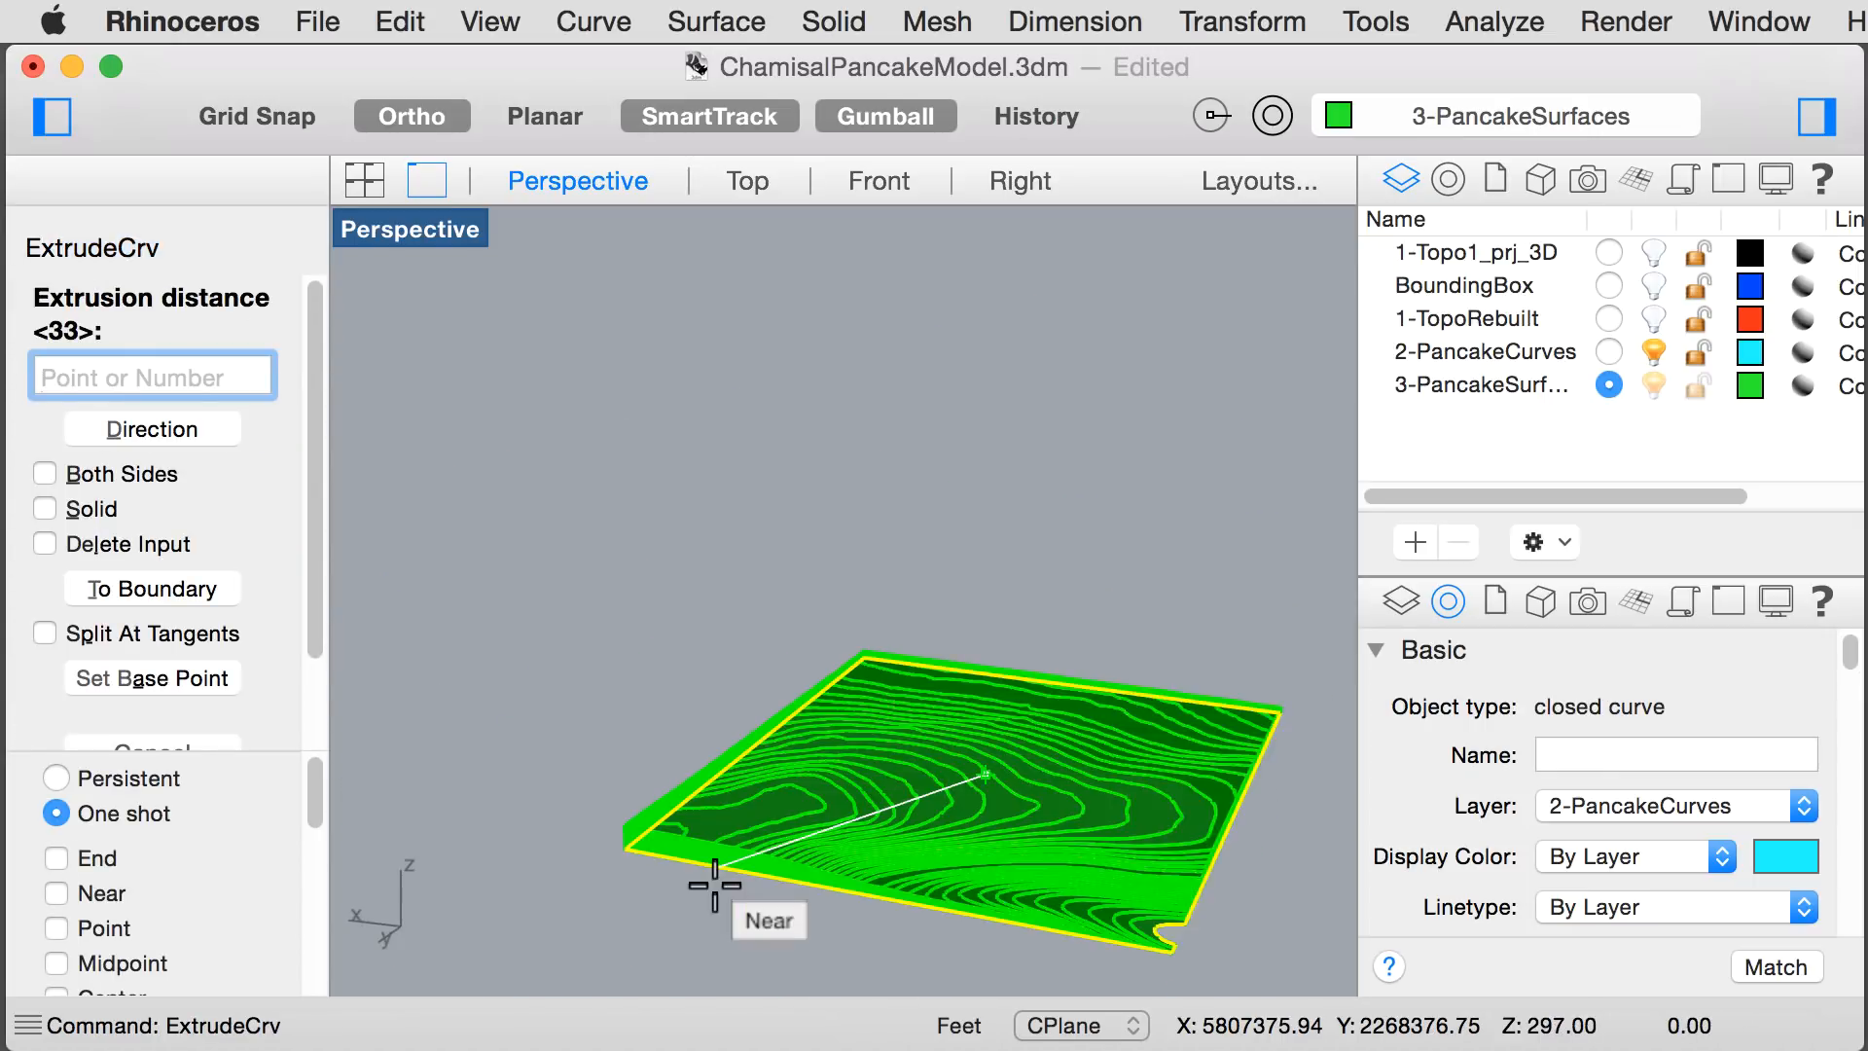
{"action": "scroll", "coordinate": [714, 879], "scroll_direction": "up", "scroll_amount": 5}
{"action": "scroll", "coordinate": [715, 885], "scroll_direction": "up", "scroll_amount": 2}
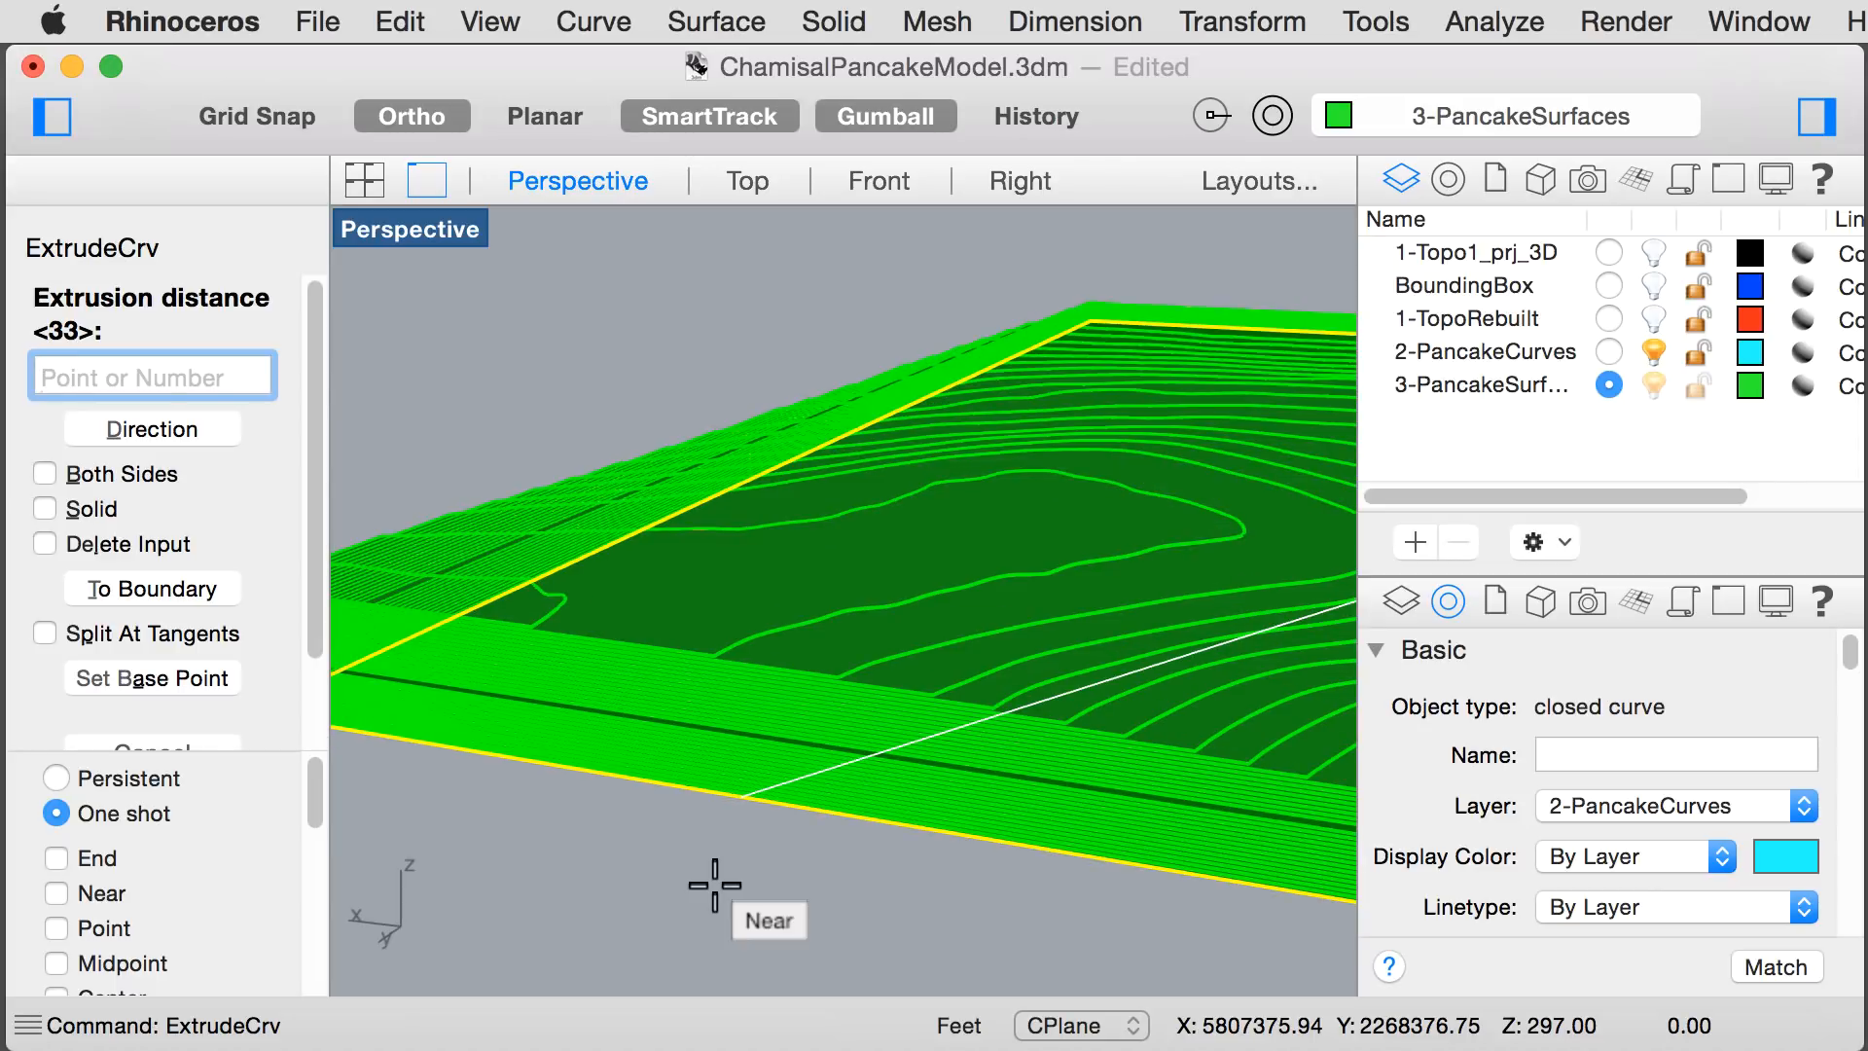
{"action": "scroll", "coordinate": [715, 885], "scroll_direction": "down", "scroll_amount": 3}
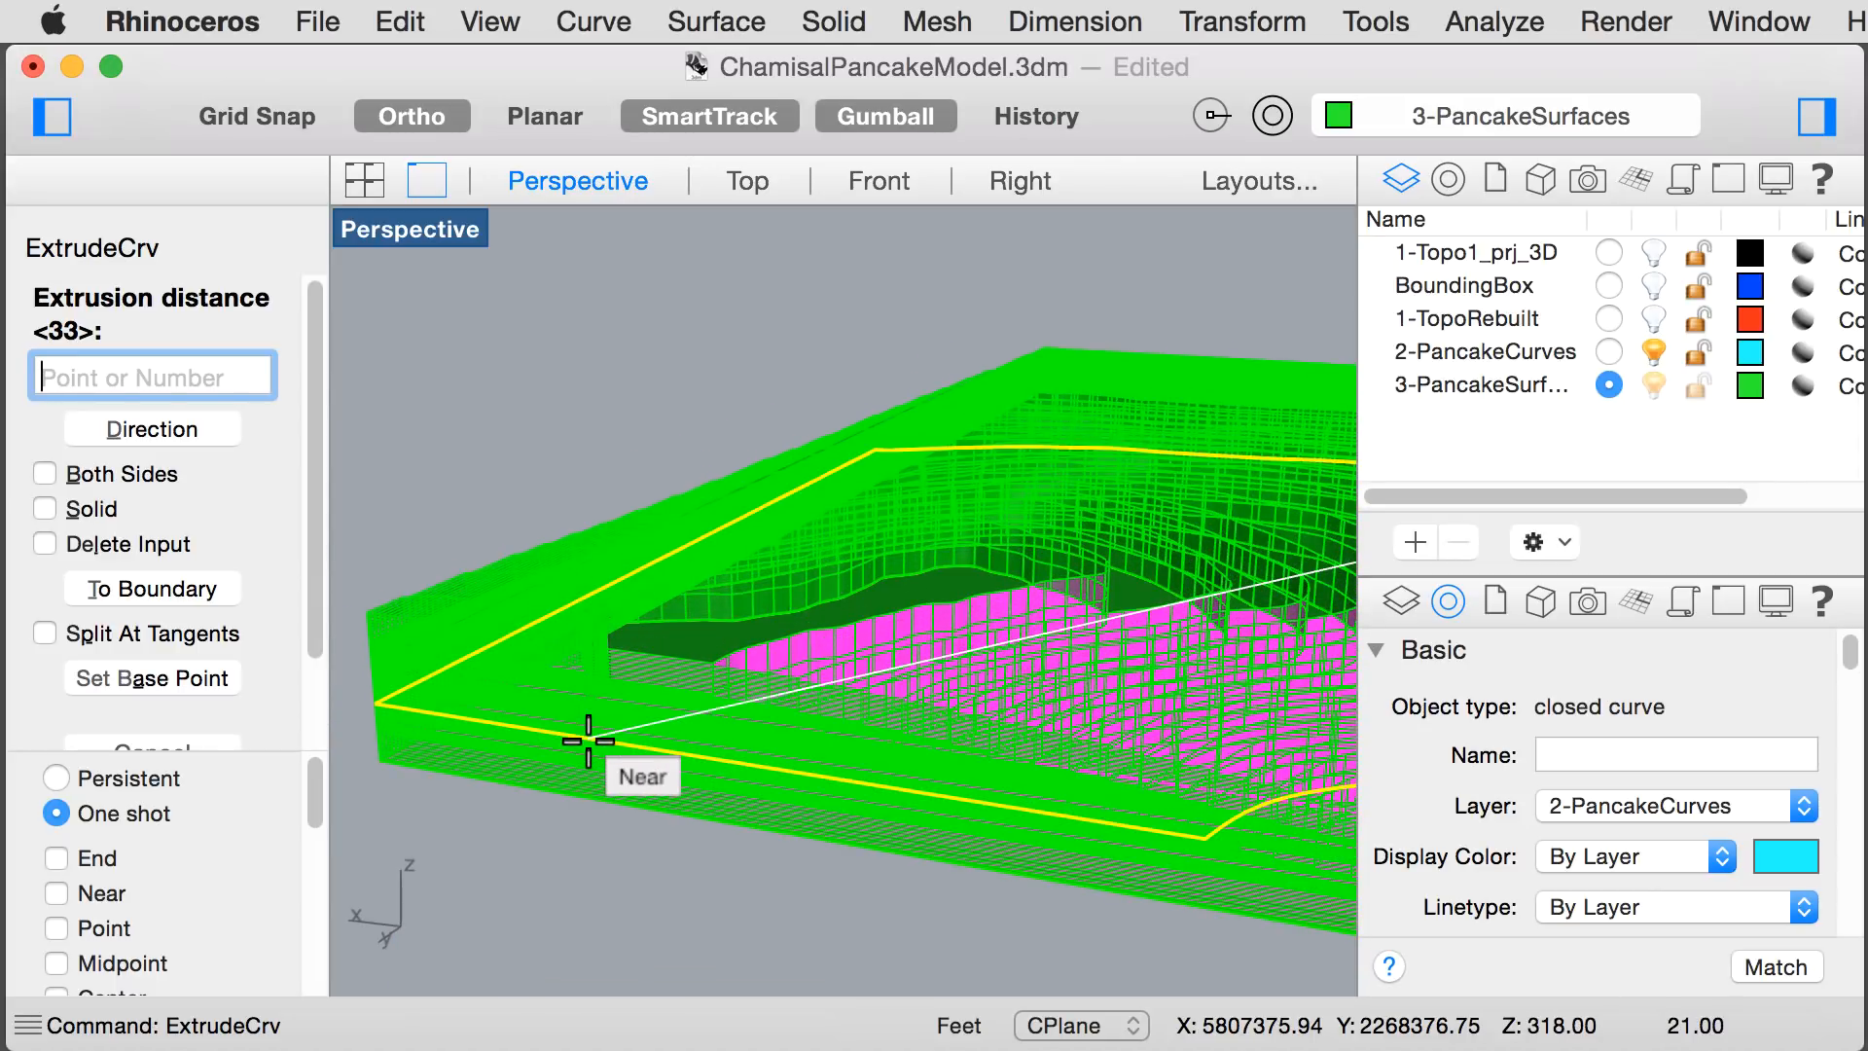
{"action": "type", "text": "-1"}
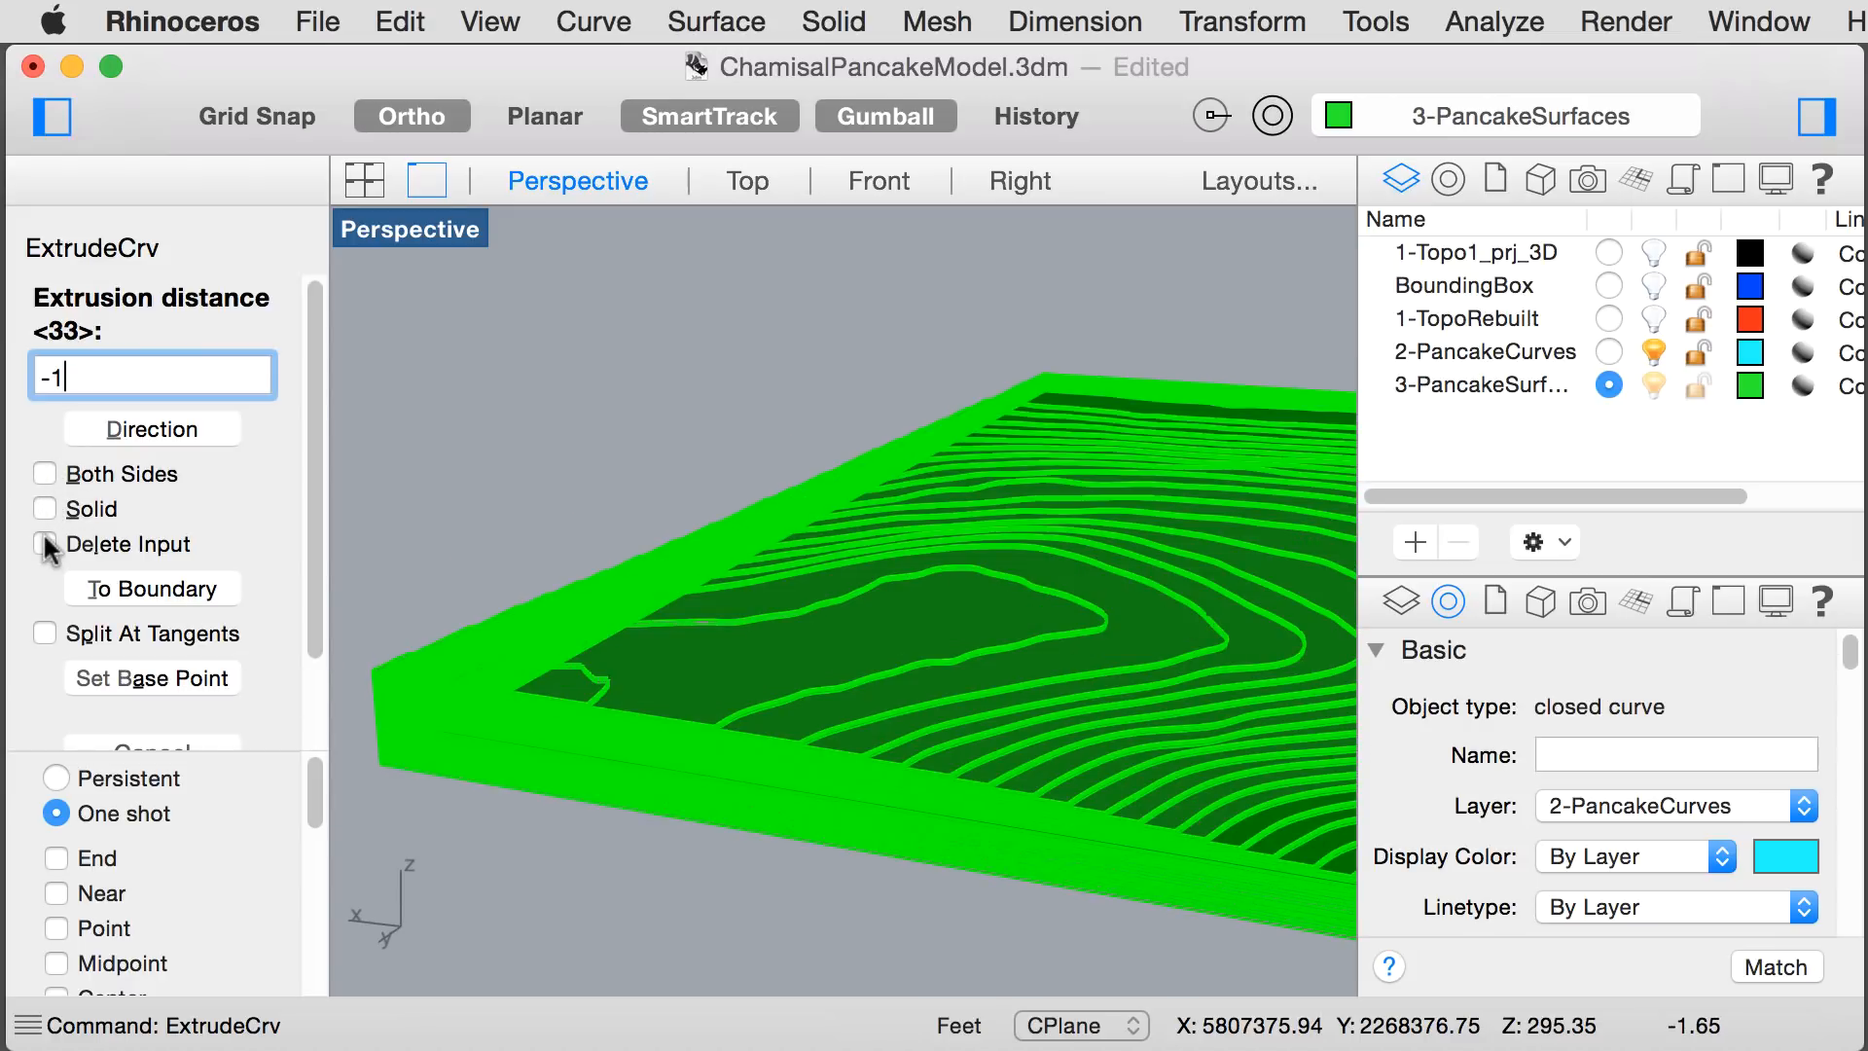
{"action": "mouse_move", "coordinate": [312, 564]}
{"action": "left_mouse_down"}
{"action": "mouse_move", "coordinate": [313, 669]}
{"action": "mouse_move", "coordinate": [317, 552]}
{"action": "left_mouse_up"}
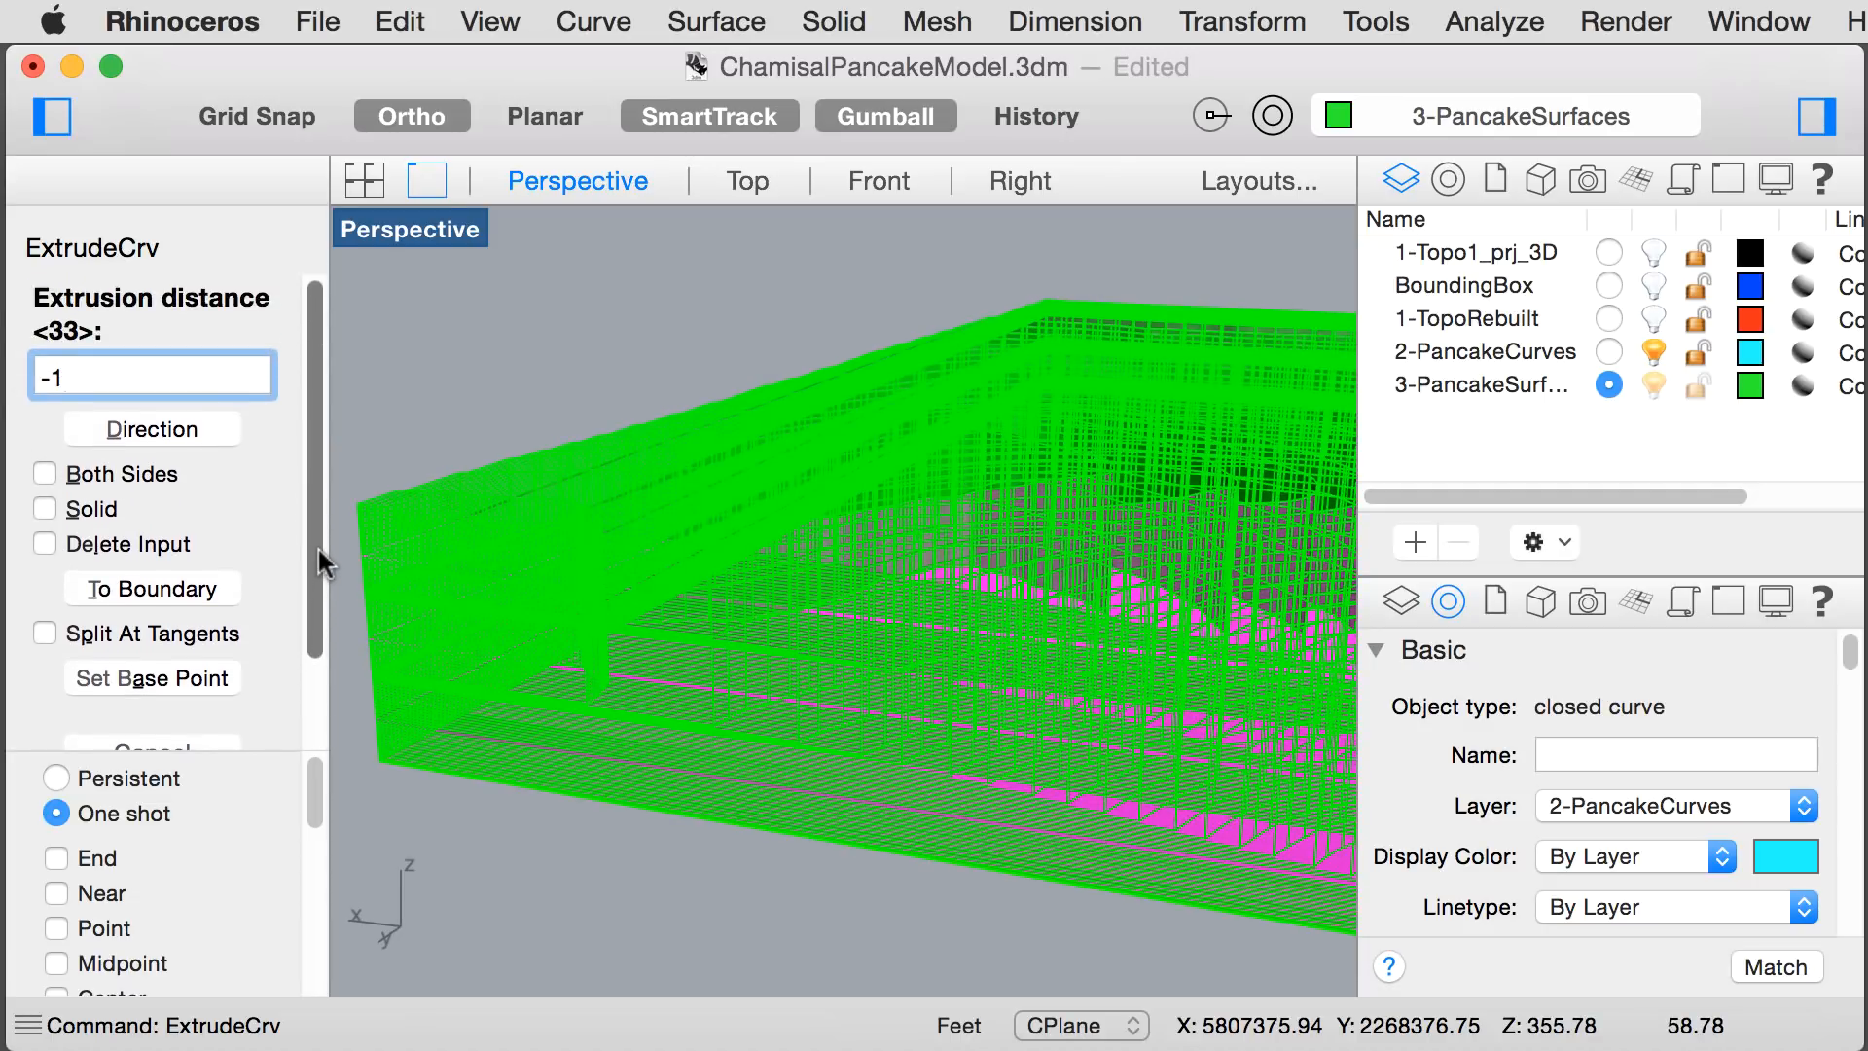
{"action": "key", "text": "Return"}
{"action": "left_click", "coordinate": [484, 891]}
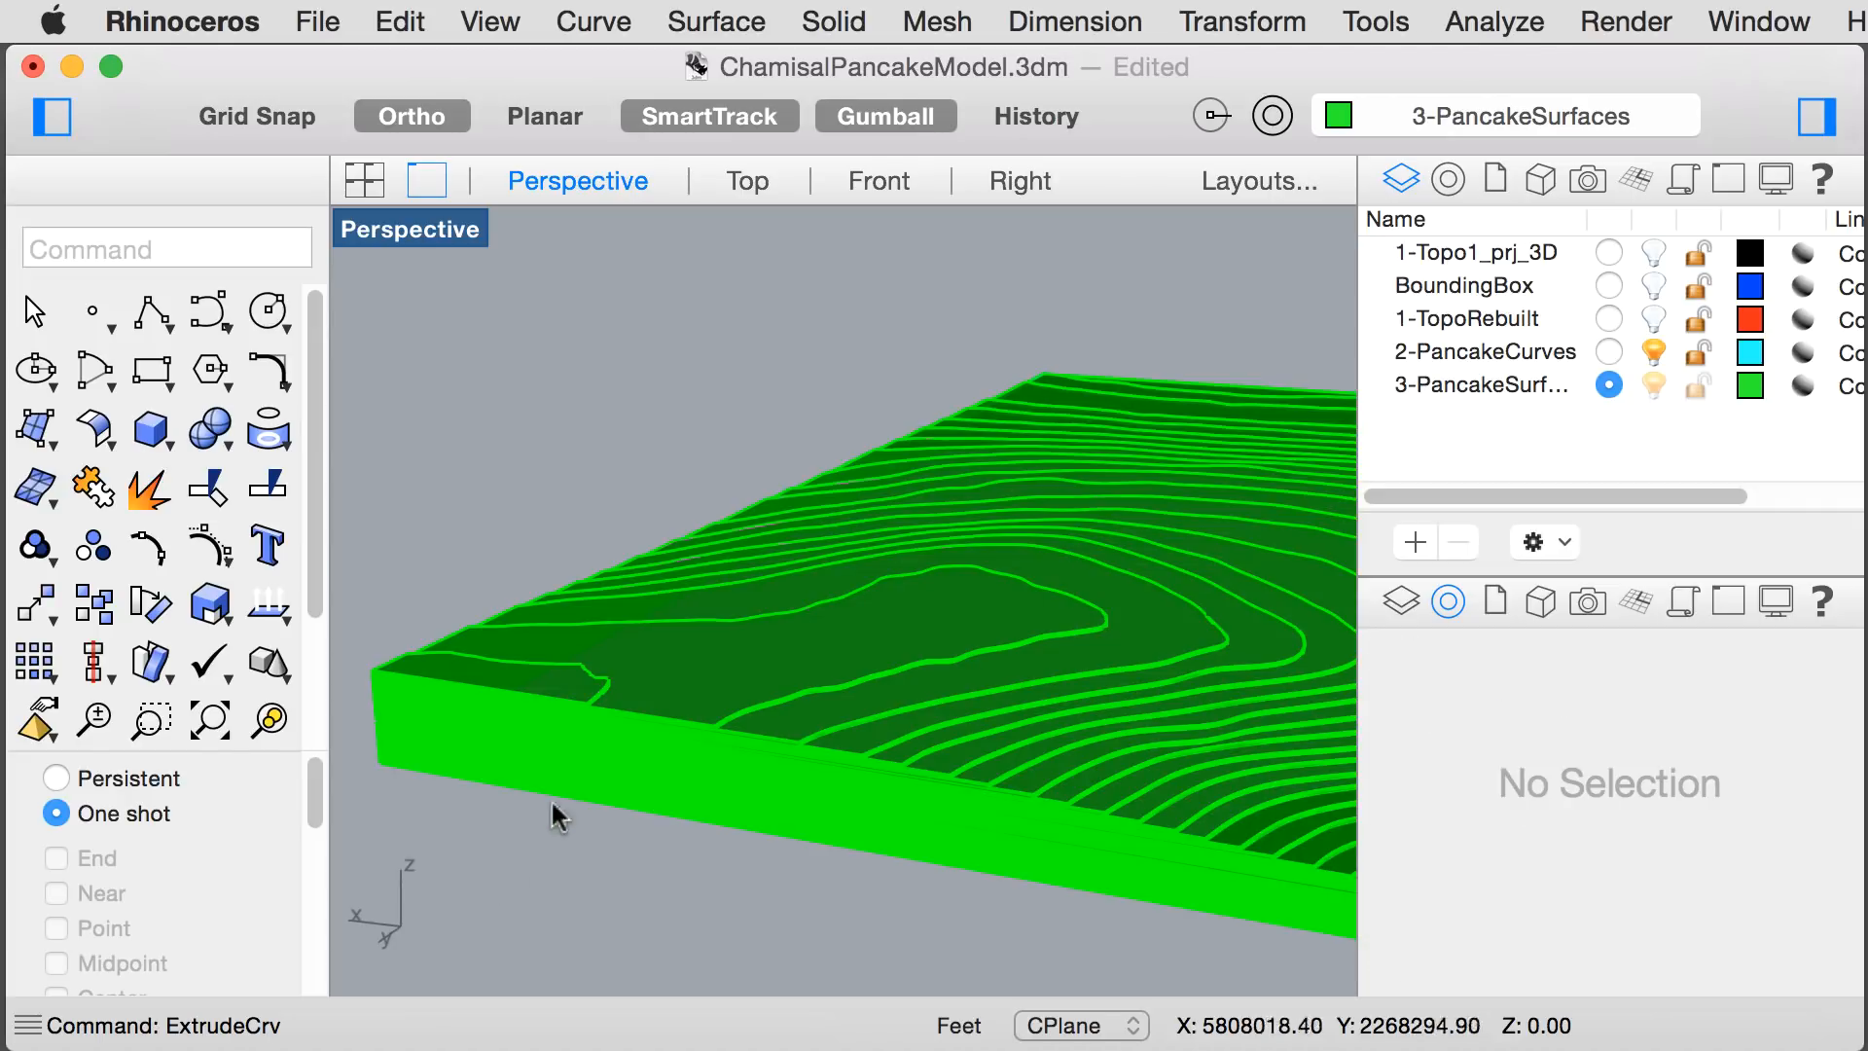
- Examine the extruded contour edges and the stacked layers at the model's corner for gaps
{"action": "scroll", "coordinate": [566, 696], "scroll_direction": "up", "scroll_amount": 10}
{"action": "scroll", "coordinate": [602, 709], "scroll_direction": "up", "scroll_amount": 3}
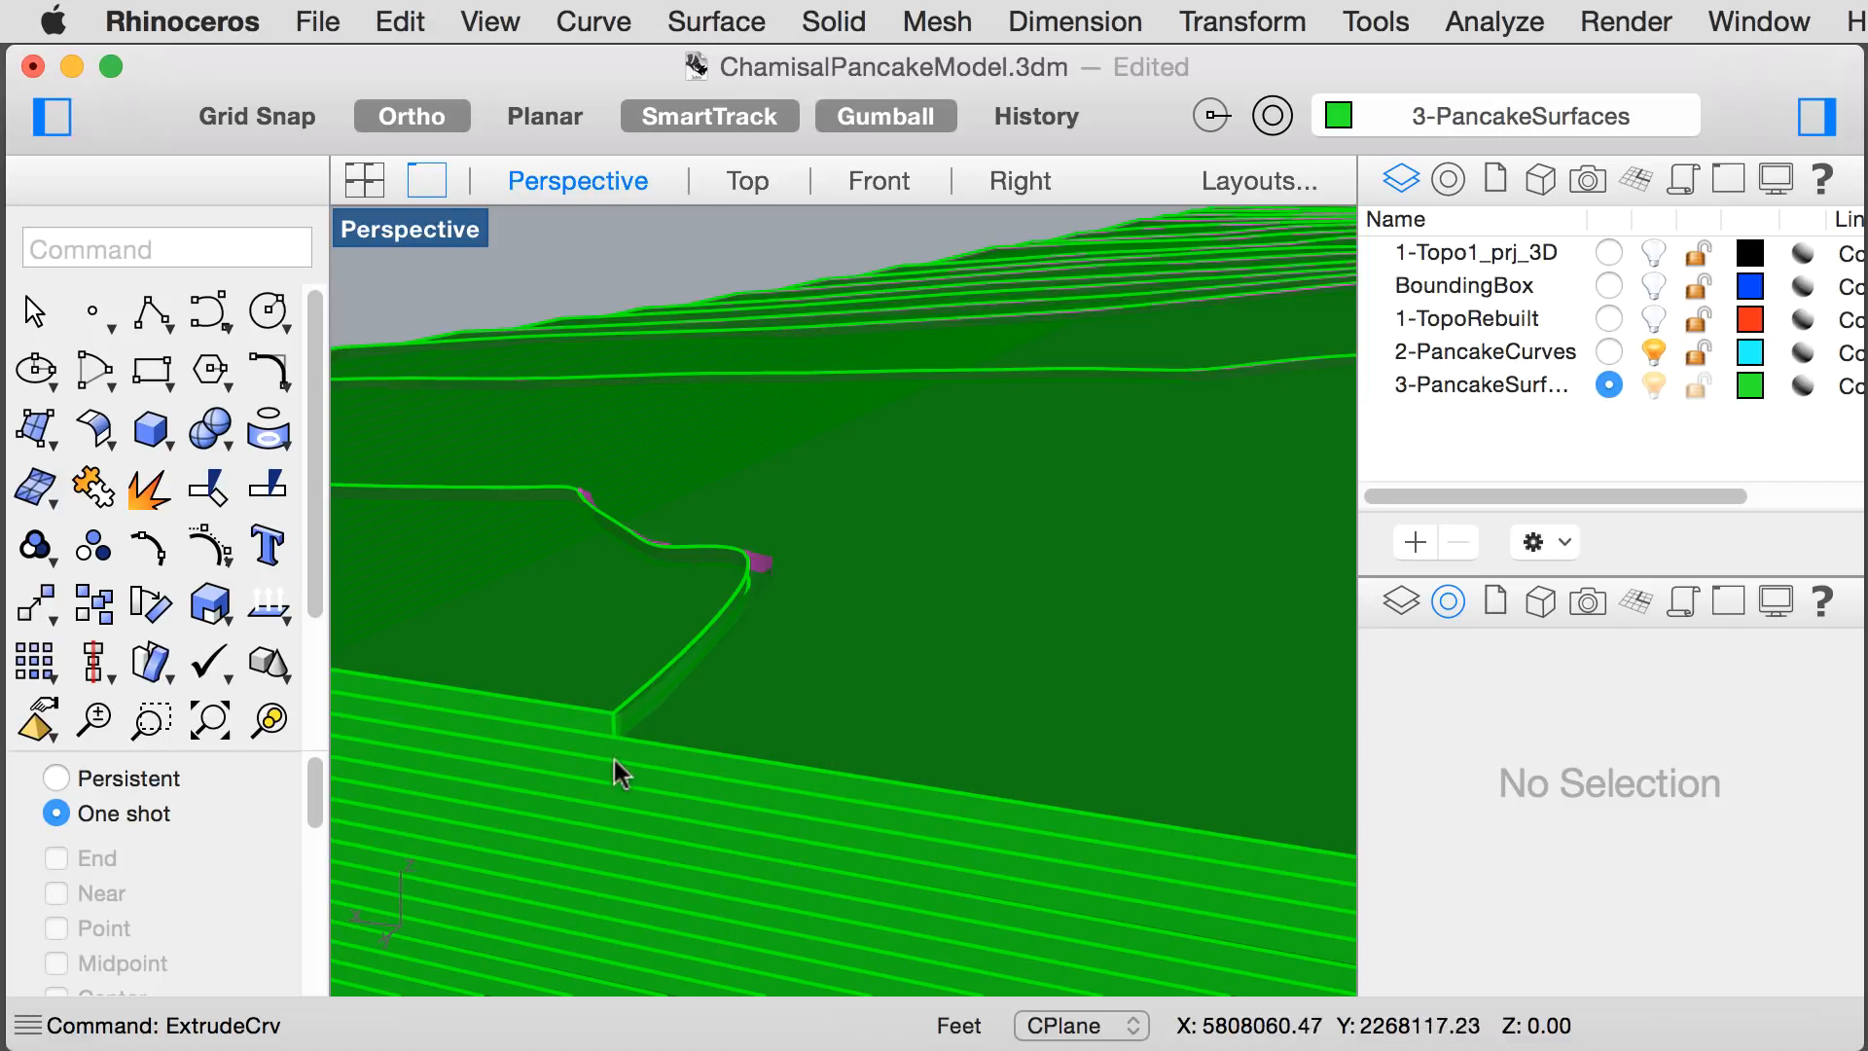
{"action": "scroll", "coordinate": [615, 761], "scroll_direction": "down", "scroll_amount": 6}
{"action": "scroll", "coordinate": [899, 808], "scroll_direction": "up", "scroll_amount": 8}
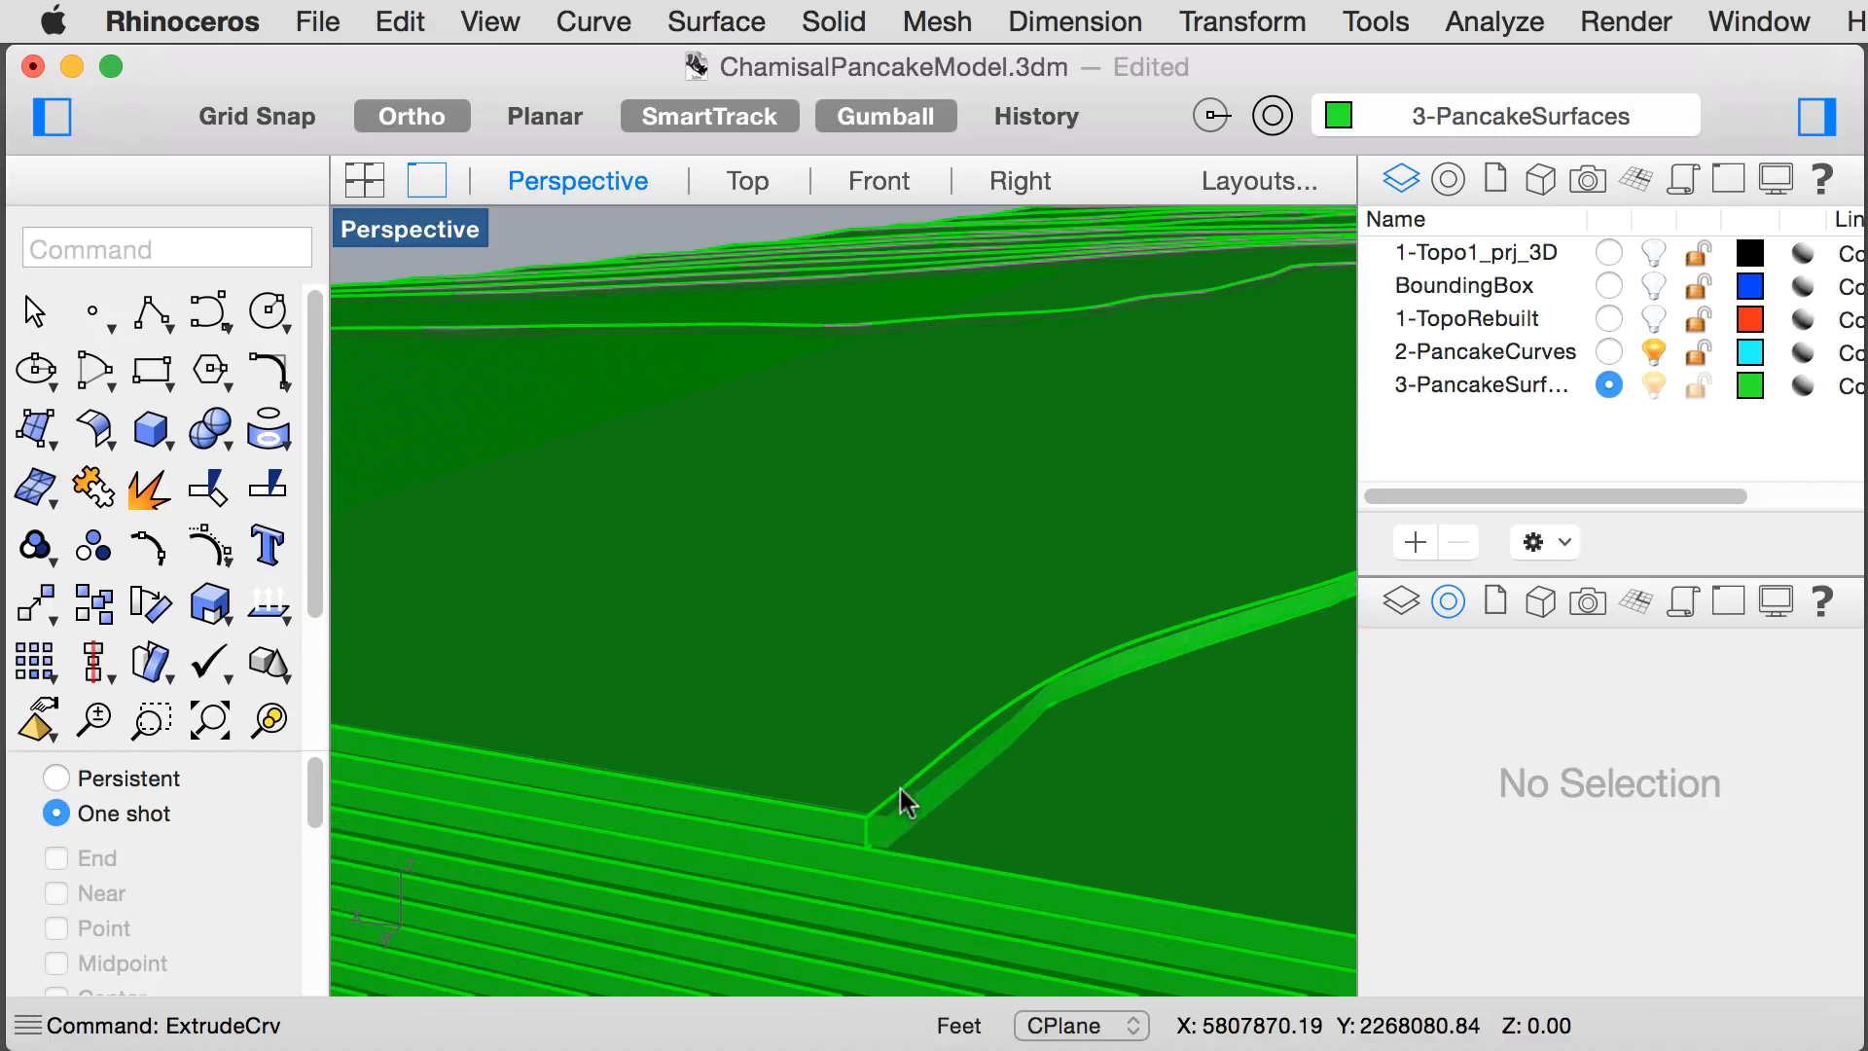
{"action": "scroll", "coordinate": [862, 843], "scroll_direction": "down", "scroll_amount": 6}
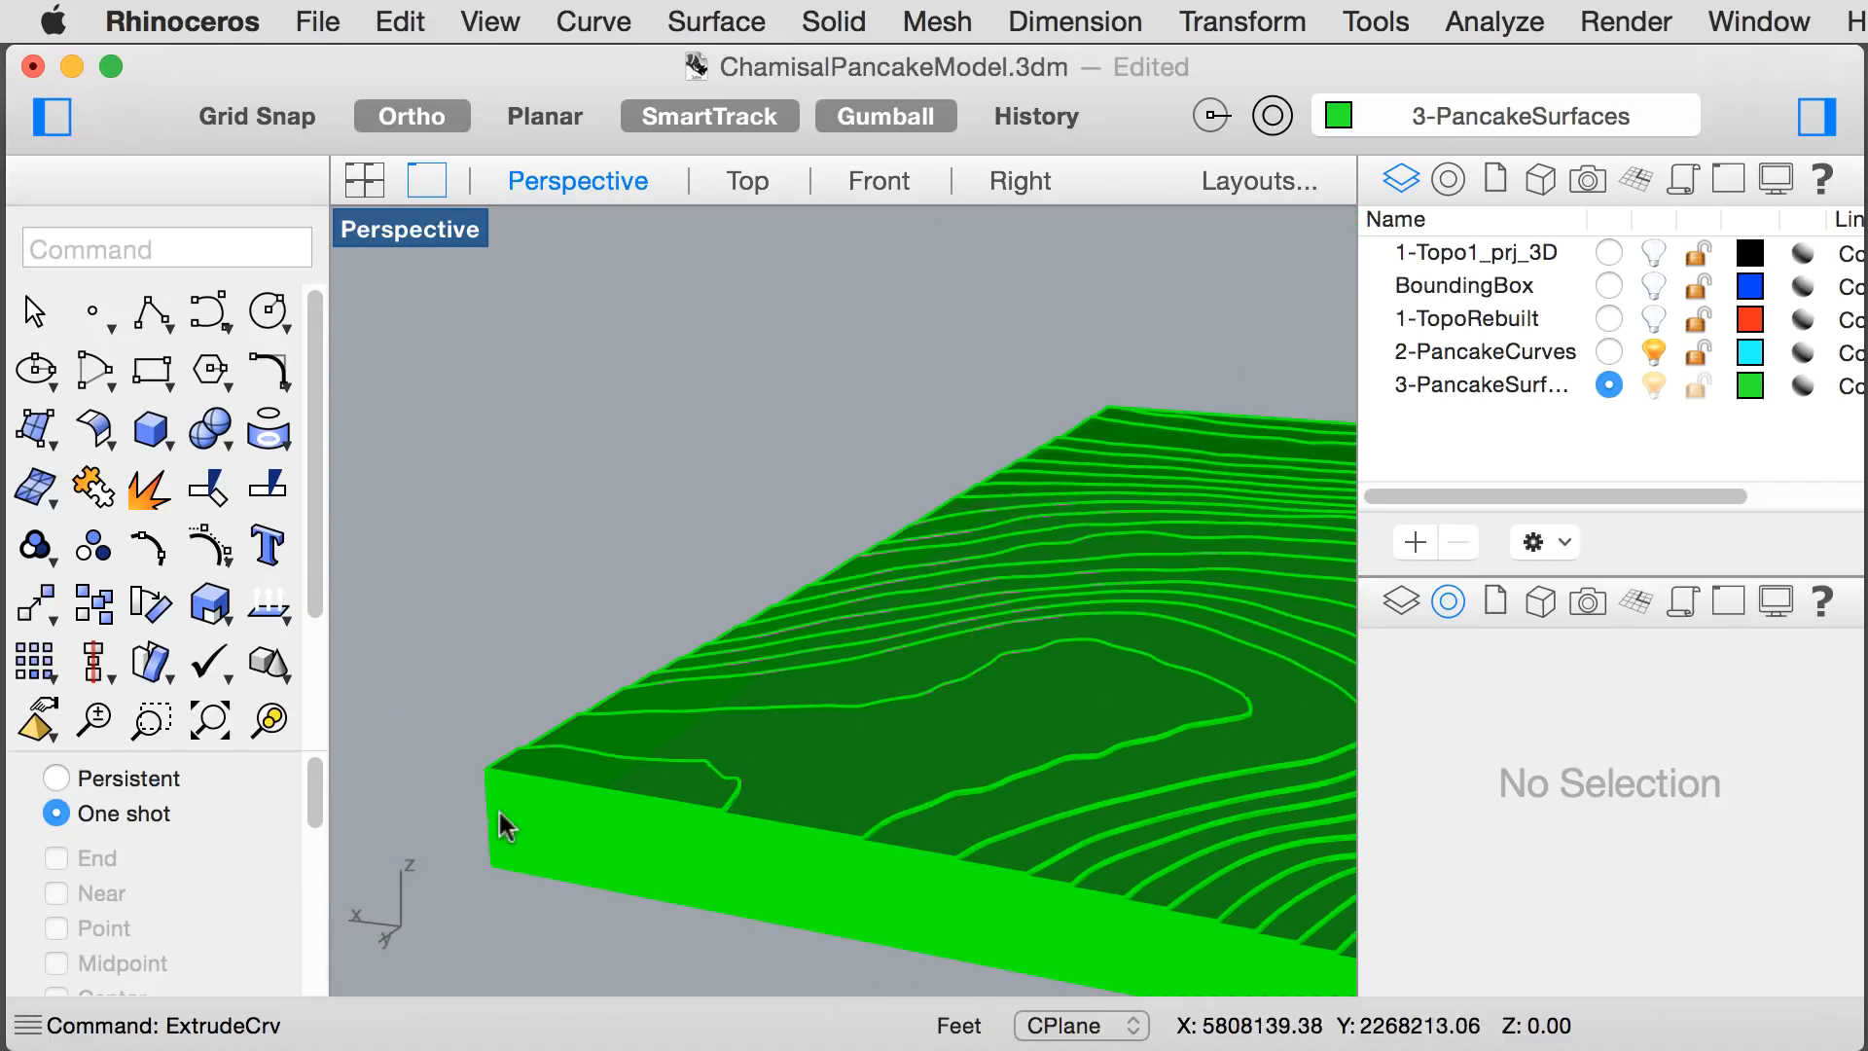
{"action": "scroll", "coordinate": [469, 780], "scroll_direction": "up", "scroll_amount": 6}
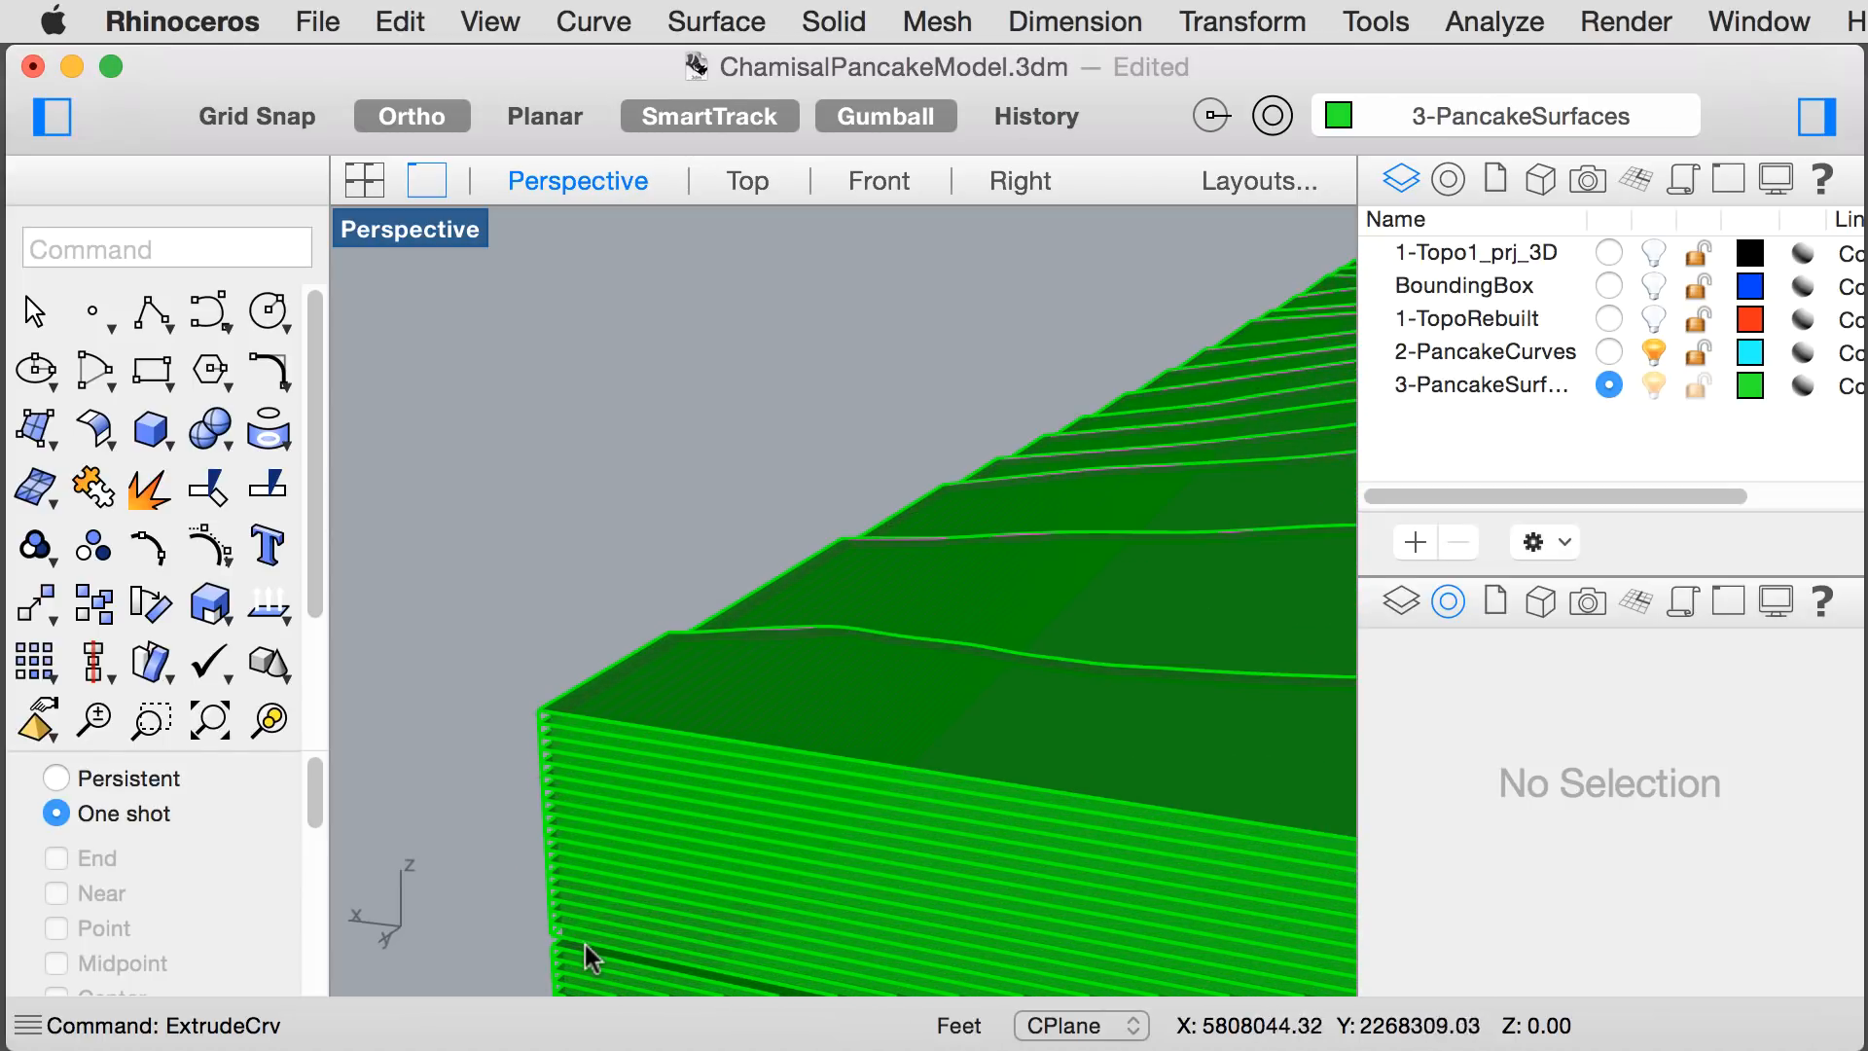
{"action": "scroll", "coordinate": [564, 949], "scroll_direction": "up", "scroll_amount": 6}
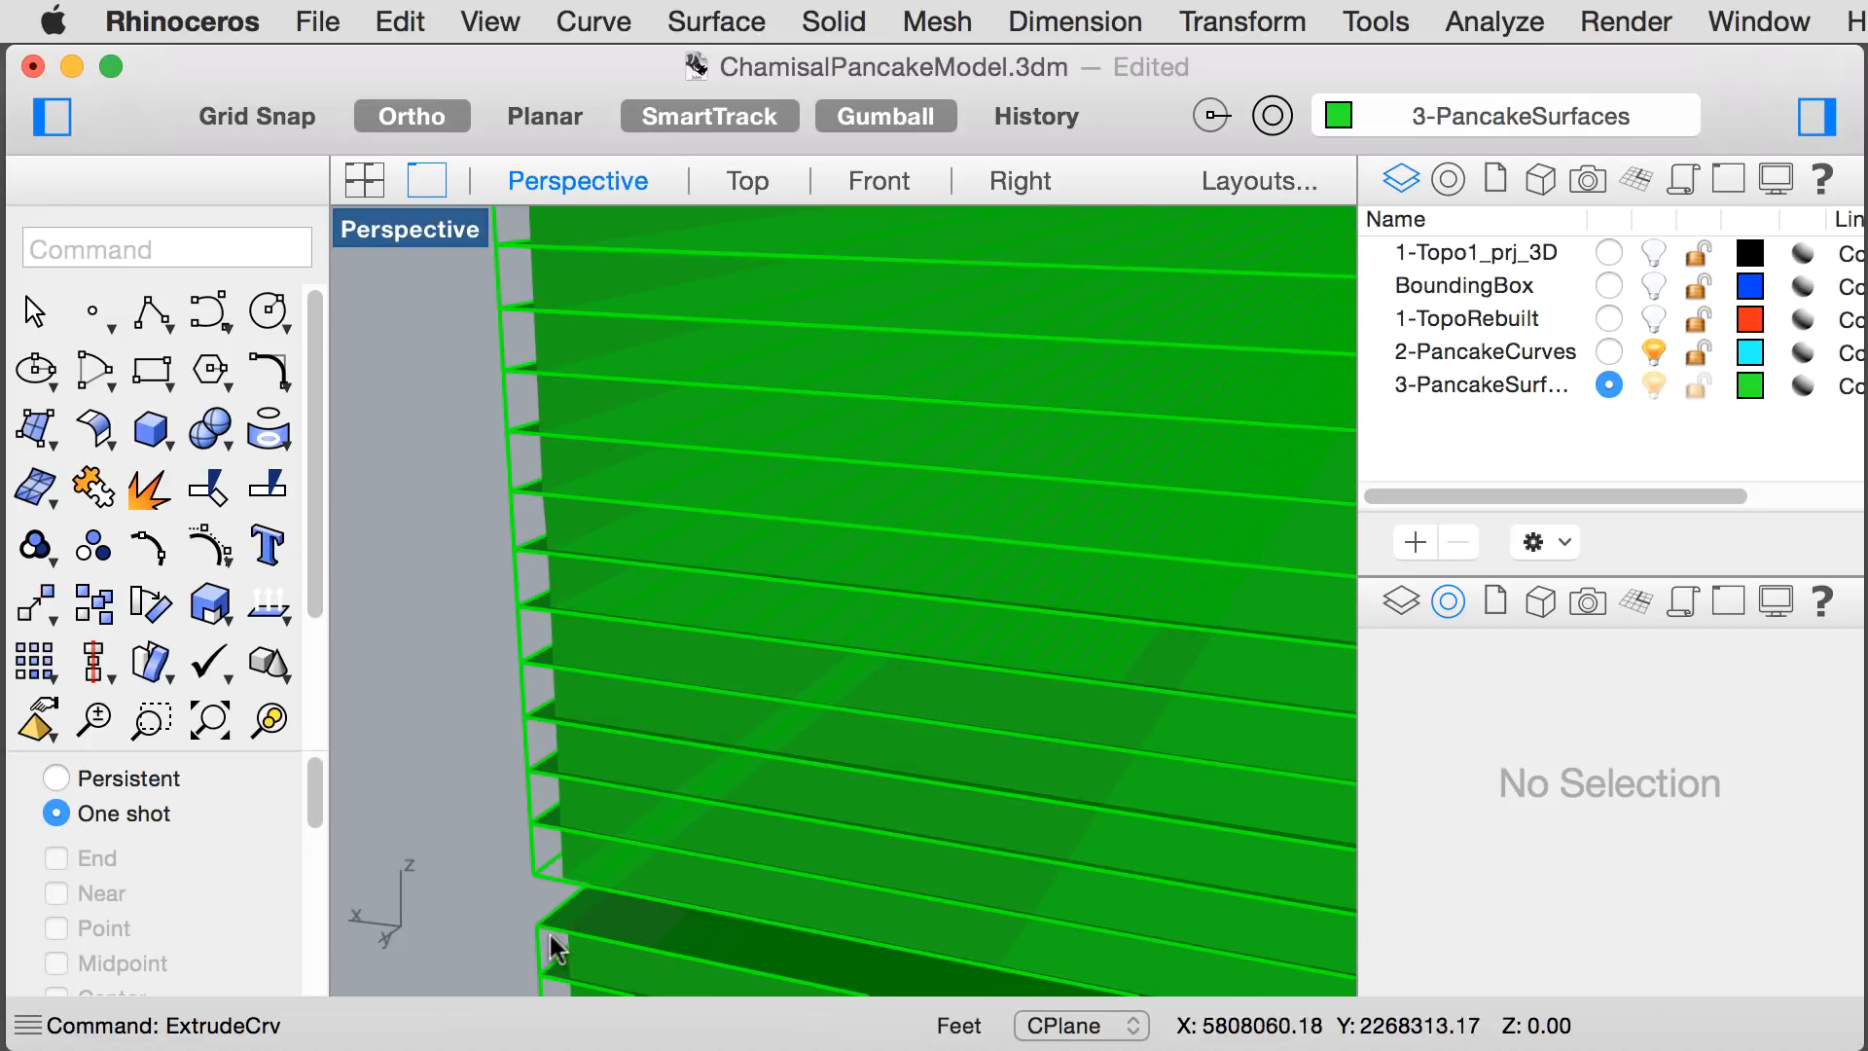
- Select the extrusion directly above the gap in the stack and trace its contour across the terrain
{"action": "left_click", "coordinate": [561, 887]}
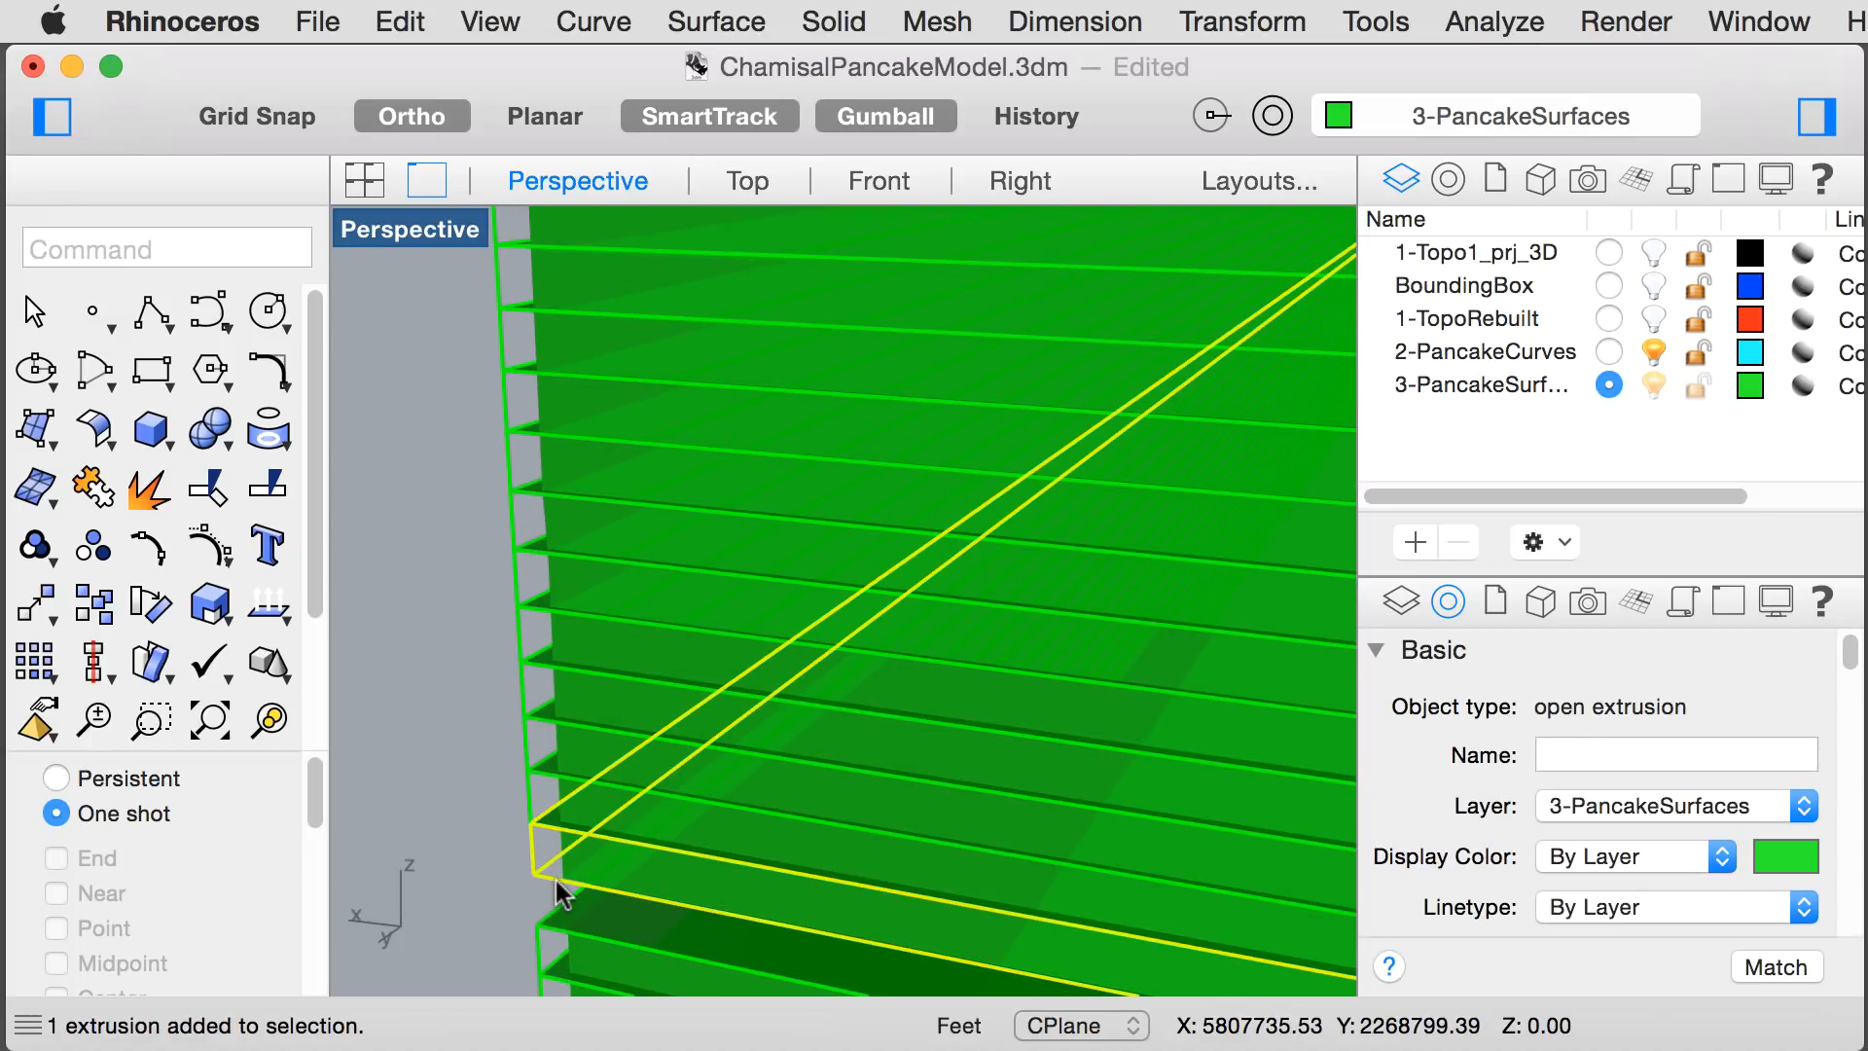
{"action": "left_click", "coordinate": [508, 906]}
{"action": "scroll", "coordinate": [517, 863], "scroll_direction": "down", "scroll_amount": 12}
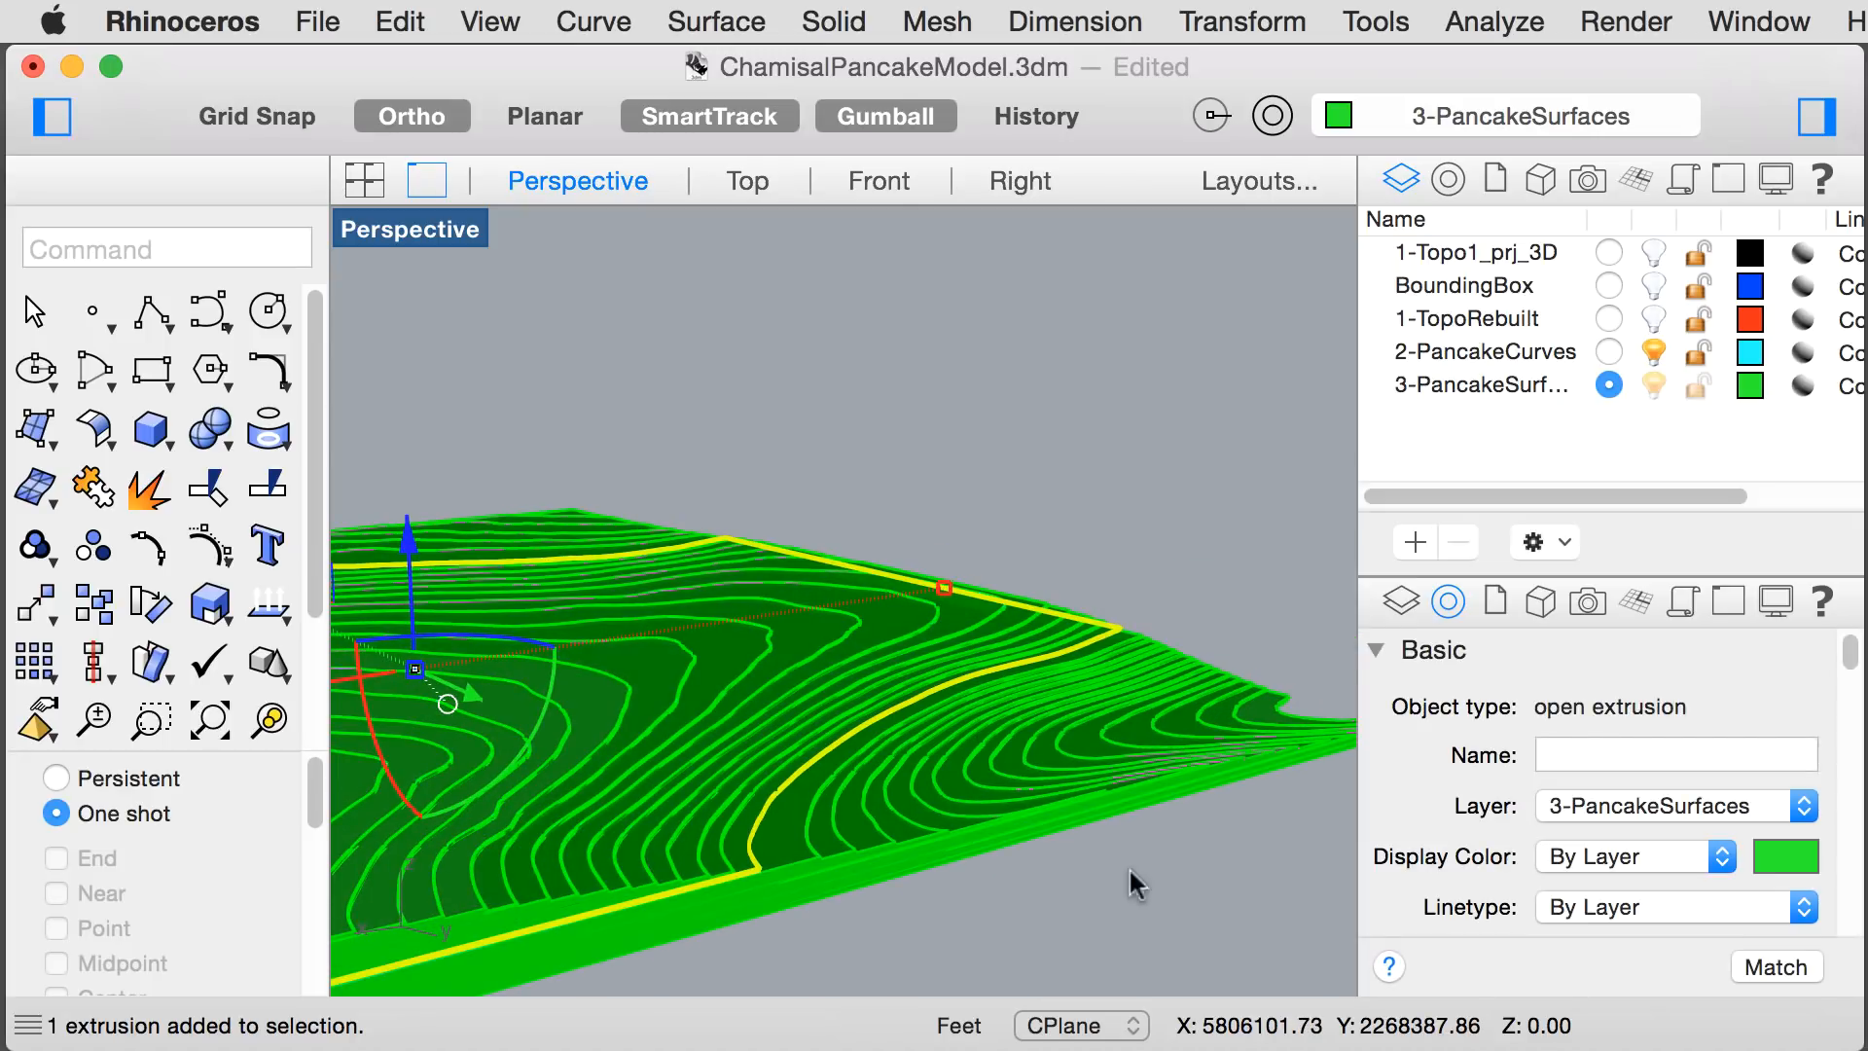
{"action": "scroll", "coordinate": [790, 868], "scroll_direction": "up", "scroll_amount": 10}
{"action": "scroll", "coordinate": [742, 864], "scroll_direction": "down", "scroll_amount": 5}
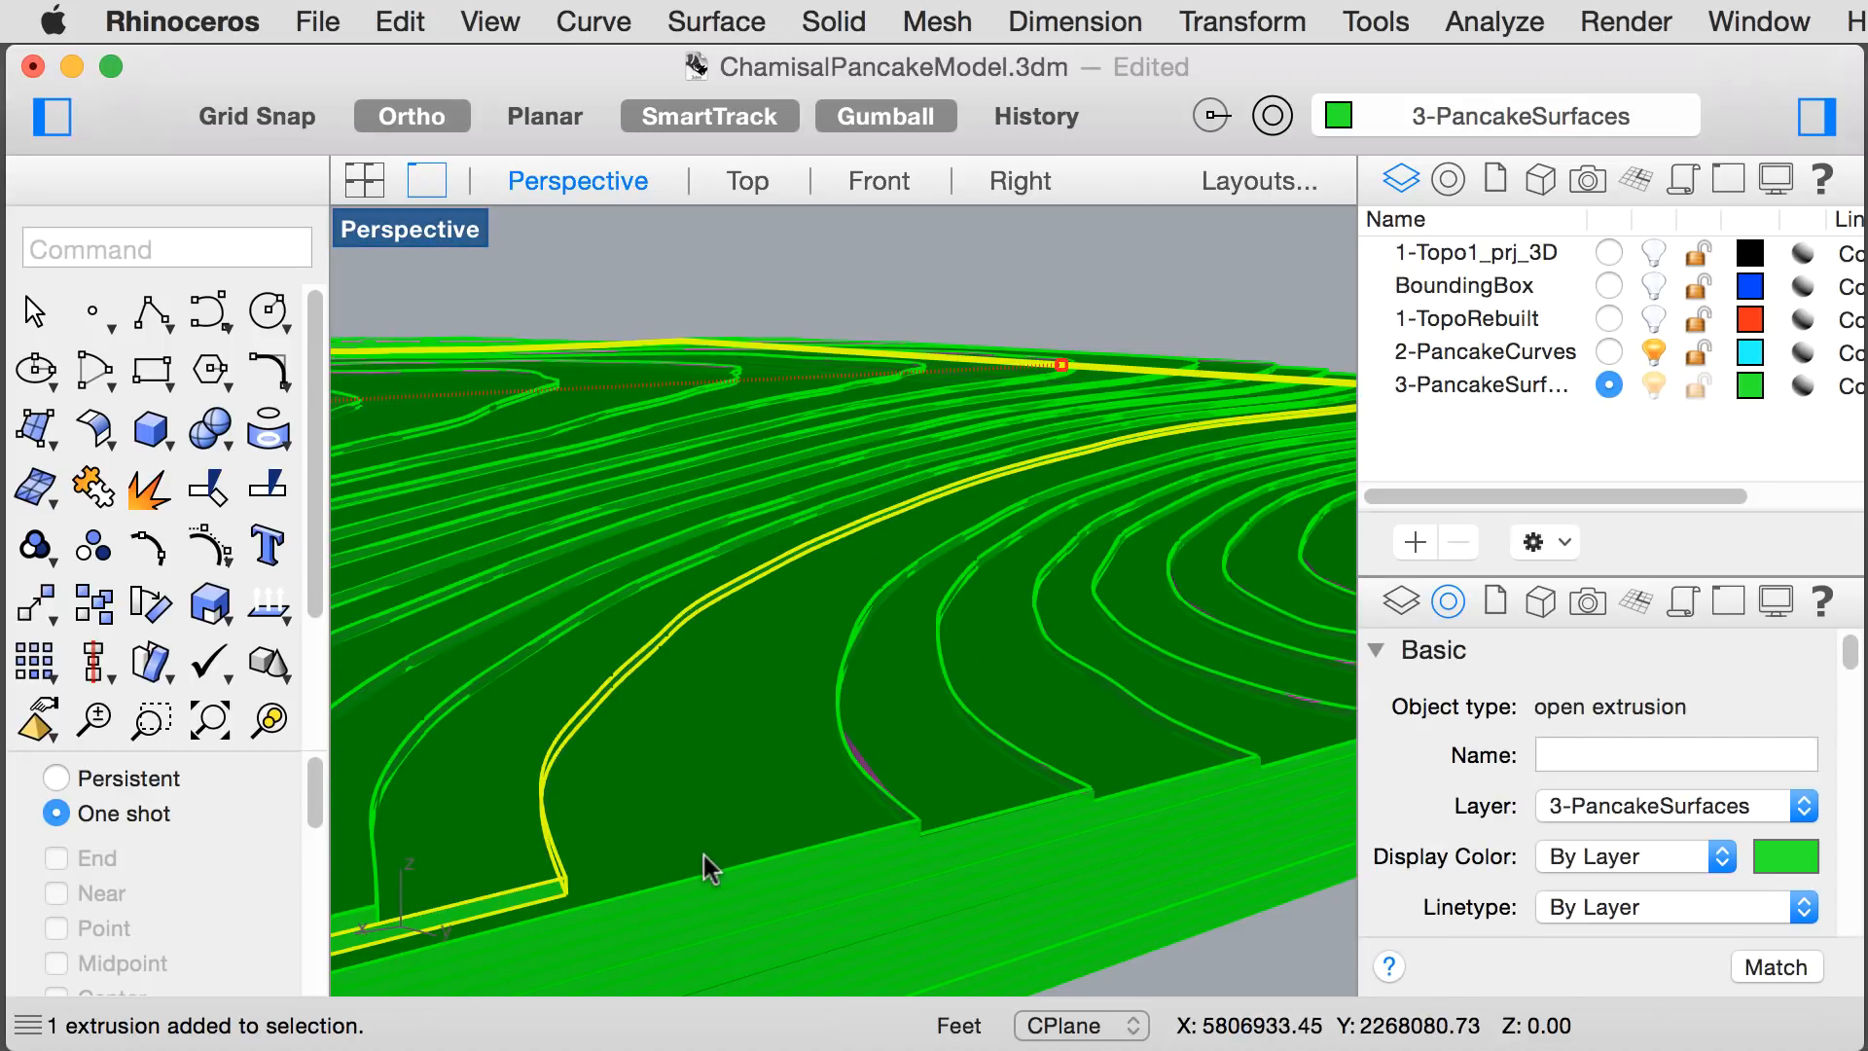
{"action": "left_click", "coordinate": [1164, 284]}
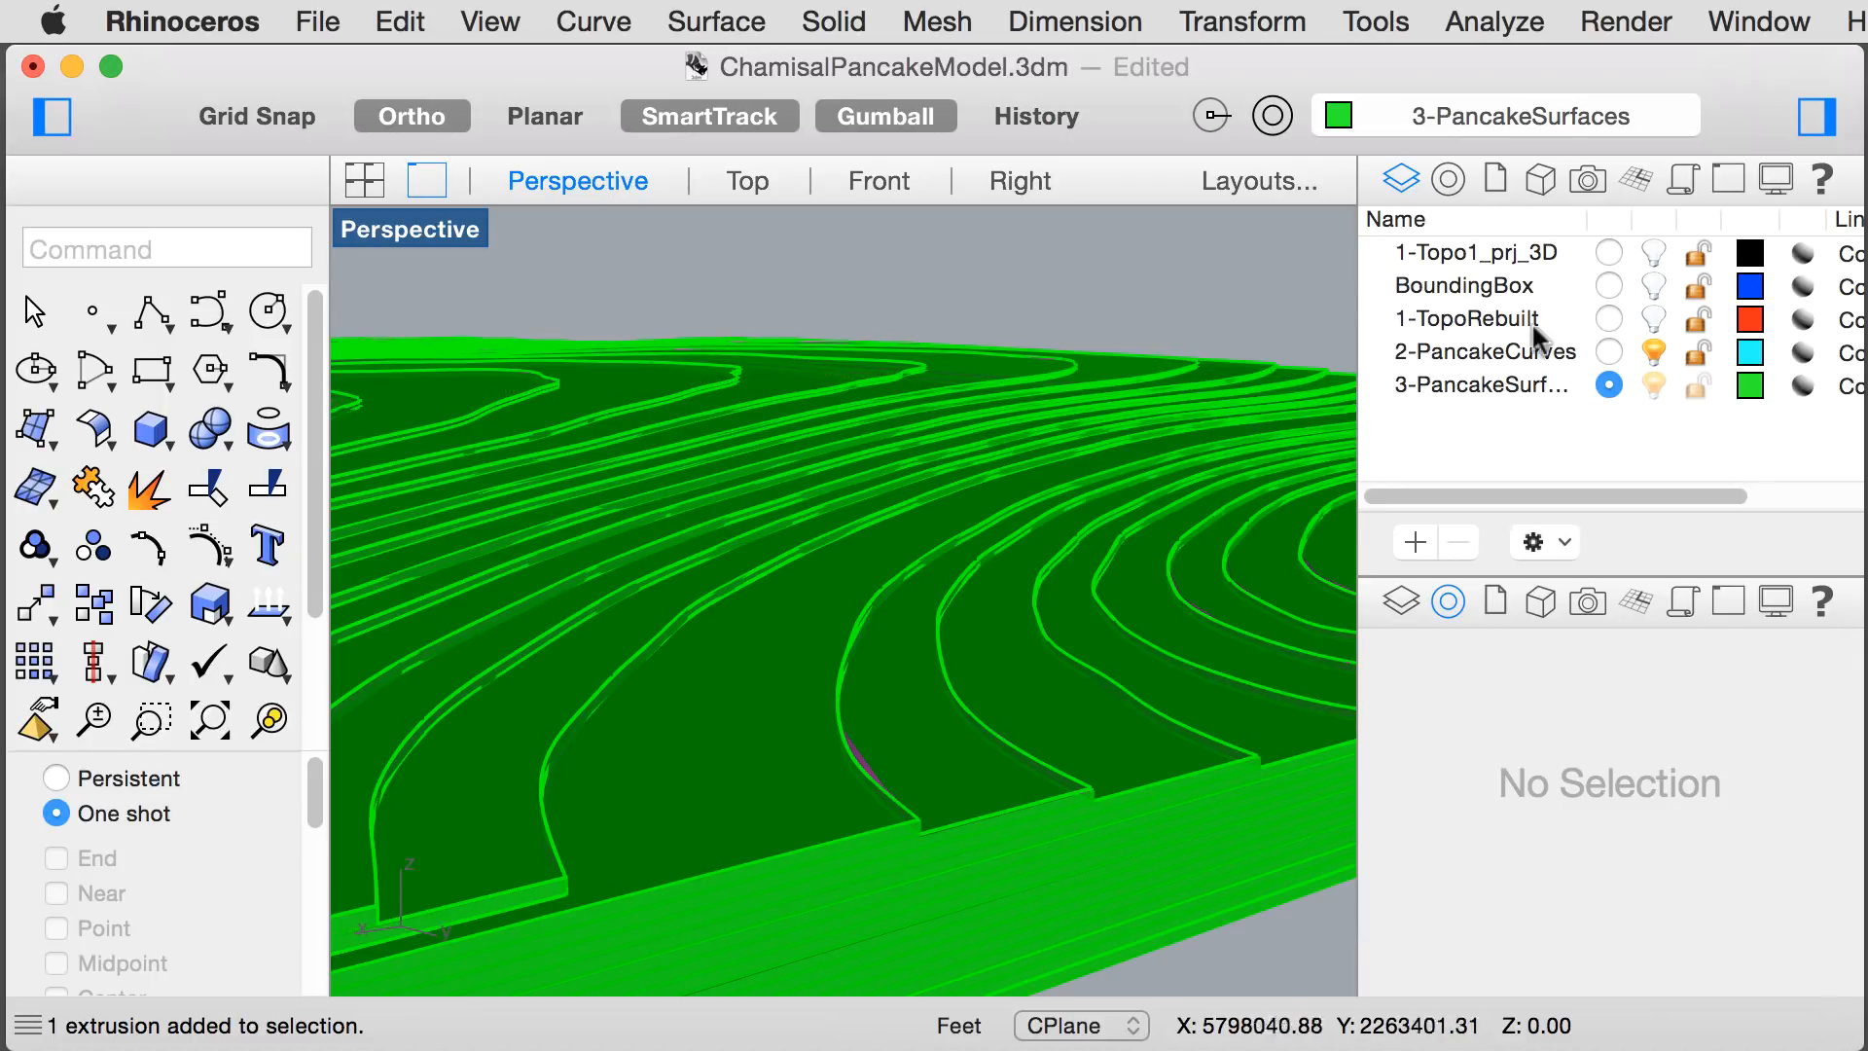
- Show the 1-TopoRebuilt and BoundingBox layers and select the exposed open contour curve where the pancake layer is missing
{"action": "left_click", "coordinate": [1653, 319]}
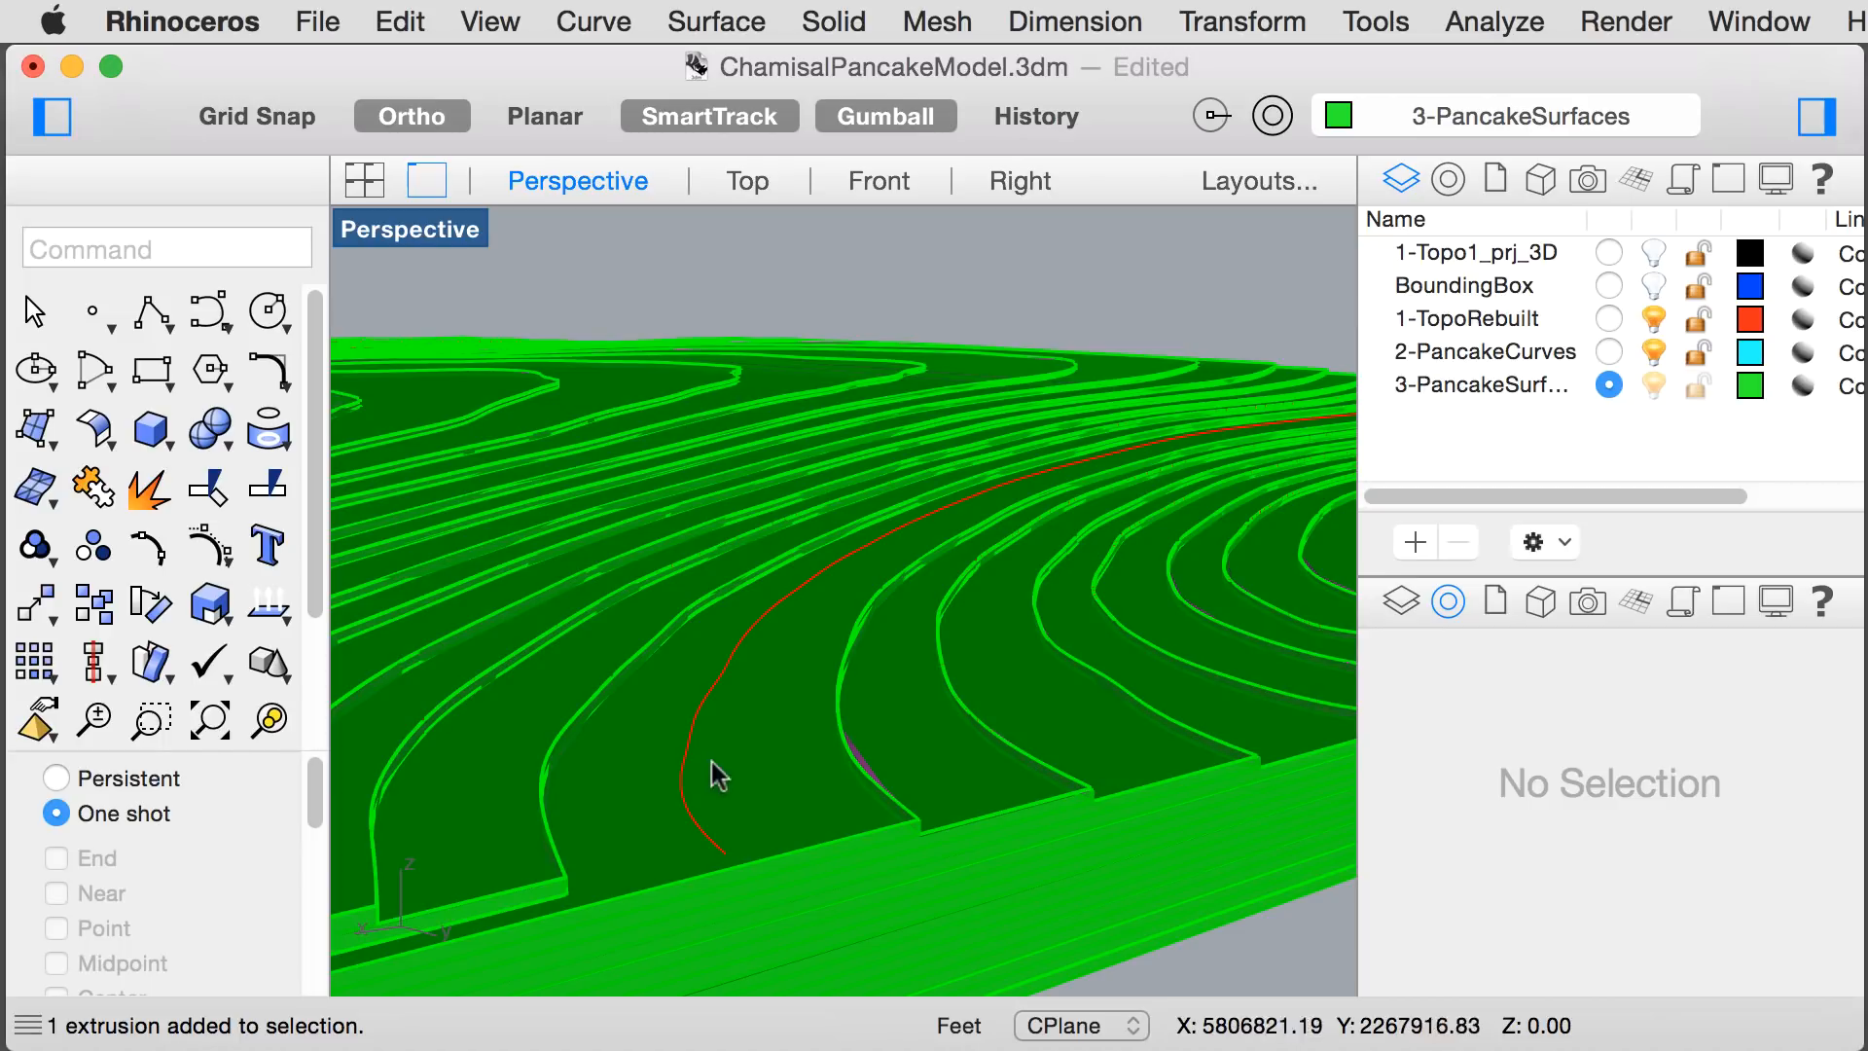
{"action": "left_click", "coordinate": [698, 831]}
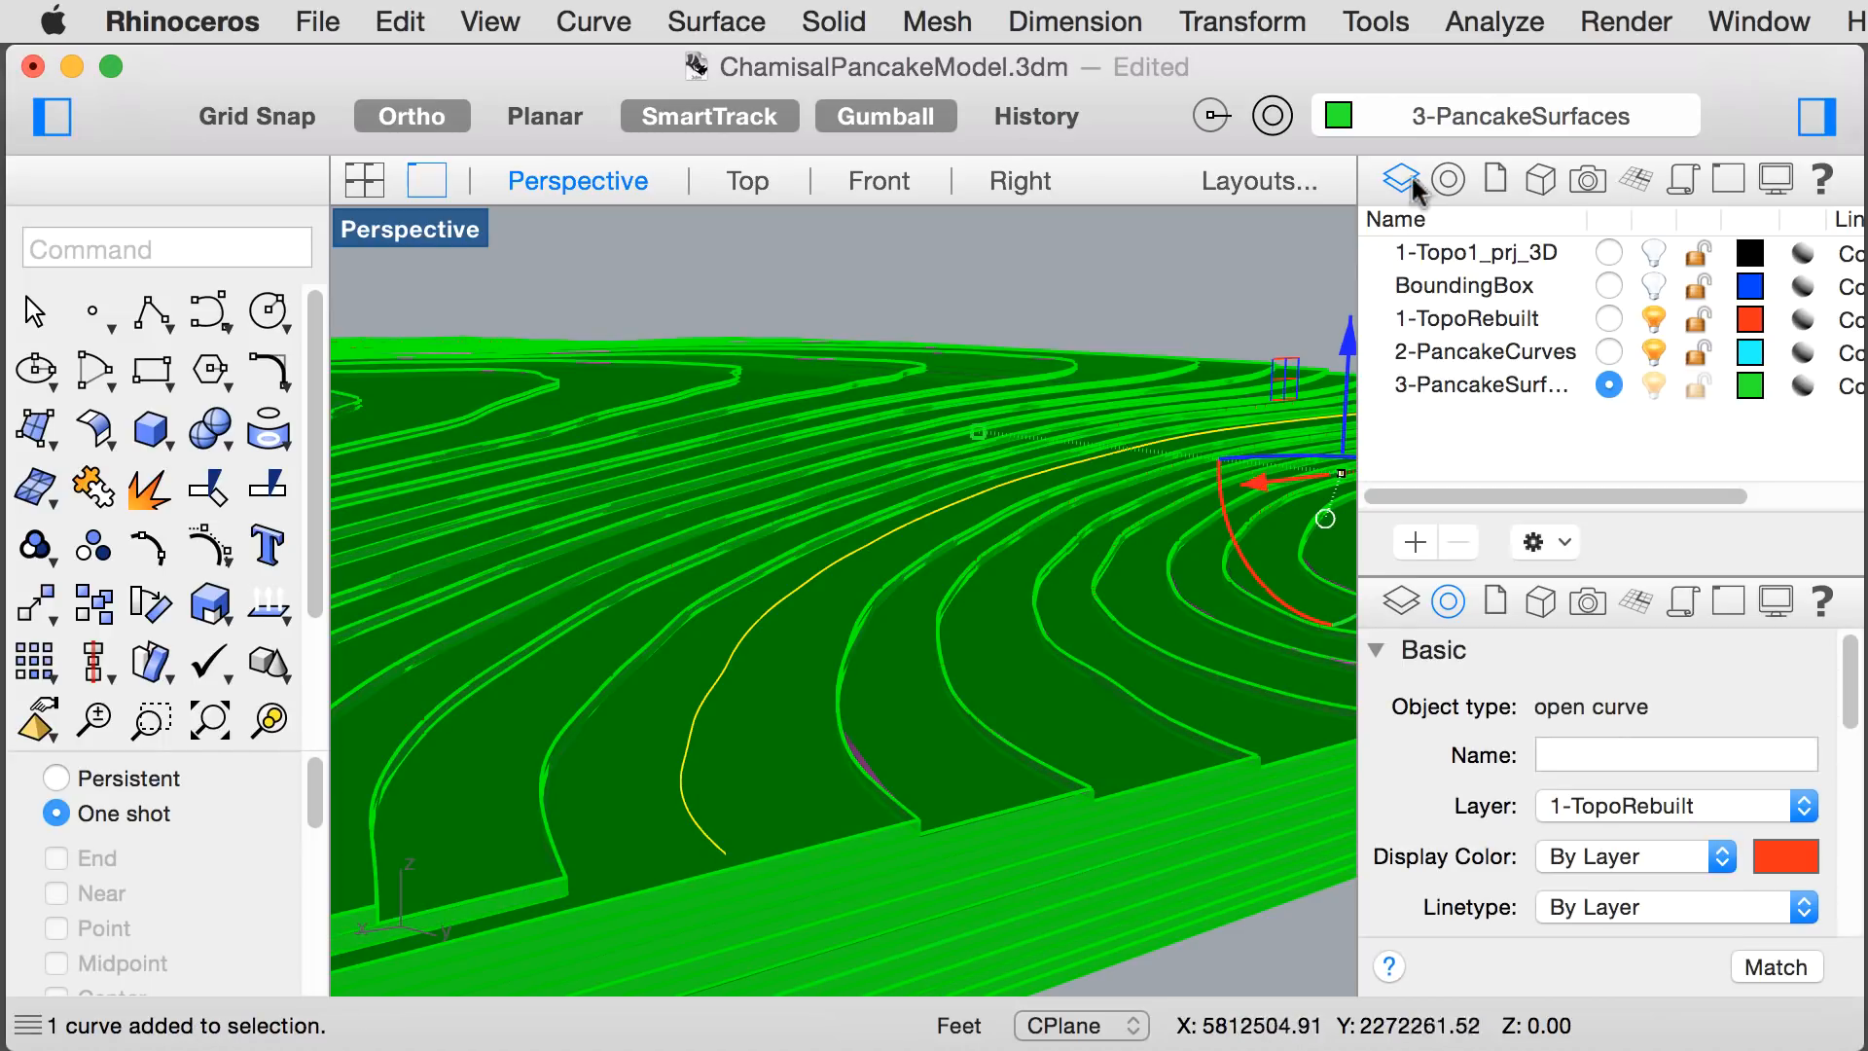
{"action": "left_click", "coordinate": [1652, 286]}
{"action": "scroll", "coordinate": [680, 873], "scroll_direction": "down", "scroll_amount": 2}
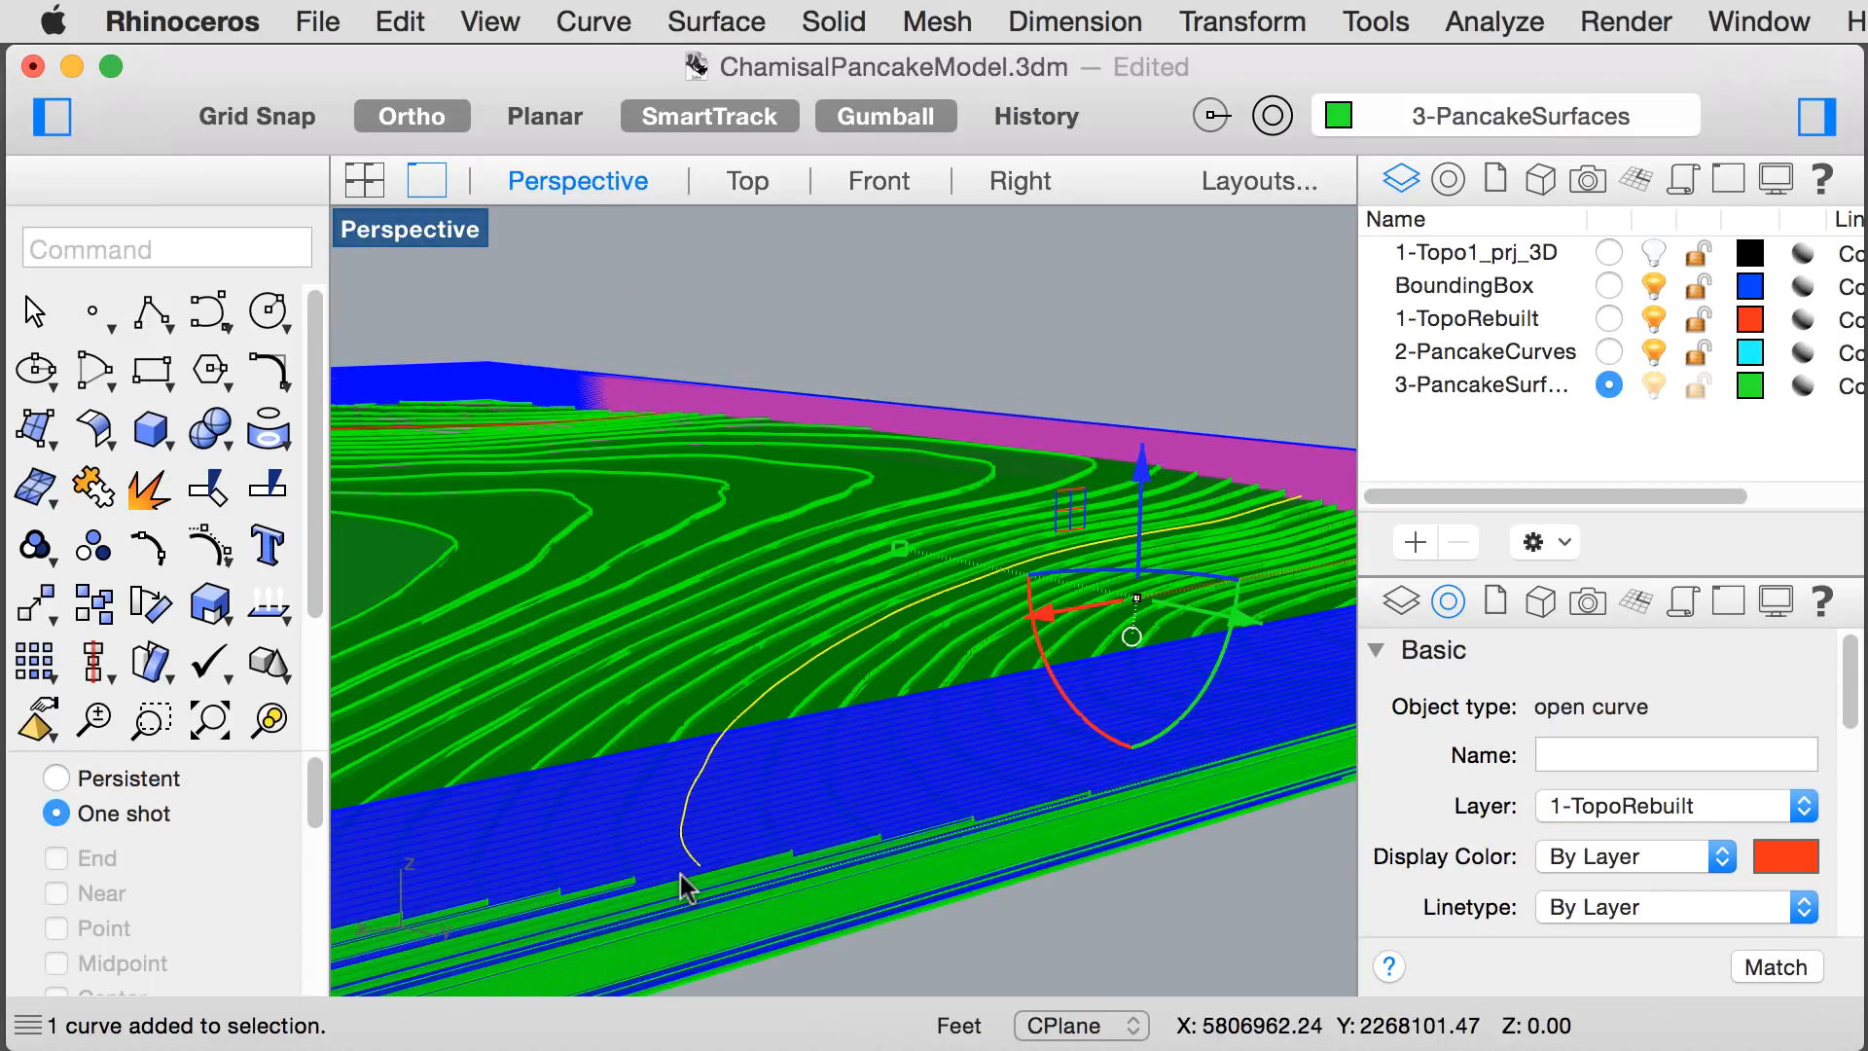
- Start a curve Boolean with the exposed open contour curve and the bounding rectangle at the same level
{"action": "key", "text": "Escape"}
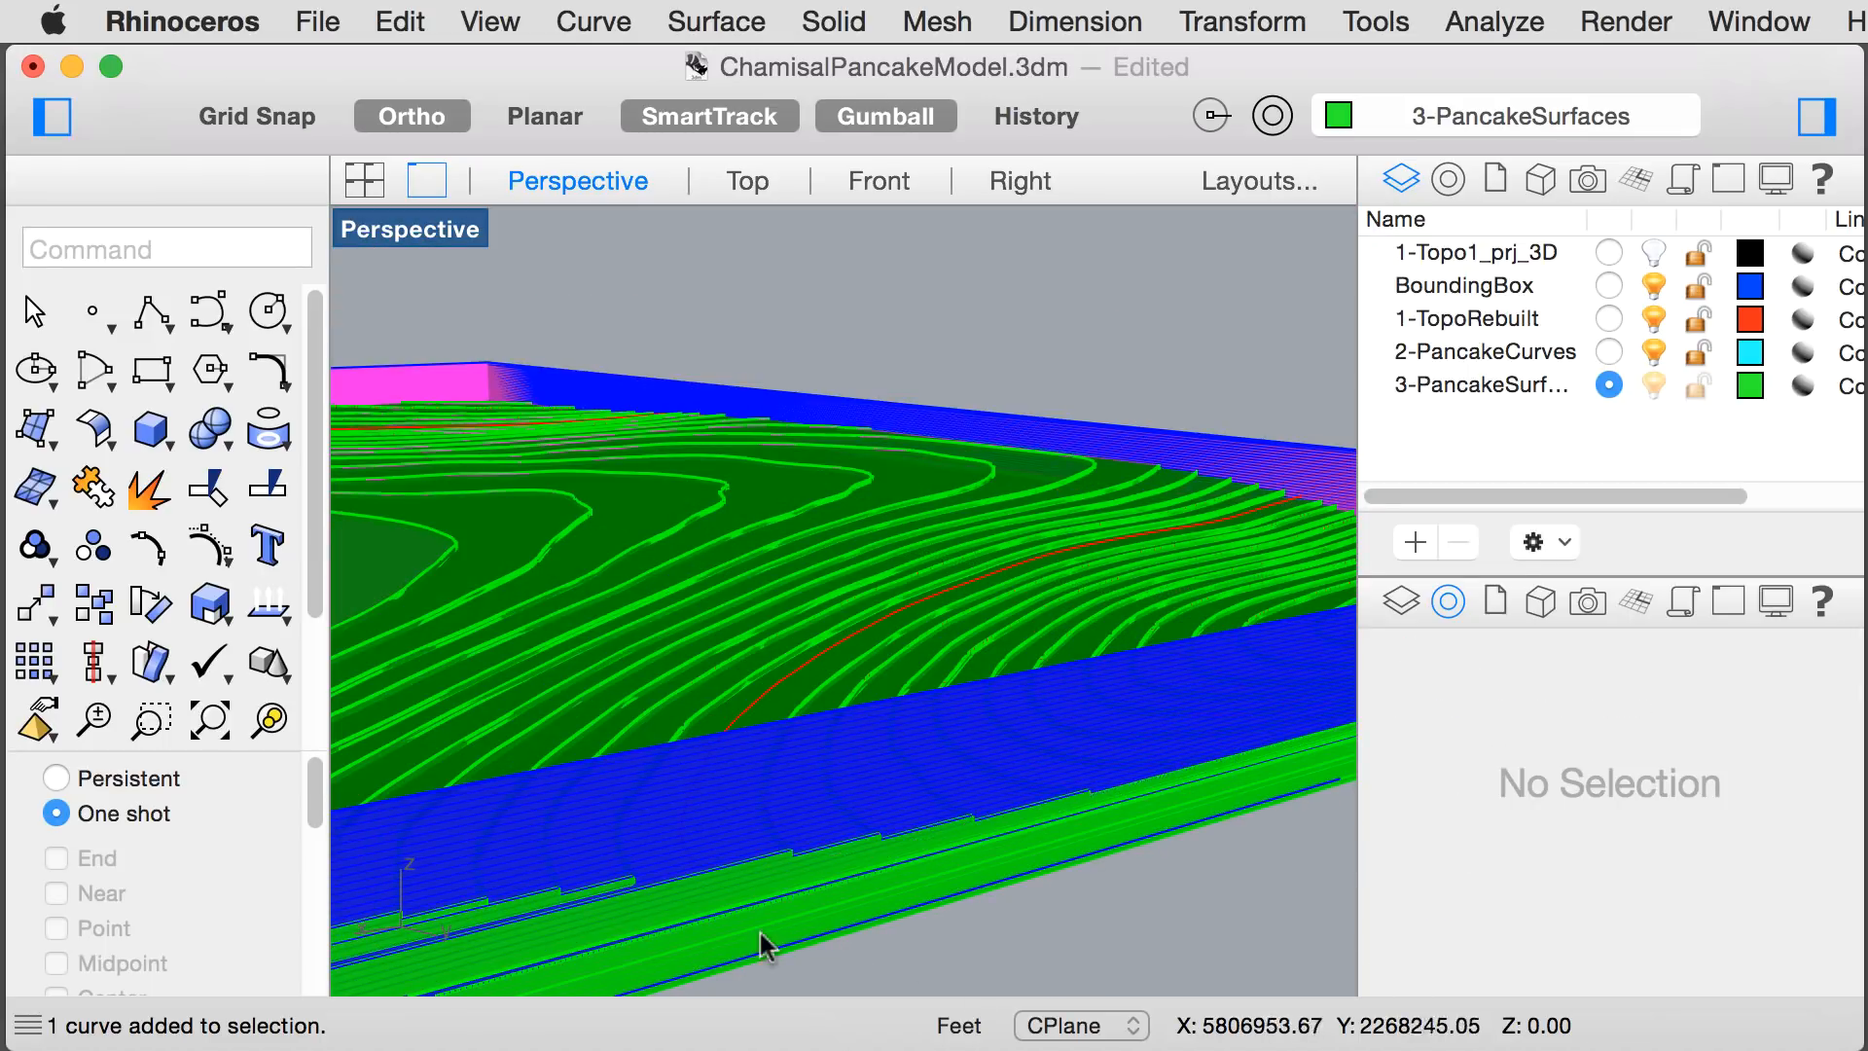
{"action": "type", "text": "CurveBoolean"}
{"action": "key", "text": "Return"}
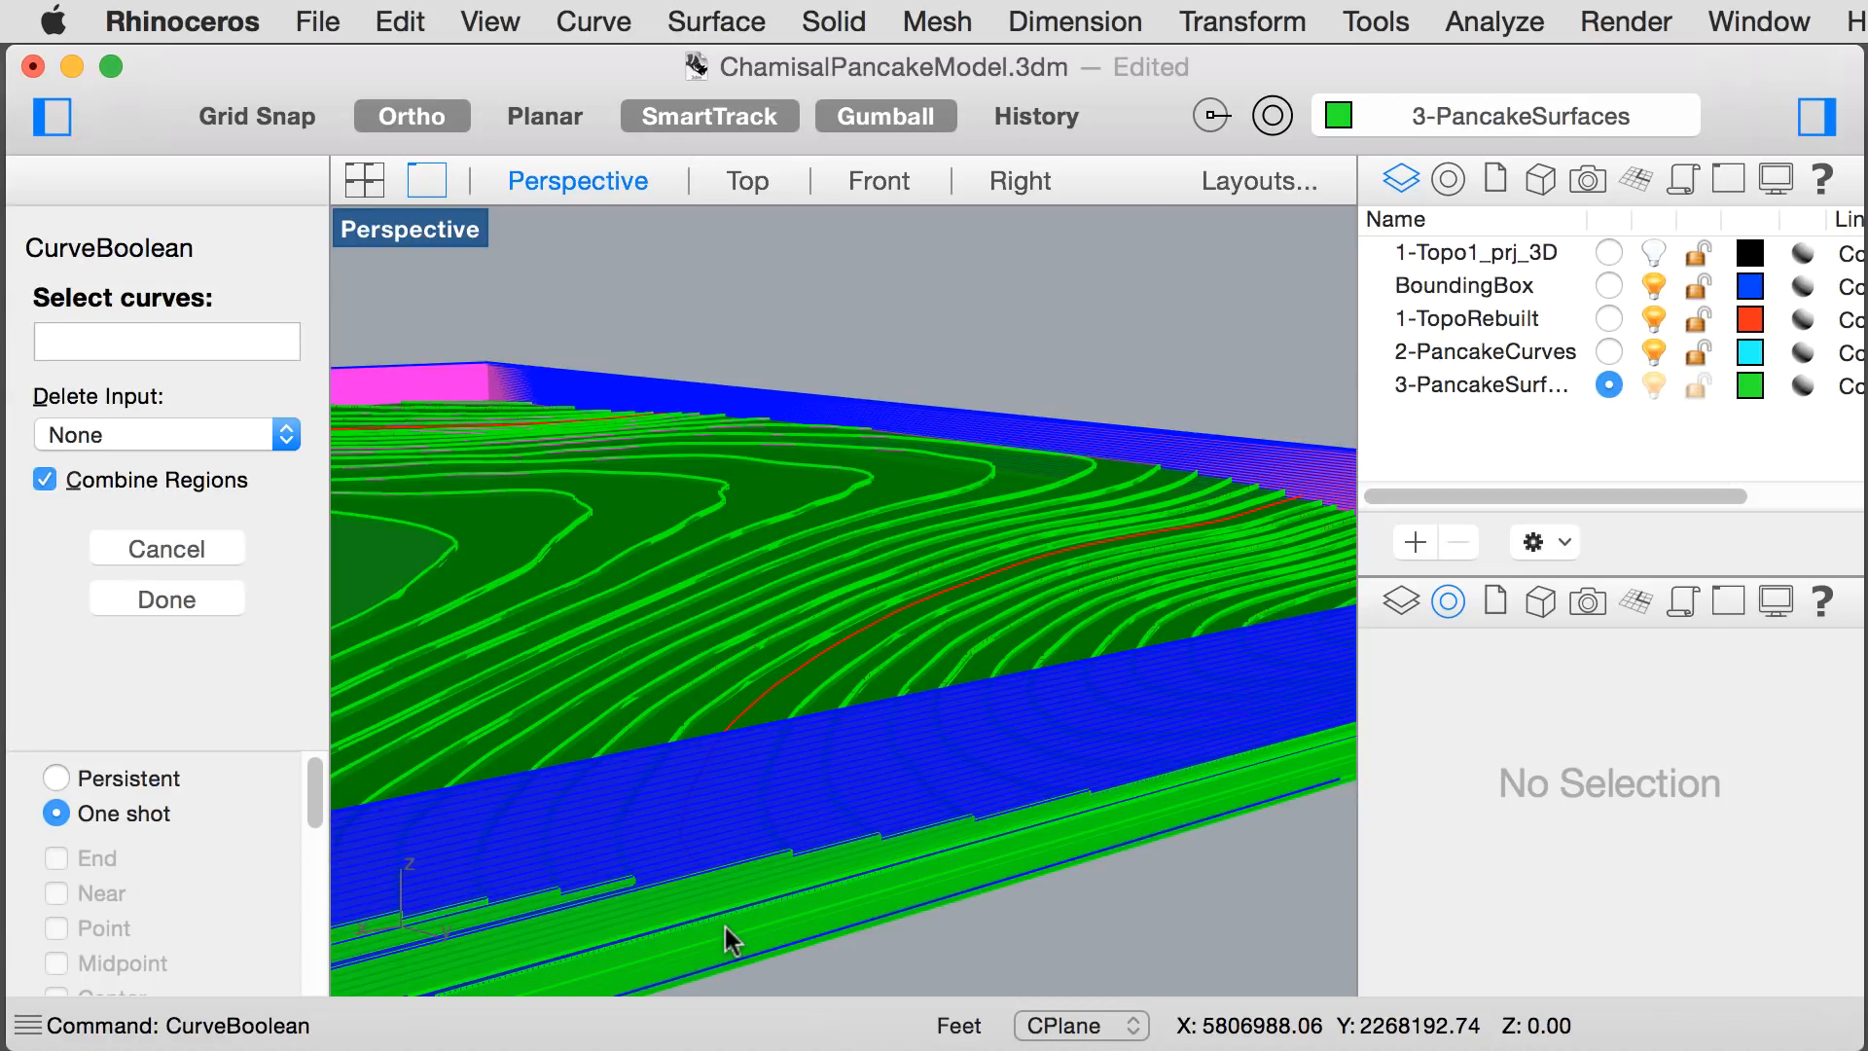
{"action": "left_click", "coordinate": [736, 720]}
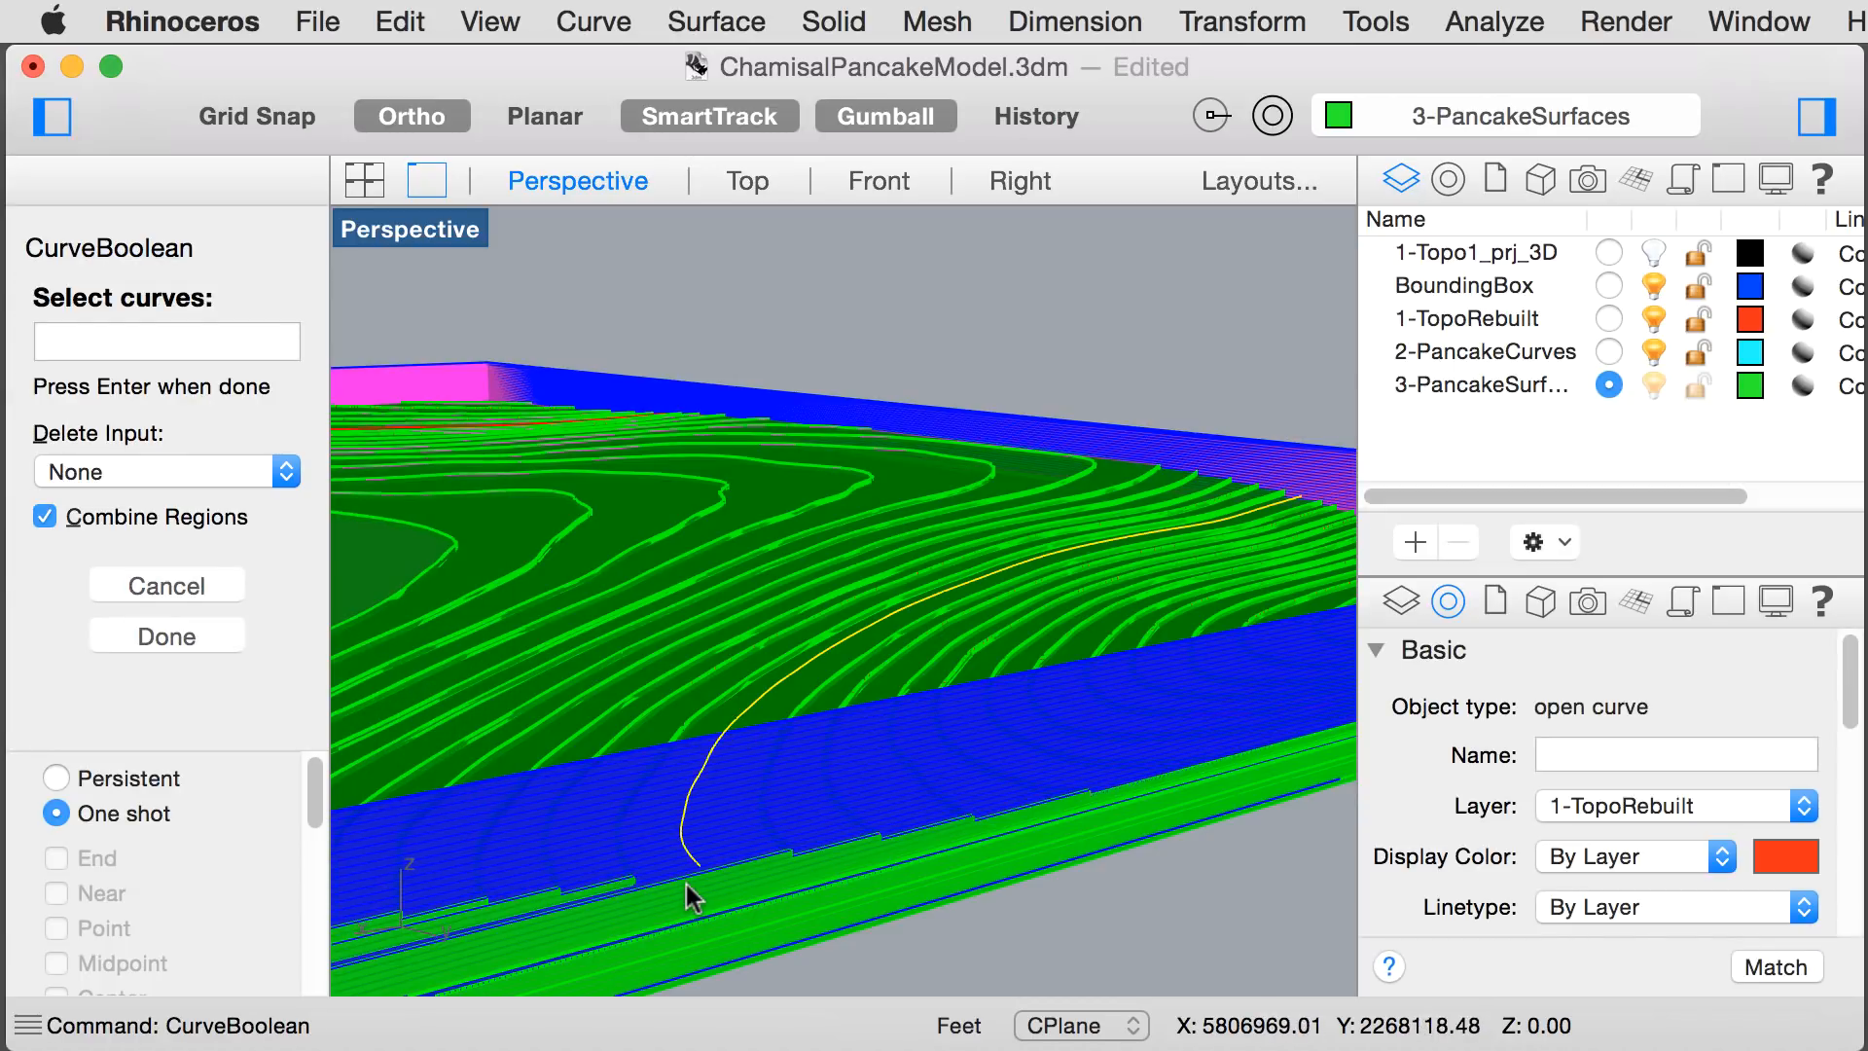
{"action": "scroll", "coordinate": [686, 884], "scroll_direction": "up", "scroll_amount": 5}
{"action": "scroll", "coordinate": [686, 856], "scroll_direction": "down", "scroll_amount": 4}
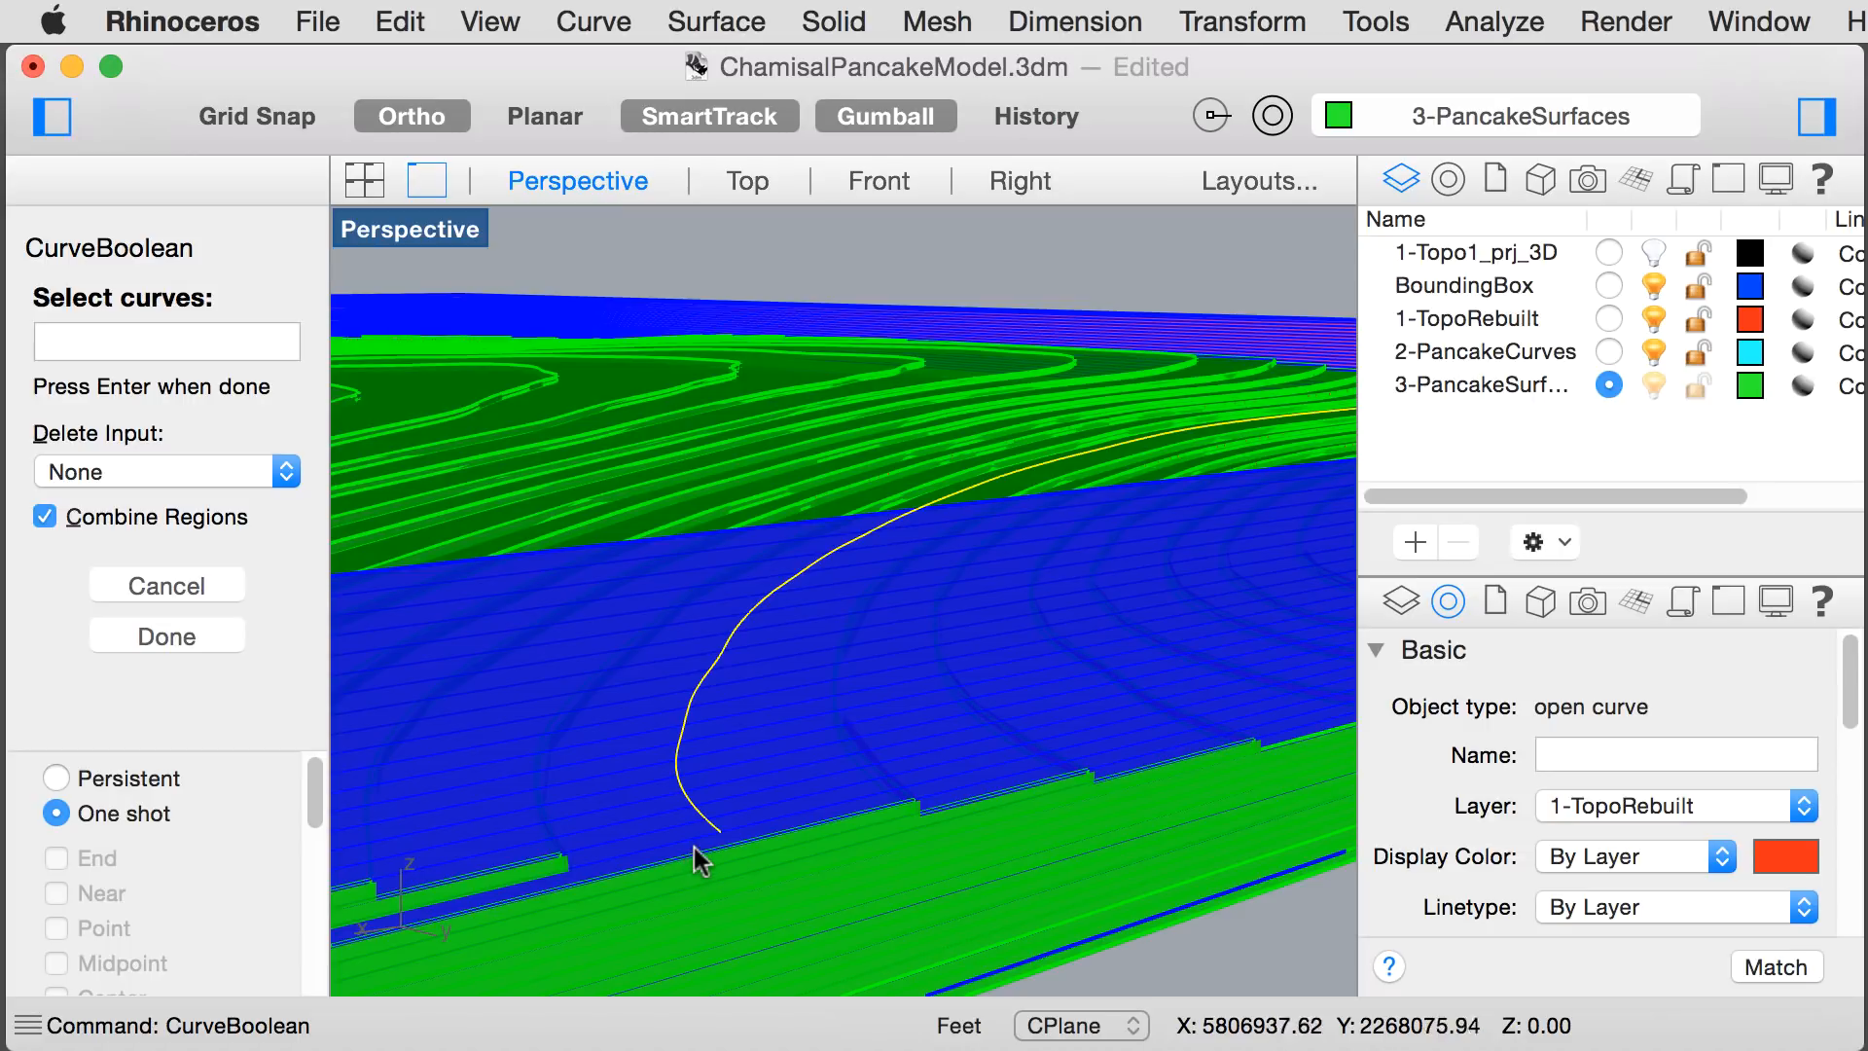
{"action": "left_click", "coordinate": [697, 861]}
{"action": "scroll", "coordinate": [756, 797], "scroll_direction": "down", "scroll_amount": 5}
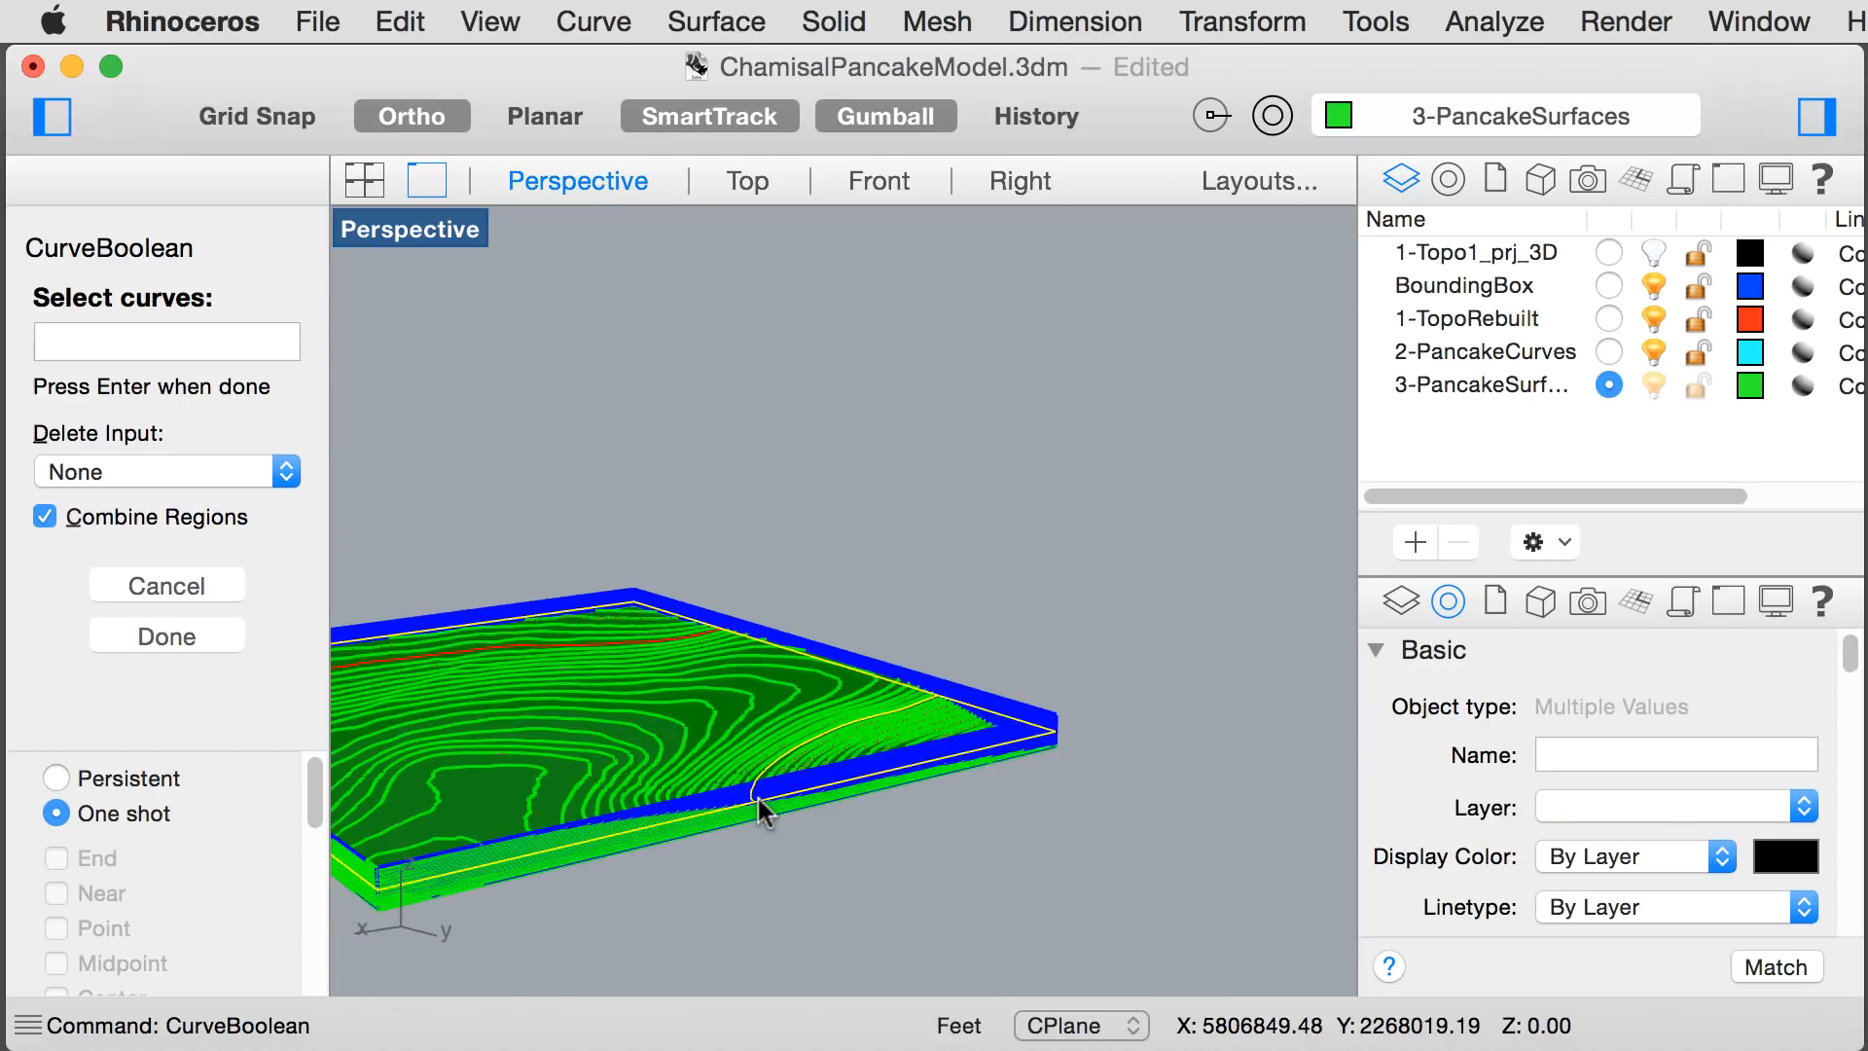
- Add the other exposed 1-TopoRebuilt contour on the far side of the model to the curve Boolean and accept the curves
{"action": "right_click_drag", "start_coordinate": [507, 880], "coordinate": [838, 938]}
{"action": "scroll", "coordinate": [748, 806], "scroll_direction": "up", "scroll_amount": 2}
{"action": "scroll", "coordinate": [735, 798], "scroll_direction": "up", "scroll_amount": 2}
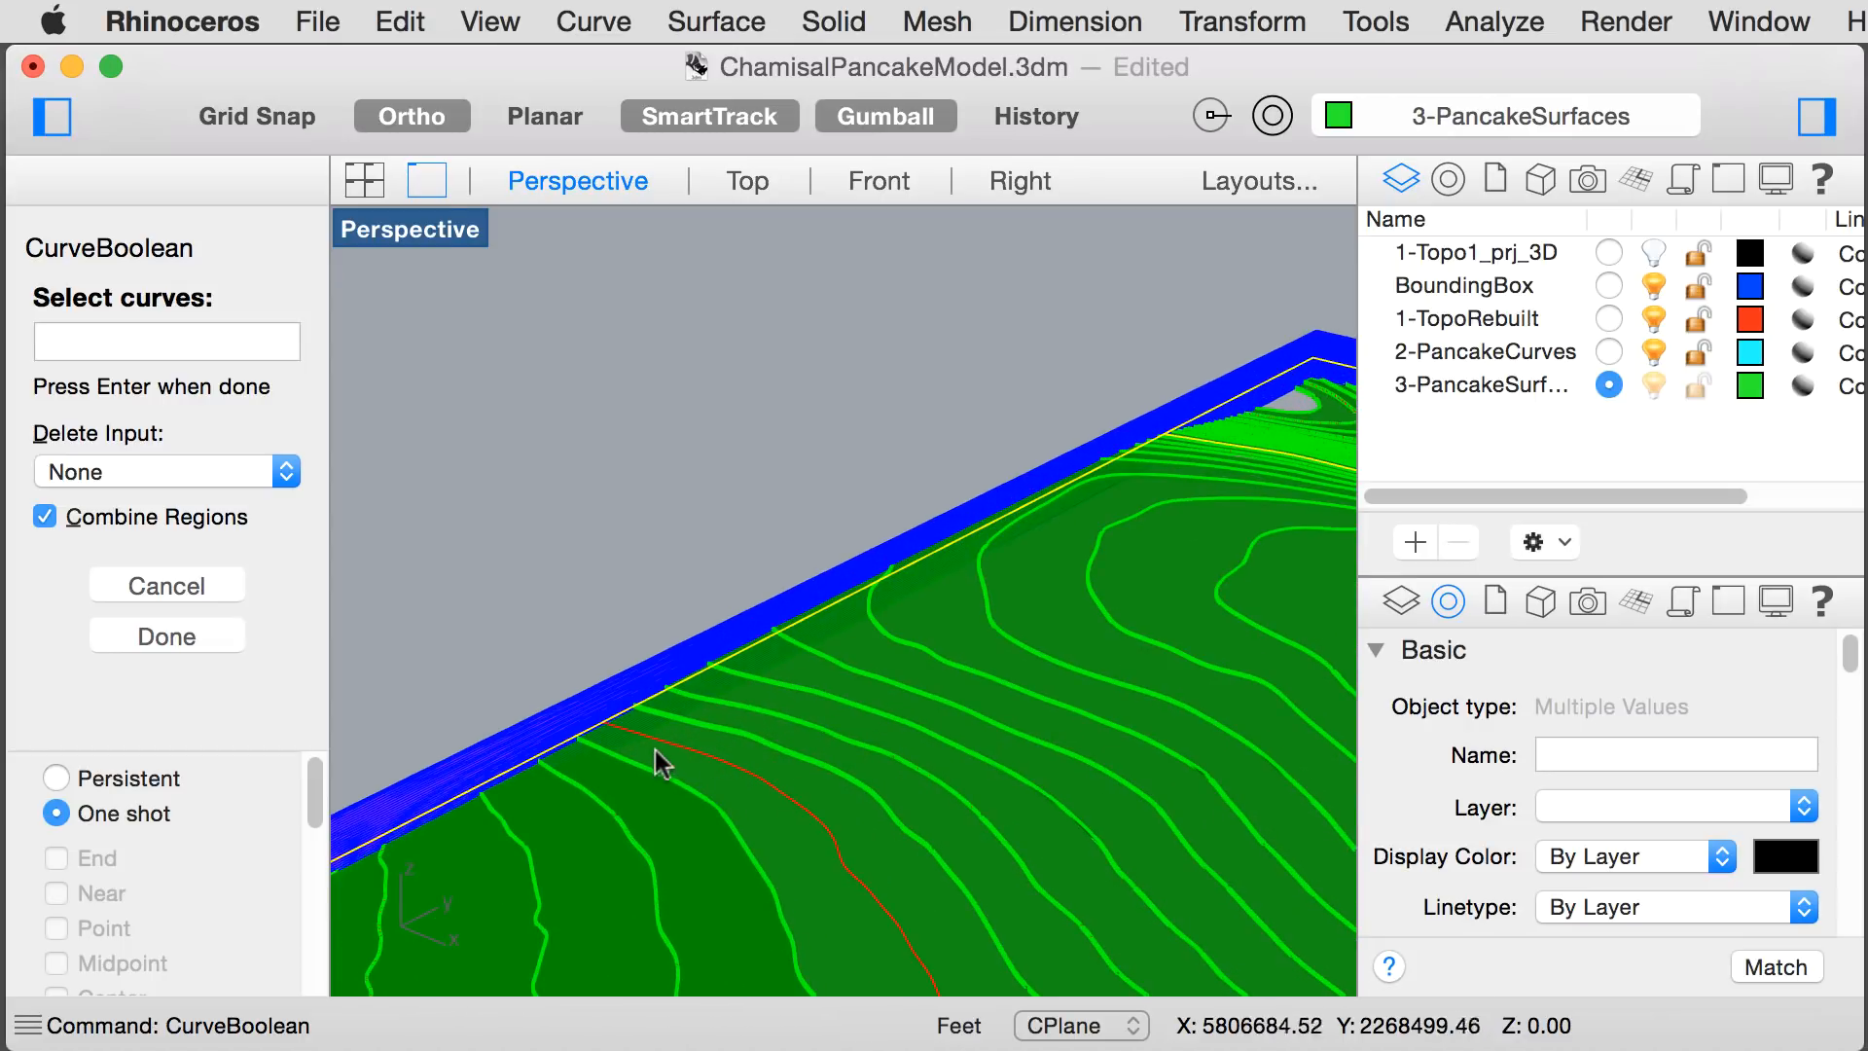
{"action": "scroll", "coordinate": [642, 750], "scroll_direction": "up", "scroll_amount": 3}
{"action": "scroll", "coordinate": [599, 720], "scroll_direction": "up", "scroll_amount": 3}
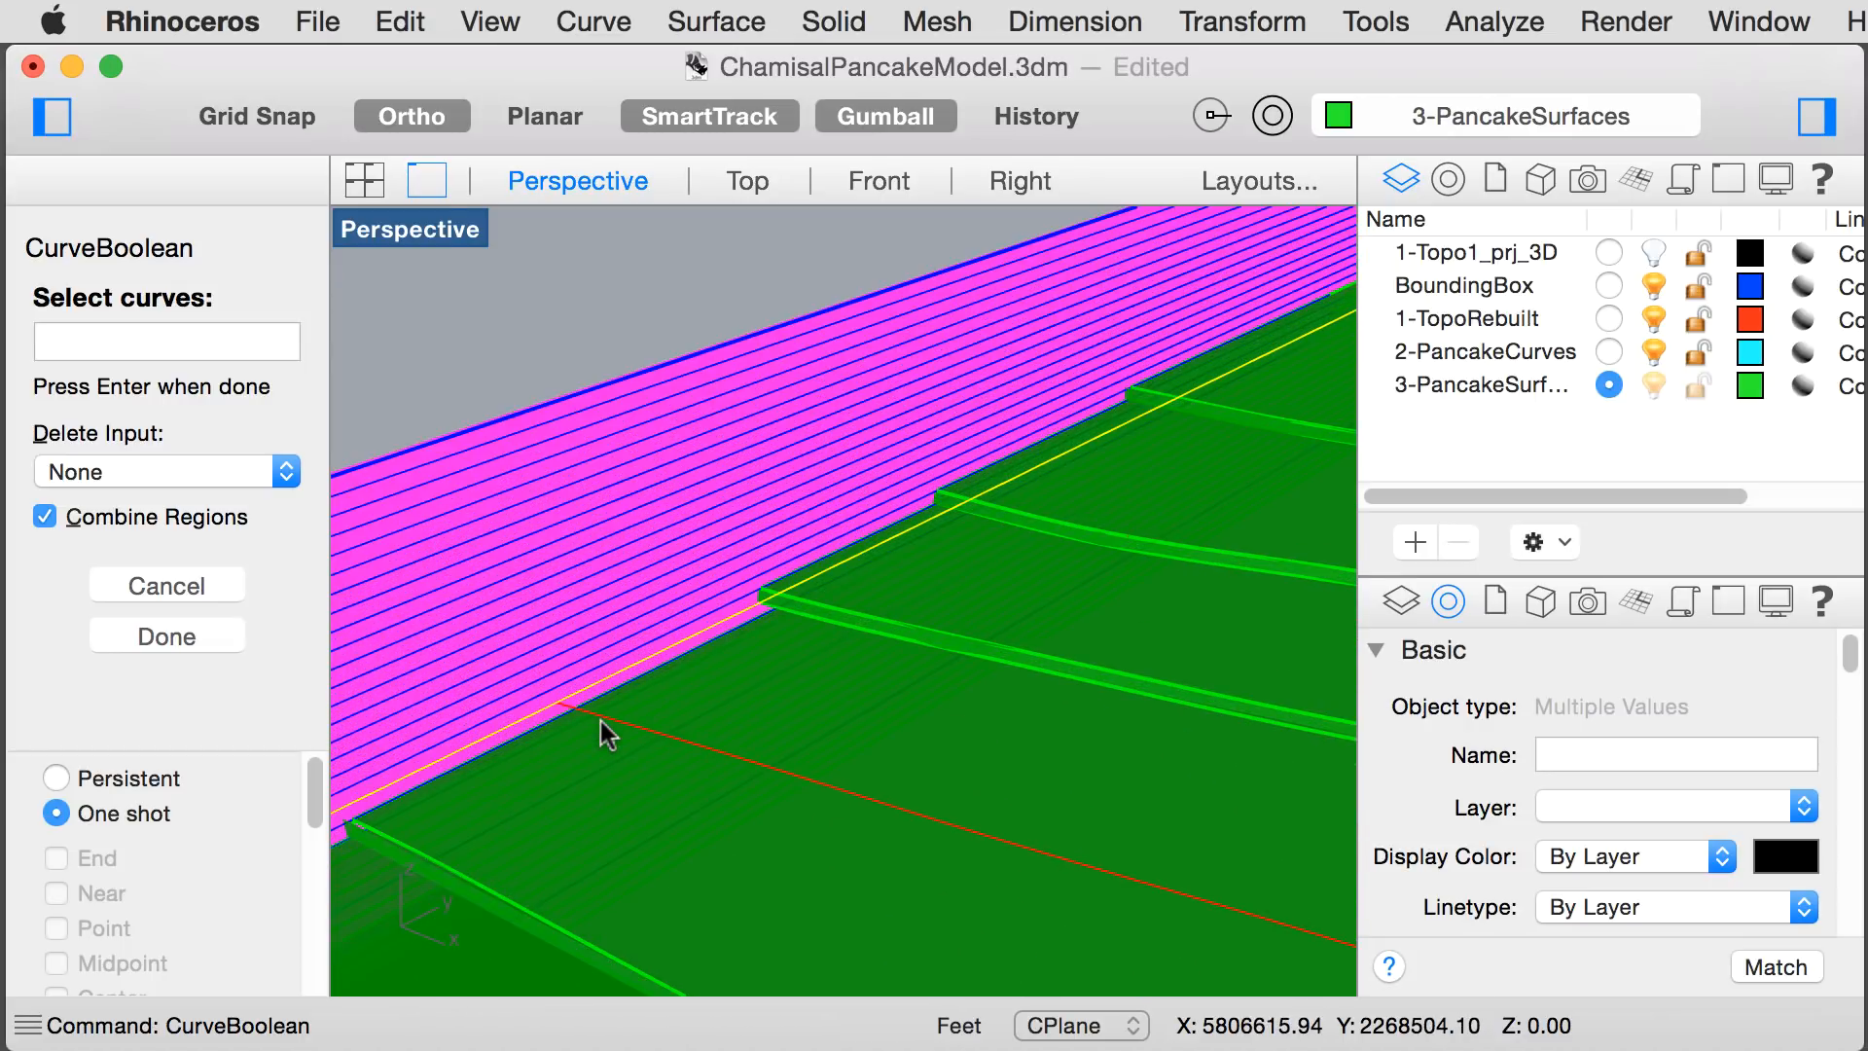
{"action": "left_click", "coordinate": [588, 714]}
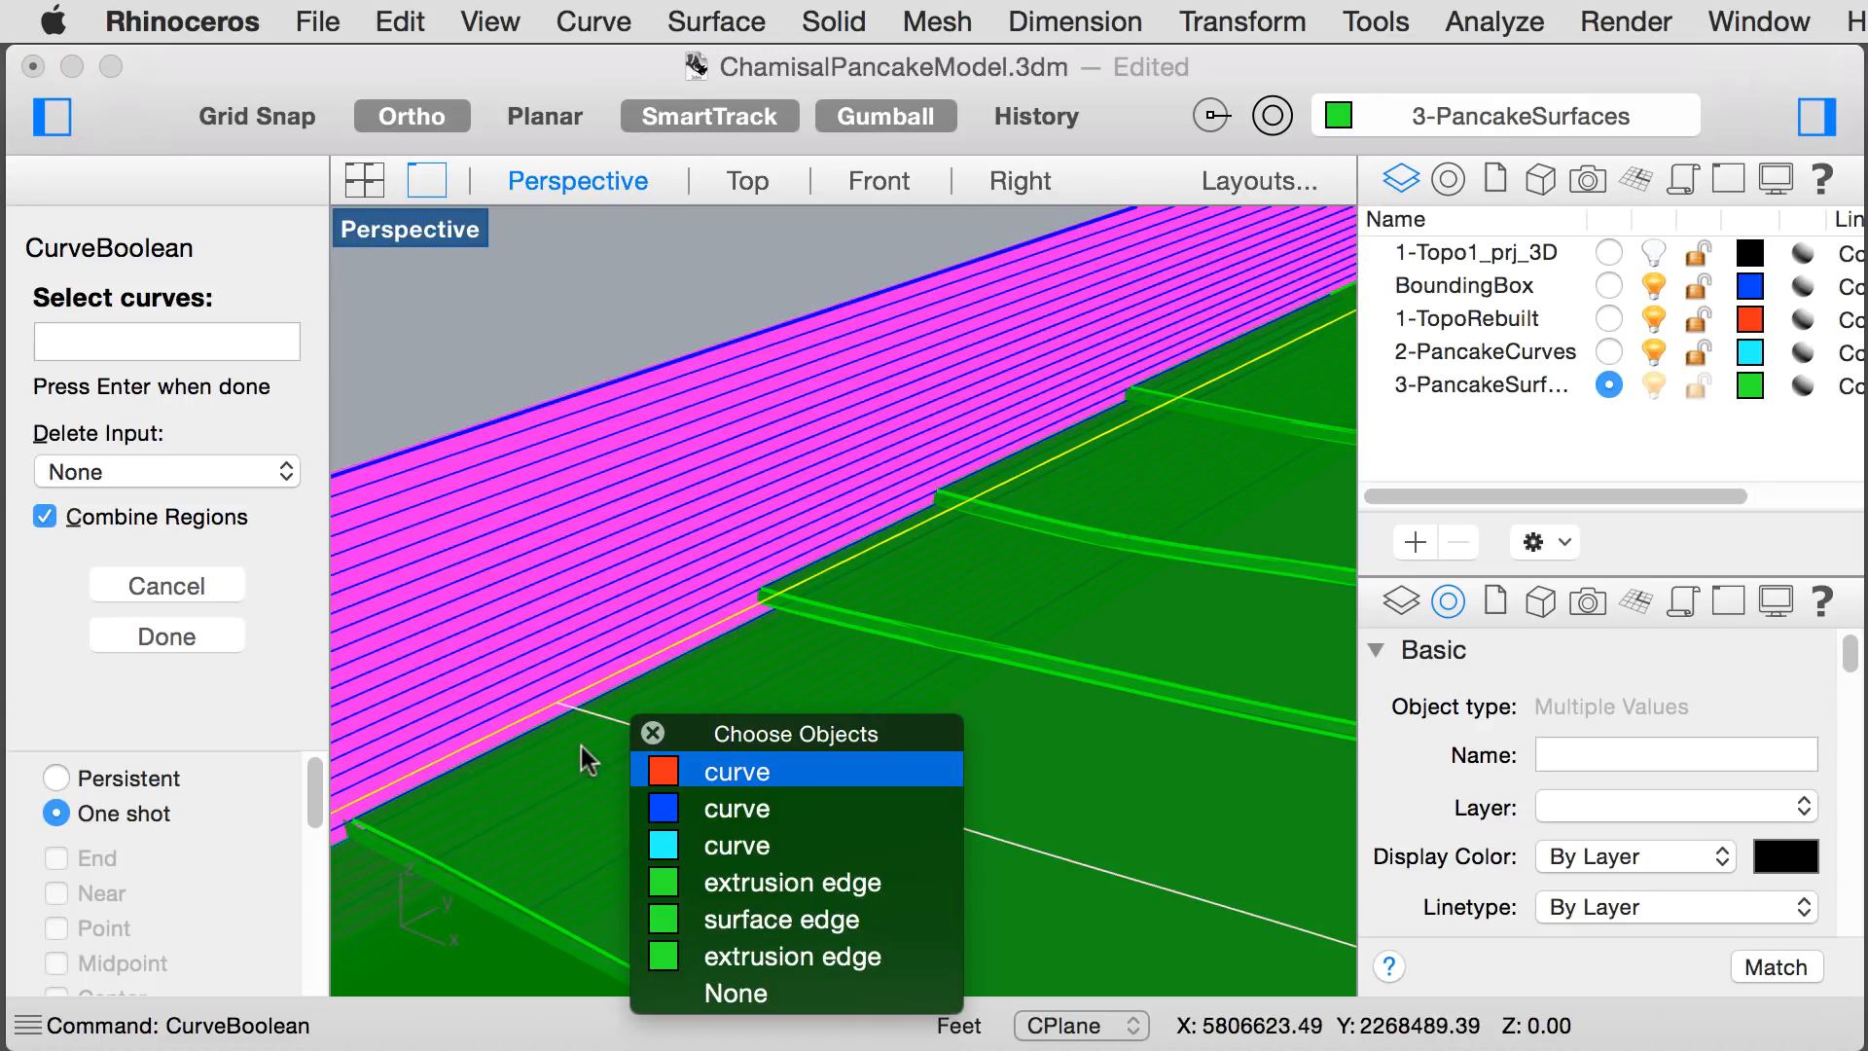
{"action": "left_click", "coordinate": [739, 769]}
{"action": "scroll", "coordinate": [646, 750], "scroll_direction": "down", "scroll_amount": 6}
{"action": "key", "text": "Return"}
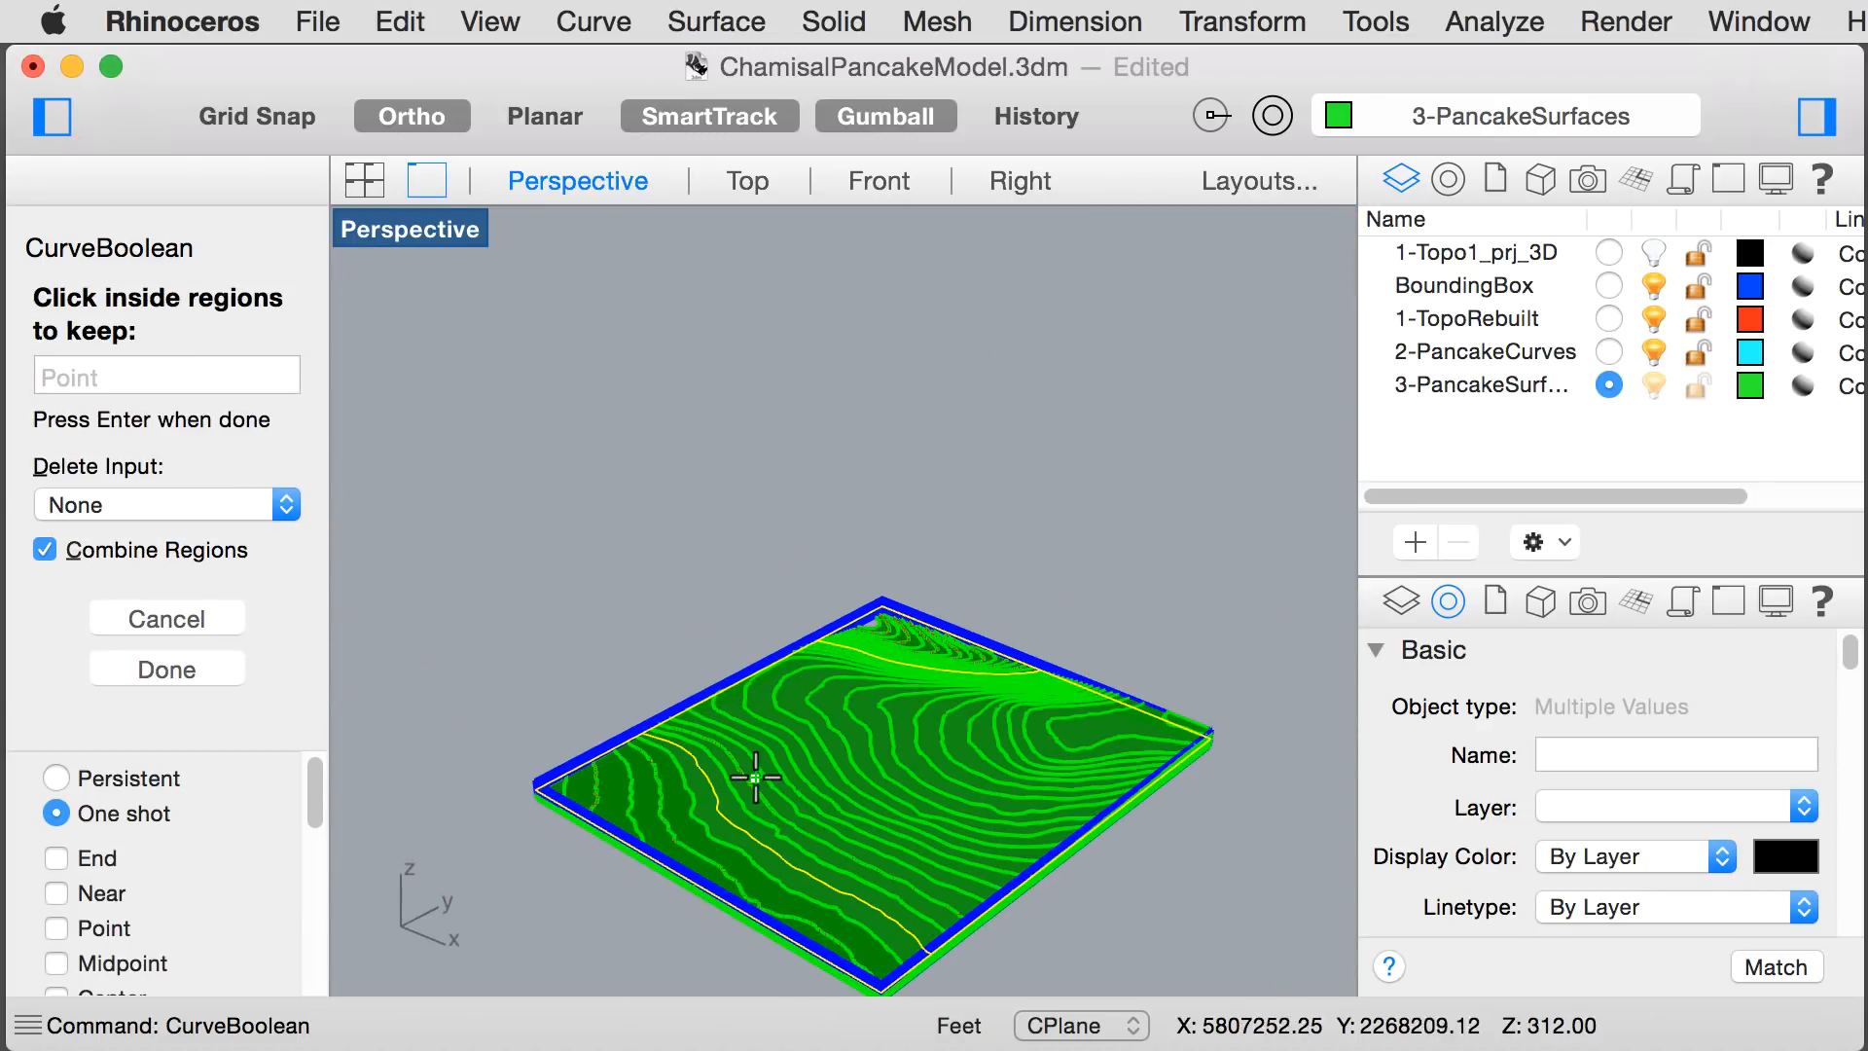
- Keep the region between the two contours as a closed curve and move it to the 2-PancakeCurves layer
{"action": "left_click", "coordinate": [856, 751]}
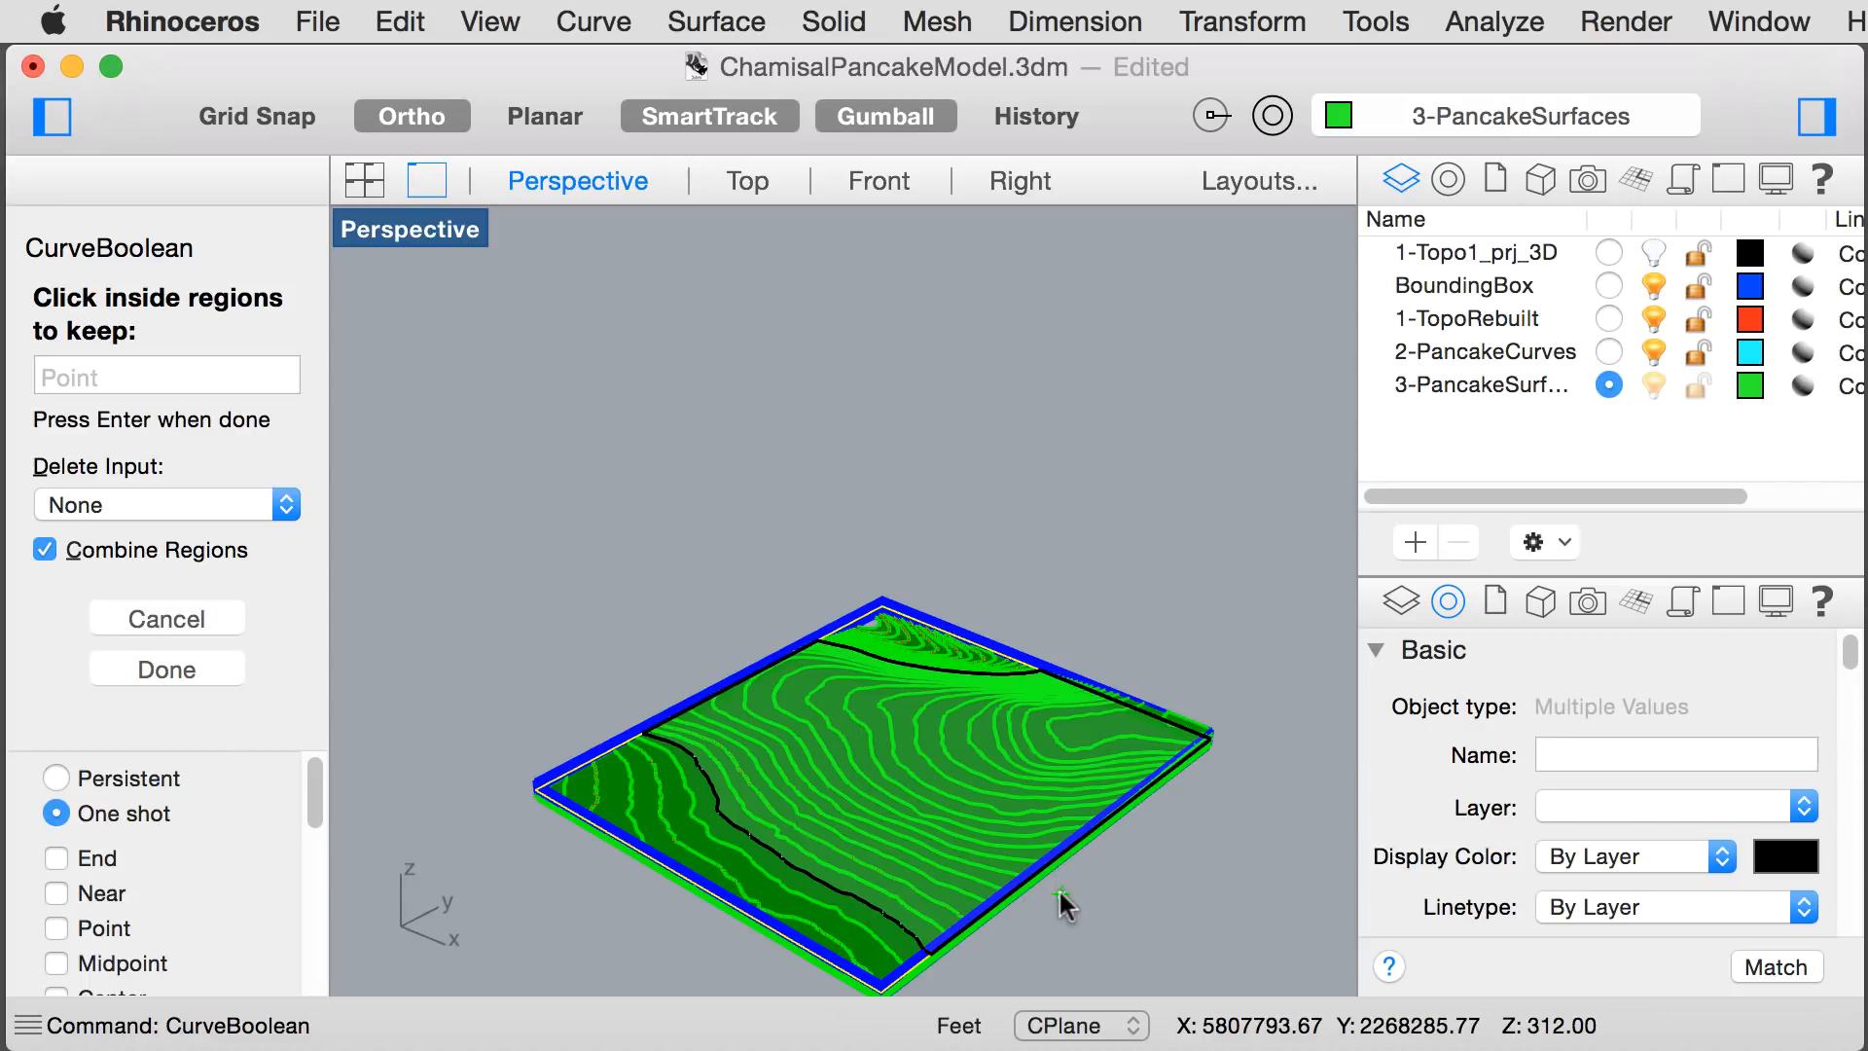
{"action": "key", "text": "Return"}
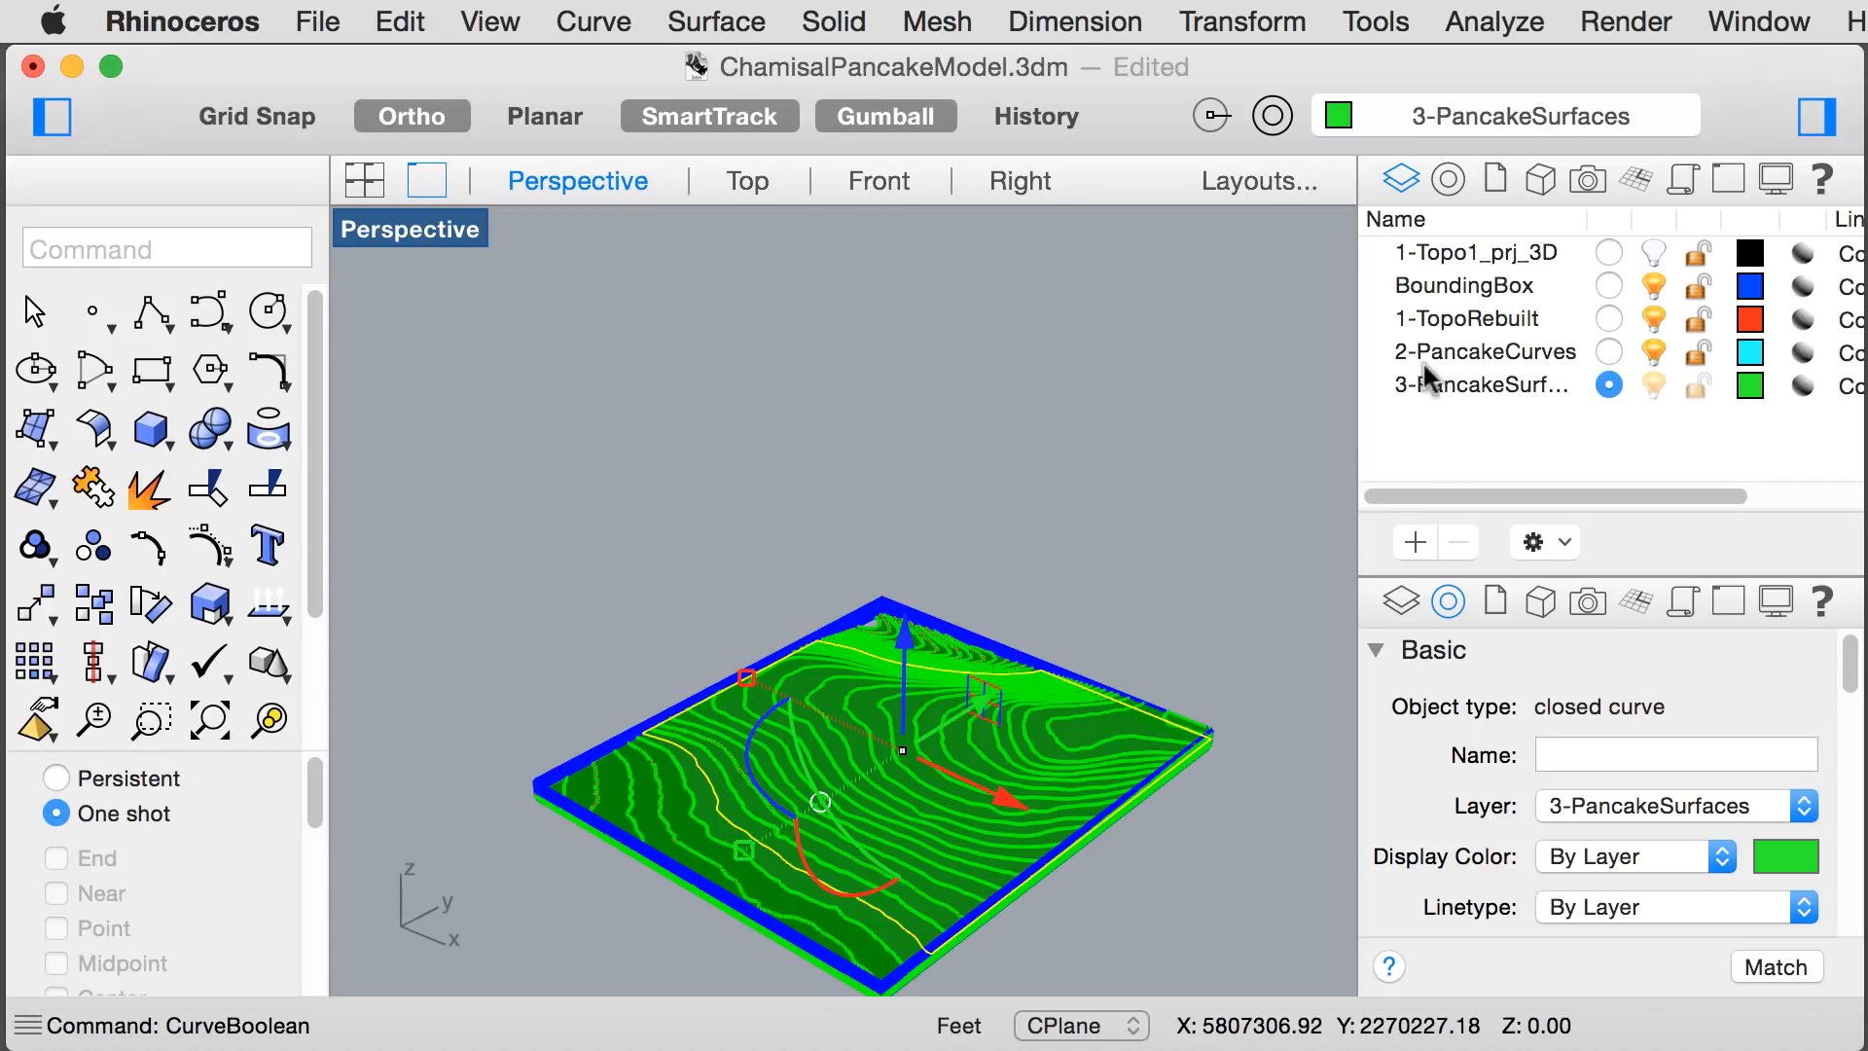
{"action": "right_click", "coordinate": [1473, 350]}
{"action": "left_click", "coordinate": [1577, 753]}
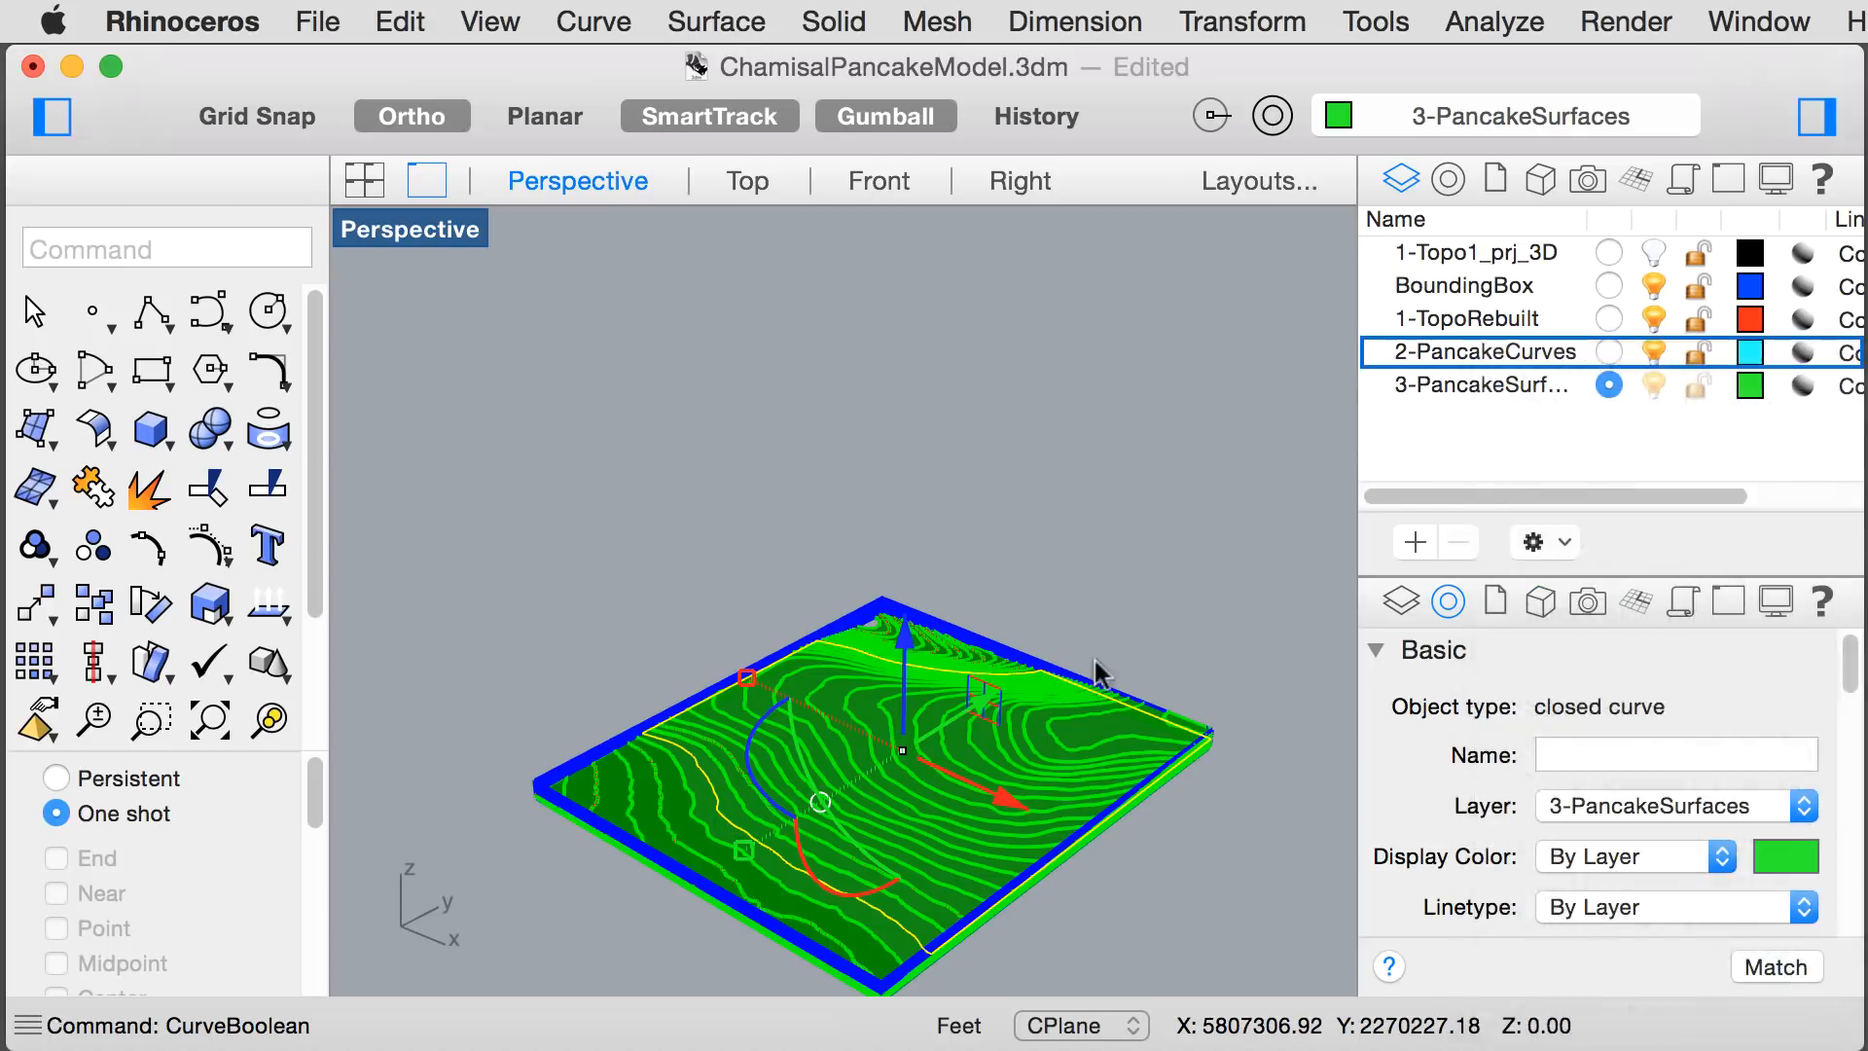
- Create a planar surface from the new closed pancake curve with its direction flipped, and extrude the curve to form the layer's edge
{"action": "right_click_drag", "start_coordinate": [609, 888], "coordinate": [835, 923]}
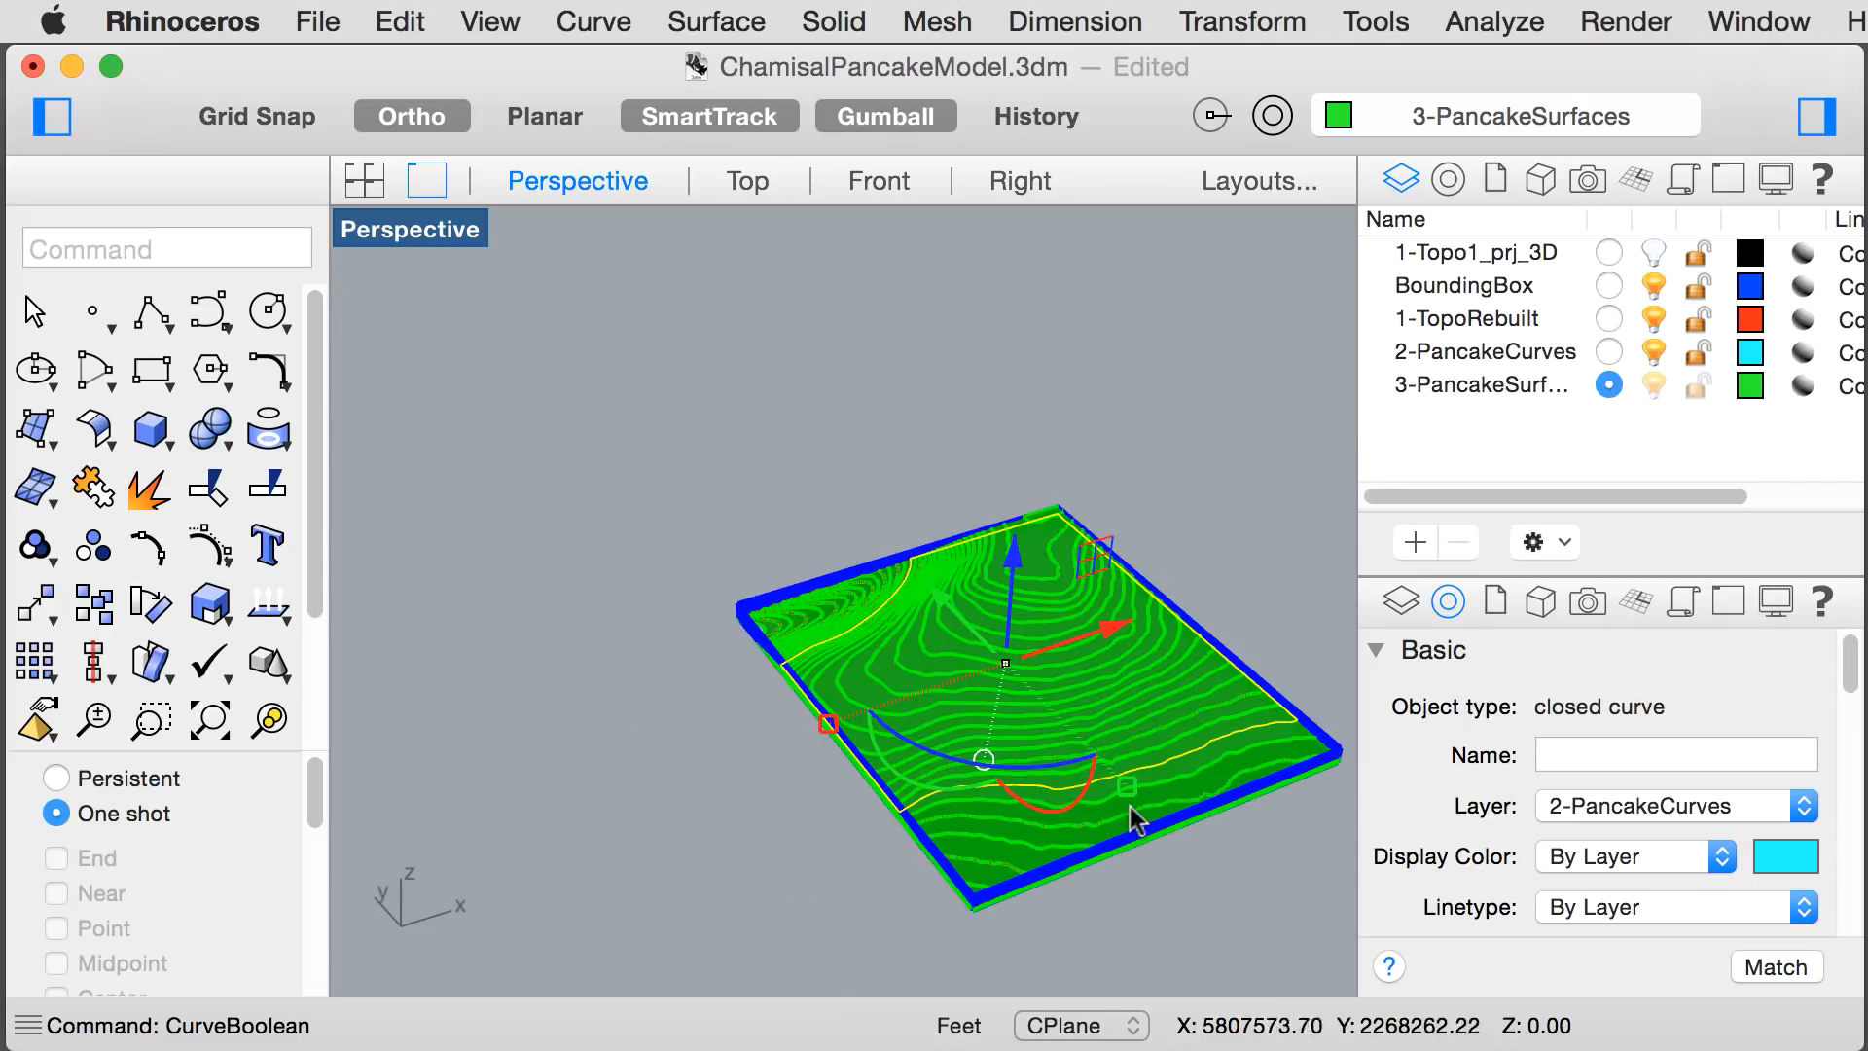
{"action": "right_click_drag", "start_coordinate": [1134, 817], "coordinate": [1042, 805]}
{"action": "type", "text": "surf"}
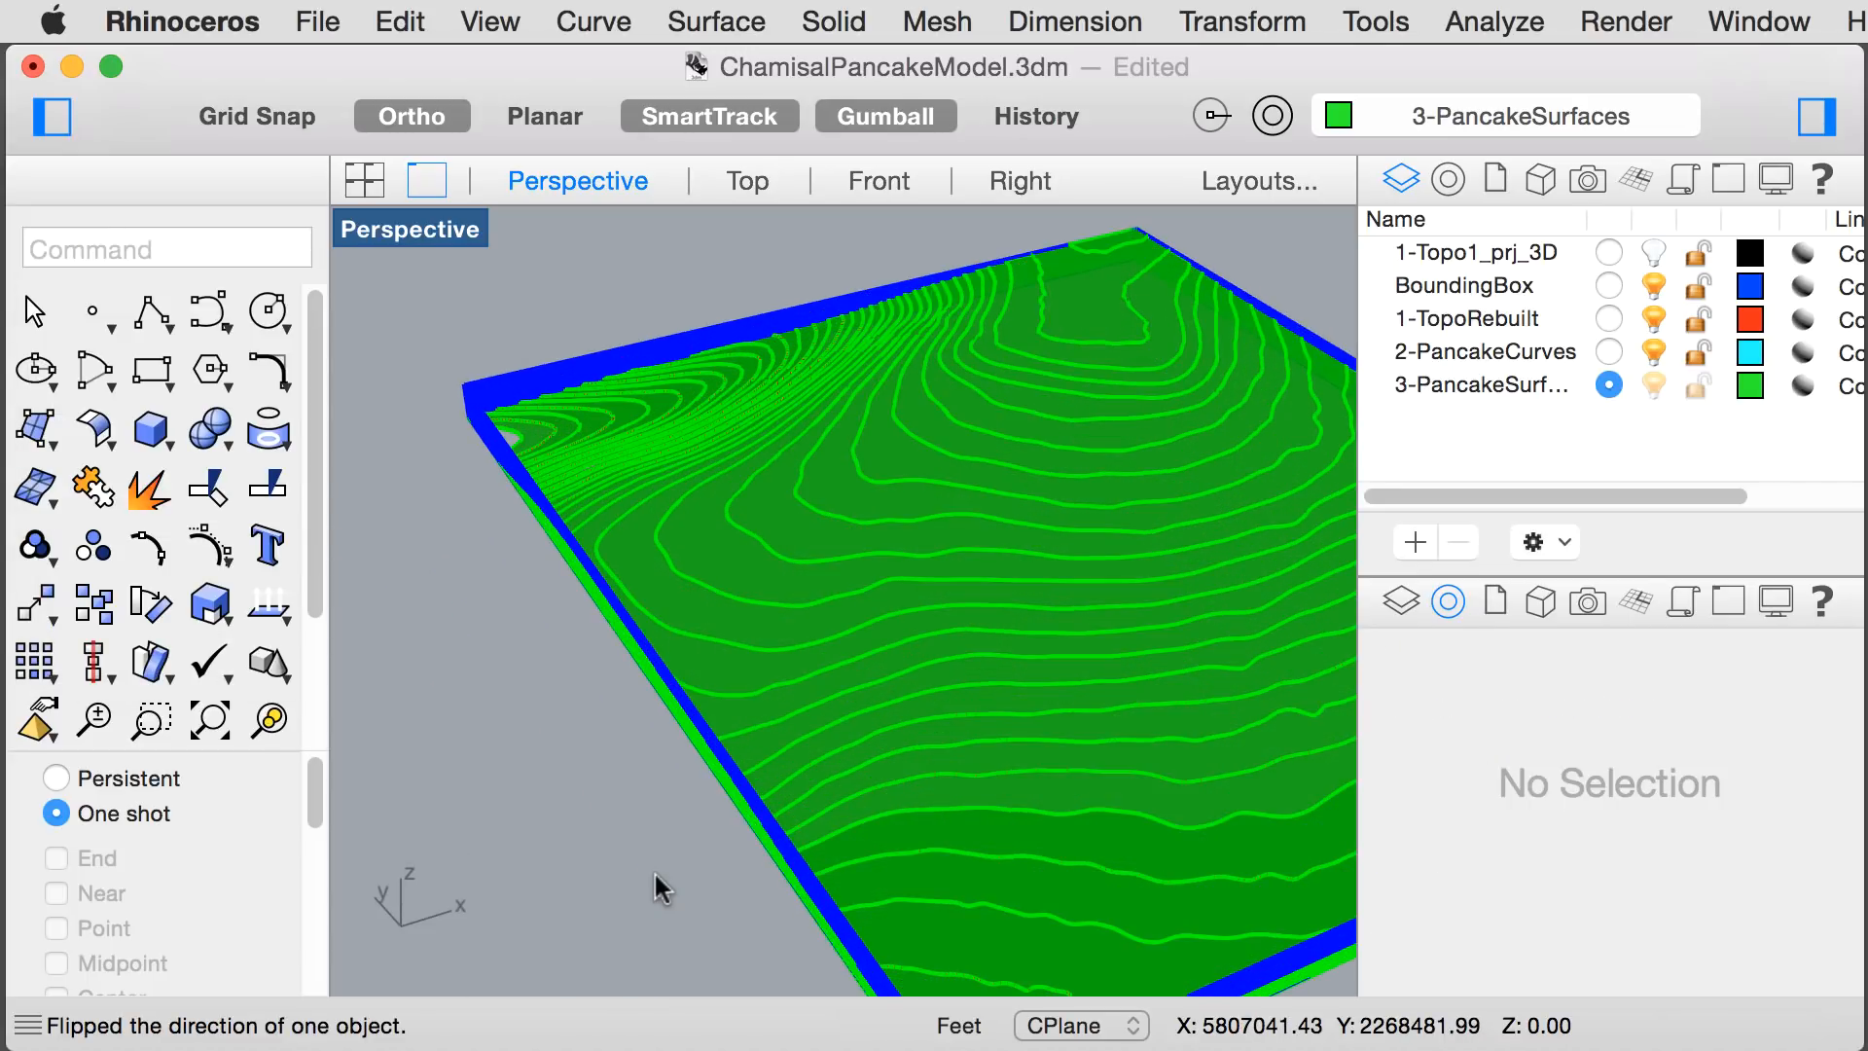
{"action": "type", "text": "Ex"}
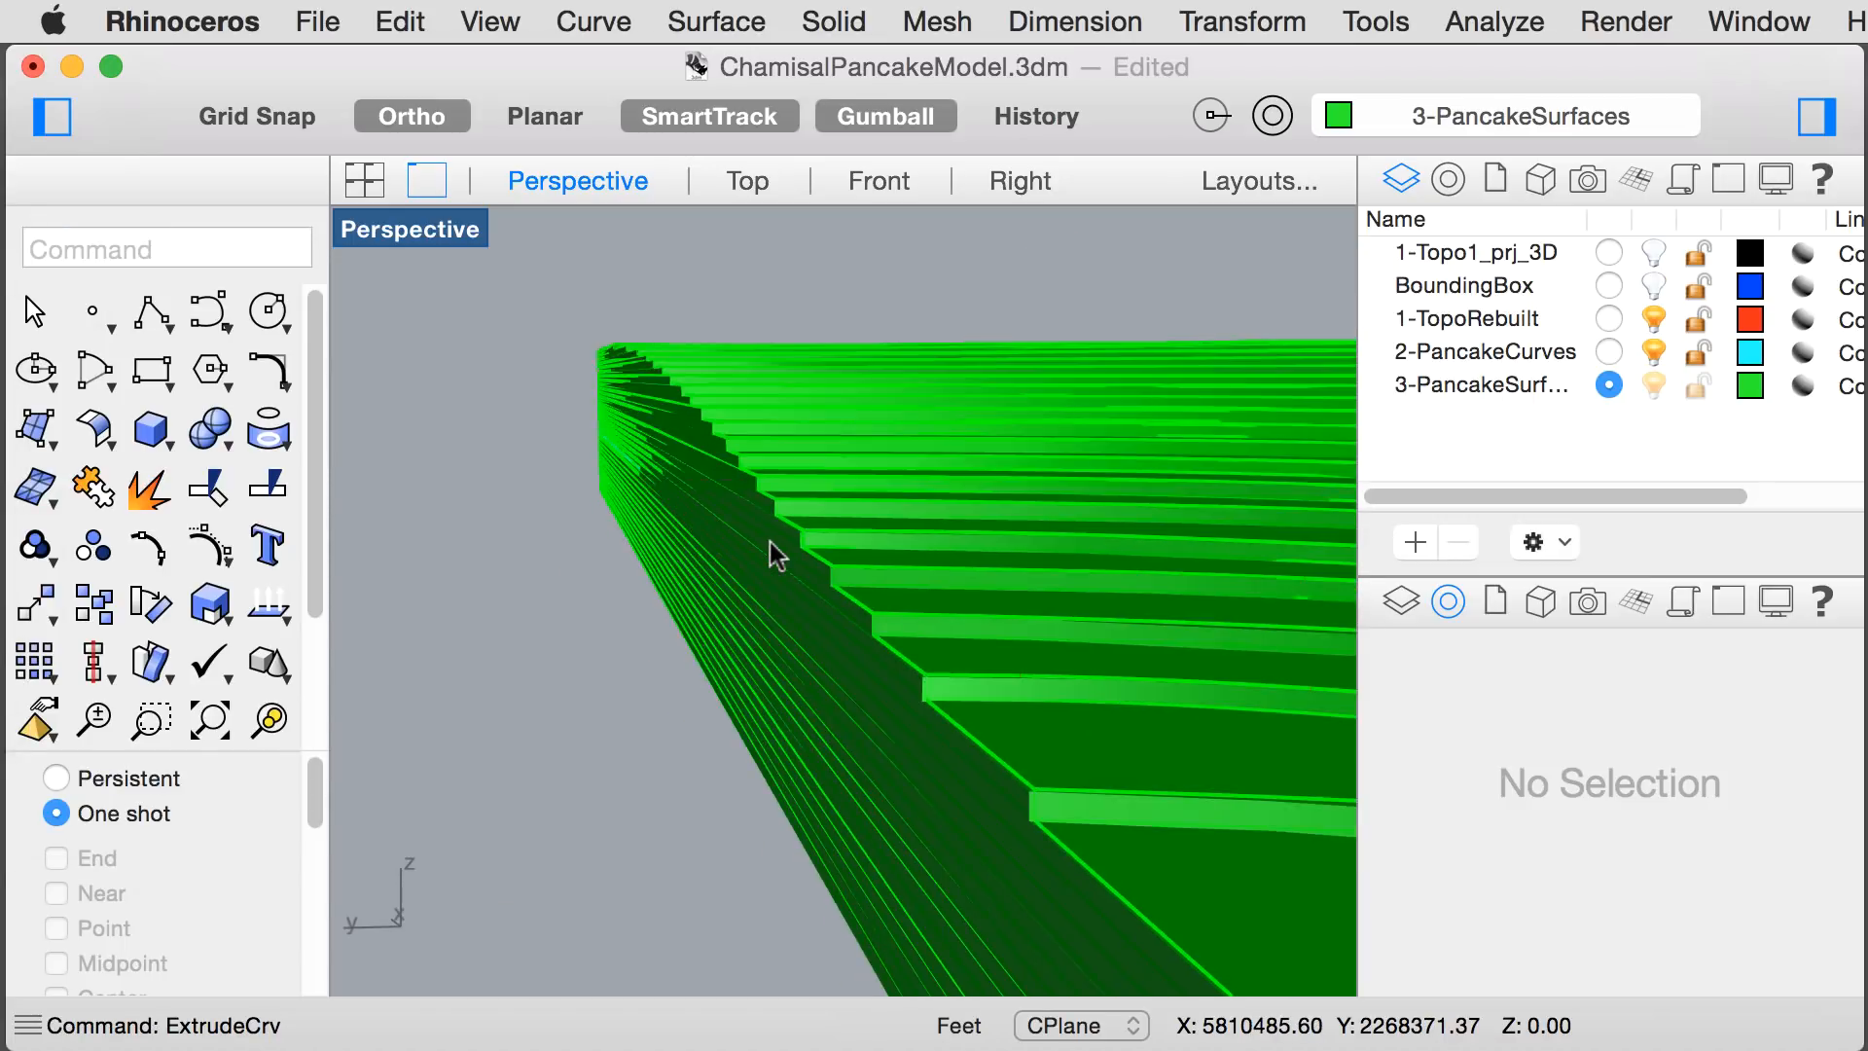
- Examine the layer stack from the side and the notch at the lowest corner of the terrain
{"action": "right_click_drag", "start_coordinate": [769, 541], "coordinate": [988, 672]}
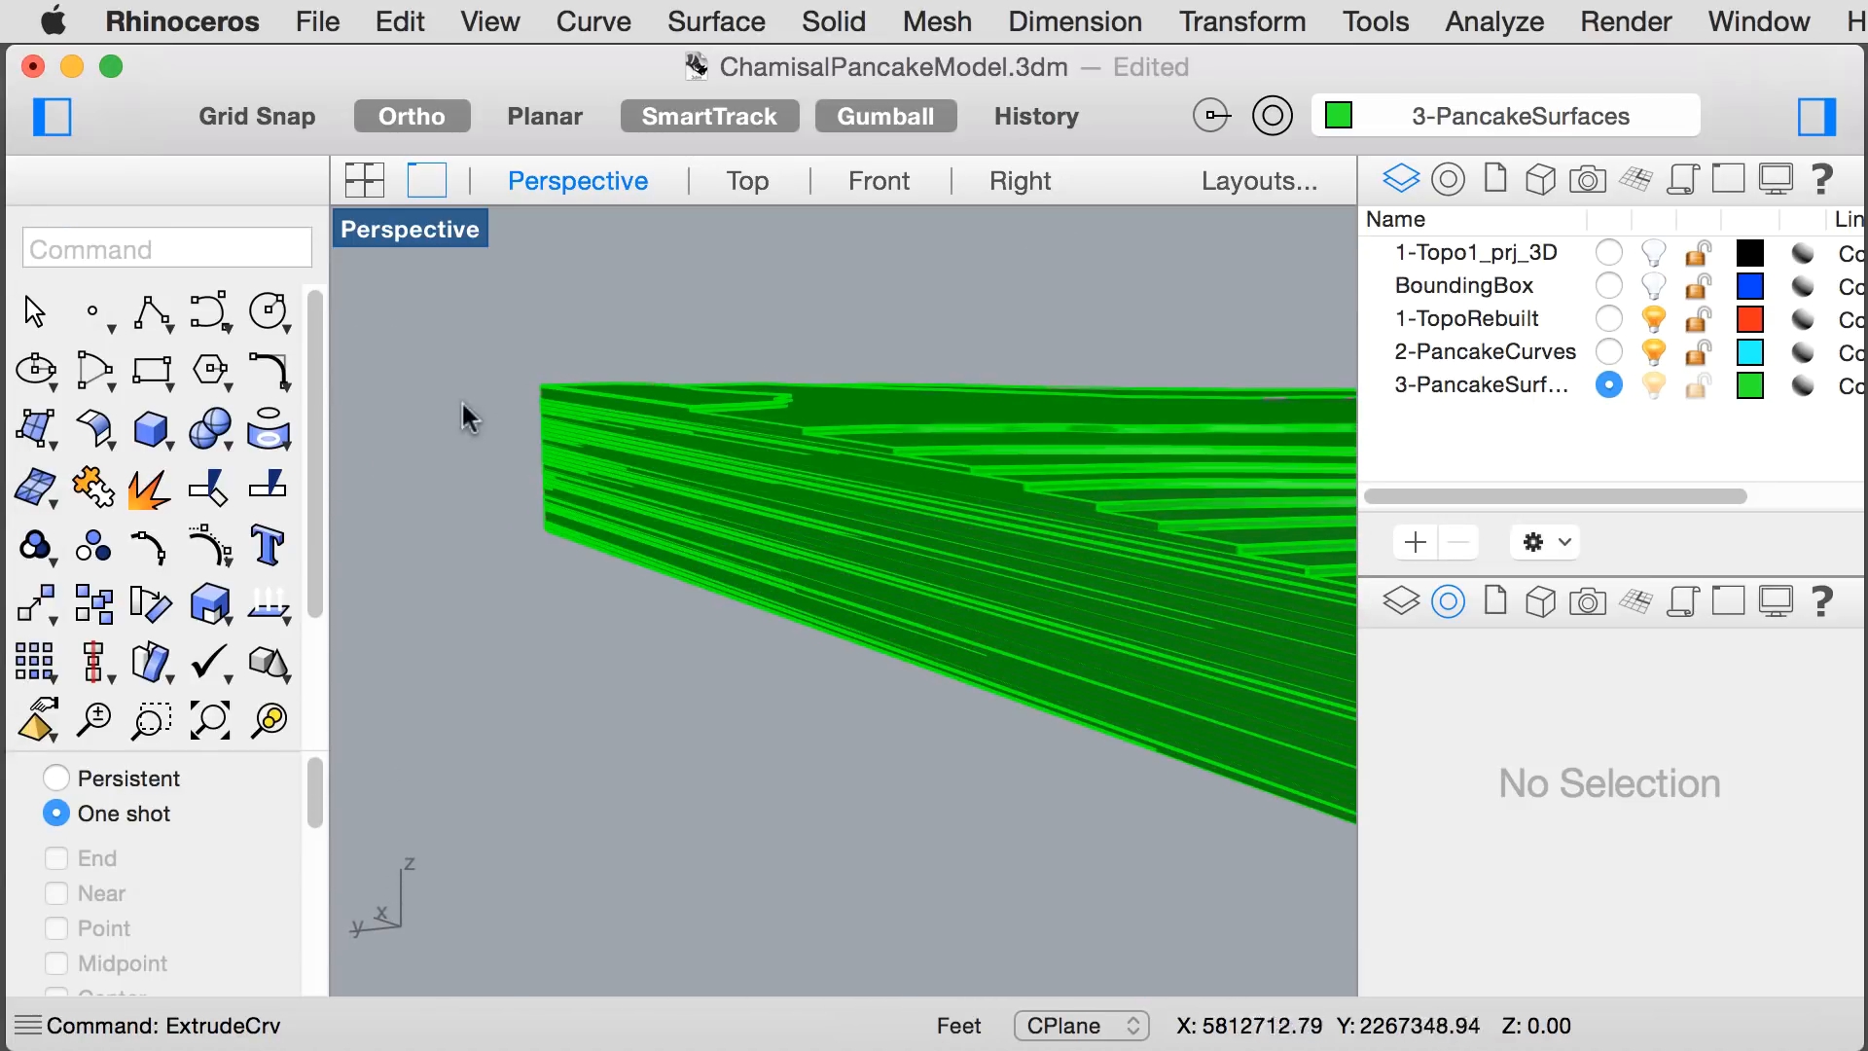
{"action": "scroll", "coordinate": [552, 441], "scroll_direction": "up", "scroll_amount": 5}
{"action": "right_click_drag", "start_coordinate": [551, 442], "coordinate": [571, 802]}
{"action": "scroll", "coordinate": [692, 893], "scroll_direction": "up", "scroll_amount": 6}
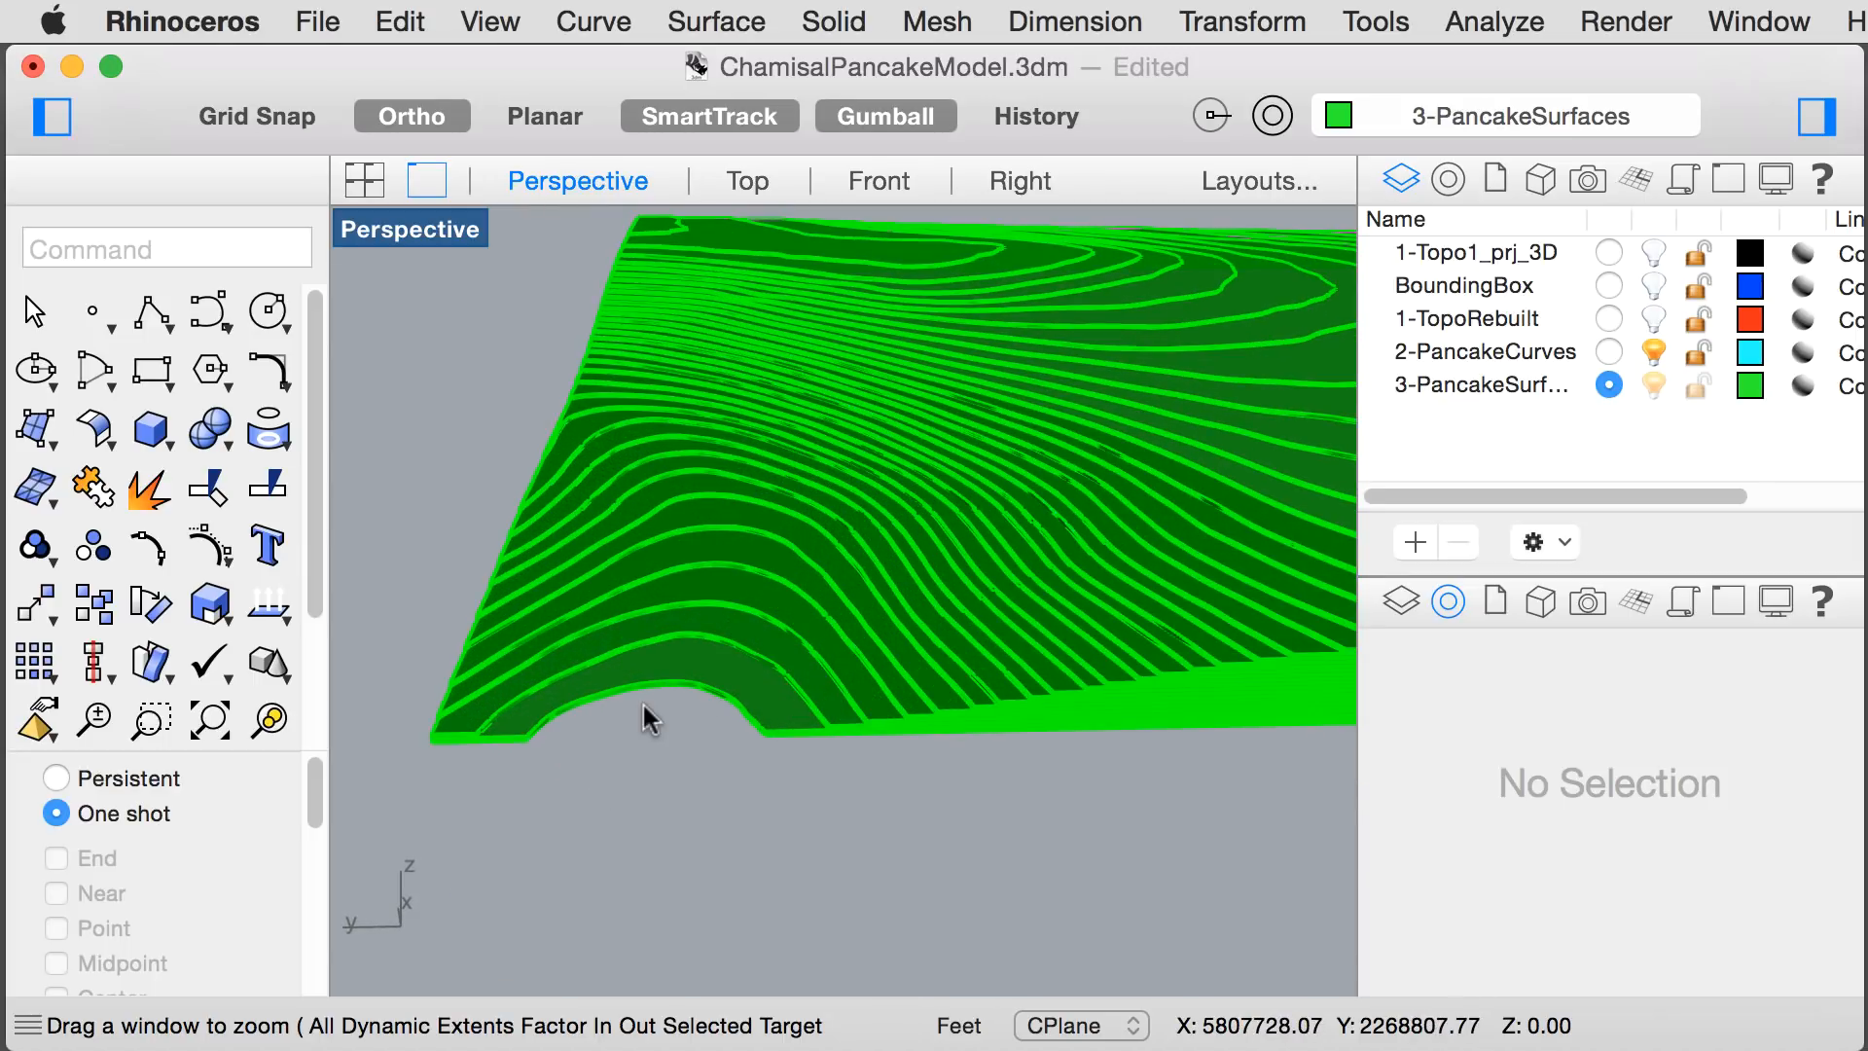
{"action": "scroll", "coordinate": [576, 753], "scroll_direction": "down", "scroll_amount": 8}
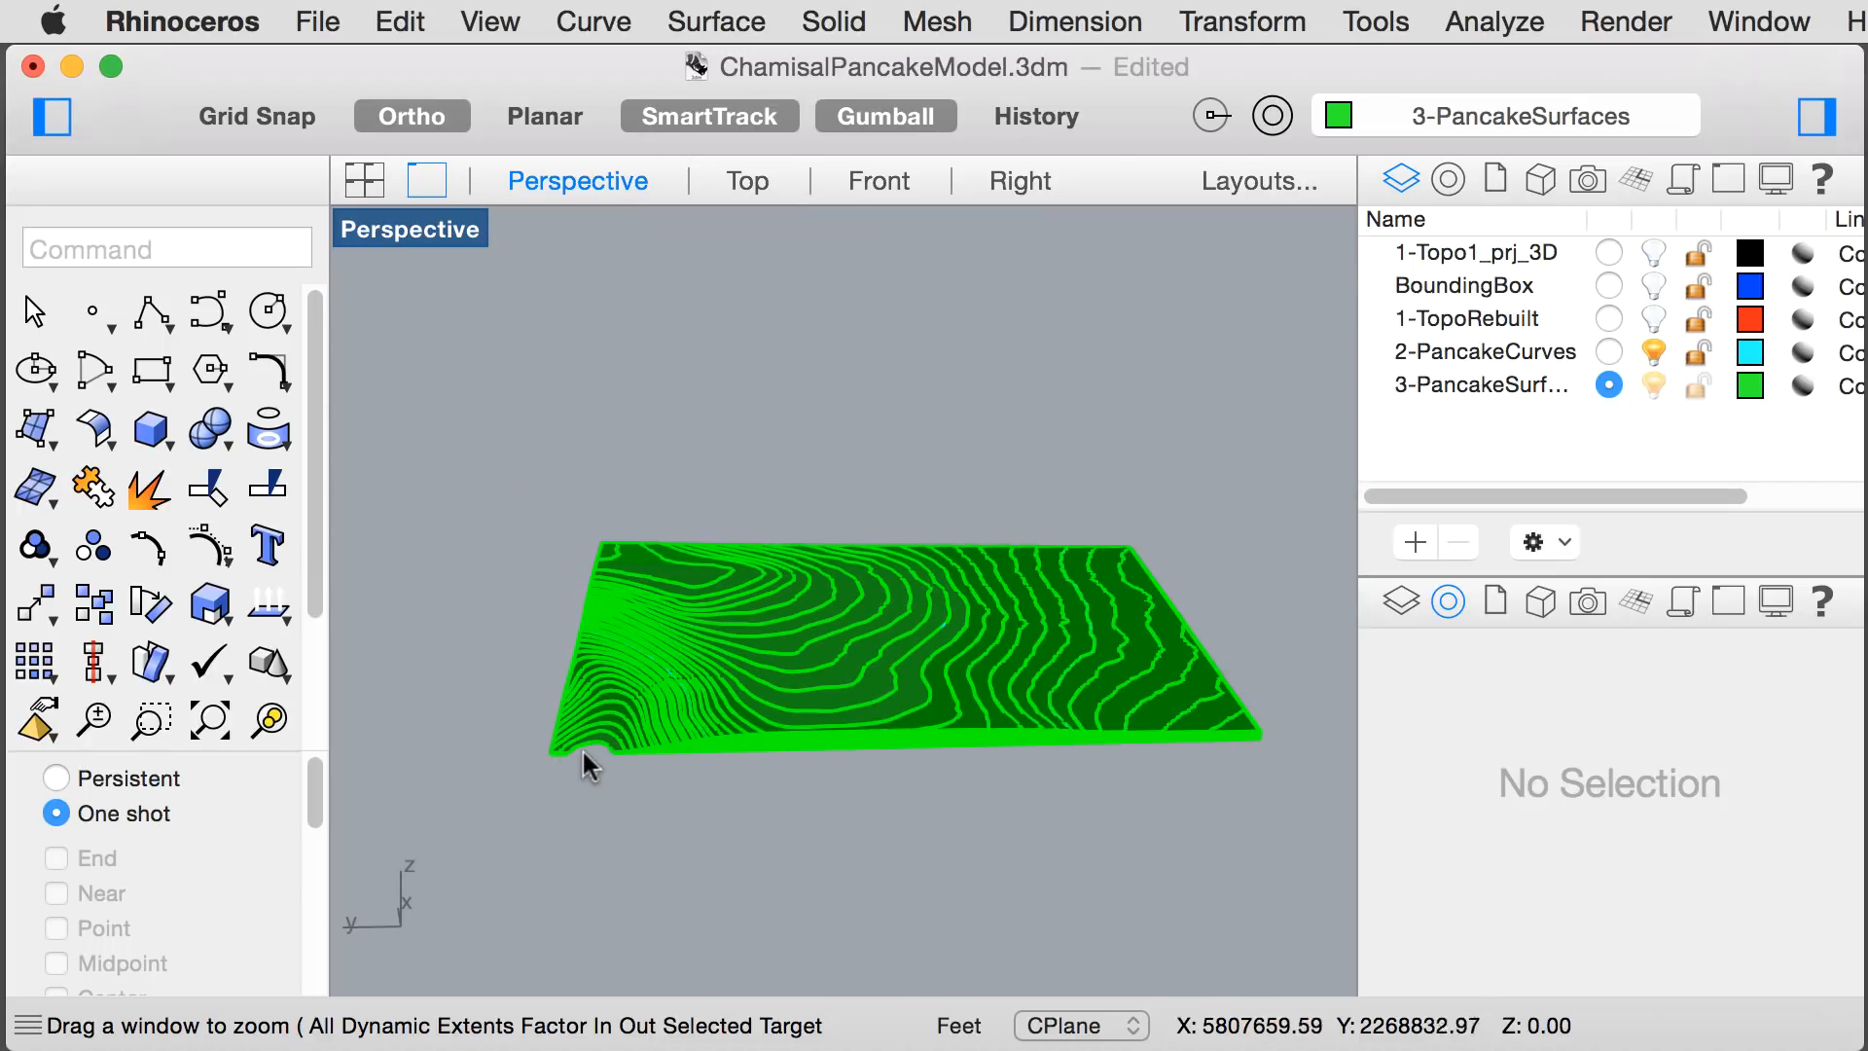
{"action": "scroll", "coordinate": [582, 747], "scroll_direction": "up", "scroll_amount": 5}
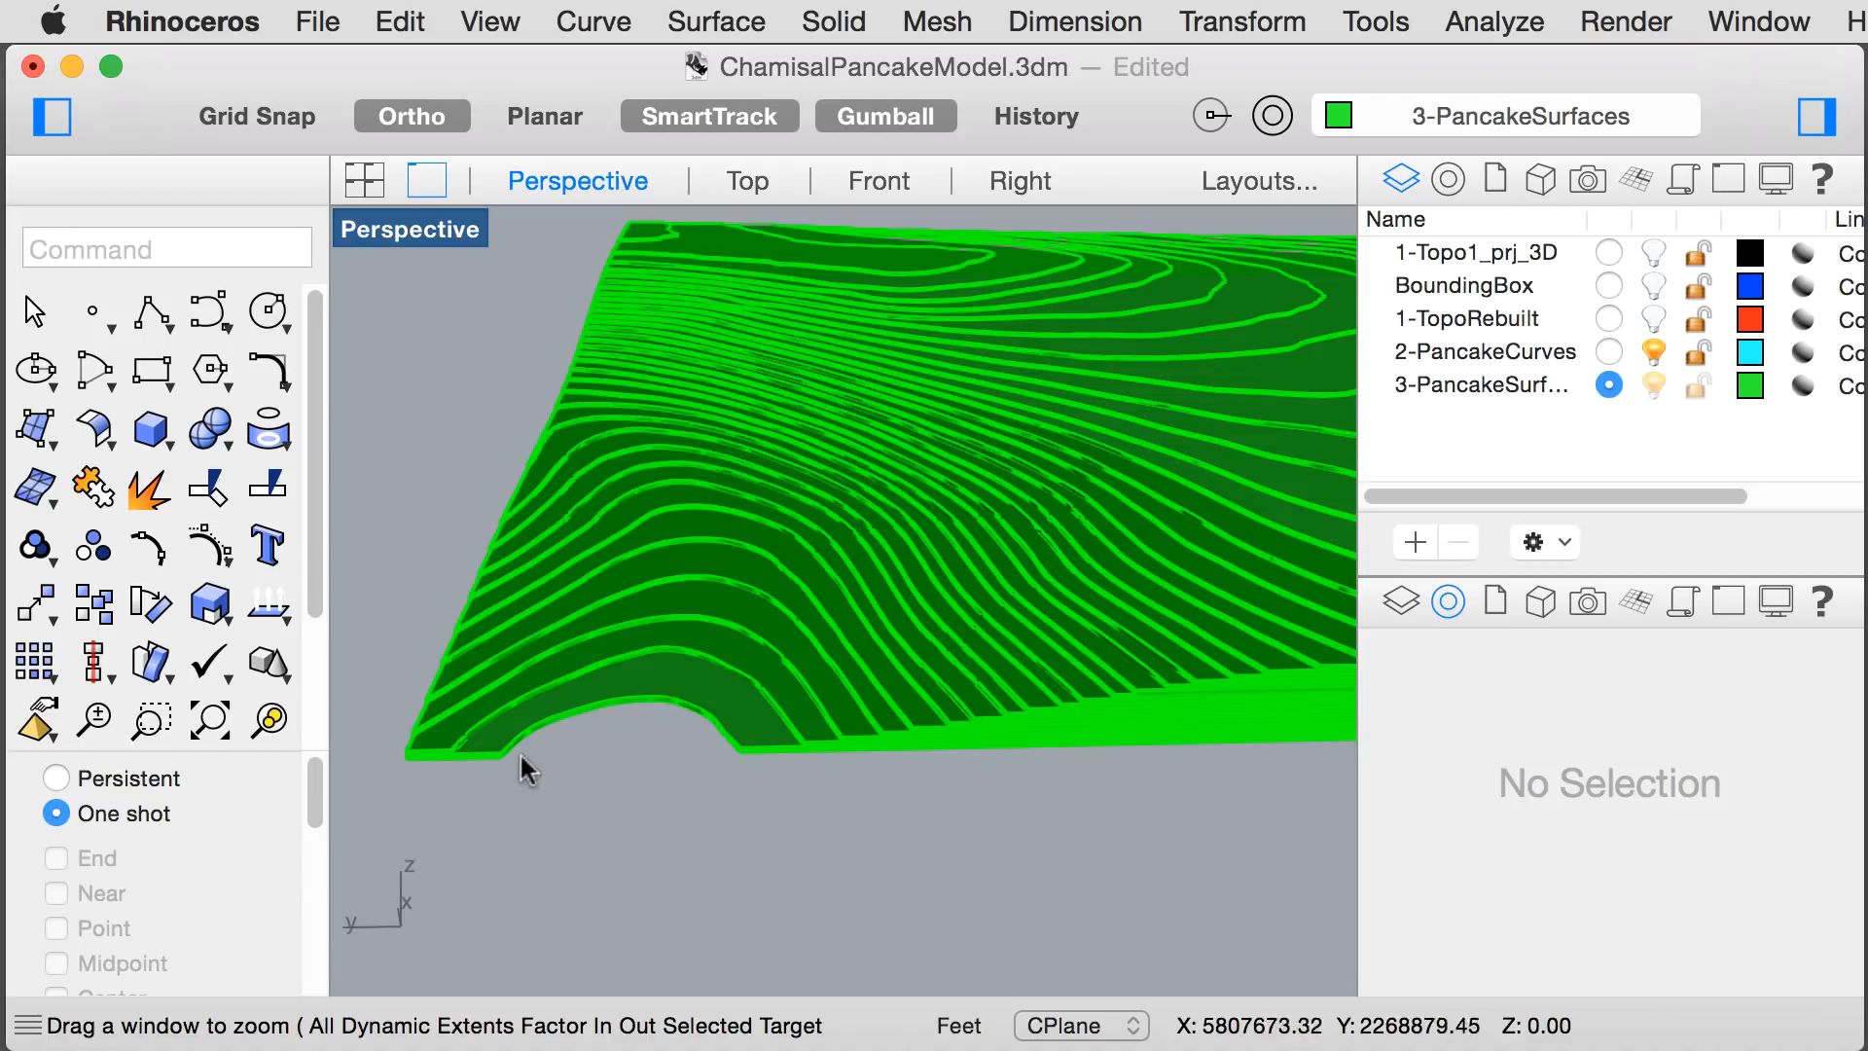
{"action": "scroll", "coordinate": [636, 718], "scroll_direction": "down", "scroll_amount": 4}
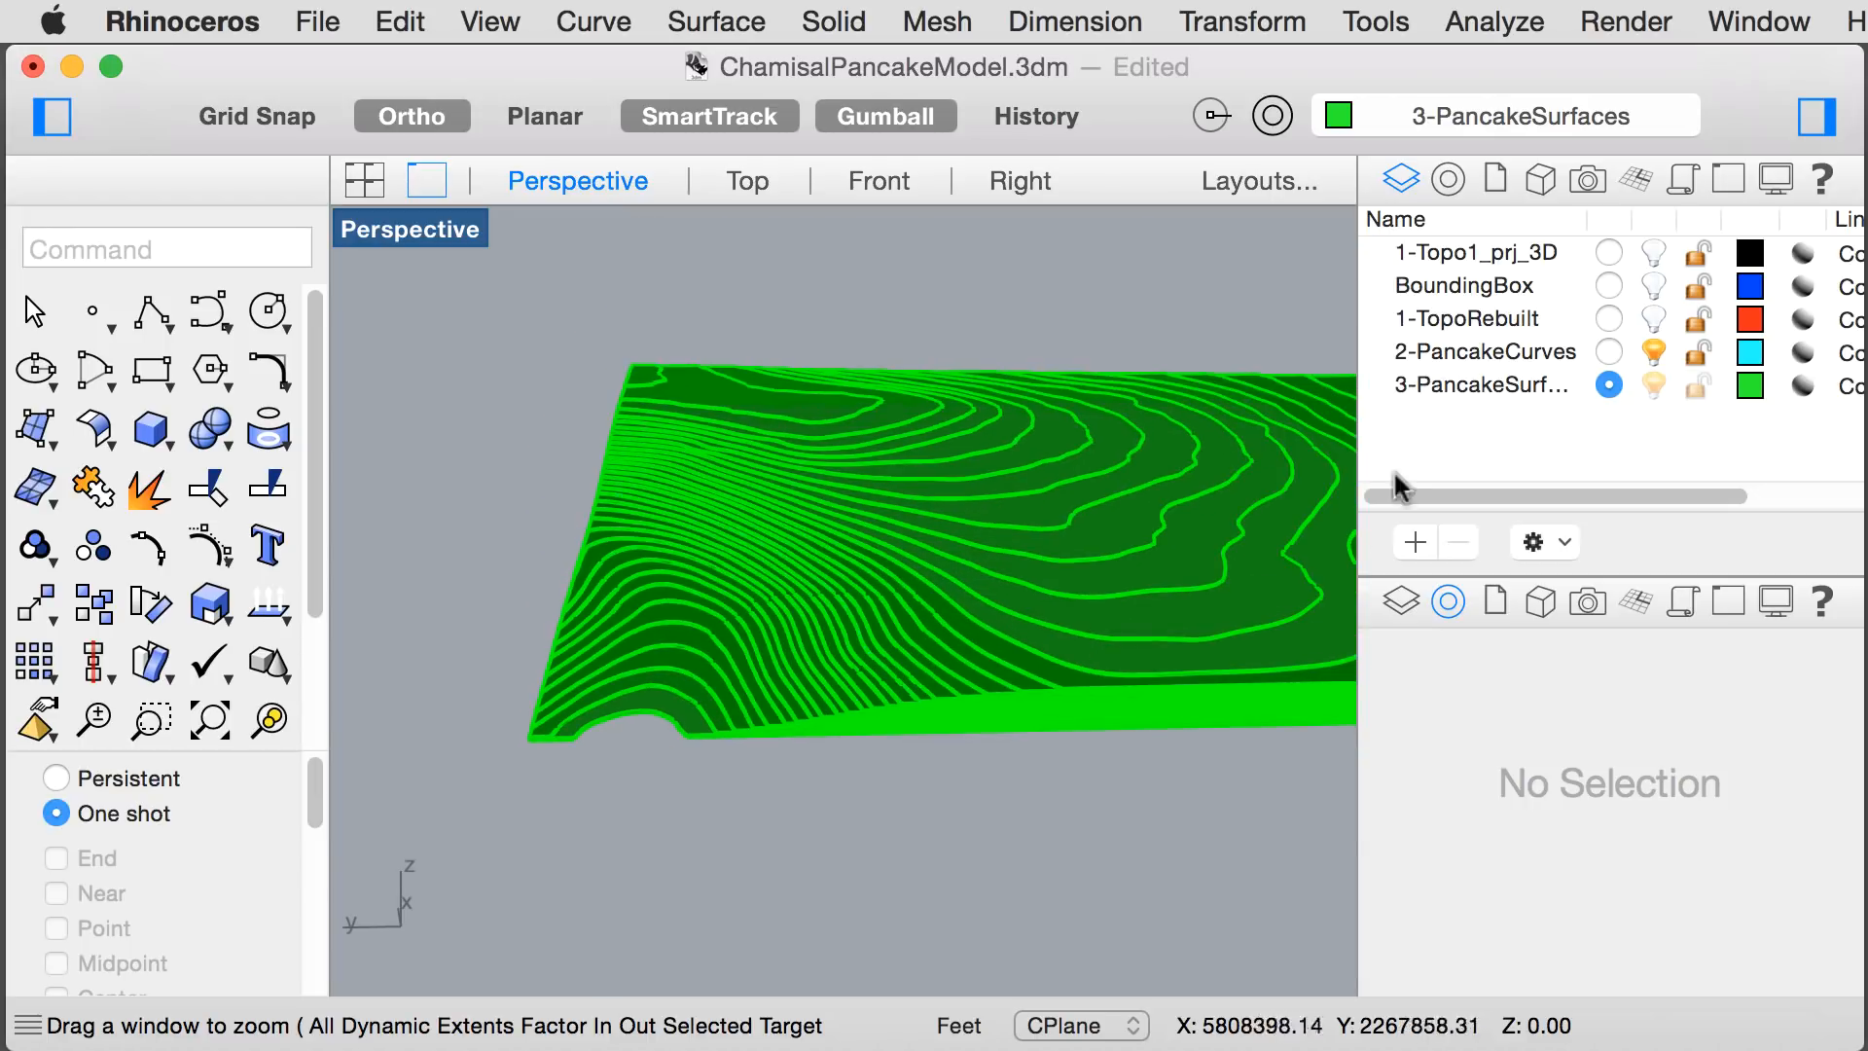
- Show the BoundingBox layer and select the lowest bounding rectangle at the notched corner of the terrain
{"action": "left_click", "coordinate": [1654, 285]}
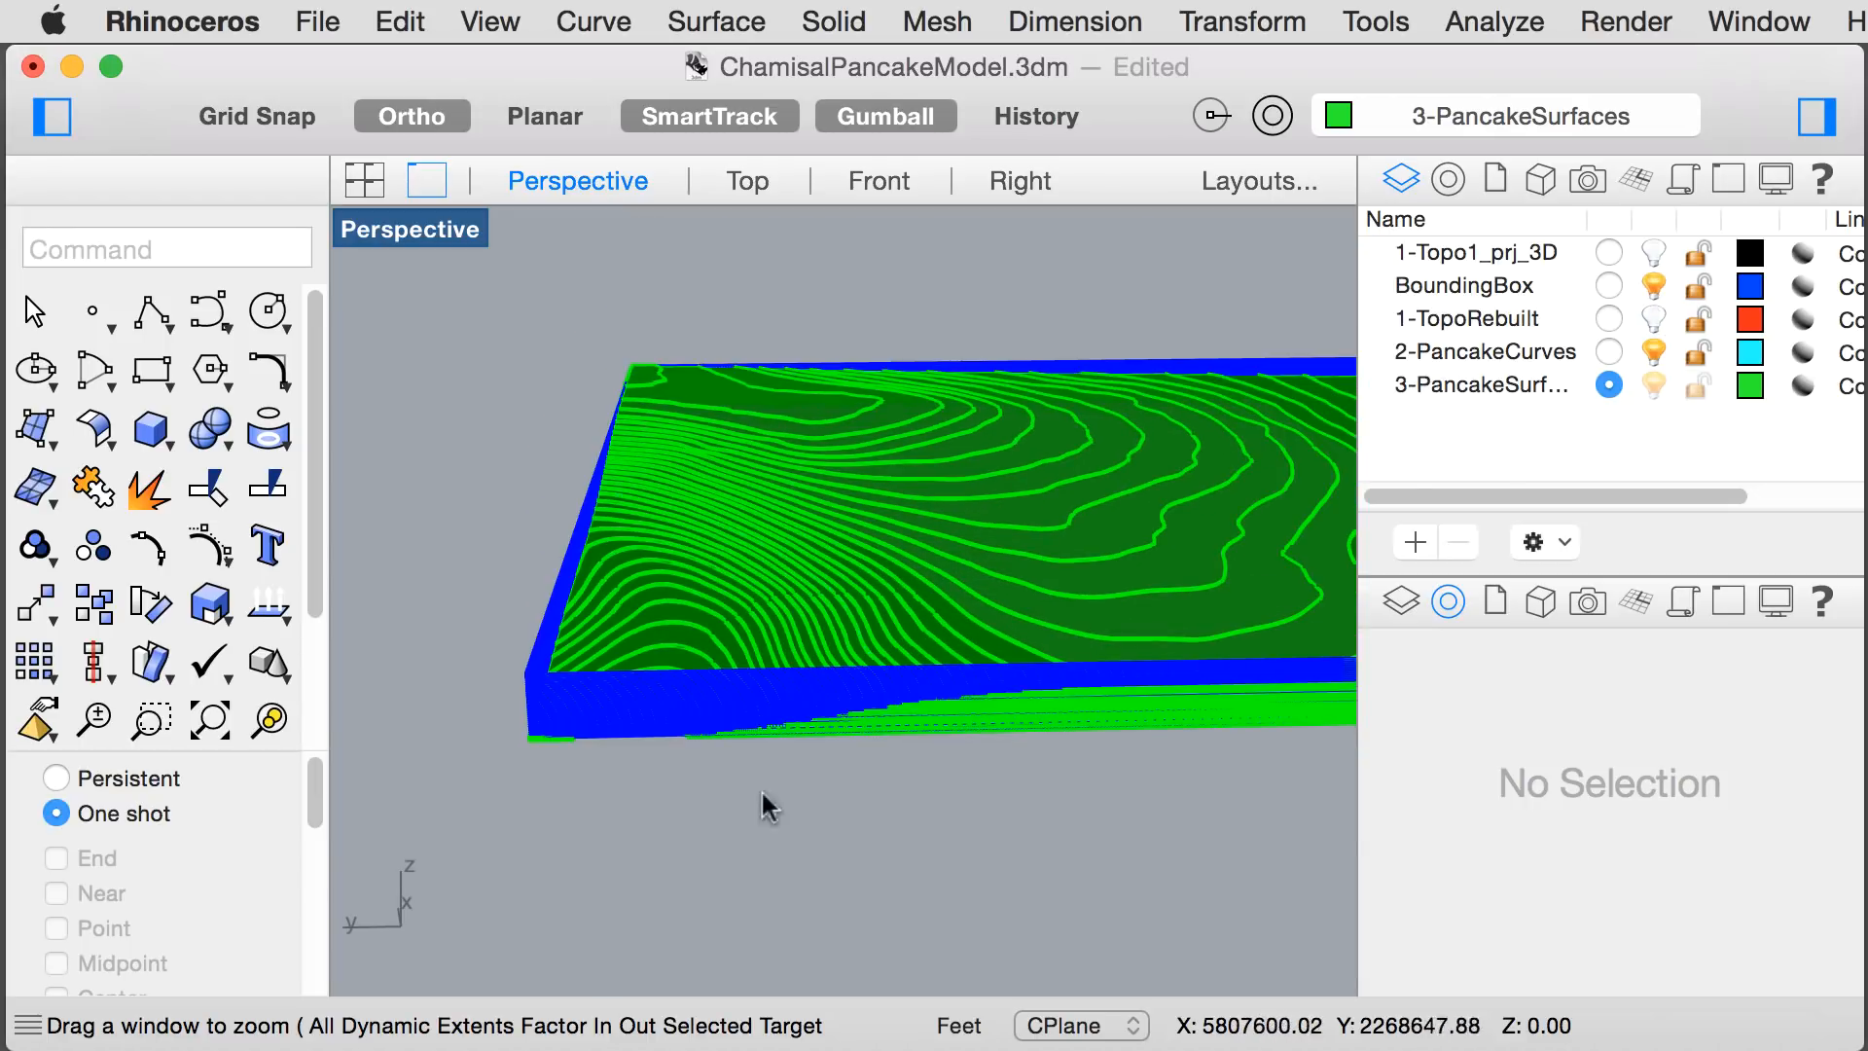
{"action": "left_click_drag", "start_coordinate": [665, 829], "coordinate": [521, 742]}
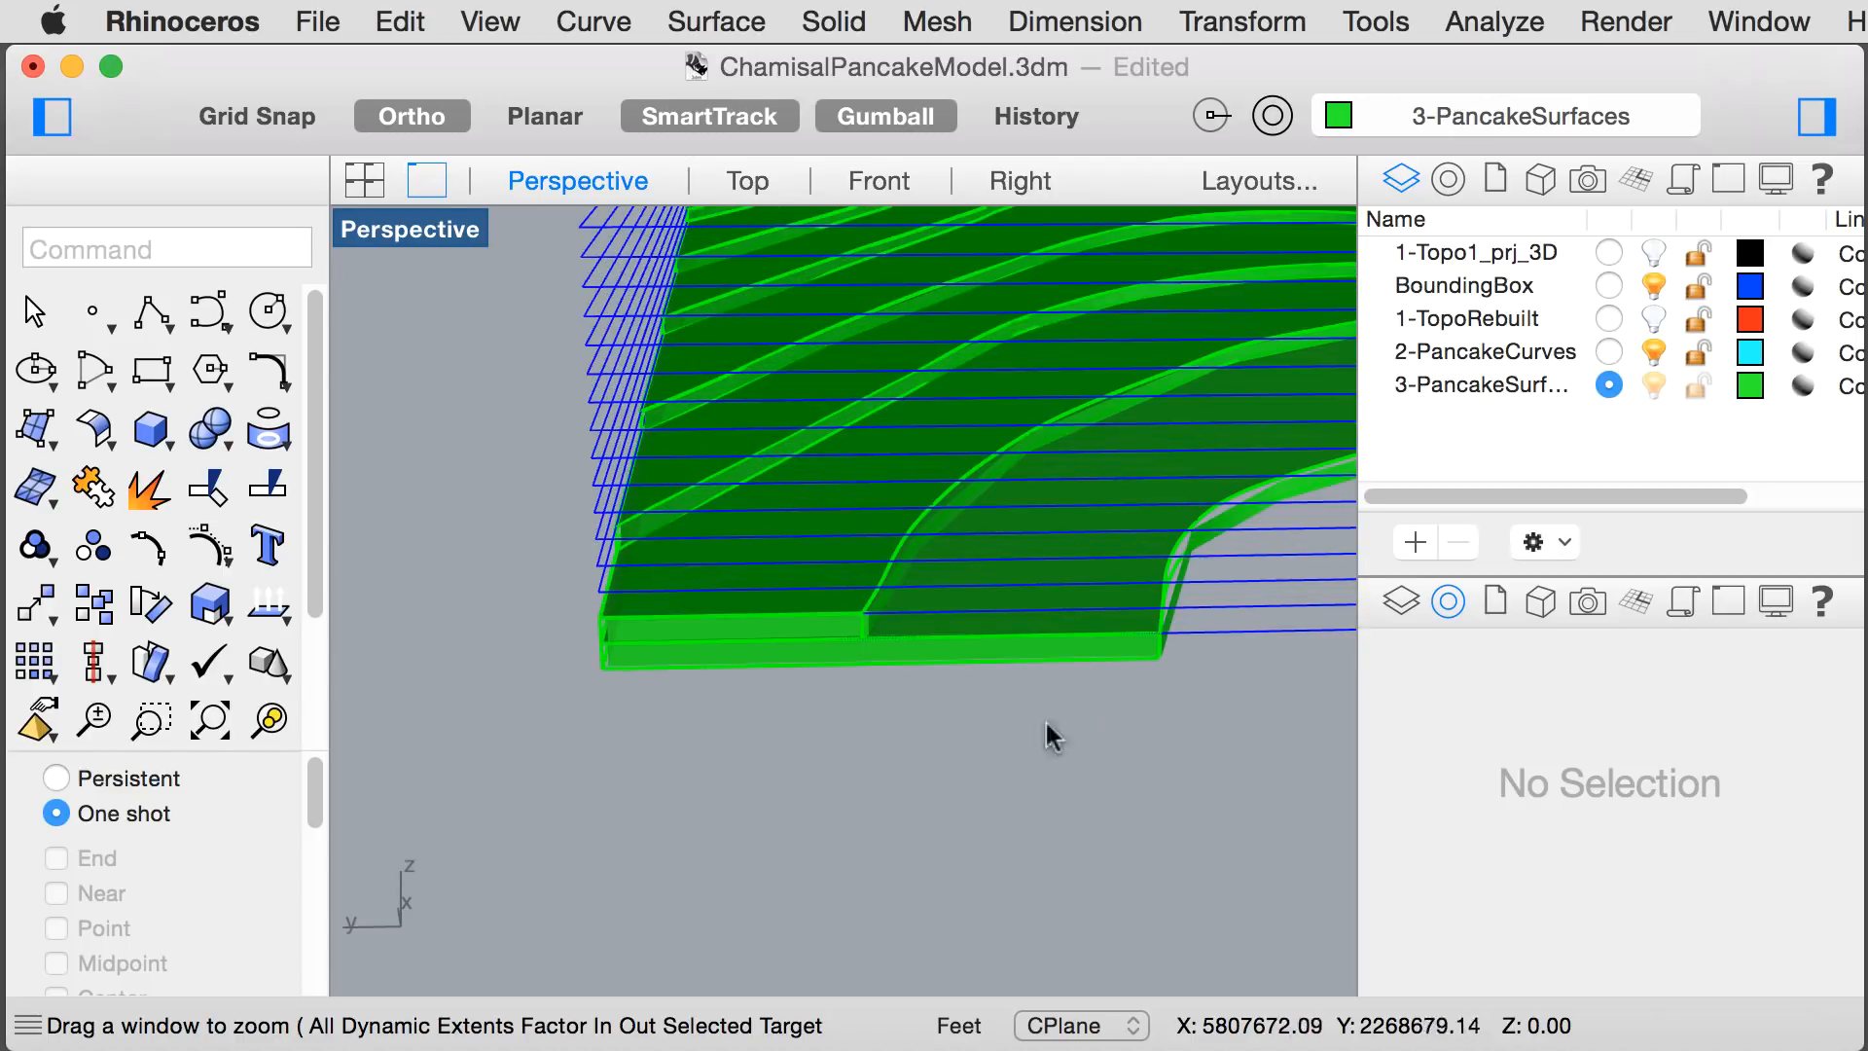
{"action": "left_click", "coordinate": [1193, 639]}
{"action": "left_click", "coordinate": [1341, 697]}
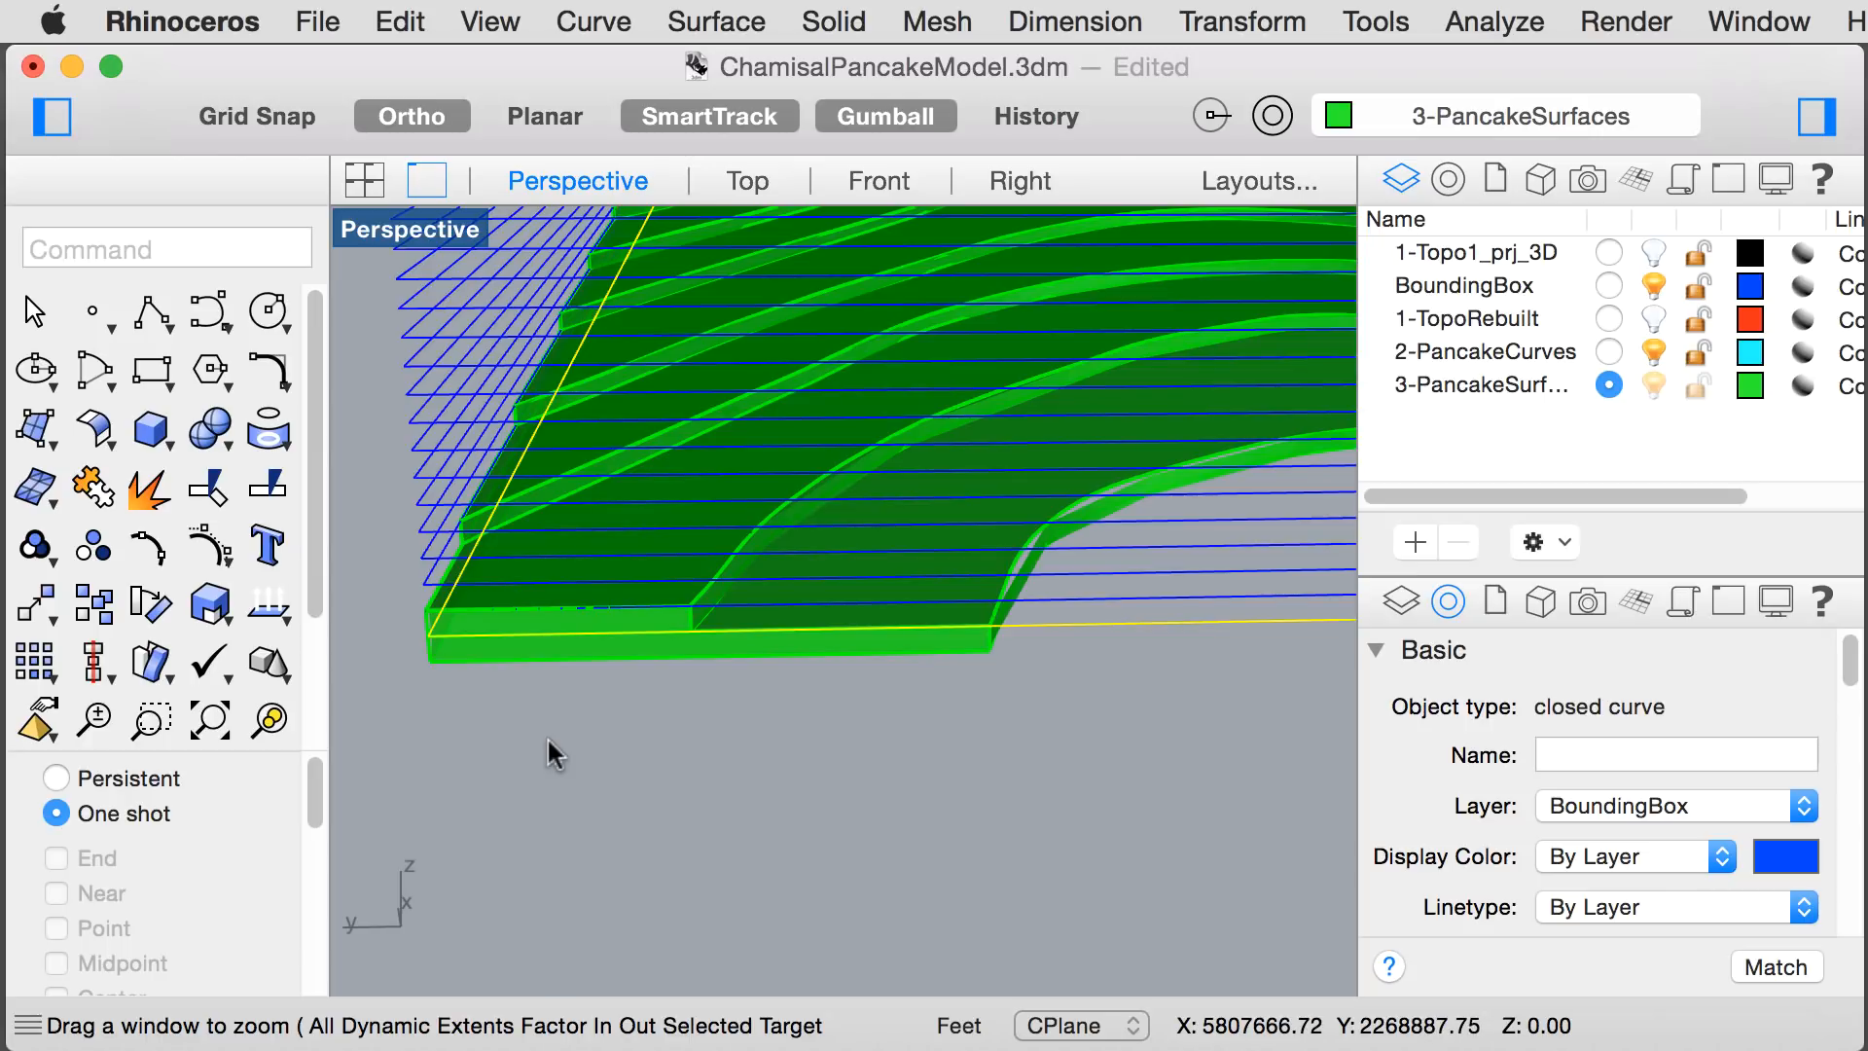
- Extrude the selected bounding rectangle a distance of -4 with the Solid option on to form a base slab
{"action": "type", "text": "ex"}
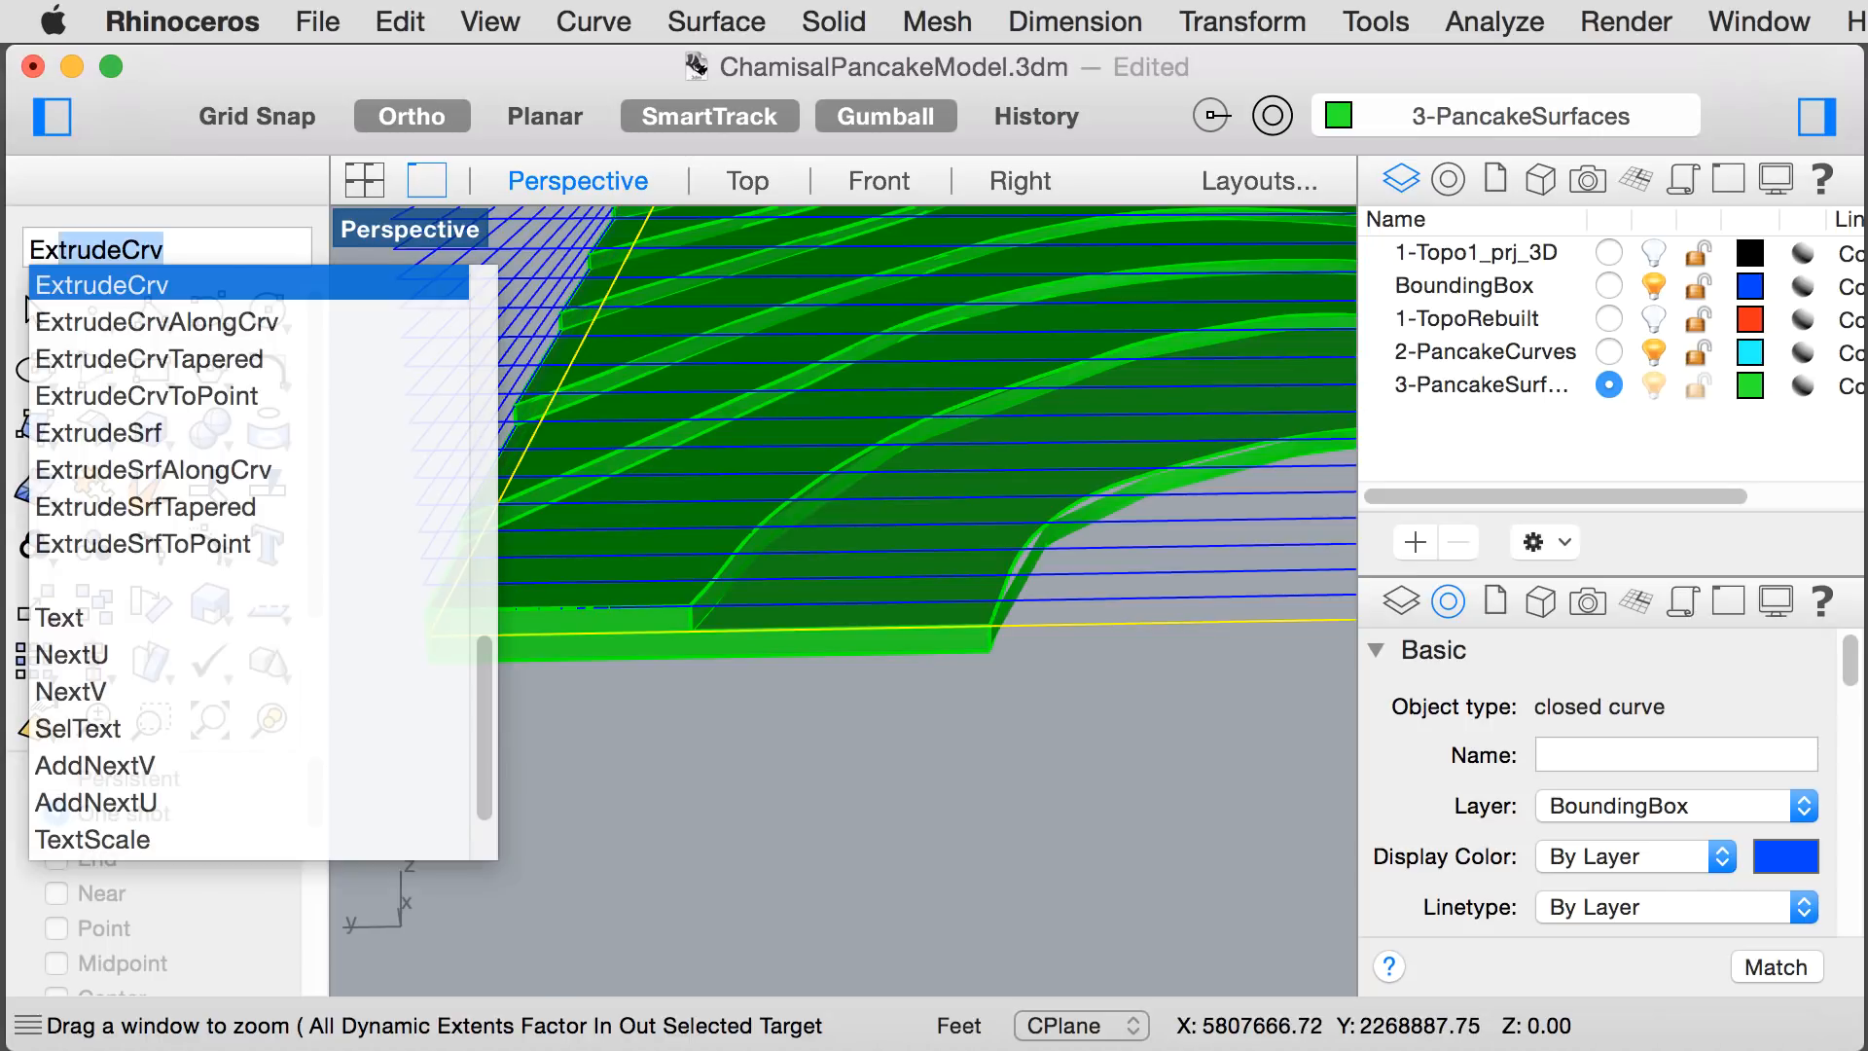
{"action": "key", "text": "Return"}
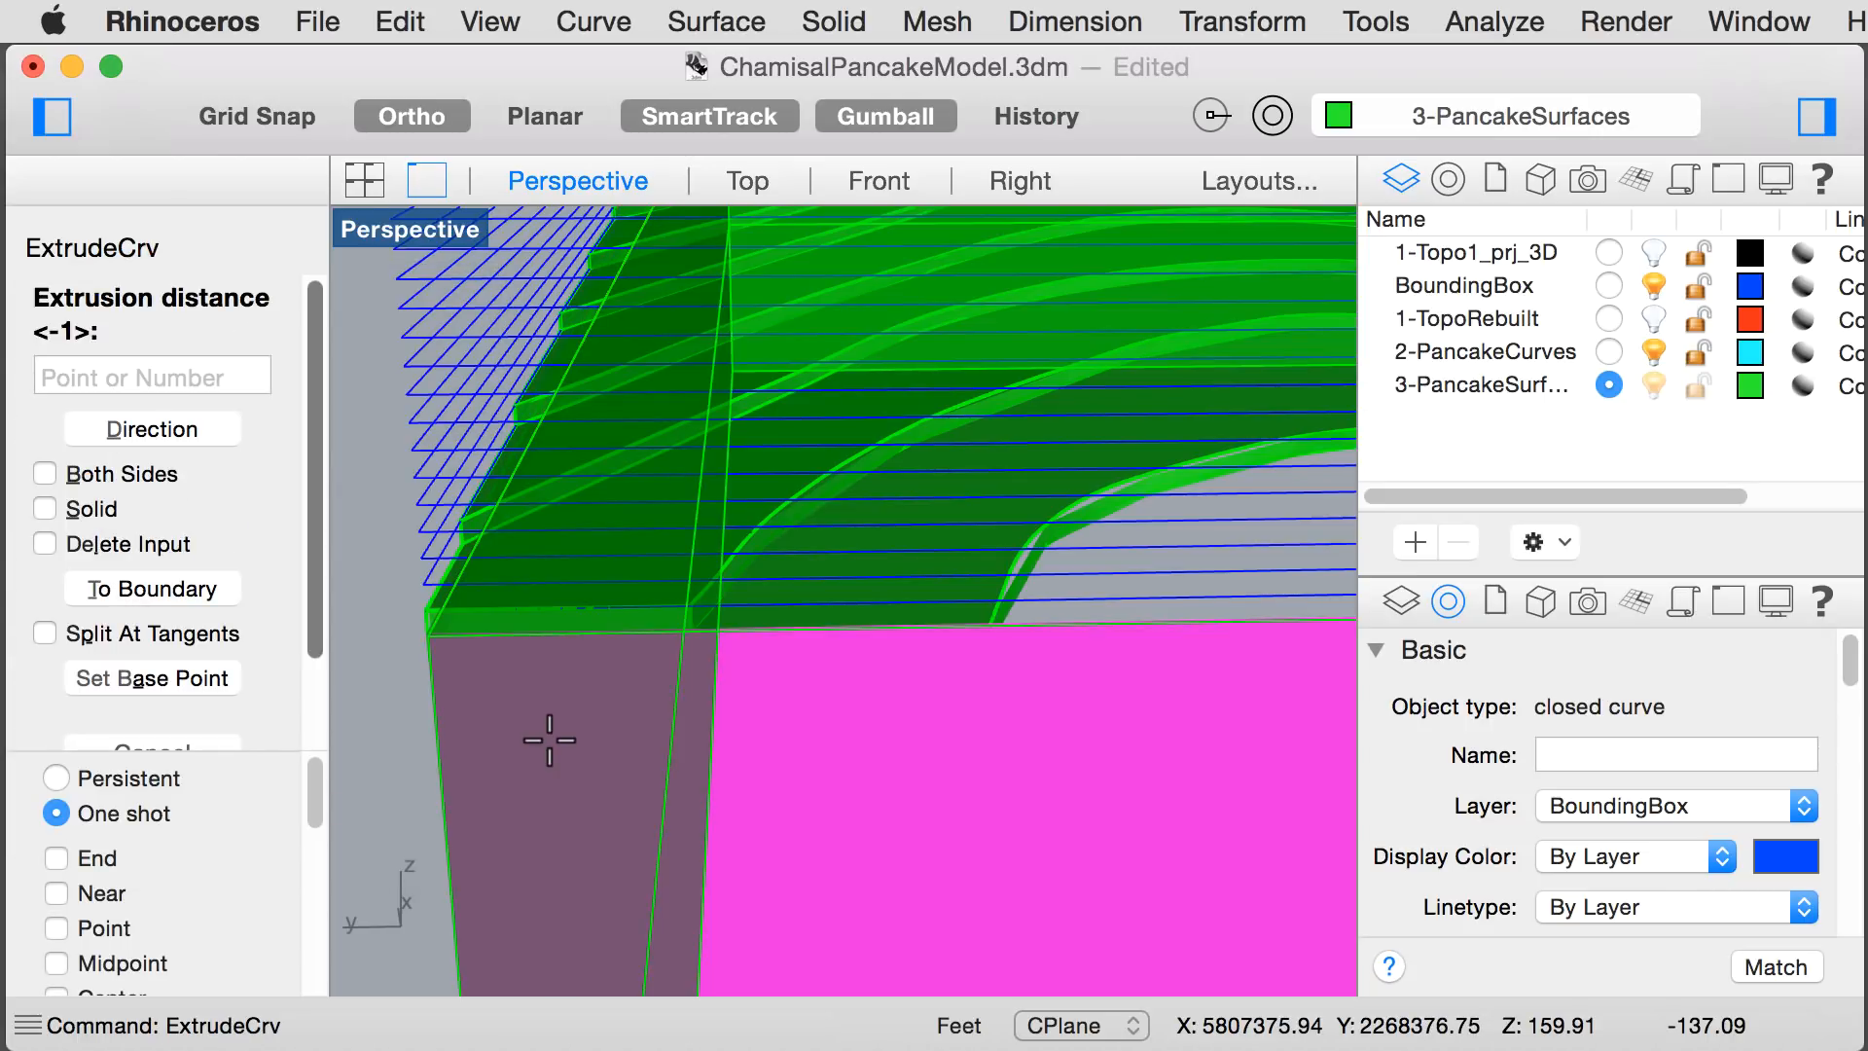
{"action": "left_click", "coordinate": [43, 504]}
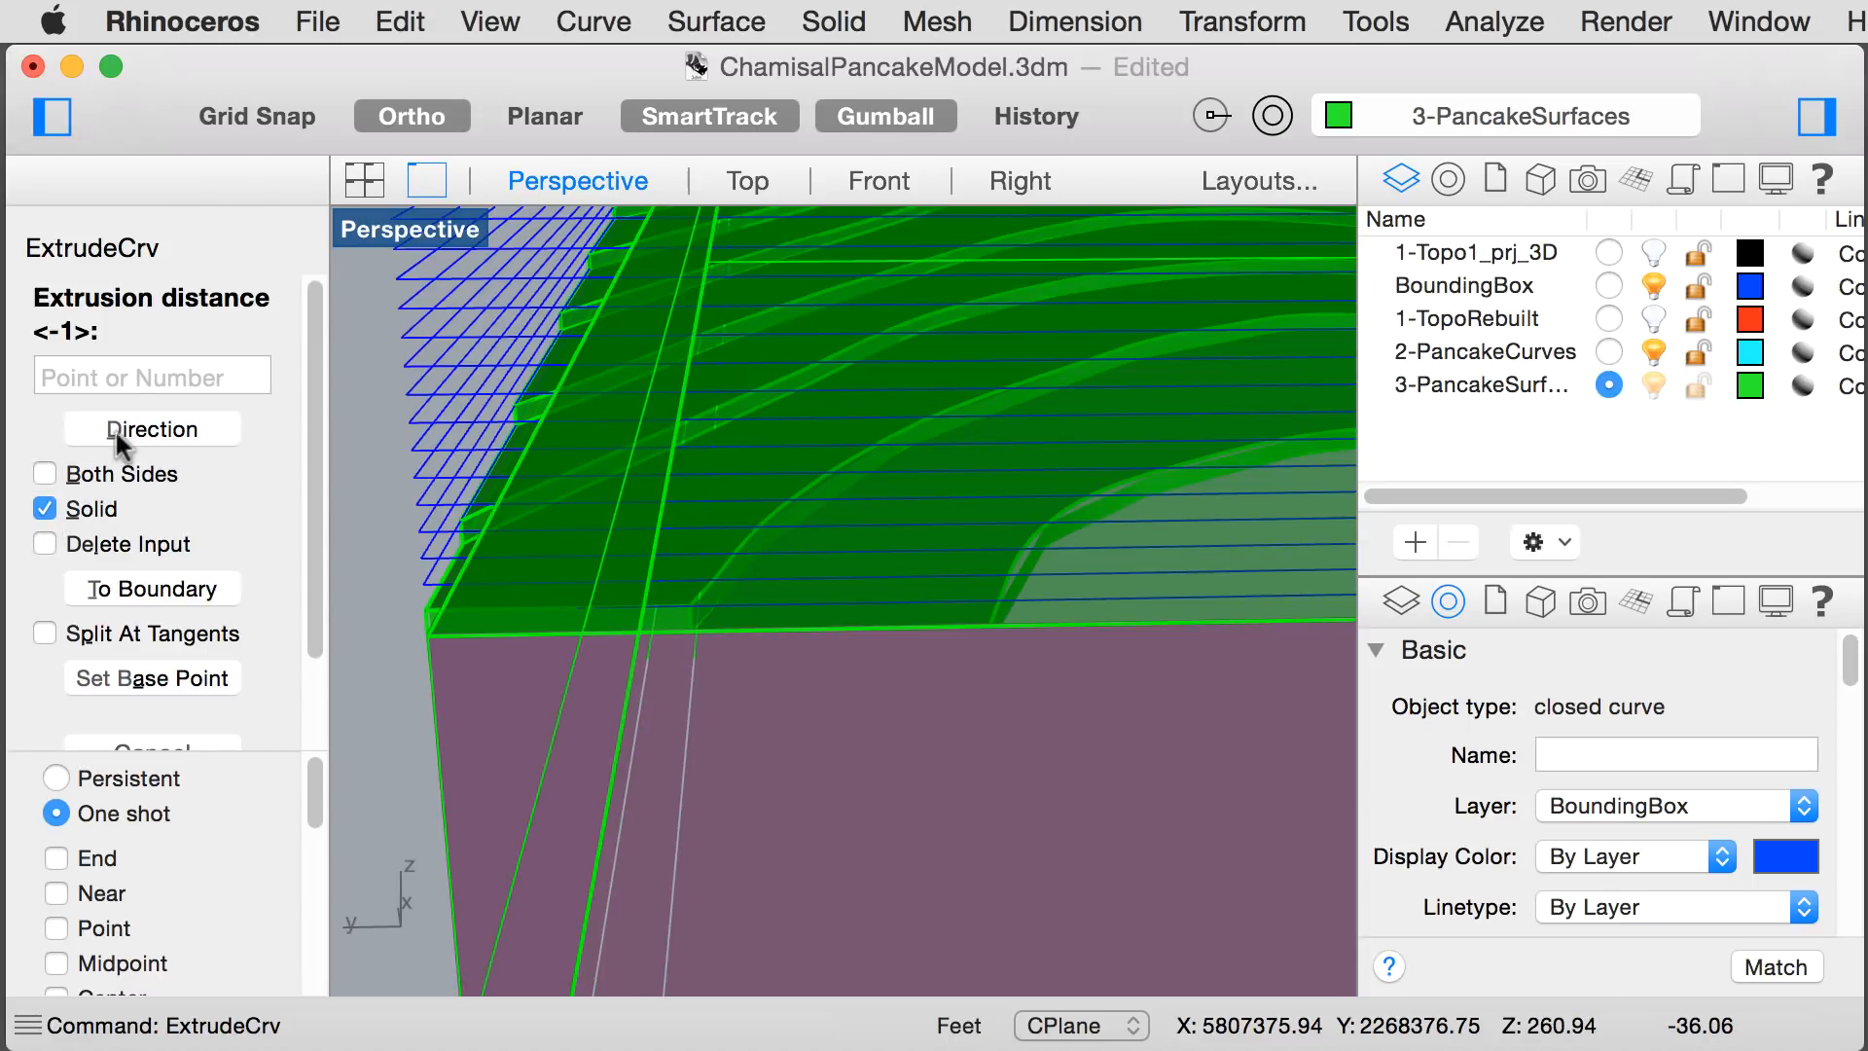
{"action": "left_click", "coordinate": [122, 375]}
{"action": "type", "text": "-"}
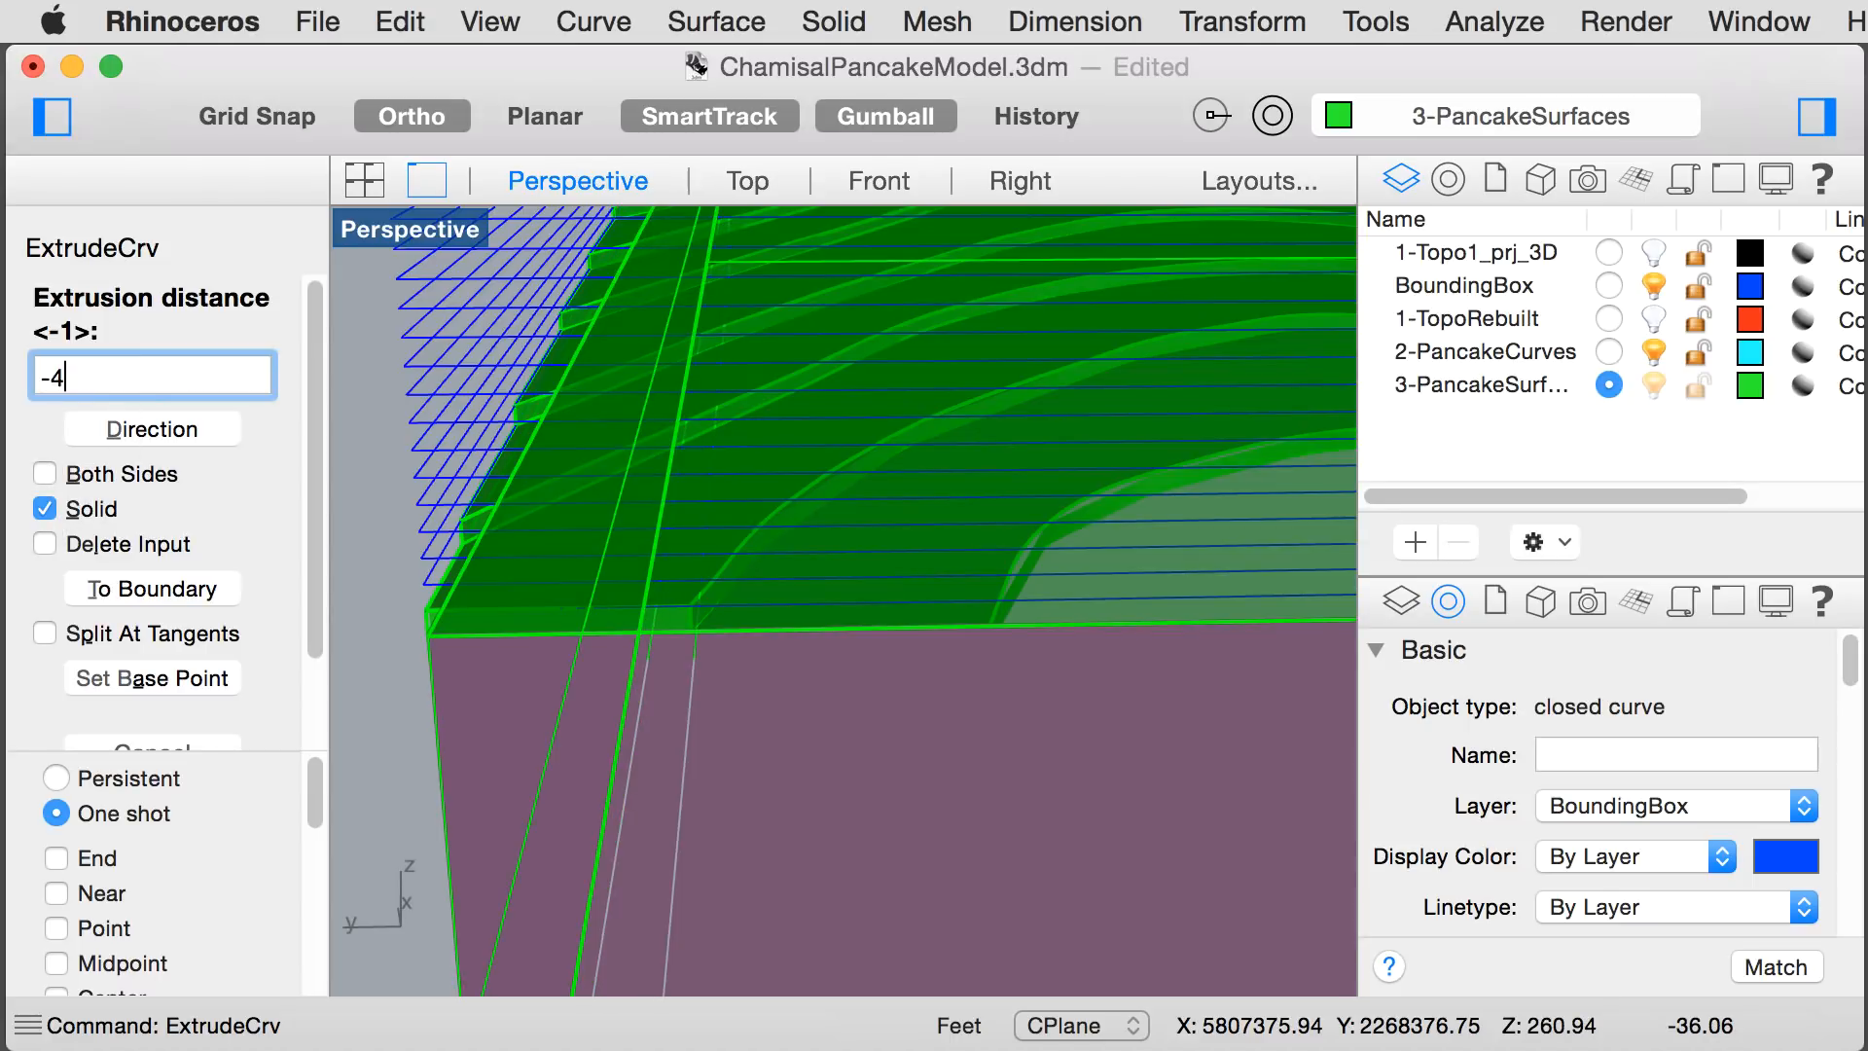
{"action": "type", "text": "4"}
{"action": "key", "text": "Return"}
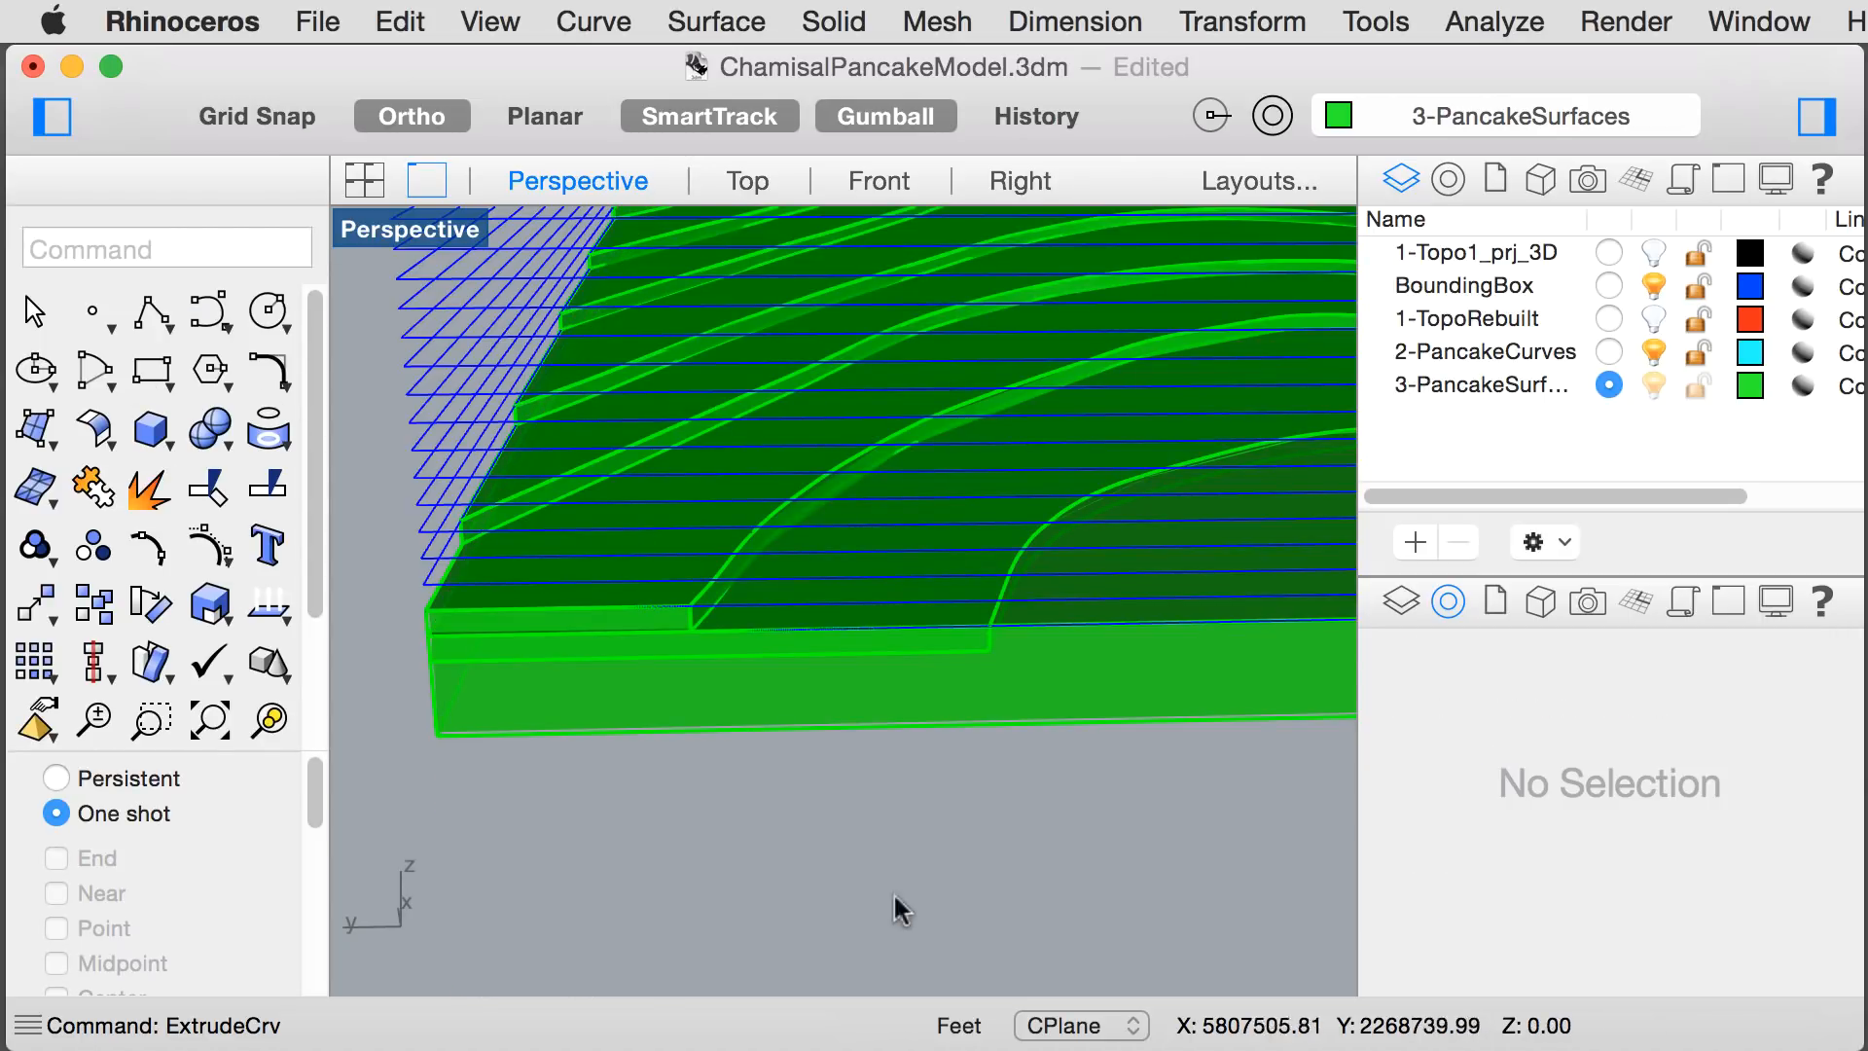
- Move the base slab vertically down so its top meets the underside of the lowest pancake layer
{"action": "left_click", "coordinate": [959, 686]}
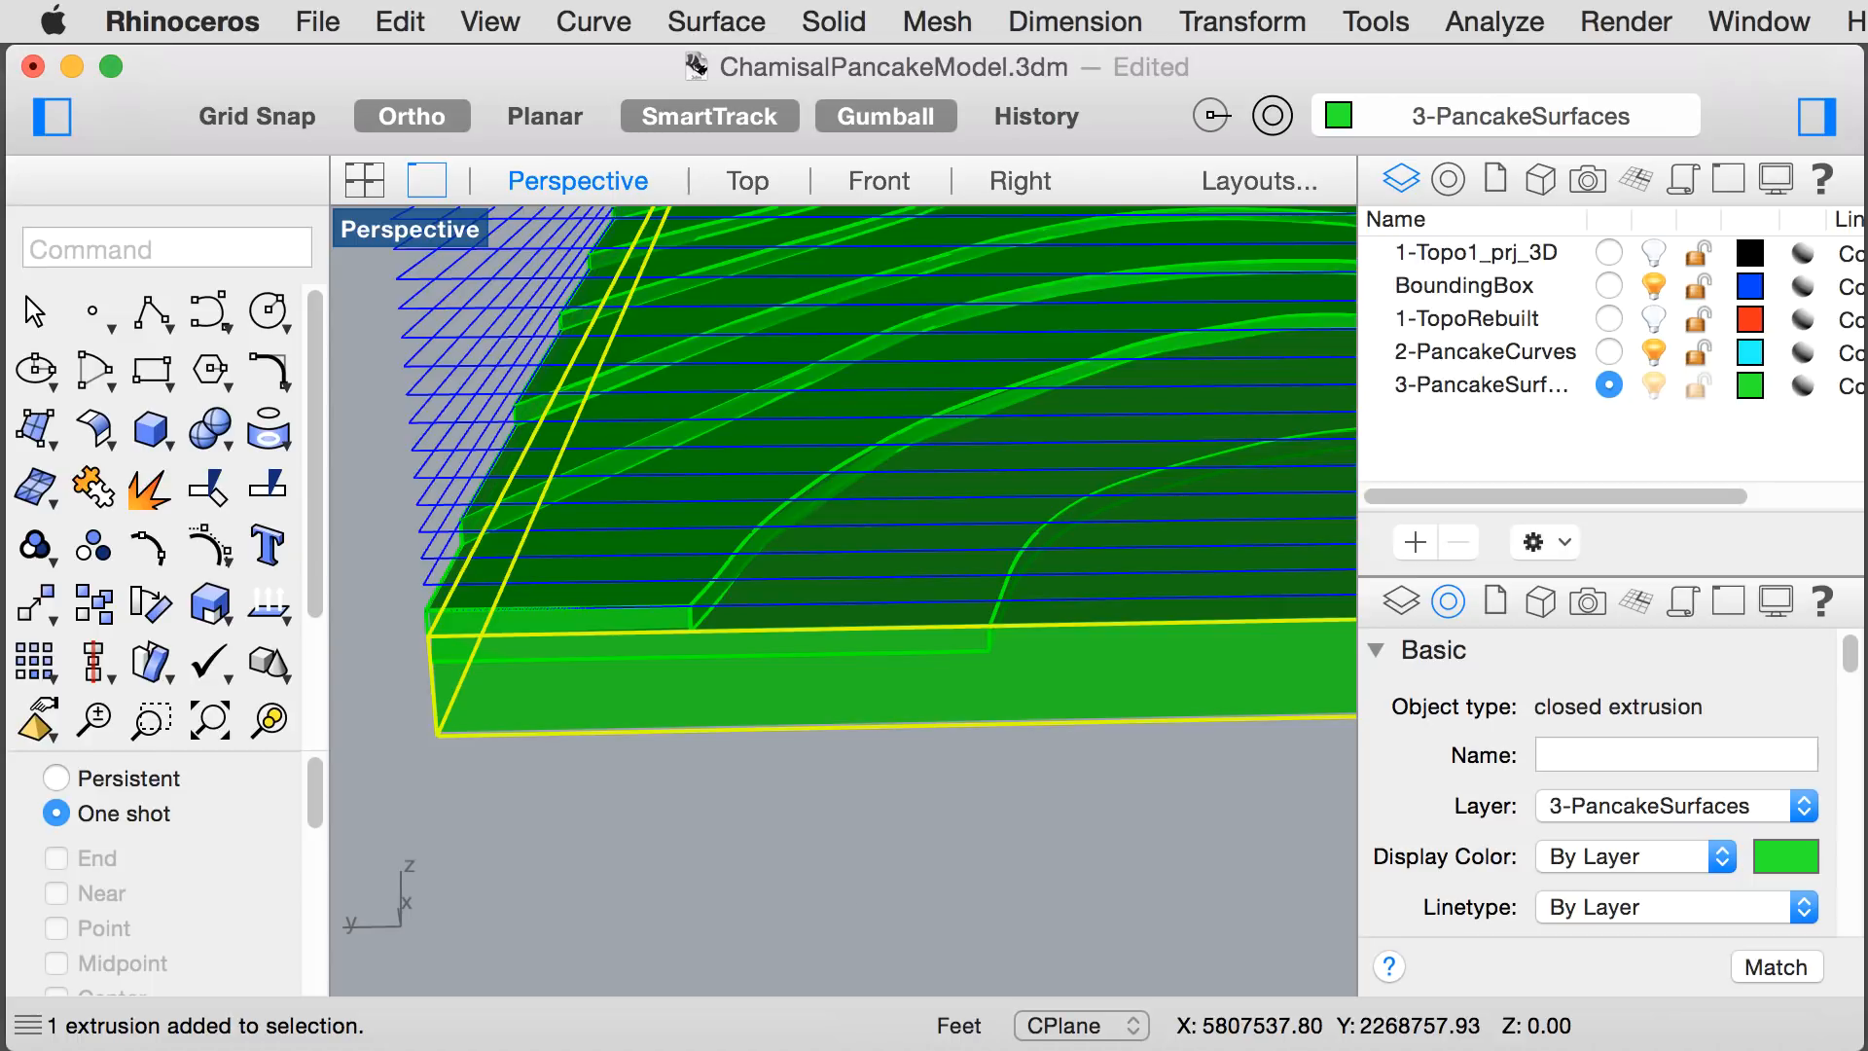
{"action": "type", "text": "Move"}
{"action": "key", "text": "Return"}
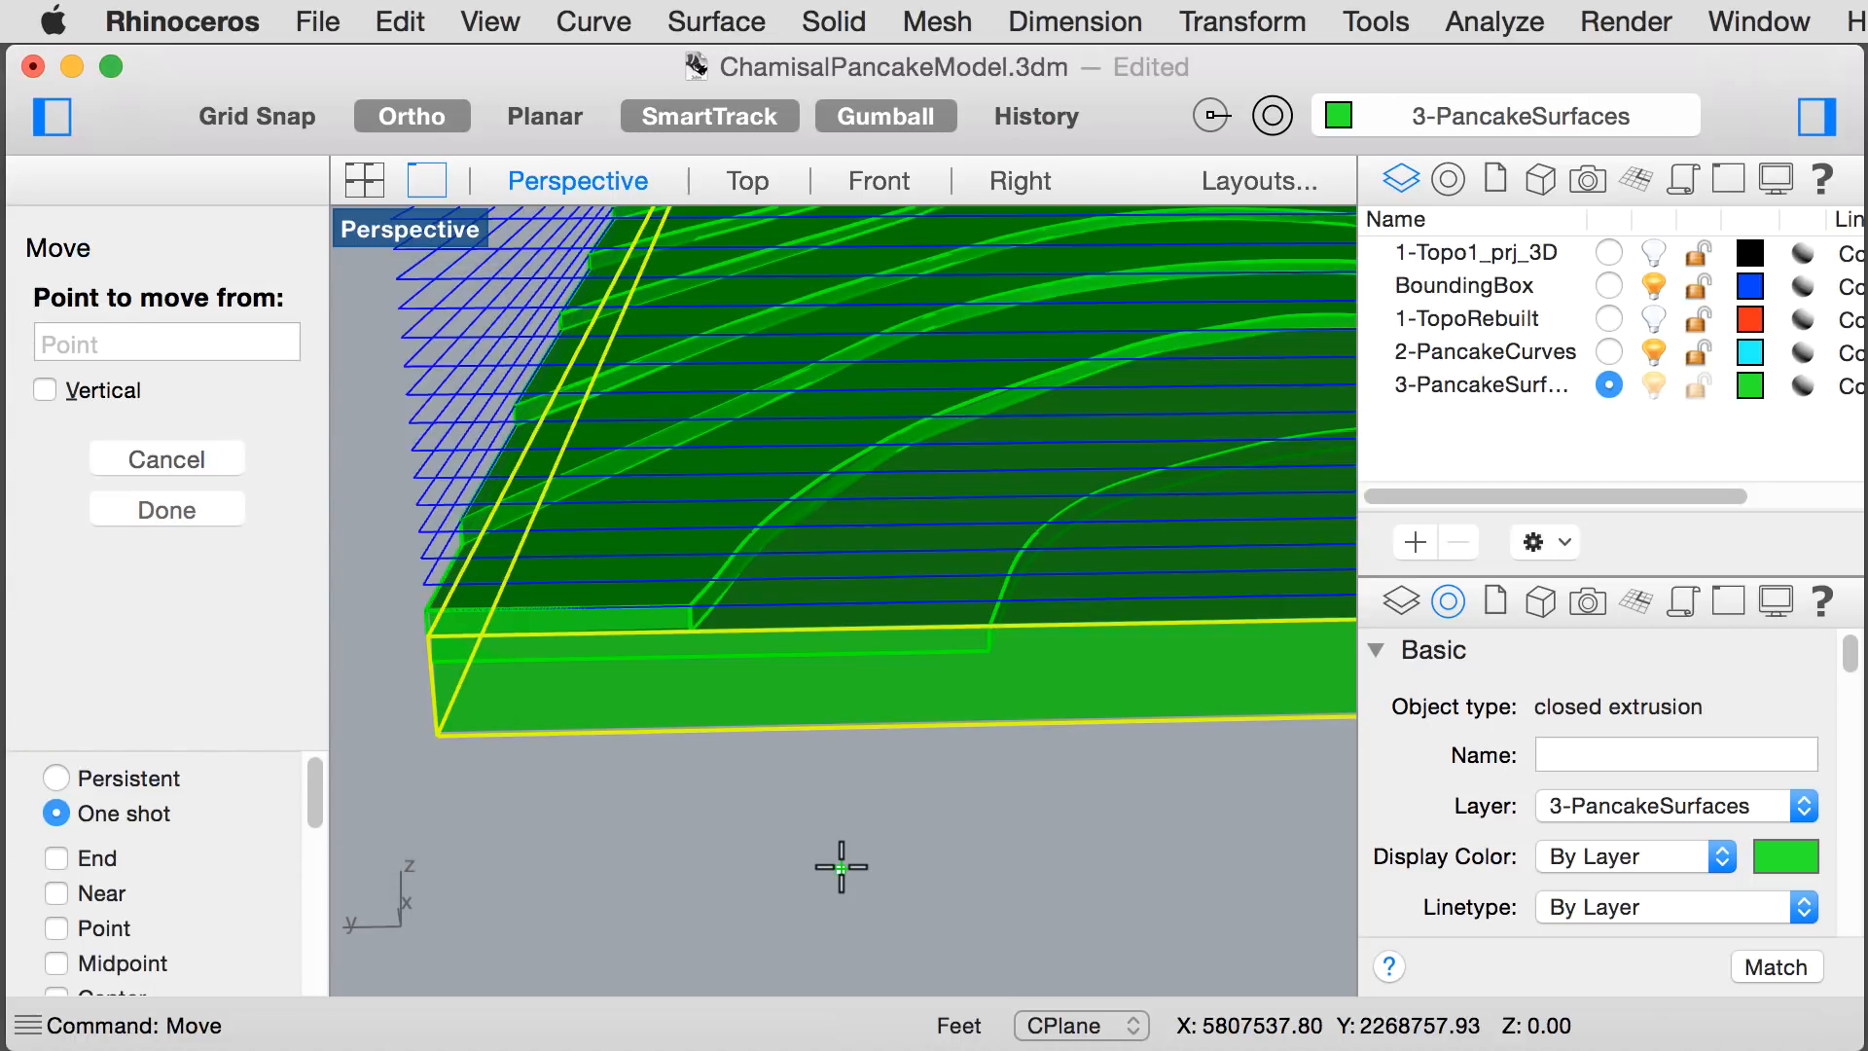
{"action": "left_click", "coordinate": [46, 390]}
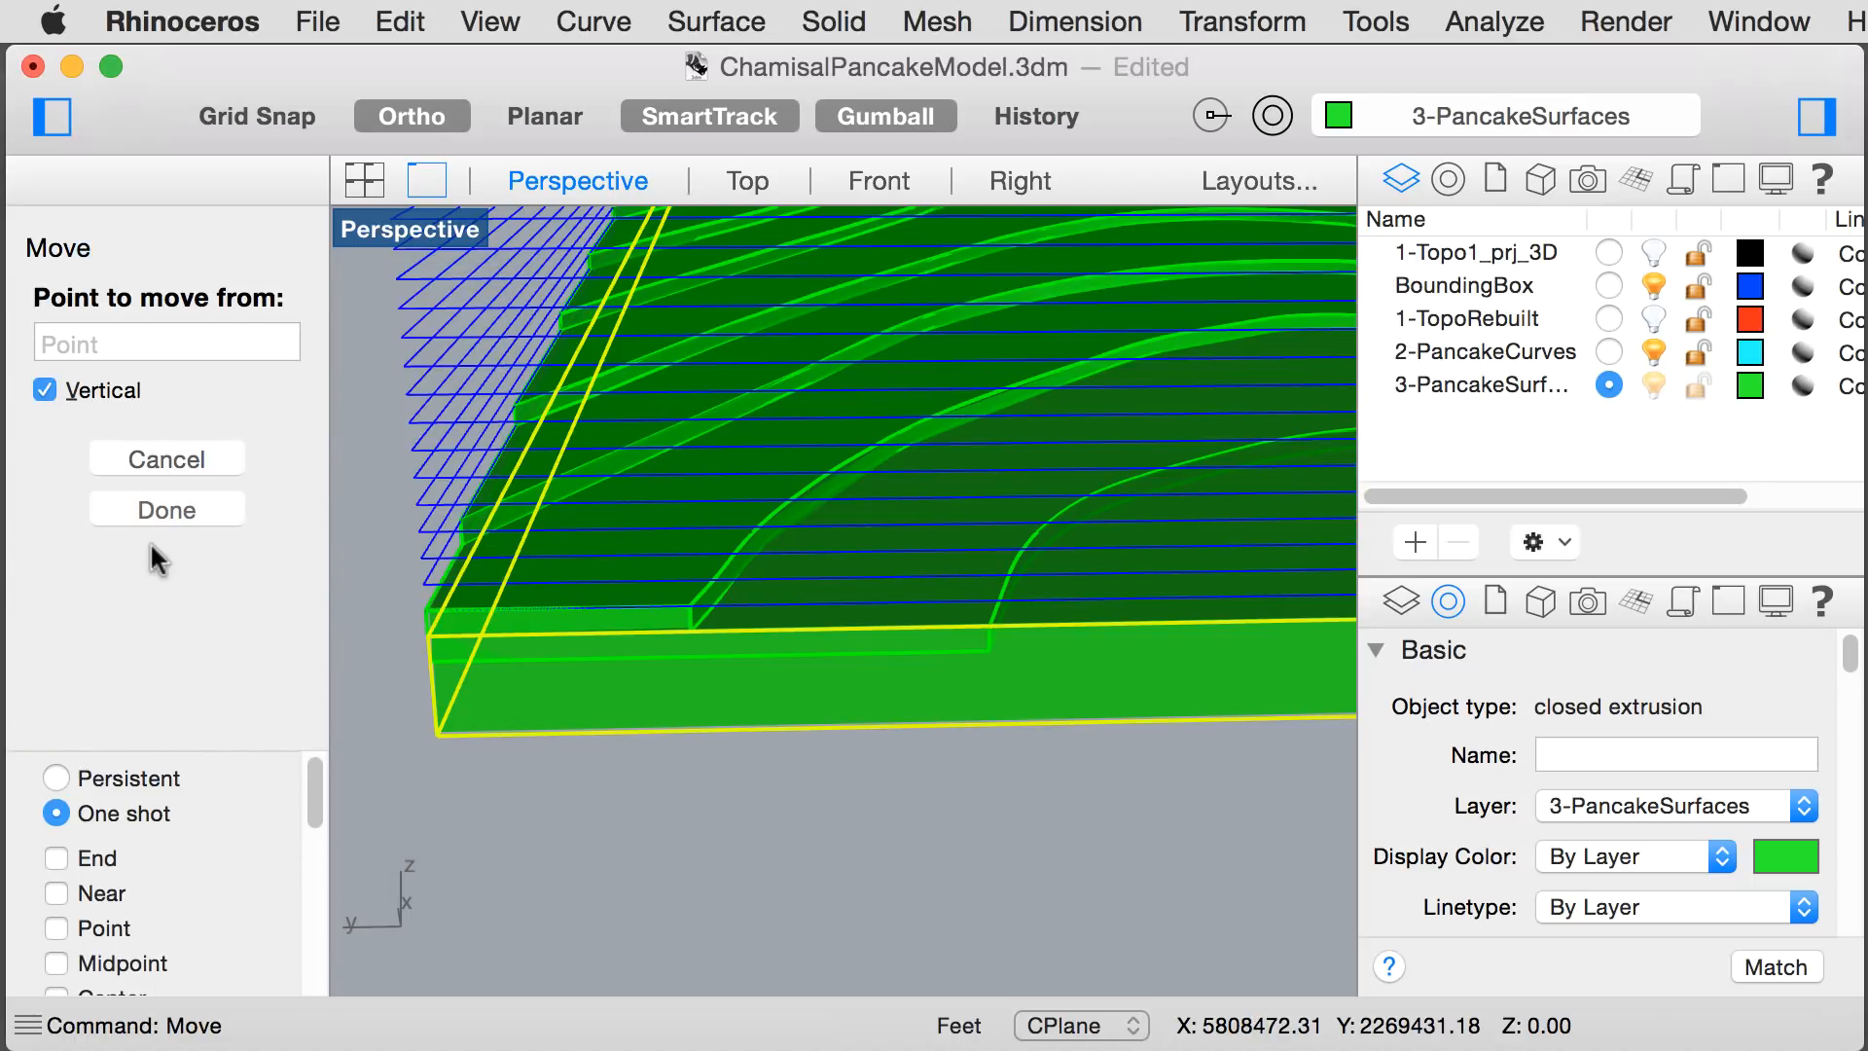
{"action": "left_click", "coordinate": [419, 639]}
{"action": "left_click", "coordinate": [418, 660]}
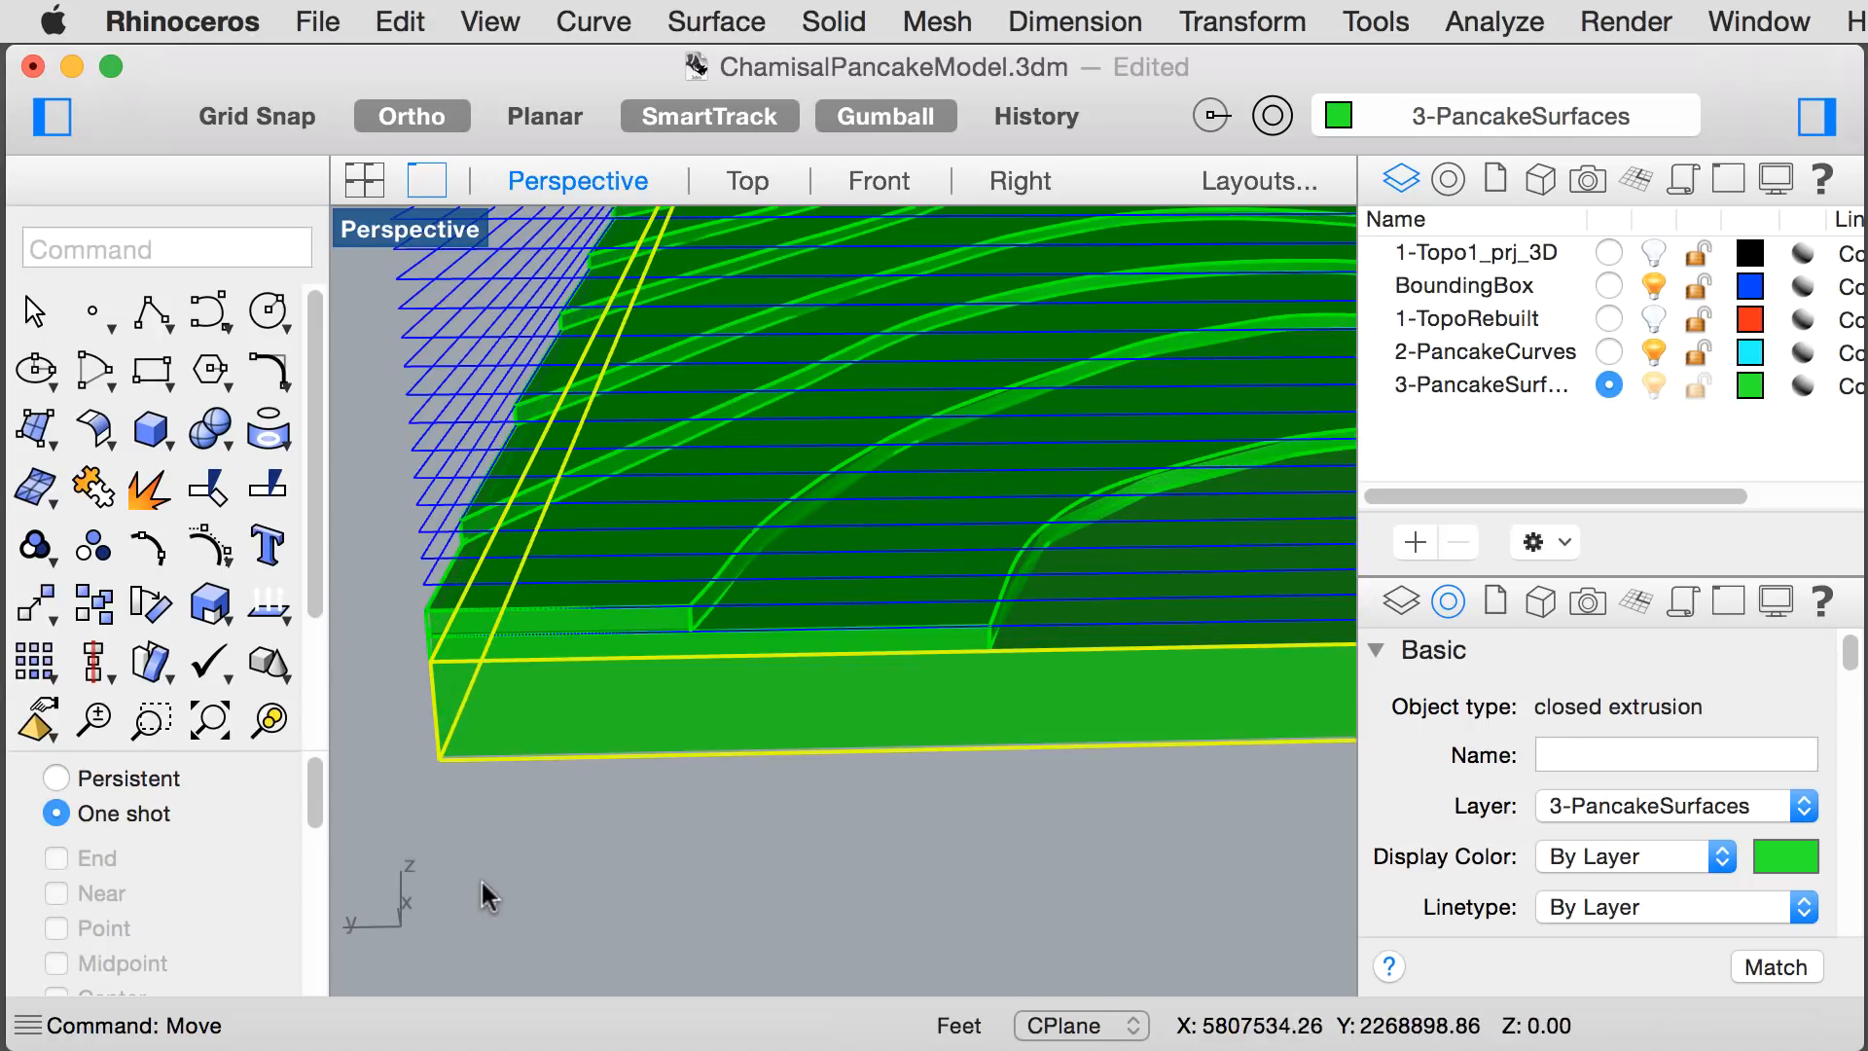
- Deselect the base slab and hide the BoundingBox and 2-PancakeCurves layers
{"action": "left_click", "coordinate": [508, 858]}
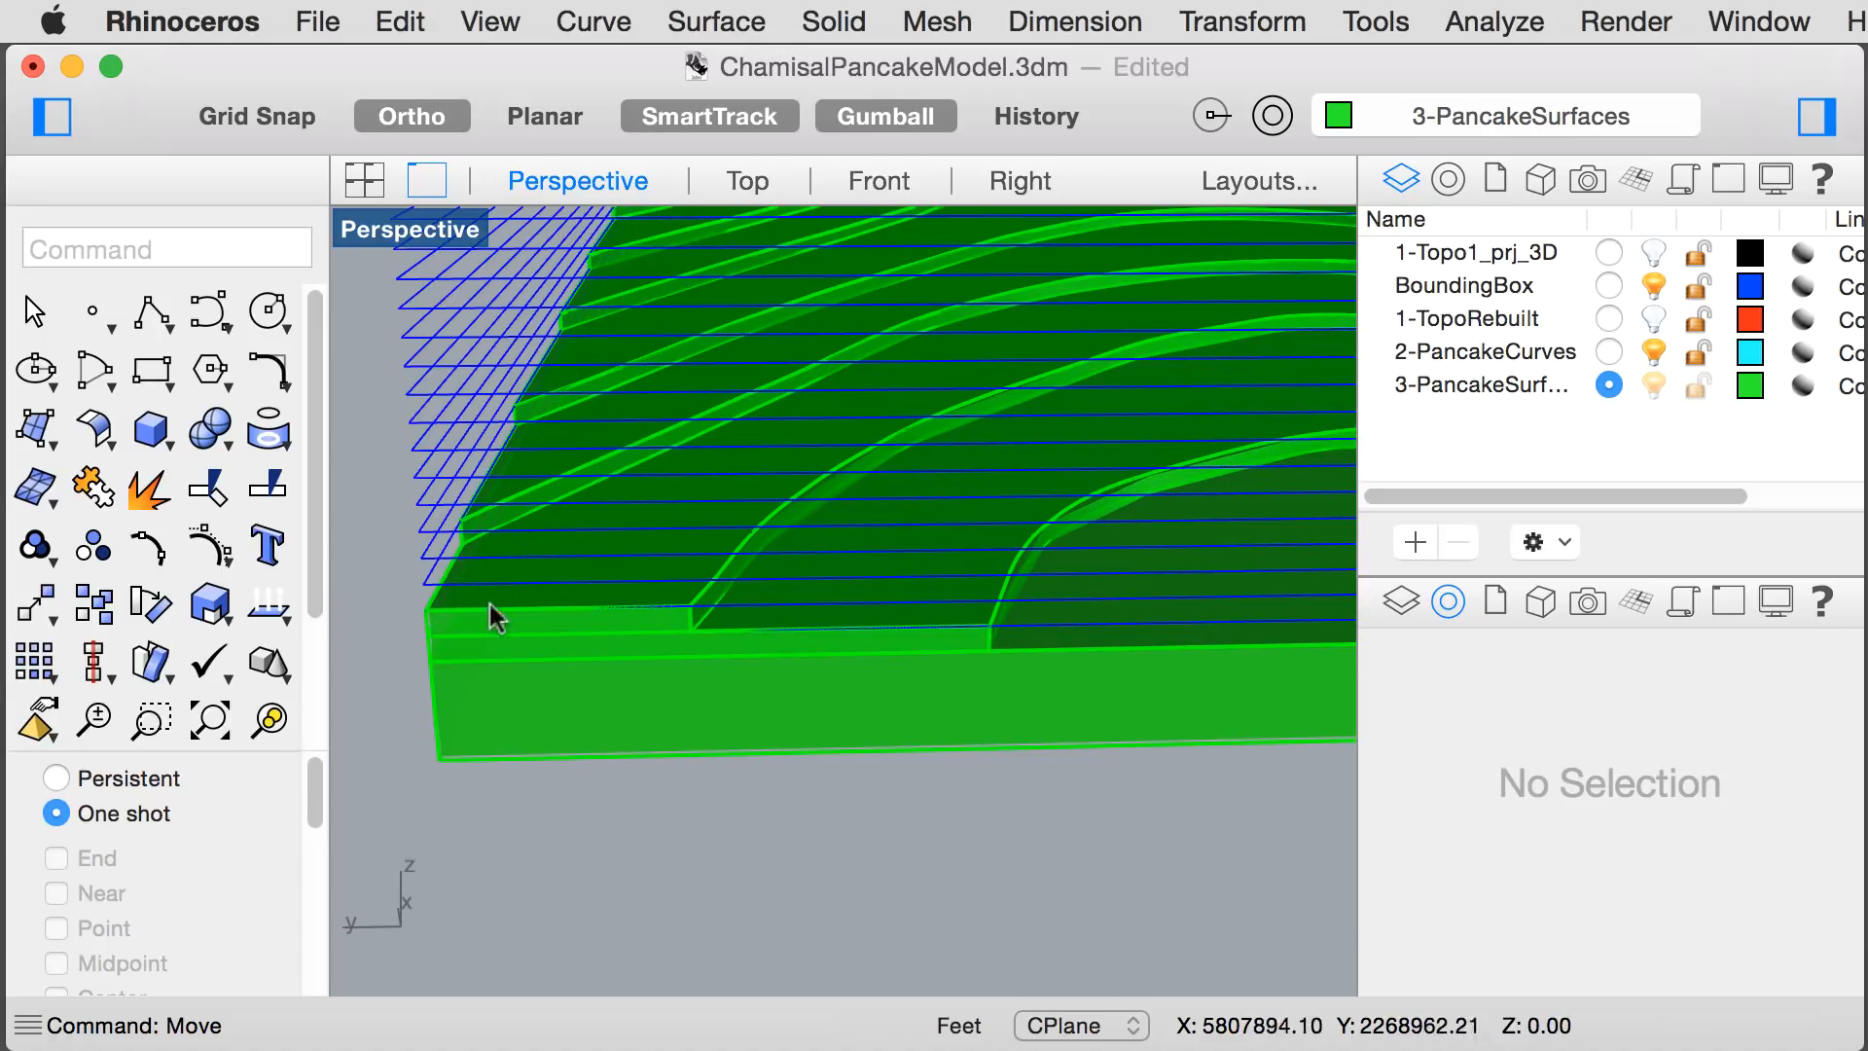
{"action": "left_click", "coordinate": [1653, 285]}
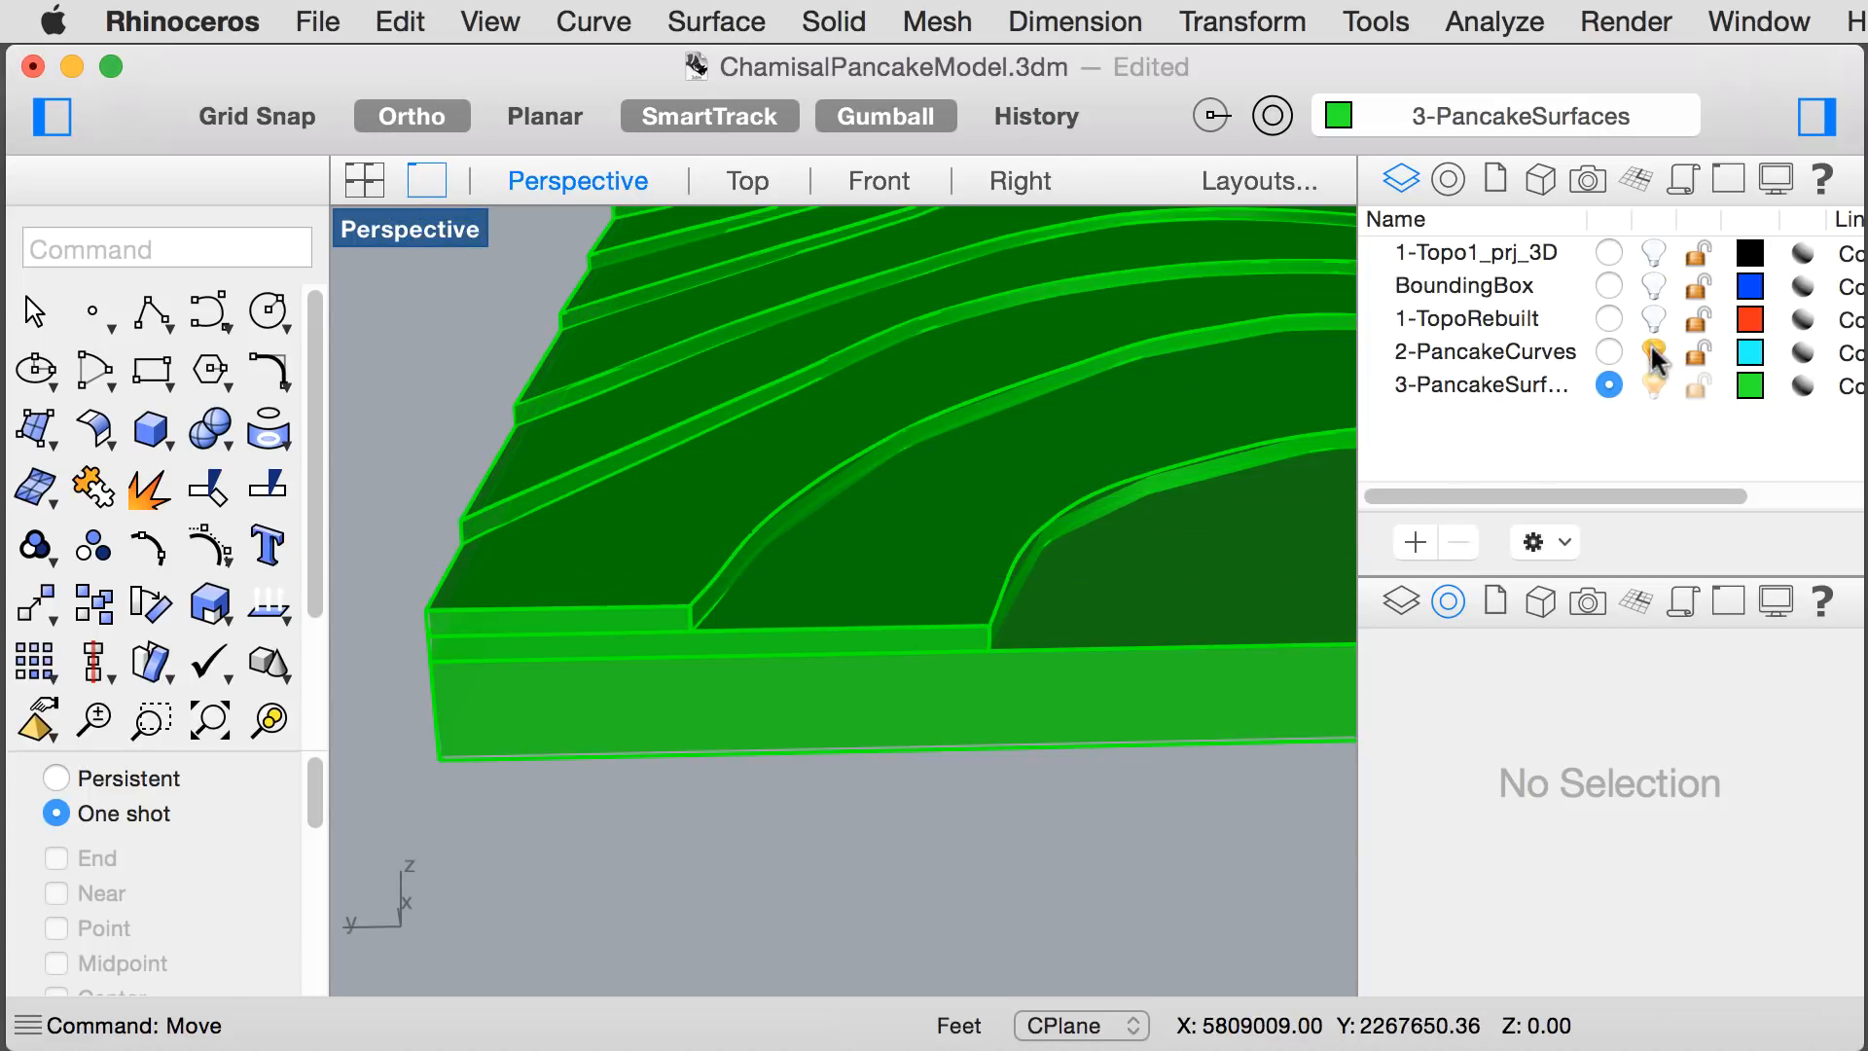
{"action": "scroll", "coordinate": [749, 805], "scroll_direction": "down", "scroll_amount": 5}
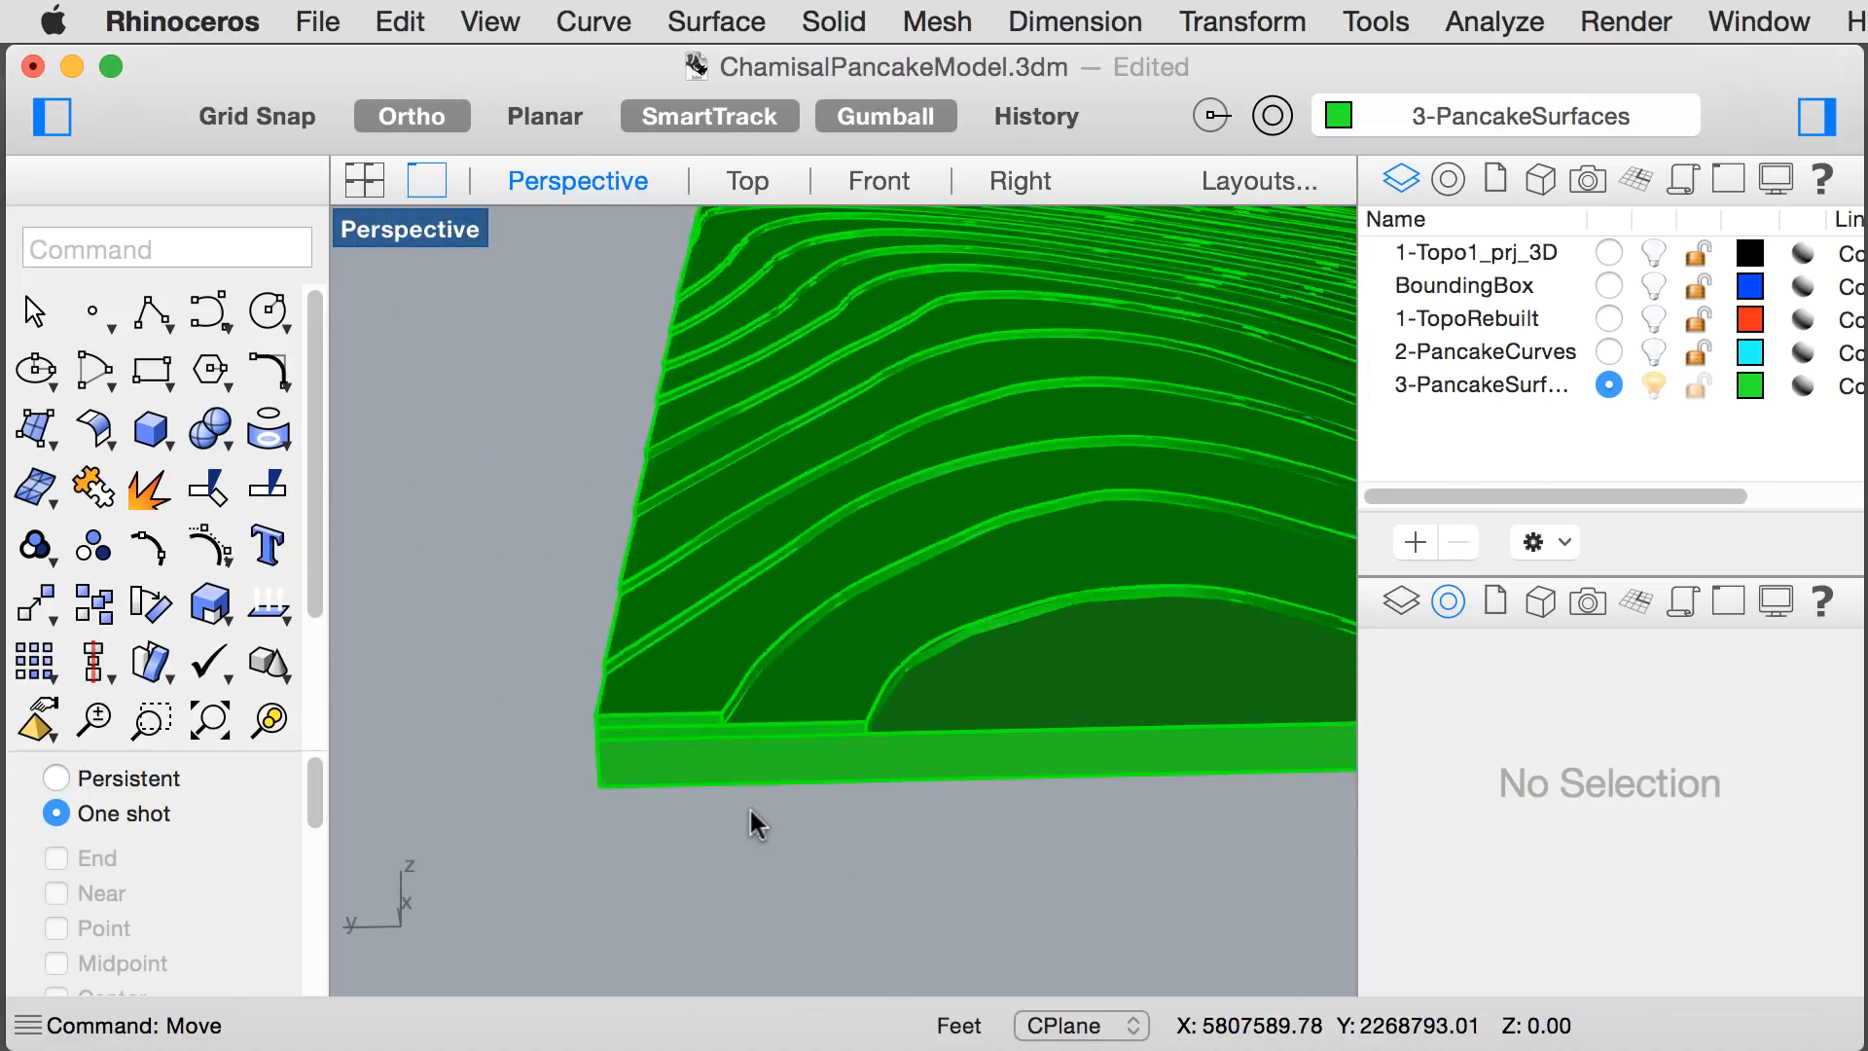
- Select all the pancake layers together with the base slab and combine them with BooleanUnion
{"action": "scroll", "coordinate": [751, 809], "scroll_direction": "down", "scroll_amount": 7}
{"action": "mouse_move", "coordinate": [1119, 852]}
{"action": "right_mouse_down", "text": "shift"}
{"action": "mouse_move", "coordinate": [844, 798]}
{"action": "mouse_move", "coordinate": [1134, 821]}
{"action": "right_mouse_up", "text": "shift"}
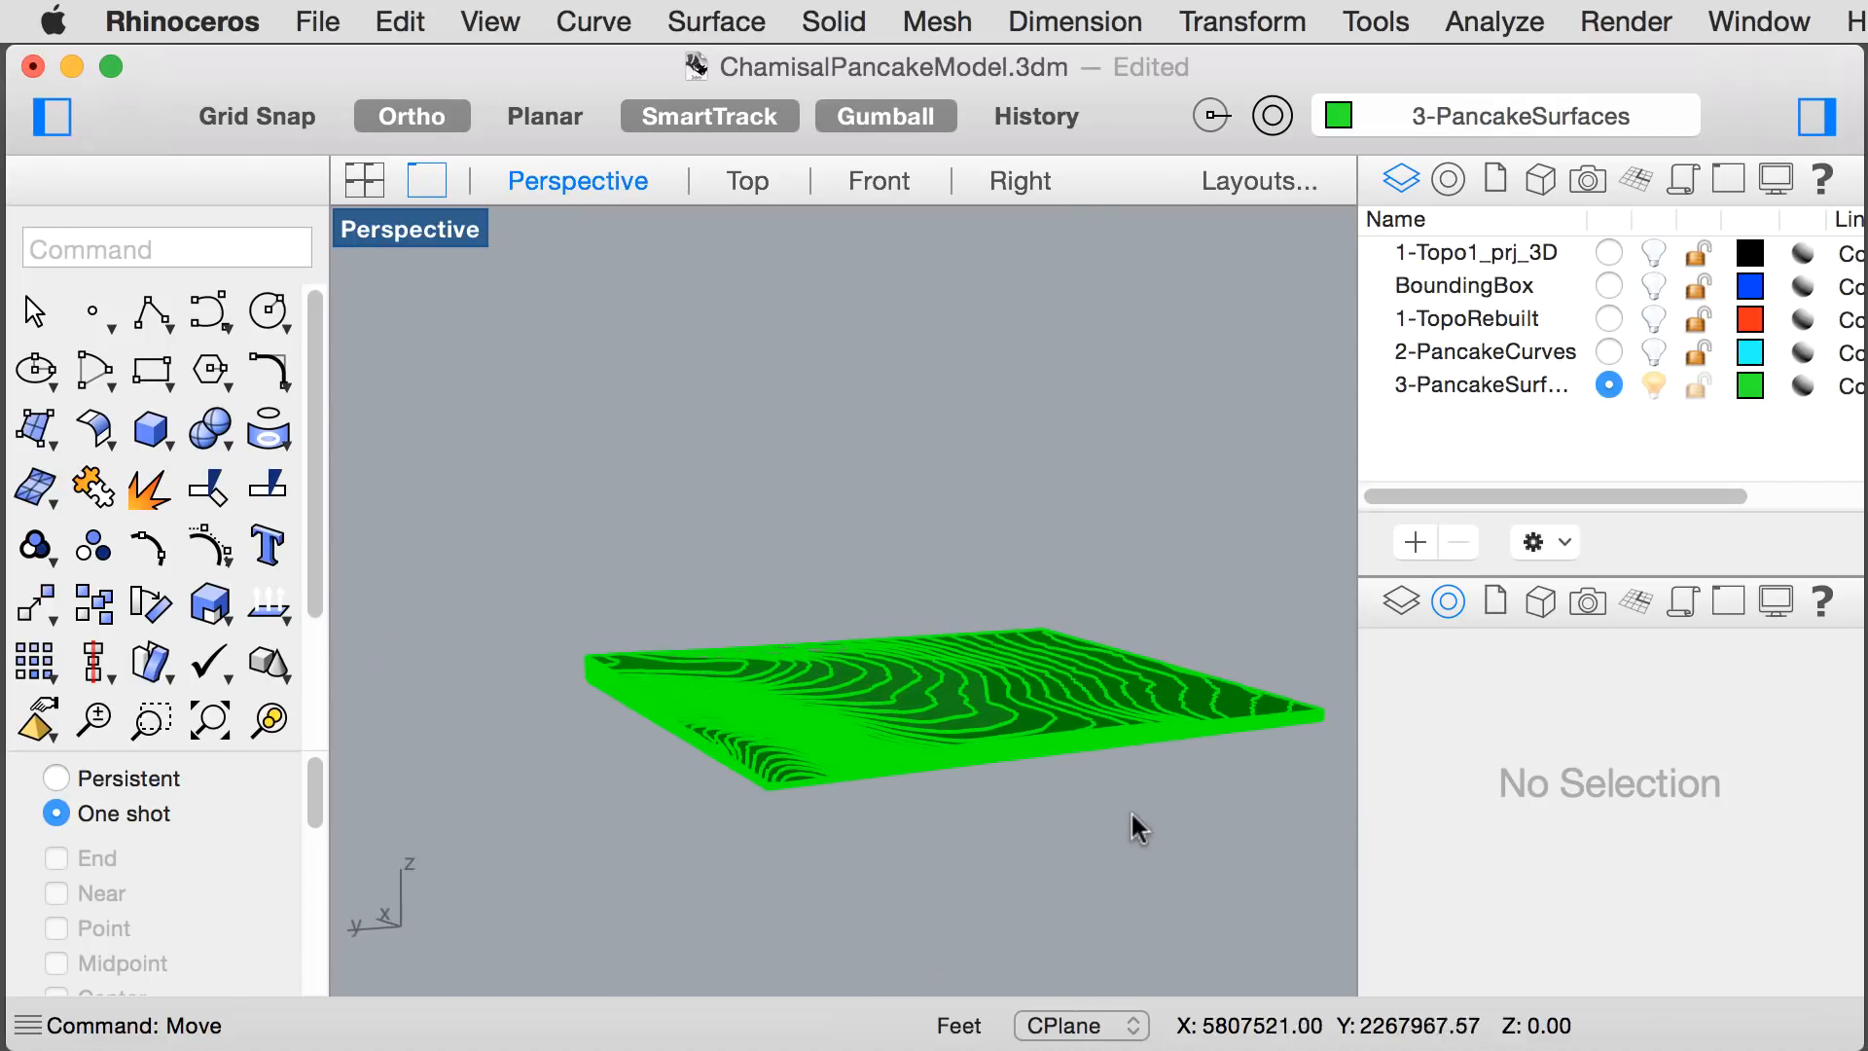
{"action": "scroll", "coordinate": [1140, 802], "scroll_direction": "up", "scroll_amount": 3}
{"action": "scroll", "coordinate": [1140, 801], "scroll_direction": "down", "scroll_amount": 3}
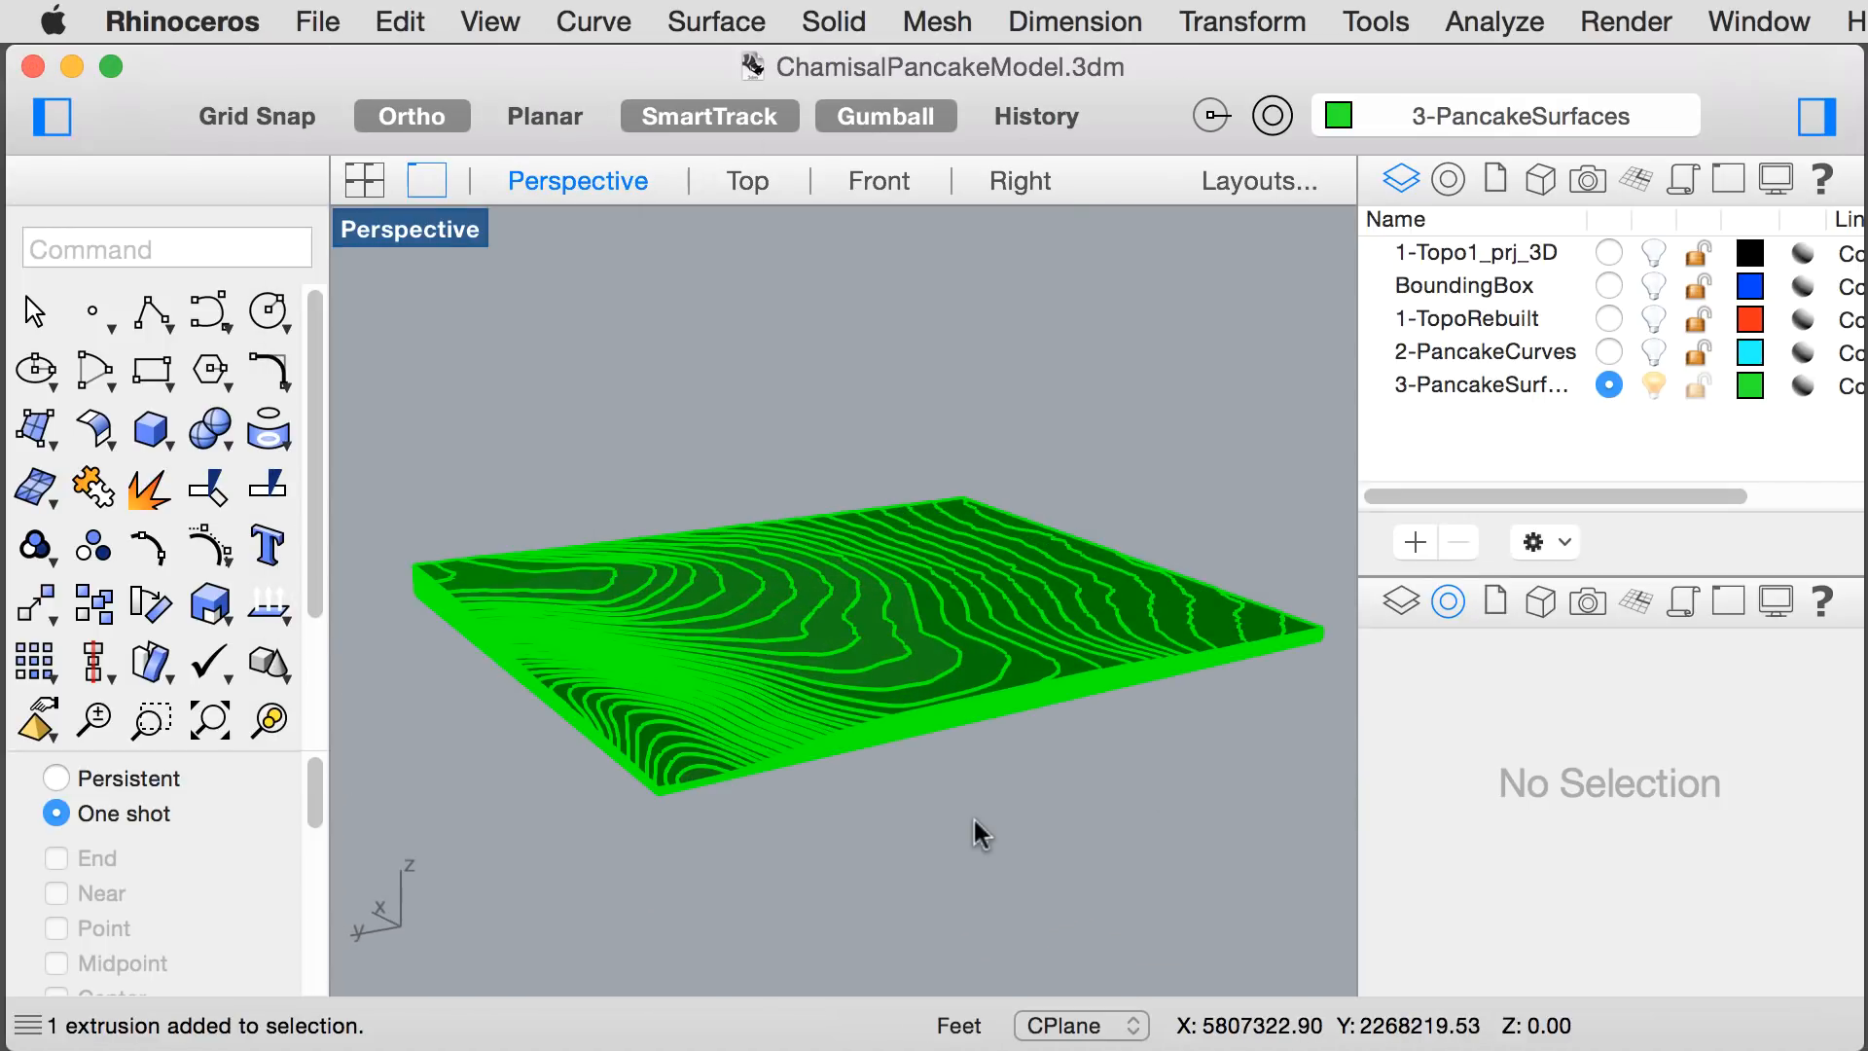
{"action": "left_click_drag", "start_coordinate": [382, 439], "coordinate": [1333, 841]}
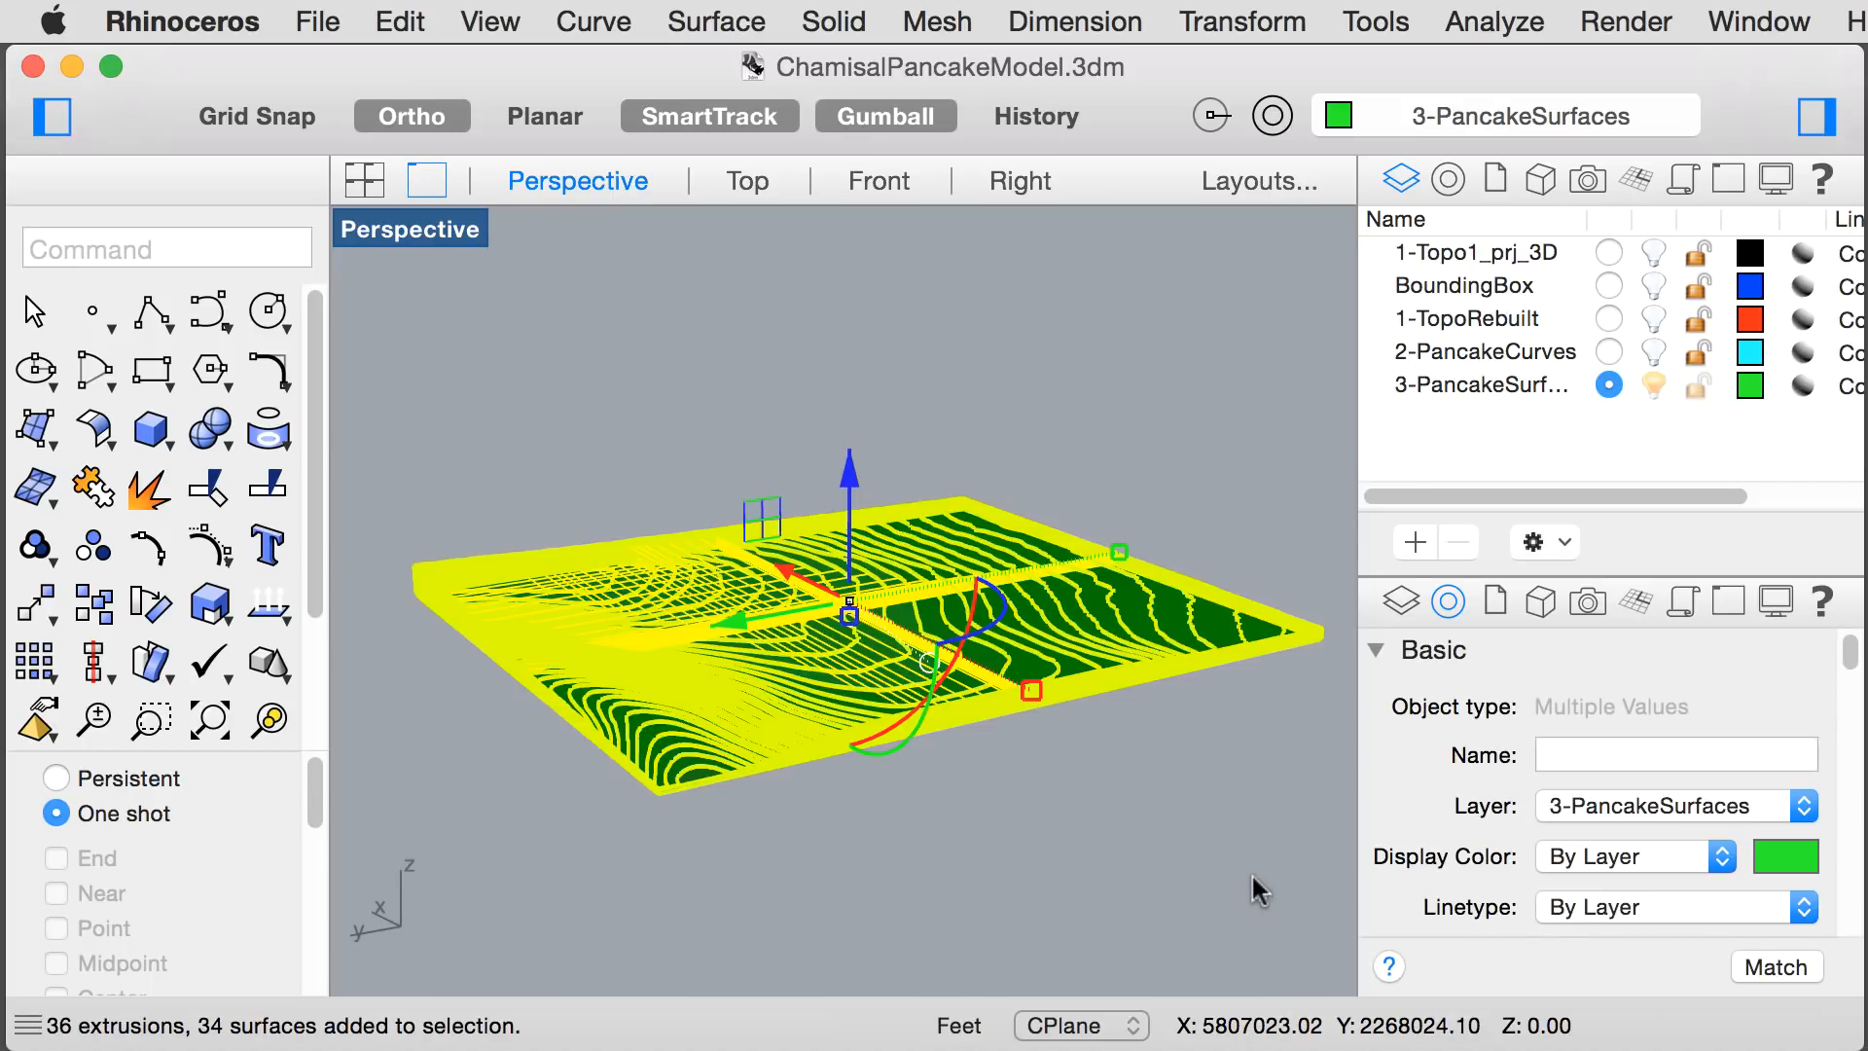
{"action": "type", "text": "Boolean2Objects"}
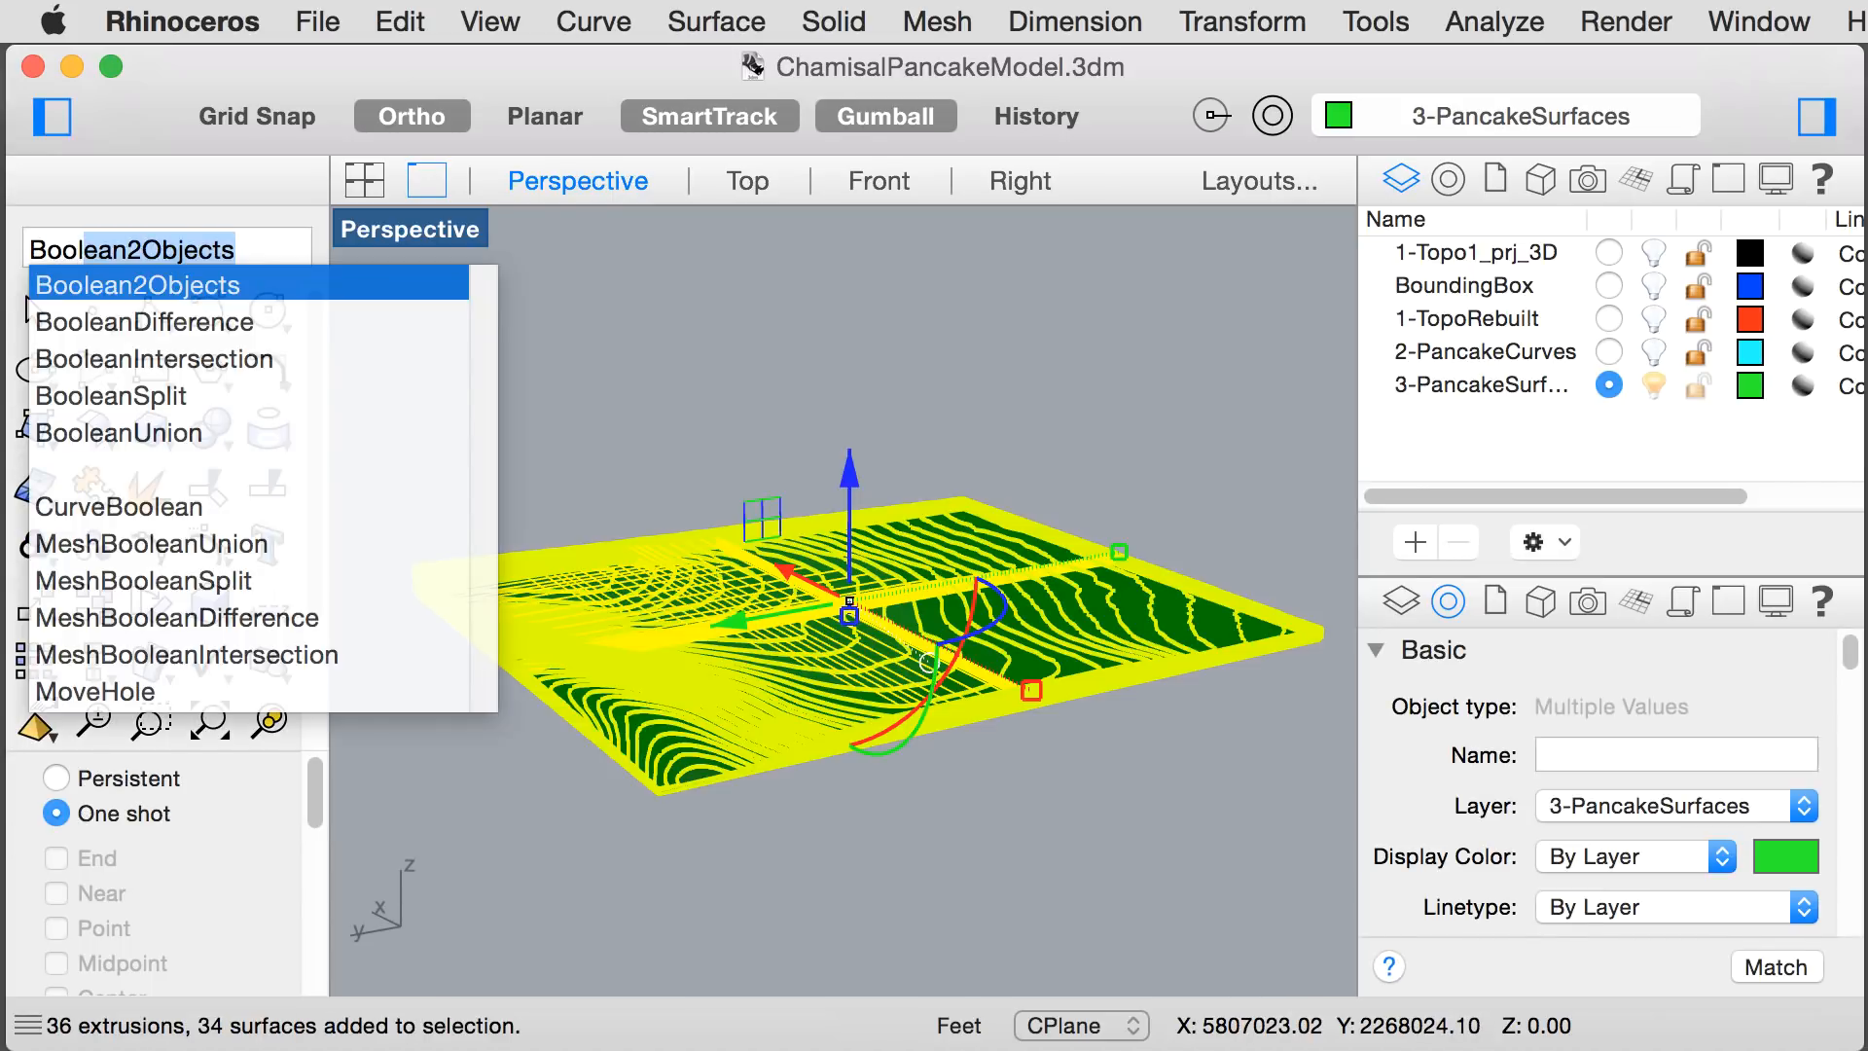
{"action": "left_click", "coordinate": [100, 433]}
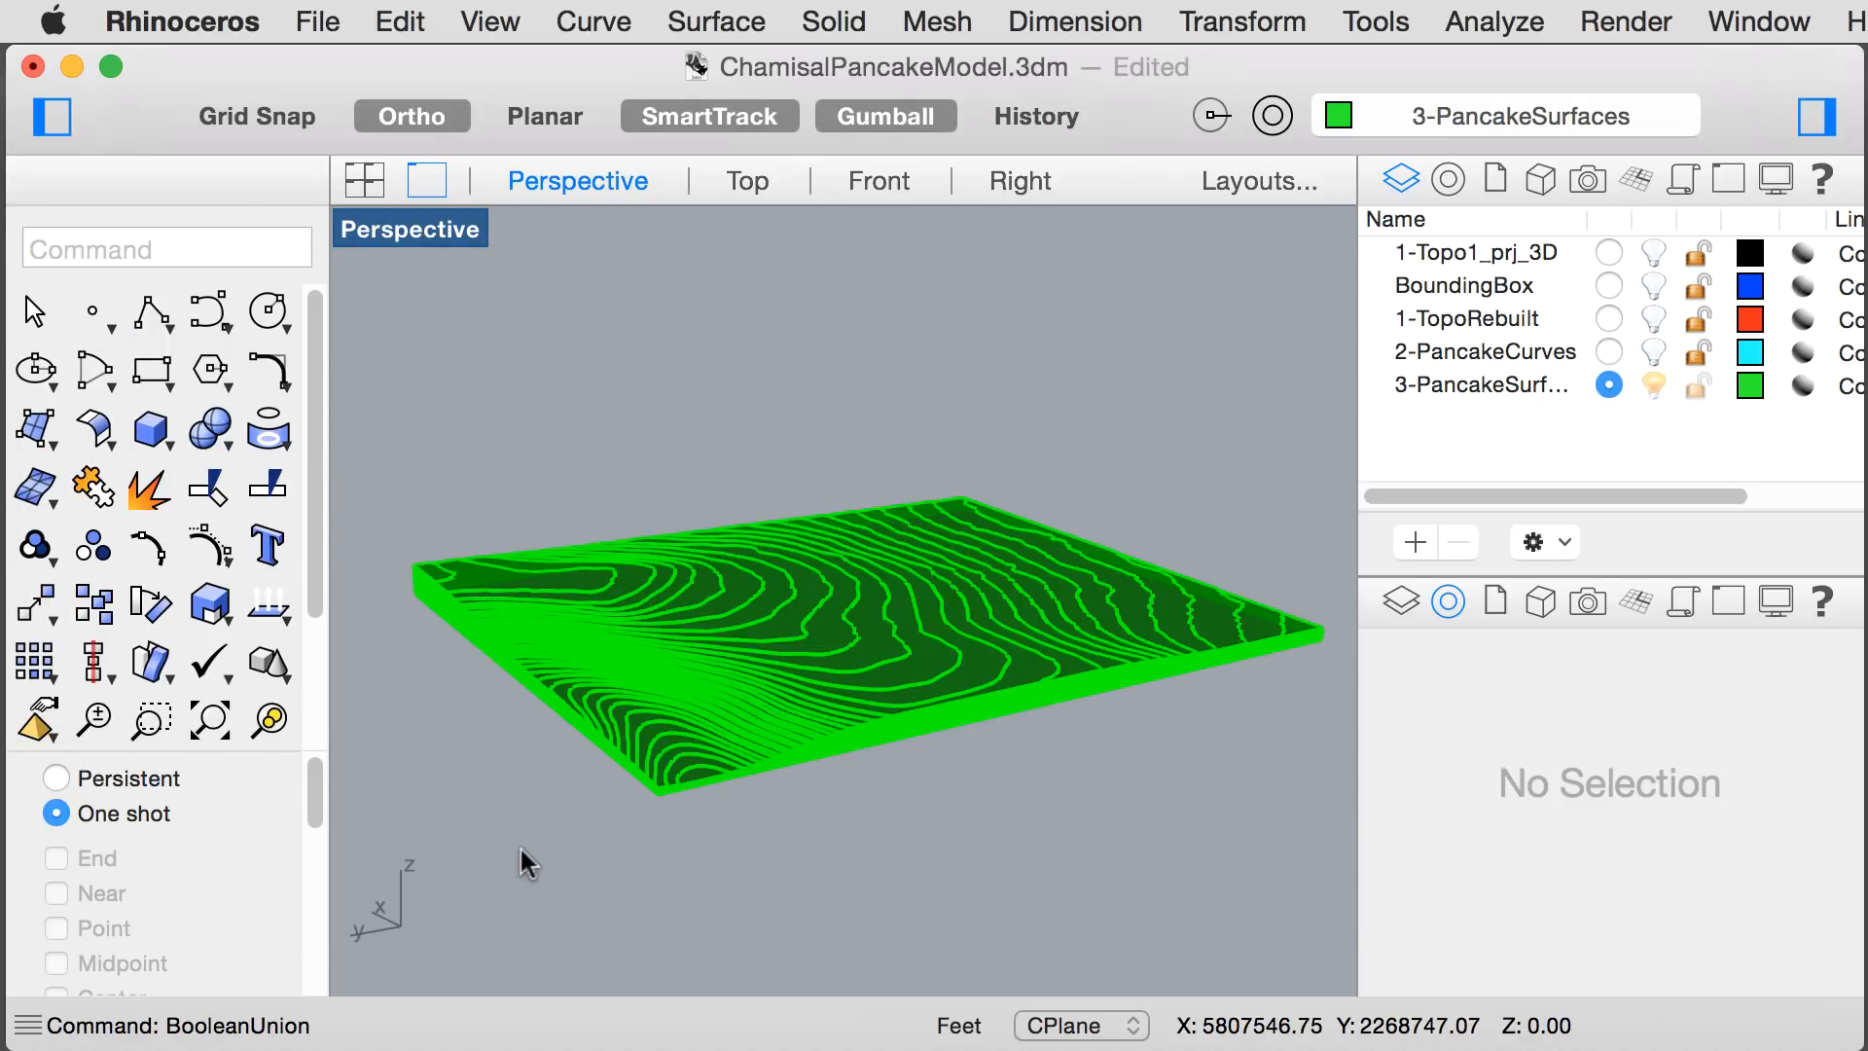
- Select the unioned terrain to check whether the layers and base form a single closed polysurface
{"action": "scroll", "coordinate": [587, 769], "scroll_direction": "up", "scroll_amount": 5}
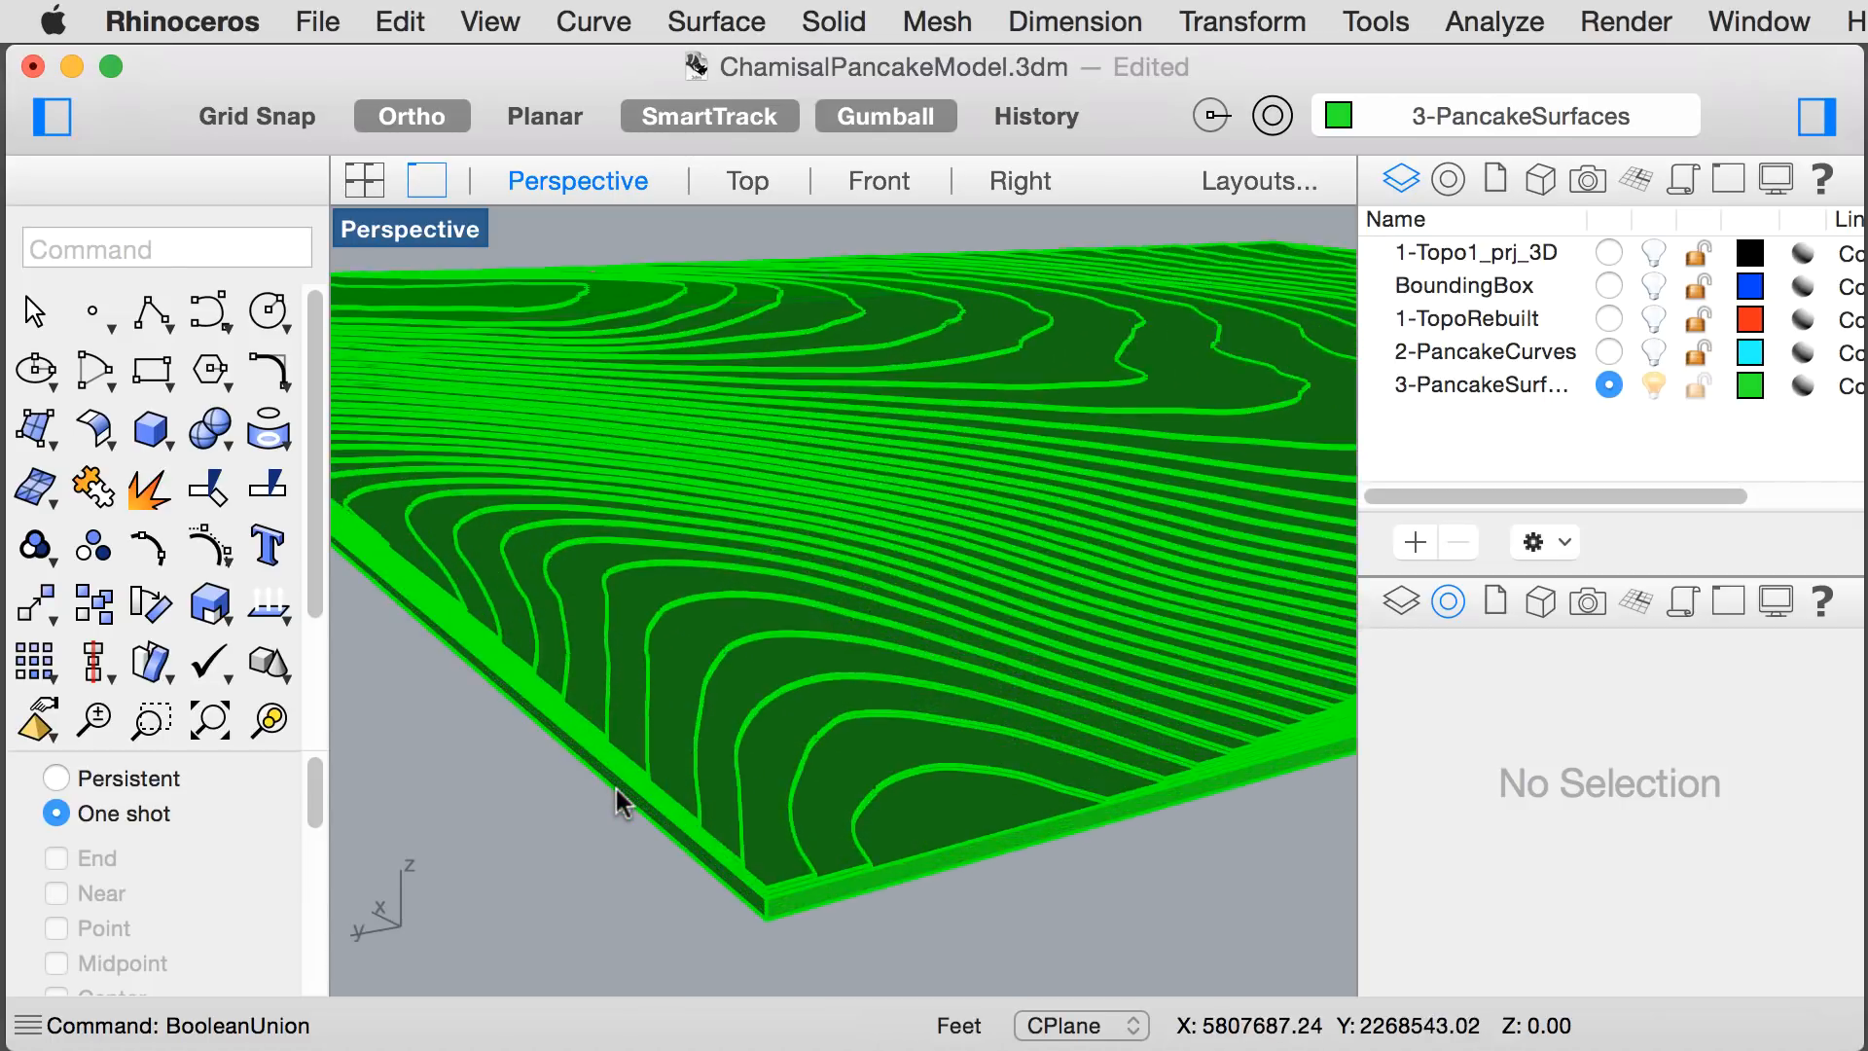
{"action": "scroll", "coordinate": [621, 802], "scroll_direction": "up", "scroll_amount": 3}
{"action": "left_click", "coordinate": [708, 740]}
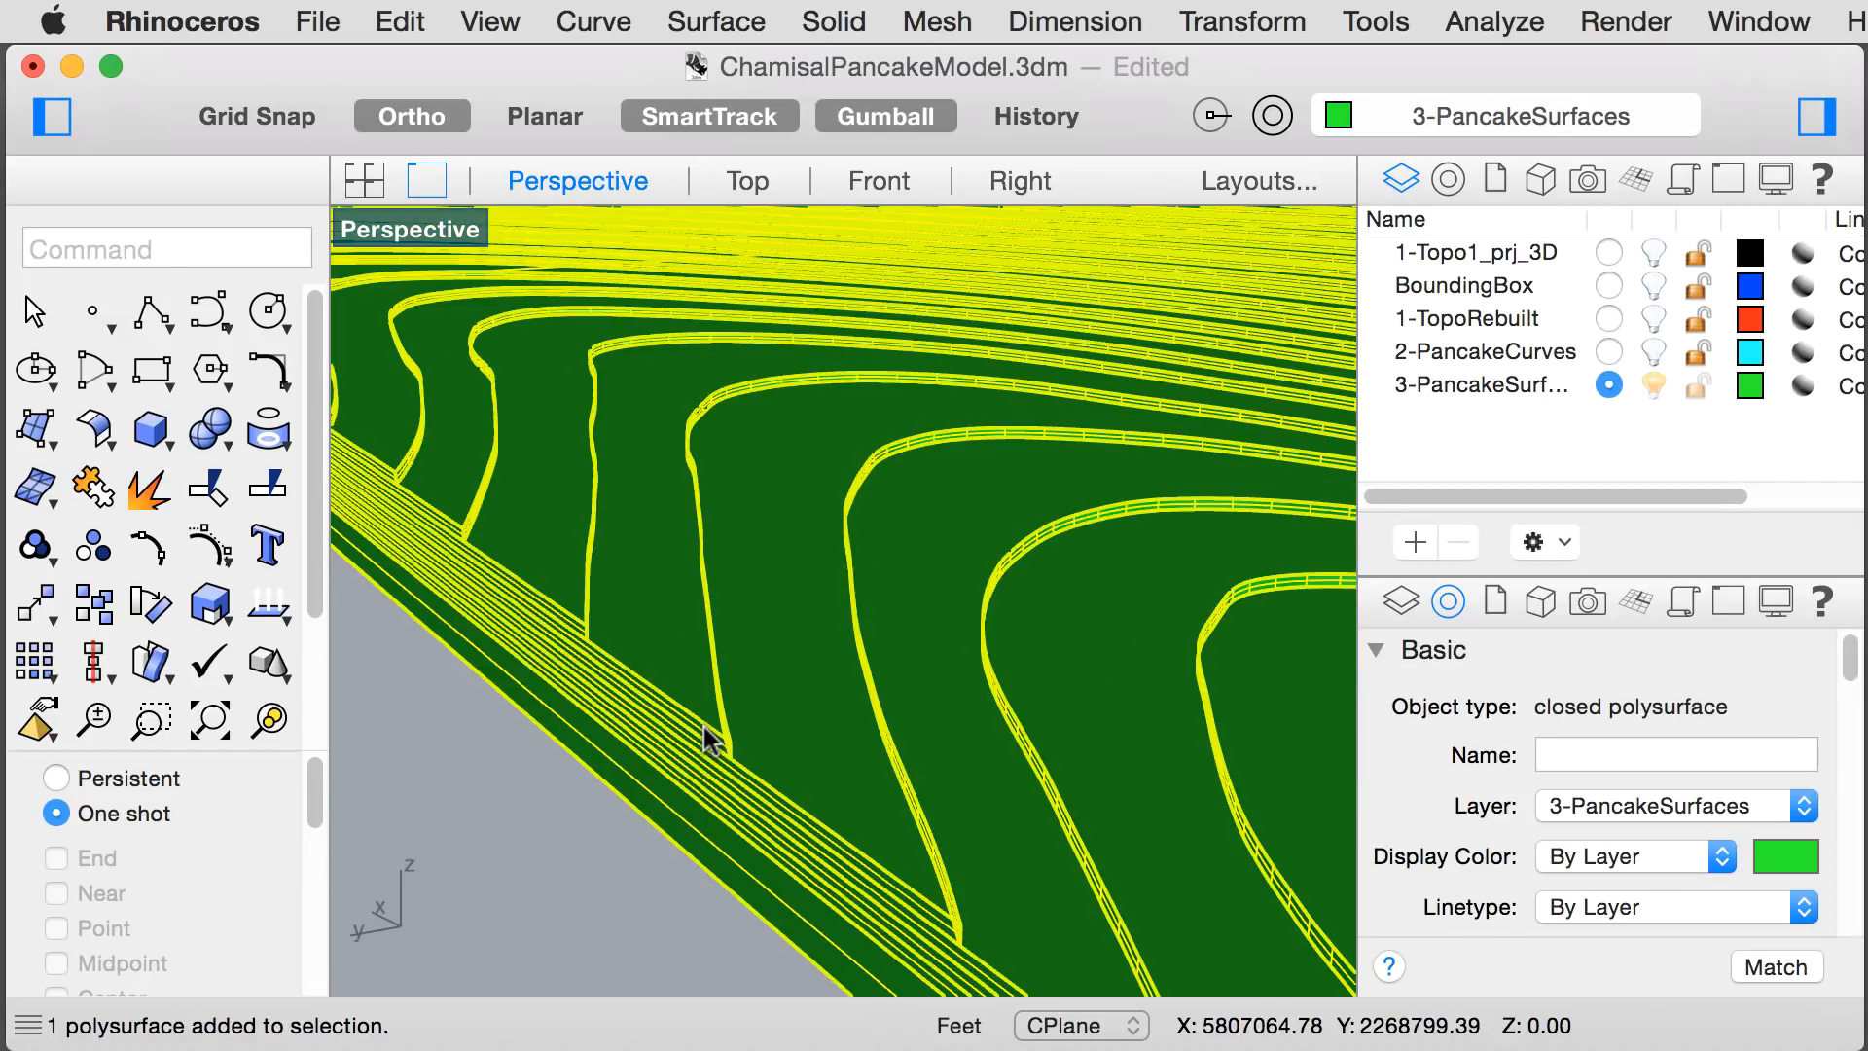
{"action": "left_click", "coordinate": [570, 796]}
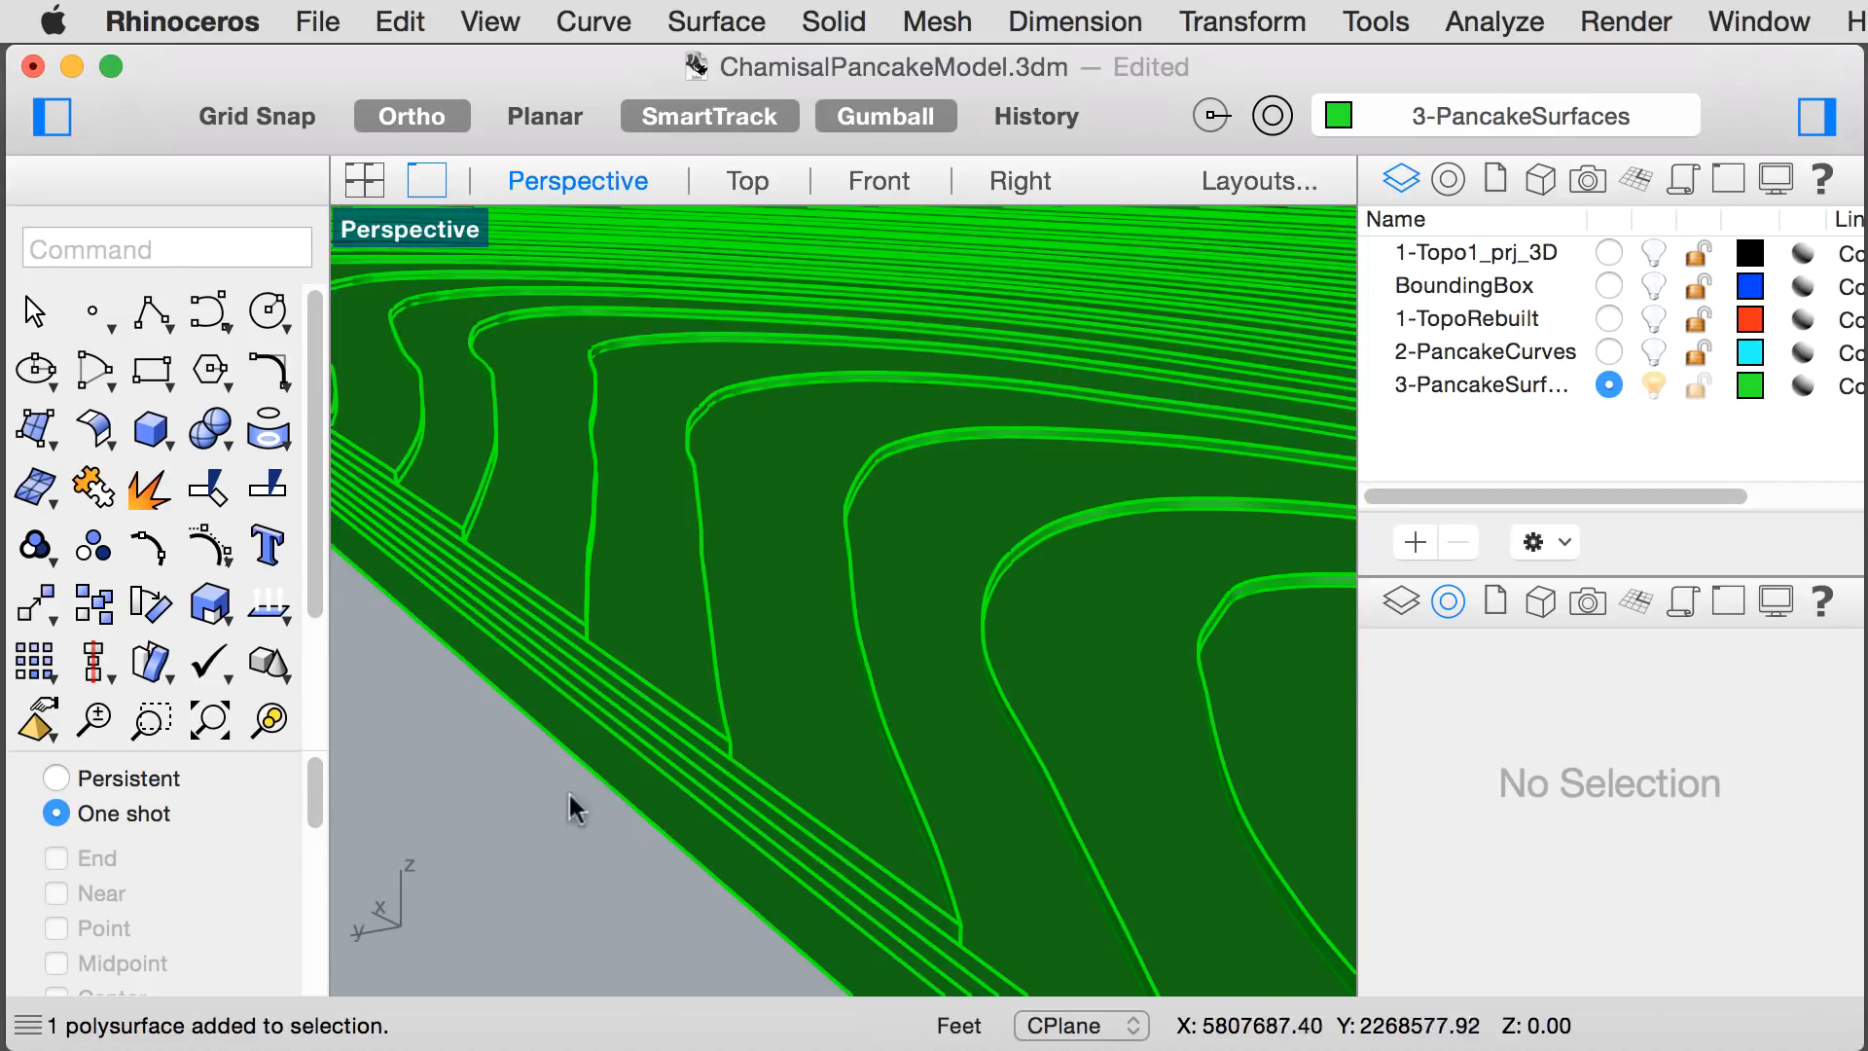
{"action": "left_click", "coordinate": [678, 729]}
{"action": "scroll", "coordinate": [486, 855], "scroll_direction": "down", "scroll_amount": 5}
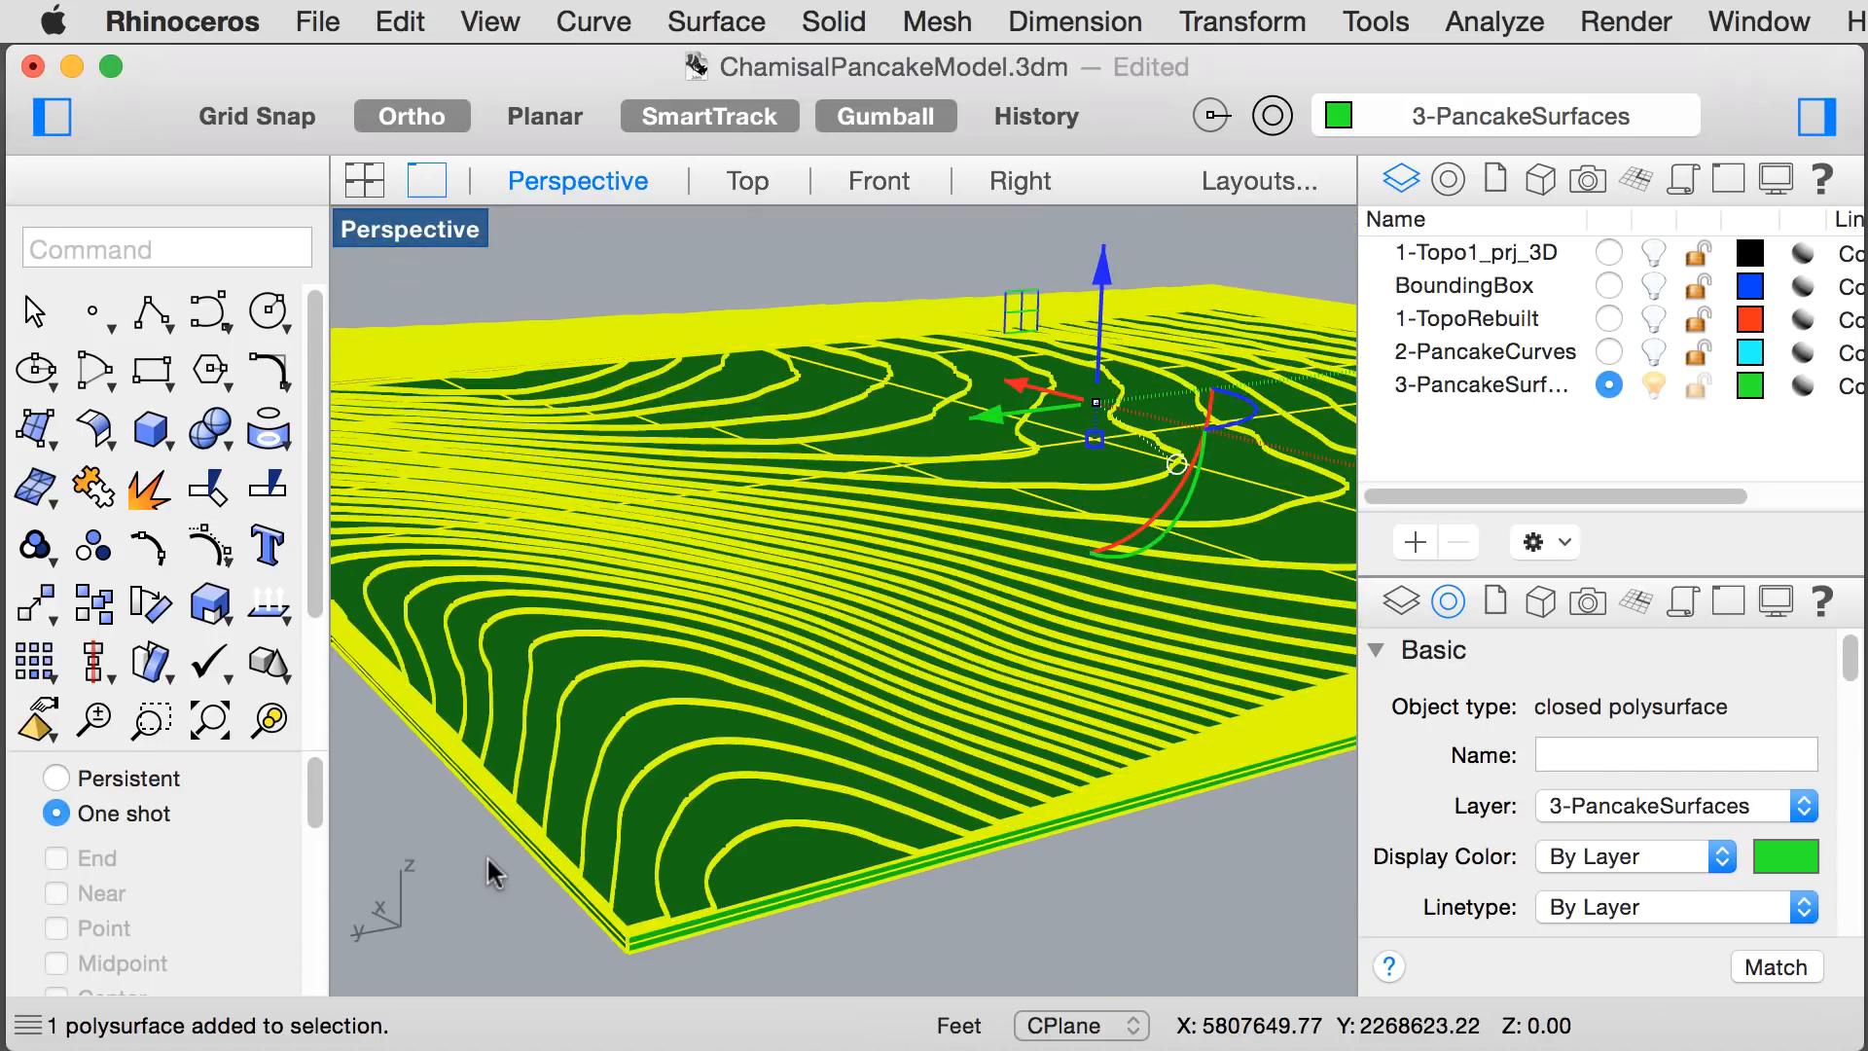
- Run MergeAllFaces on the whole terrain polysurface to merge its coplanar faces
{"action": "type", "text": "Merge2MeshFaces"}
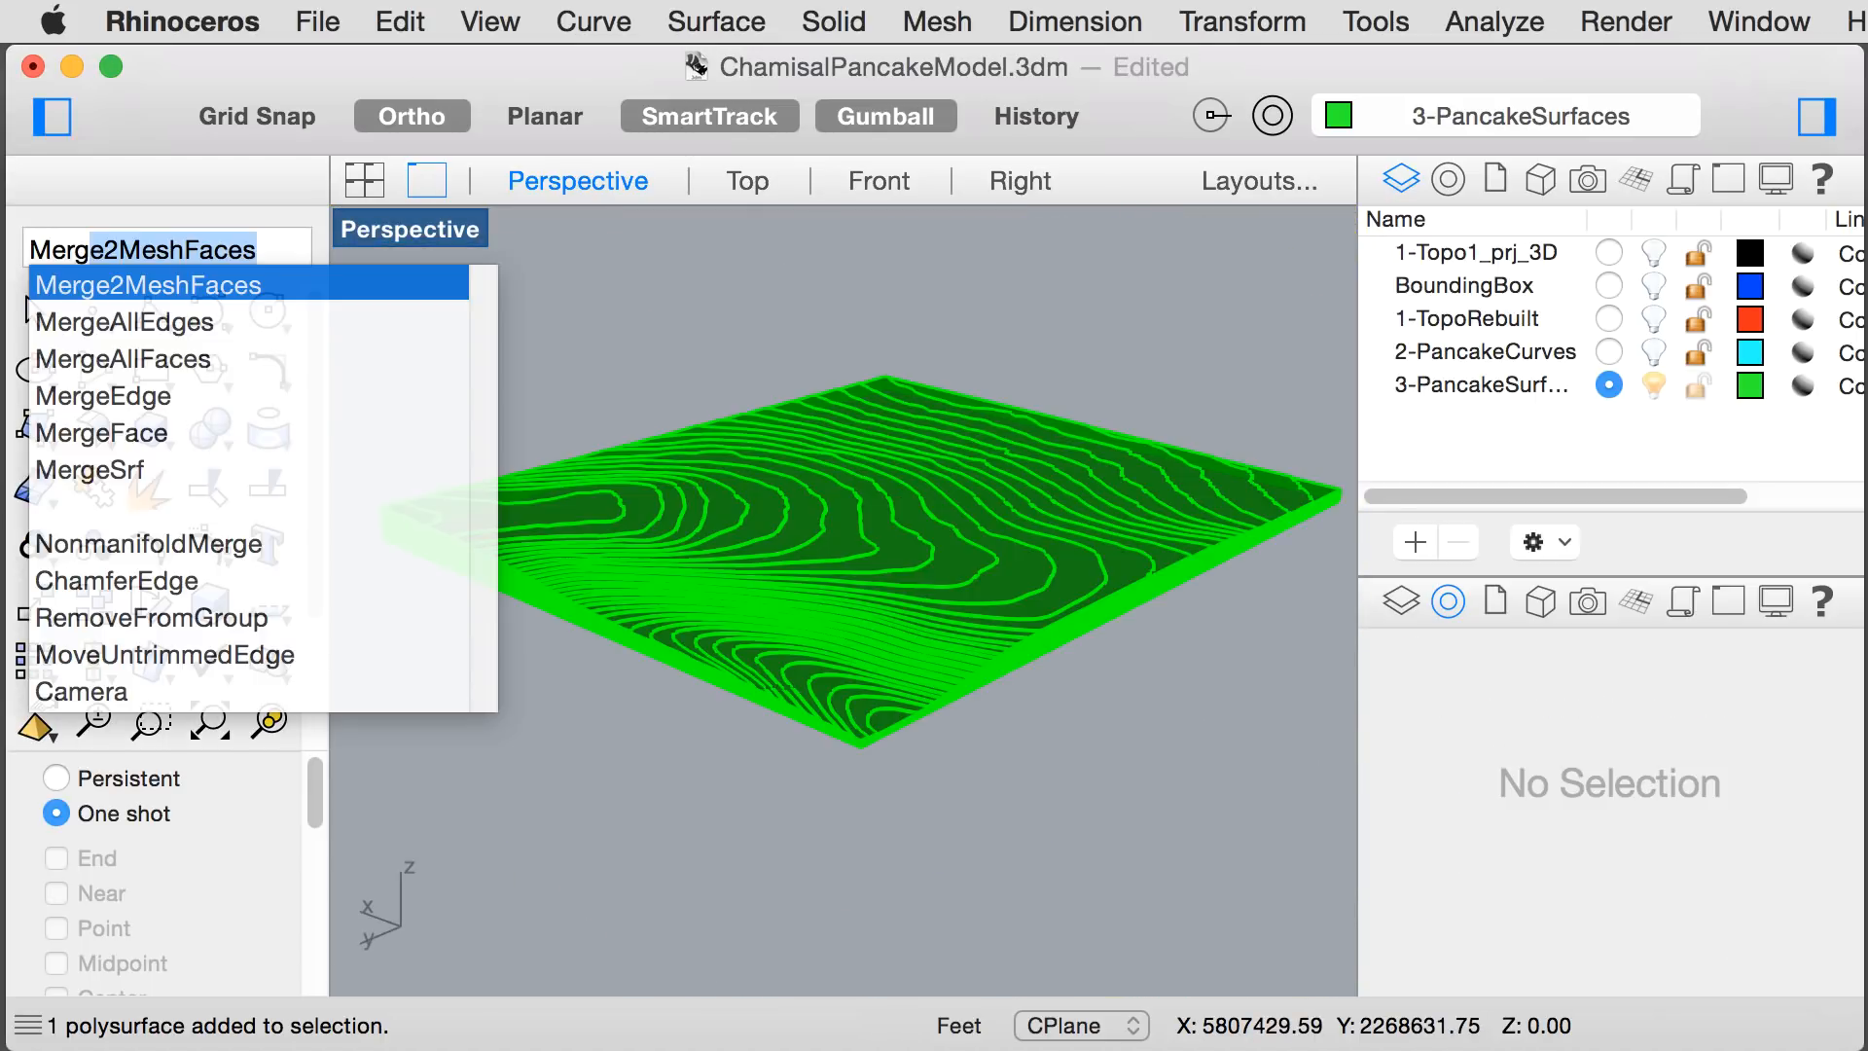
{"action": "key", "text": "Down"}
{"action": "key", "text": "Down"}
{"action": "key", "text": "Return"}
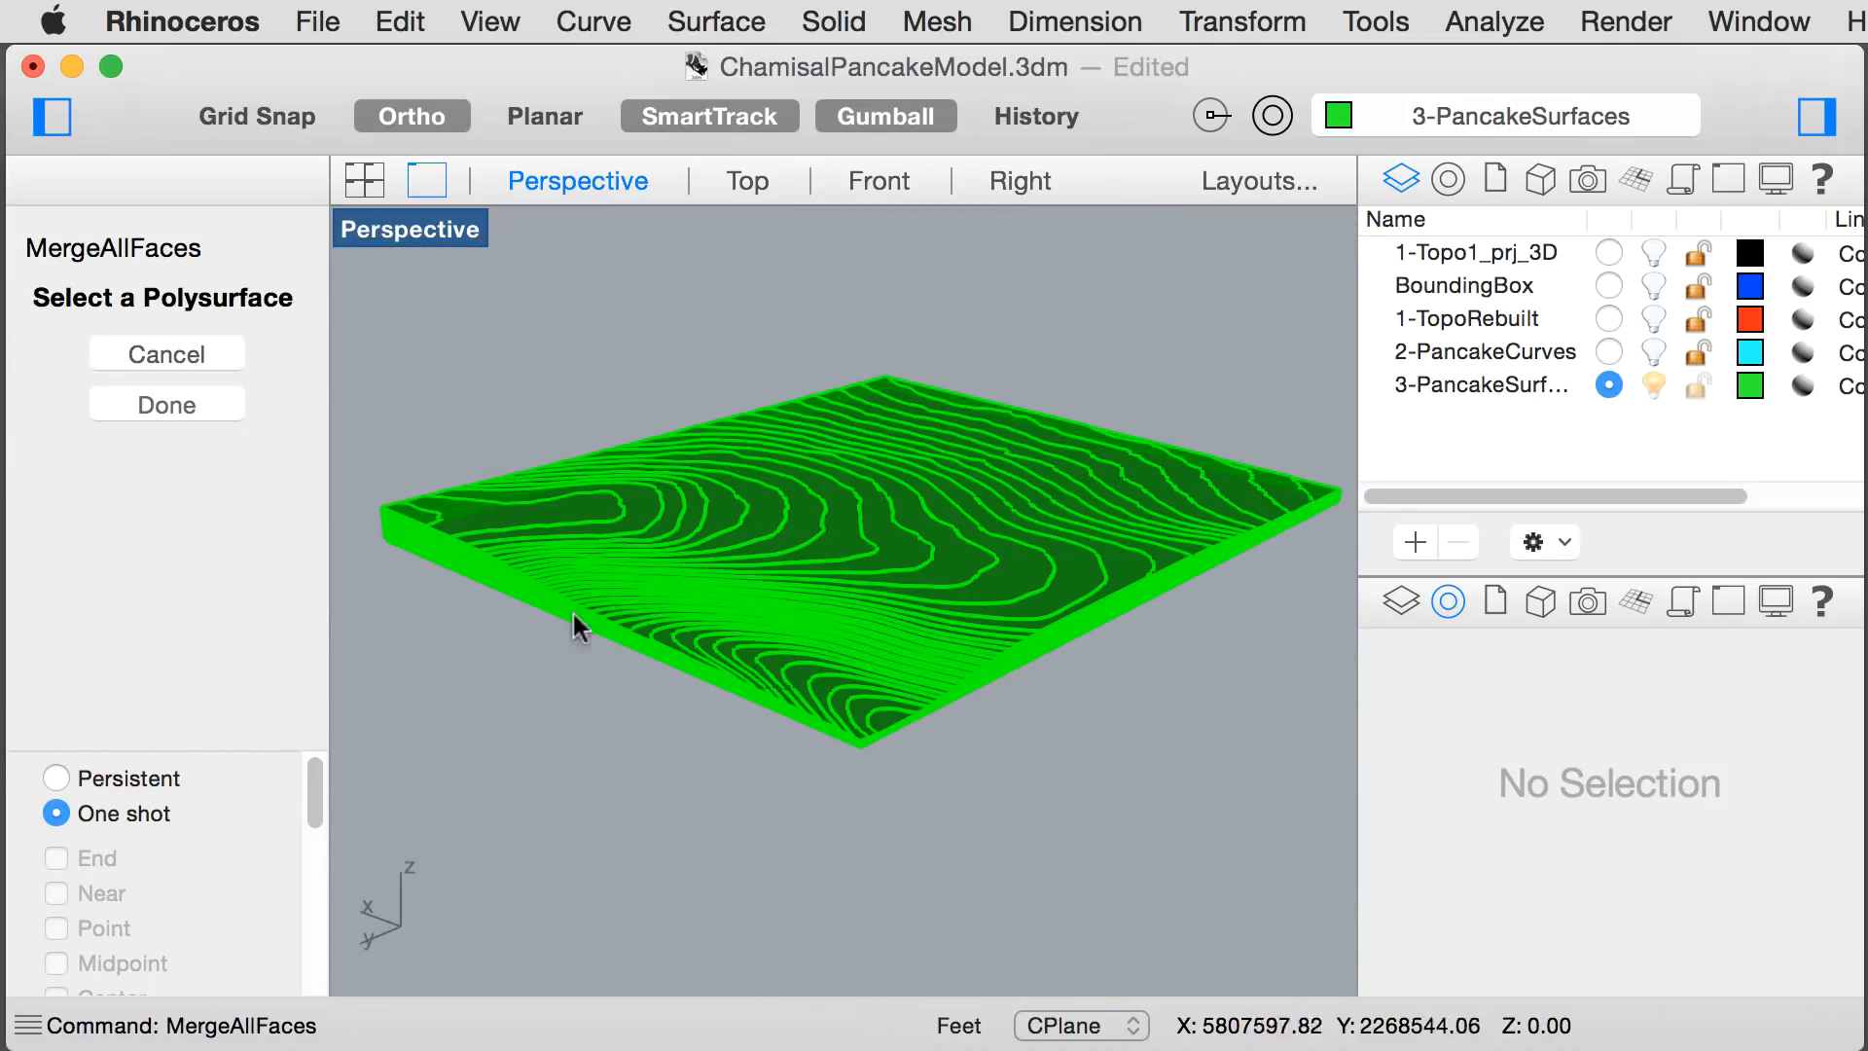
{"action": "left_click_drag", "start_coordinate": [357, 290], "coordinate": [1346, 765]}
{"action": "key", "text": "Return"}
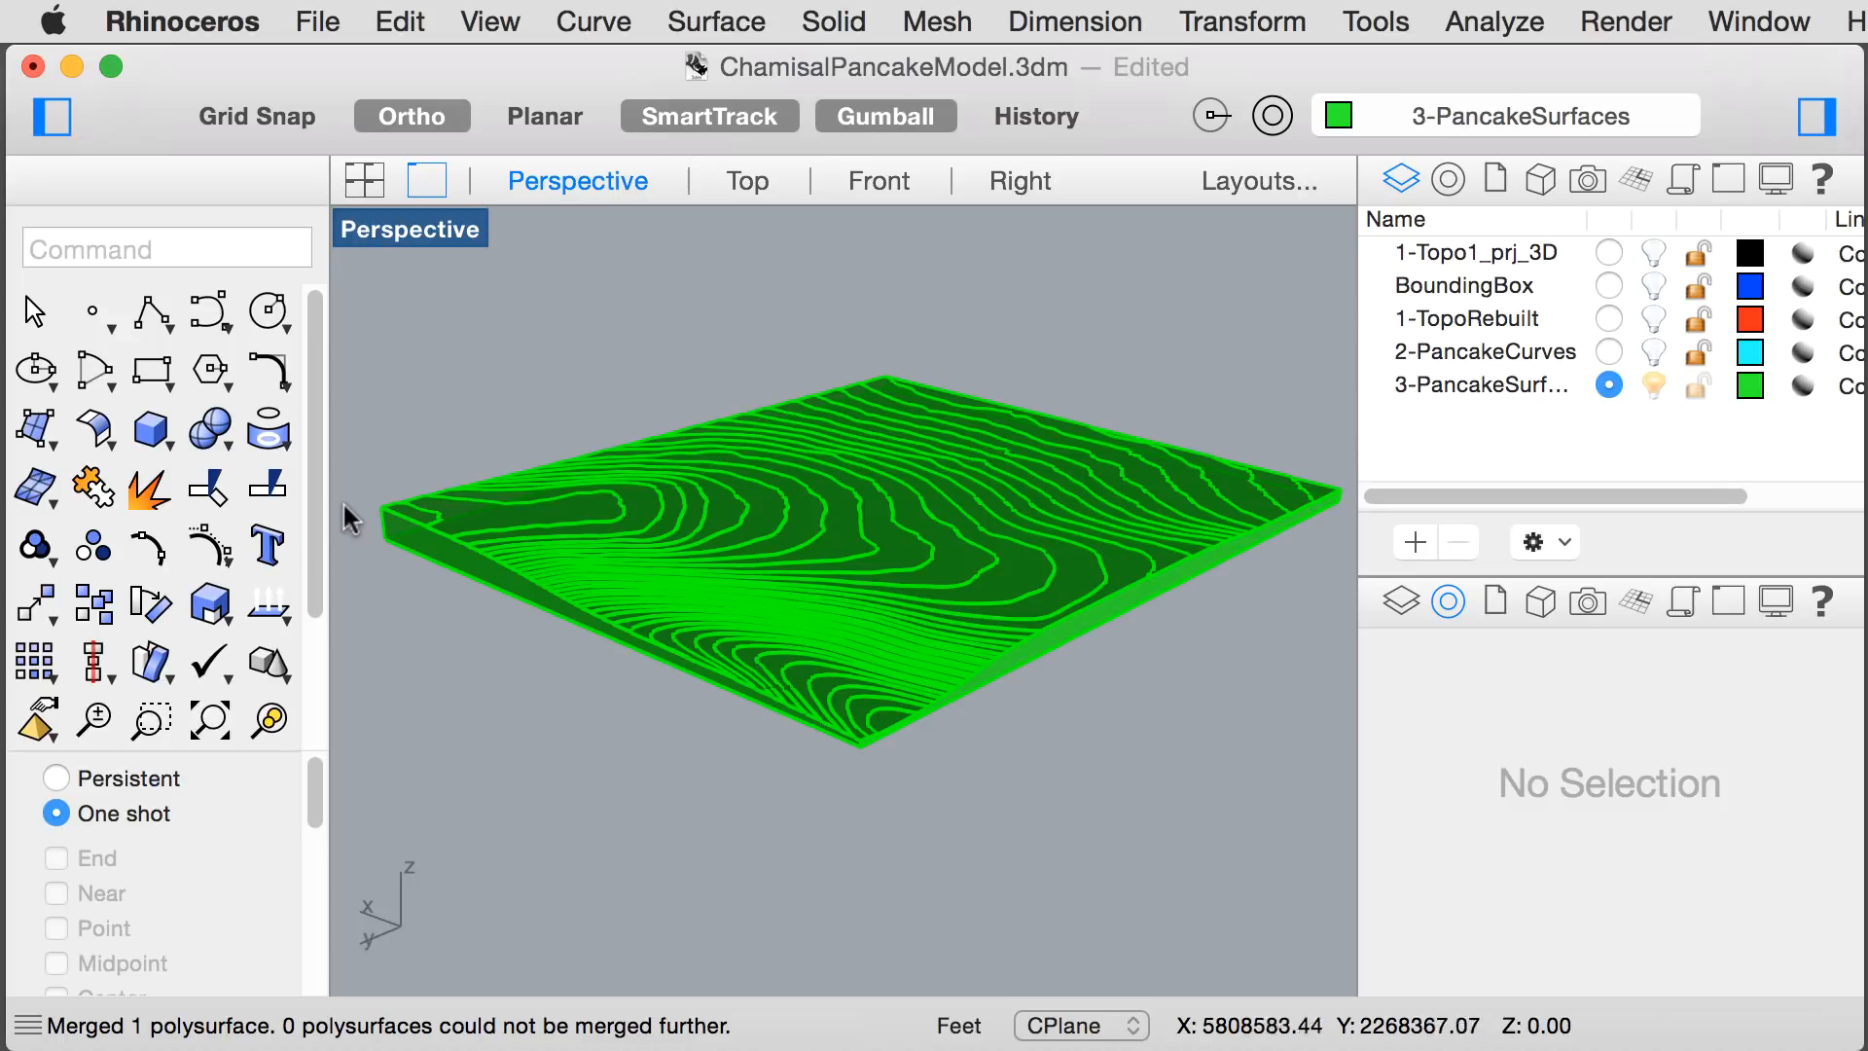
- Inspect the merged side faces at the terrain's high corner and save the model file
{"action": "scroll", "coordinate": [370, 535], "scroll_direction": "up", "scroll_amount": 3}
{"action": "scroll", "coordinate": [369, 535], "scroll_direction": "up", "scroll_amount": 4}
{"action": "scroll", "coordinate": [418, 463], "scroll_direction": "up", "scroll_amount": 2}
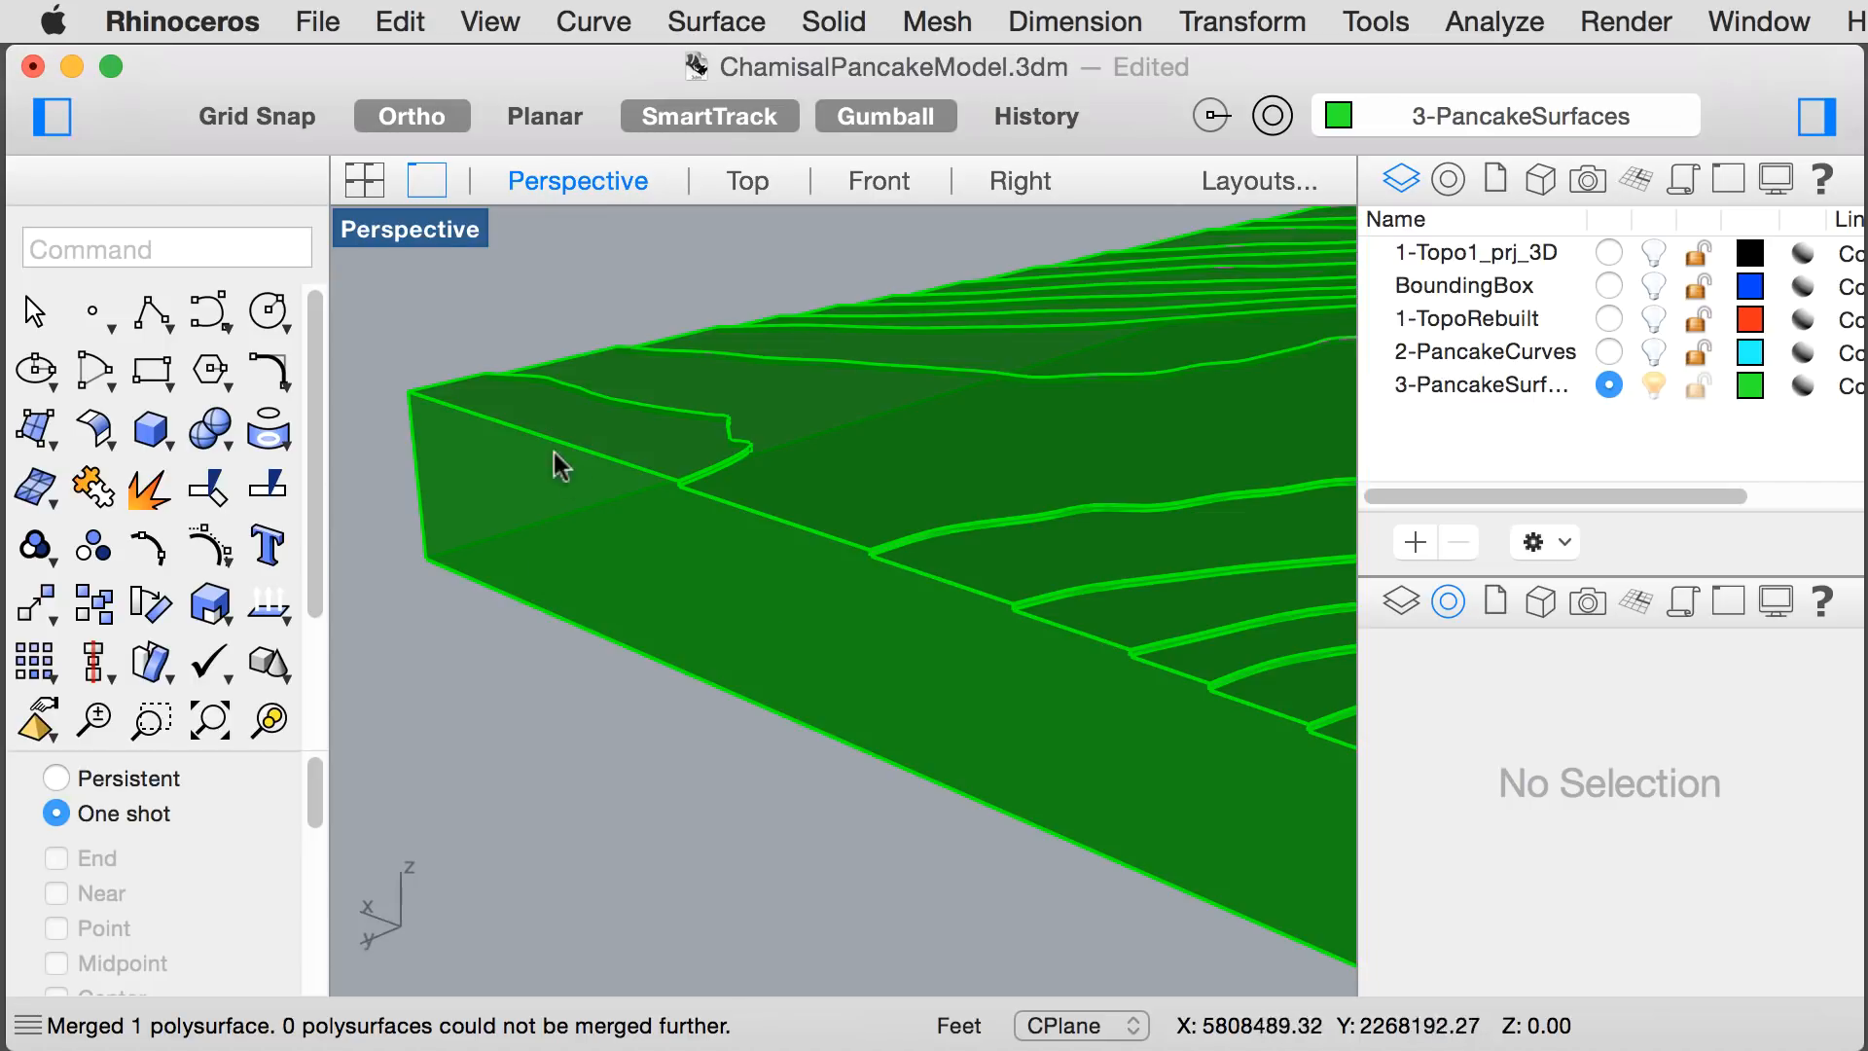
{"action": "scroll", "coordinate": [424, 550], "scroll_direction": "down", "scroll_amount": 5}
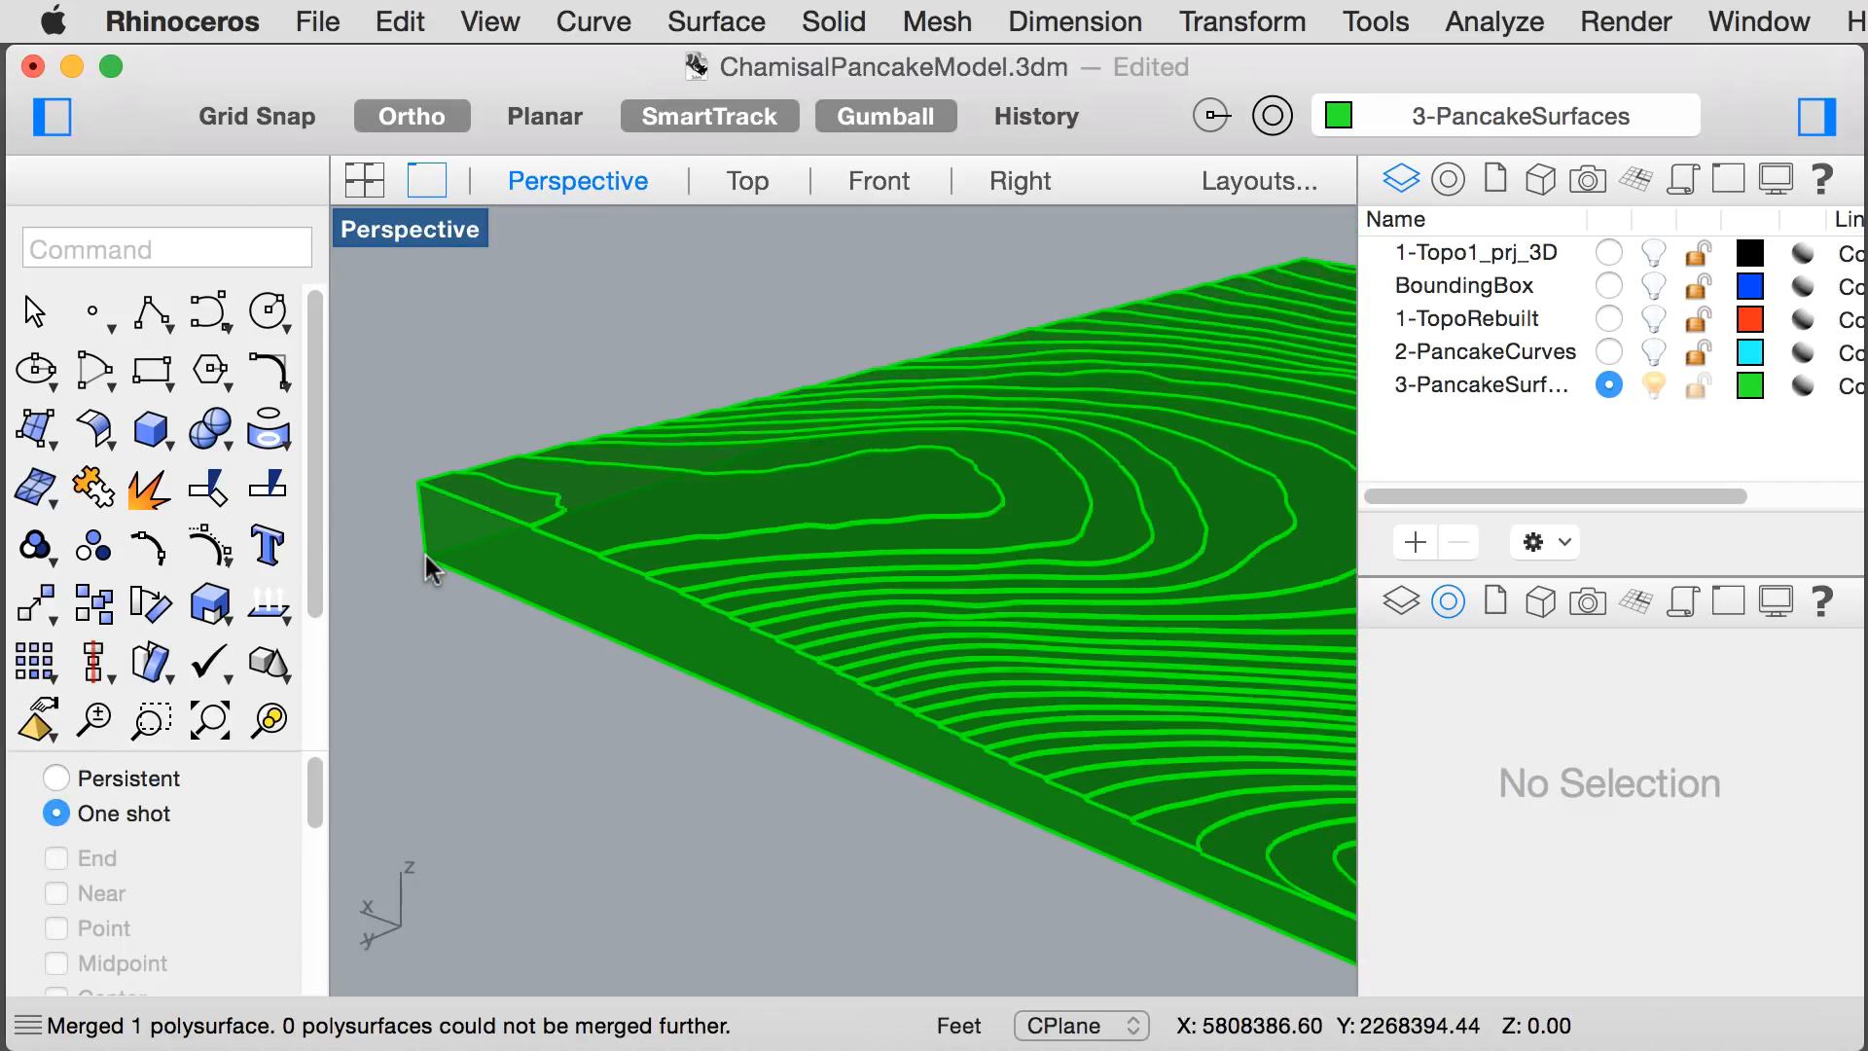
{"action": "scroll", "coordinate": [1008, 808], "scroll_direction": "down", "scroll_amount": 8}
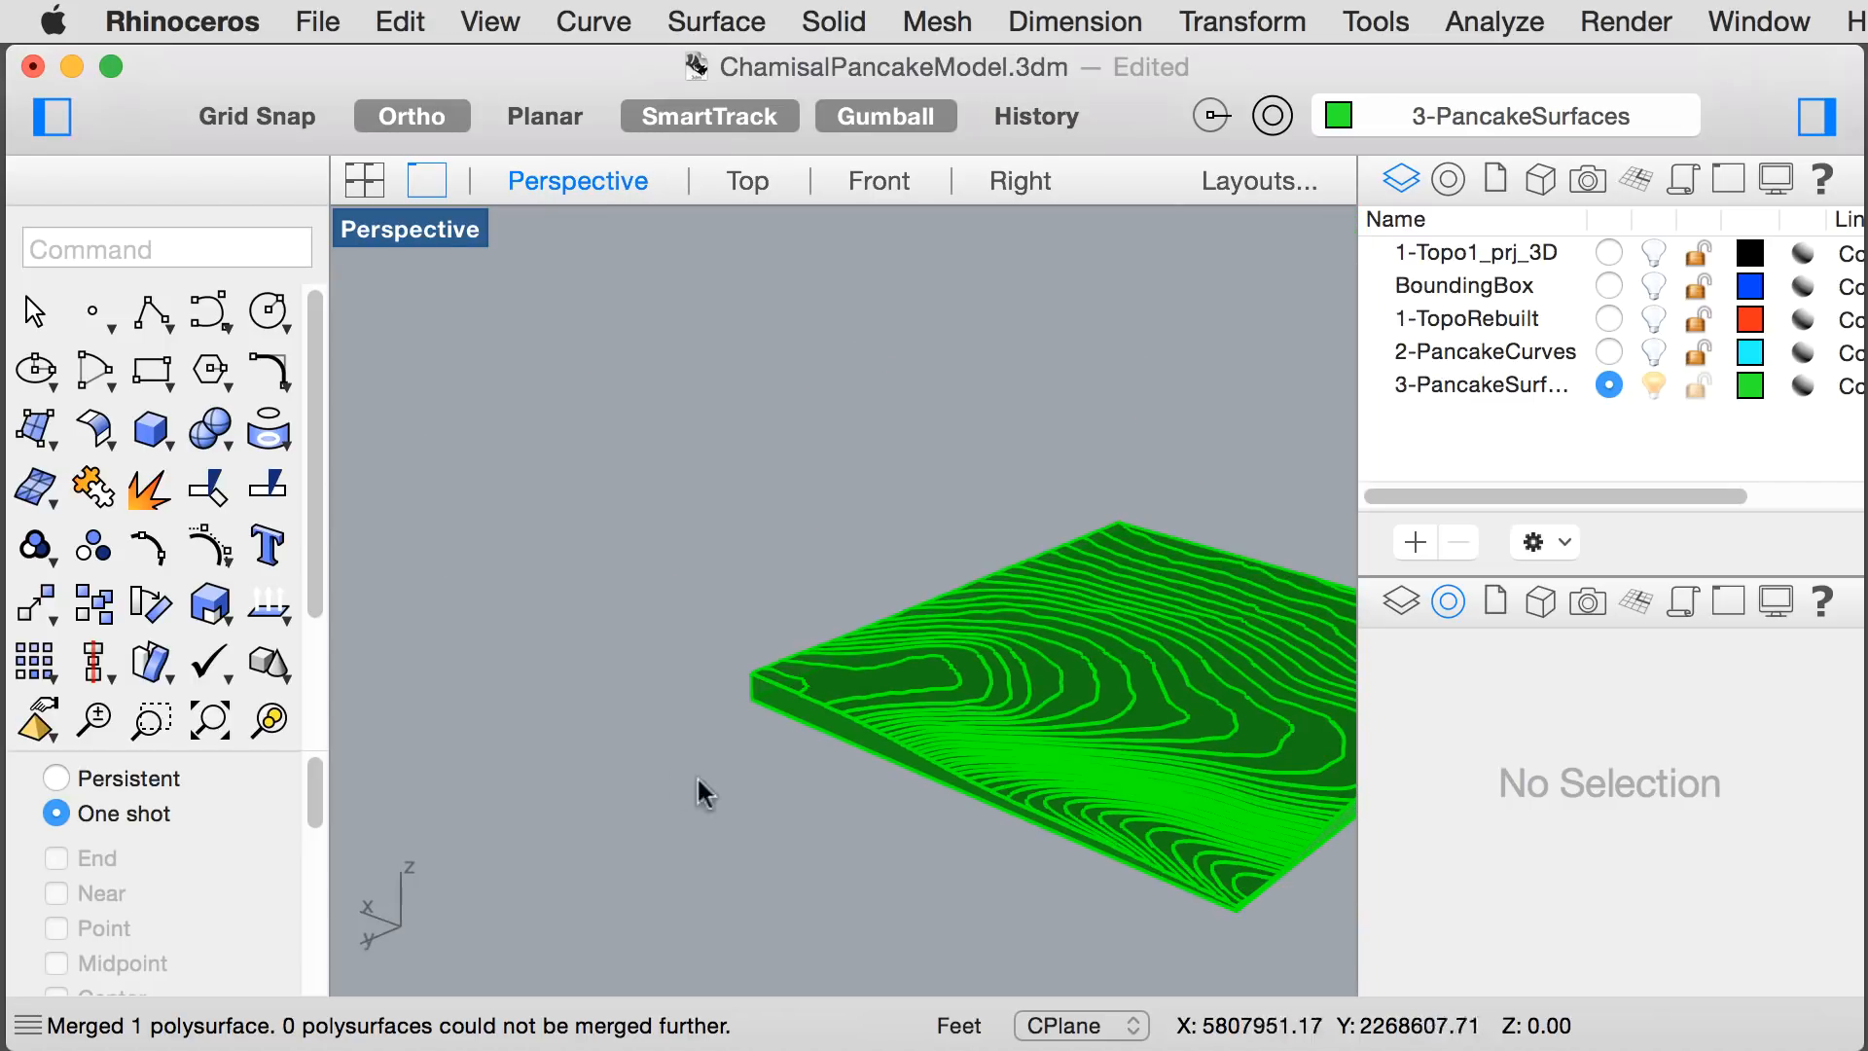
{"action": "right_click_drag", "start_coordinate": [647, 767], "coordinate": [888, 701]}
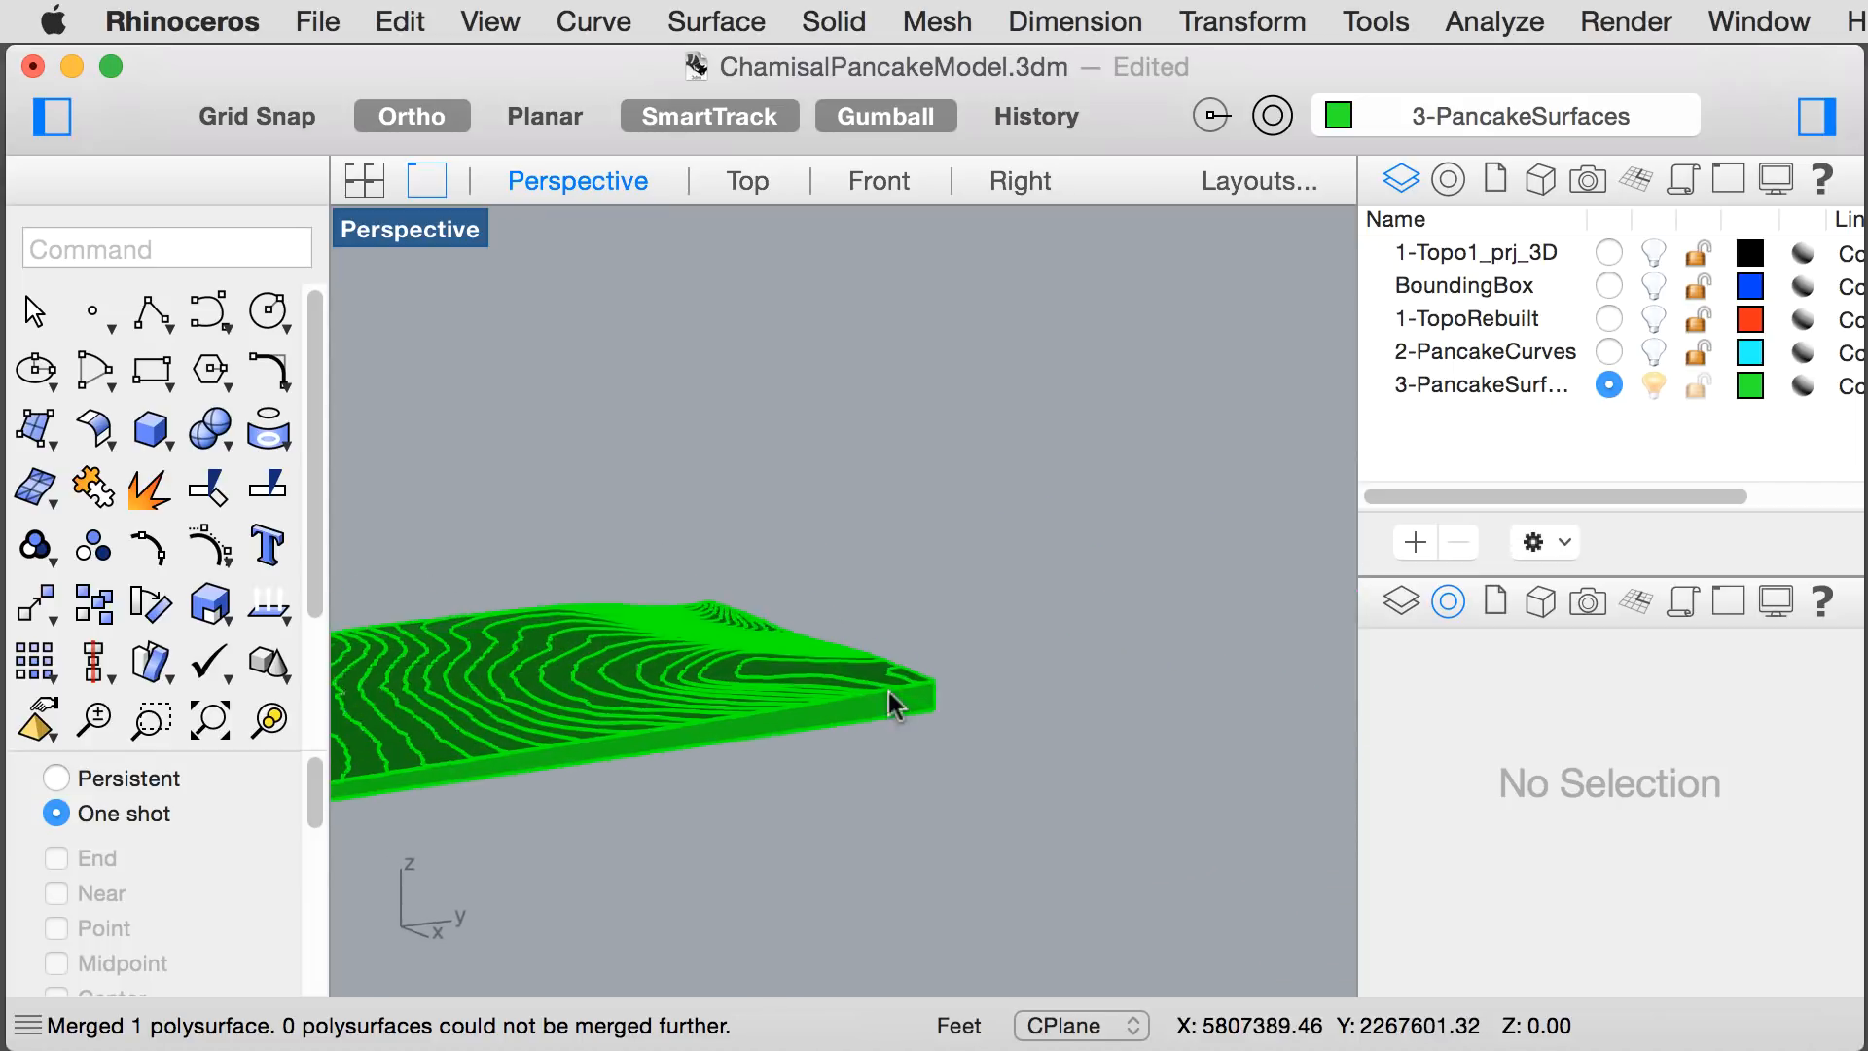
{"action": "left_click", "coordinate": [318, 22]}
{"action": "left_click", "coordinate": [368, 282]}
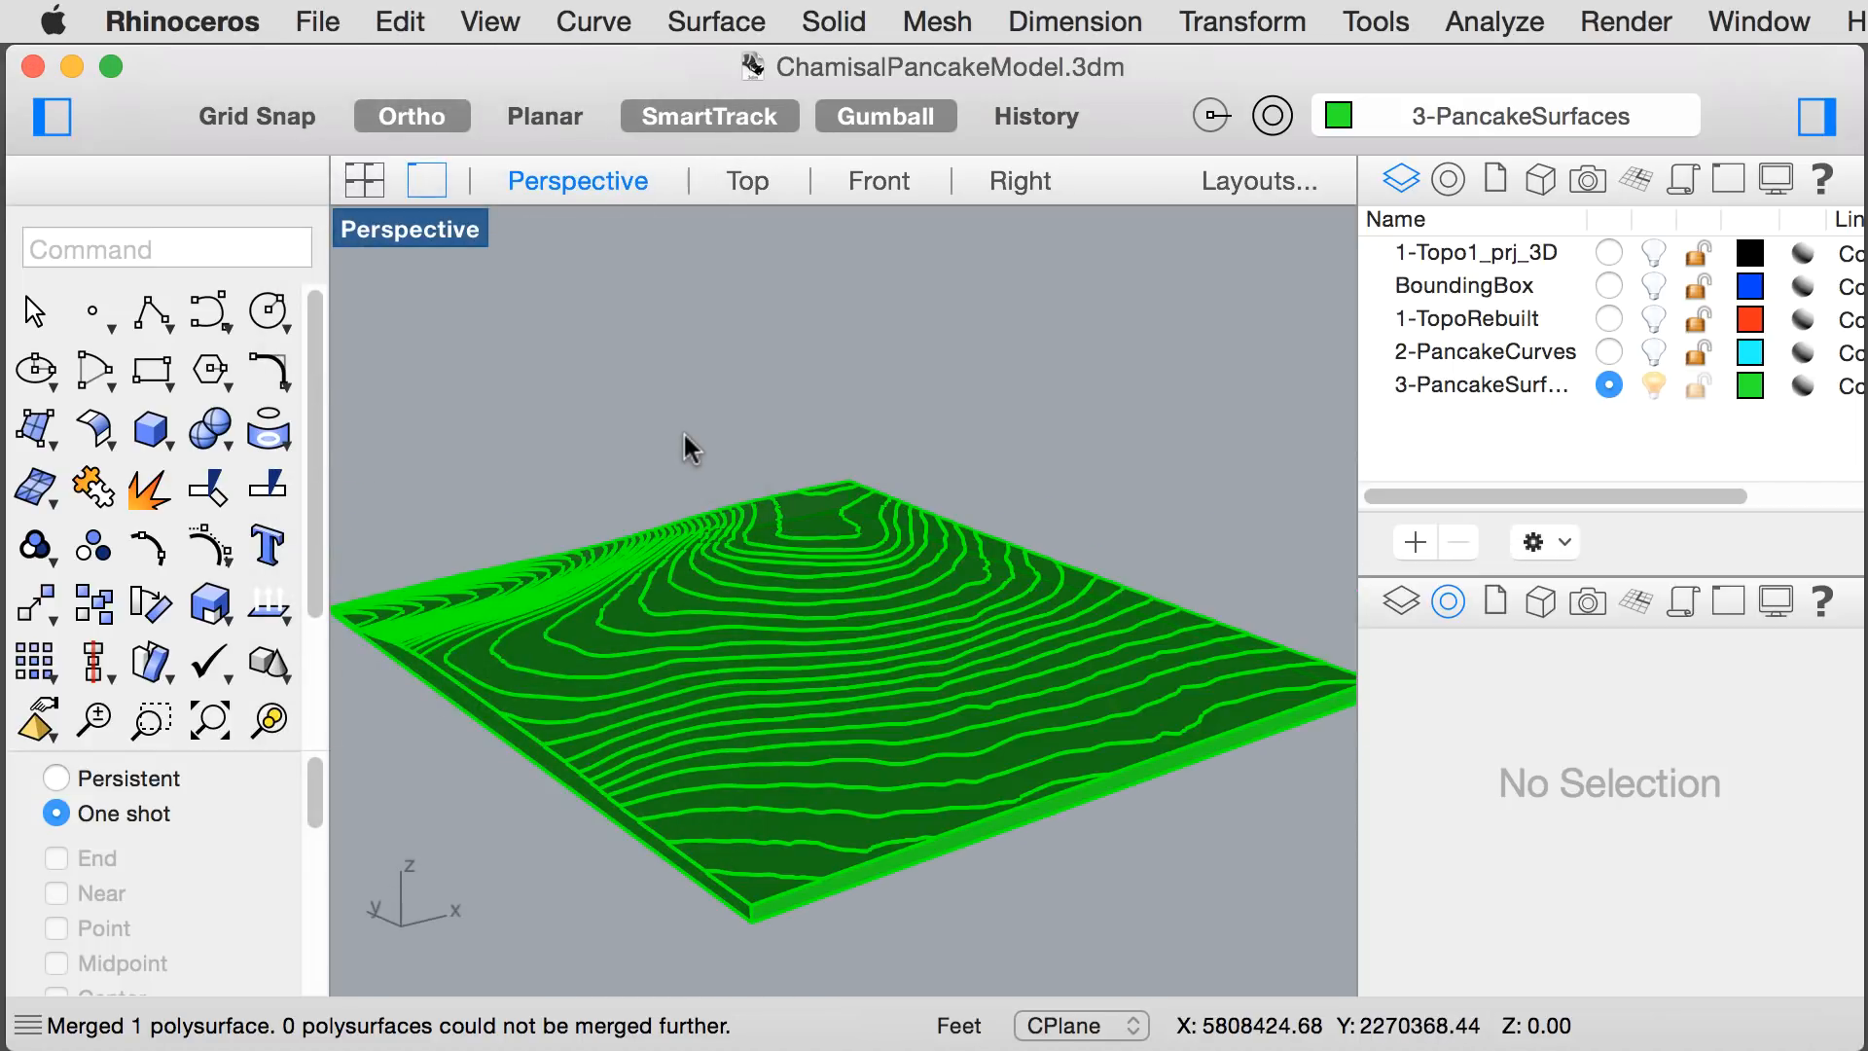
- Draw a solid rectangular box on the terrain surface just below the hilltop, rising above the contours
{"action": "right_click_drag", "start_coordinate": [558, 848], "coordinate": [651, 839]}
{"action": "scroll", "coordinate": [889, 722], "scroll_direction": "up", "scroll_amount": 10}
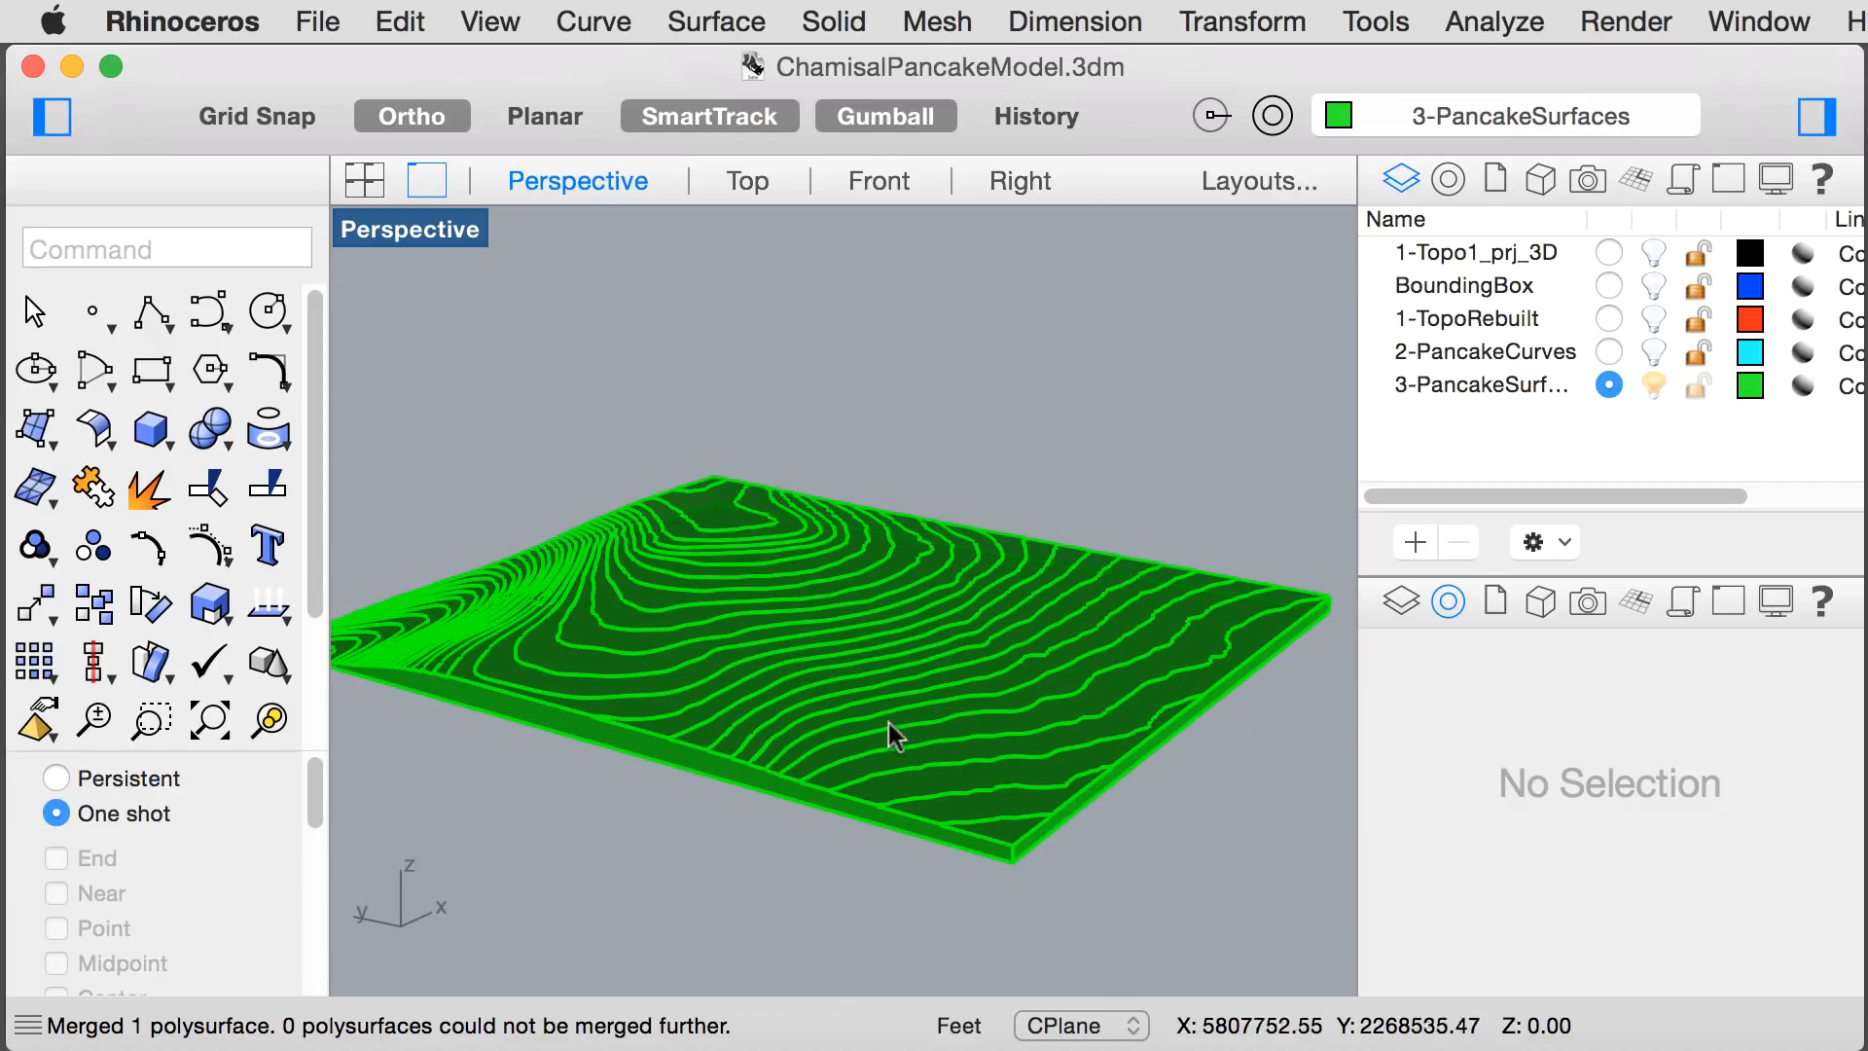
{"action": "scroll", "coordinate": [820, 621], "scroll_direction": "down", "scroll_amount": 10}
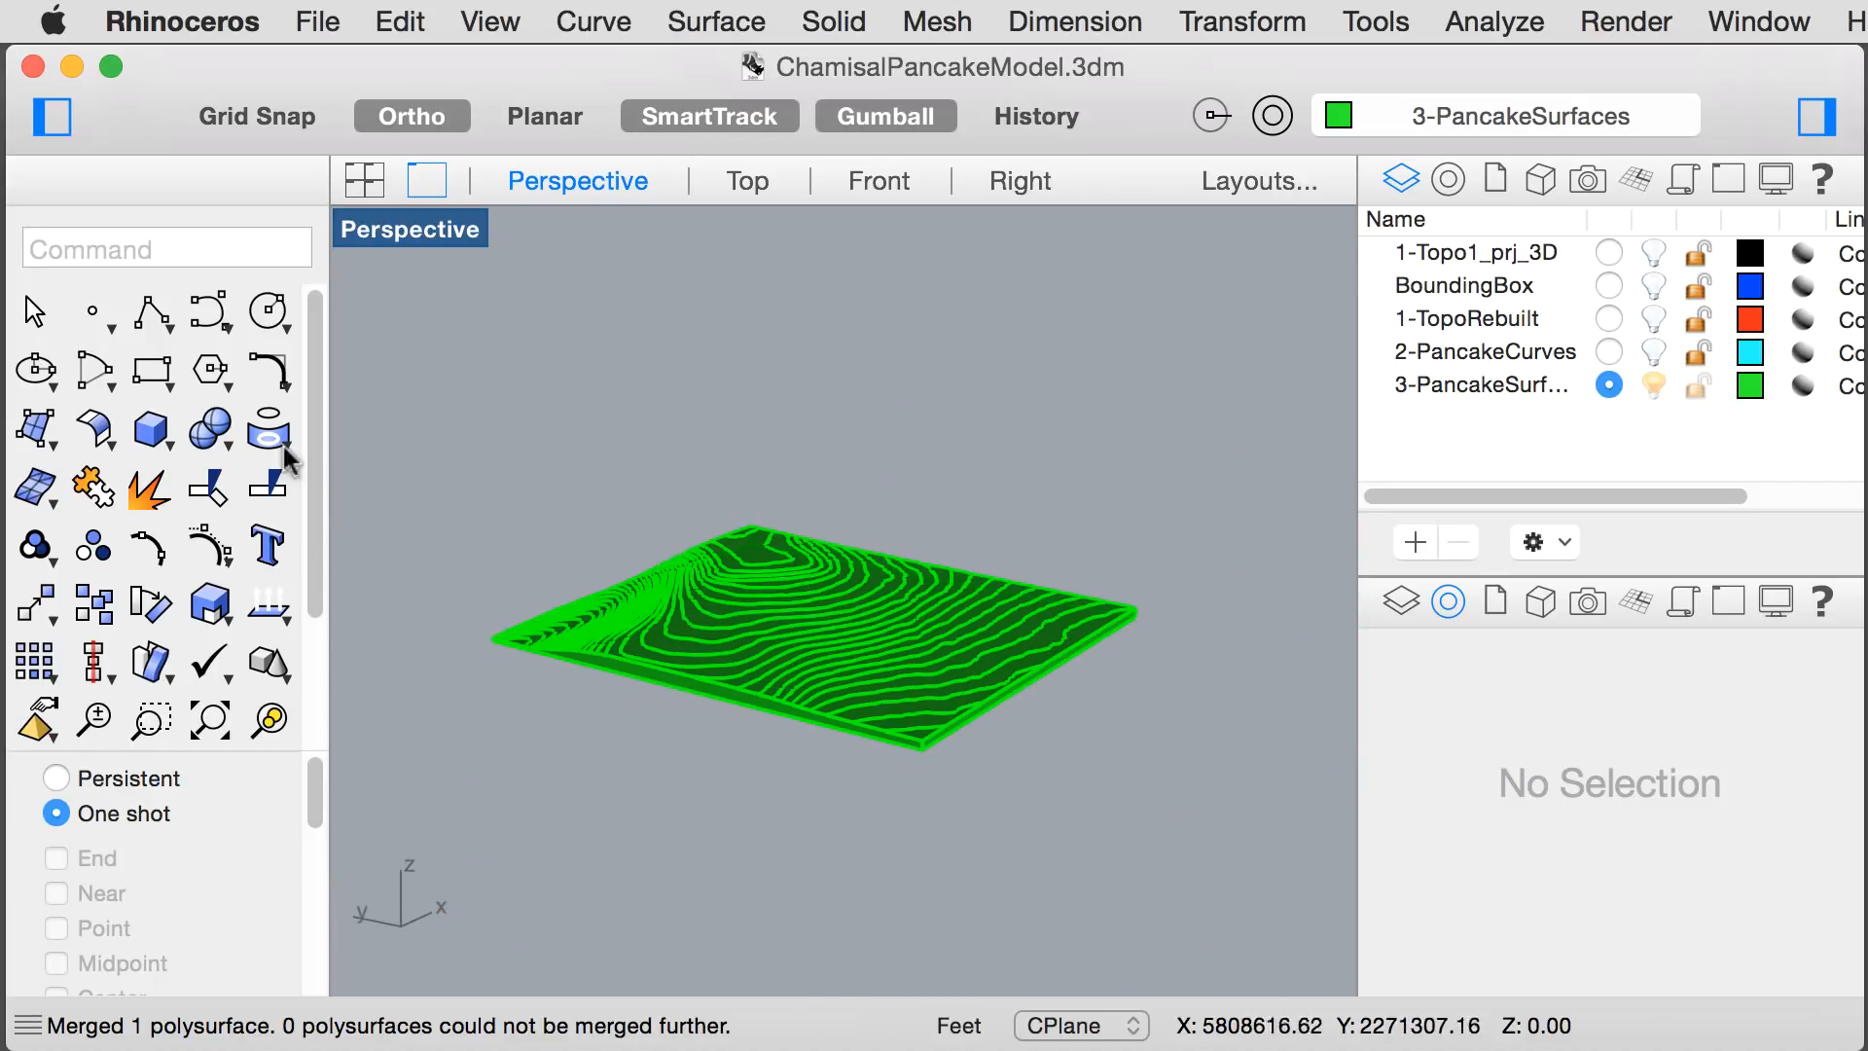
{"action": "left_click", "coordinate": [154, 431]}
{"action": "scroll", "coordinate": [853, 560], "scroll_direction": "up", "scroll_amount": 6}
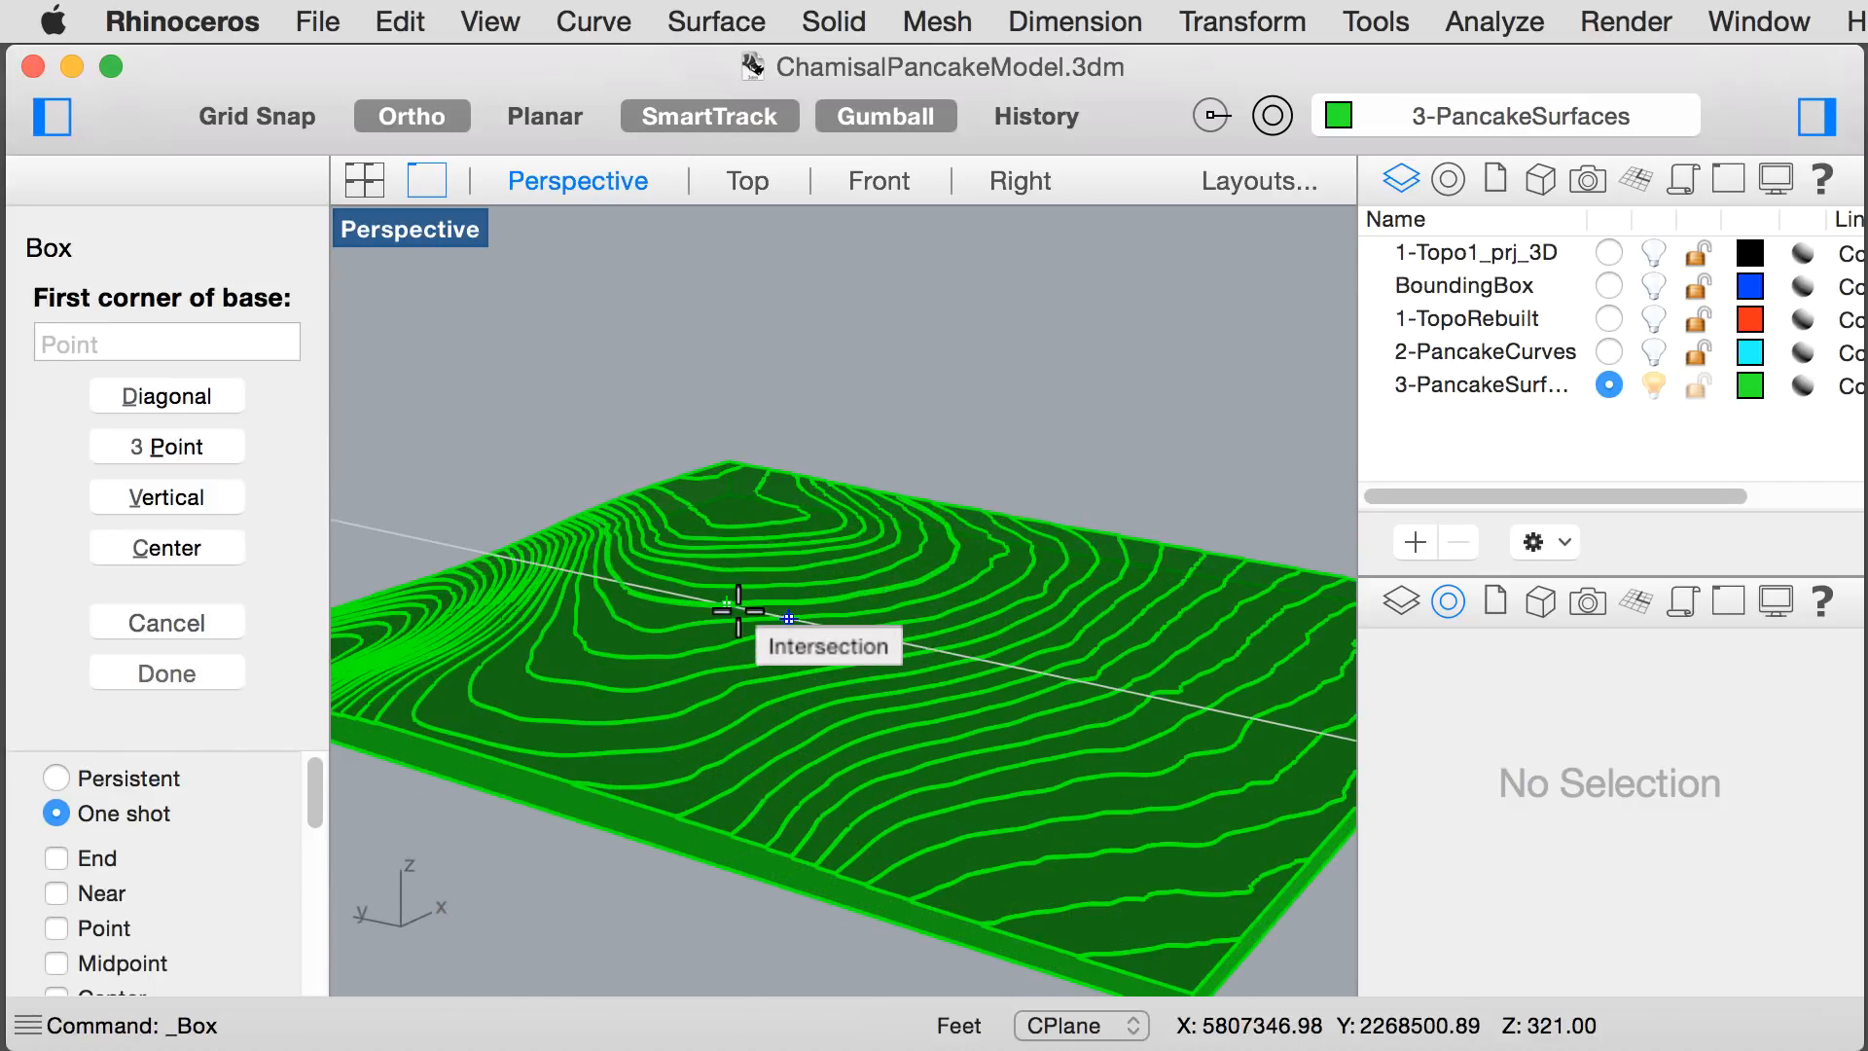
{"action": "left_click", "coordinate": [690, 604]}
{"action": "left_click", "coordinate": [858, 771]}
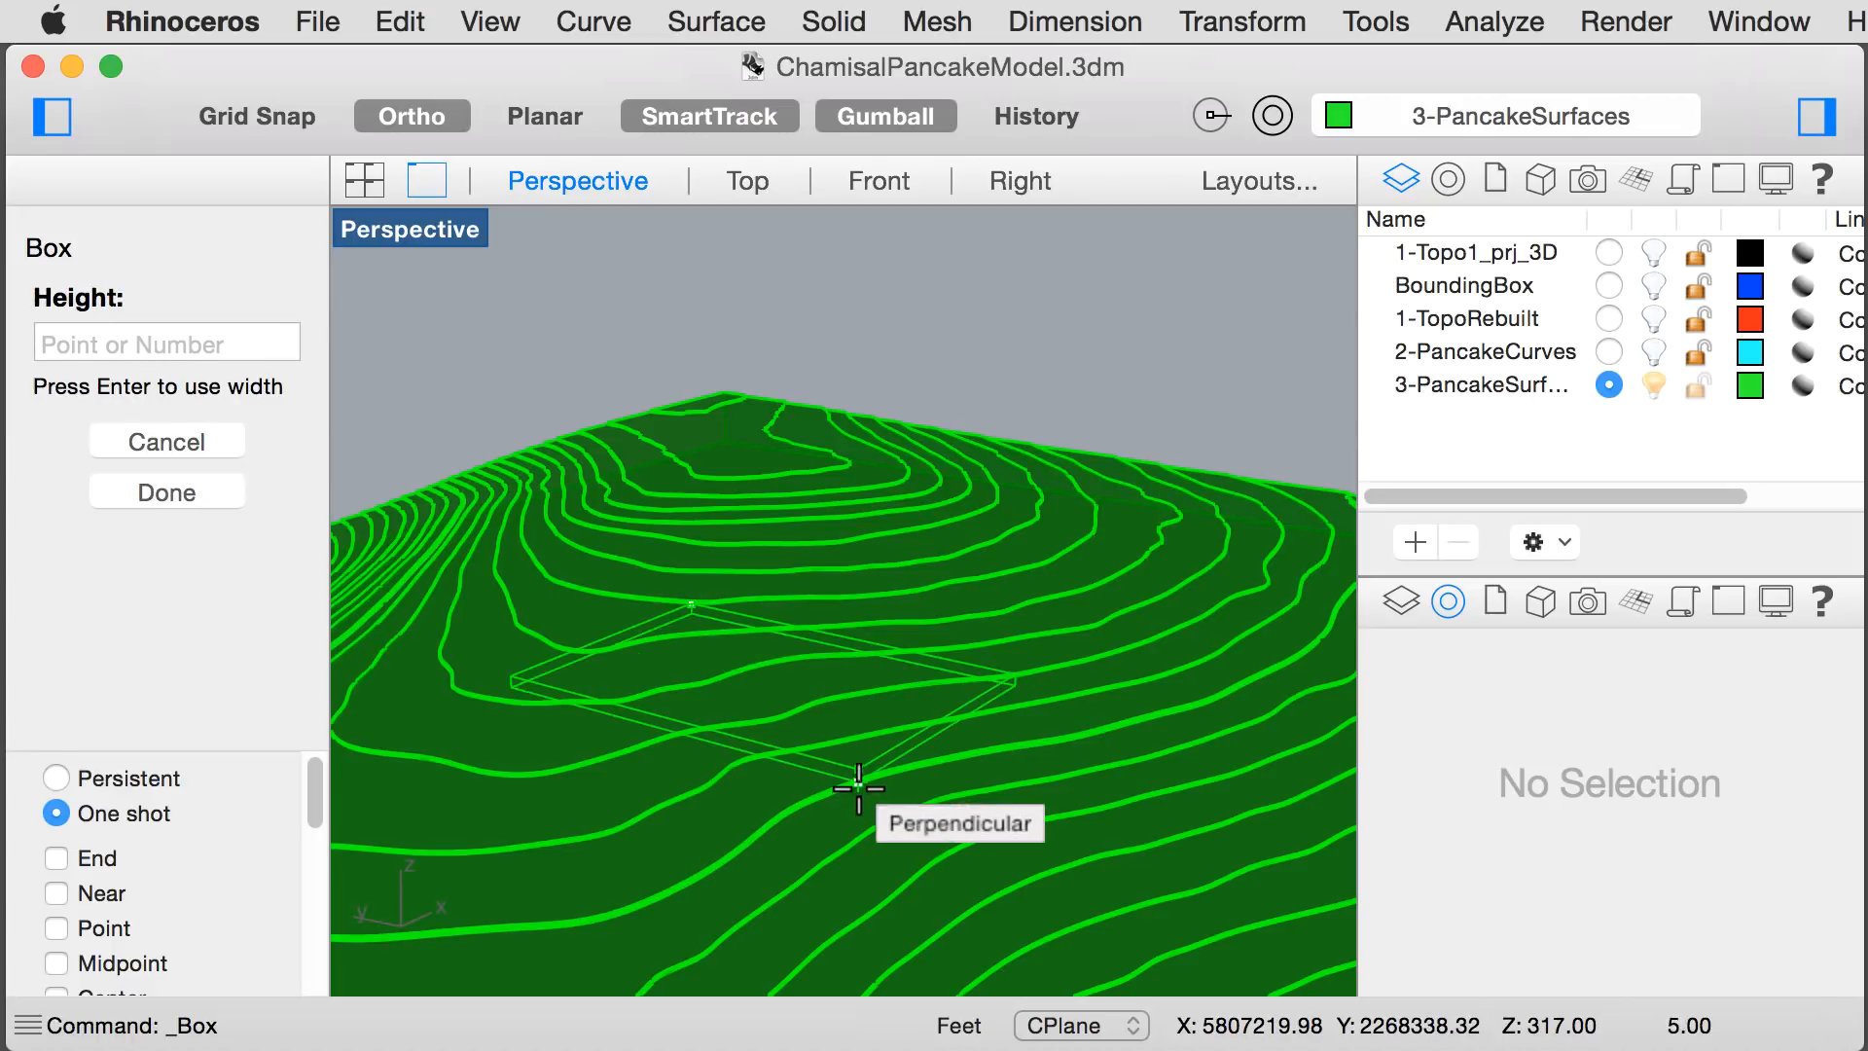
{"action": "left_click", "coordinate": [855, 632]}
{"action": "right_click_drag", "start_coordinate": [819, 790], "coordinate": [855, 759]}
- In the Right view, move the box vertically down so its lower part sinks into the terrain
{"action": "left_click", "coordinate": [1035, 181]}
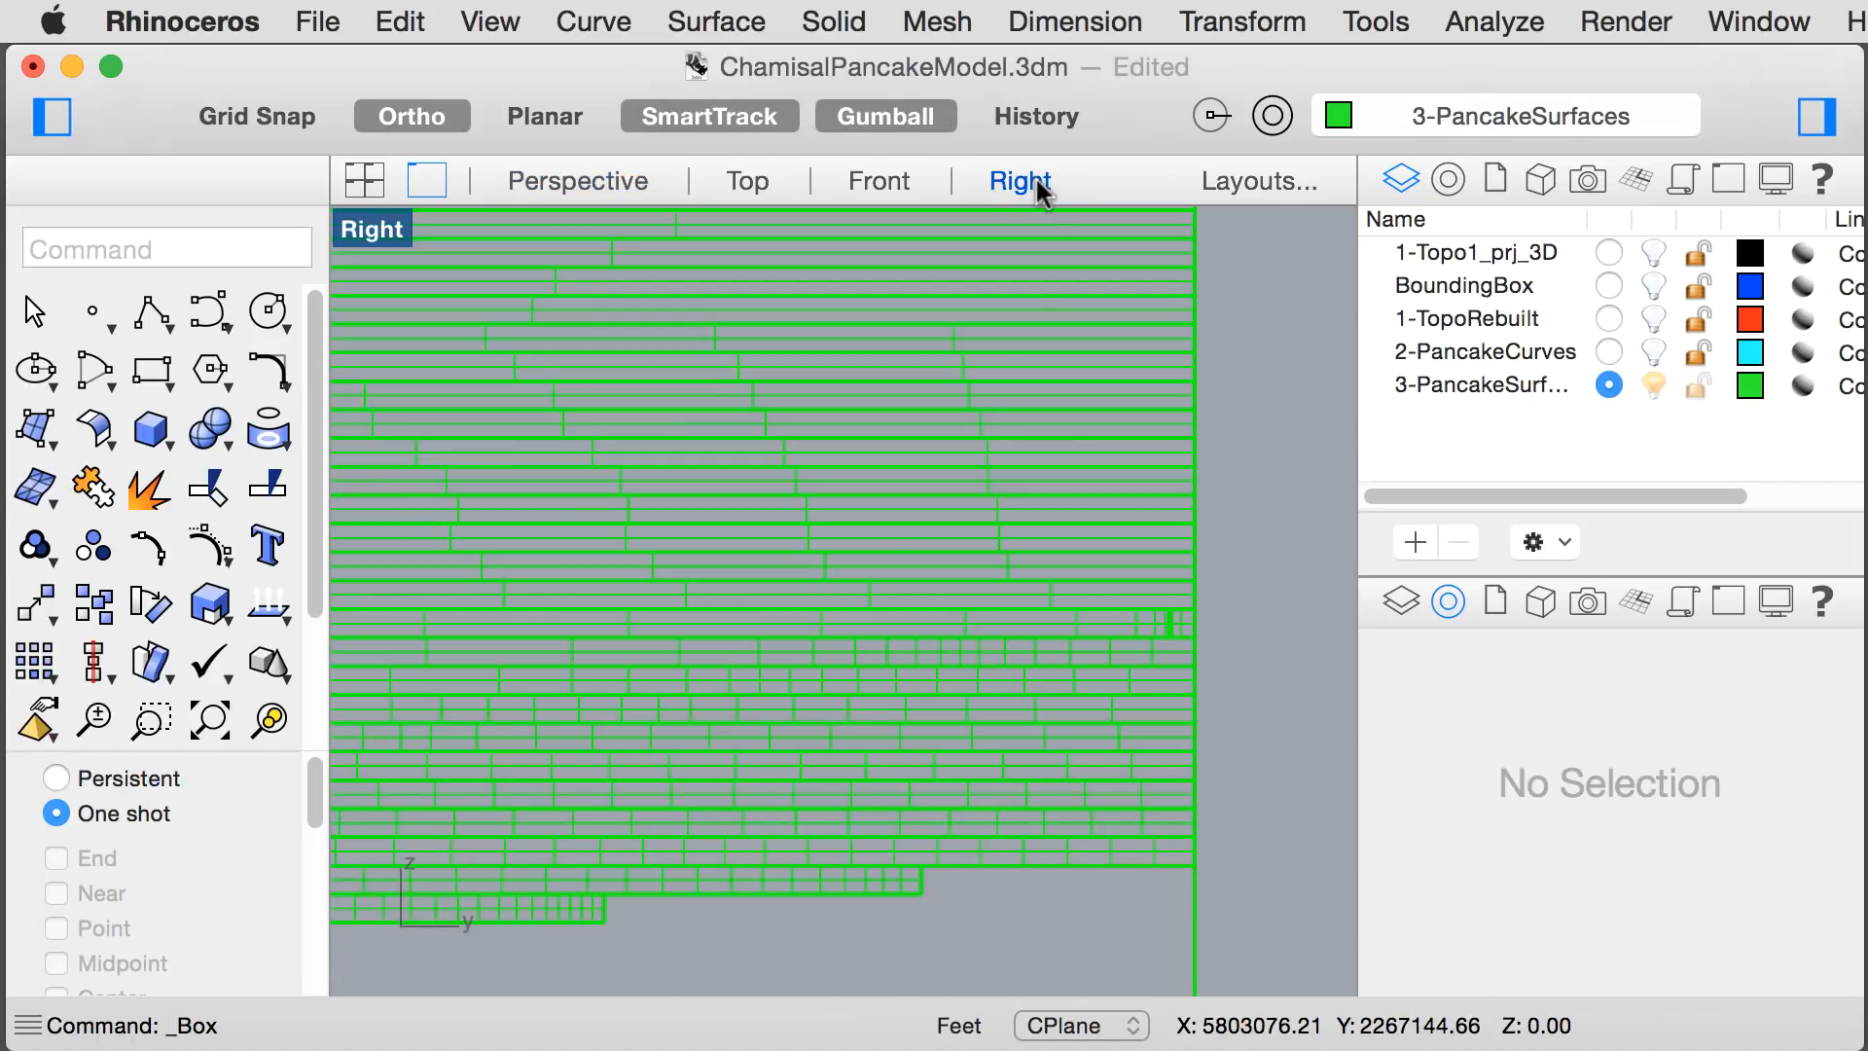
{"action": "scroll", "coordinate": [1020, 603], "scroll_direction": "down", "scroll_amount": 4}
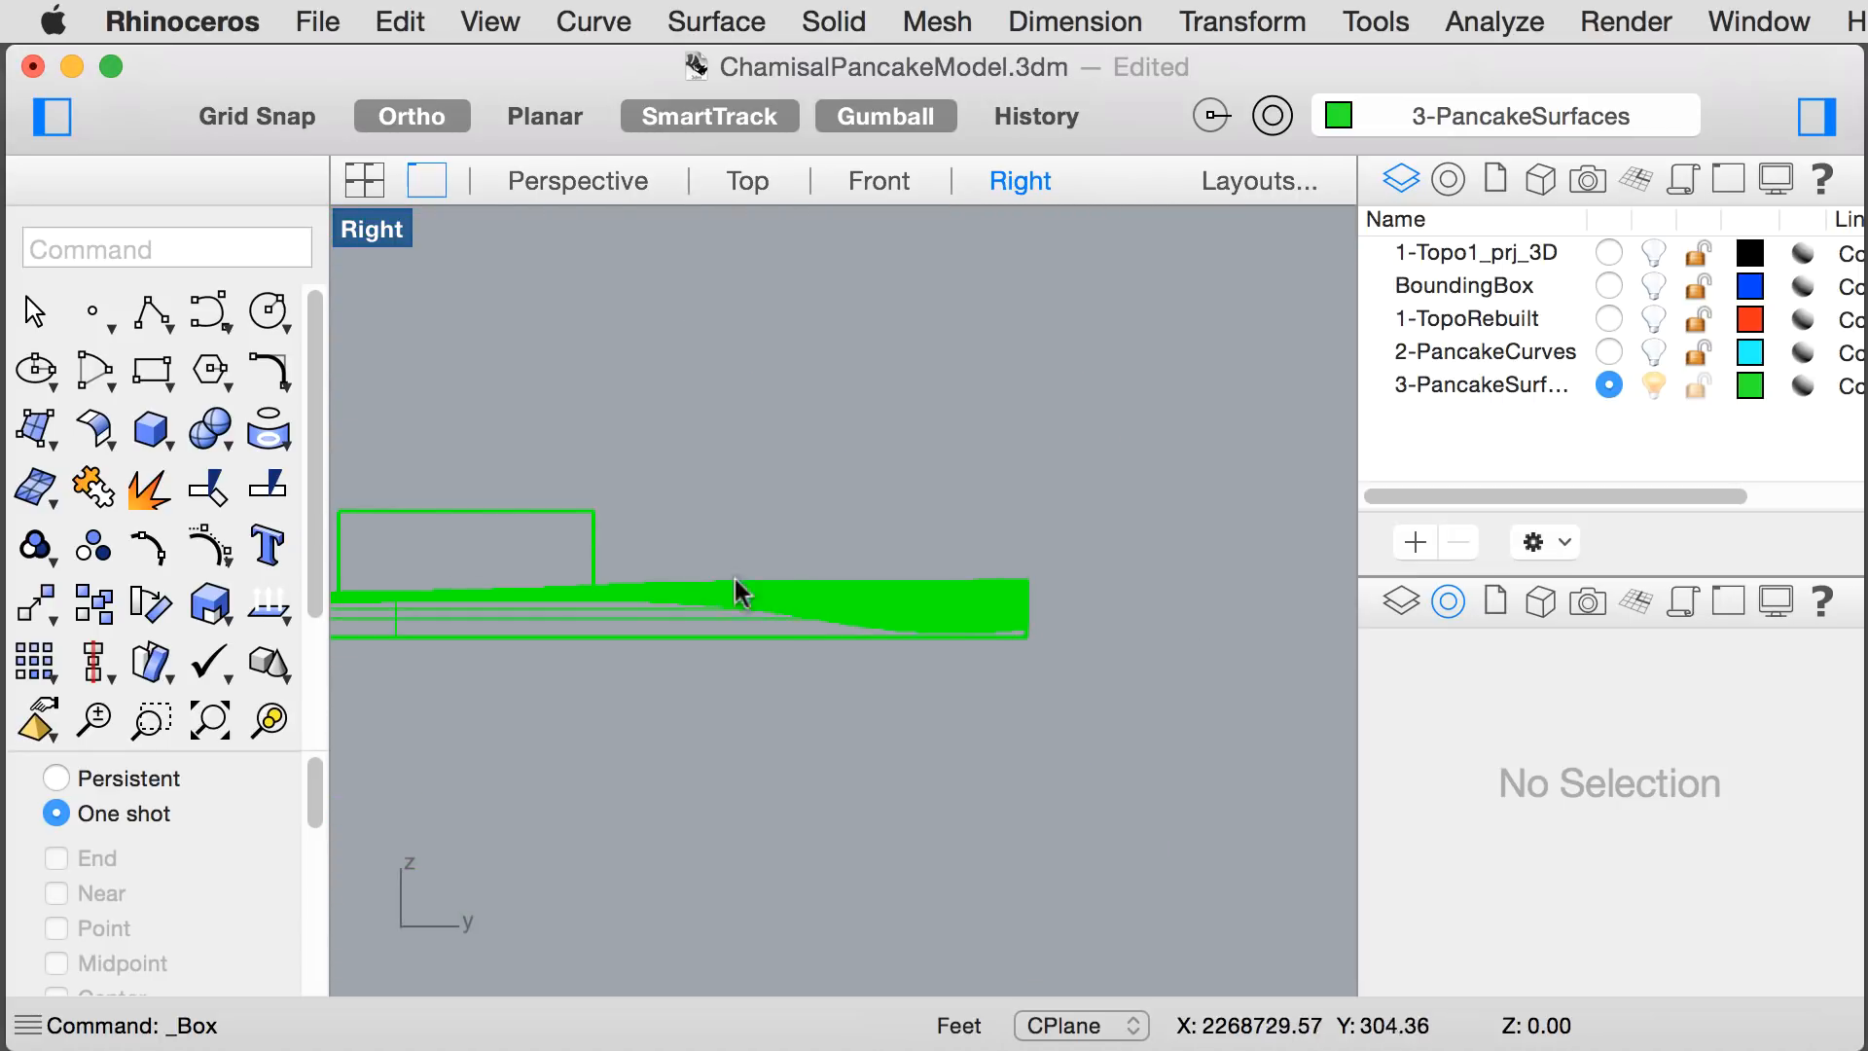
{"action": "scroll", "coordinate": [376, 539], "scroll_direction": "up", "scroll_amount": 3}
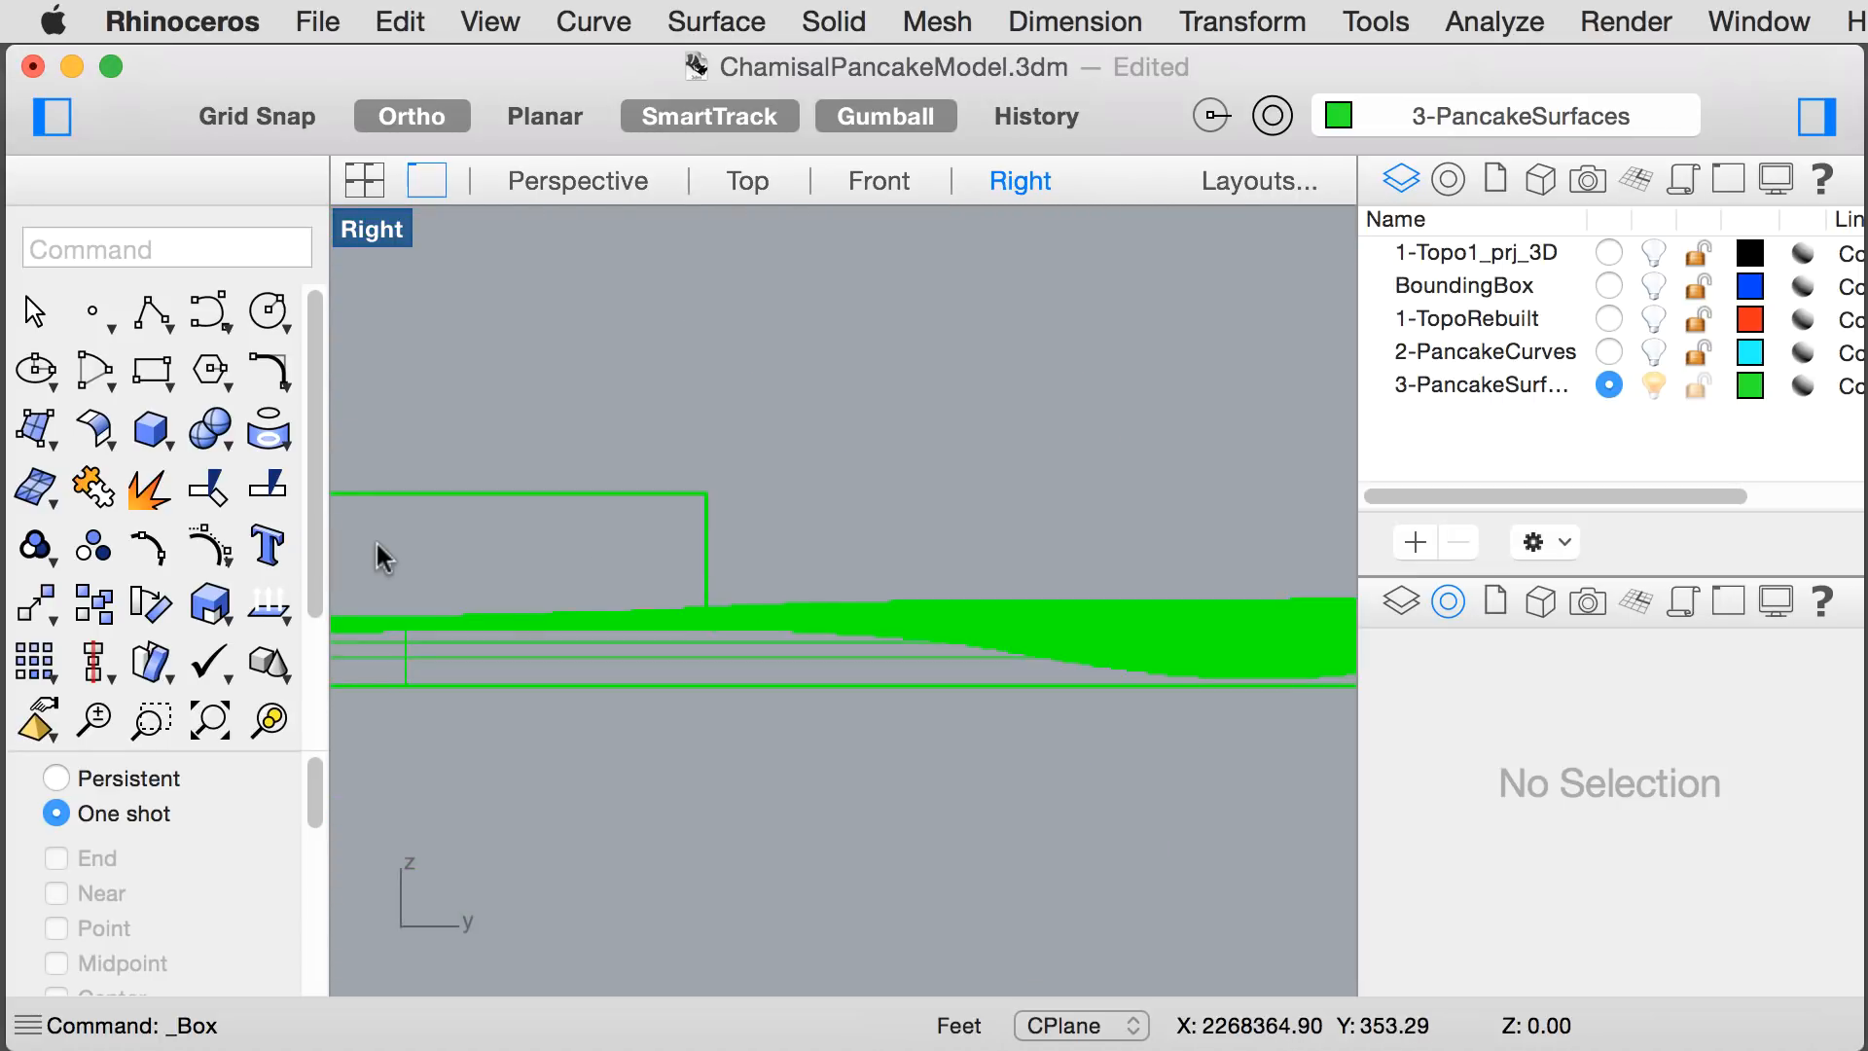
{"action": "left_click", "coordinate": [644, 494]}
{"action": "left_click_drag", "start_coordinate": [509, 421], "coordinate": [509, 451]}
{"action": "left_click", "coordinate": [857, 394]}
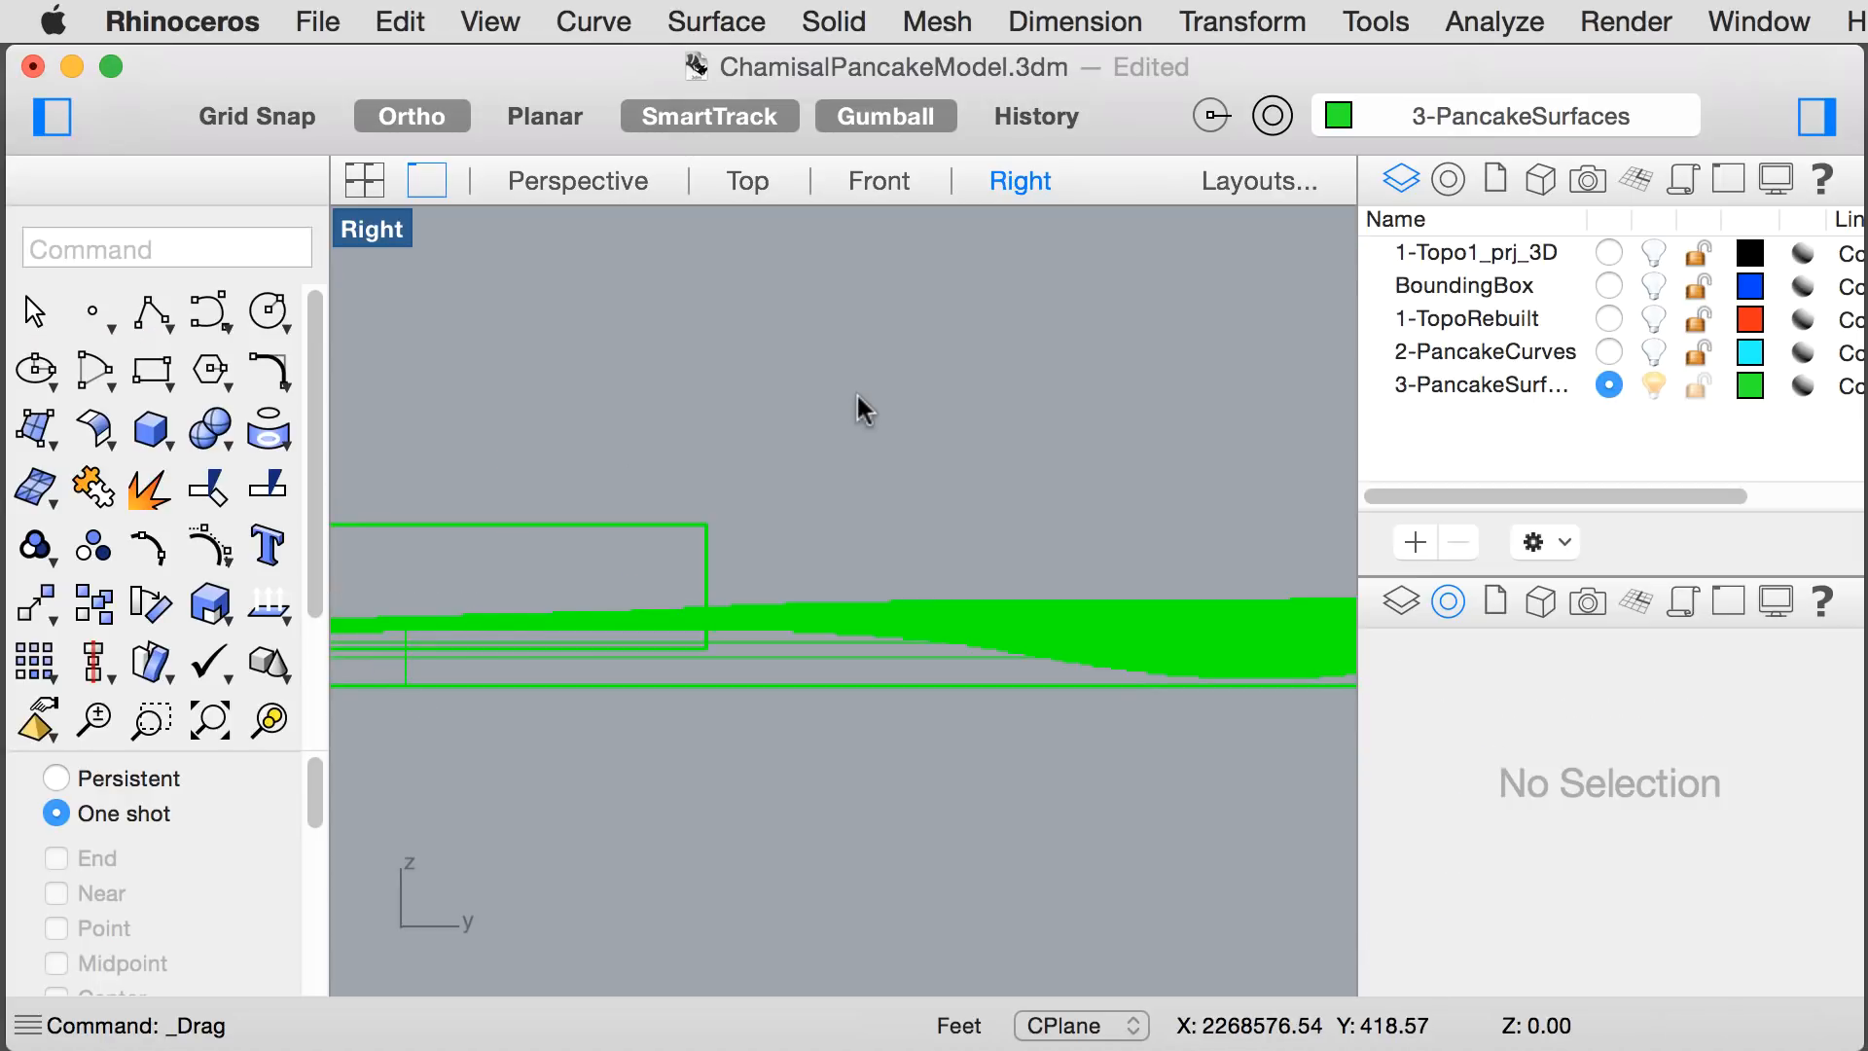
- Subtract the box from the terrain polysurface in the Perspective view using BooleanDifference with Delete Input on
{"action": "left_click", "coordinate": [625, 179]}
{"action": "right_click_drag", "start_coordinate": [884, 400], "coordinate": [830, 564]}
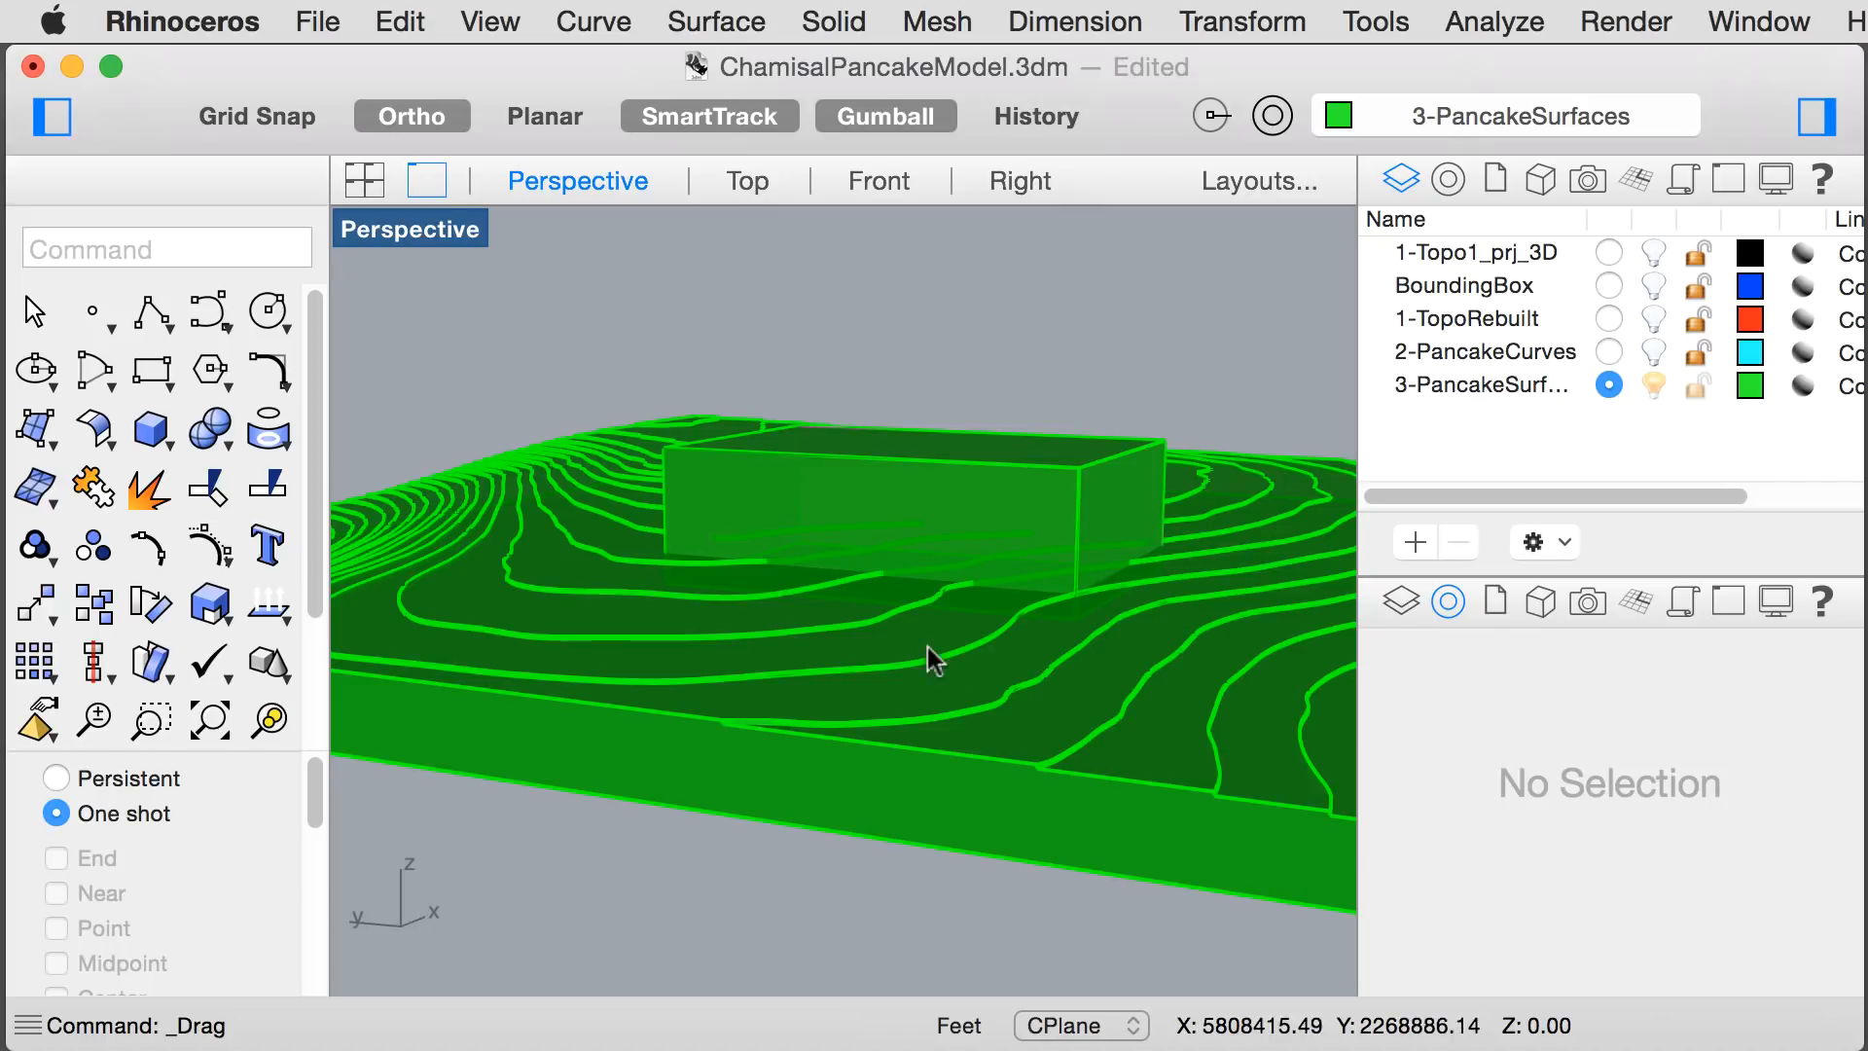
{"action": "scroll", "coordinate": [921, 646], "scroll_direction": "down", "scroll_amount": 6}
{"action": "scroll", "coordinate": [972, 669], "scroll_direction": "up", "scroll_amount": 4}
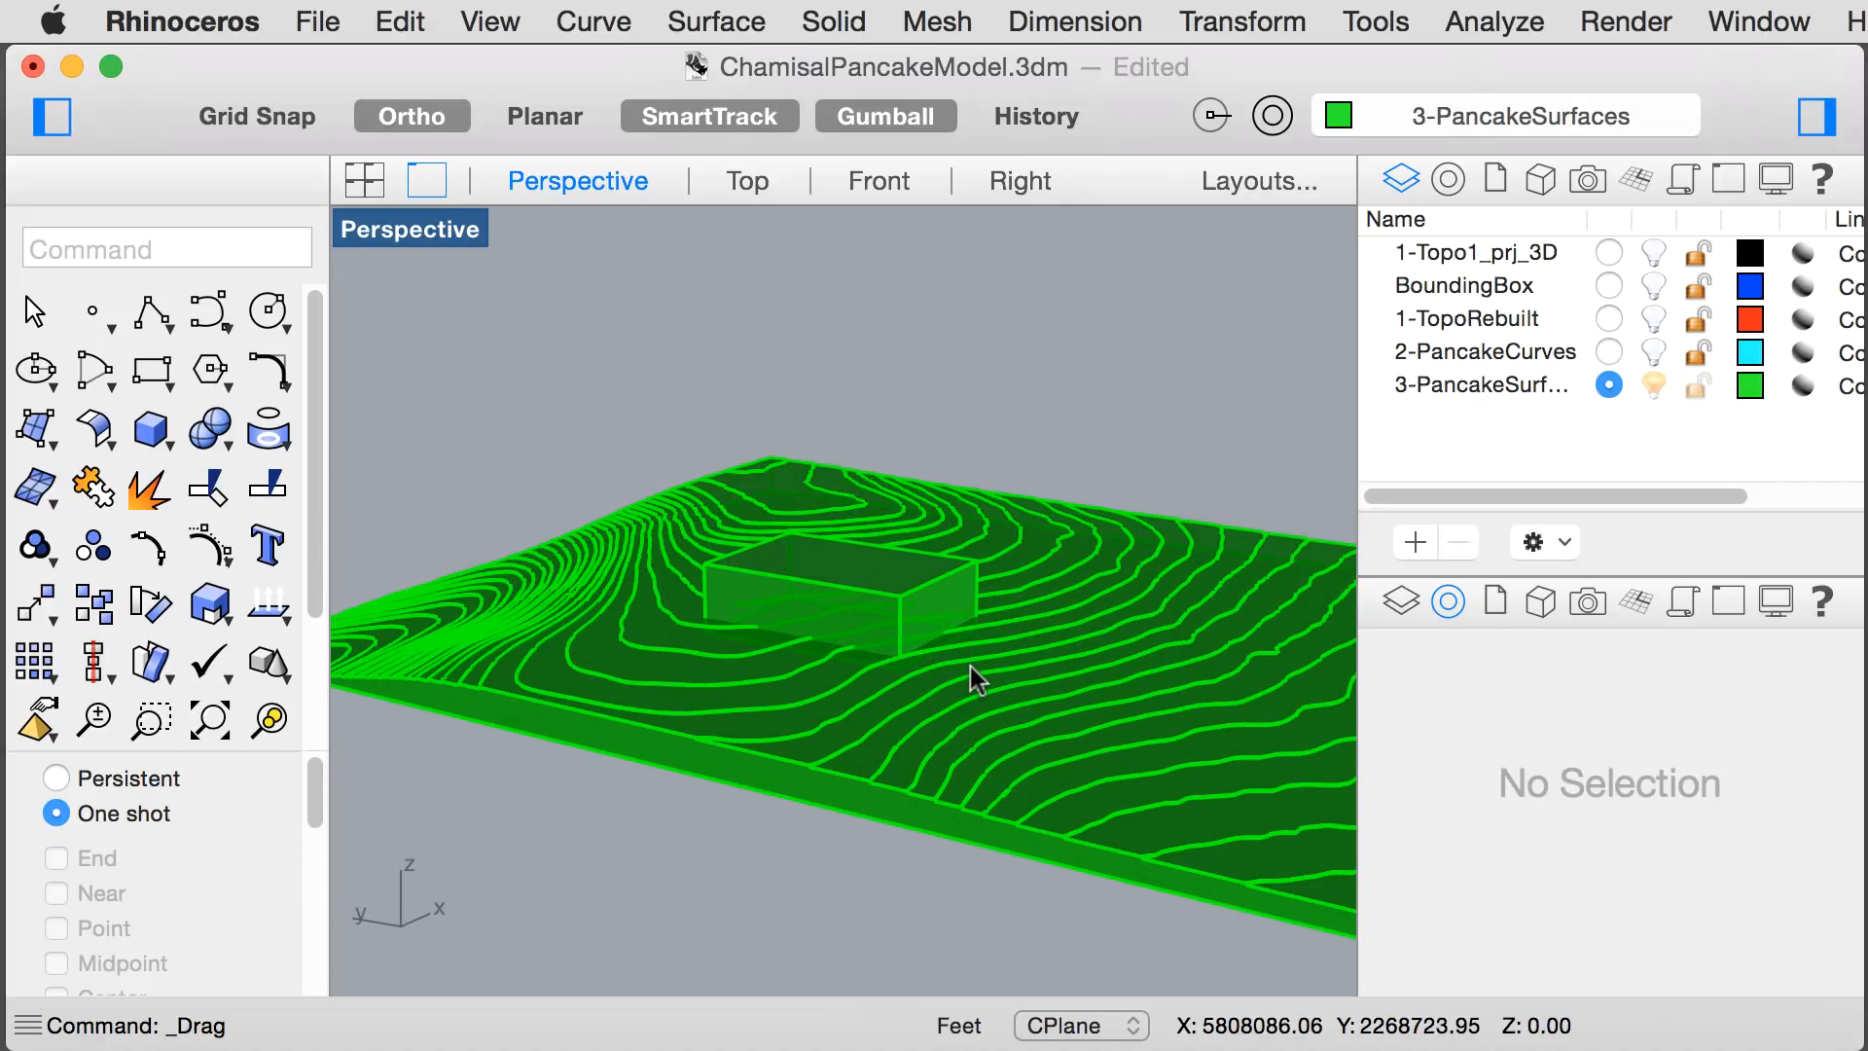
{"action": "type", "text": "boo"}
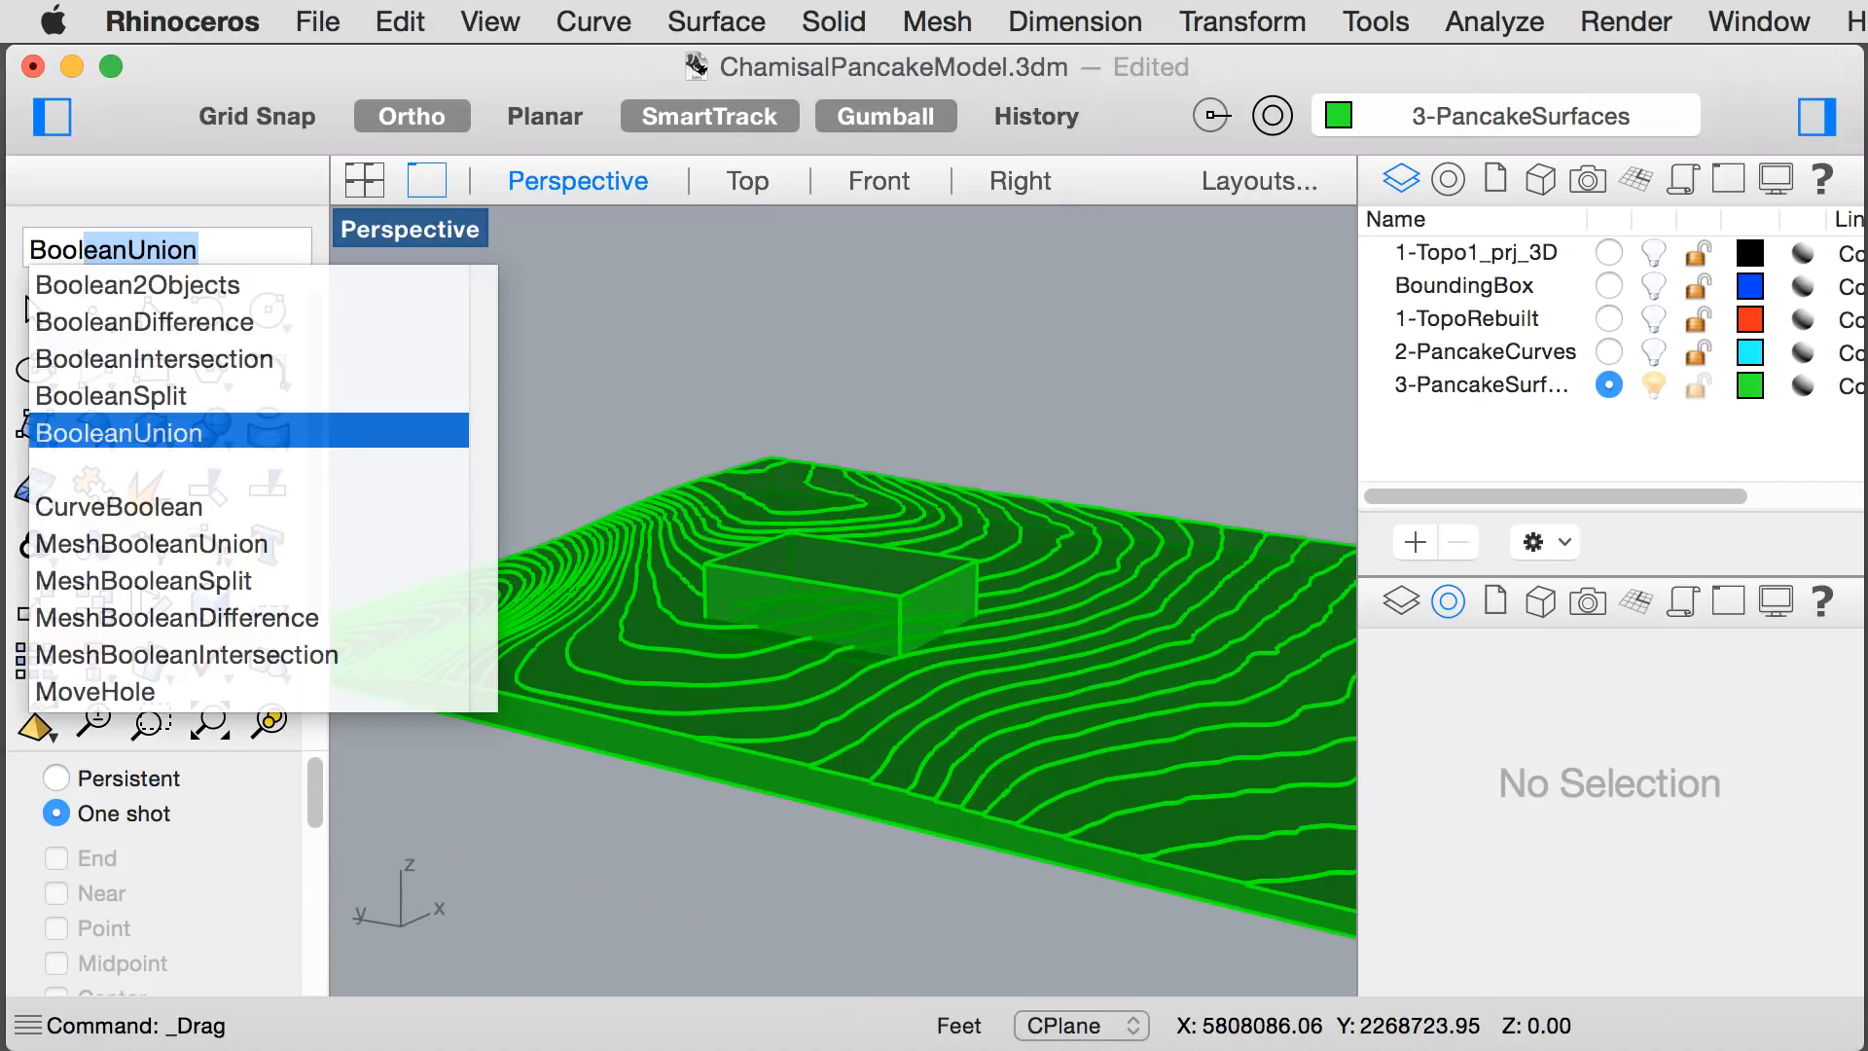
{"action": "key", "text": "Up"}
{"action": "key", "text": "Up"}
{"action": "key", "text": "Up"}
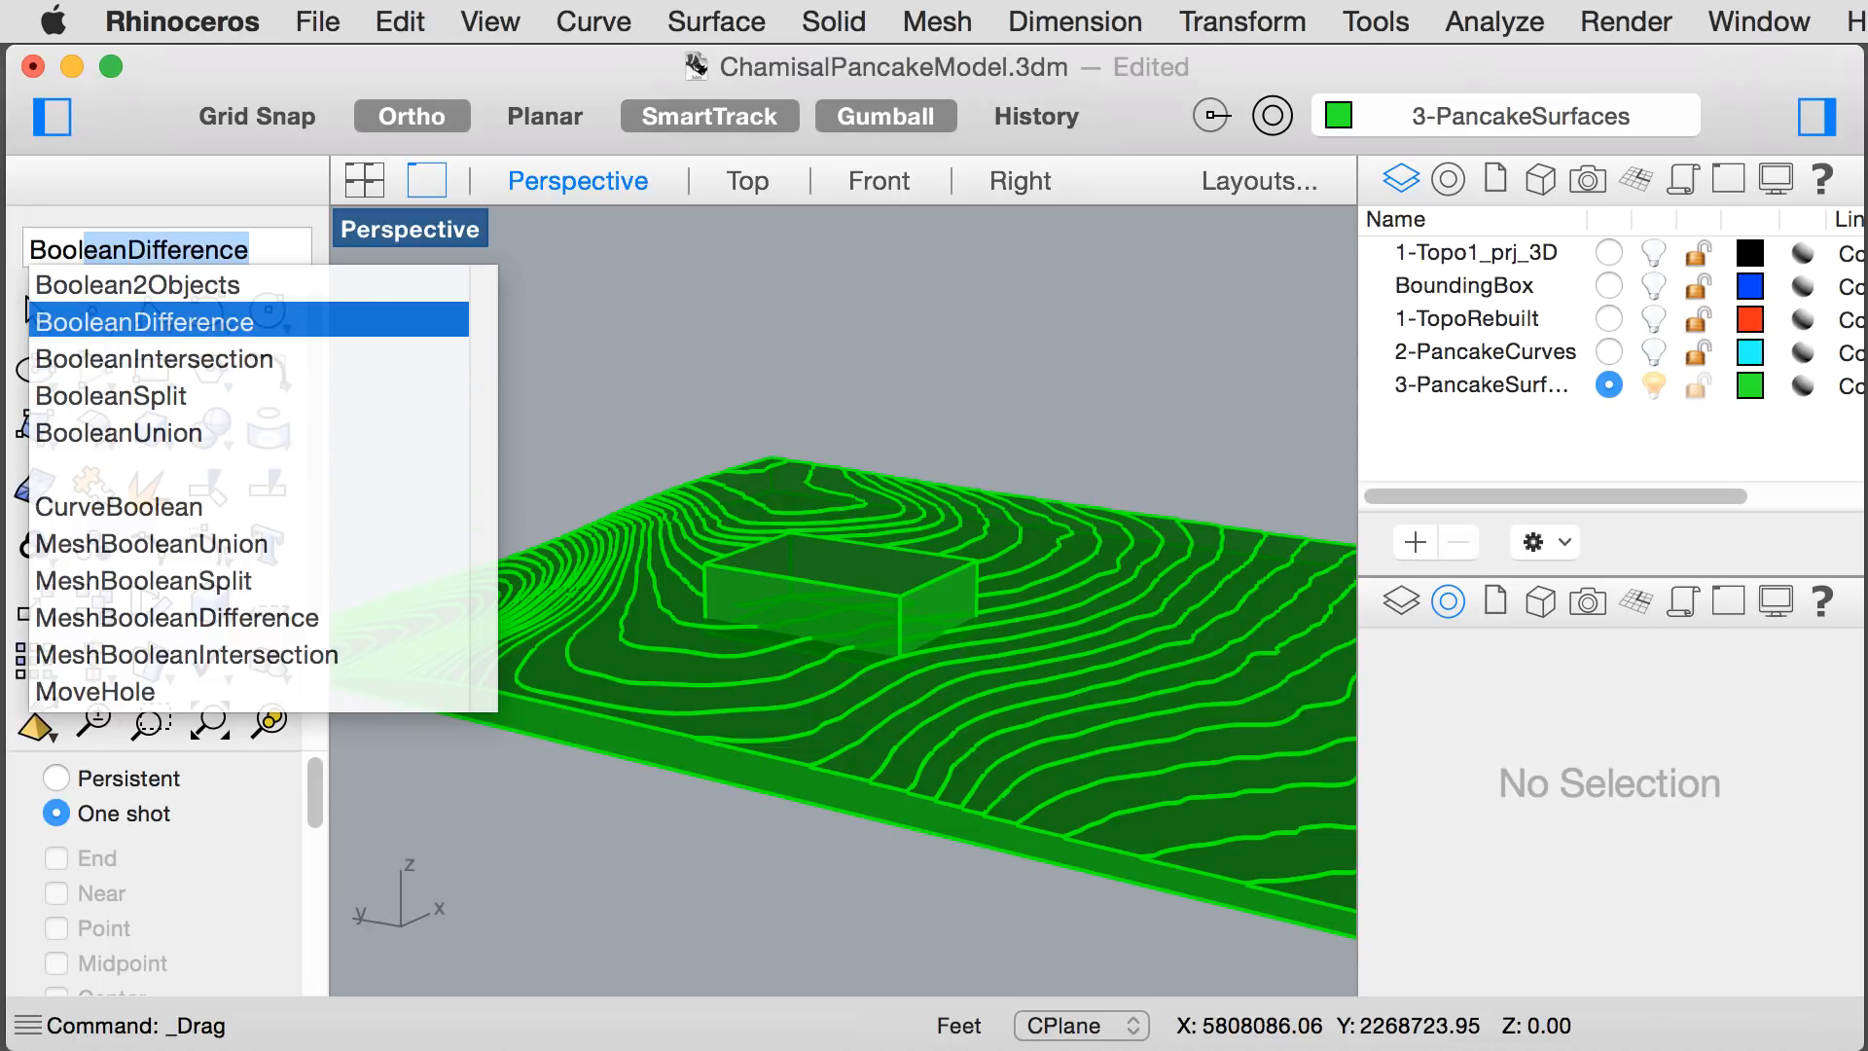
{"action": "key", "text": "Return"}
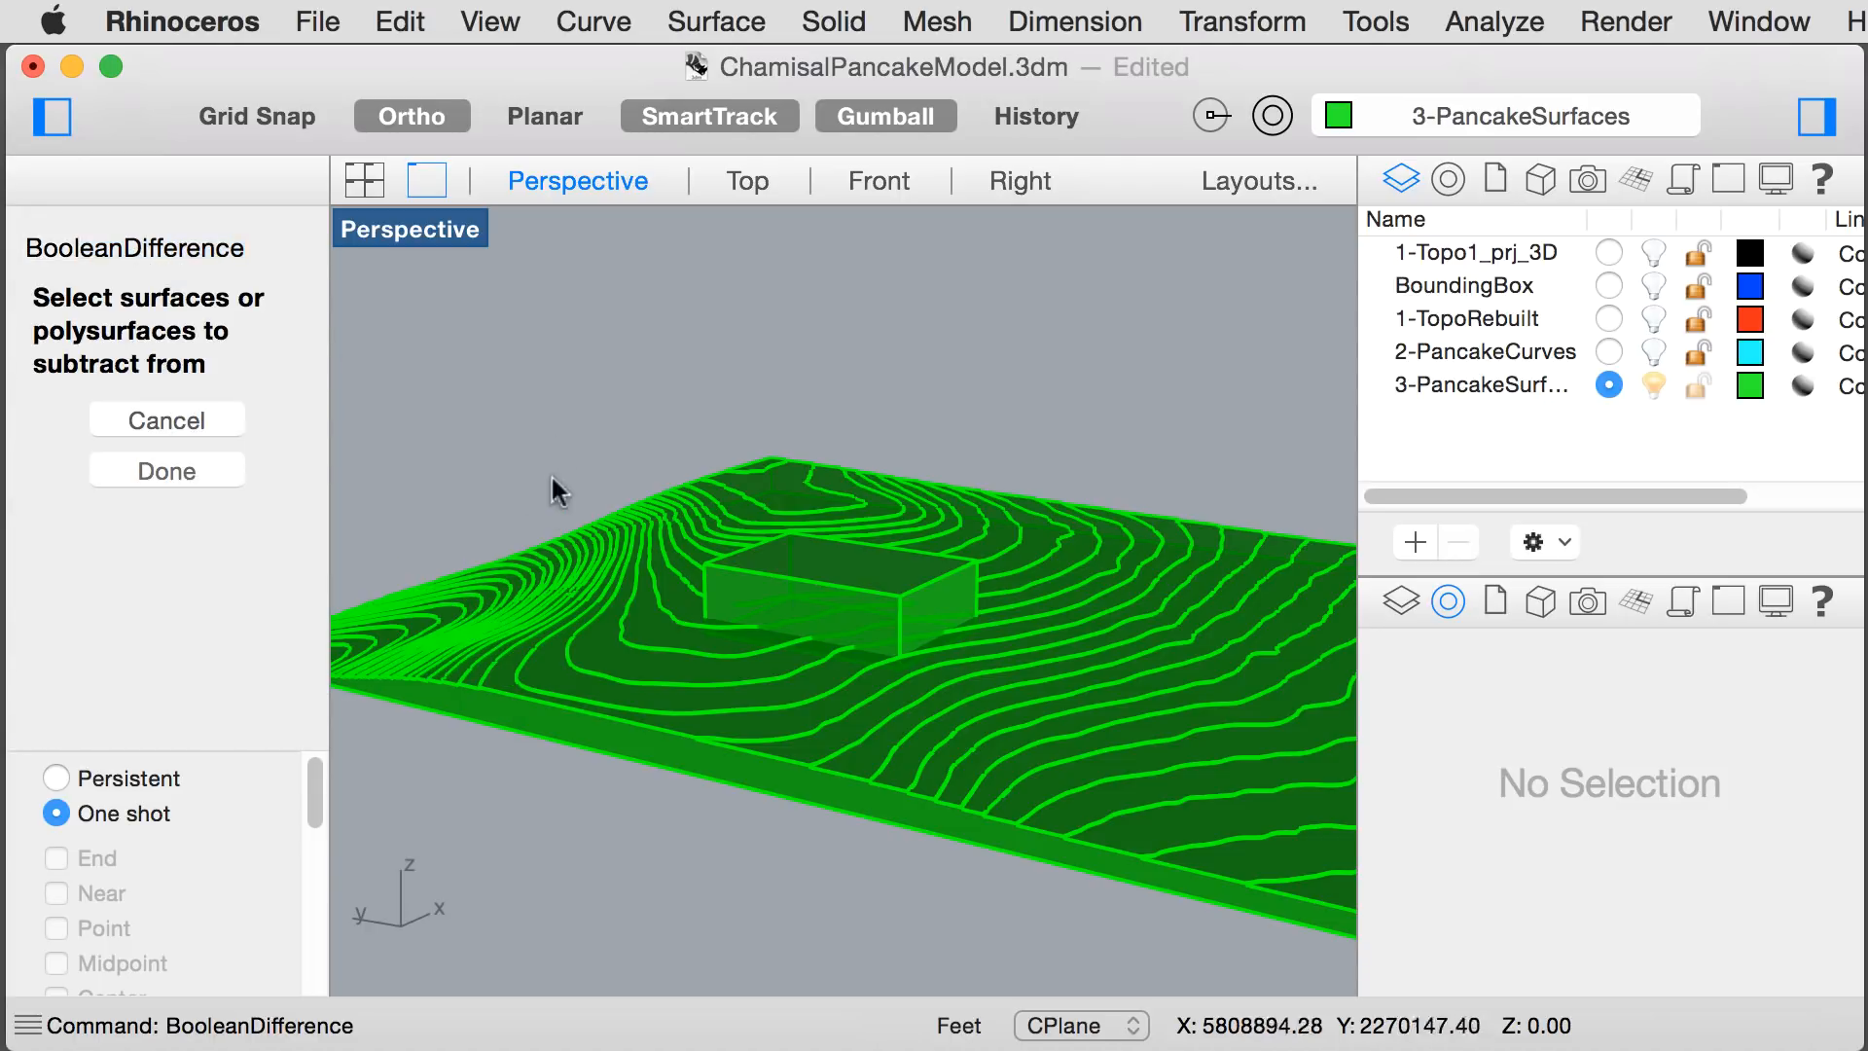
{"action": "left_click", "coordinate": [609, 568]}
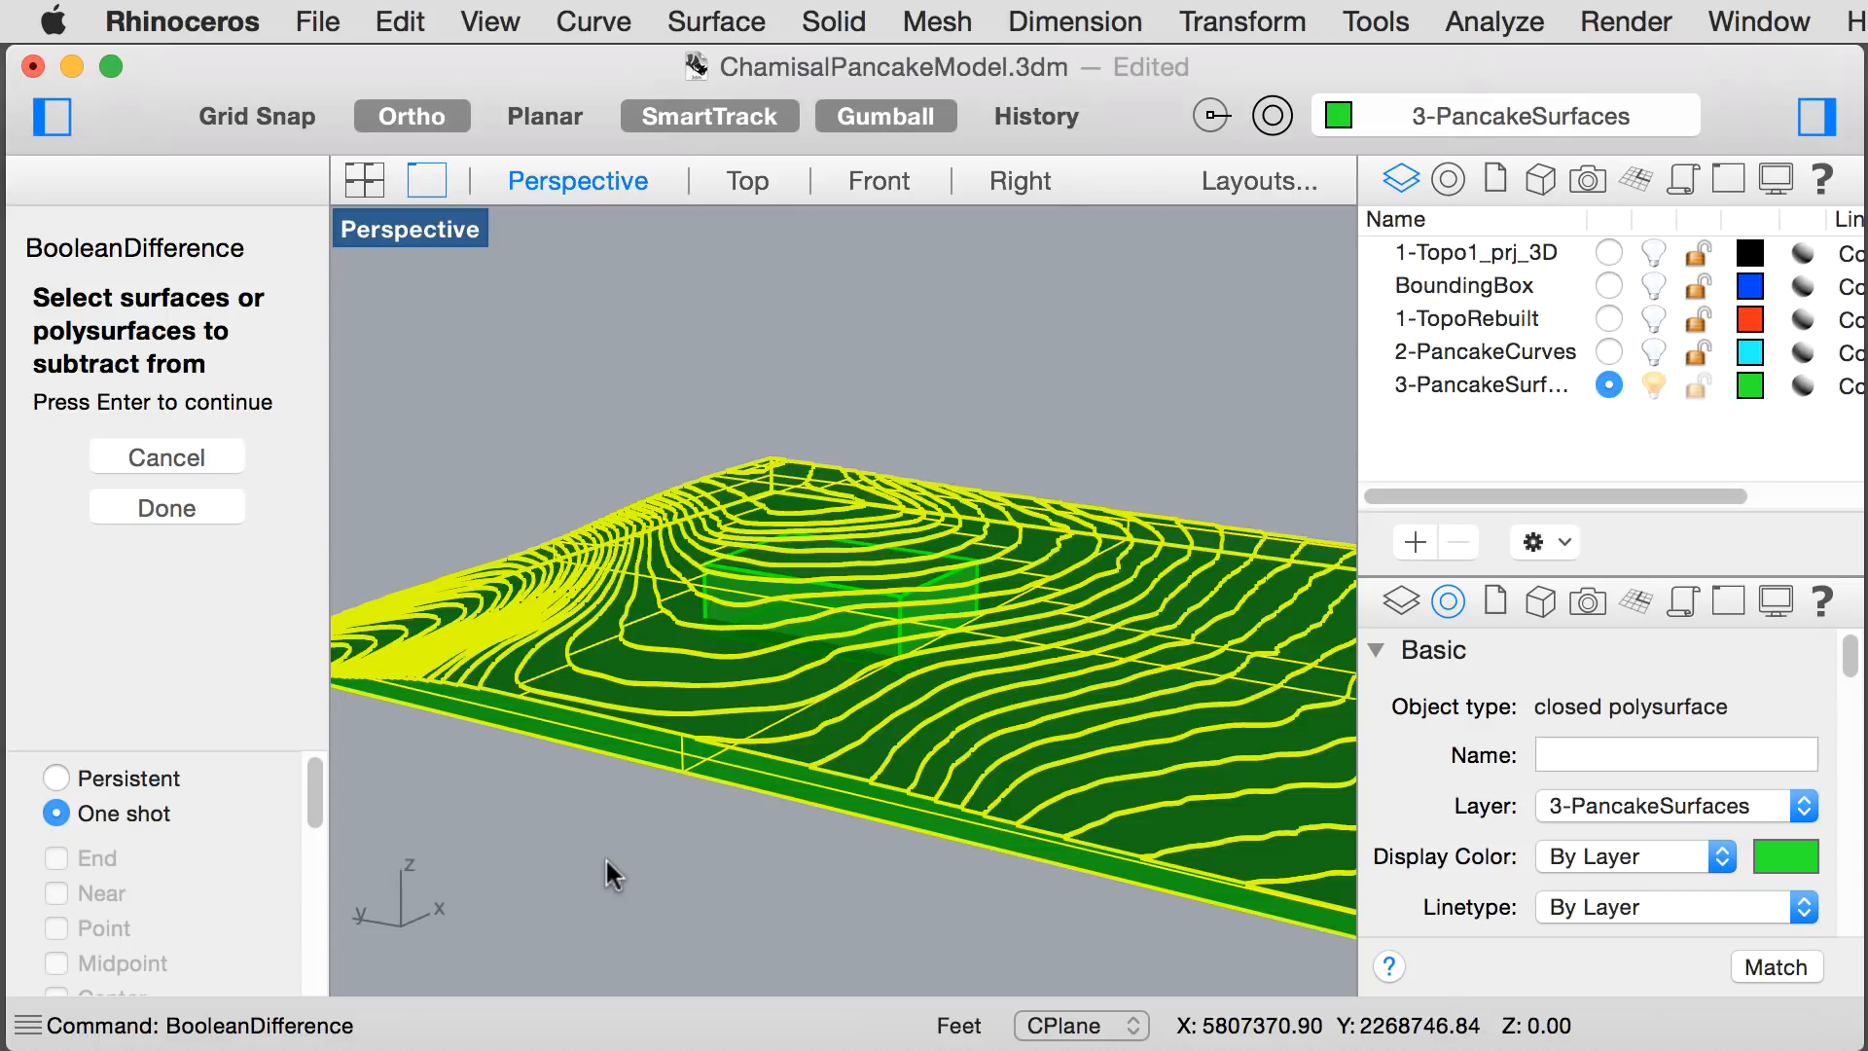
{"action": "key", "text": "Return"}
{"action": "scroll", "coordinate": [949, 585], "scroll_direction": "up", "scroll_amount": 5}
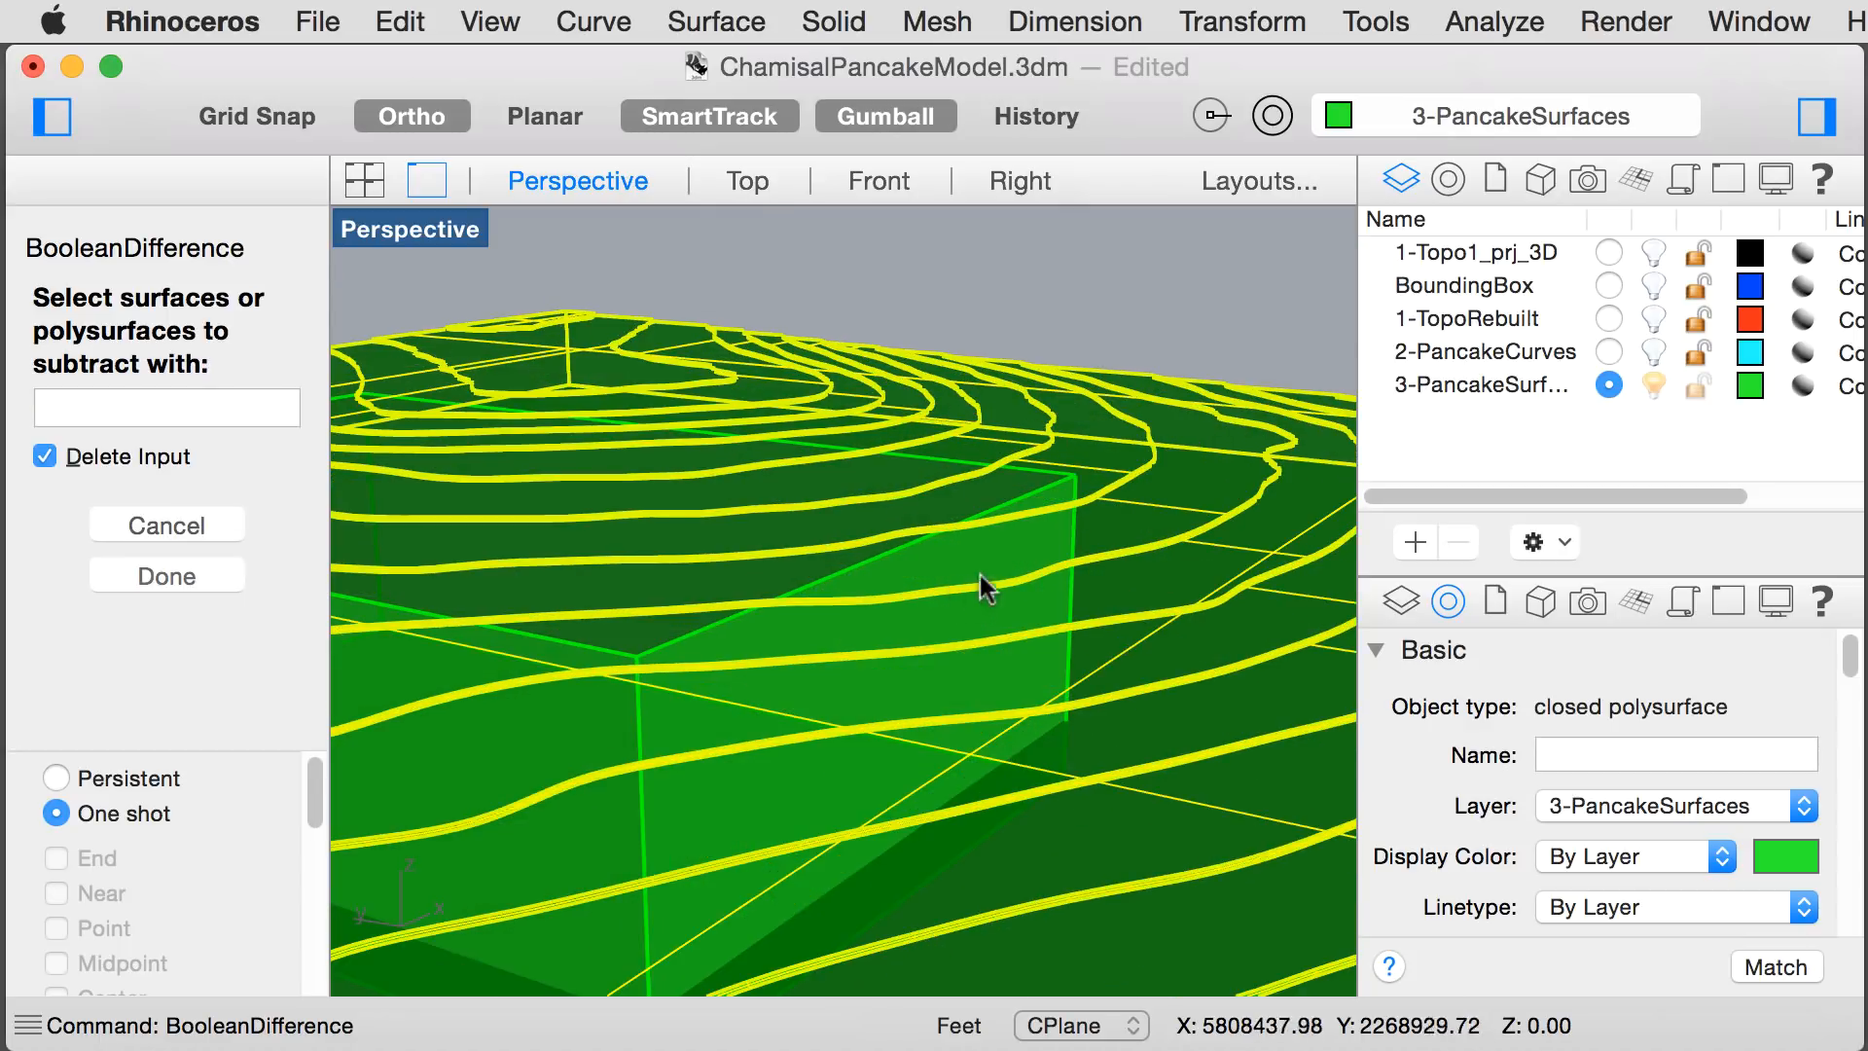
{"action": "left_click", "coordinate": [892, 553]}
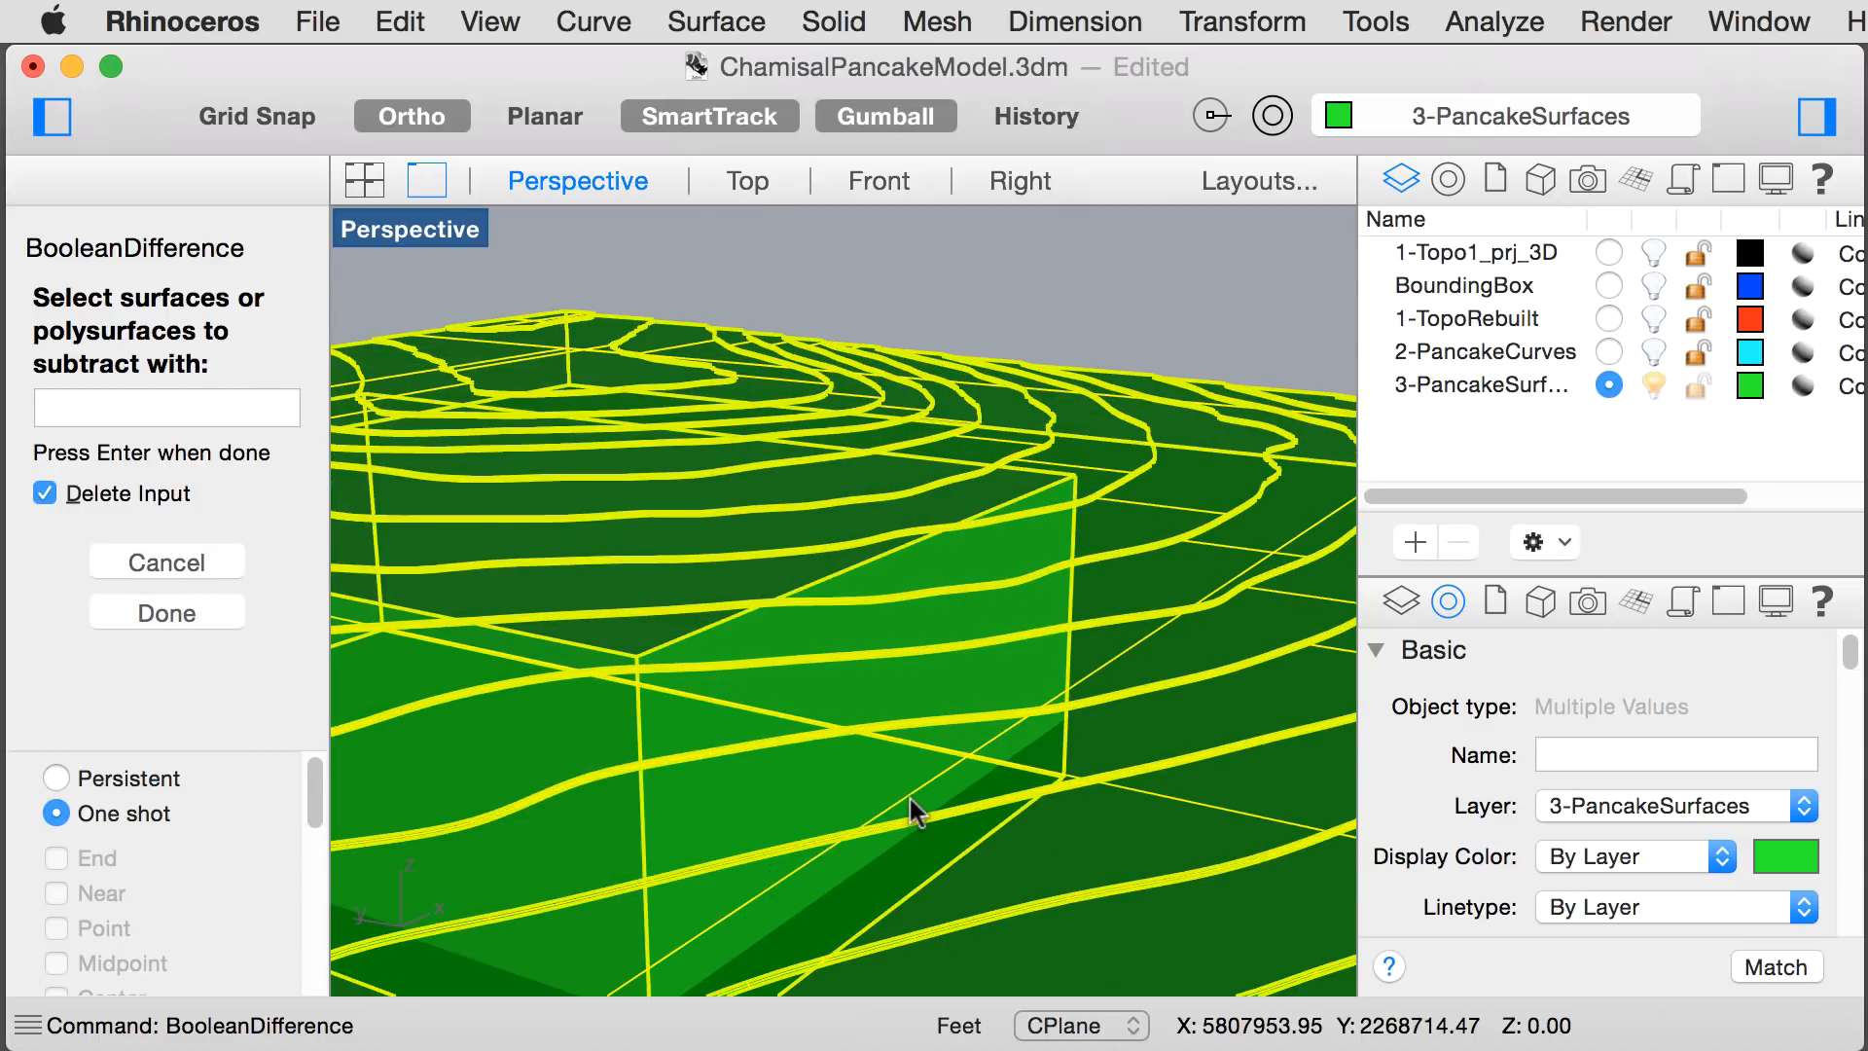
{"action": "key", "text": "Return"}
- Examine the area cut by the box up close and the overall terrain model from other angles
{"action": "scroll", "coordinate": [1016, 870], "scroll_direction": "down", "scroll_amount": 6}
{"action": "scroll", "coordinate": [925, 908], "scroll_direction": "up", "scroll_amount": 8}
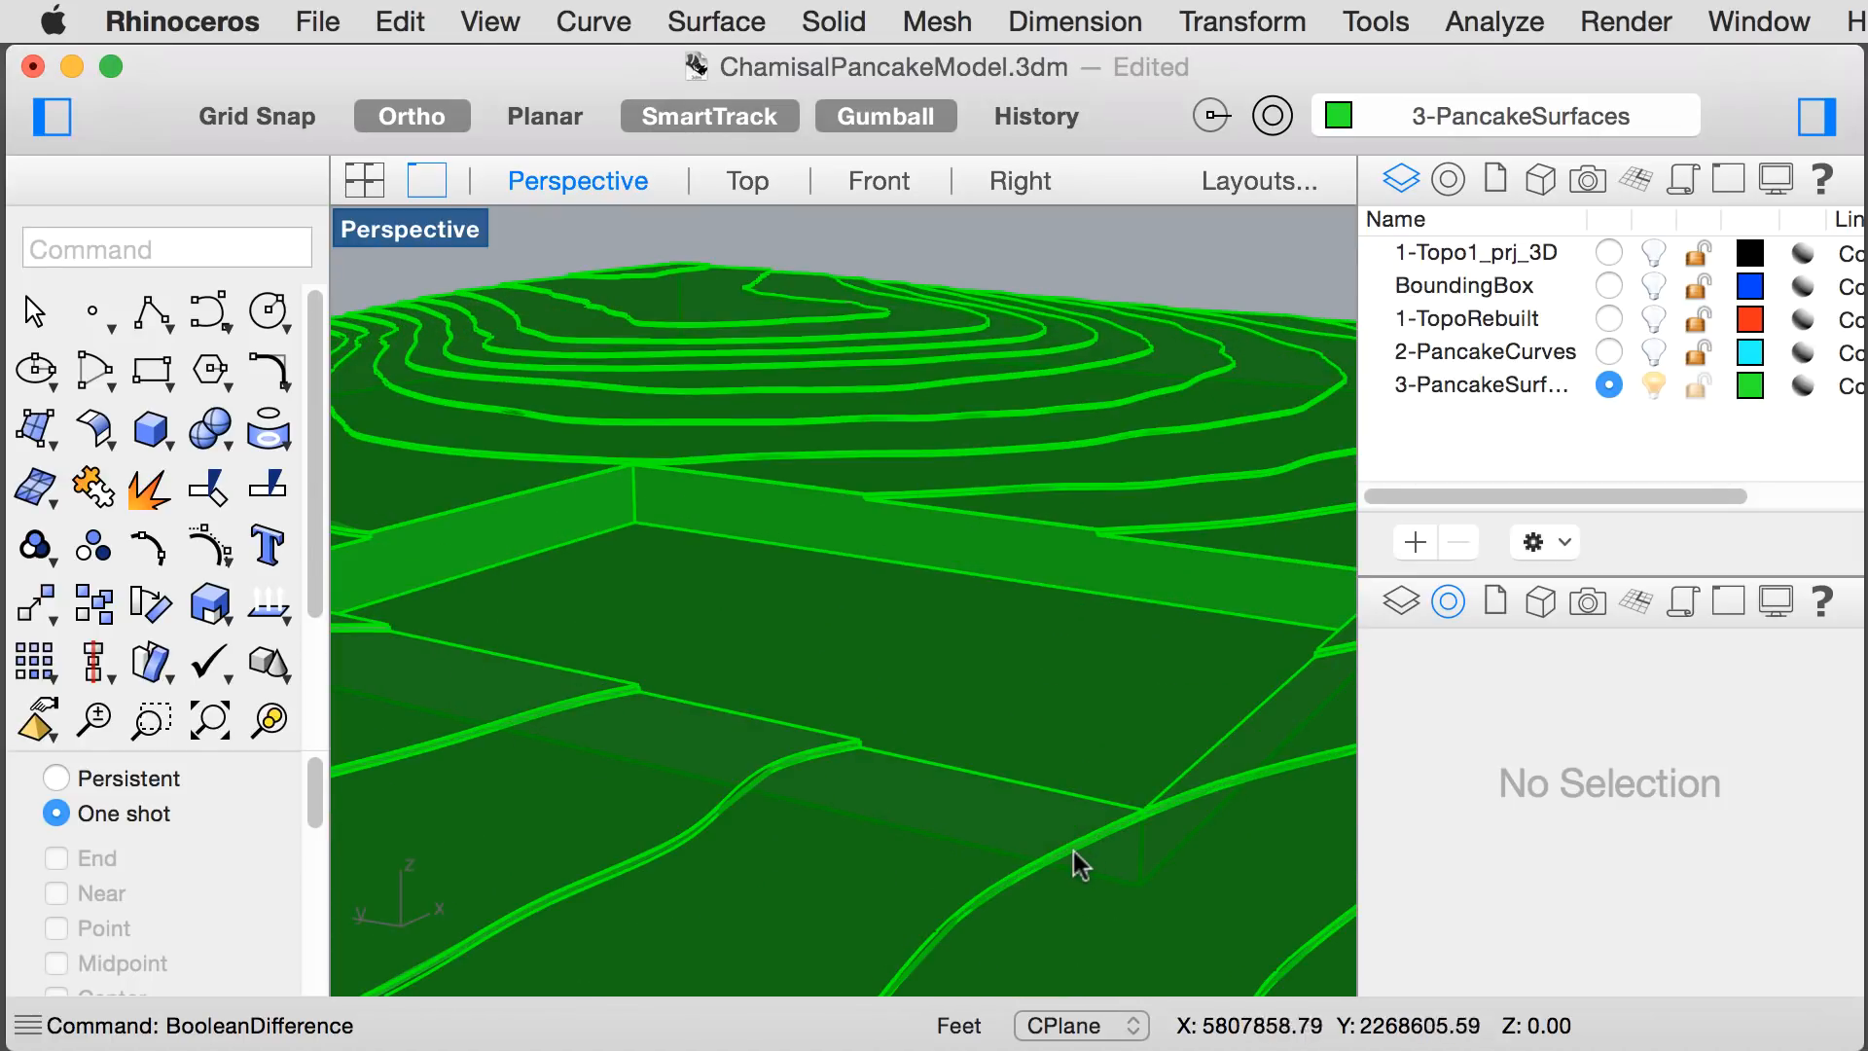
{"action": "scroll", "coordinate": [1072, 850], "scroll_direction": "down", "scroll_amount": 4}
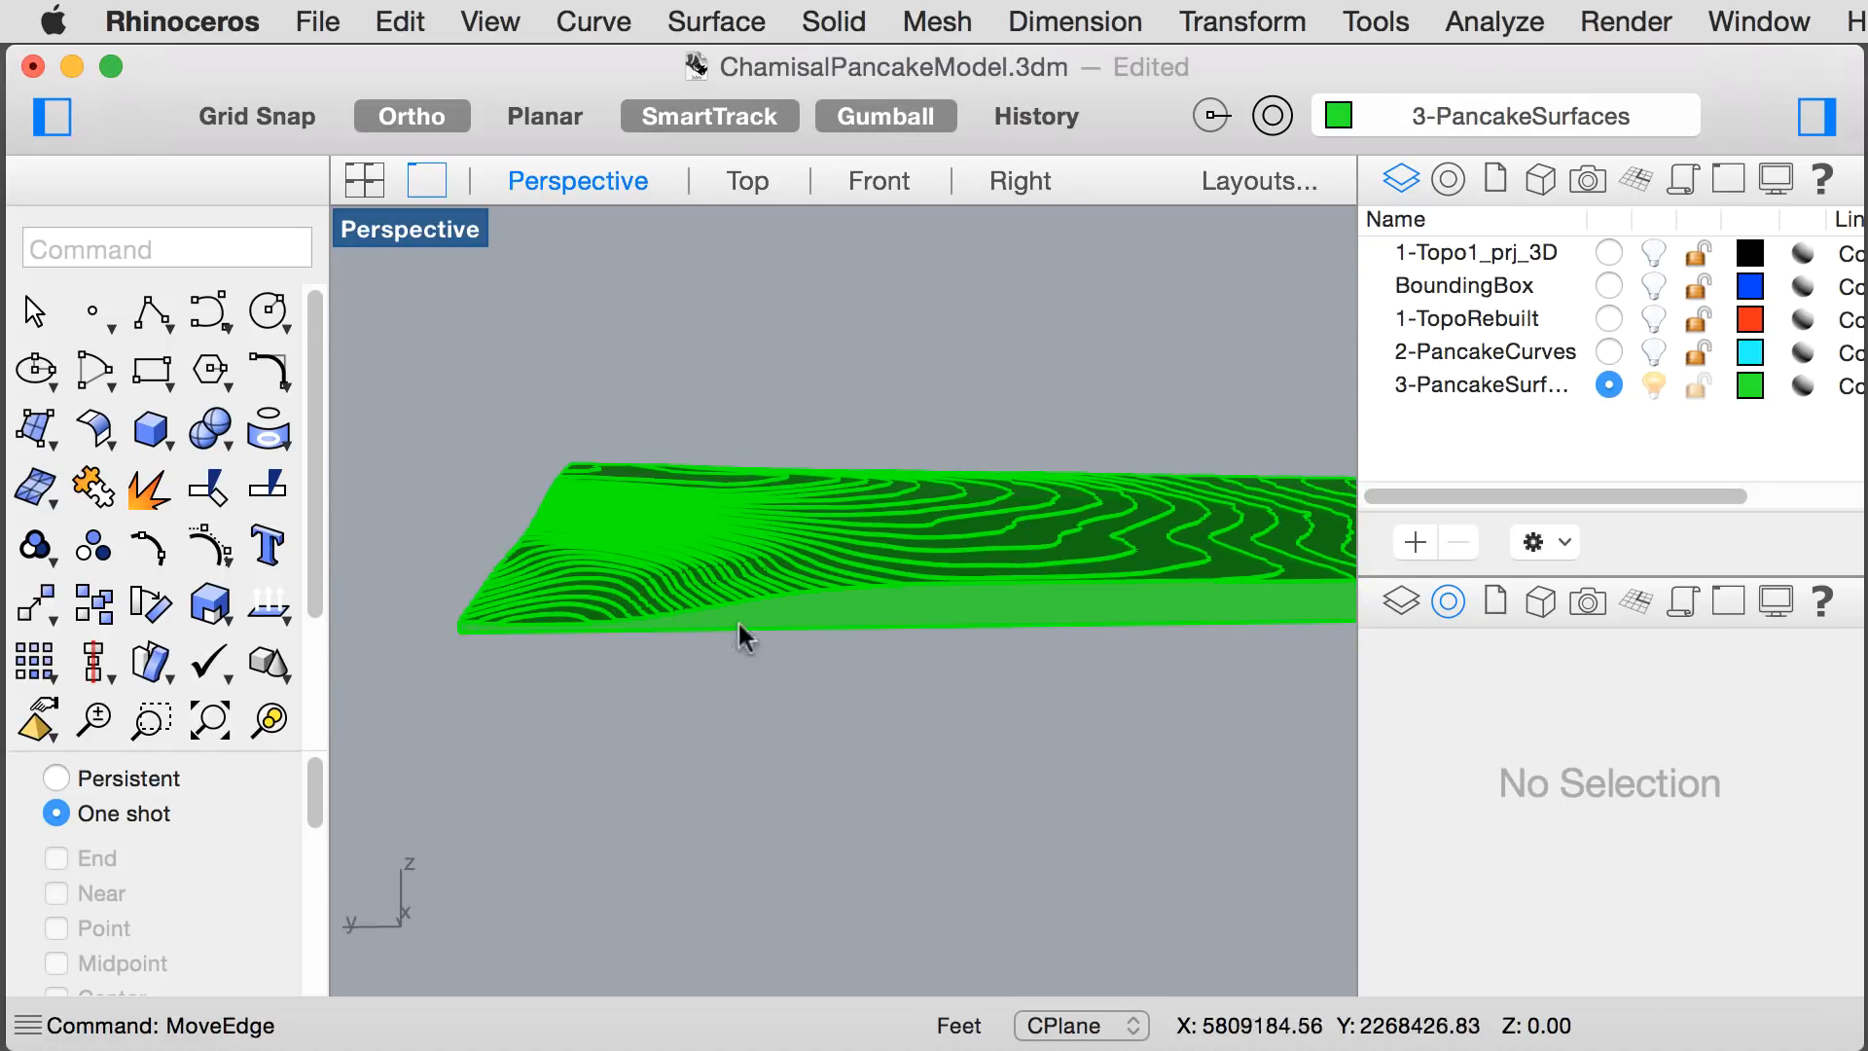
{"action": "right_click_drag", "start_coordinate": [737, 619], "coordinate": [794, 689]}
{"action": "scroll", "coordinate": [883, 639], "scroll_direction": "down", "scroll_amount": 5}
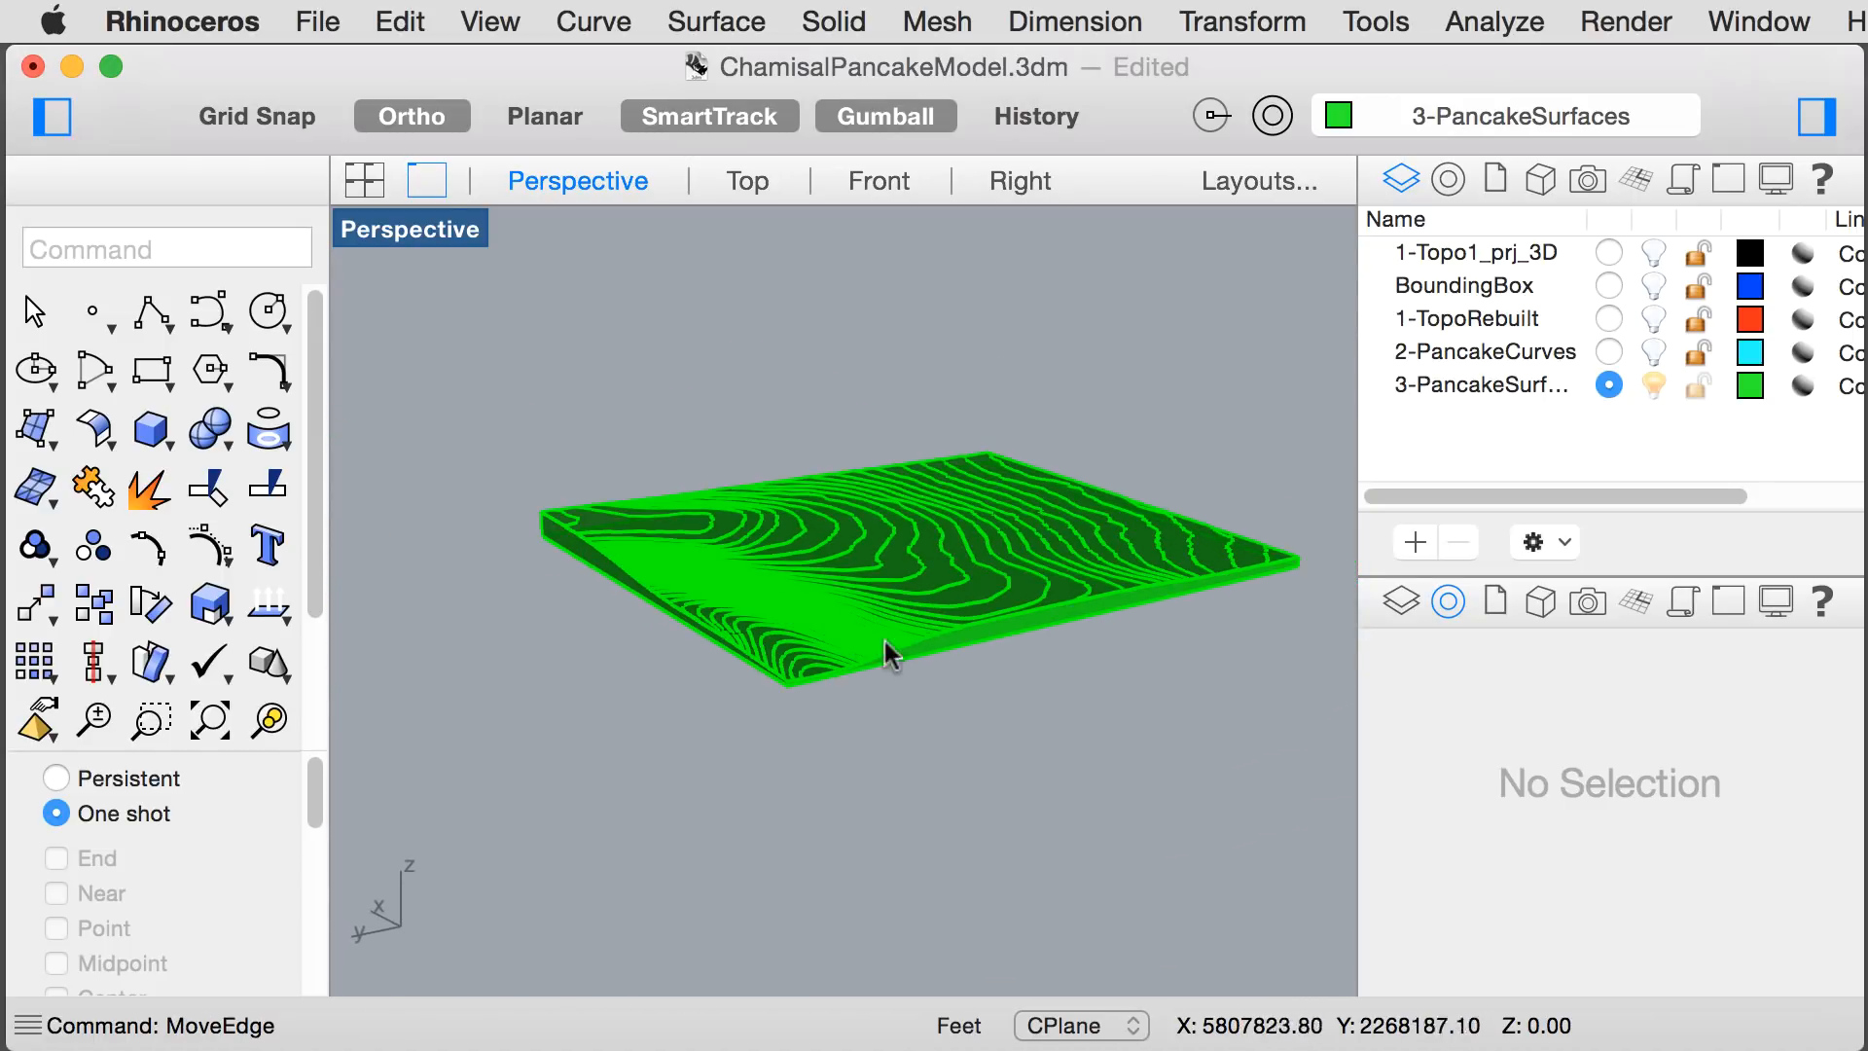
{"action": "scroll", "coordinate": [1099, 624], "scroll_direction": "up", "scroll_amount": 5}
{"action": "right_click_drag", "start_coordinate": [1097, 622], "coordinate": [627, 413]}
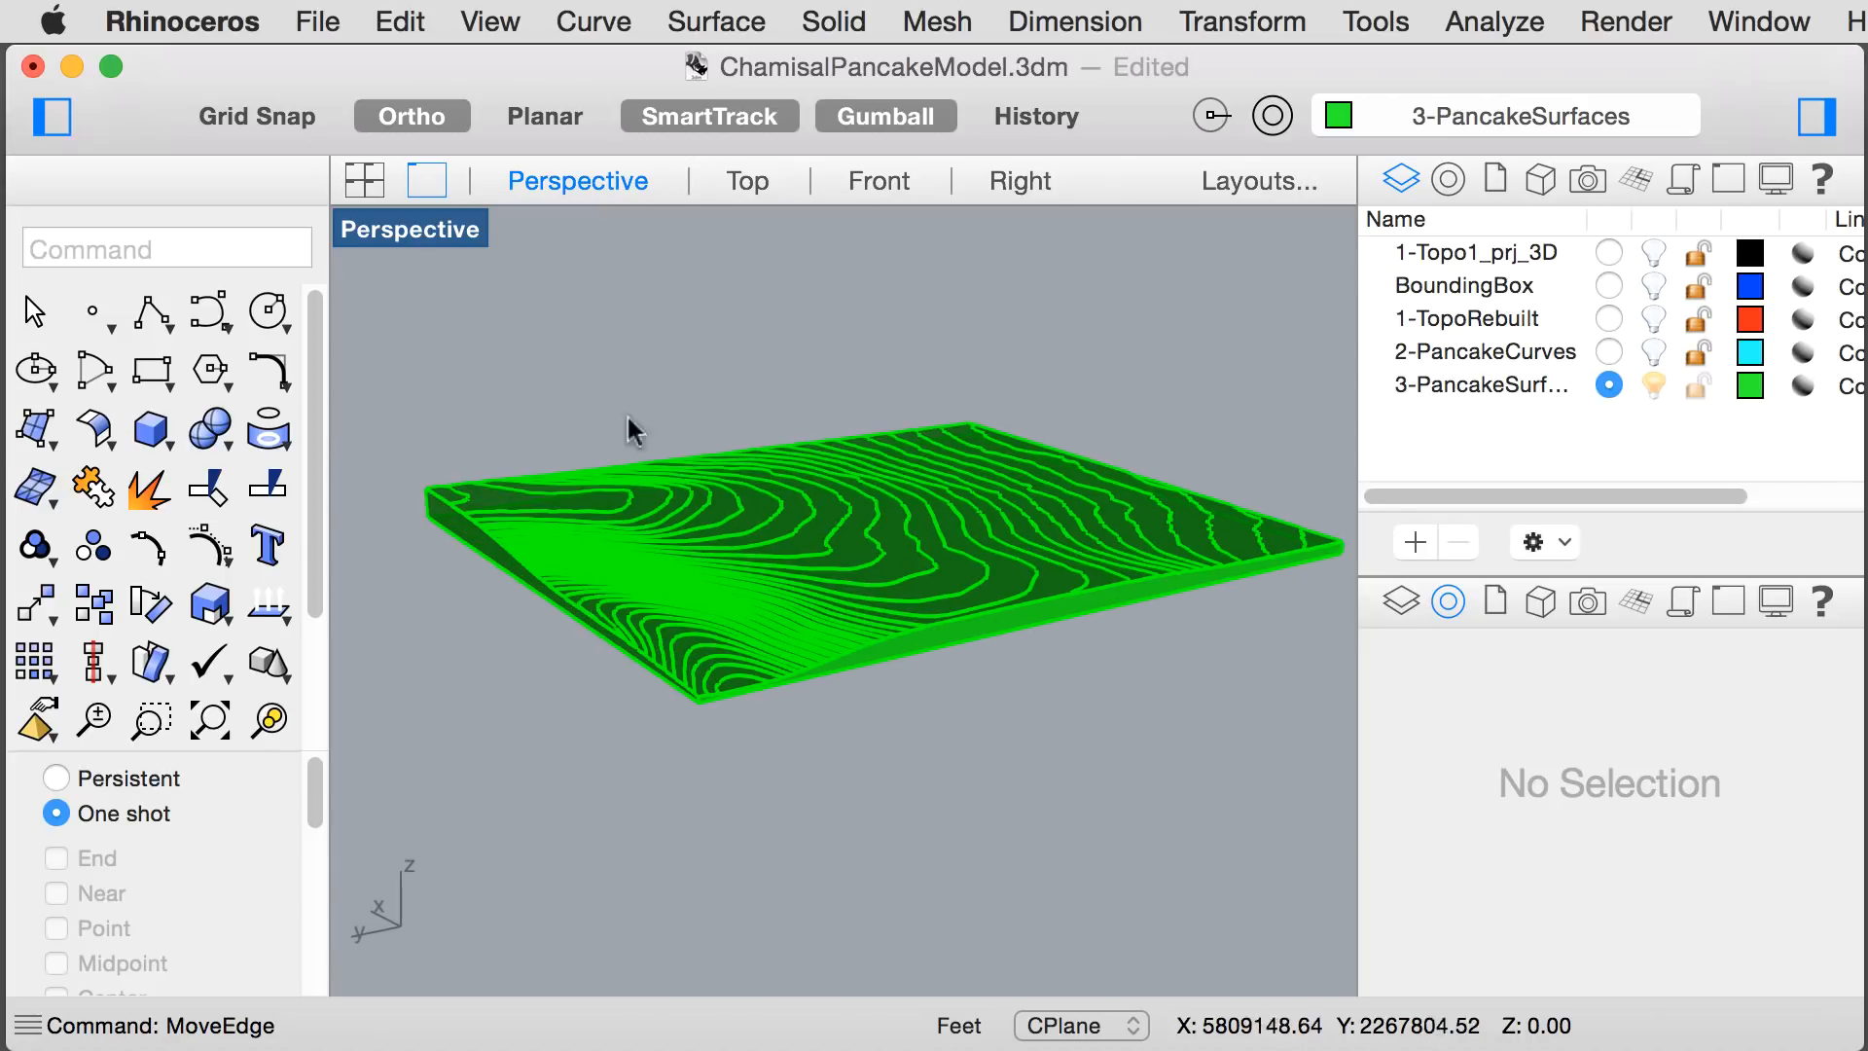